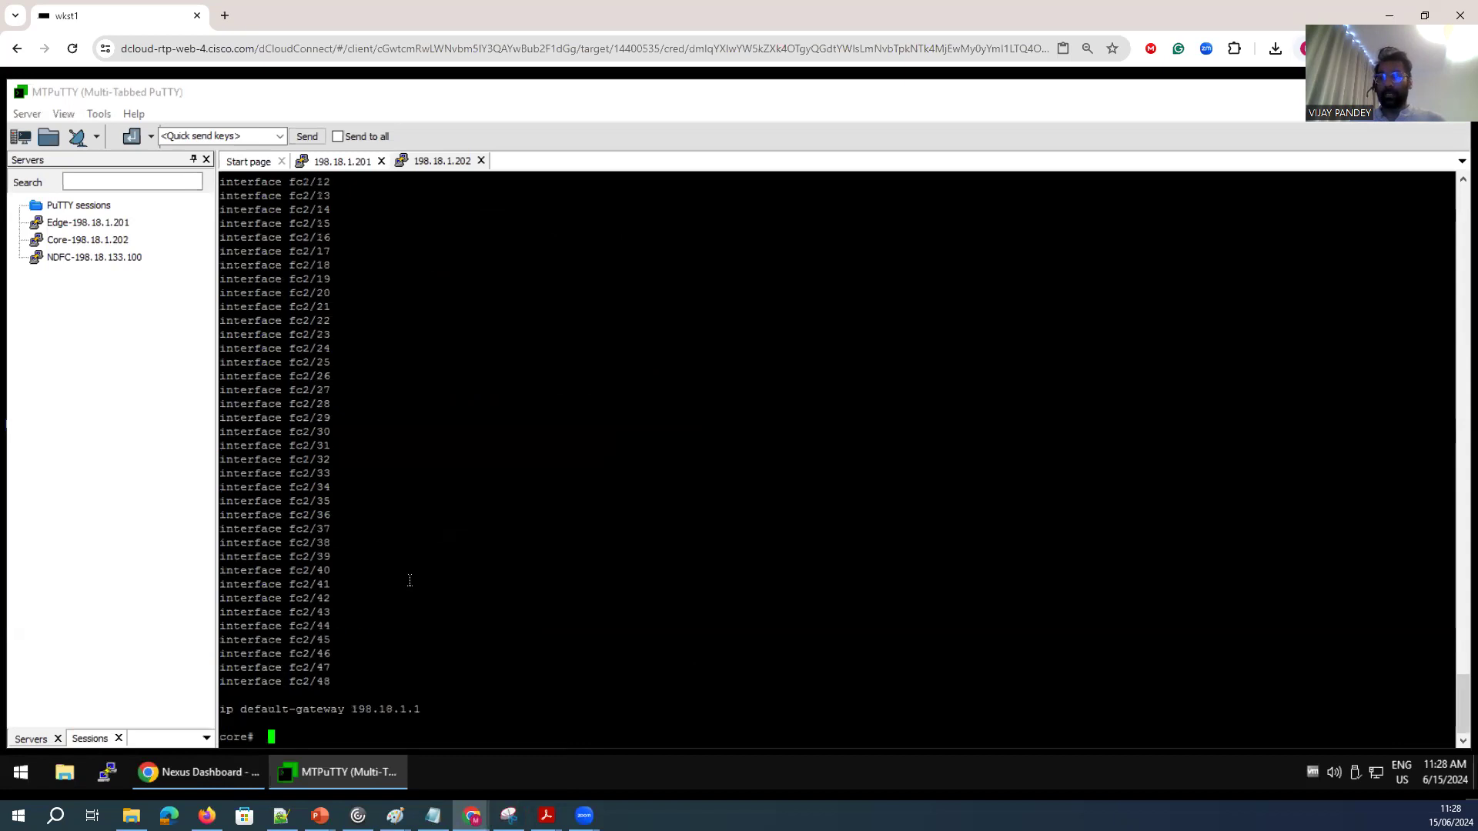
Type the configure command at the core switch prompt.
key(Return)
key(Return)
key(Return)
key(Return)
text(con)
click(435, 162)
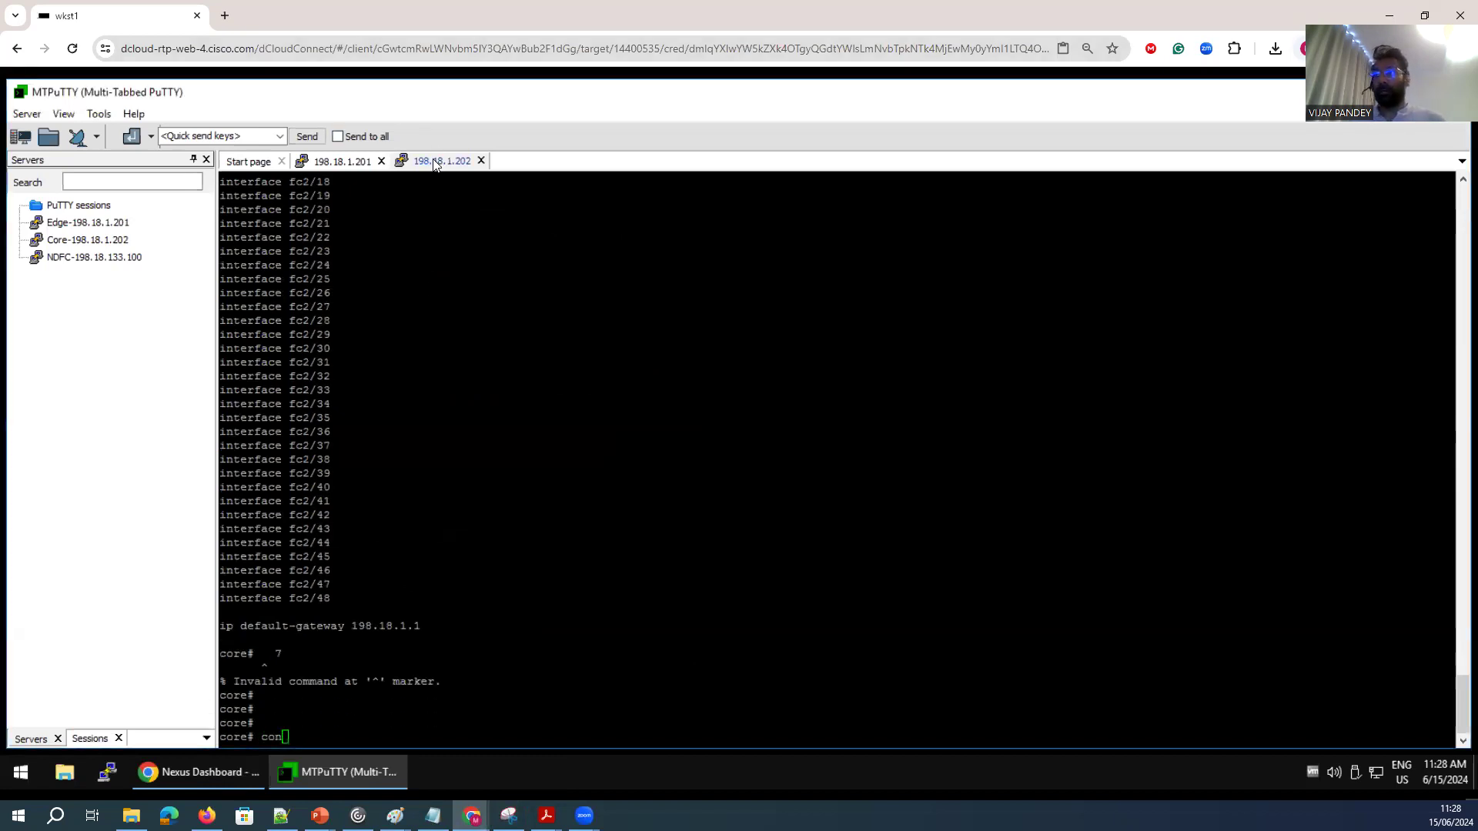
Switch to the edge switch session and enter global configuration mode with config t.
click(350, 162)
key(Return)
key(space)
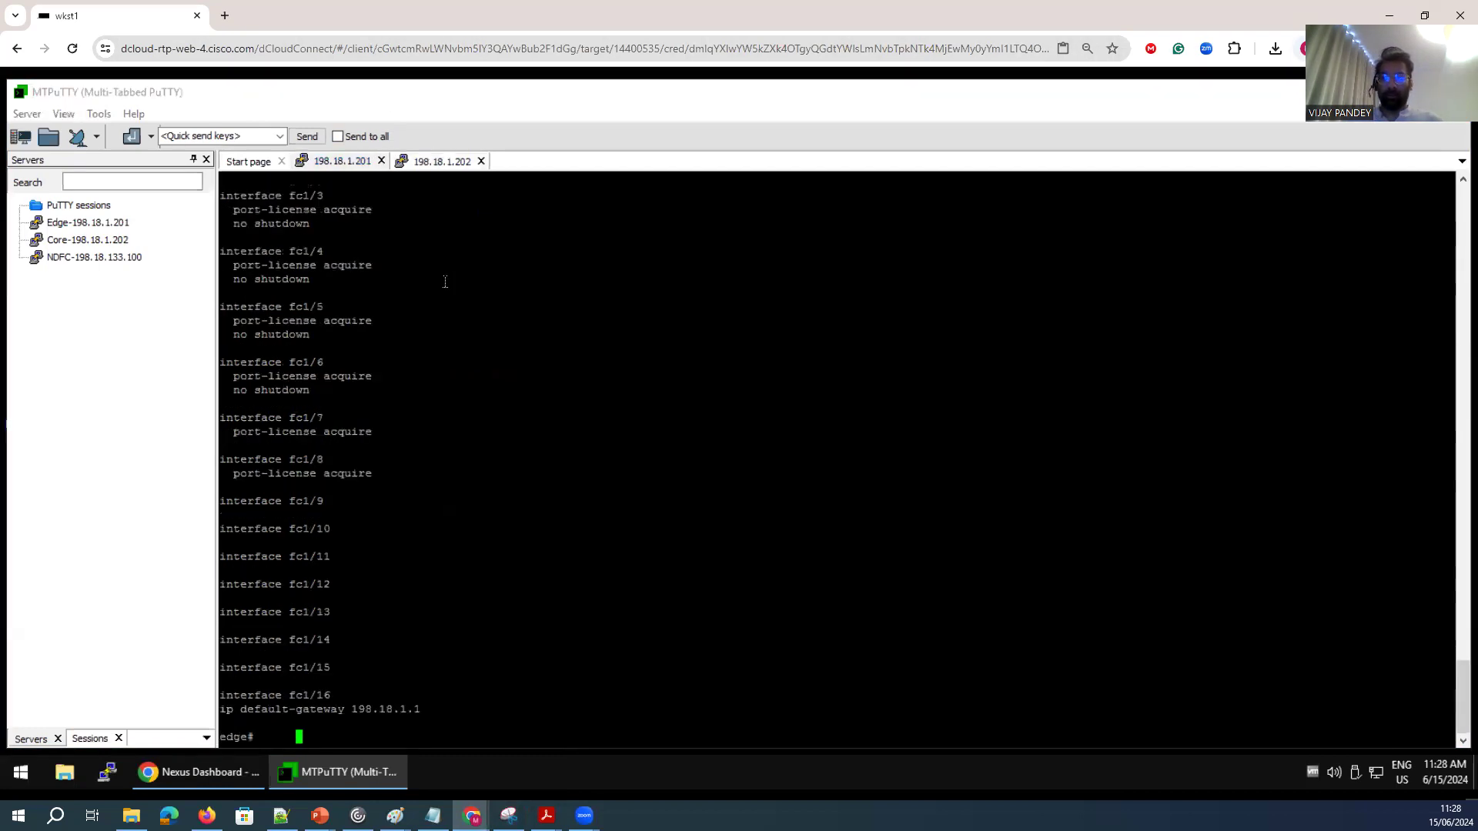
key(Return)
key(Return)
text(config t)
key(Return)
key(Return)
Display the edge switch's modules with show module and examine its port count and module type.
text(show module)
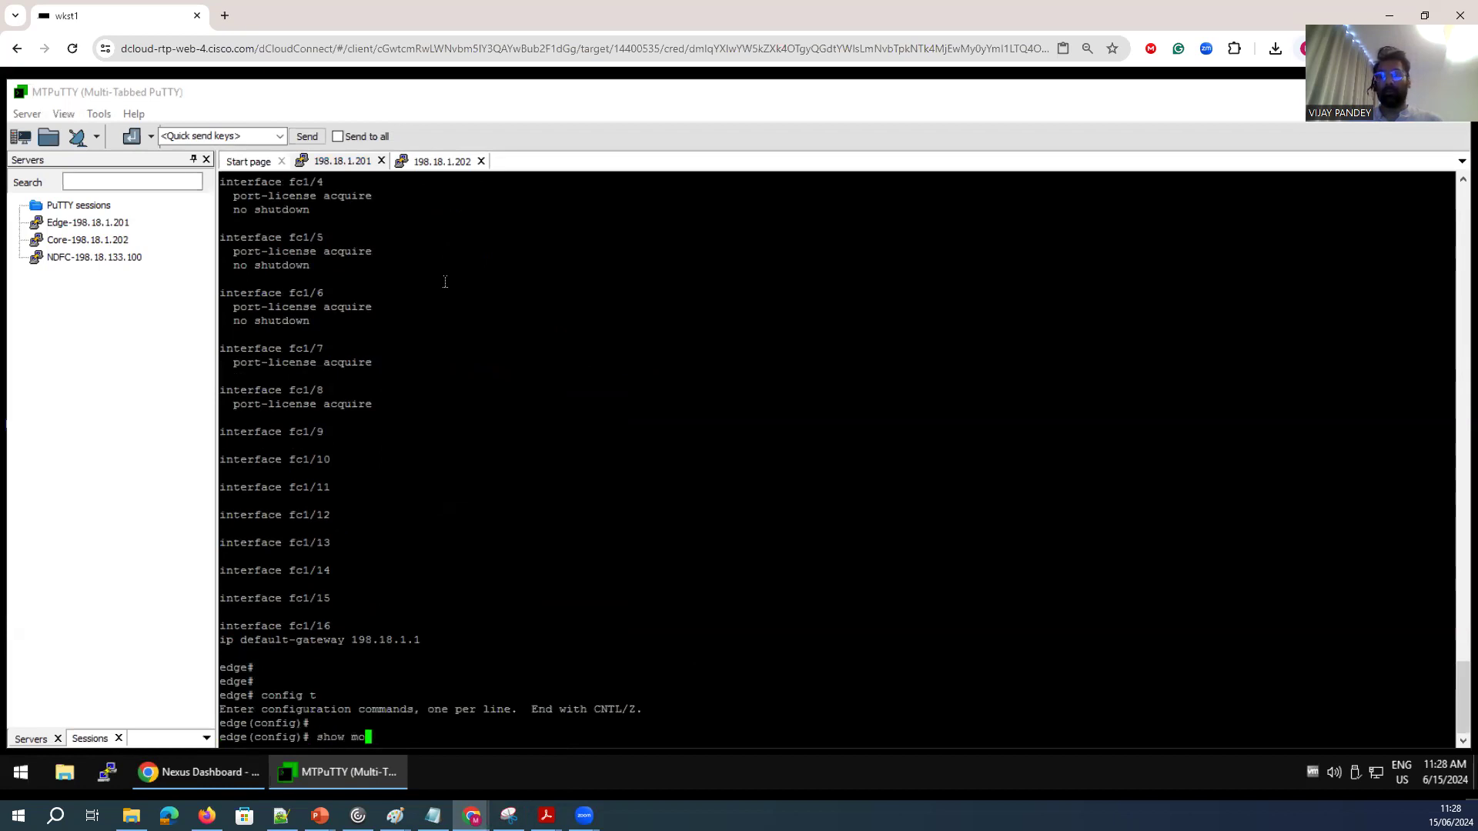
key(Return)
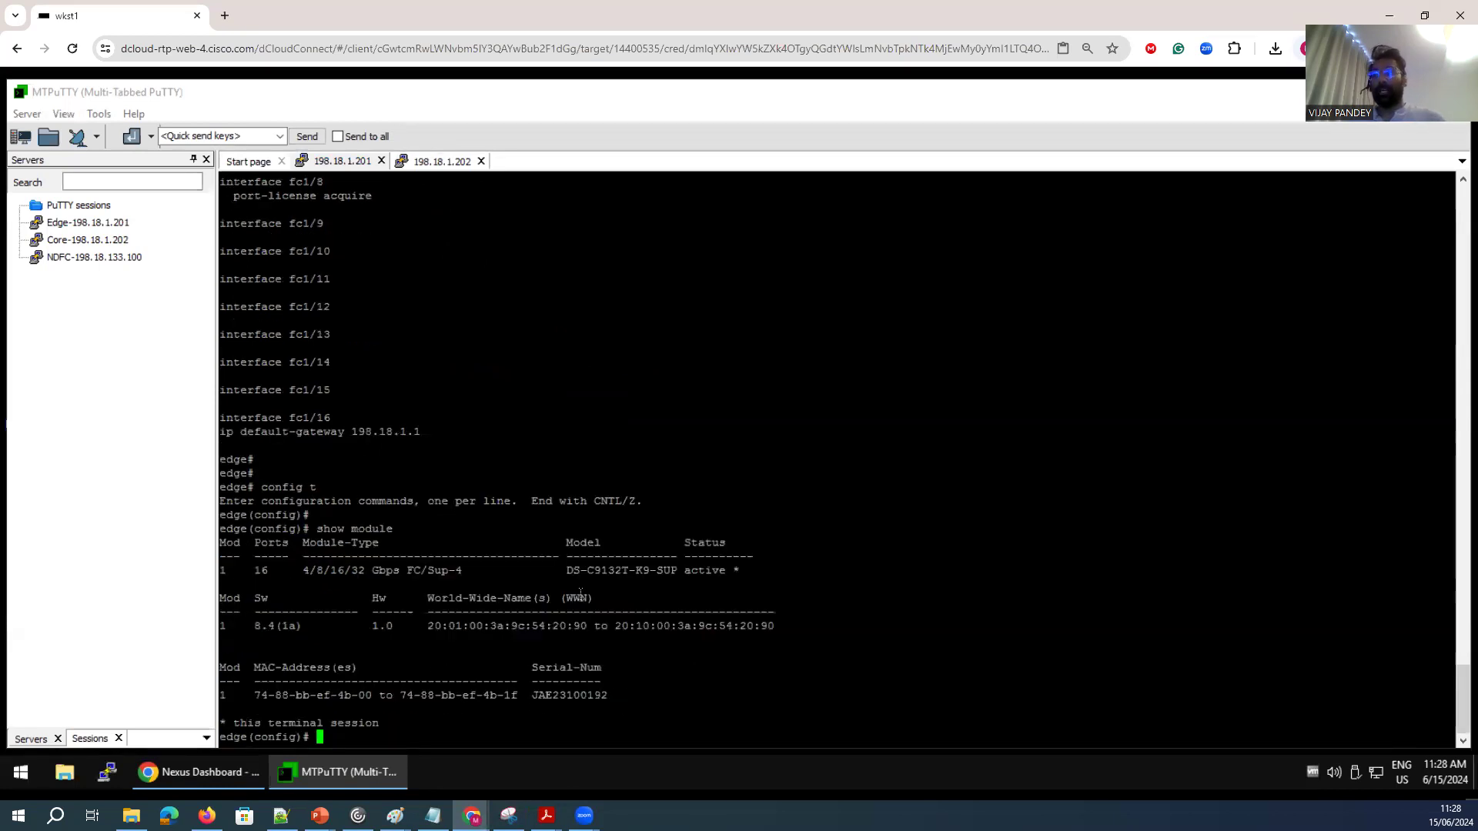
drag(567, 570, 677, 574)
drag(368, 570, 250, 570)
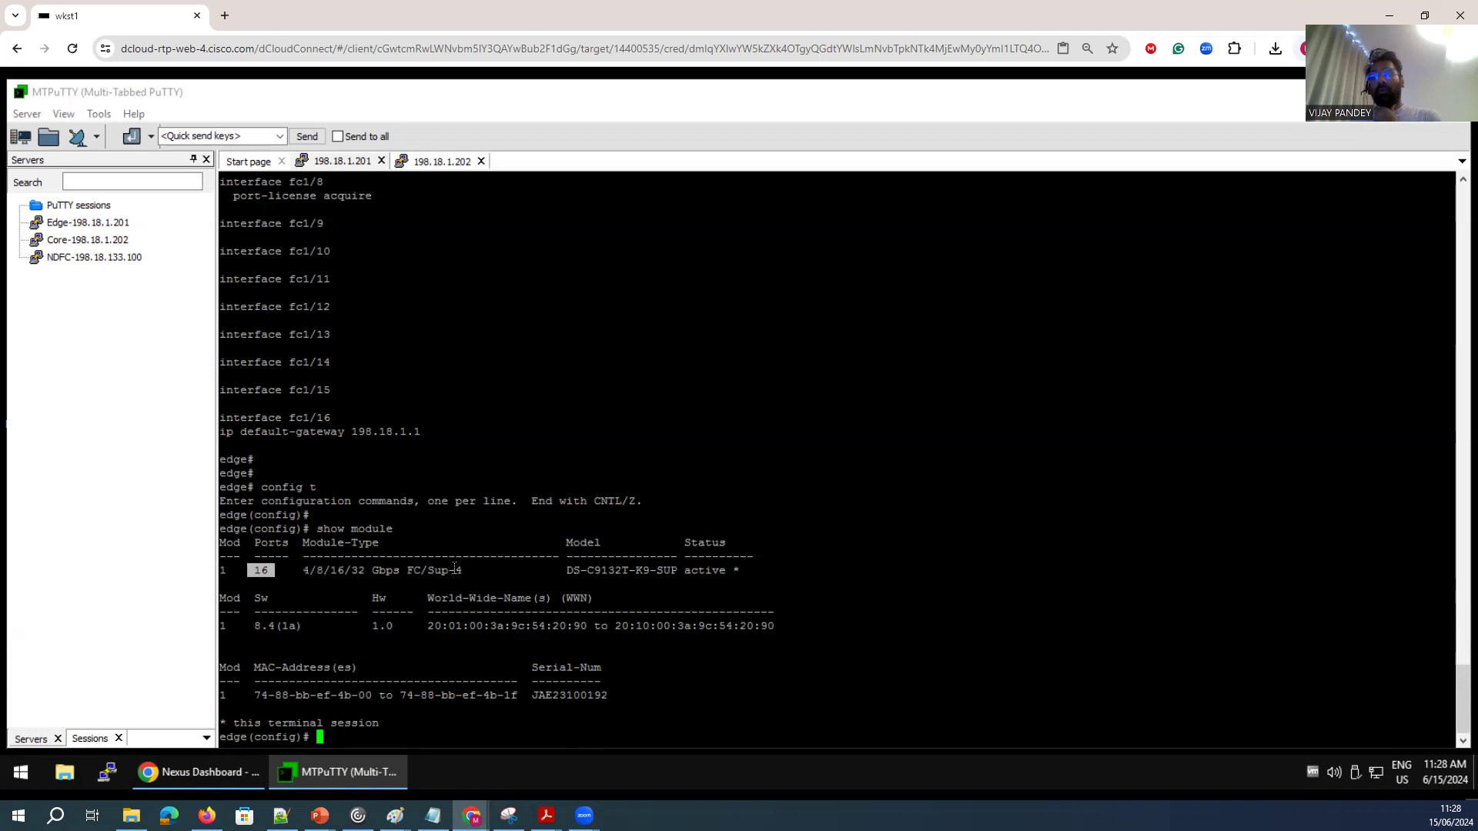
drag(464, 570, 414, 582)
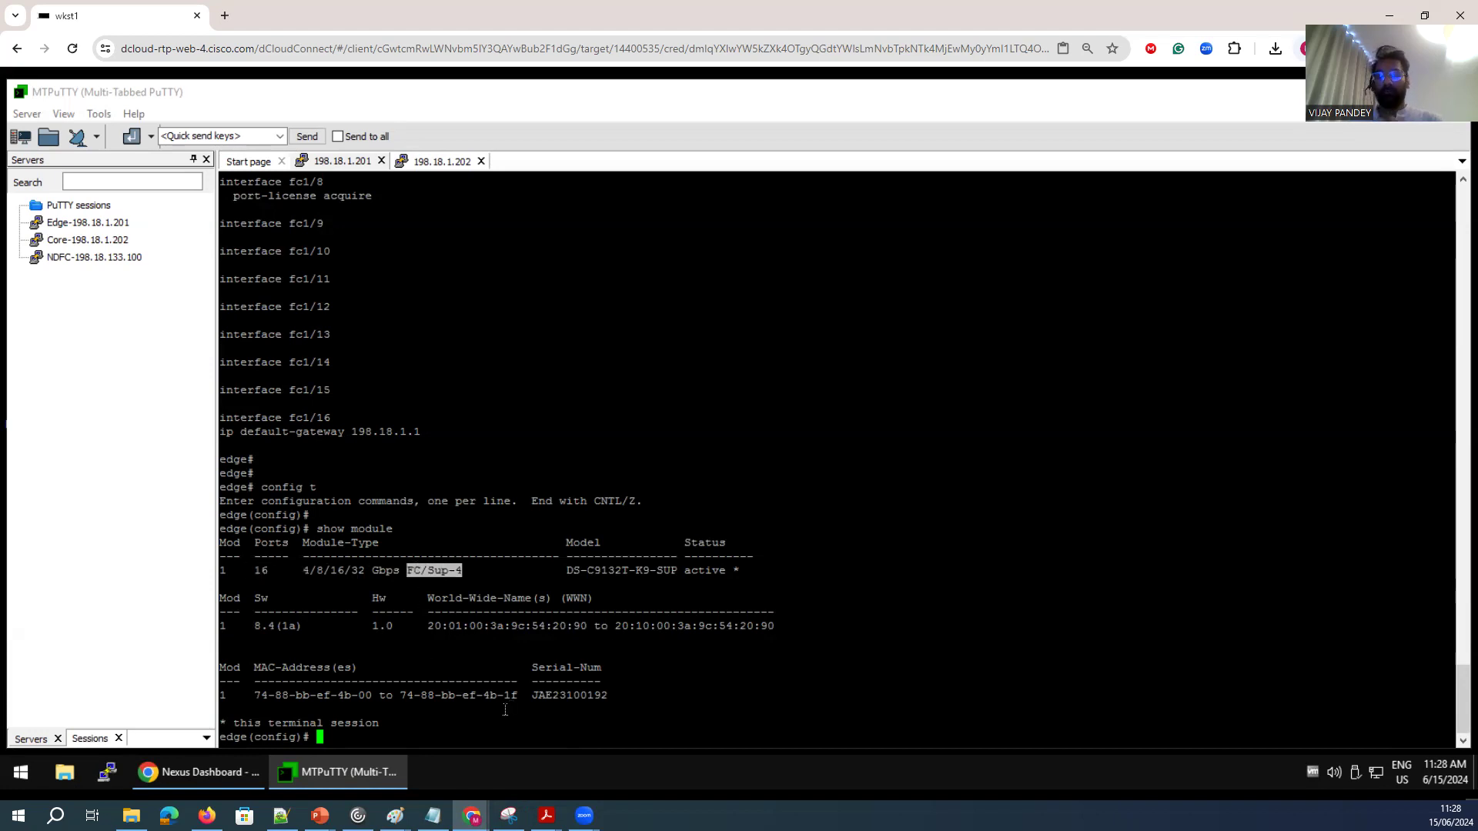
key(Return)
key(Return)
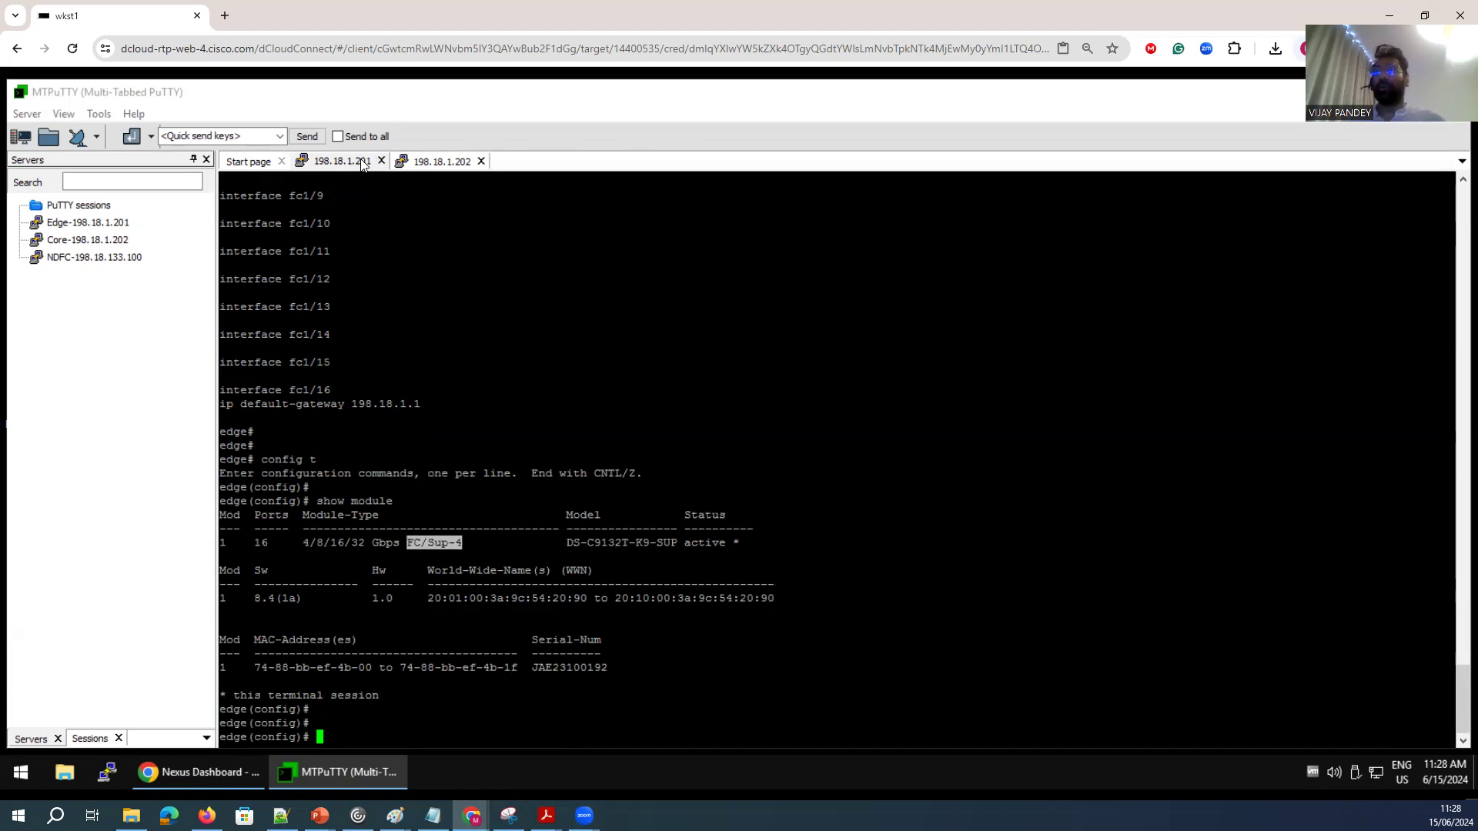
Switch to the core switch session and enter global configuration mode.
click(430, 166)
text(con)
key(Return)
key(Return)
key(Return)
key(Return)
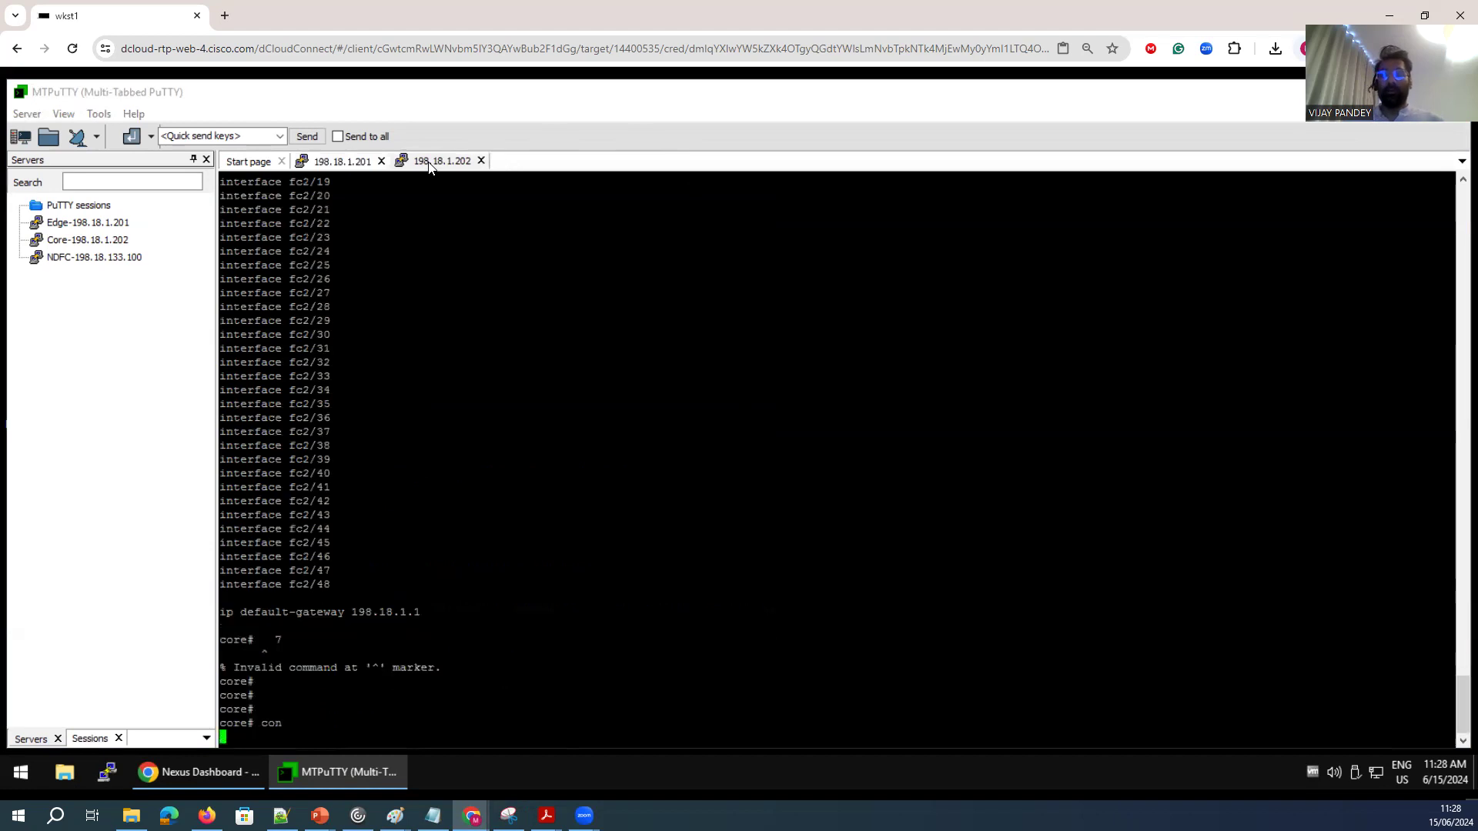
Display the core switch's modules with sh module and examine the line cards, ports and supervisors.
text(sh module)
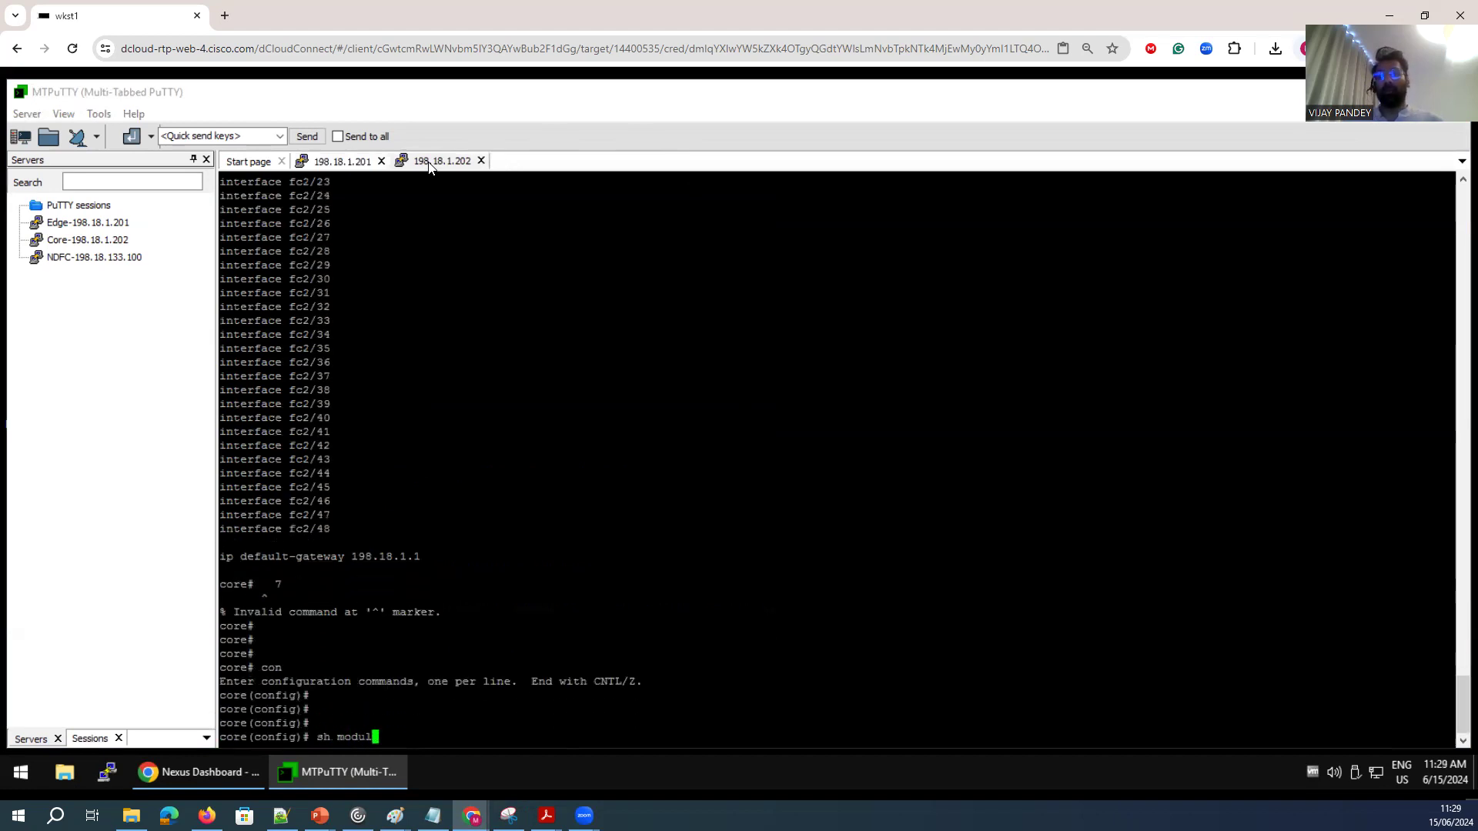
key(Return)
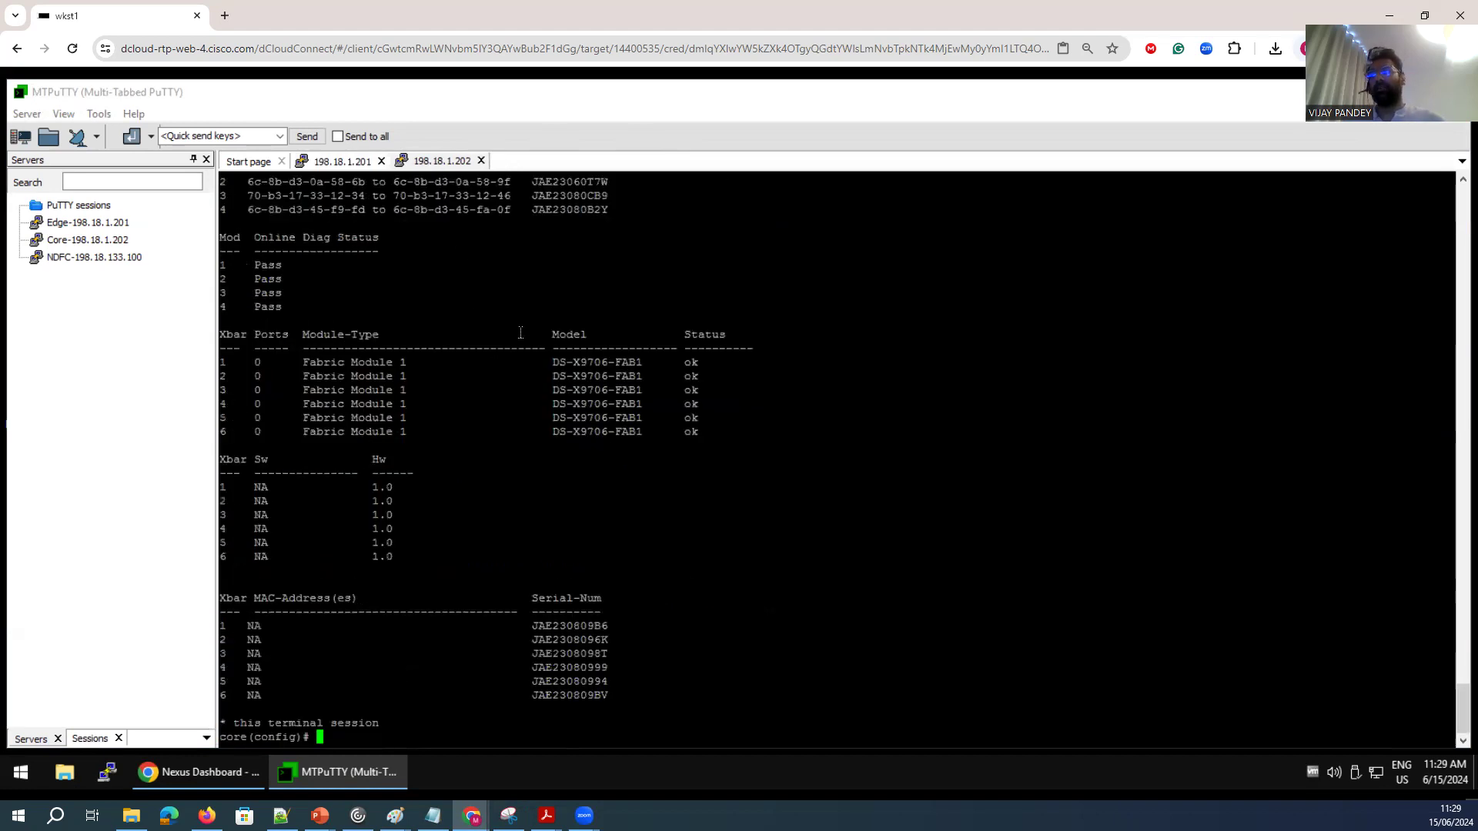
scroll(520, 339, up, 13)
drag(528, 566, 218, 494)
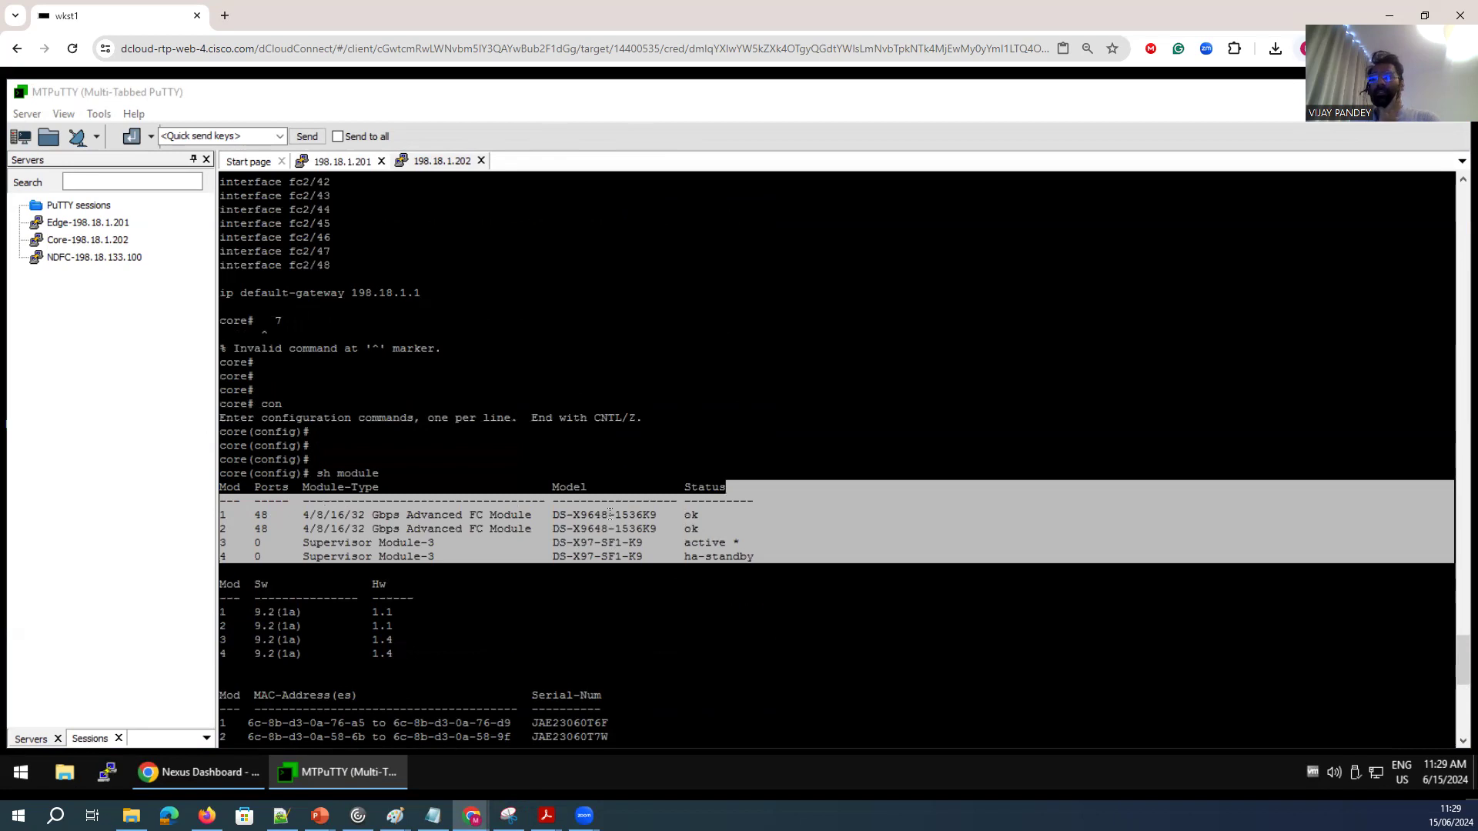
drag(610, 514, 588, 513)
drag(708, 530, 252, 528)
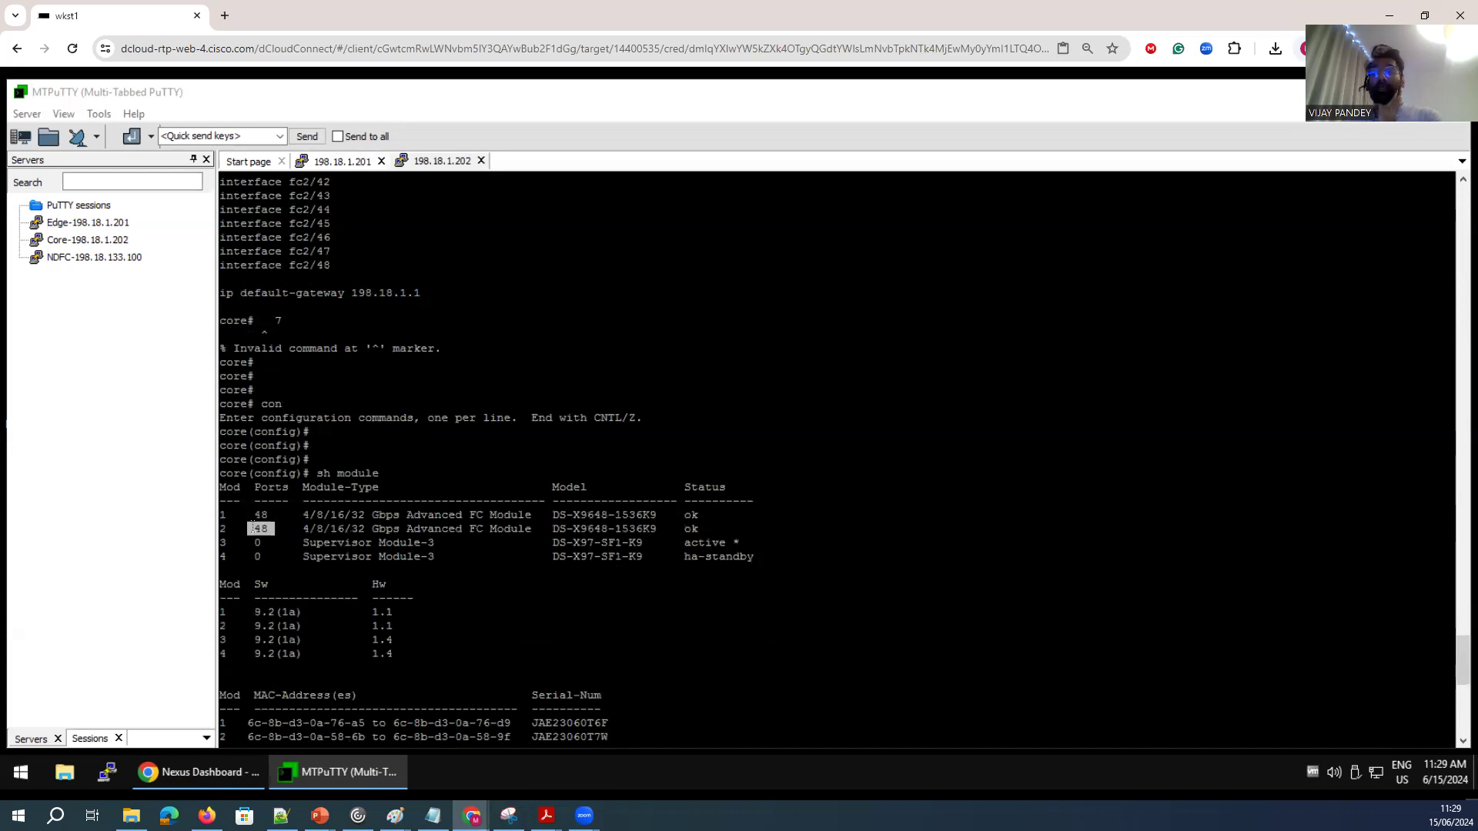
drag(490, 528, 469, 528)
mouse_move(753, 564)
mouse_down()
mouse_move(693, 531)
mouse_move(741, 542)
mouse_up()
drag(185, 550, 188, 541)
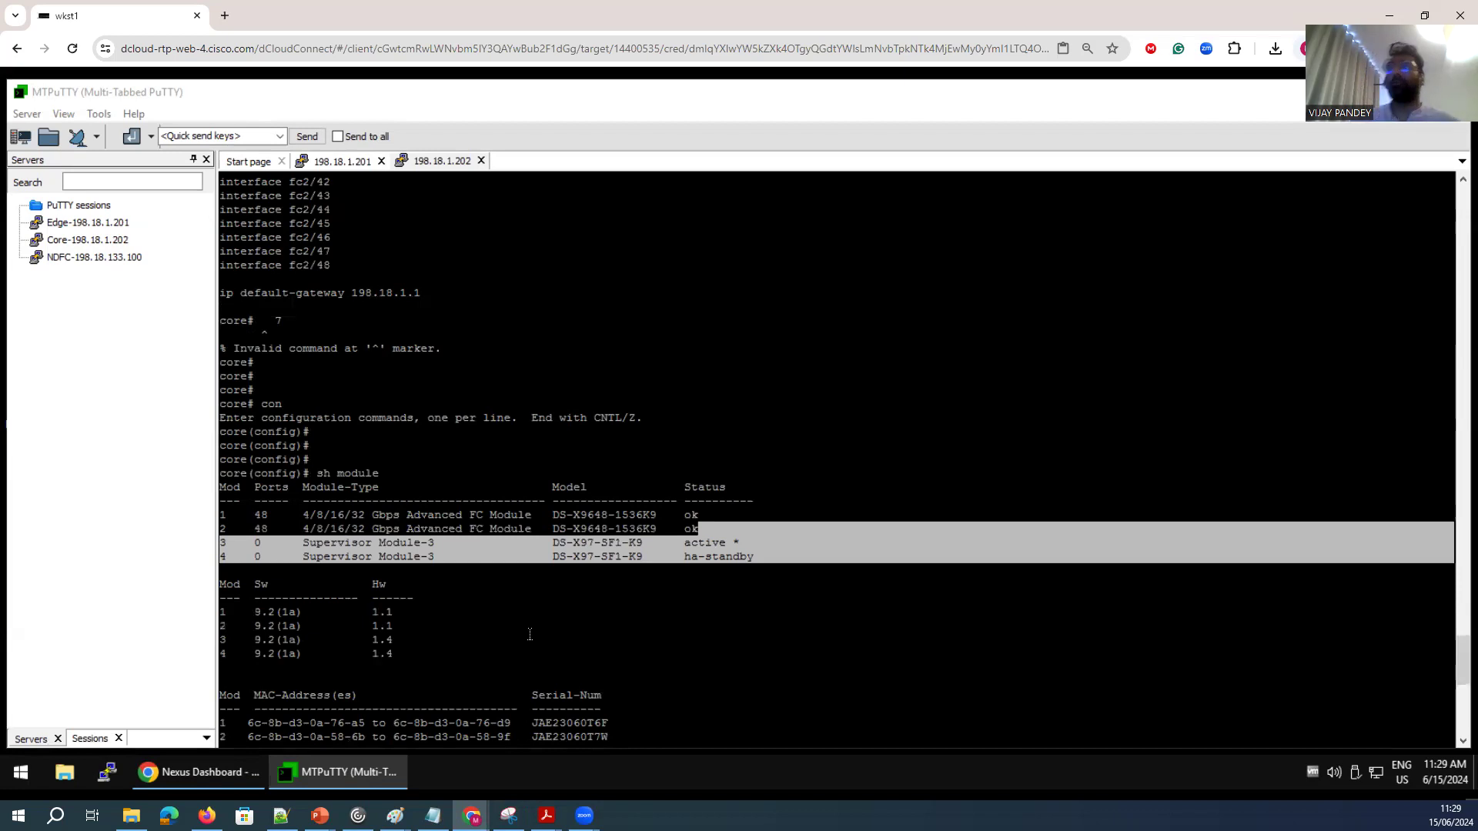
scroll(528, 618, down, 2)
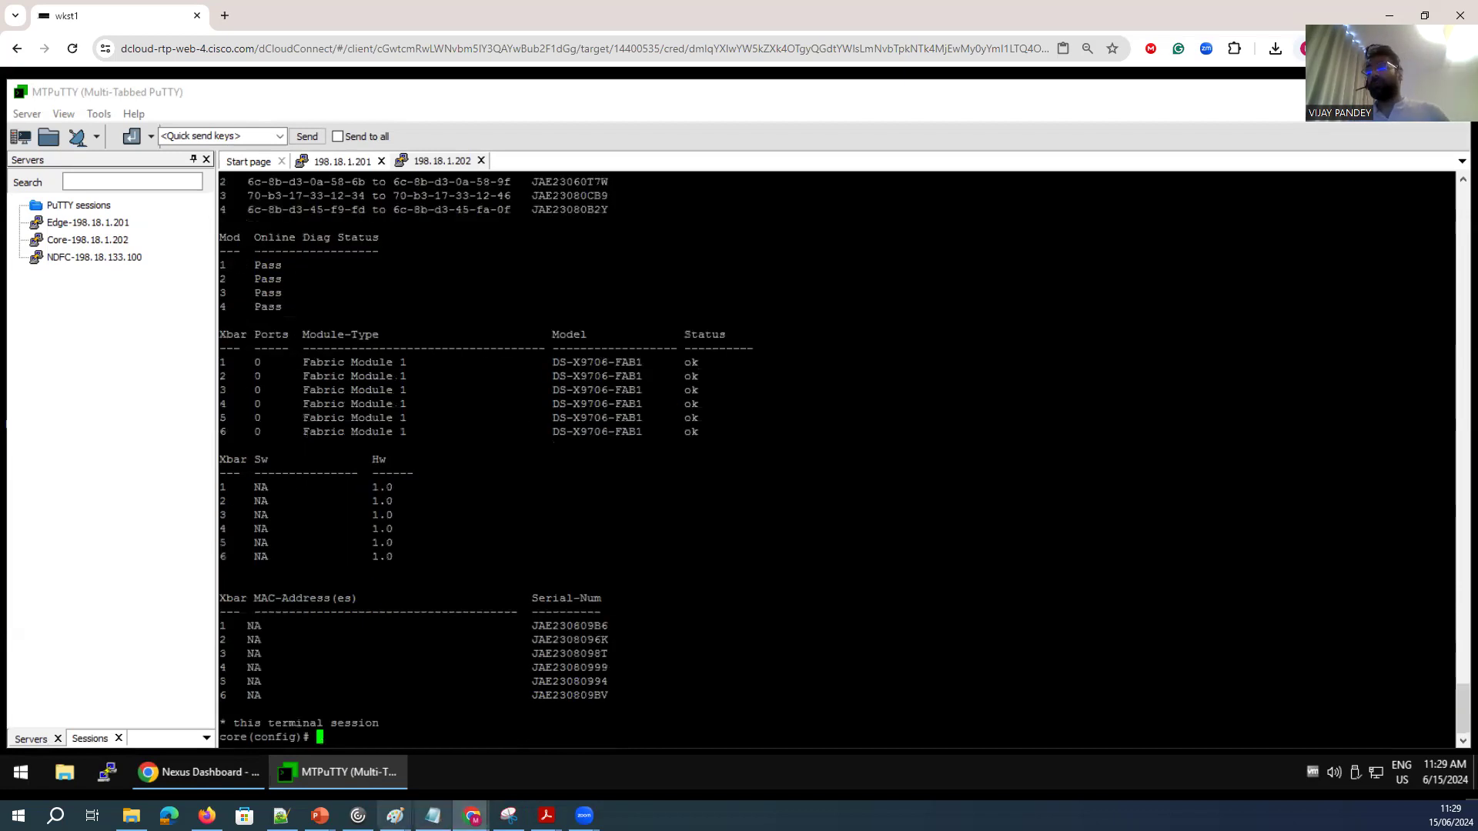
Review the network topology diagram showing the edge-to-core links on fc1/3-6.
click(397, 816)
click(474, 755)
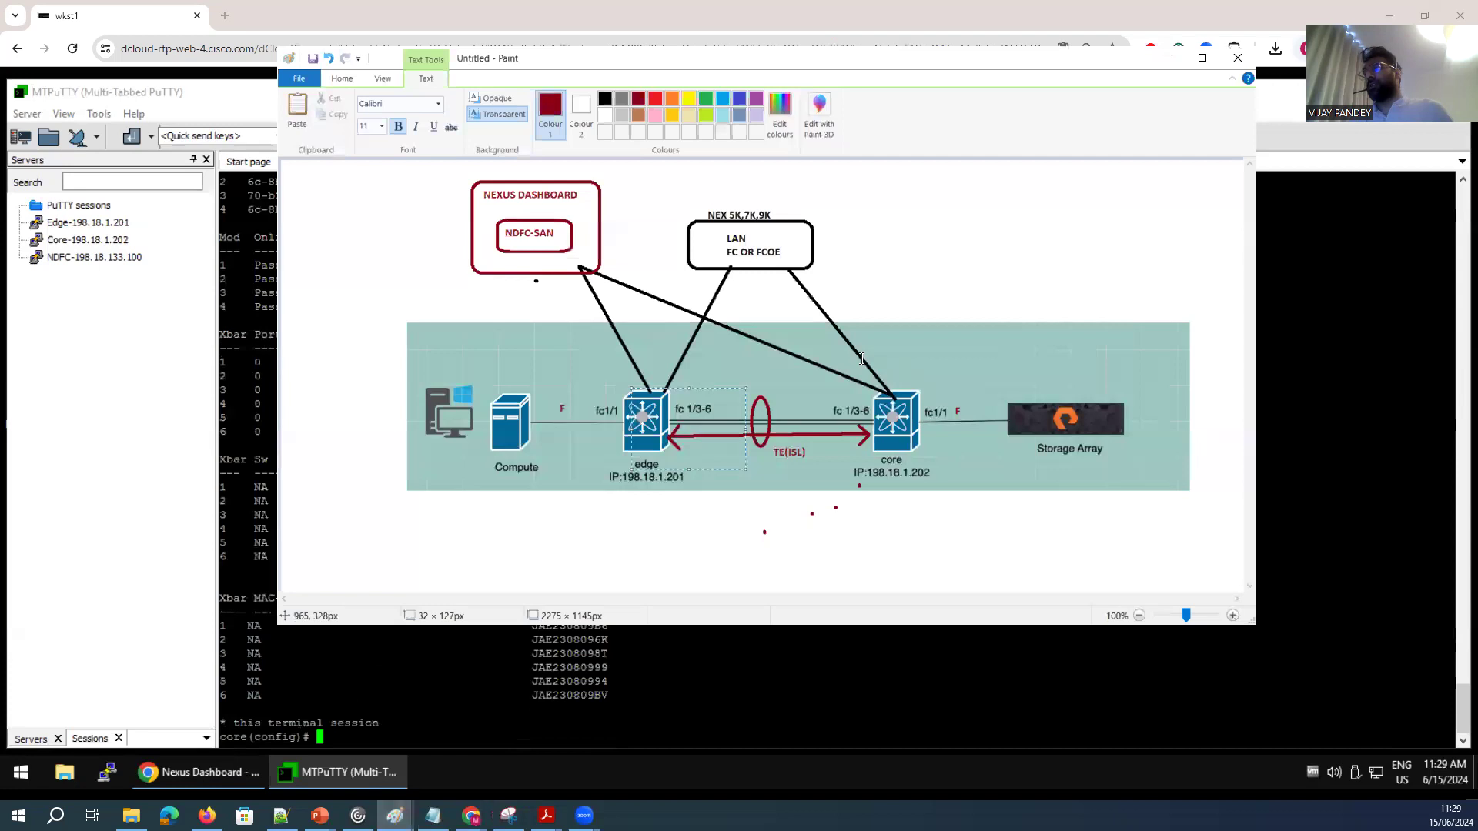
drag(936, 506, 937, 507)
drag(600, 377, 686, 496)
click(238, 537)
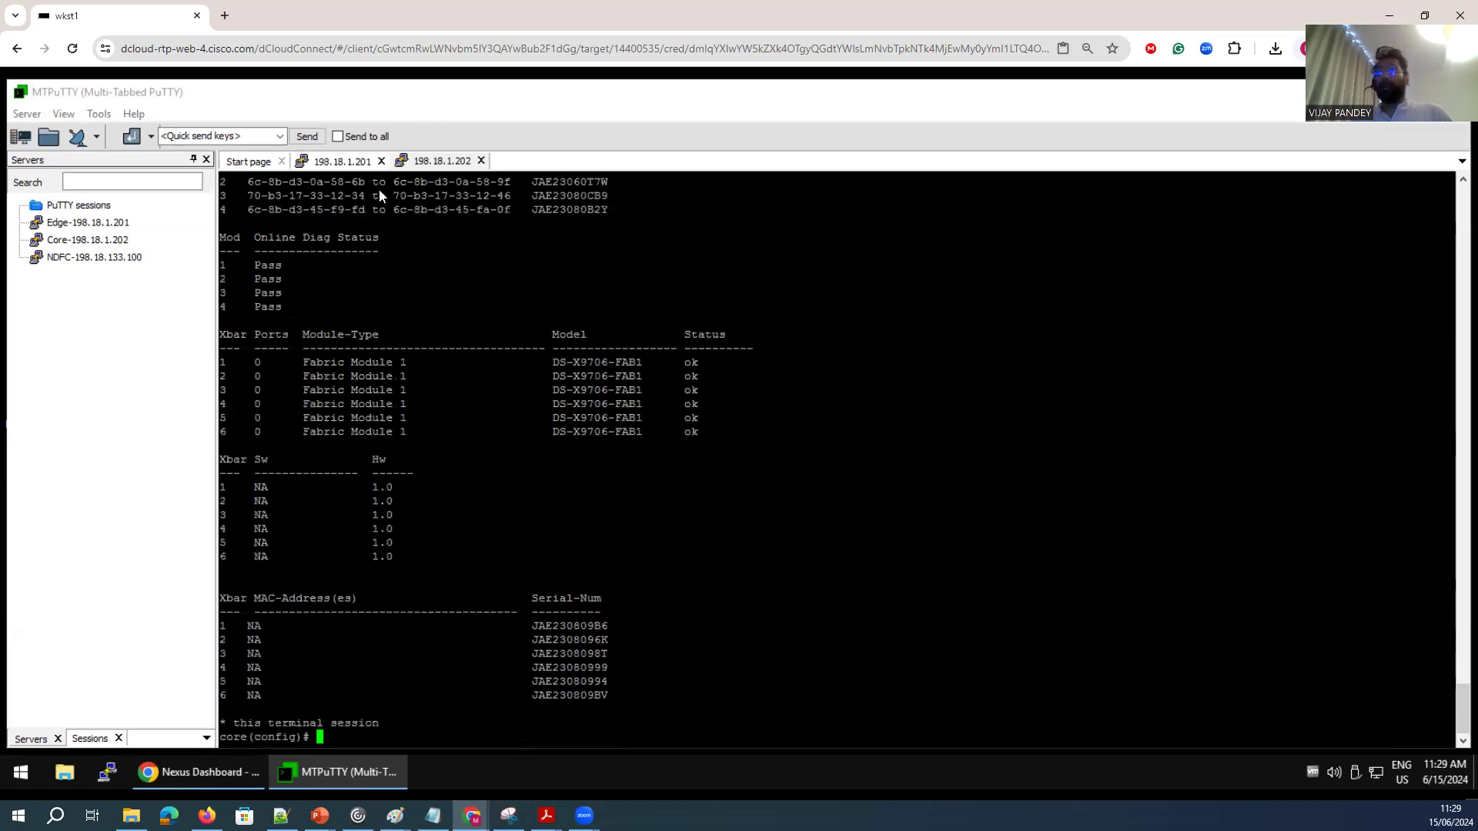
On the edge switch, add interfaces fc1/3-6 to channel-group 11 with the force option.
click(342, 161)
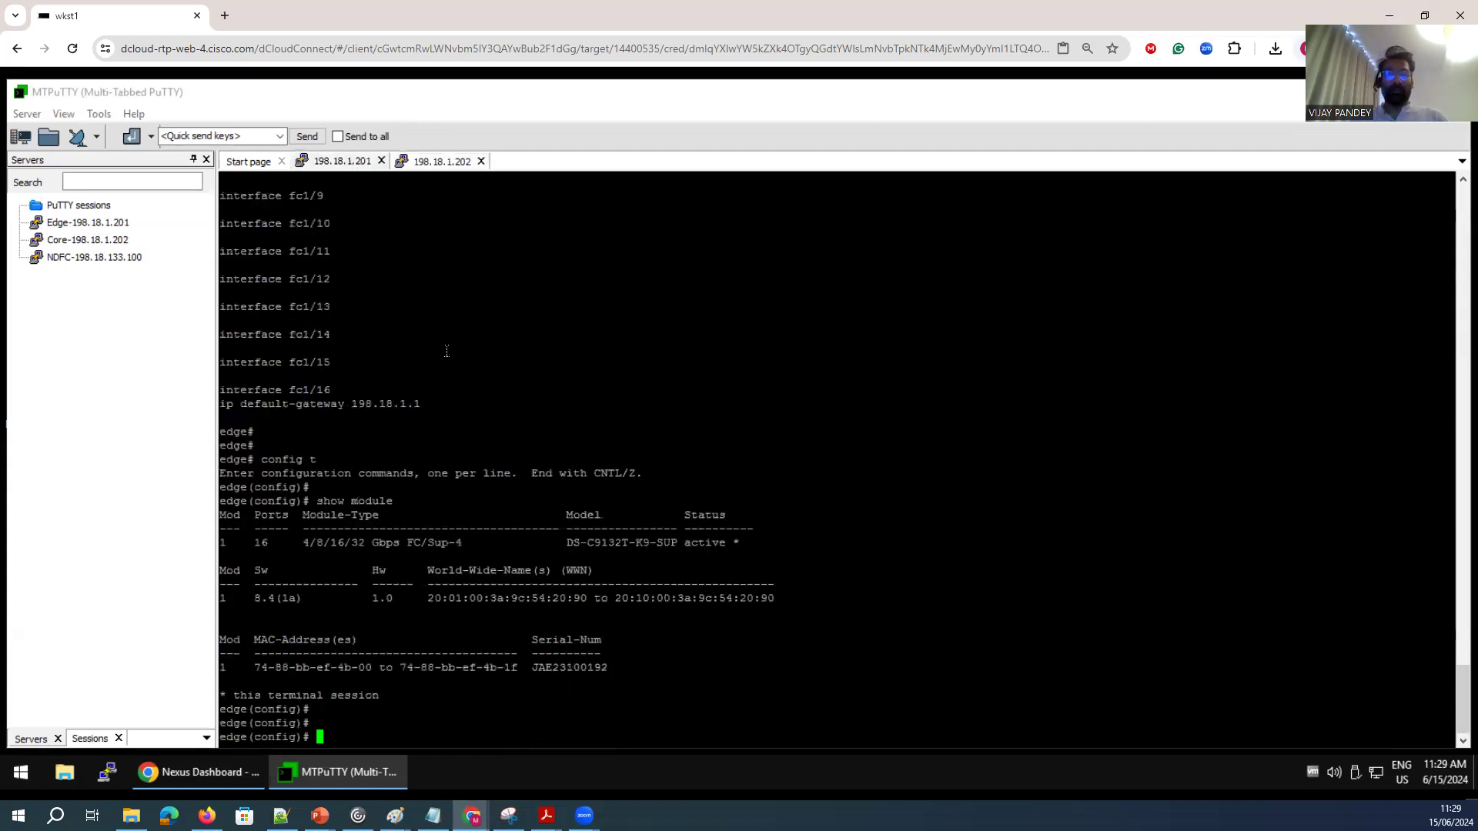
text(int fc1/)
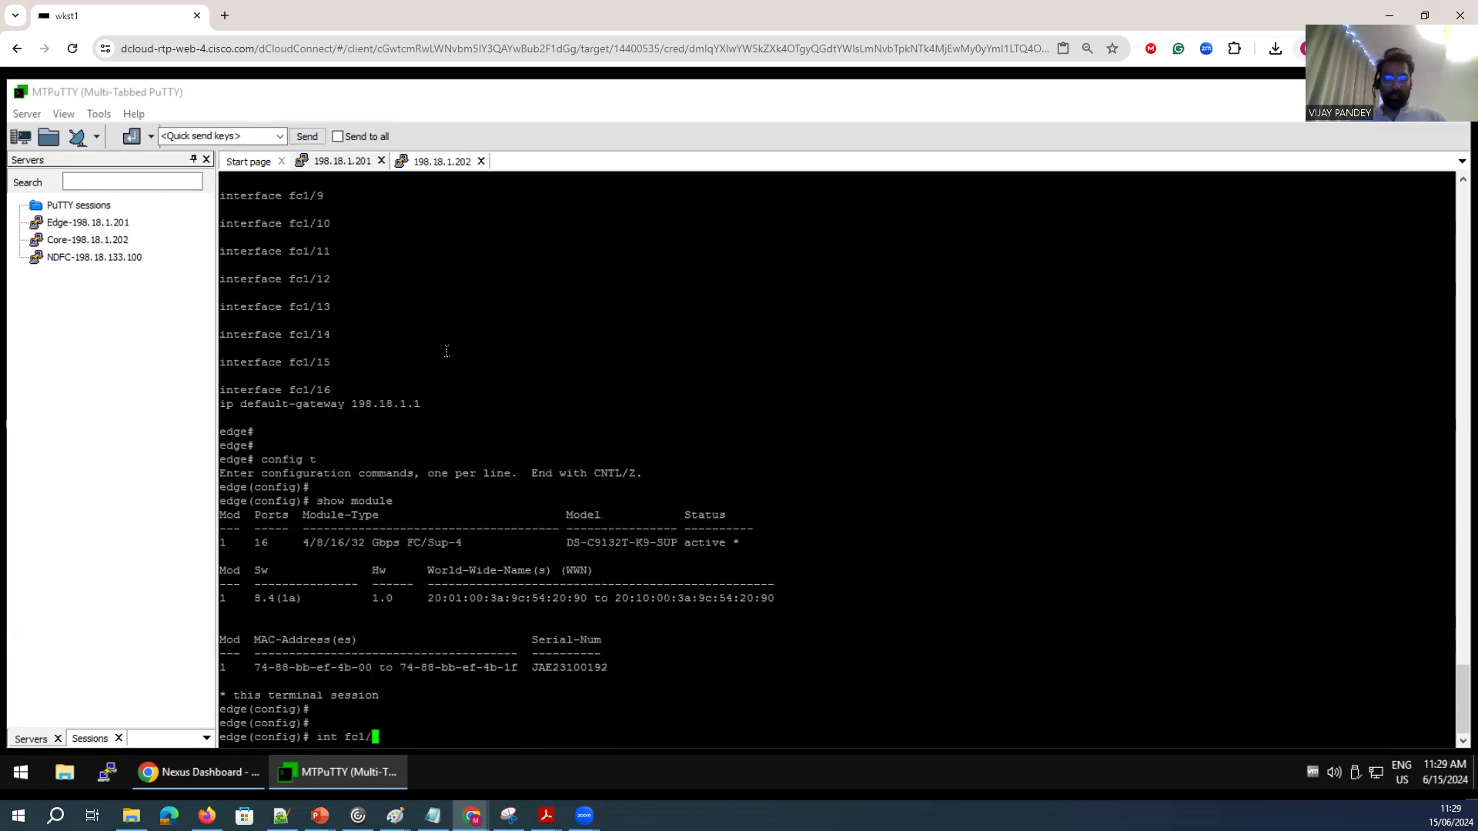
text(3-6)
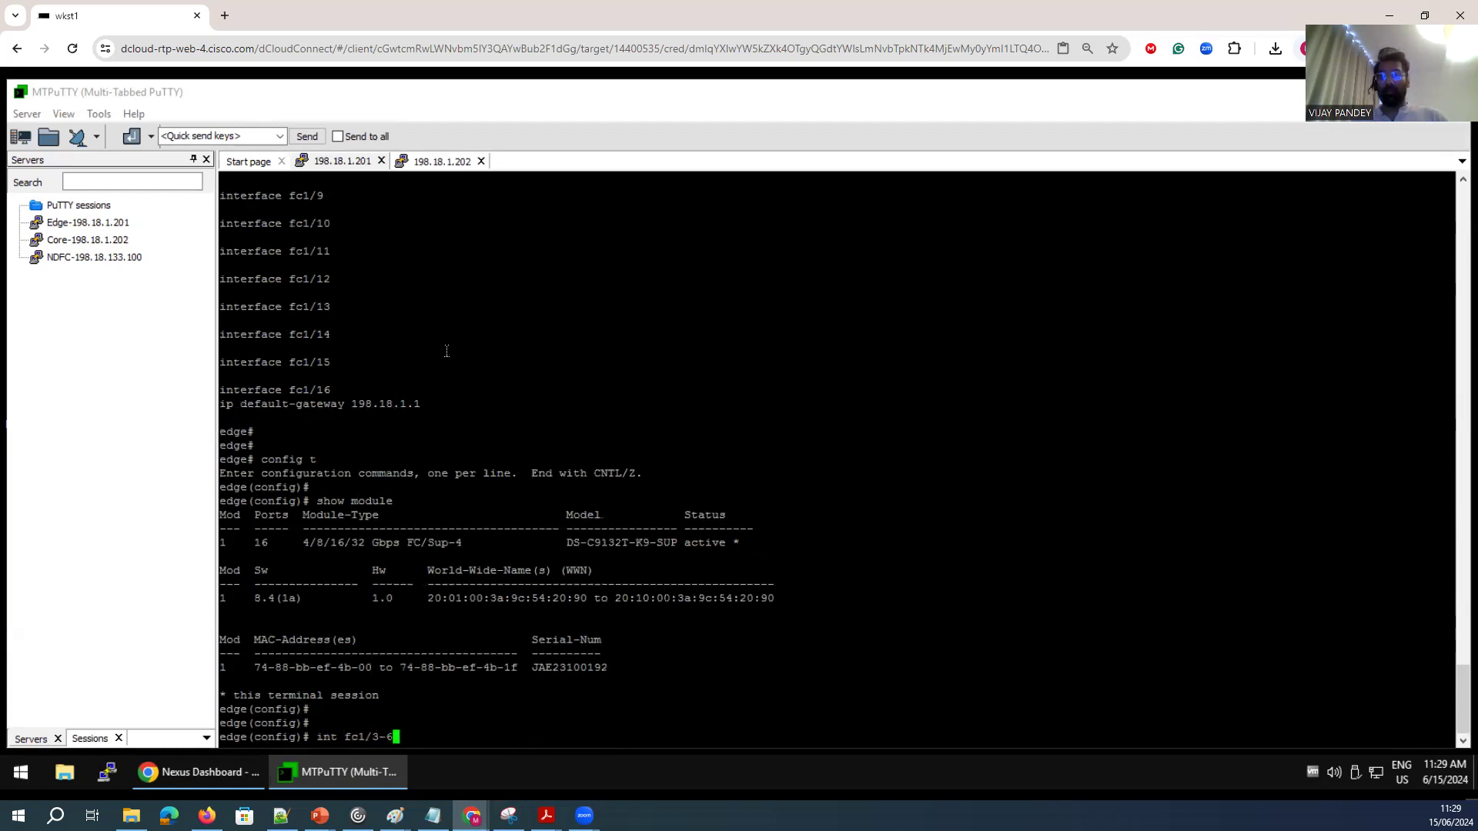
key(Return)
text(c)
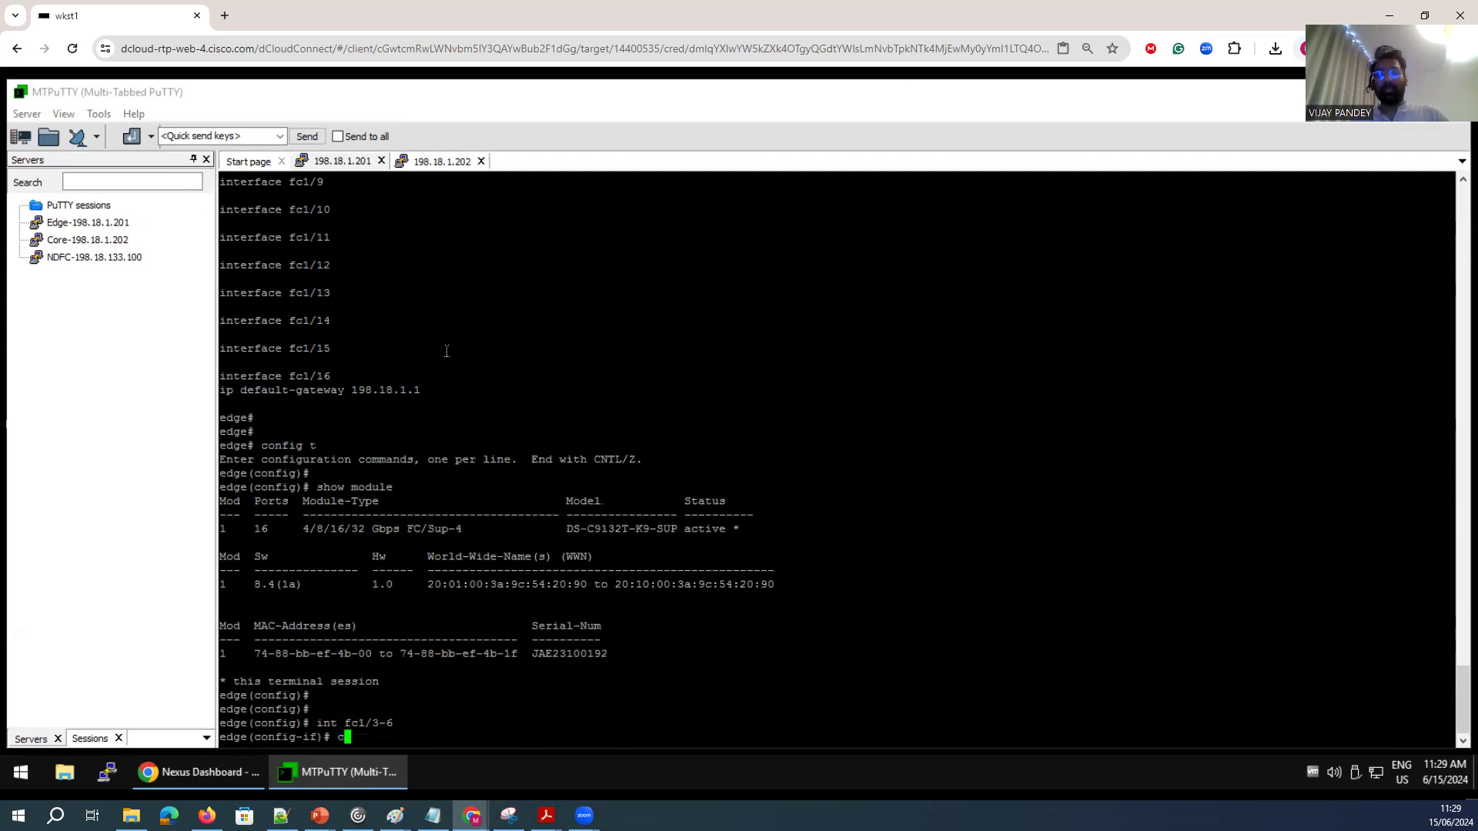
text(hannel-group 1)
key(BackSpace)
text(1 force )
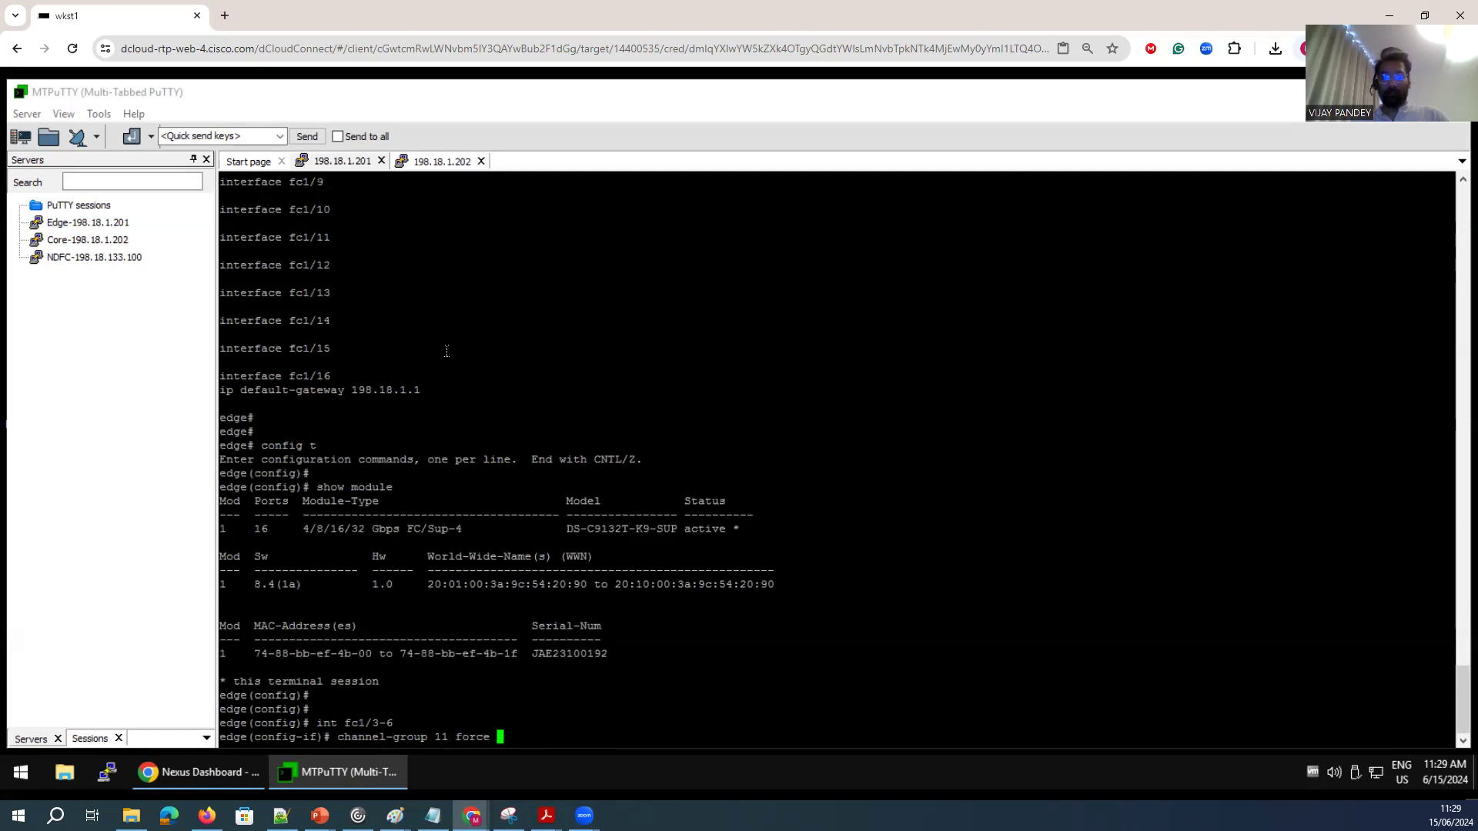
text(?)
key(Return)
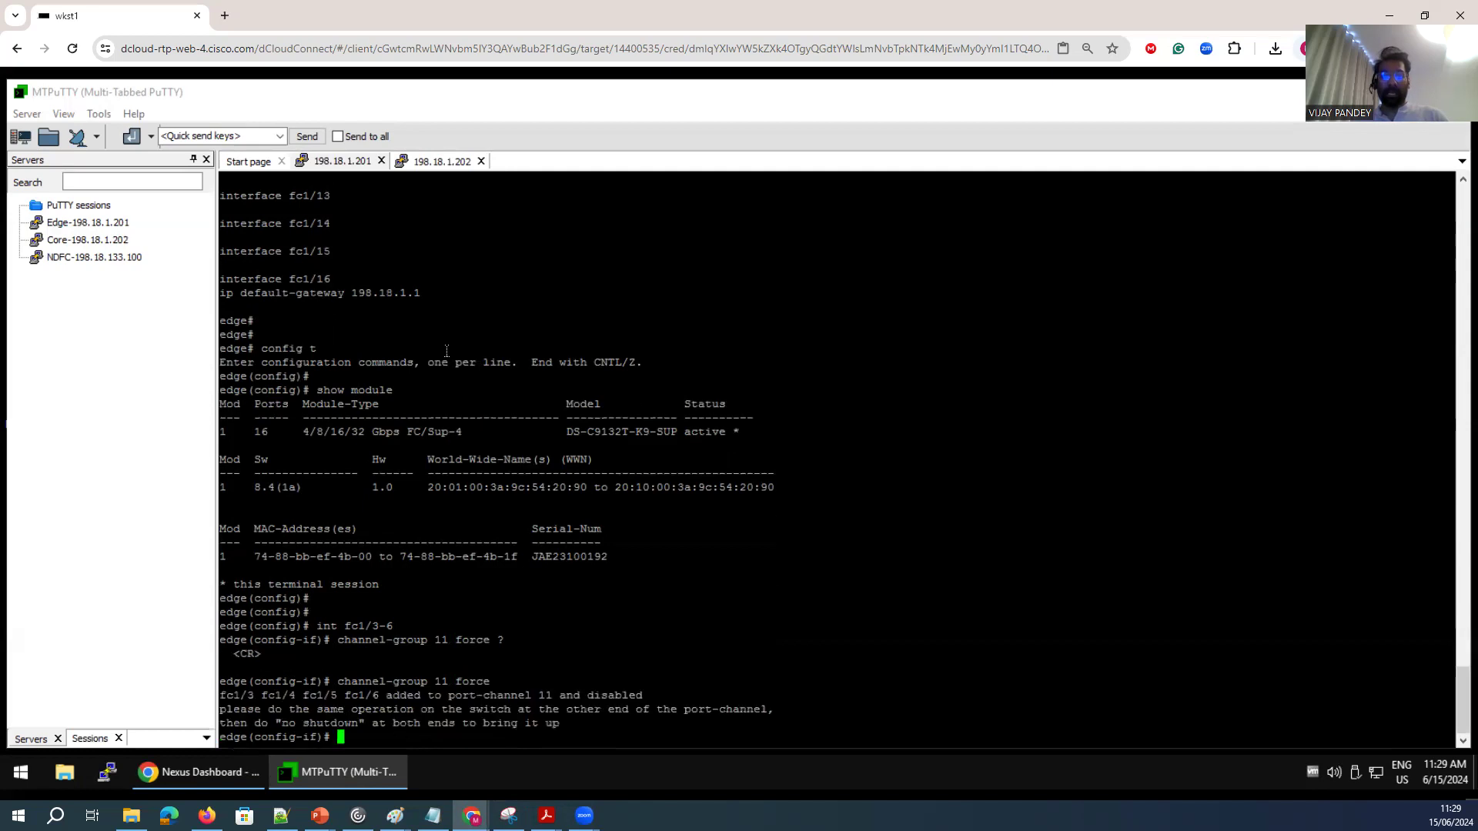
Check the channel-group 11 options and reapply channel-group 11 force on the edge interfaces.
key(Return)
key(Return)
key(Return)
key(Up)
key(BackSpace)
key(BackSpace)
key(BackSpace)
key(BackSpace)
key(BackSpace)
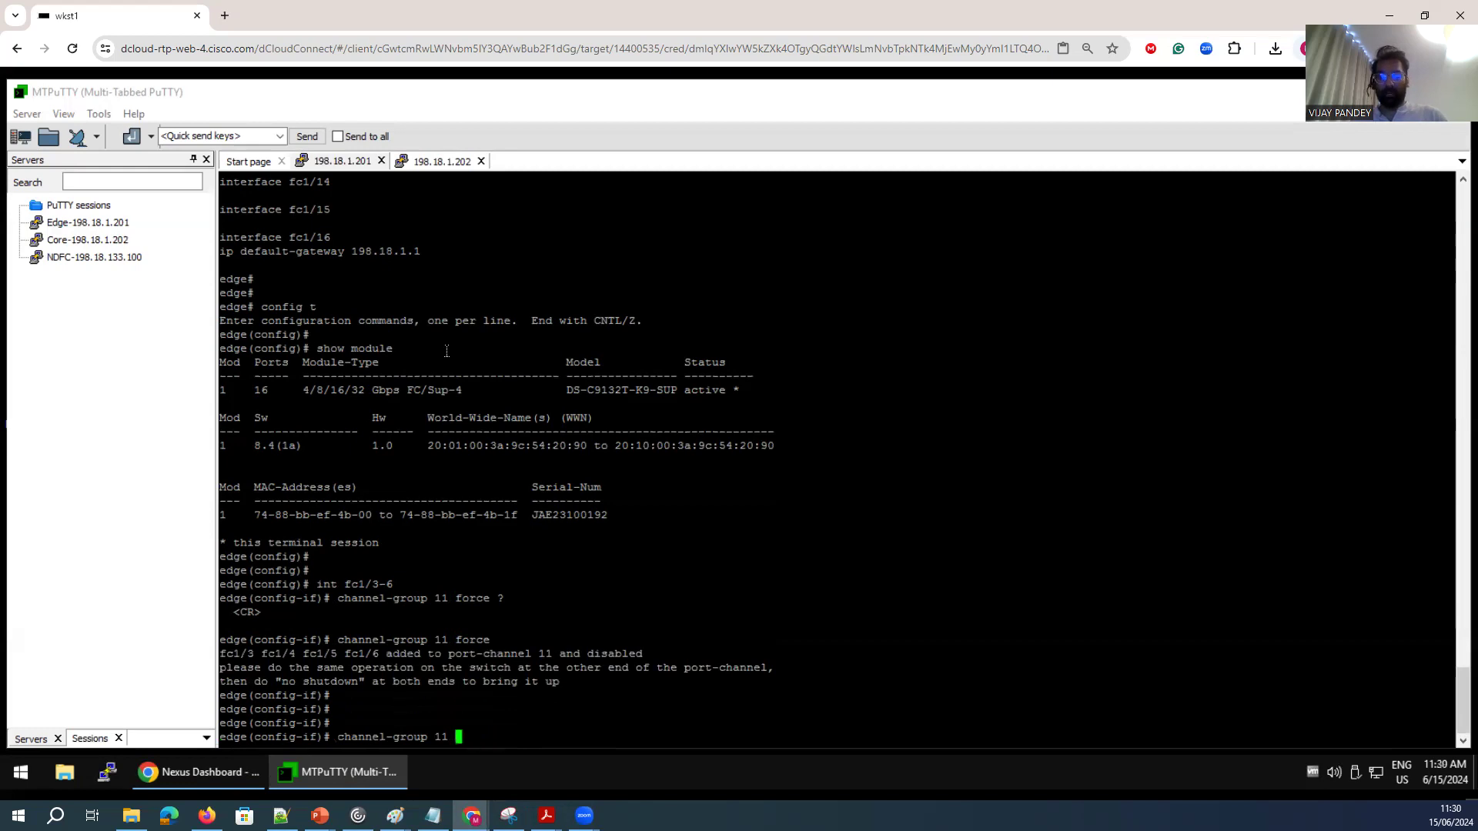
text(?force)
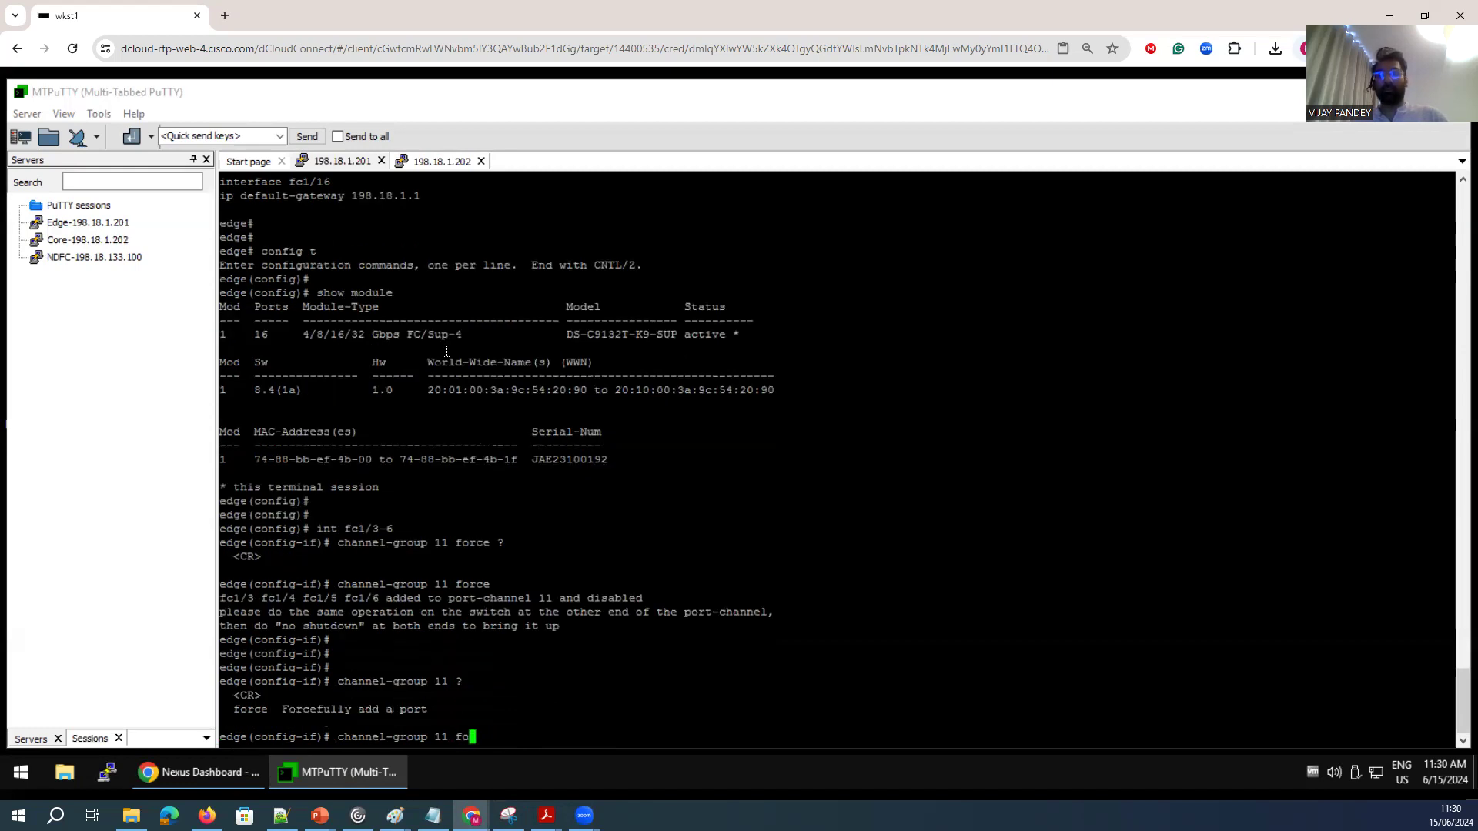
key(Return)
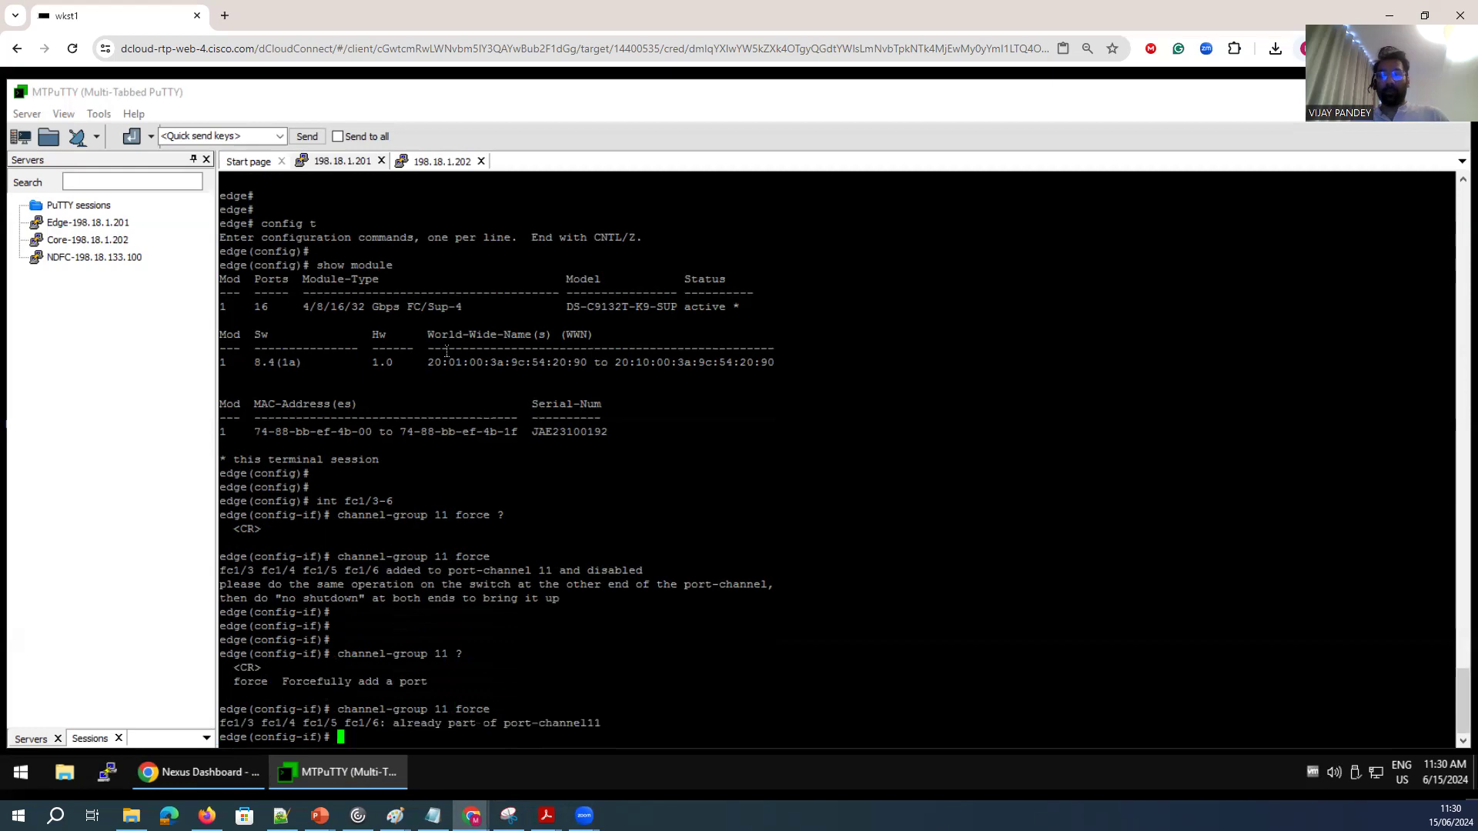
Enable the edge interfaces fc1/3-6 with no shutdown.
key(Return)
key(Return)
text(no sh)
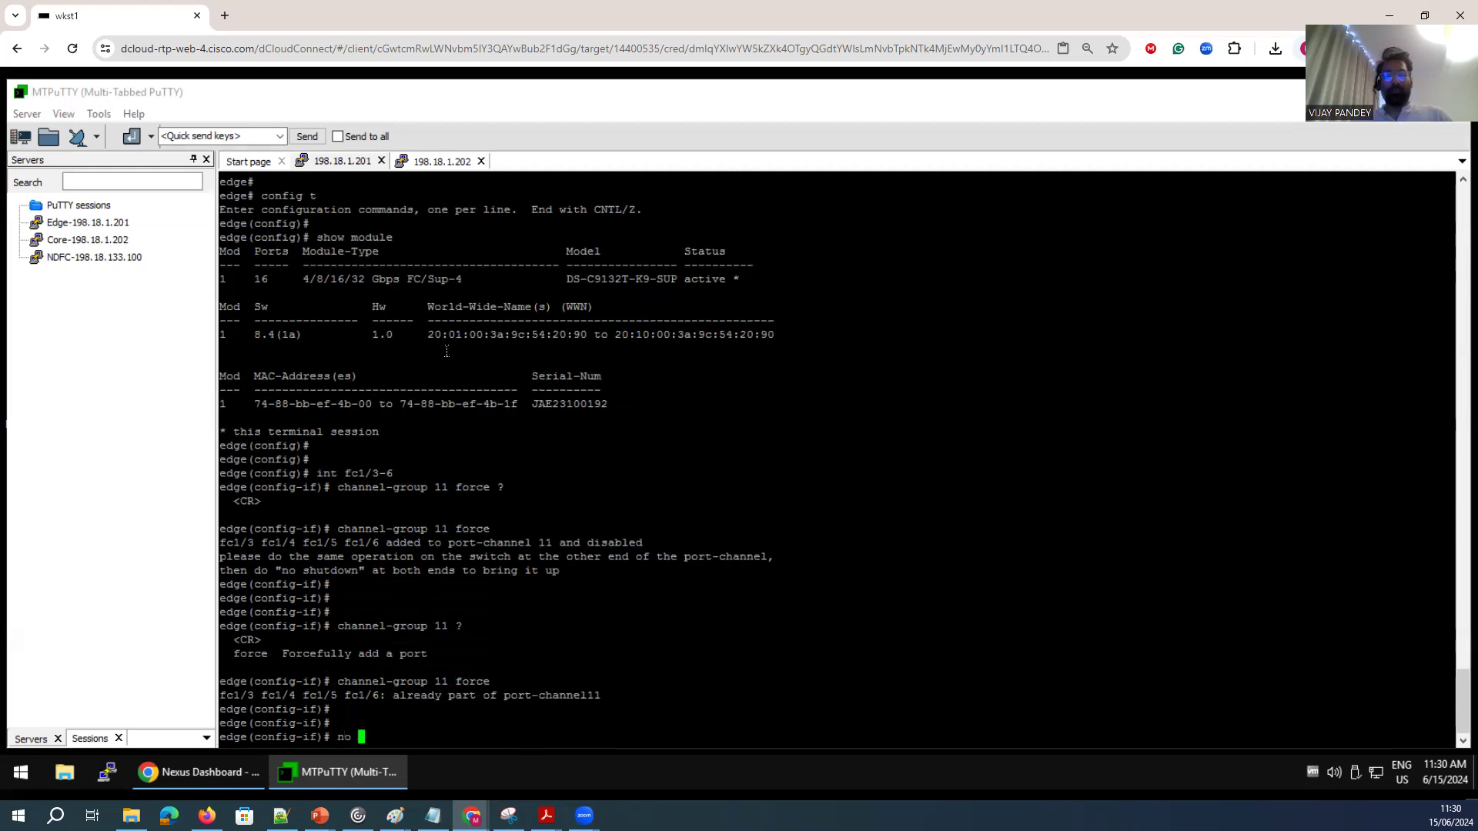
key(Return)
key(Return)
key(Return)
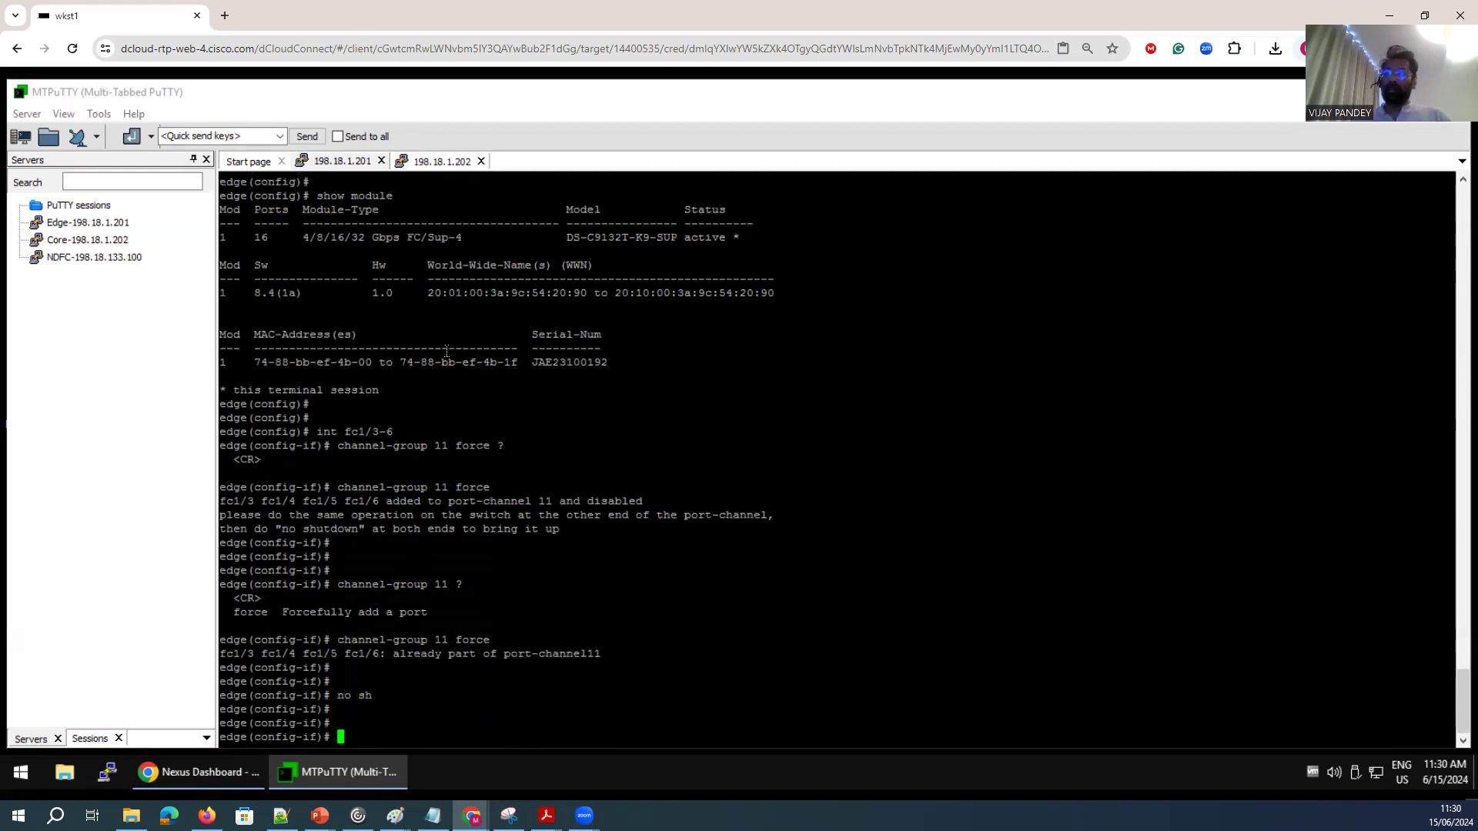
Switch to the core switch and enter interface configuration for fc1/3-6.
click(422, 163)
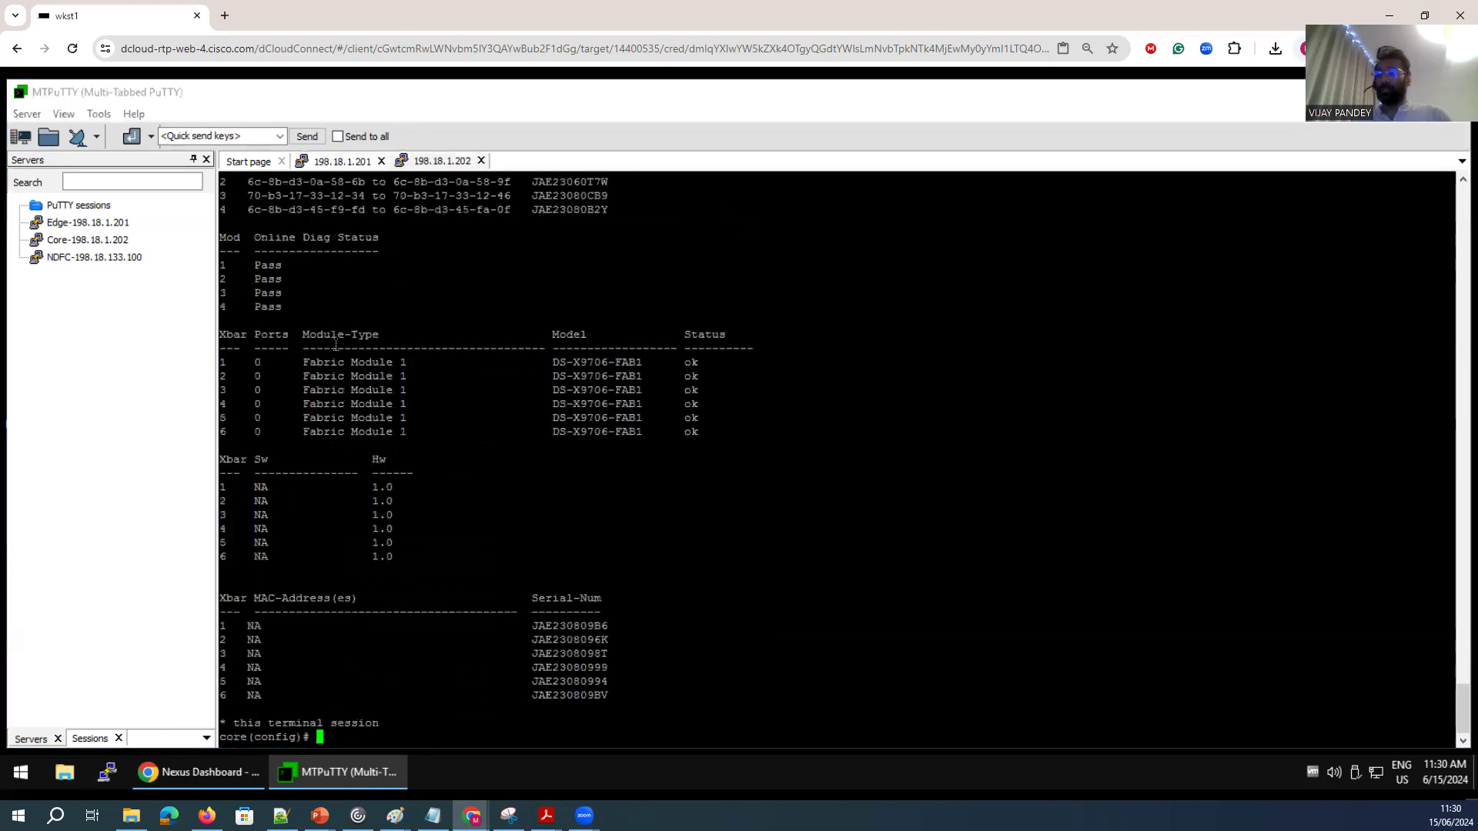
text(int fc1)
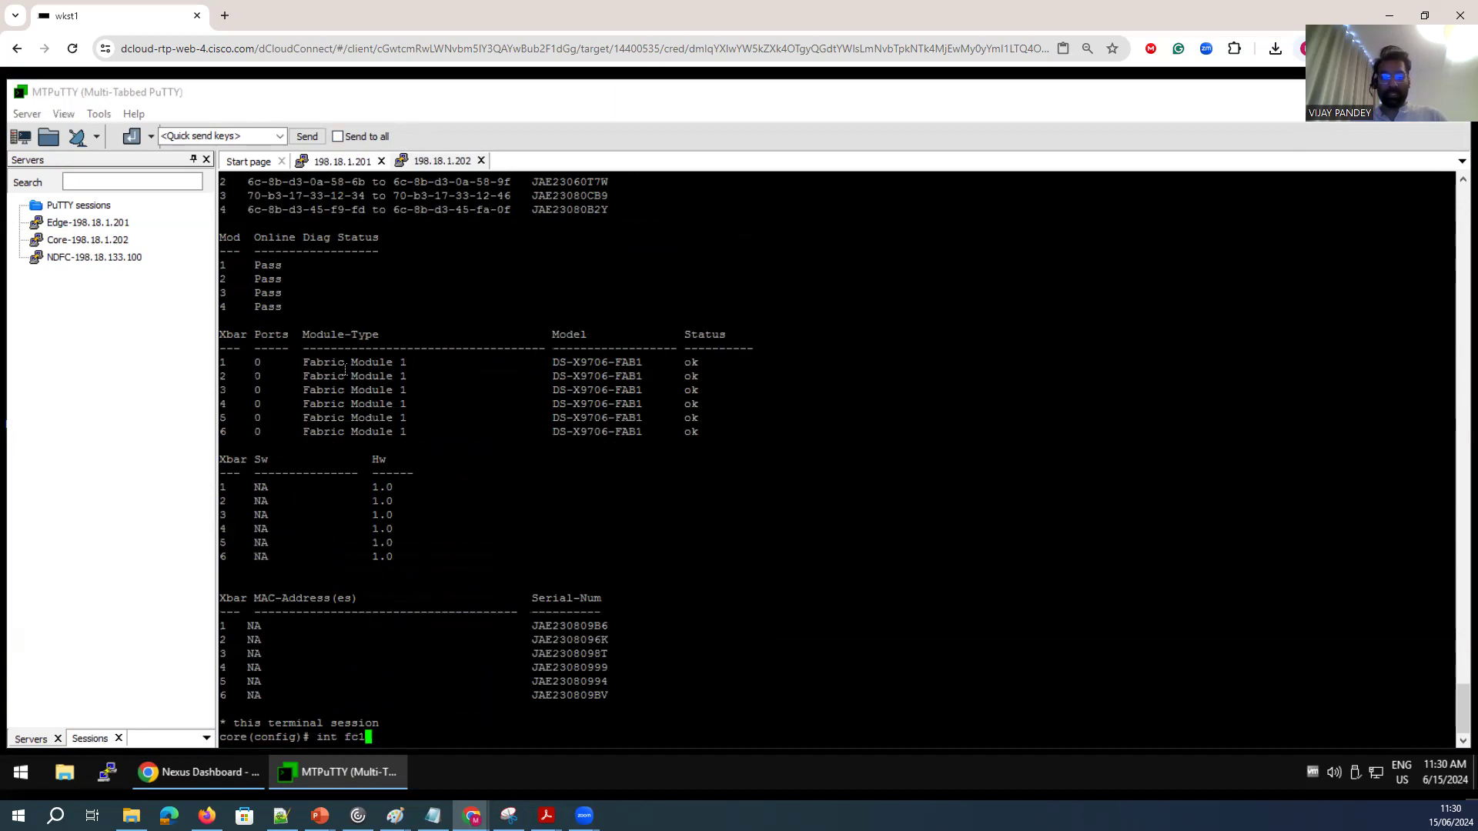
text(3-6)
key(Return)
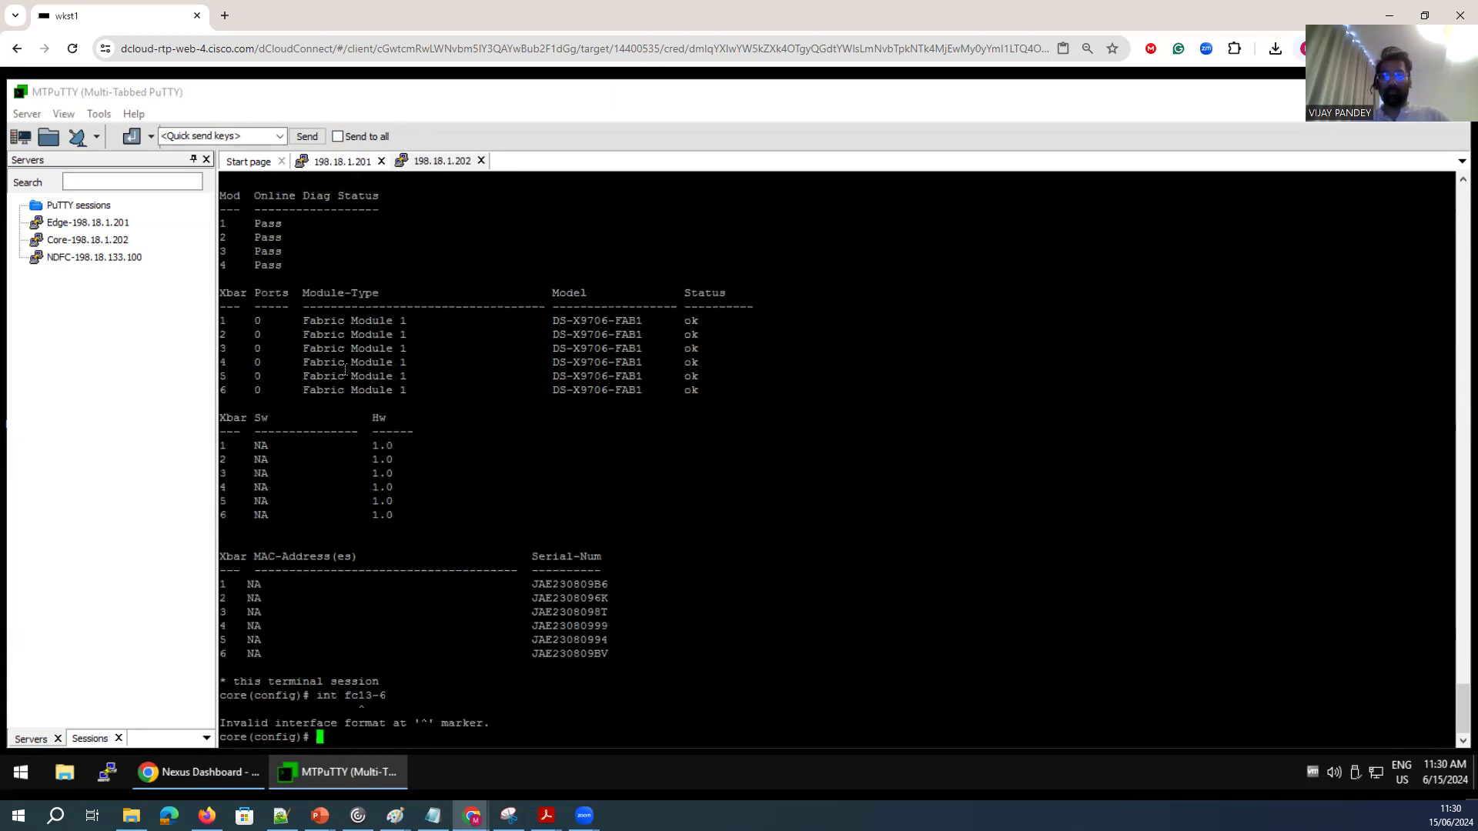
key(Up)
key(BackSpace)
key(BackSpace)
key(BackSpace)
text(/3-6)
key(Return)
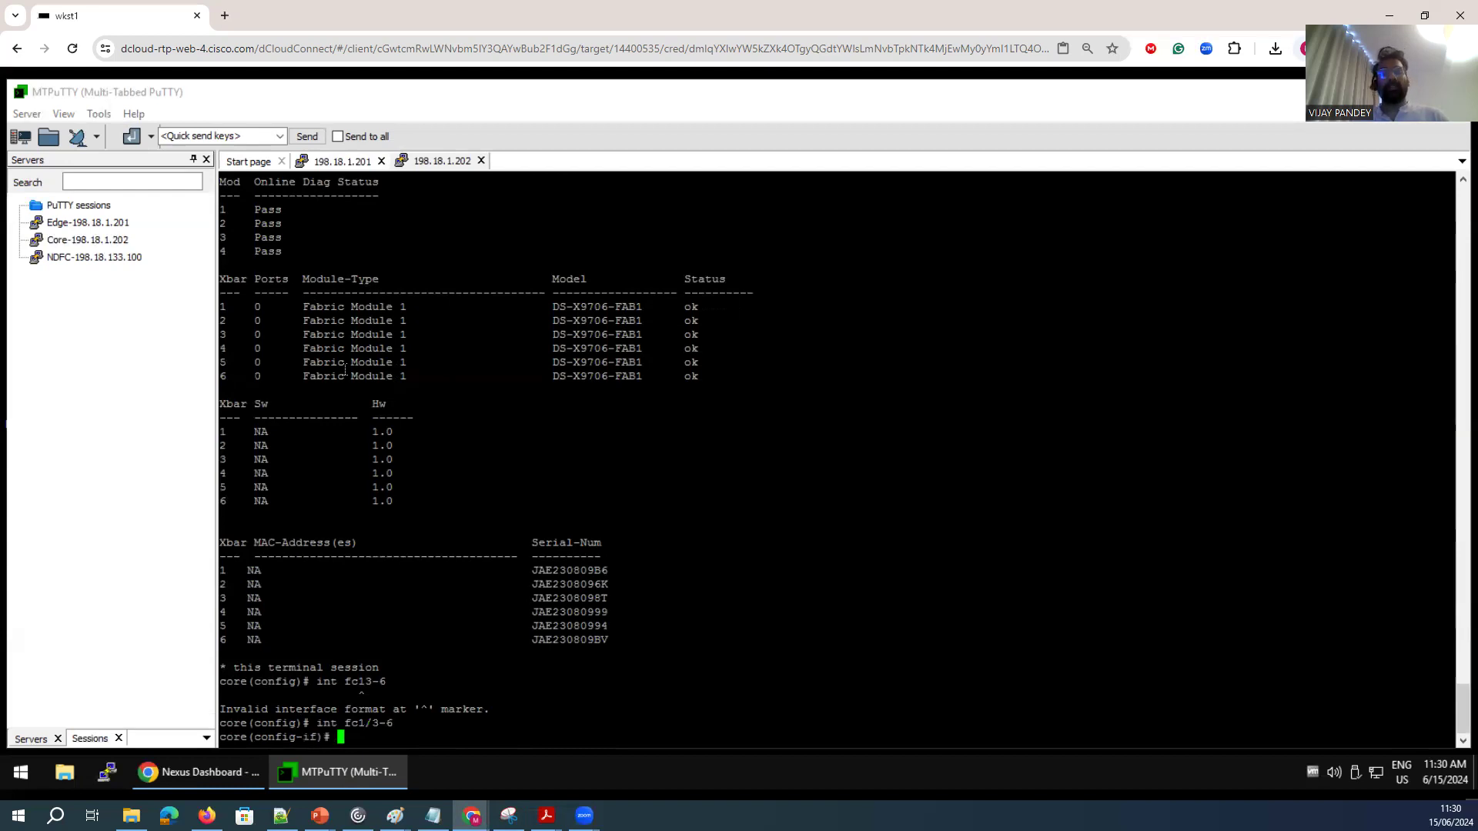
Add the core interfaces to channel-group 12 with force and enable them with no shutdown.
text(channel-group )
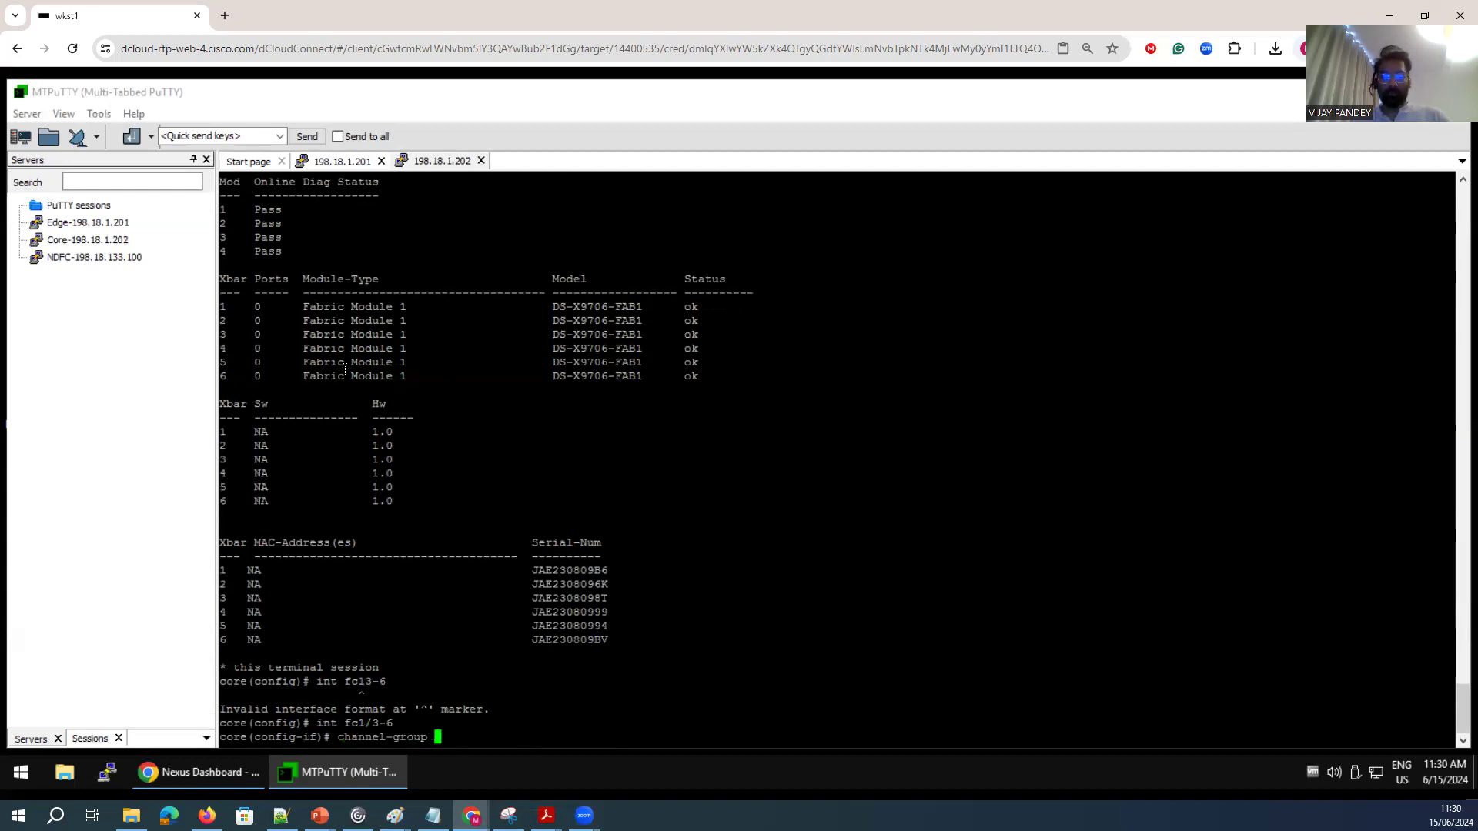
text(12 force)
key(Return)
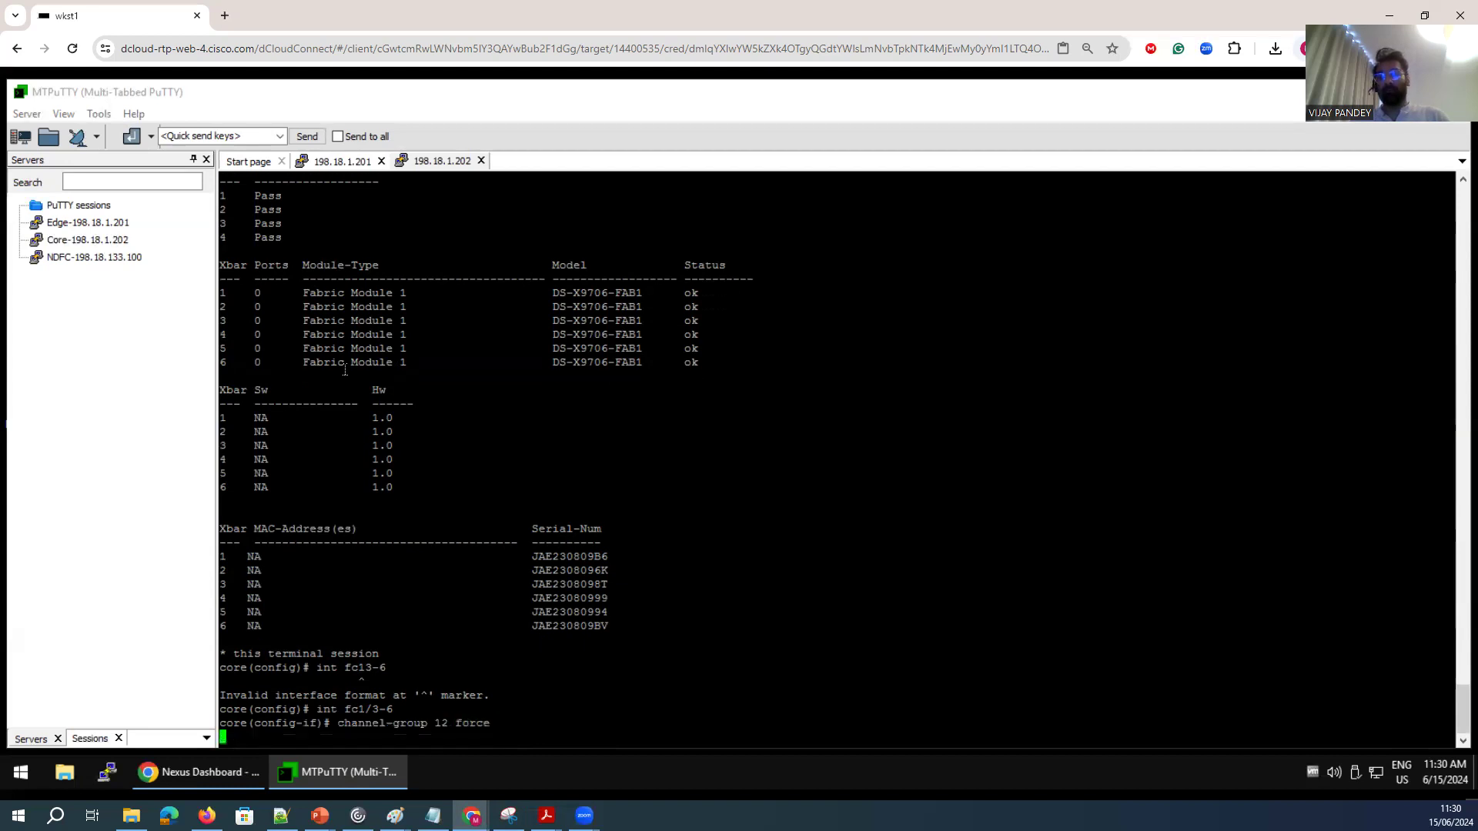
text(no sh)
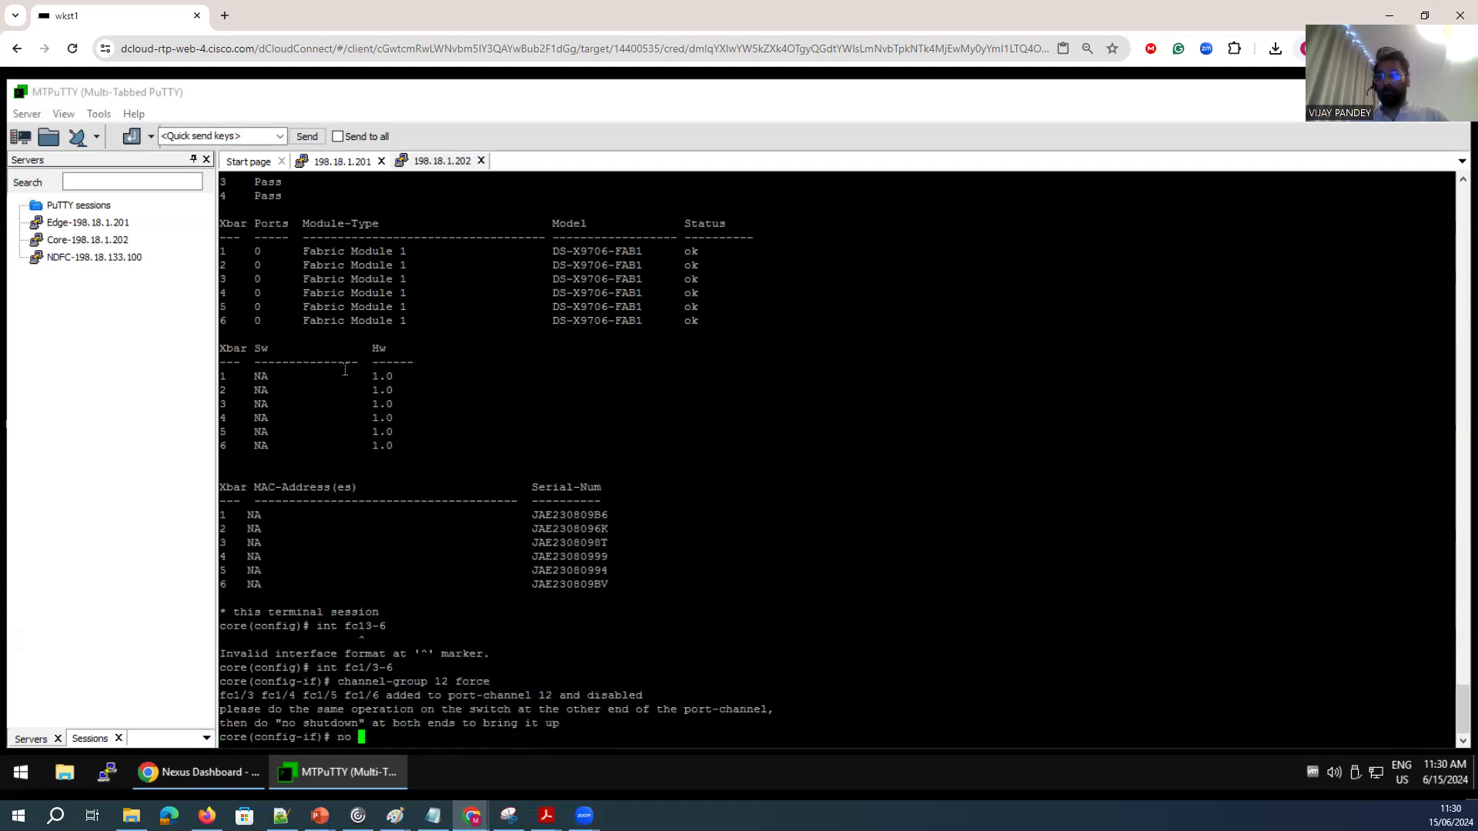
key(Return)
key(Return)
key(Return)
Display the interface brief on the core switch and page through it to check fc1/3-6 status.
text(sh int brief)
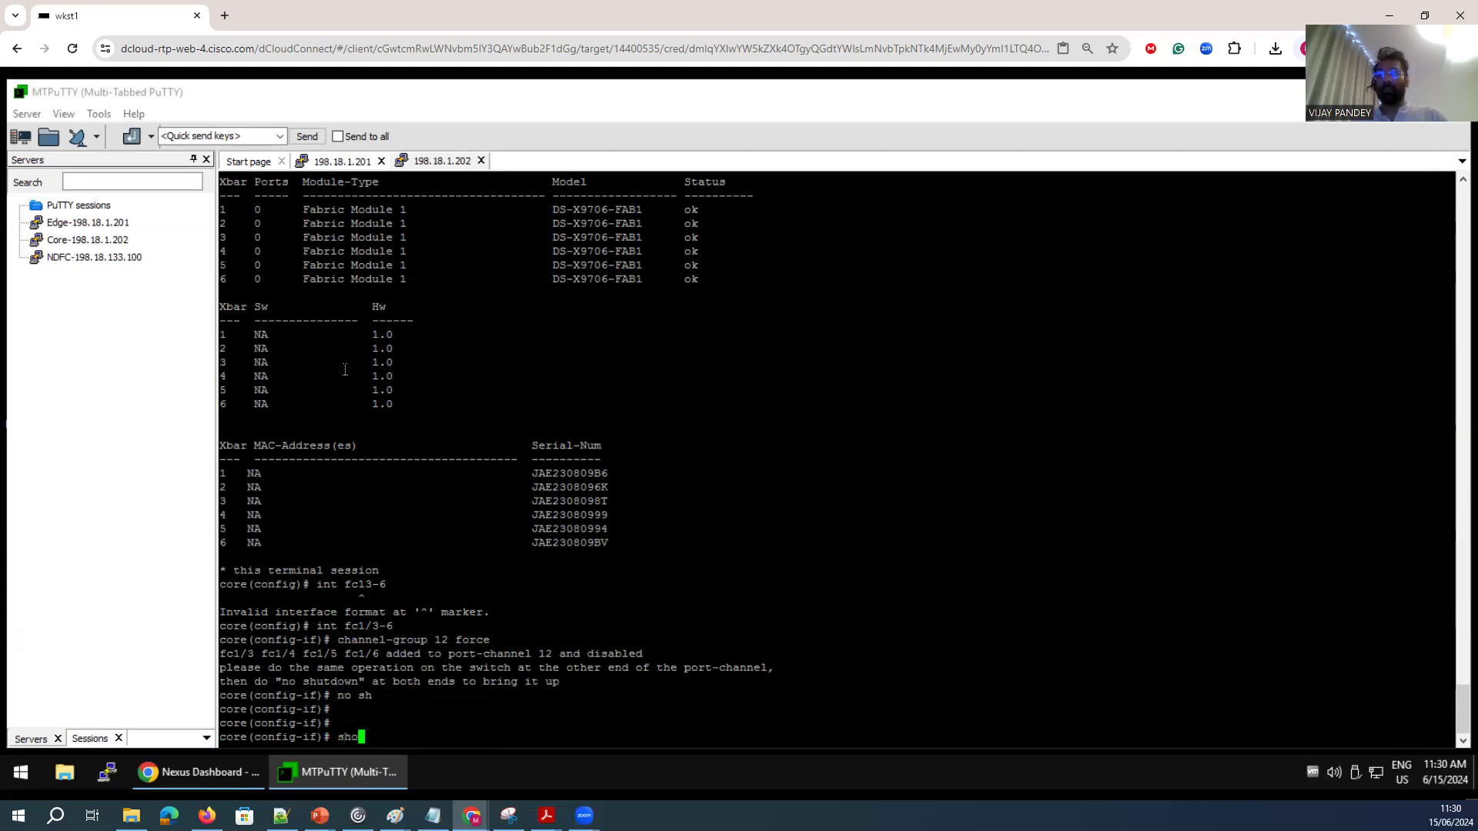
key(Return)
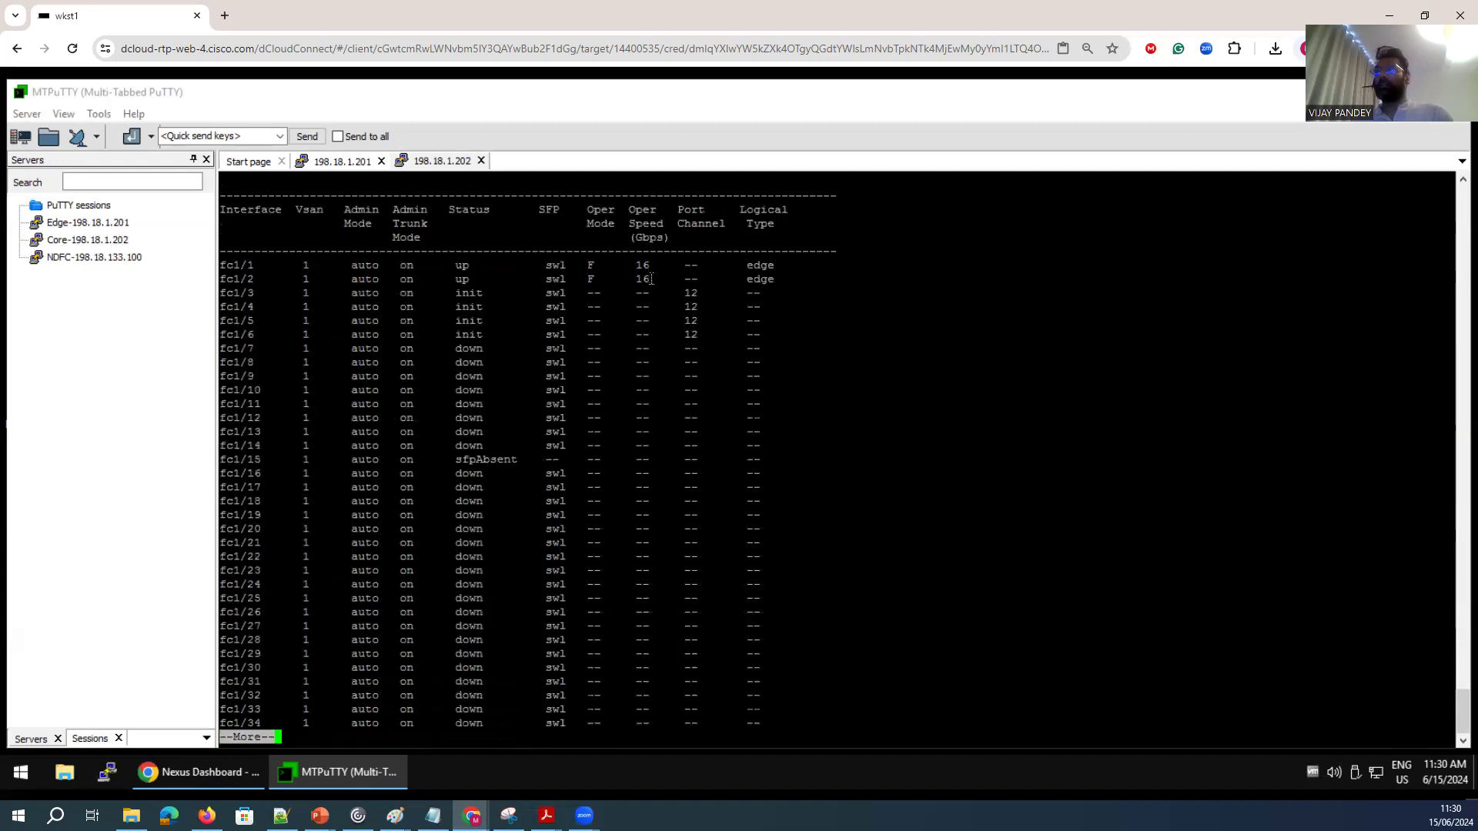
drag(648, 278, 431, 252)
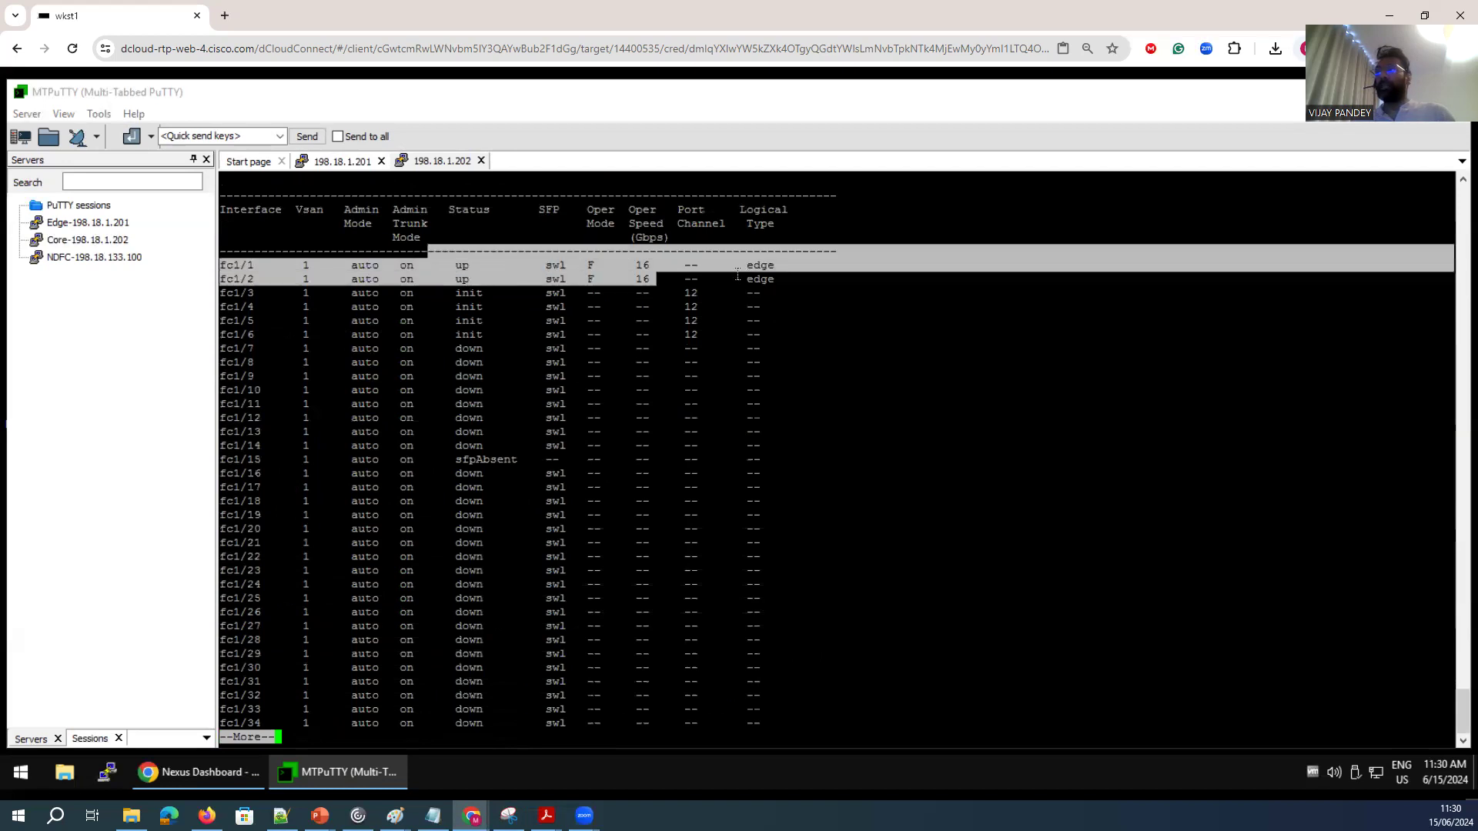
double_click(651, 265)
drag(262, 265, 757, 339)
drag(706, 293, 689, 294)
drag(495, 292, 457, 292)
key(space)
key(space)
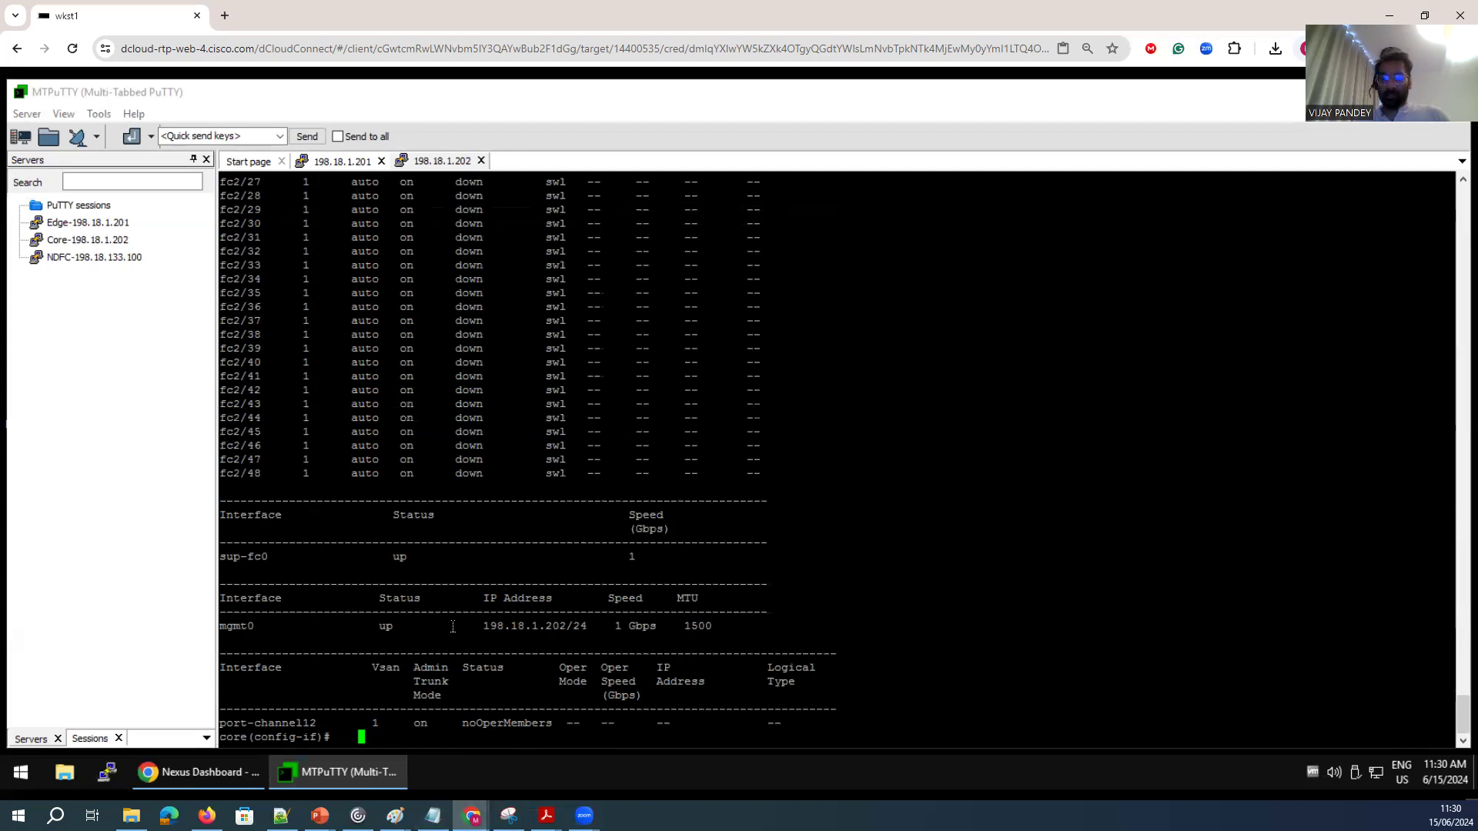
On the core switch, reissue no shutdown on fc1/3-6, then enter interface port-channel 12 and enable it with no shutdown.
text(no sh)
key(Return)
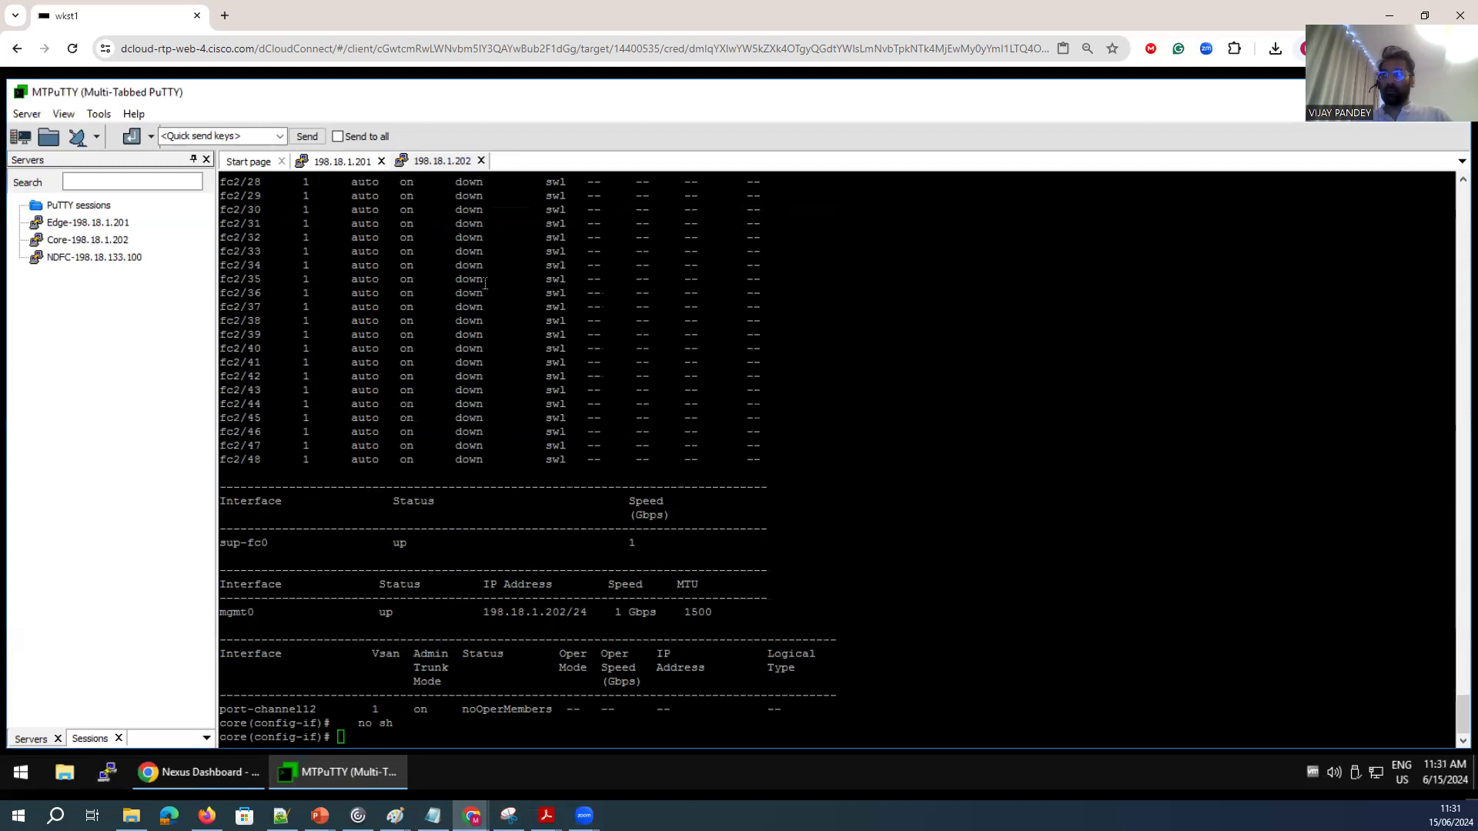
click(343, 161)
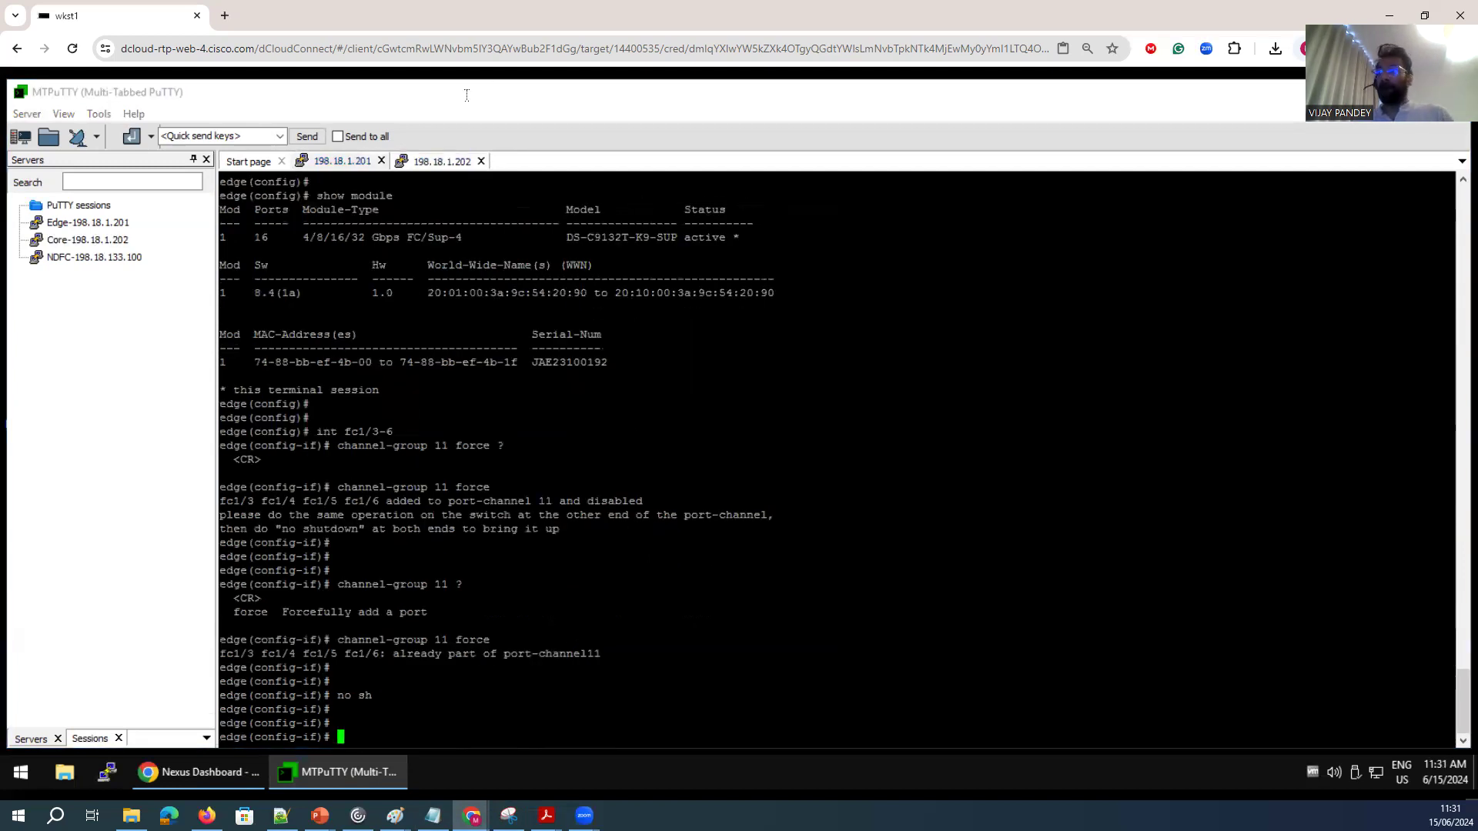
click(431, 161)
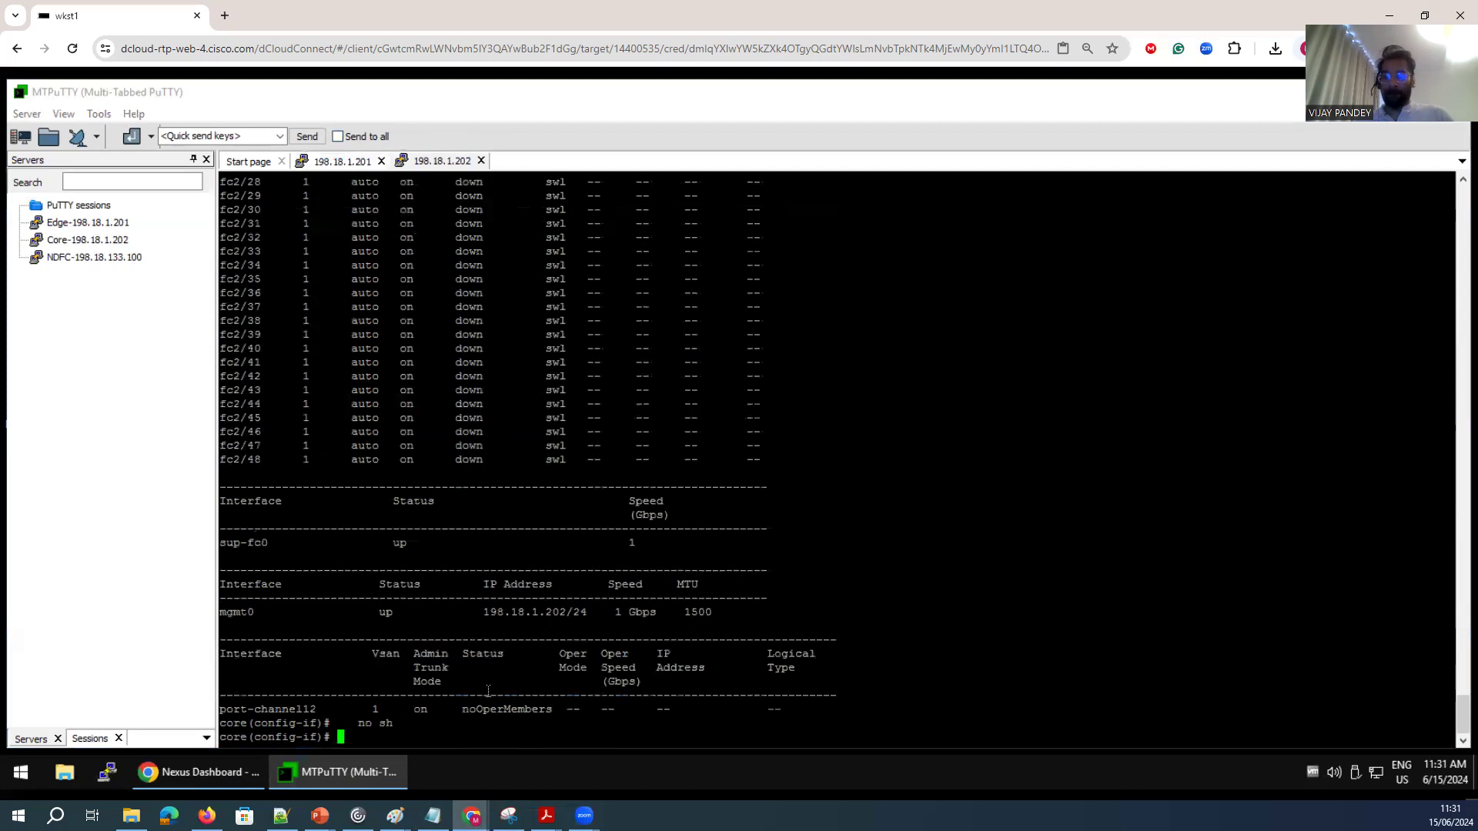
key(Return)
key(Return)
key(Return)
key(Return)
text(int po12)
key(Return)
text(no sh)
key(Return)
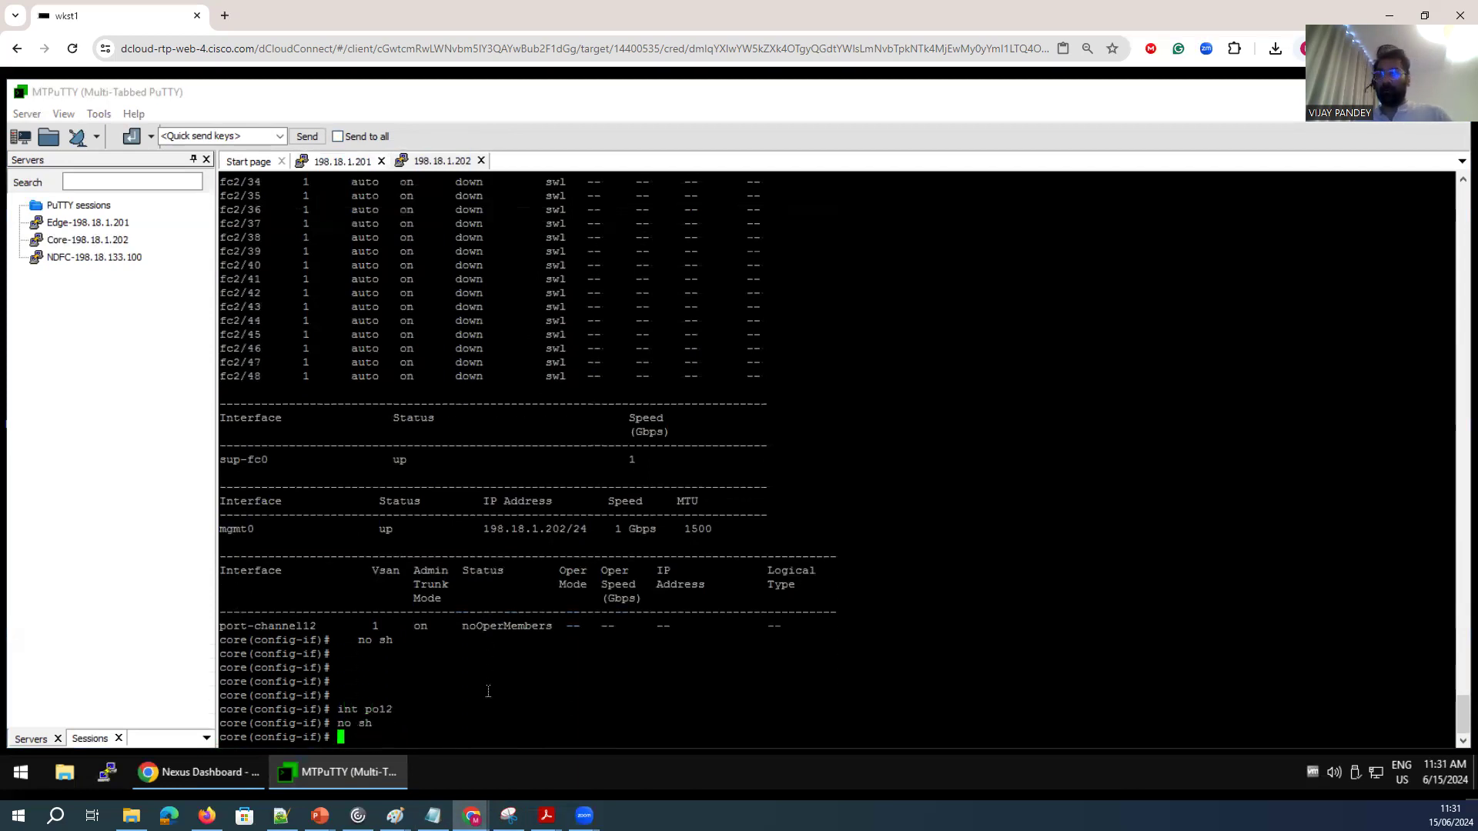
On the edge switch, enter interface port-channel 12 and enable it with no shutdown.
click(339, 160)
click(429, 163)
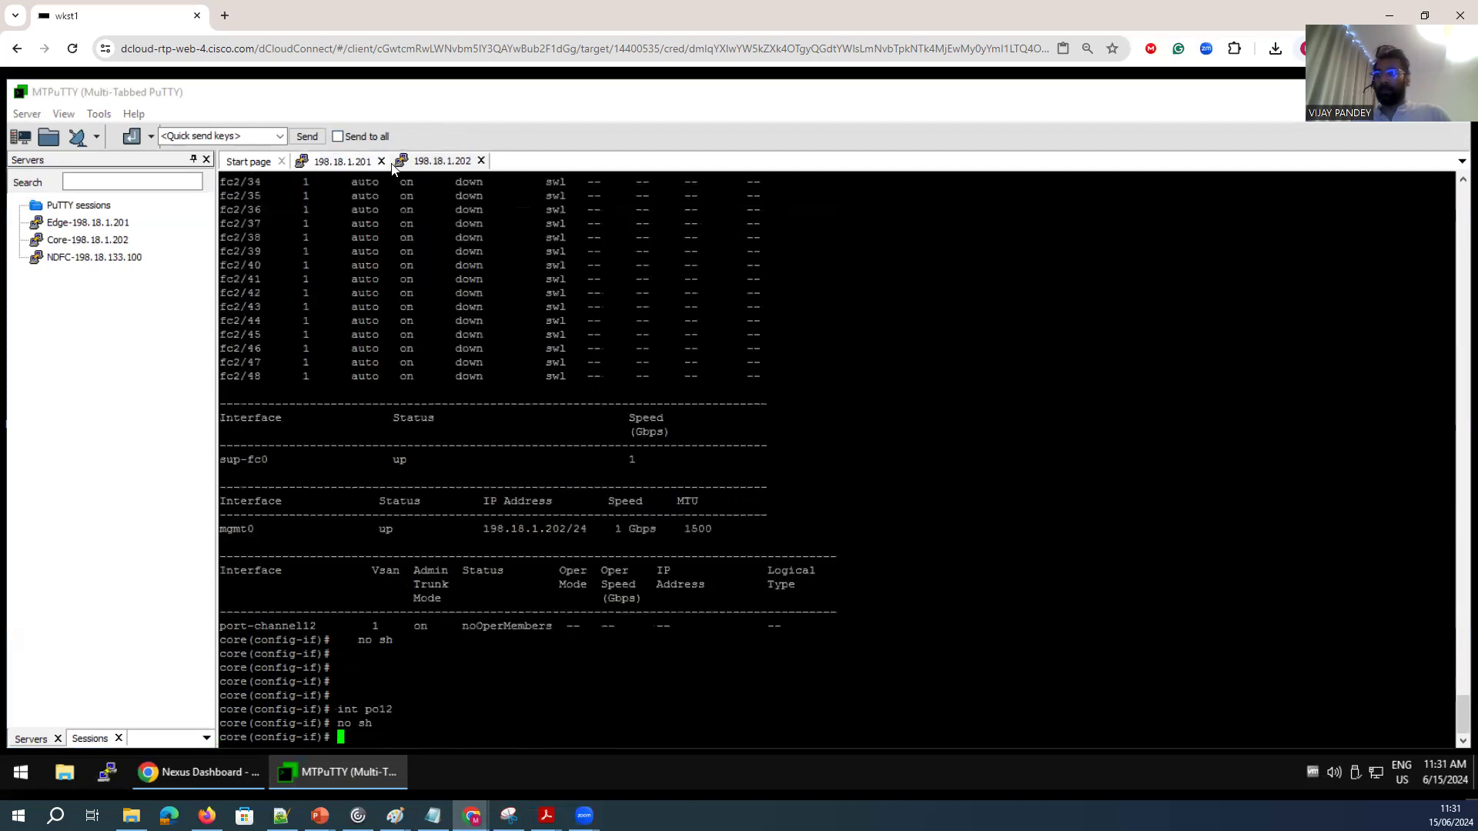
click(351, 163)
key(Return)
key(Return)
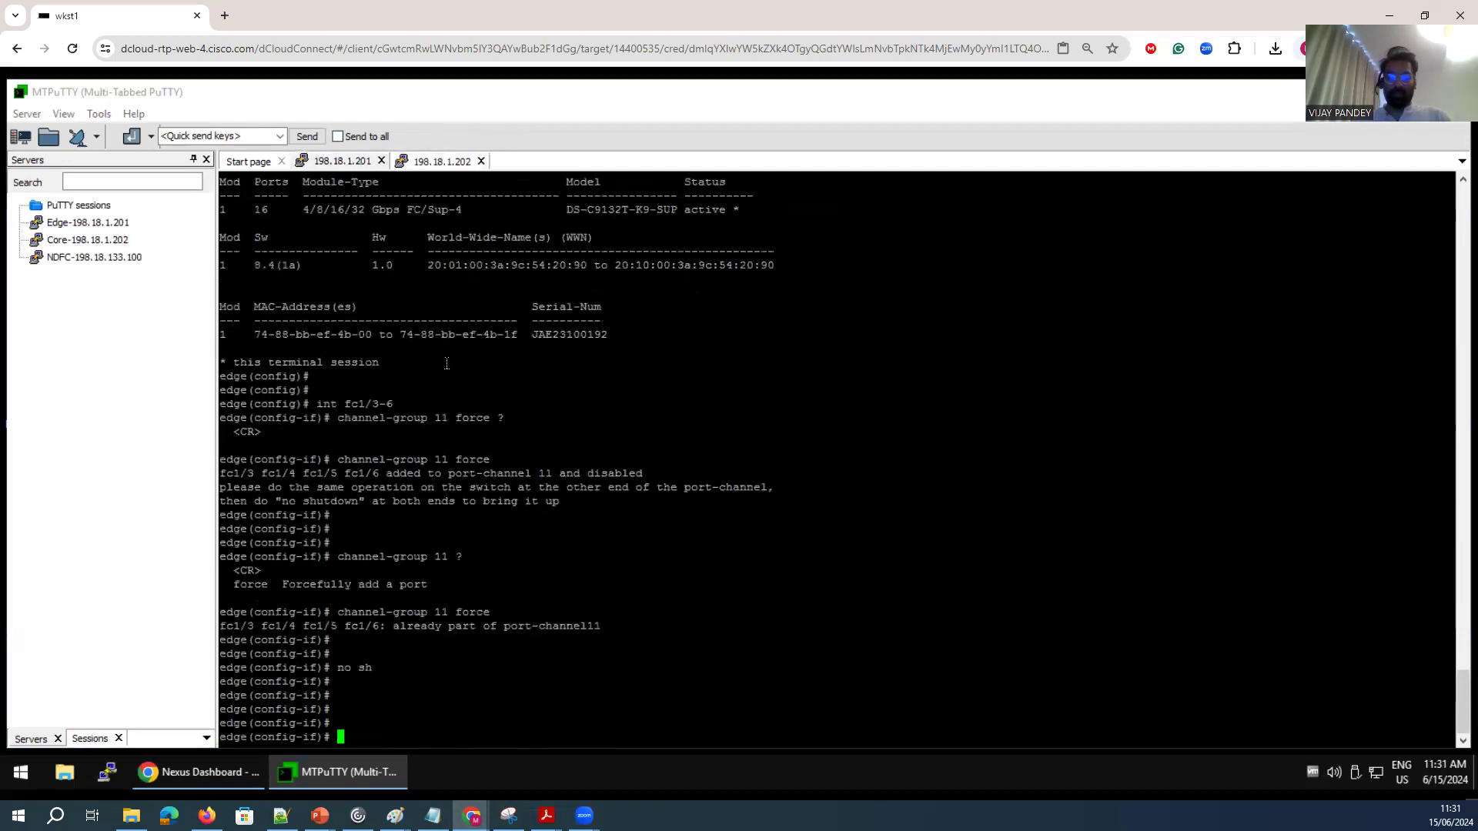
text(in tpo)
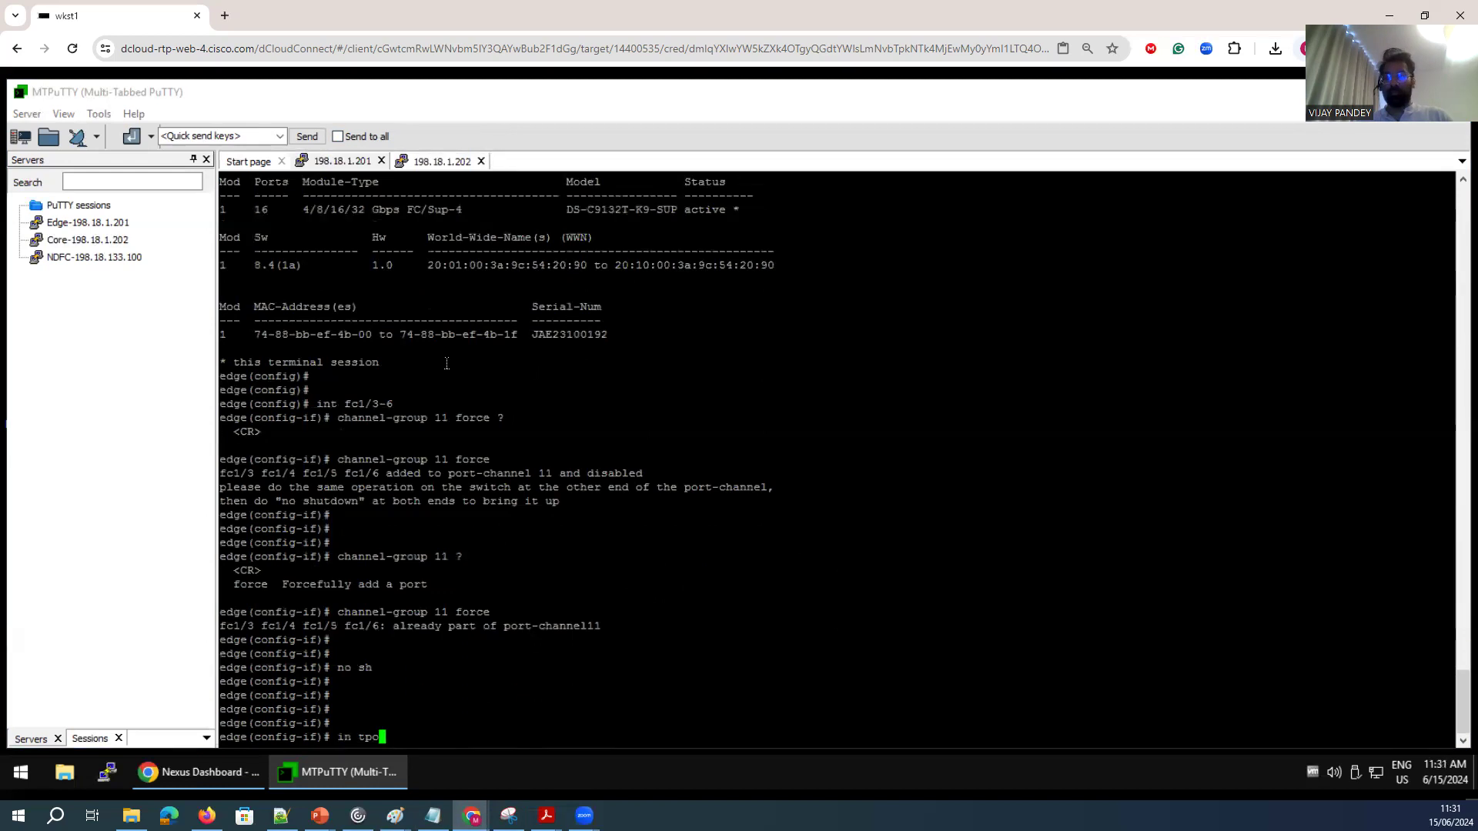
key(BackSpace)
key(BackSpace)
key(BackSpace)
text(t po12)
key(Return)
text(no sh)
key(Return)
Display the interface brief on the edge switch to check the fc1/3-6 port-channel status.
key(Return)
text(sh int brief)
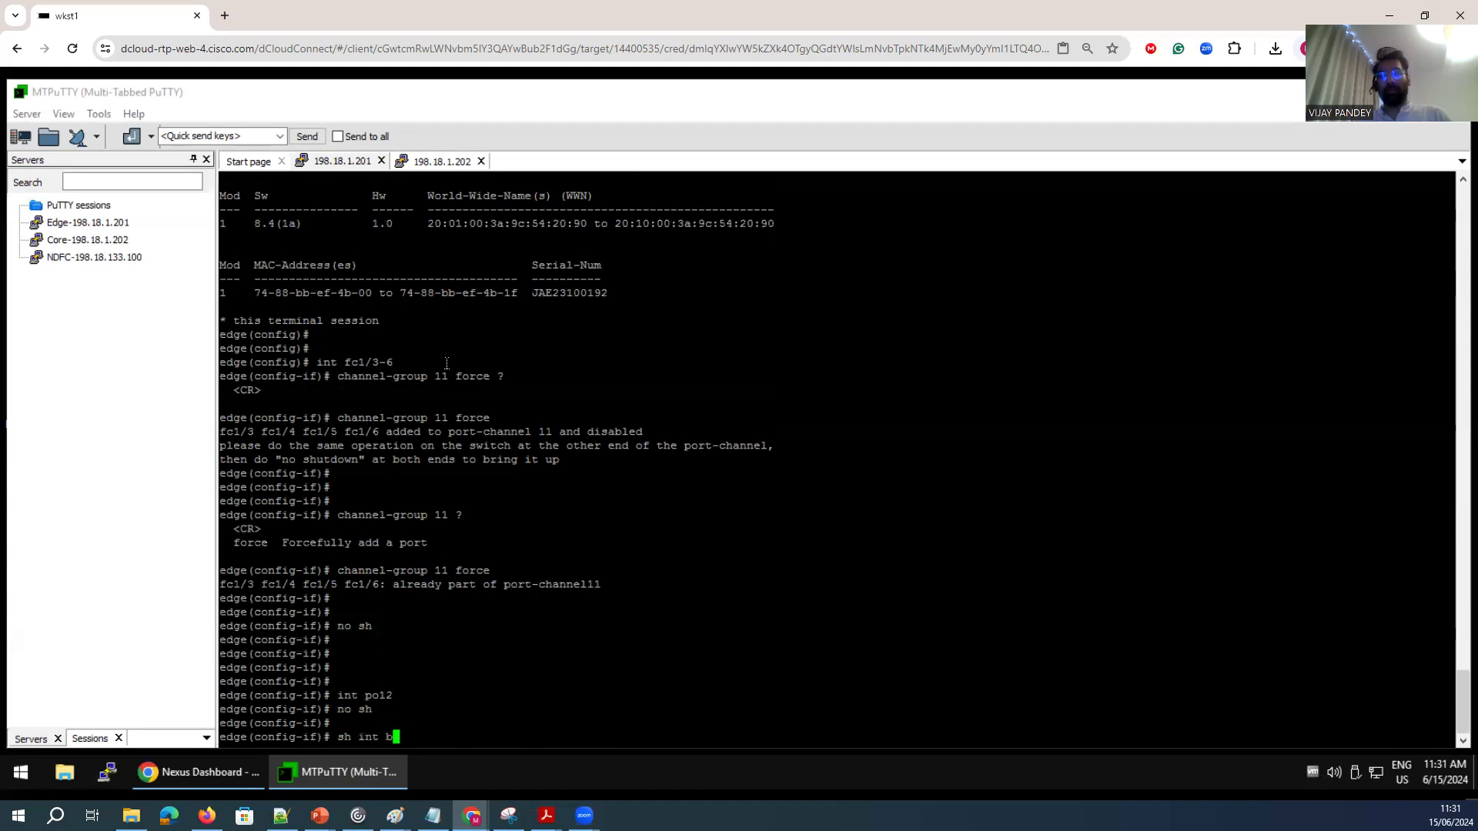
key(Return)
drag(236, 300, 789, 341)
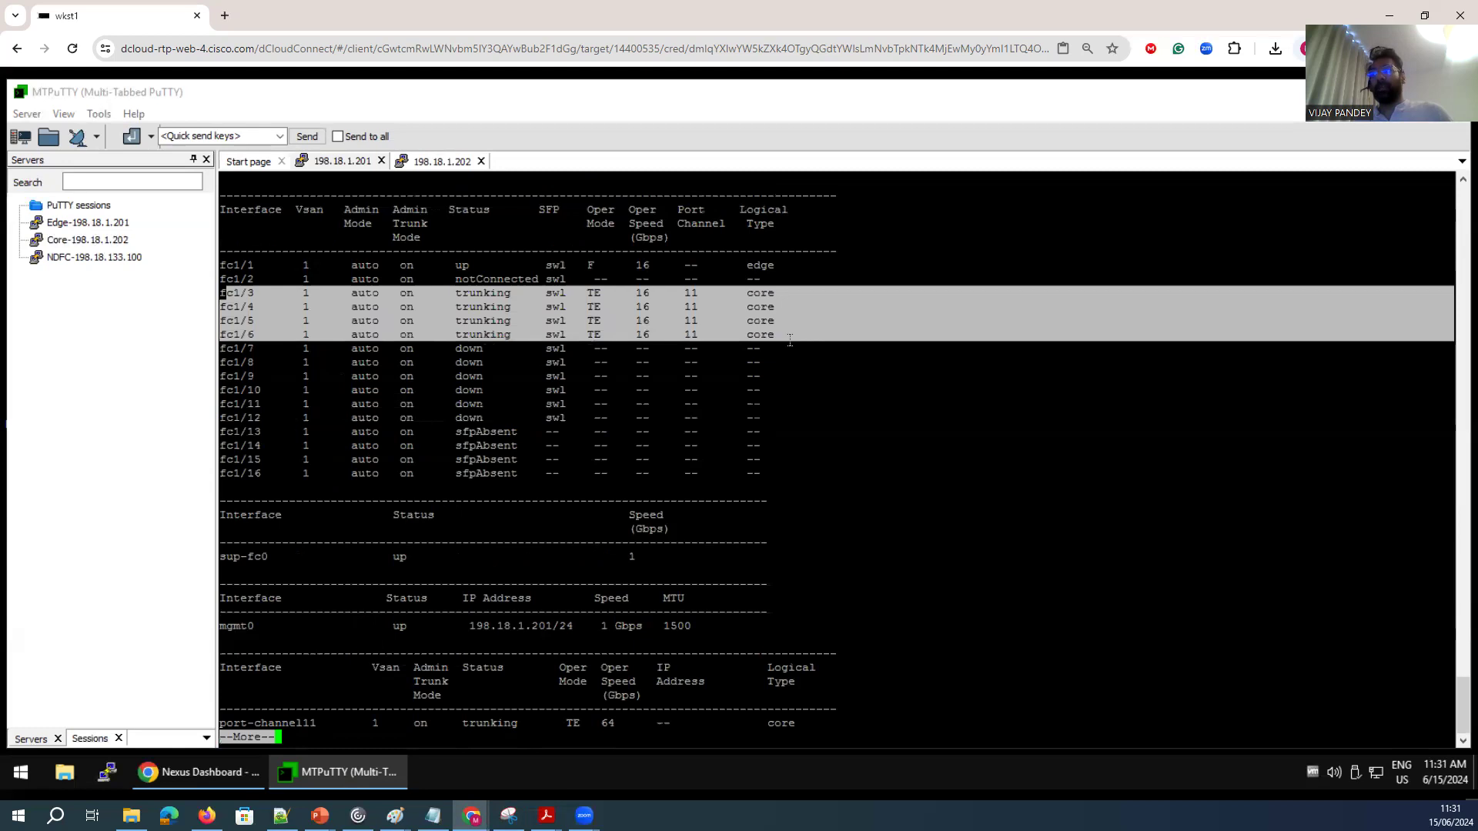
key(space)
Switch to the core switch and display its interface brief to check the fc1/3-6 status.
click(431, 161)
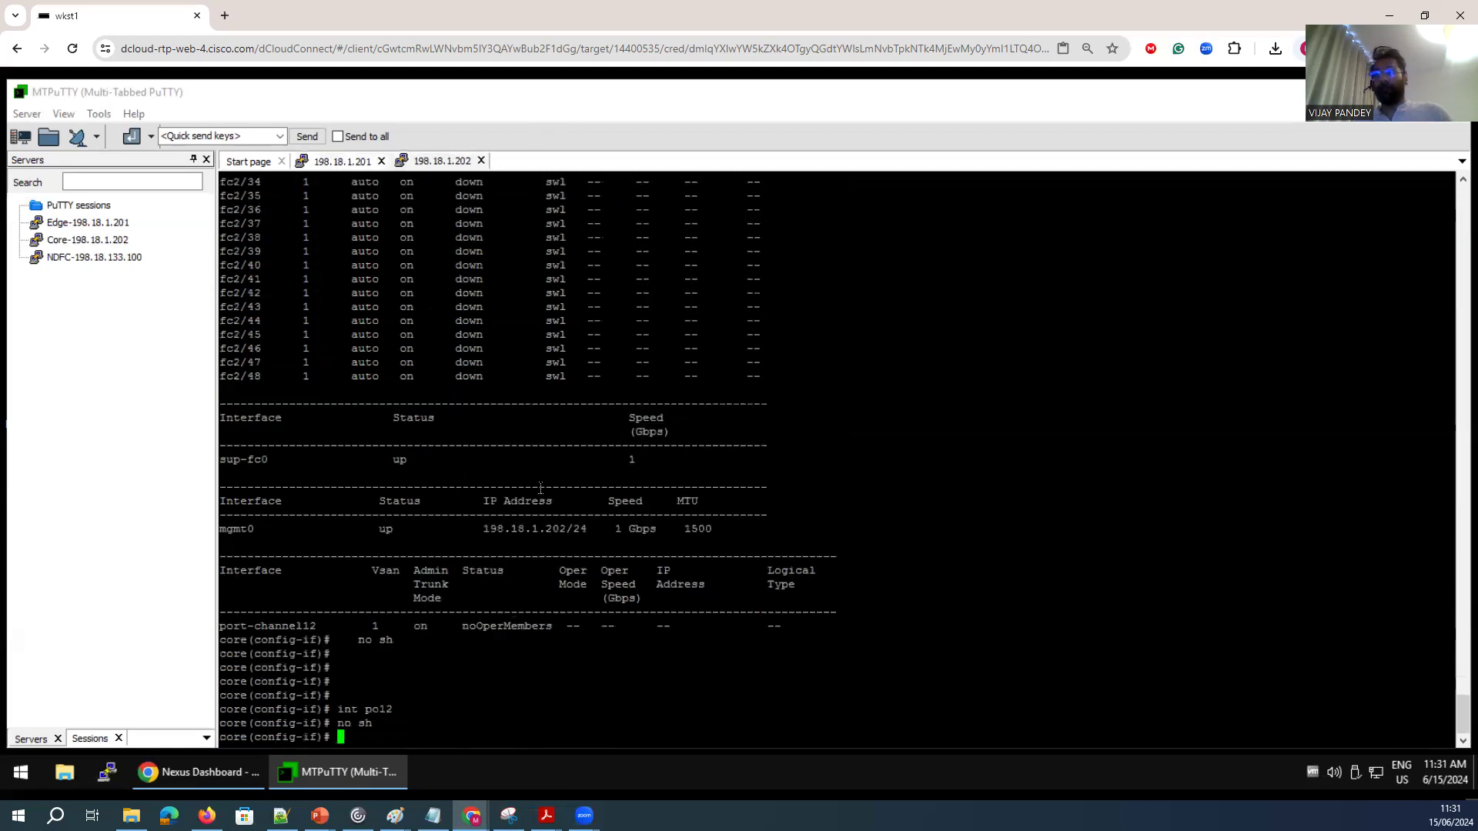
key(Return)
key(Return)
key(Return)
text(sh int ri)
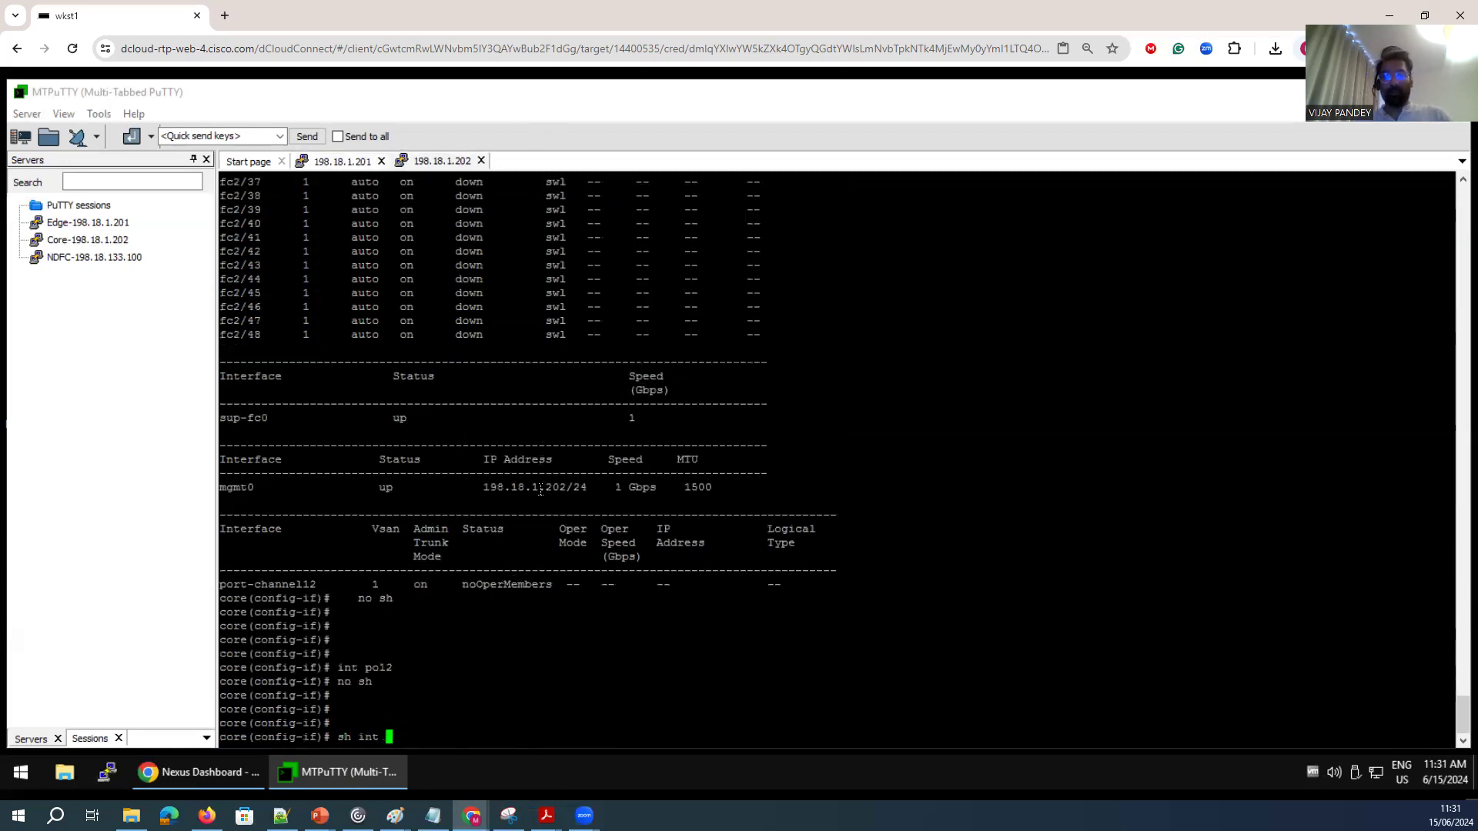
key(BackSpace)
key(BackSpace)
text(br)
key(Return)
drag(448, 291, 779, 339)
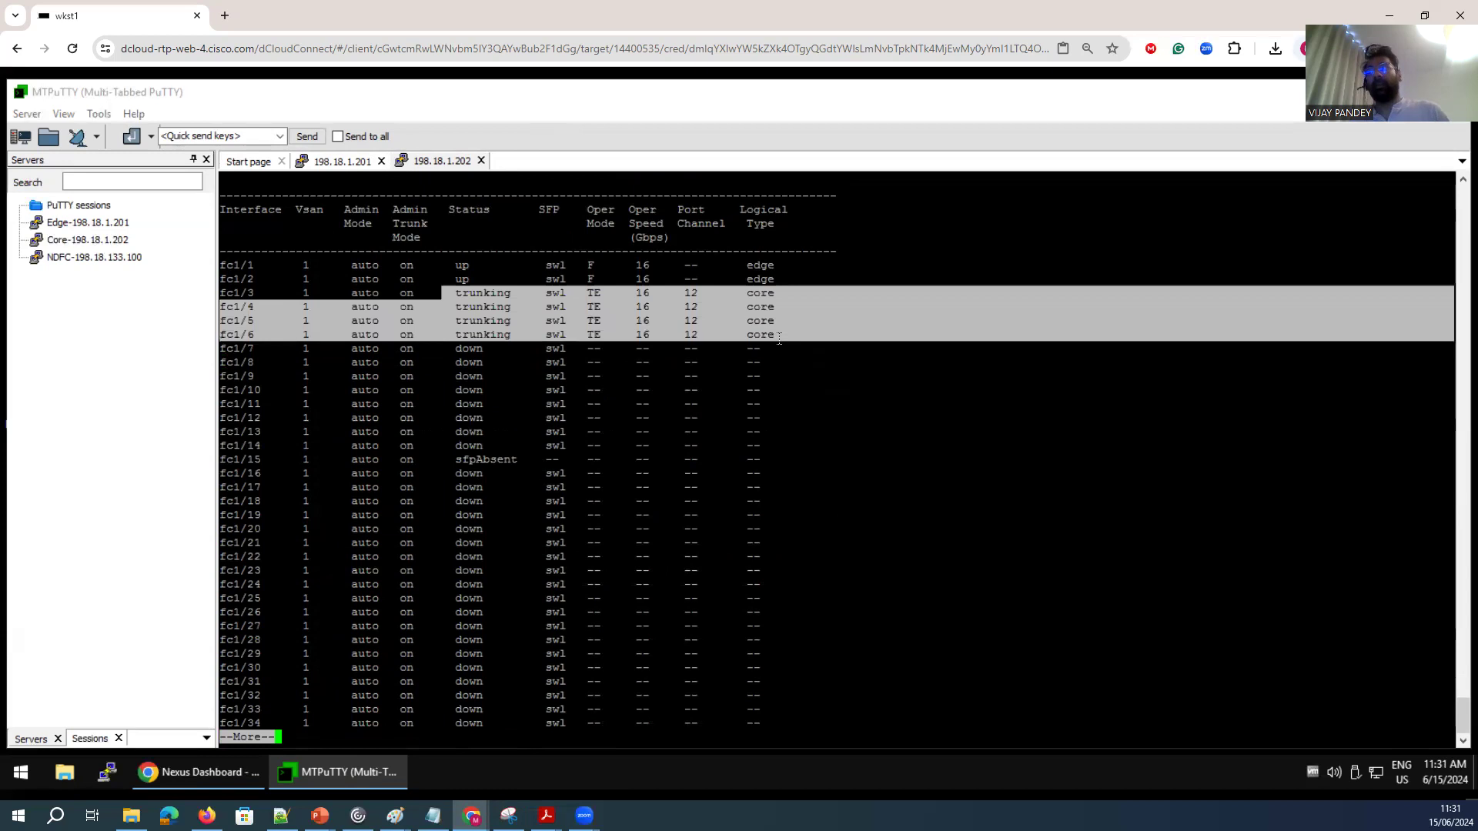
key(space)
key(space)
Show the port-channel database on the core switch and examine its member ports.
key(Return)
key(Return)
text(show por)
key(Tab)
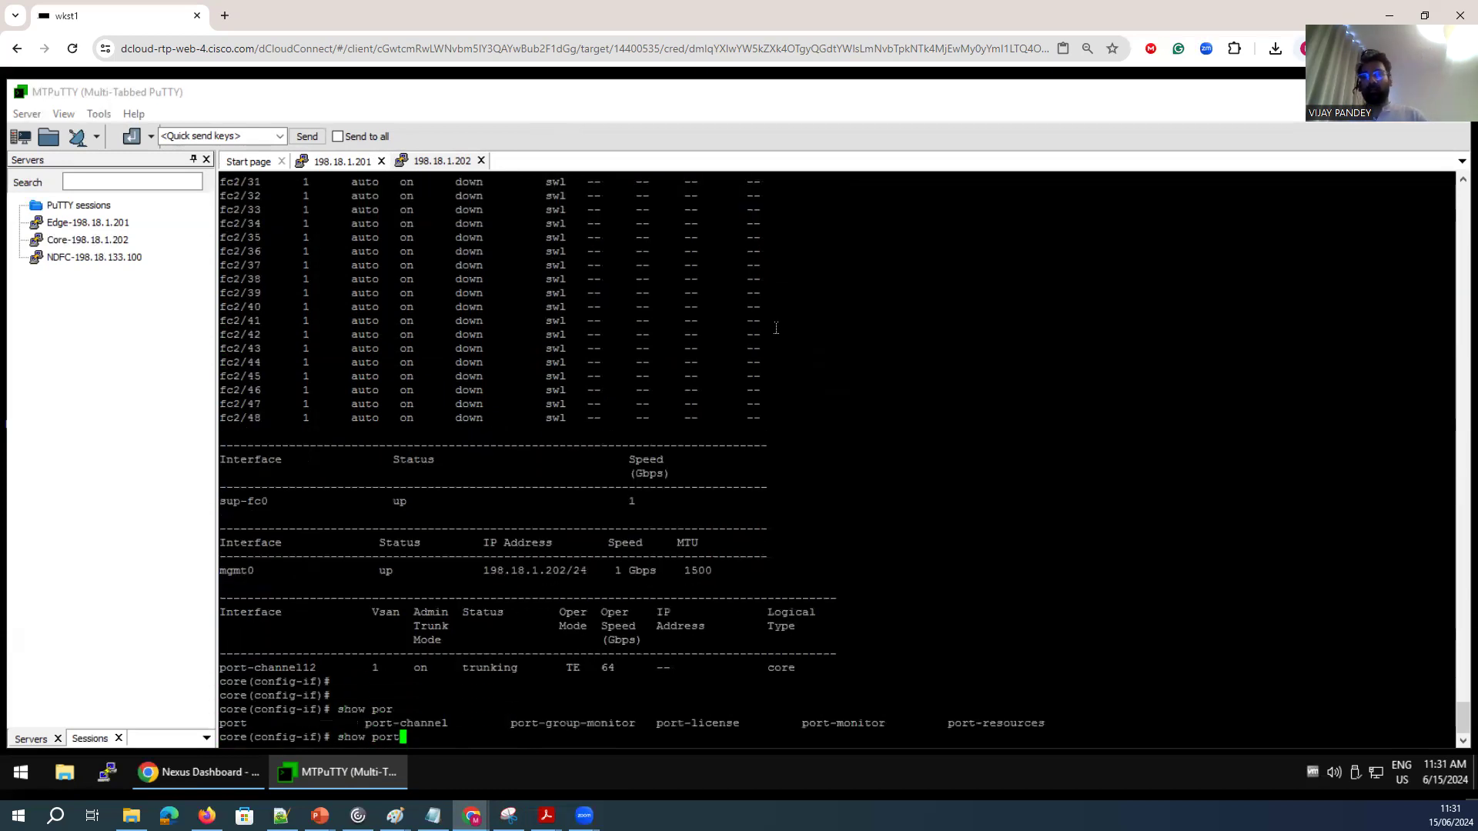
text(-channel )
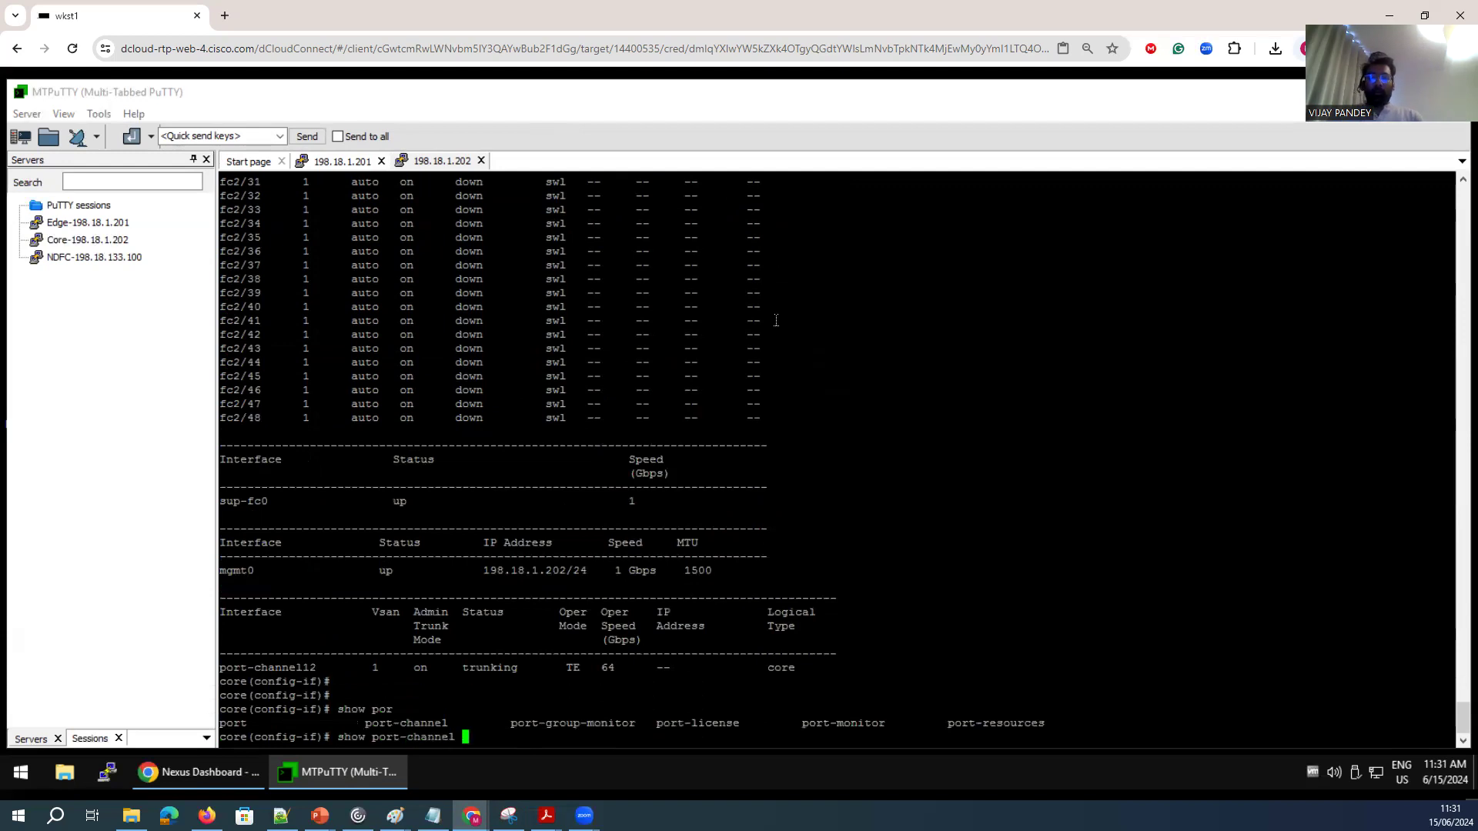
text(database)
key(Return)
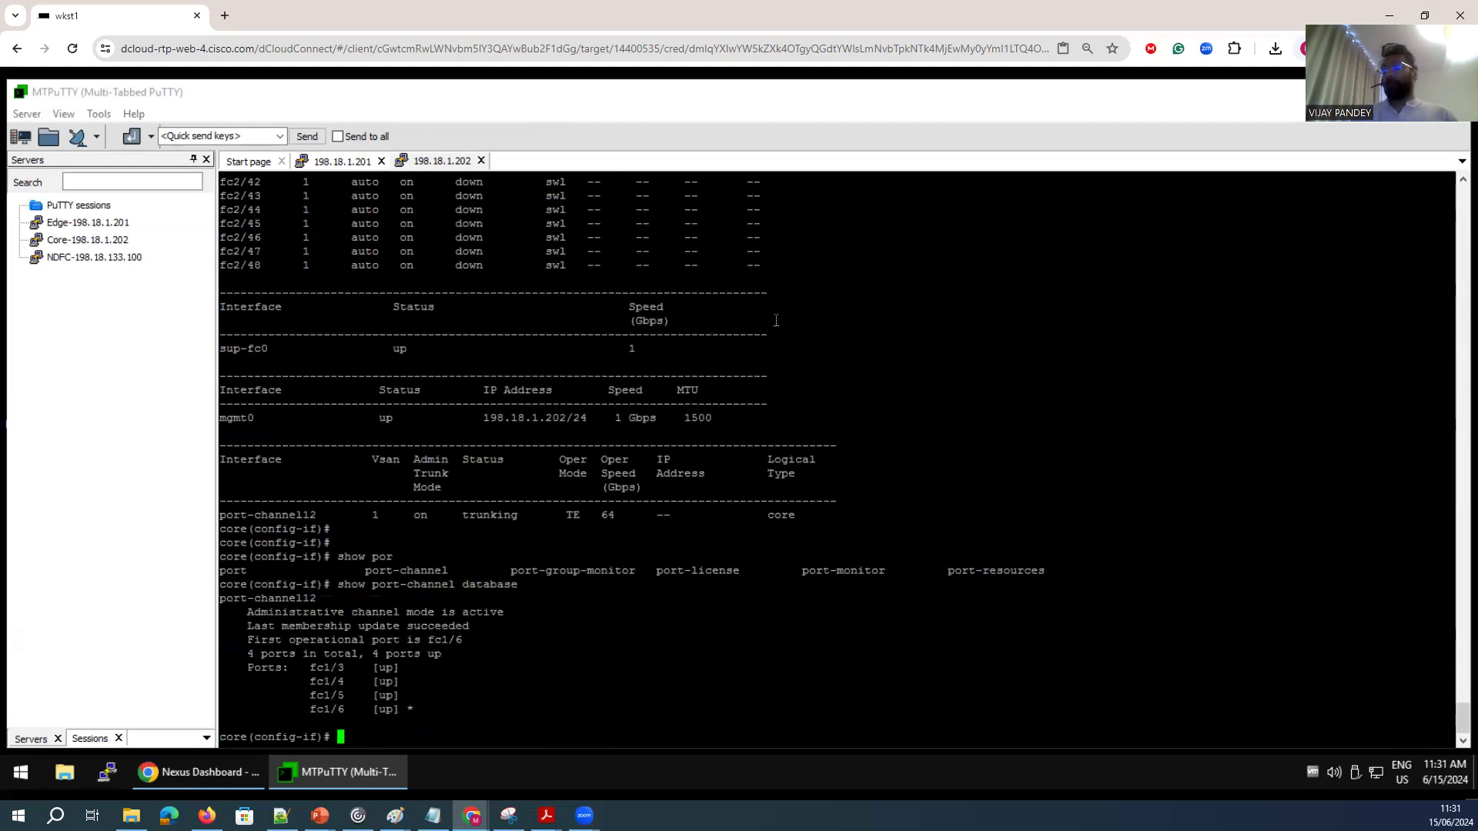
drag(412, 721, 258, 668)
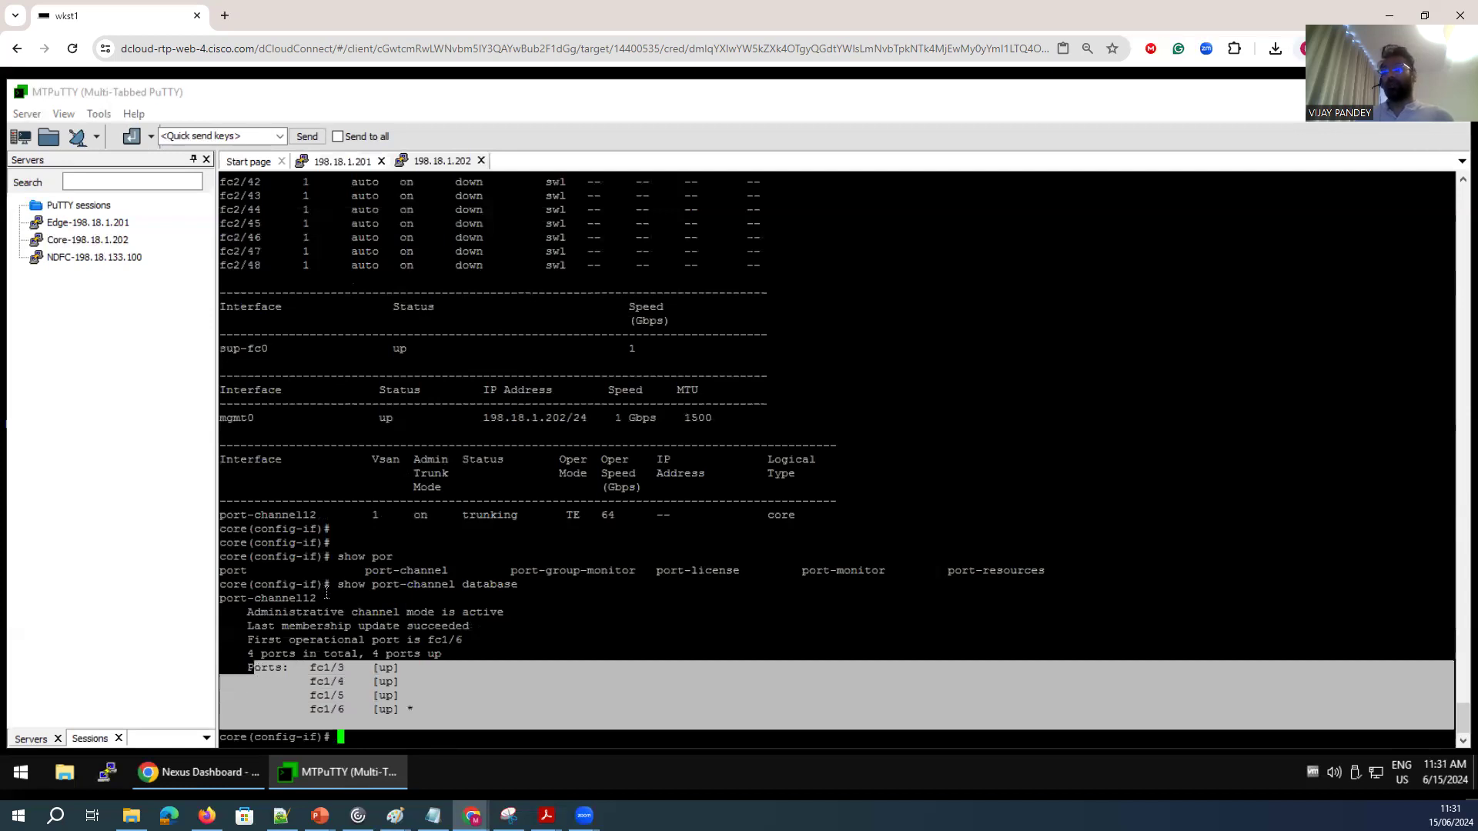
drag(327, 597, 296, 598)
drag(468, 639, 413, 640)
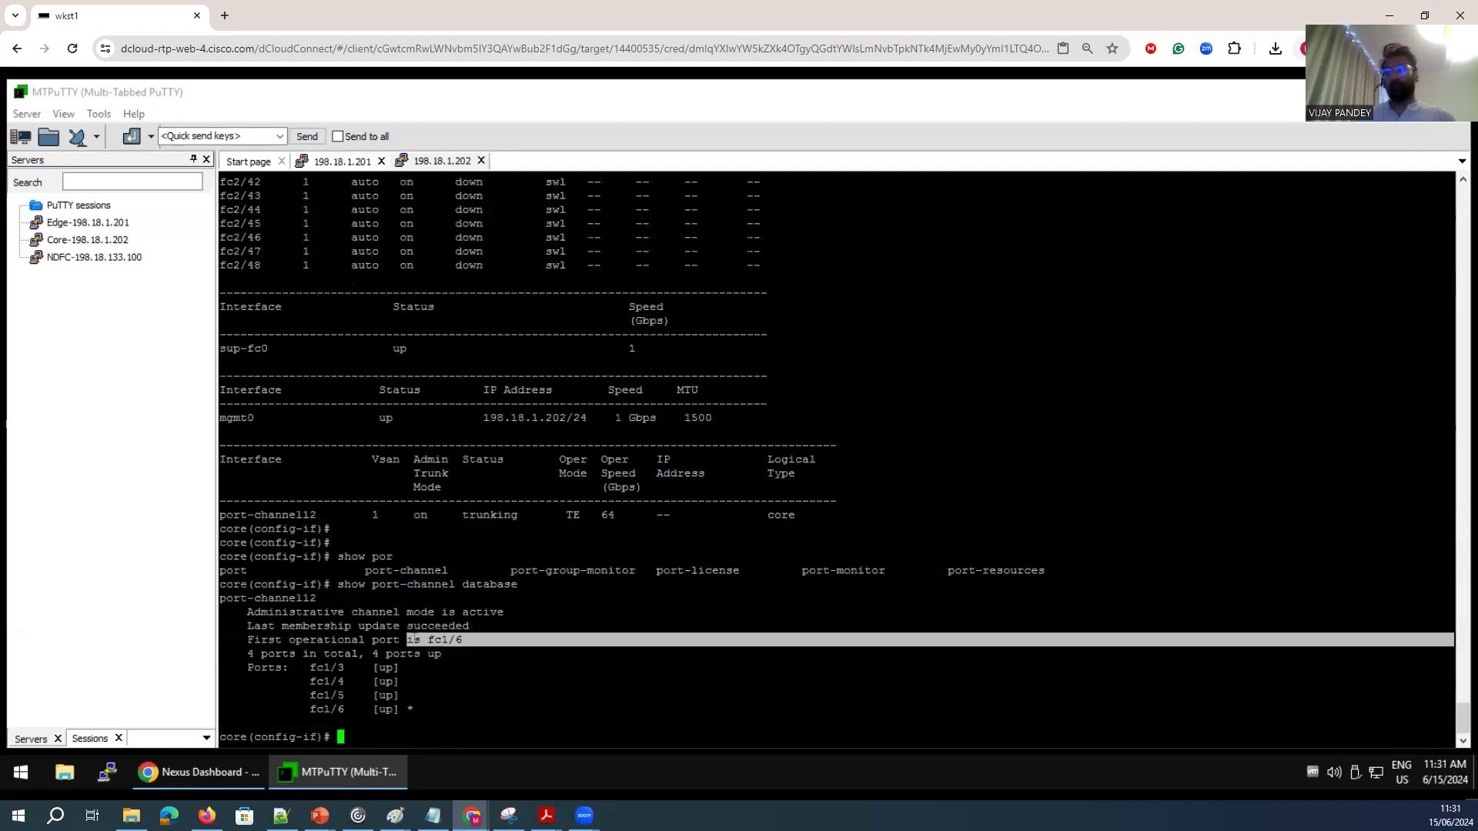
drag(467, 639, 237, 647)
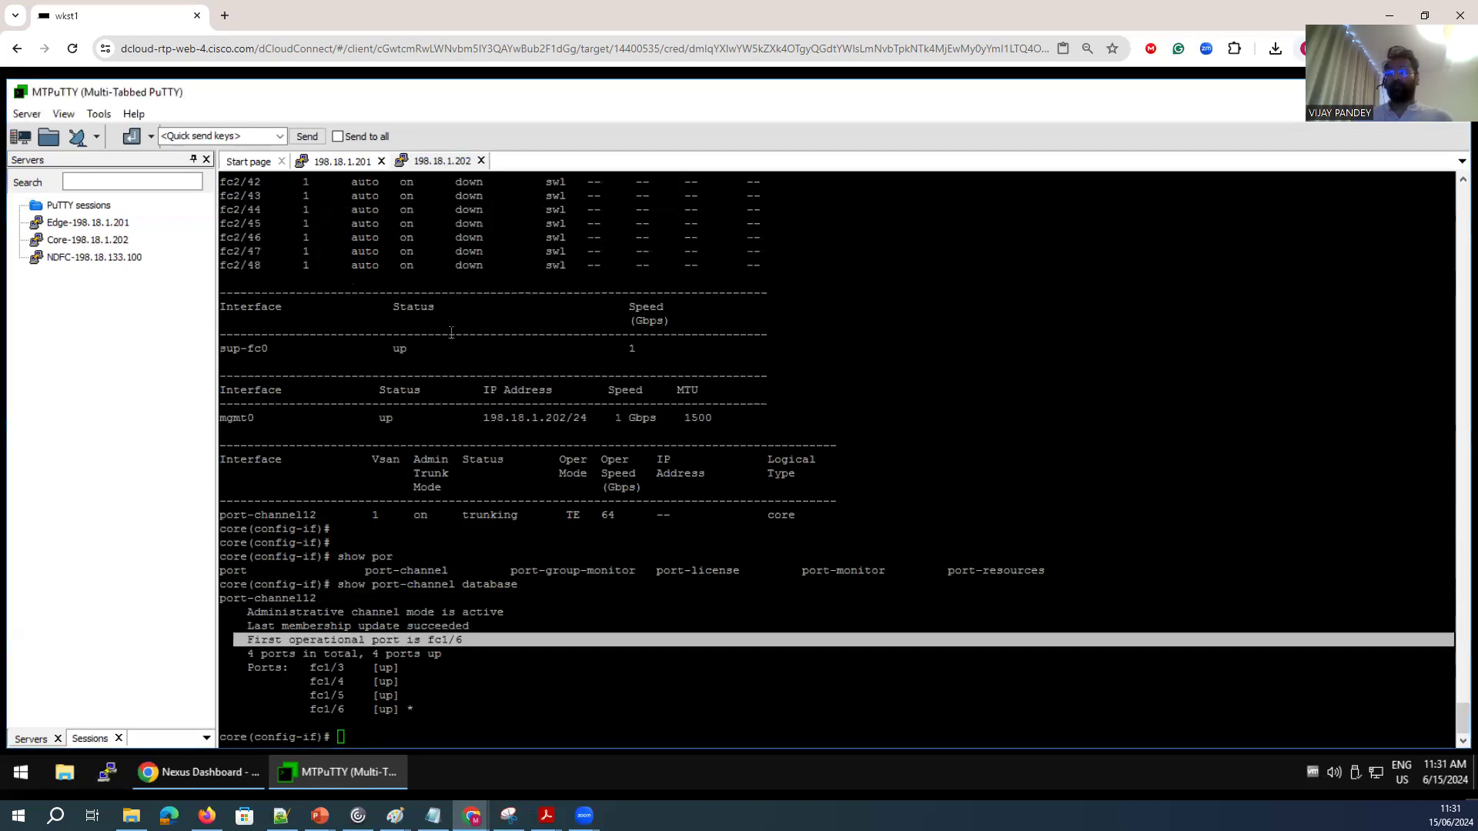
Switch to the edge switch and show its port-channel database to compare both port-channels.
click(347, 162)
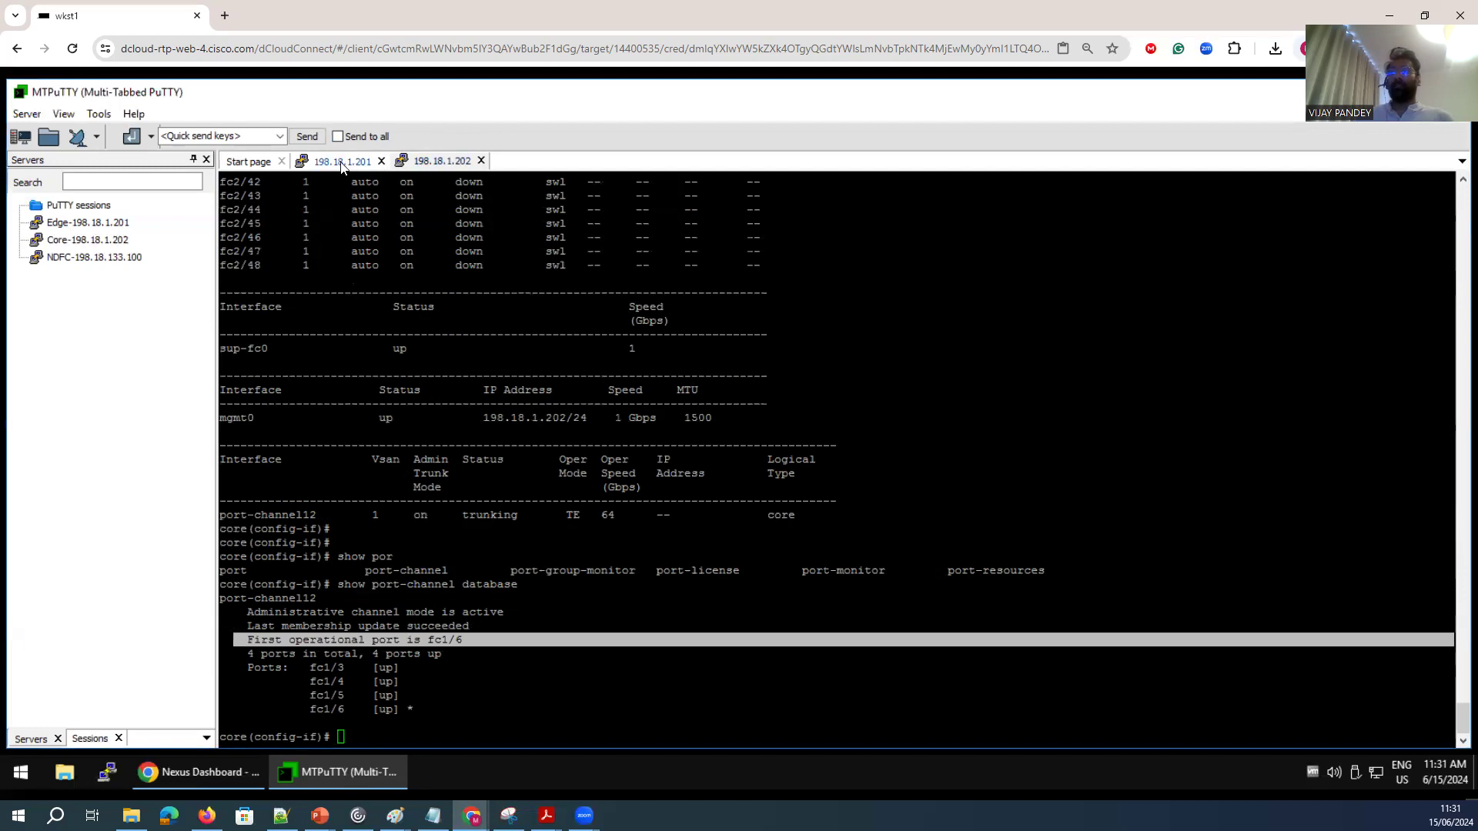
key(Return)
key(Return)
text(show por)
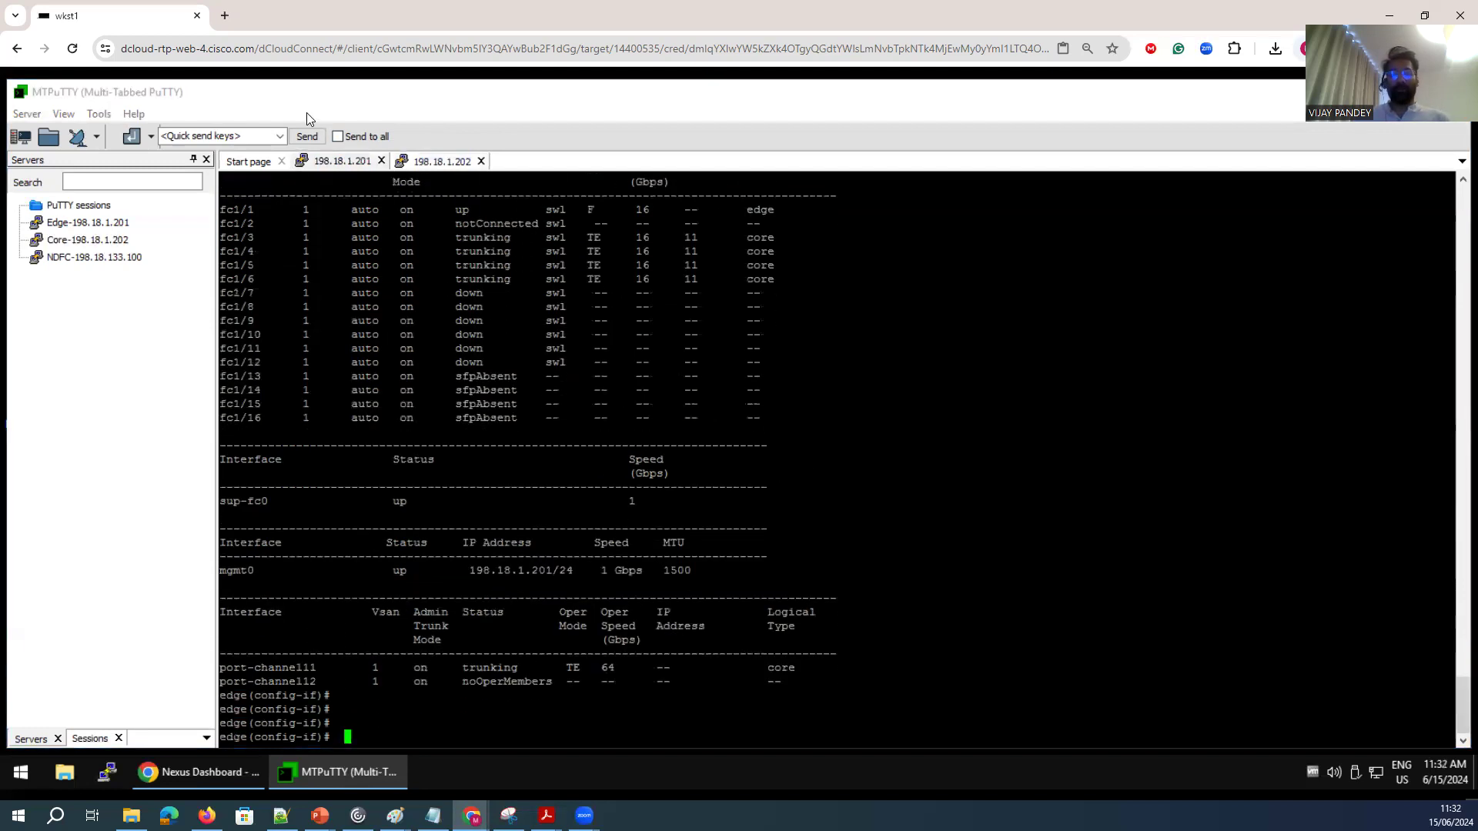
key(Tab)
text(t-channel database)
key(Return)
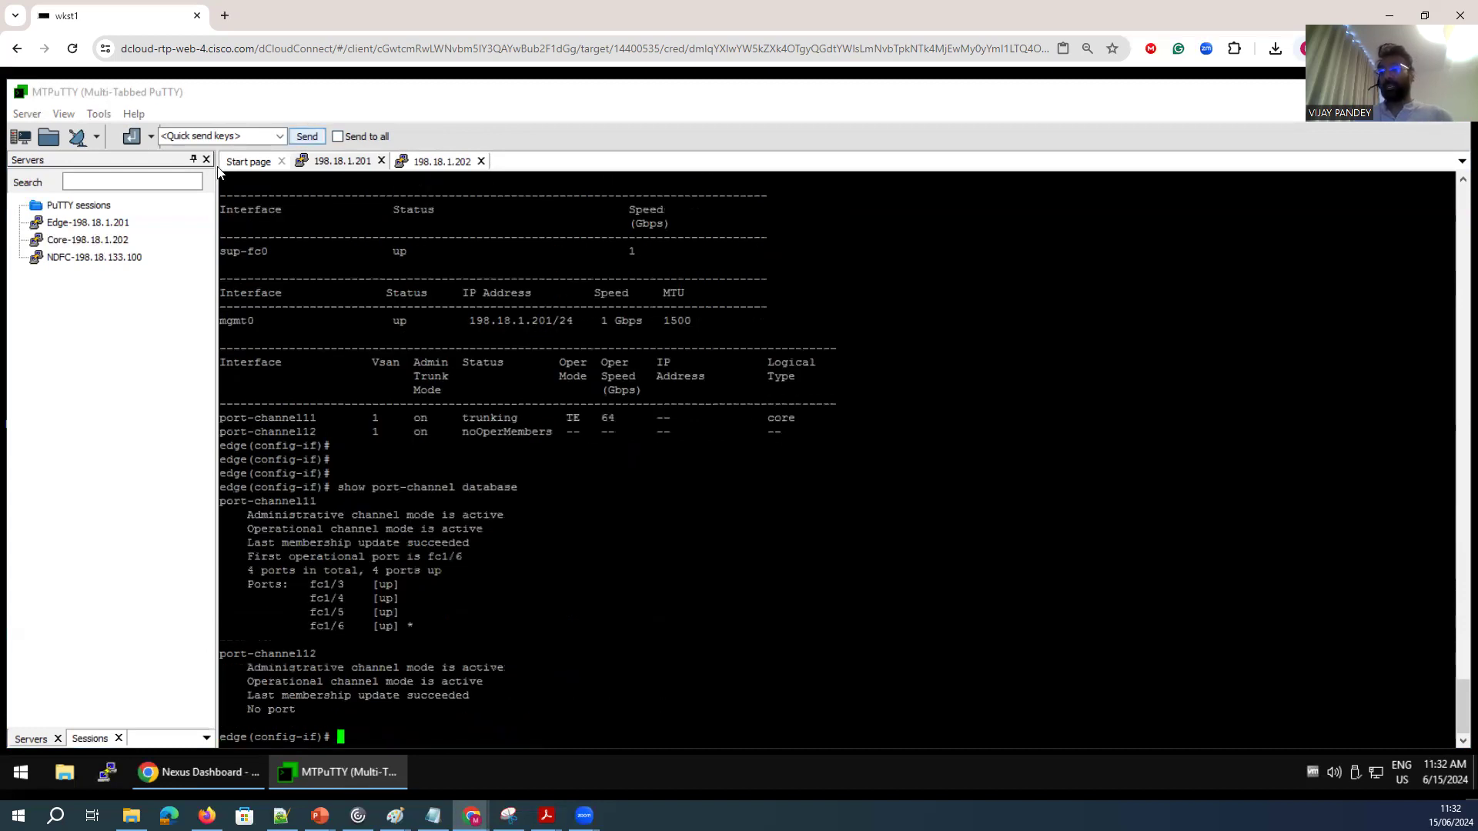
drag(408, 624, 214, 654)
drag(338, 674, 505, 671)
drag(293, 687, 391, 702)
click(368, 665)
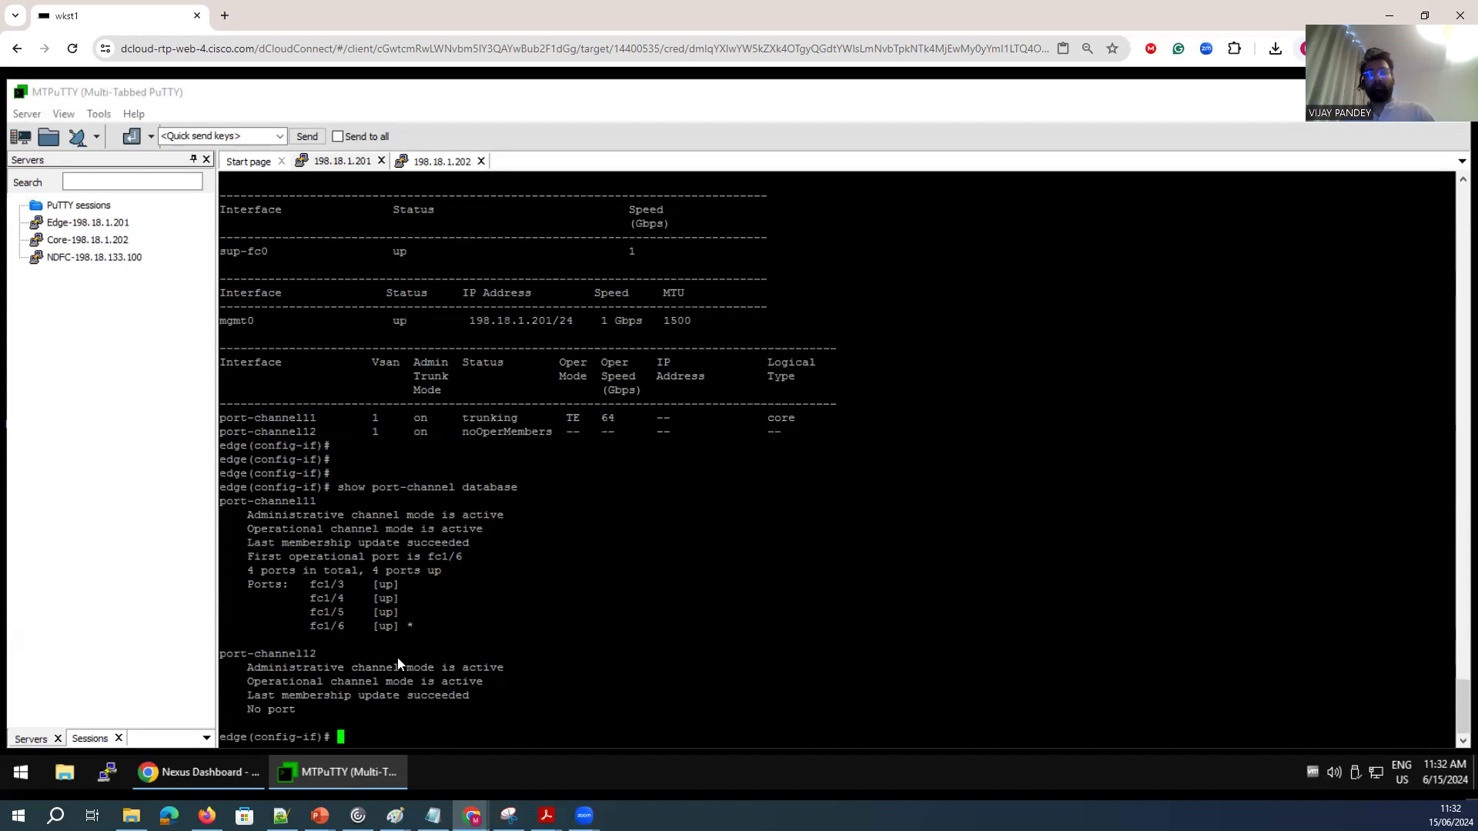
Show the details of interface port-channel 11 on the edge switch and examine its speed, VSANs and WWN.
key(Return)
key(Return)
key(Return)
text(s)
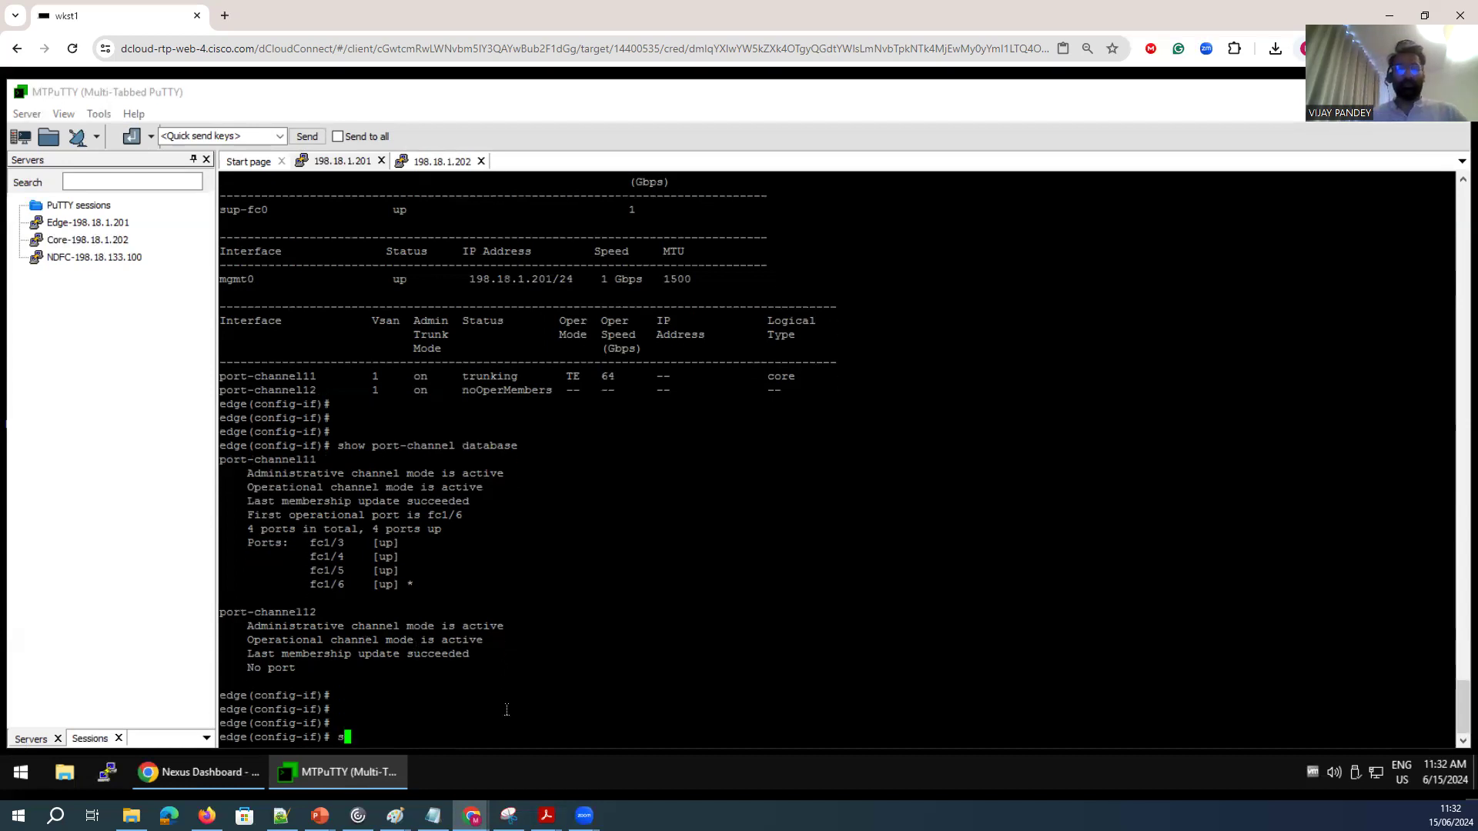
text(how interface po)
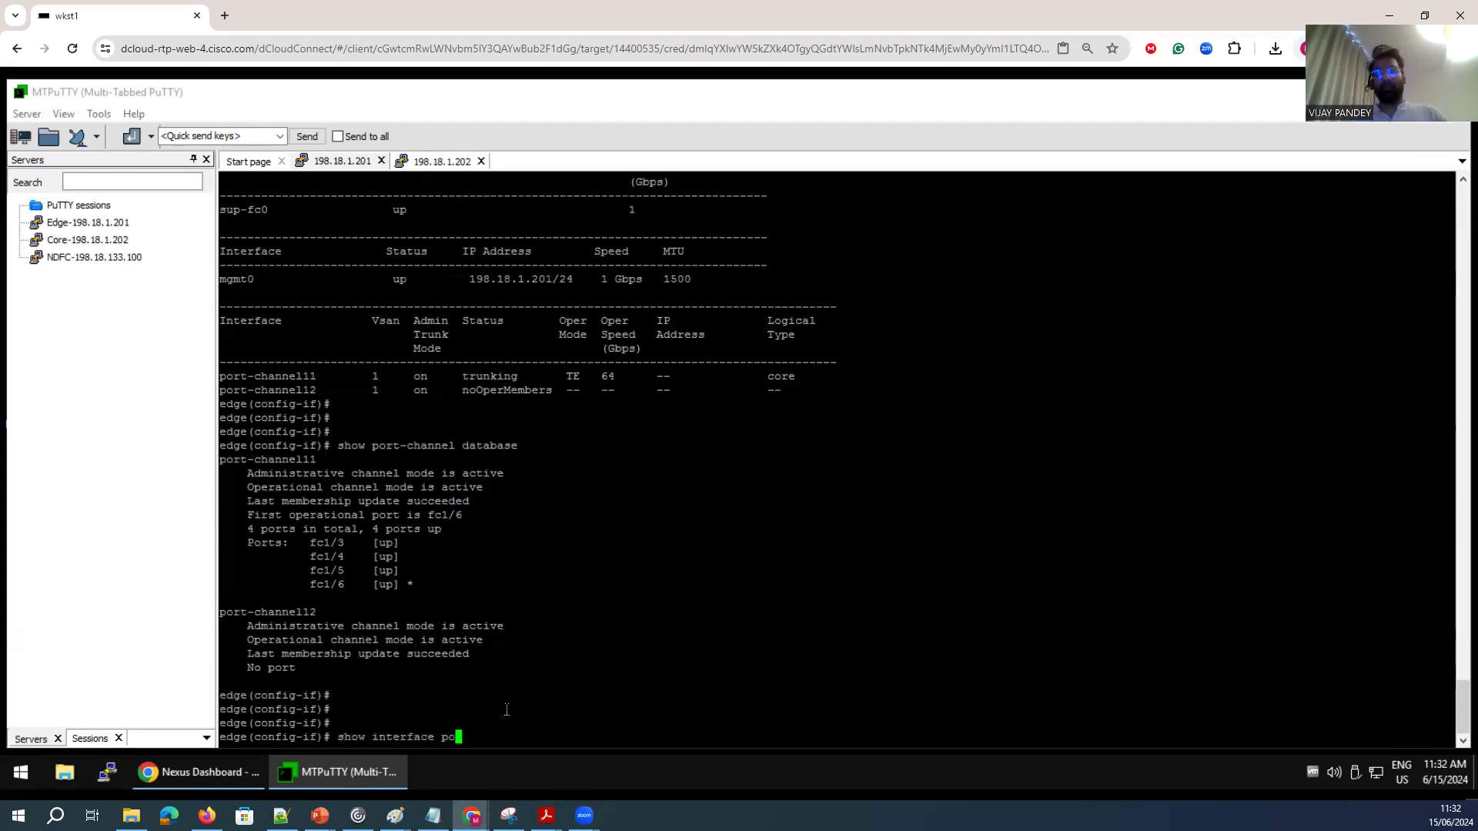
text(rt-channel 11)
key(Return)
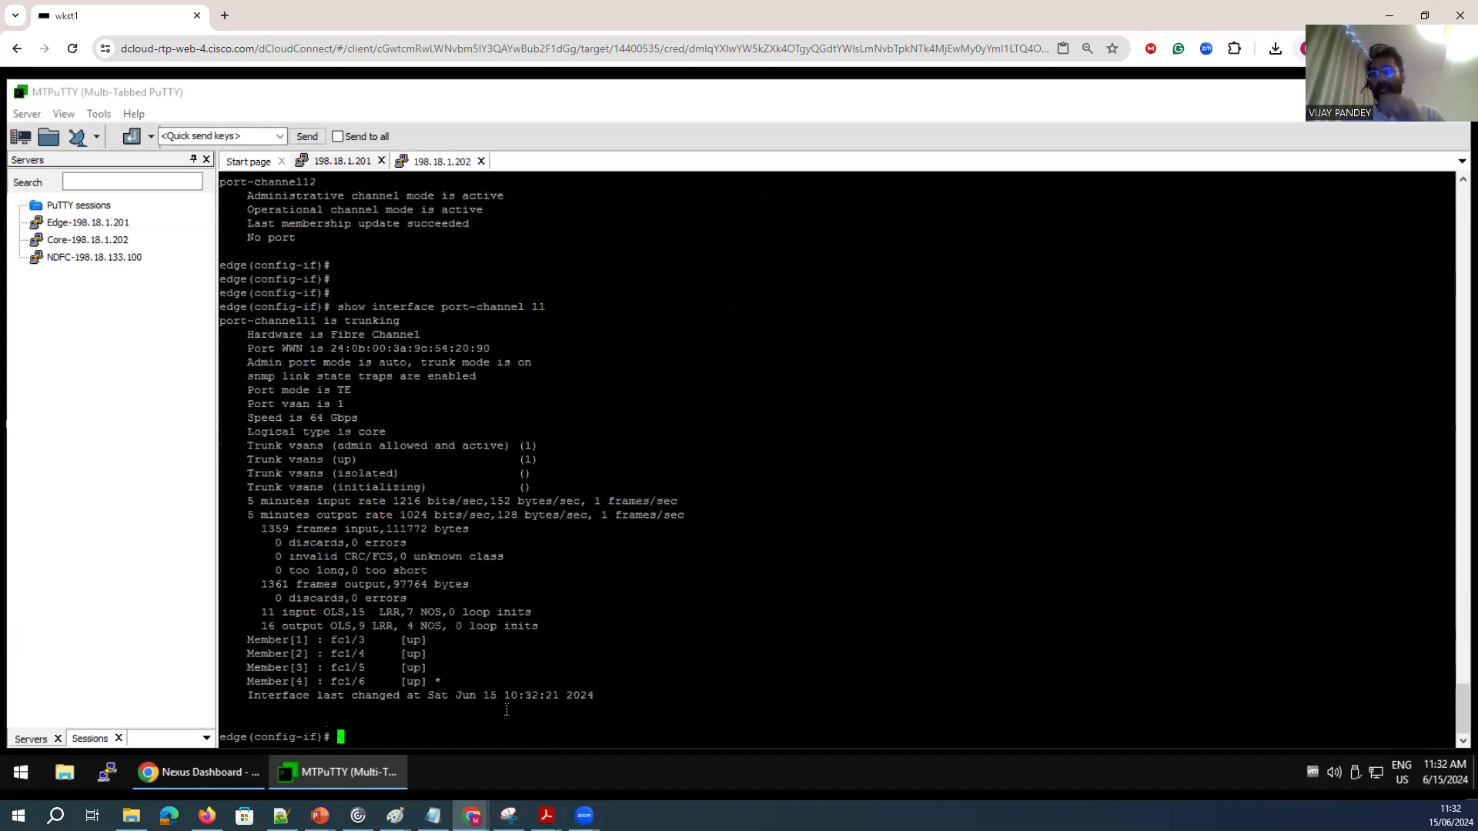
drag(550, 460, 228, 459)
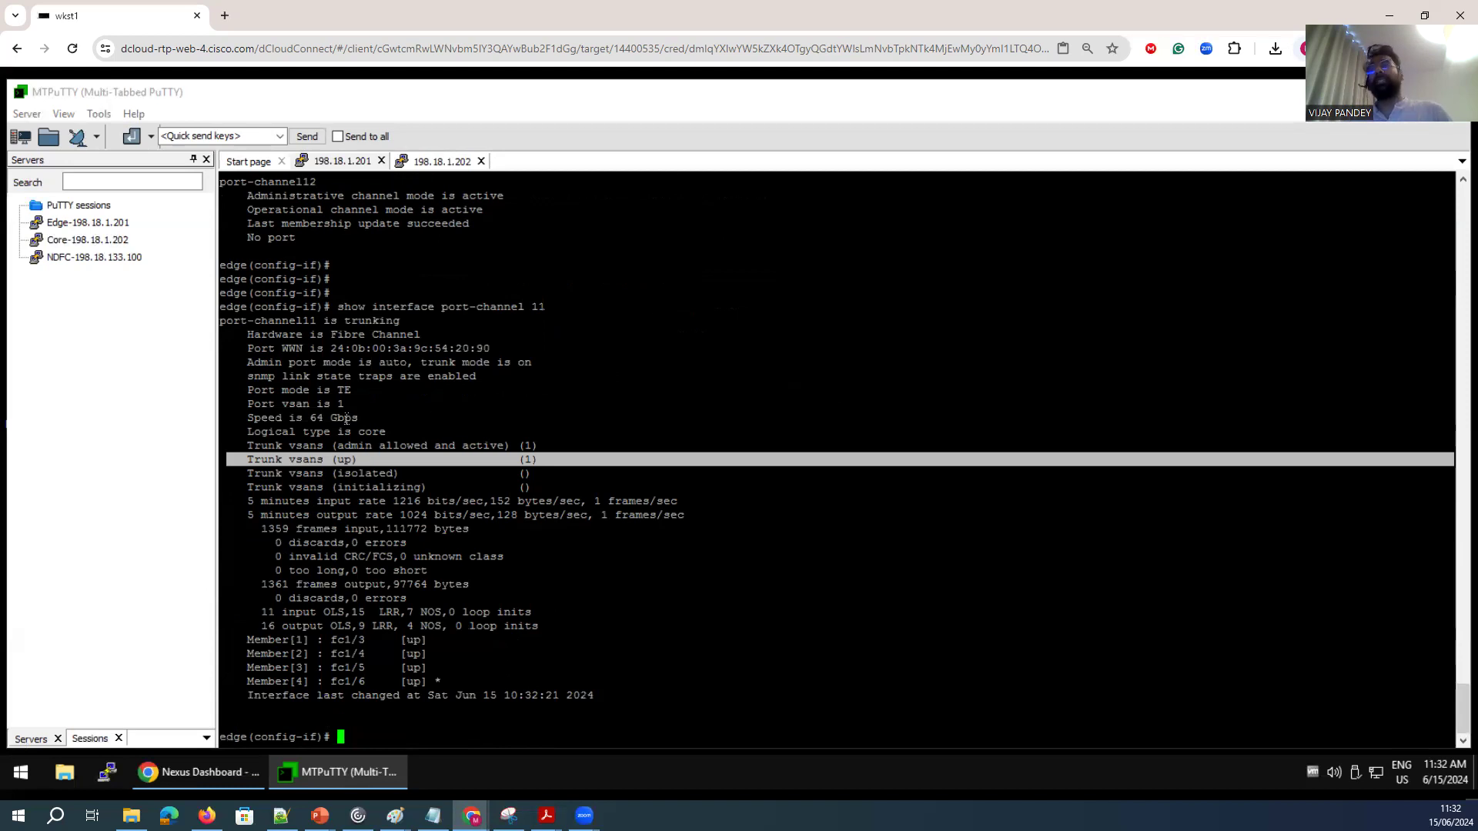
drag(365, 418, 243, 418)
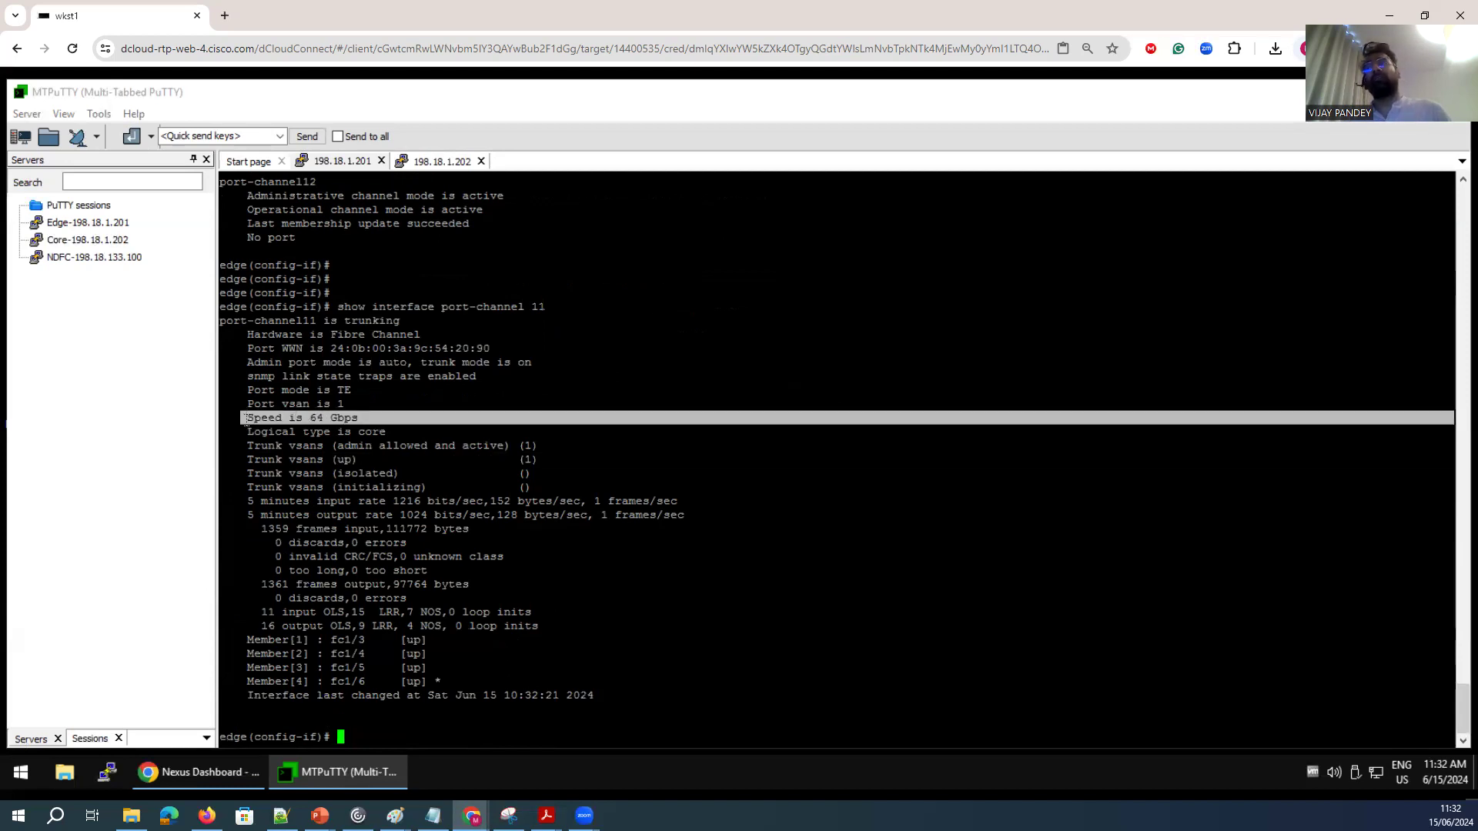
drag(546, 306, 444, 306)
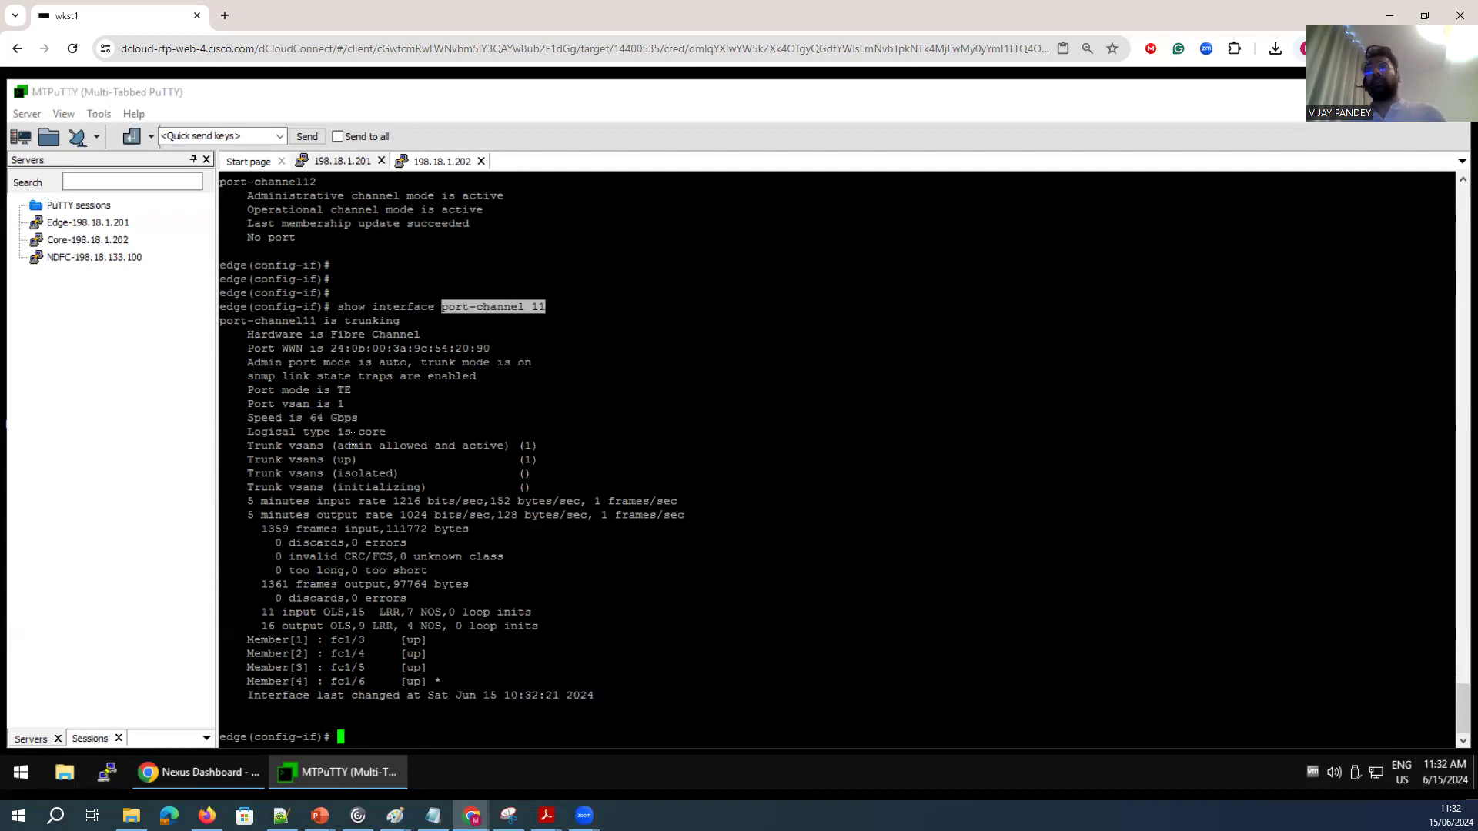
drag(496, 348, 284, 348)
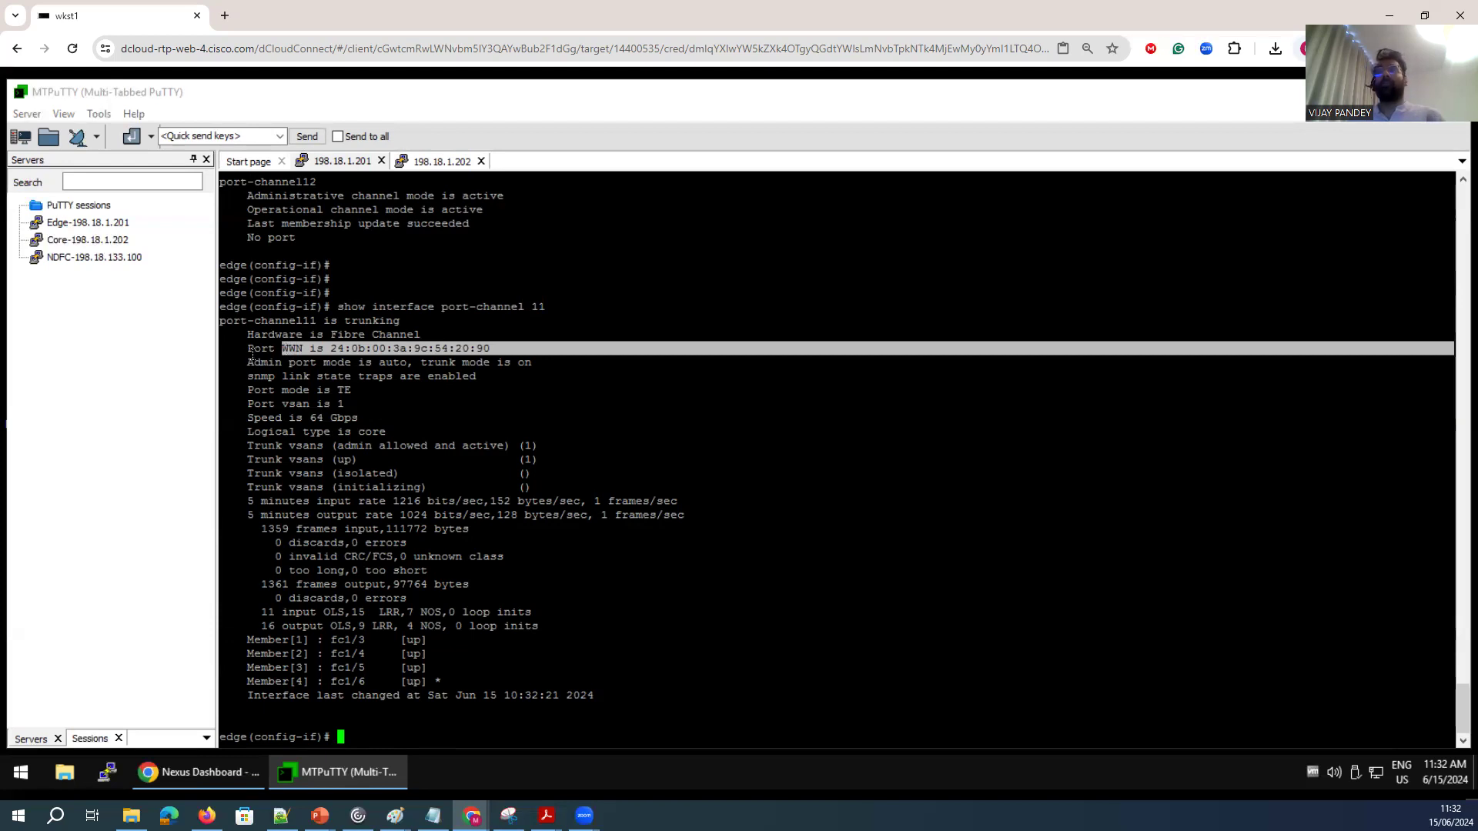
drag(242, 348, 276, 348)
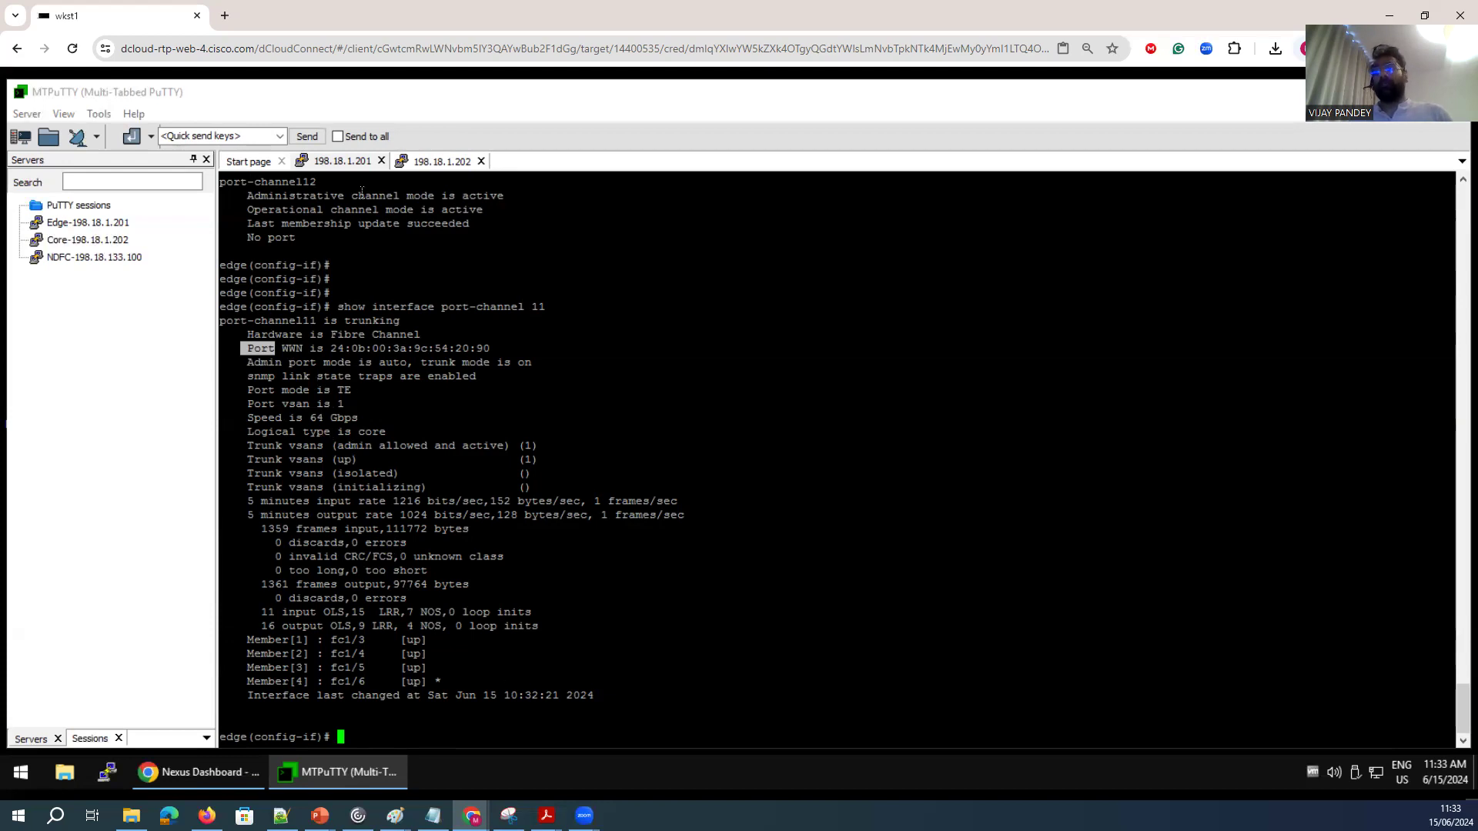
Switch back to the core switch terminal.
click(429, 163)
key(Return)
key(Return)
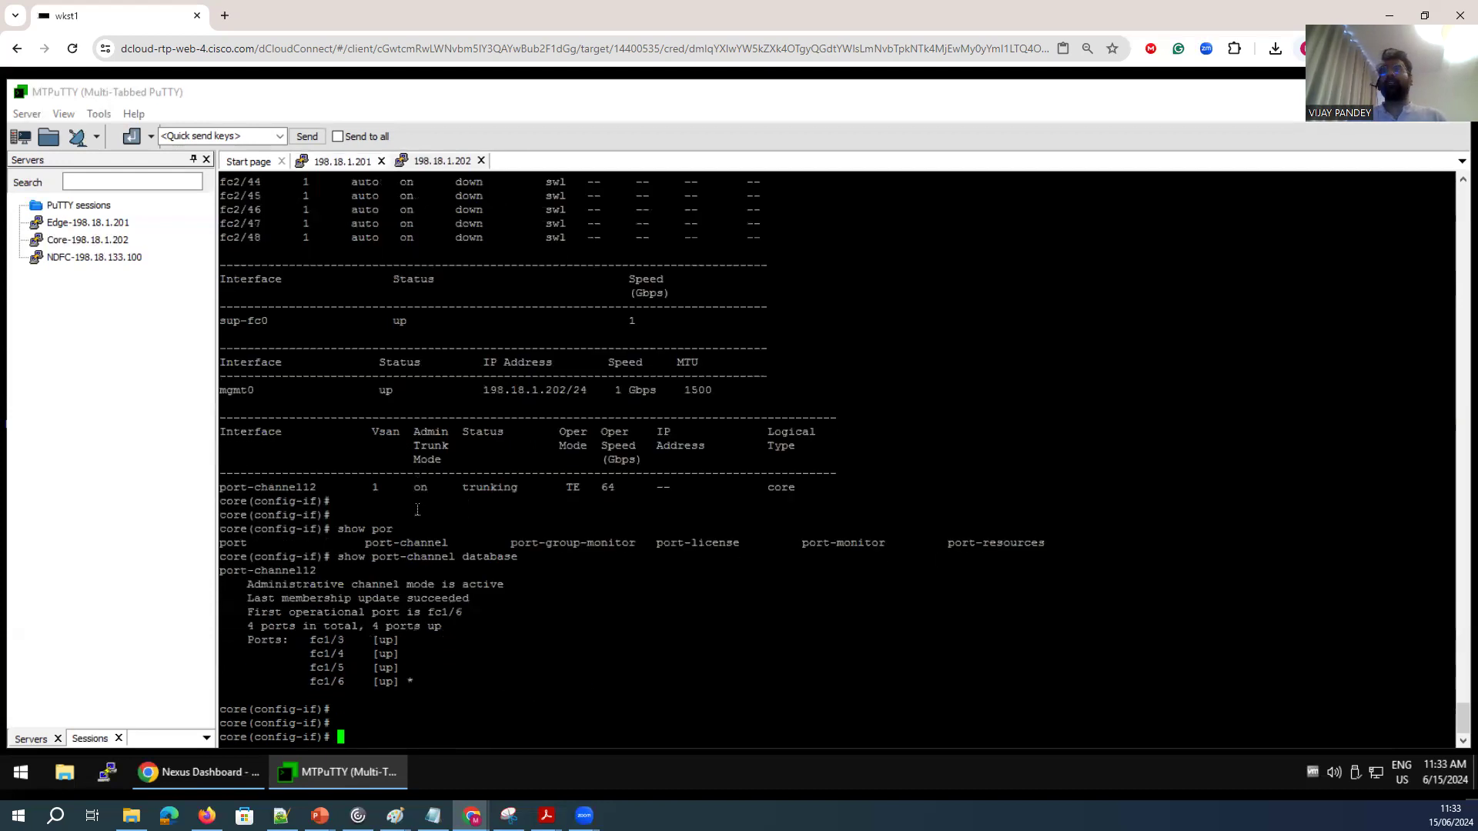
Show the details of interface port-channel 12 on the core switch and examine its trunk VSANs and members.
text(show)
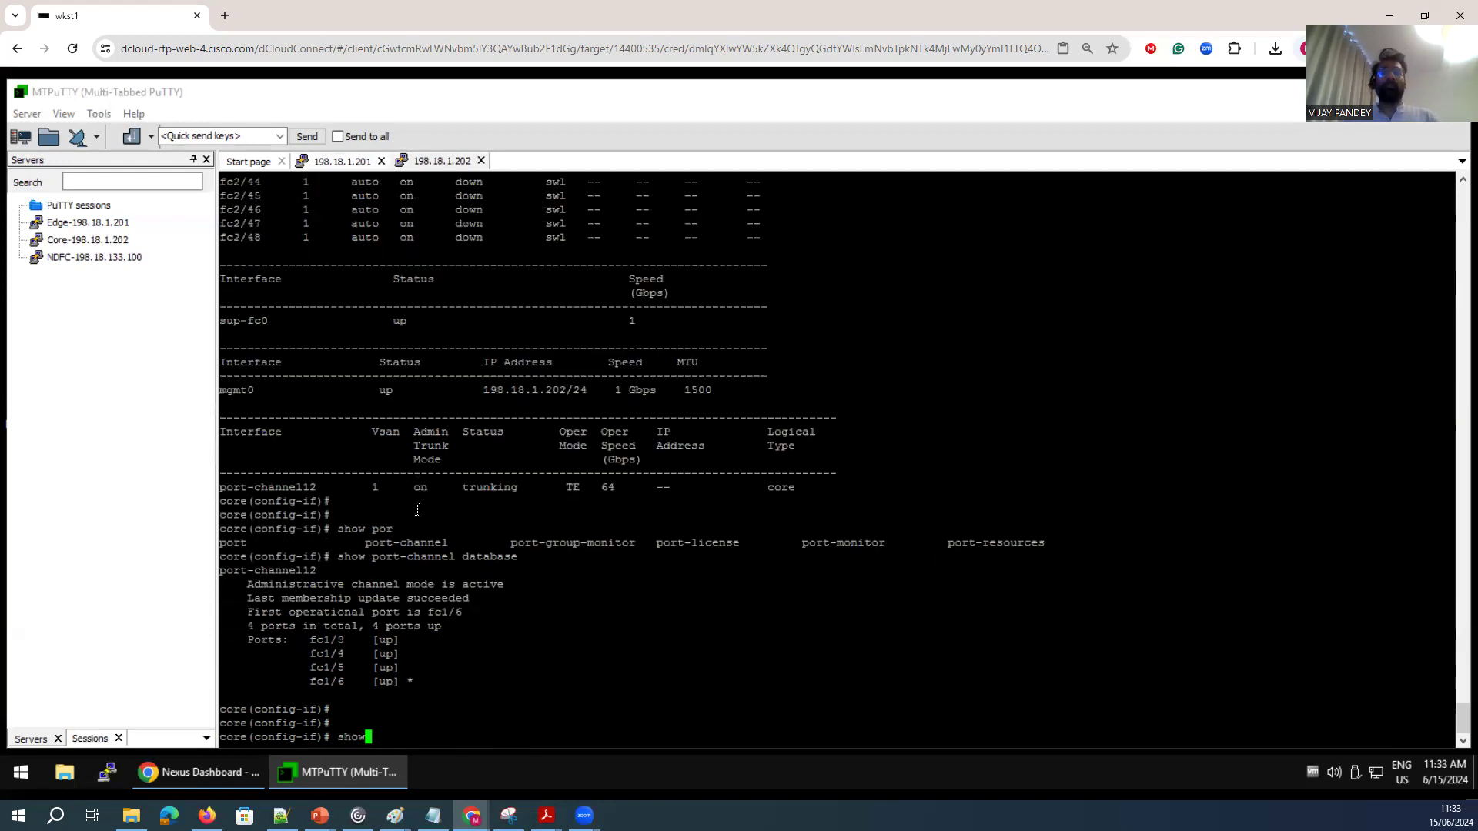
text( interface po)
key(Tab)
text(12)
key(Return)
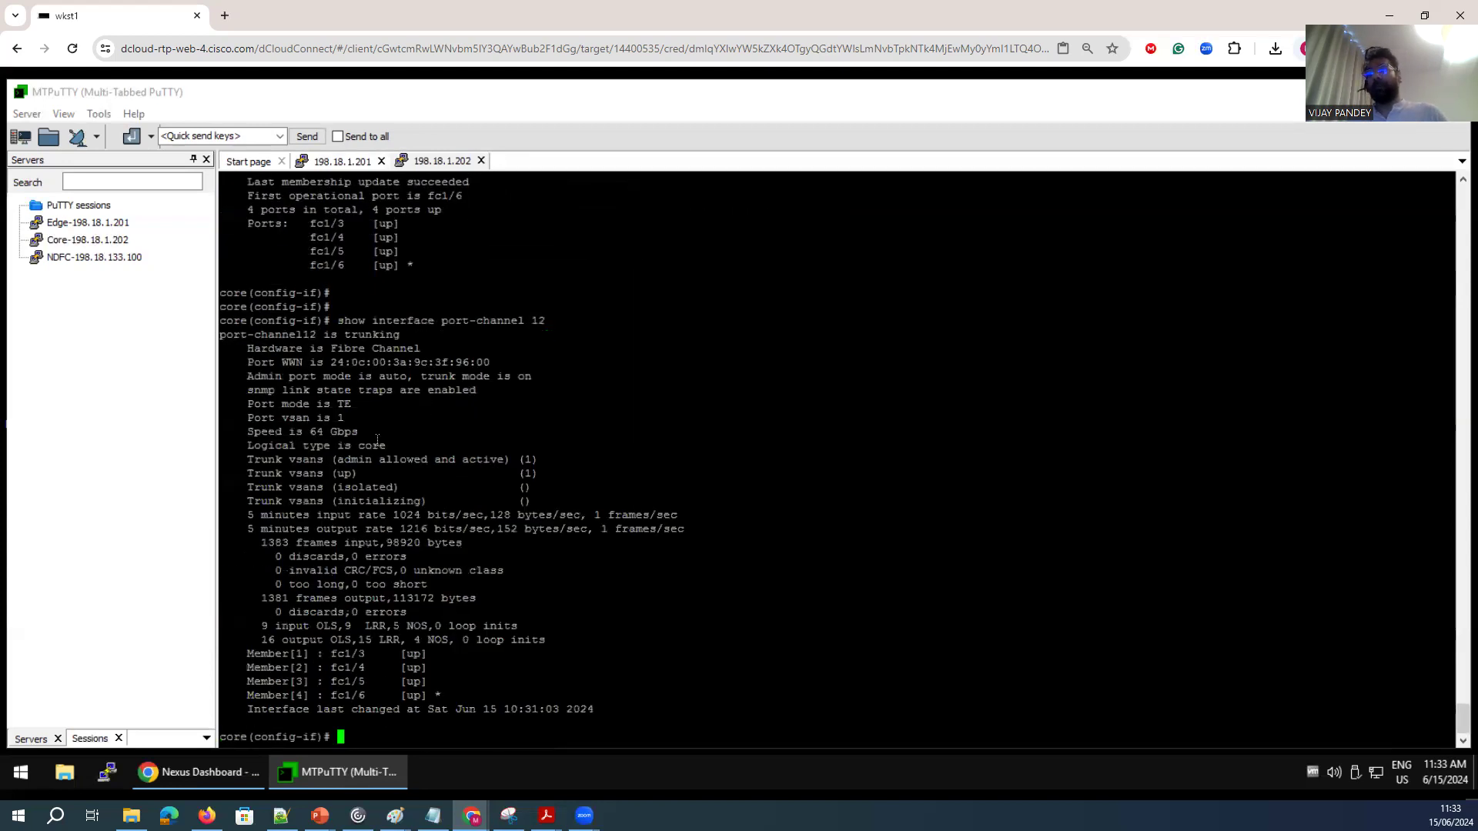
drag(538, 501, 477, 489)
click(625, 608)
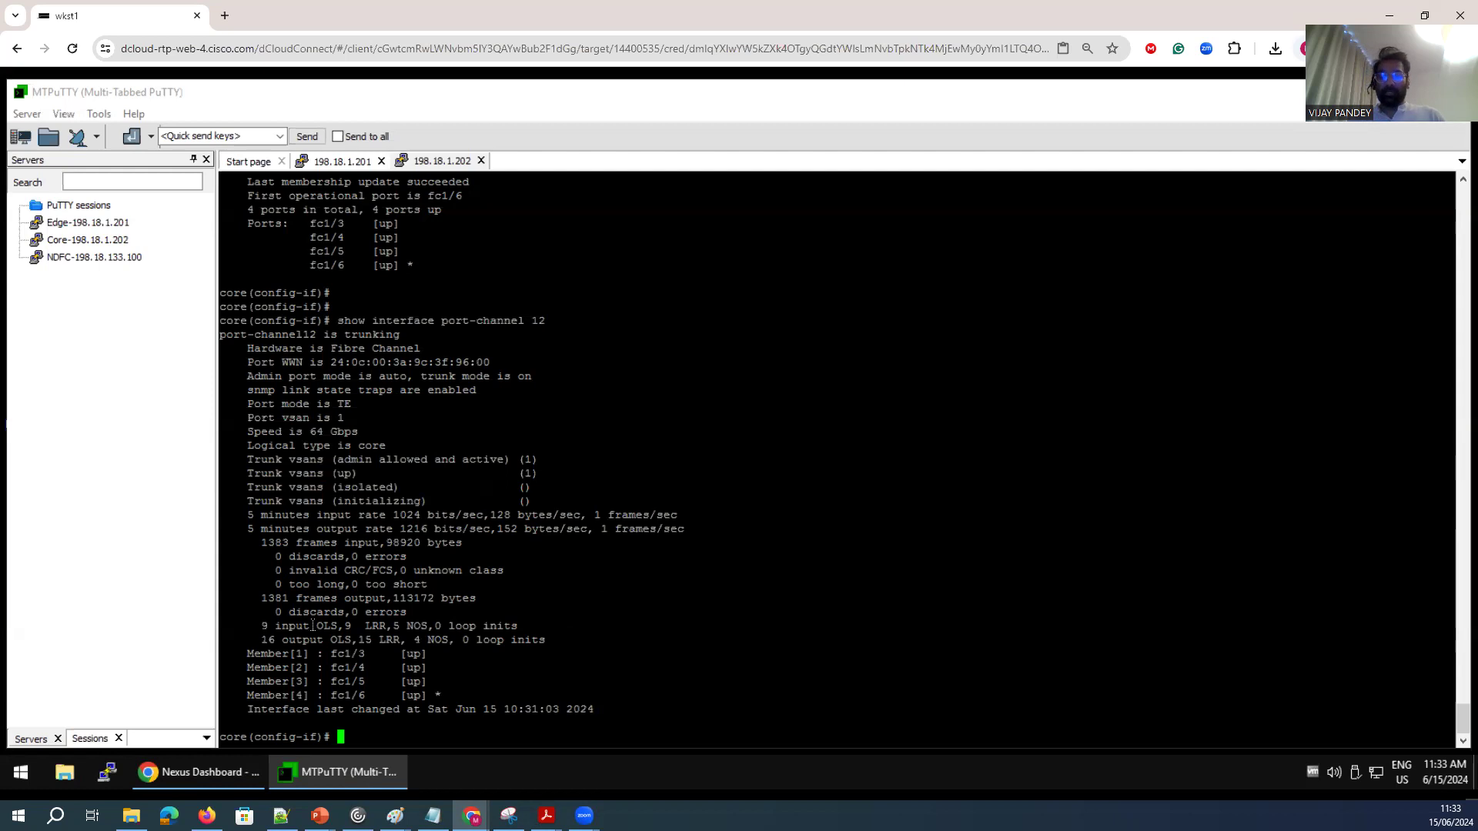
Show the VSAN membership on the core switch and examine which interfaces belong to each VSAN.
key(Return)
key(Return)
text(show vsa)
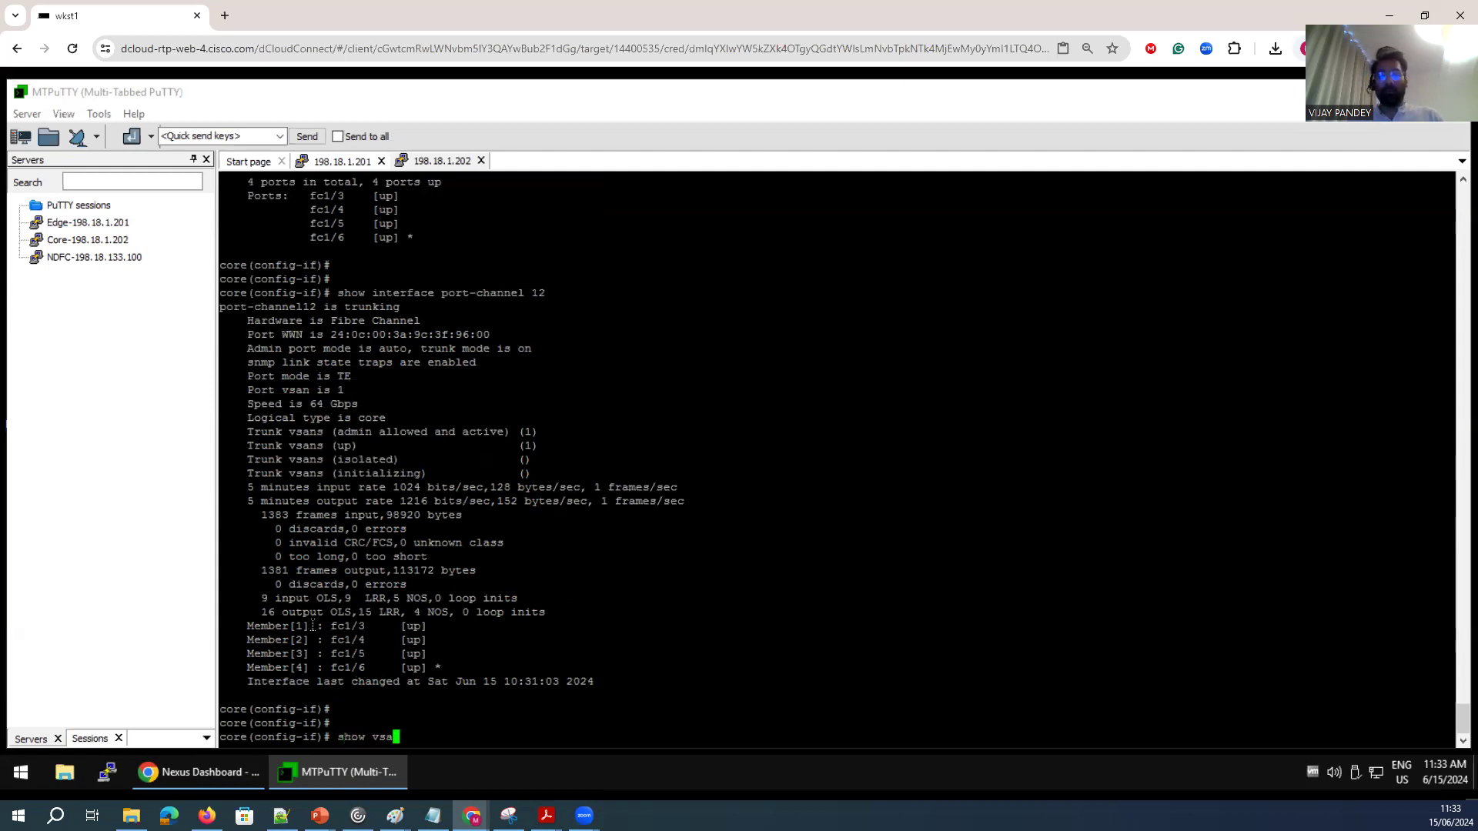
text(n  membership)
key(Return)
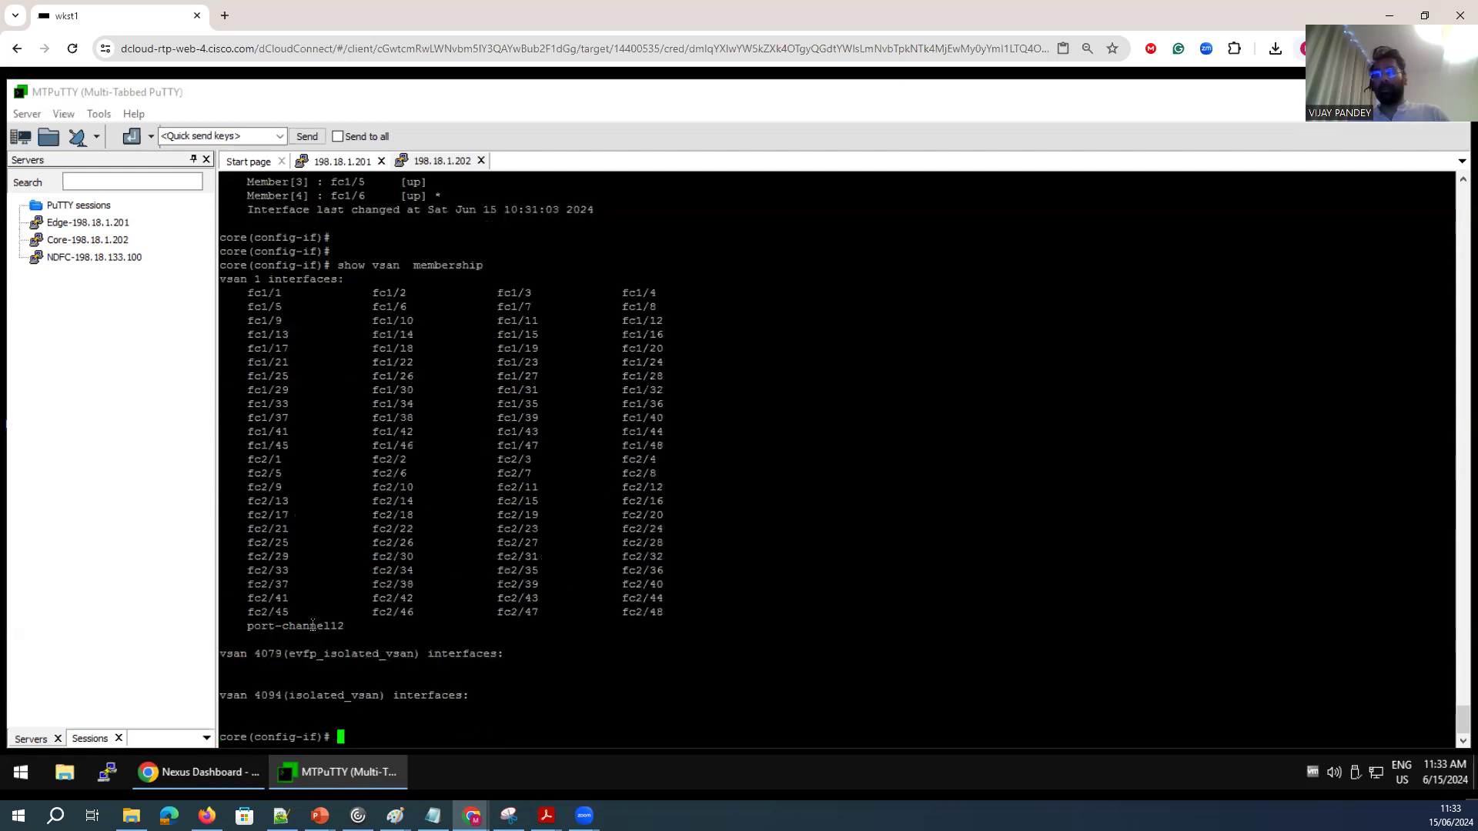
drag(334, 282, 214, 274)
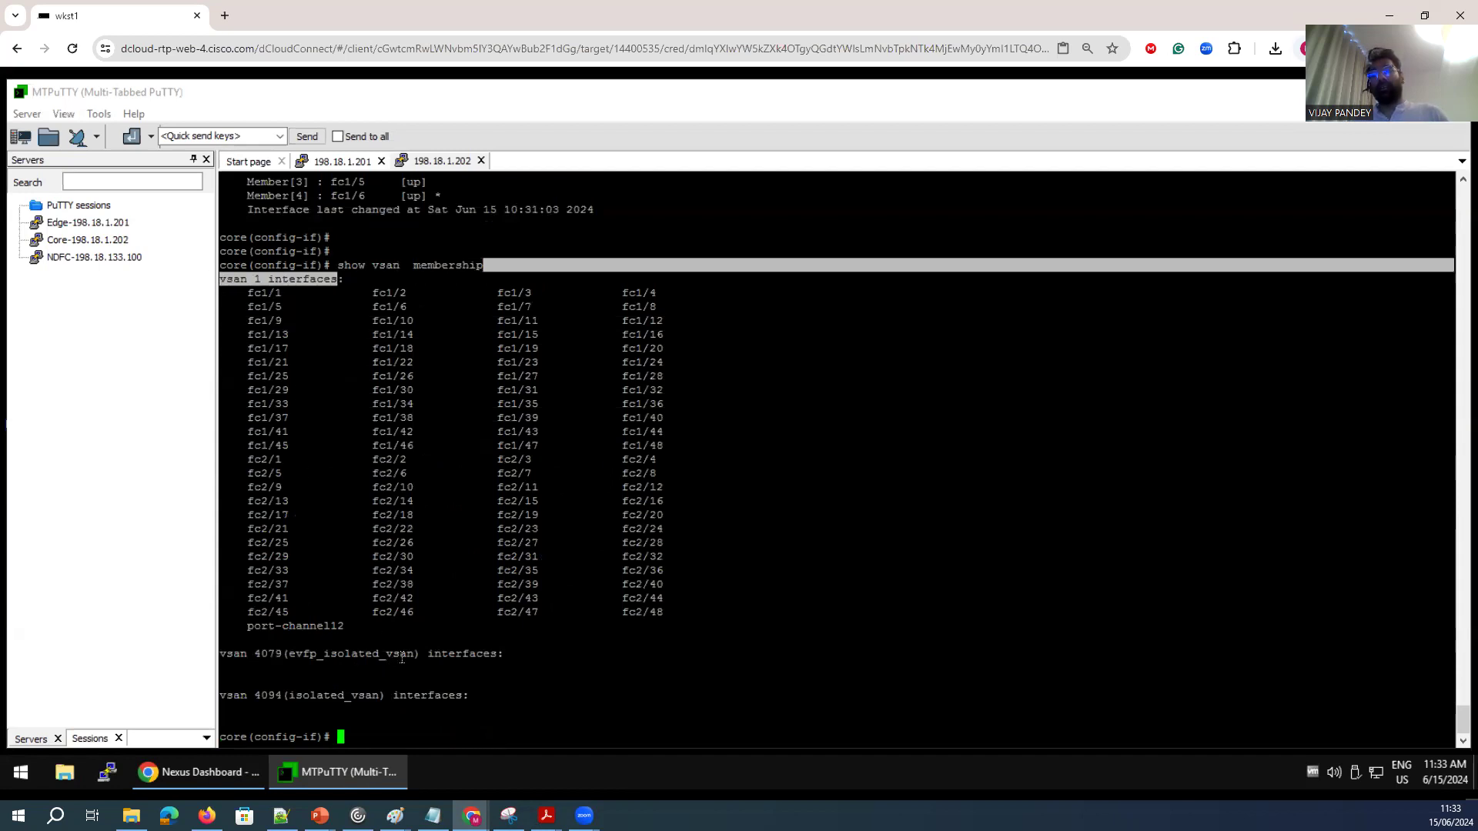
drag(400, 655, 254, 655)
On the edge switch, leave interface configuration and create VSAN 2 in the VSAN database.
click(434, 160)
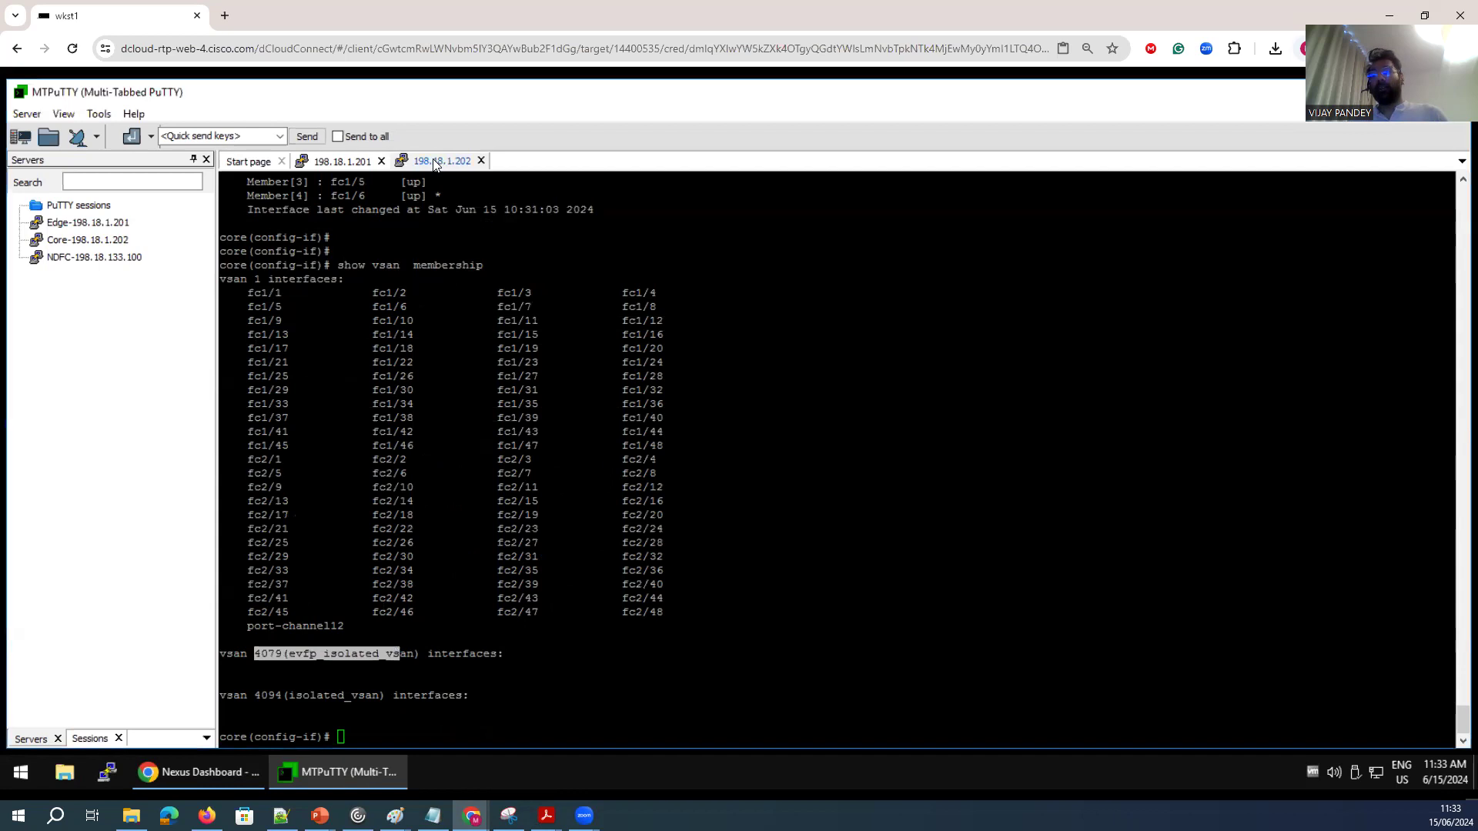
click(353, 161)
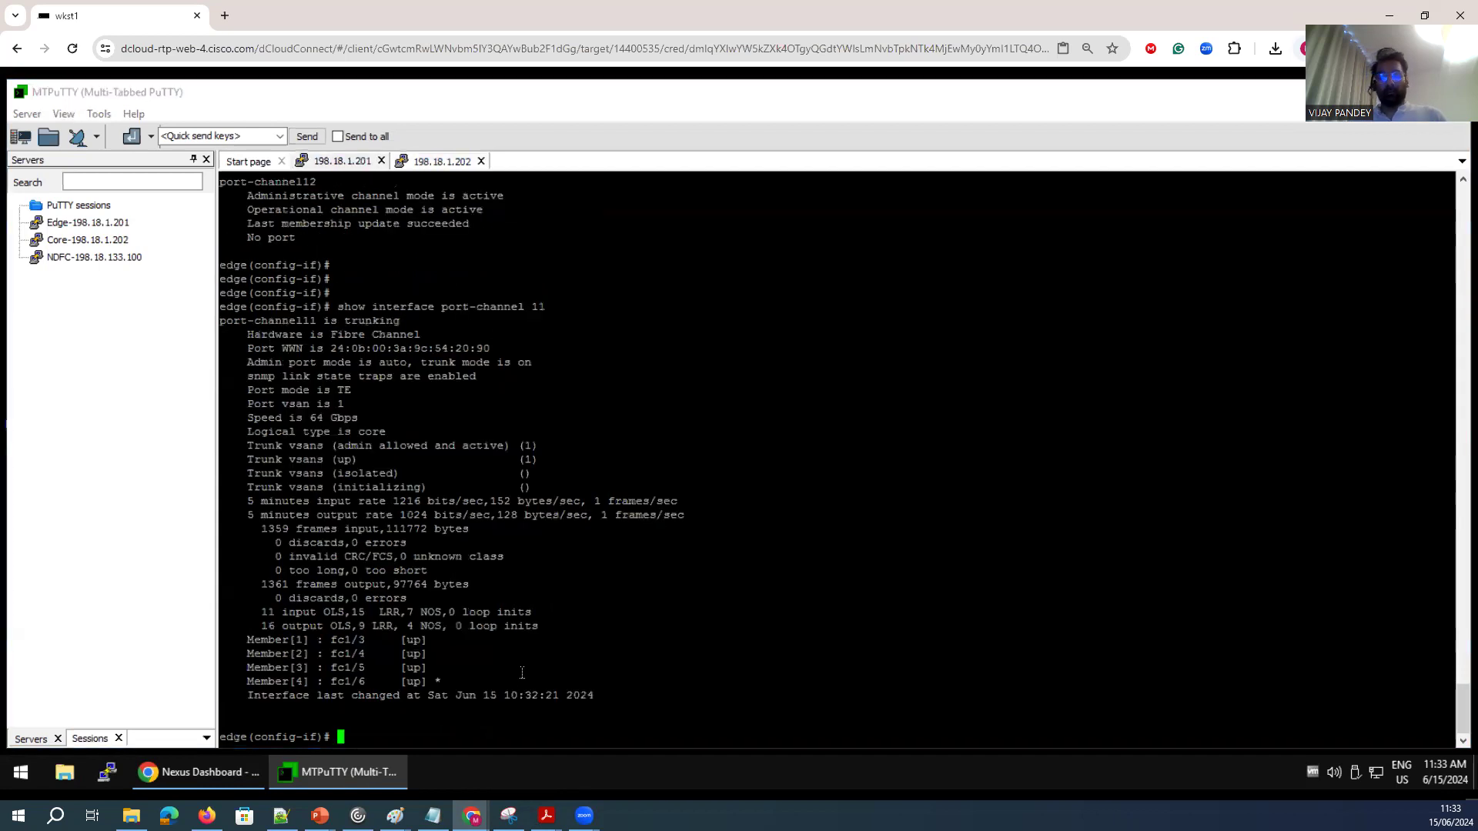
text(exit)
key(Return)
key(Return)
key(Return)
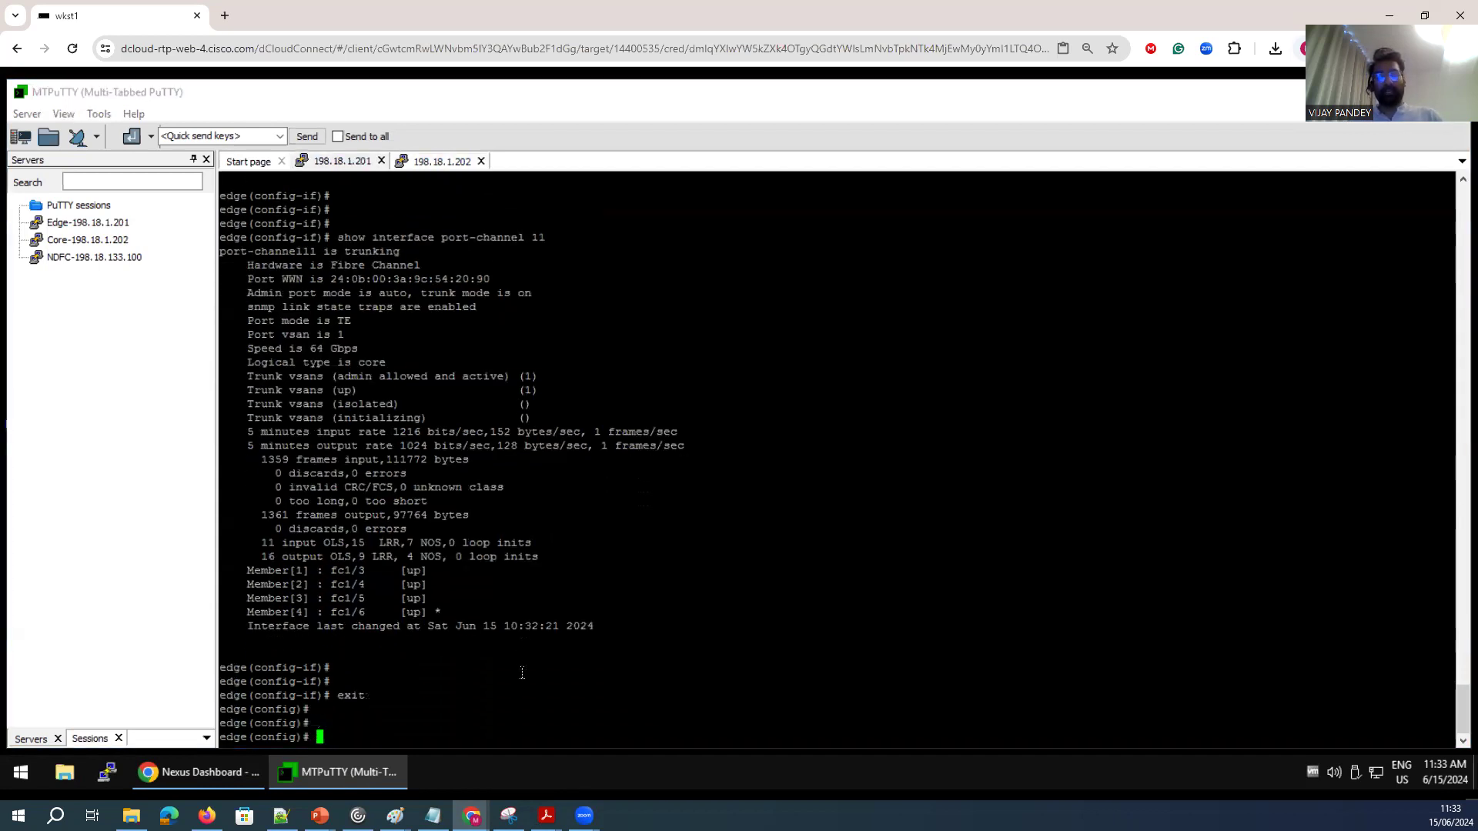
text(vsan database)
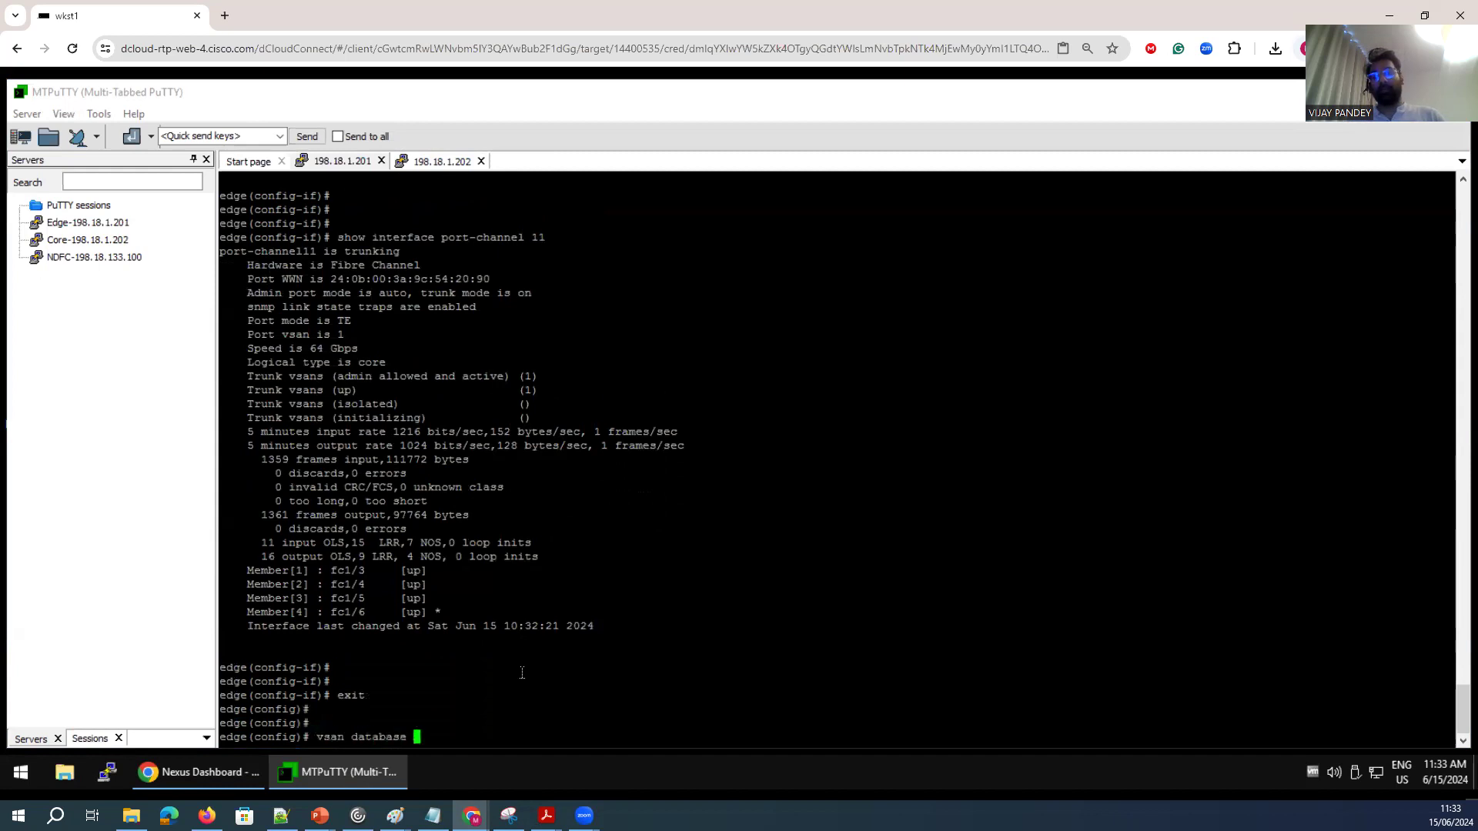
key(Return)
text(vsan )
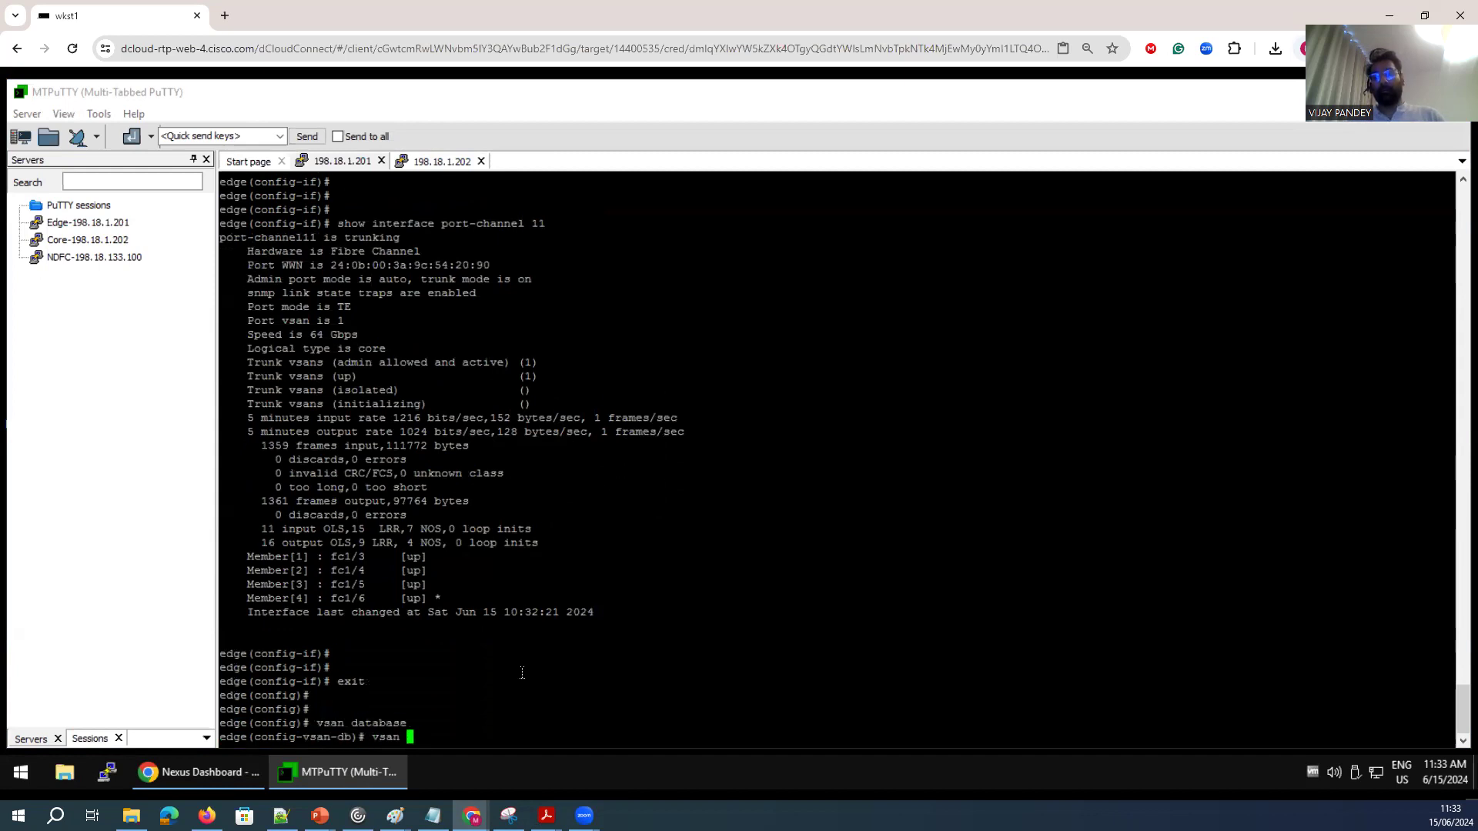
text(2)
key(Return)
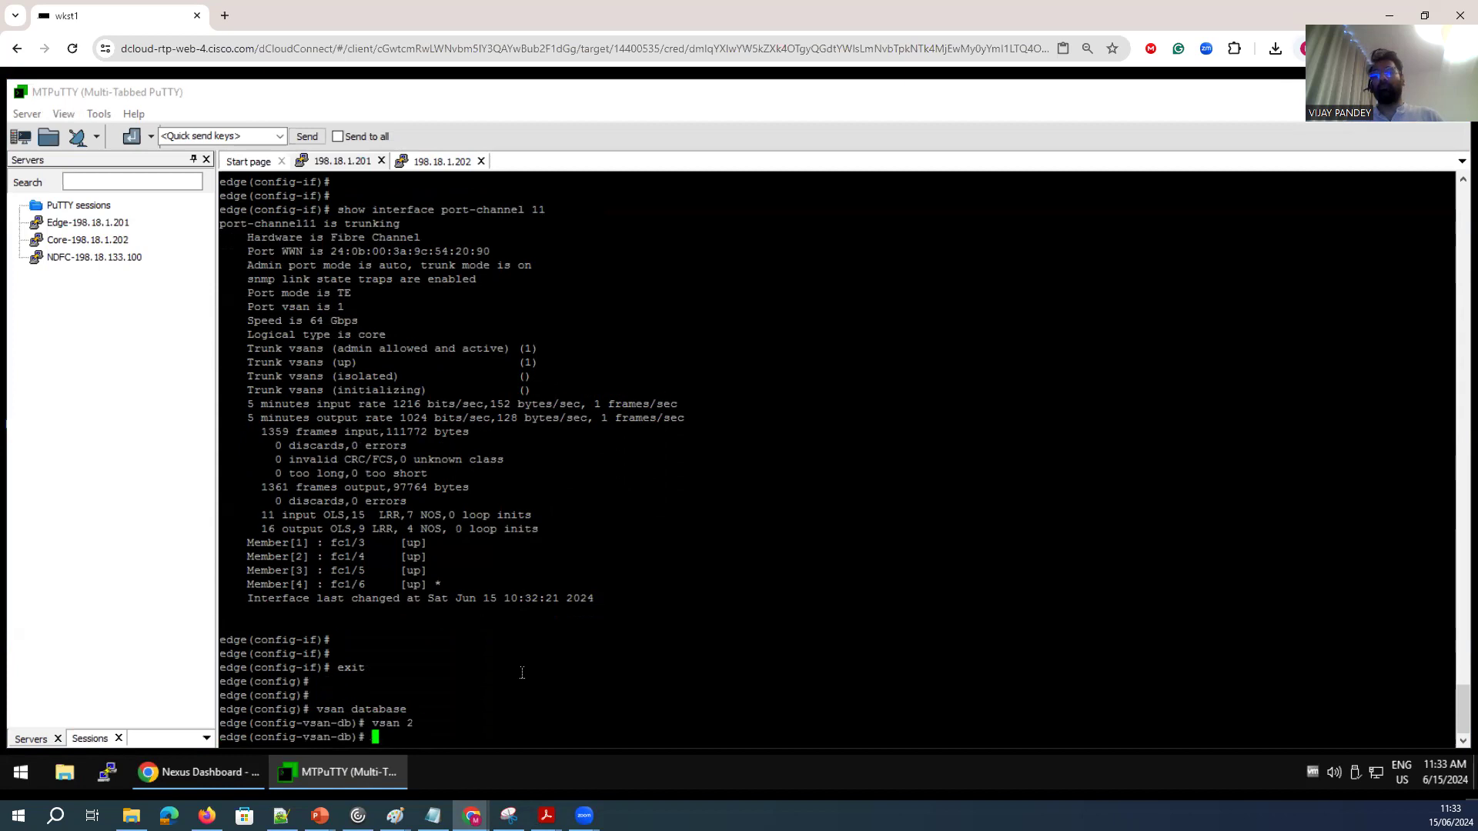
text(exit)
key(Return)
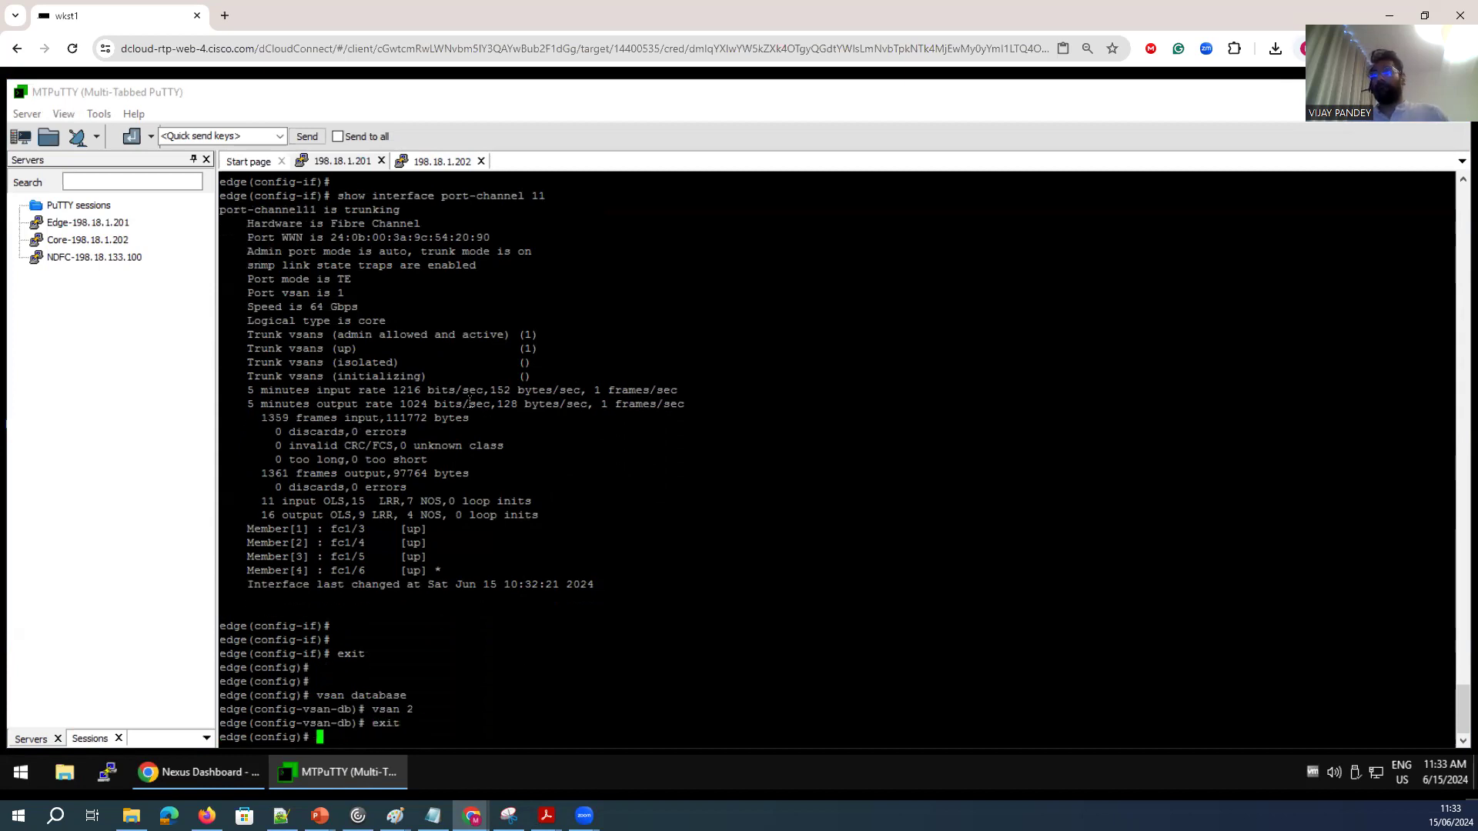
Switch to the core switch terminal and exit interface configuration mode.
click(438, 162)
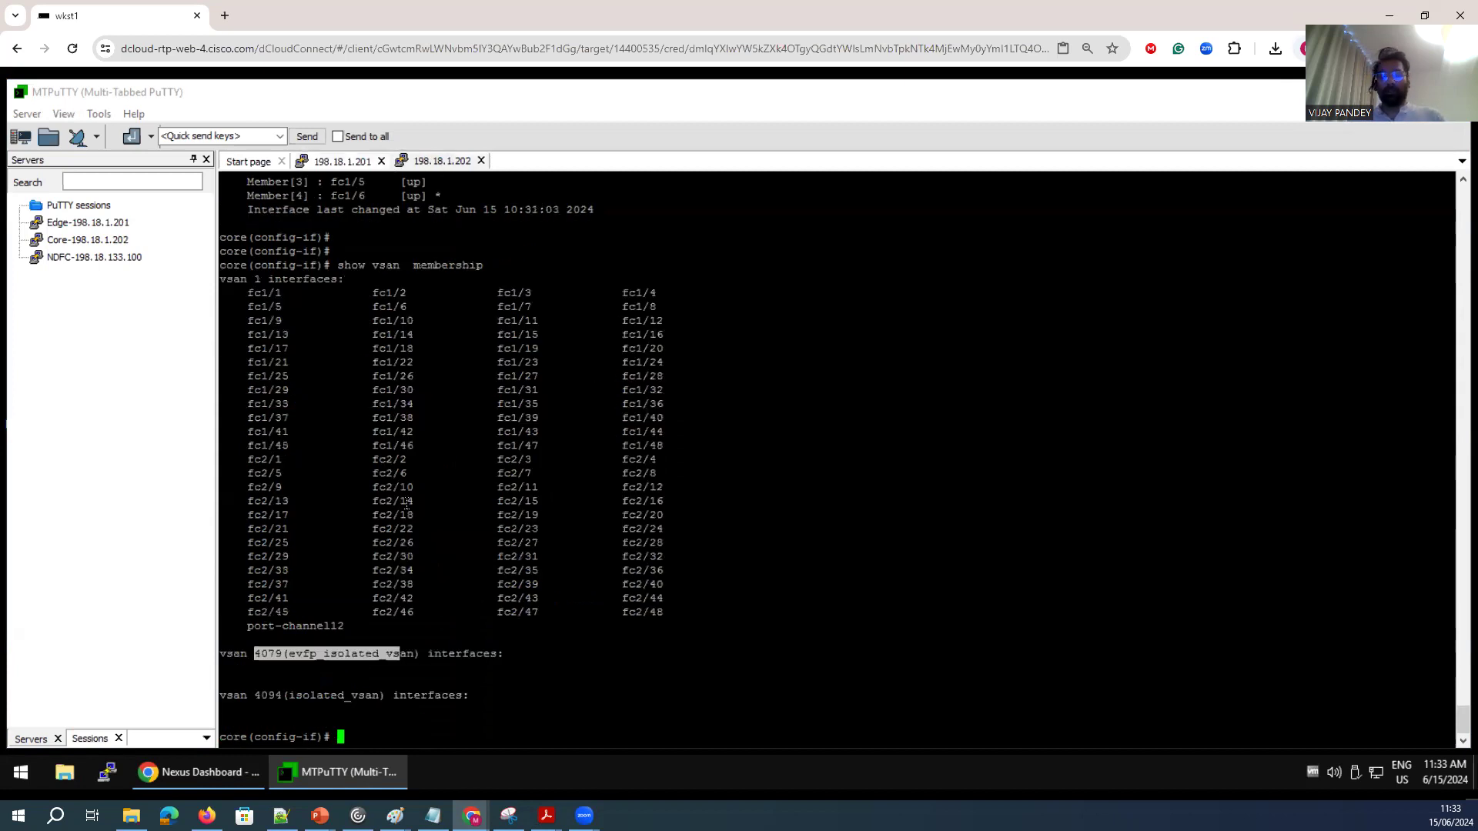
scroll(407, 502, down, 2)
key(Return)
key(Return)
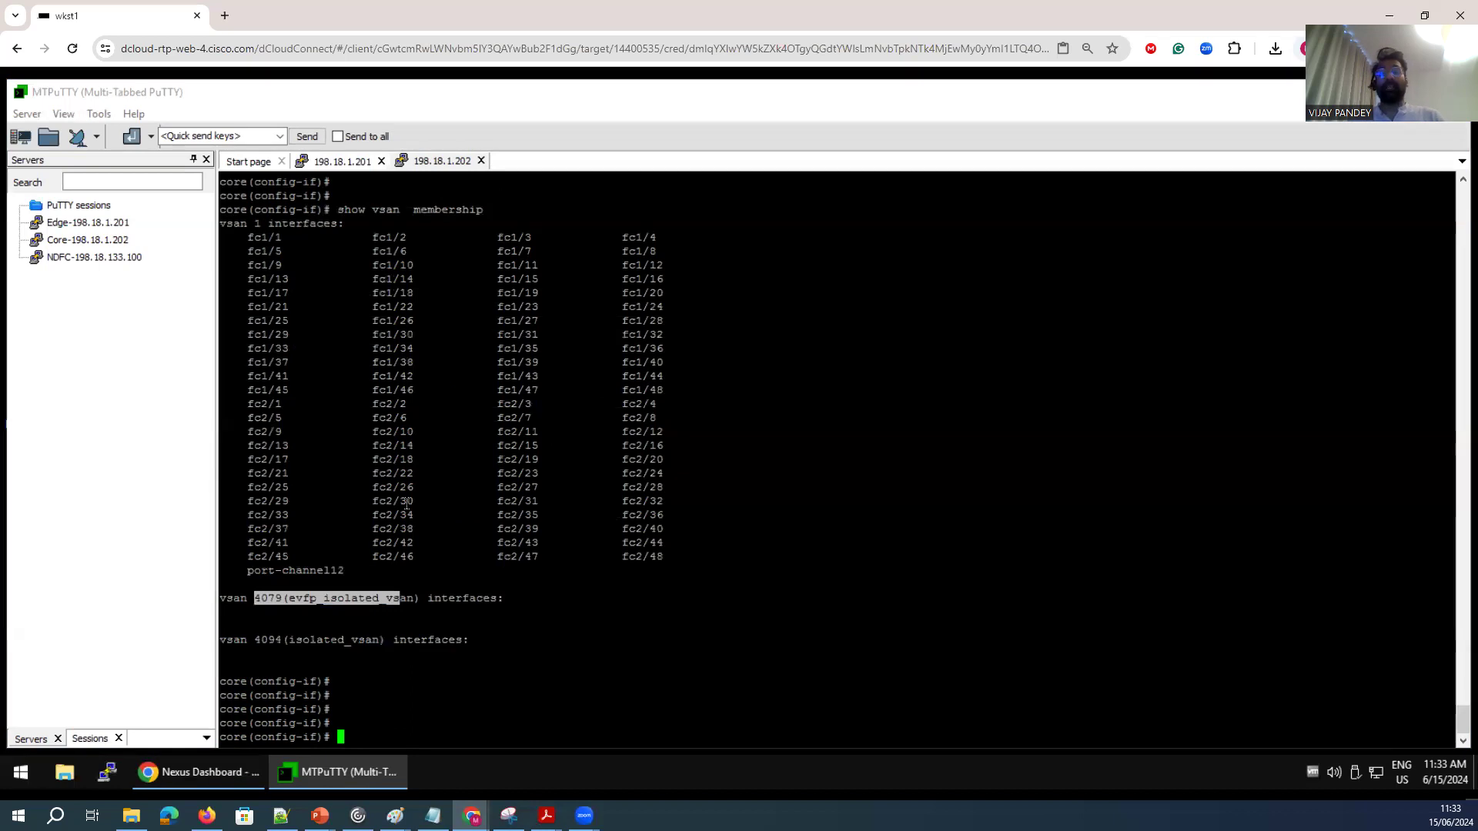
text(ecit)
key(Return)
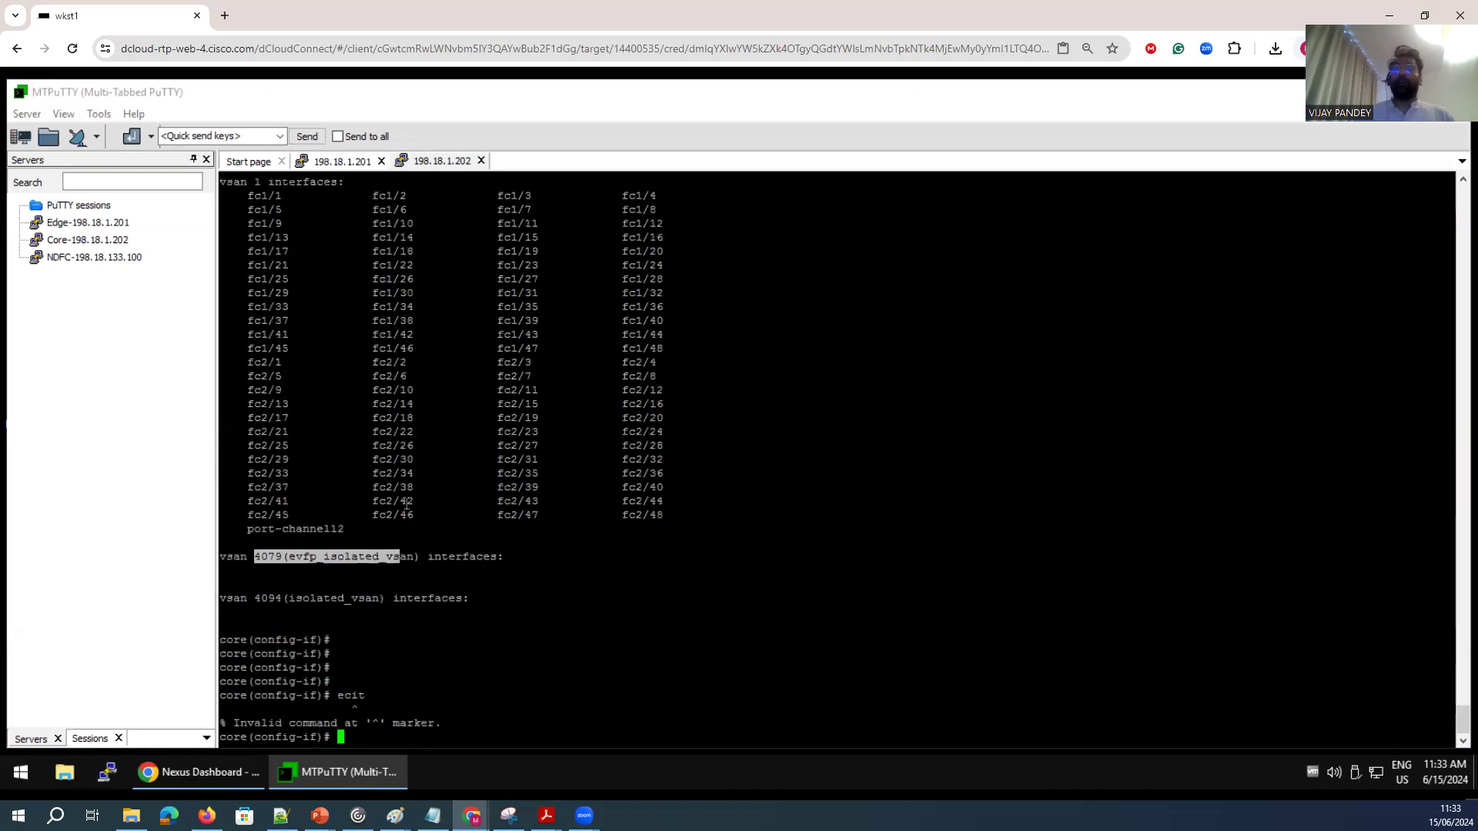
text(exit)
key(Return)
key(Return)
key(Return)
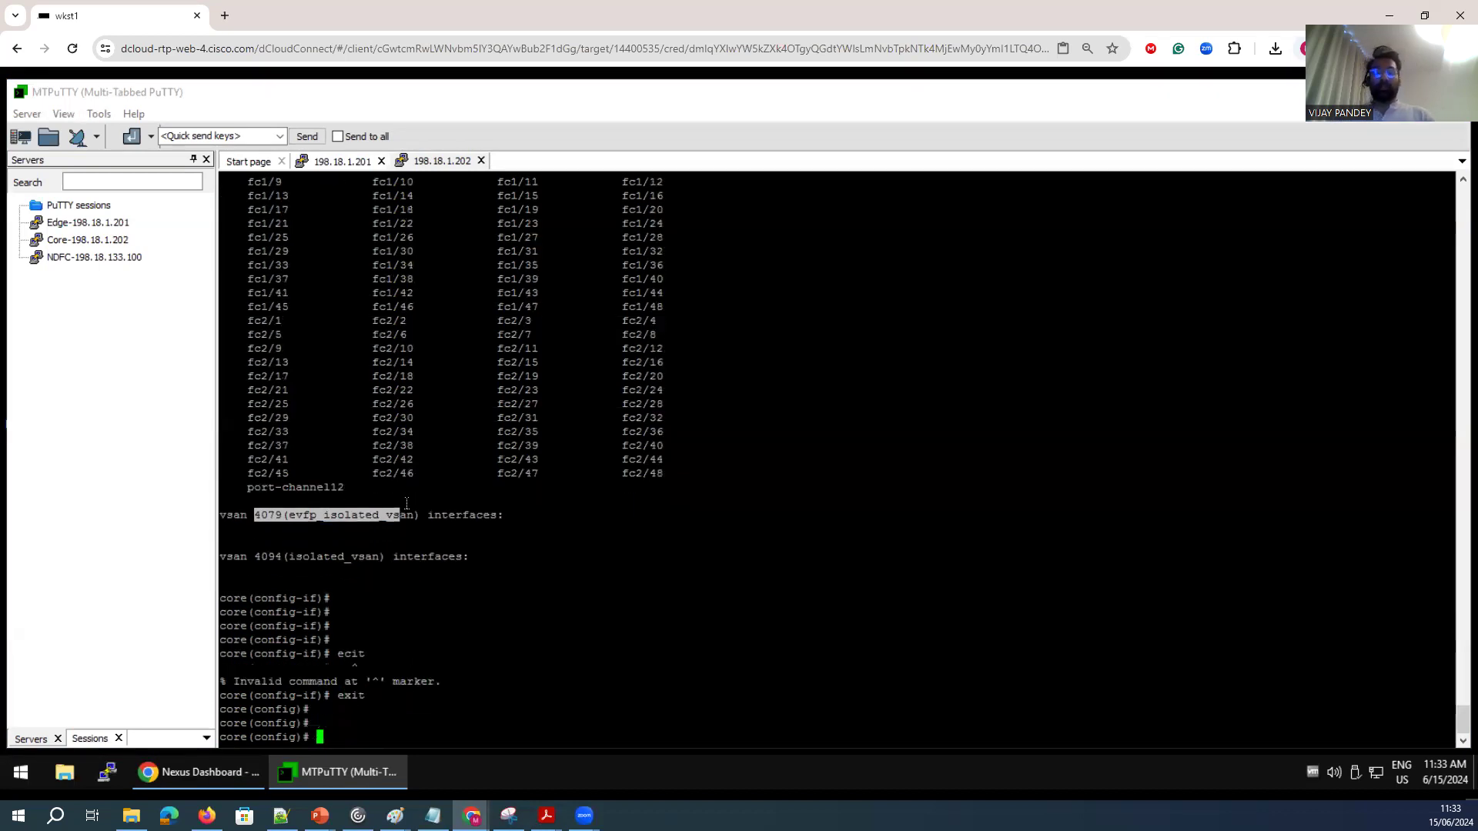
Create VSAN 2 in the core switch's VSAN database and leave the database configuration.
text(s)
key(BackSpace)
text(vs)
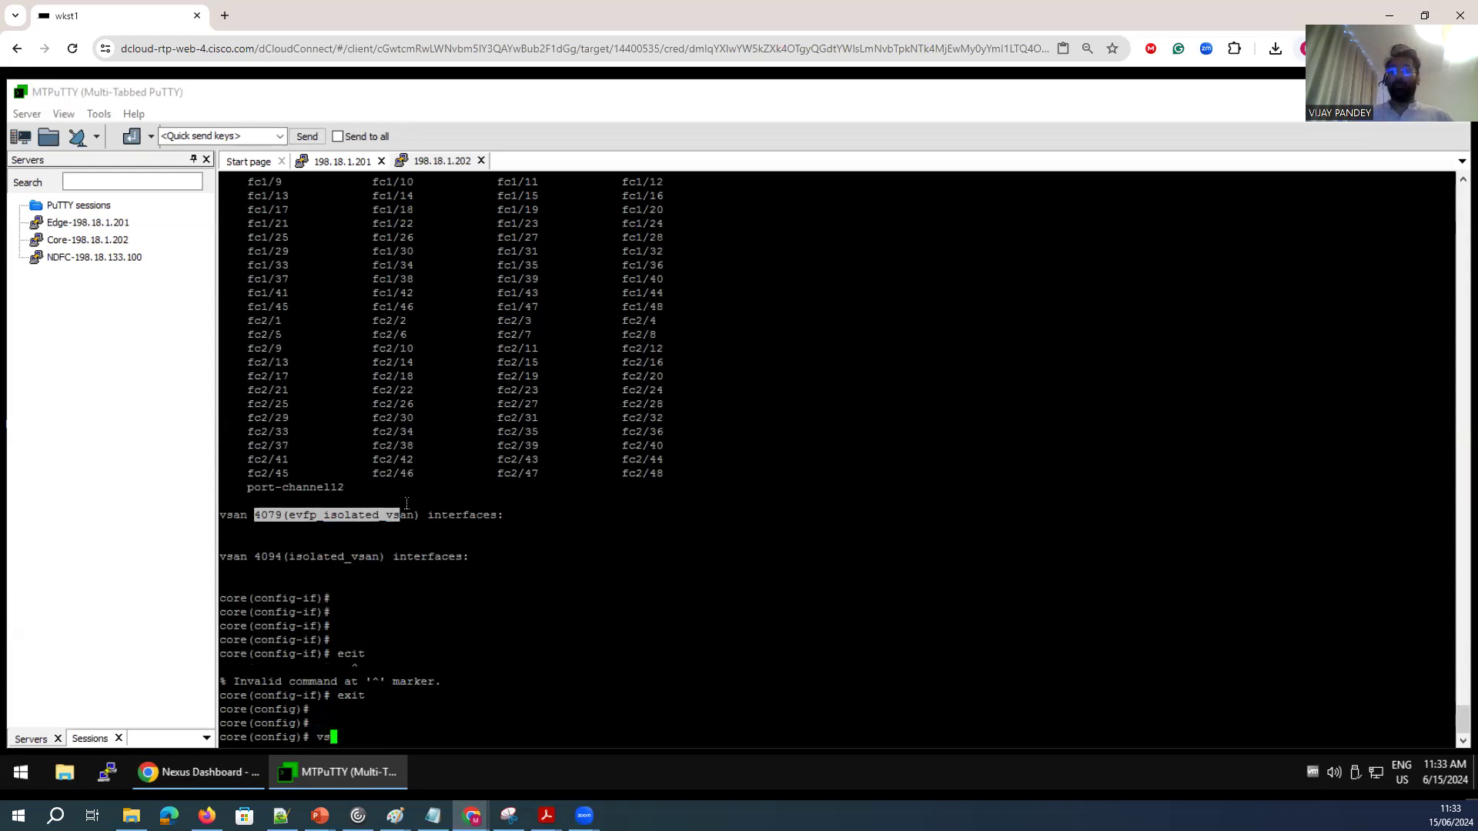
text(an database)
key(Return)
text(vsa)
key(BackSpace)
key(BackSpace)
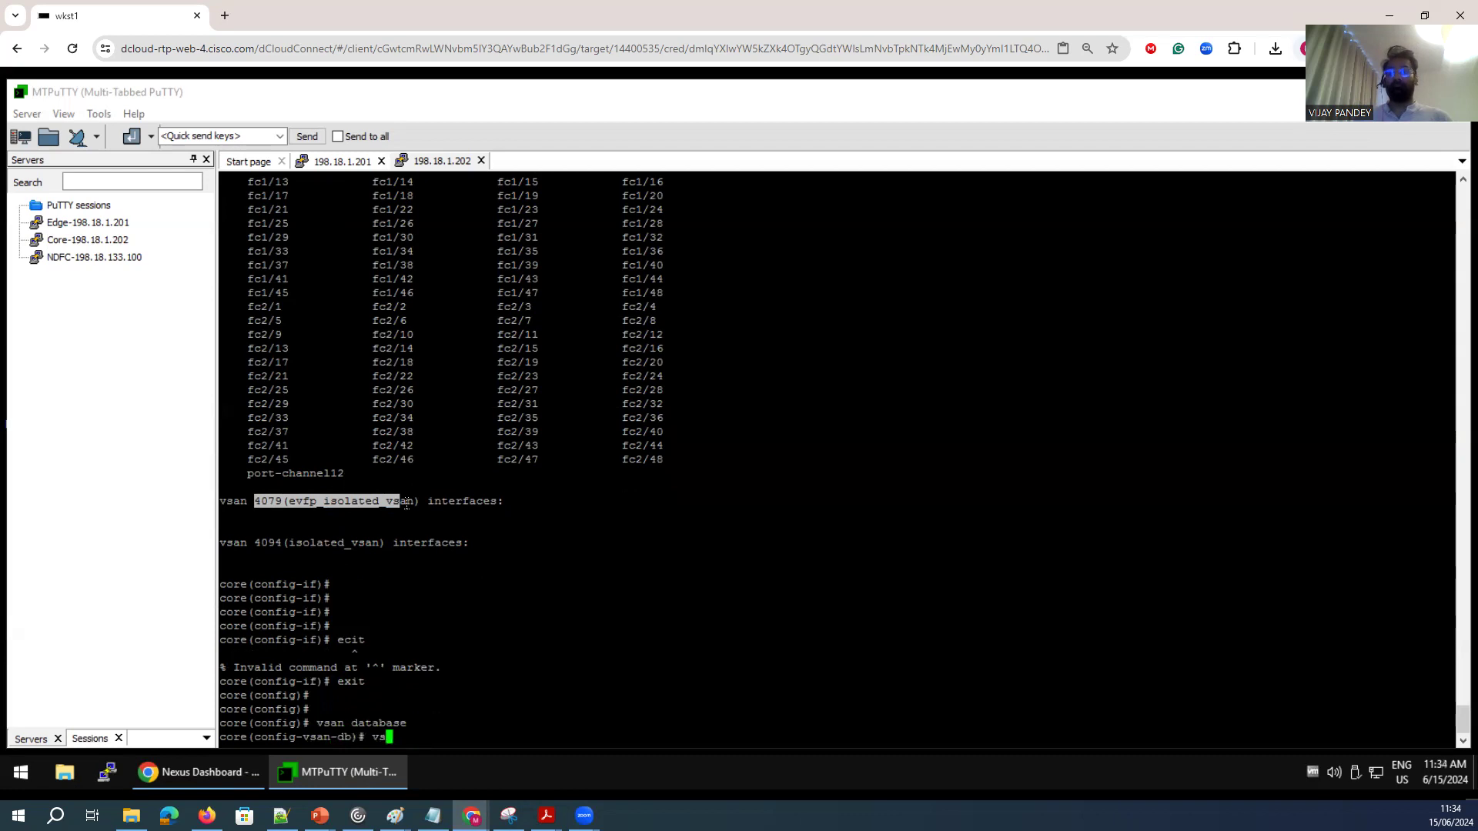
text(an 2)
key(Return)
key(Return)
key(Return)
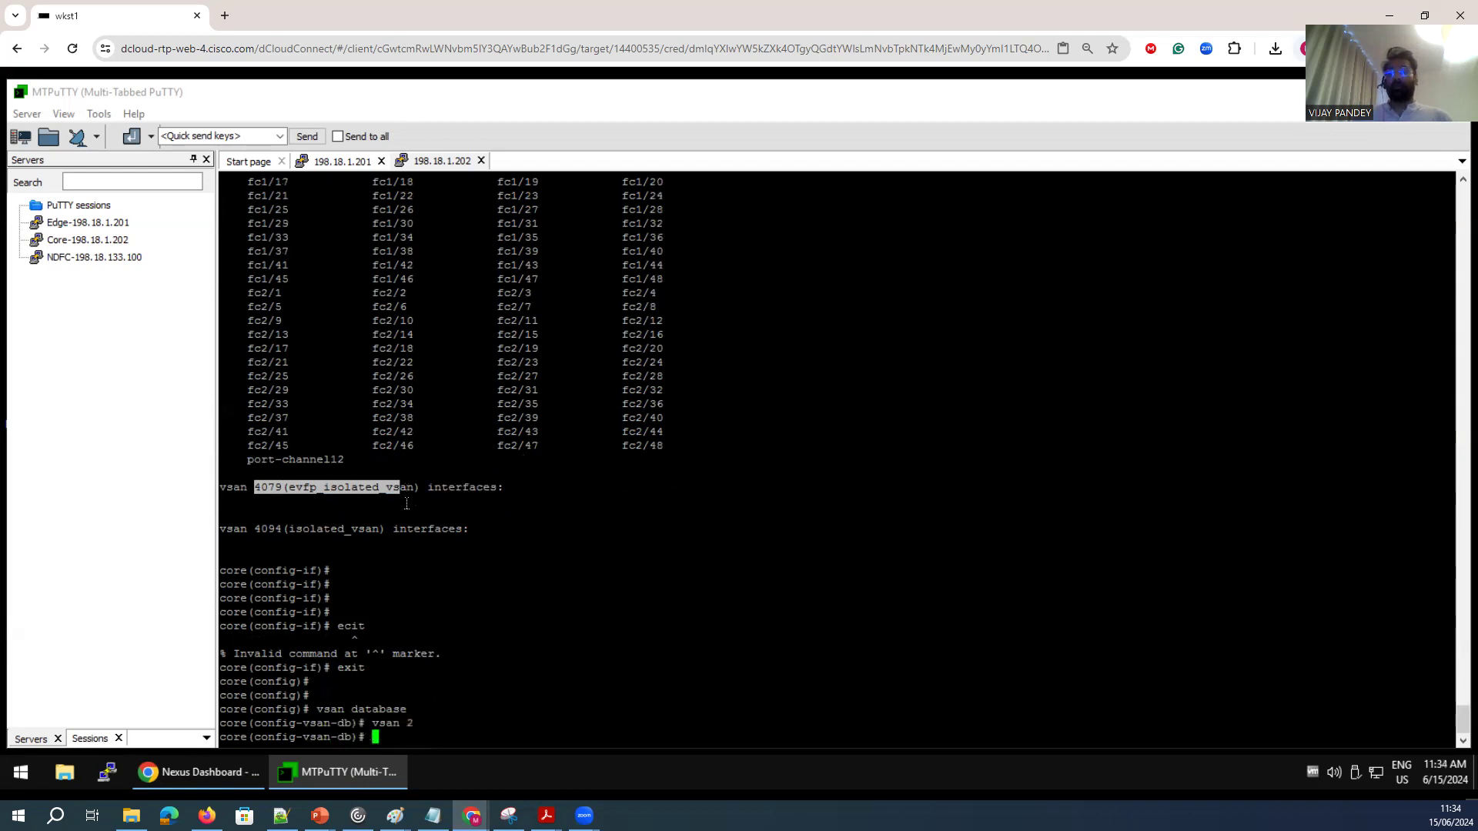
text(exit)
key(Return)
key(Return)
key(Return)
Show the details of interface port-channel 12 on the core switch.
text(s)
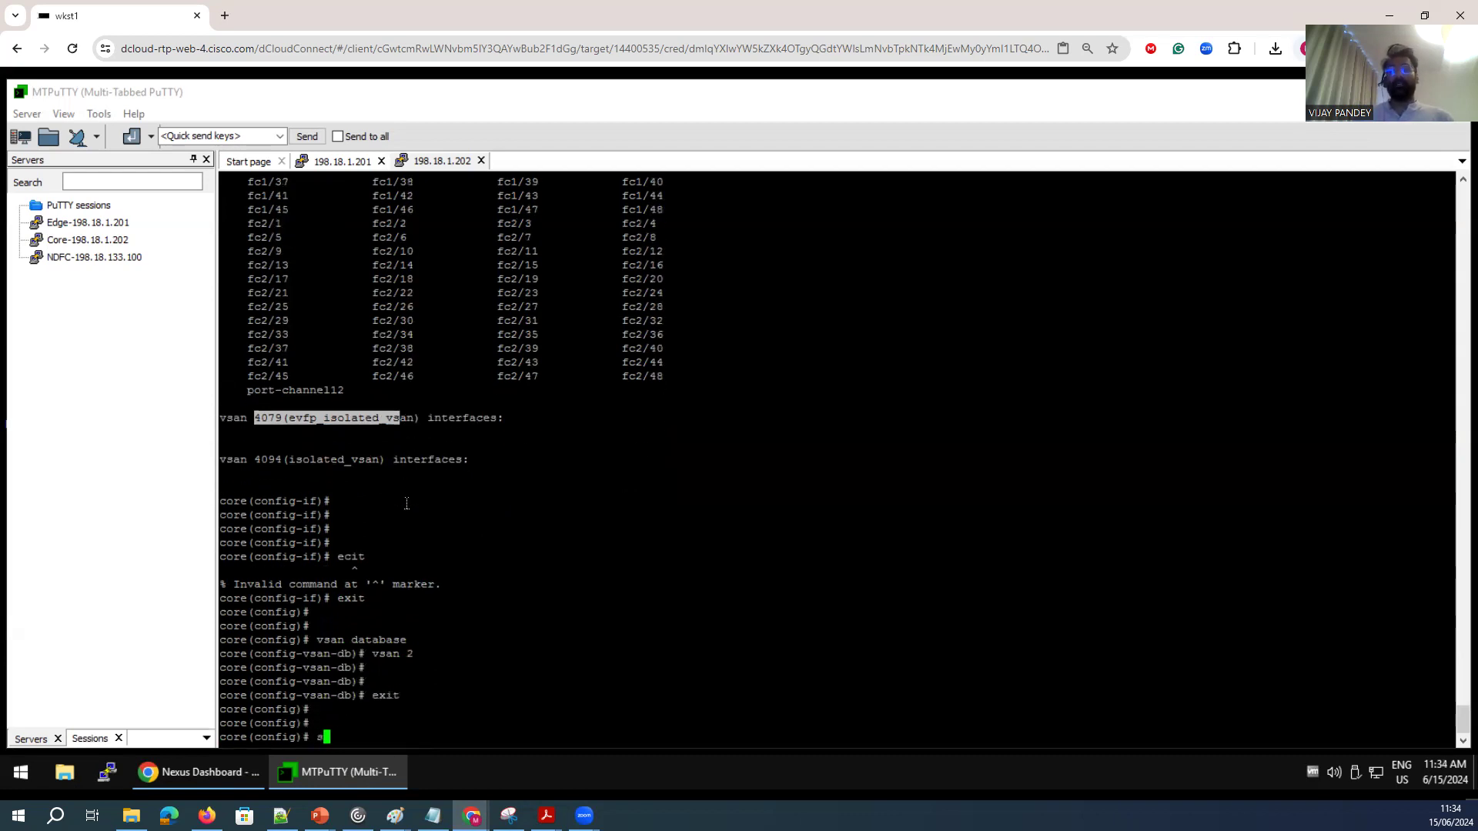
text(how int port-channel 12)
key(Return)
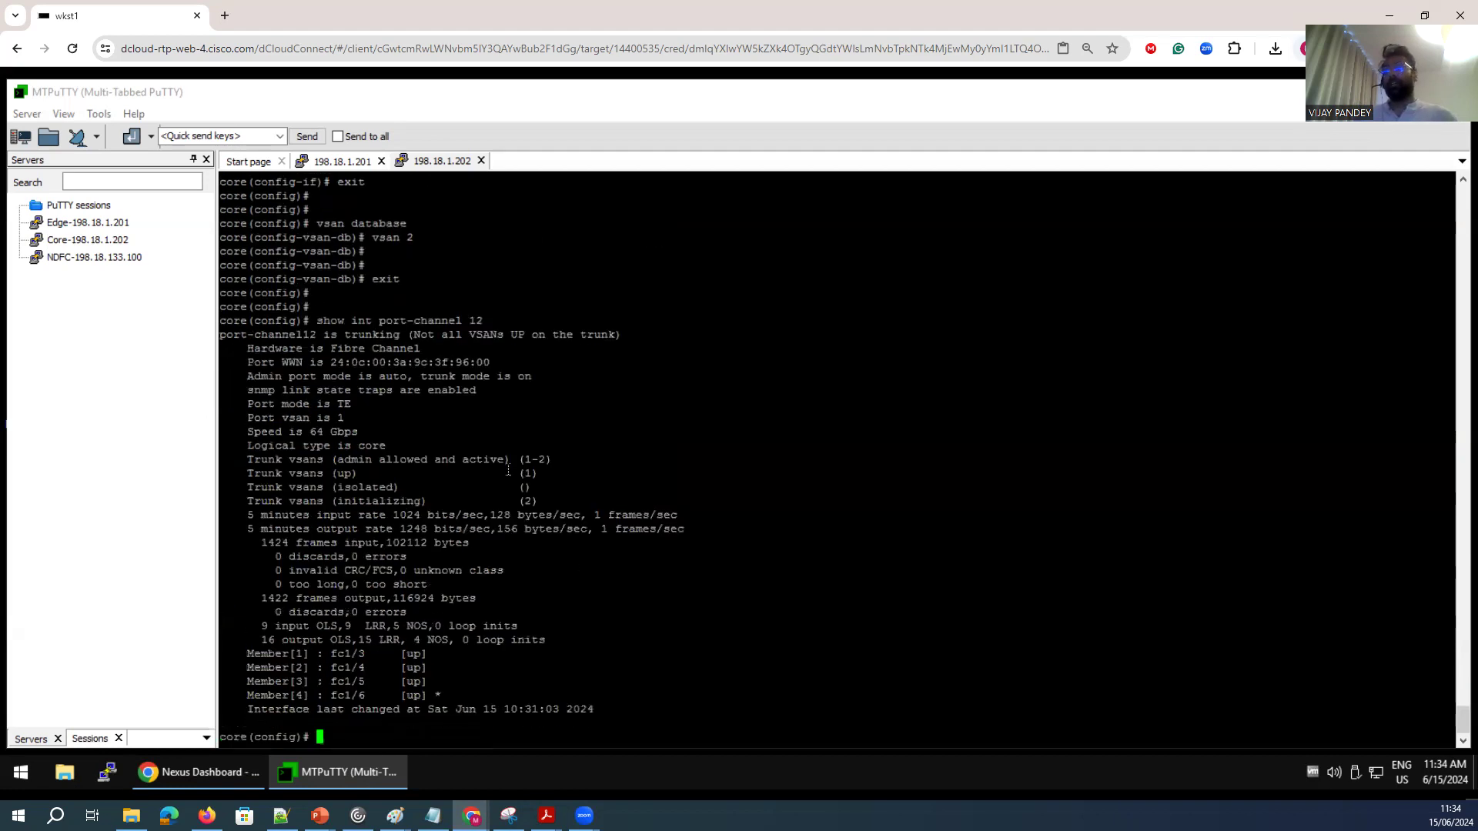
Rerun the port-channel 12 interface display several times and examine the trunk VSANs up and initializing.
triple_click(347, 504)
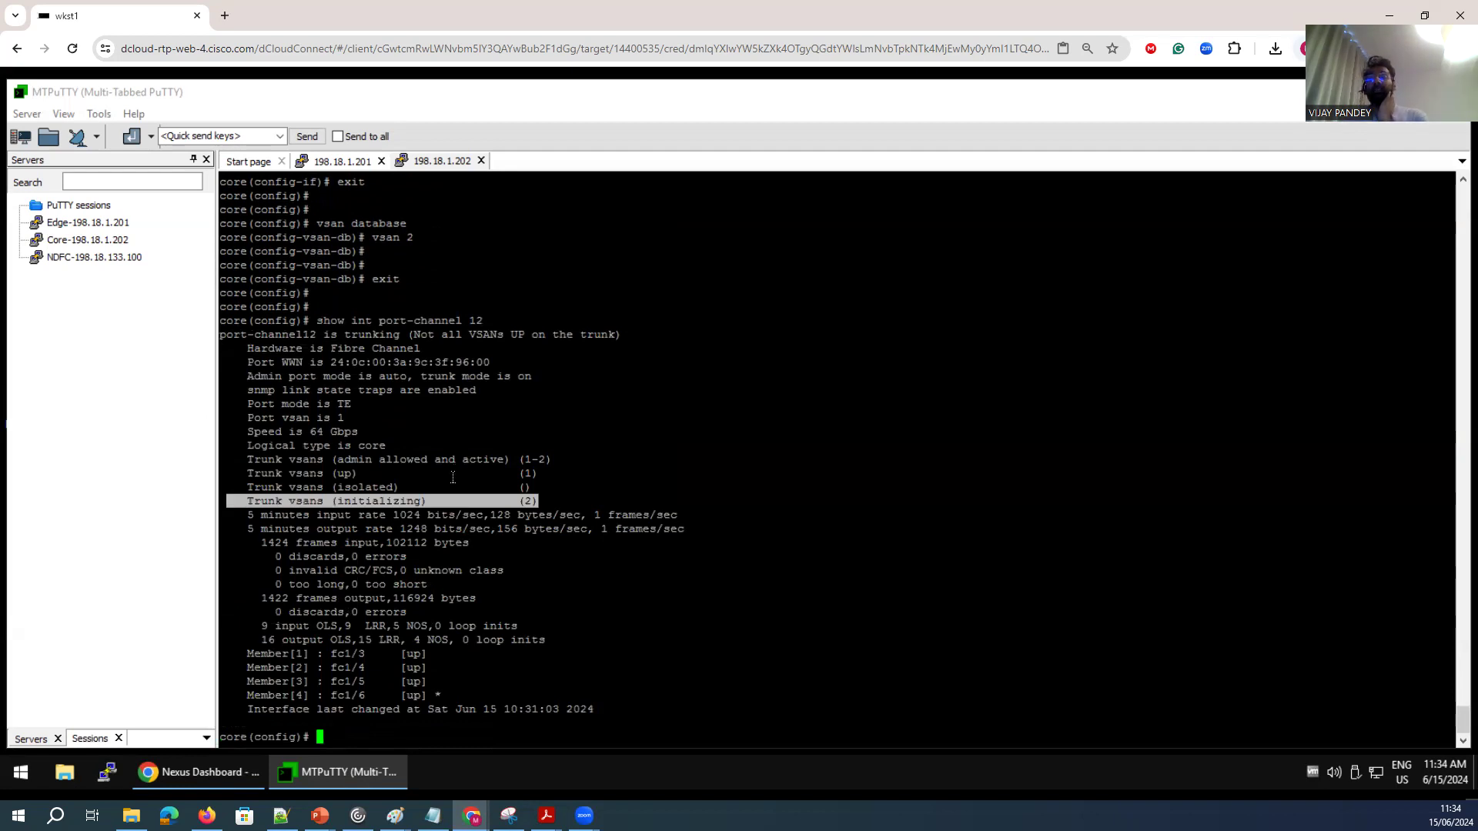
drag(556, 474, 317, 472)
click(501, 473)
key(Up)
key(Return)
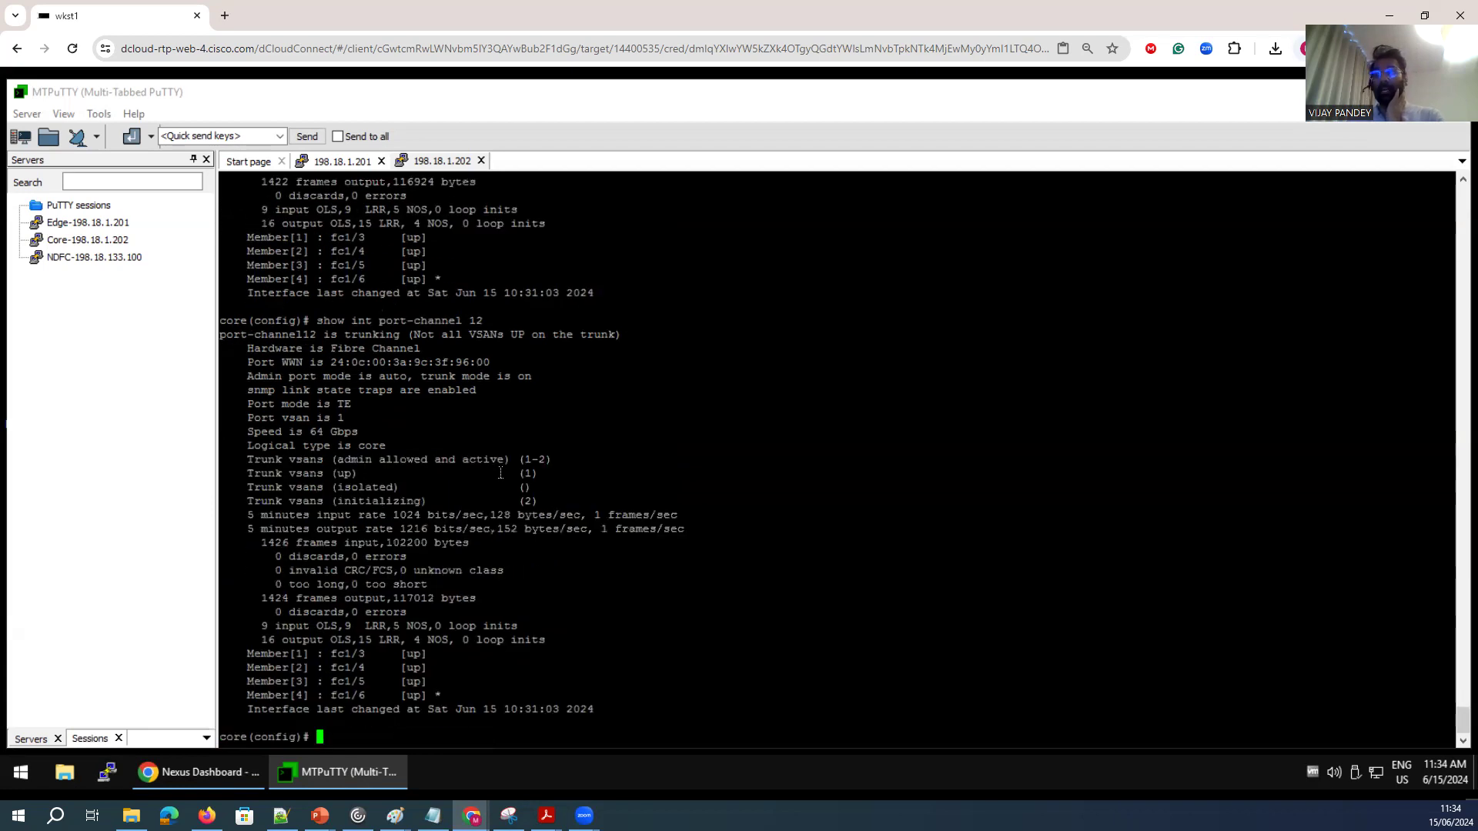
key(Up)
key(Return)
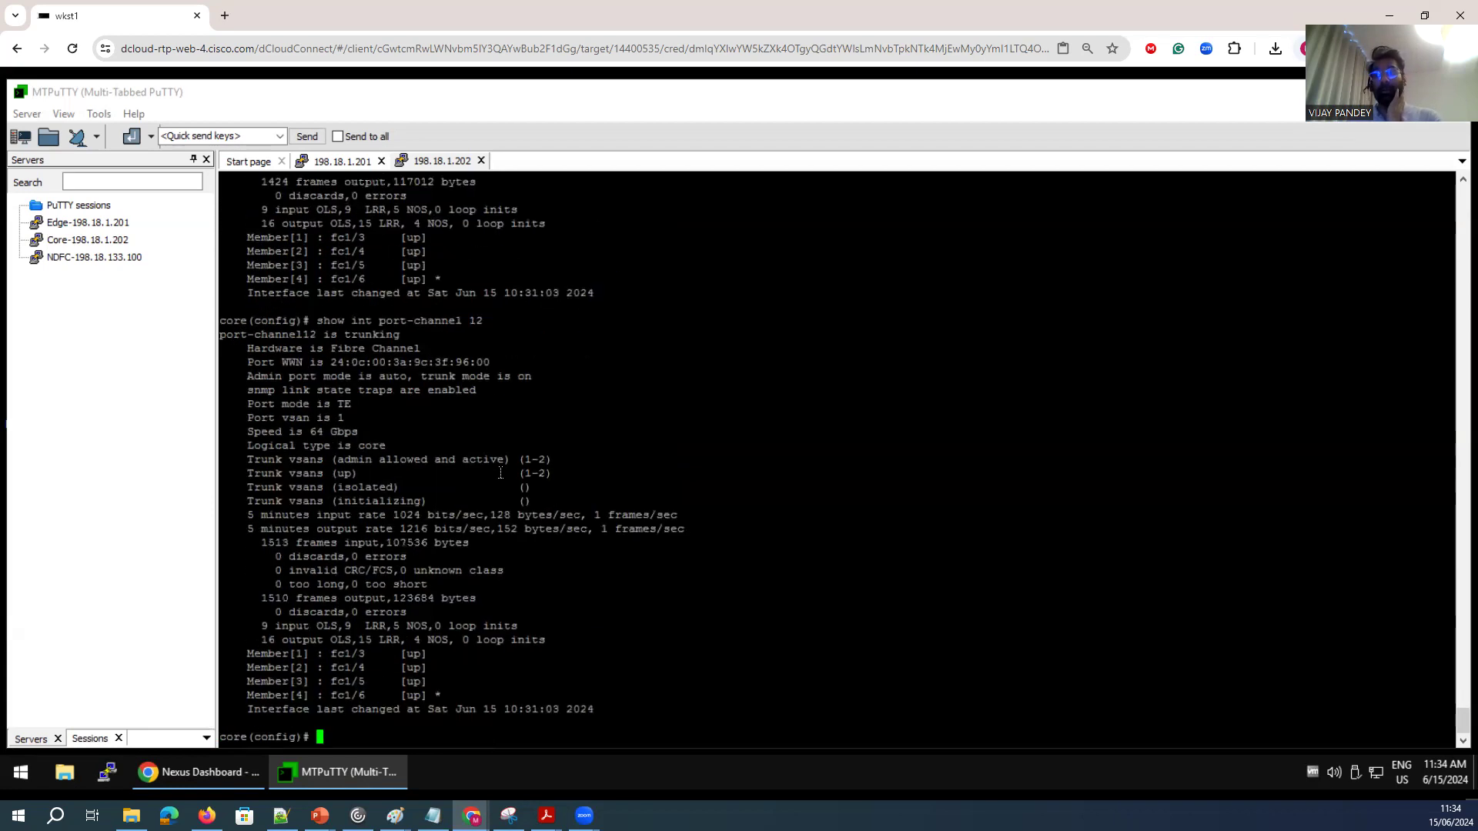
key(Up)
key(Return)
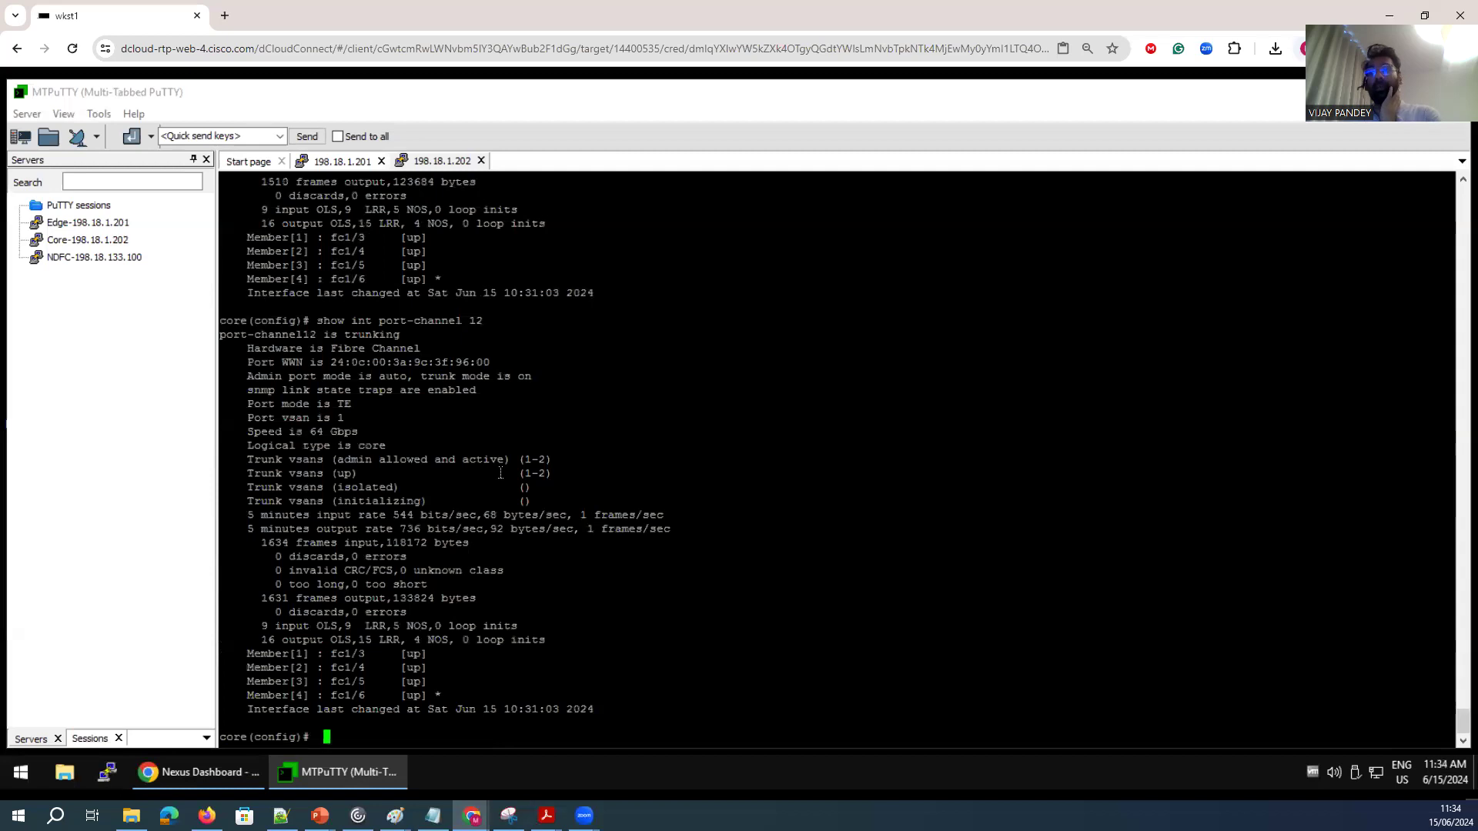
drag(551, 472, 524, 471)
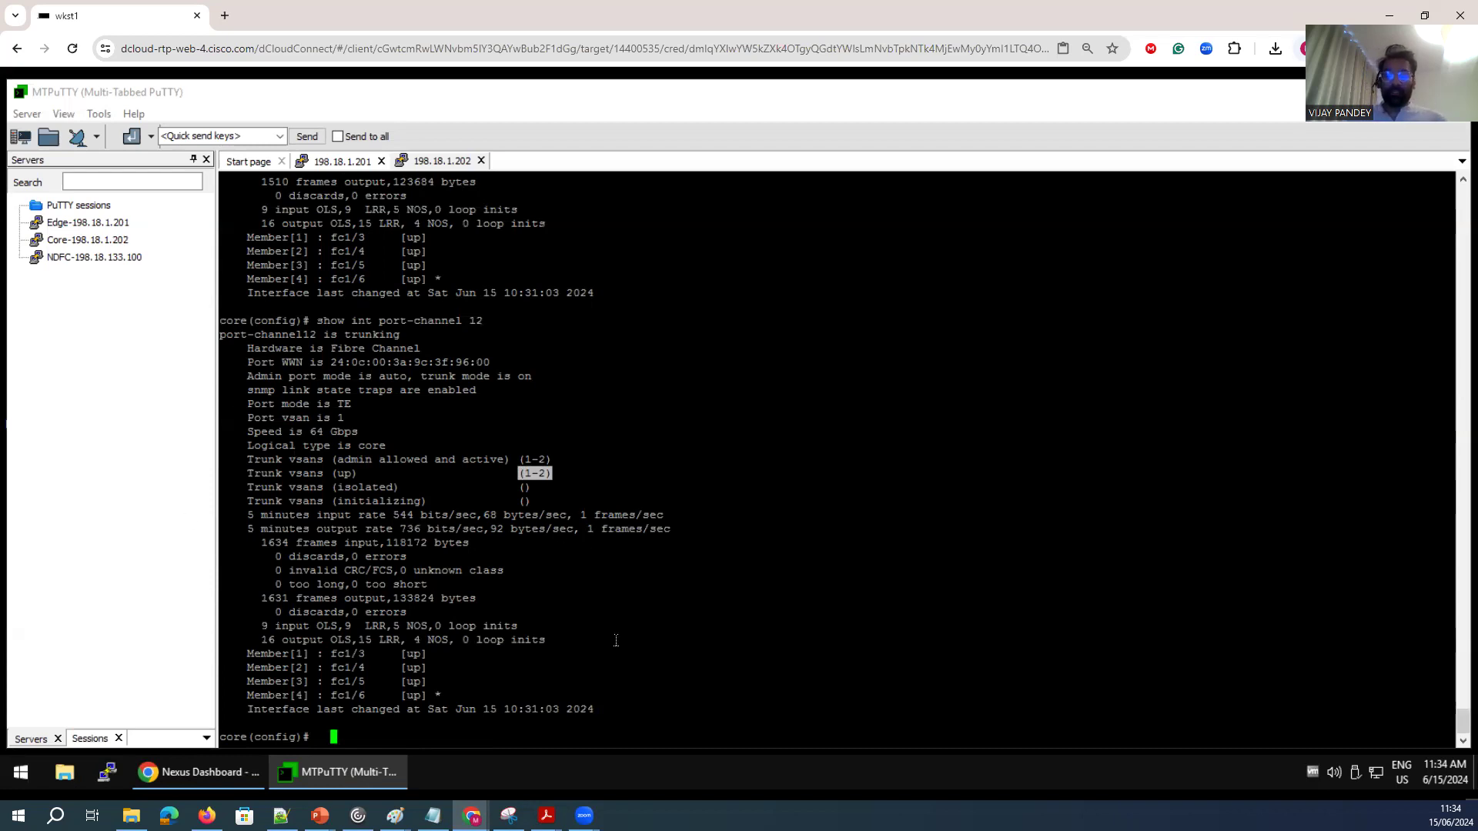
Show the VSAN membership on the core switch and examine the interfaces listed under VSAN 1 and VSAN 2.
key(Return)
key(Return)
text(show vsa membership)
key(Return)
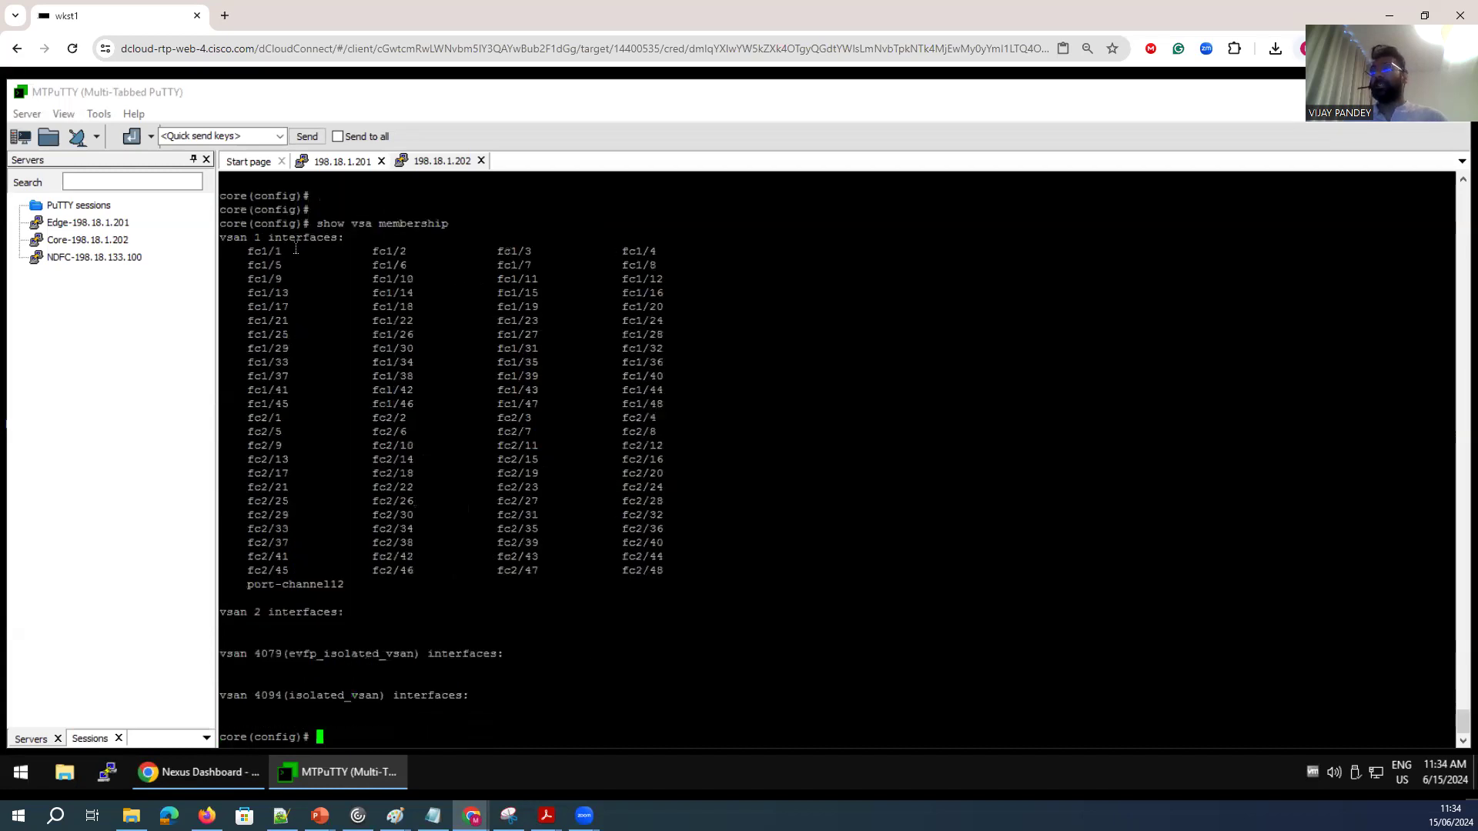
drag(334, 612, 228, 612)
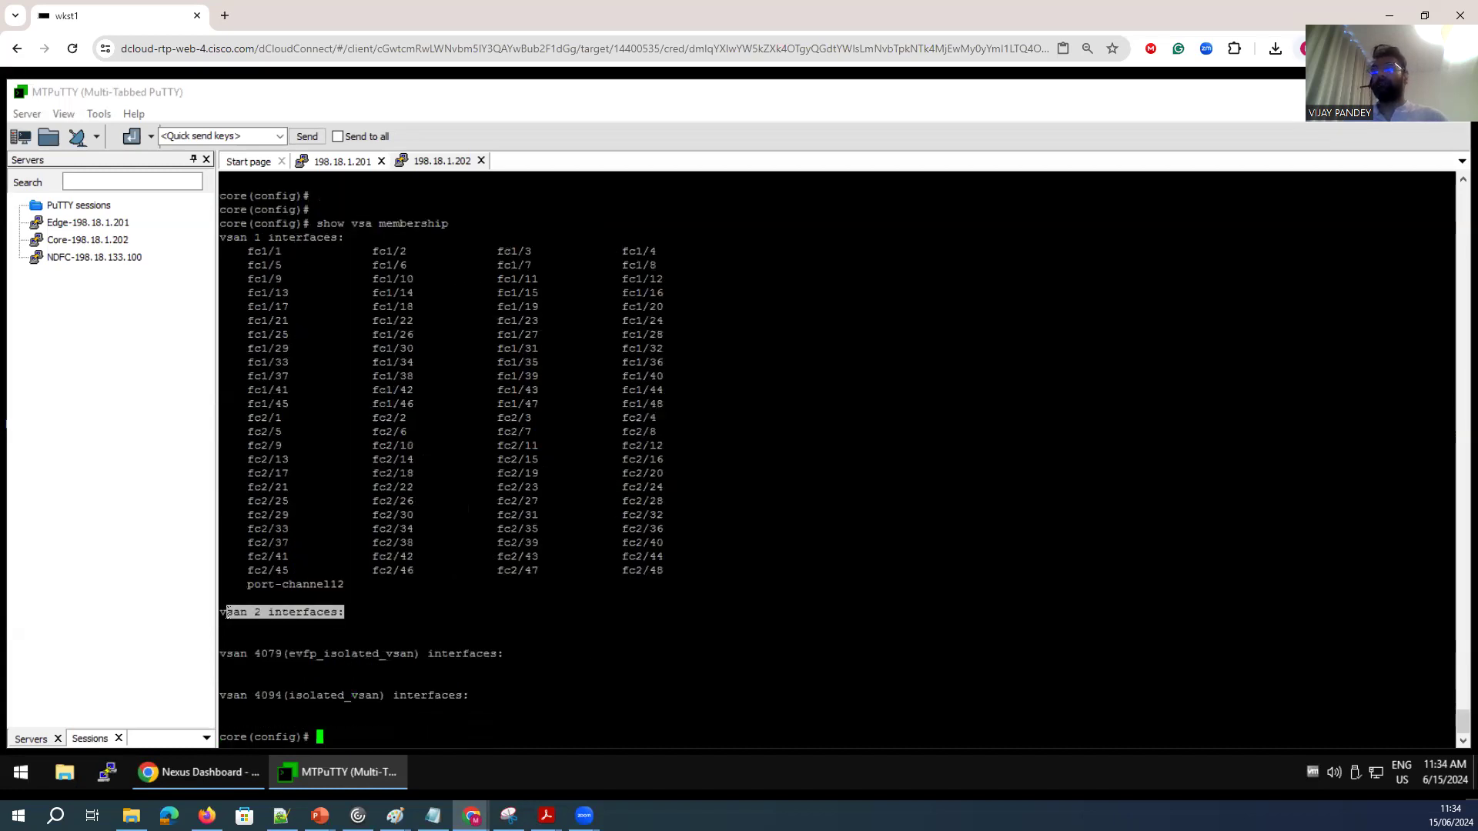
drag(240, 257, 696, 589)
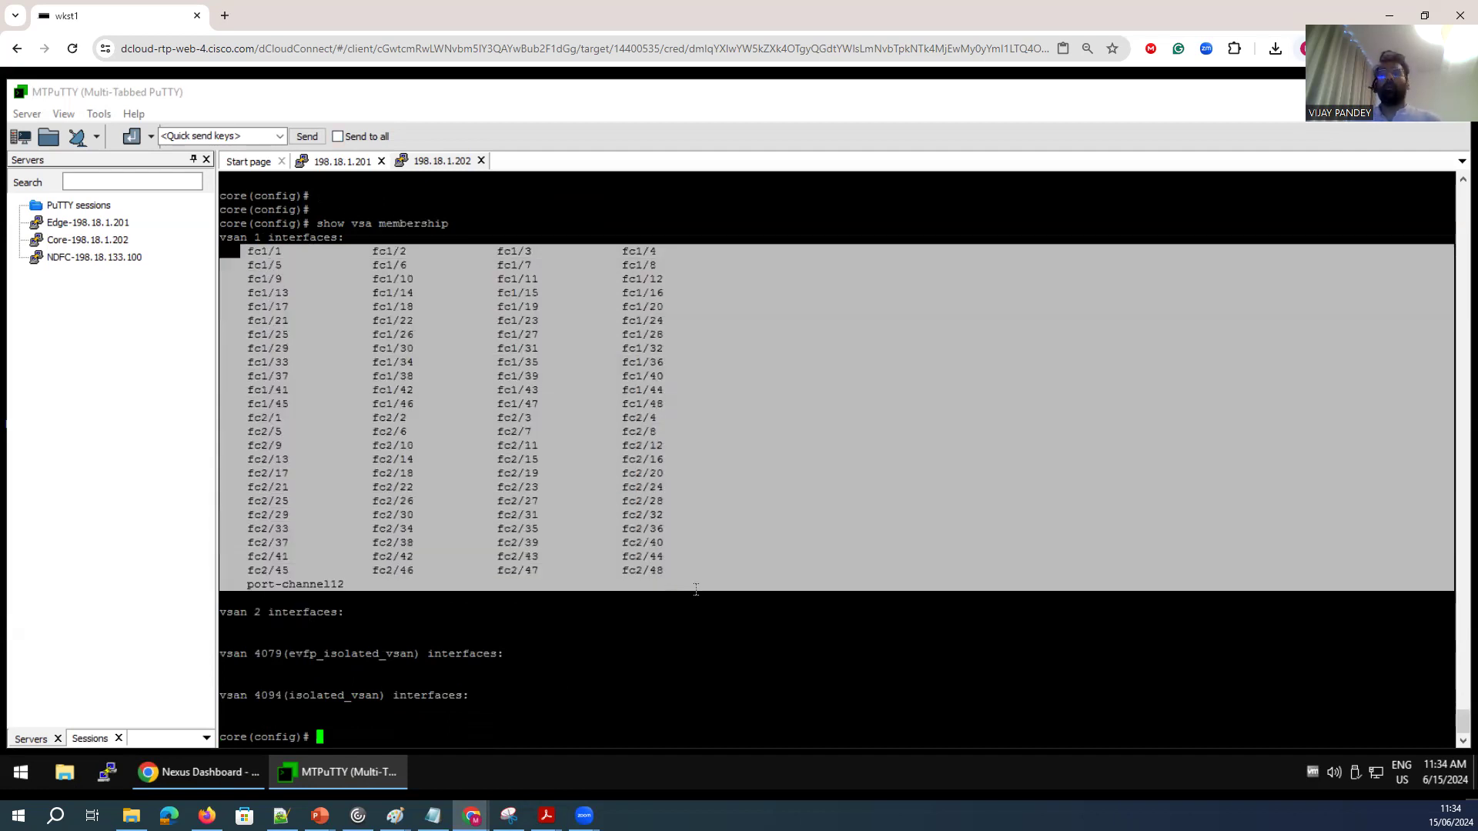
click(330, 161)
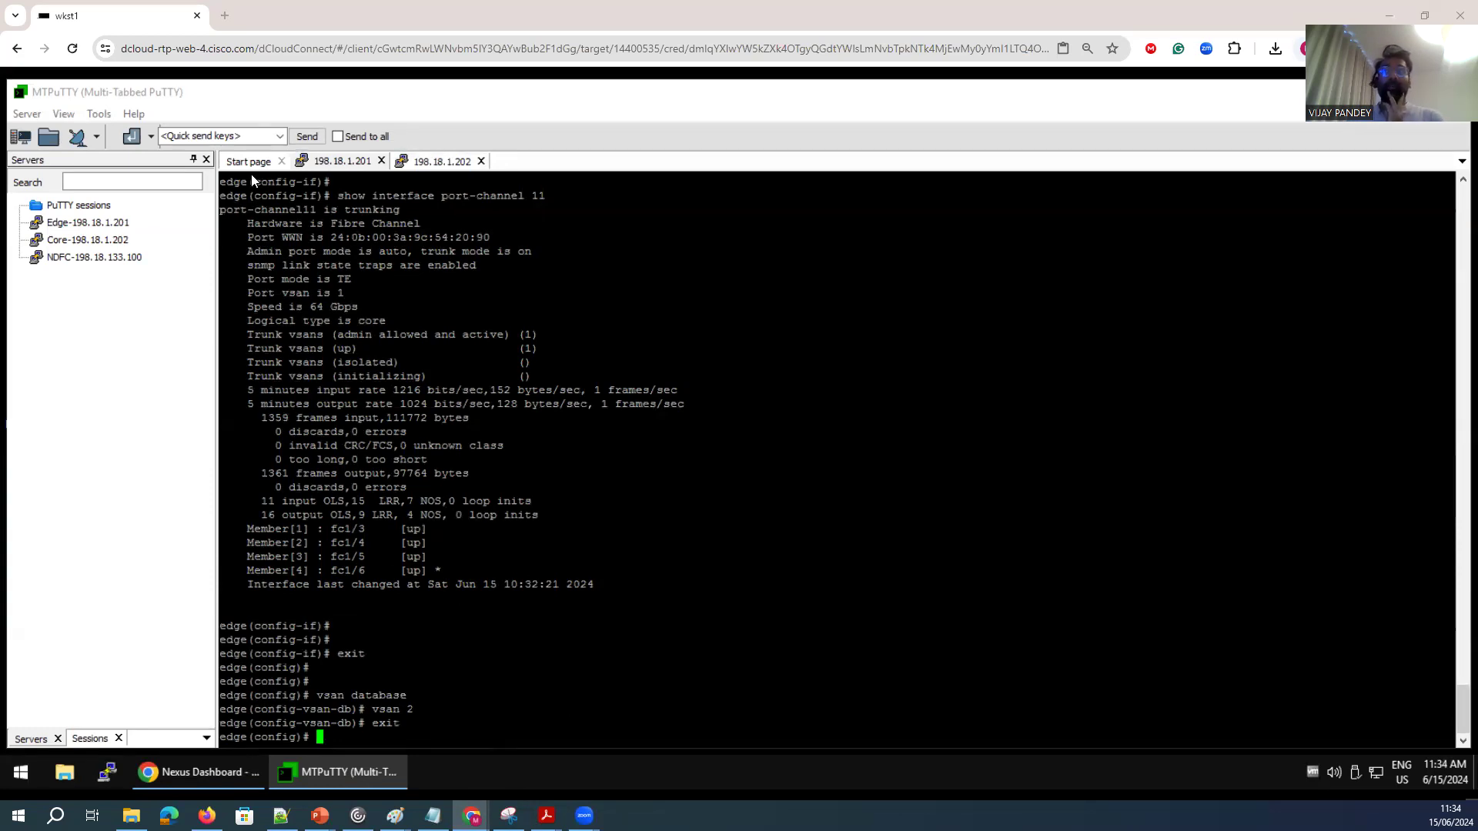
click(214, 768)
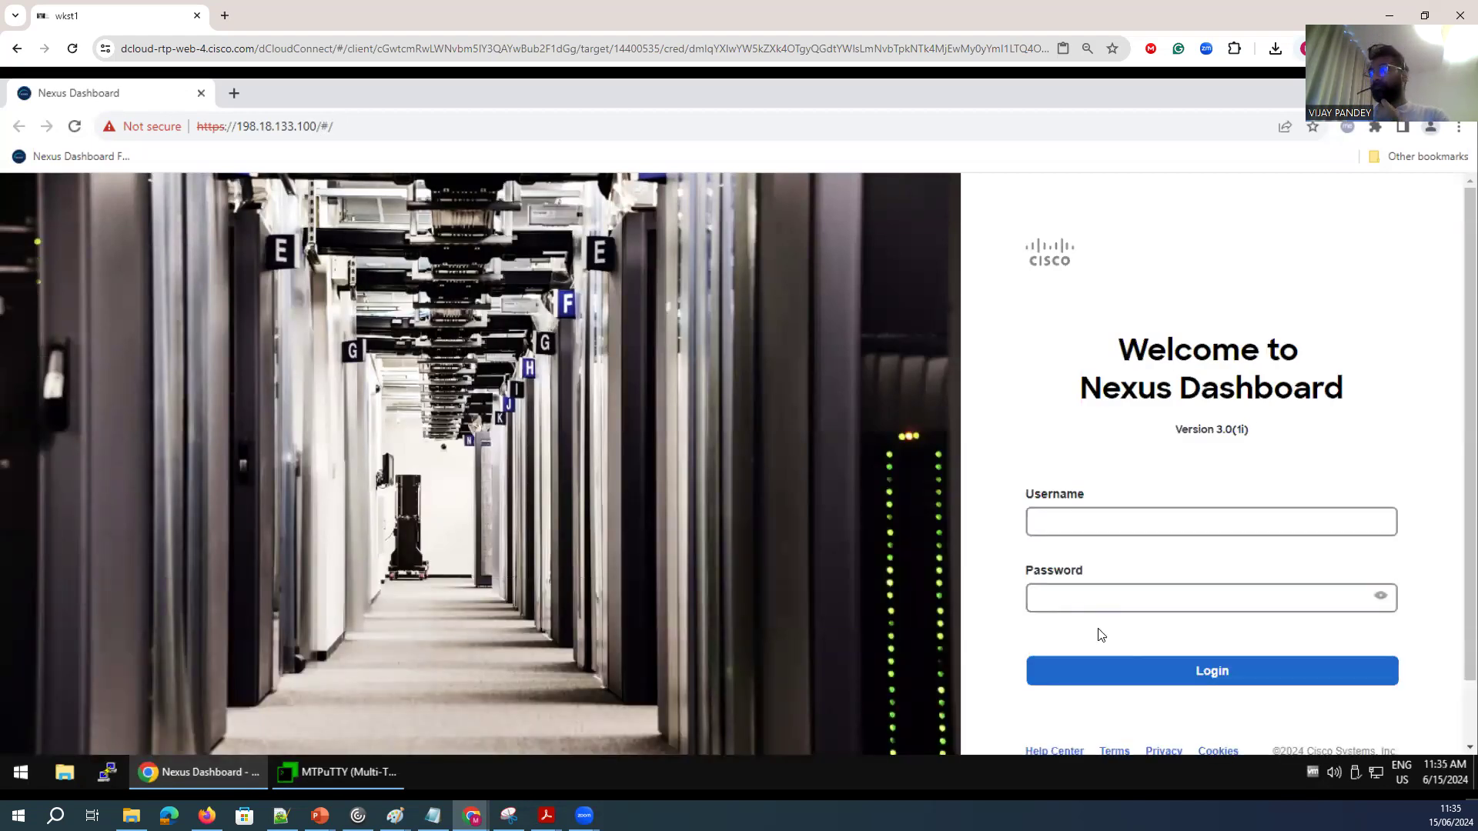
click(314, 780)
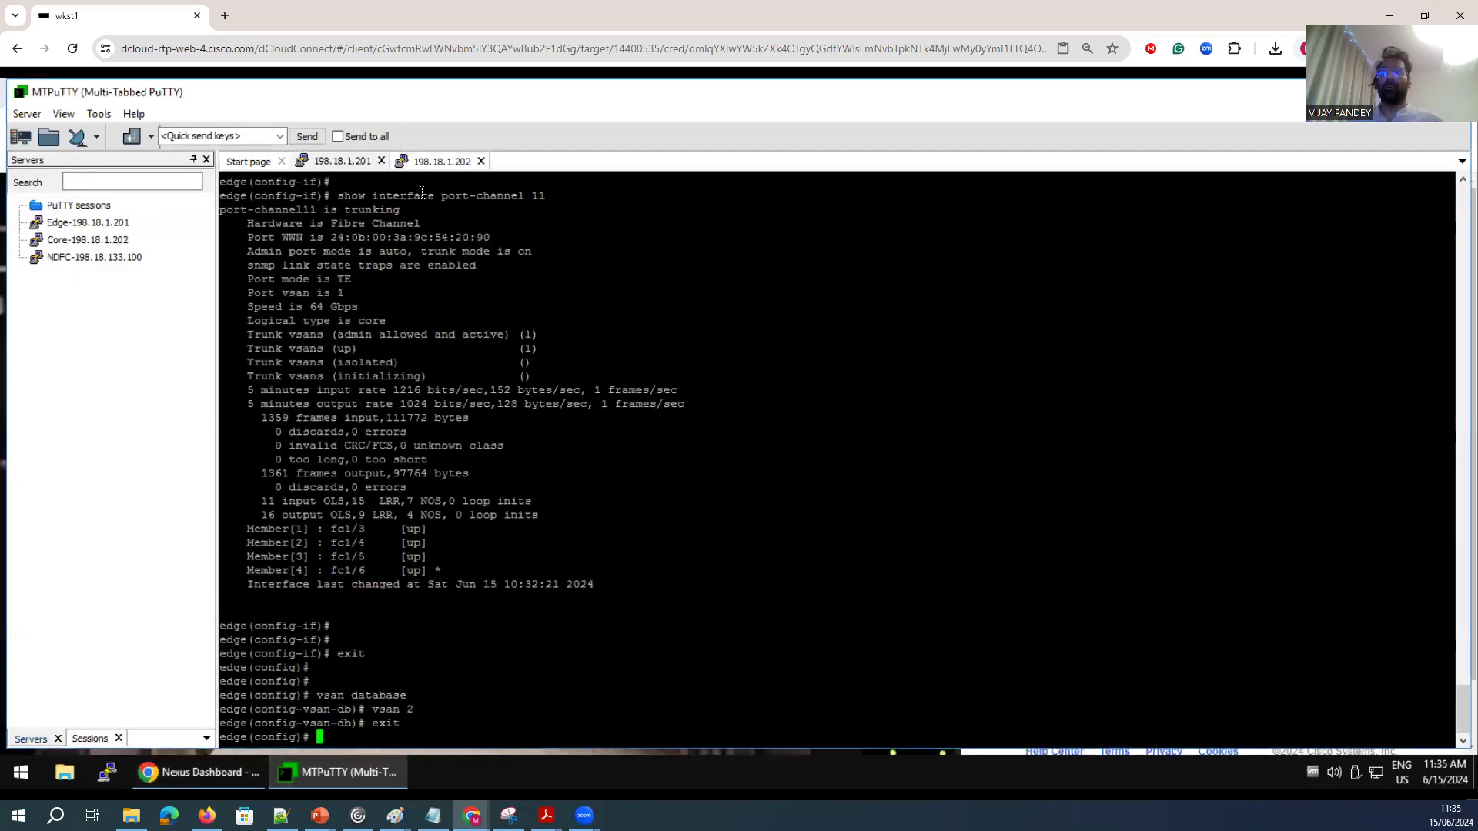
Show the FCNS database on the core switch.
click(427, 161)
key(Return)
key(Return)
key(Return)
key(Return)
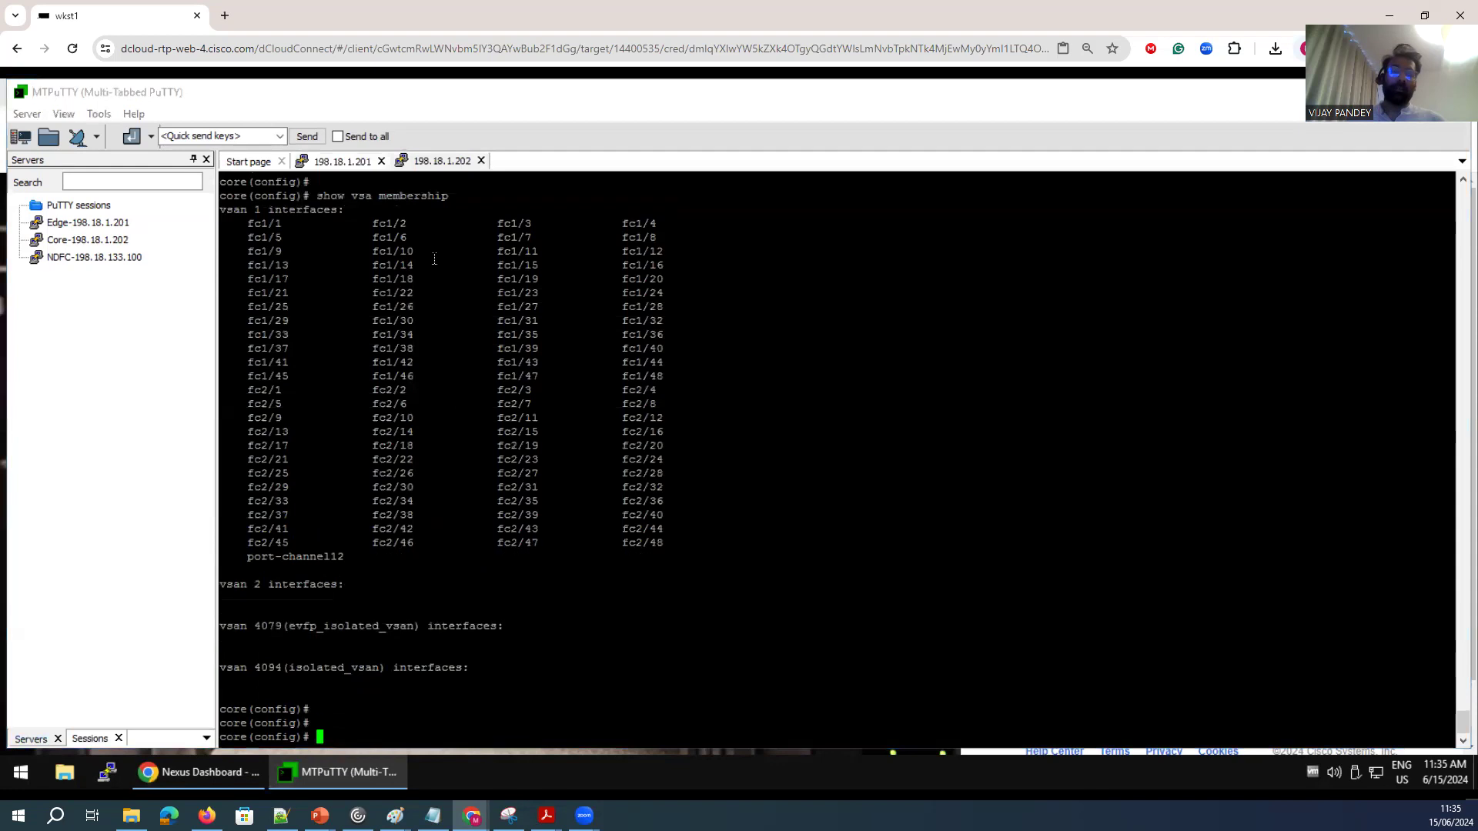
text(show fcns database)
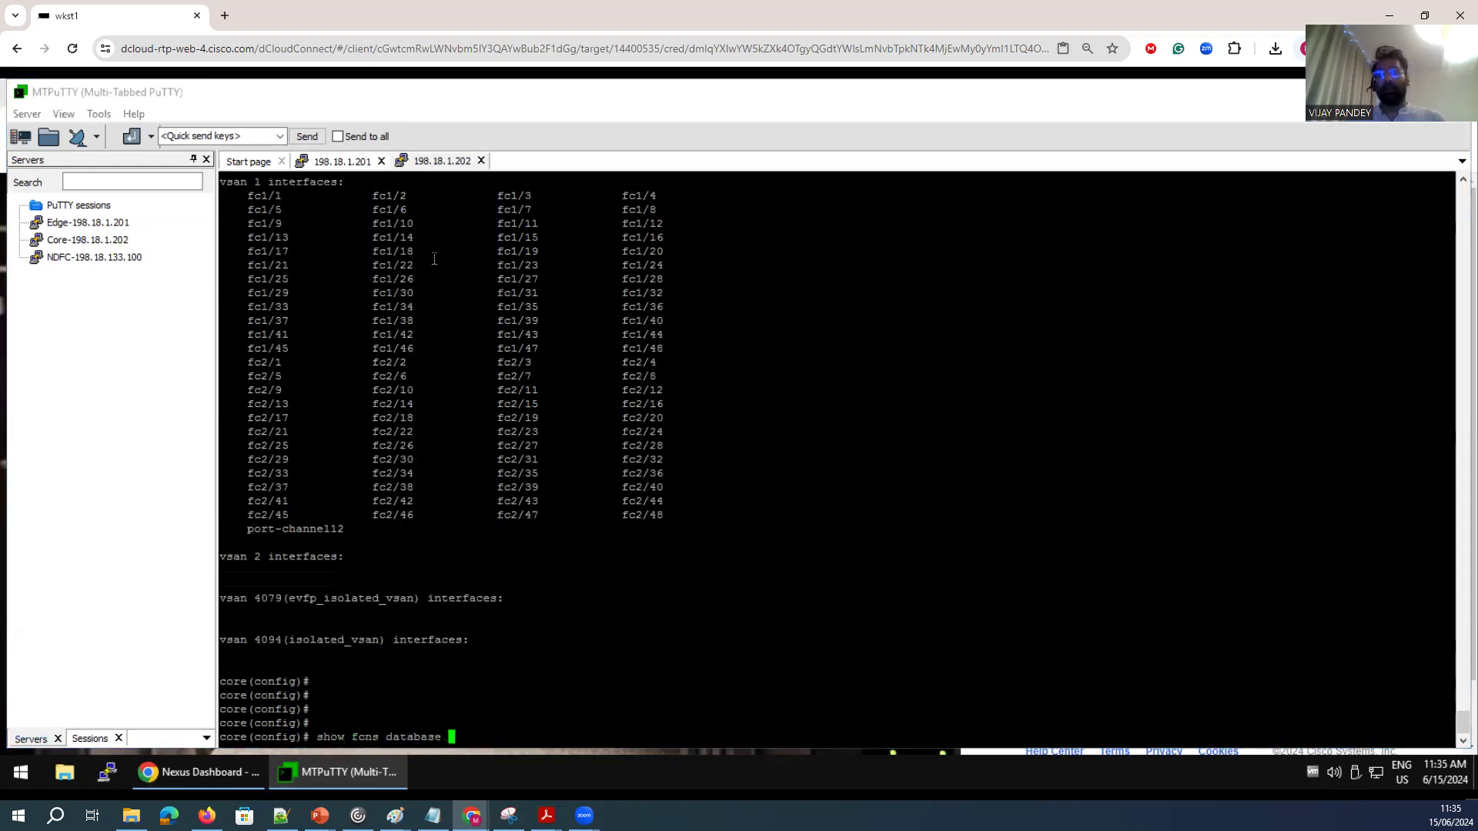
key(Return)
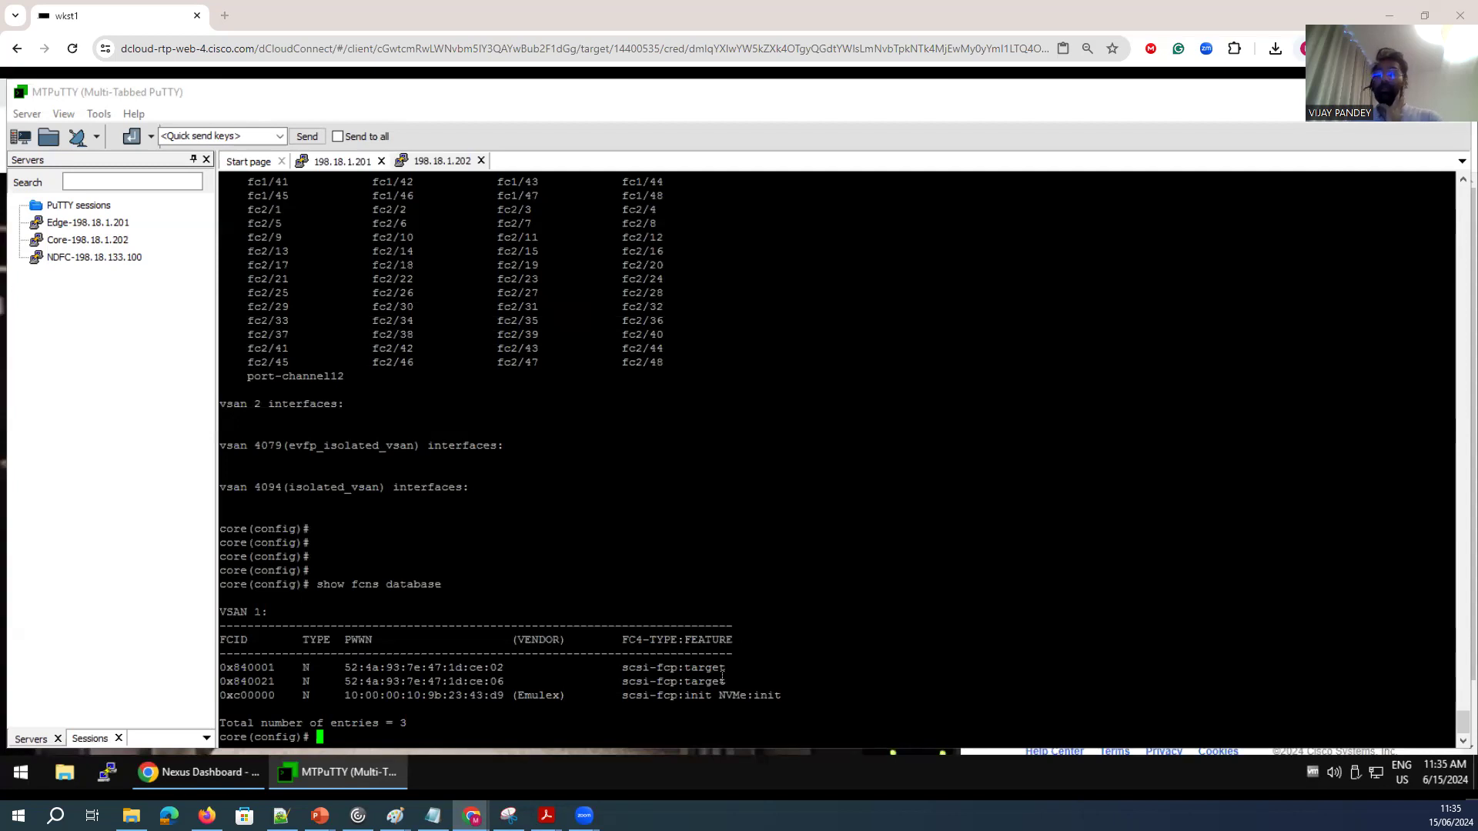
Examine the core switch's FCNS database entries and their FC4 types alongside the topology diagram.
mouse_move(396, 815)
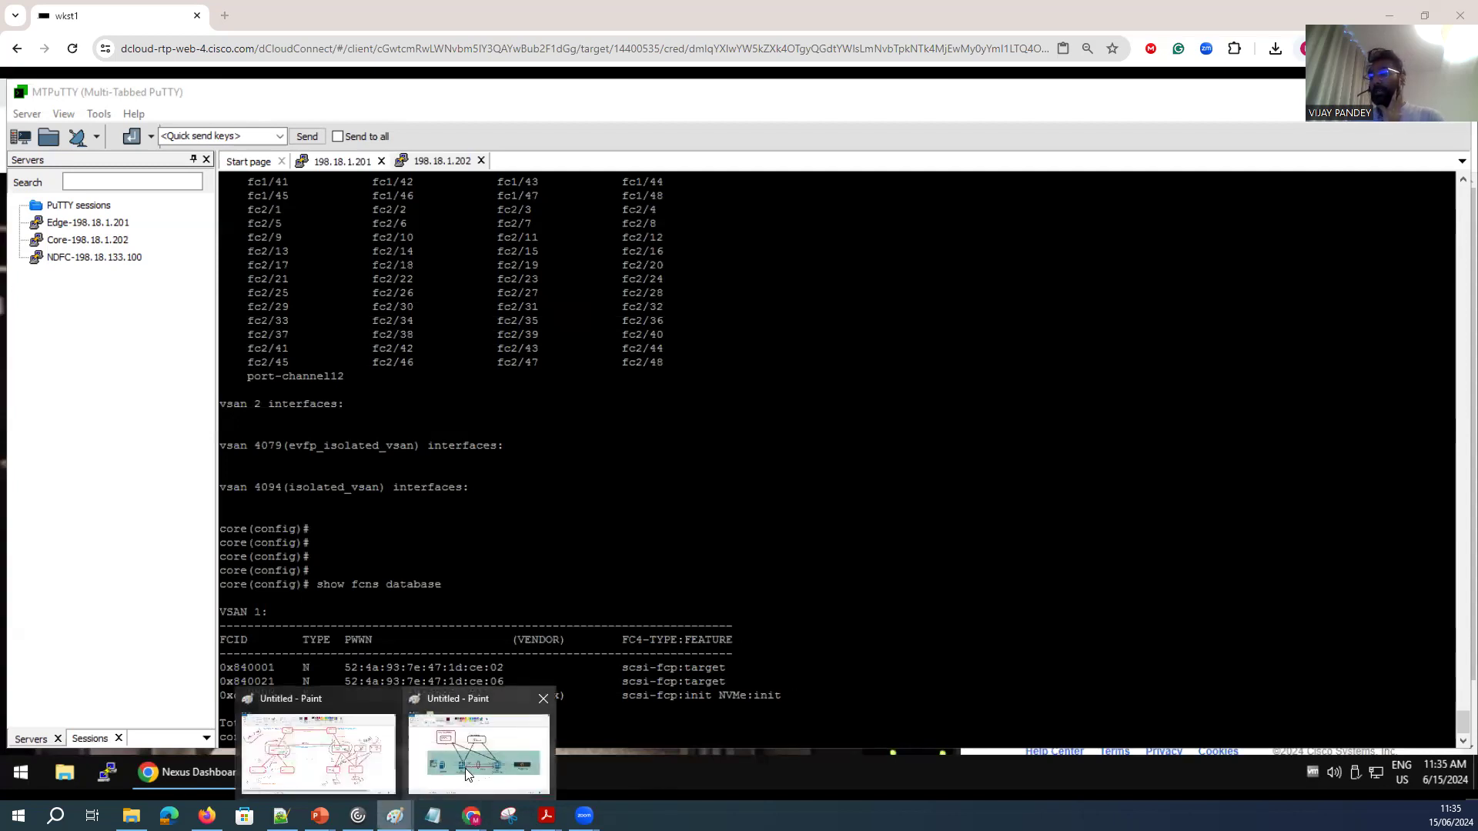
click(464, 768)
drag(967, 388, 1151, 474)
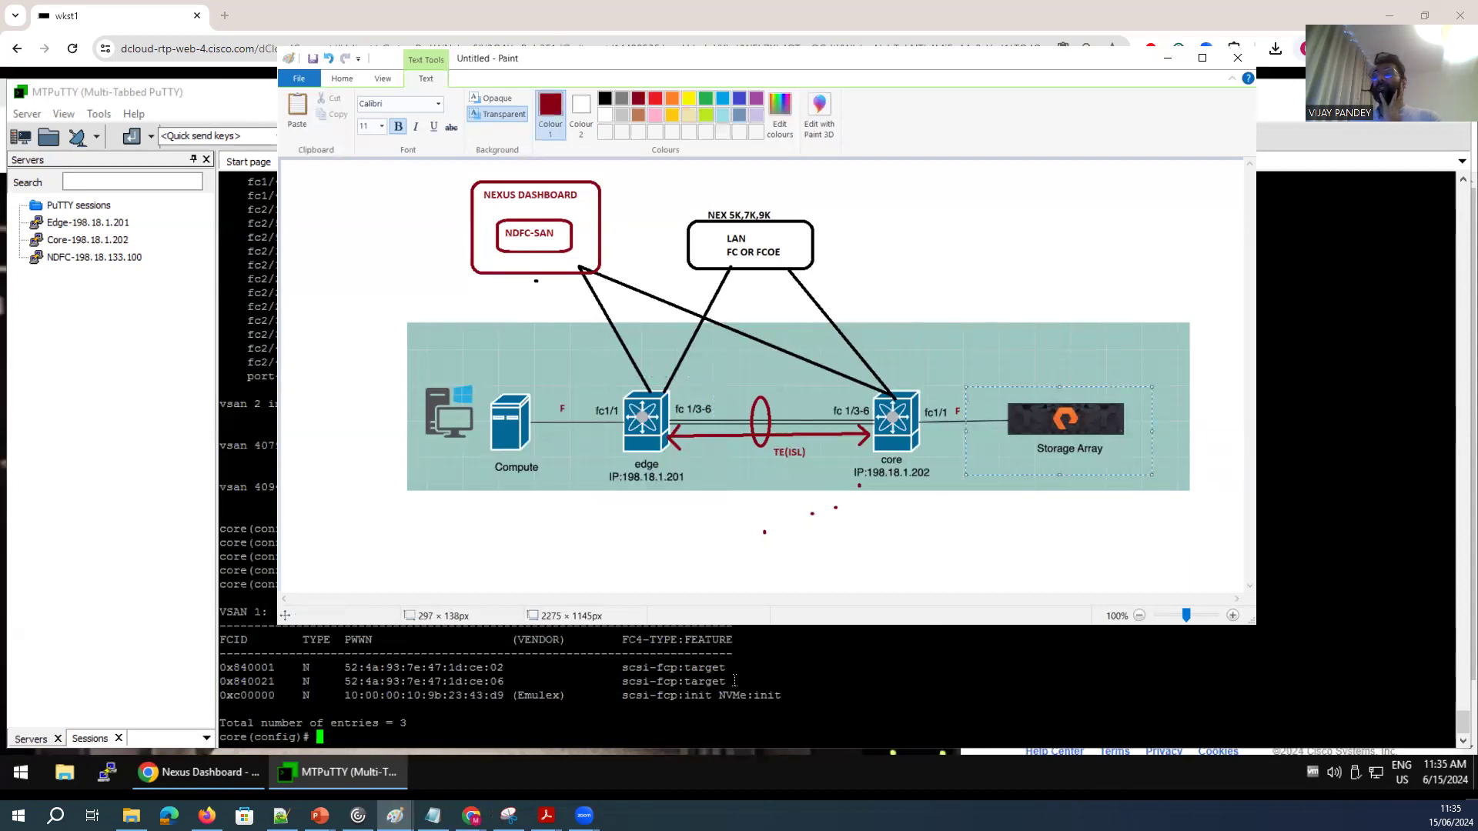
click(697, 682)
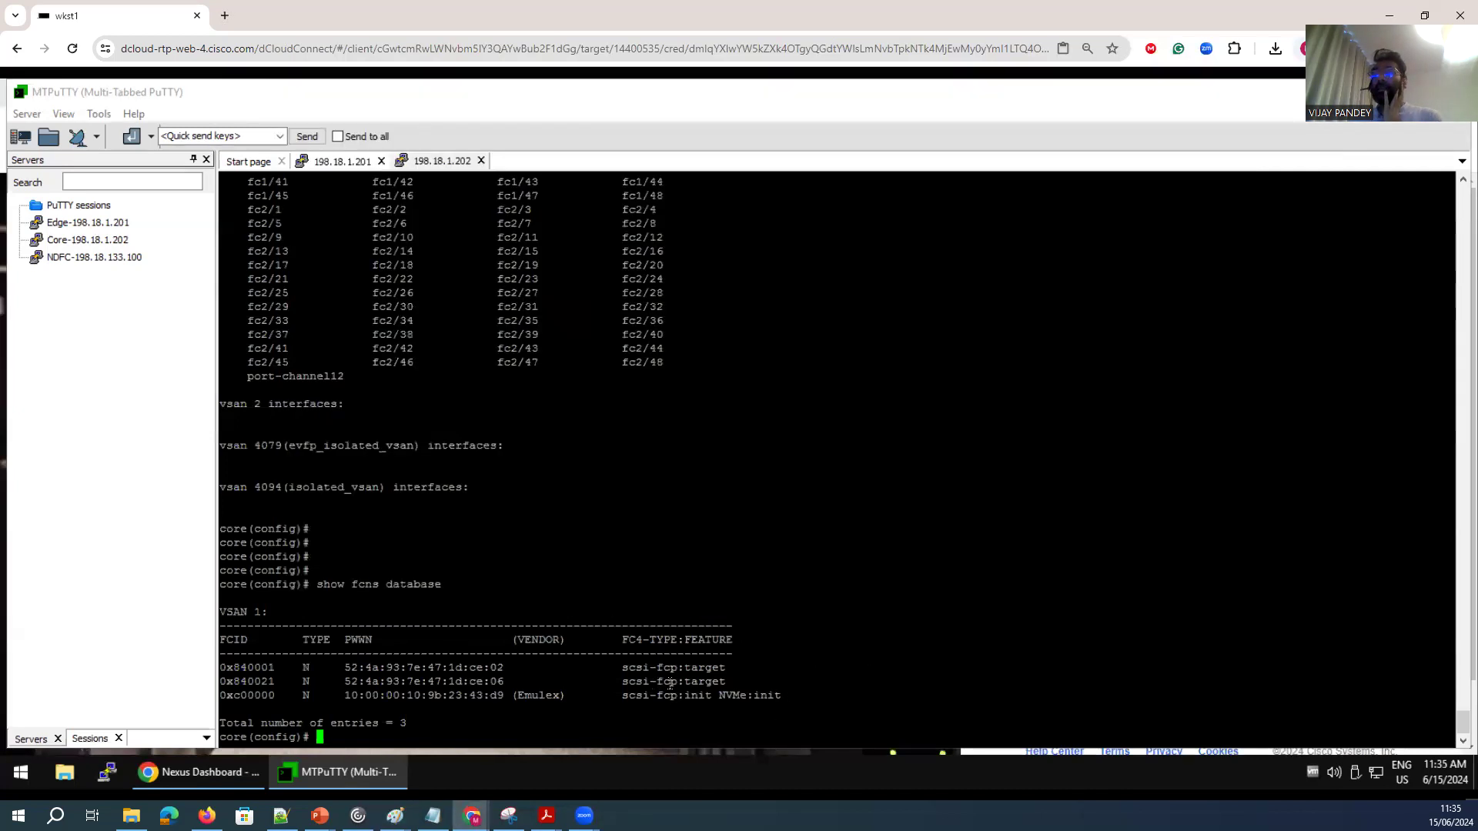
drag(677, 683, 615, 682)
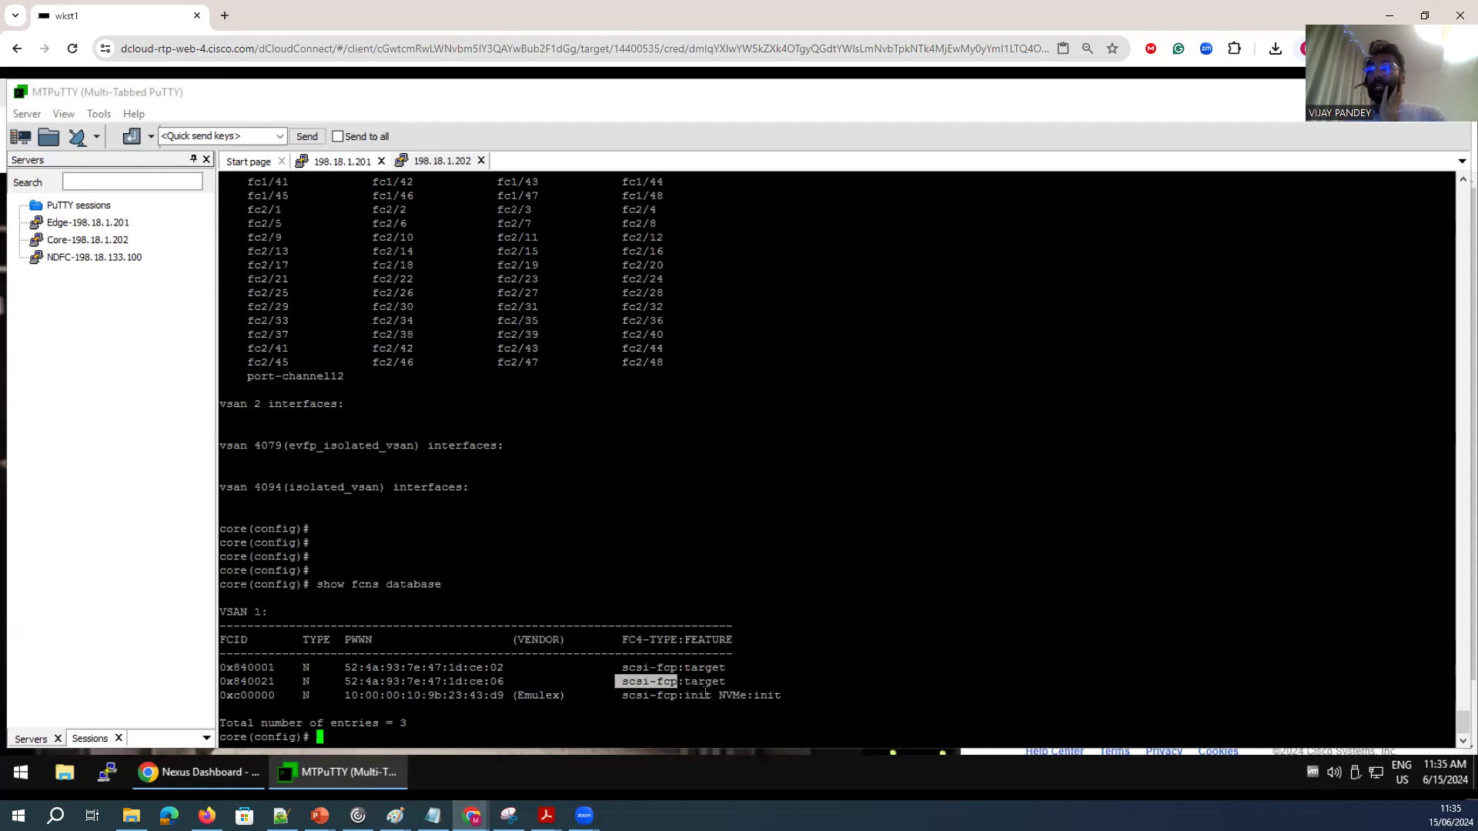
drag(791, 693, 242, 668)
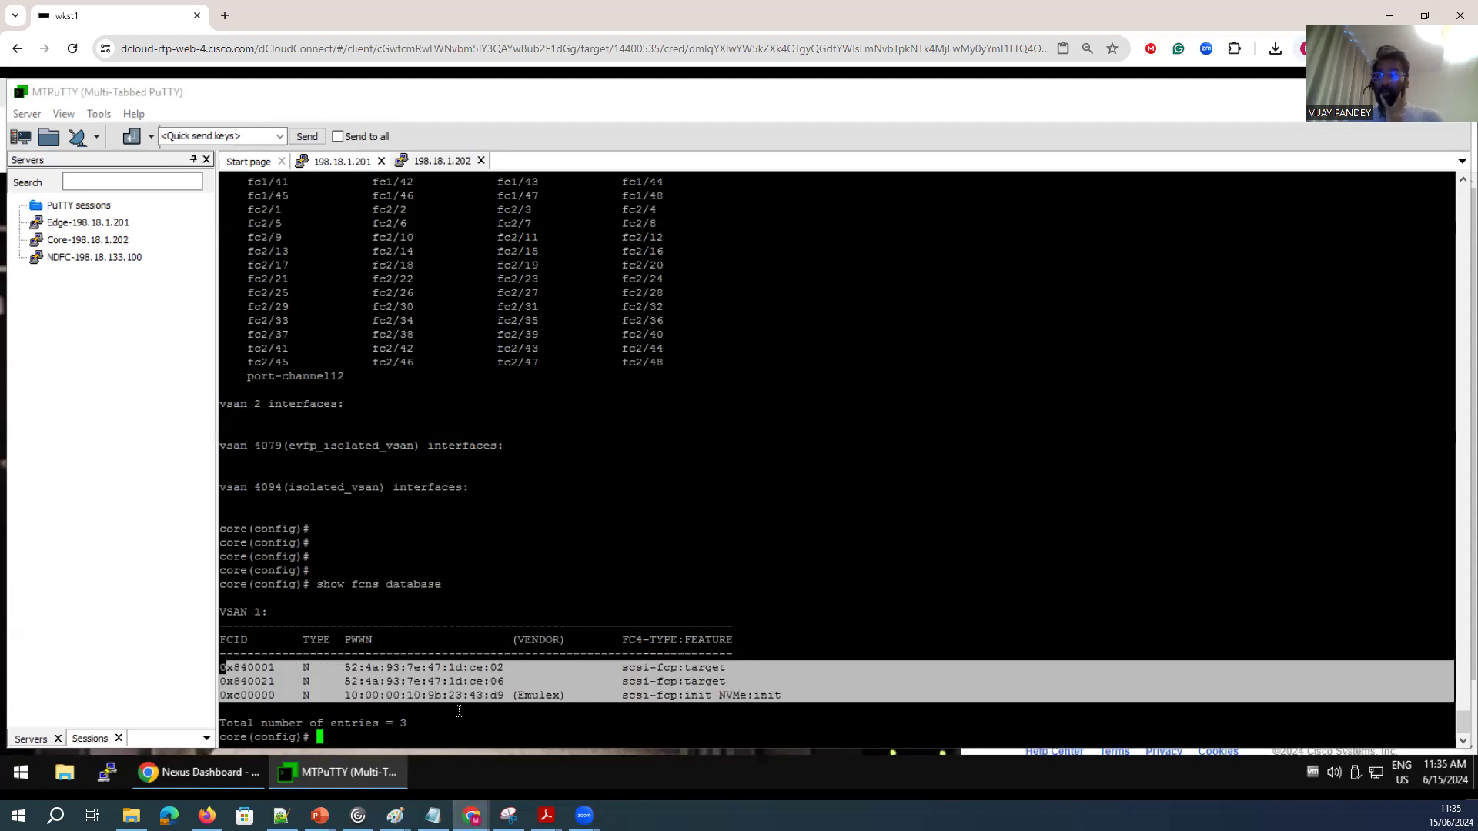
click(534, 703)
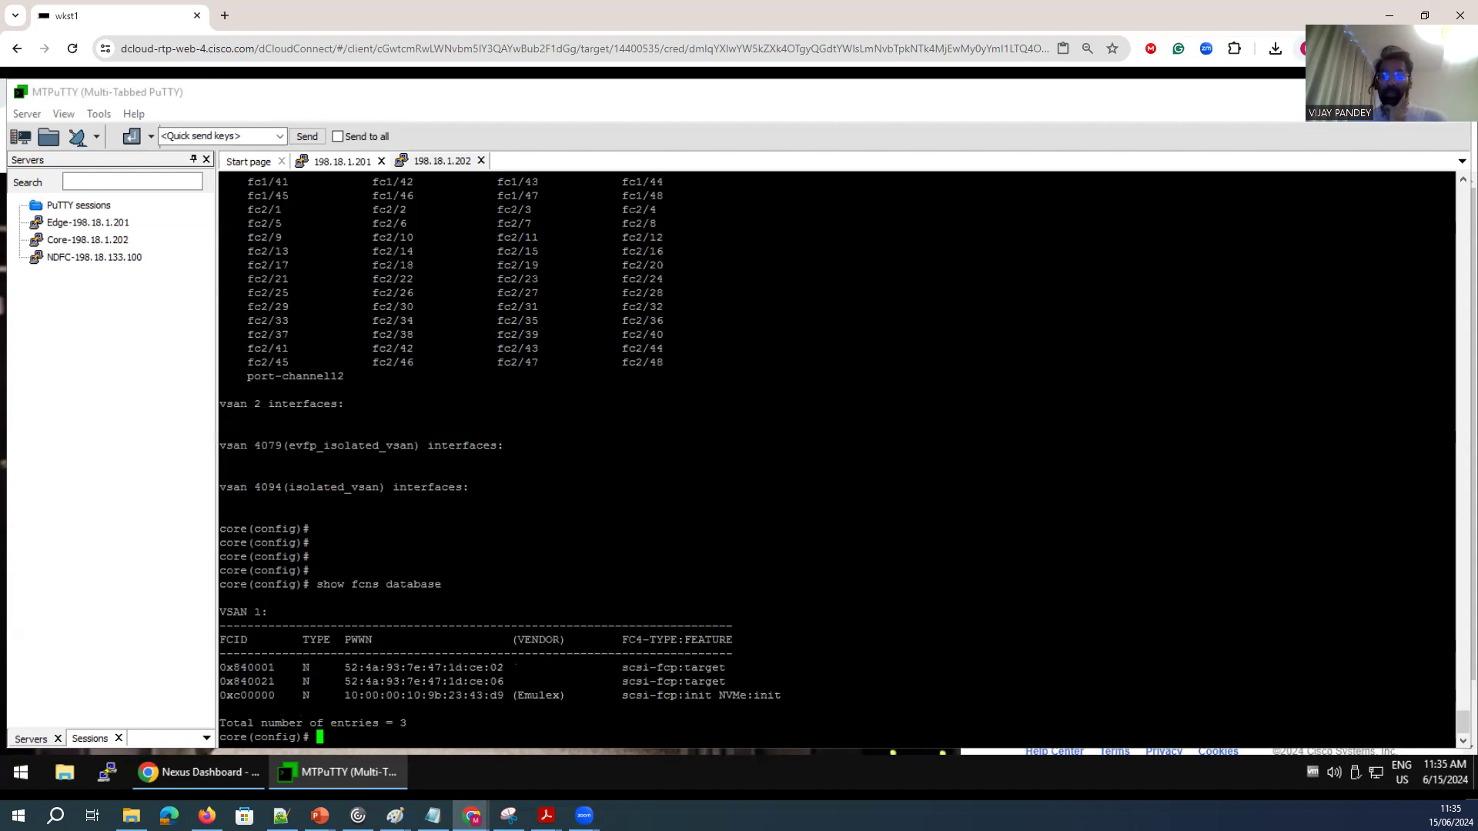
Show the local FCNS database entries on the edge switch.
click(356, 164)
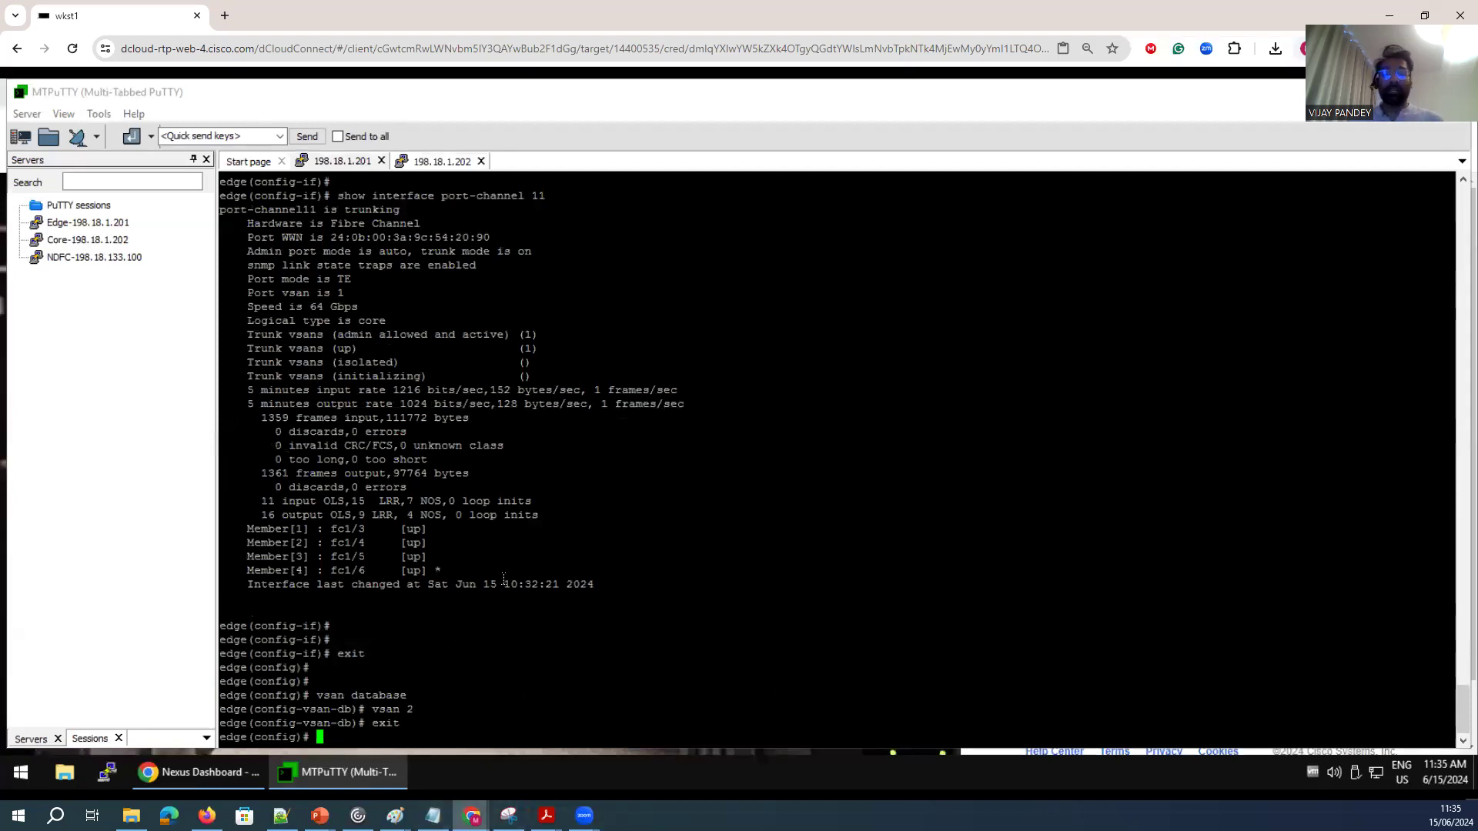
key(Return)
key(Return)
key(Return)
key(Return)
text(show )
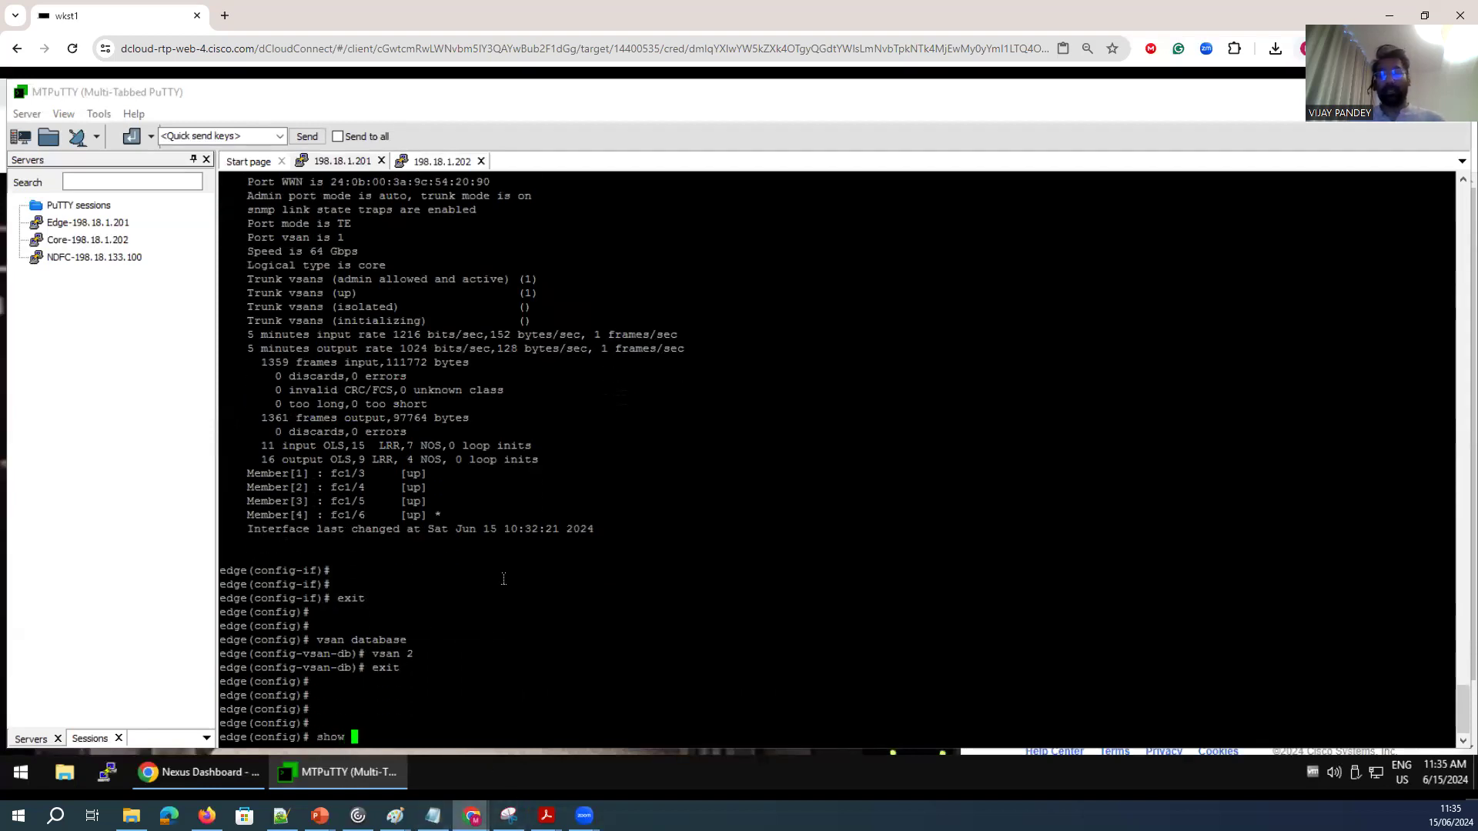
text(fcns d)
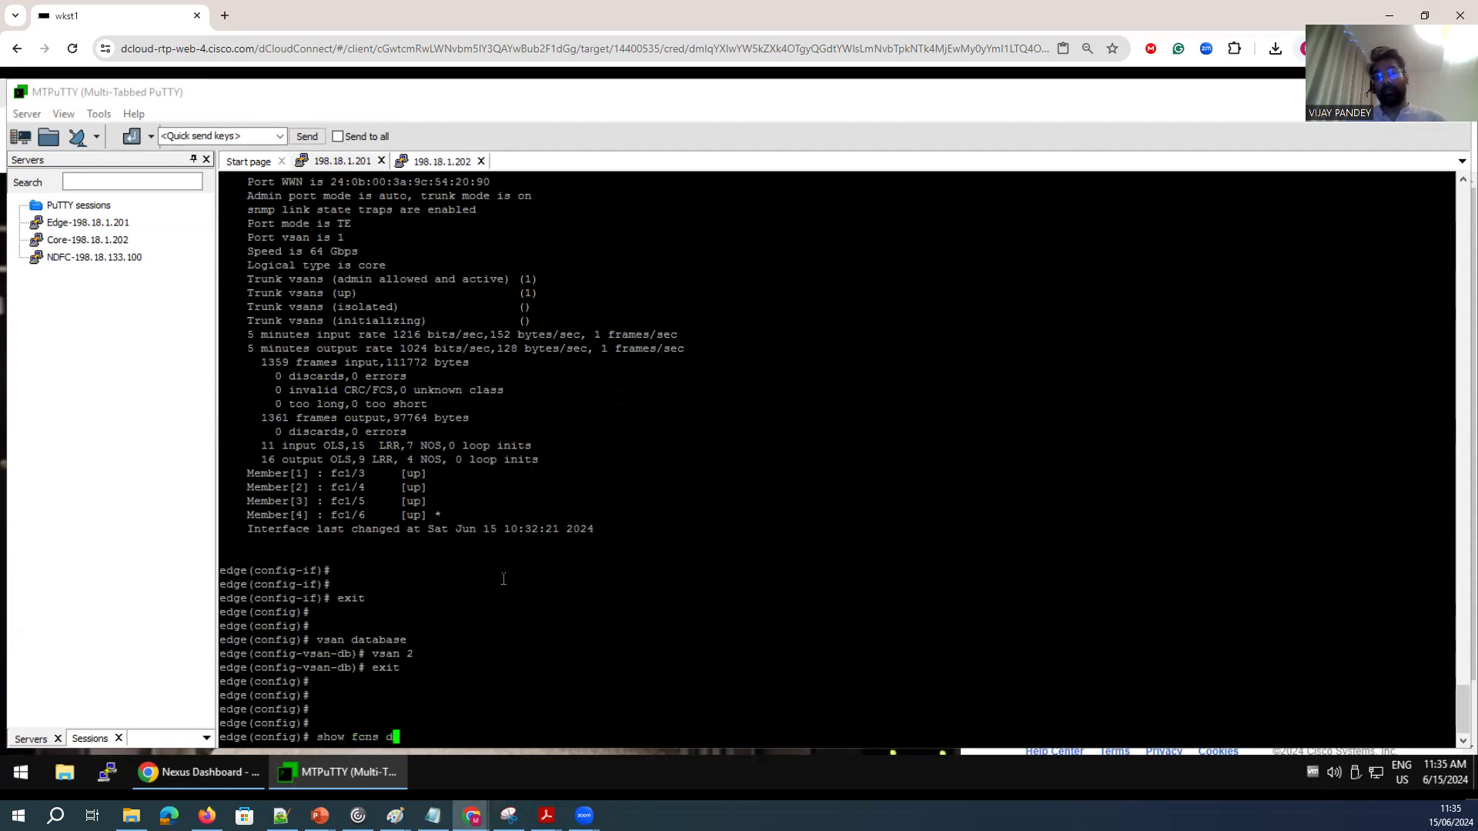
text(atabase  1ocal)
key(Return)
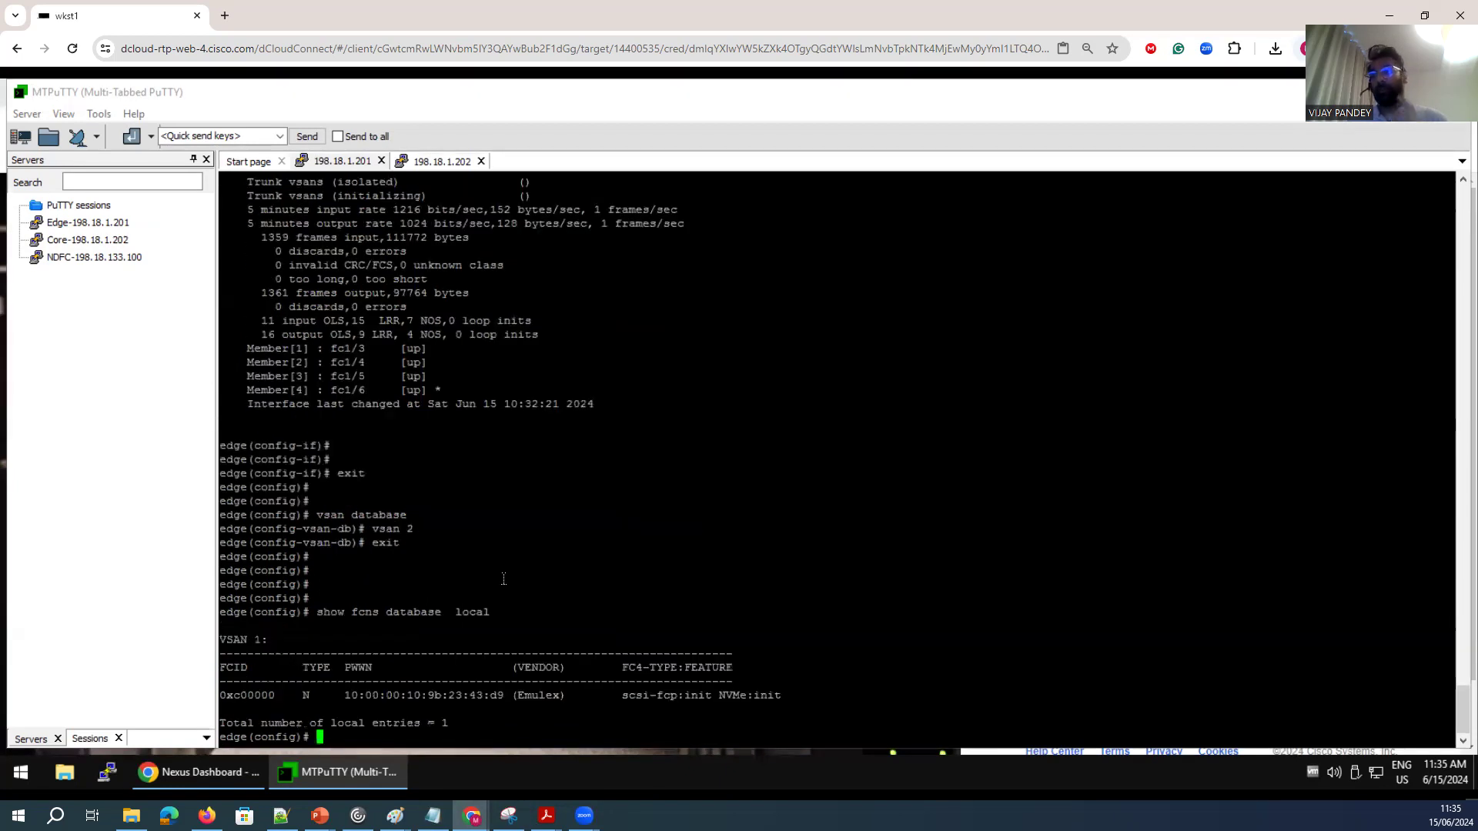
Compare the edge switch's local FCNS entry with the entries in the core switch's FCNS database.
drag(572, 696, 513, 696)
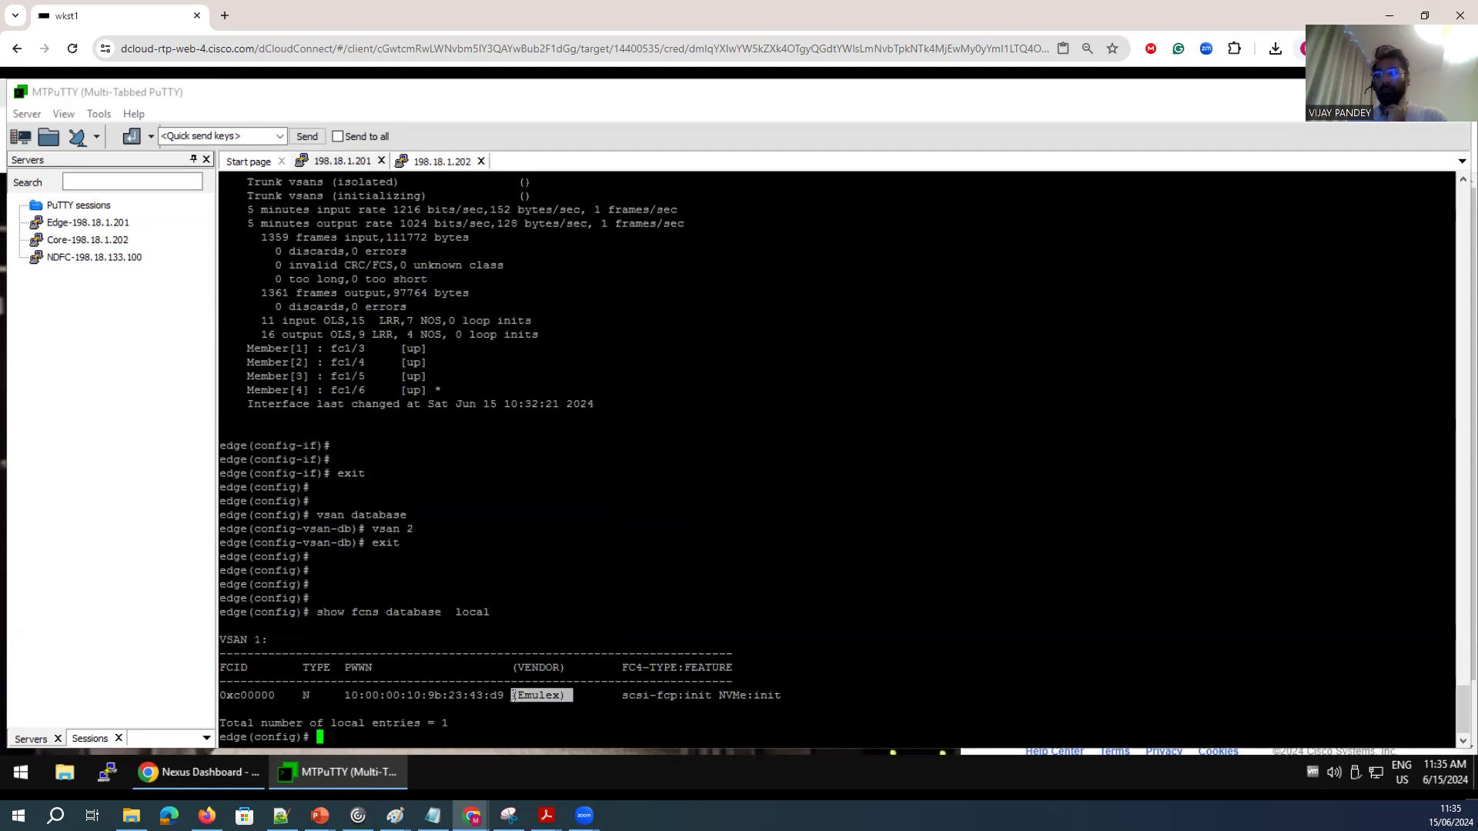
click(437, 161)
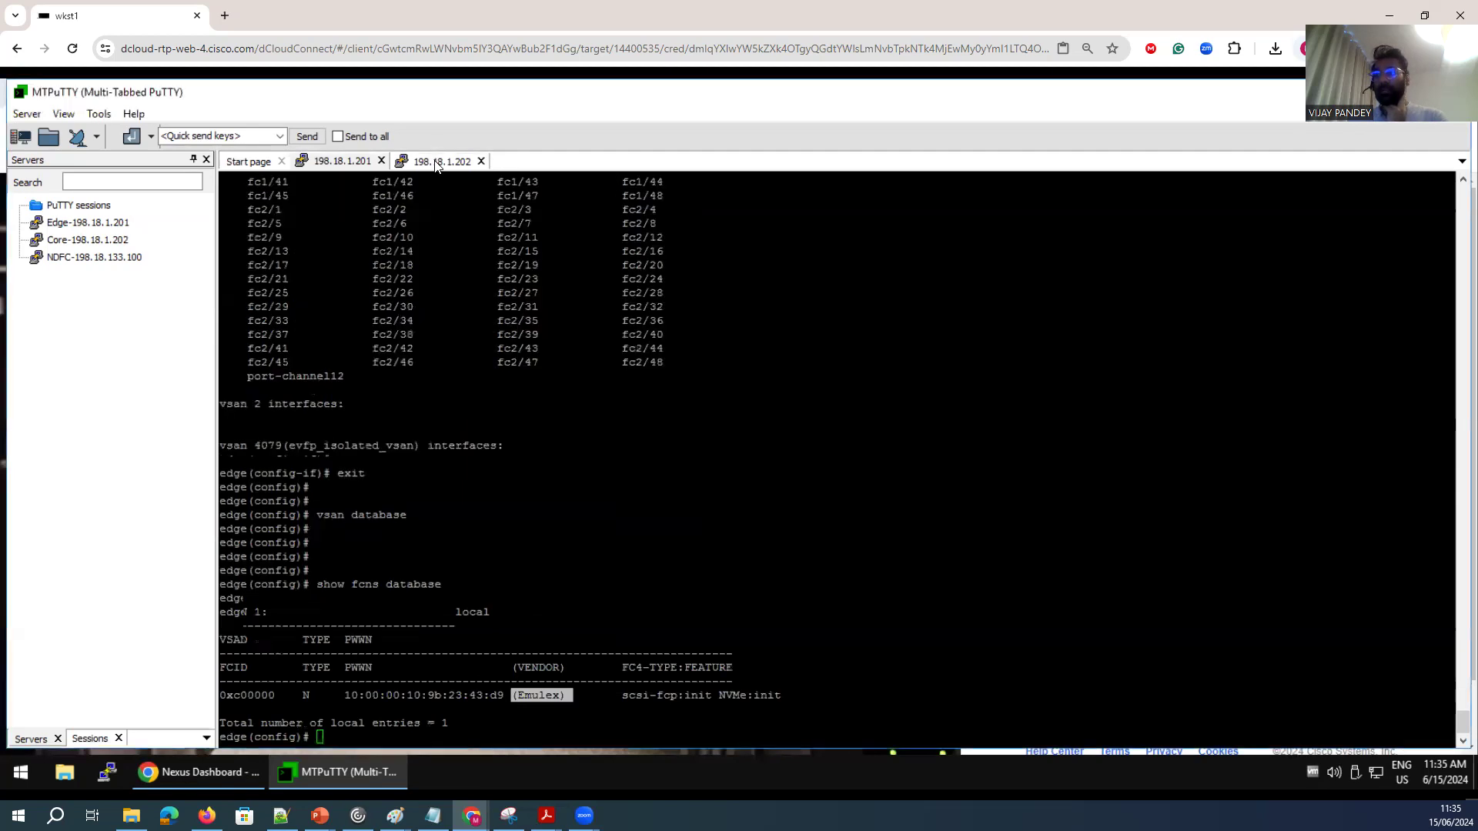
drag(500, 696, 357, 593)
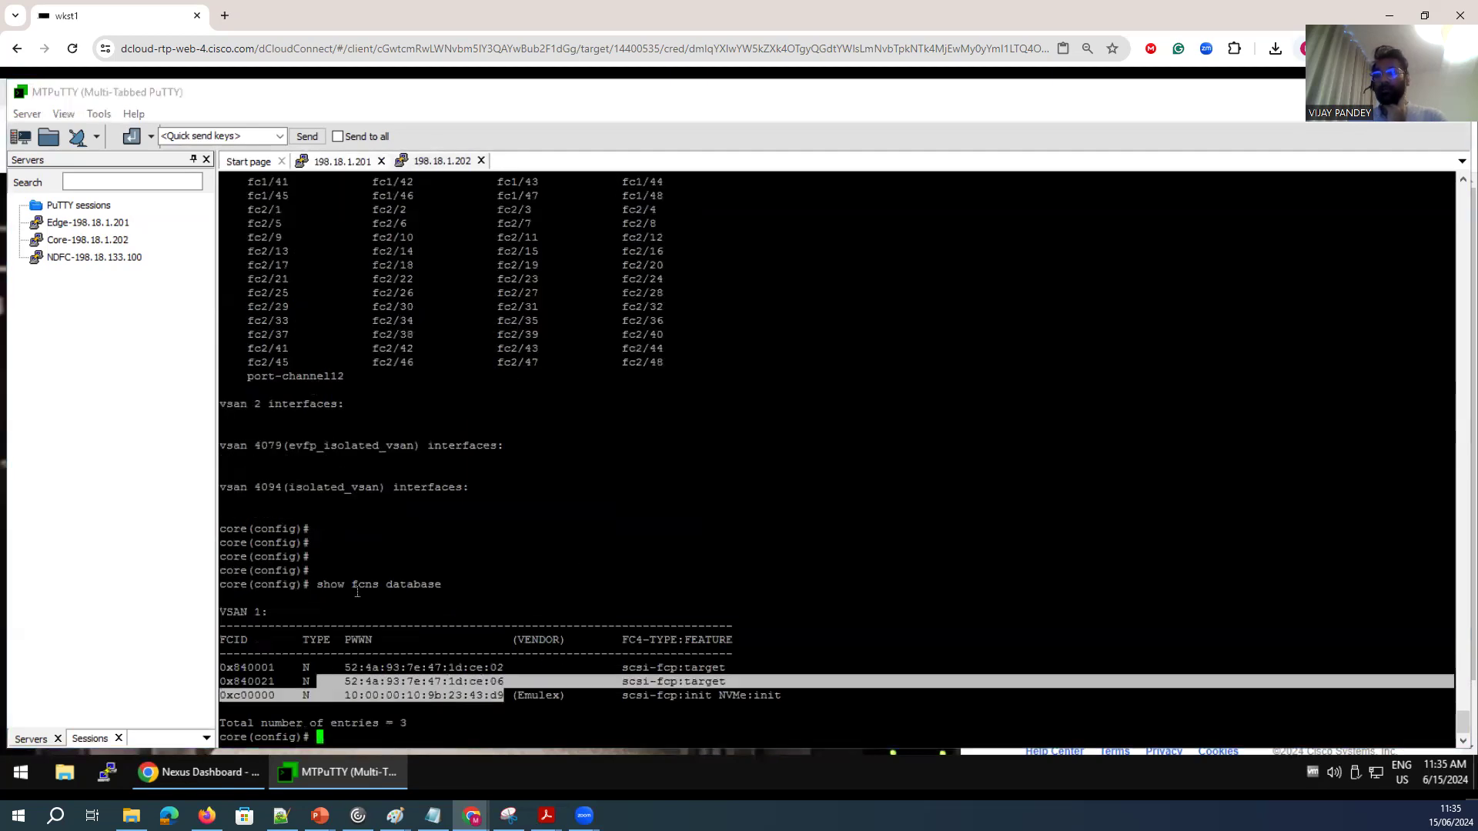
click(366, 163)
drag(506, 695, 345, 696)
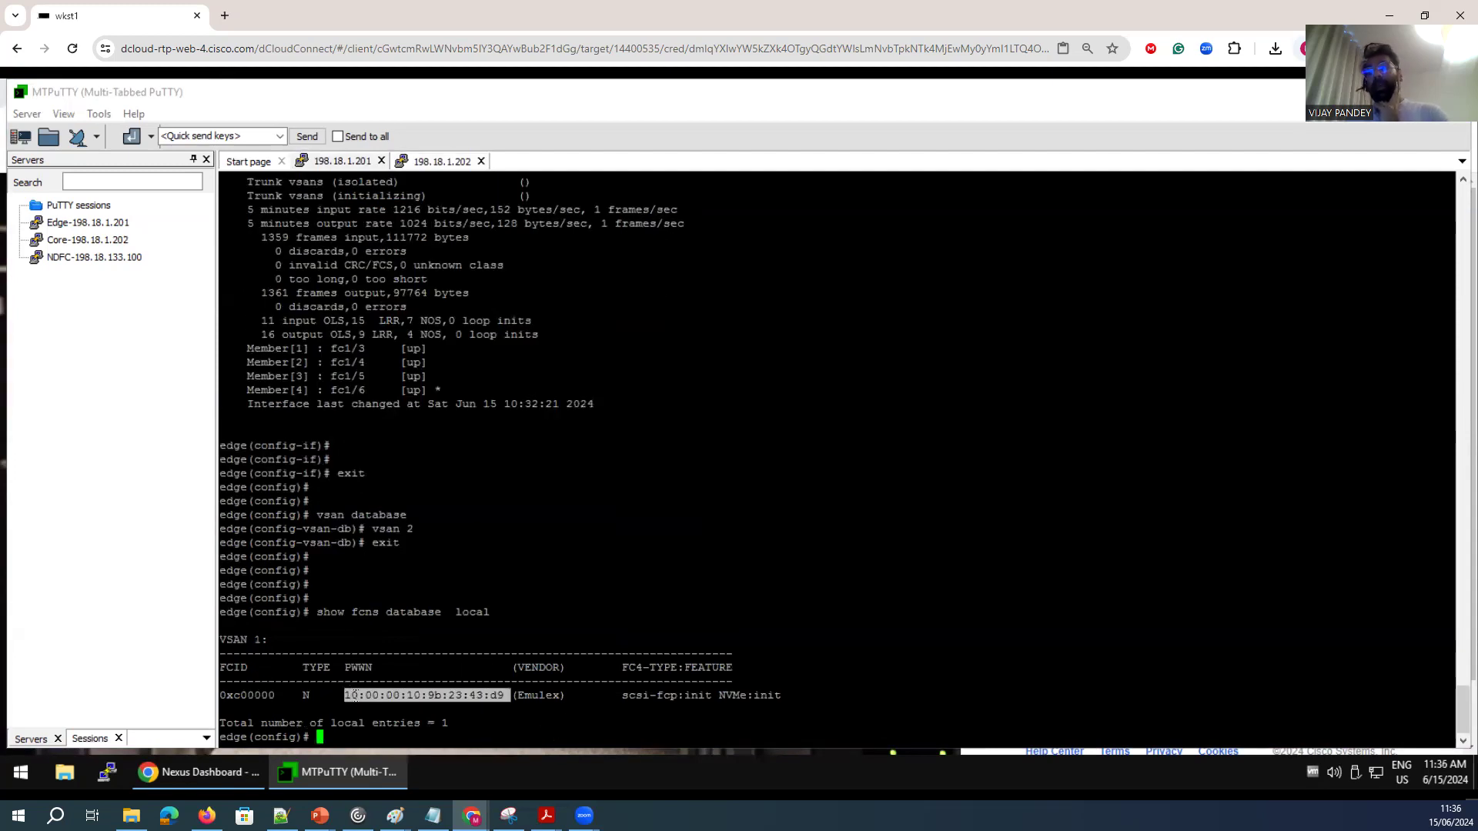
Annotate the topology diagram with a freehand curve running from the compute host to the core switch.
mouse_move(394, 815)
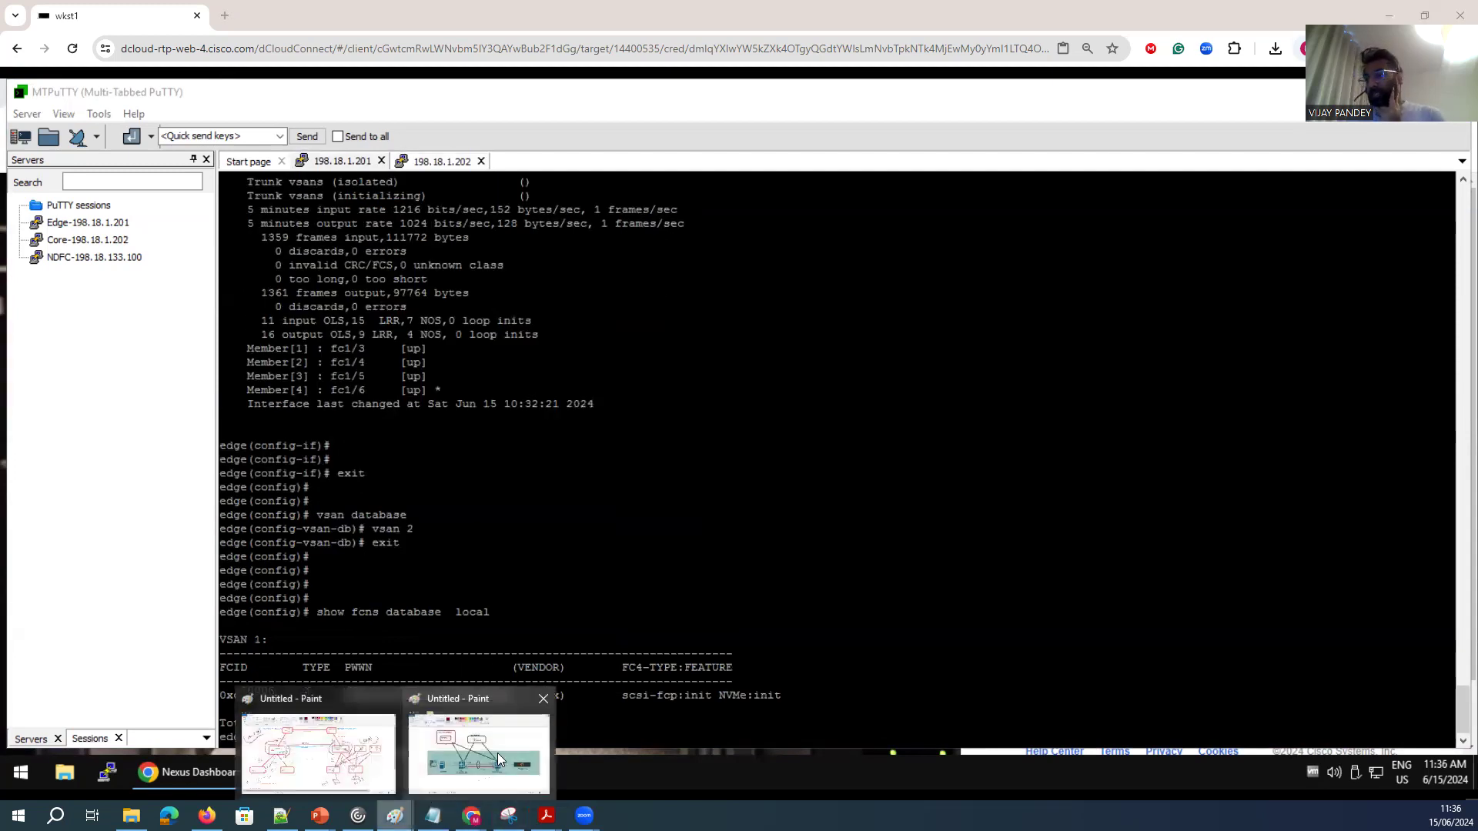
click(498, 753)
click(455, 104)
drag(538, 453, 563, 463)
mouse_move(546, 495)
mouse_down()
mouse_move(562, 494)
mouse_move(516, 485)
mouse_move(712, 531)
mouse_move(858, 496)
mouse_move(885, 453)
mouse_up()
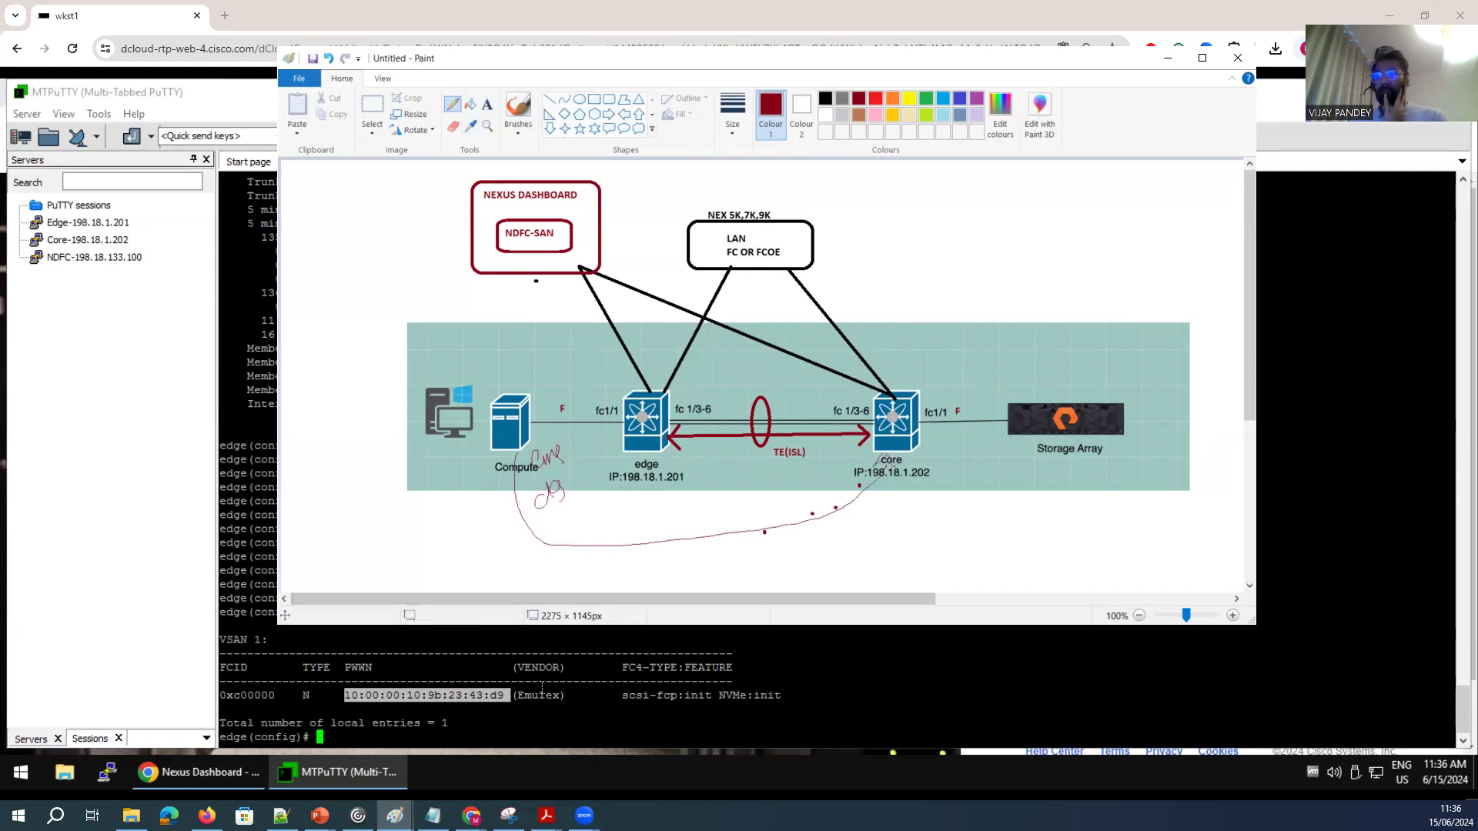
Show the full FCNS database on the edge switch by dropping 'local' from the previous command.
click(542, 688)
key(Up)
key(BackSpace)
key(BackSpace)
key(BackSpace)
key(BackSpace)
key(BackSpace)
key(Return)
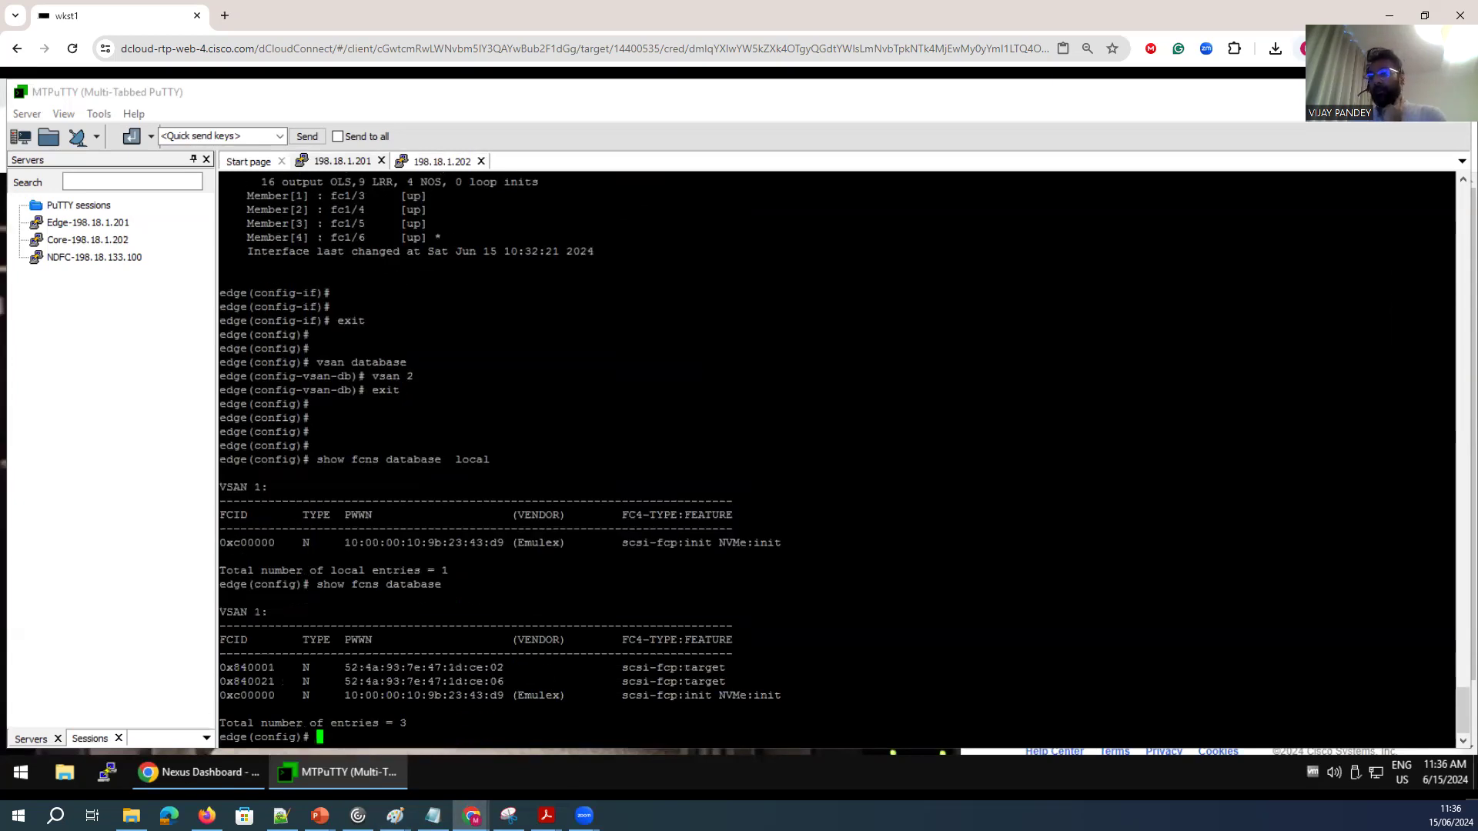
Draw freehand curves on the diagram from the storage array back across the ISL to the edge switch.
click(508, 815)
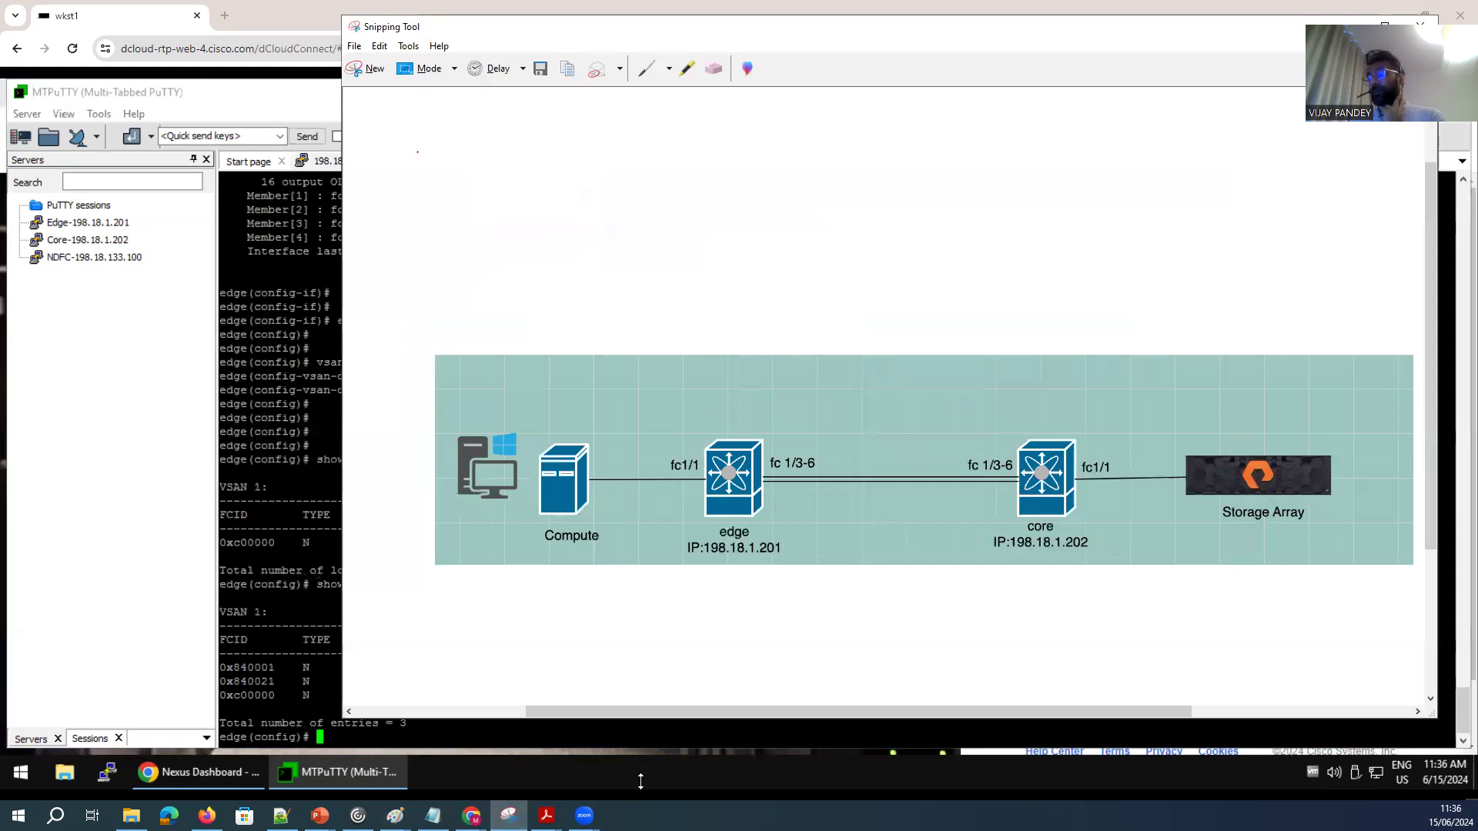
click(508, 815)
mouse_move(395, 815)
click(482, 766)
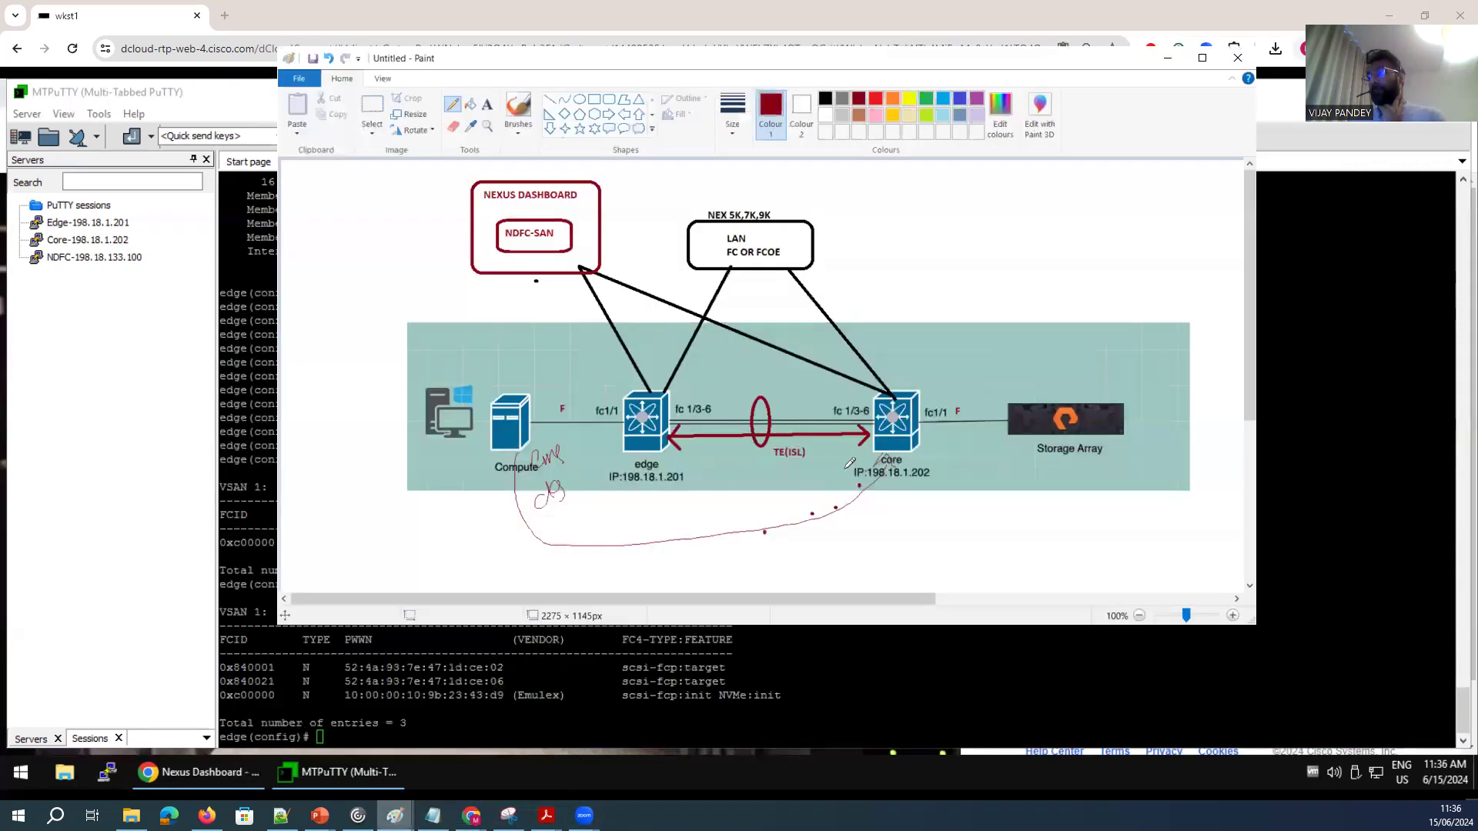
mouse_move(1008, 435)
mouse_down()
mouse_move(901, 522)
mouse_move(837, 534)
mouse_up()
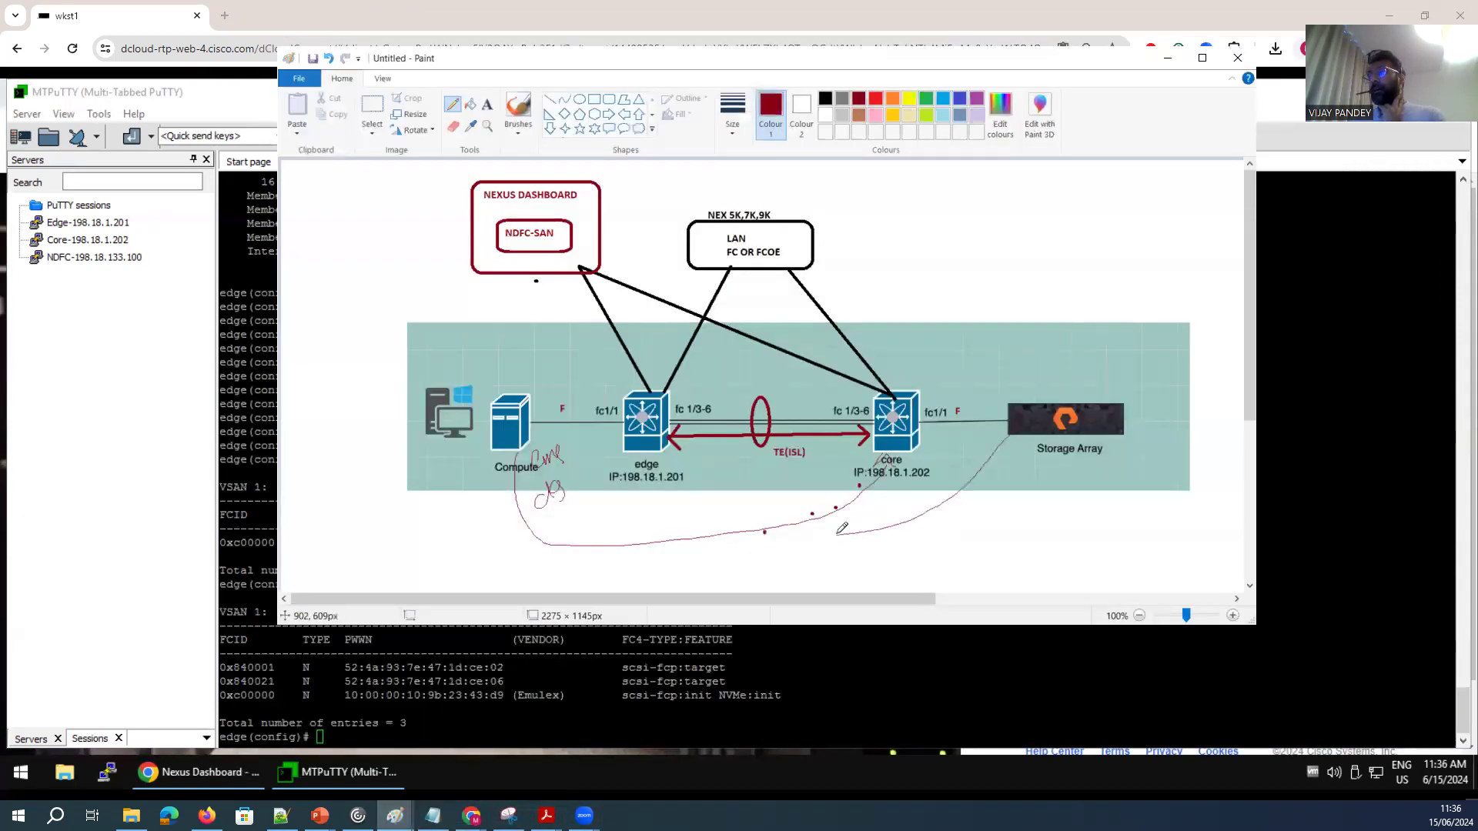
mouse_move(877, 472)
mouse_down()
mouse_move(691, 507)
mouse_move(582, 438)
mouse_up()
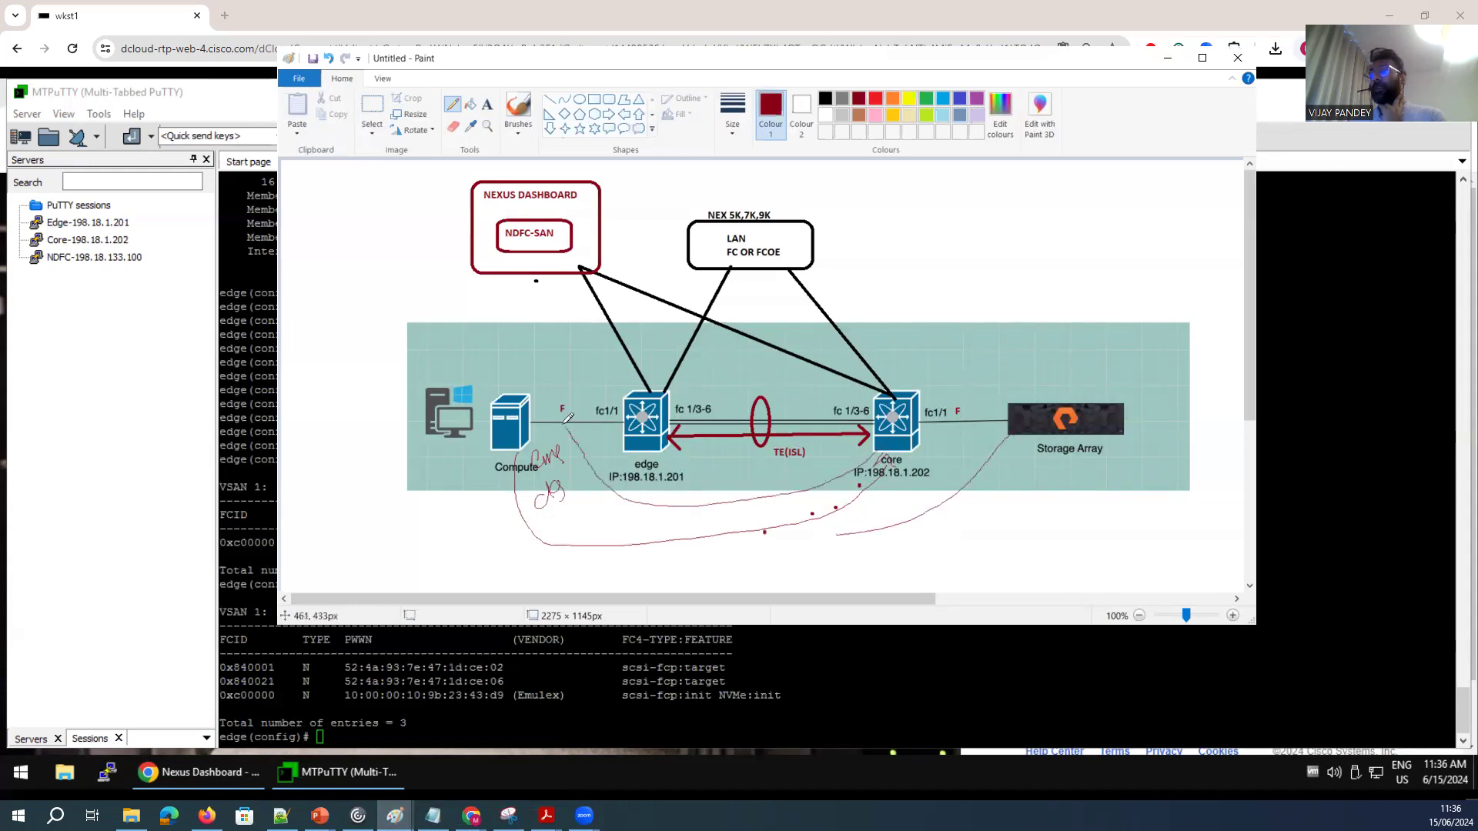
key(ctrl+z)
mouse_move(1007, 436)
mouse_down()
mouse_move(808, 468)
mouse_move(685, 456)
mouse_up()
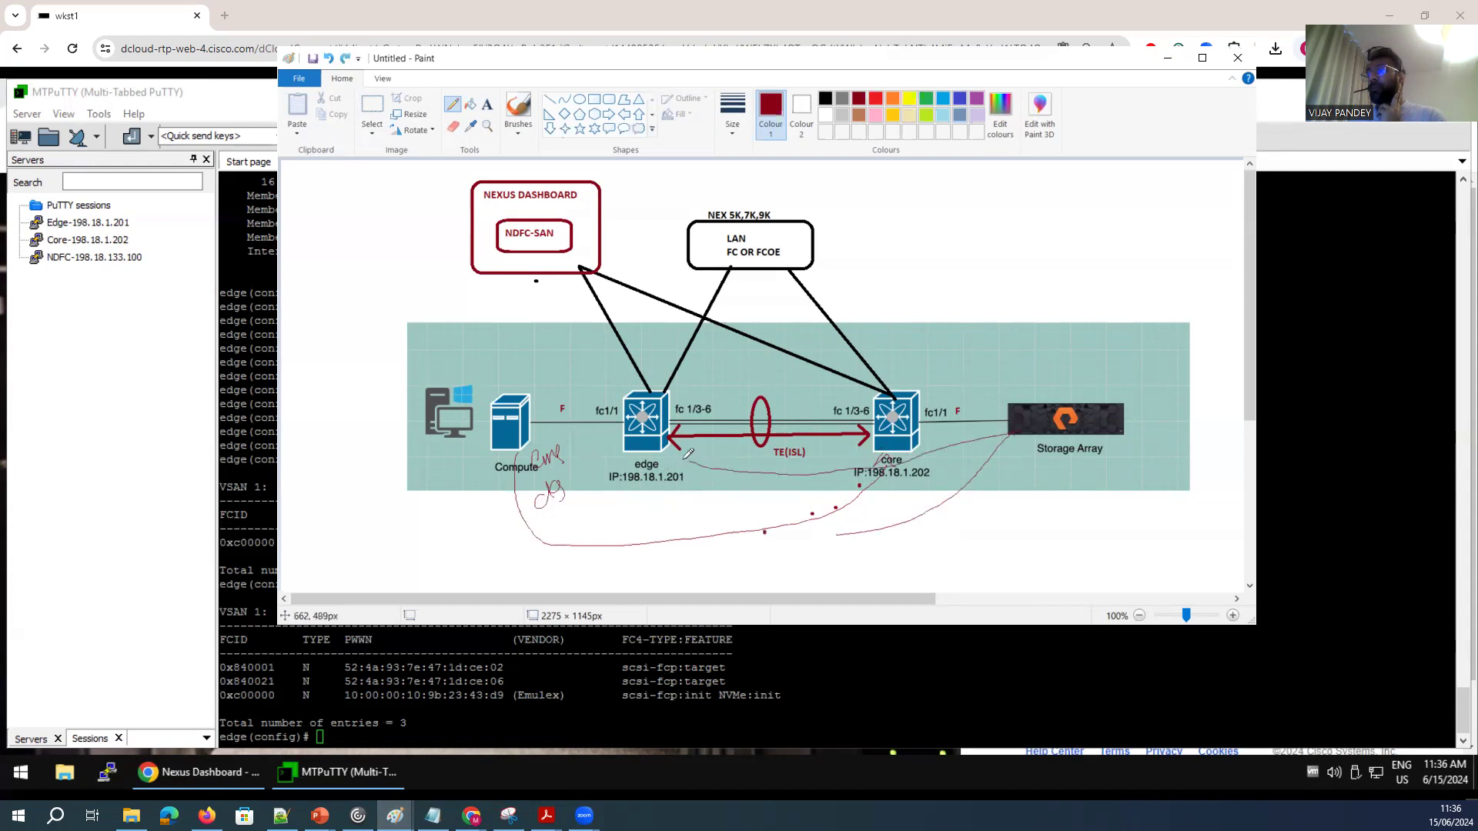
mouse_move(702, 404)
mouse_down()
mouse_move(838, 412)
mouse_move(854, 399)
mouse_move(685, 392)
mouse_up()
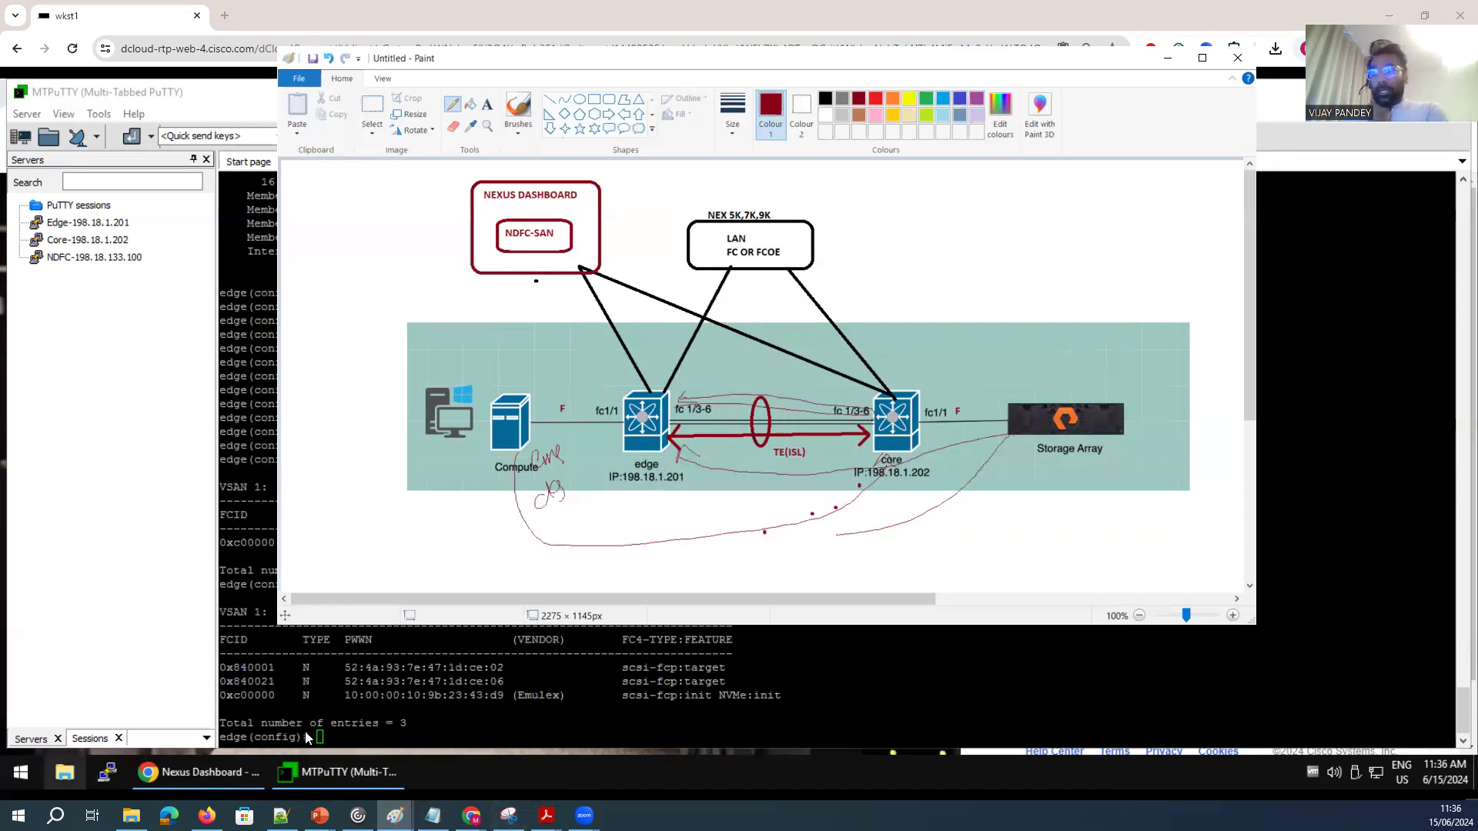
Examine the TYPE column of the edge switch's FCNS database entries.
click(327, 640)
drag(312, 640, 297, 641)
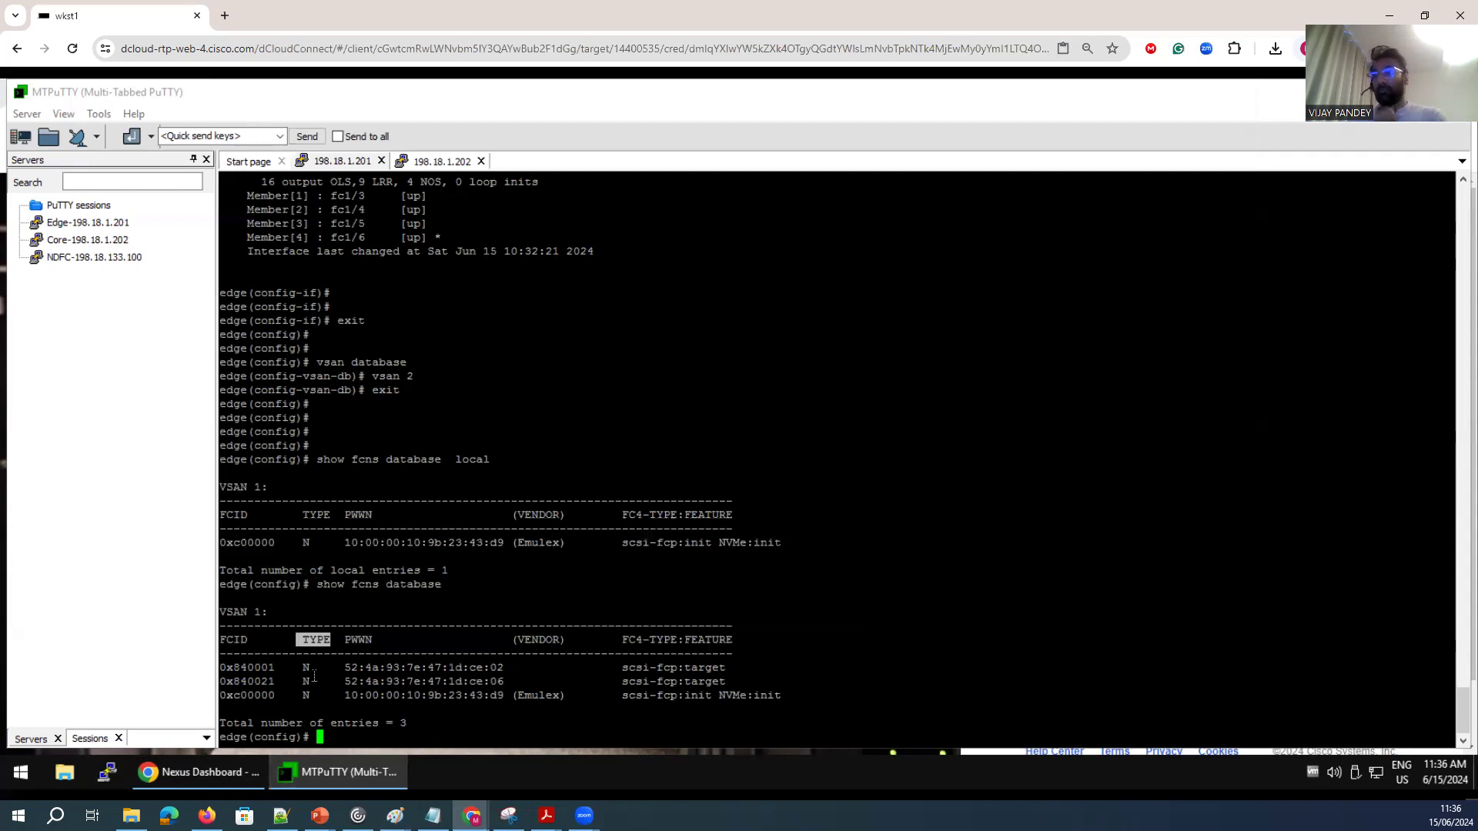
drag(315, 668, 304, 668)
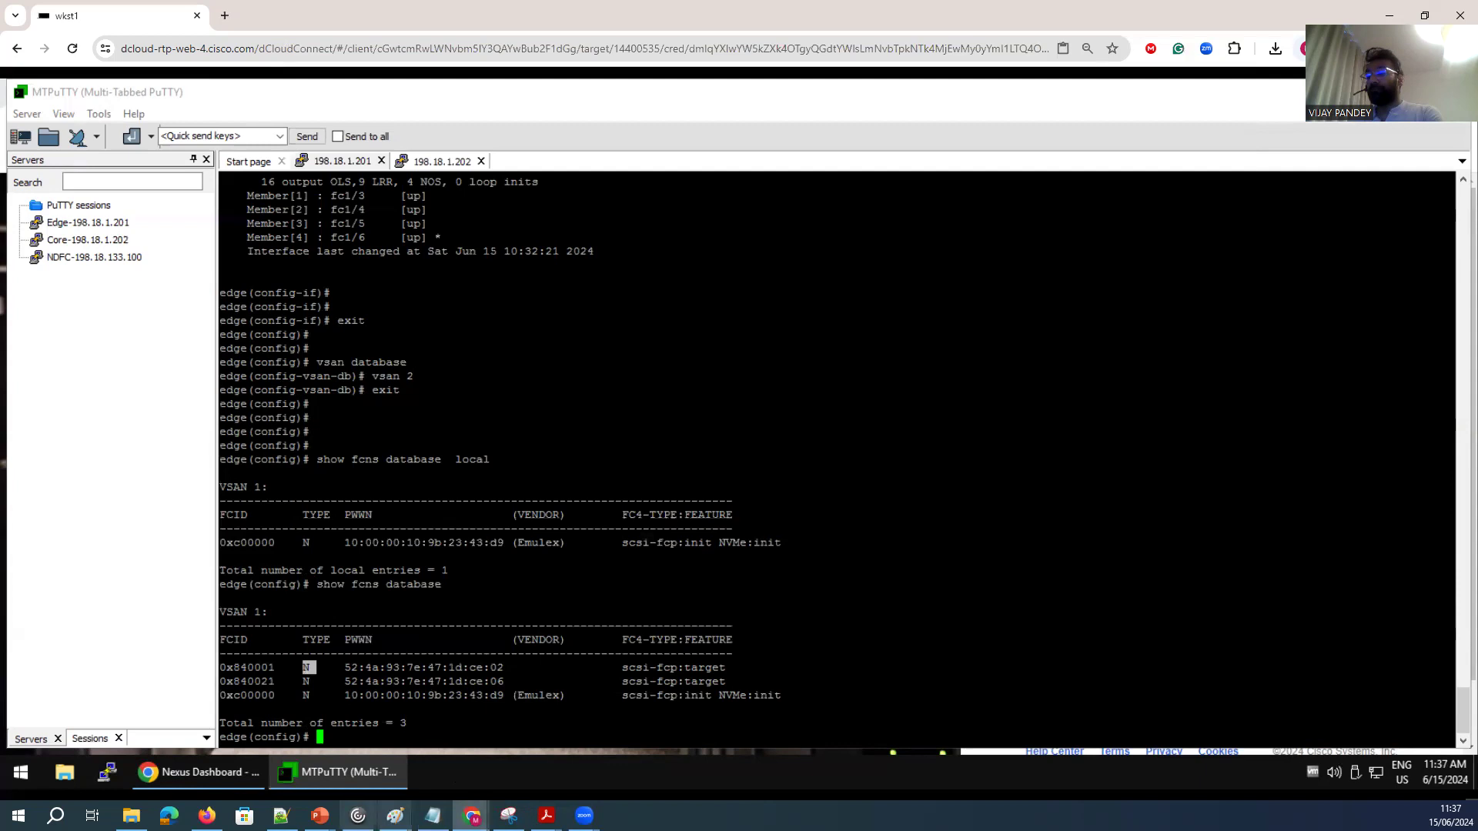
Switch back to the topology diagram in Paint.
mouse_move(395, 815)
click(485, 774)
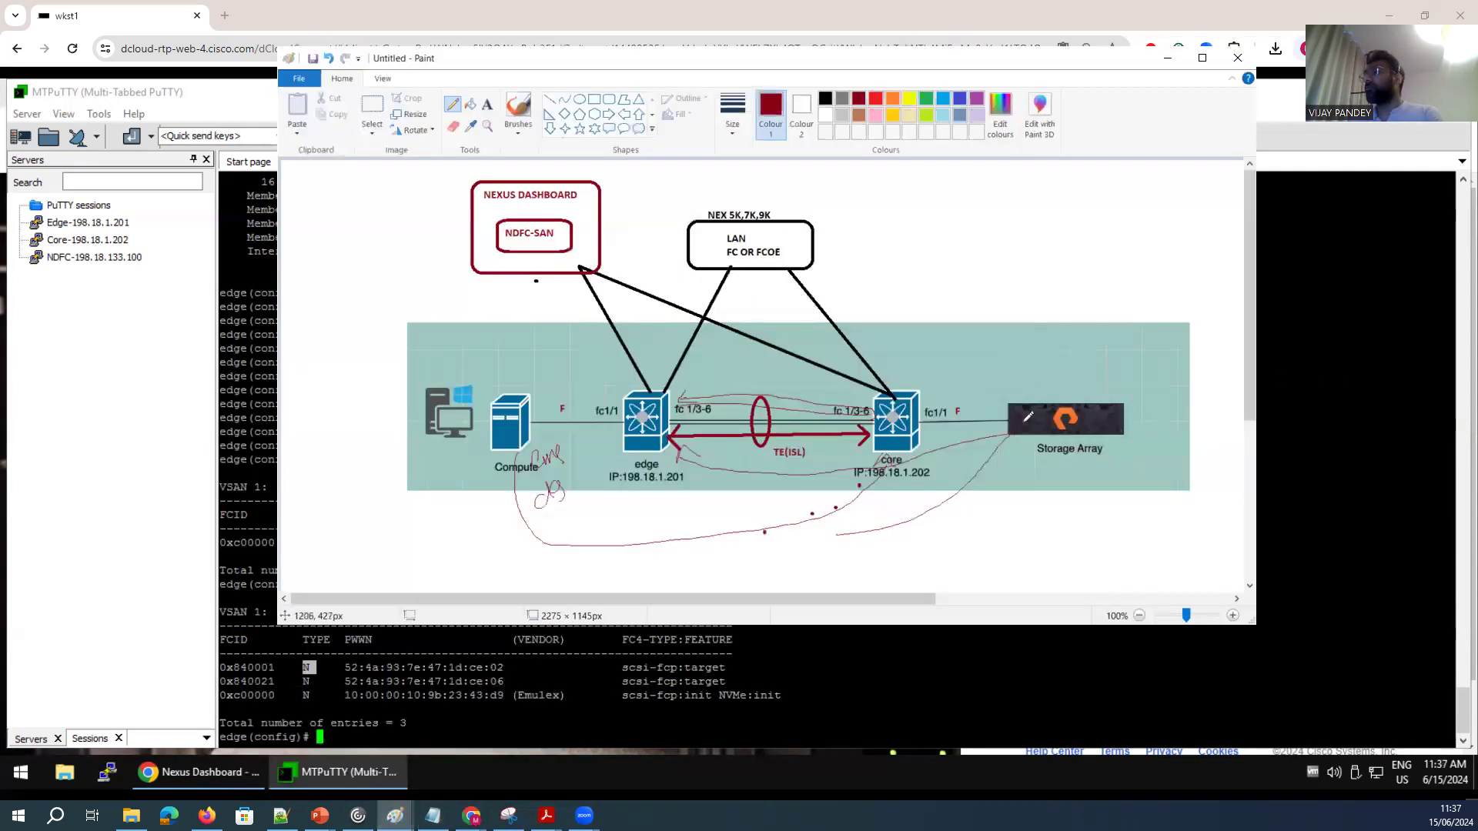
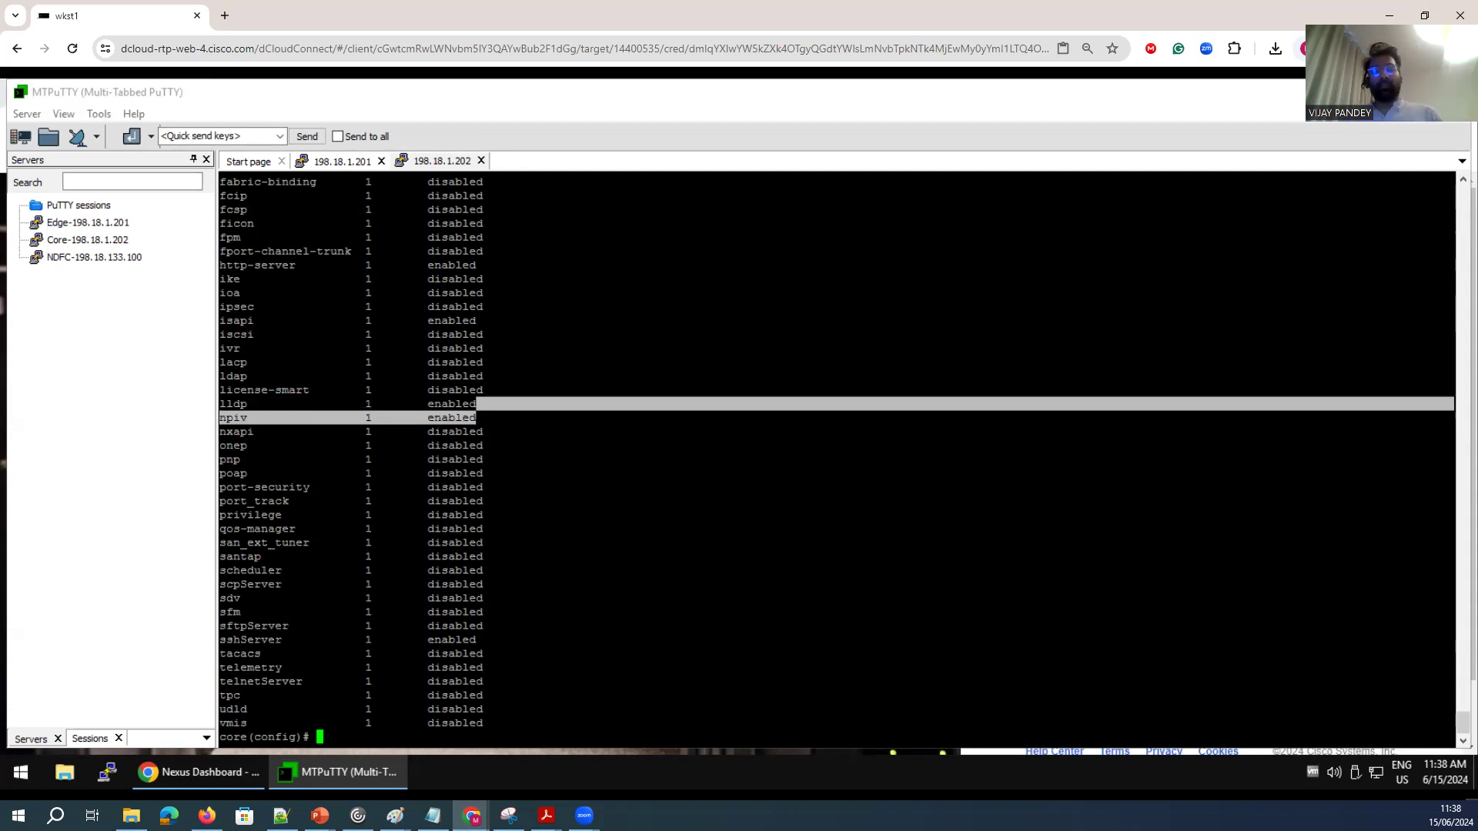
Display the core switch's hardware inventory with the show inventory command.
click(585, 642)
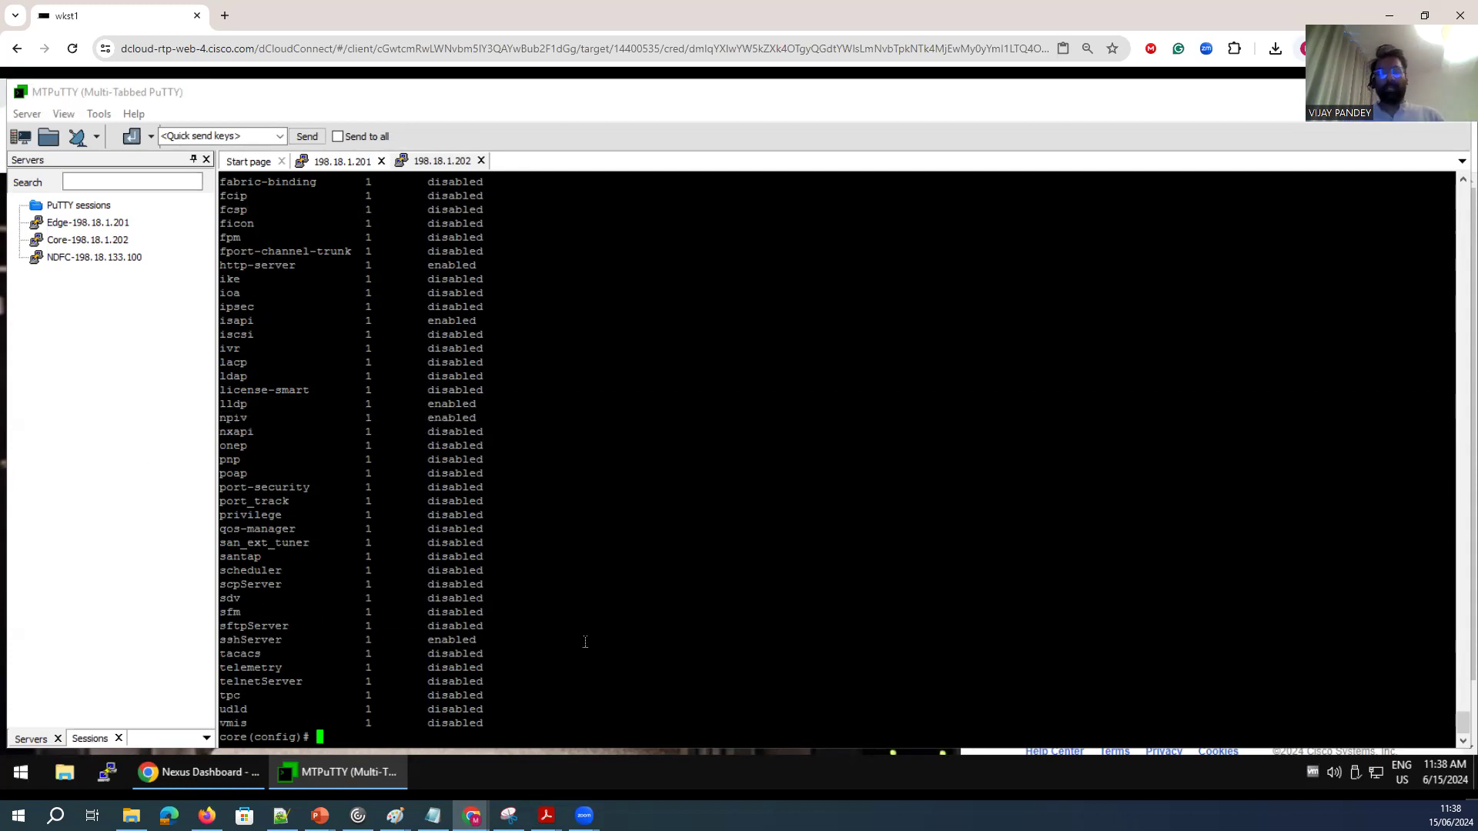
key(Return)
key(Return)
key(Return)
key(Return)
key(Return)
text(shiw)
key(BackSpace)
key(BackSpace)
text(ow inventory)
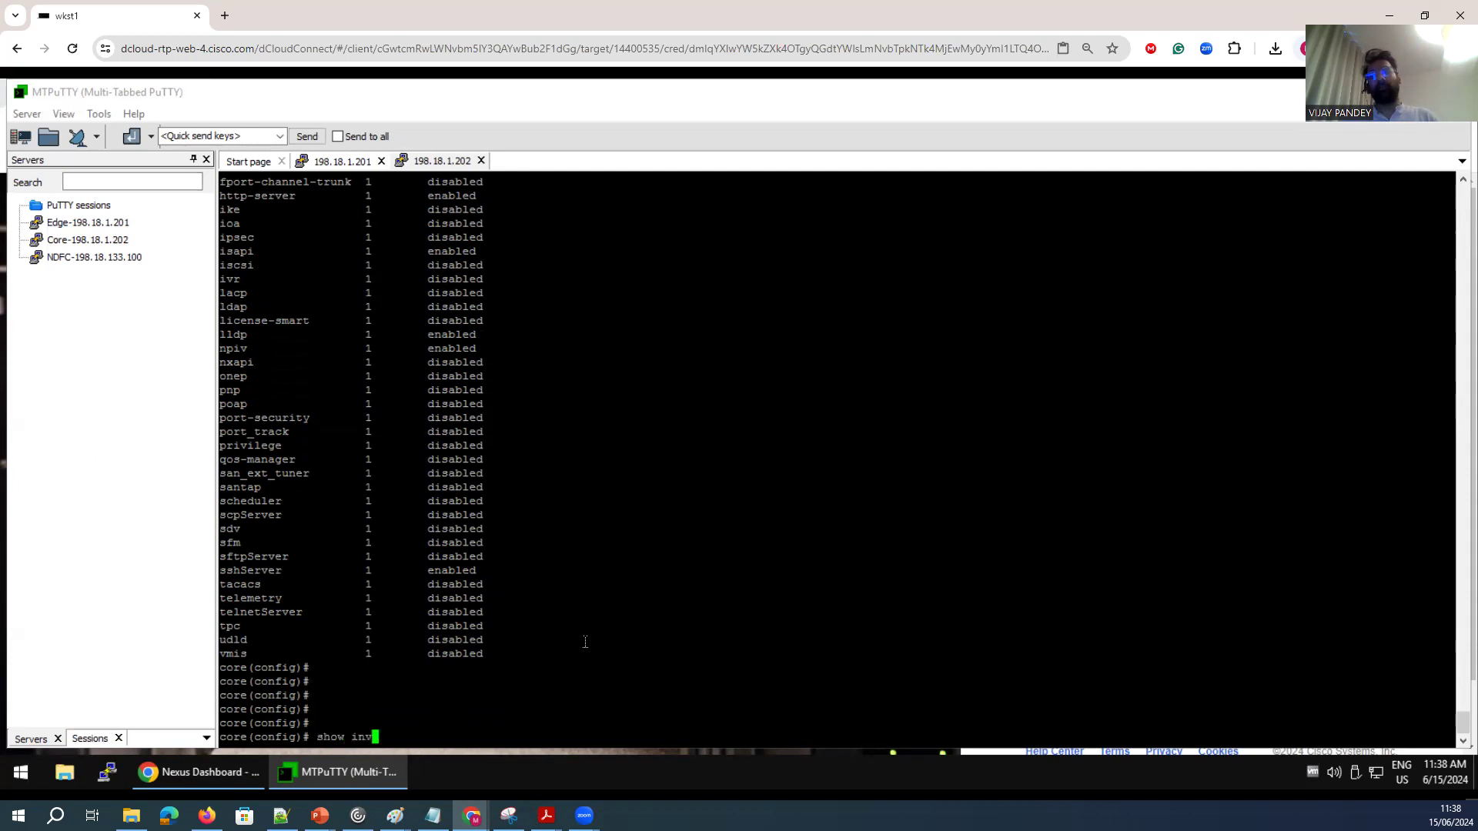
key(Return)
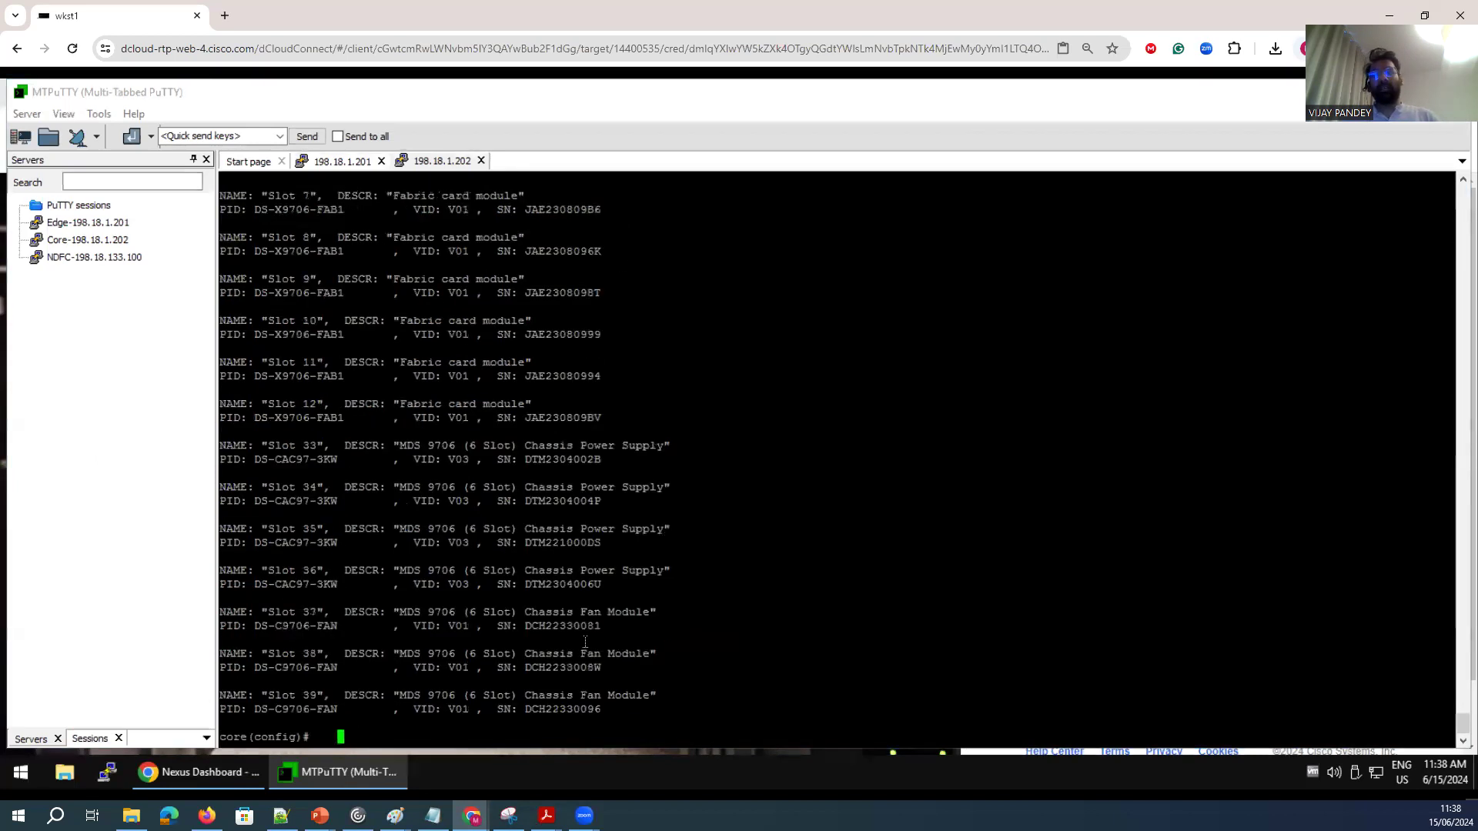
Run show hardware on the core switch and page into its output.
key(Return)
key(Return)
key(Return)
text(show hardware)
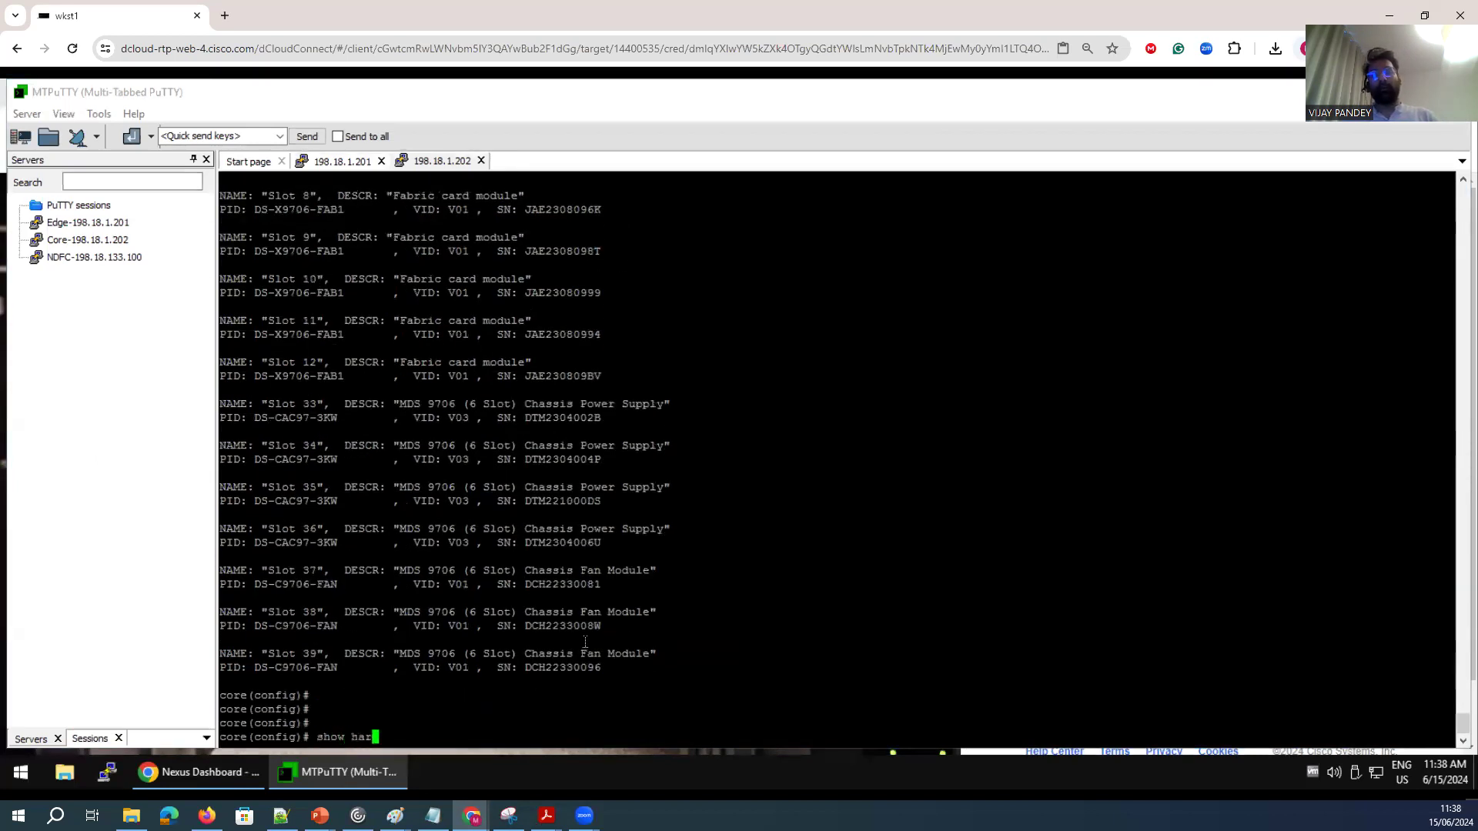
key(Return)
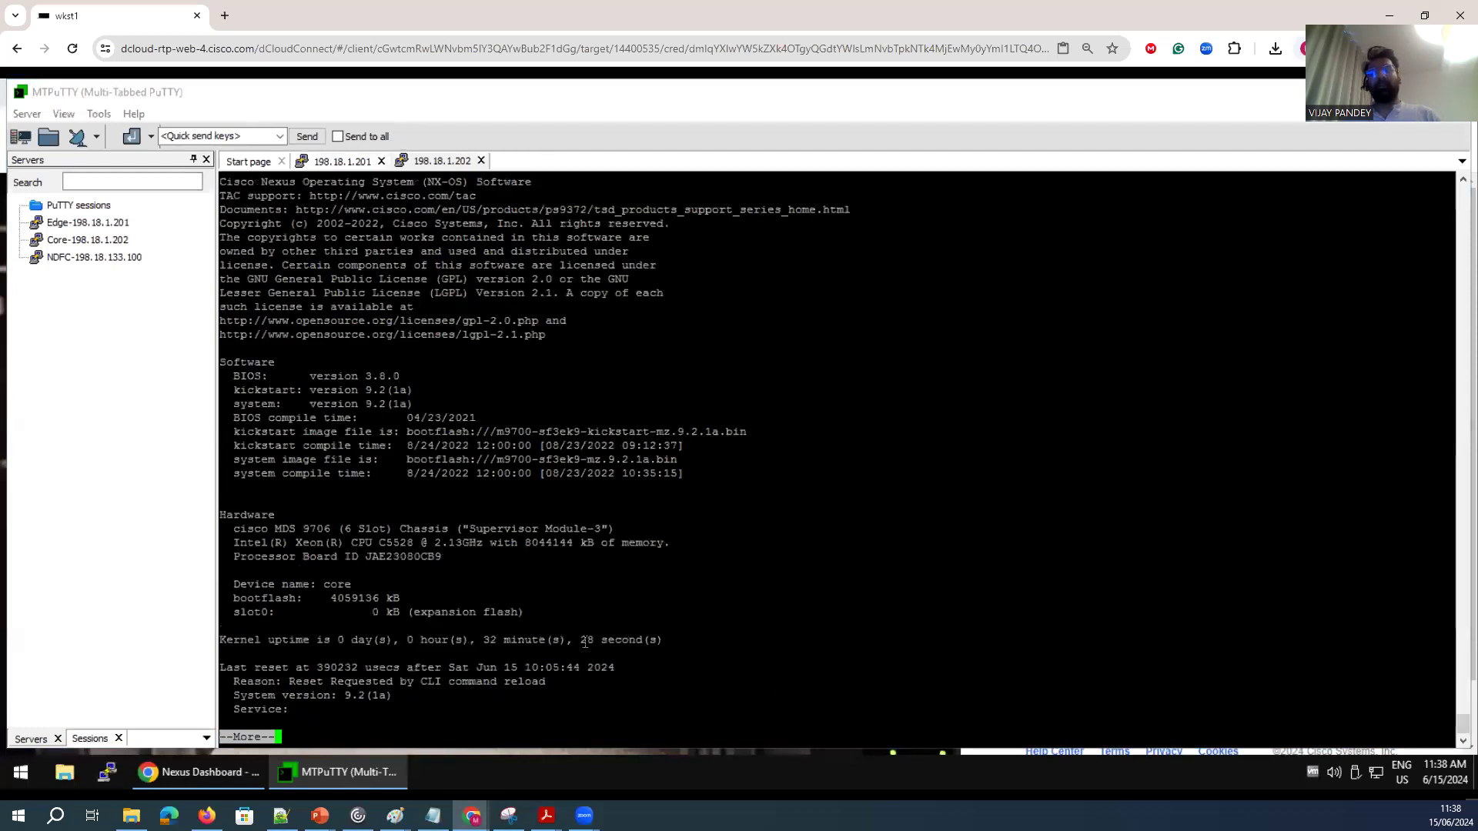
key(space)
Examine the software versions and the power supply and fan details in the hardware output.
scroll(422, 409, up, 15)
scroll(478, 593, up, 1)
scroll(479, 594, down, 2)
drag(706, 483, 237, 360)
click(237, 360)
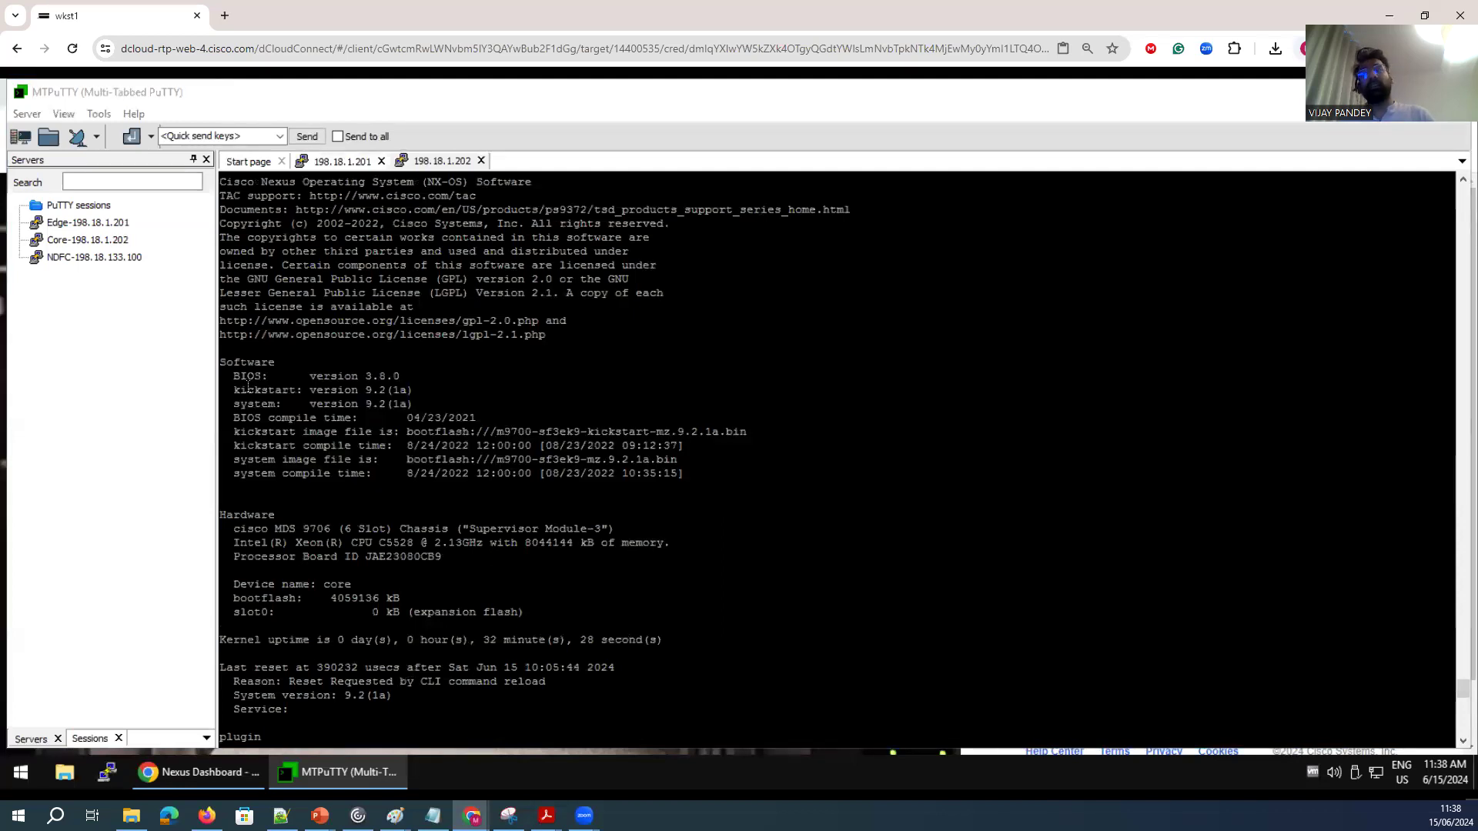
drag(236, 390, 416, 403)
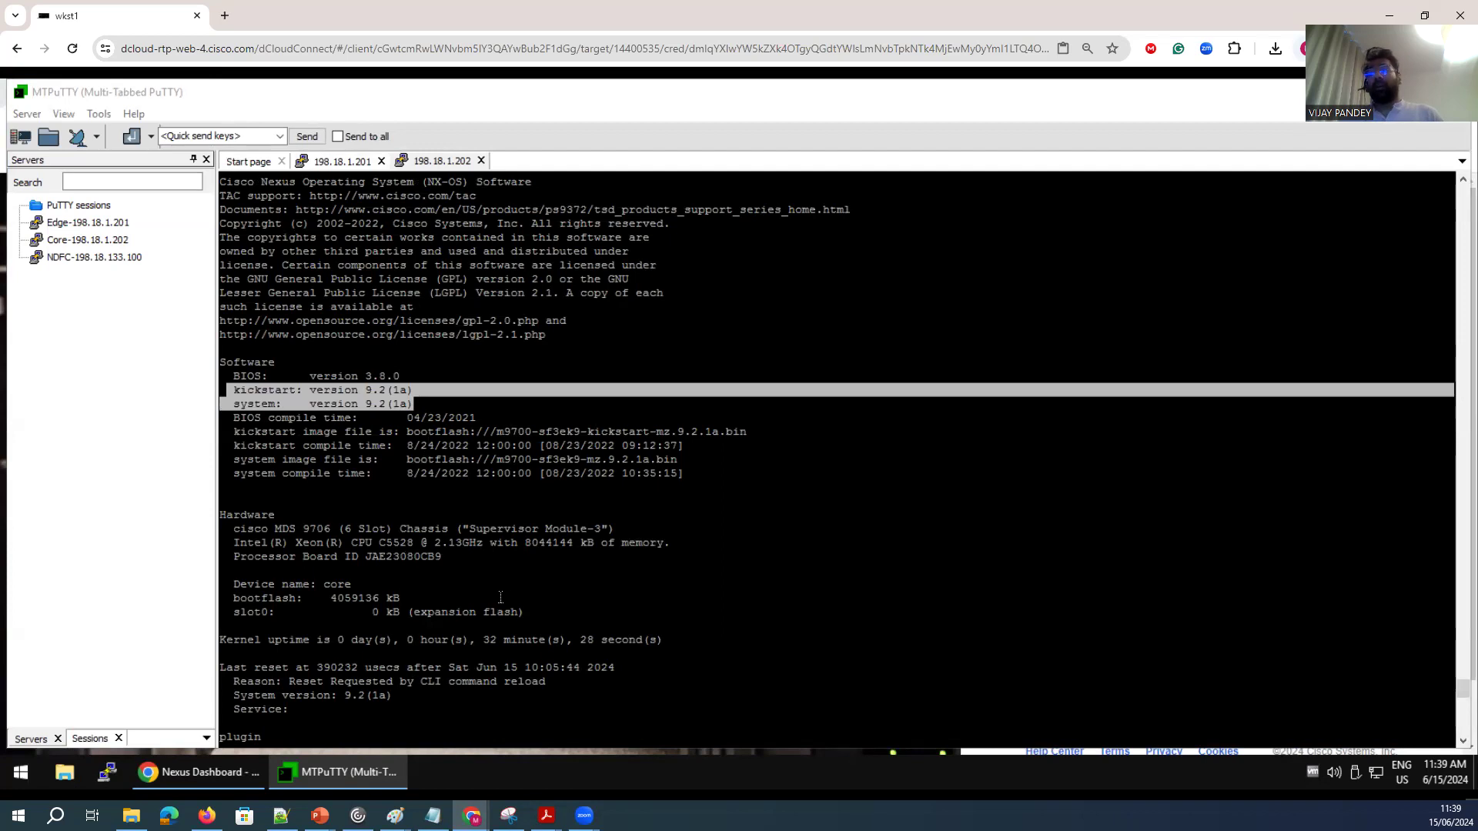
scroll(529, 664, down, 7)
drag(232, 438, 232, 419)
key(space)
key(space)
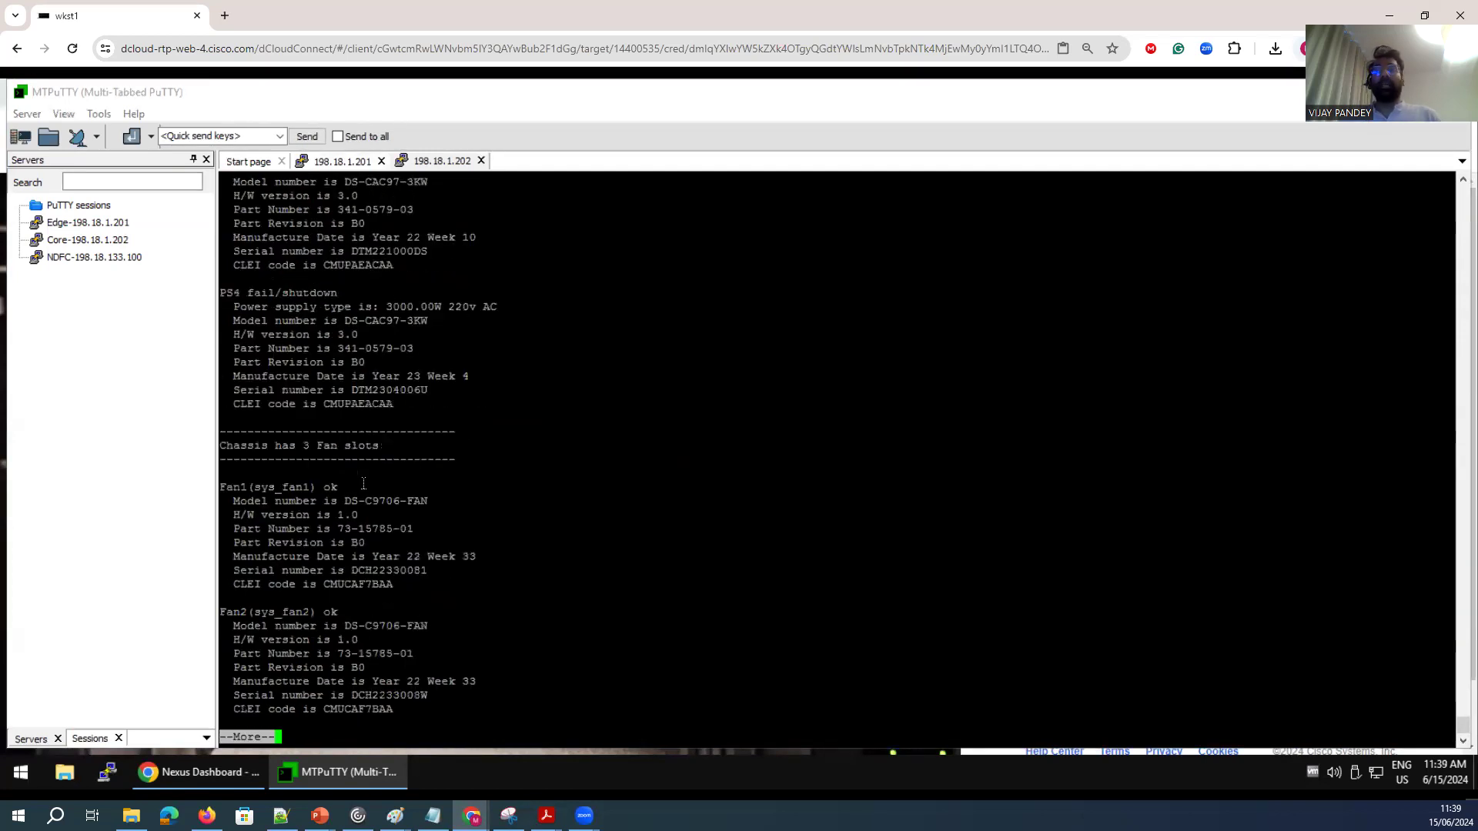
key(space)
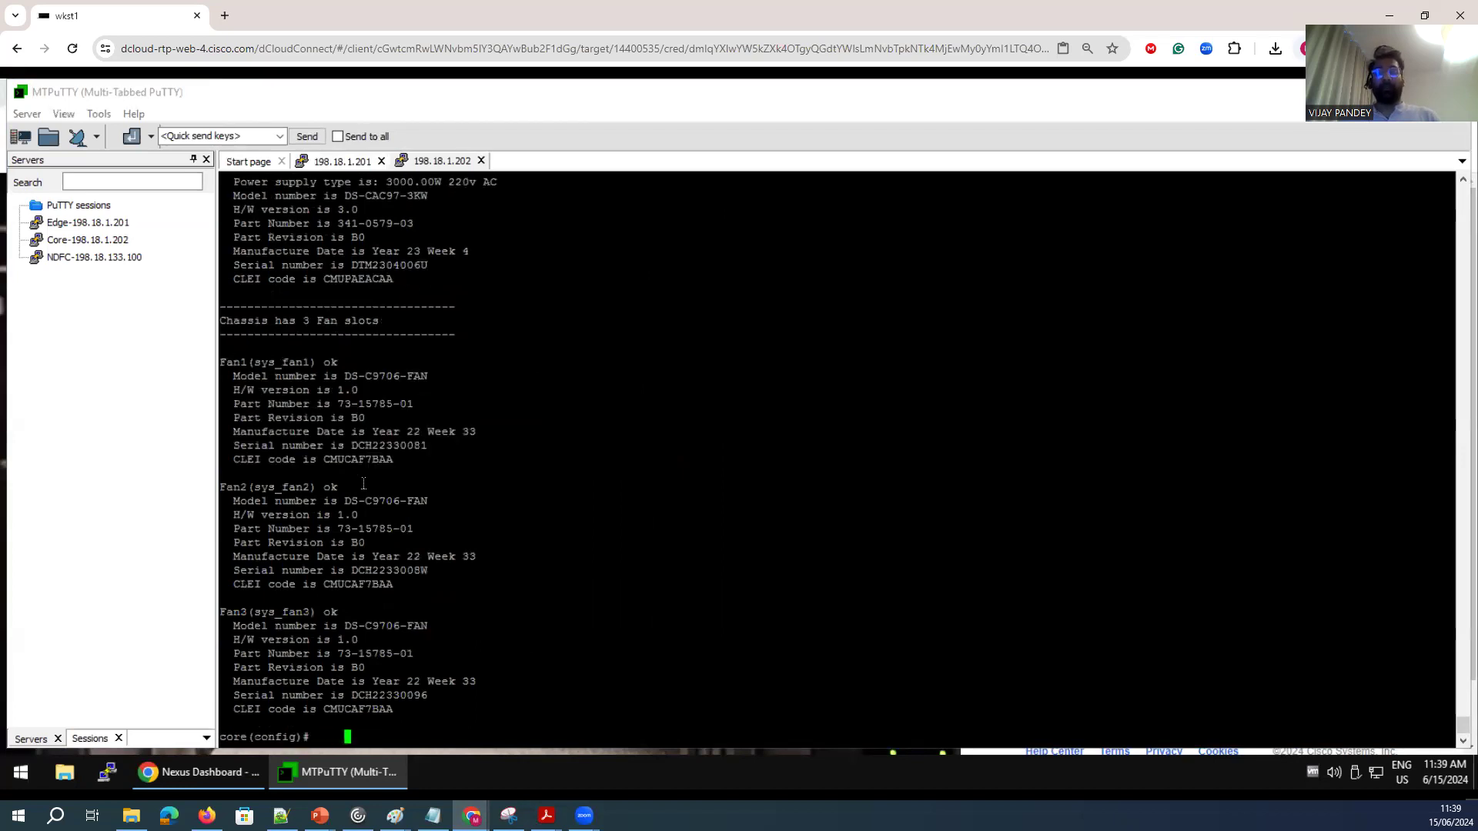
Display per-interface VSAN trunking status with show interface trunk vsan.
key(Return)
key(Return)
key(Return)
key(Return)
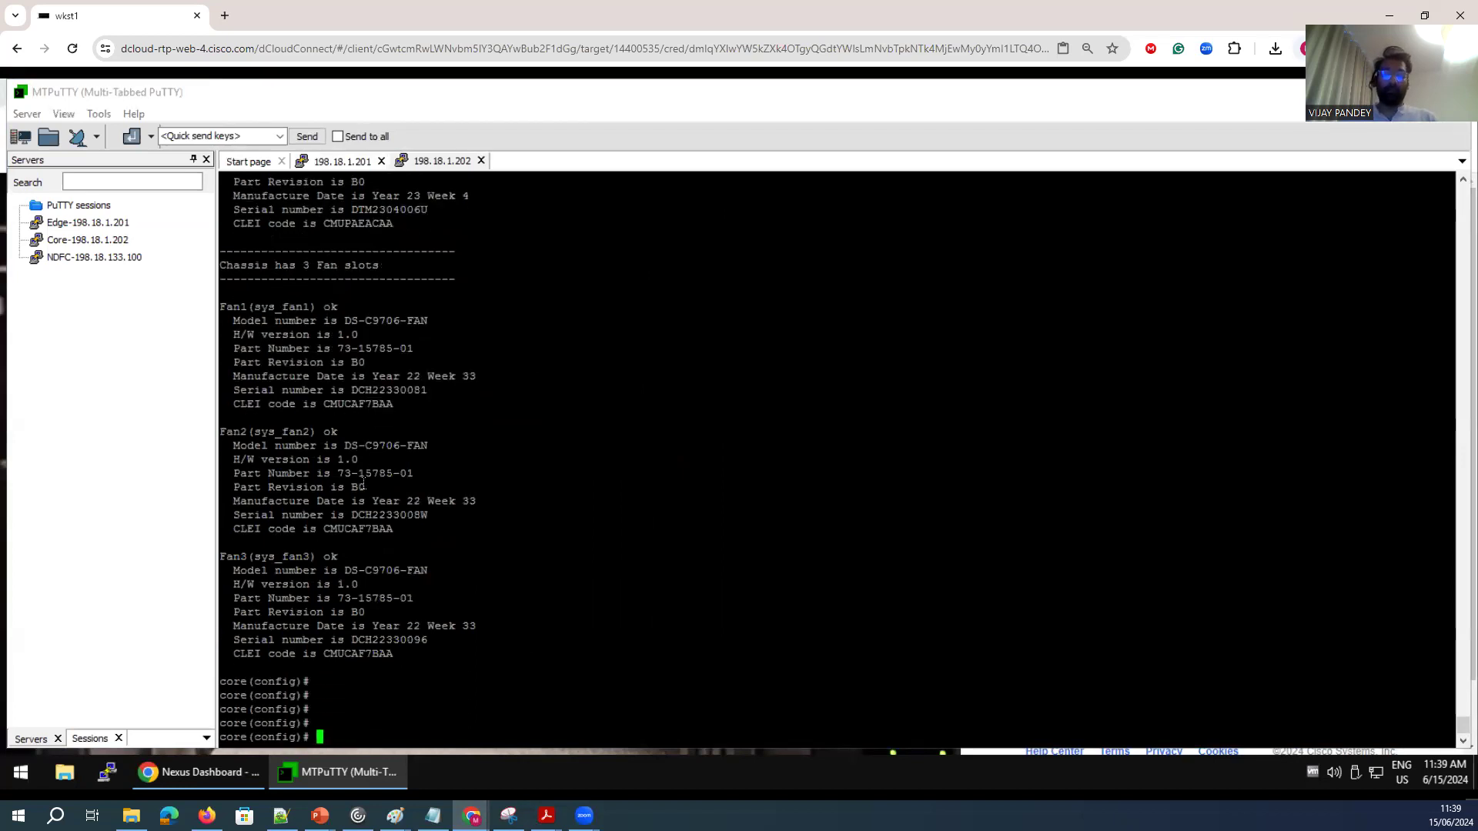
key(Return)
key(Return)
key(Return)
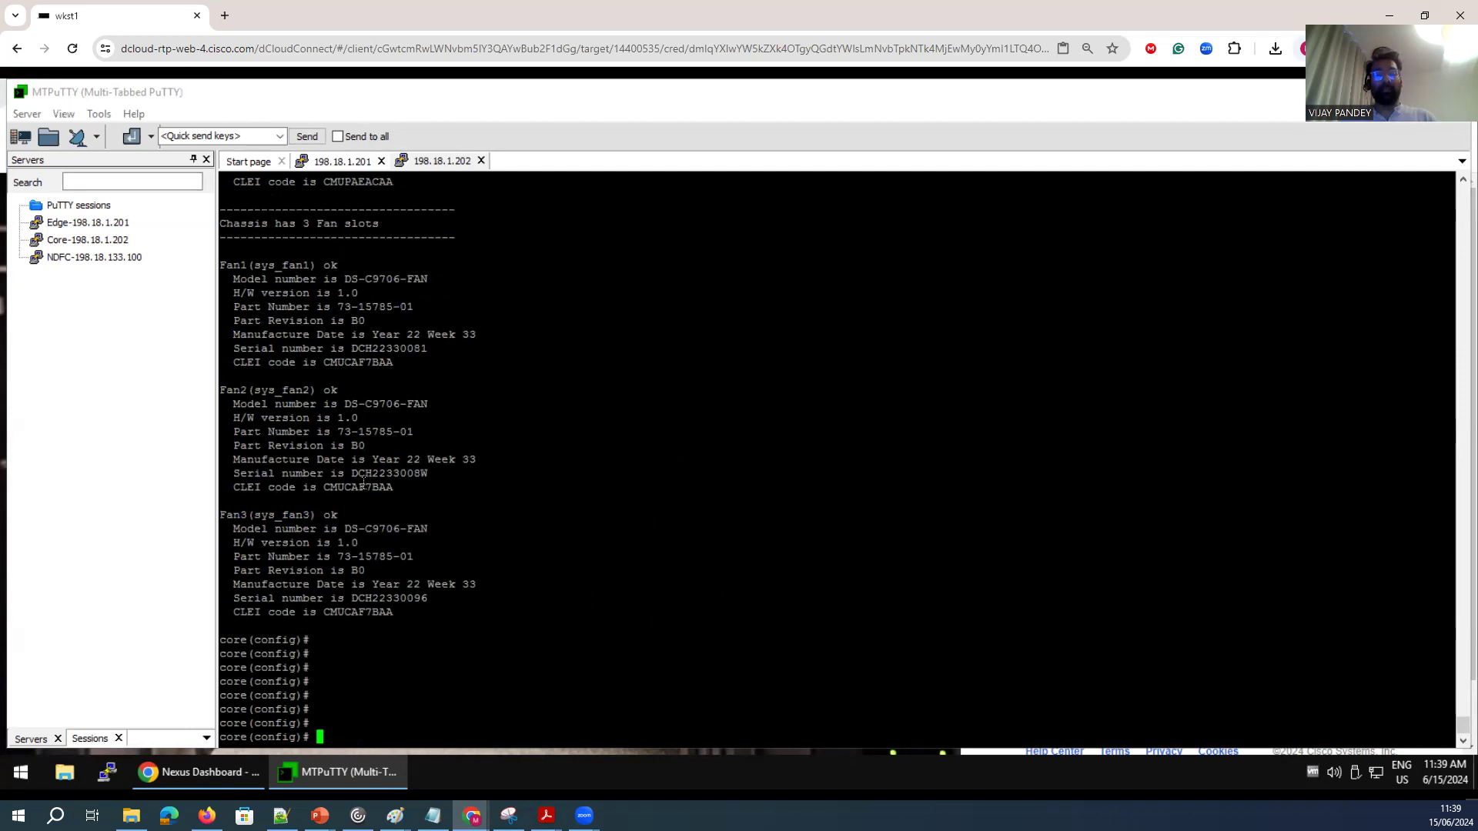
text(show)
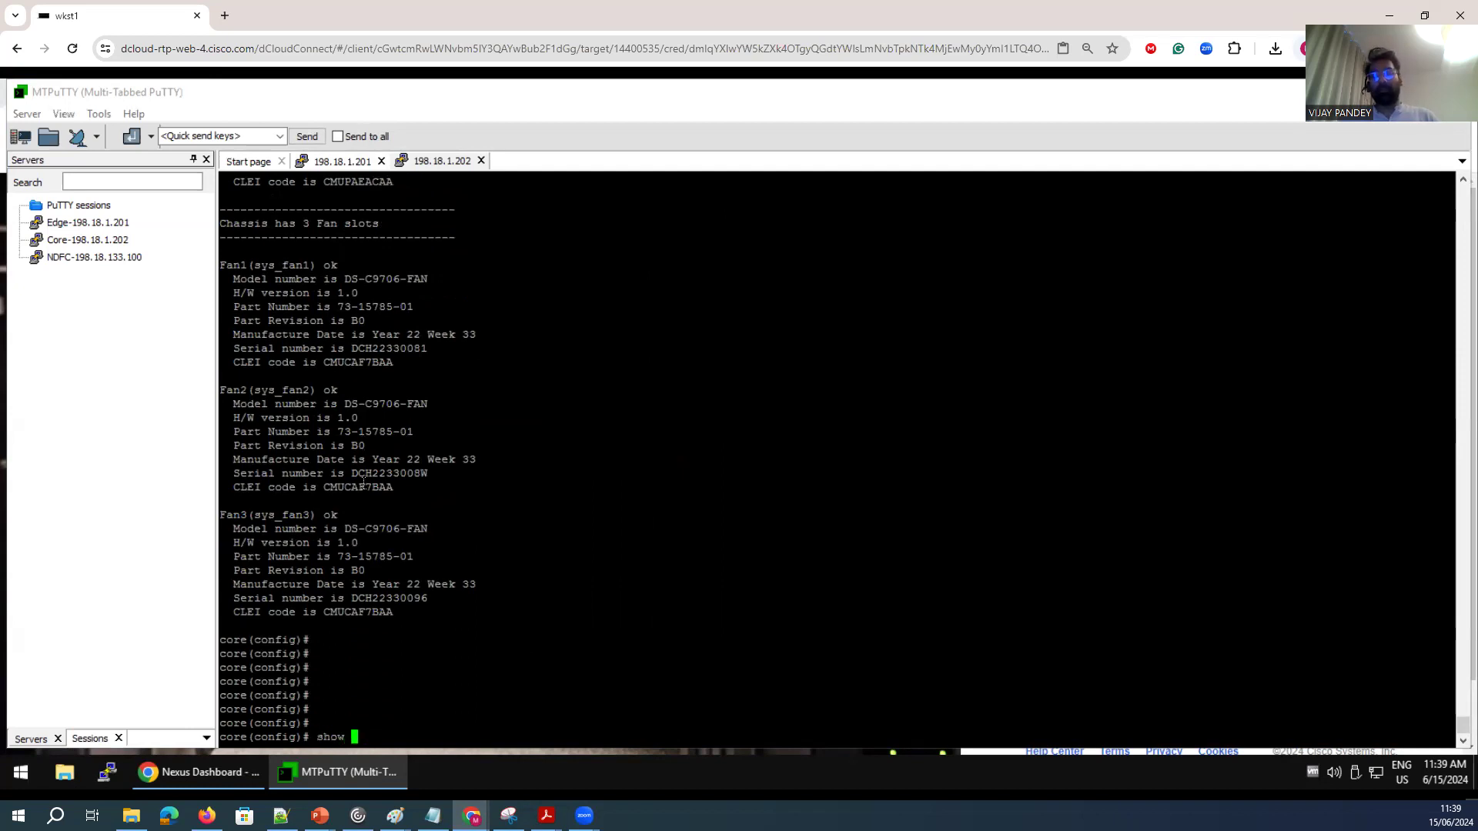
text( interface  trunk )
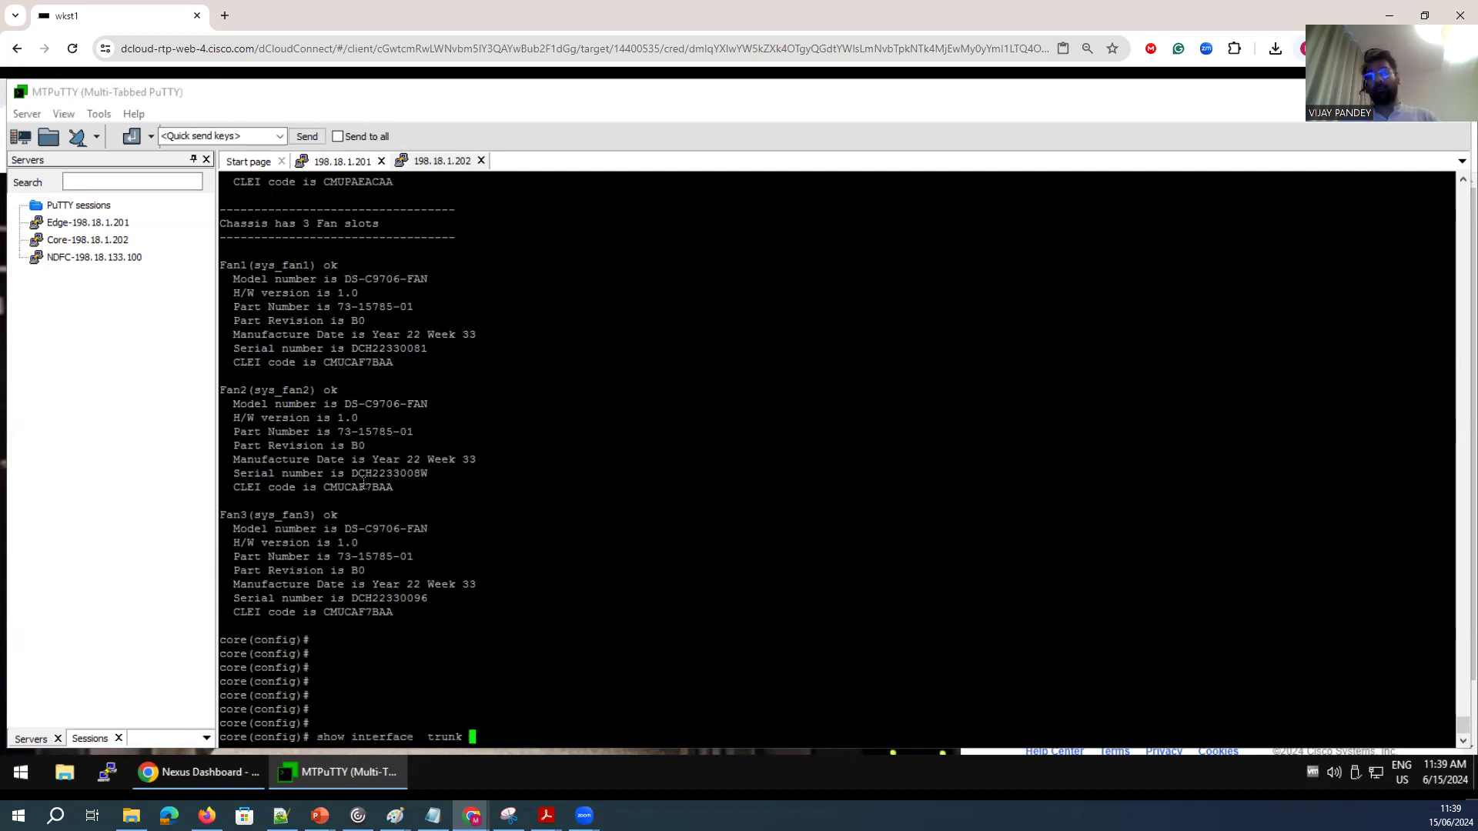
text( vsan)
key(Return)
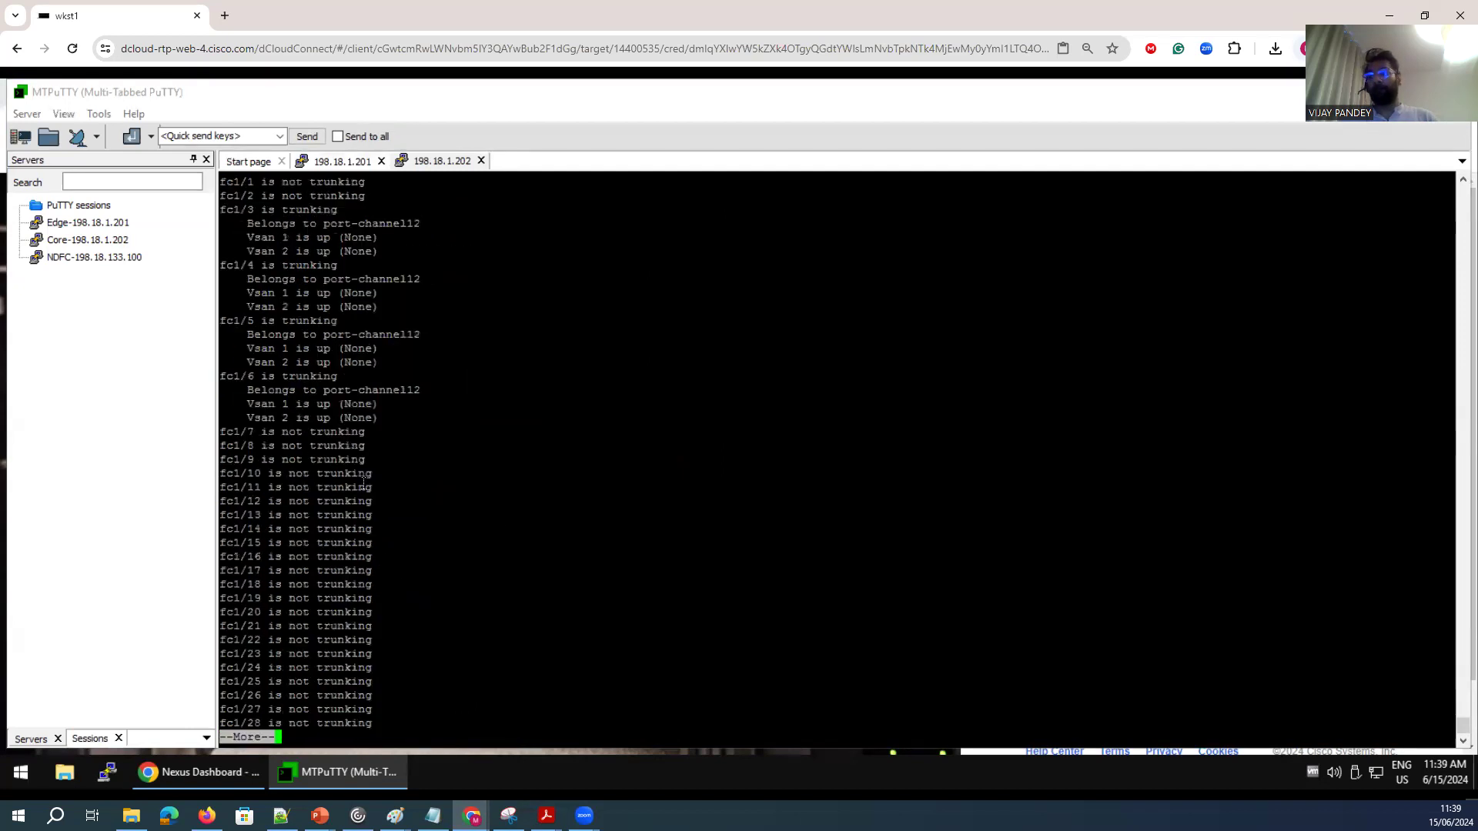
Page through the trunk output and examine the trunking status of the port-channel member interfaces.
key(space)
scroll(306, 481, up, 8)
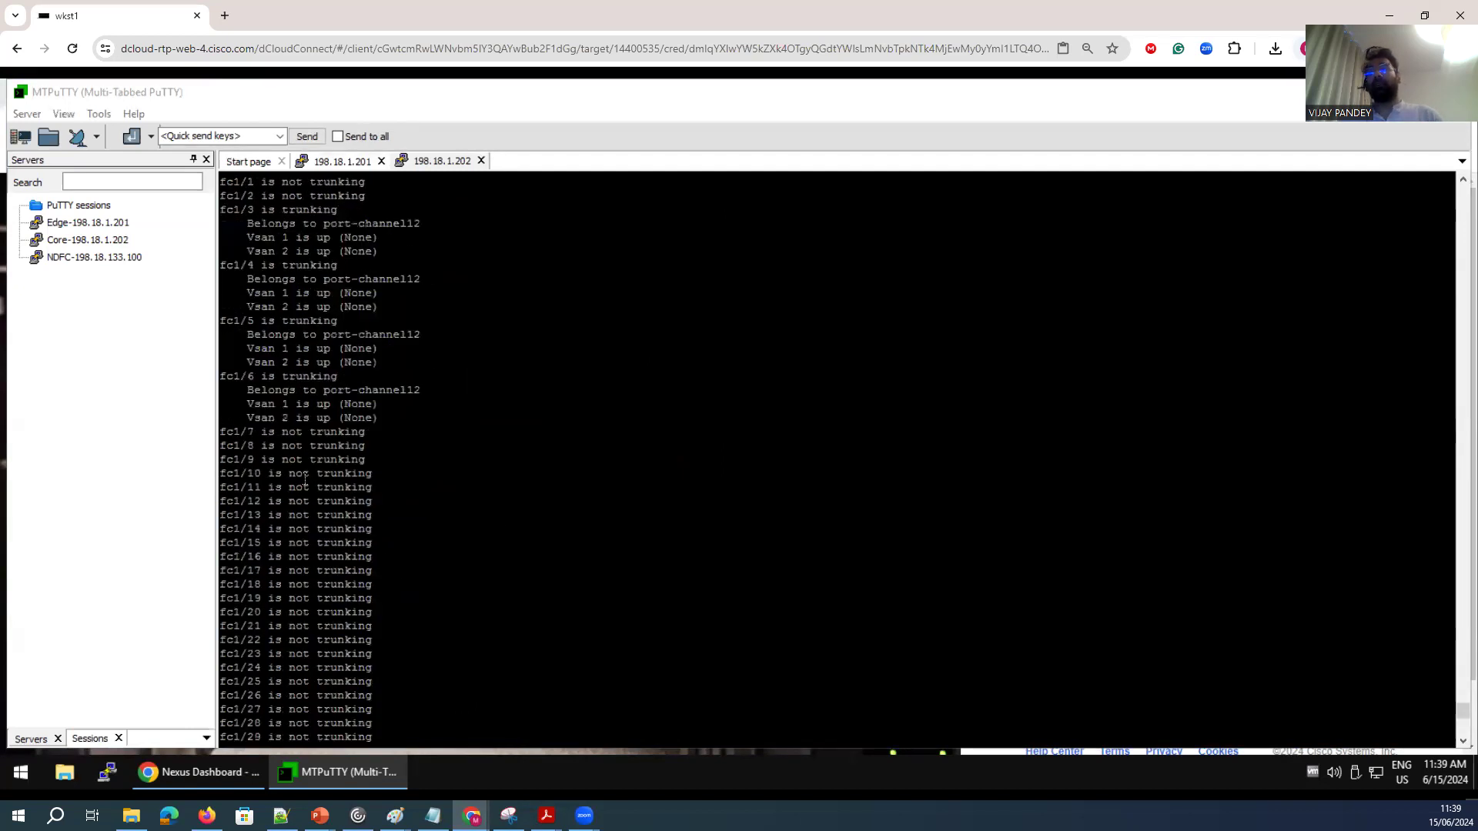
scroll(307, 511, down, 10)
scroll(355, 598, down, 13)
drag(396, 421, 334, 211)
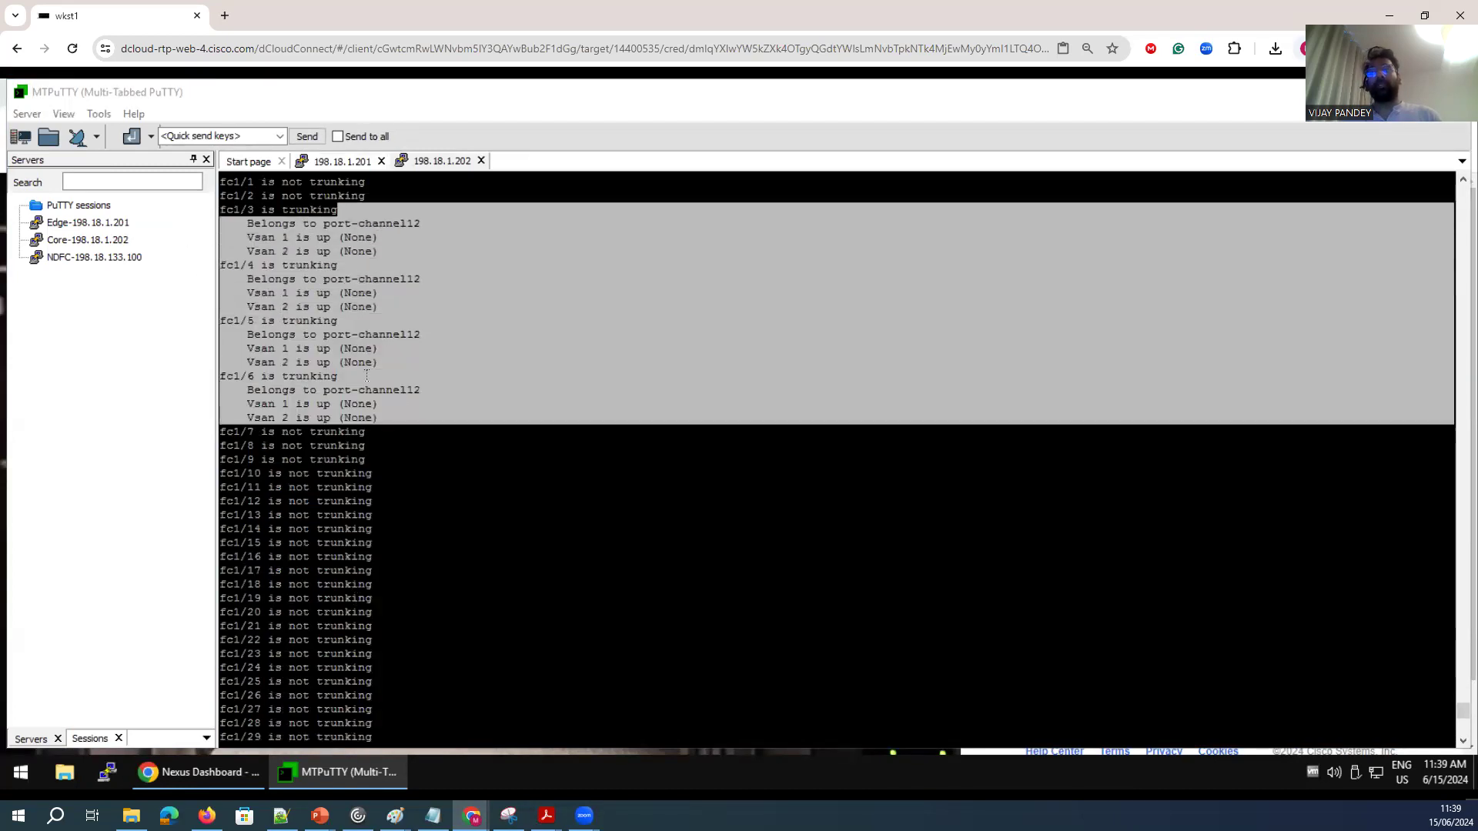
click(218, 449)
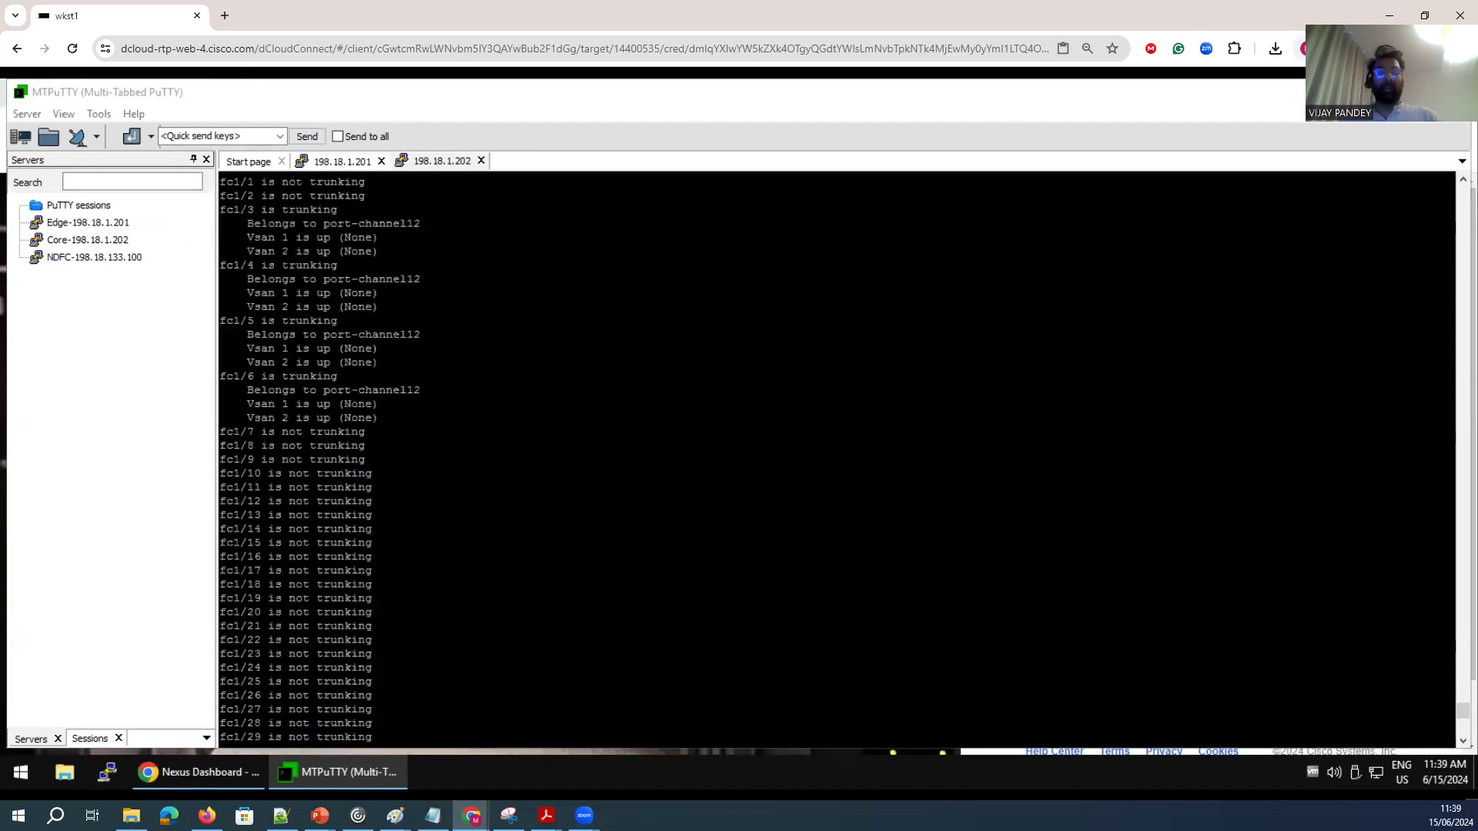
scroll(614, 648, down, 20)
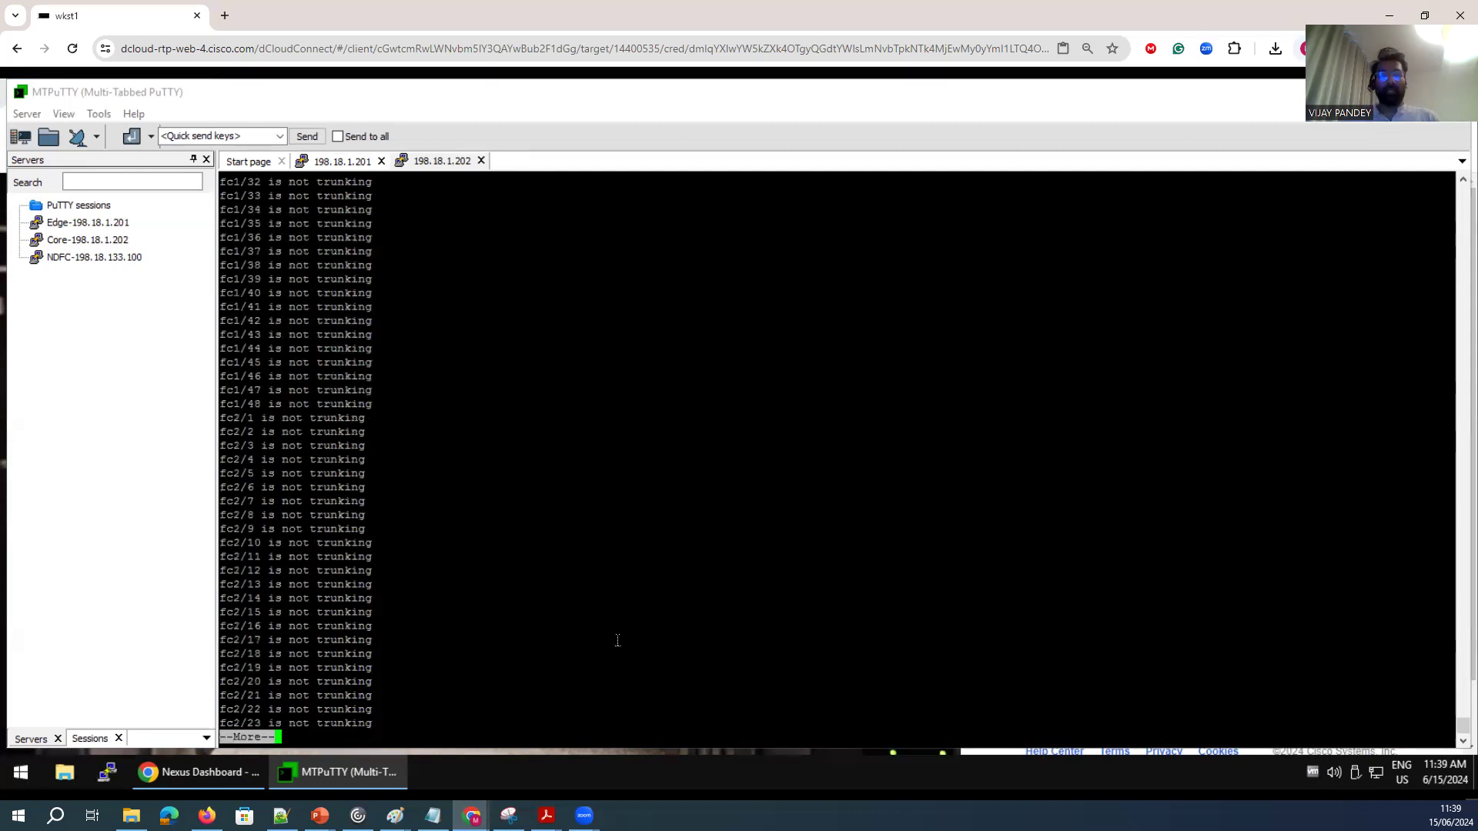
key(Return)
key(Return)
key(Return)
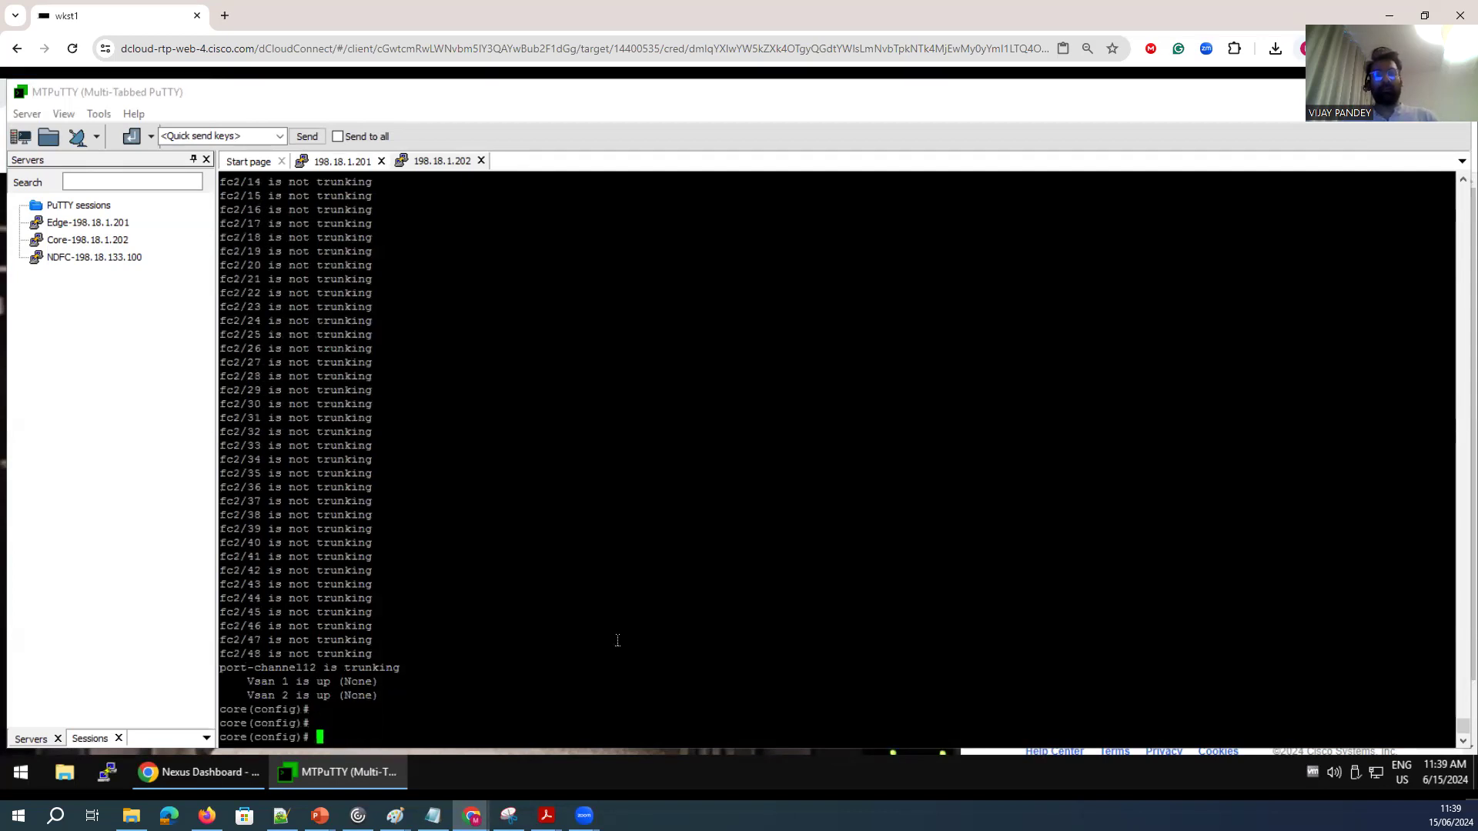
Show the core switch's boot variables with sh boot.
text(sh boot)
key(Return)
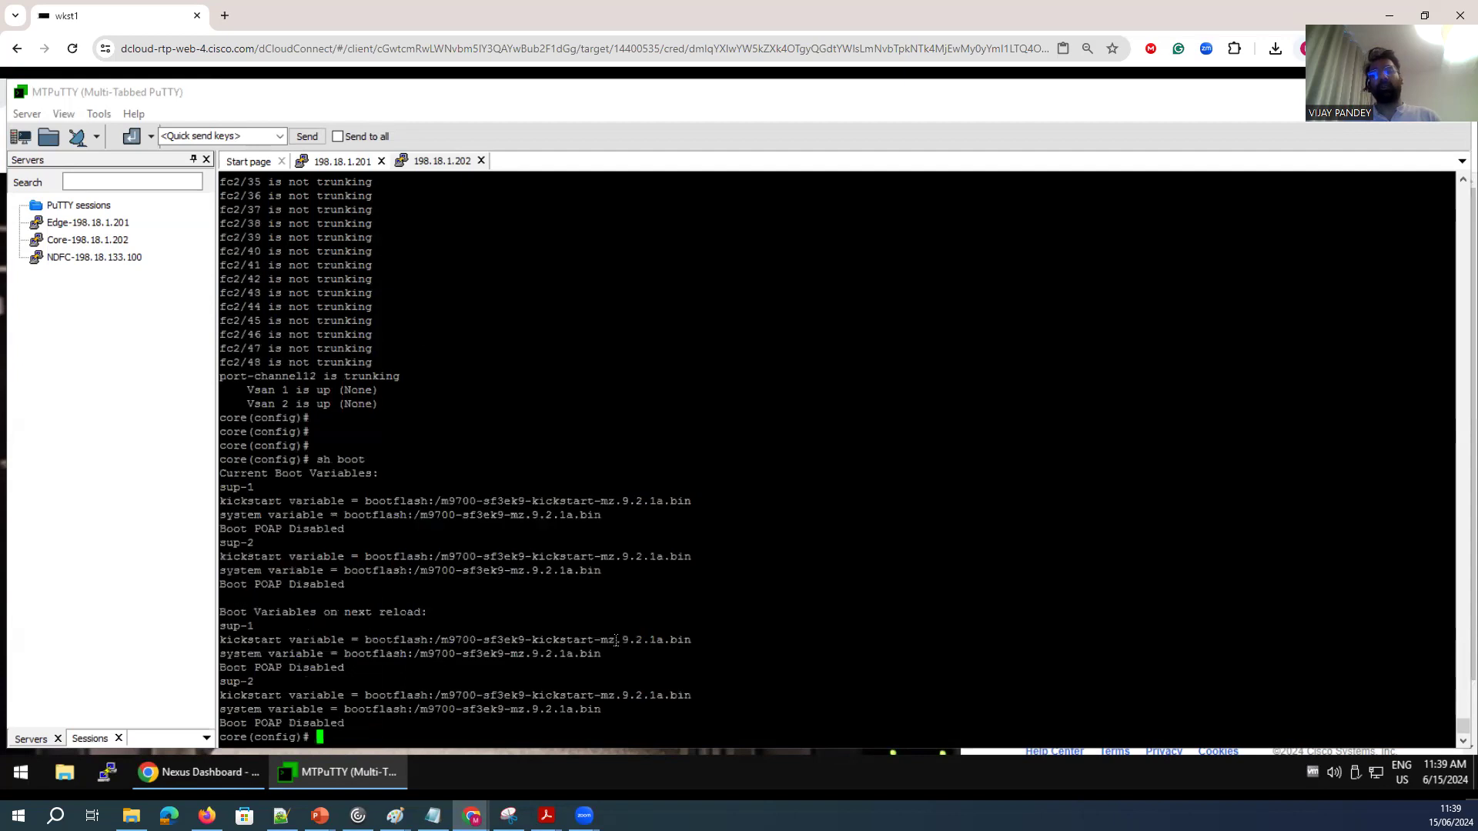
drag(622, 728, 220, 473)
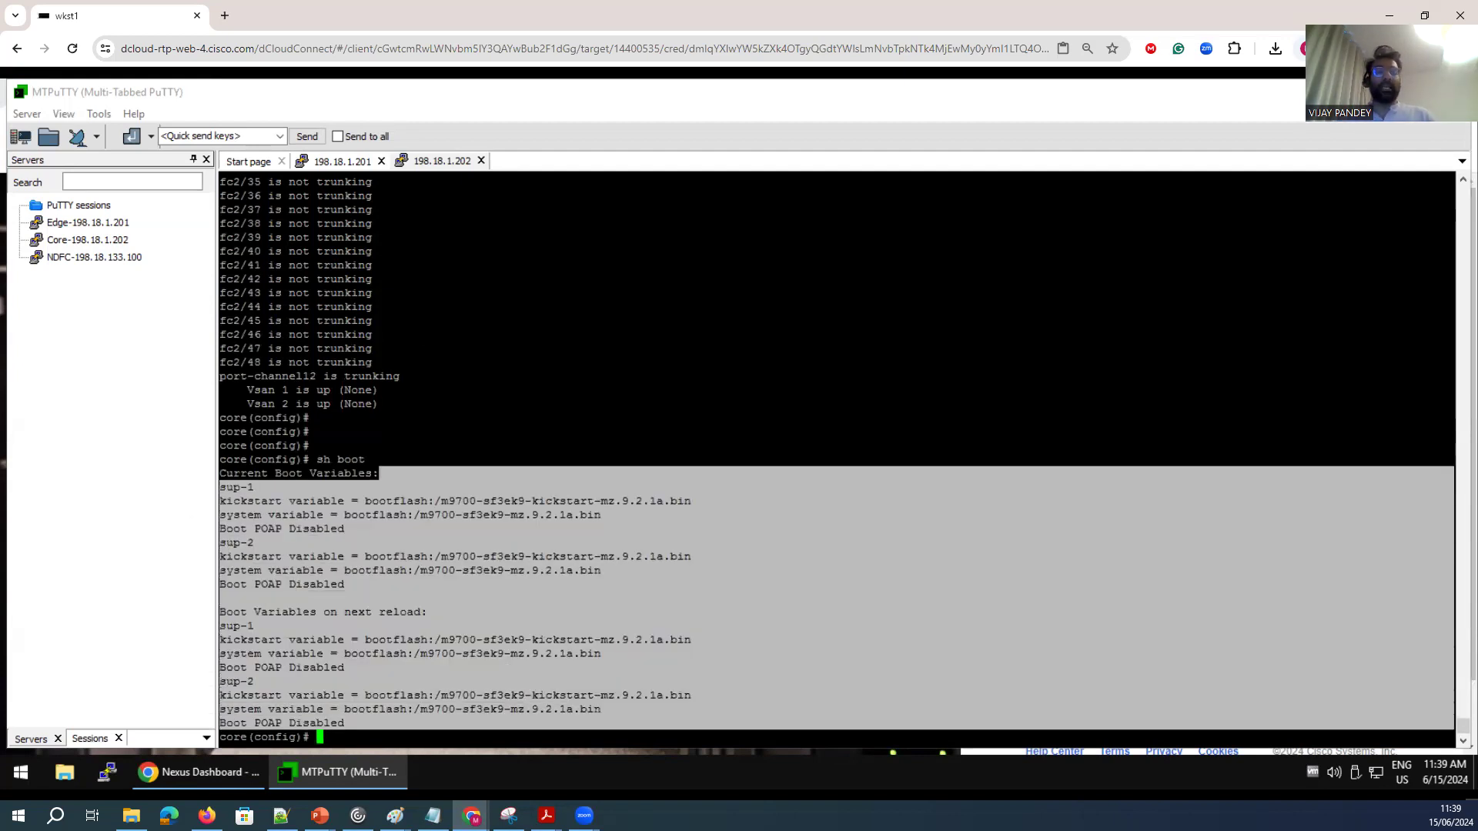
click(578, 553)
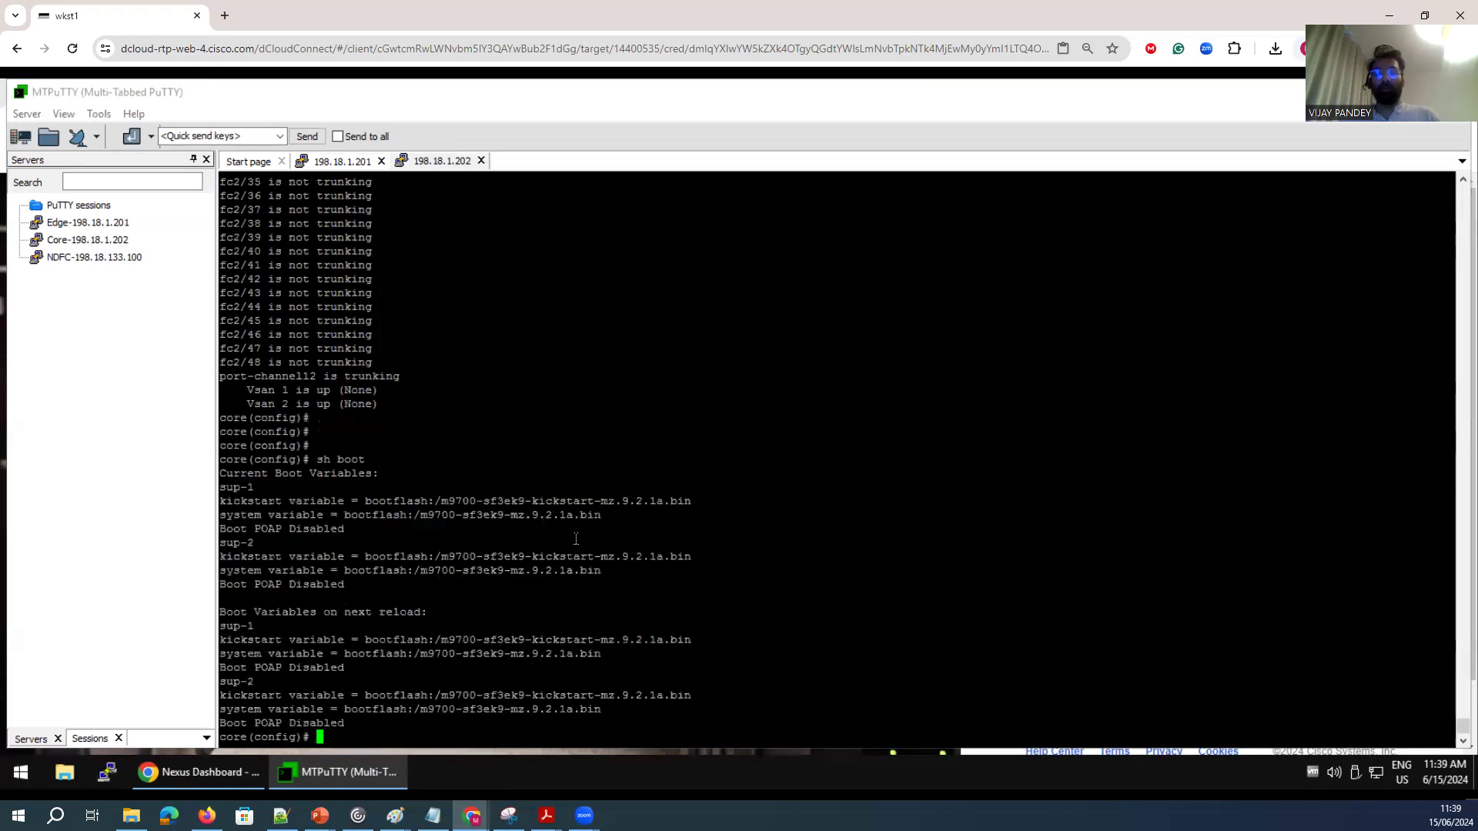
Display the core switch's power supply and module power status with show environment power.
key(Return)
key(Return)
key(Return)
key(Return)
text(show e)
key(Tab)
text(power ])
key(Return)
key(Up)
key(BackSpace)
key(BackSpace)
key(Return)
drag(732, 531, 445, 344)
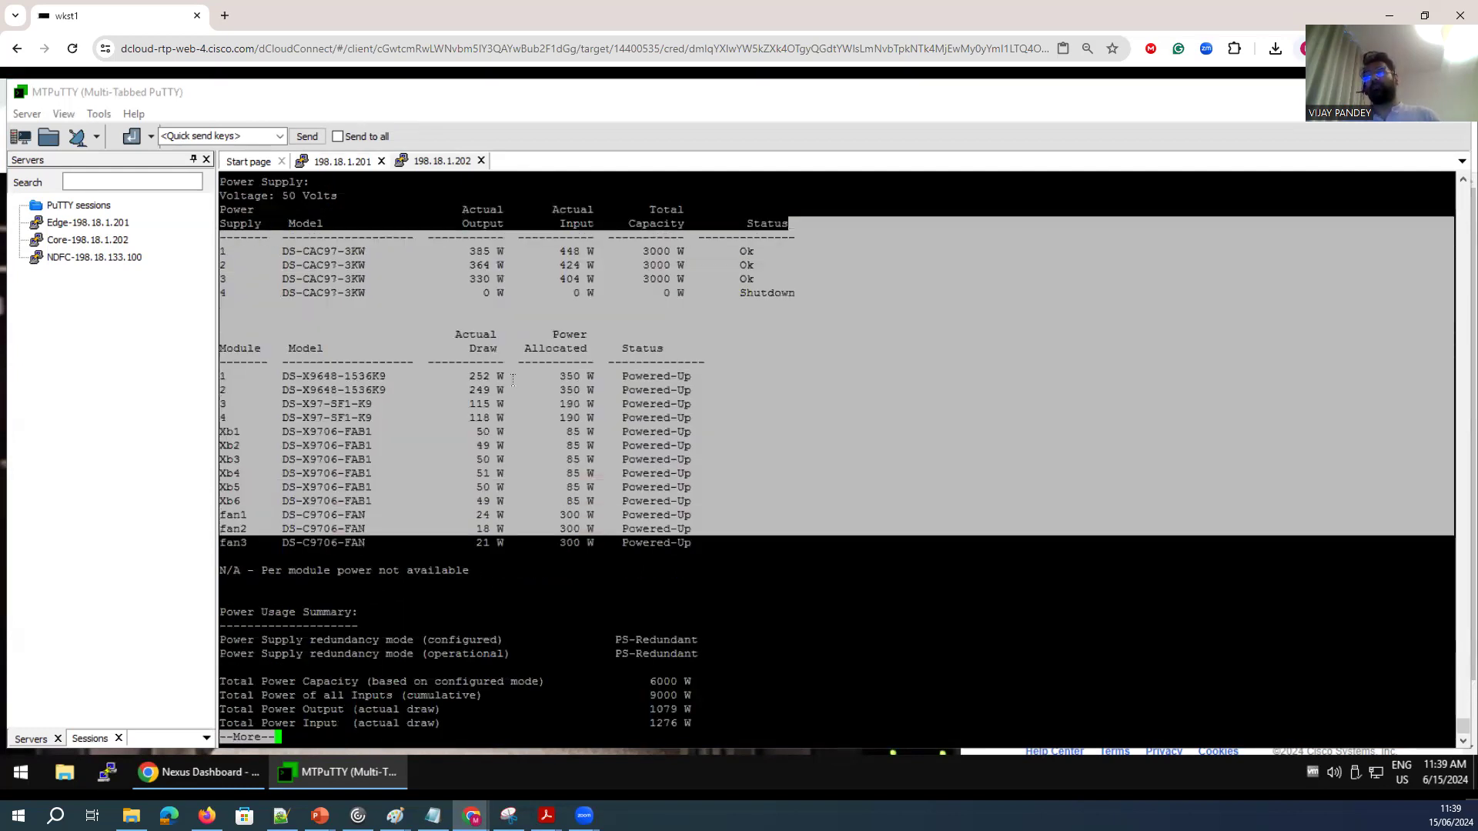
click(616, 406)
key(space)
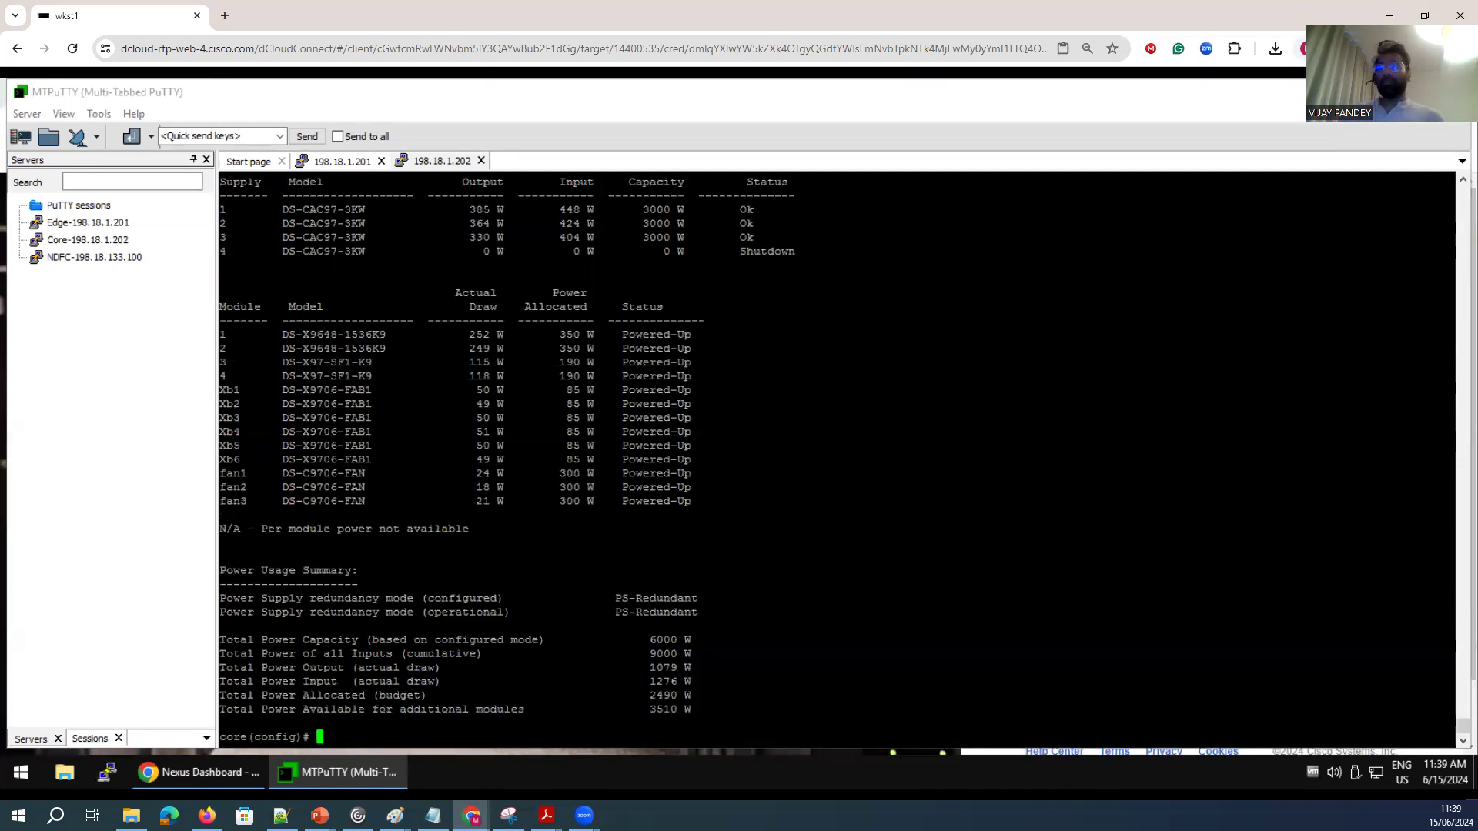
Switch to the Nexus Dashboard browser tab and log in as admin with the account password.
click(198, 772)
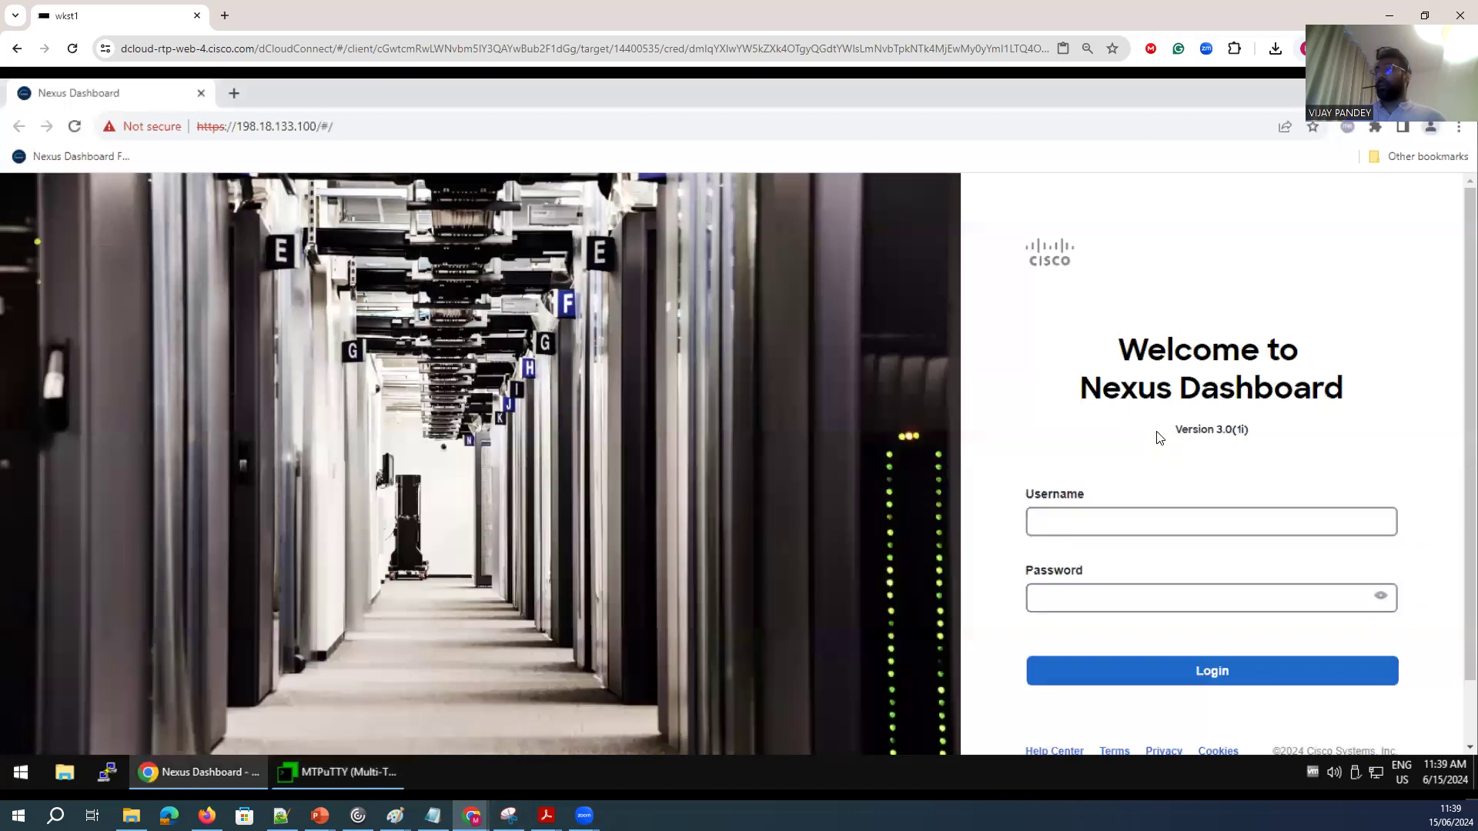
click(1089, 520)
click(1145, 609)
click(1068, 600)
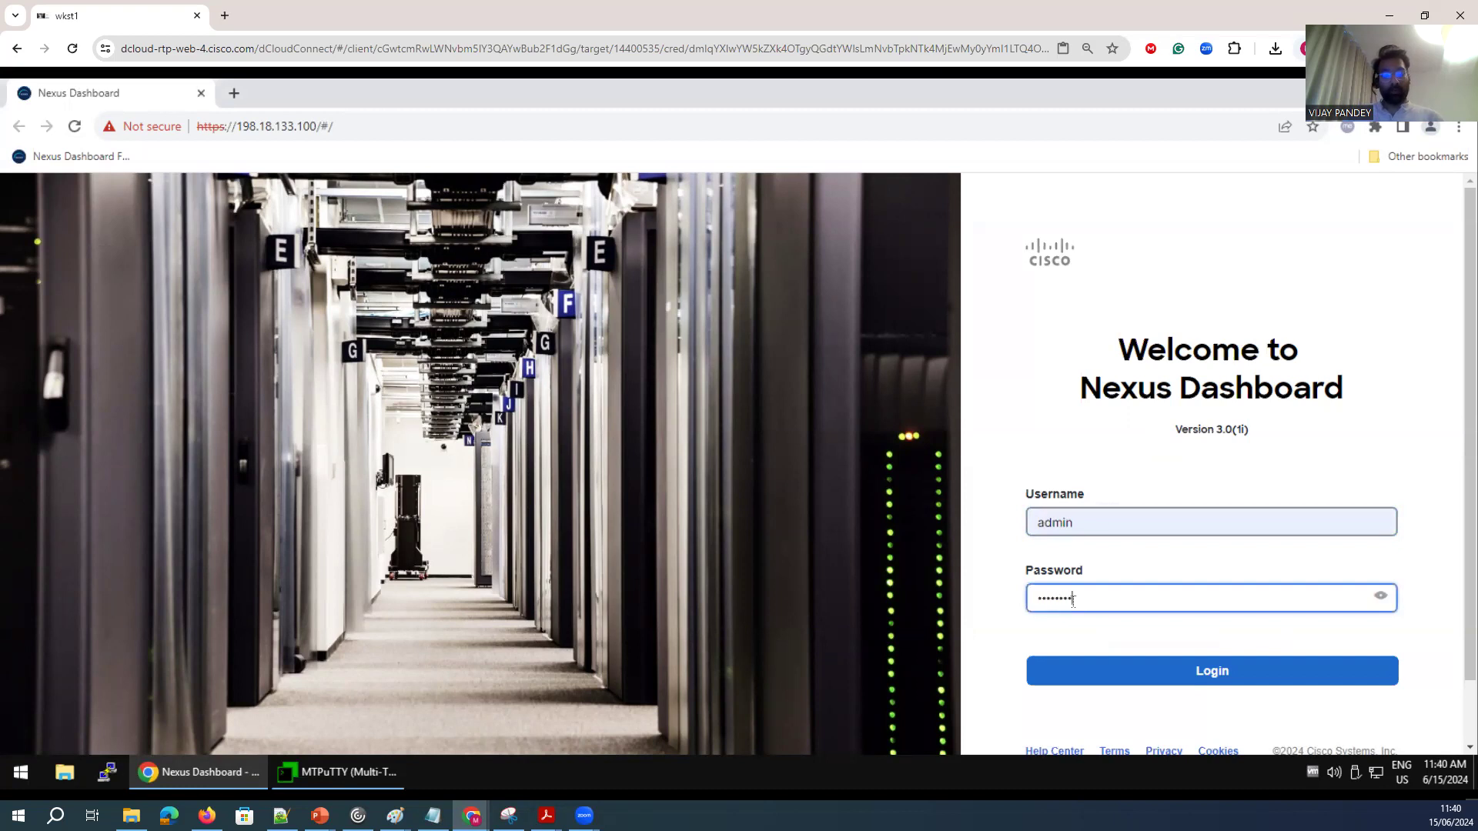
key(Return)
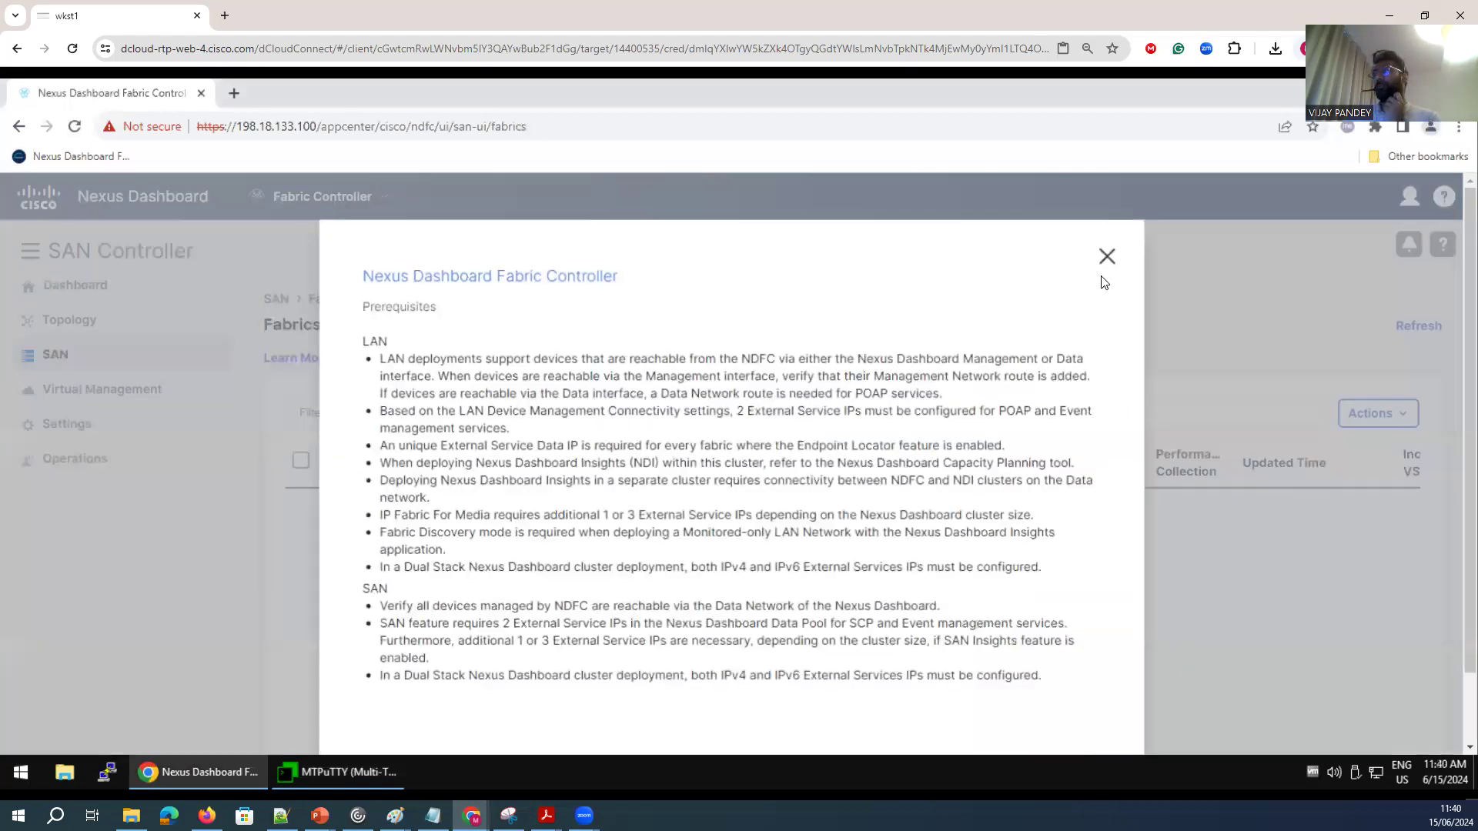
Switch from the Fabric Controller to the Admin Console.
scroll(829, 677, down, 3)
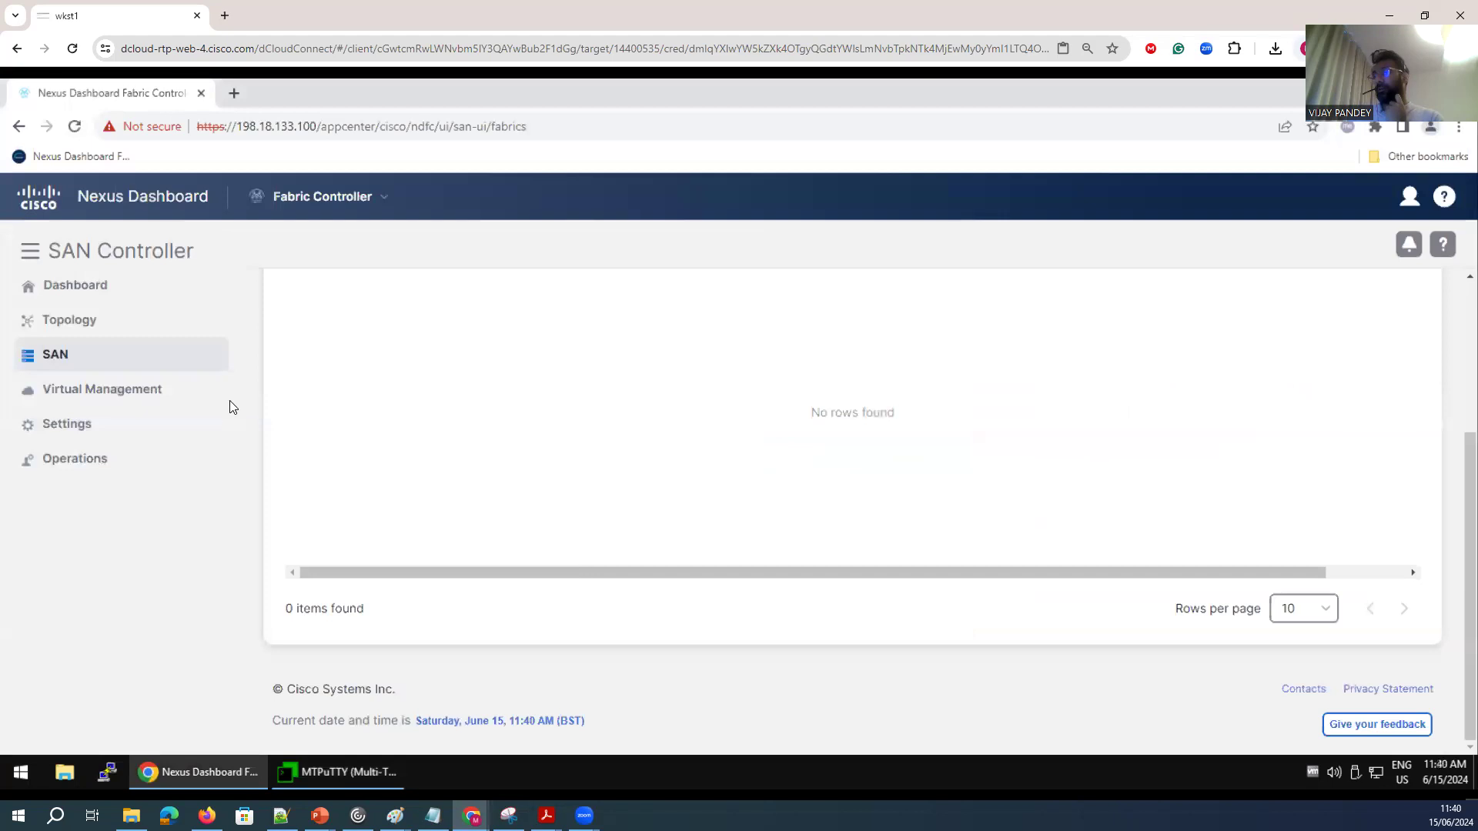
scroll(366, 266, up, 5)
click(377, 199)
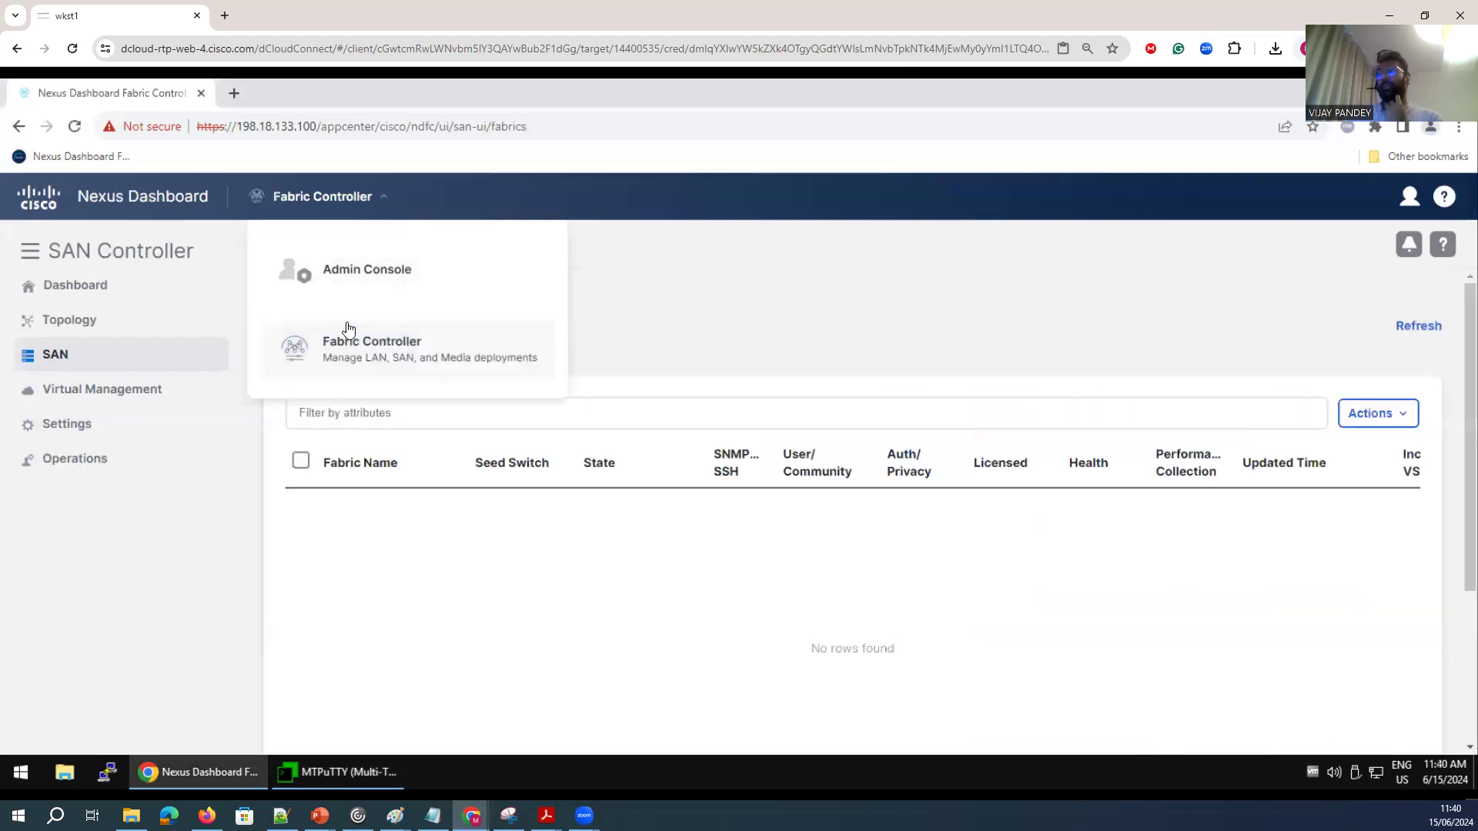
click(356, 276)
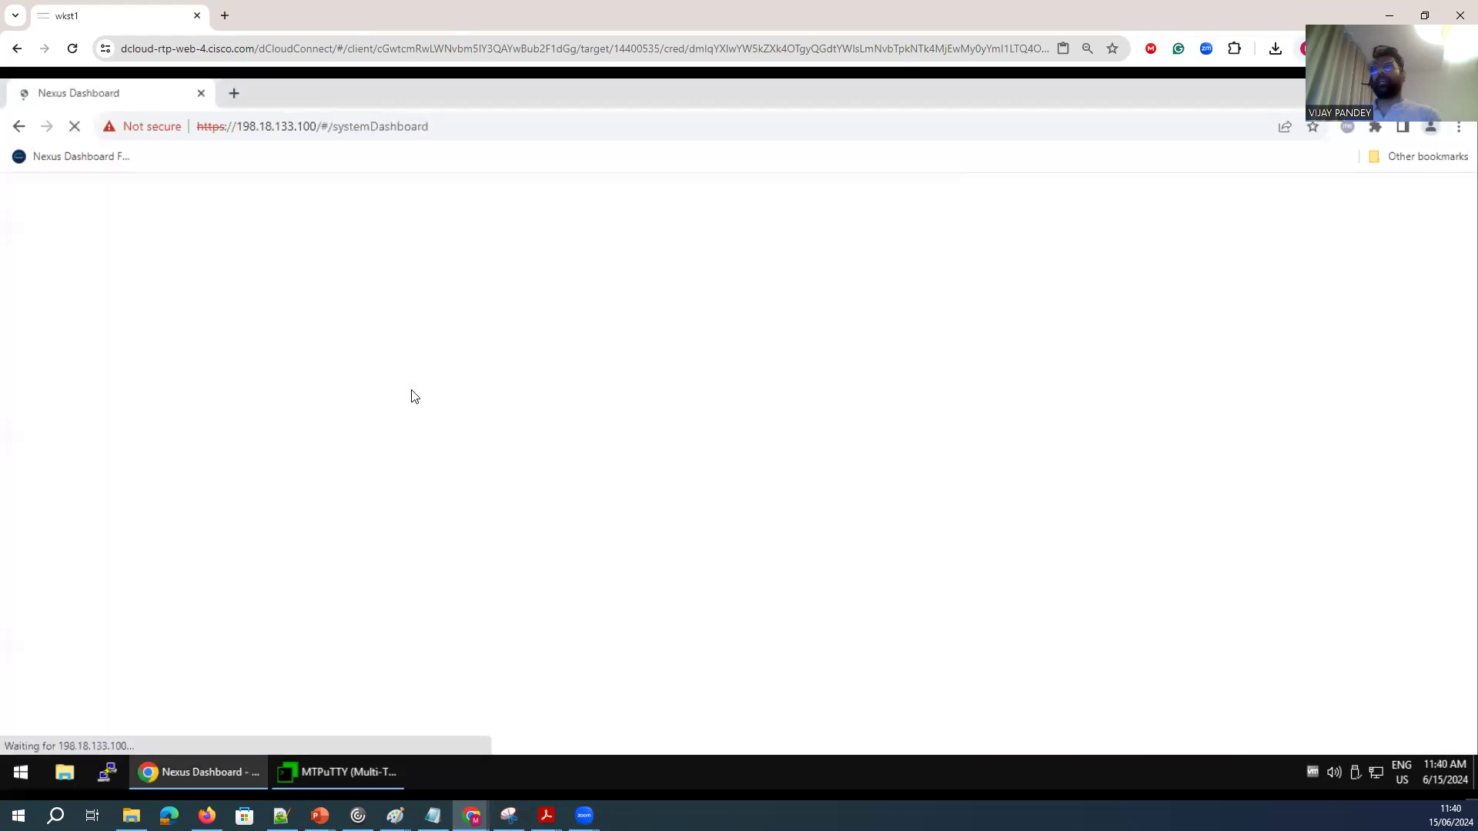
Glance at the topology diagram in Paint and return to the Nexus Dashboard.
click(509, 815)
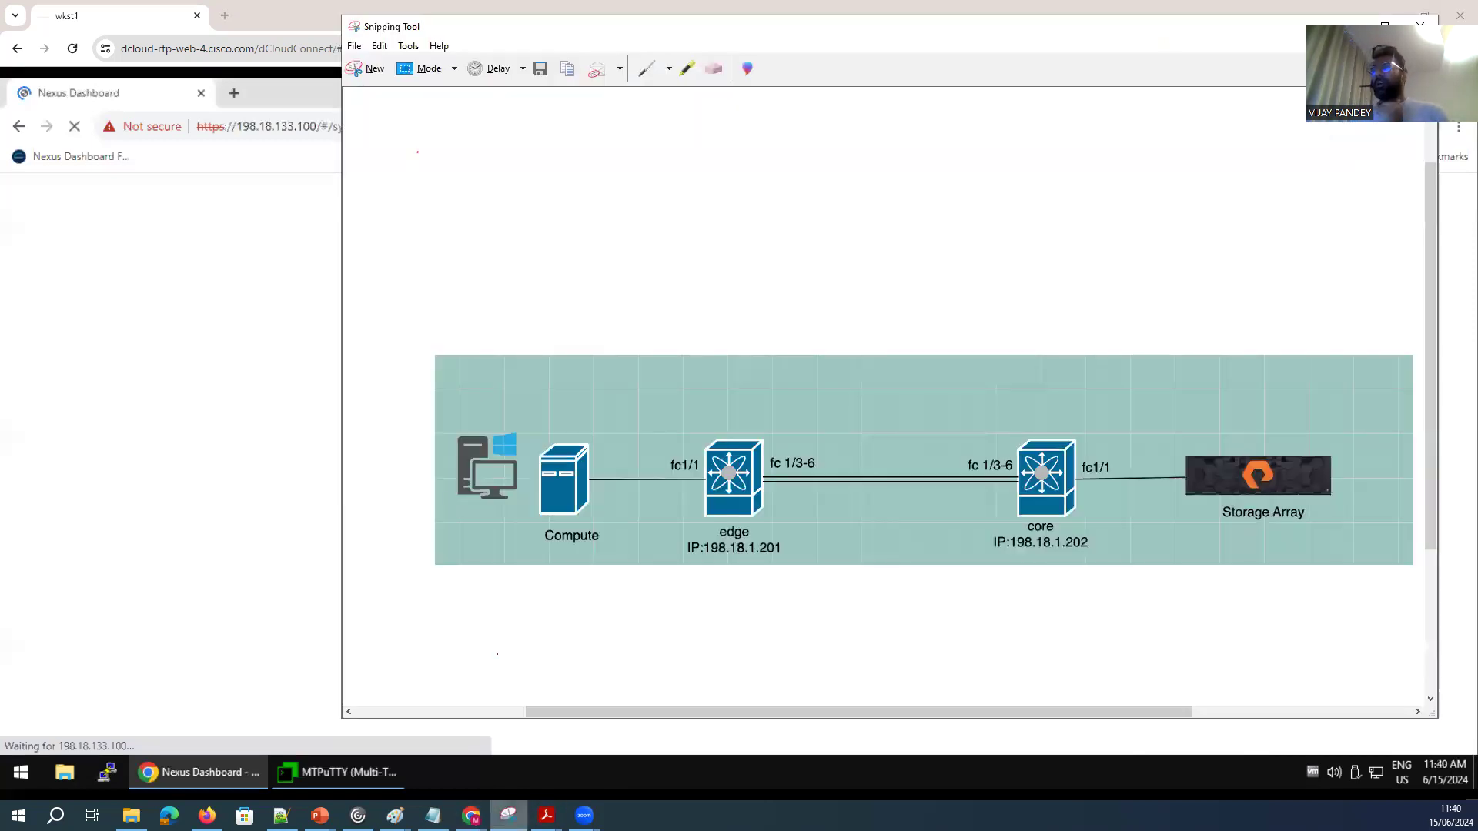
click(394, 816)
click(466, 748)
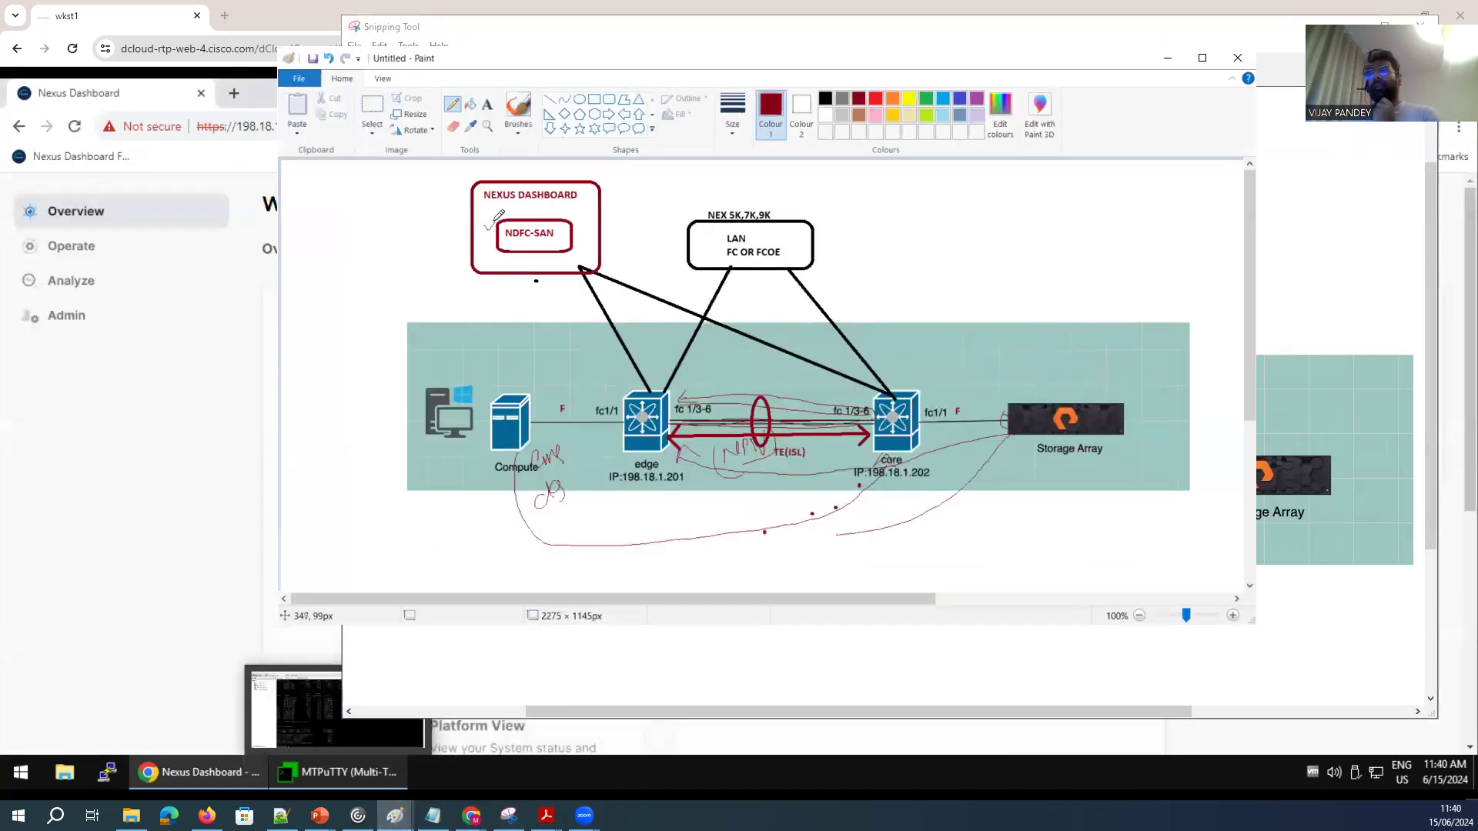
click(168, 433)
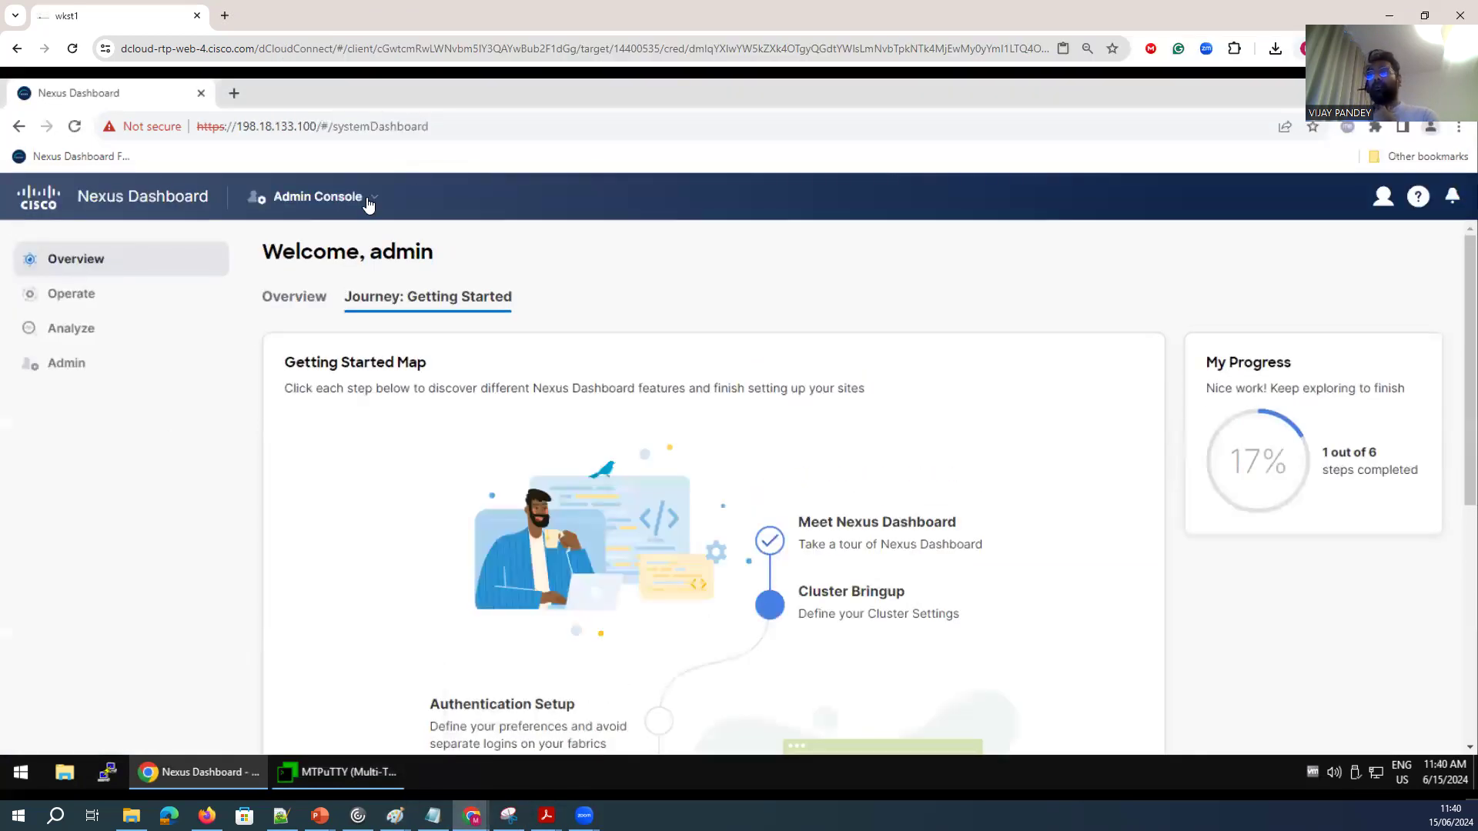
Open the Sites page under Operate.
mouse_move(231, 337)
mouse_move(212, 296)
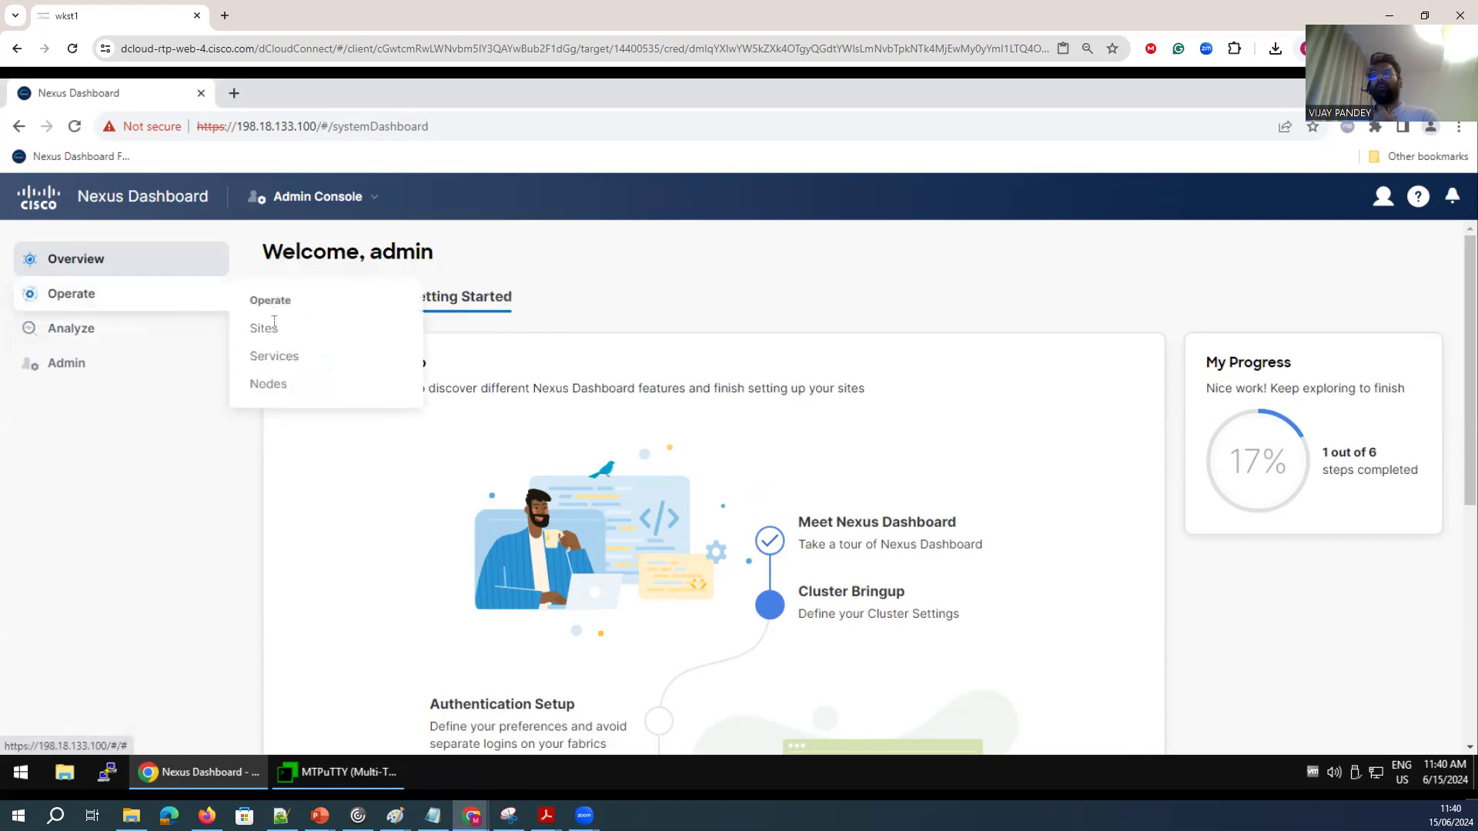
click(274, 338)
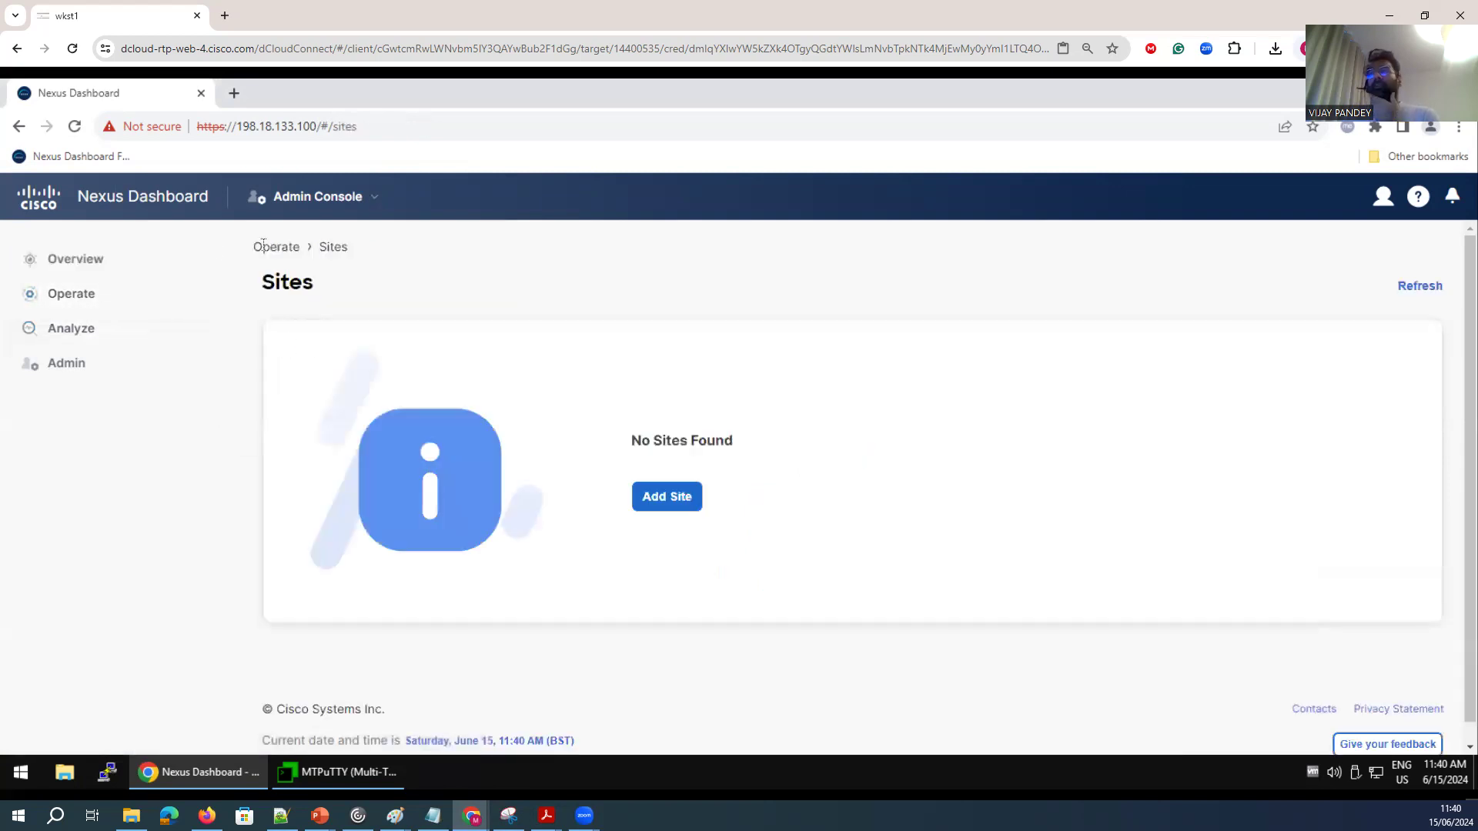
Open the Services page under Operate.
mouse_move(72, 301)
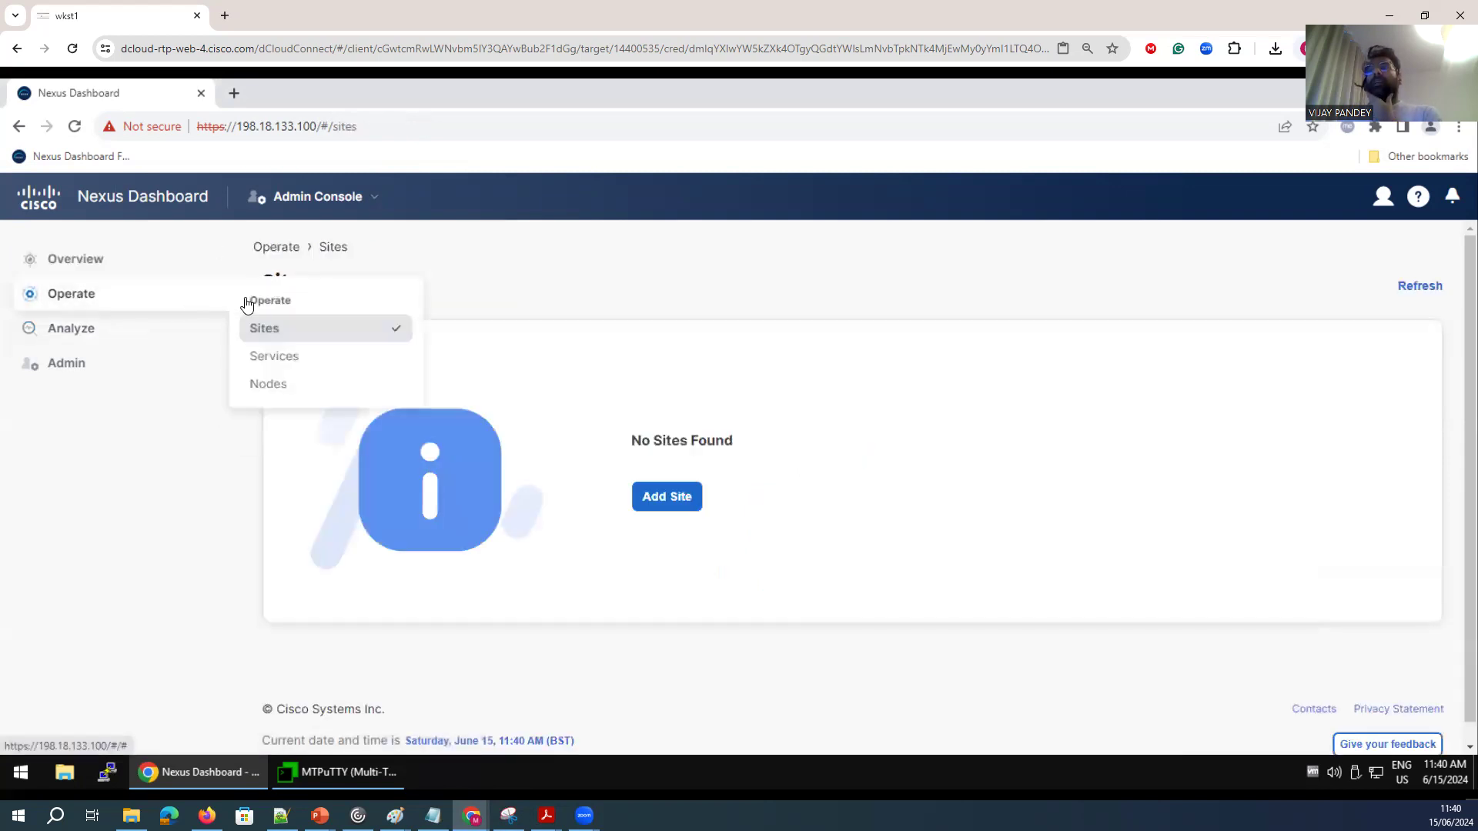
click(258, 350)
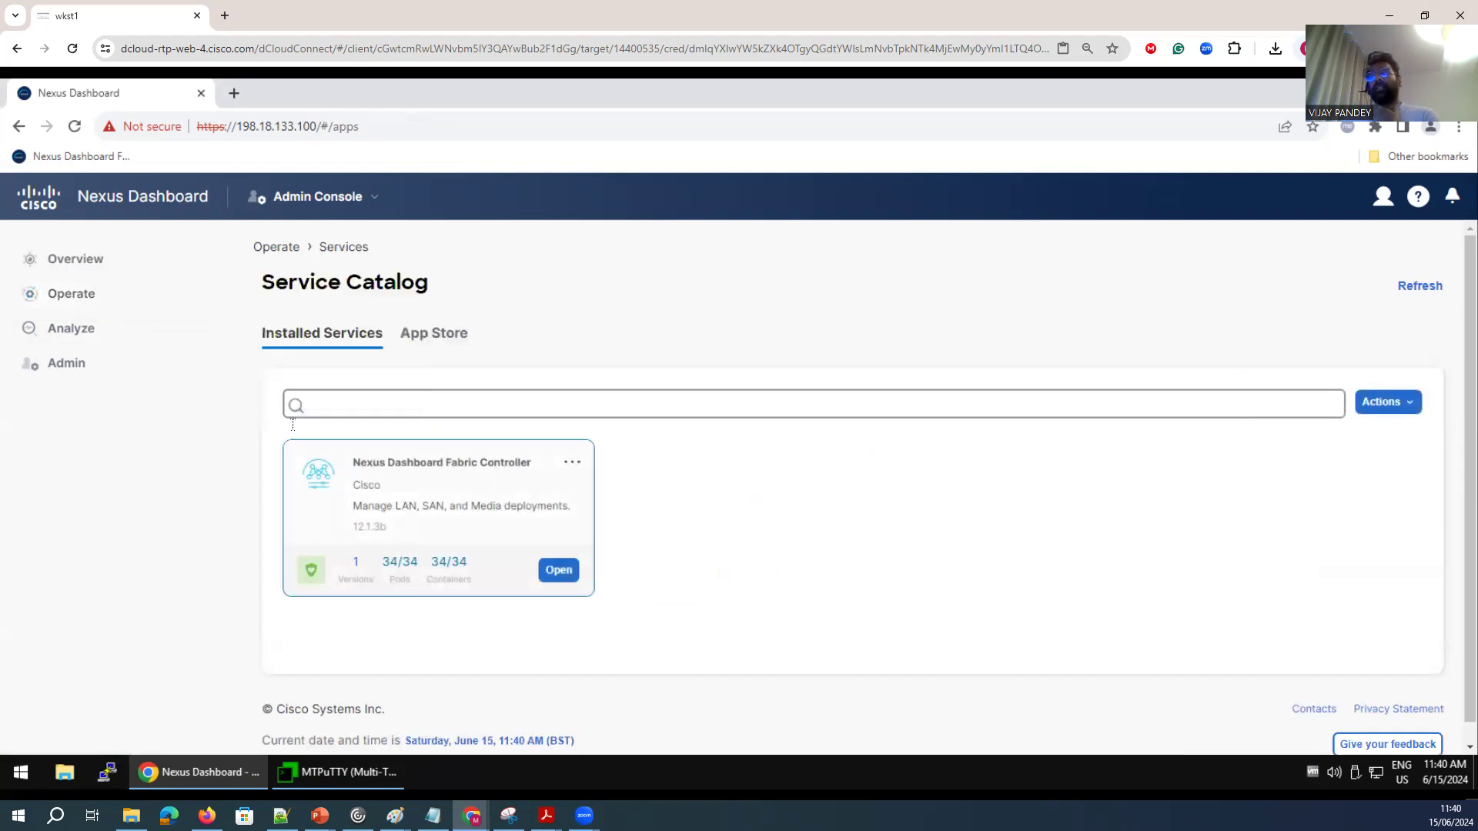
mouse_move(83, 297)
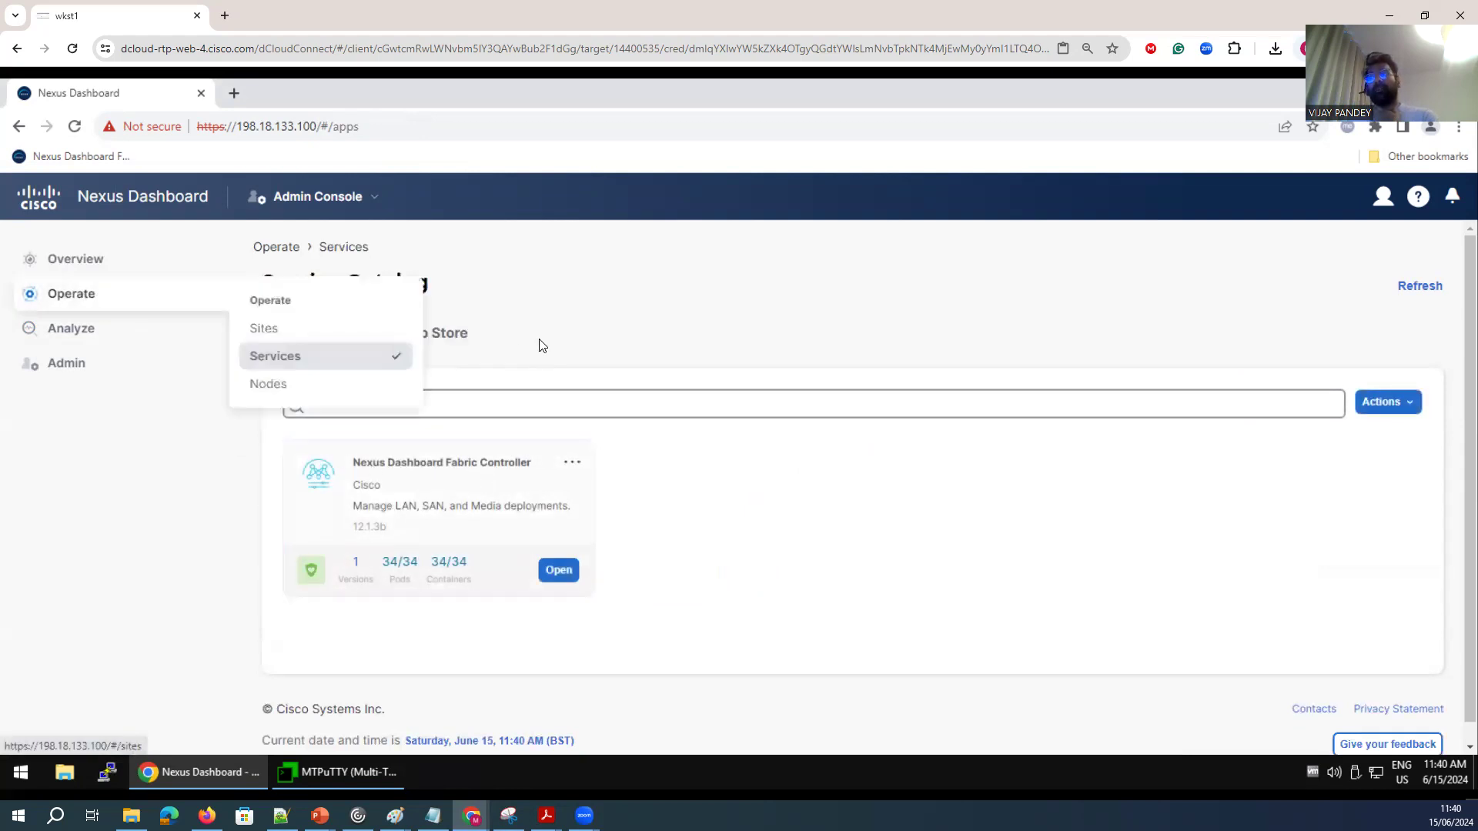
Inspect the Nexus Dashboard Fabric Controller service's overview and System Resources pods, then close its details panel.
drag(354, 459, 527, 462)
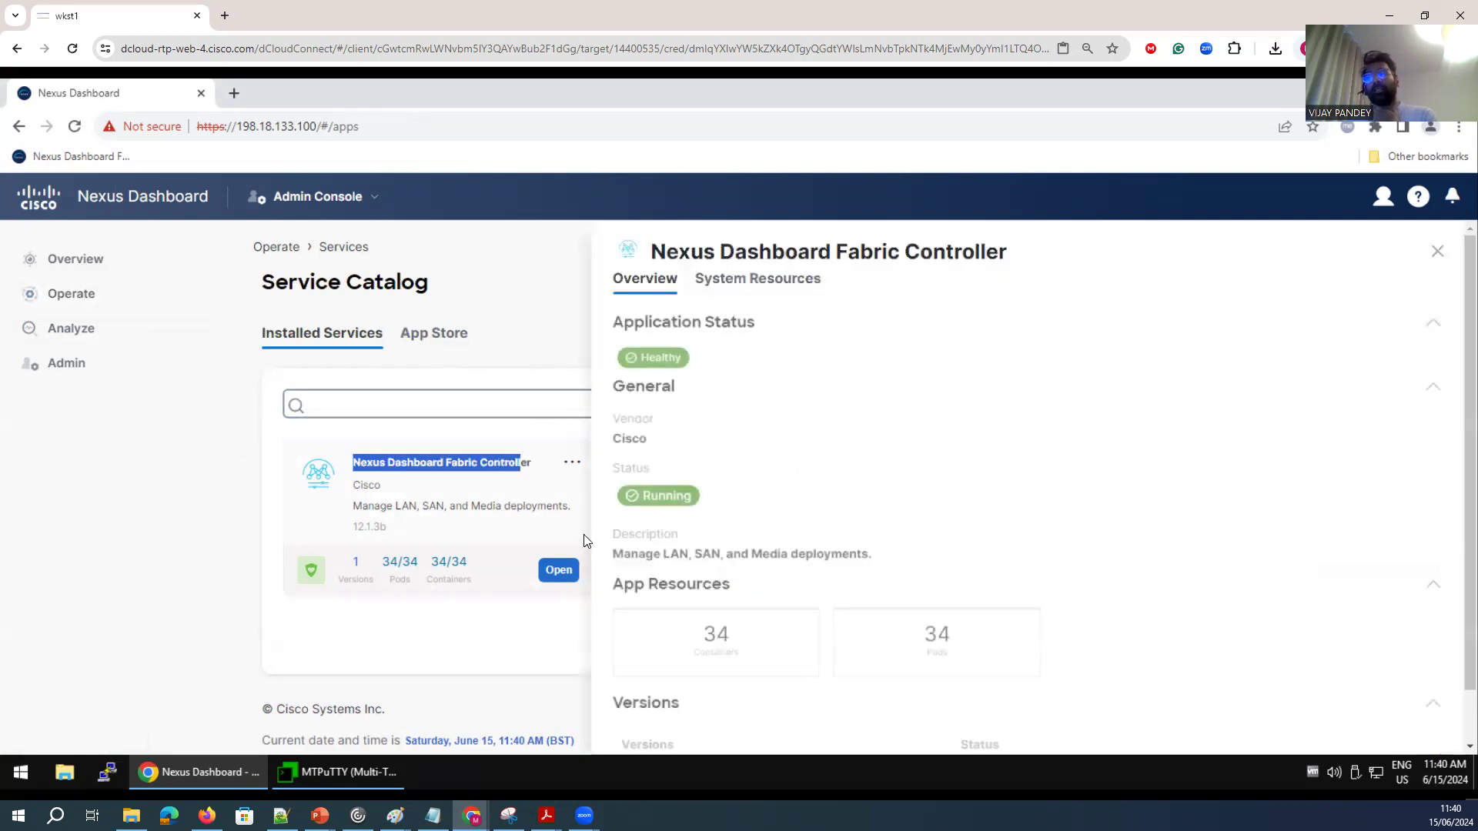
click(712, 559)
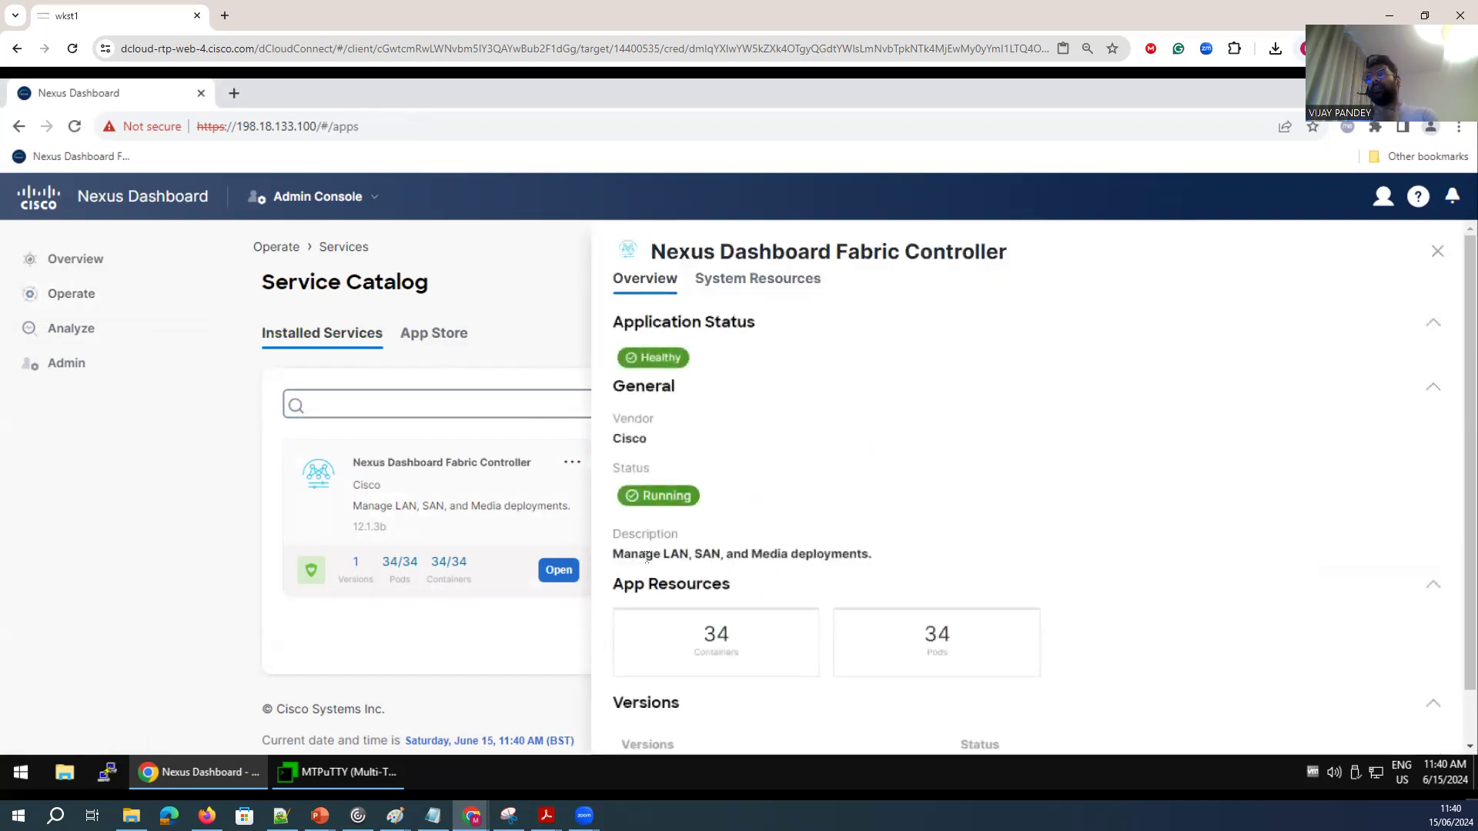
drag(699, 552, 800, 552)
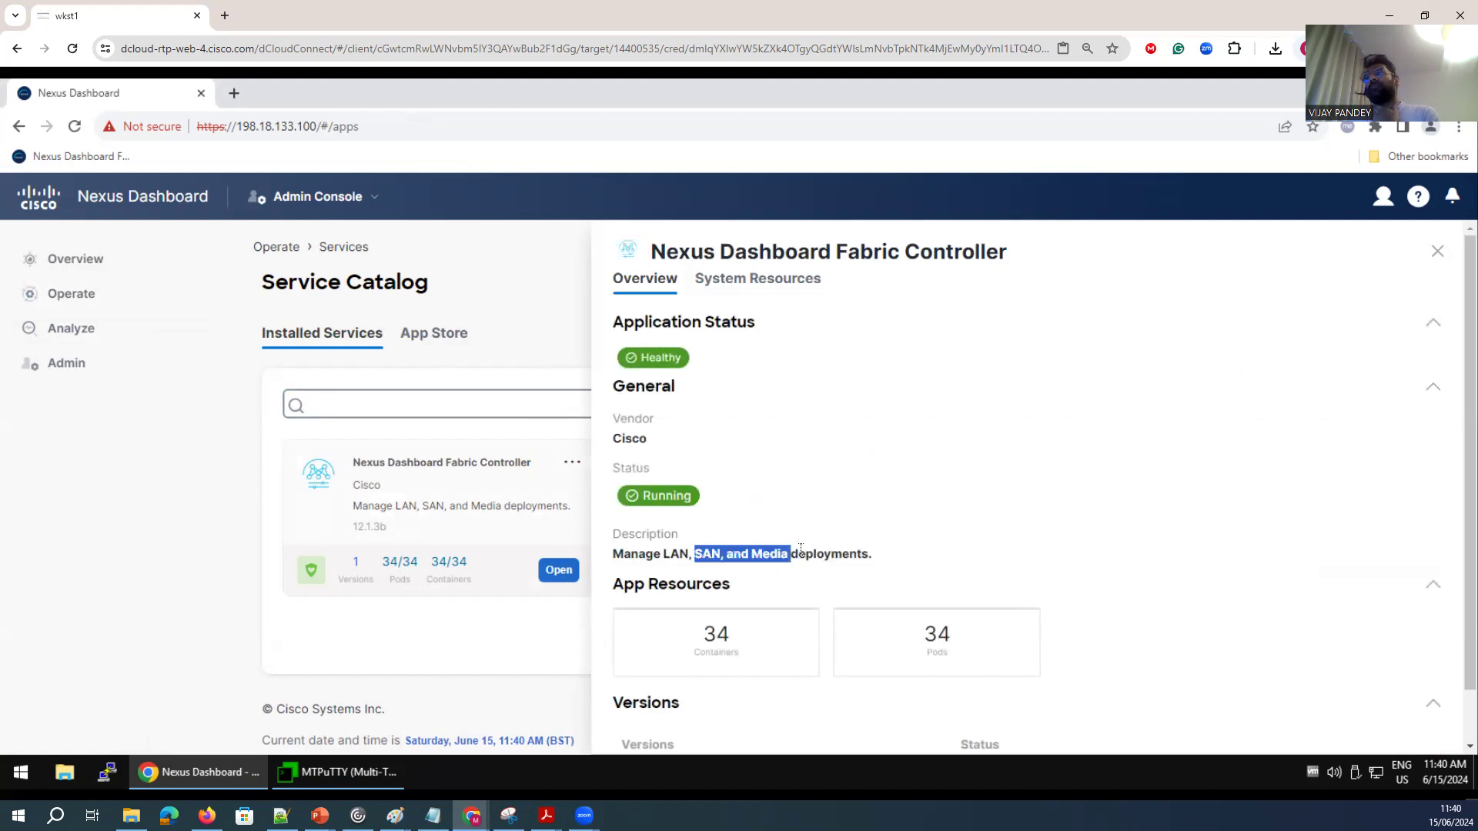
click(773, 284)
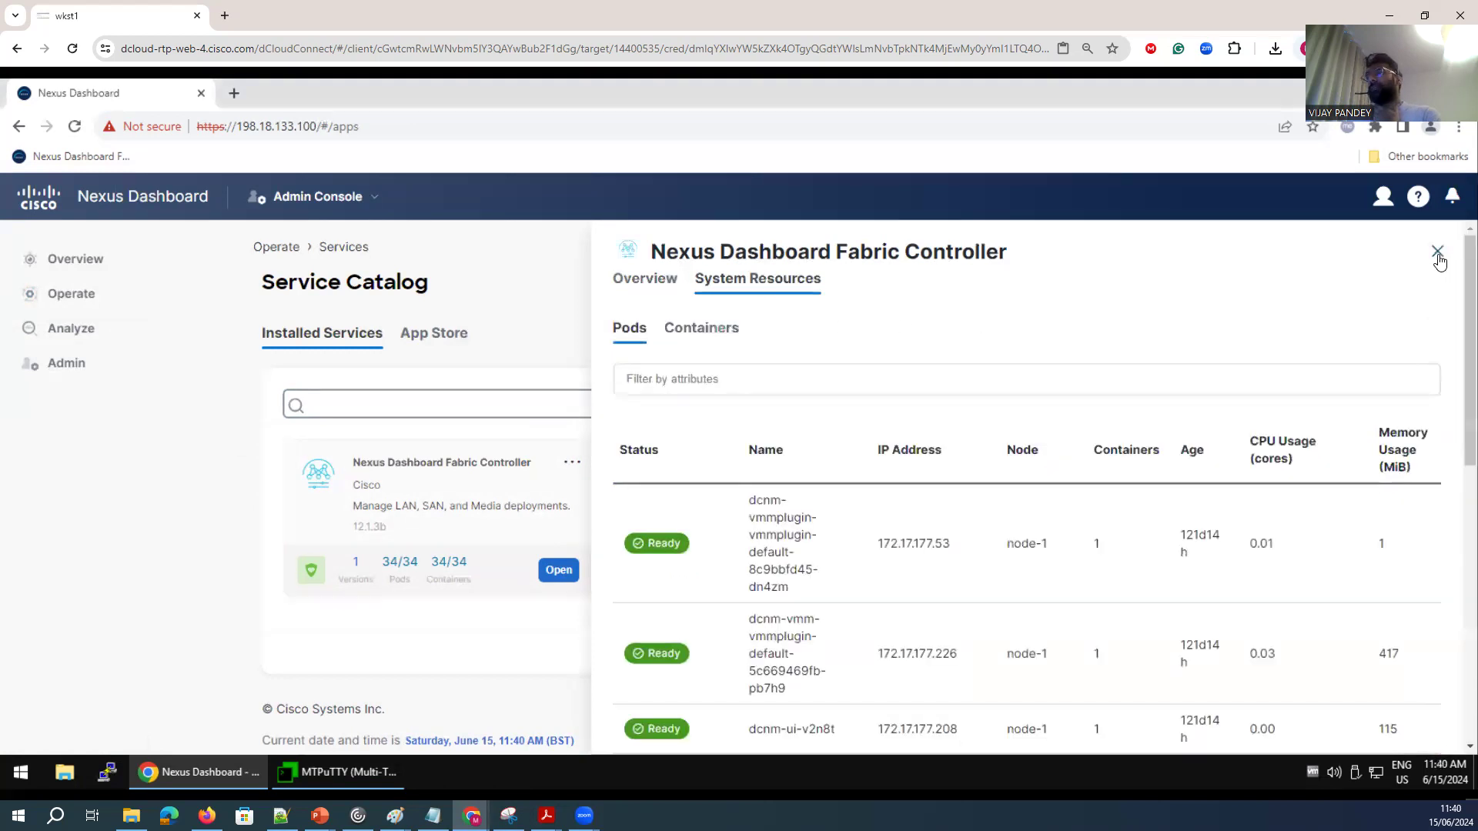
click(1437, 253)
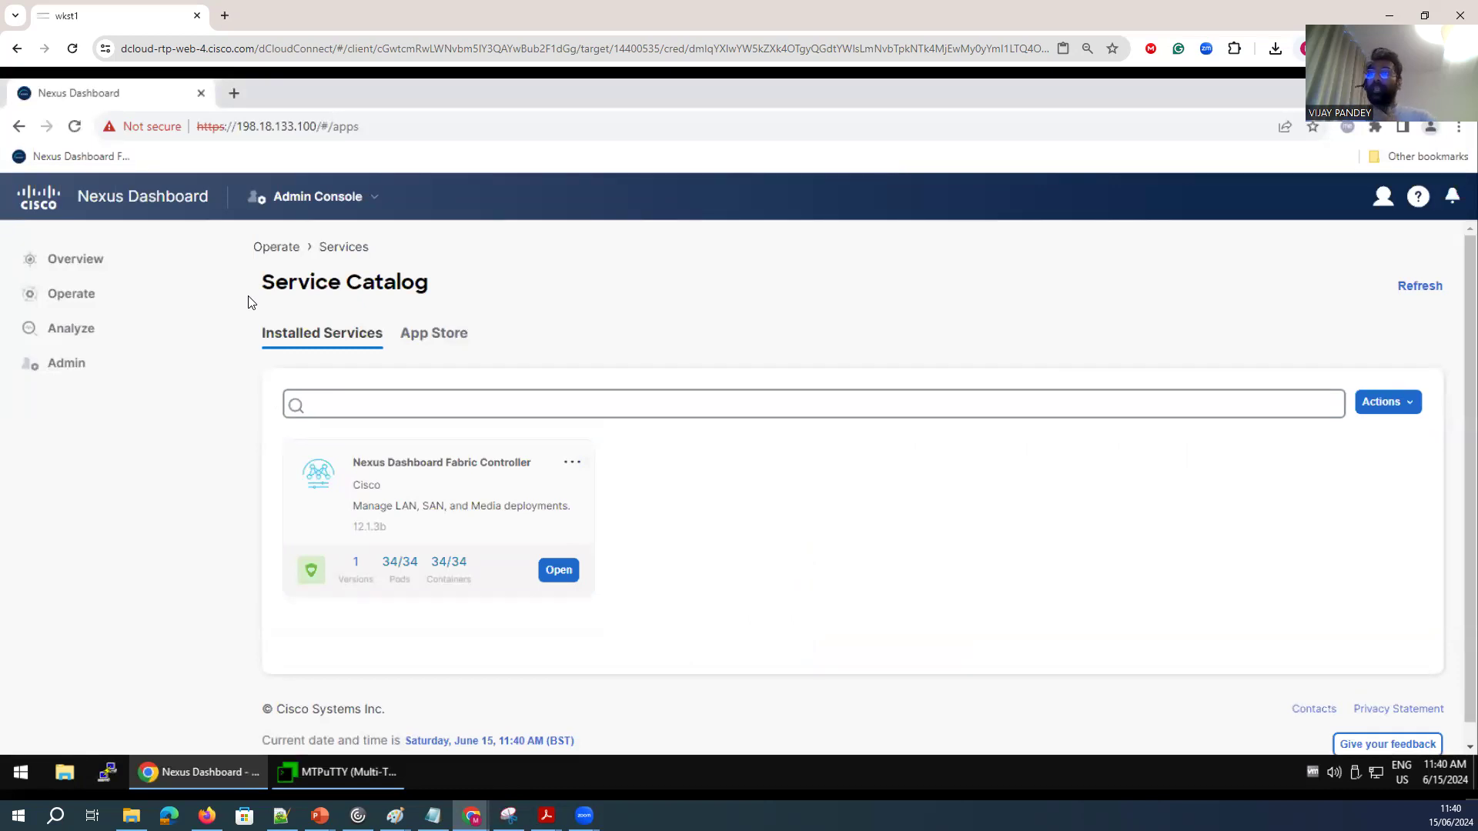
Open the Resource Utilization page to view cluster resource usage.
mouse_move(154, 328)
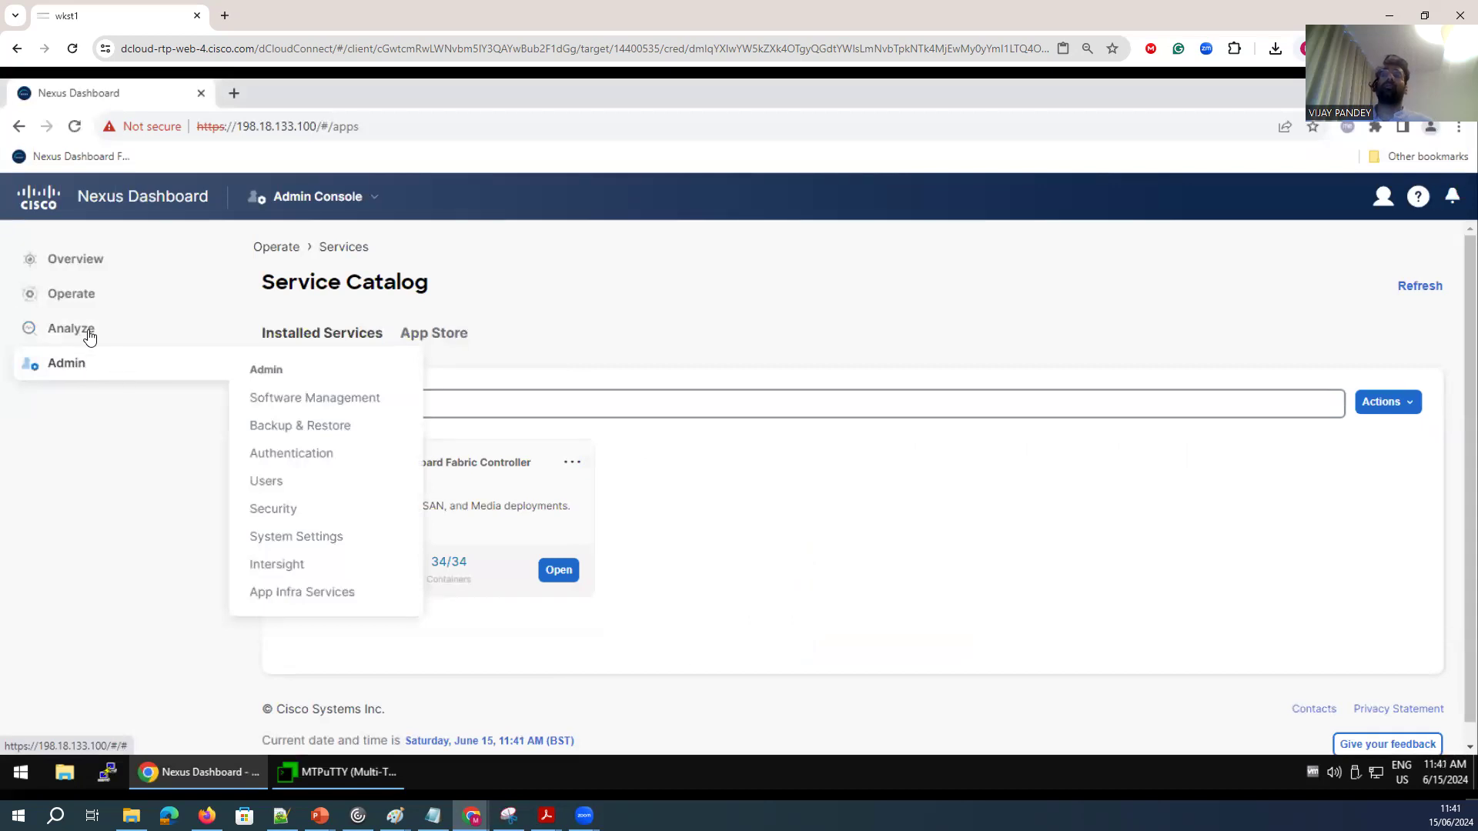
mouse_move(89, 336)
click(310, 420)
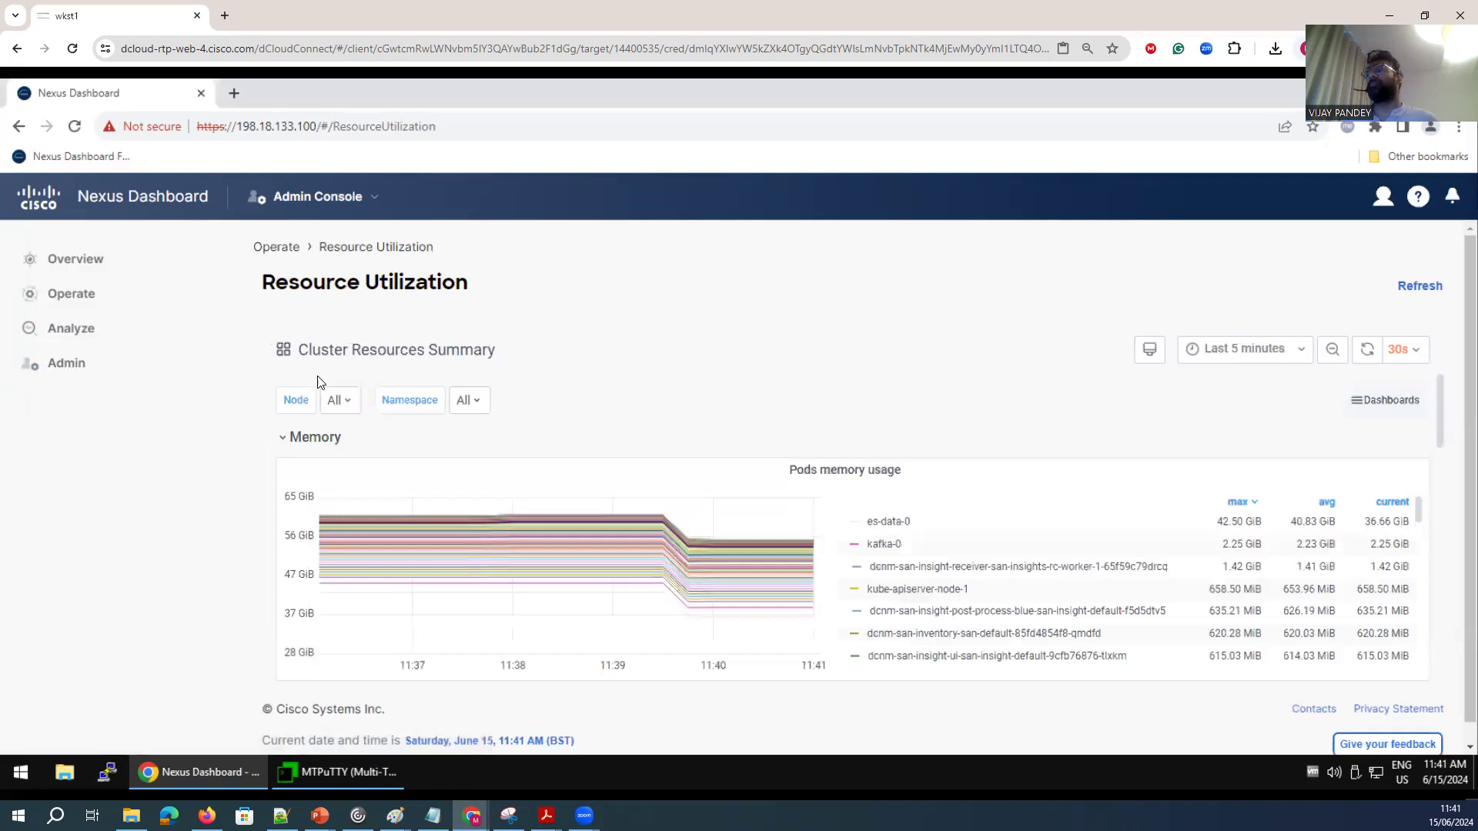
mouse_move(660, 541)
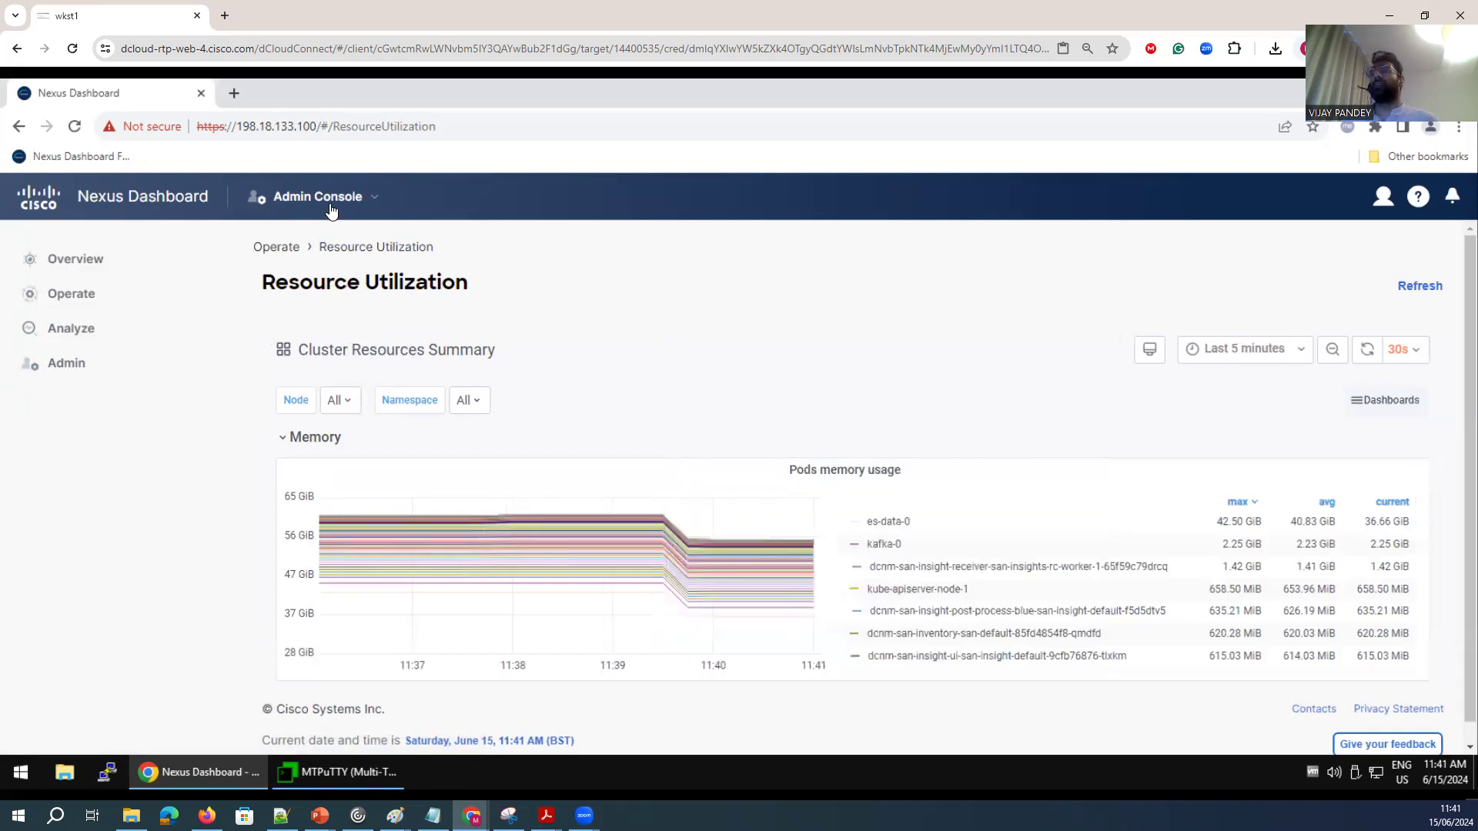
Switch to the Fabric Controller and dismiss its prerequisites dialog.
click(331, 202)
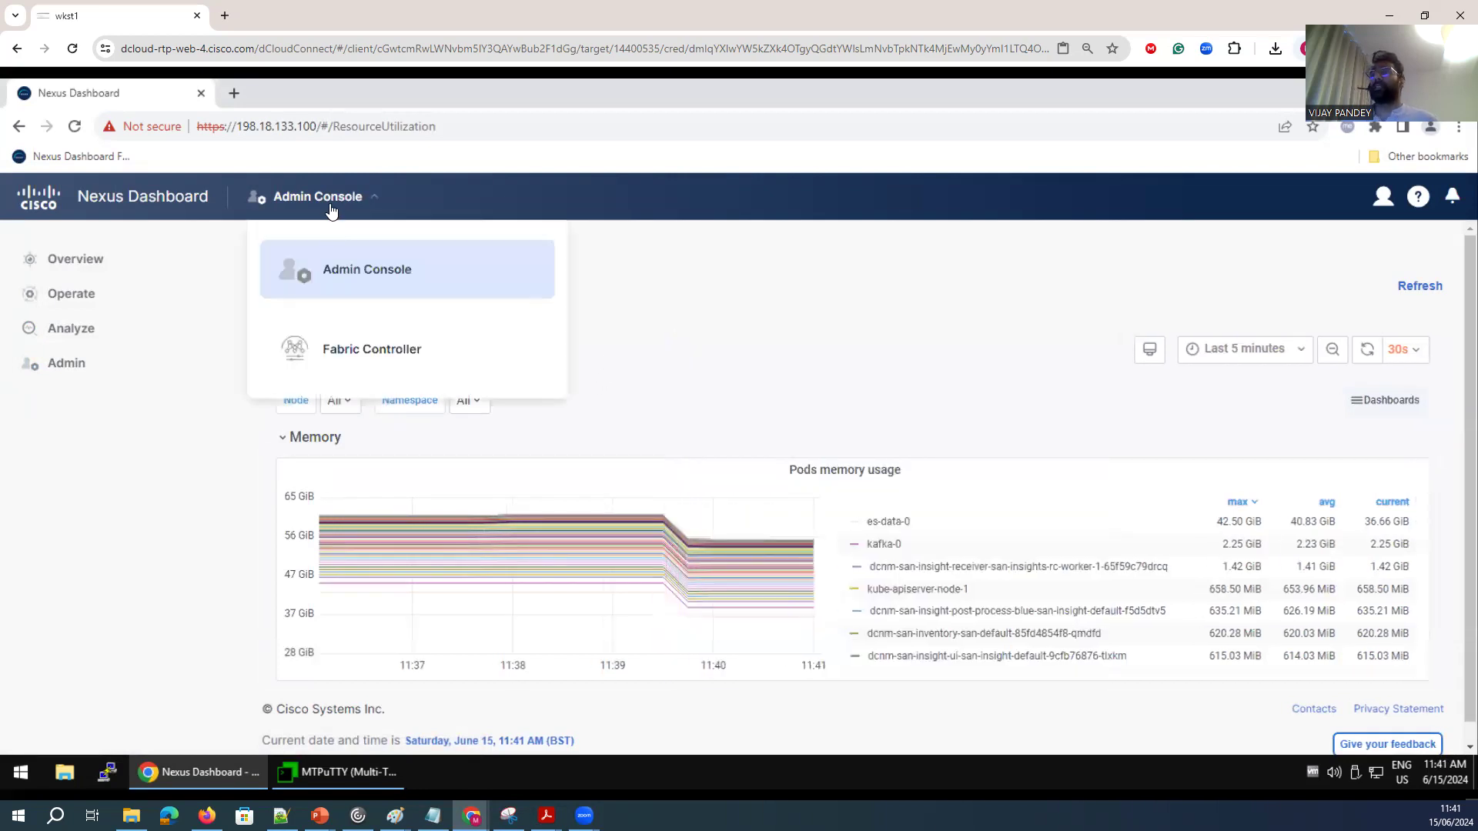
click(333, 352)
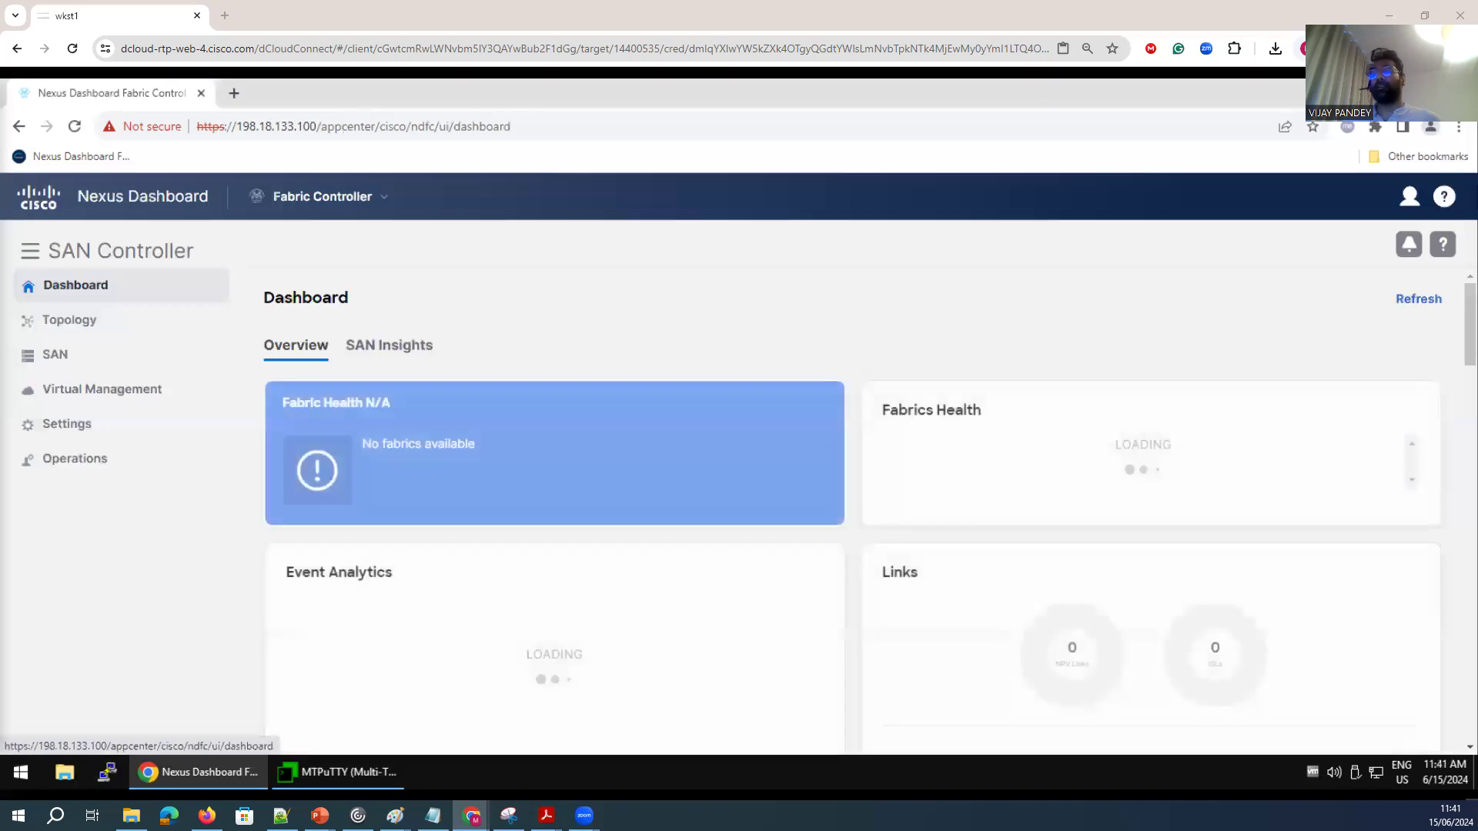
mouse_move(55, 356)
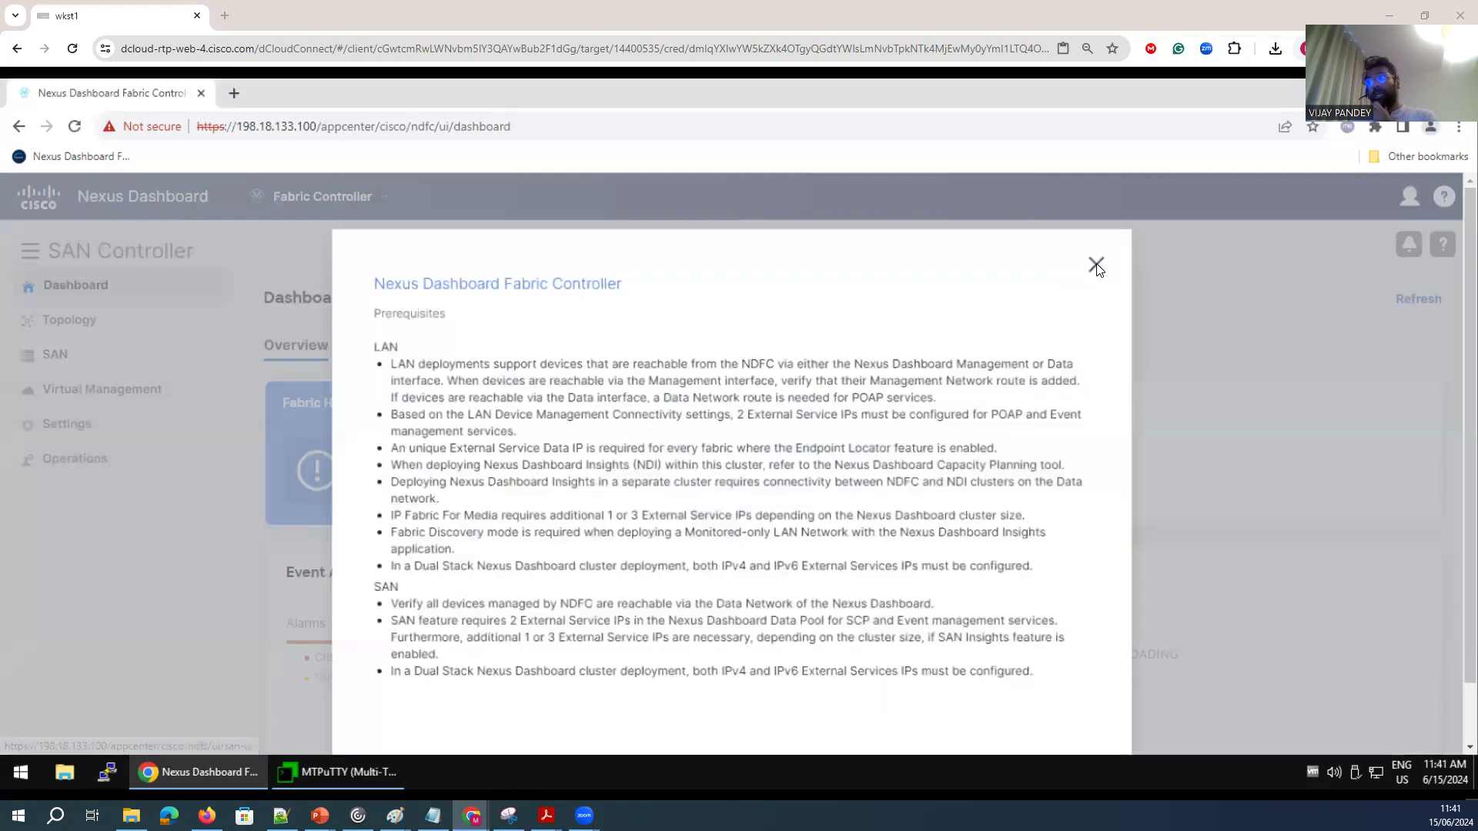
click(1101, 268)
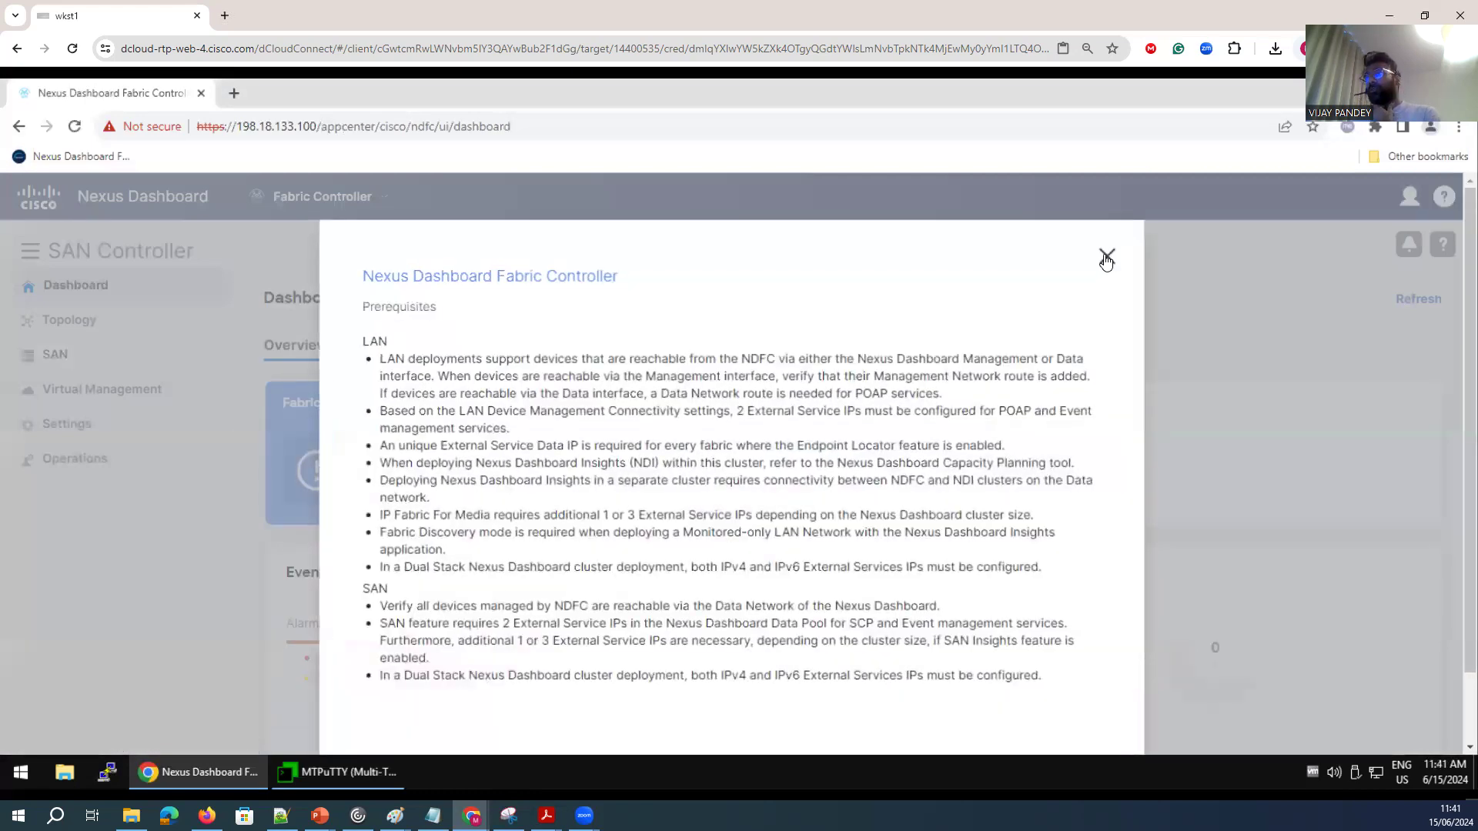
click(1106, 259)
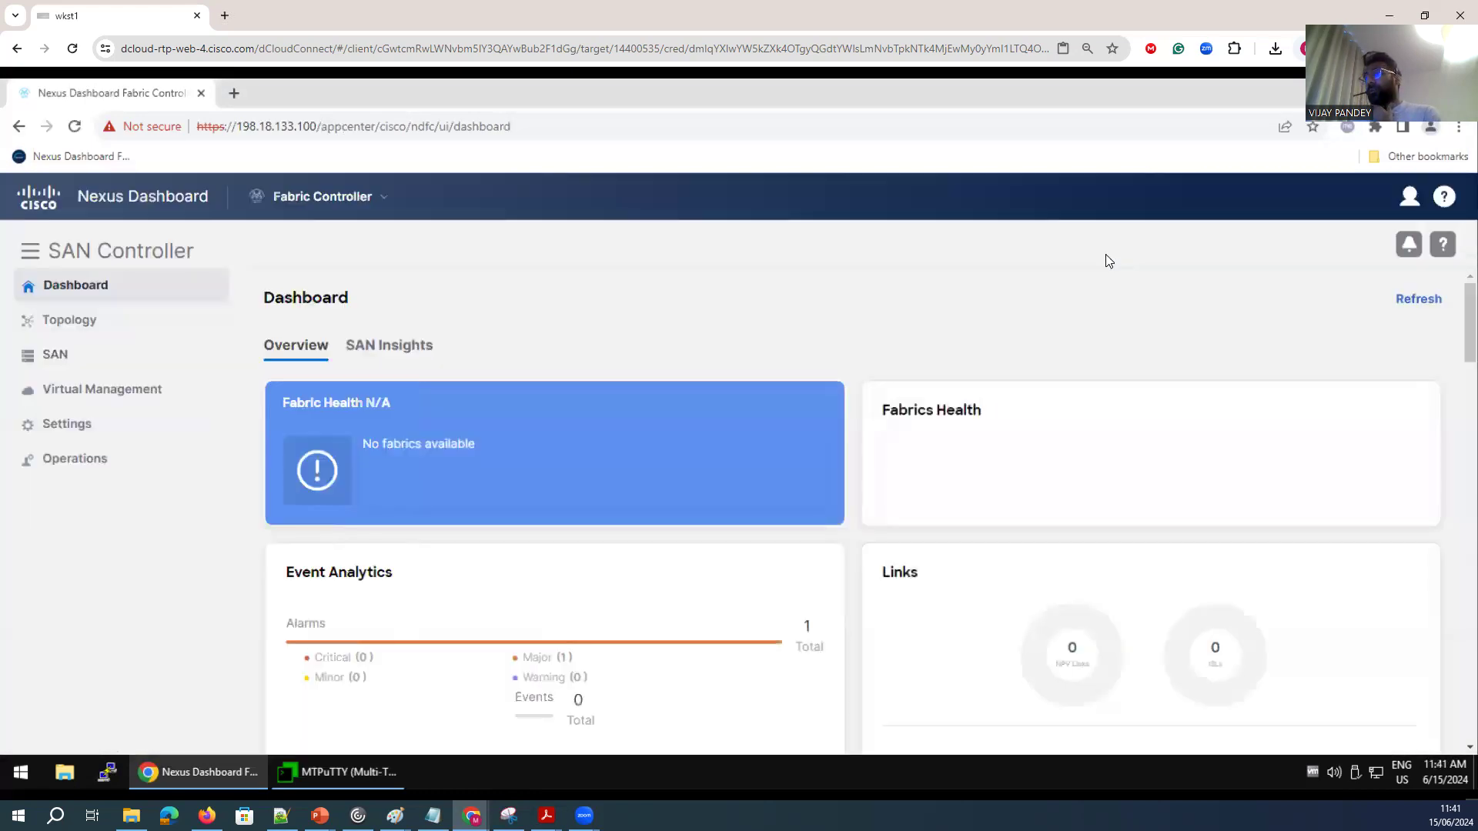
Open the SAN Controller Topology view and then the SAN Fabrics list.
click(67, 323)
mouse_move(177, 426)
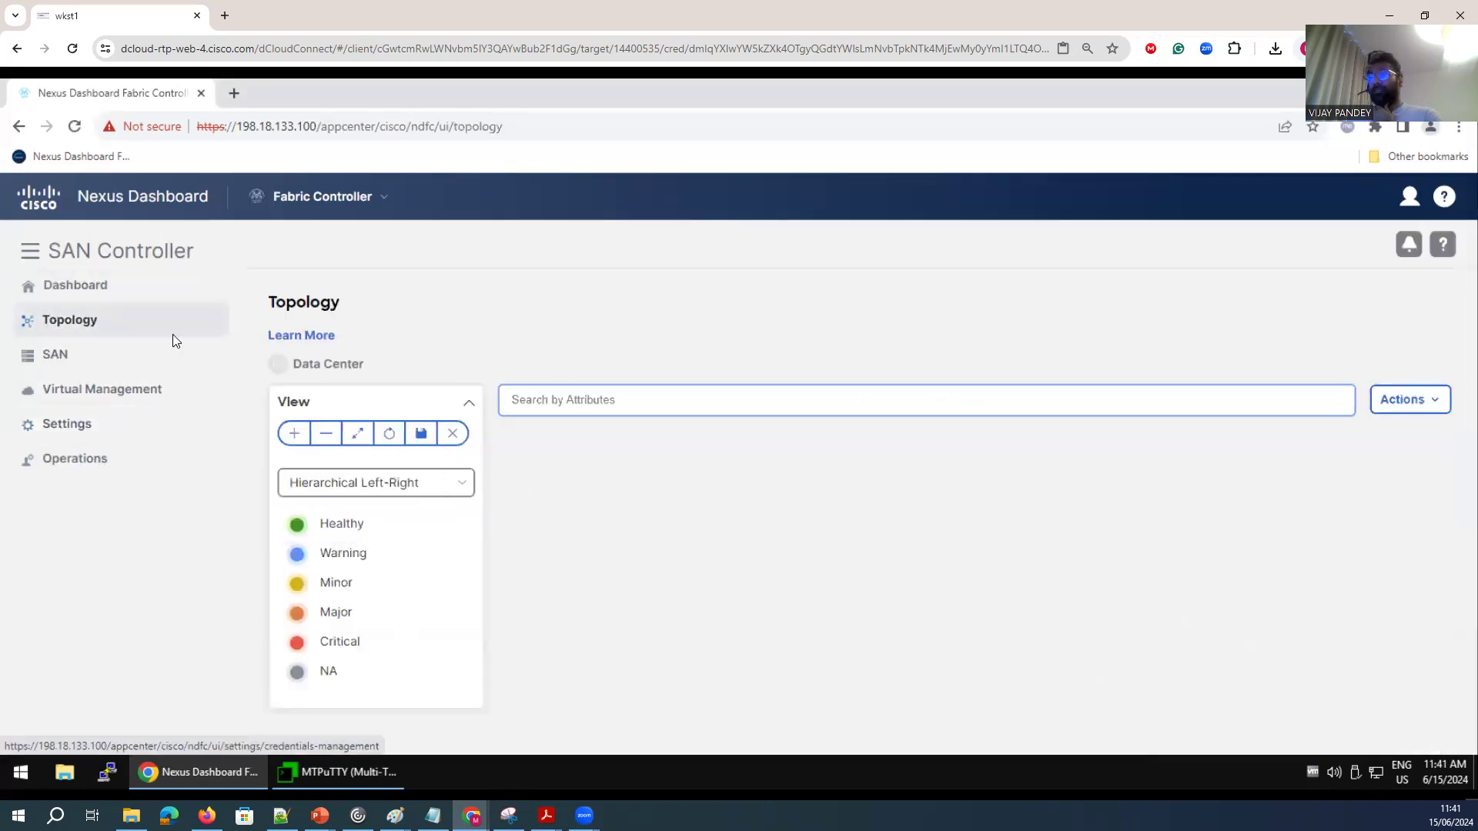
mouse_move(65, 353)
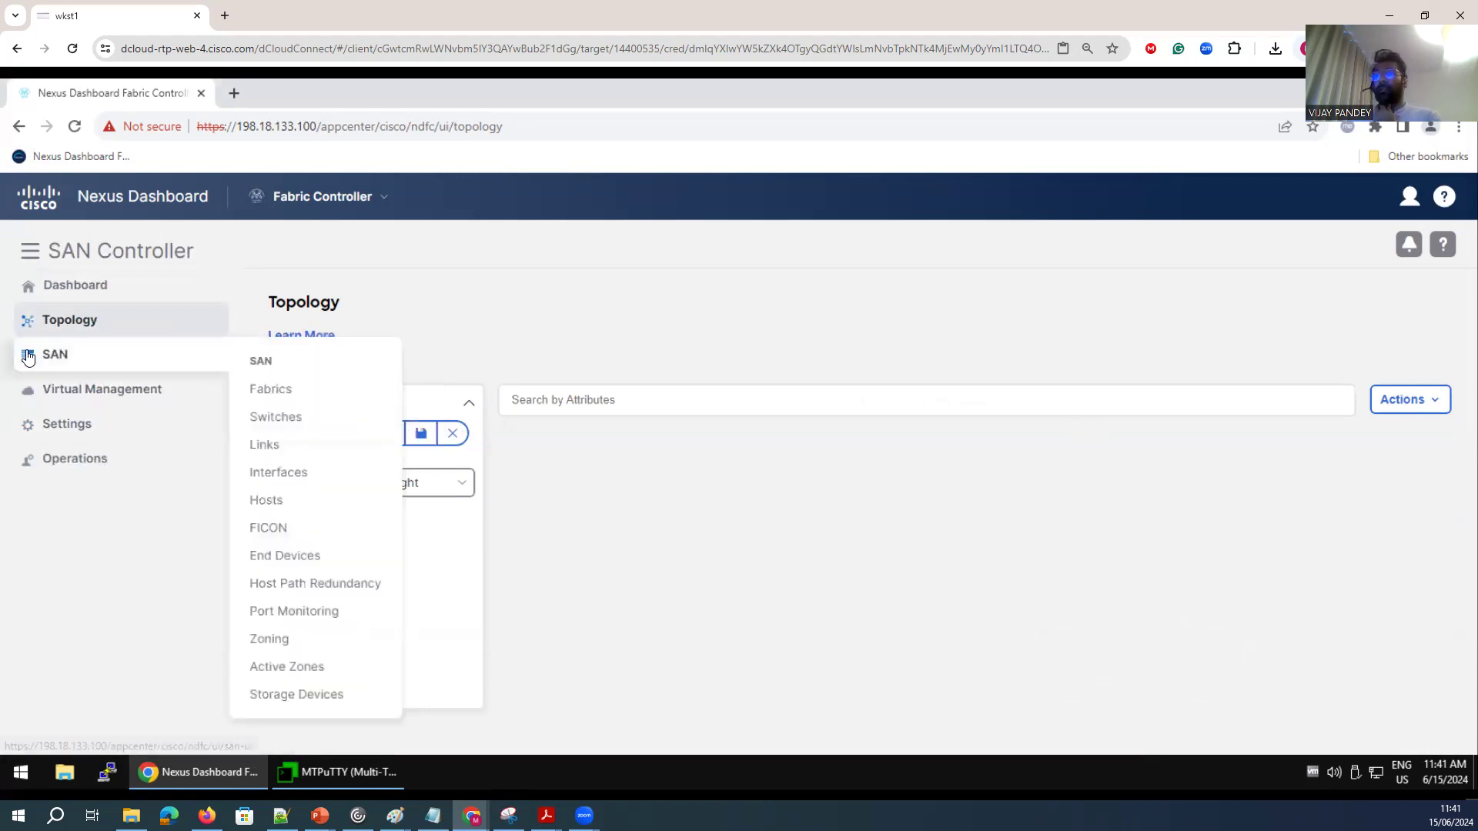
mouse_move(148, 380)
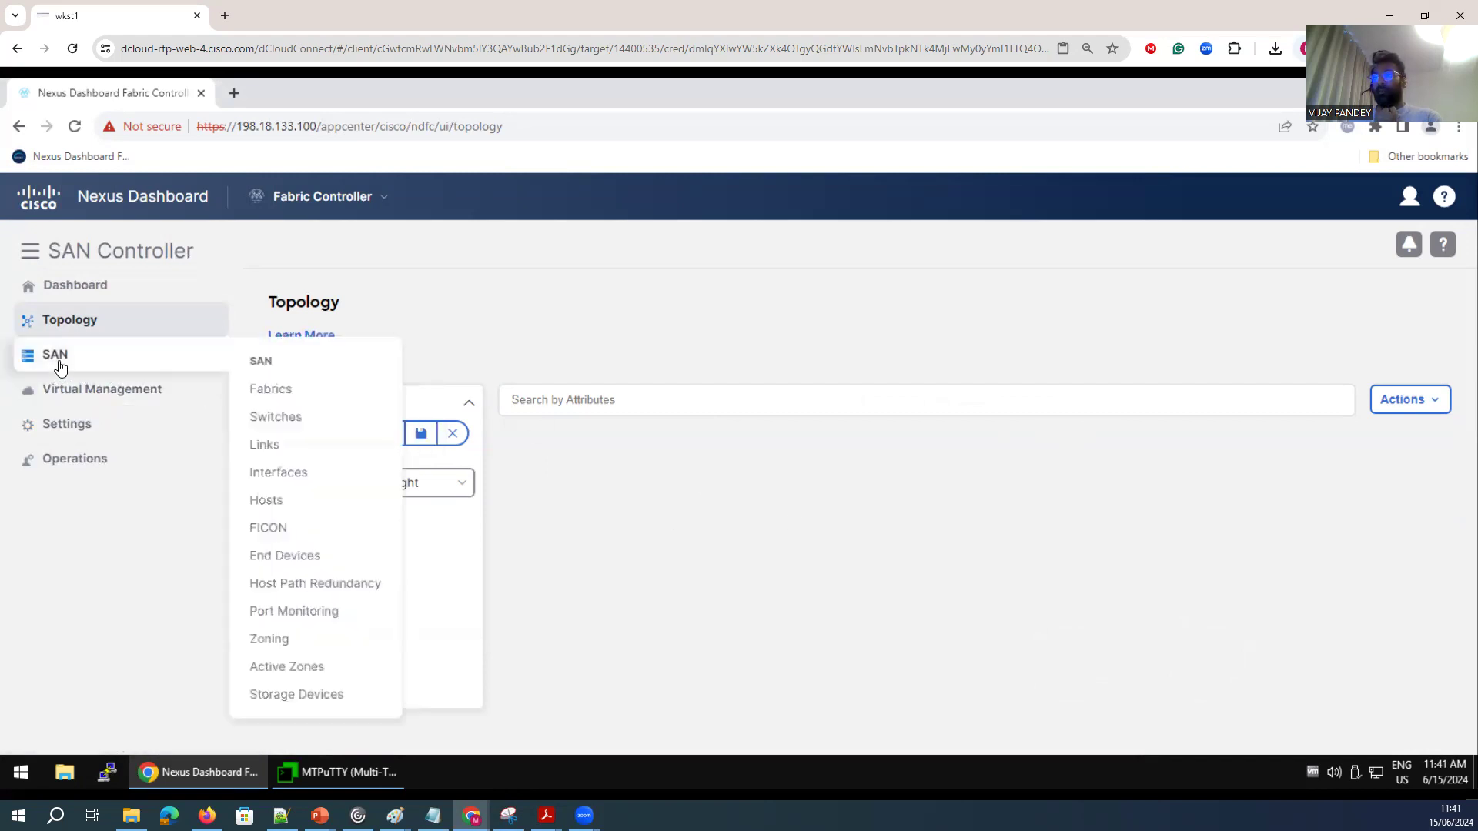
click(277, 401)
Start adding a new fabric and name it mds-fabric.
click(1396, 417)
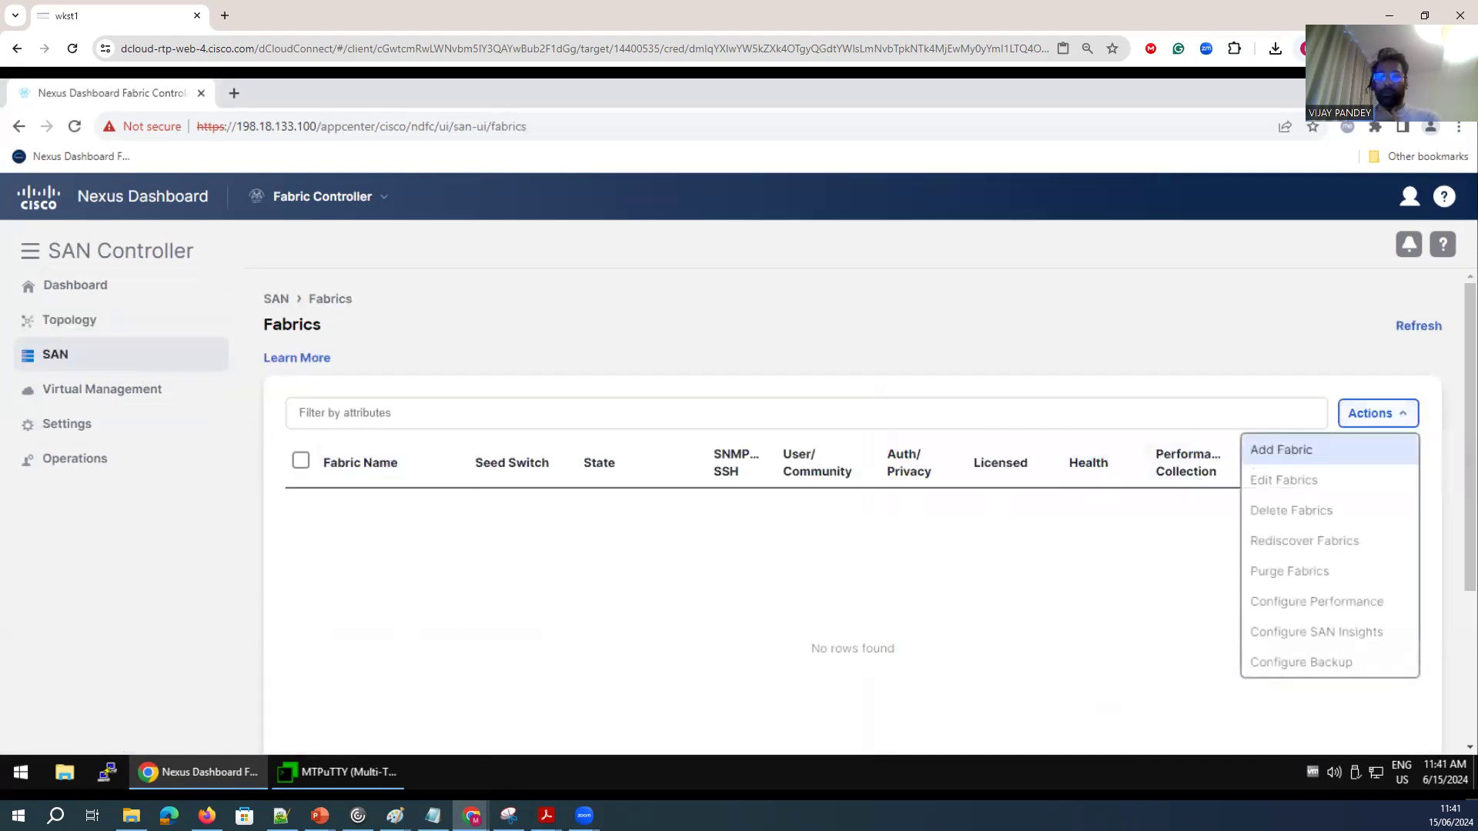
click(1281, 449)
click(433, 324)
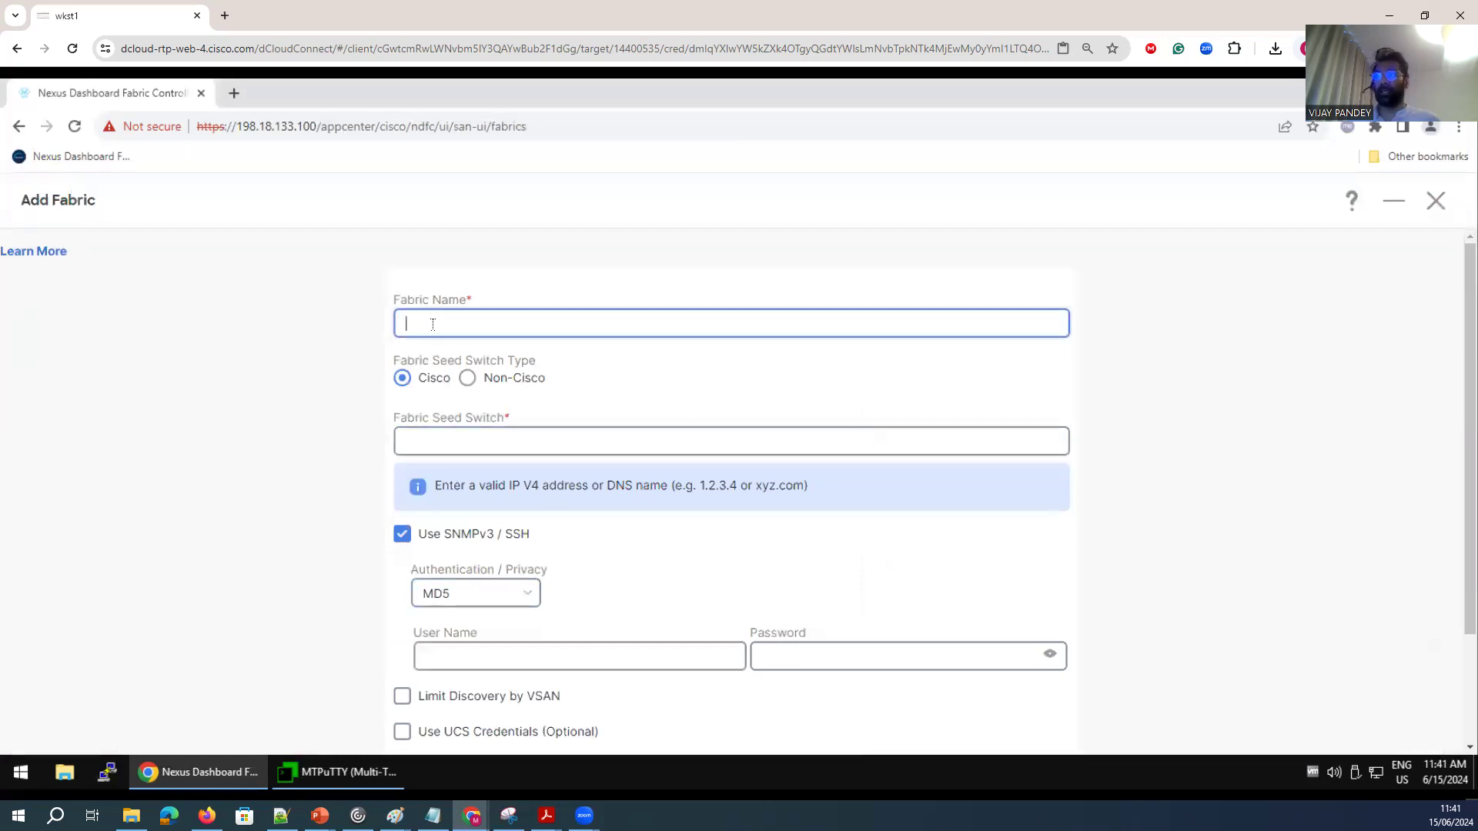
text(mds-fabric)
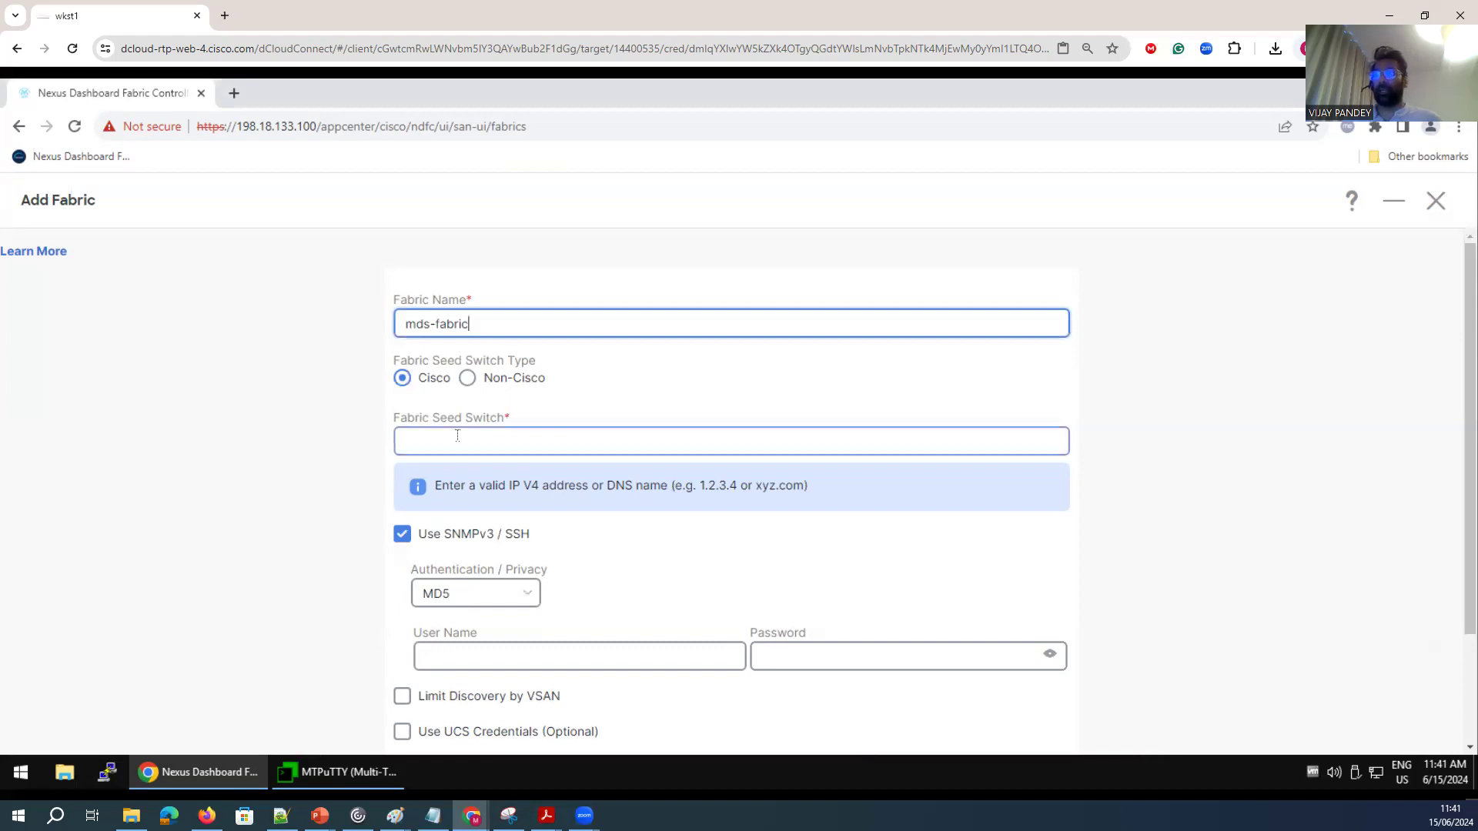
Set the fabric seed switch to 198.18.1.201.
click(425, 437)
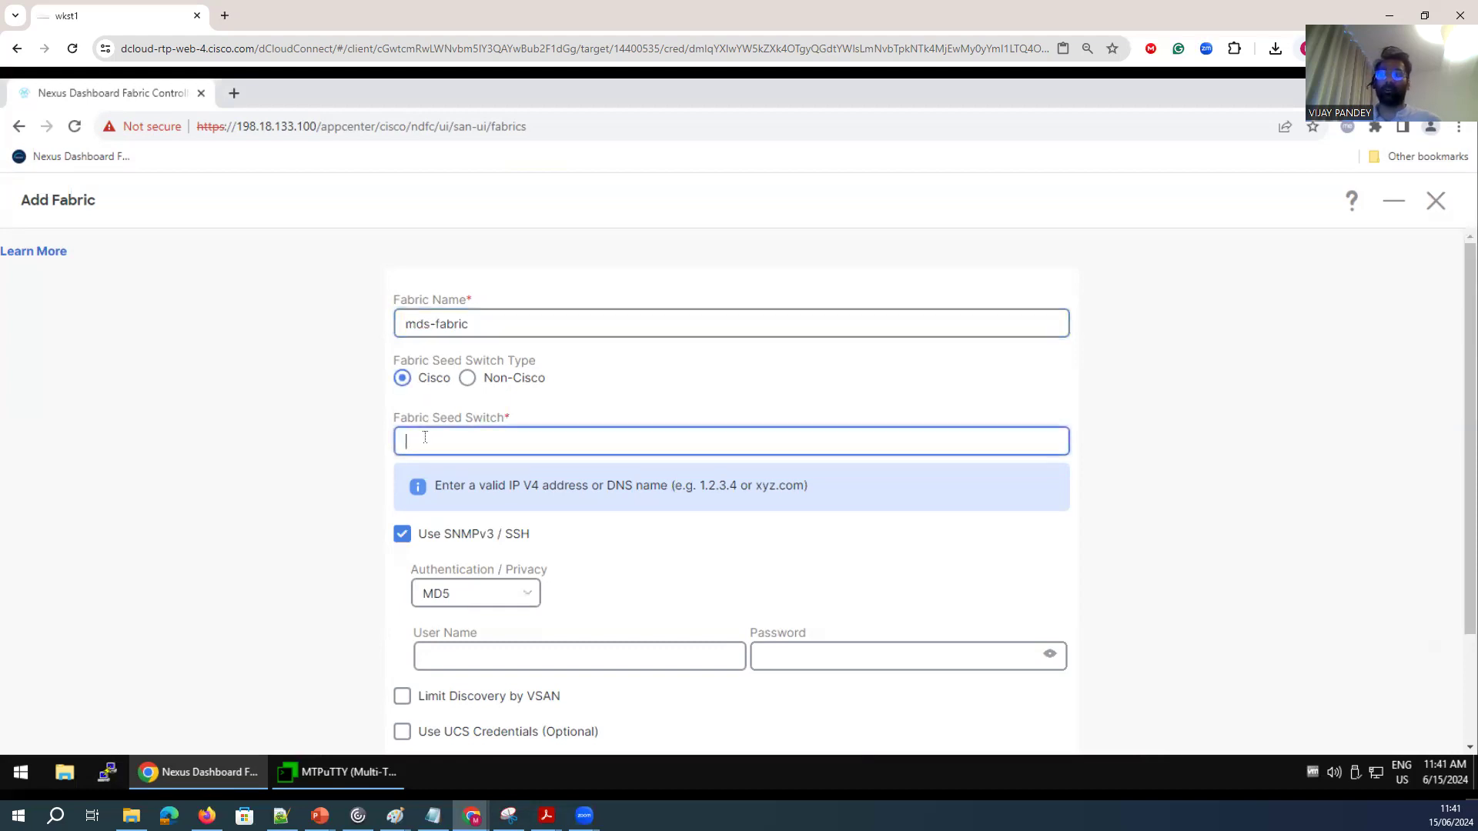
text(1)
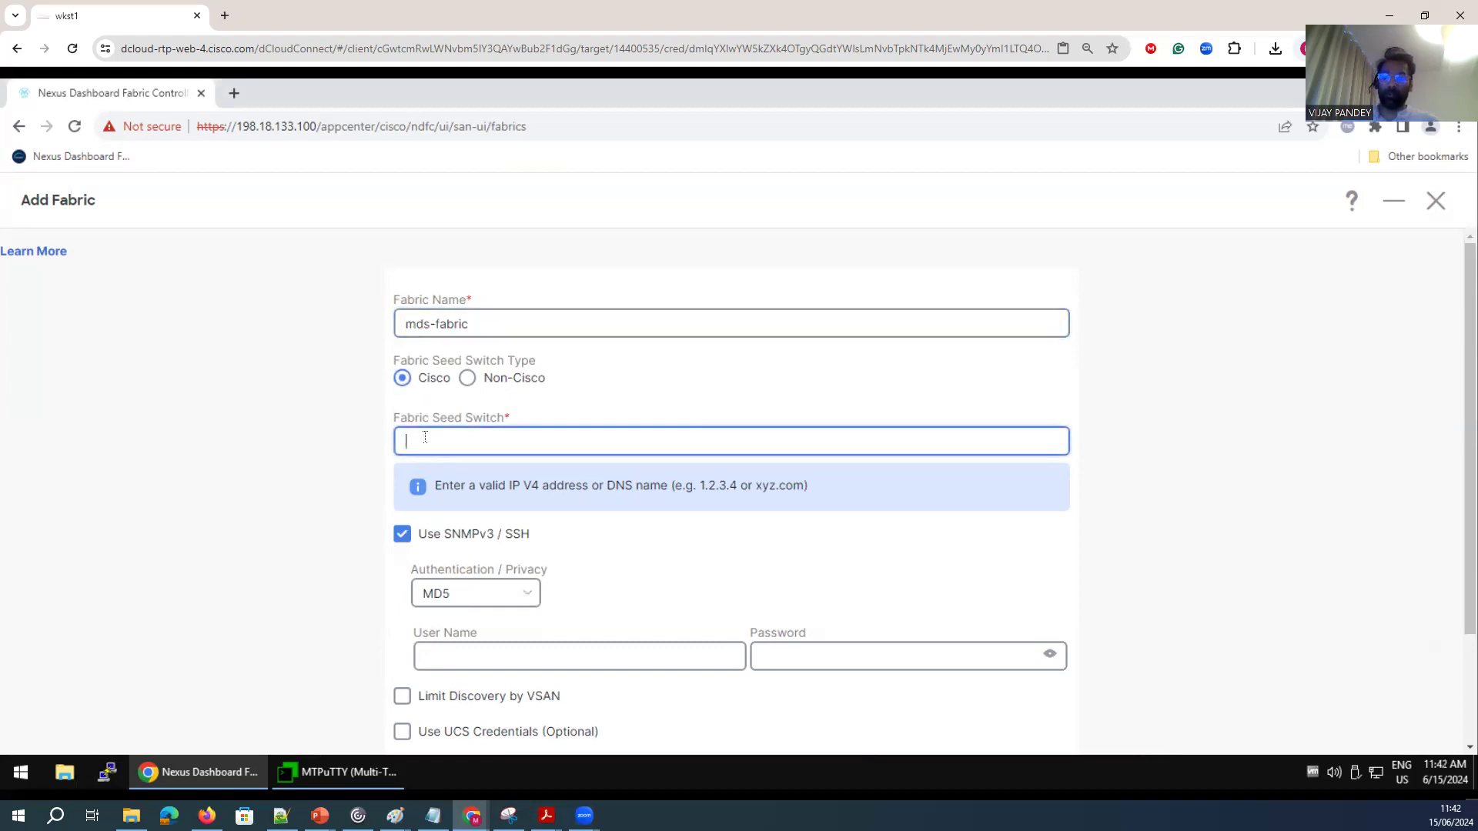
text(98.18.1.201)
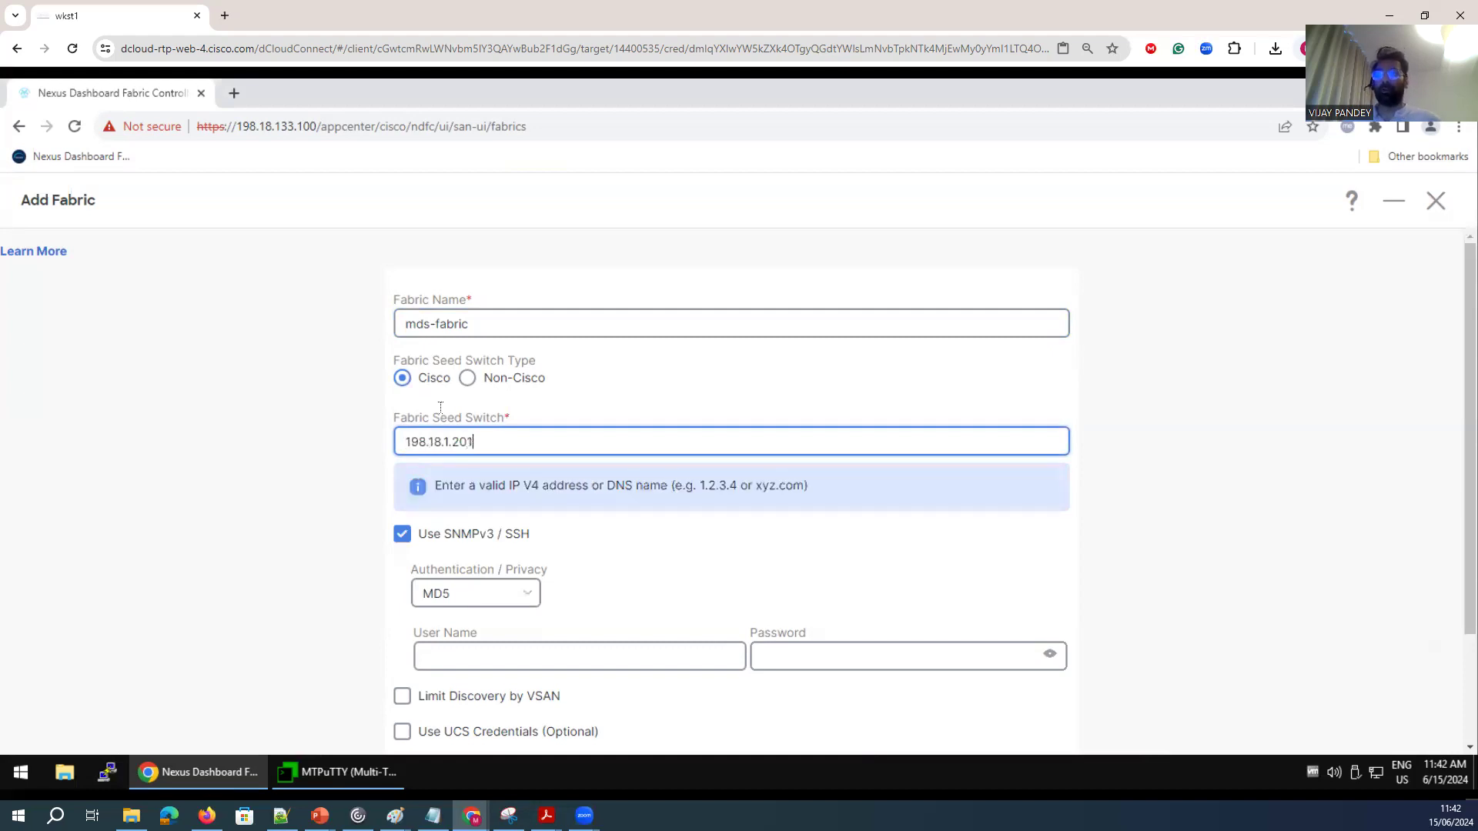
Check the edge switch's IP in the topology diagram and return to the Add Fabric form.
scroll(543, 532, down, 2)
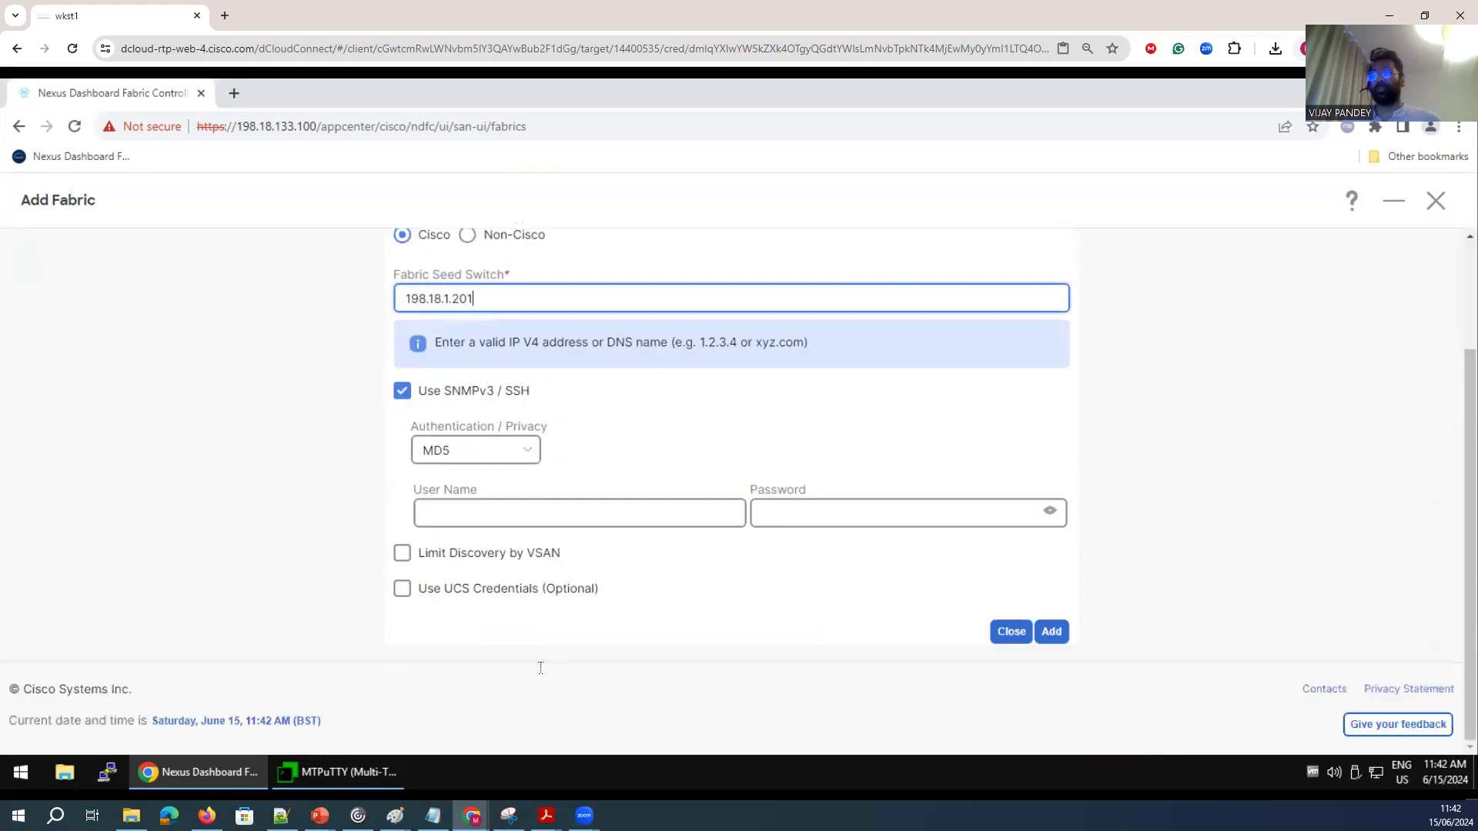
click(509, 816)
click(396, 816)
click(442, 765)
mouse_move(585, 278)
mouse_down()
mouse_move(575, 316)
mouse_move(632, 296)
mouse_move(605, 297)
mouse_move(630, 279)
mouse_up()
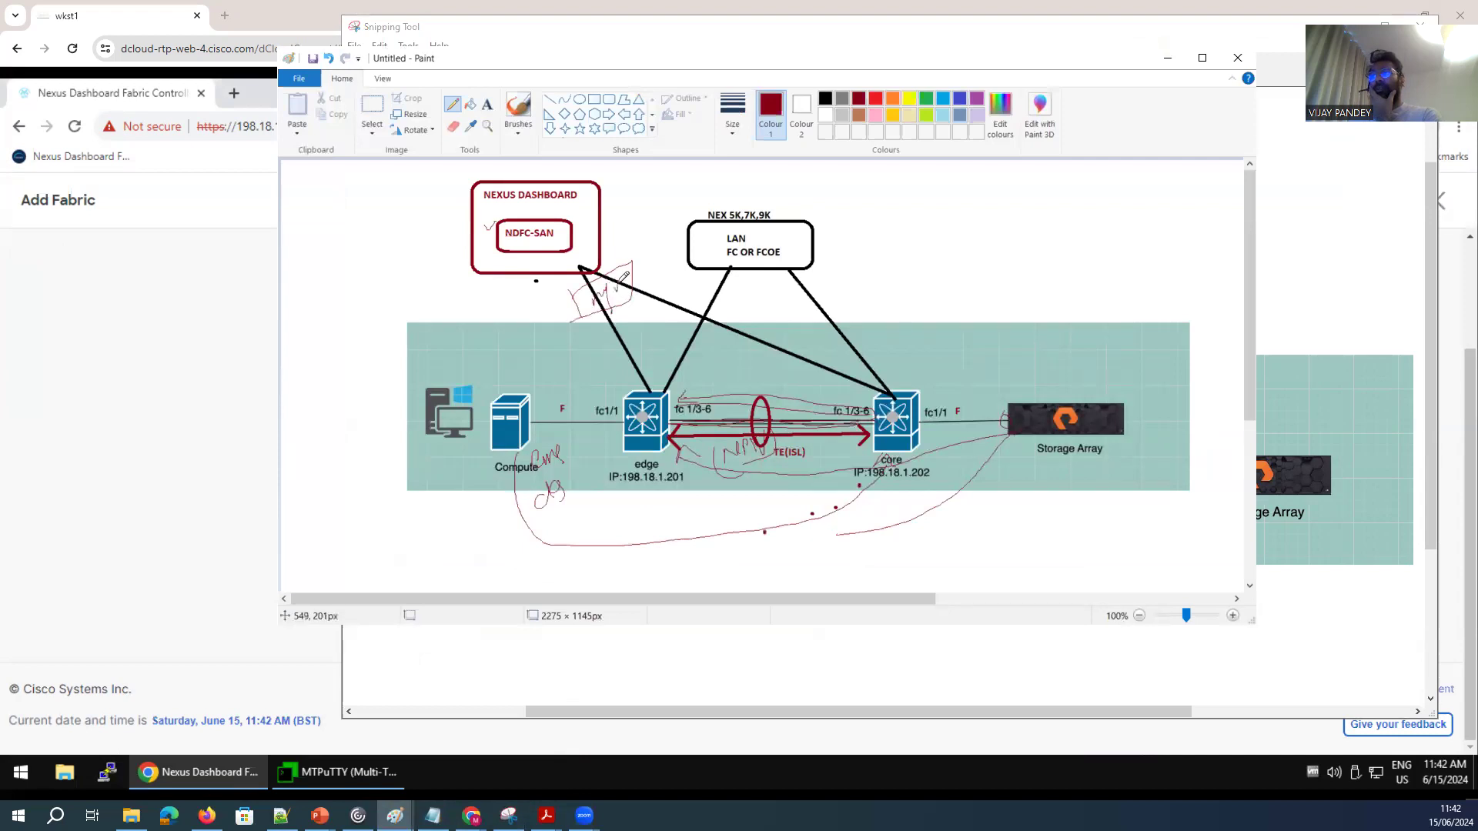
click(1167, 58)
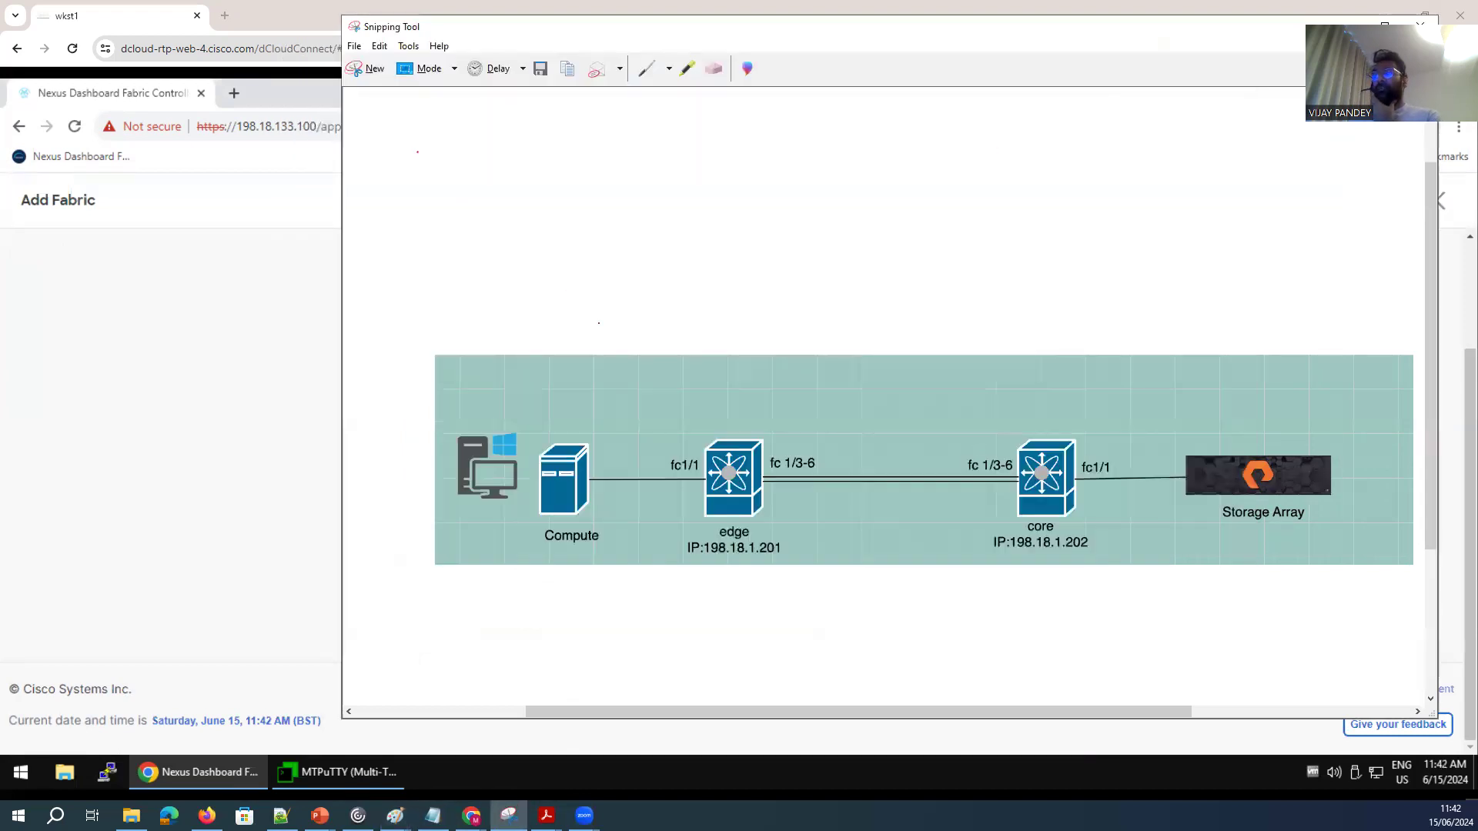
click(225, 513)
Set the fabric's SNMPv3/SSH user name to admin.
click(482, 517)
click(543, 521)
text(admin)
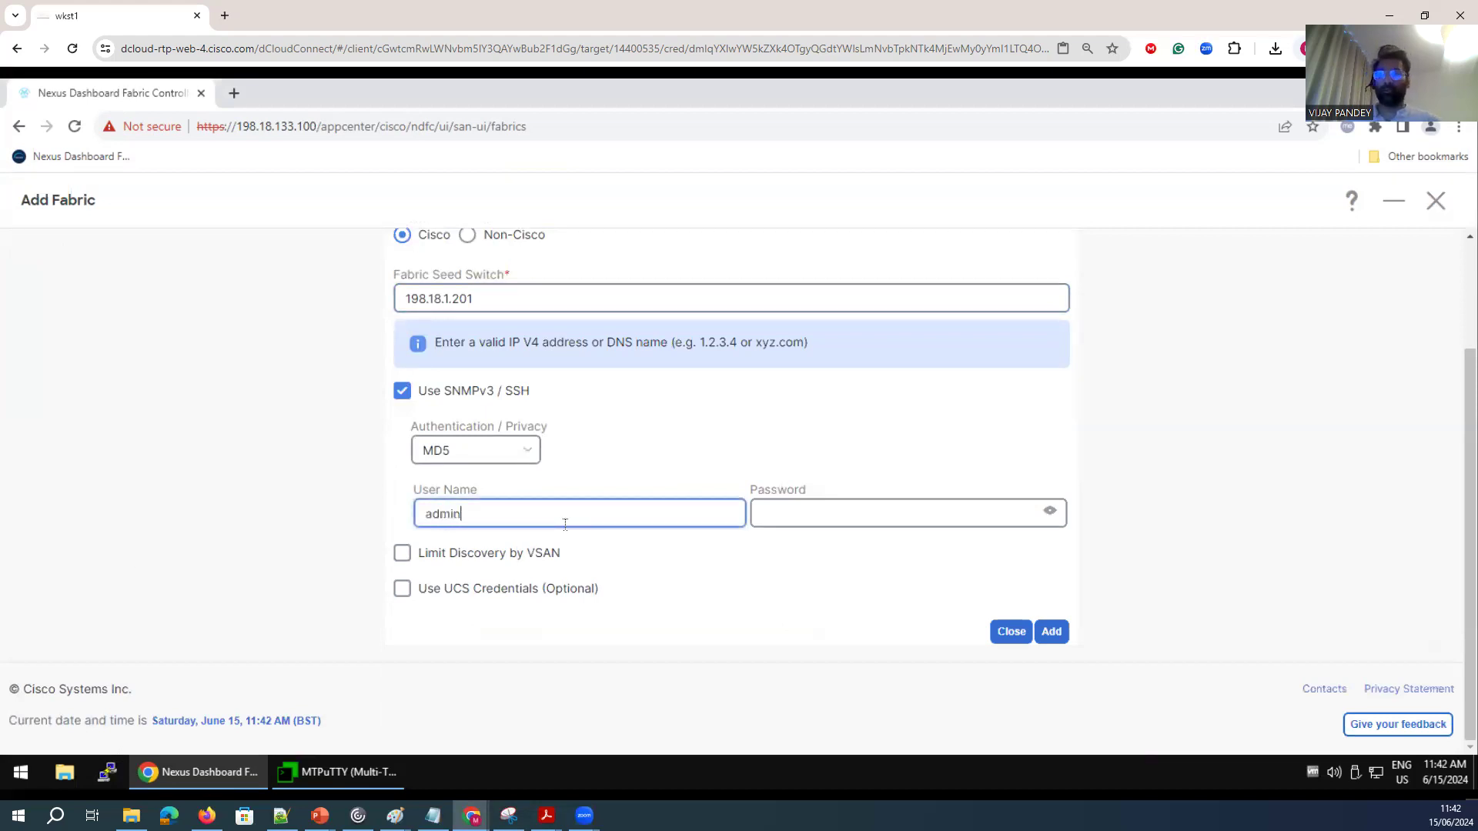
Enter the switch account password and submit the new fabric.
click(801, 511)
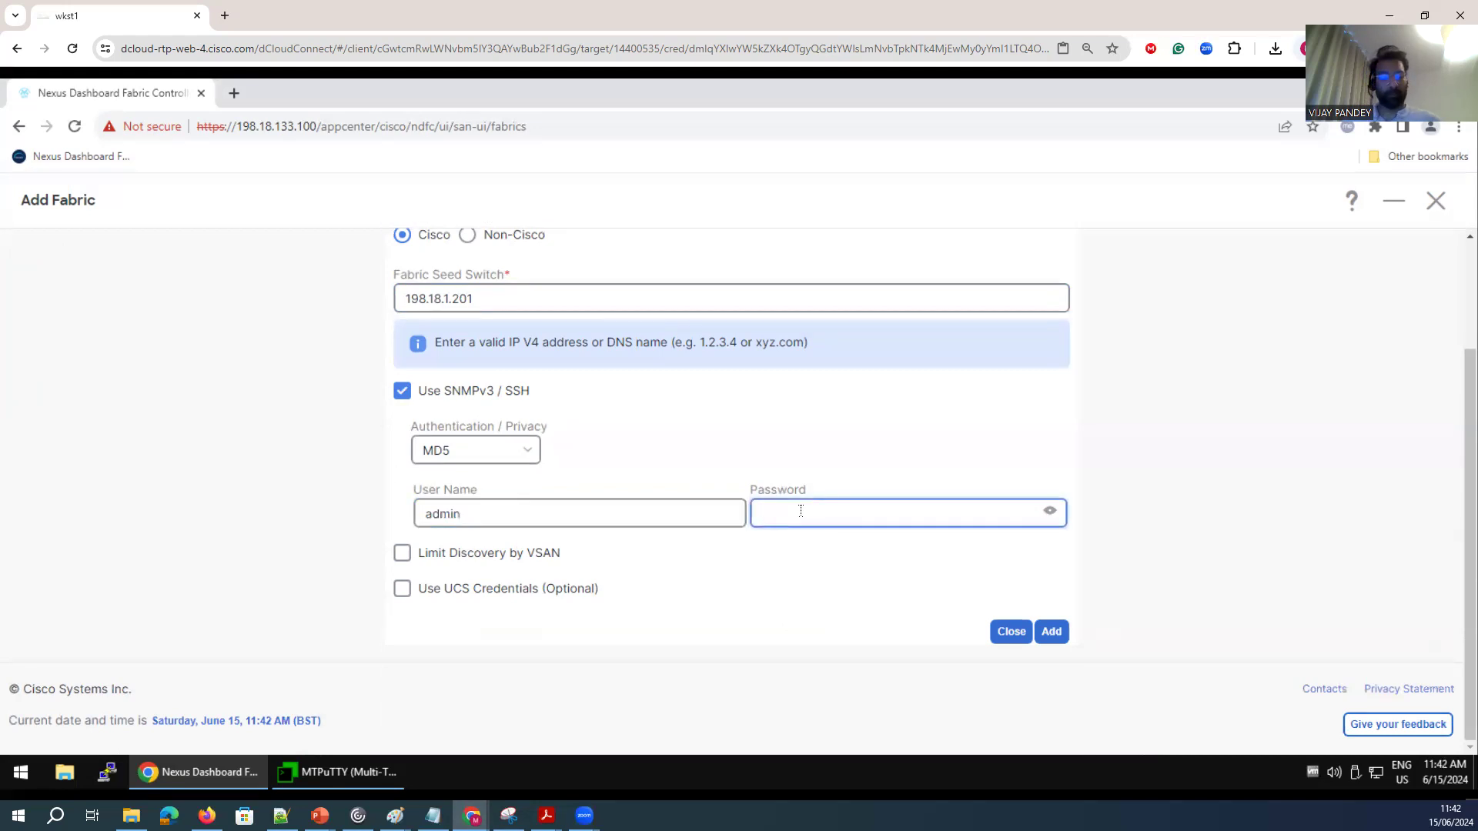
text(••••••••)
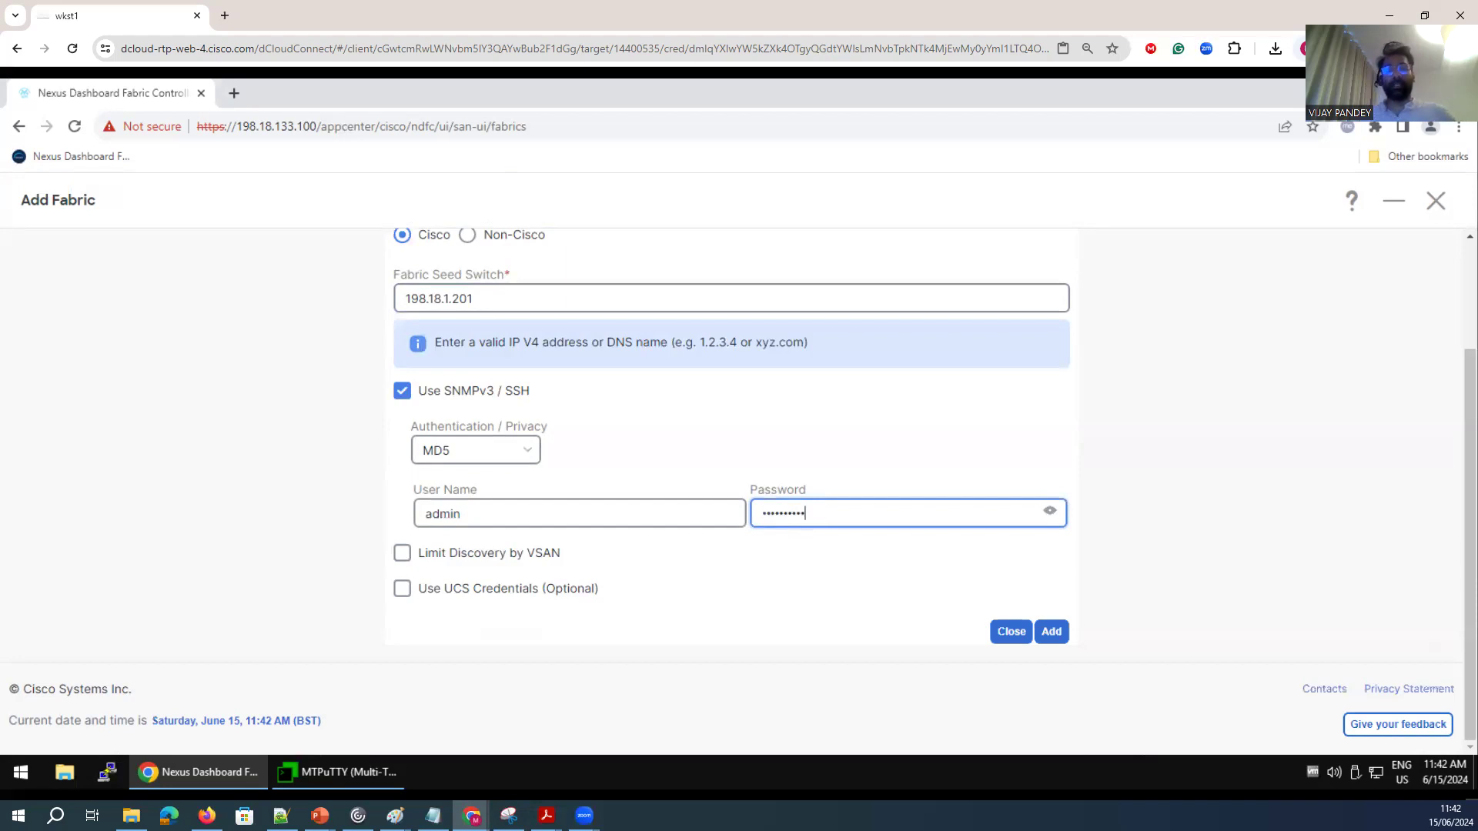
click(1052, 632)
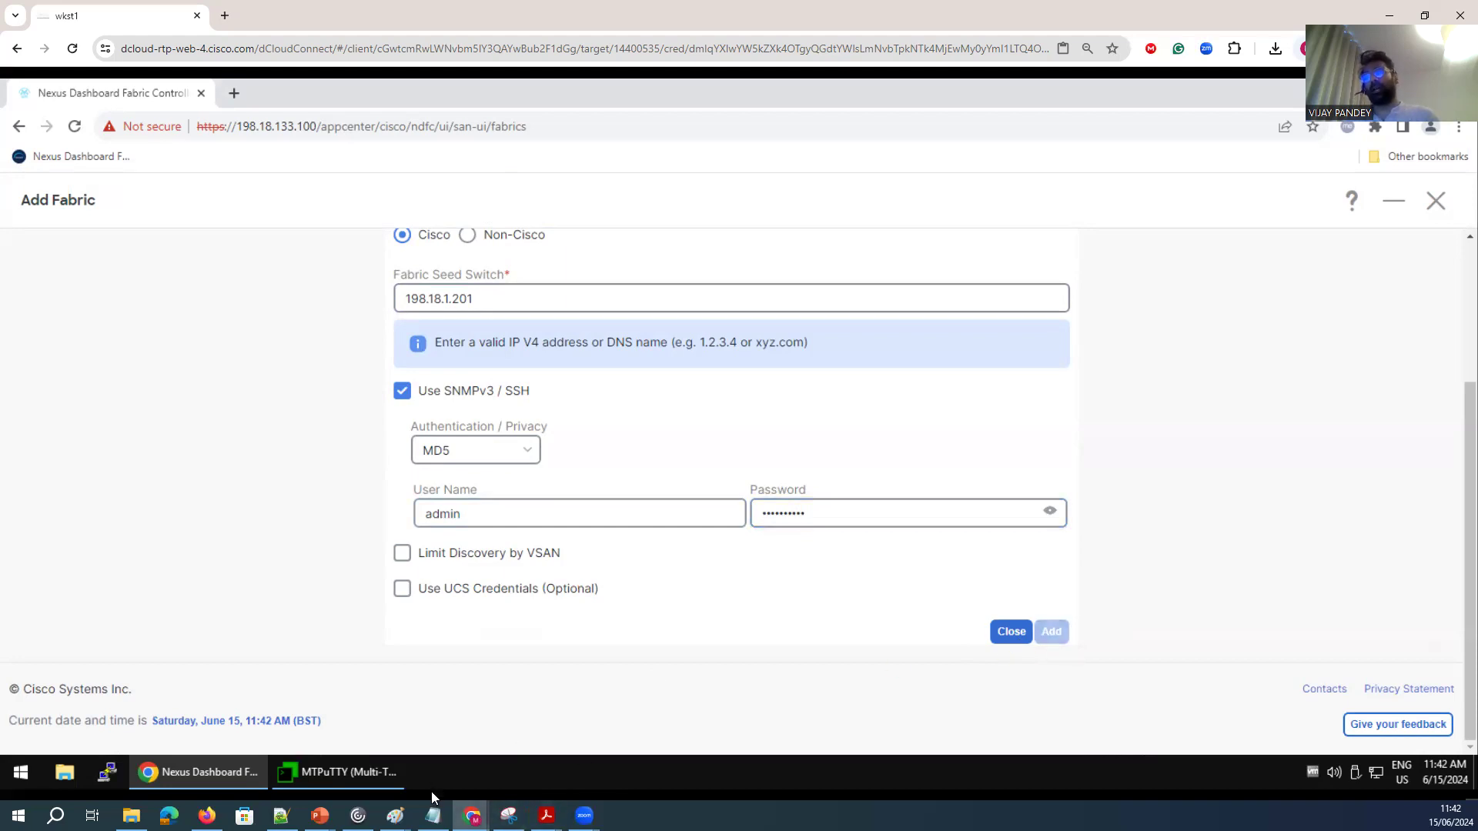
Switch to Paint, draw lines from the core and edge switches to the Nexus Dashboard box, and return to the browser.
mouse_move(394, 815)
click(473, 766)
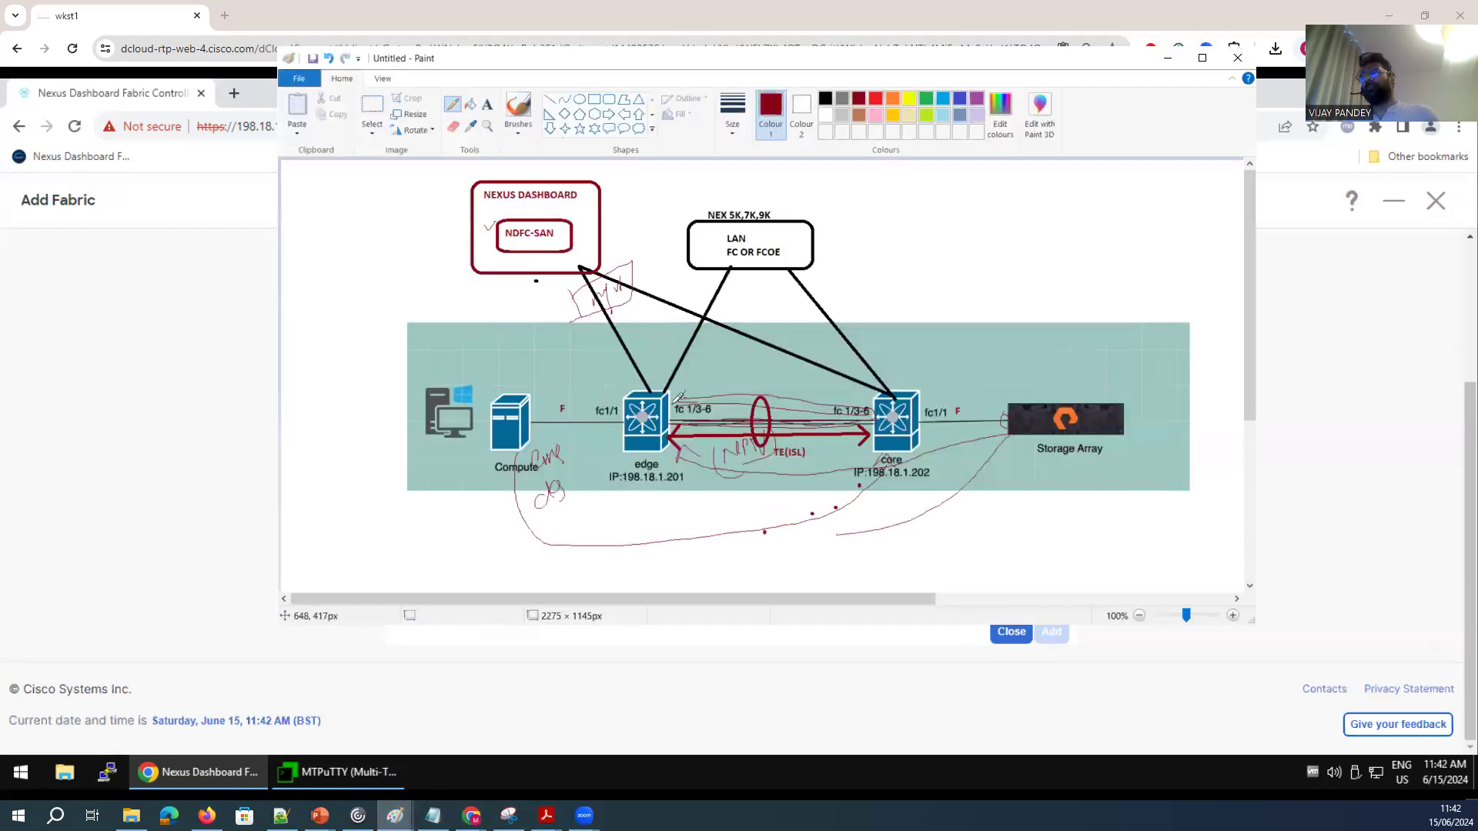
drag(885, 397, 630, 301)
mouse_move(646, 393)
mouse_down()
mouse_move(589, 313)
mouse_move(655, 306)
mouse_up()
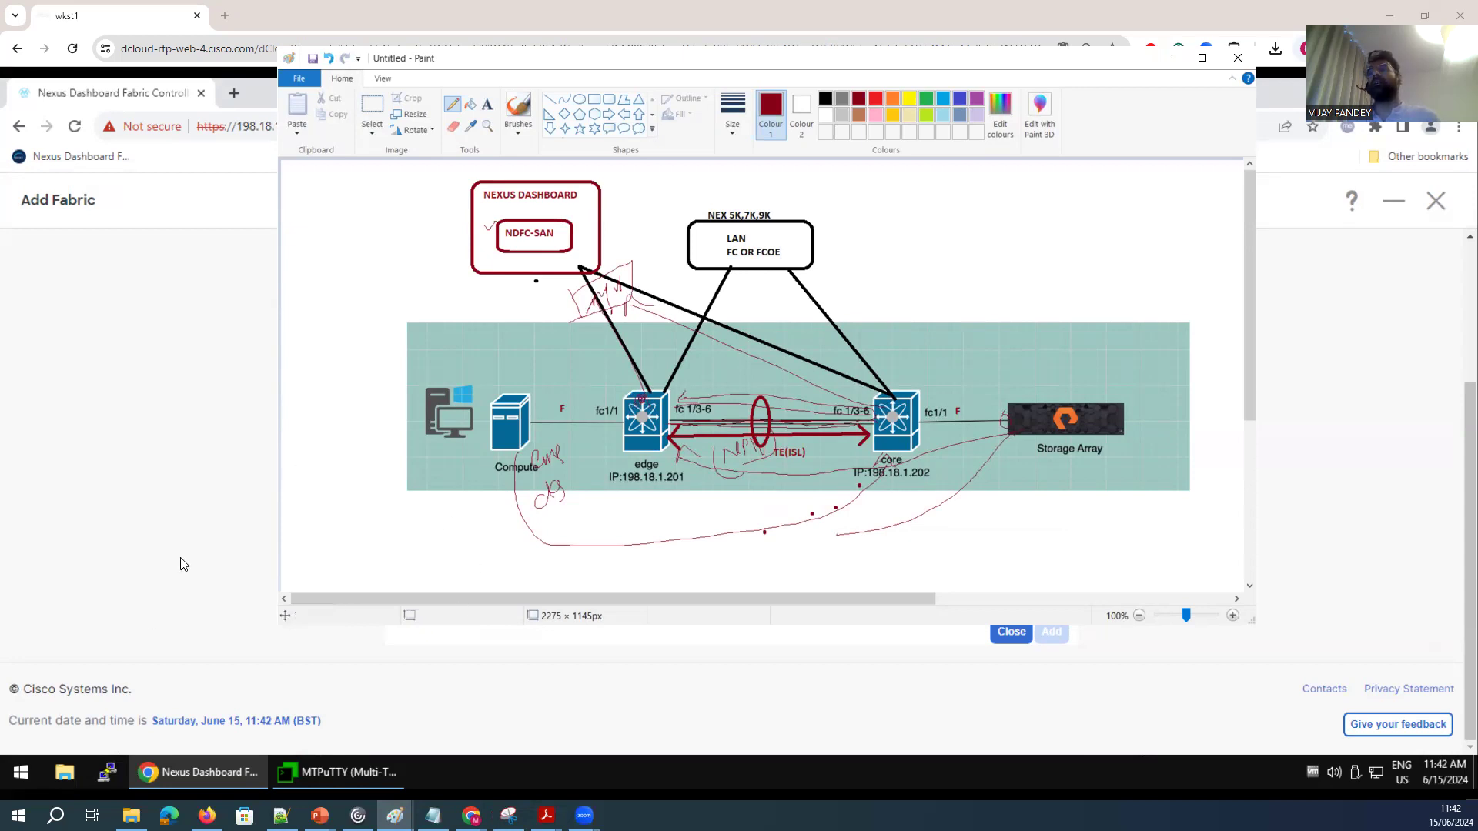
click(199, 532)
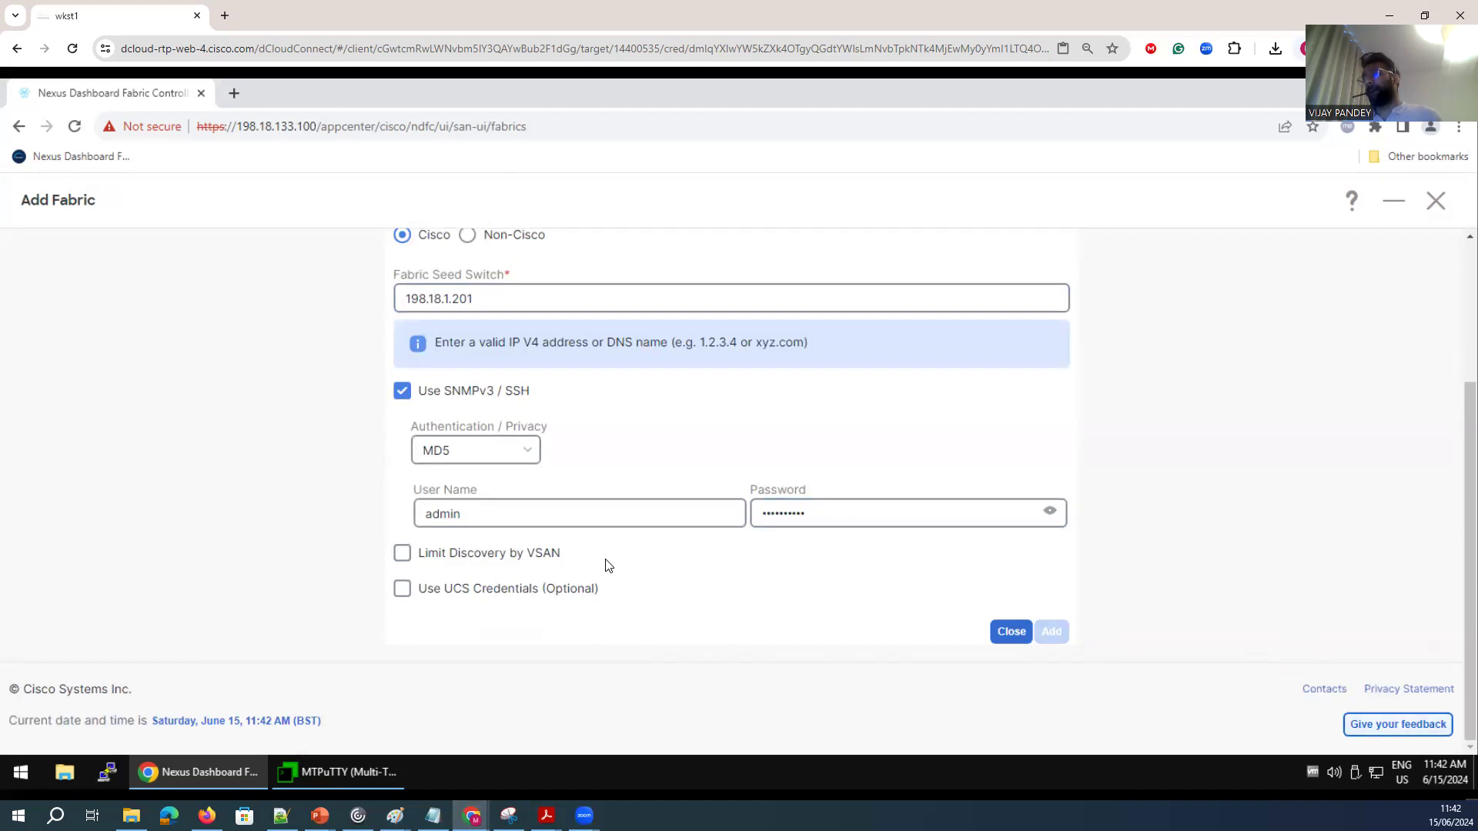
Follow the fabric discovery progress, acknowledge the success message and refresh the fabric list.
scroll(604, 564, up, 3)
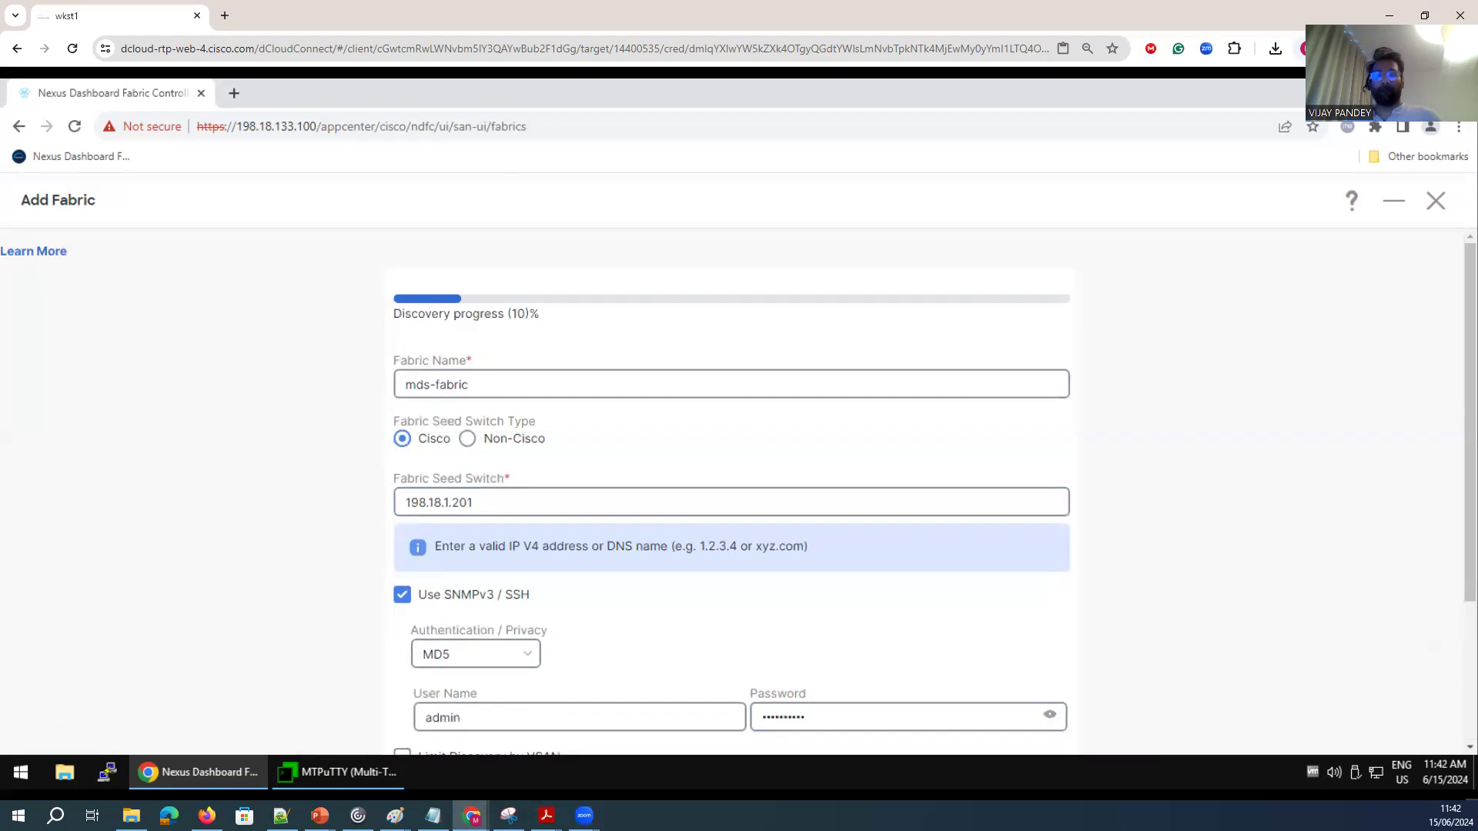
drag(542, 315, 391, 314)
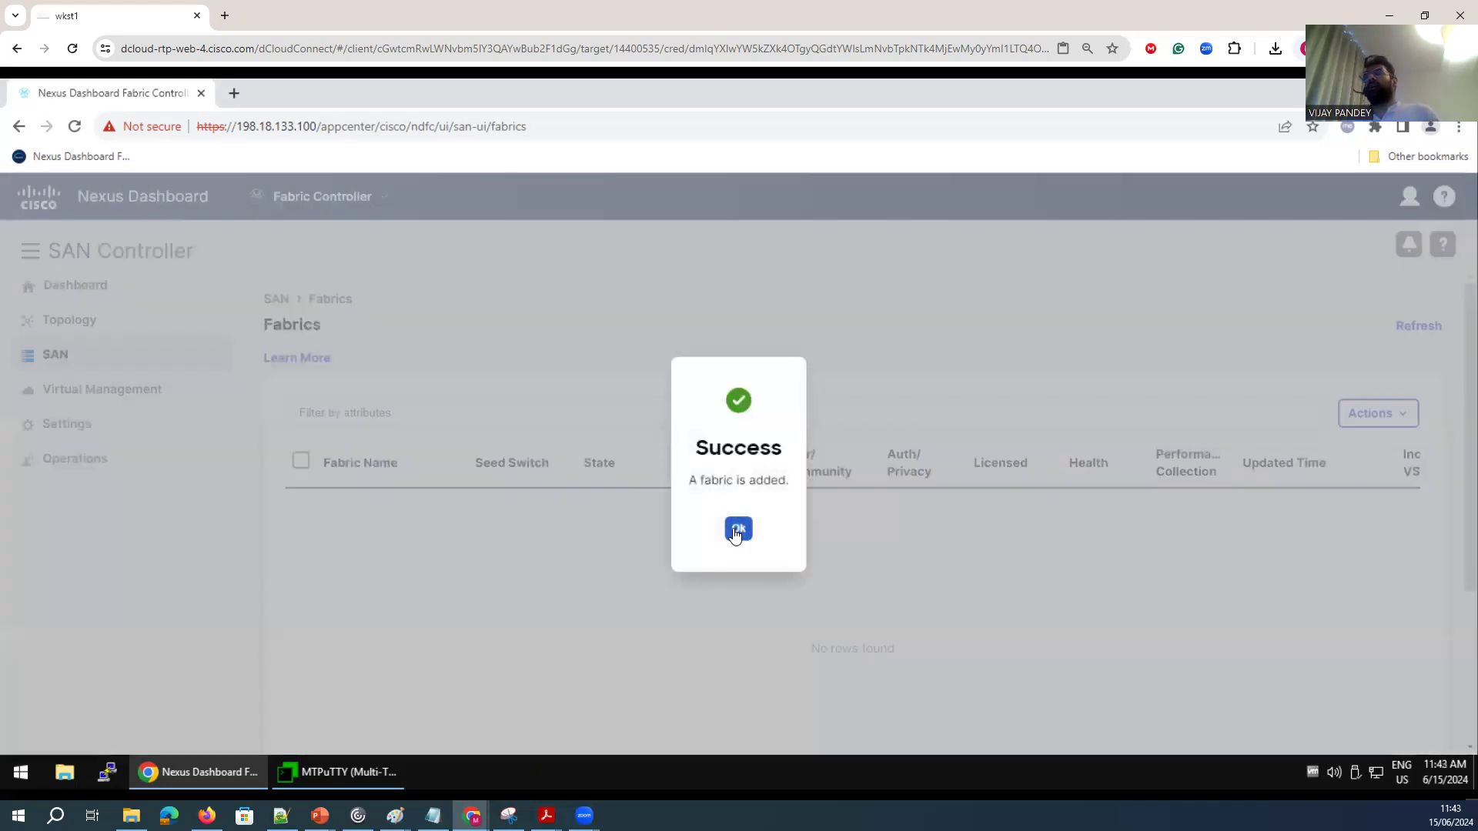
click(736, 531)
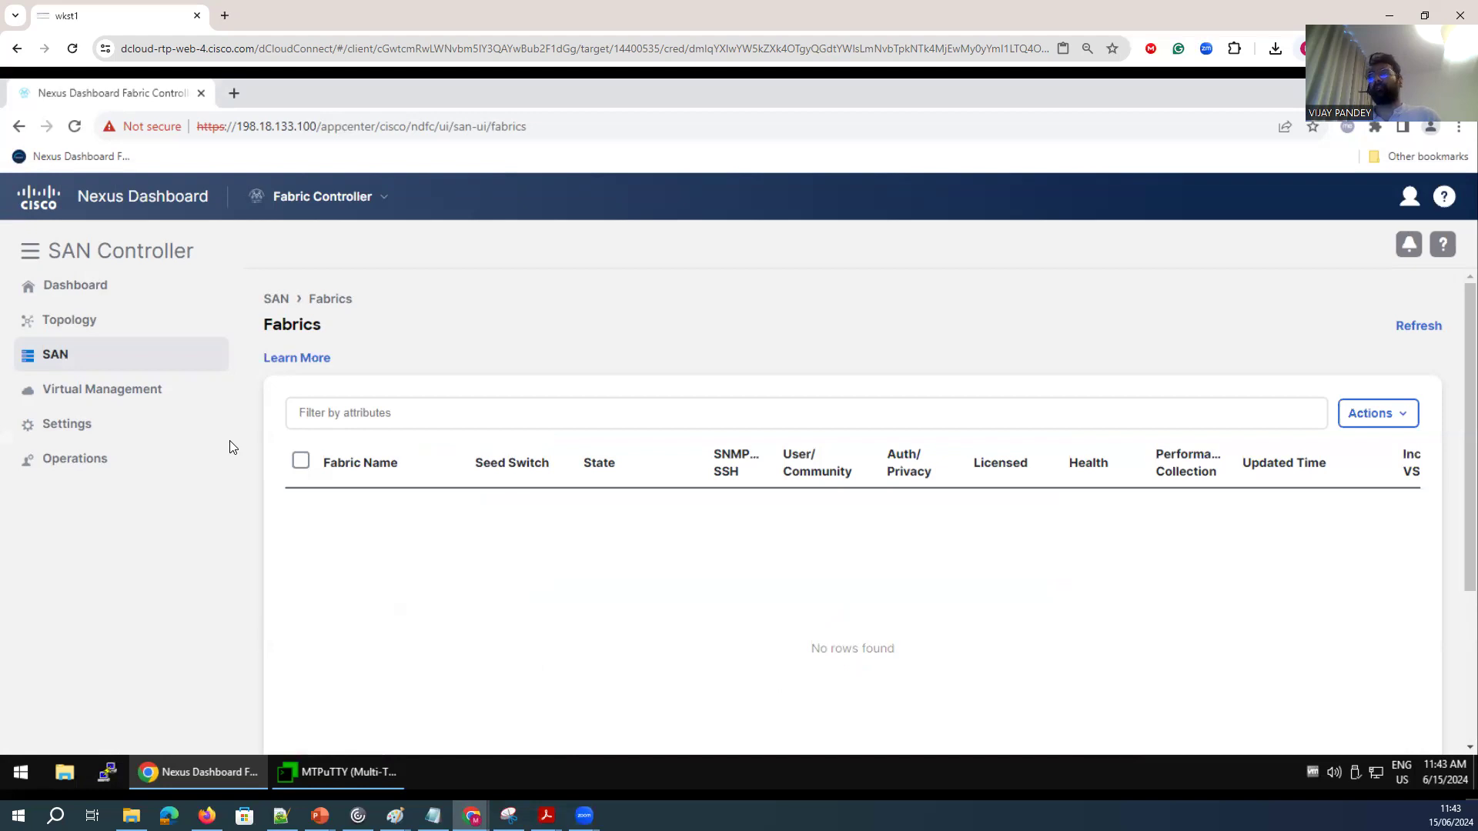
click(1418, 327)
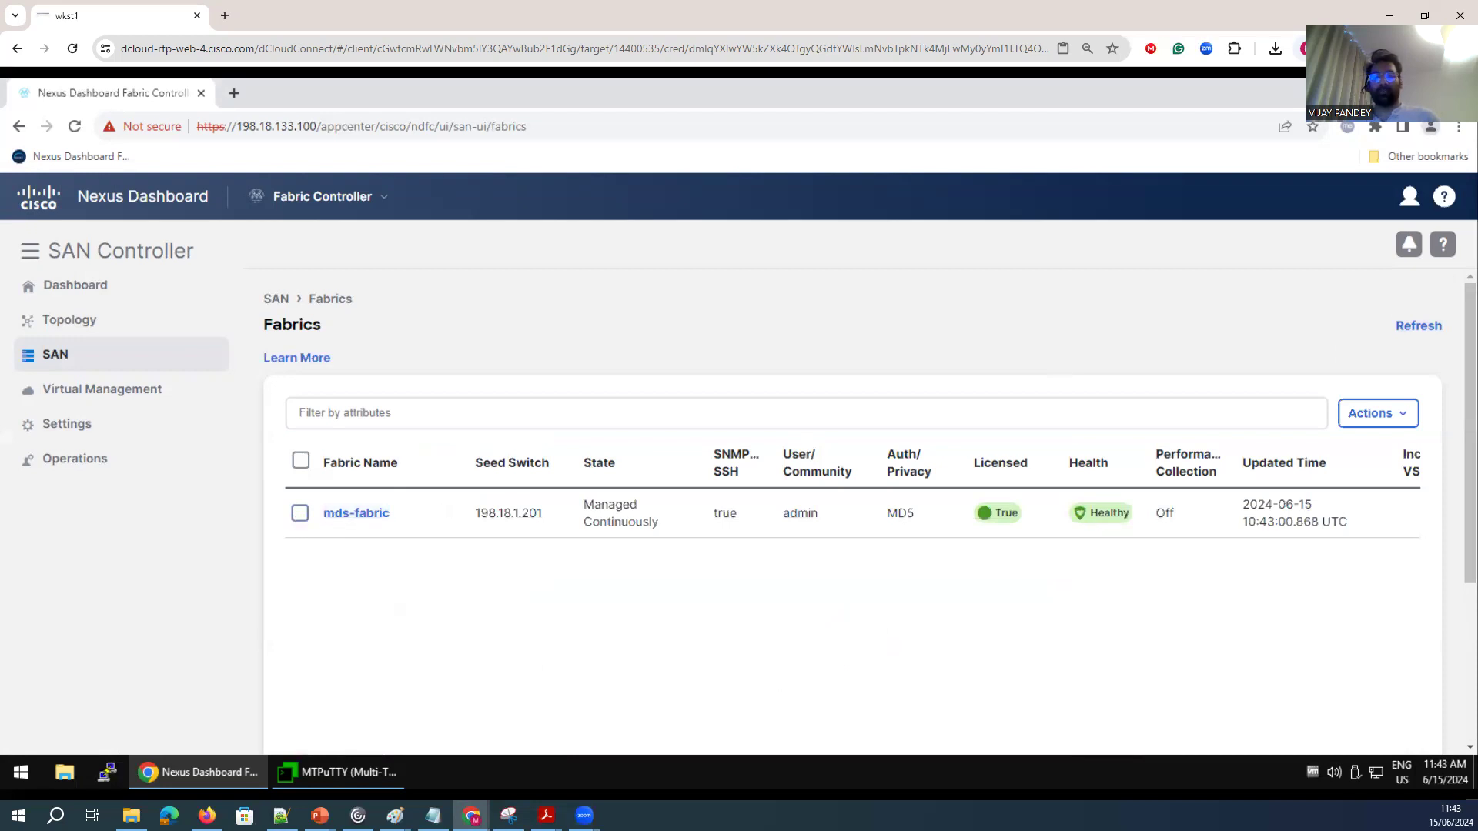
Open the mds-fabric health summary and fabric overview, and review the switches in the fabric.
click(350, 522)
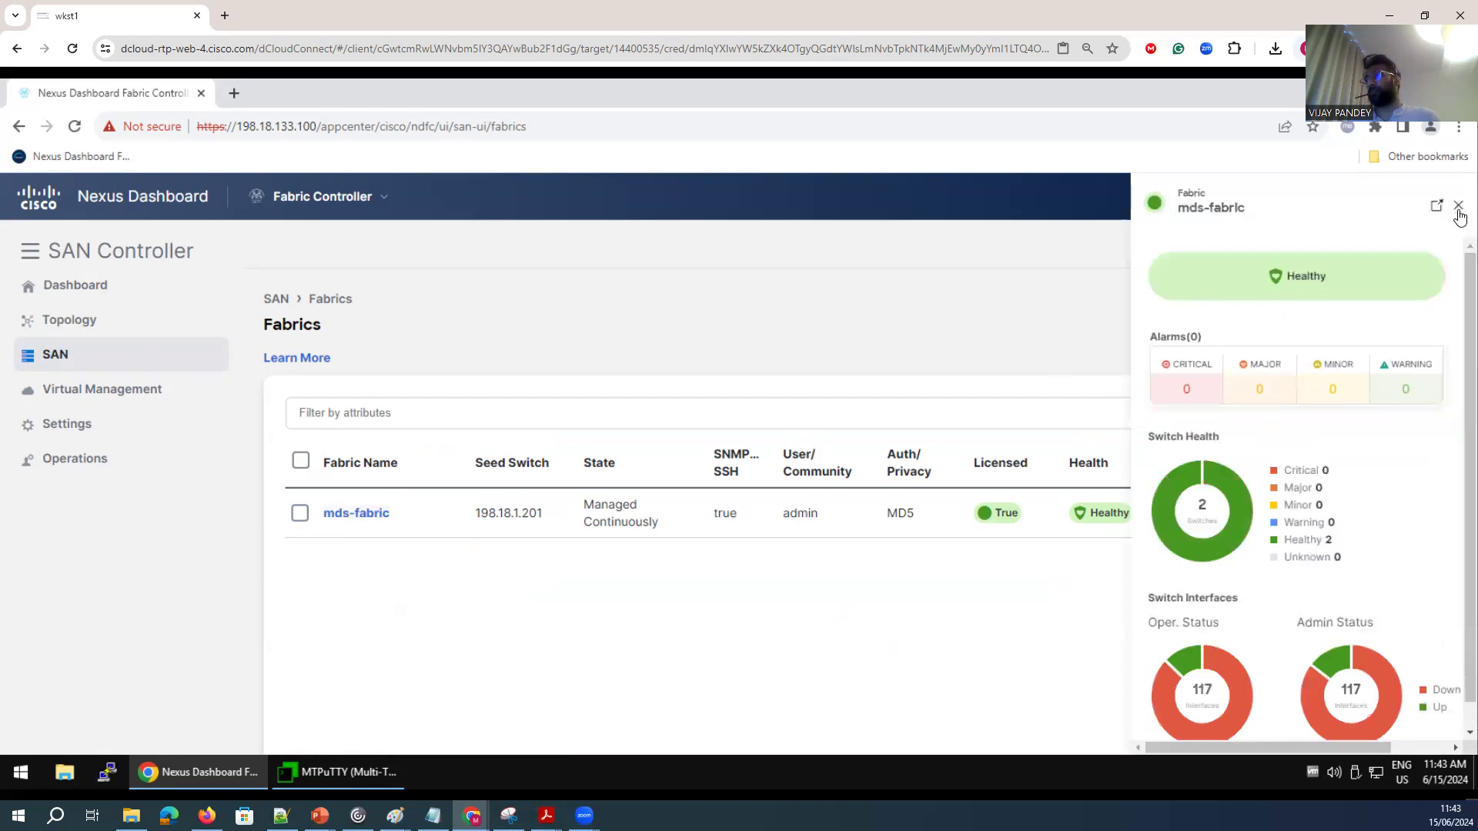
click(1459, 208)
double_click(355, 514)
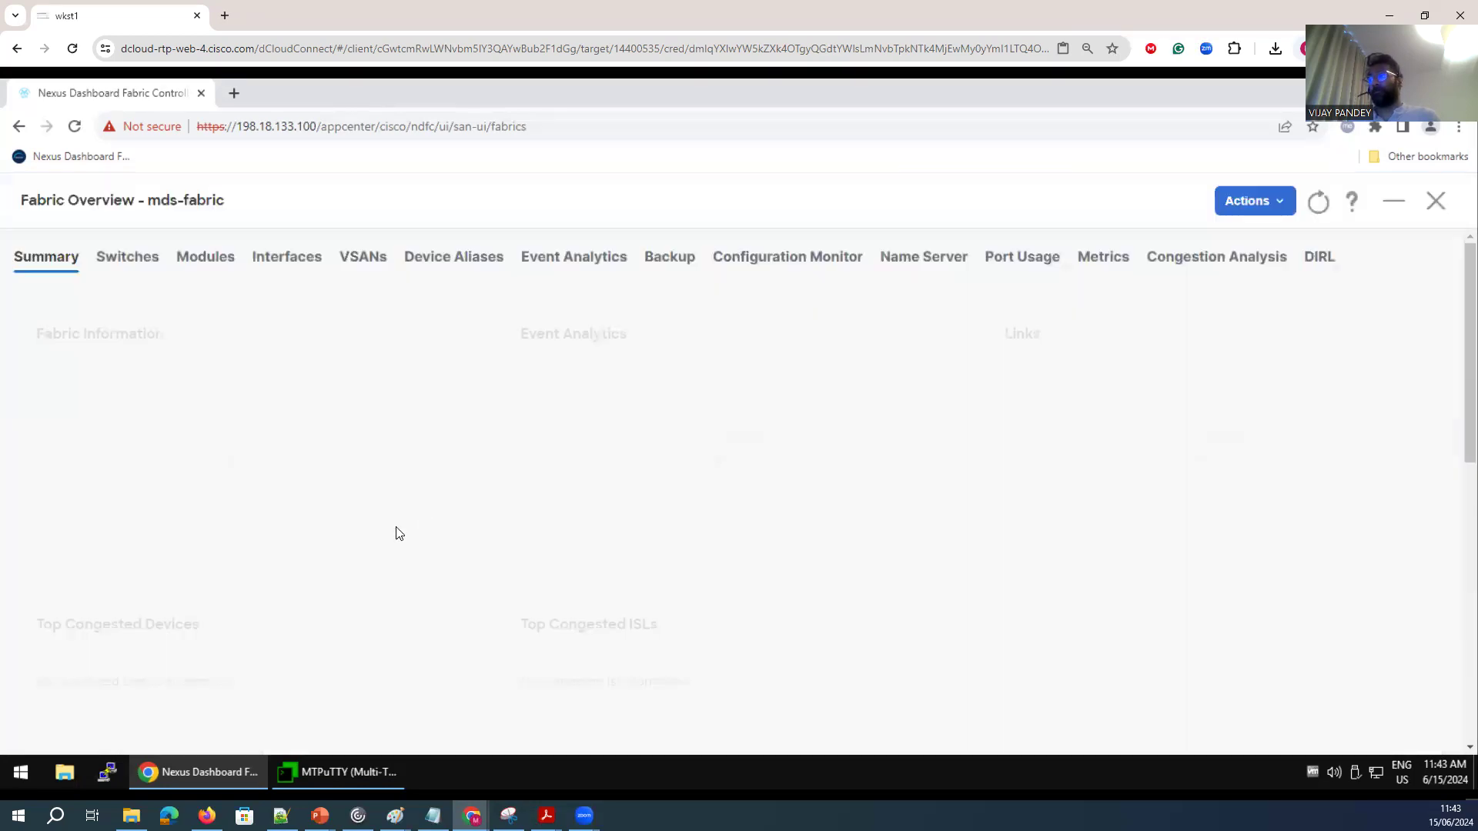
click(130, 257)
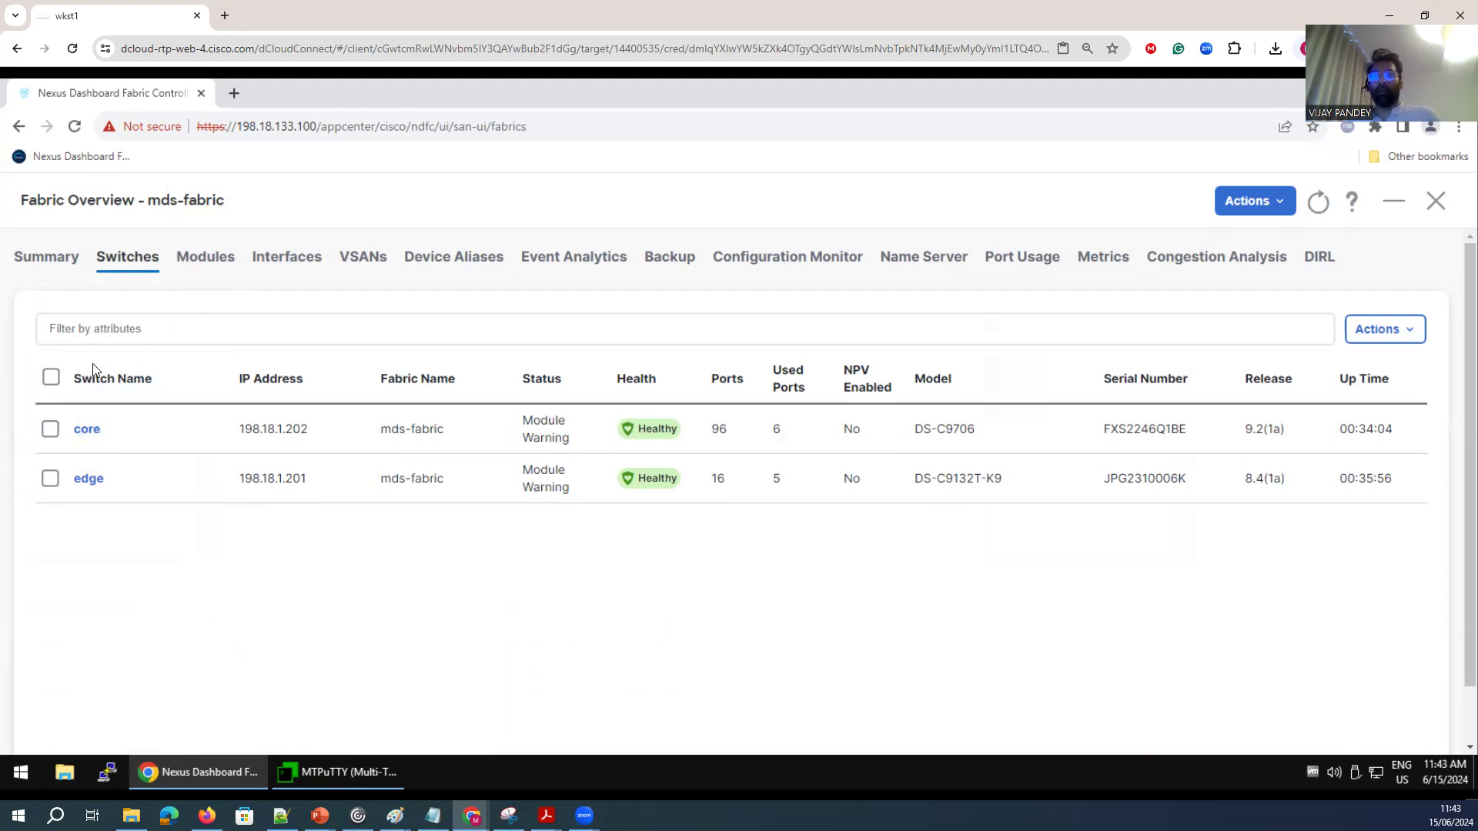
click(1435, 202)
Open the SAN Links page and inspect the ISL between the edge and core switches.
mouse_move(56, 359)
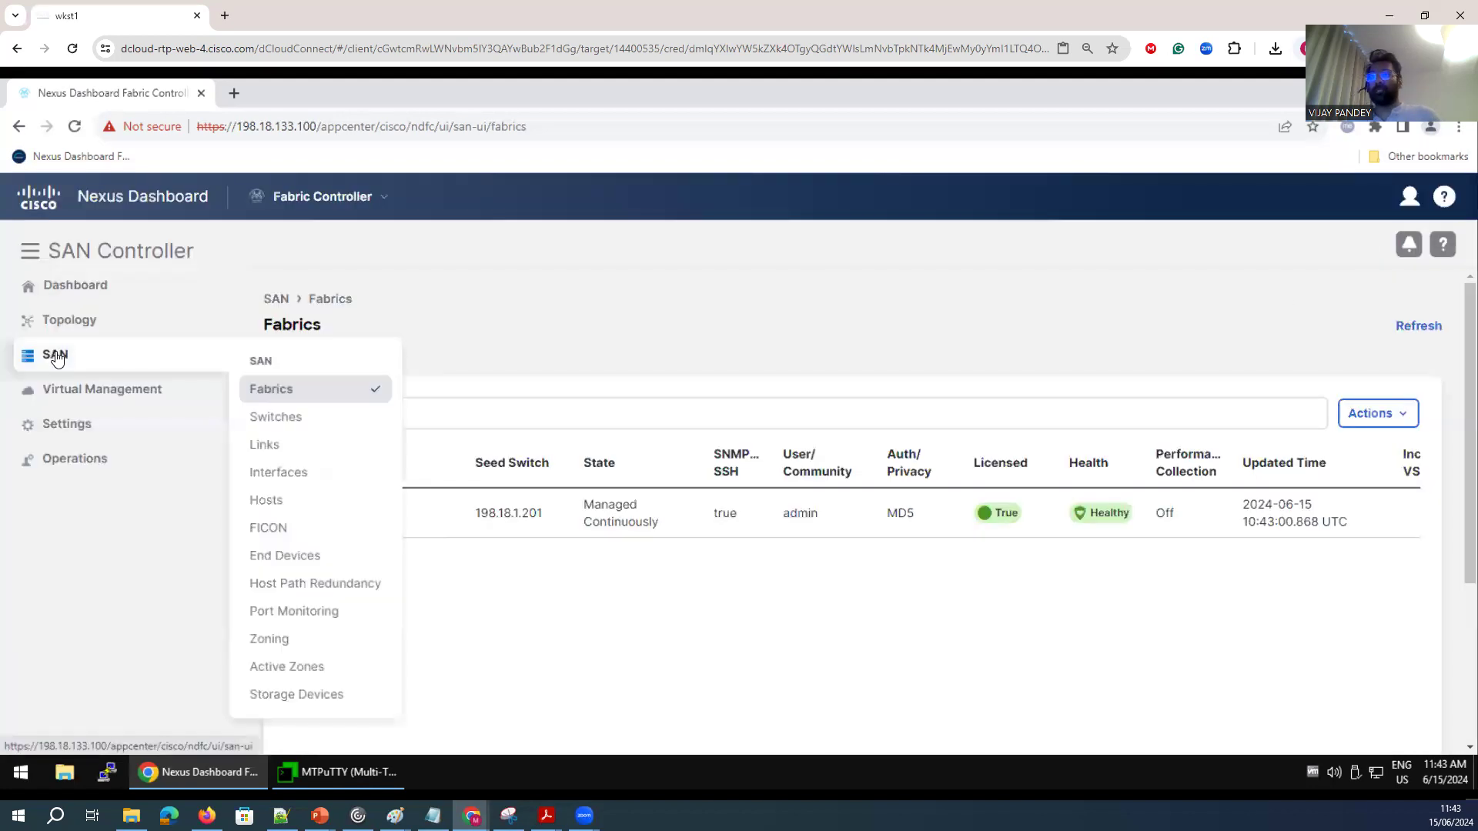
click(266, 446)
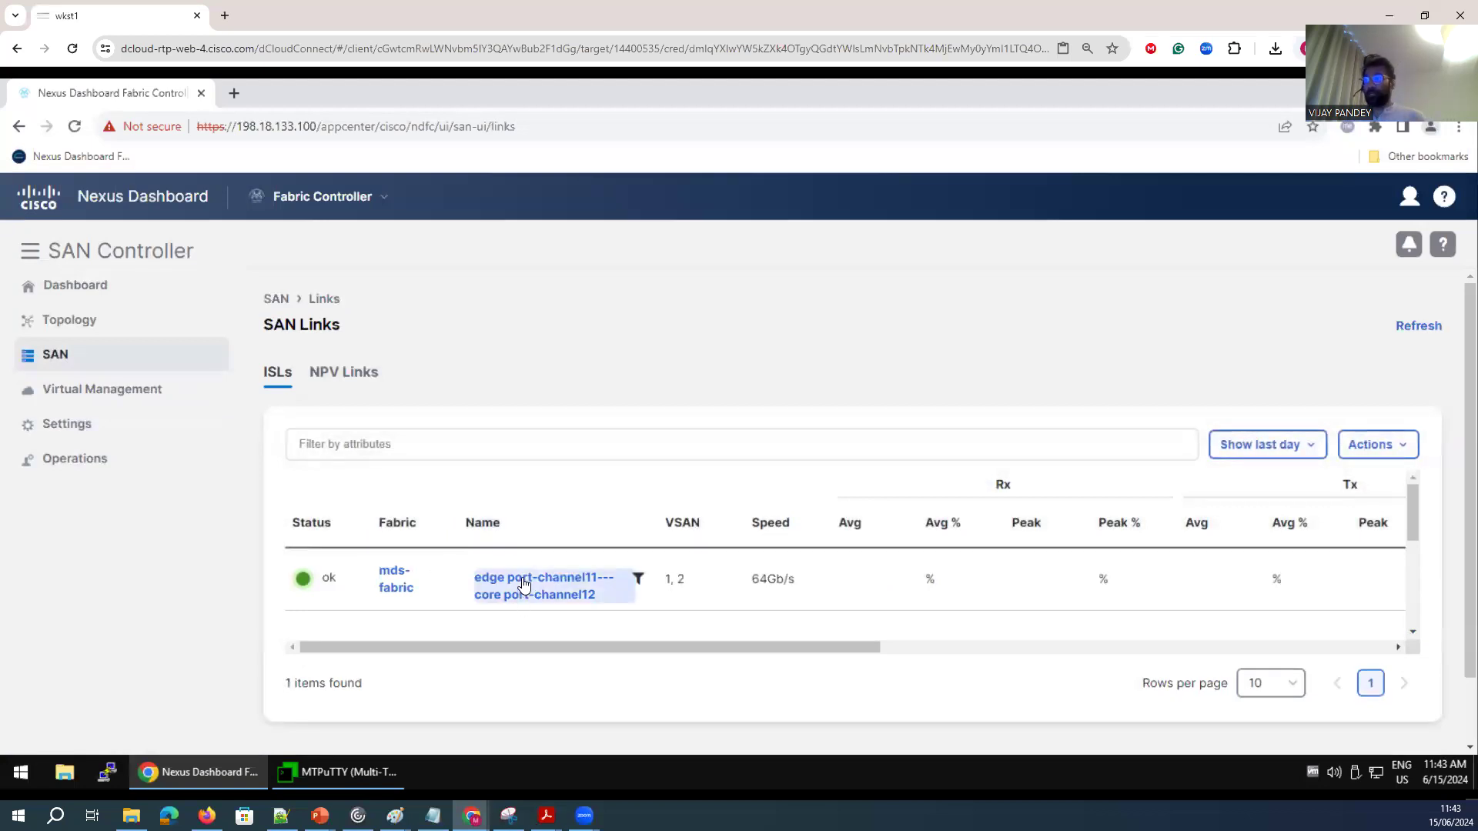
scroll(547, 556, down, 2)
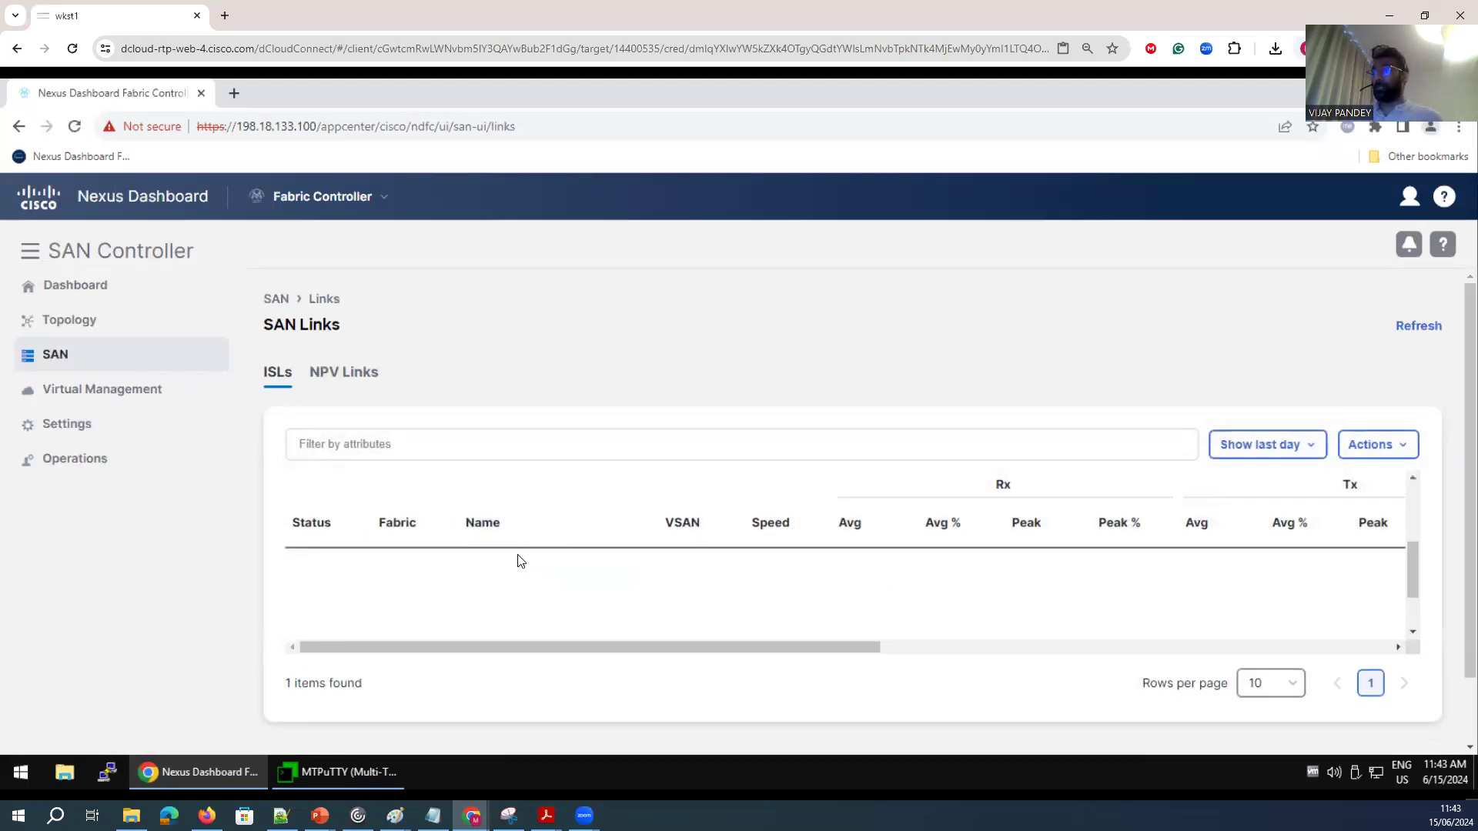
scroll(520, 561, up, 2)
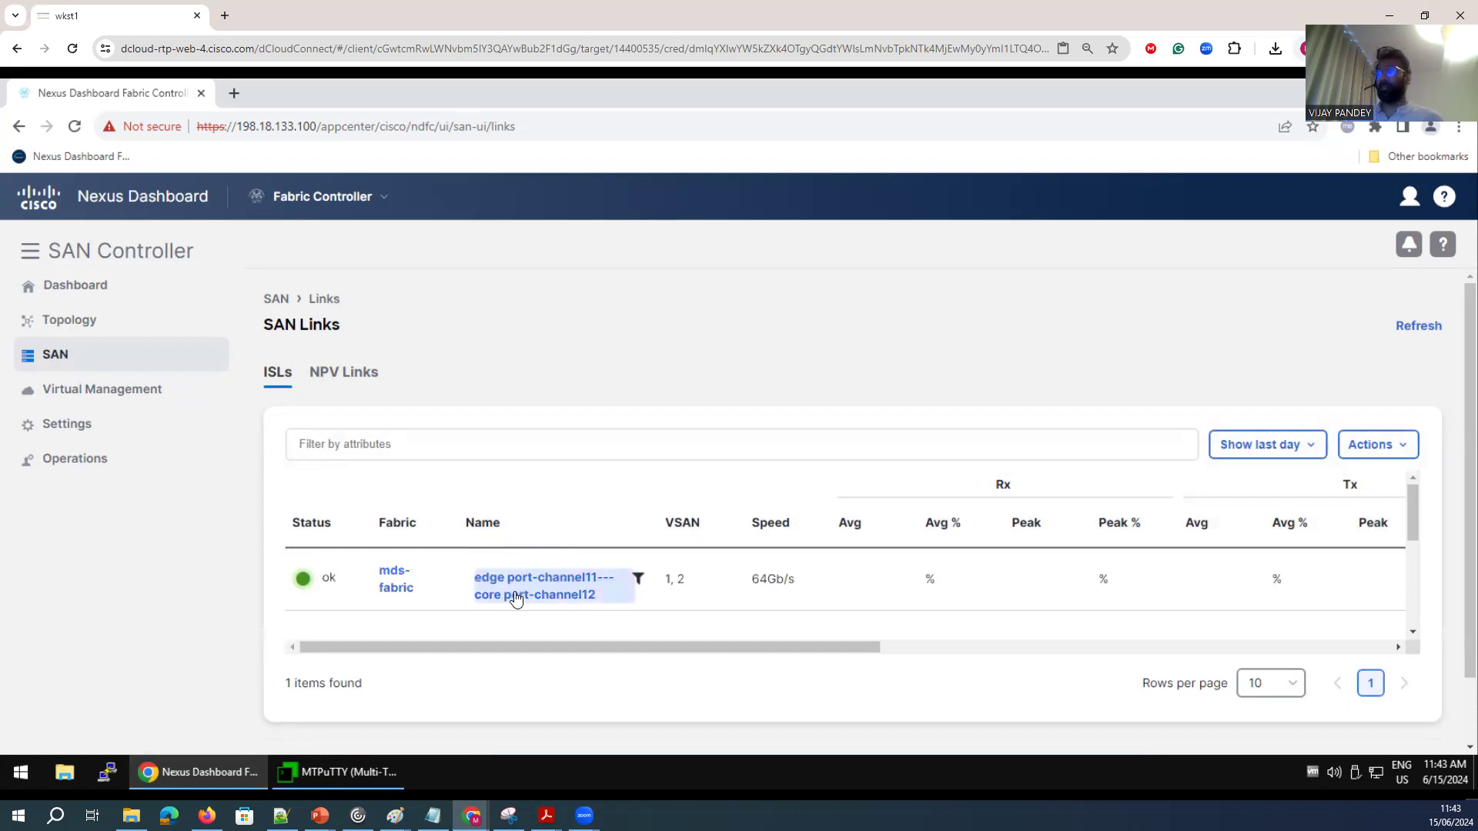
Start creating a new port channel, select mds-fabric and filter the switch pairs by Switch Pair, then close the wizard.
click(1358, 454)
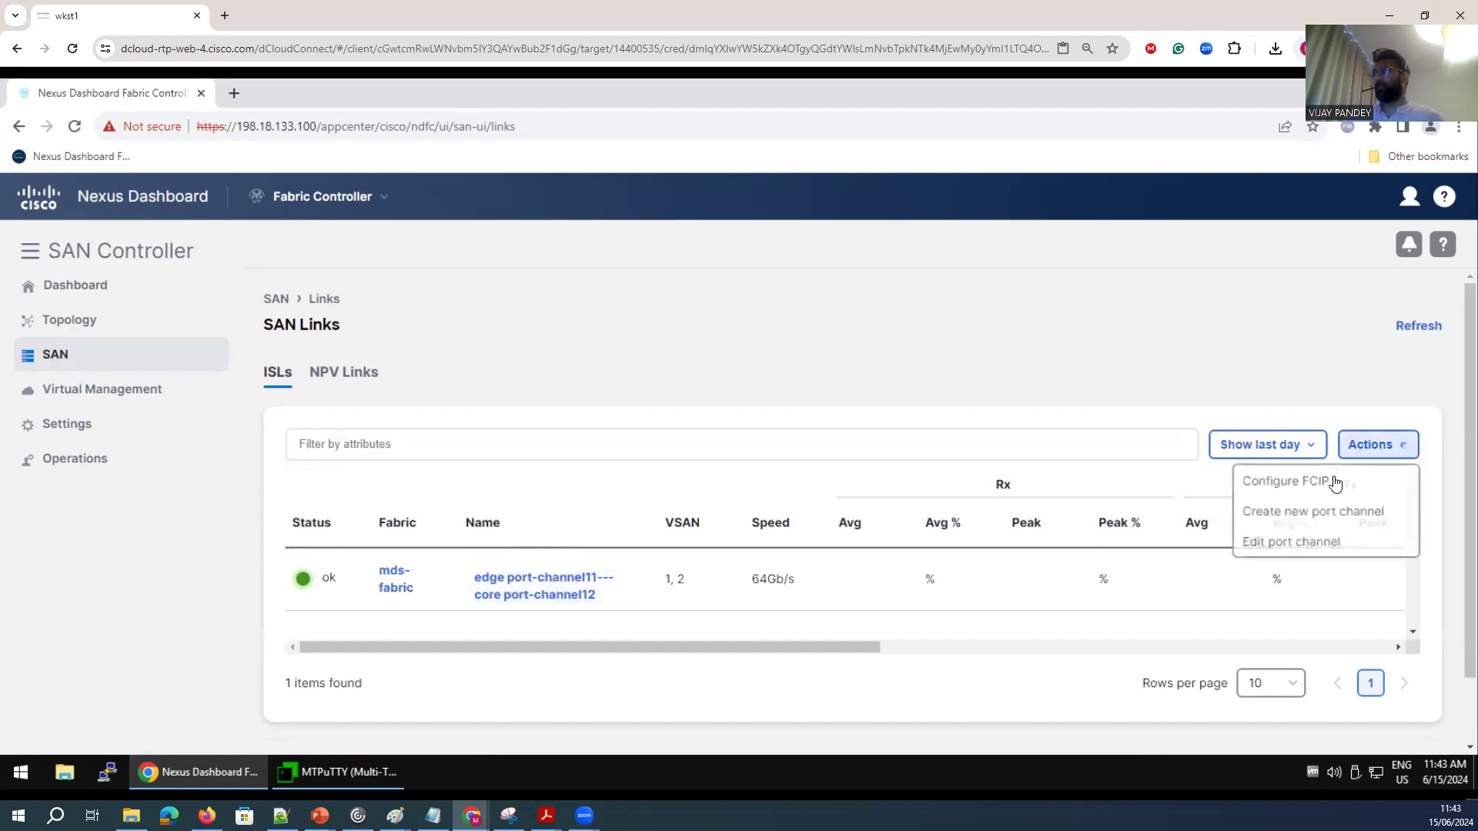
click(1279, 514)
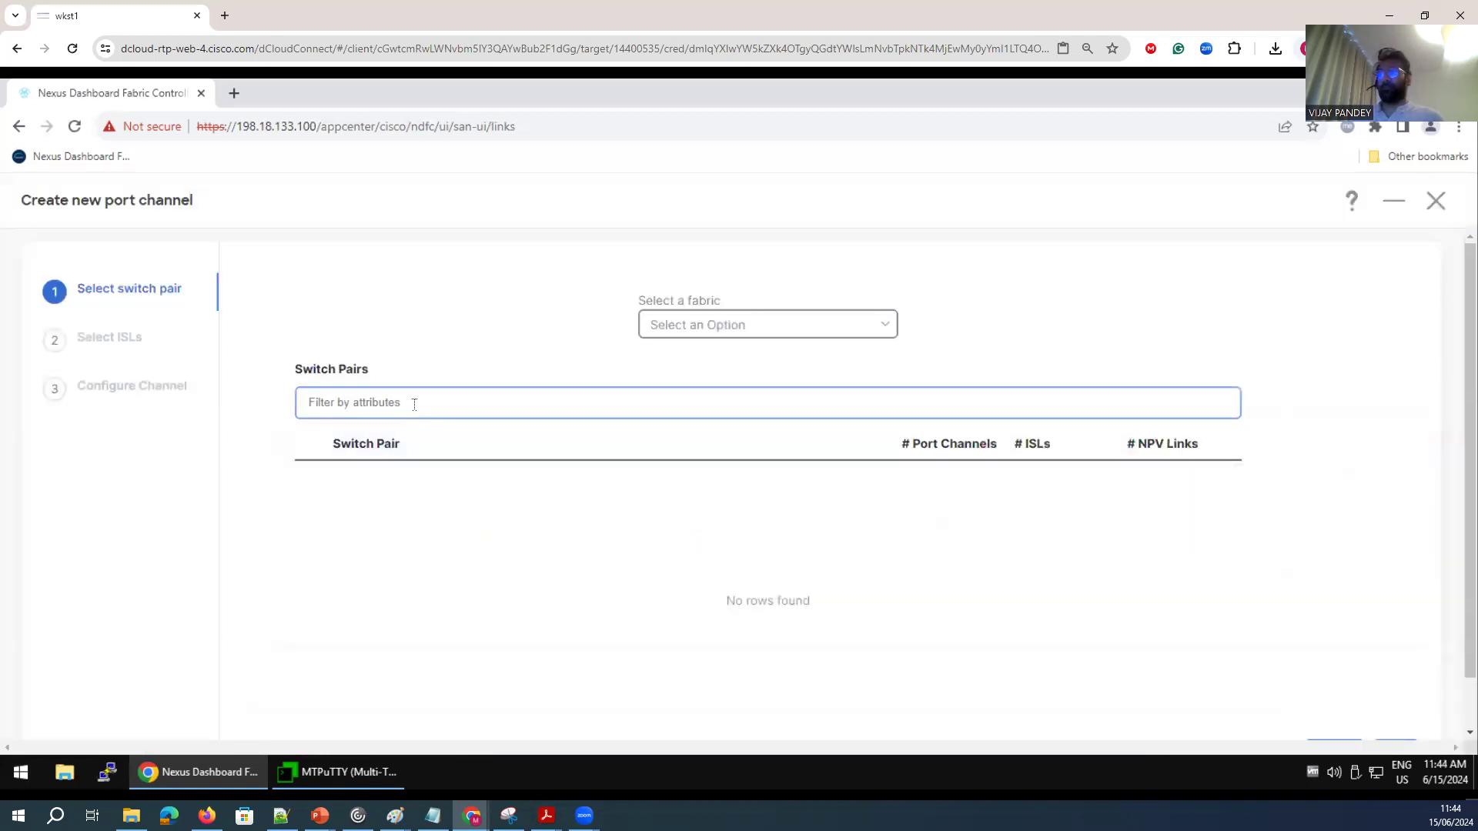
click(414, 404)
click(768, 325)
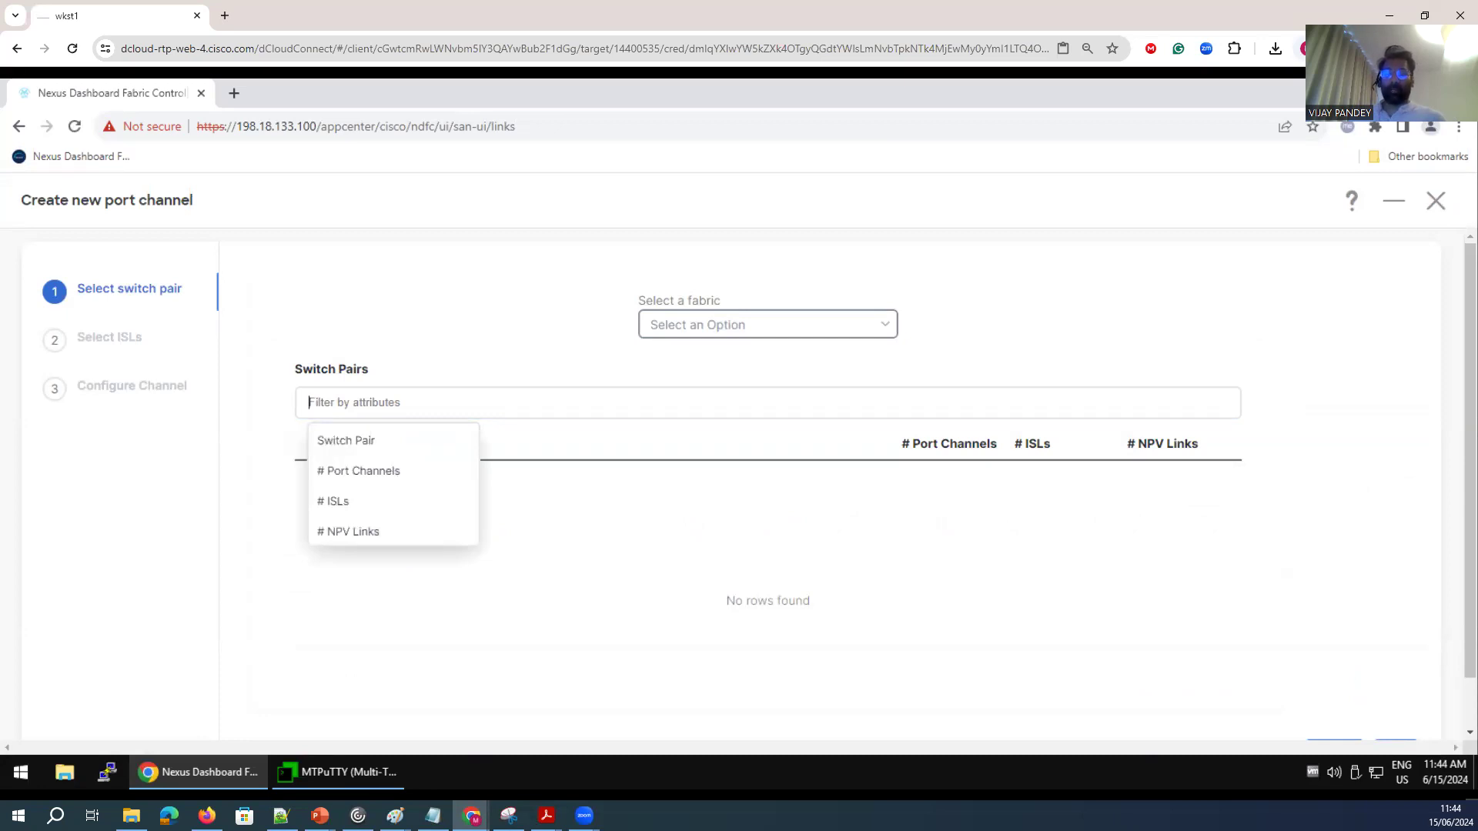
click(349, 403)
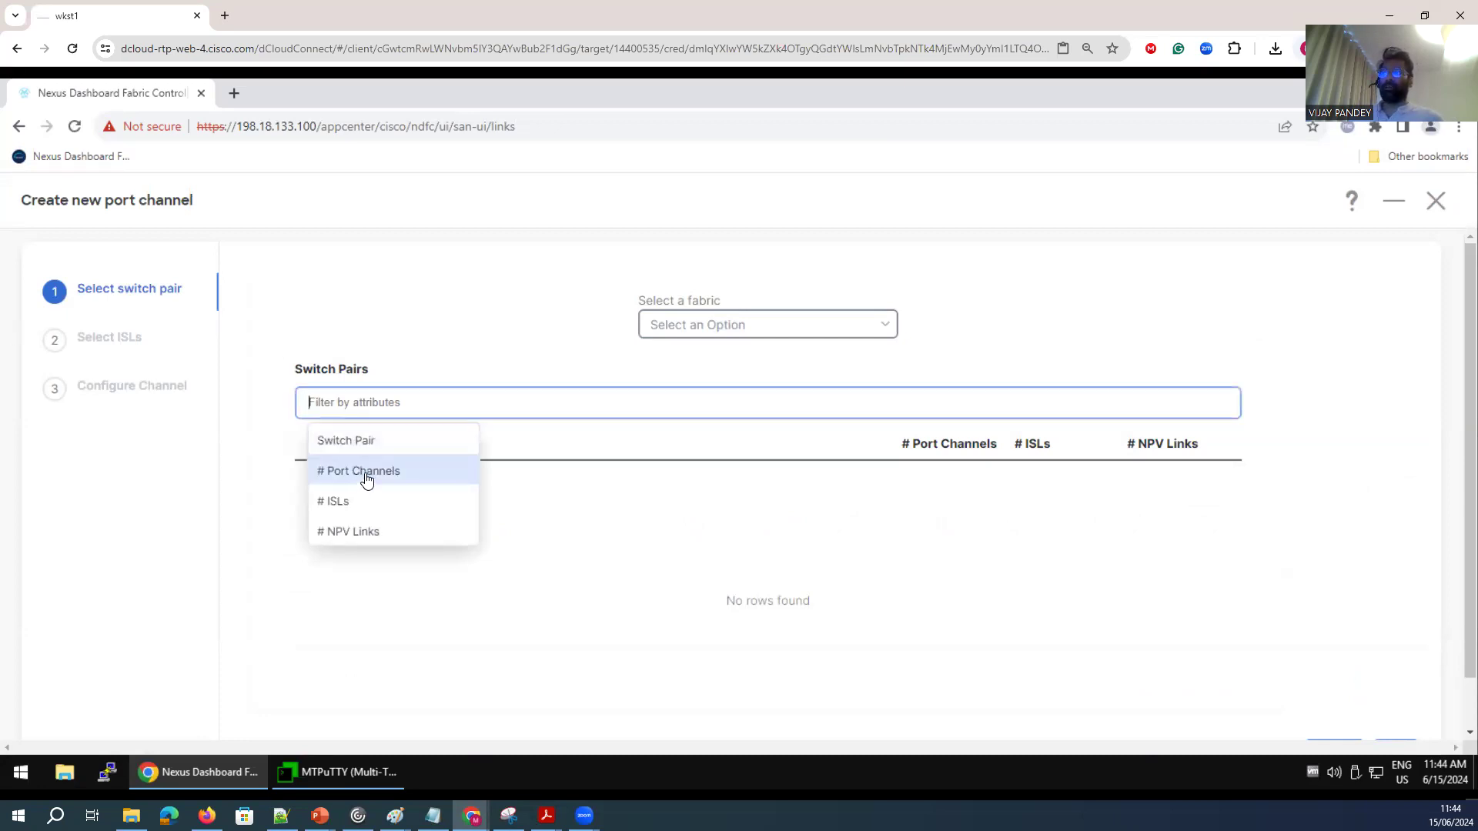
click(884, 327)
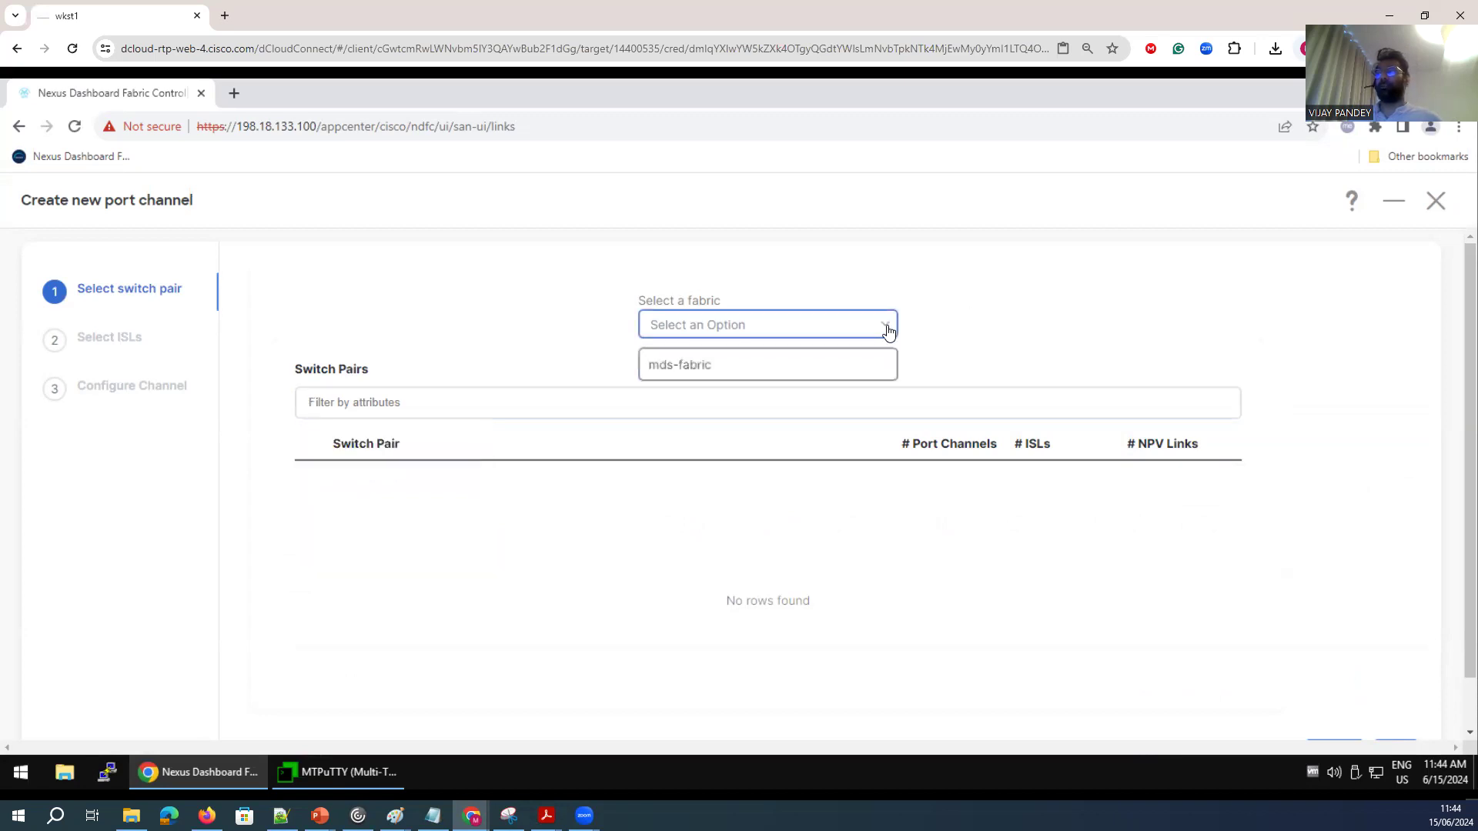
click(687, 375)
click(361, 402)
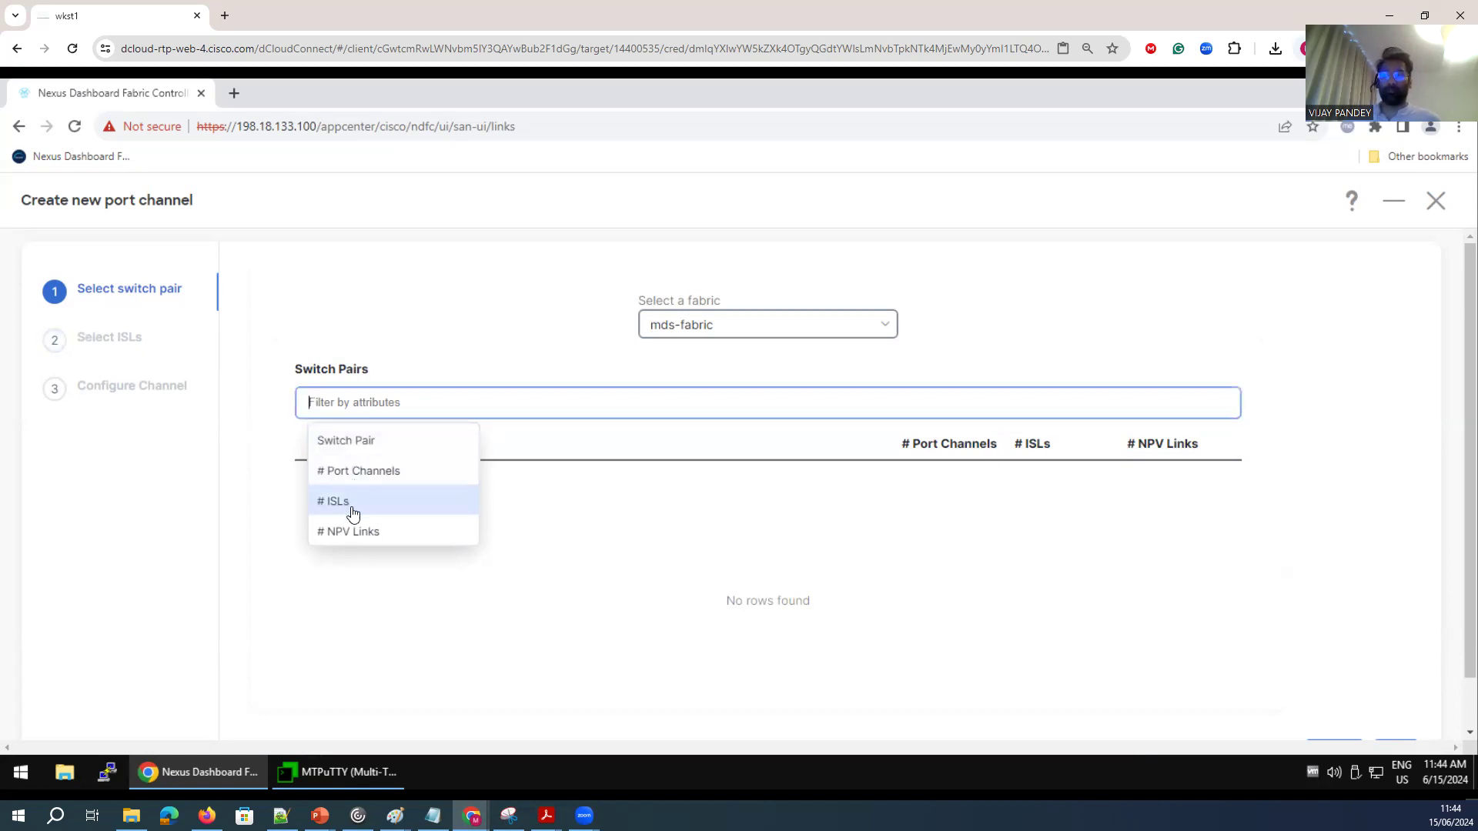
click(402, 440)
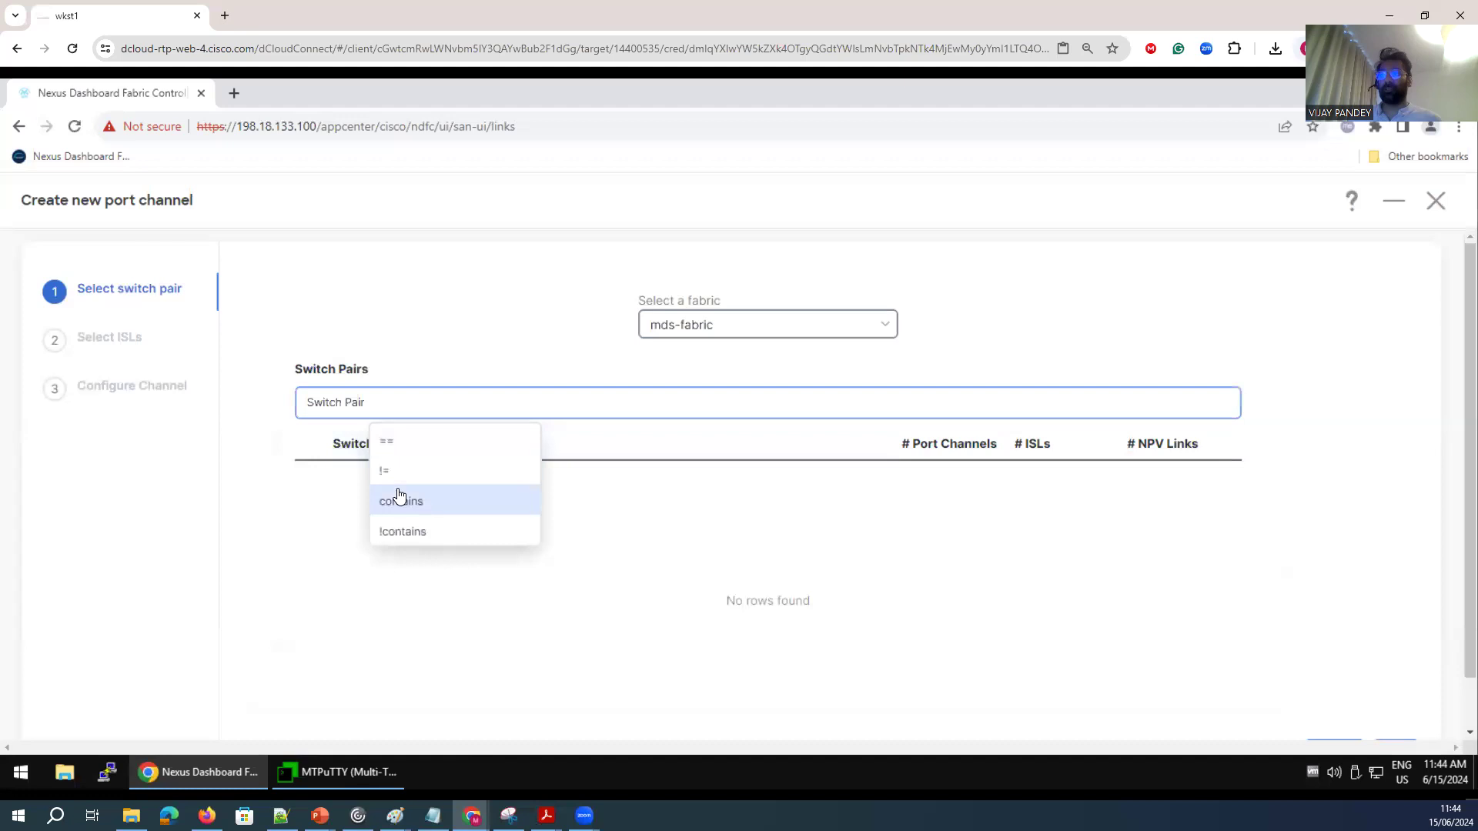
click(402, 446)
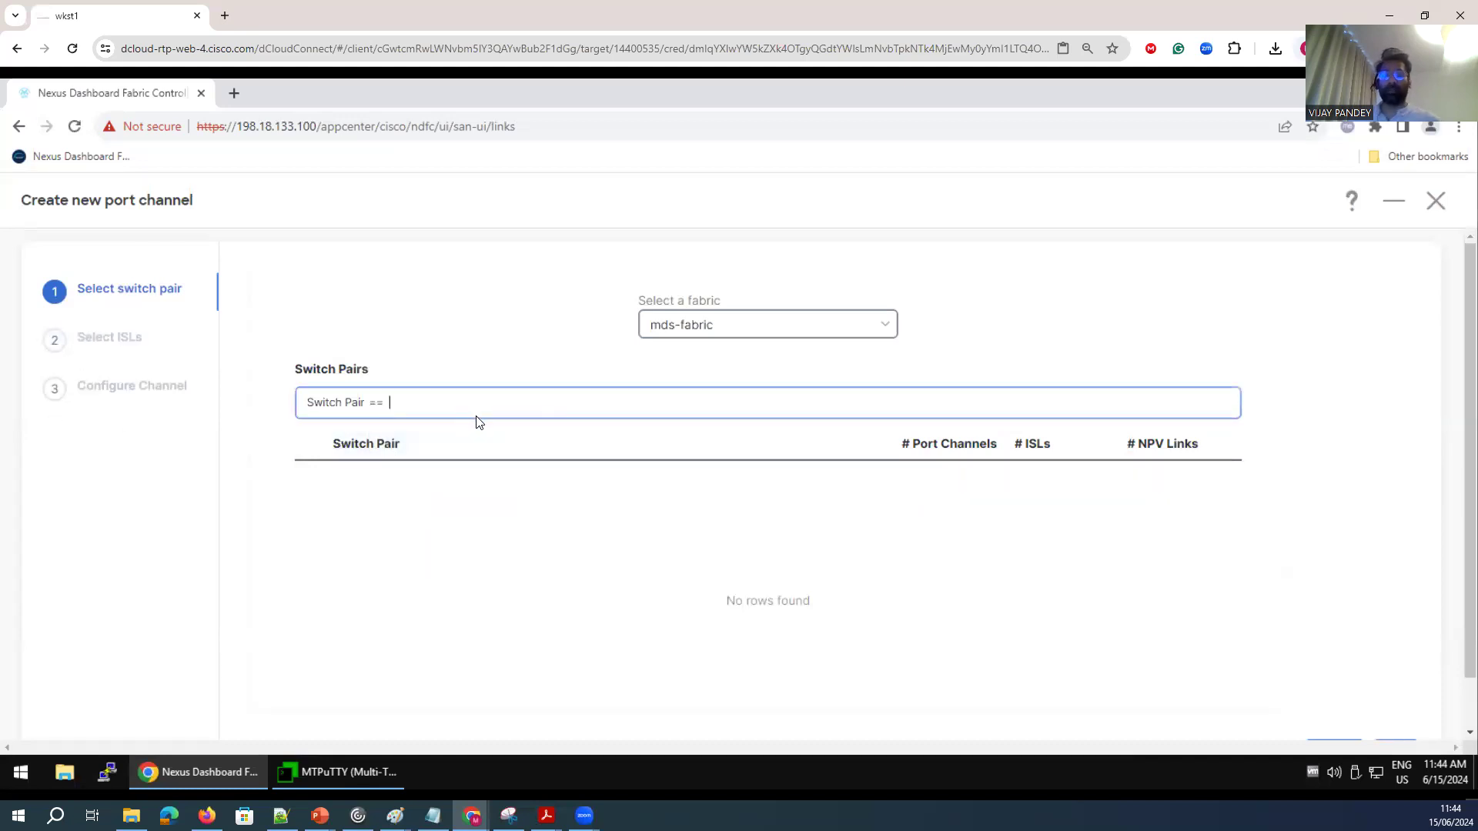
click(1435, 200)
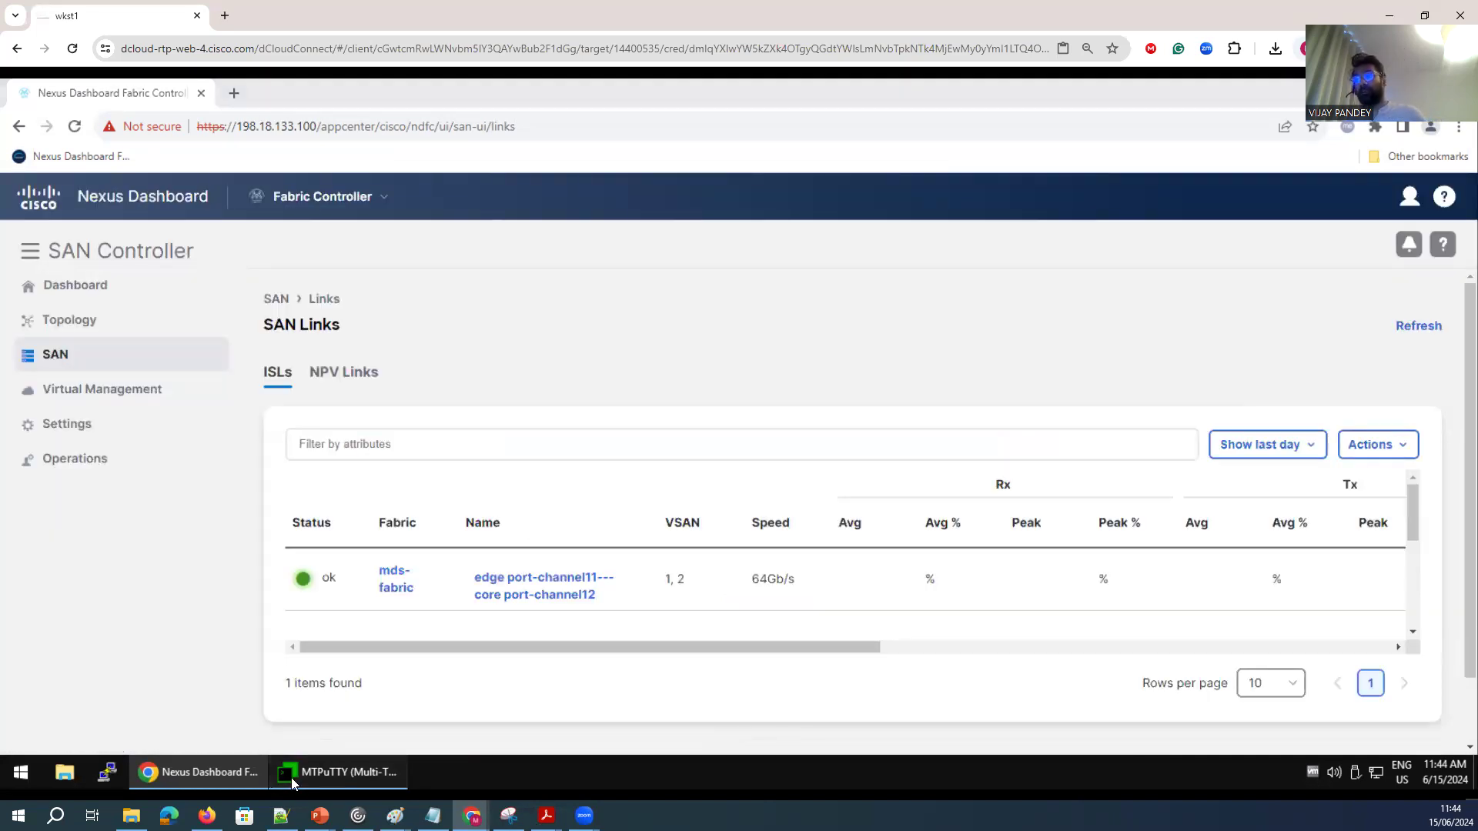
Switch to MTPuTTY and delete interface port-channel 12 on the core switch with no interface po12.
click(339, 771)
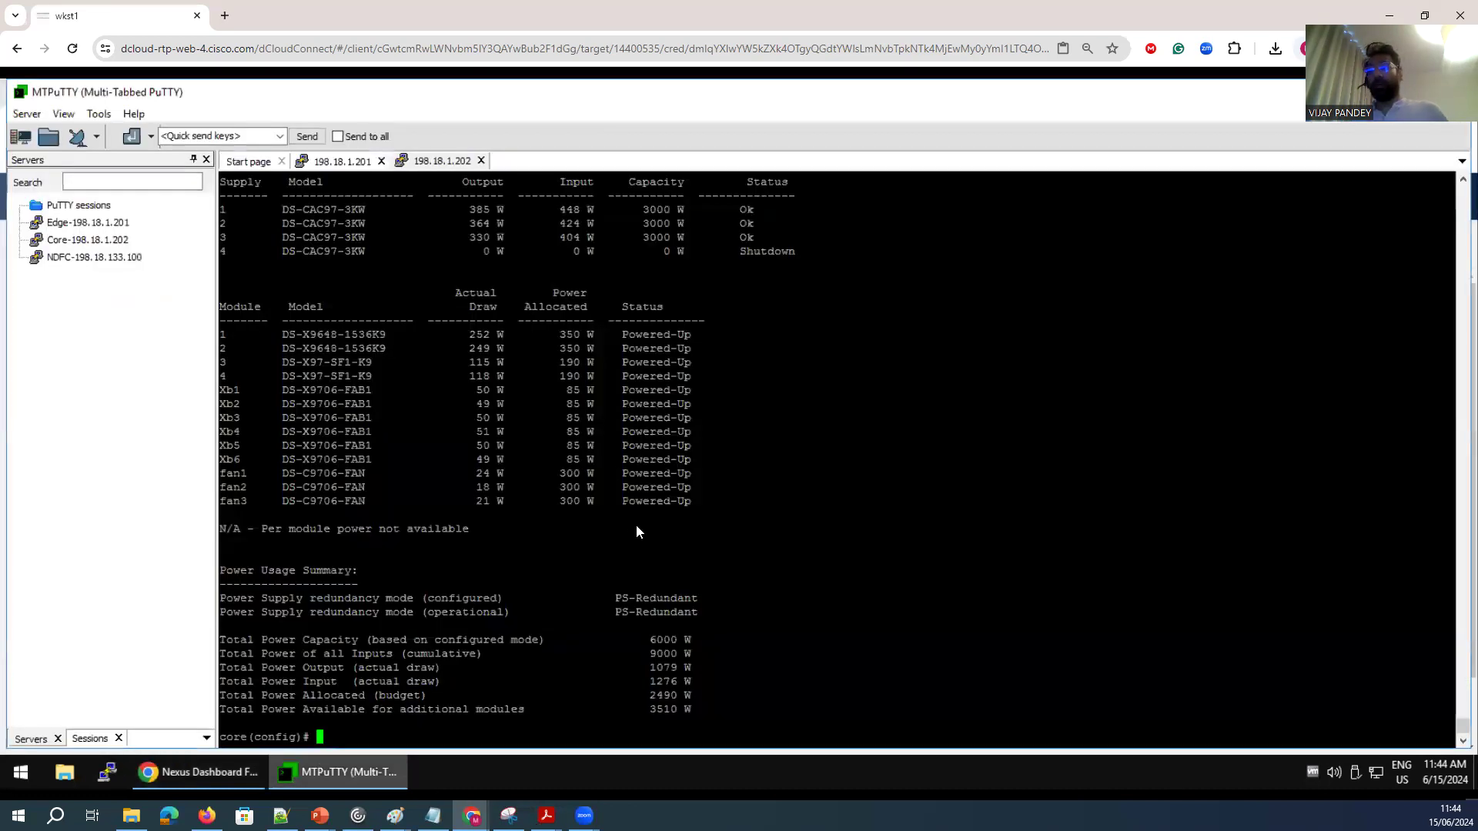
key(Return)
key(Return)
key(Return)
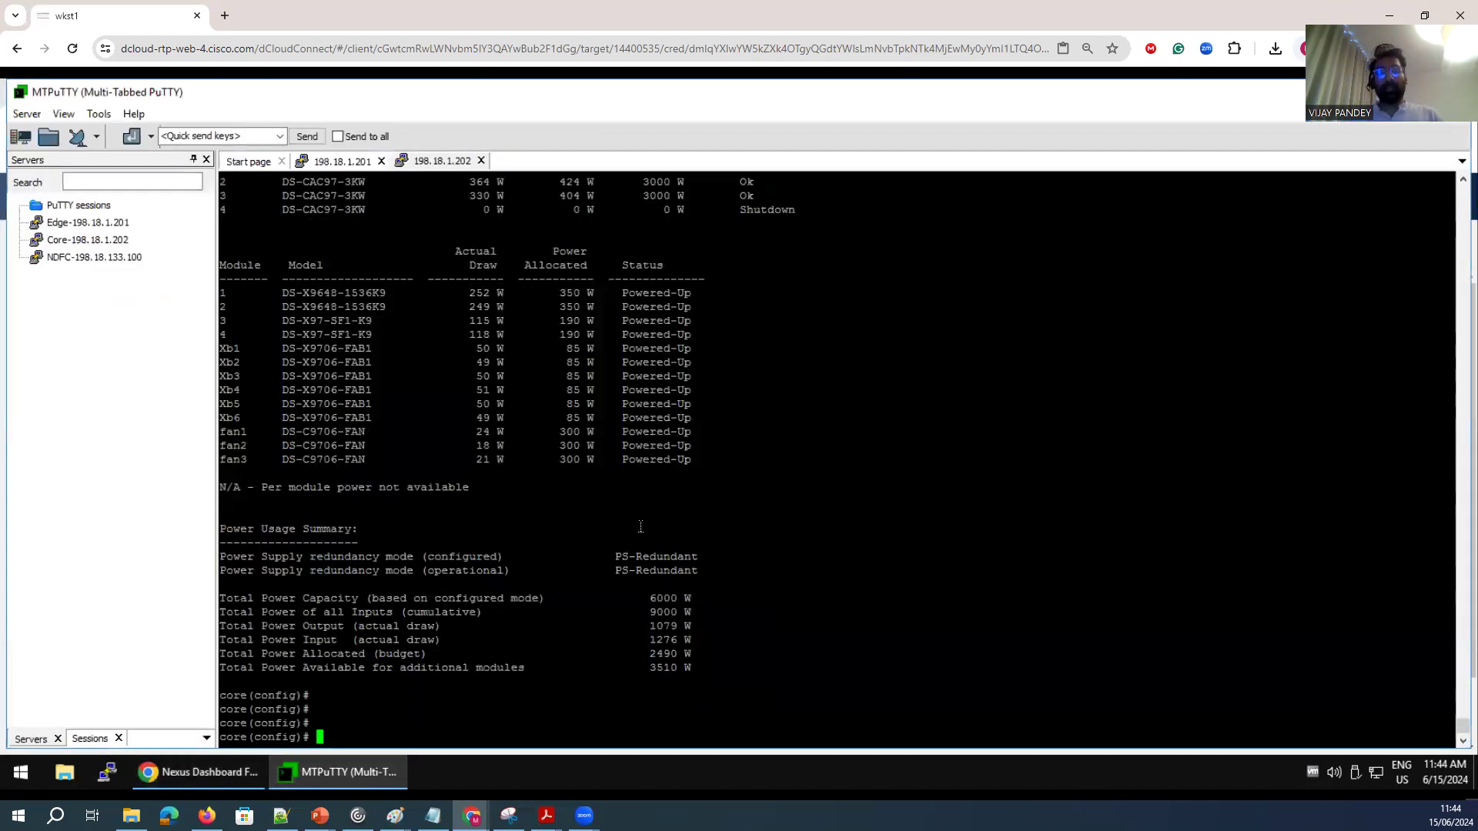
text(int int)
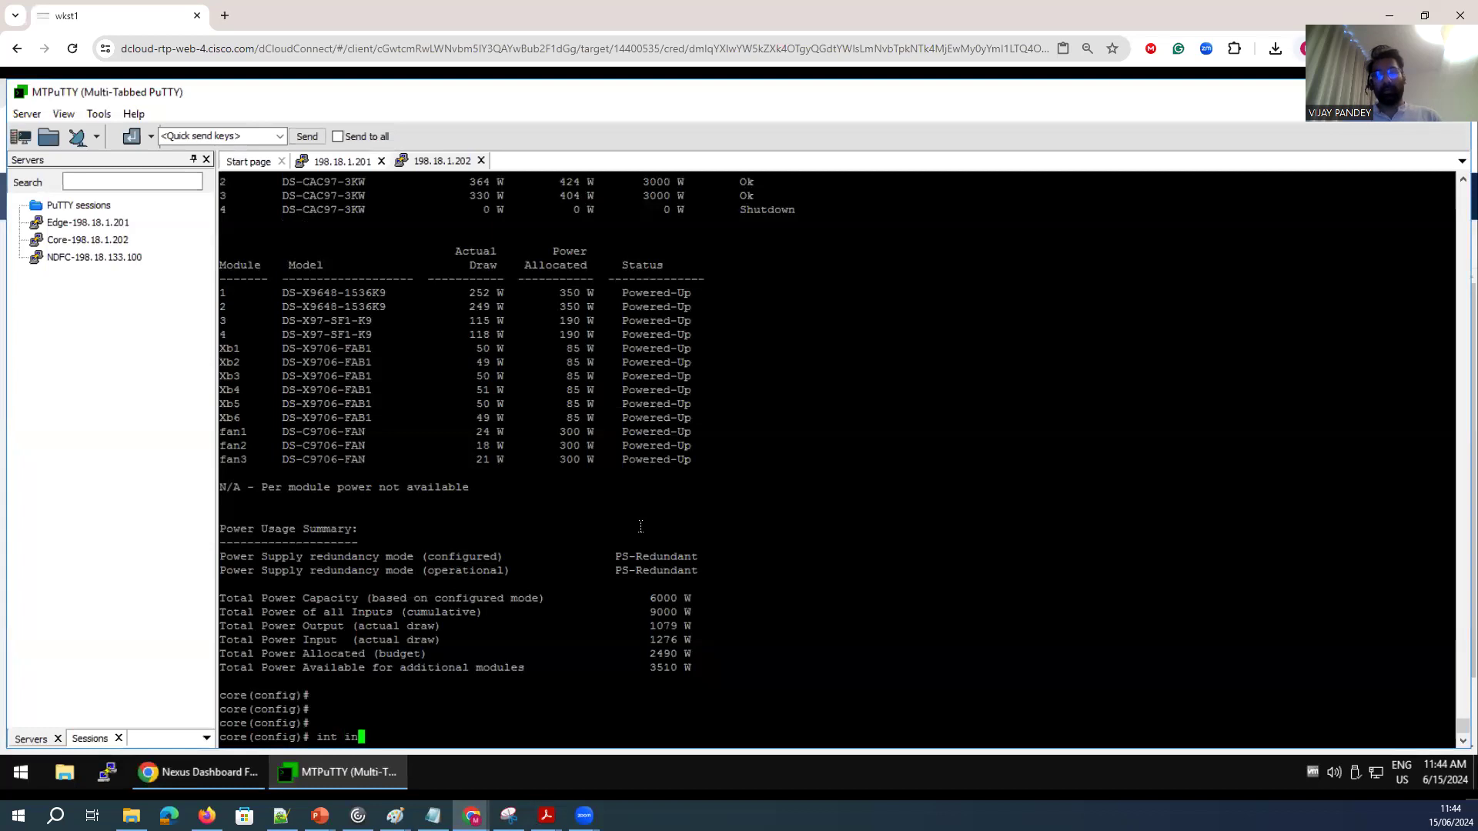
key(BackSpace)
key(BackSpace)
key(BackSpace)
key(BackSpace)
key(BackSpace)
key(BackSpace)
key(BackSpace)
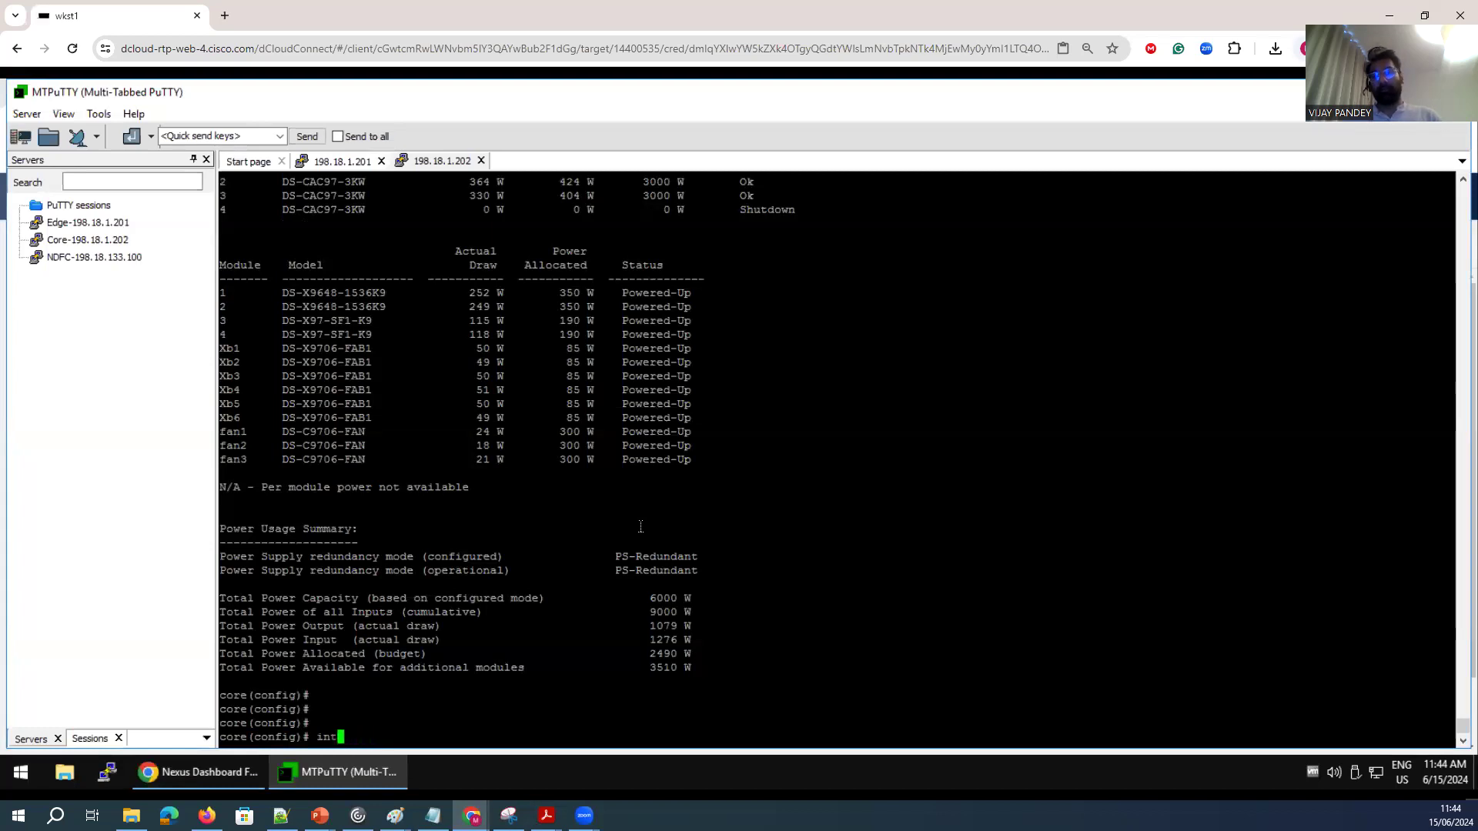
text(no interface  po)
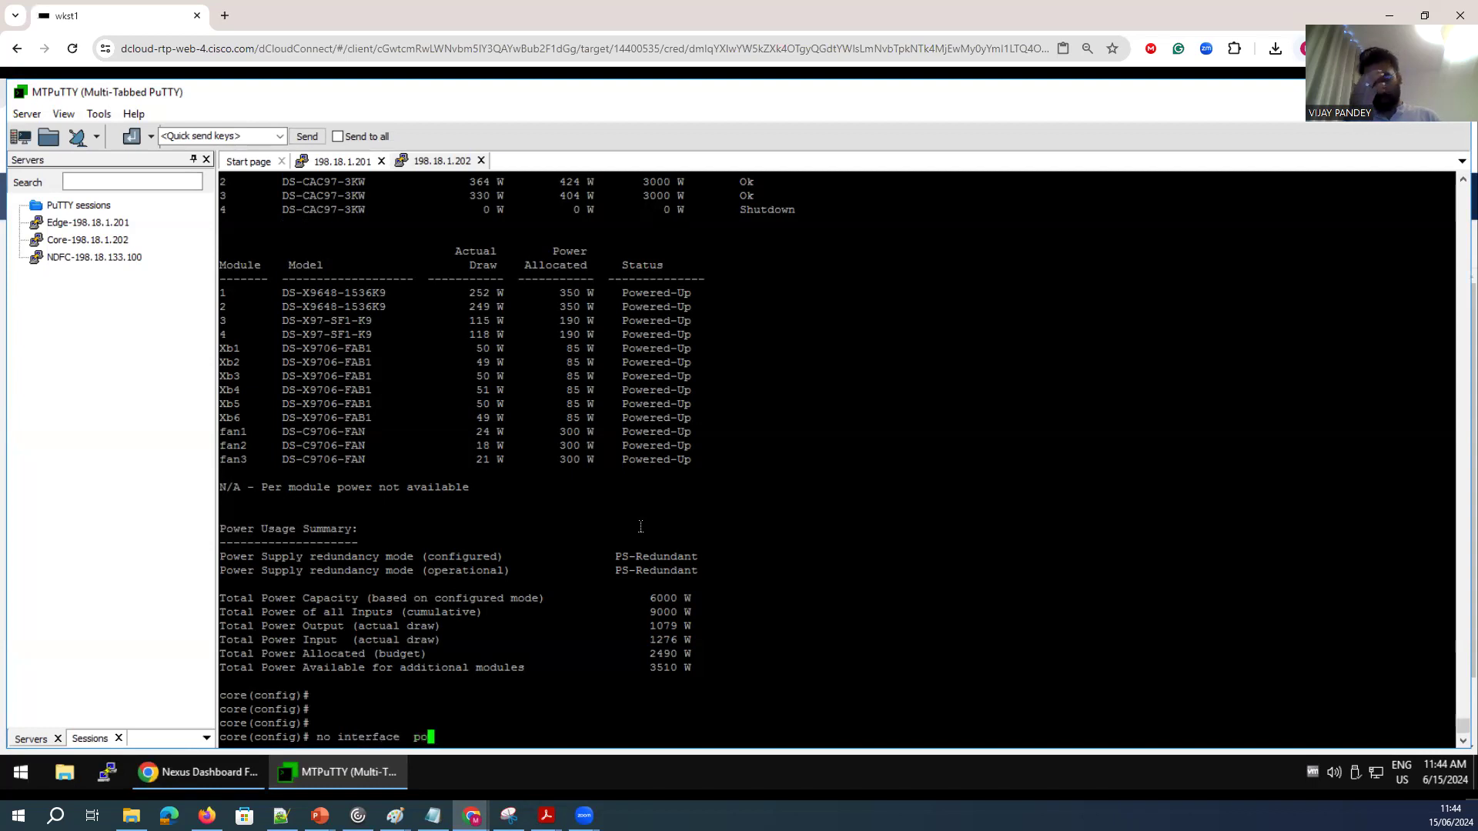
text(12)
key(Return)
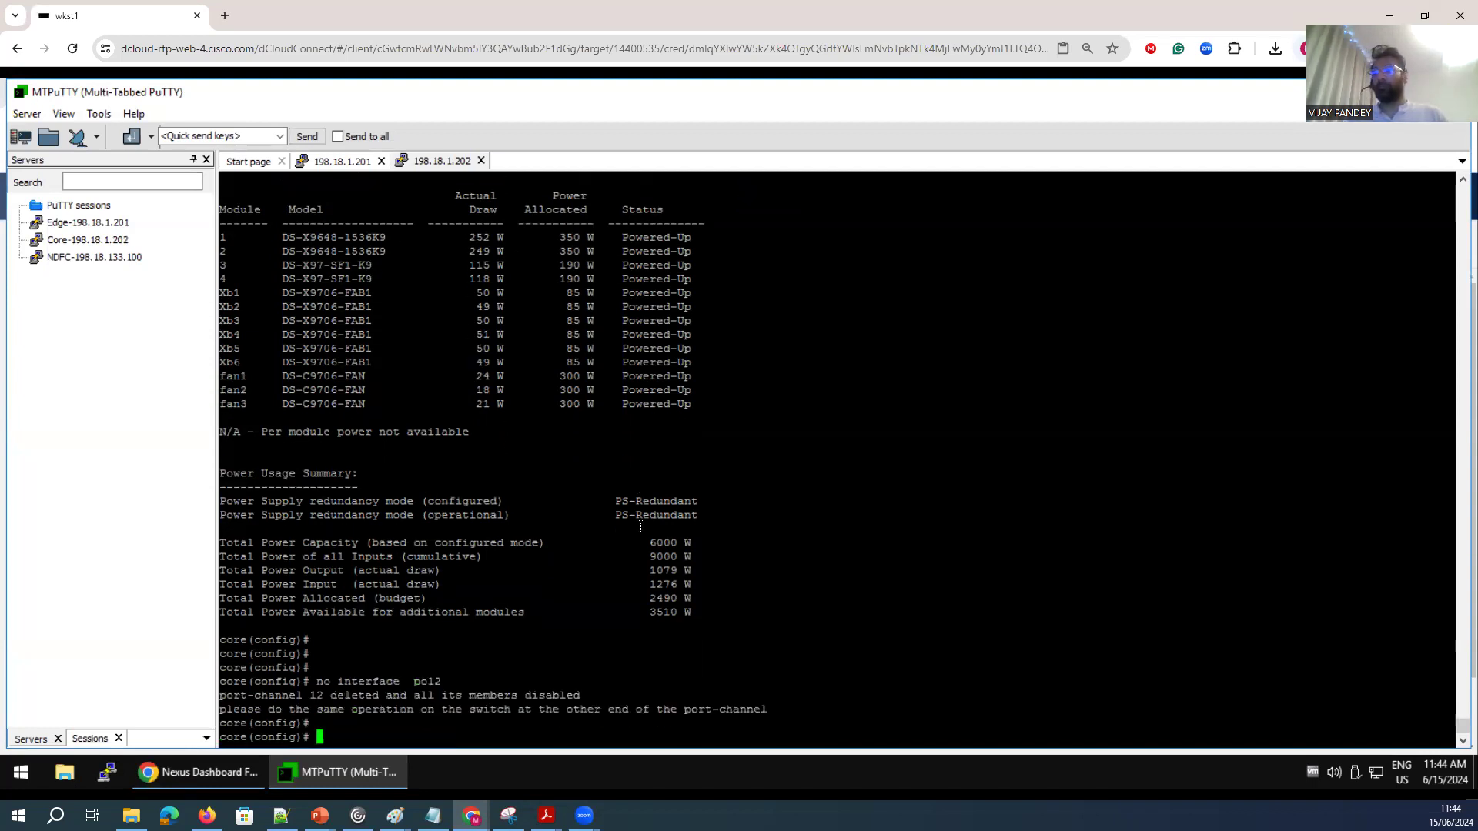
On the edge switch session, delete port-channel 11 with no int port-channel 11.
click(351, 162)
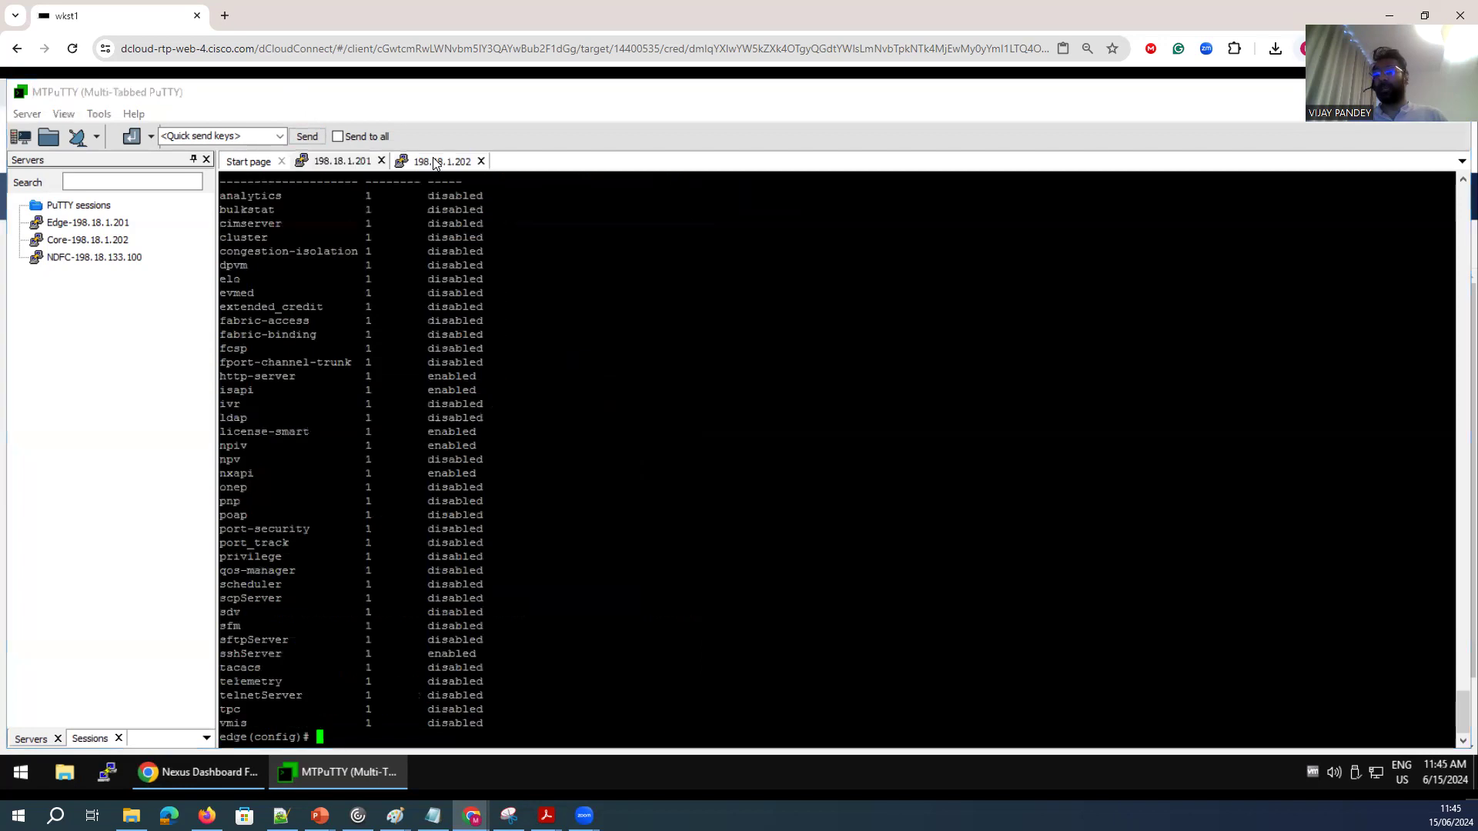
text(no int p)
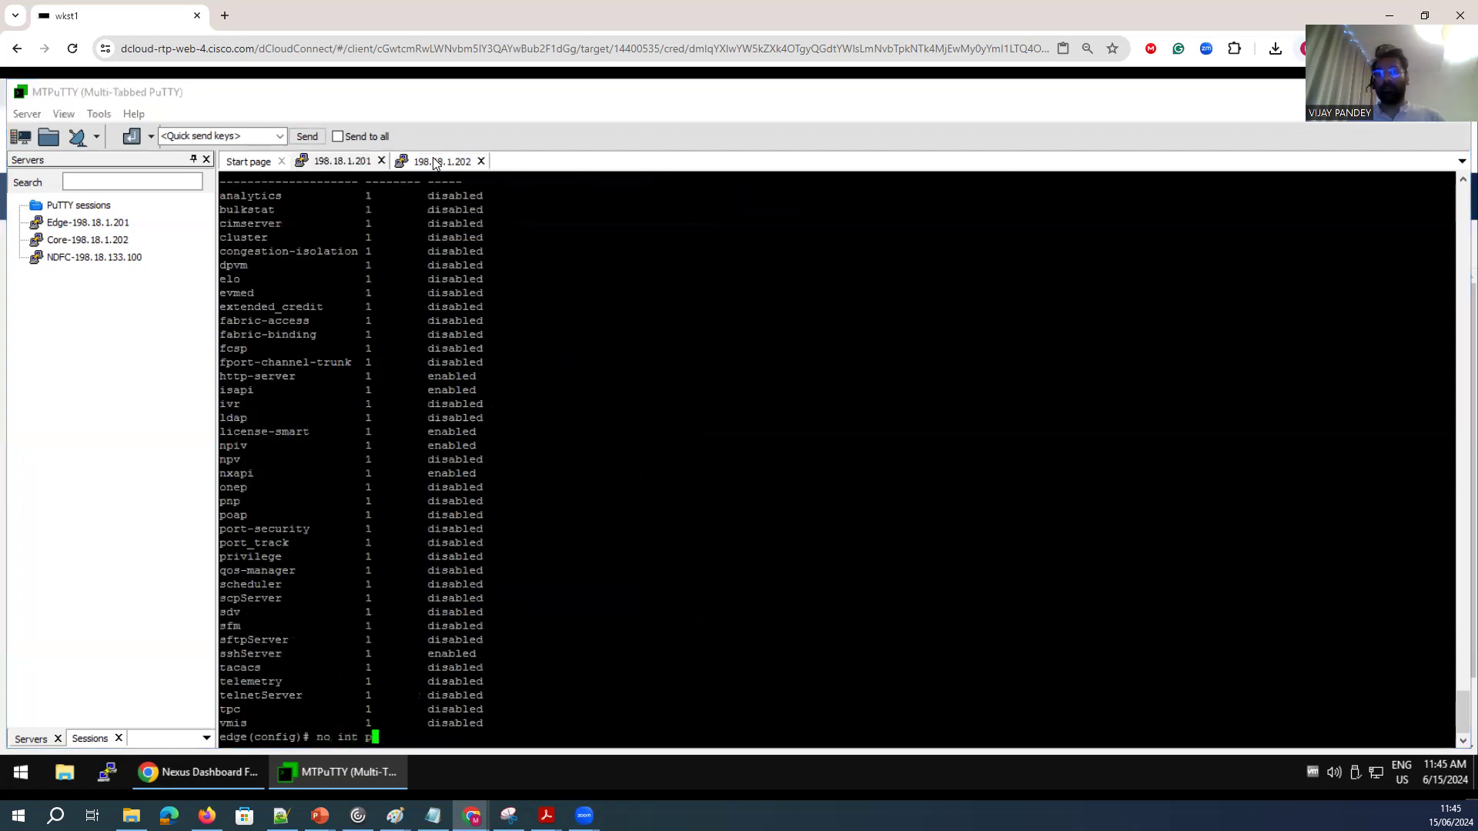
text(ort-channel 11)
key(Return)
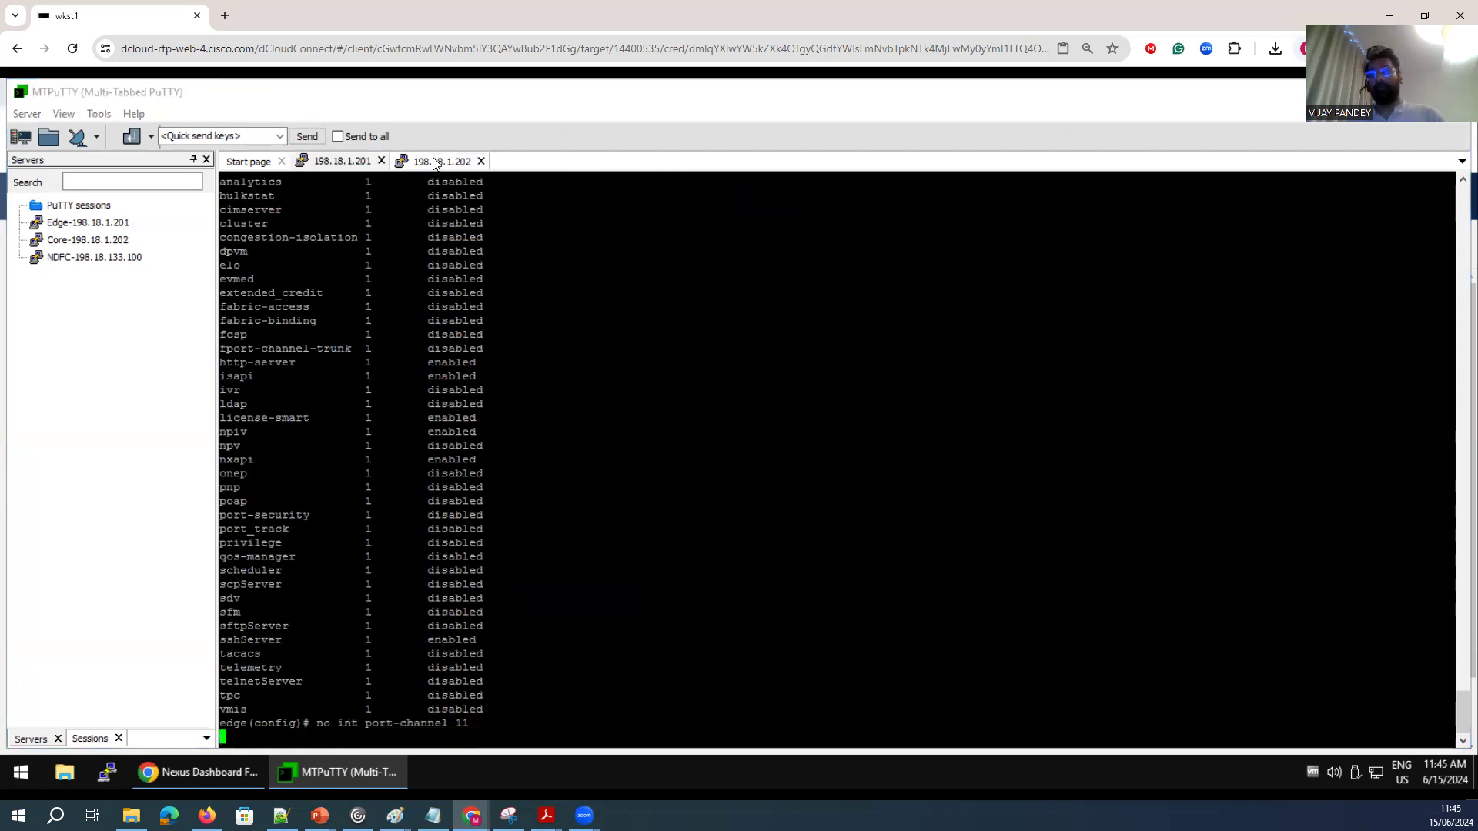
Display the edge switch's port-channel database with show port-channel database.
drag(479, 729, 289, 725)
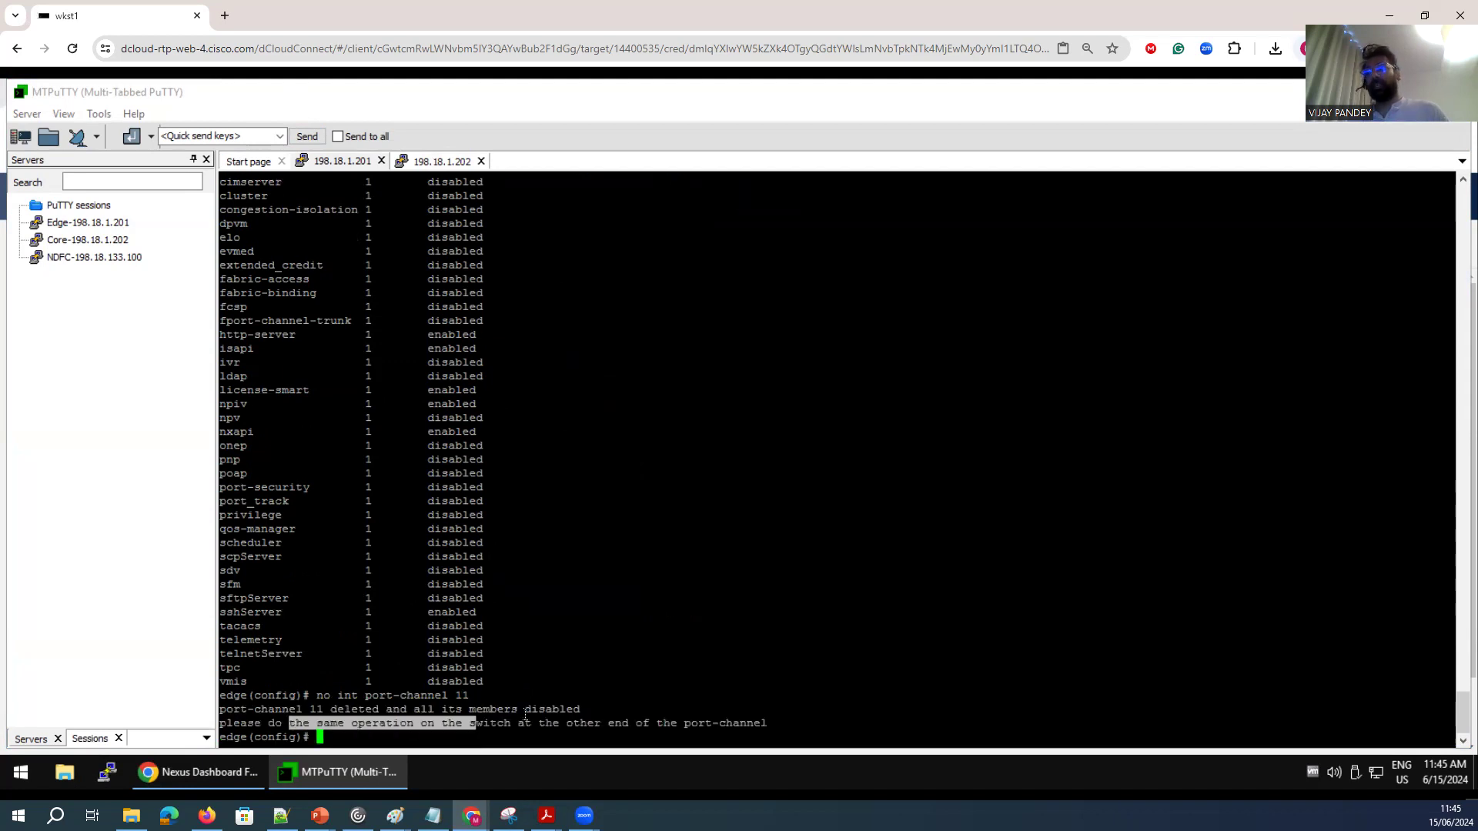
click(291, 727)
key(Return)
key(Return)
text(show po)
key(Tab)
text(-channel database)
key(Return)
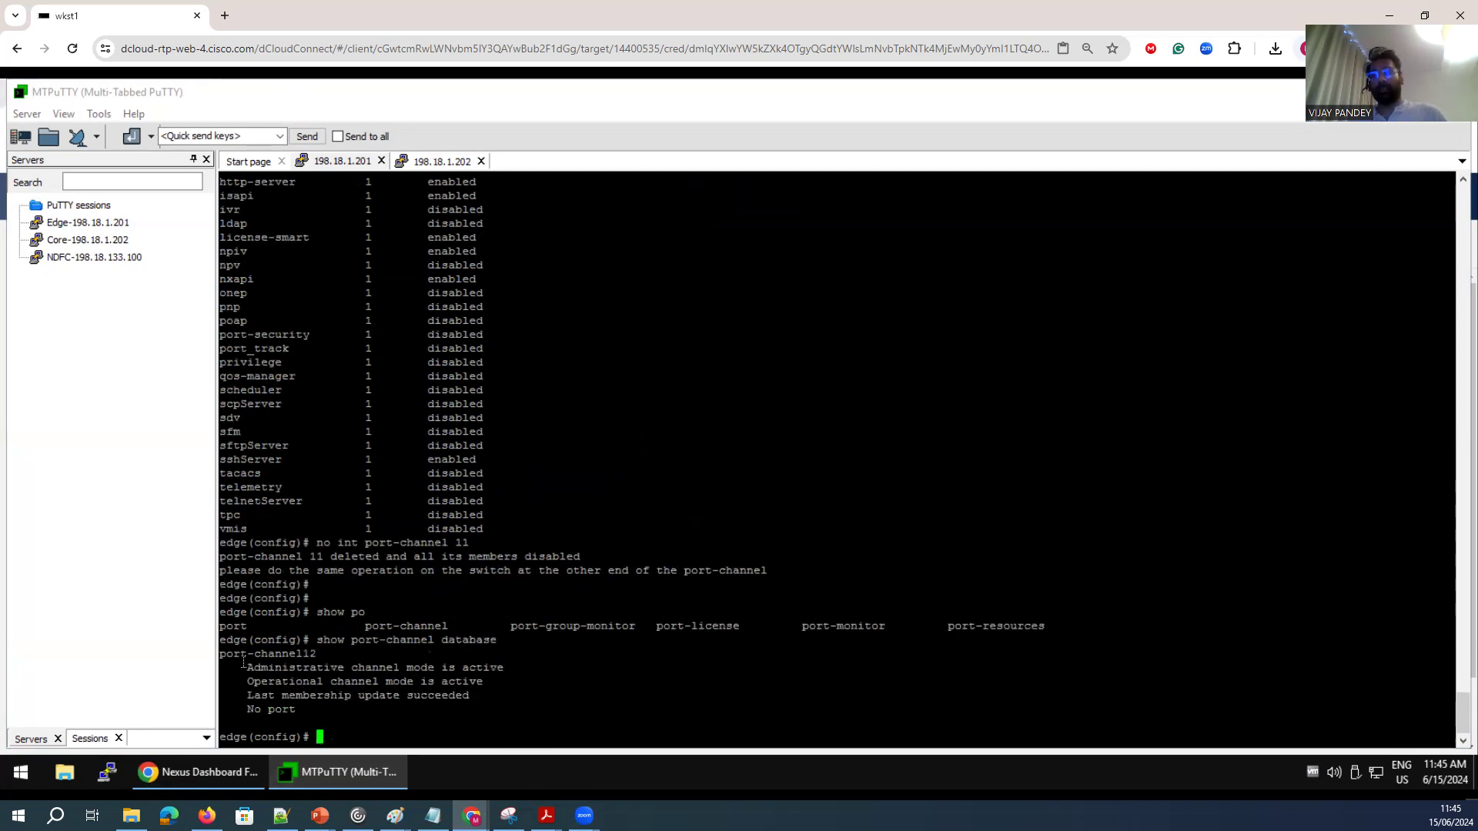
drag(243, 660, 351, 695)
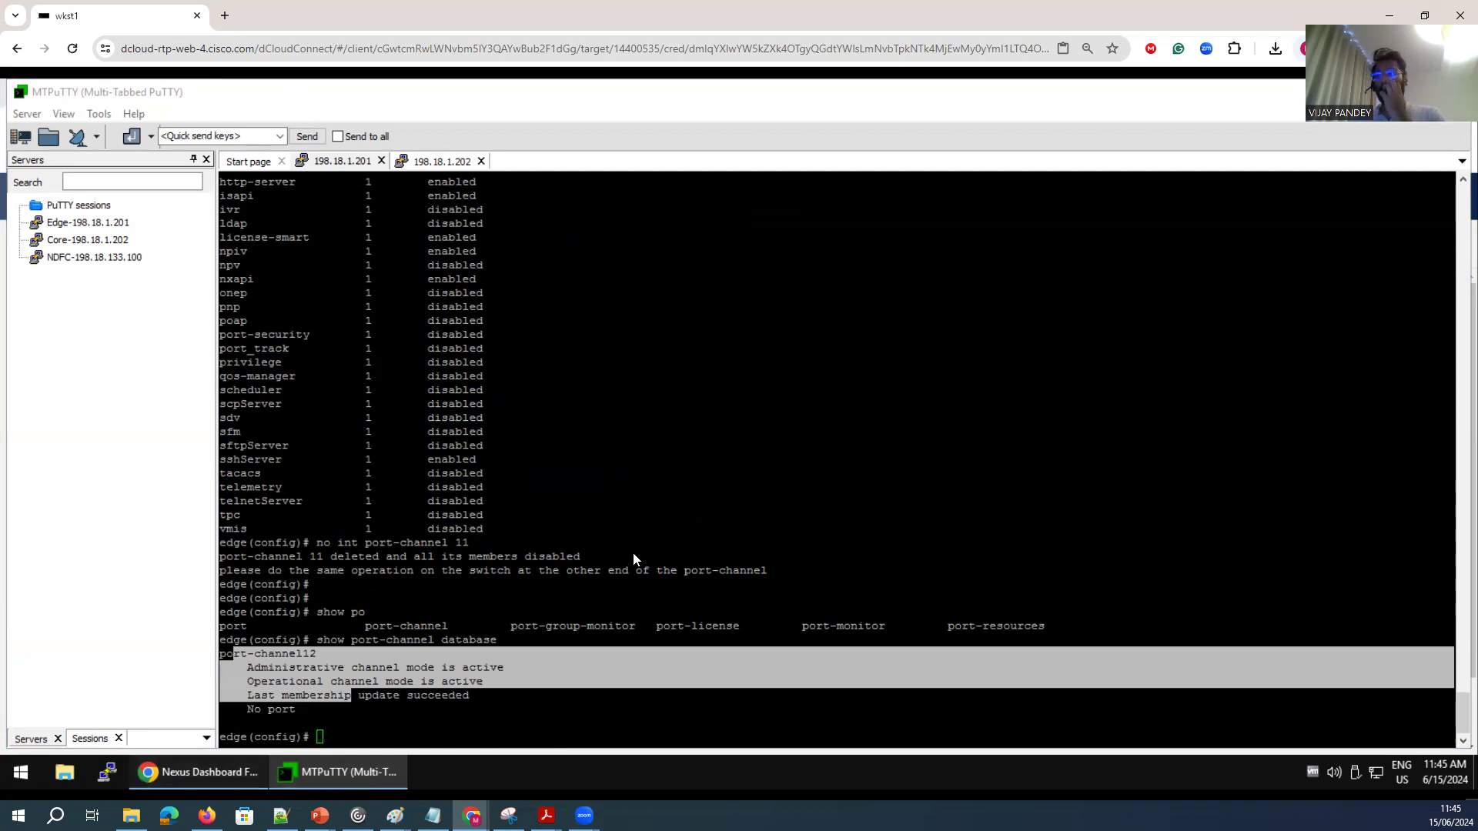
Return to the browser and refresh the SAN Links ISL list, checking the NPV Links and ISLs tabs.
click(201, 772)
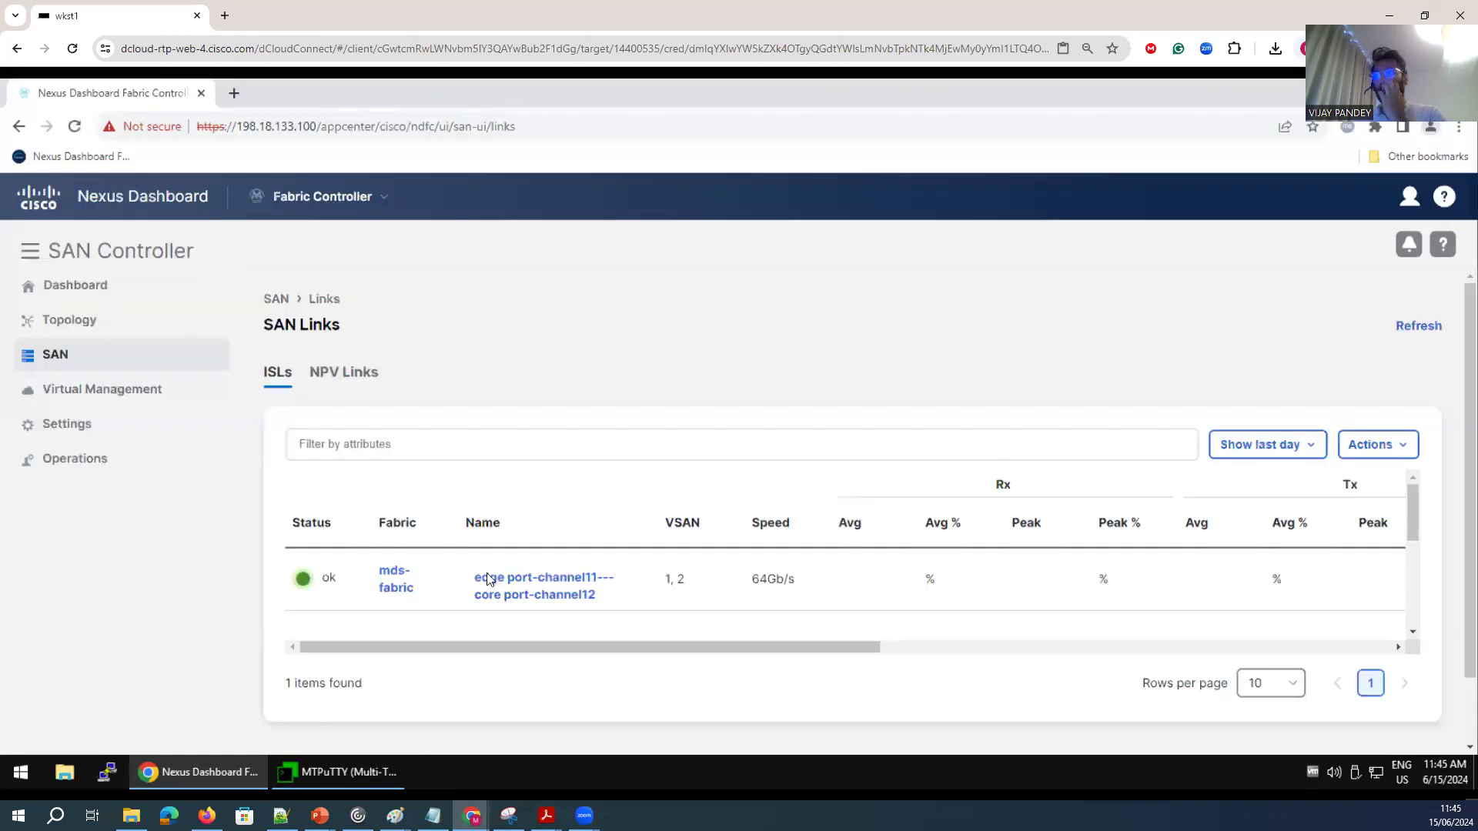
click(1424, 326)
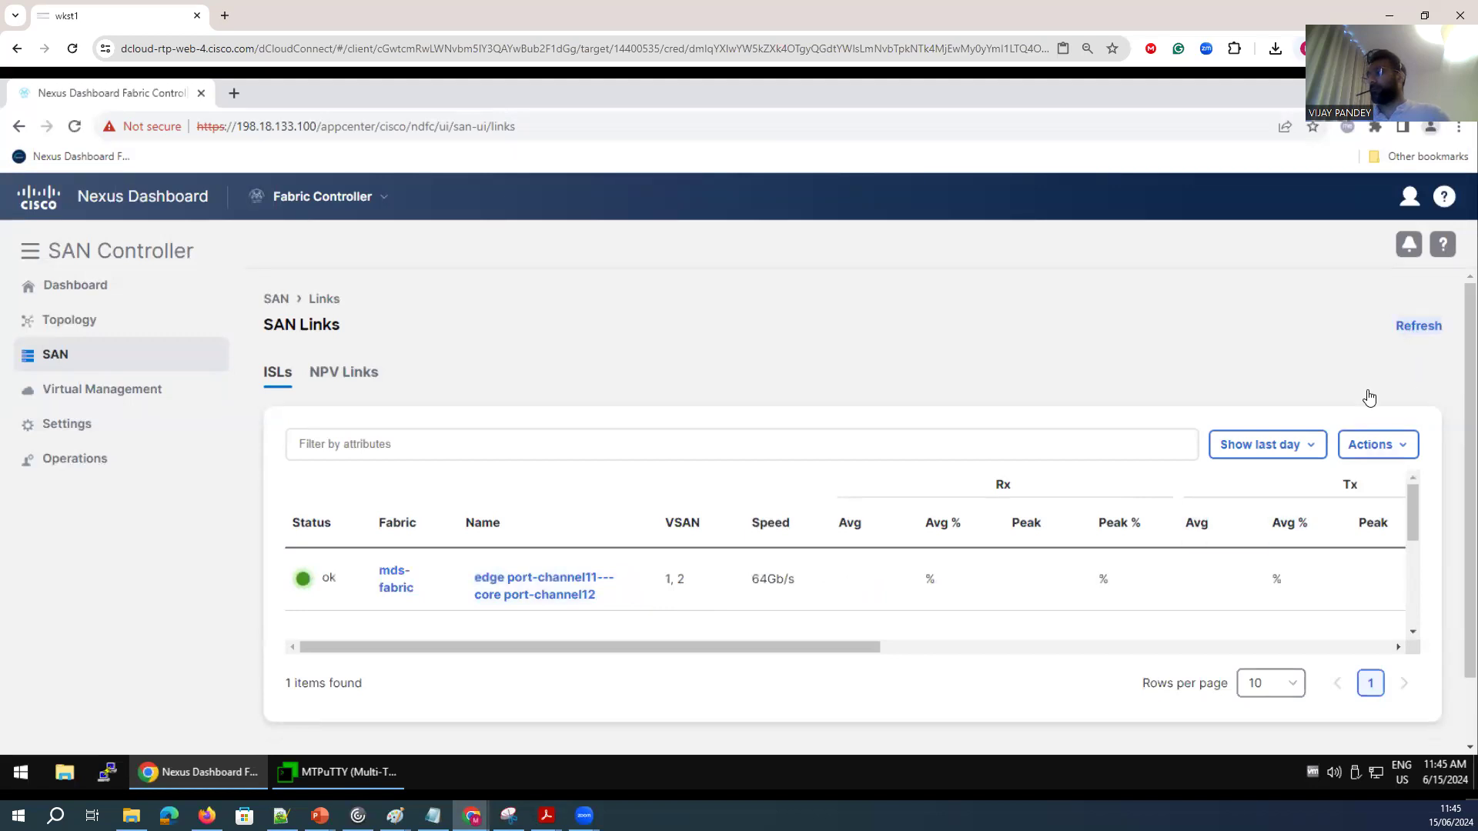
click(327, 375)
click(277, 375)
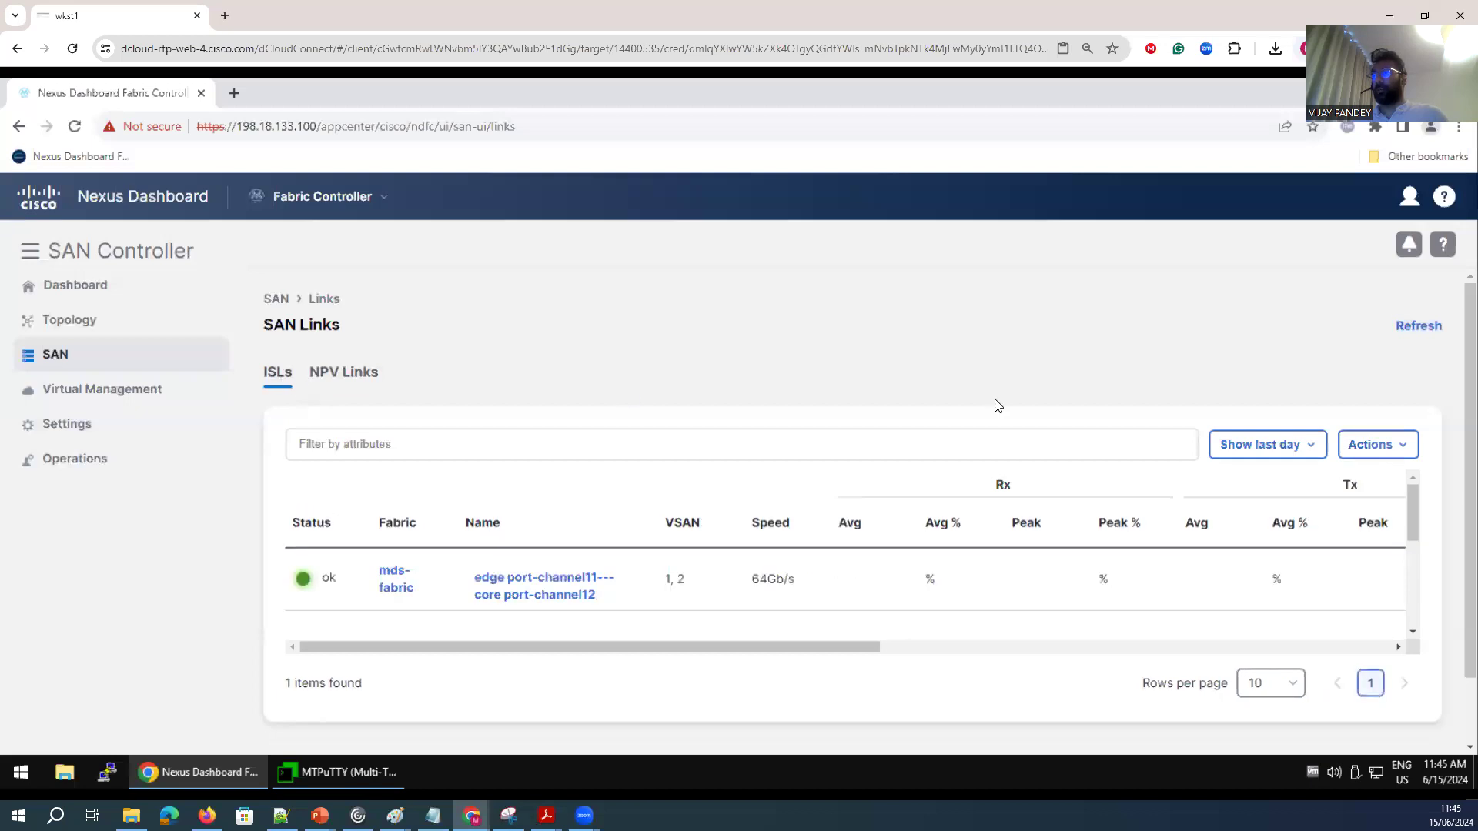
Refresh the SAN Links ISL list and view the member interfaces of the edge–core port-channel link.
click(1429, 328)
double_click(1430, 331)
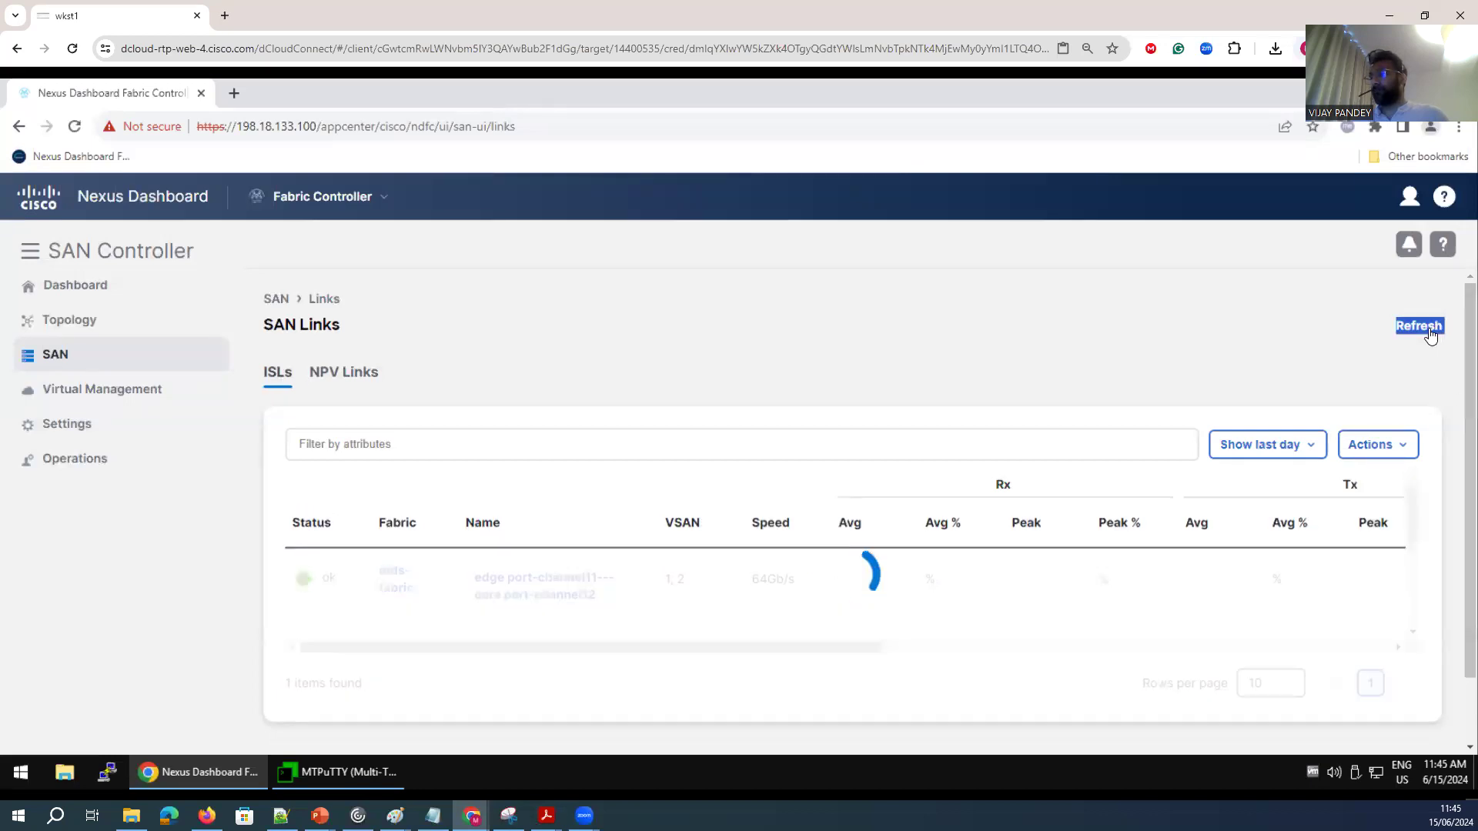
double_click(1430, 331)
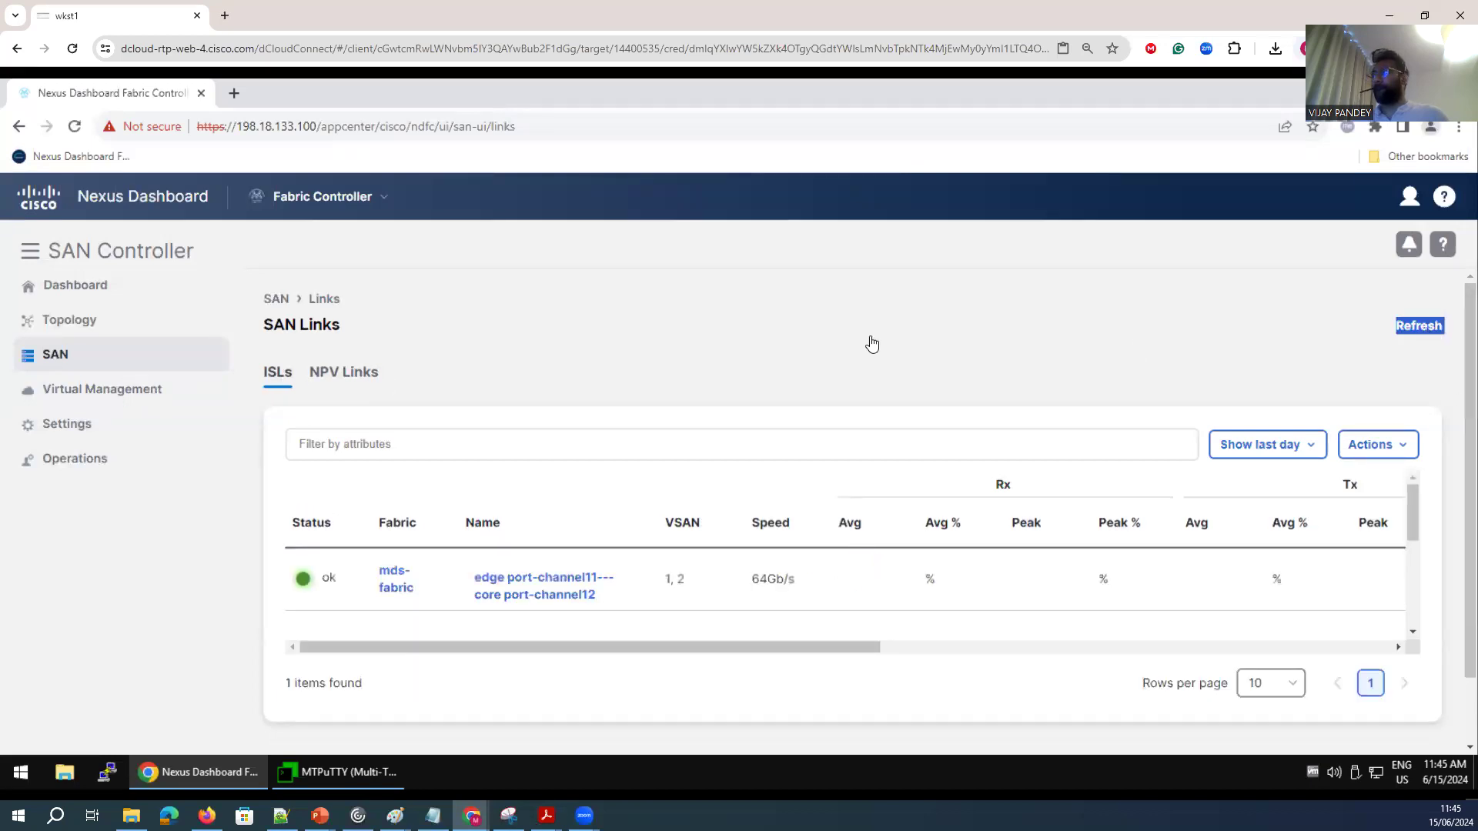
click(552, 595)
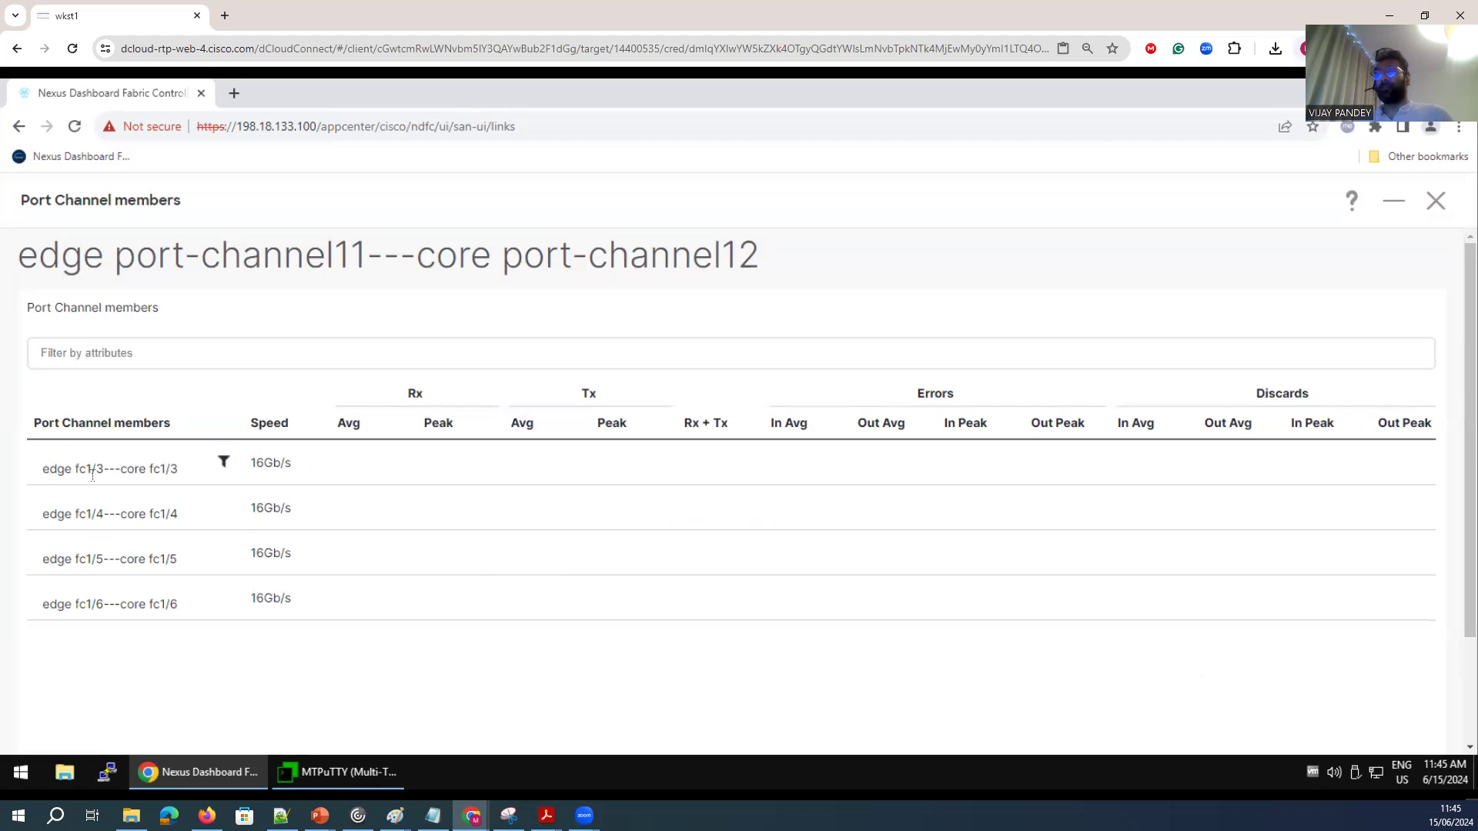
click(1436, 201)
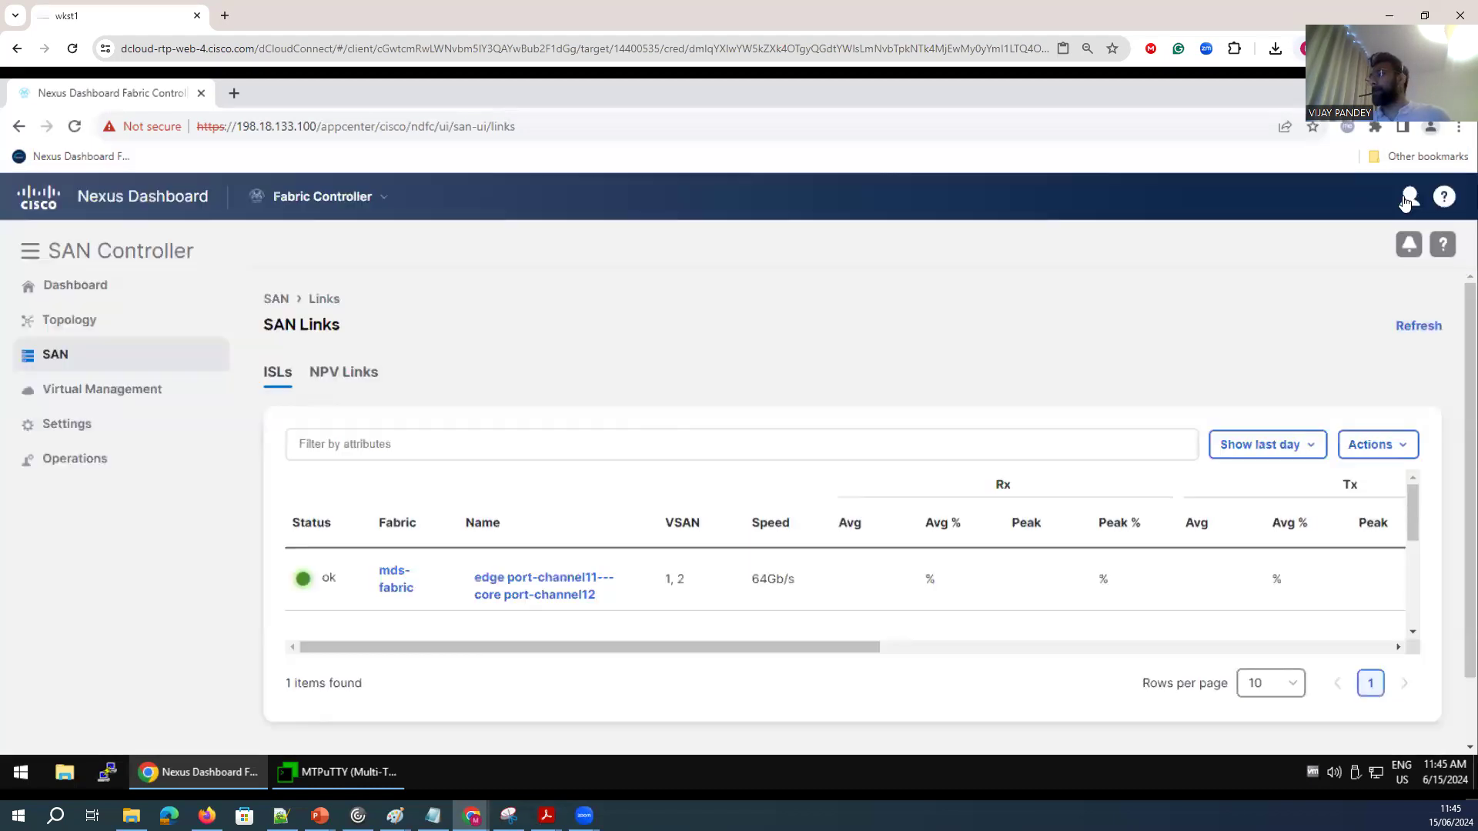
Open the Fabrics page and review mds-fabric's health summary and fabric overview, returning to the Links list.
click(1418, 327)
double_click(1419, 331)
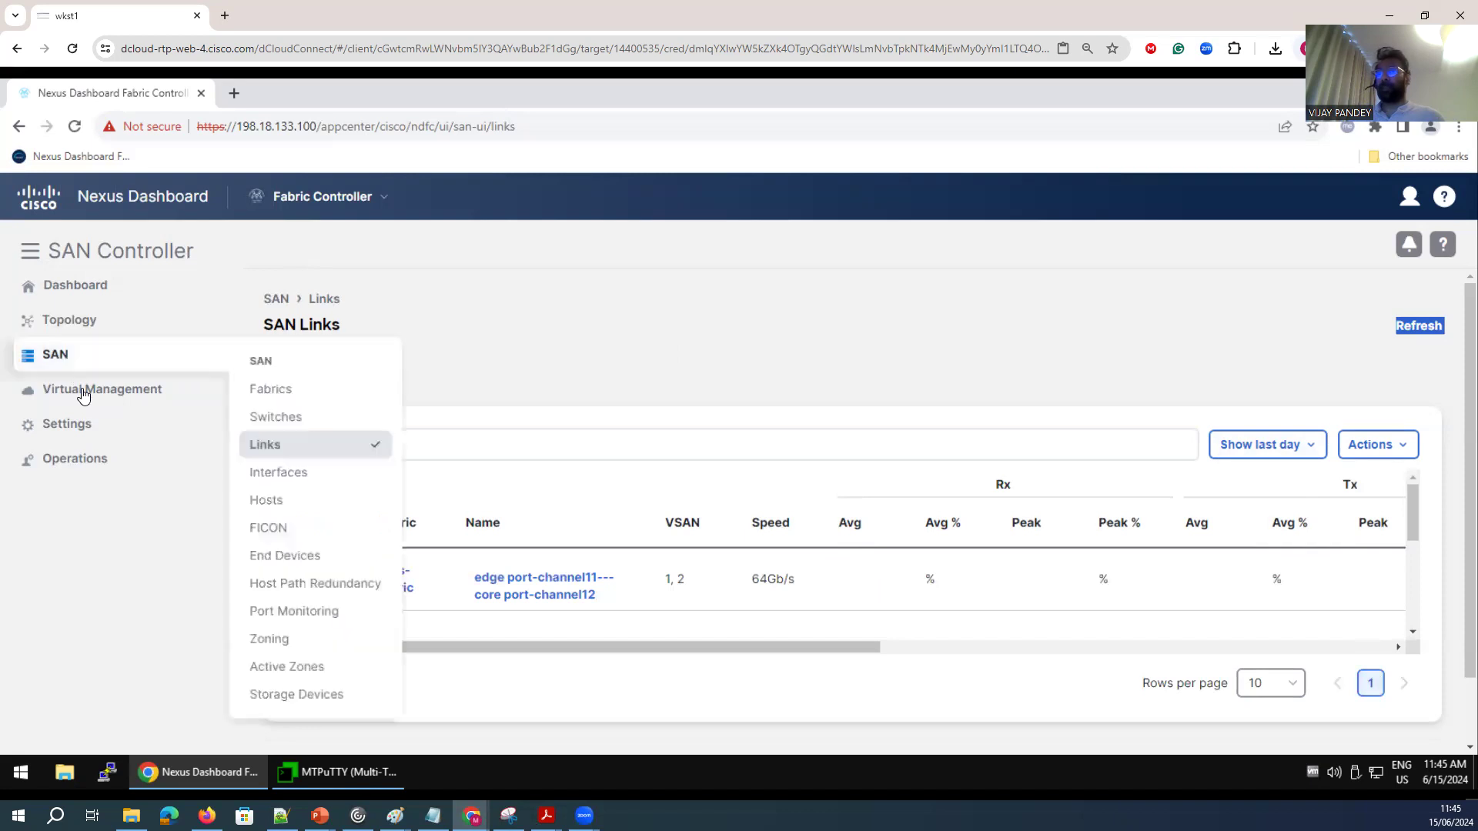
mouse_move(90, 358)
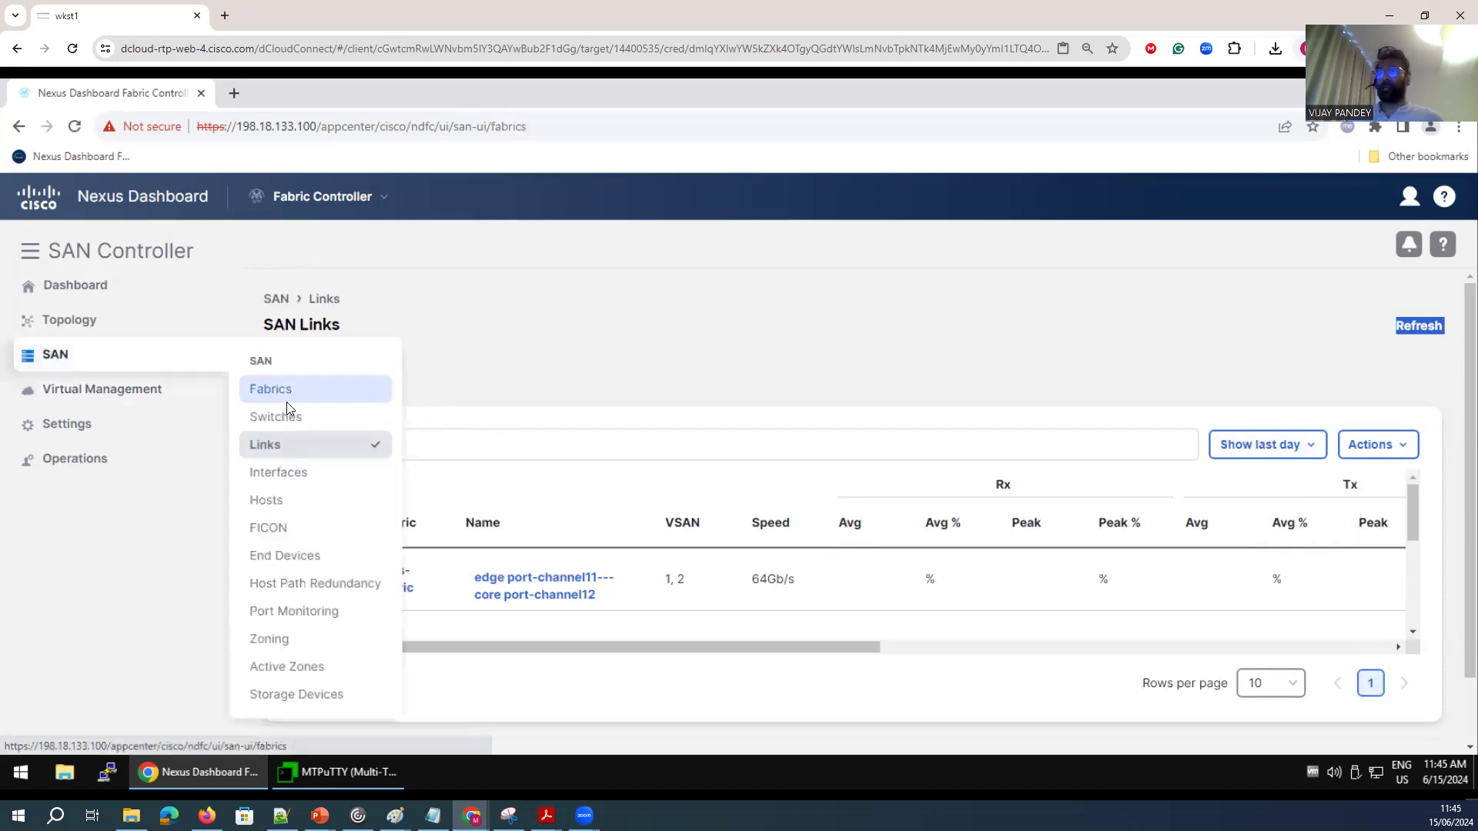
click(287, 396)
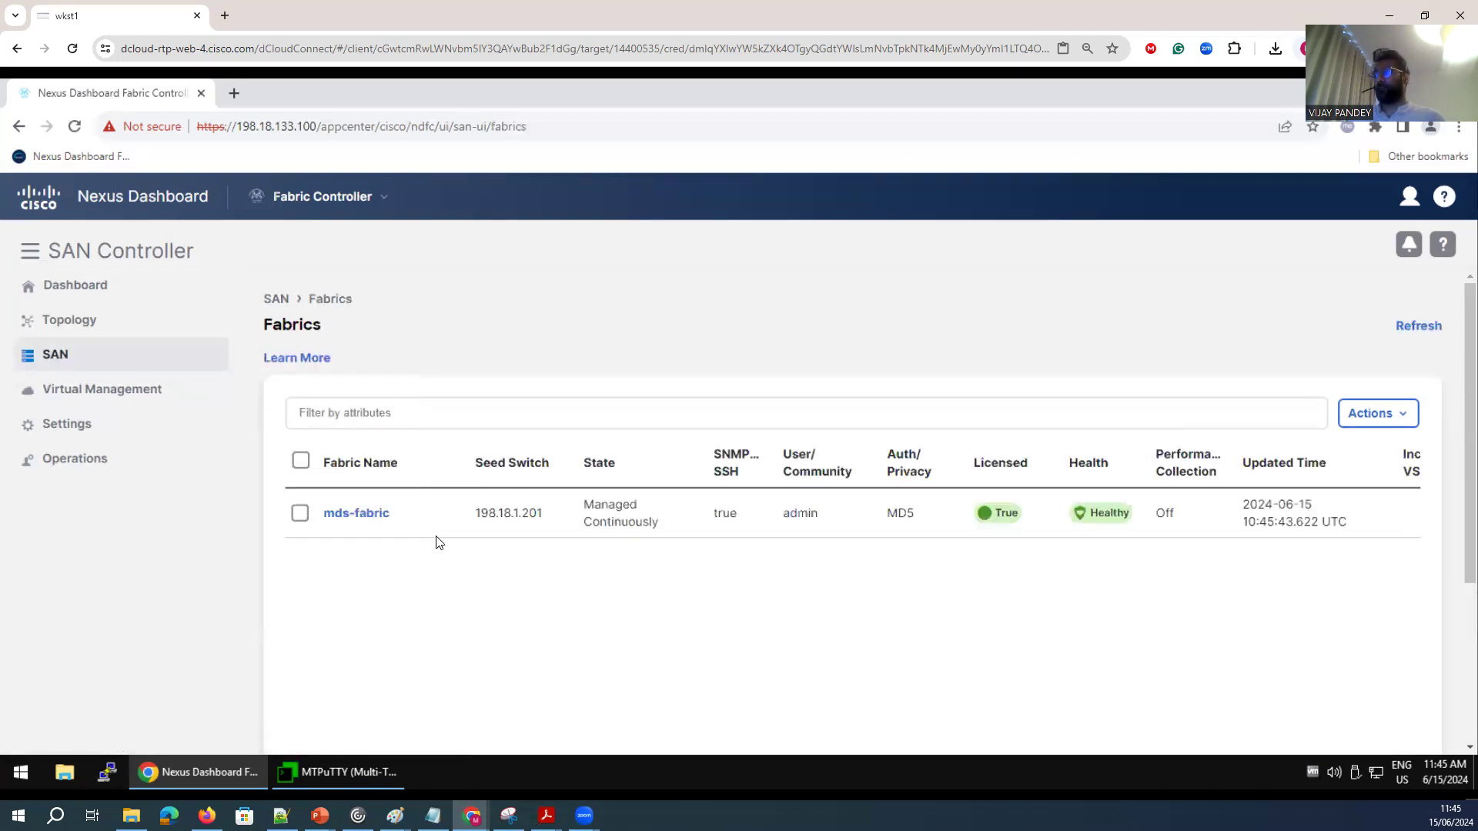
click(355, 514)
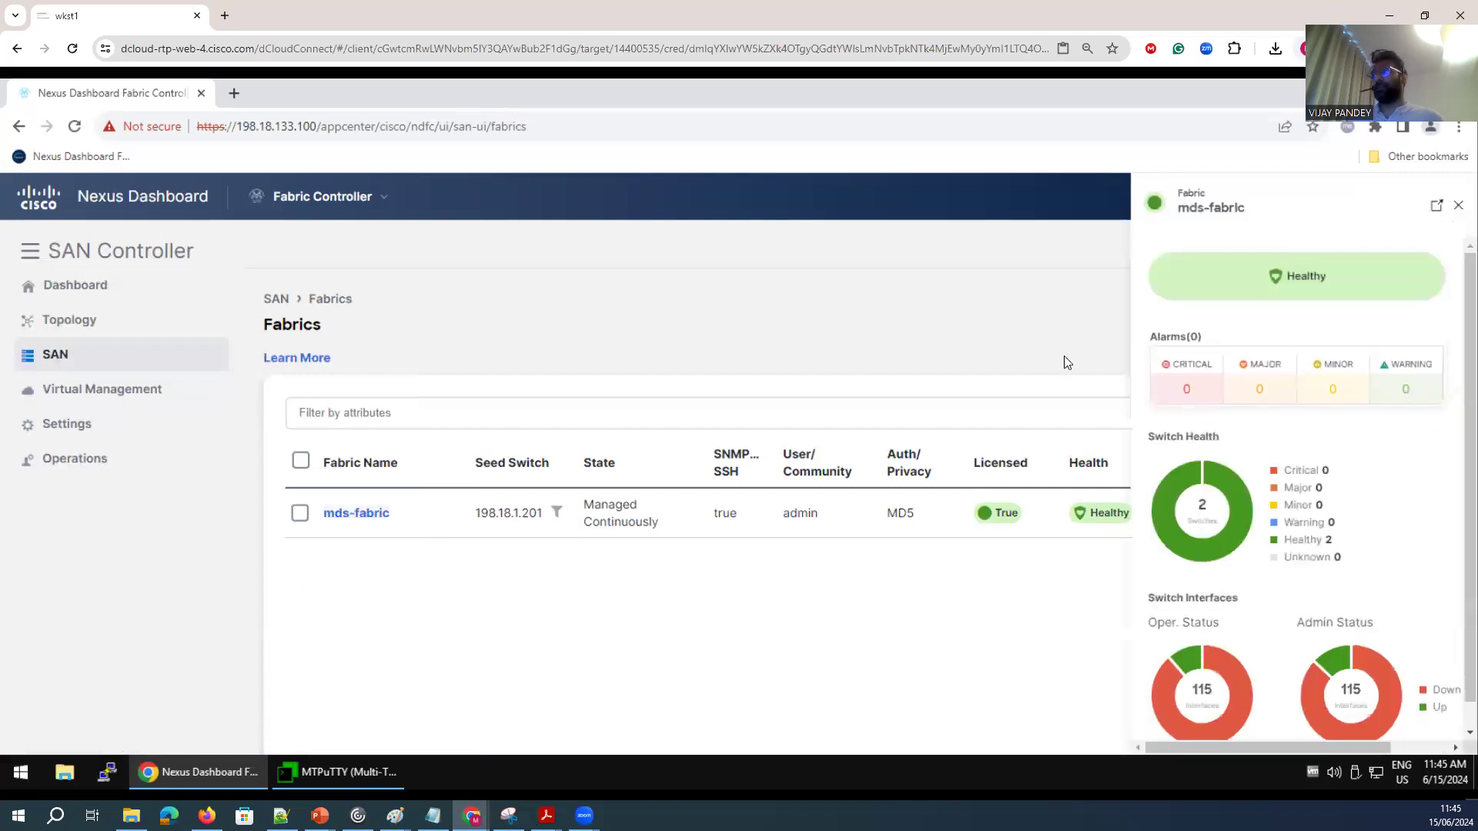
click(1457, 206)
click(299, 514)
double_click(349, 514)
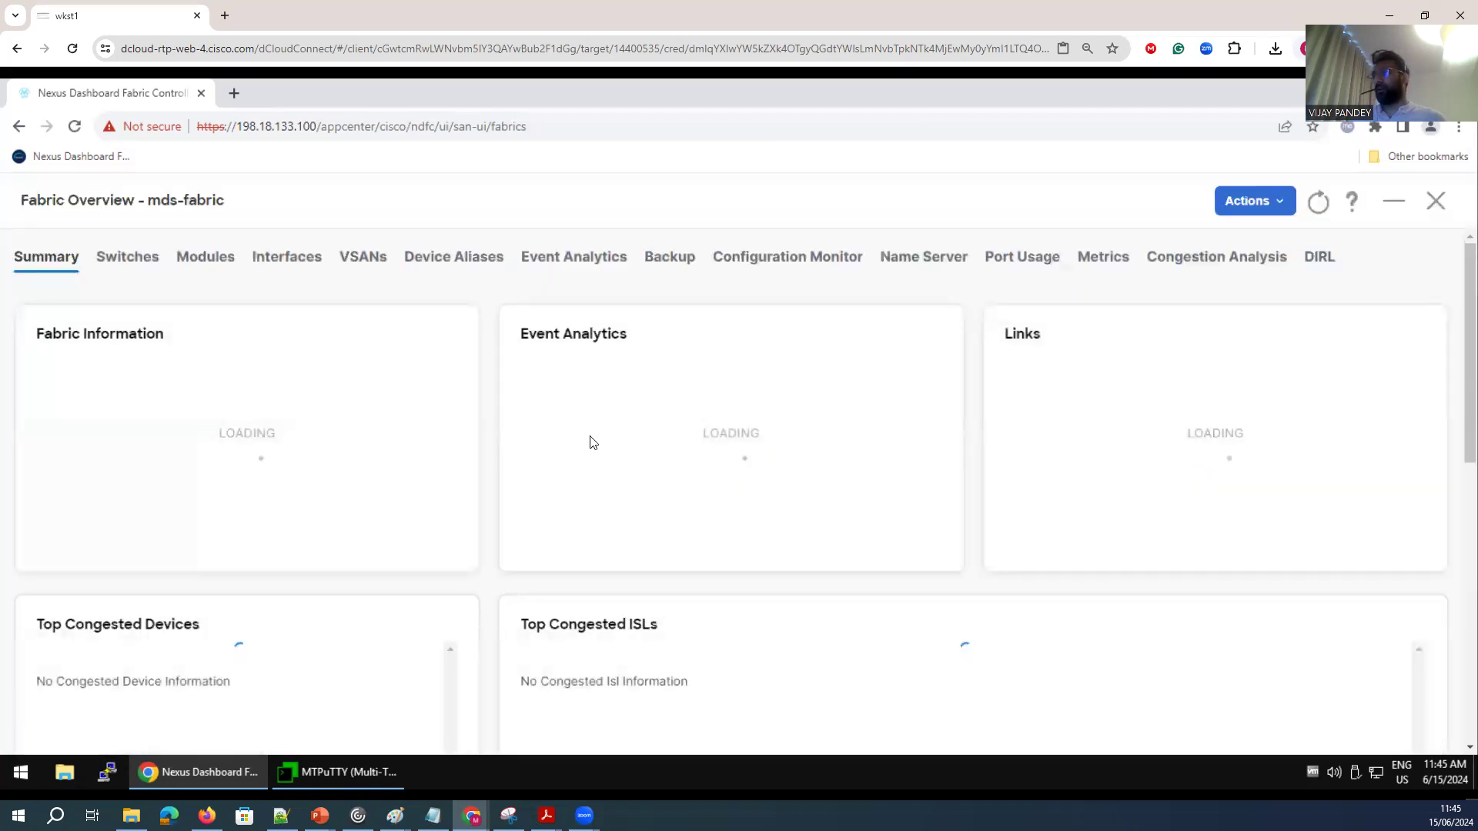
click(1271, 202)
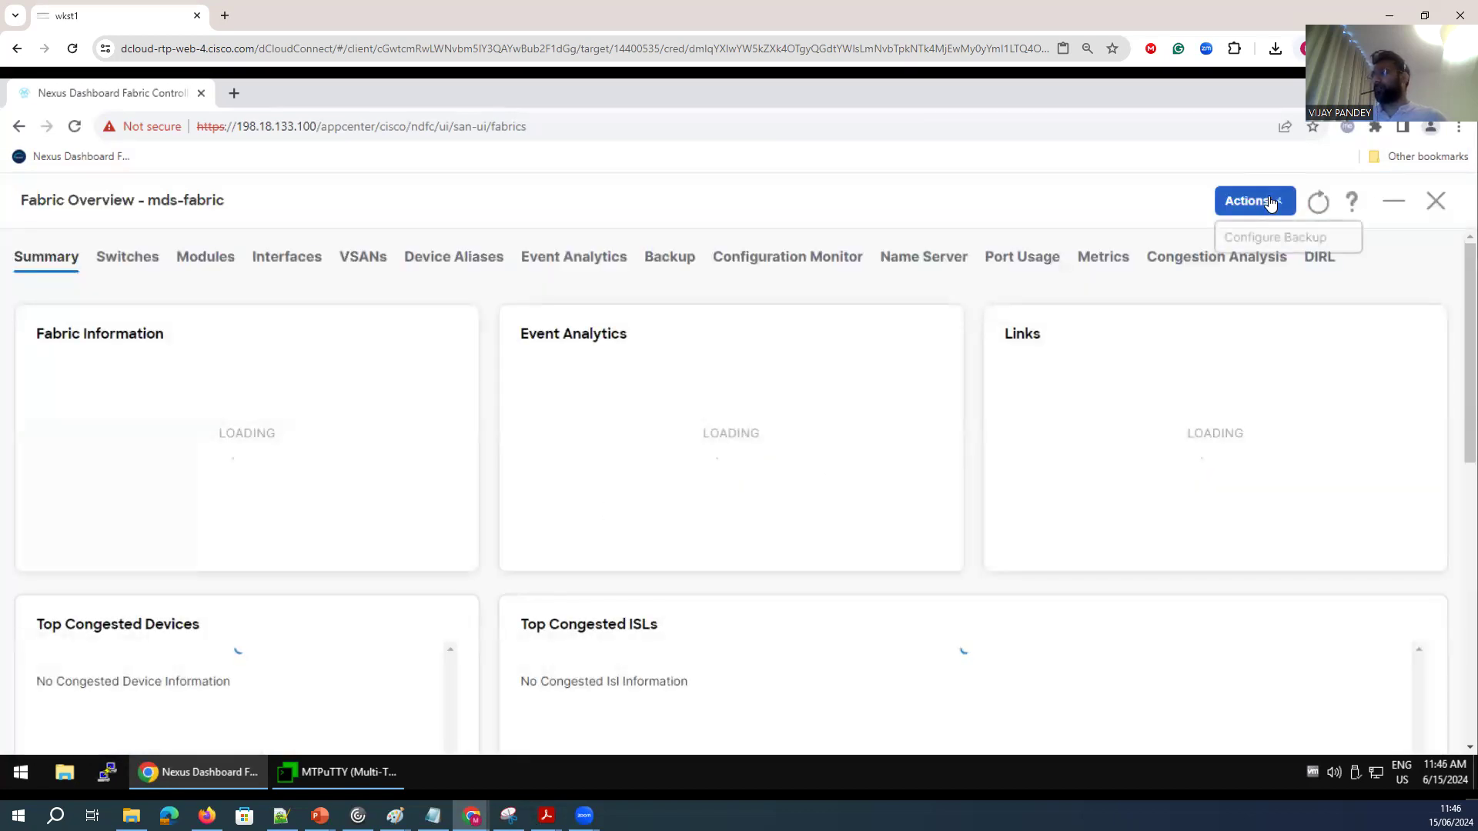
click(1434, 201)
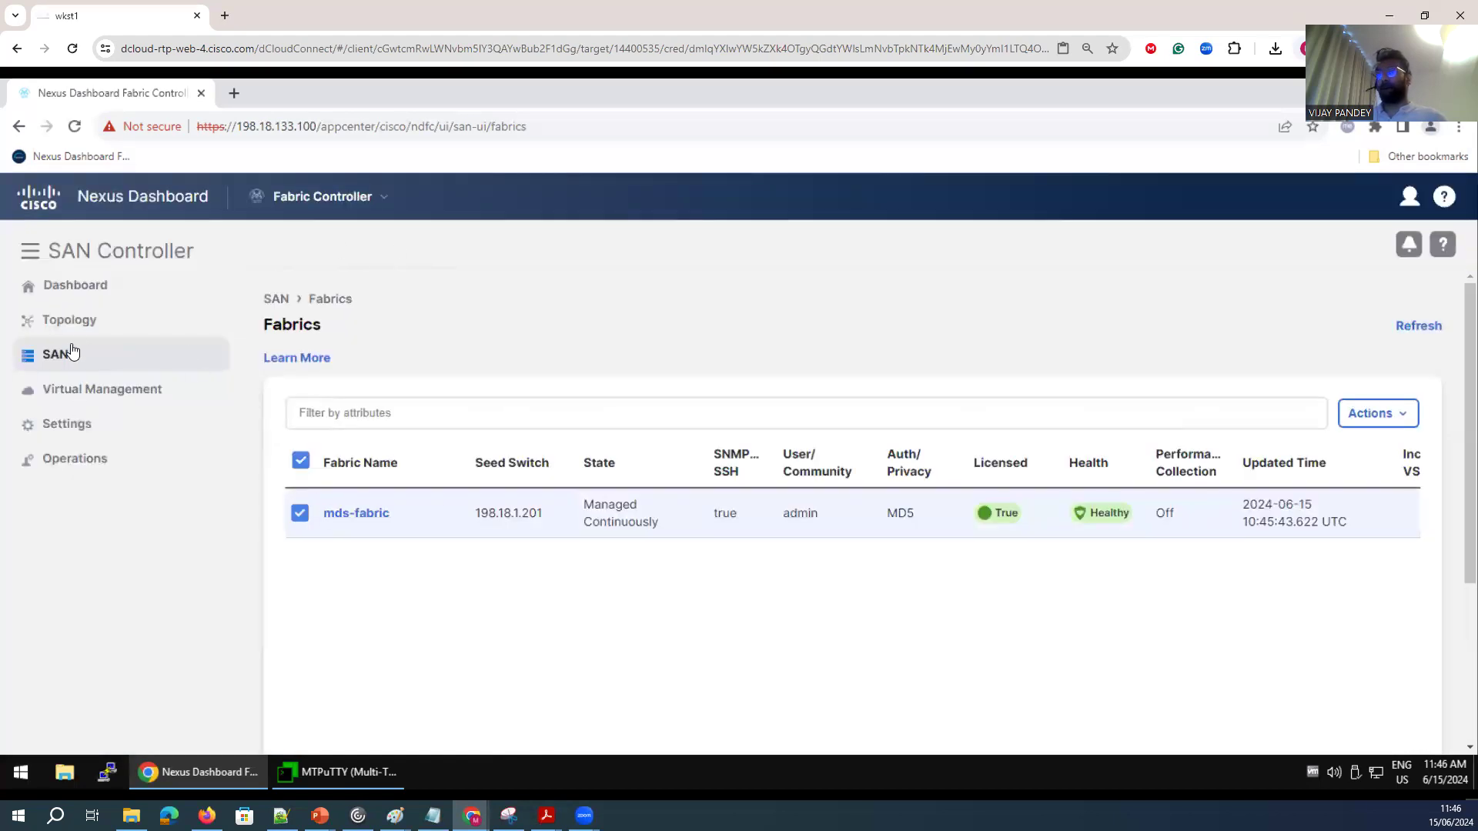
mouse_move(69, 356)
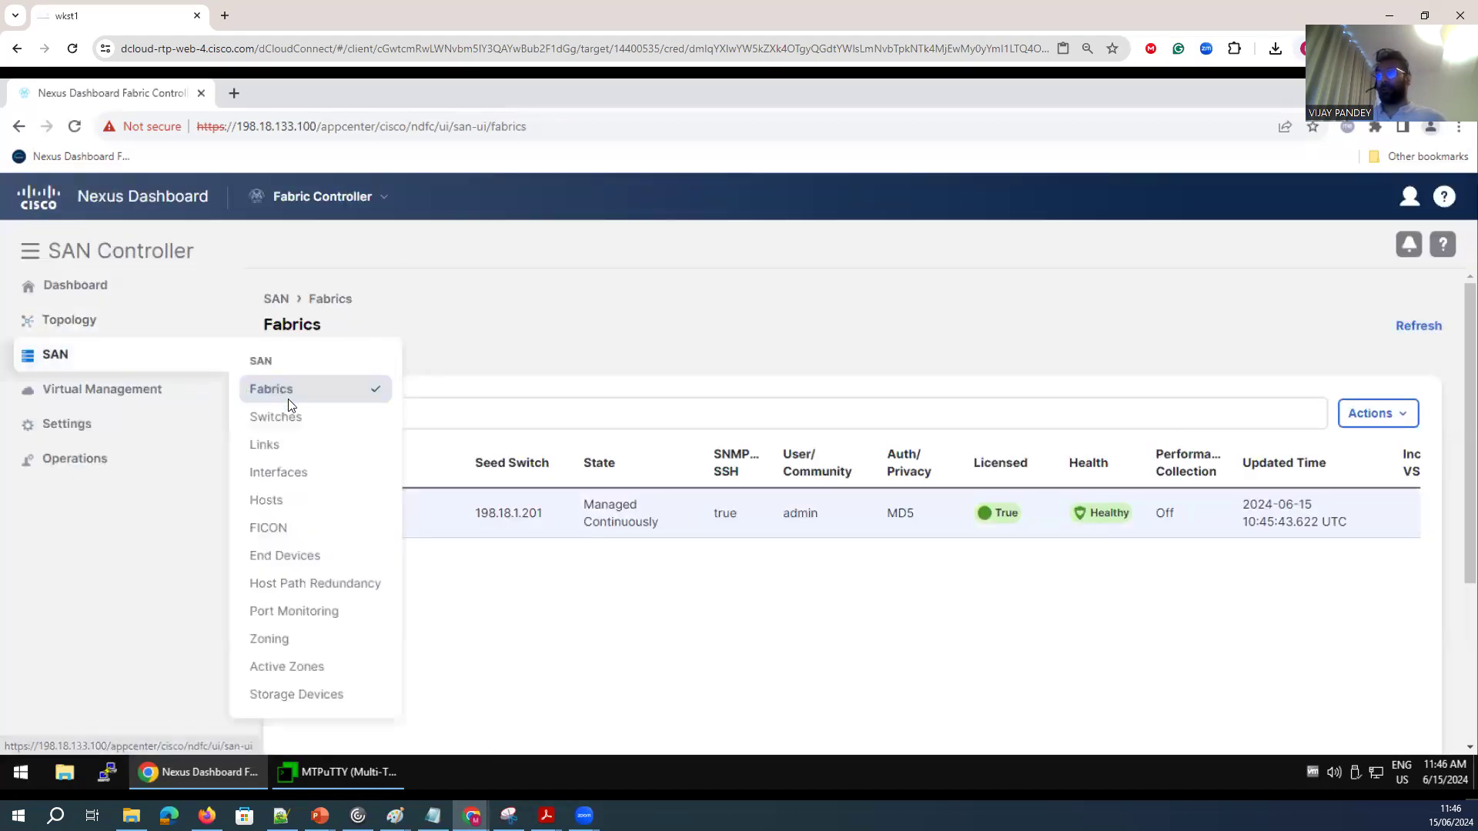
click(287, 445)
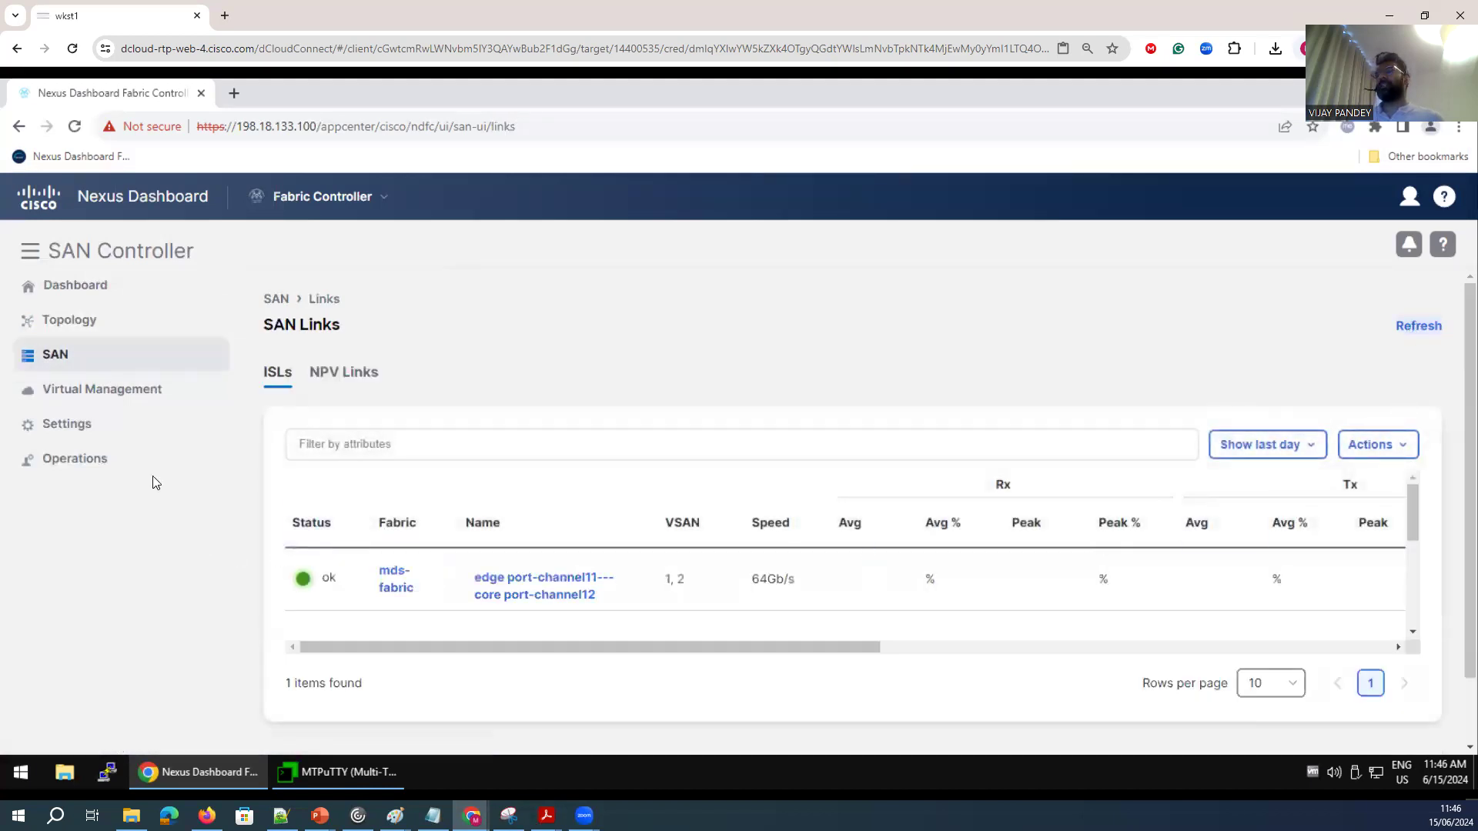
Delete the mds-fabric fabric from the Fabrics page.
mouse_move(63, 356)
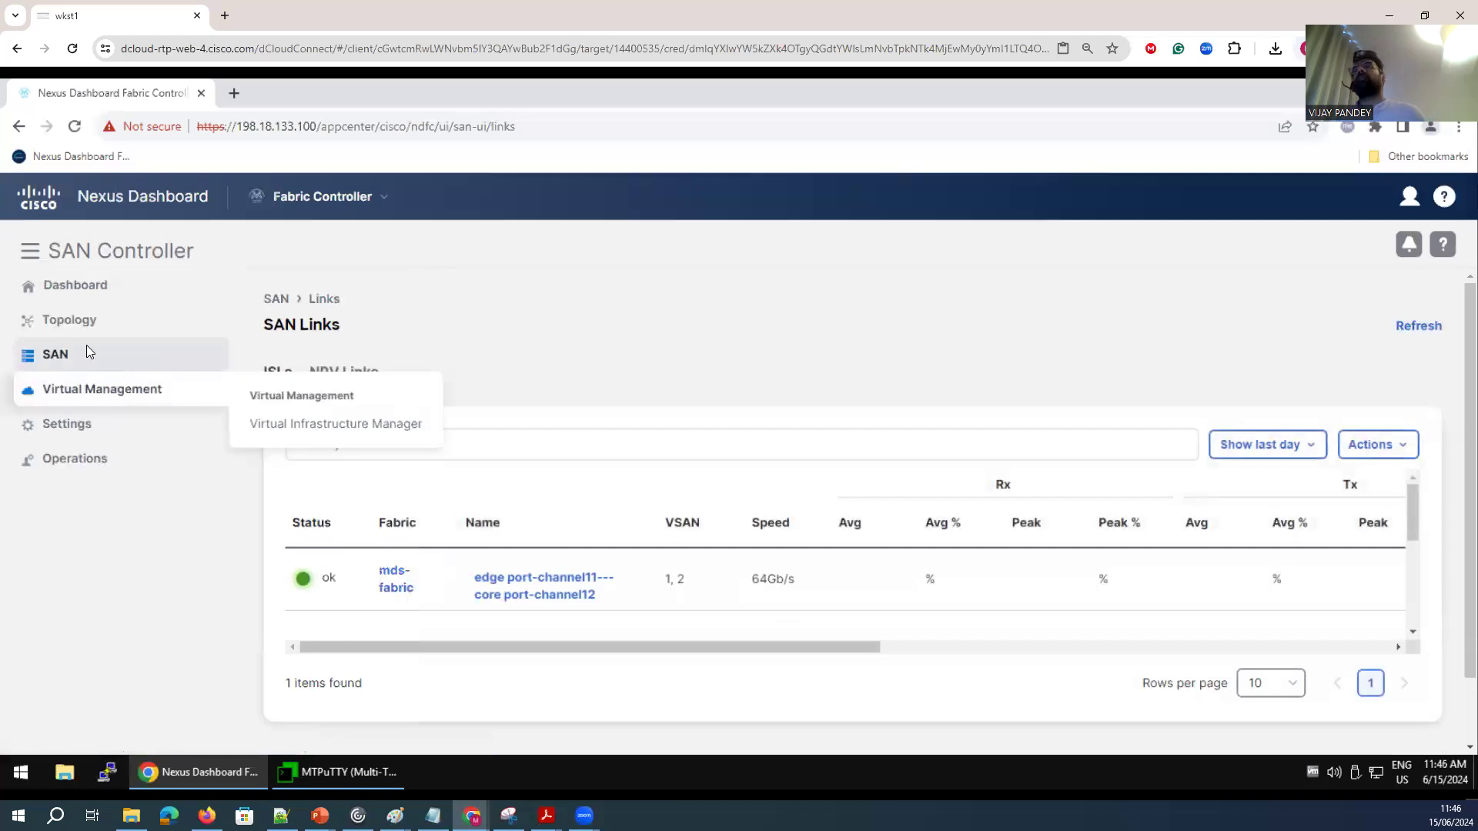
click(278, 405)
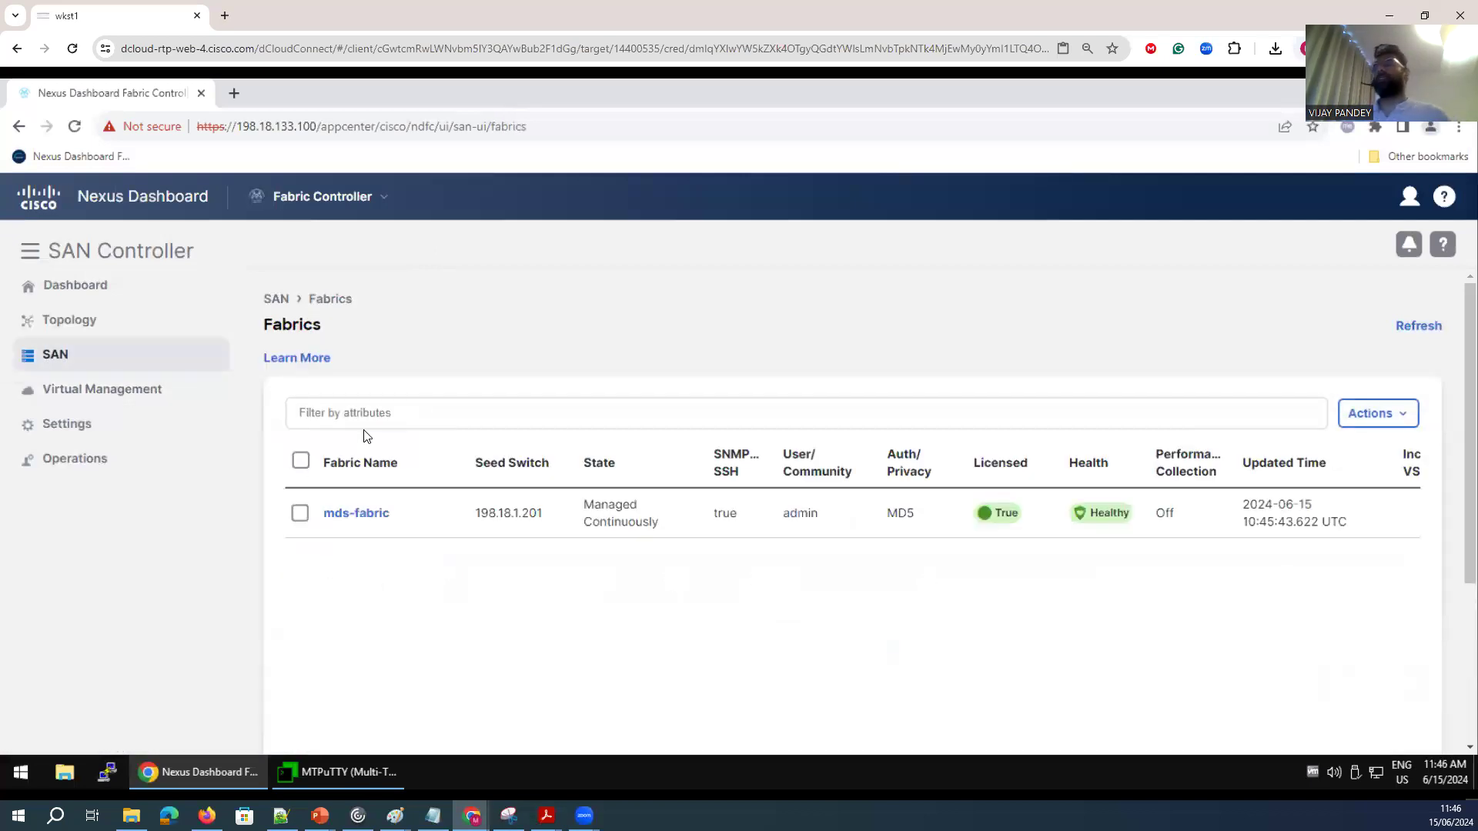
click(300, 514)
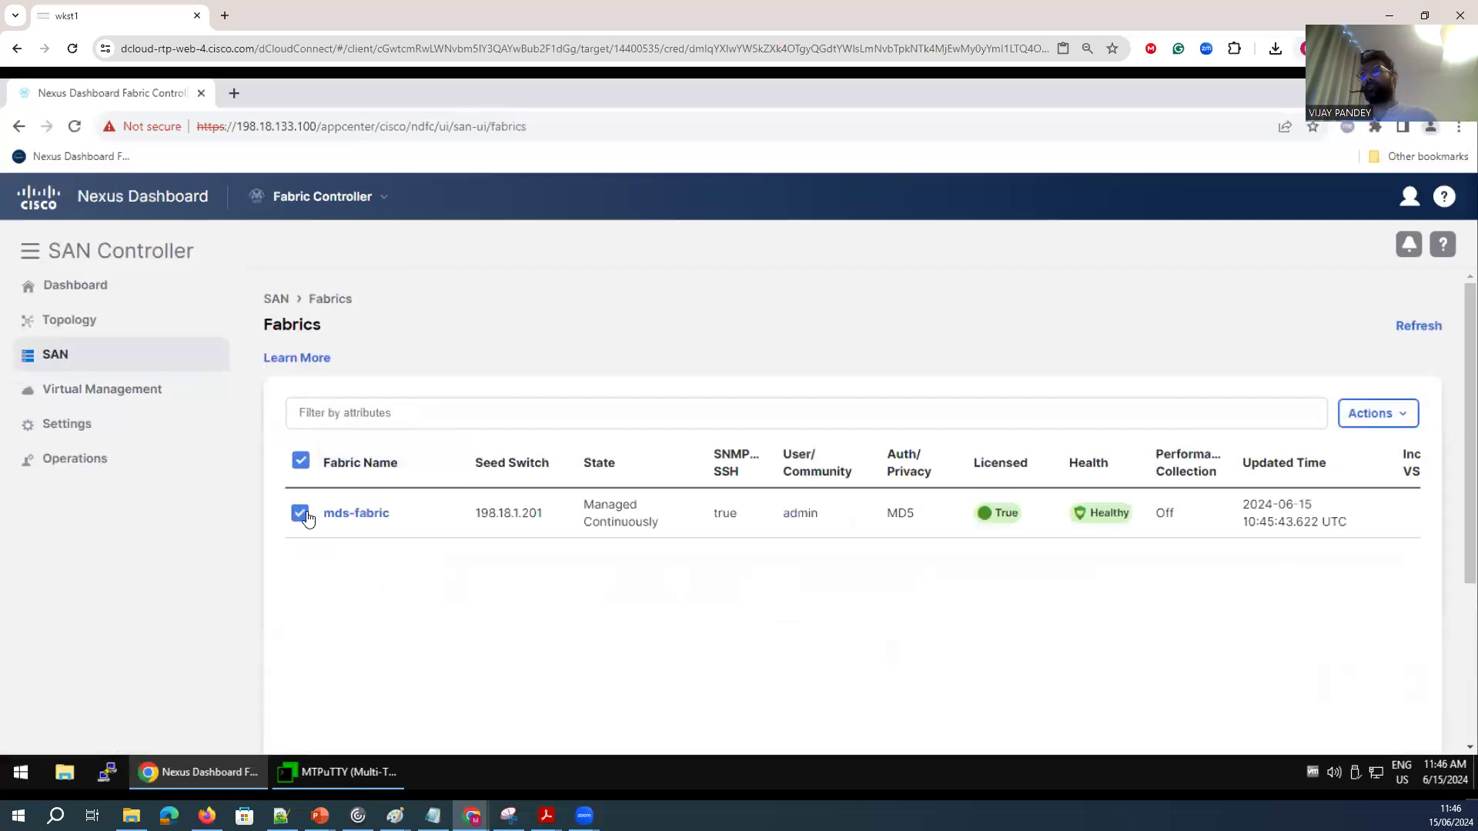
click(1383, 411)
click(1382, 415)
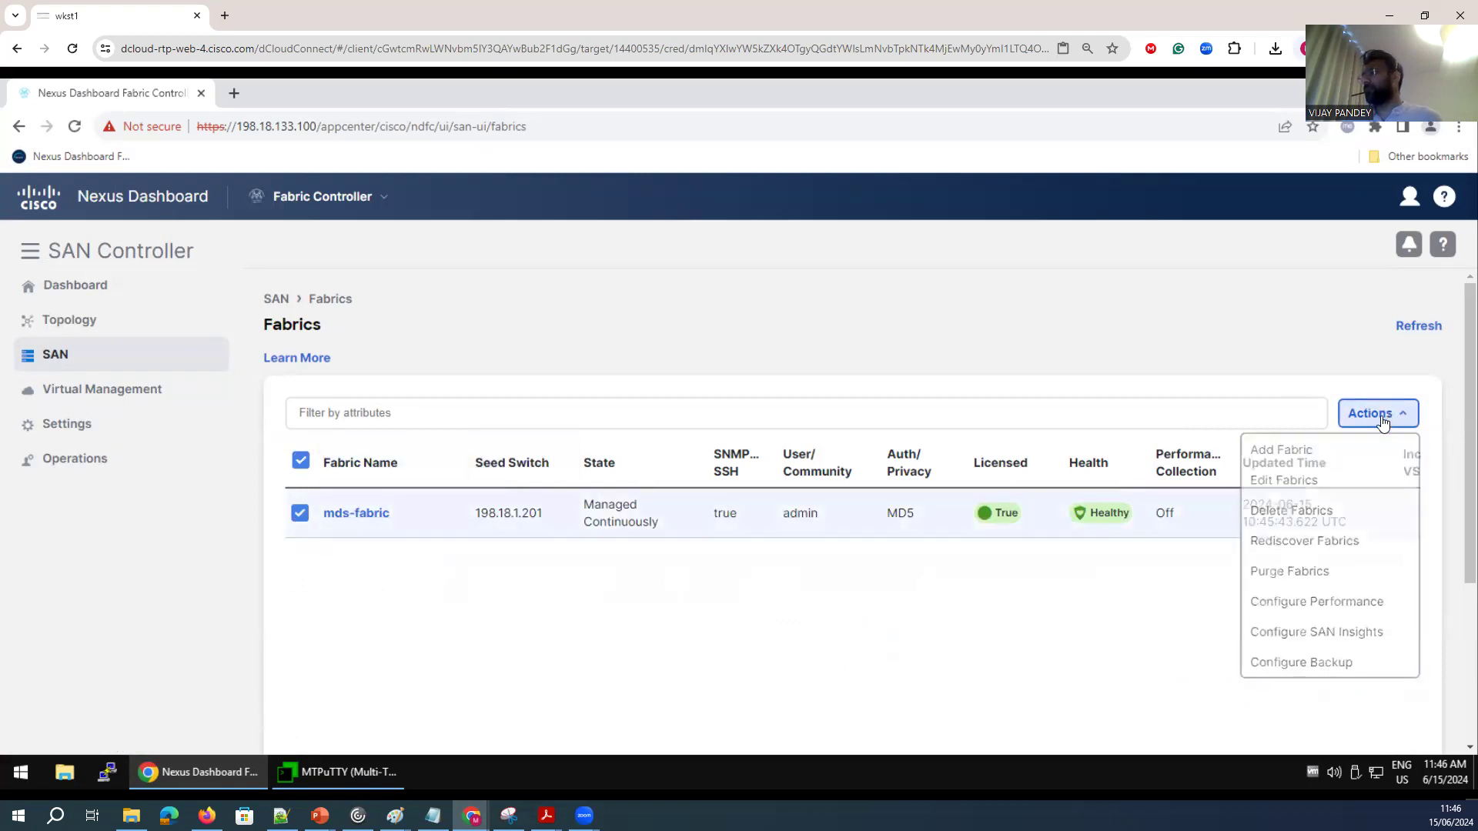
click(1381, 421)
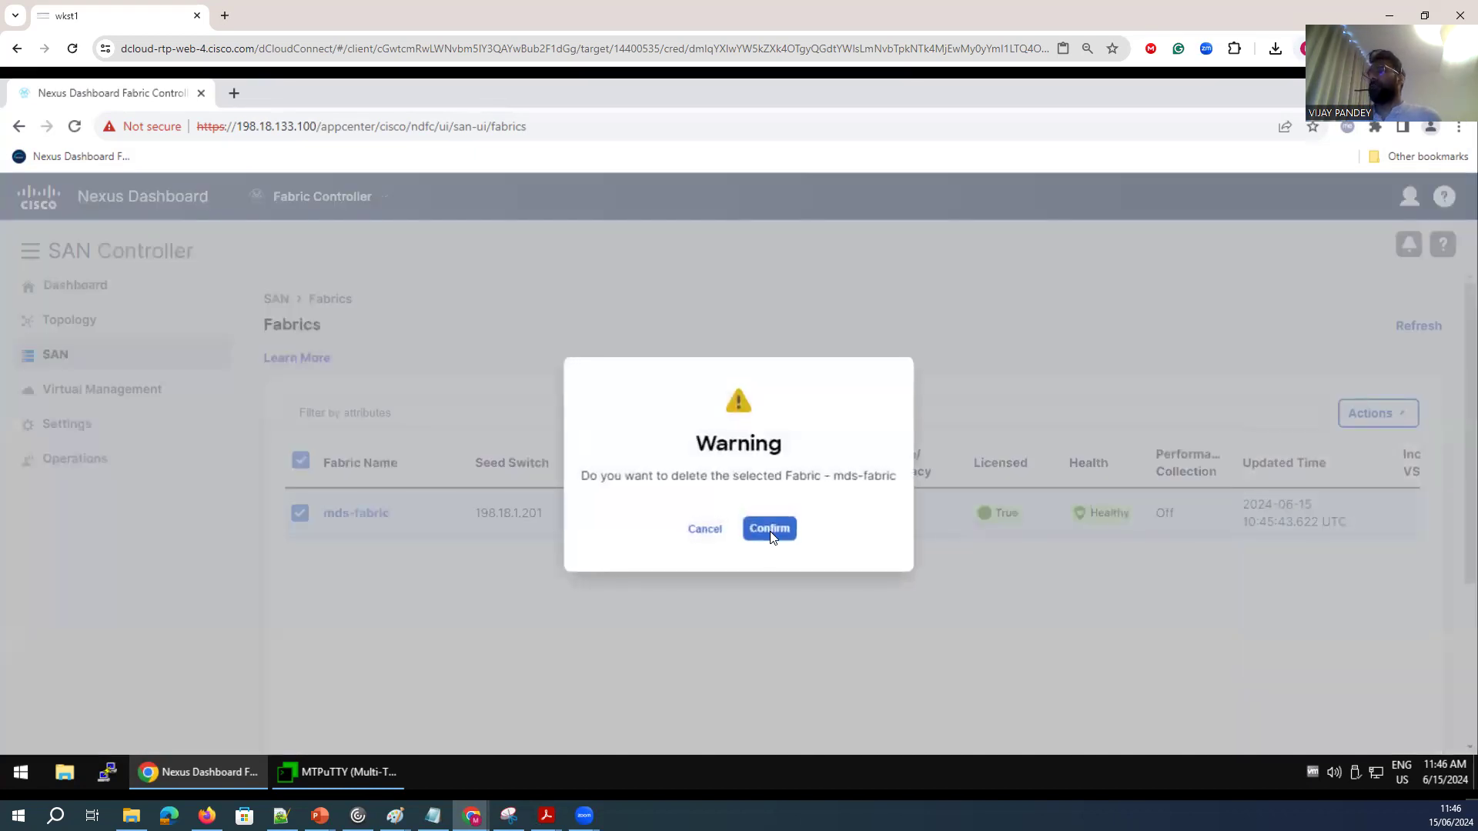
click(770, 529)
Add a fabric named mds-fabric with seed switch 198.18.1.201, MD5 authentication, user name admin and the switch password.
mouse_move(84, 363)
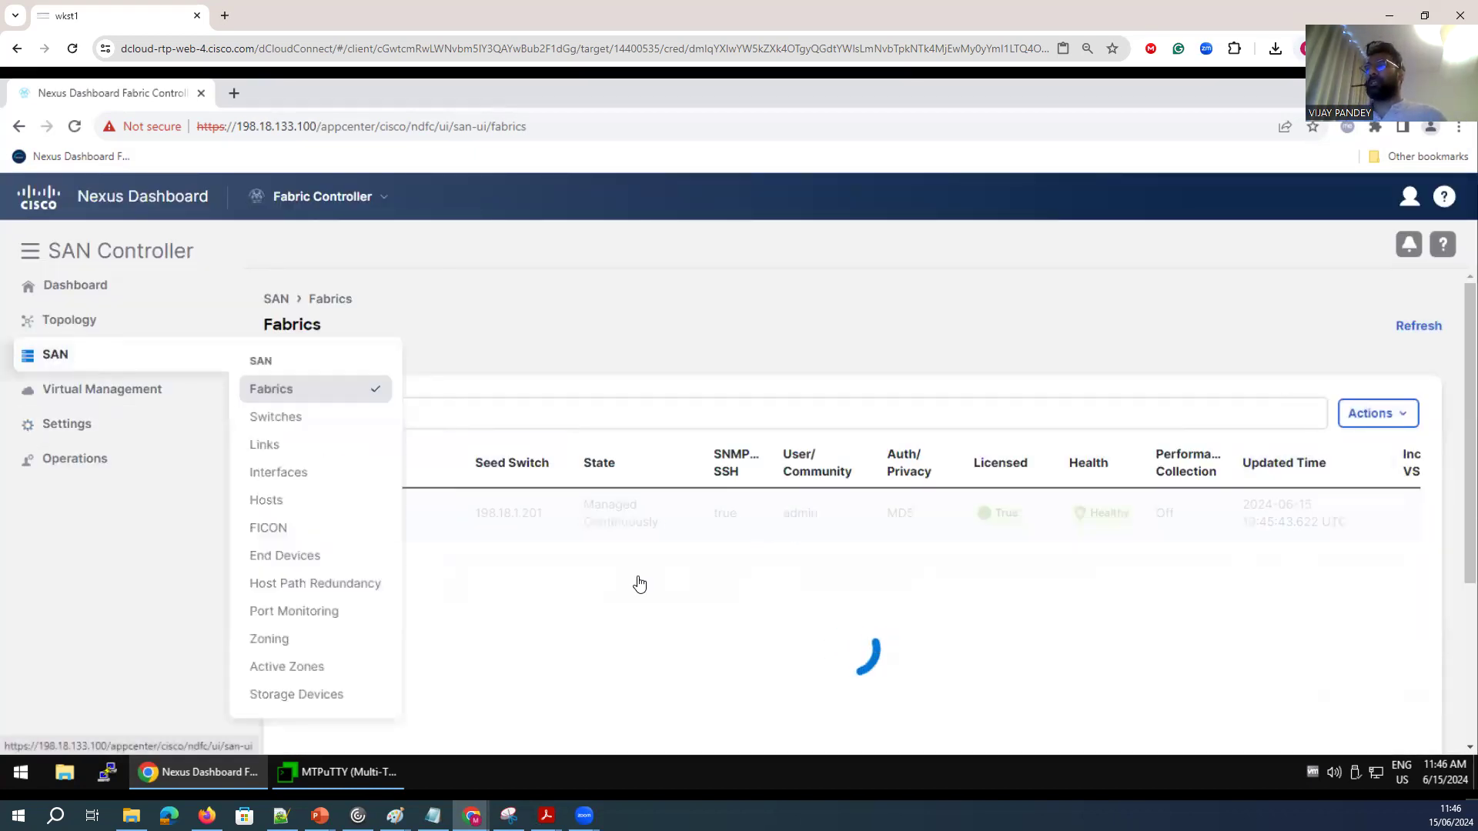
click(1403, 416)
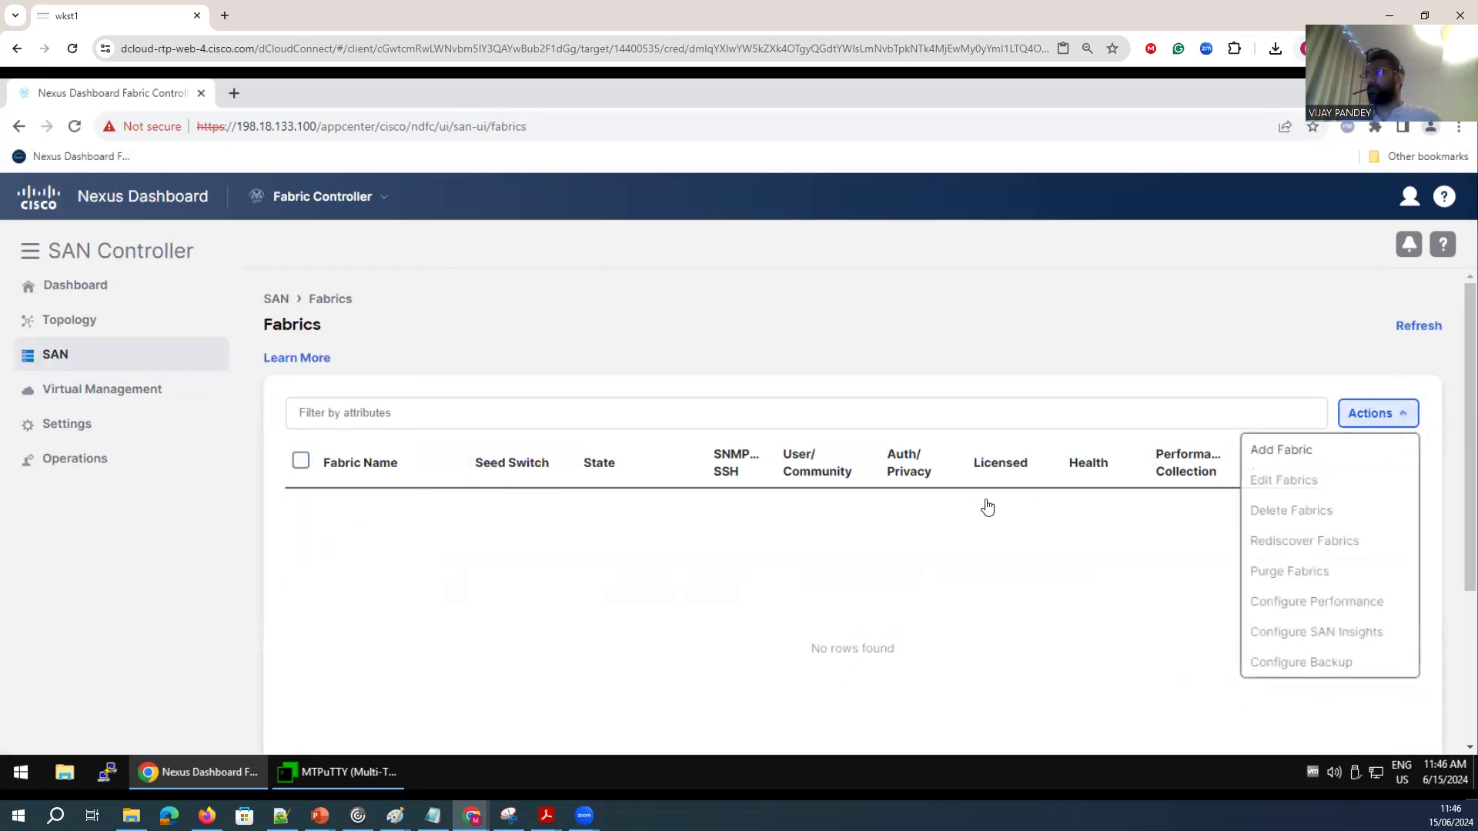
click(1283, 451)
click(435, 322)
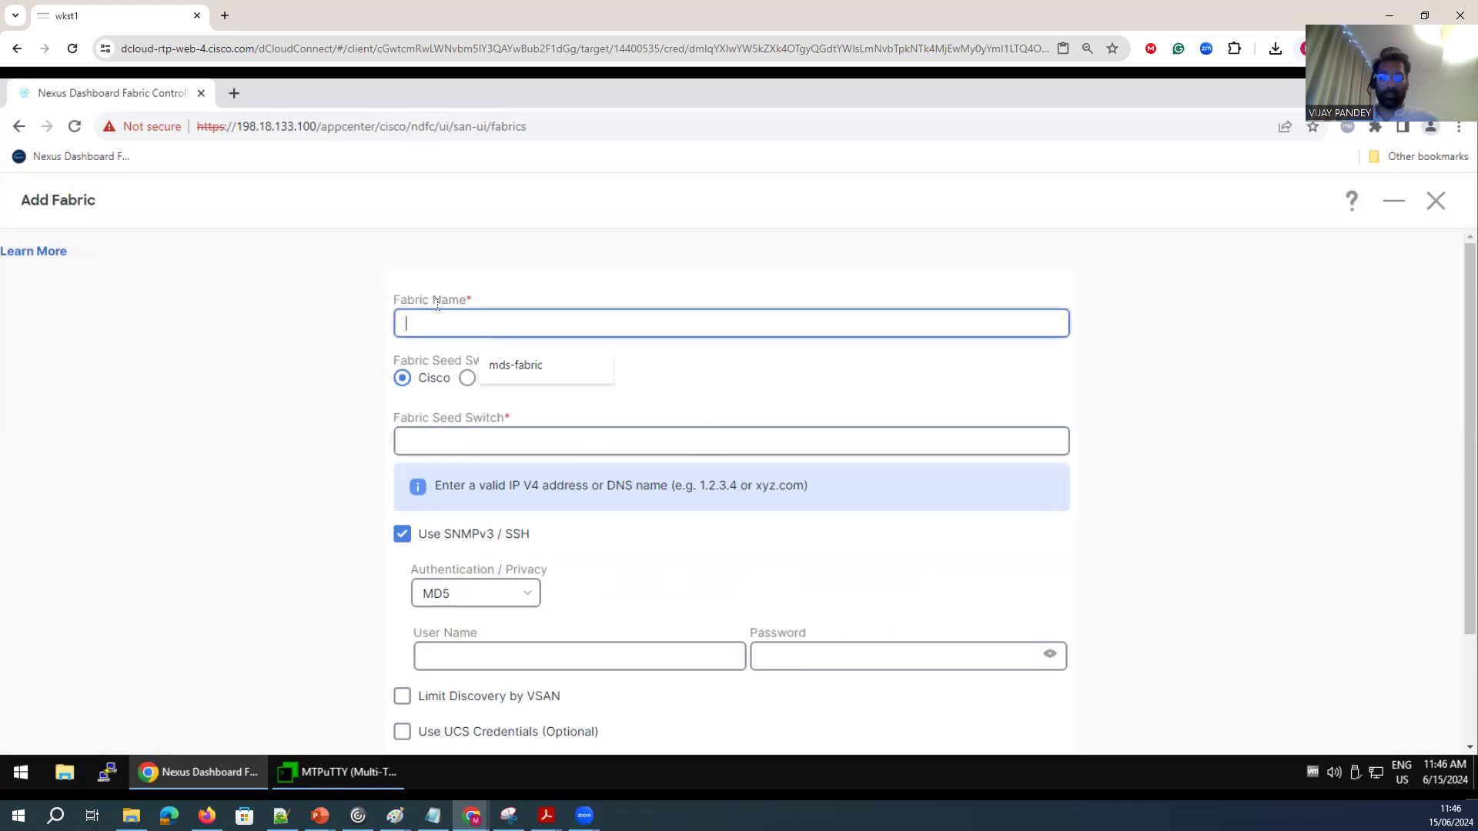
text(mds-fabric)
click(516, 364)
click(433, 442)
click(518, 485)
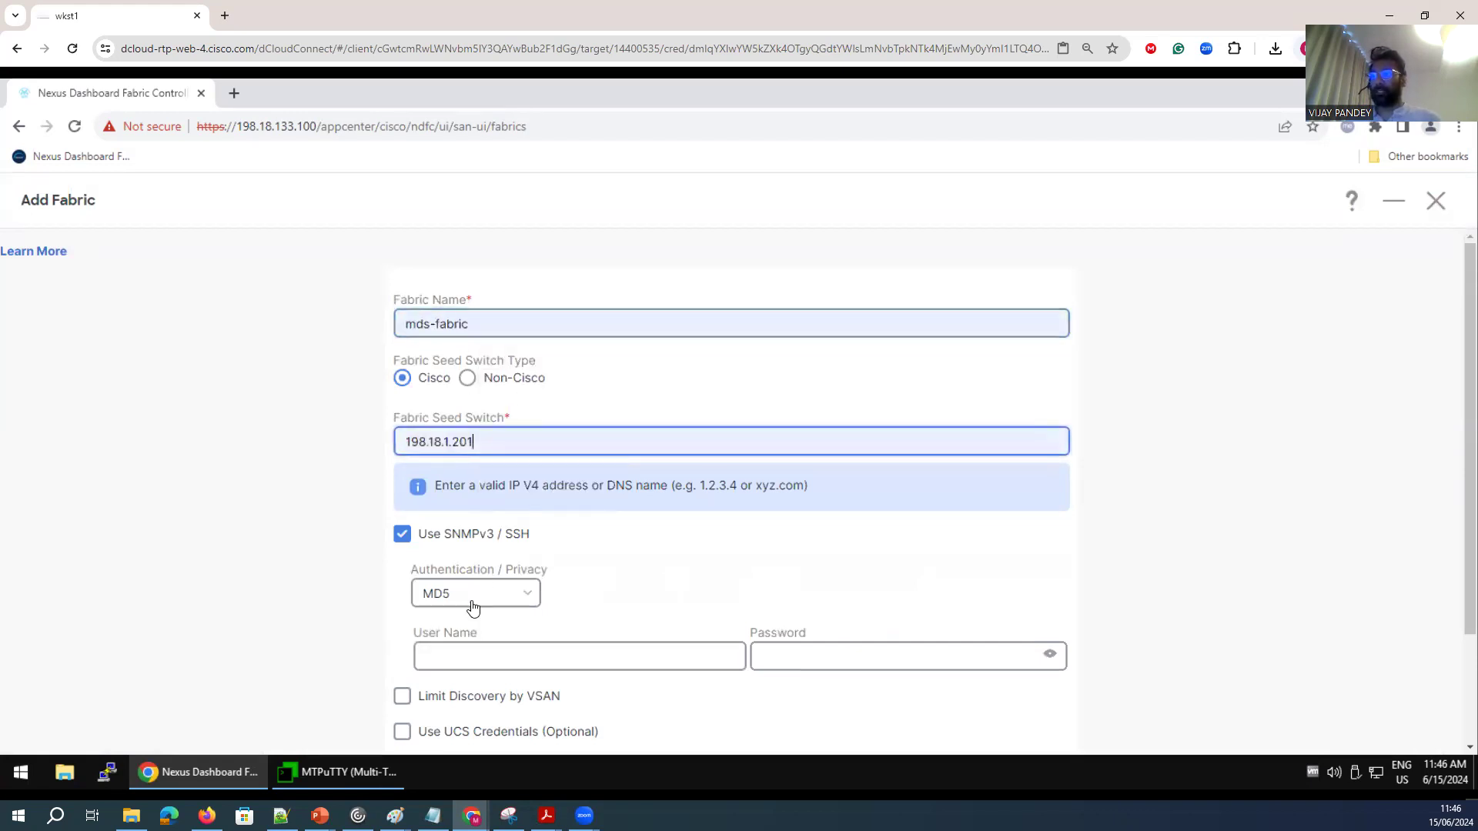
click(480, 659)
click(589, 706)
click(777, 659)
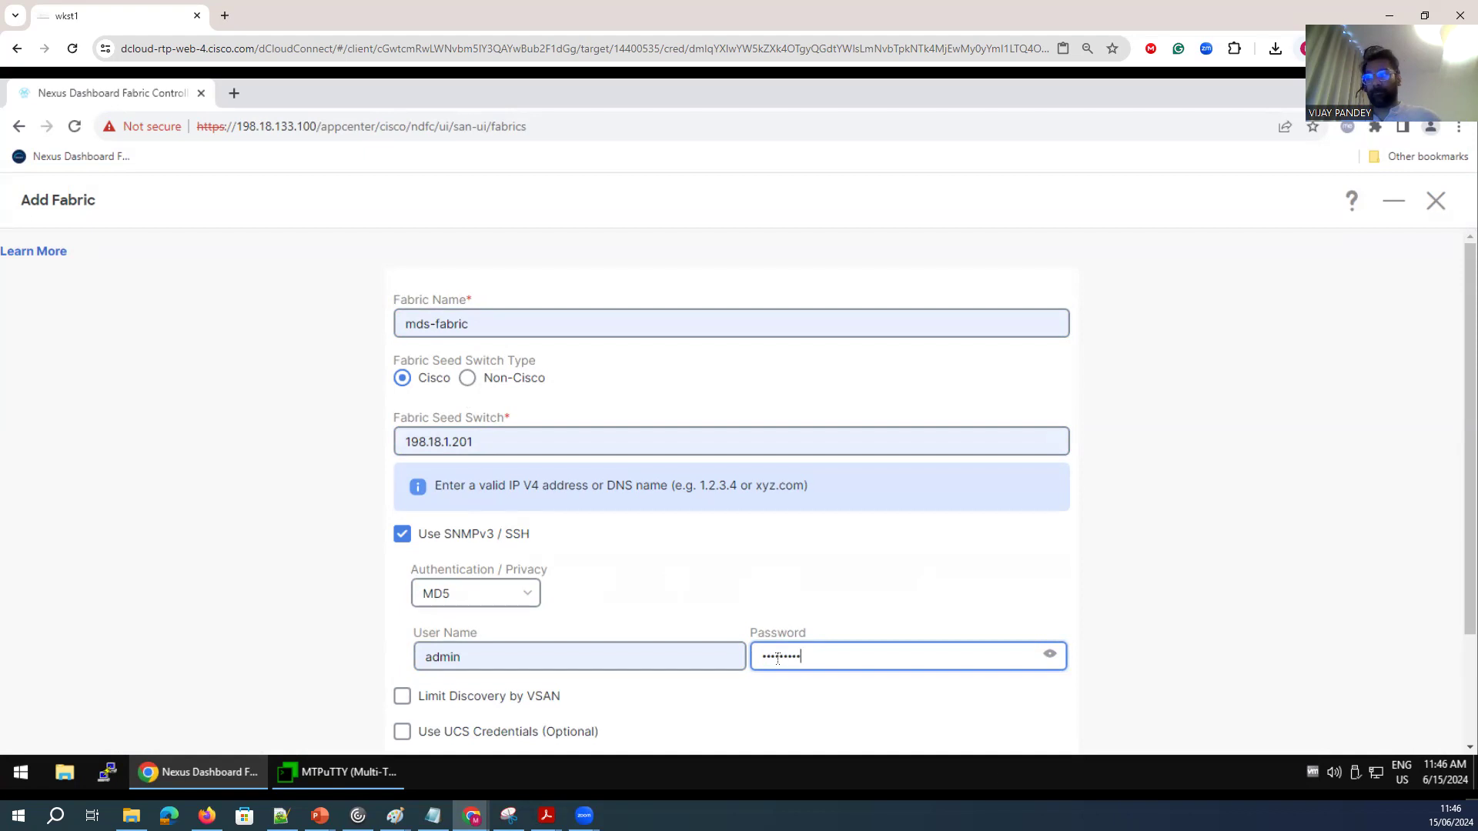
Submit the new fabric for discovery and acknowledge its completion.
scroll(930, 696, down, 2)
click(1048, 642)
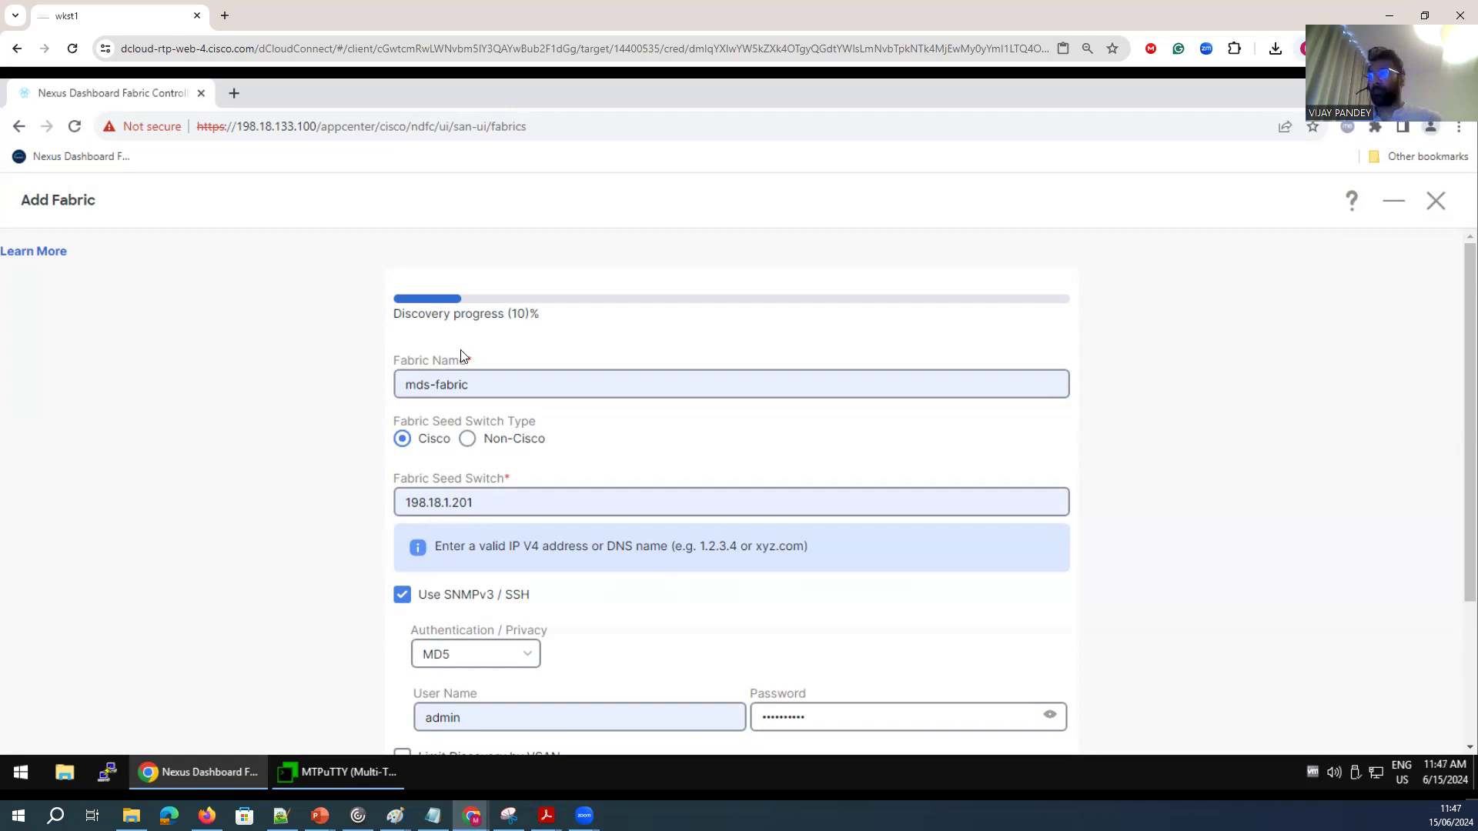
drag(541, 314, 403, 314)
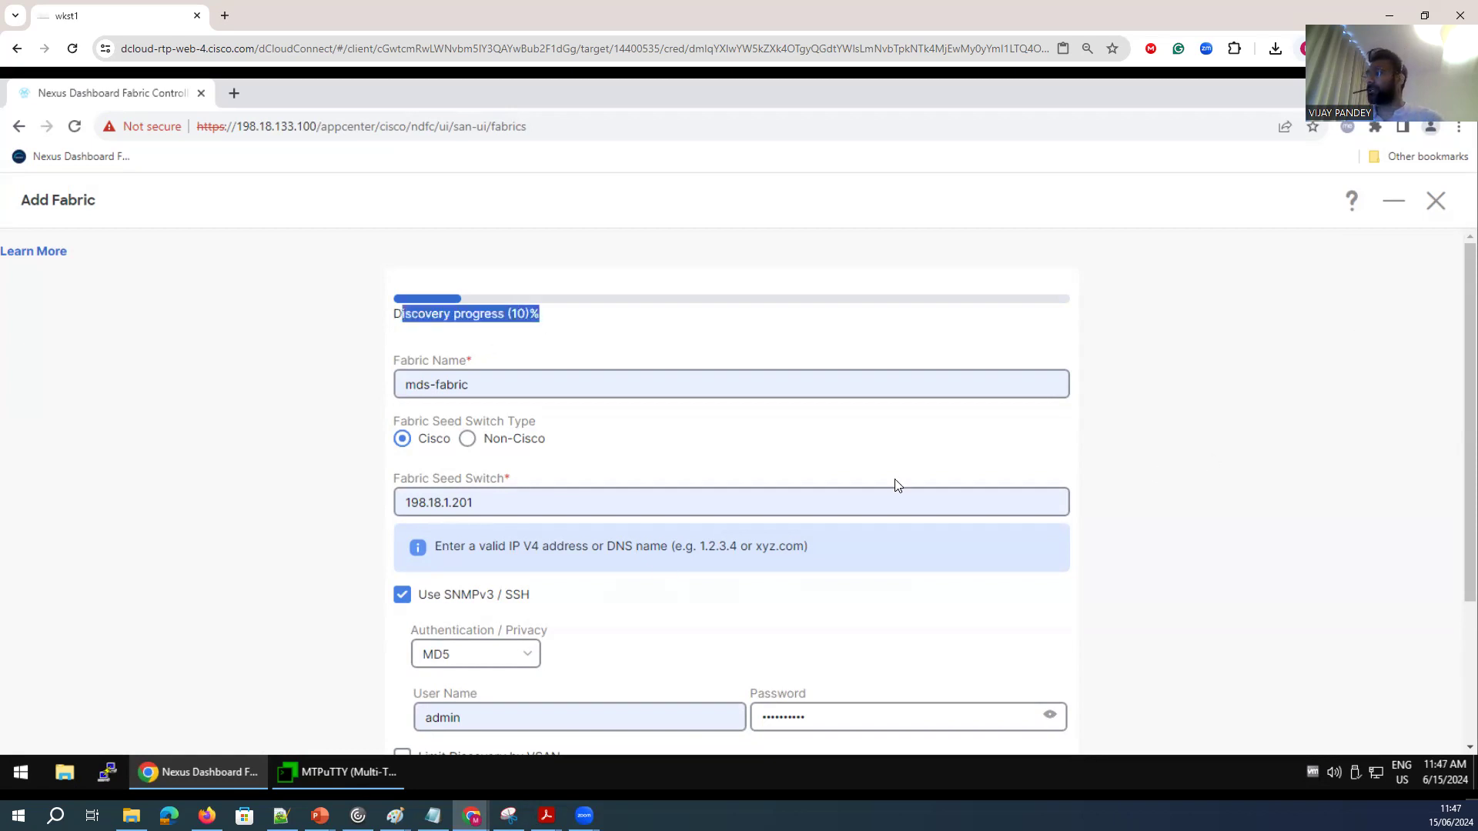
scroll(562, 498, down, 3)
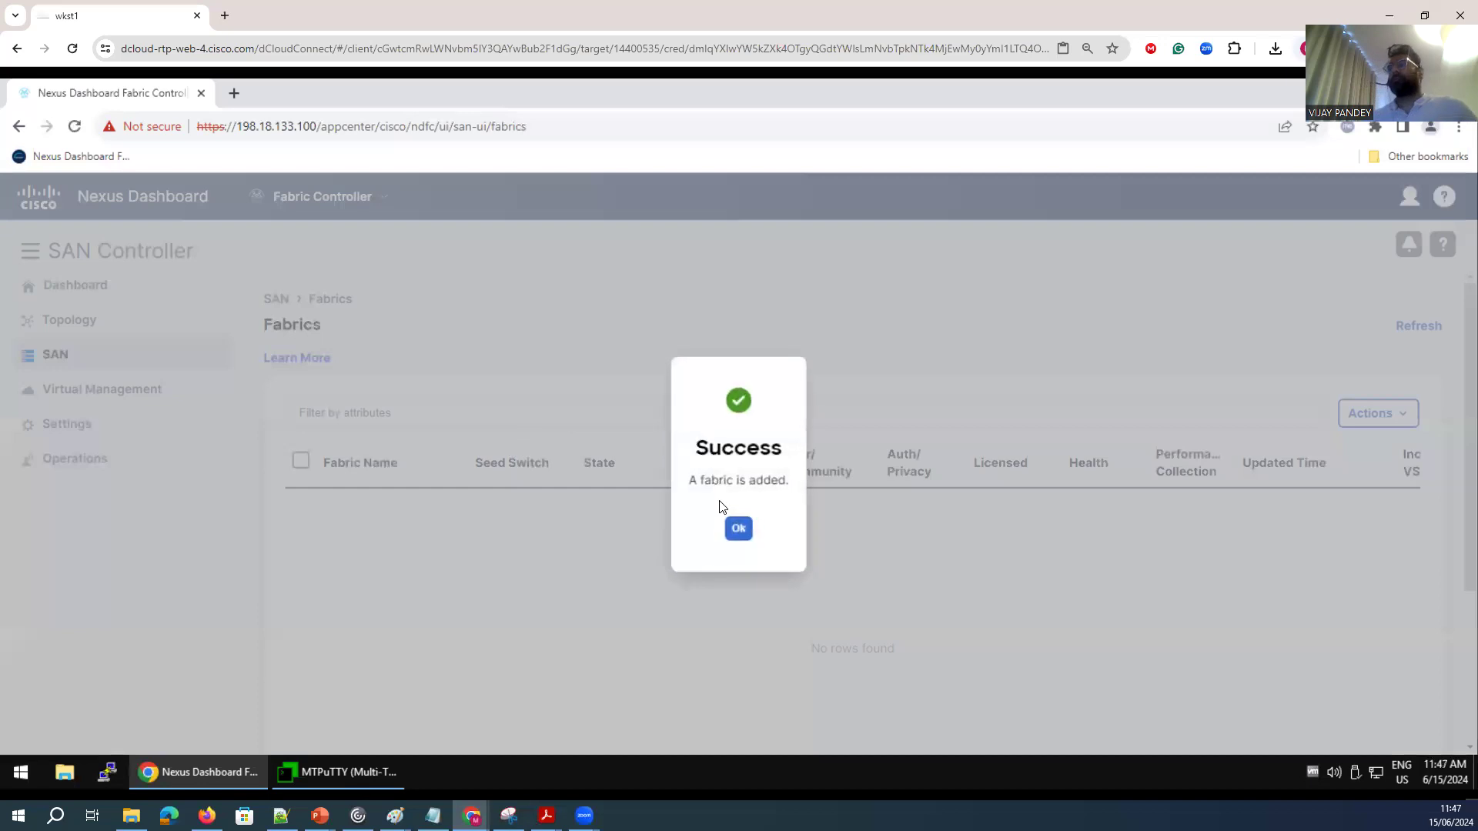
click(739, 529)
Open the SAN Links ISL list and scroll through the discovered ISLs.
mouse_move(125, 386)
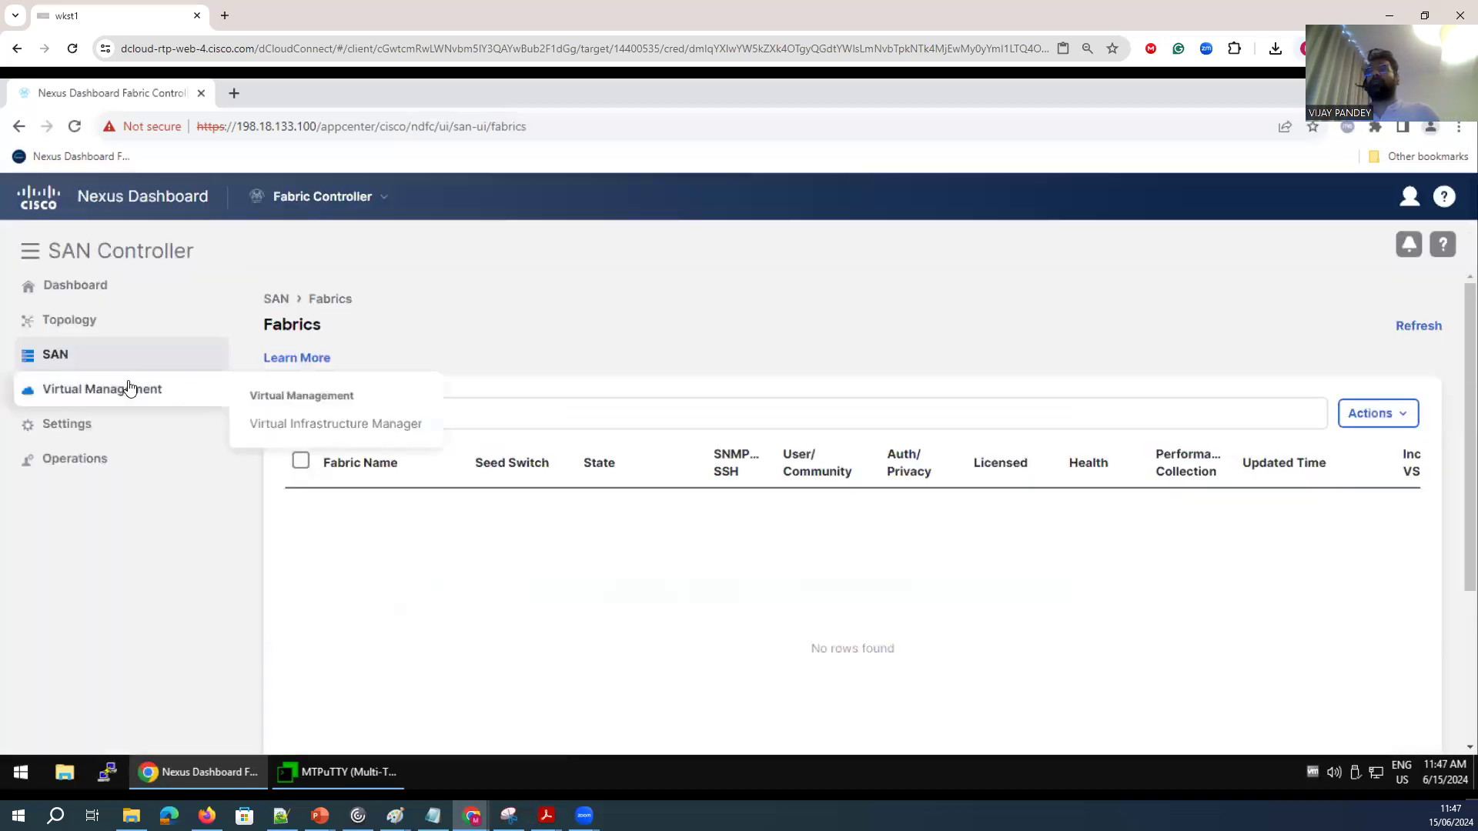
mouse_move(91, 366)
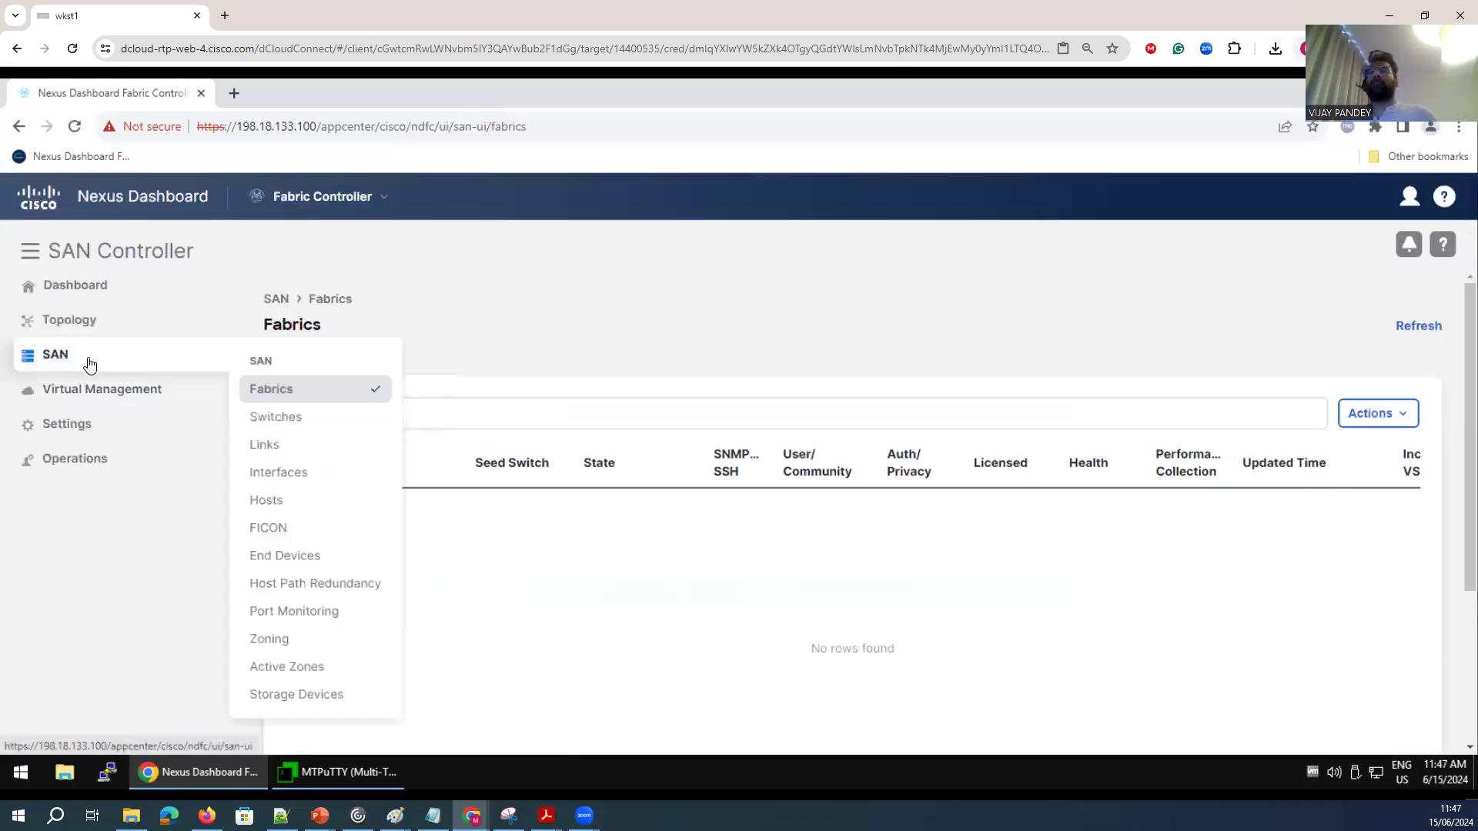
click(264, 445)
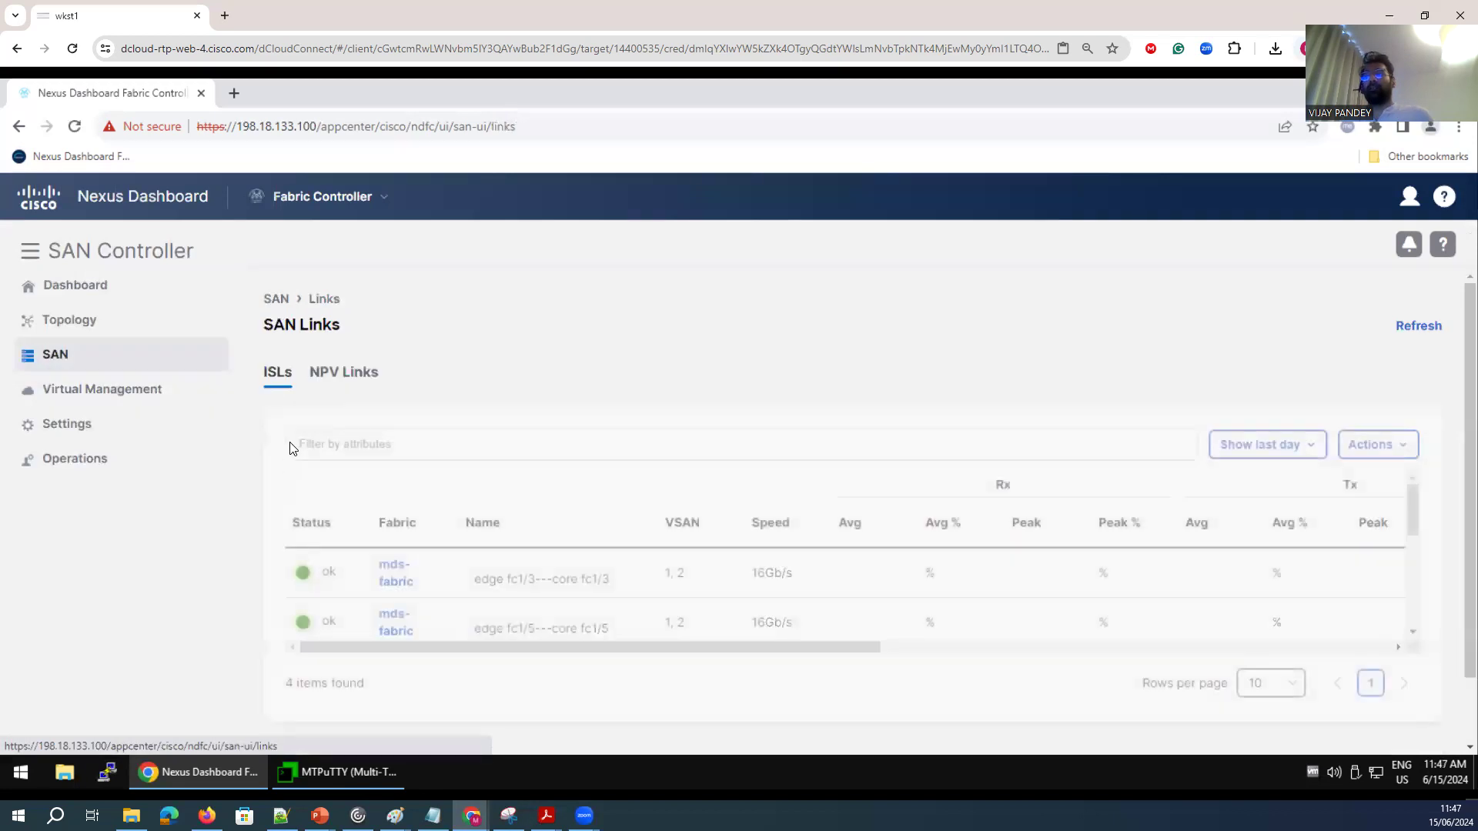
scroll(595, 570, down, 3)
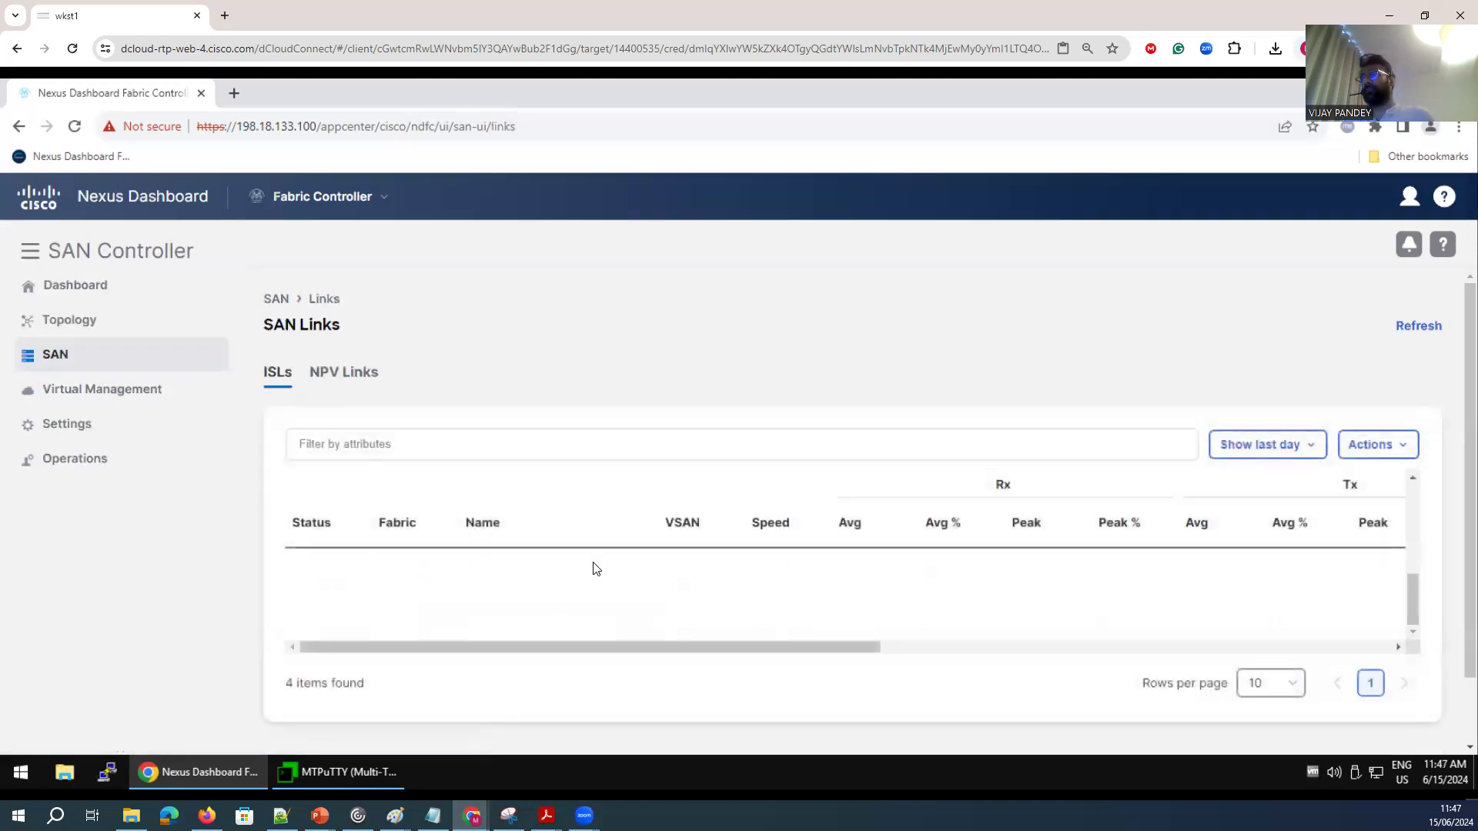
scroll(821, 601, up, 3)
drag(1411, 511, 1416, 584)
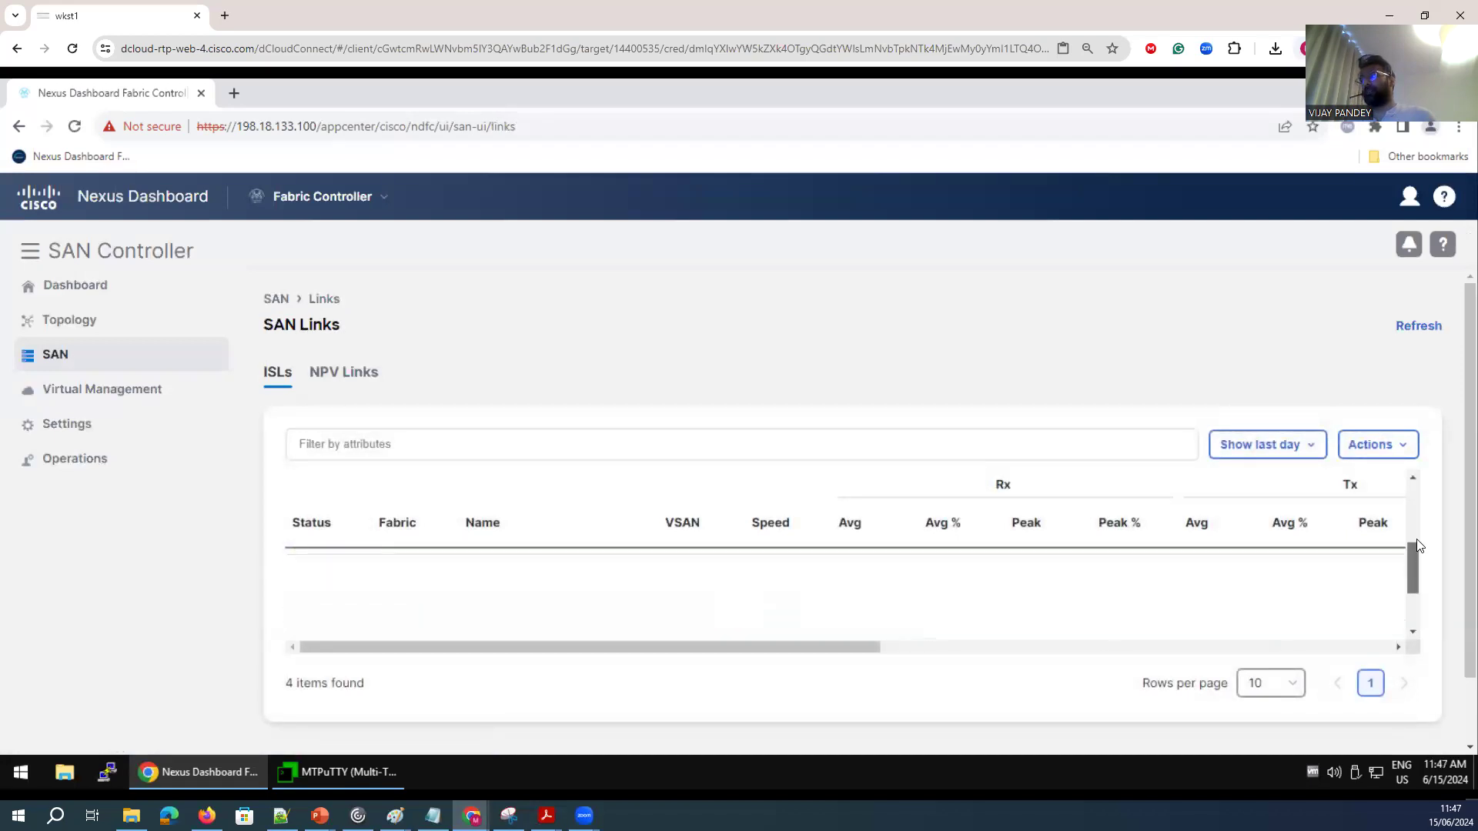
Start creating a new port channel on mds-fabric for the edge - core switch pair.
click(1386, 453)
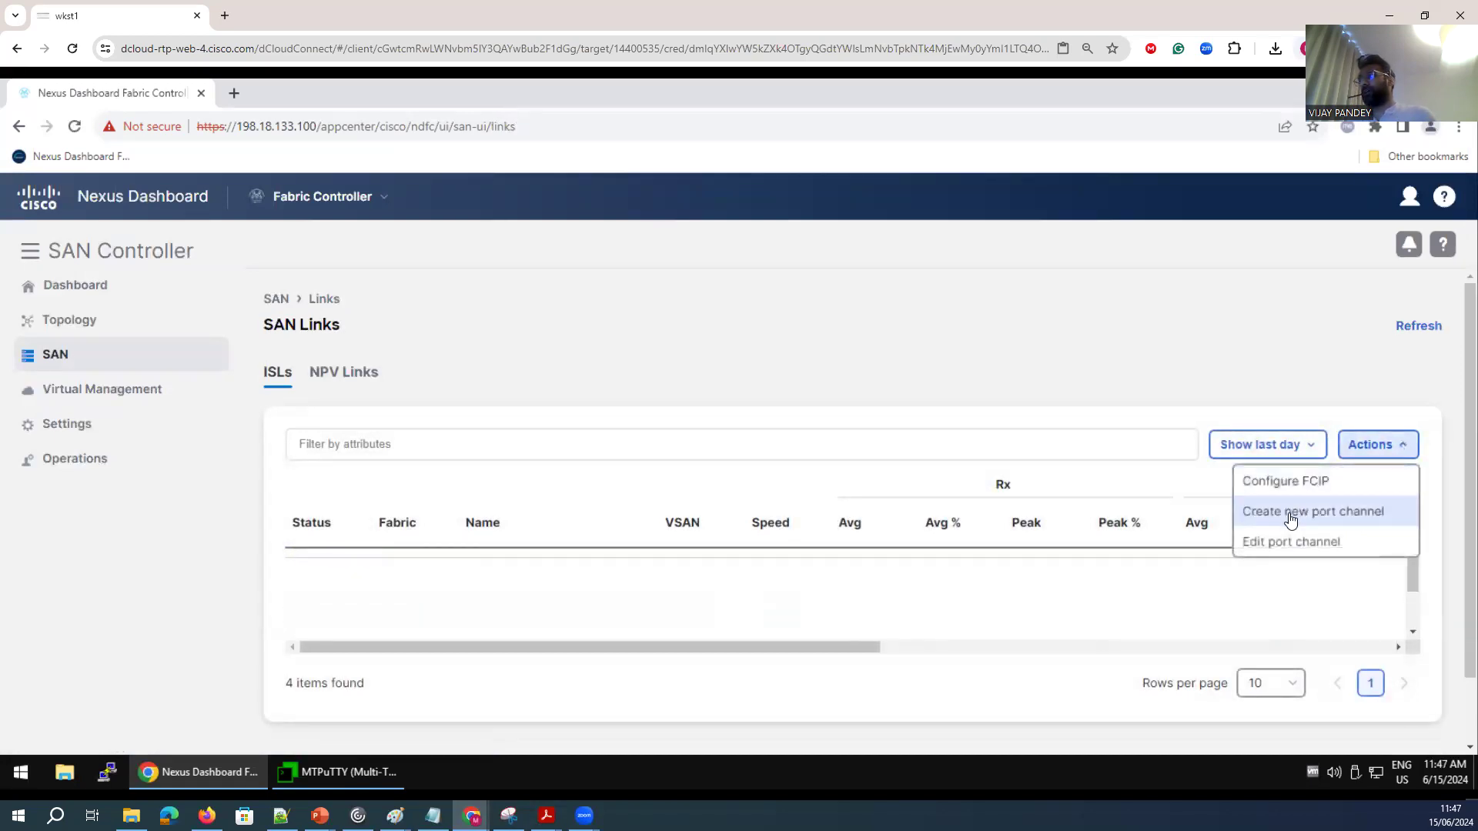
click(1290, 514)
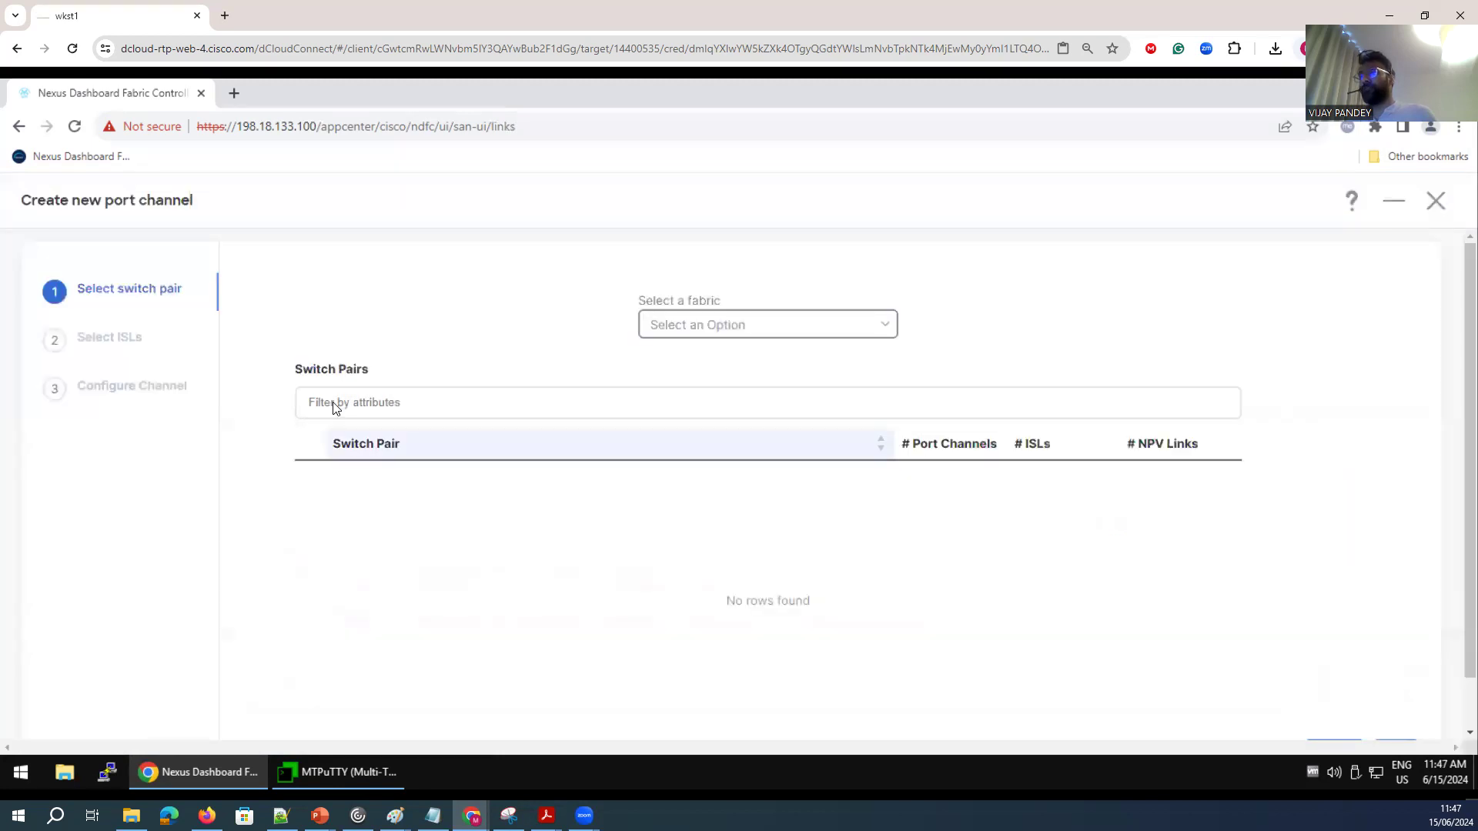
click(882, 326)
click(713, 366)
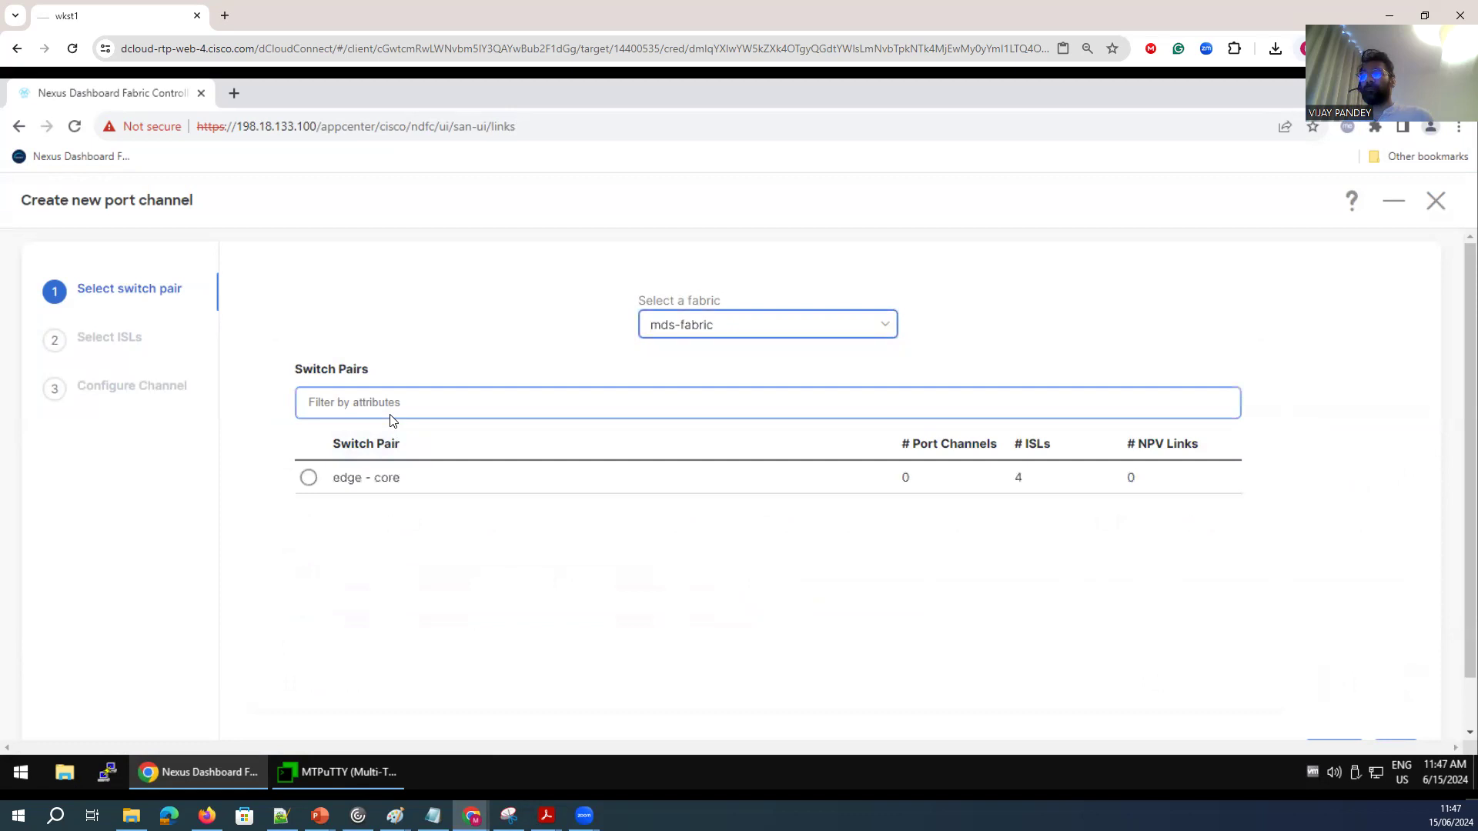
click(310, 479)
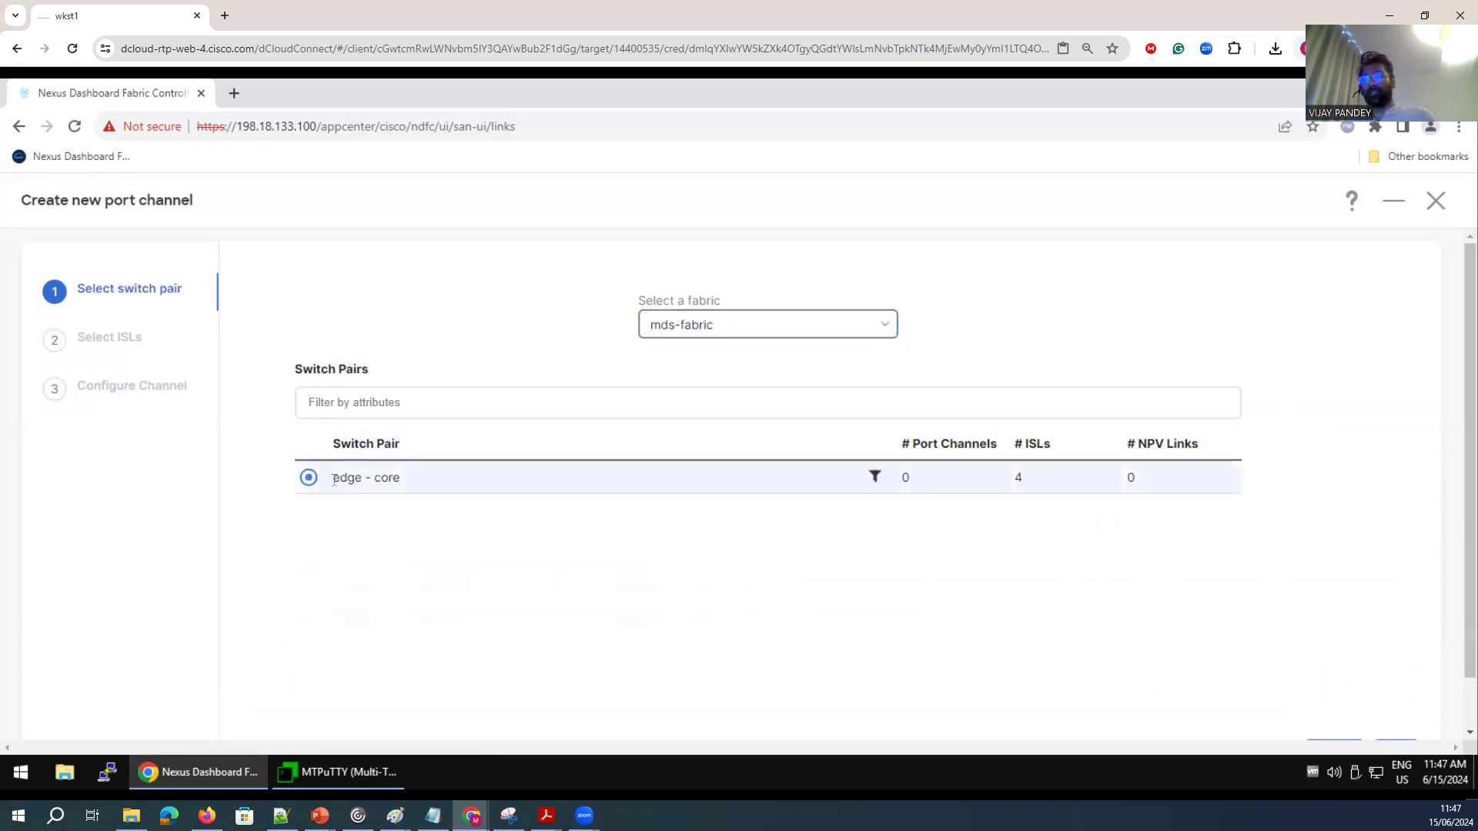
drag(334, 481, 399, 479)
click(369, 584)
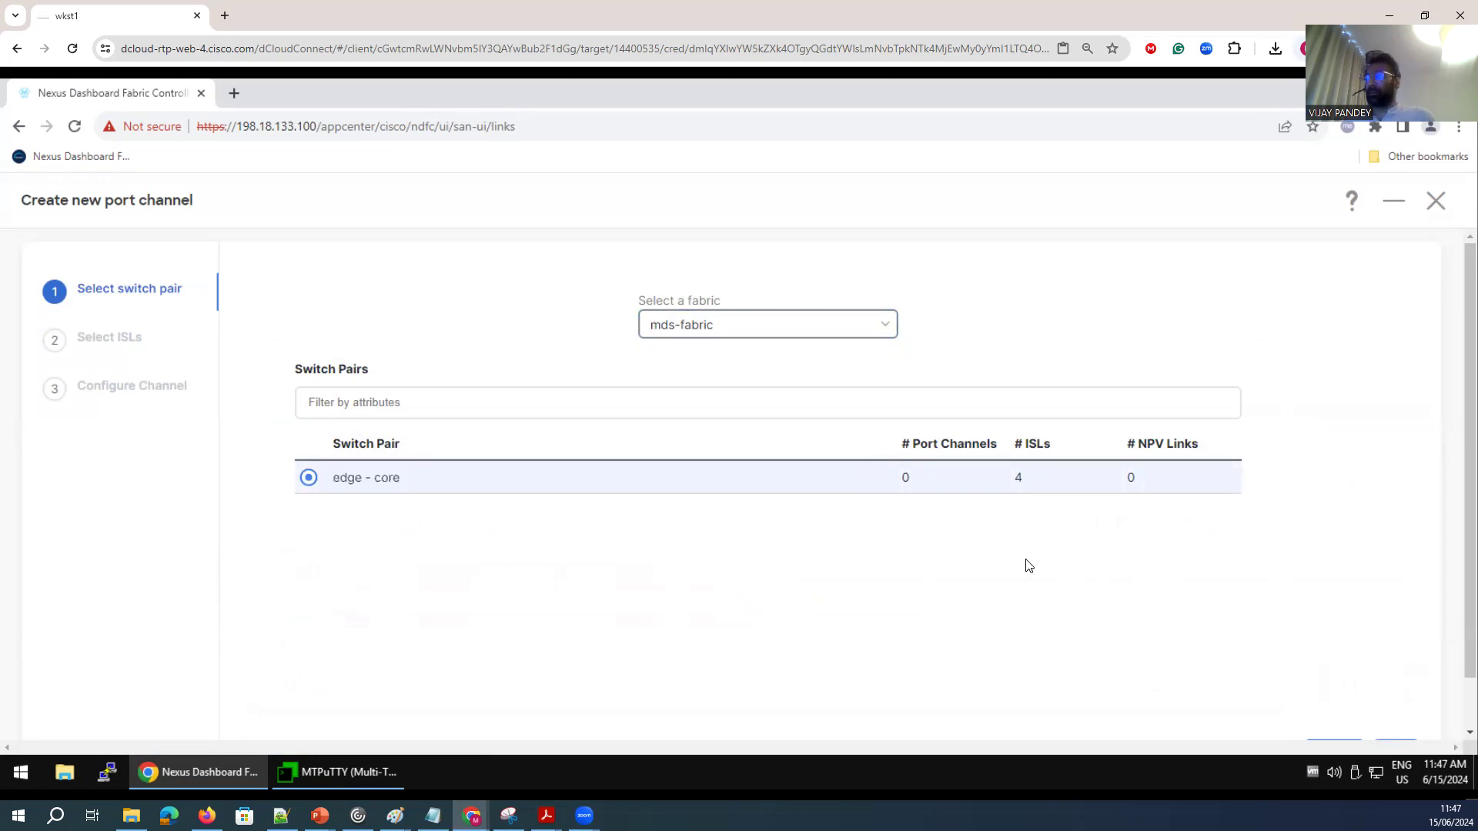
scroll(1308, 590, down, 1)
click(1403, 713)
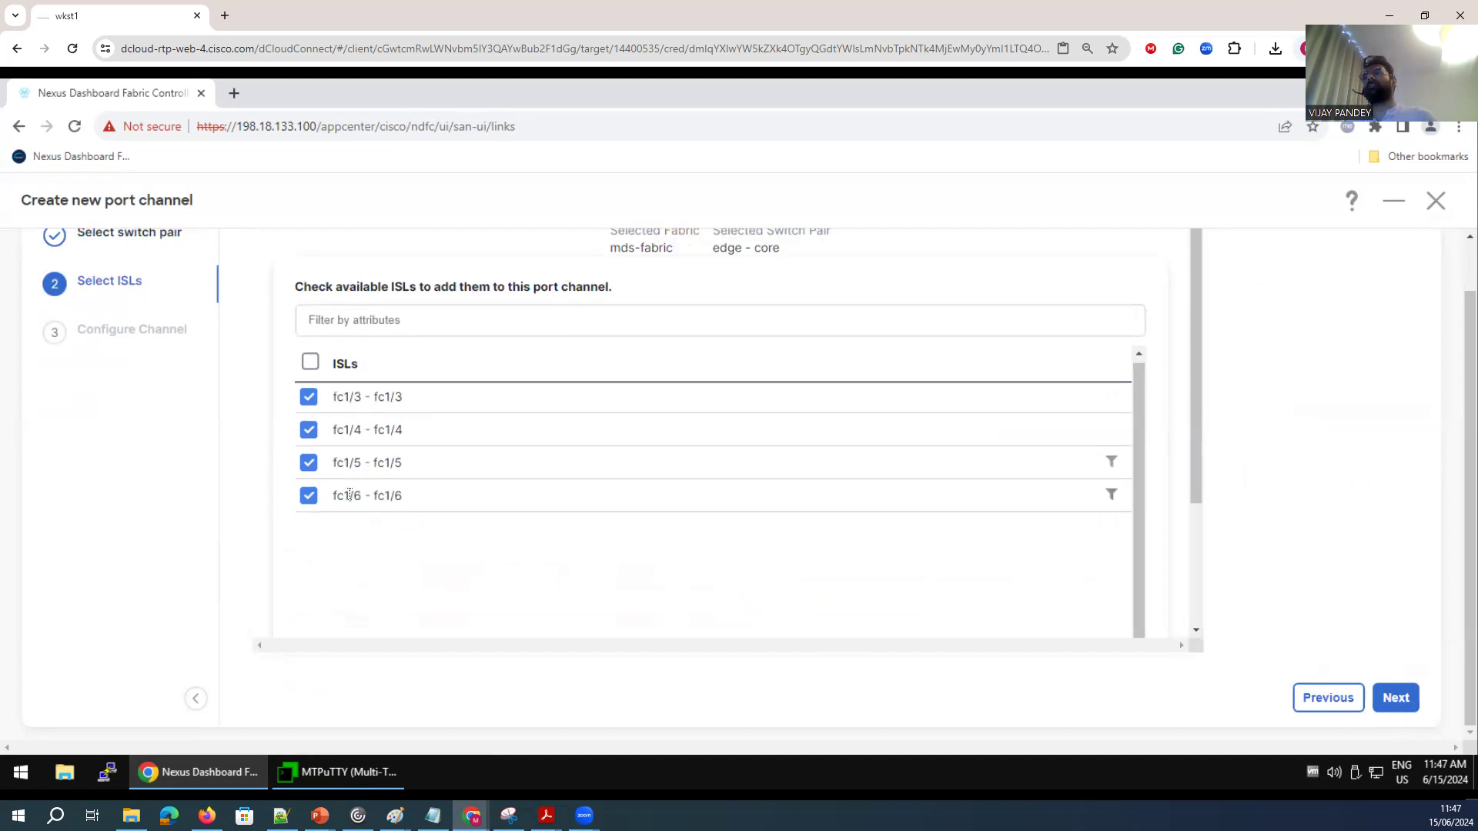
Keep all four ISLs fc1/3 to fc1/6 selected for the port channel and continue to channel configuration.
click(310, 398)
click(311, 399)
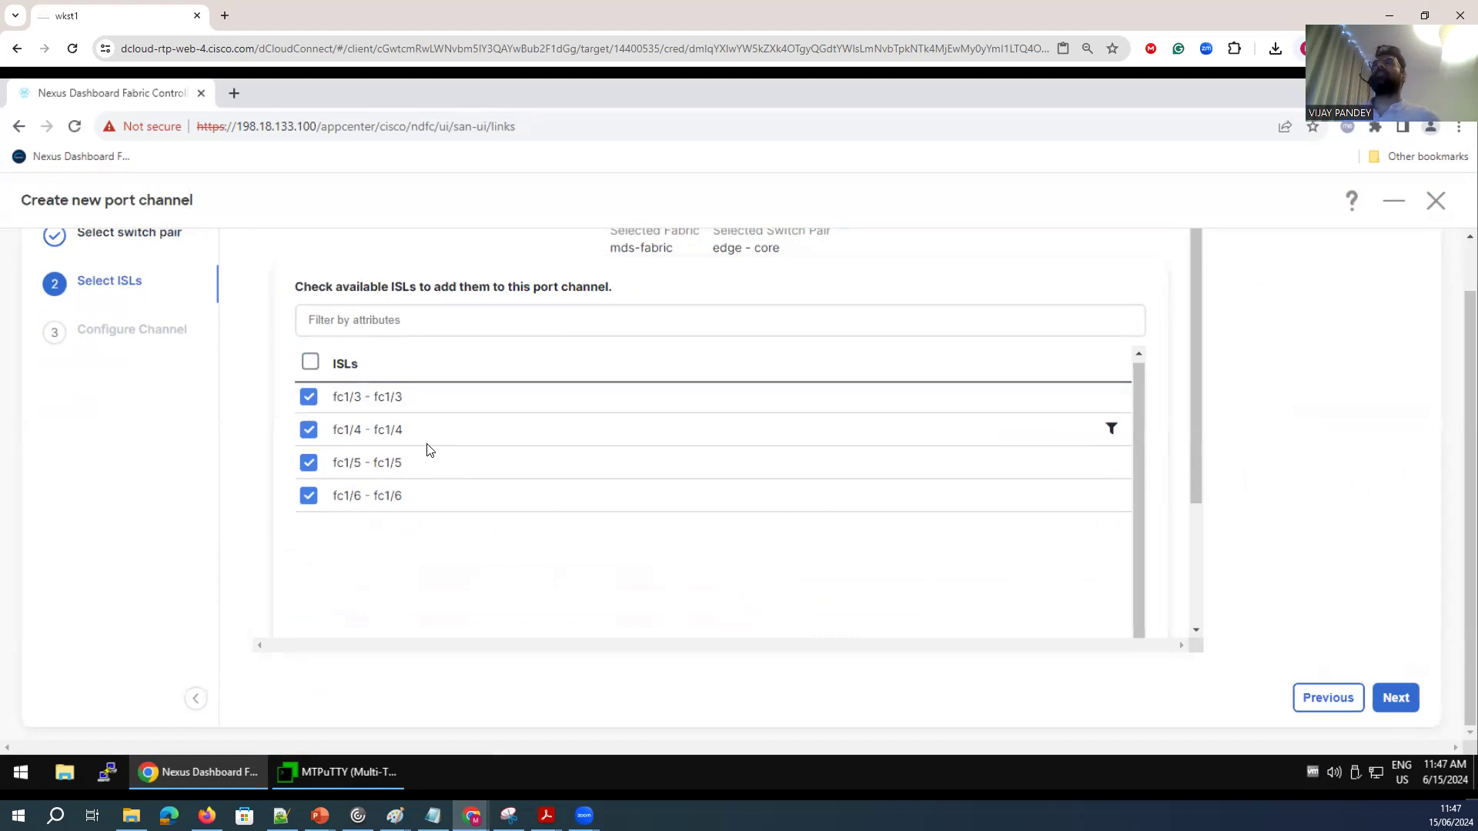
scroll(930, 629, down, 2)
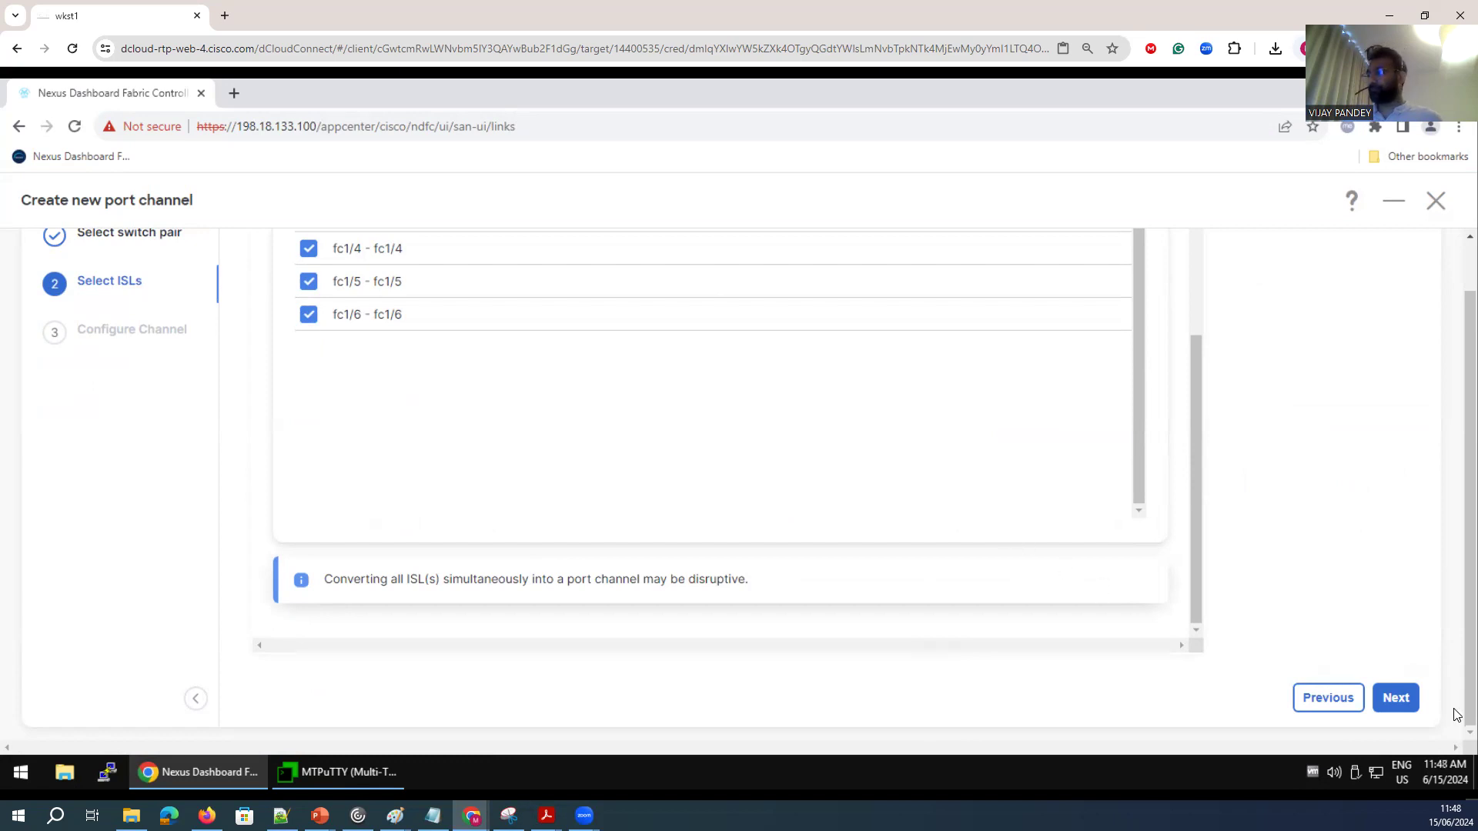
scroll(697, 578, up, 3)
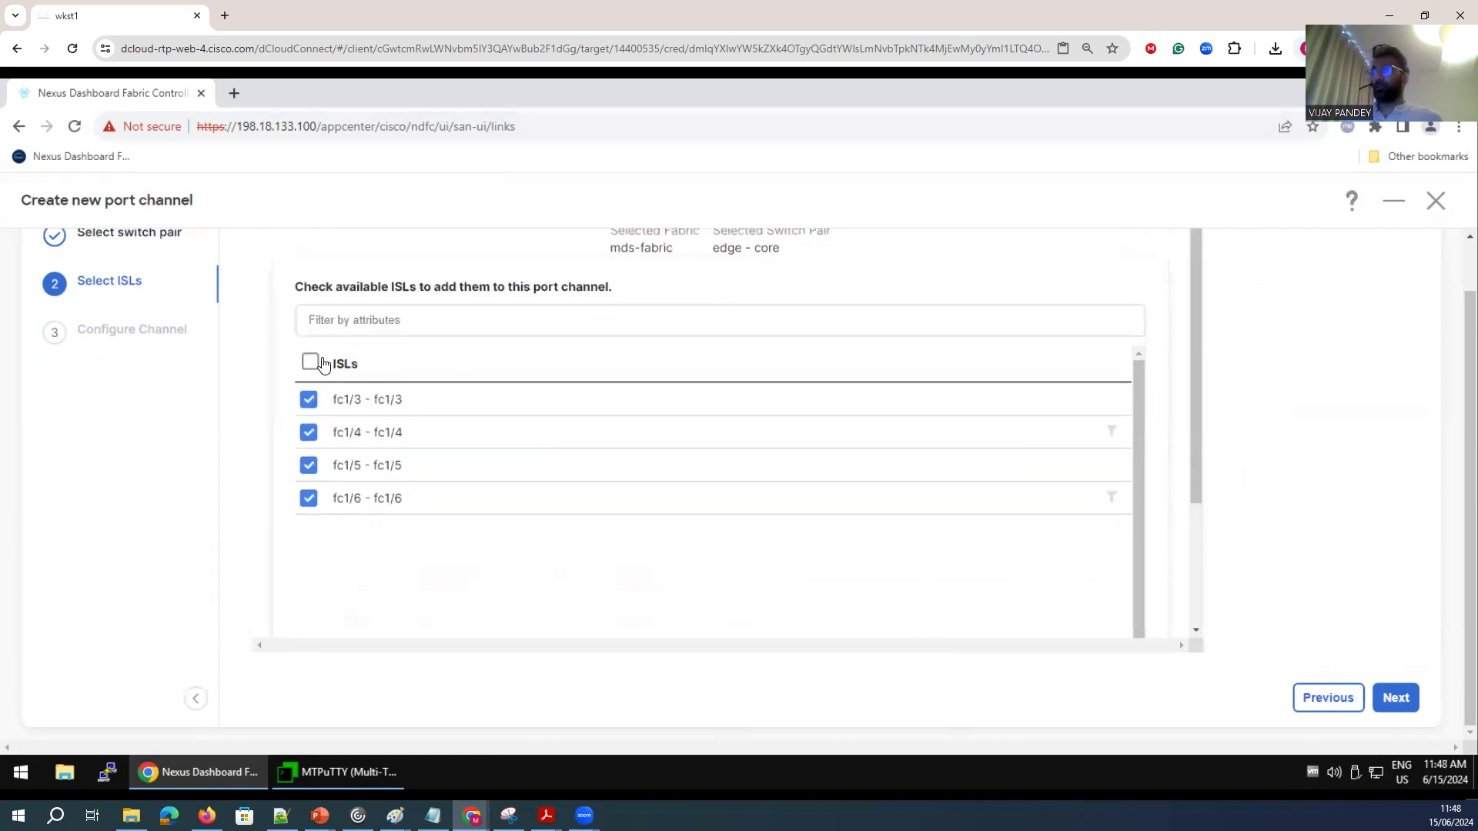
click(660, 325)
scroll(285, 426, up, 1)
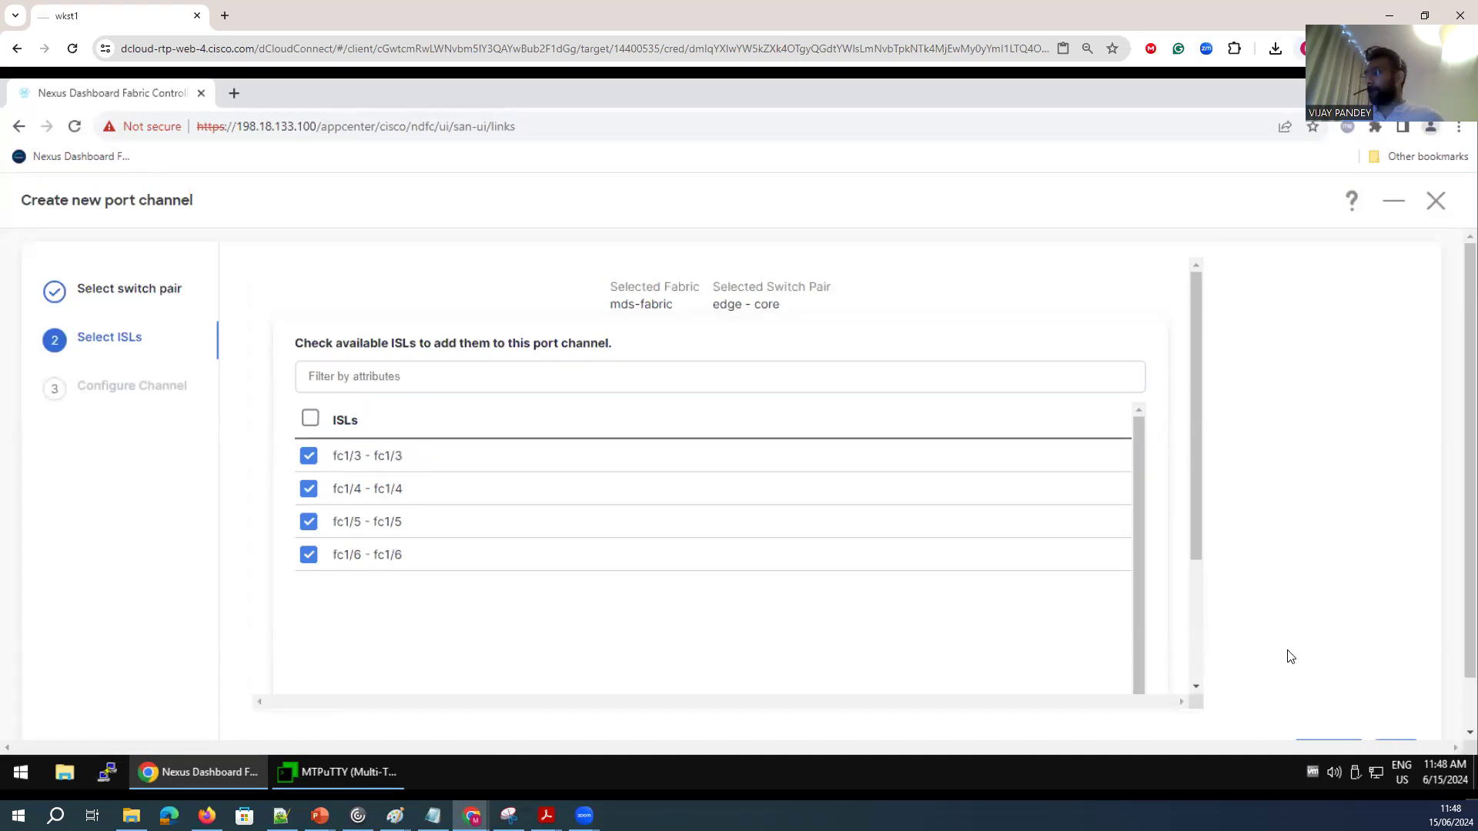
scroll(1290, 656, down, 1)
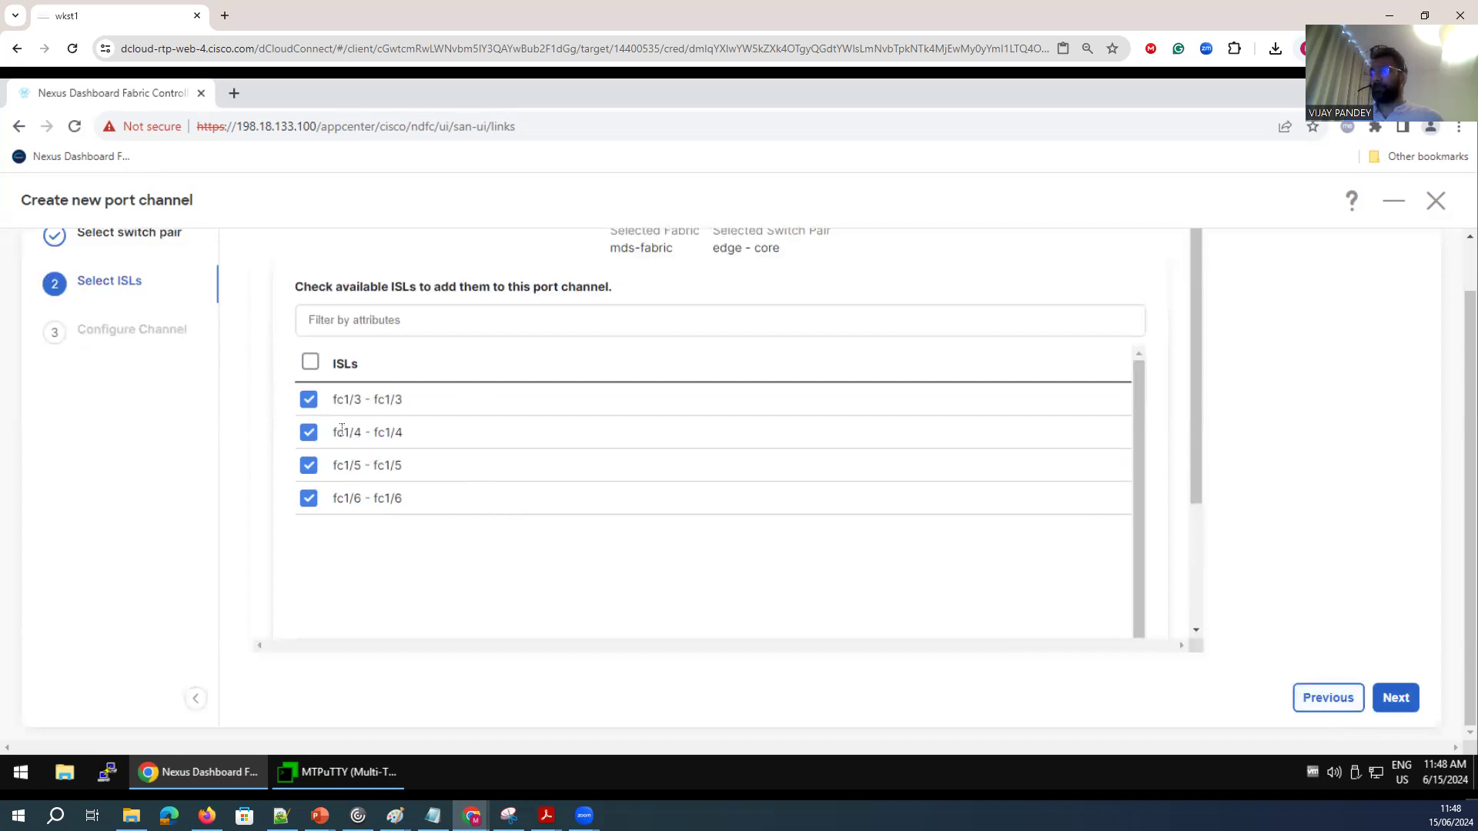
click(291, 390)
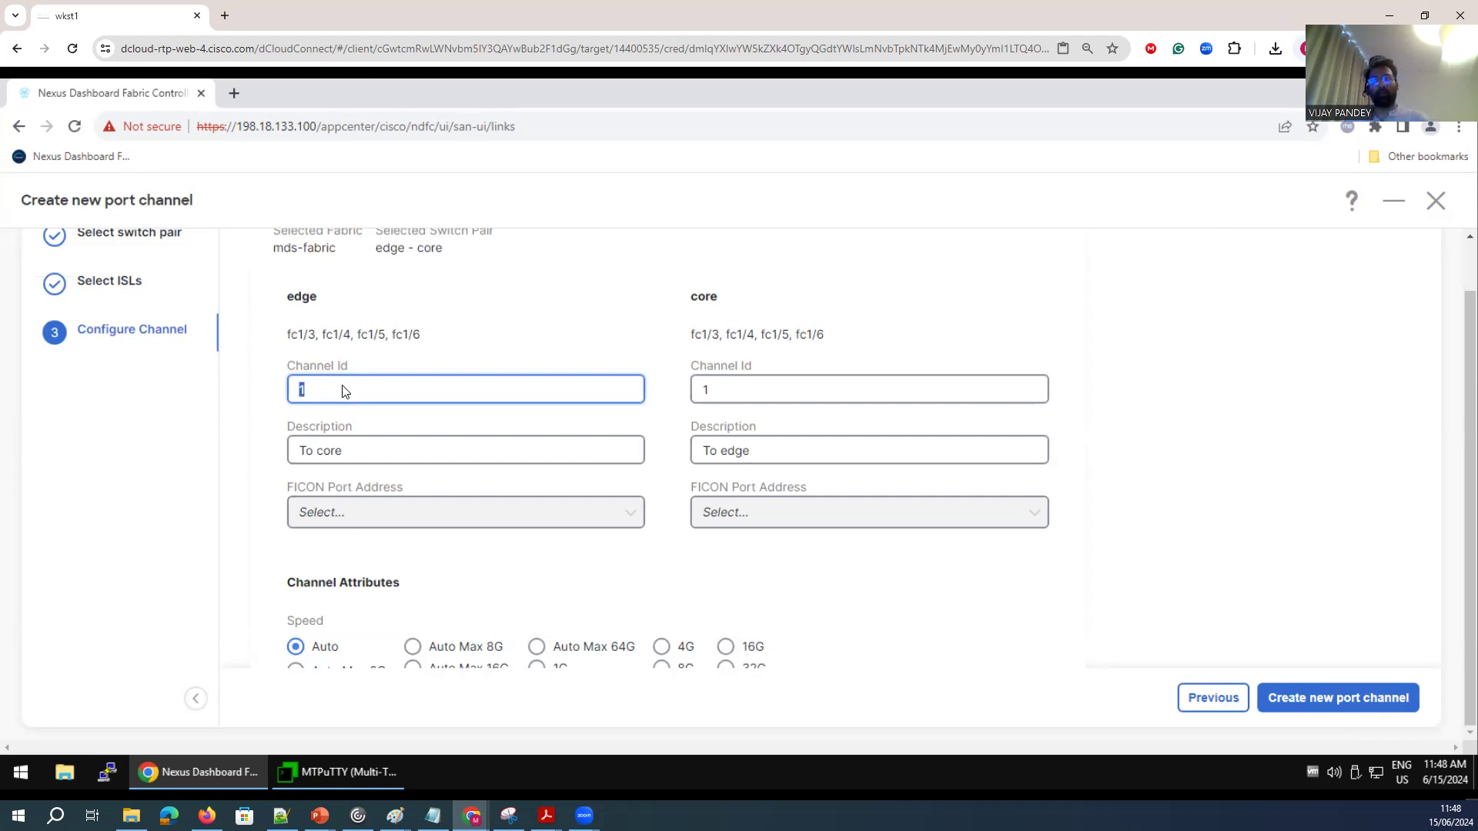
Review the channel IDs and descriptions set for the edge and core switches.
double_click(721, 388)
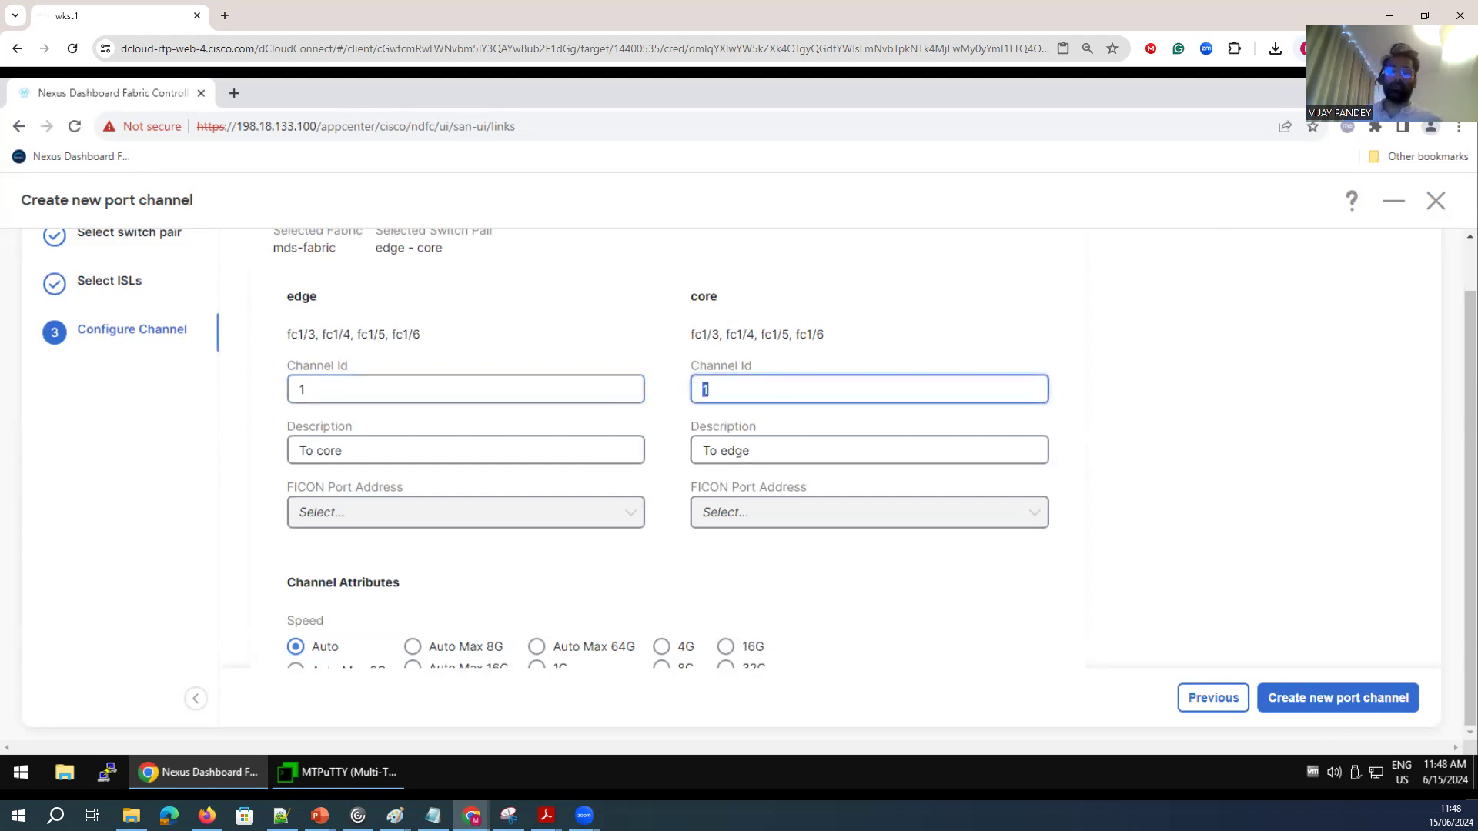
double_click(312, 297)
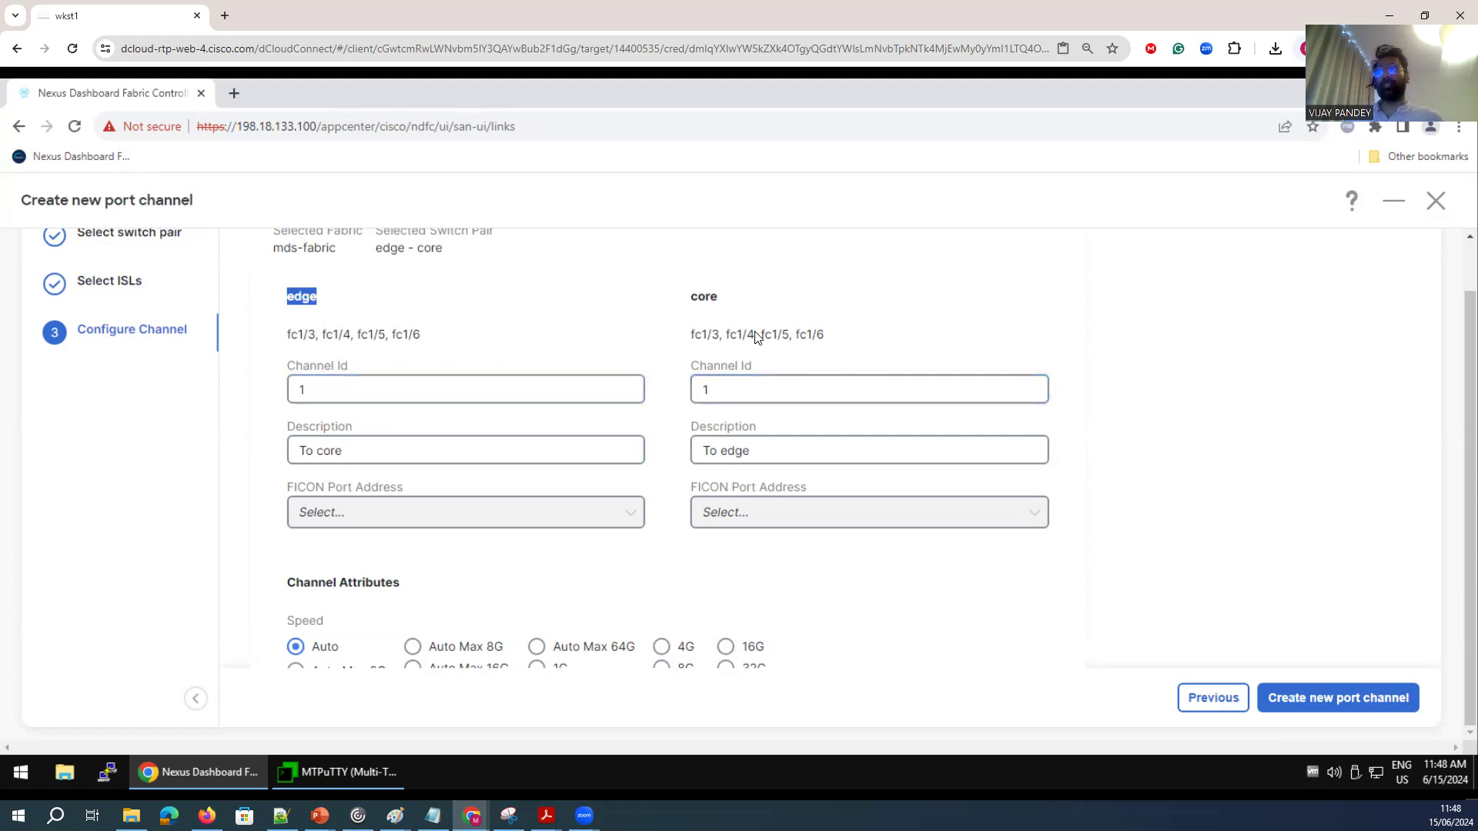
double_click(694, 298)
click(370, 454)
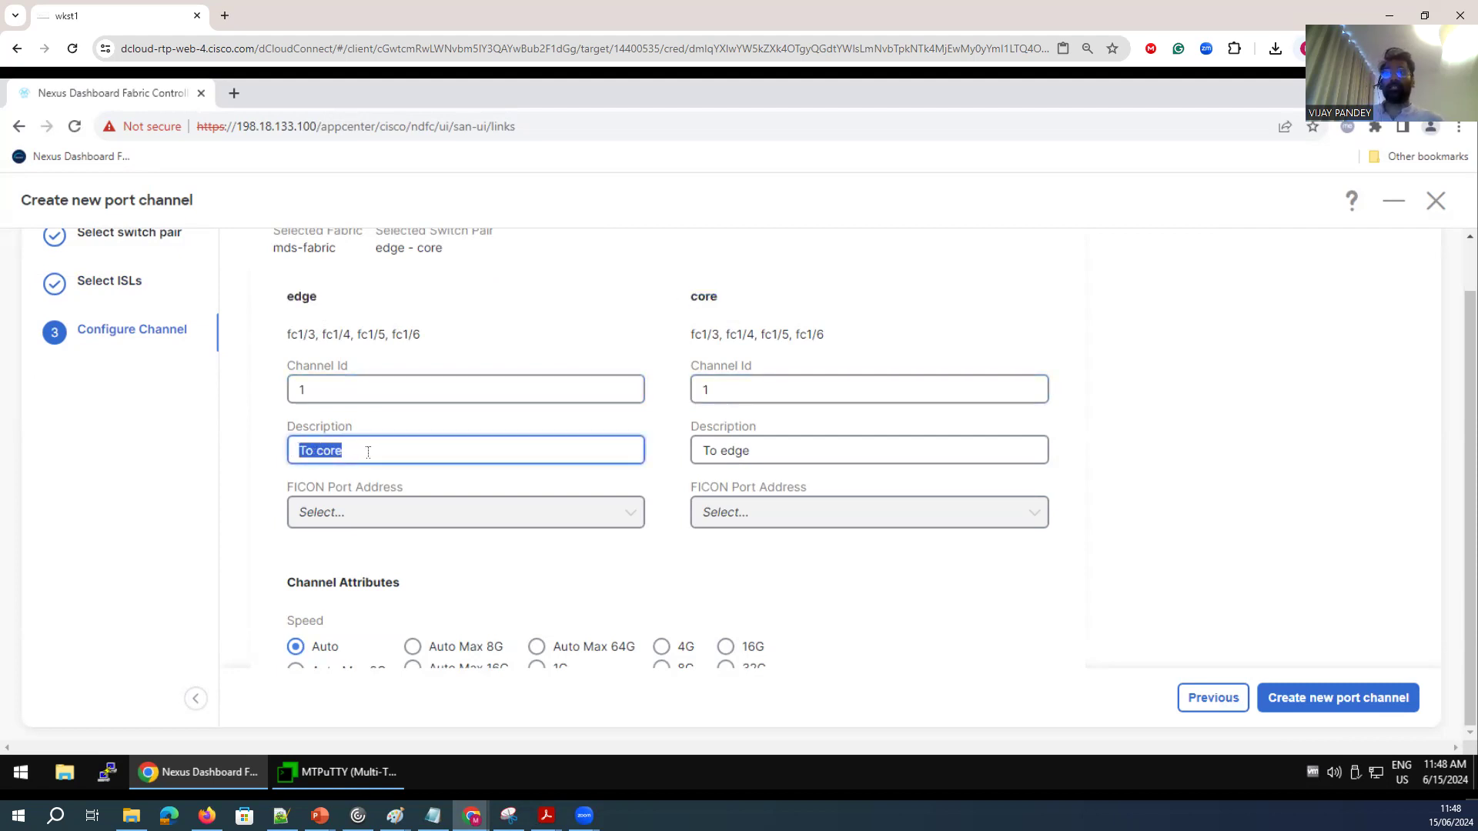
drag(321, 295, 273, 295)
drag(349, 447, 298, 447)
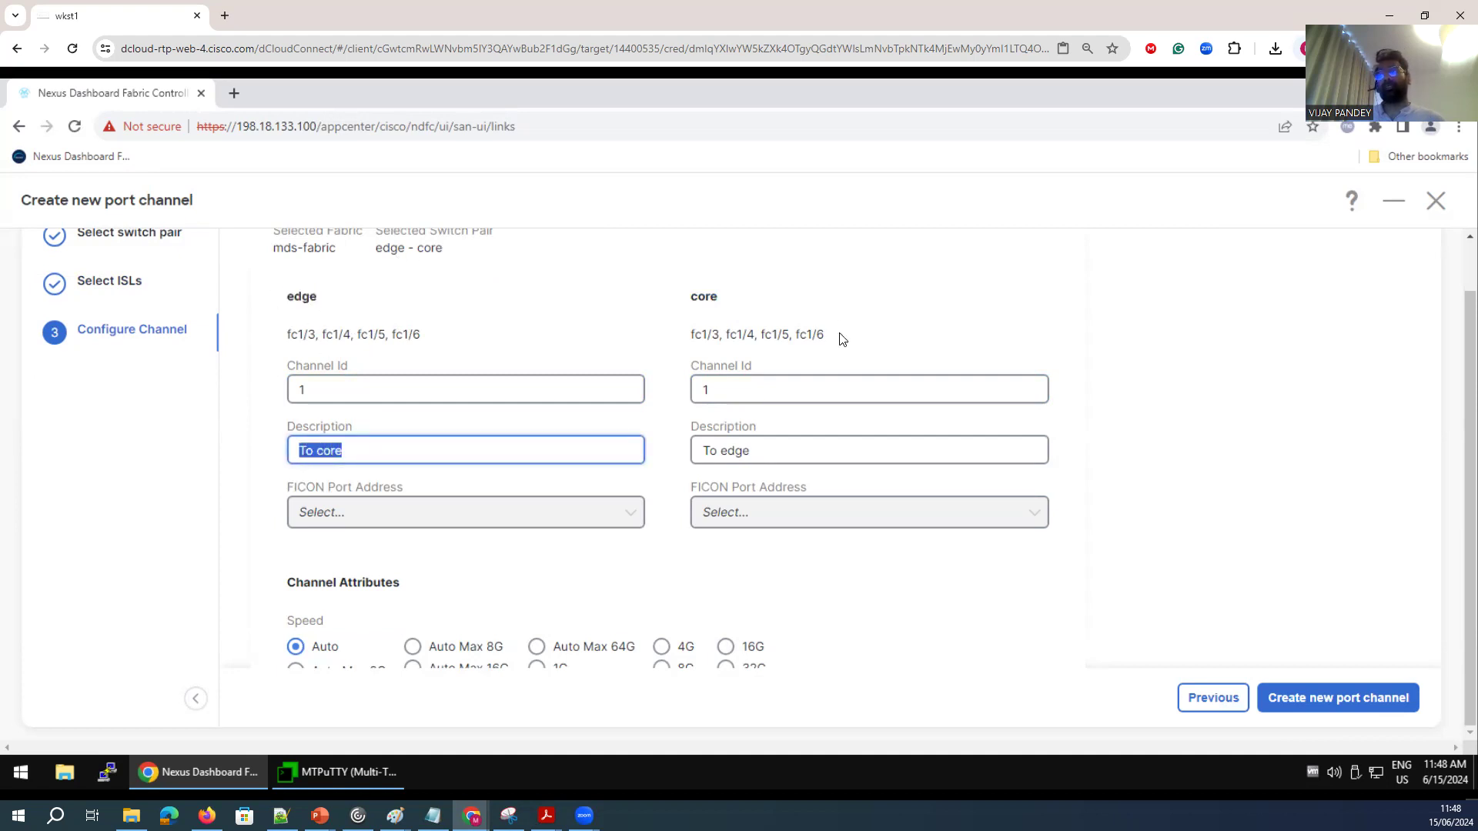
double_click(705, 299)
drag(748, 450, 693, 460)
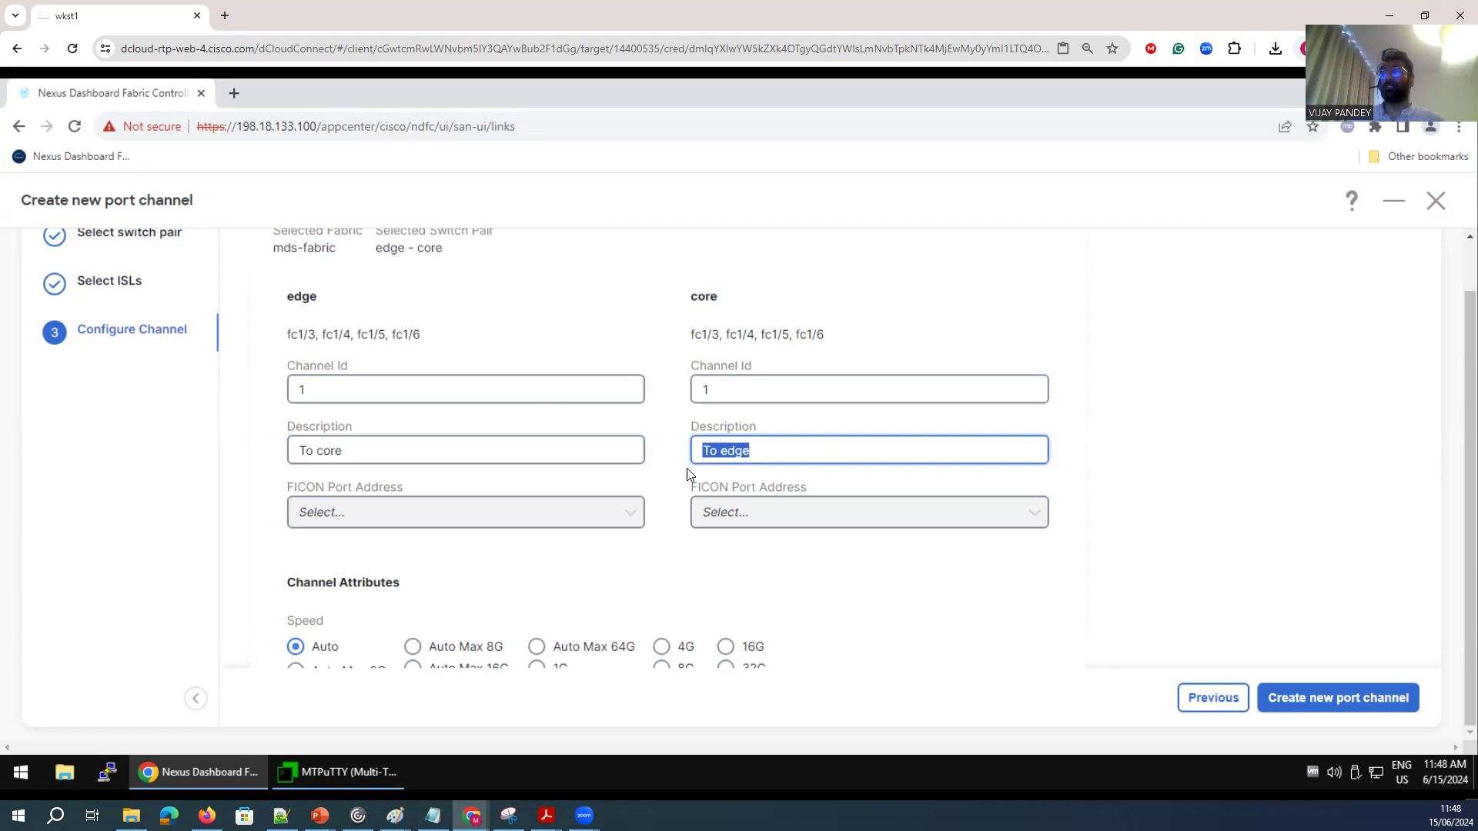
click(421, 522)
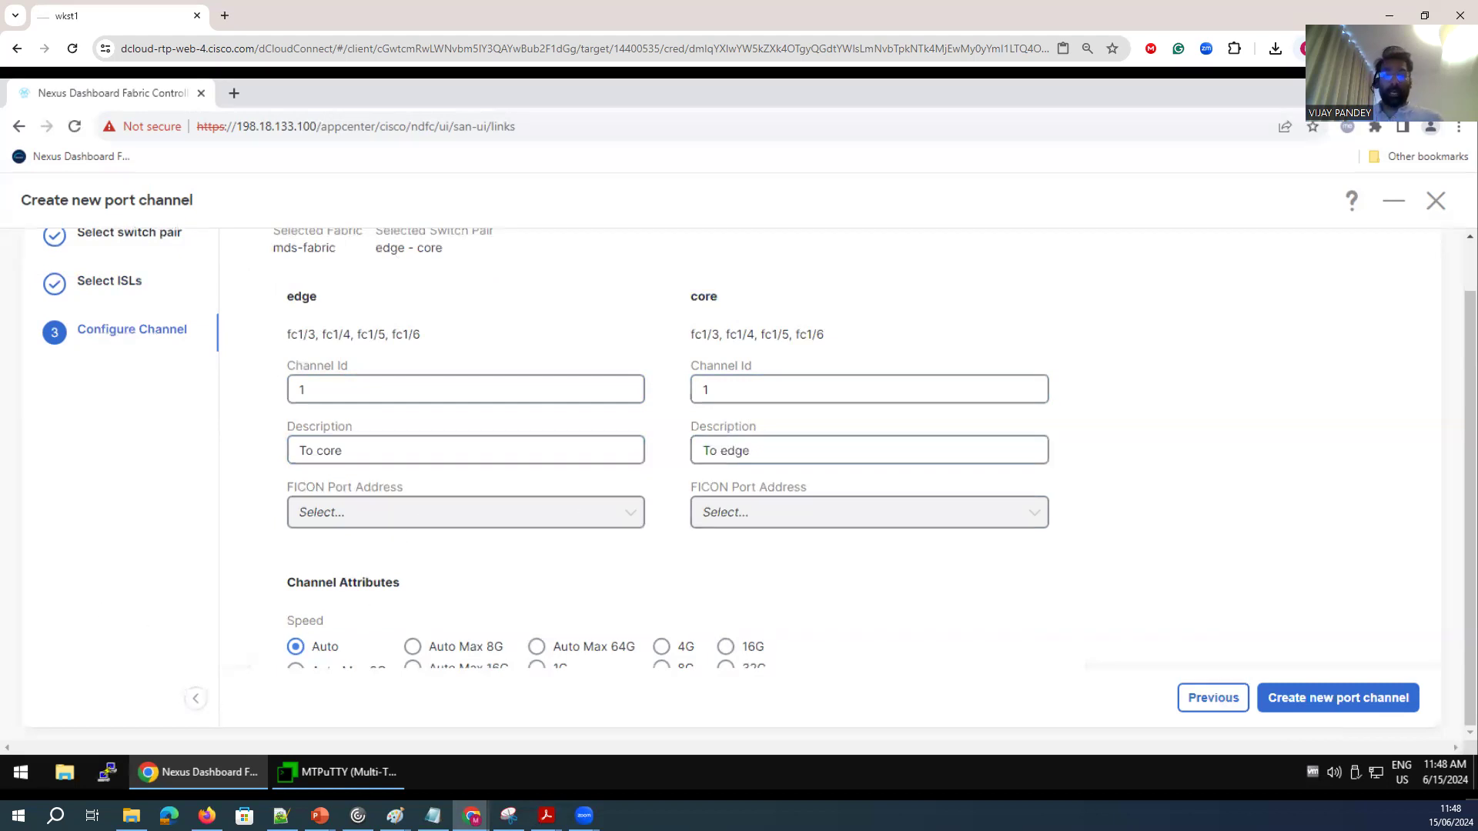
scroll(714, 557, down, 5)
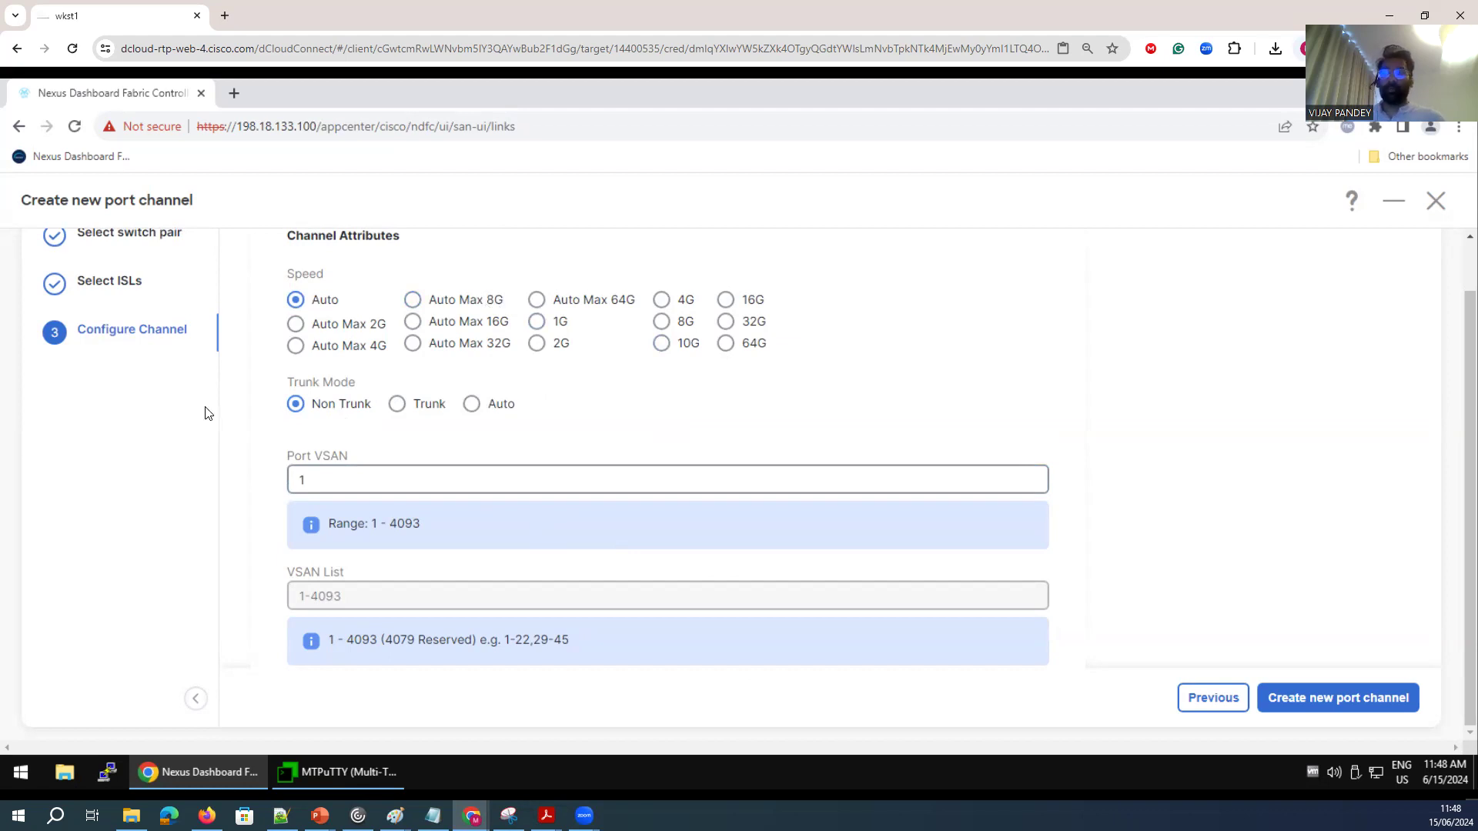
Set trunk mode to Auto with port VSAN 1, attempt to create the port channel, and acknowledge the error.
click(472, 404)
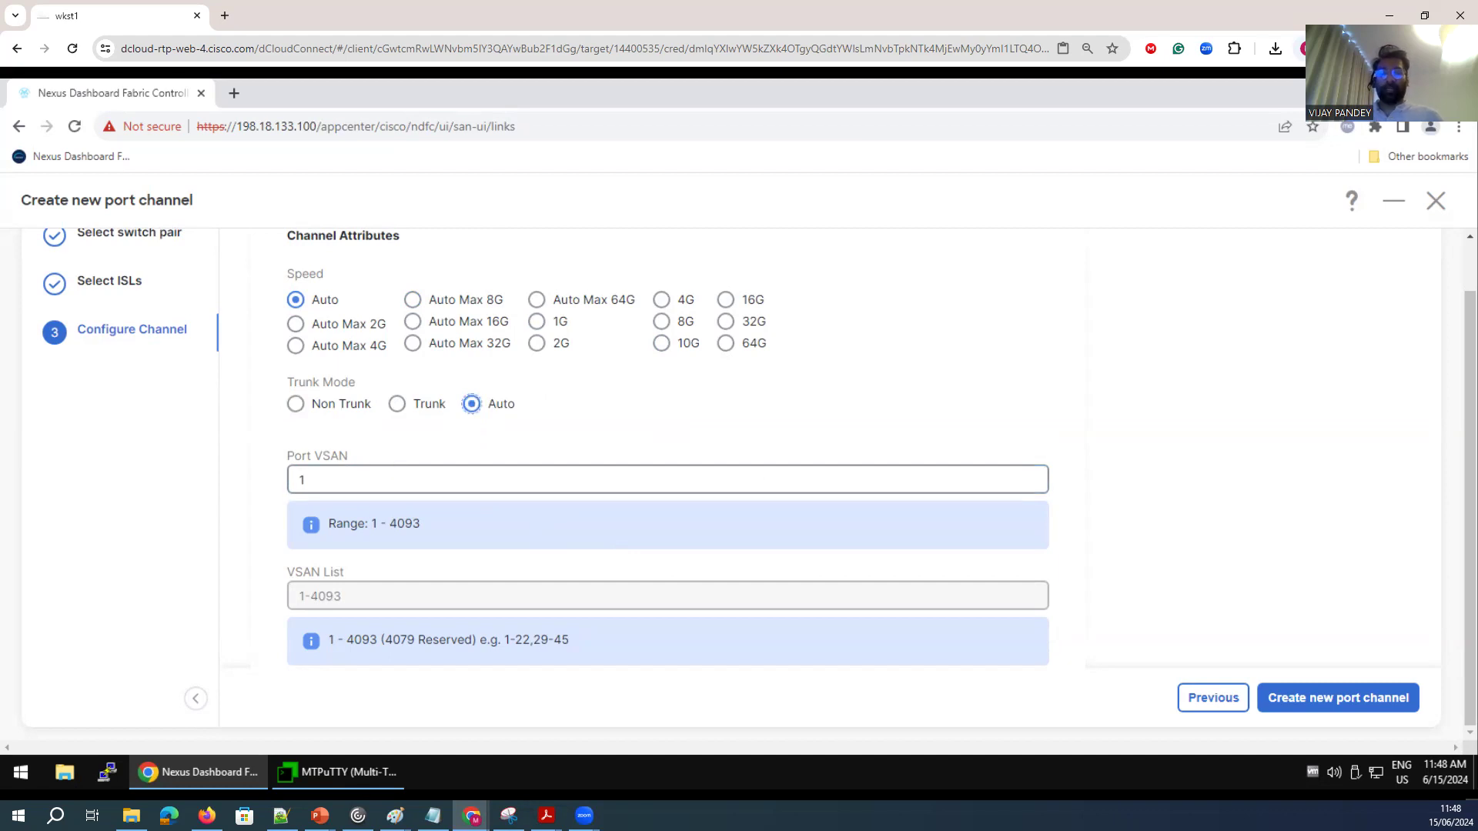
click(307, 483)
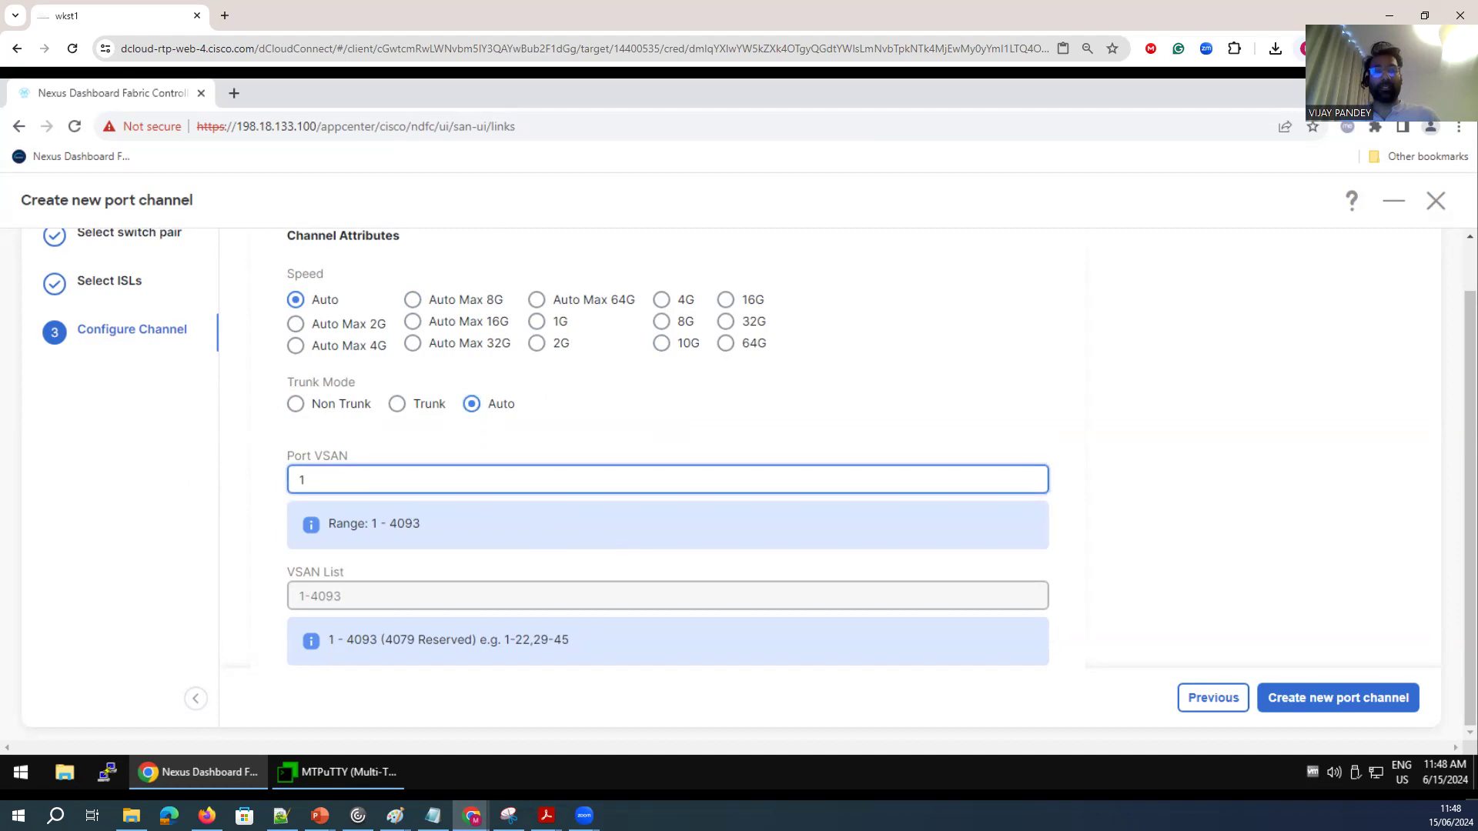
drag(336, 473, 267, 478)
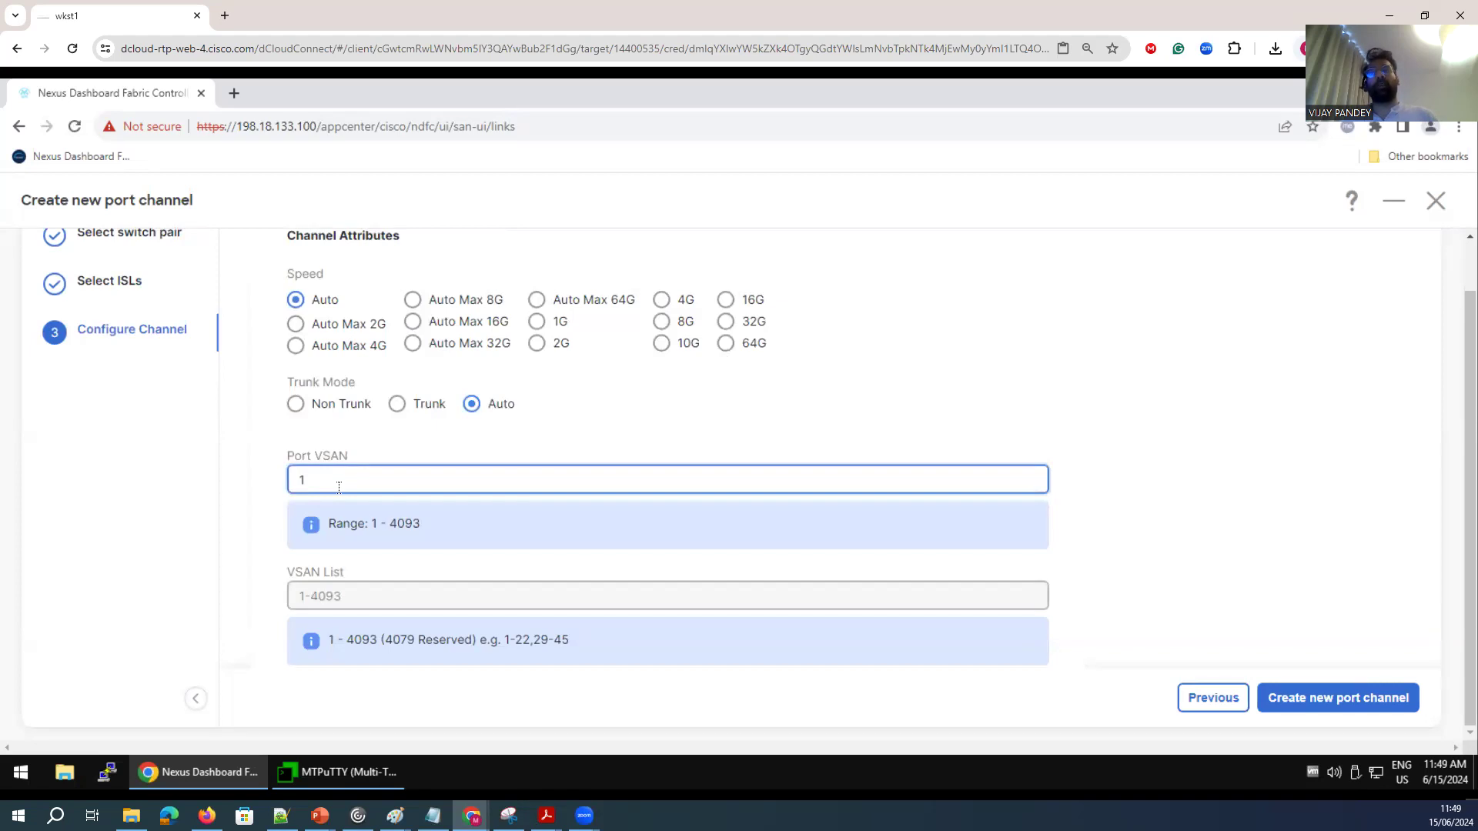
scroll(583, 651, down, 2)
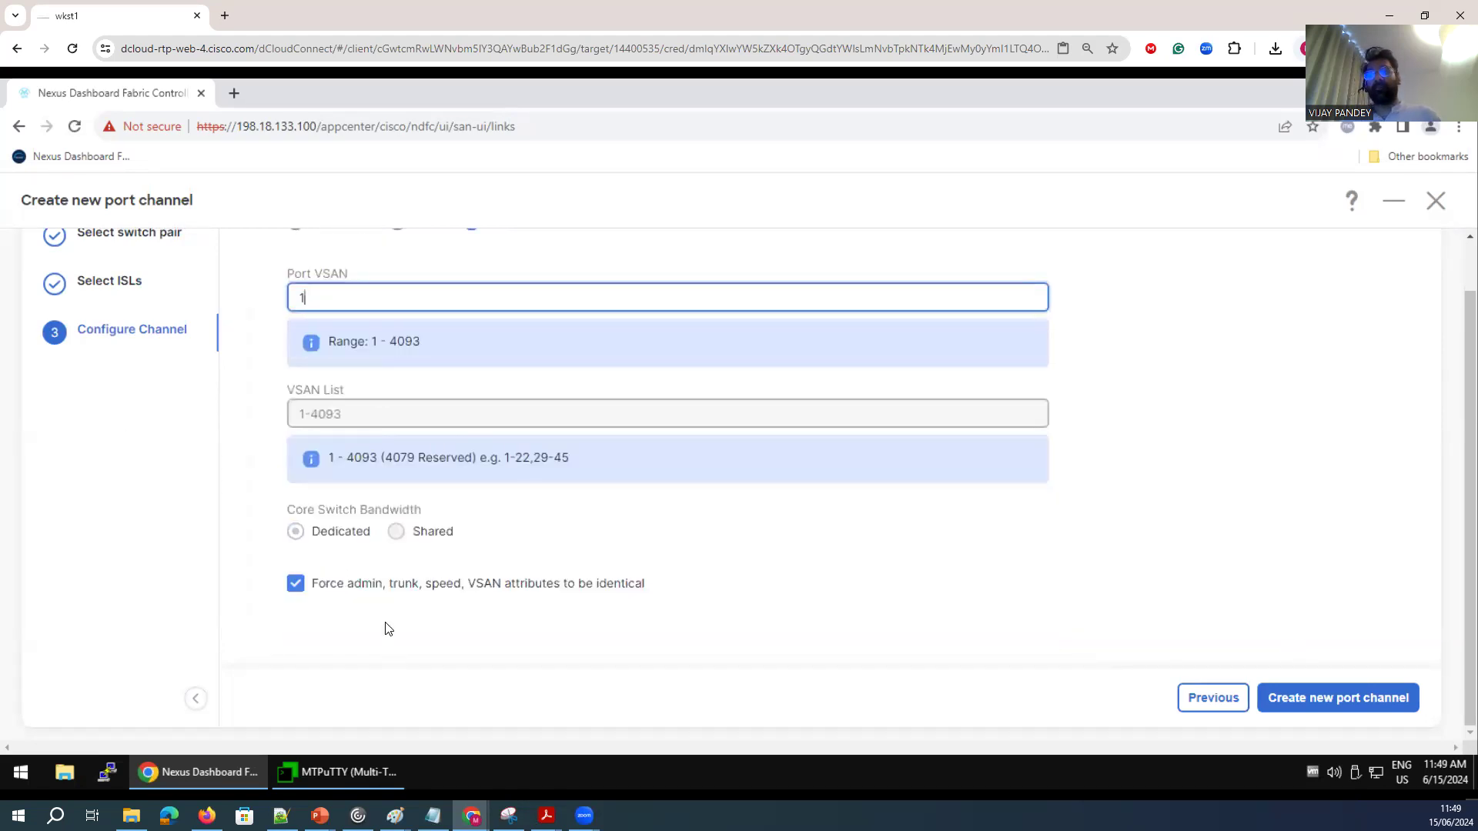
click(530, 609)
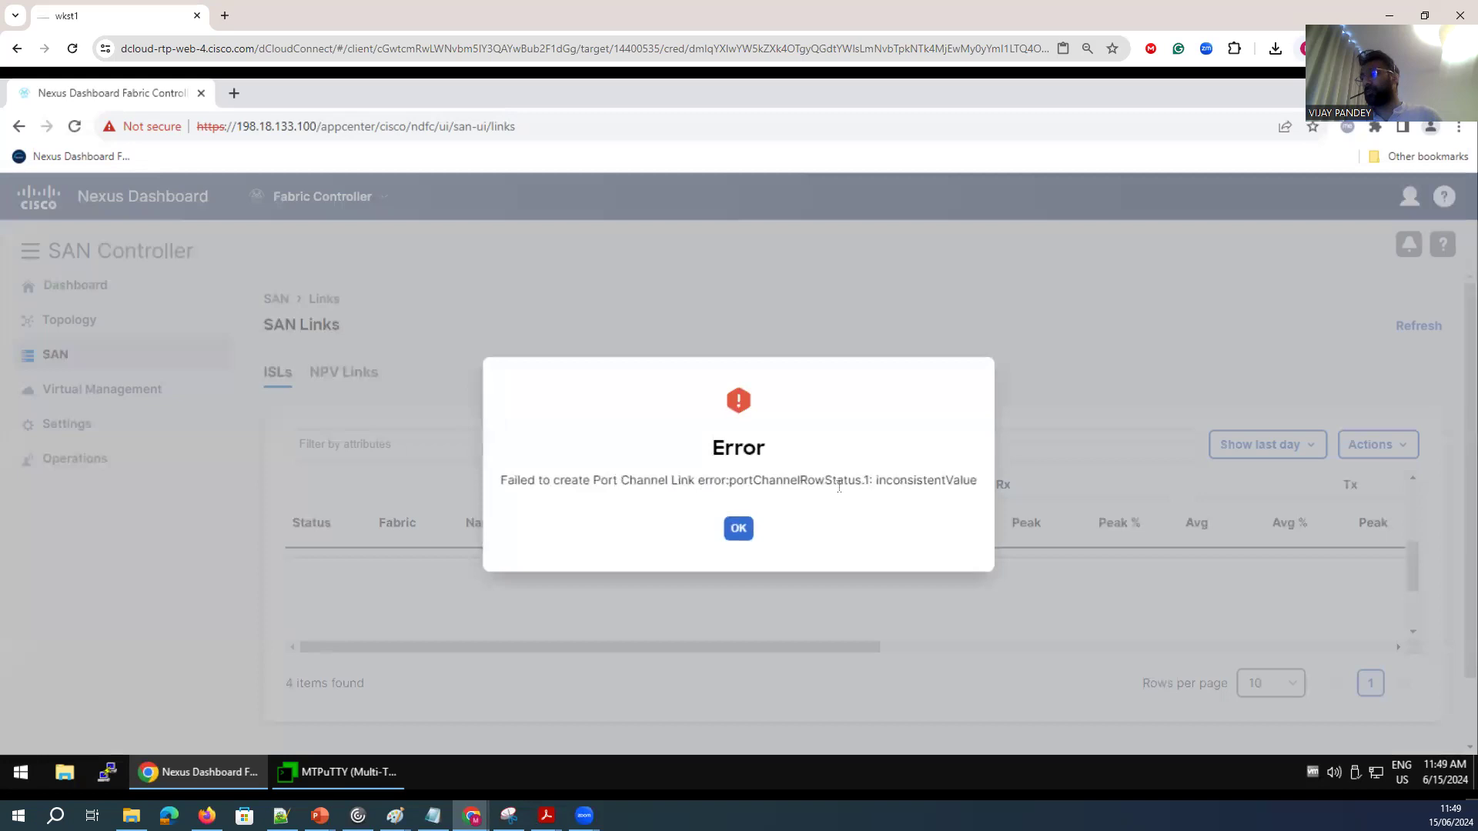
drag(877, 481, 961, 481)
click(738, 528)
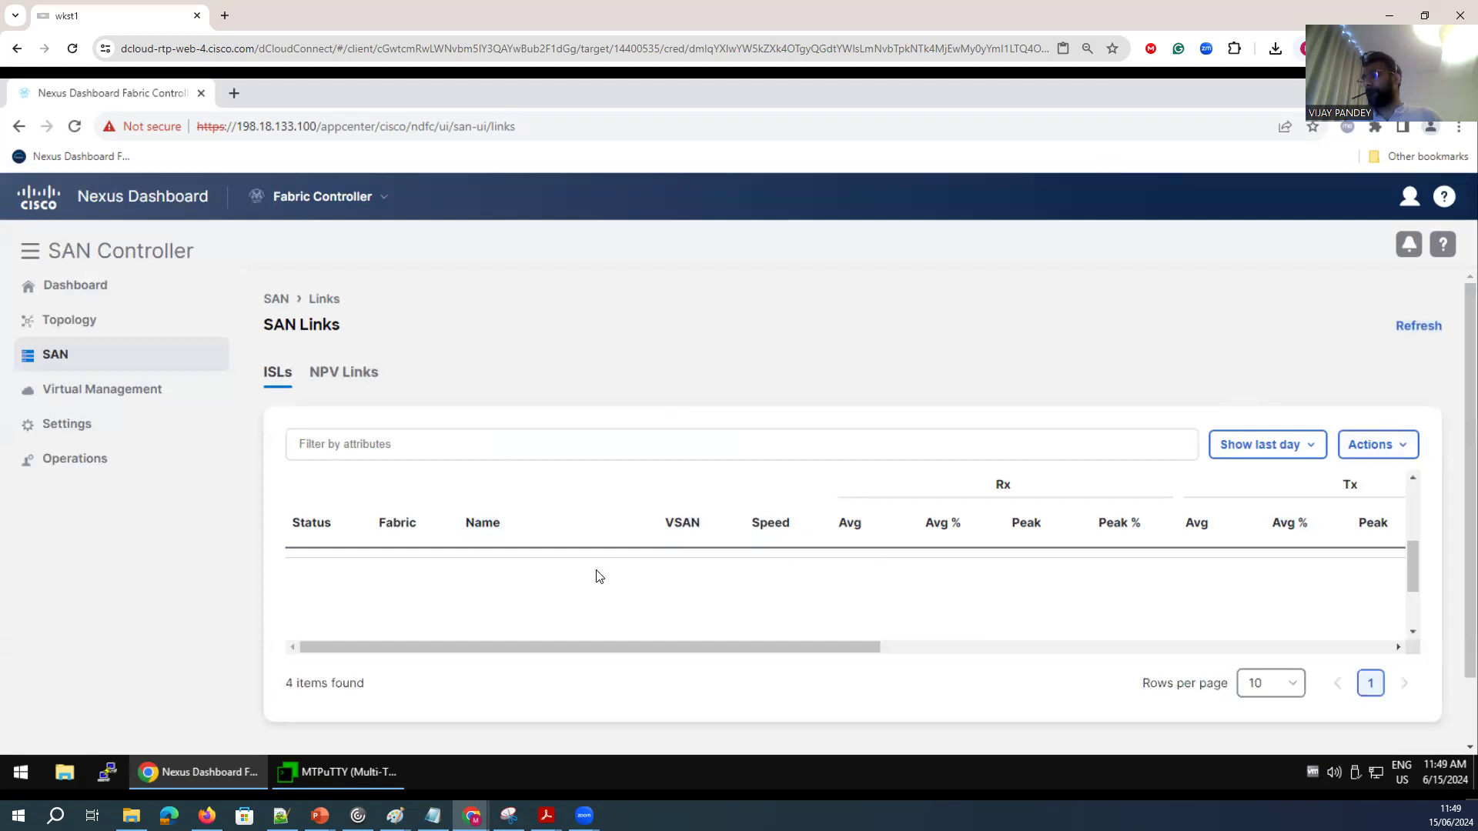
Restart the new port channel wizard for the edge - core pair on mds-fabric and proceed to ISL selection.
scroll(599, 576, down, 1)
scroll(639, 604, up, 2)
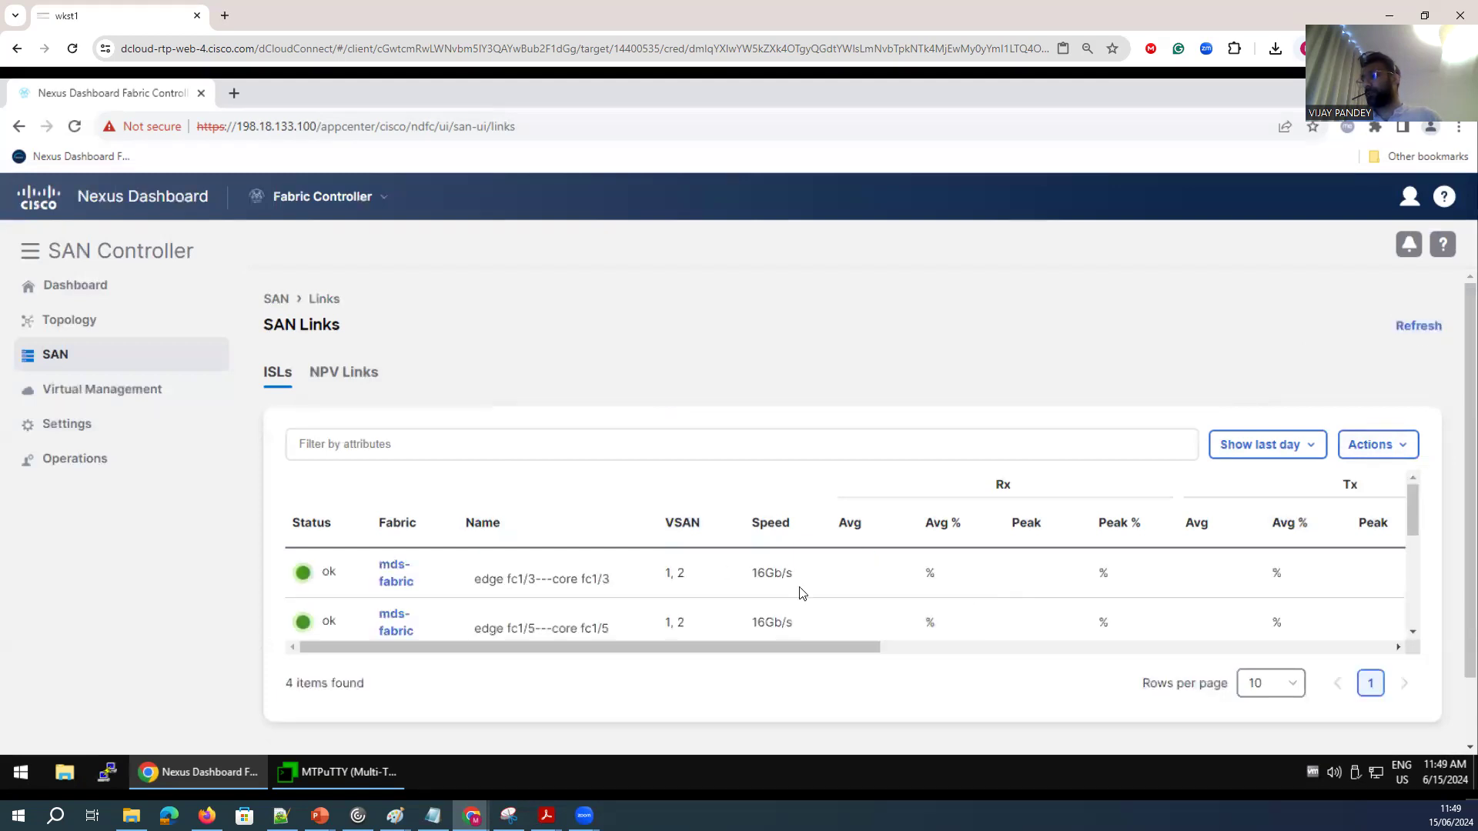
scroll(704, 593, down, 1)
scroll(712, 593, up, 1)
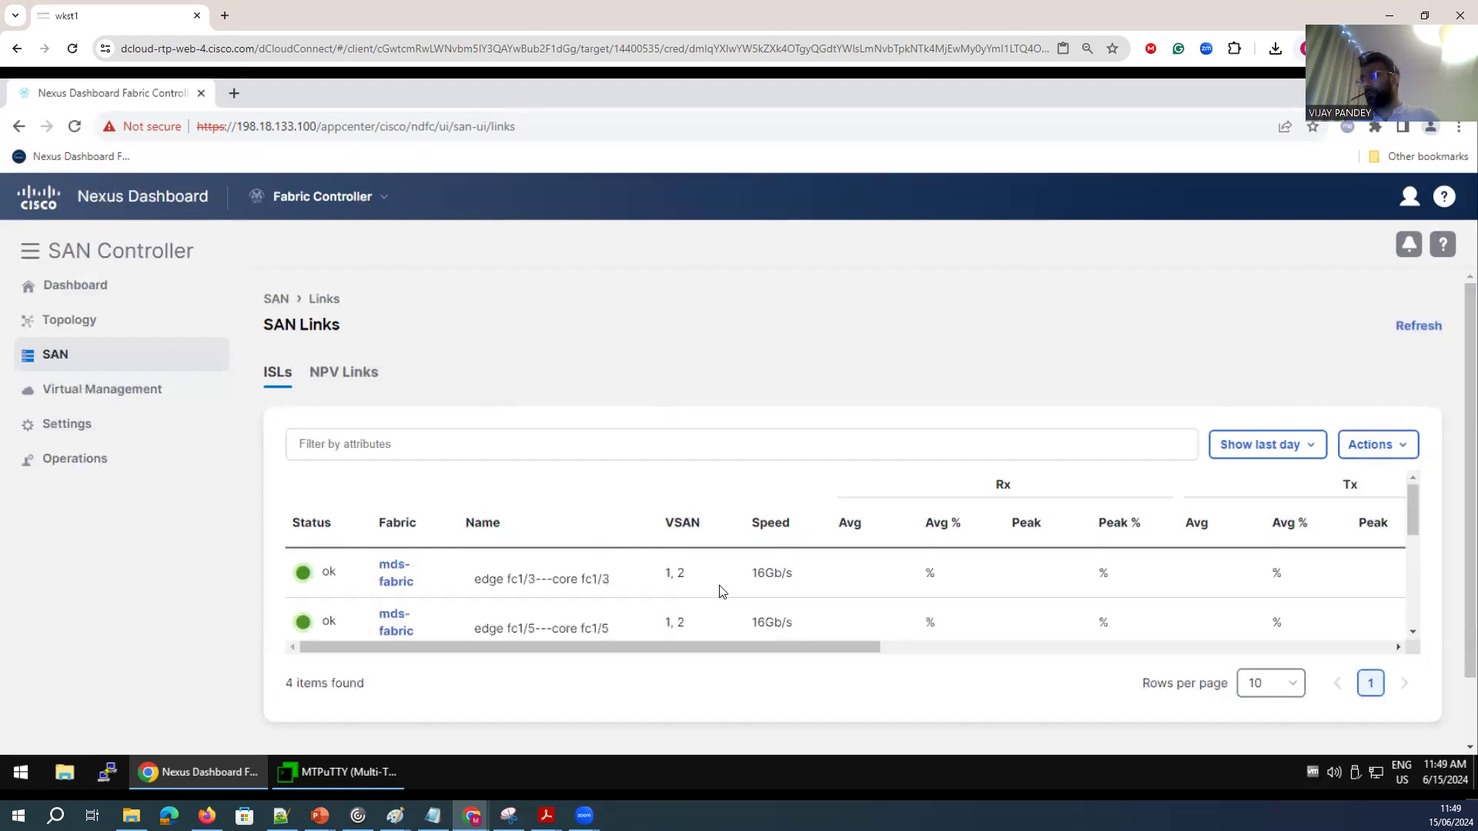
click(1347, 453)
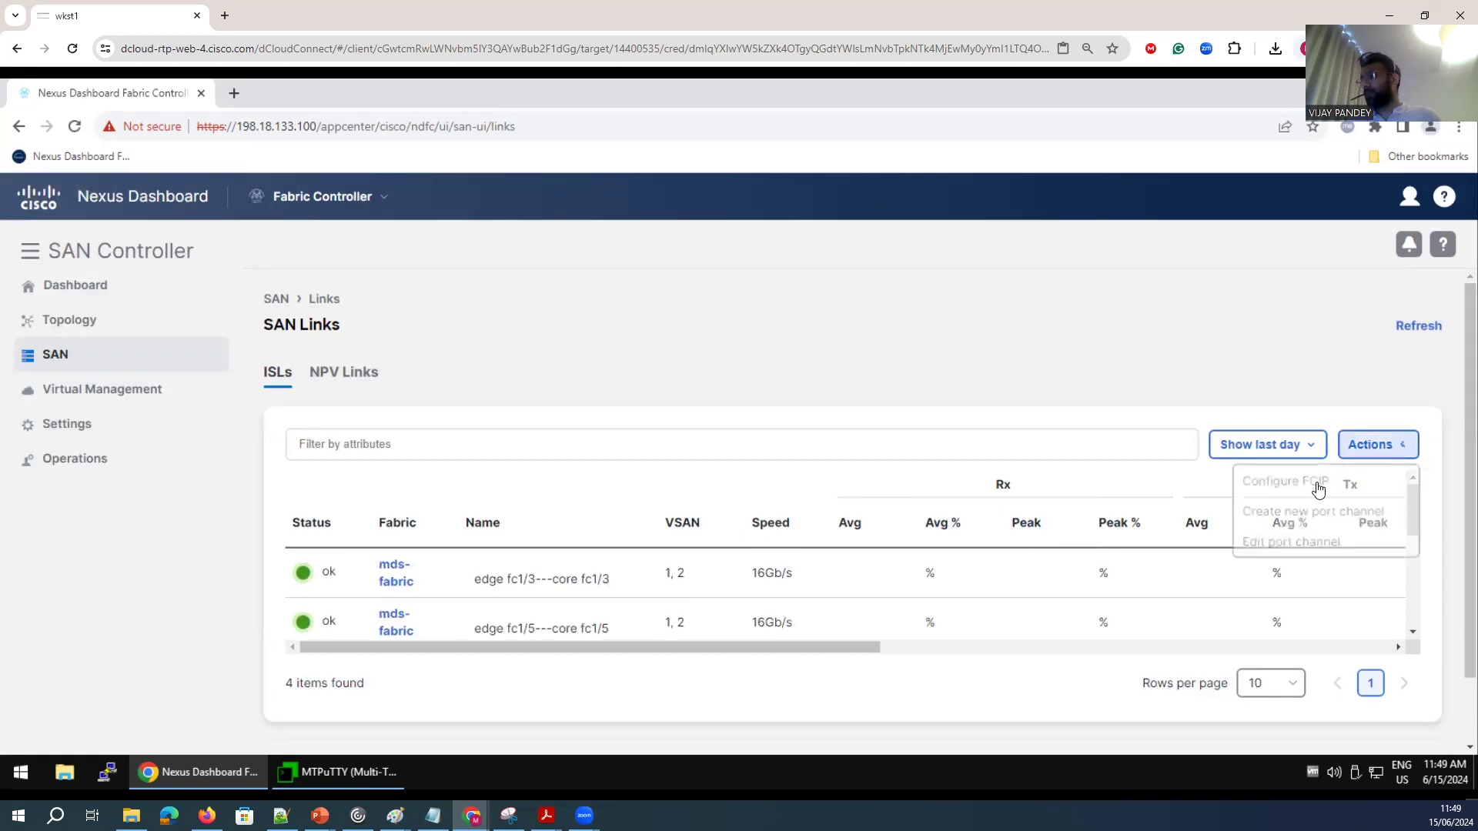
click(1284, 520)
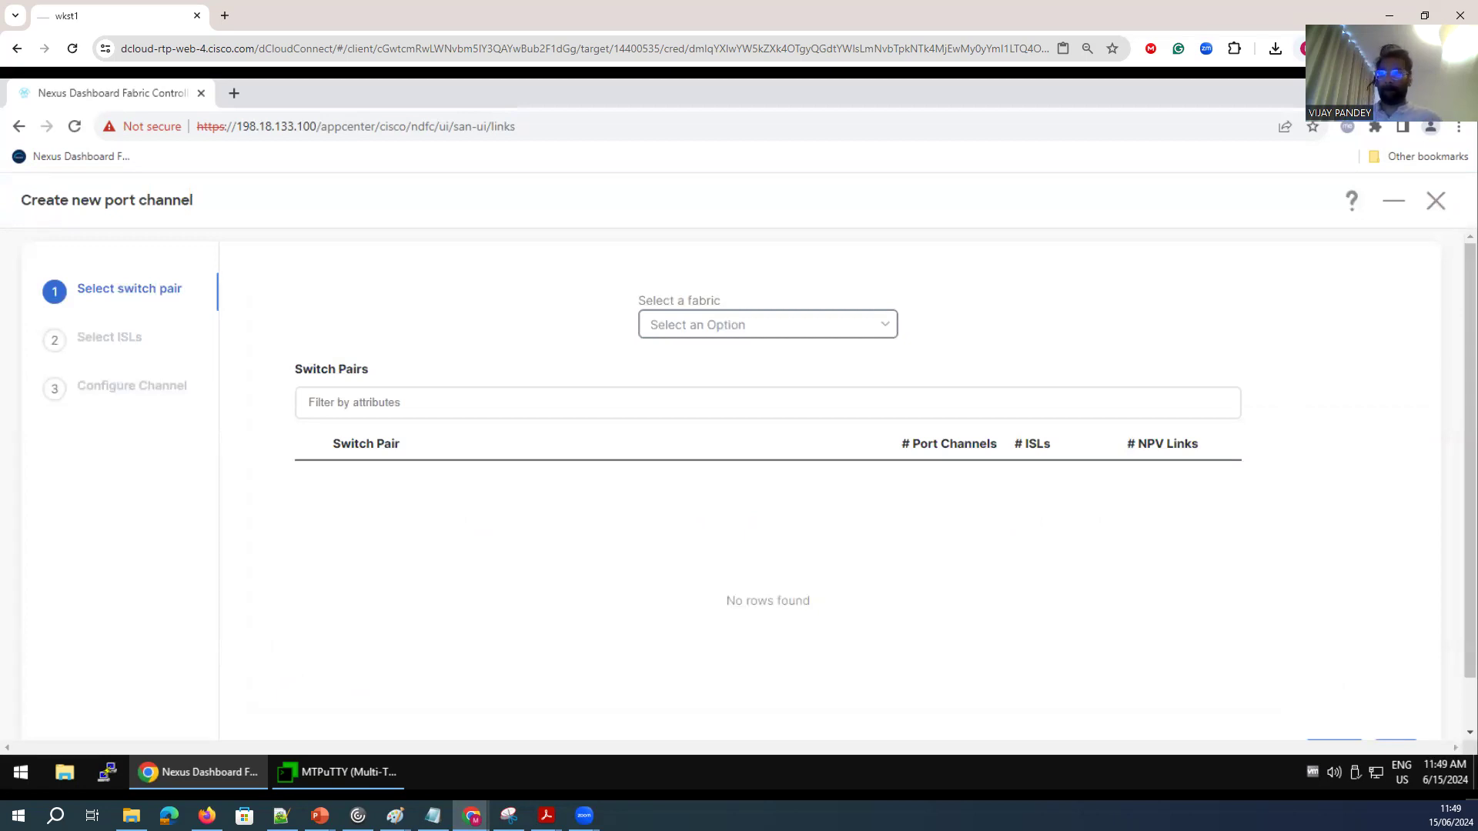
click(885, 329)
click(683, 366)
click(308, 478)
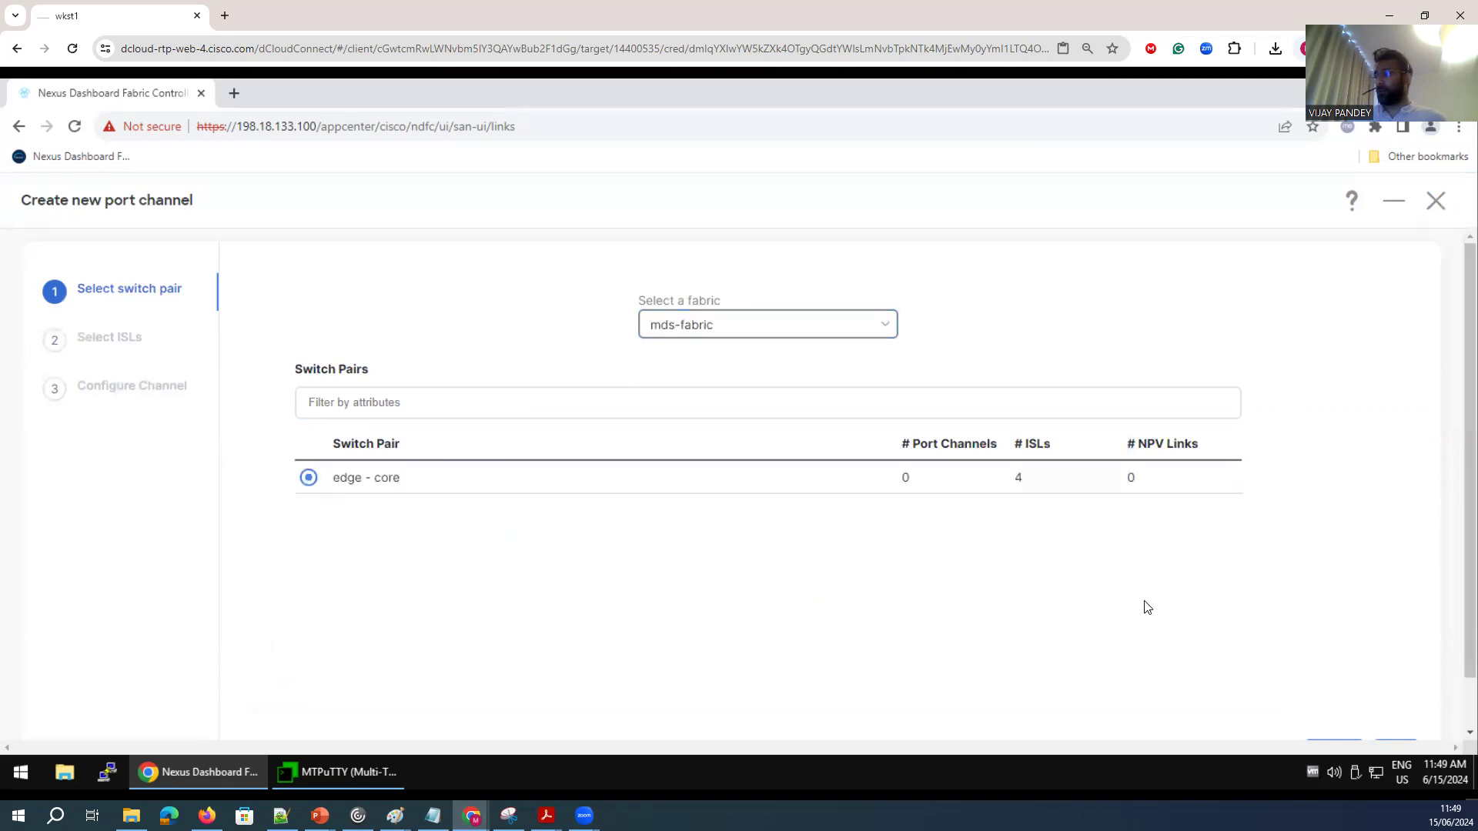
scroll(1124, 603, down, 1)
click(1393, 700)
Zoom the browser to 90% and continue to the channel configuration page.
click(1459, 126)
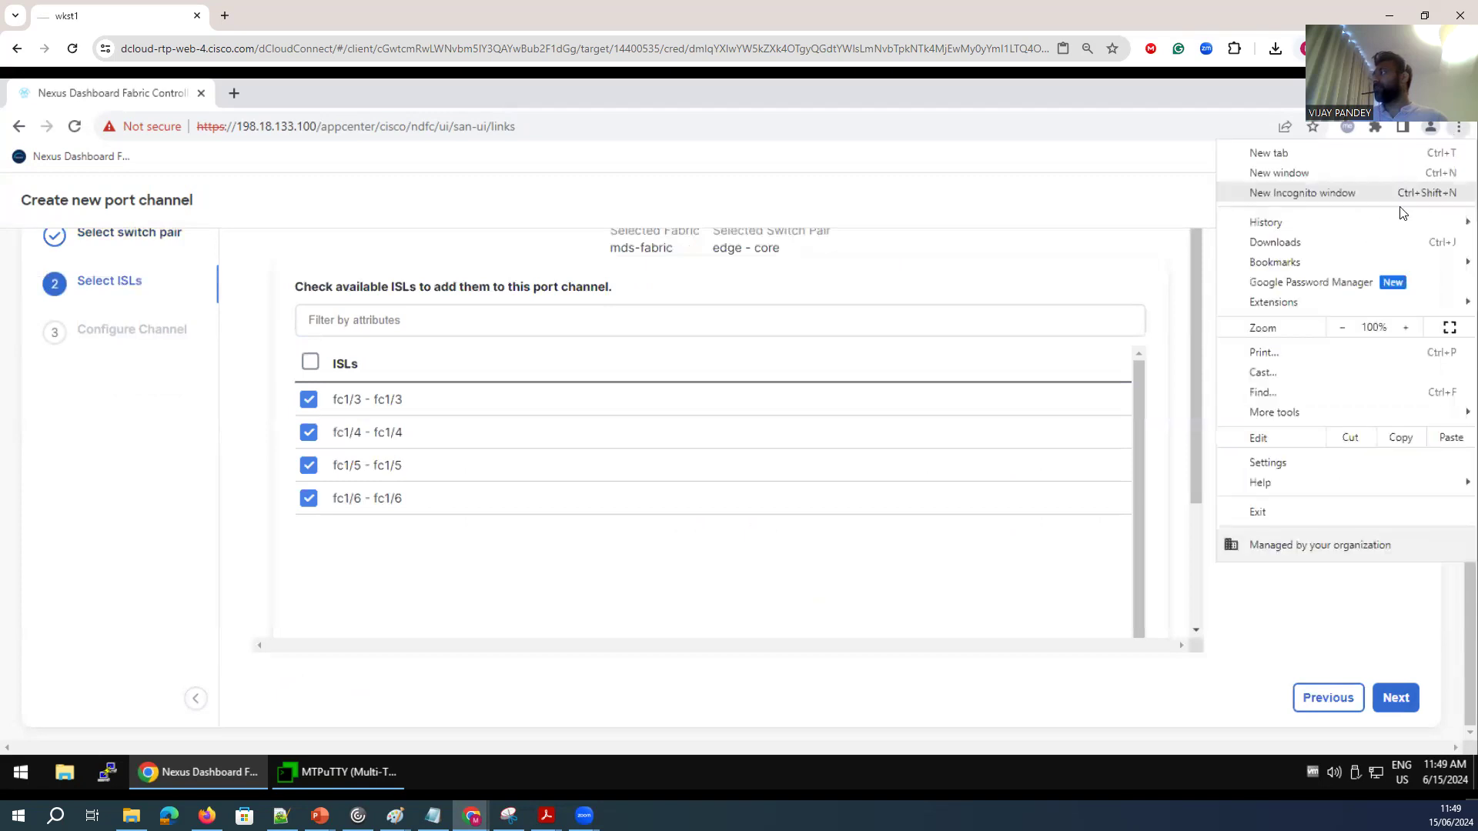
click(1341, 328)
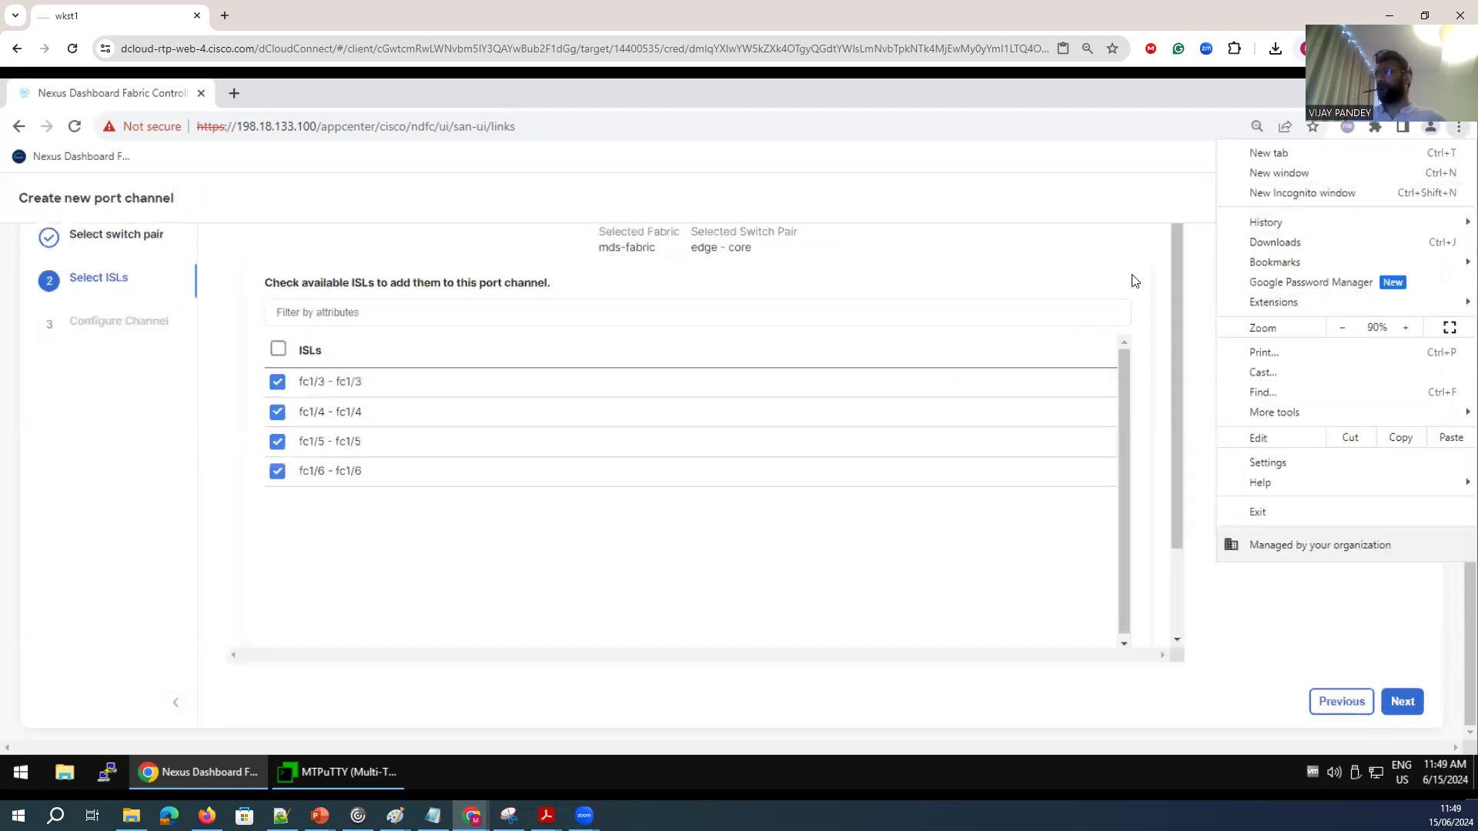
click(1414, 669)
click(1402, 702)
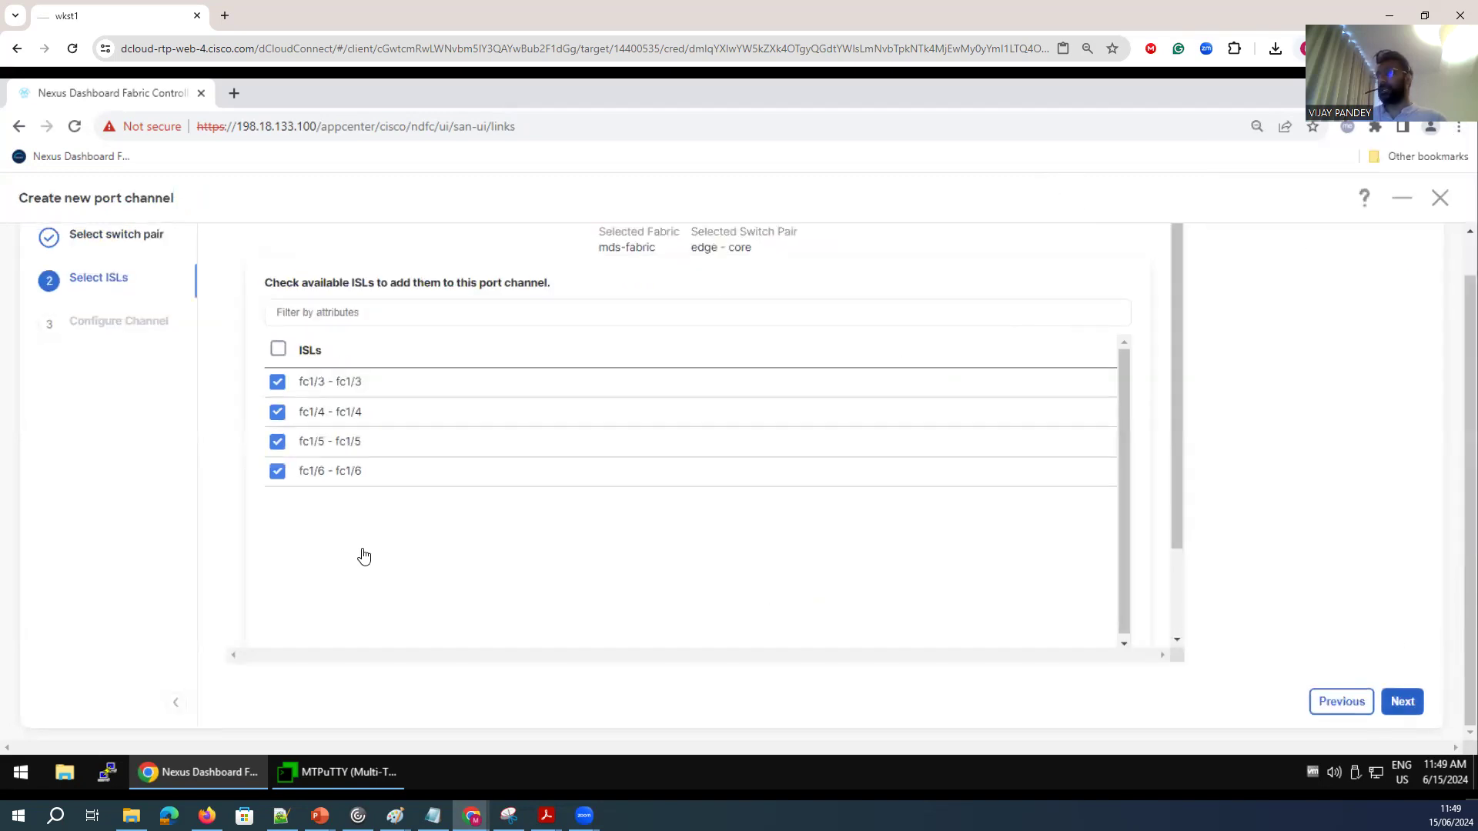
Switch to the edge switch terminal and show the port-channel database.
double_click(302, 376)
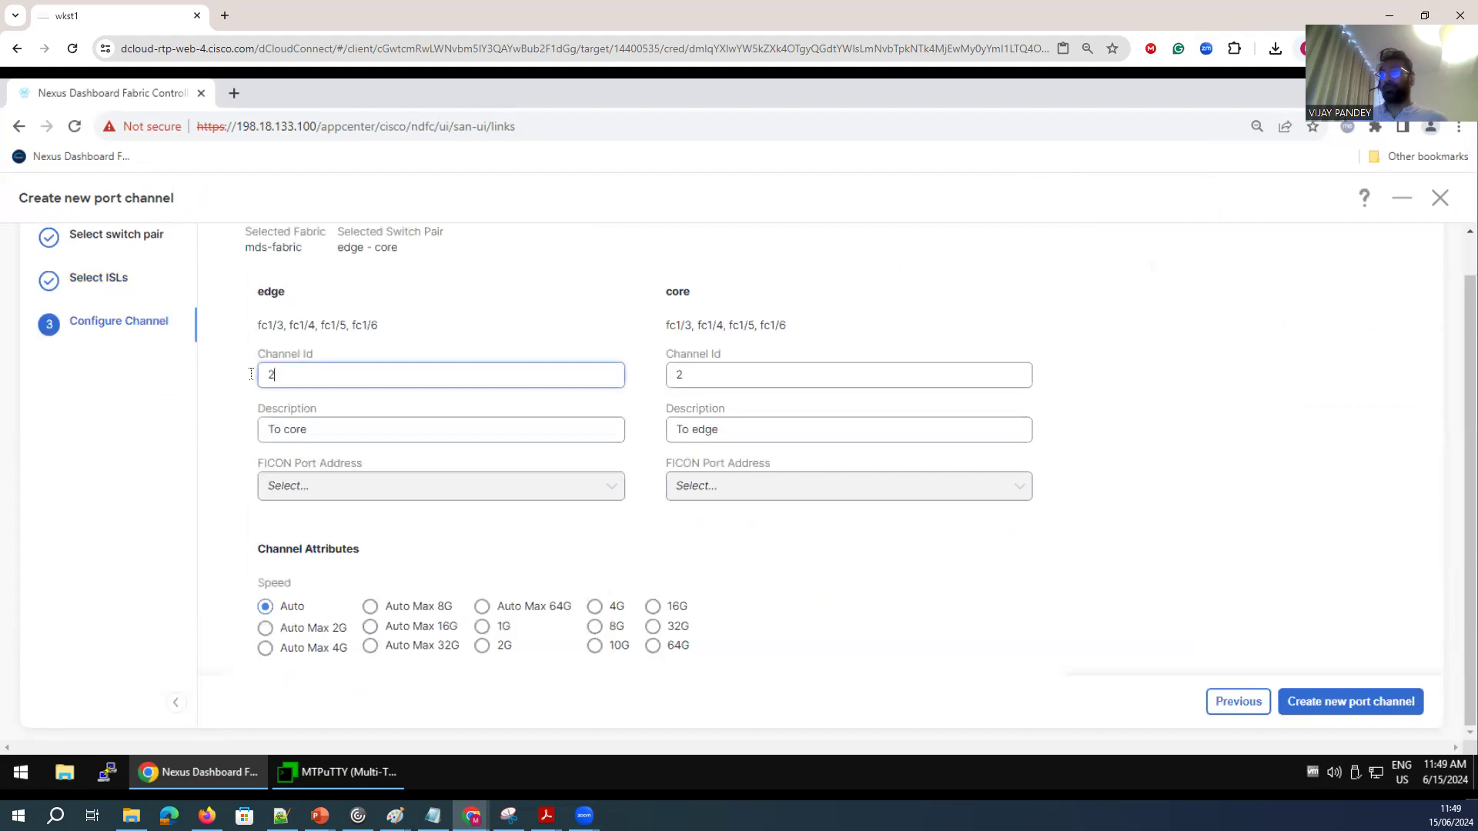
click(326, 778)
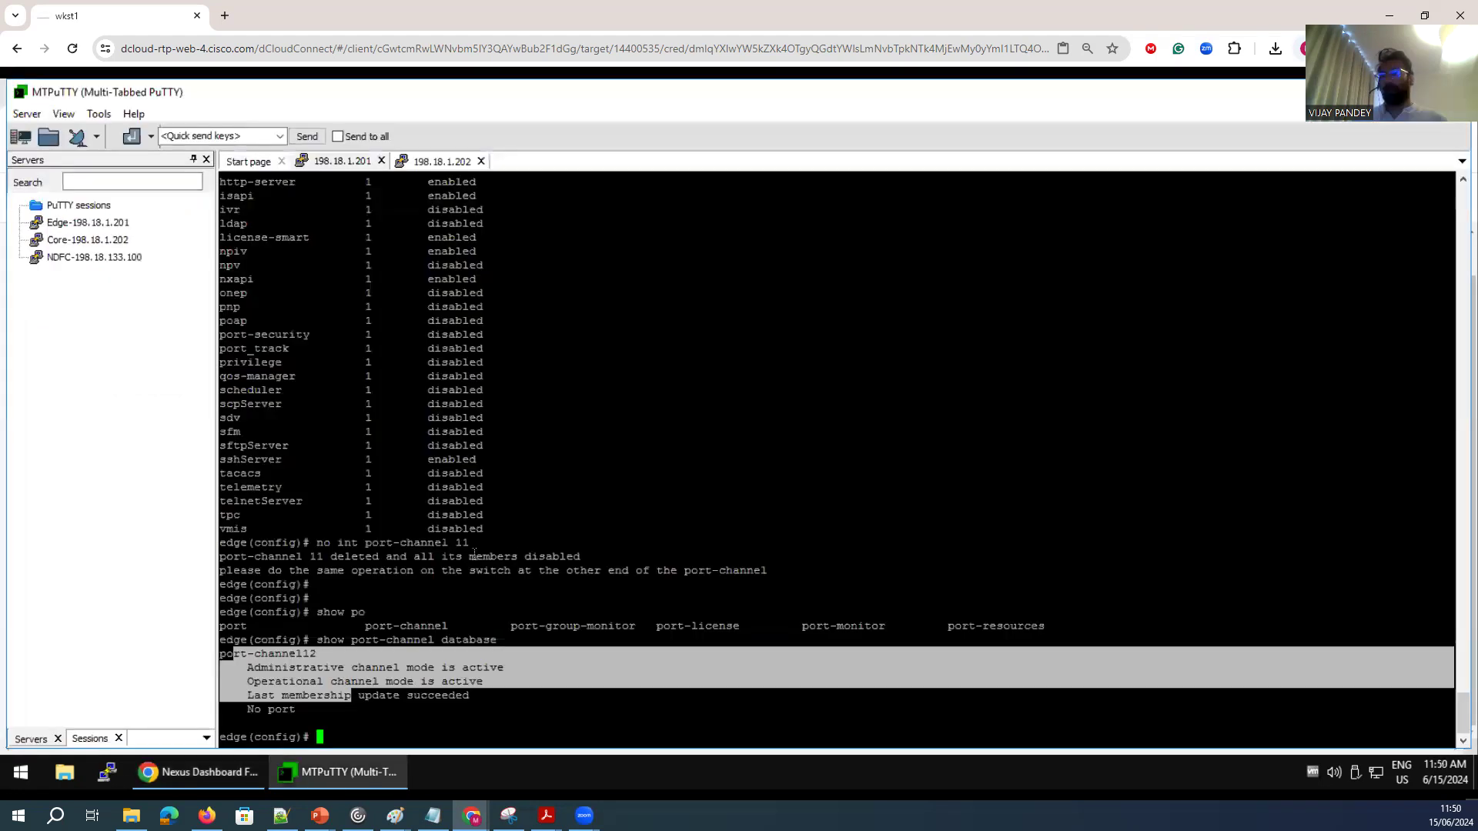
key(Return)
key(Return)
key(Return)
key(Return)
key(Up)
key(Return)
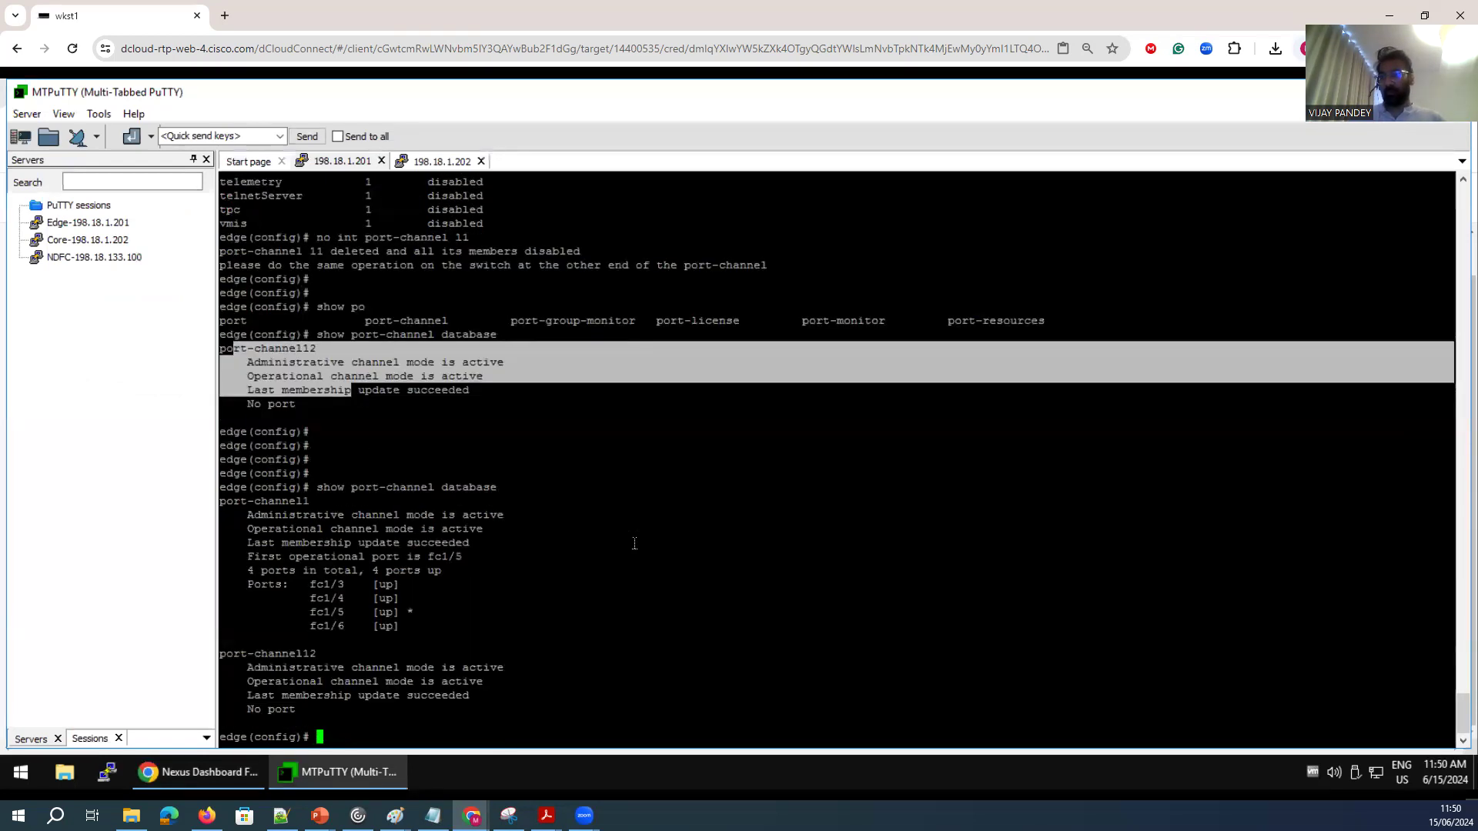
Switch from the edge switch terminal to the core switch terminal and show the port-channel summary.
drag(223, 637, 221, 512)
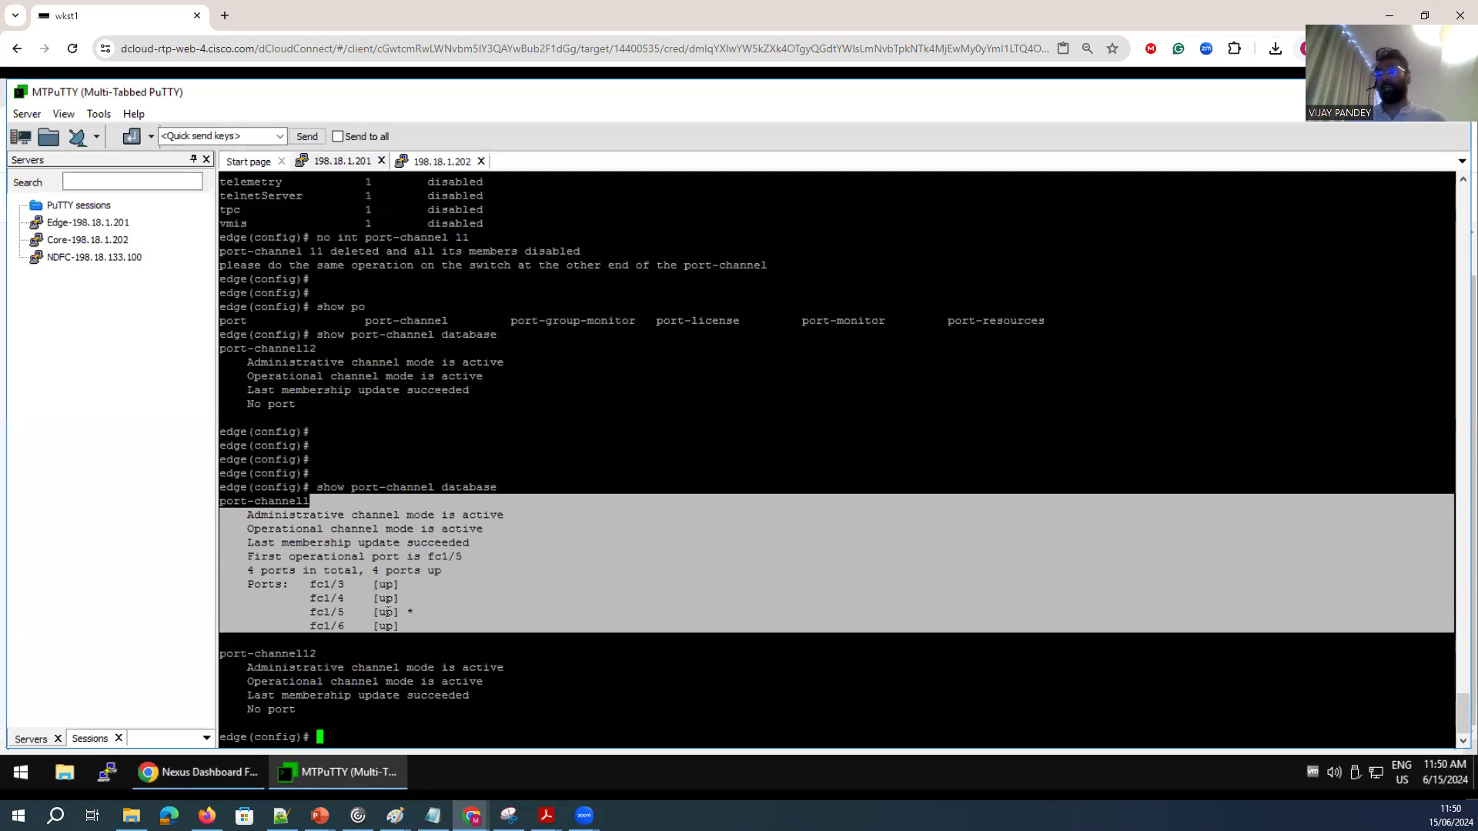
drag(422, 614, 303, 581)
click(339, 162)
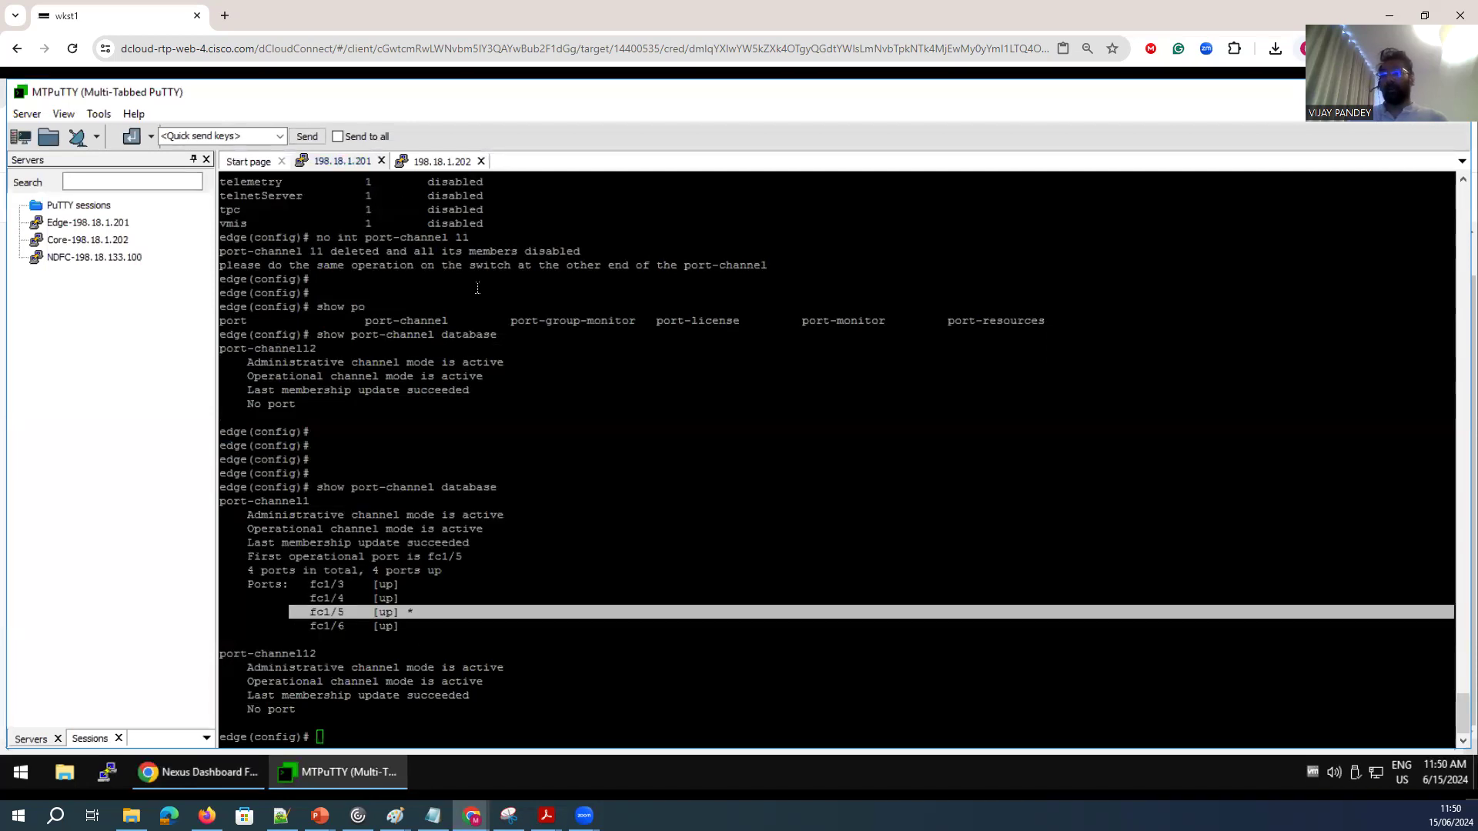
click(428, 162)
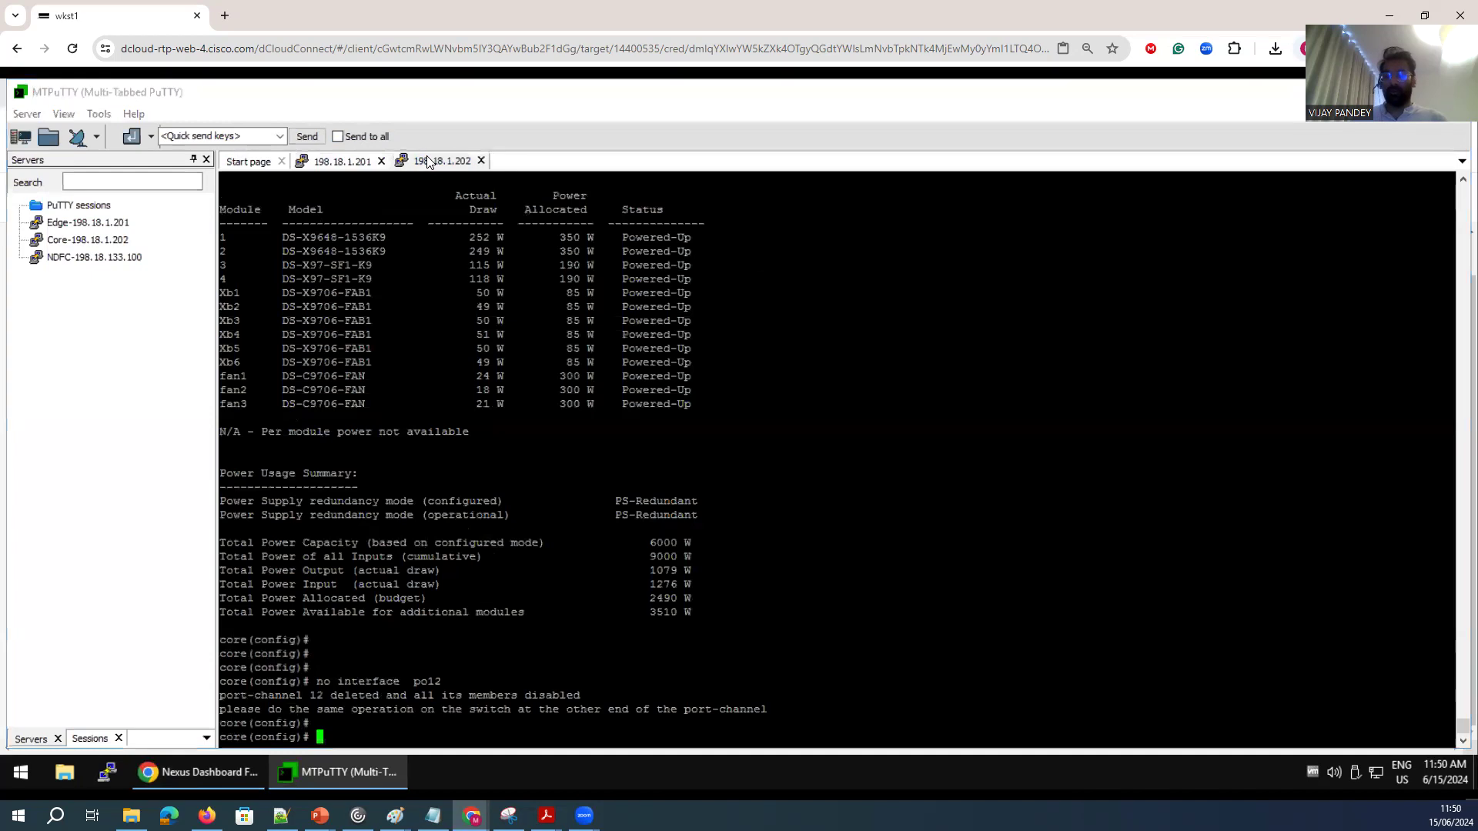
key(Return)
key(Return)
text(show por)
key(Tab)
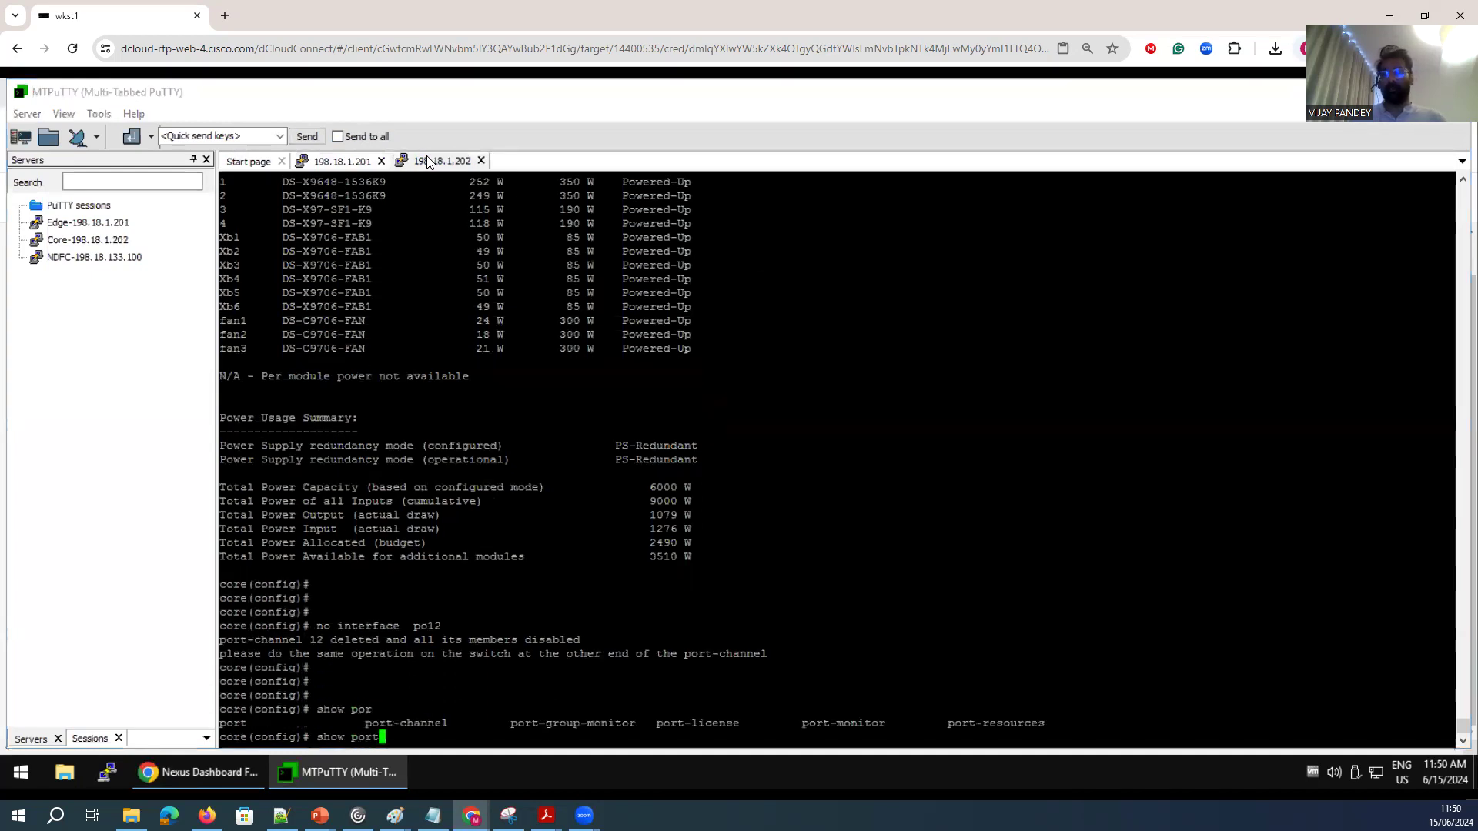
text(-channel  summary)
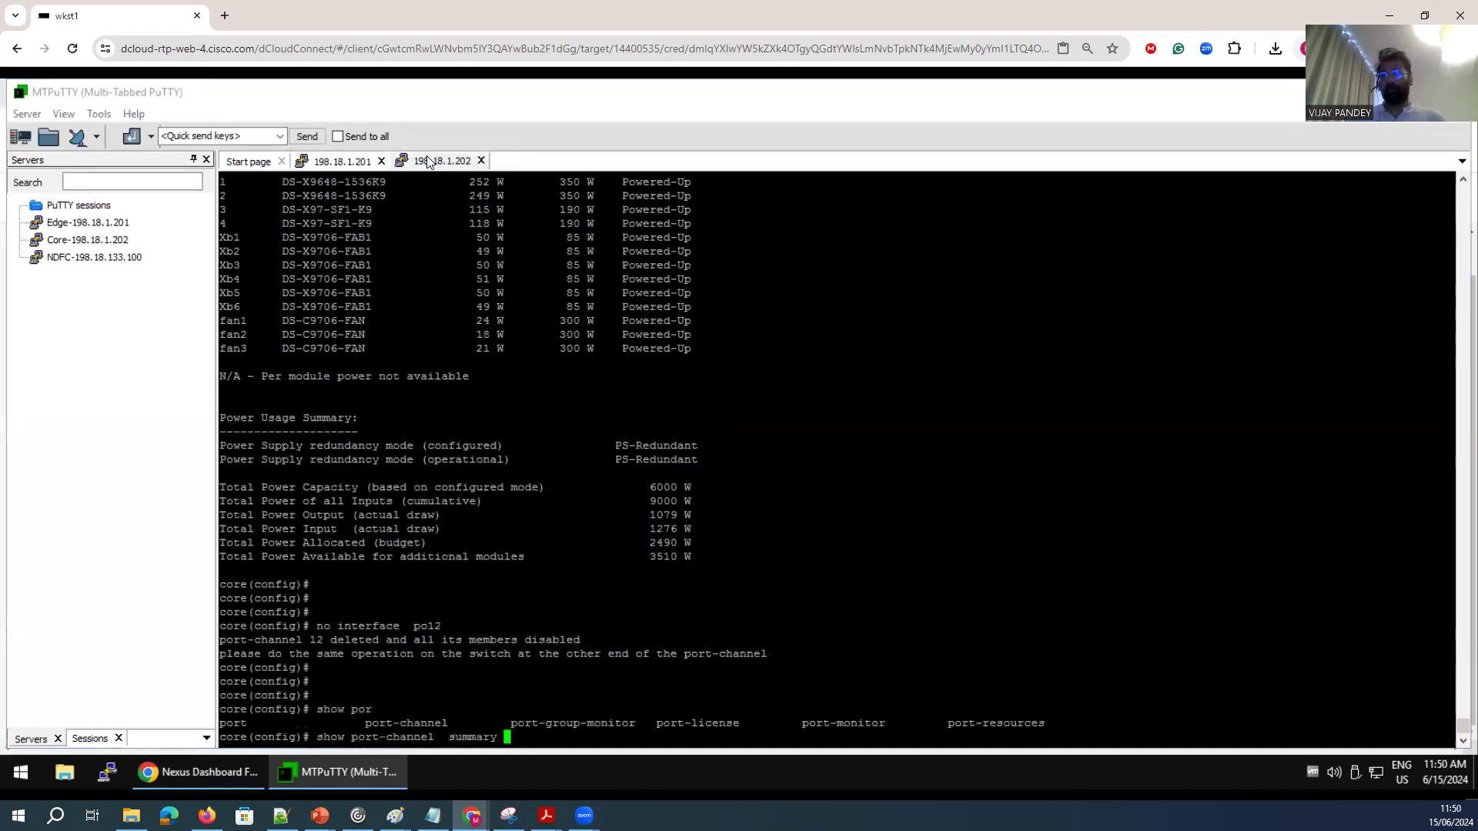
key(Return)
Show the port-channel database on the core switch and review its member ports.
key(Up)
key(BackSpace)
key(BackSpace)
key(BackSpace)
key(BackSpace)
key(BackSpace)
key(BackSpace)
key(BackSpace)
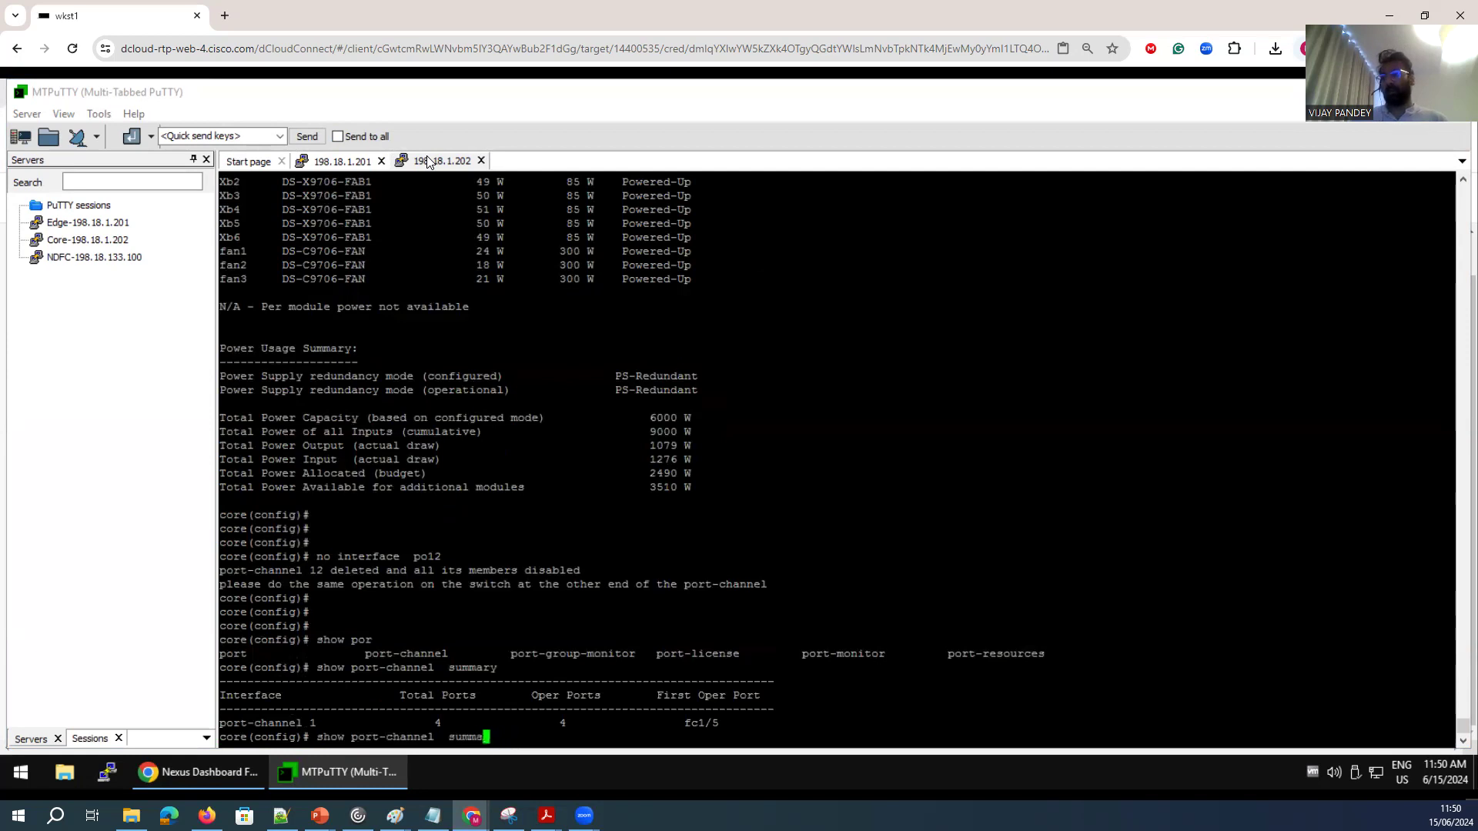
text(d)
key(Tab)
key(Return)
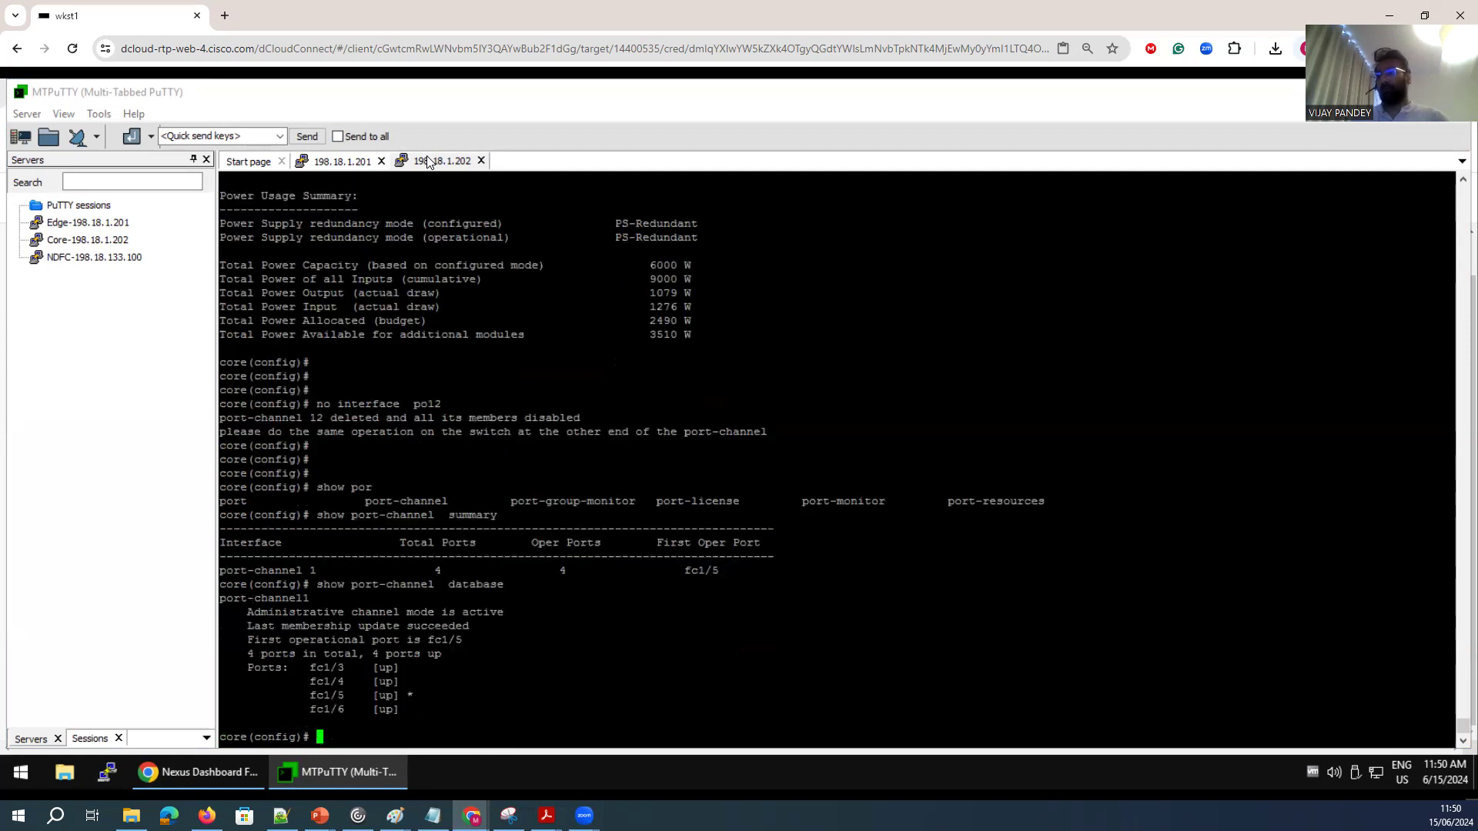
drag(445, 587, 365, 587)
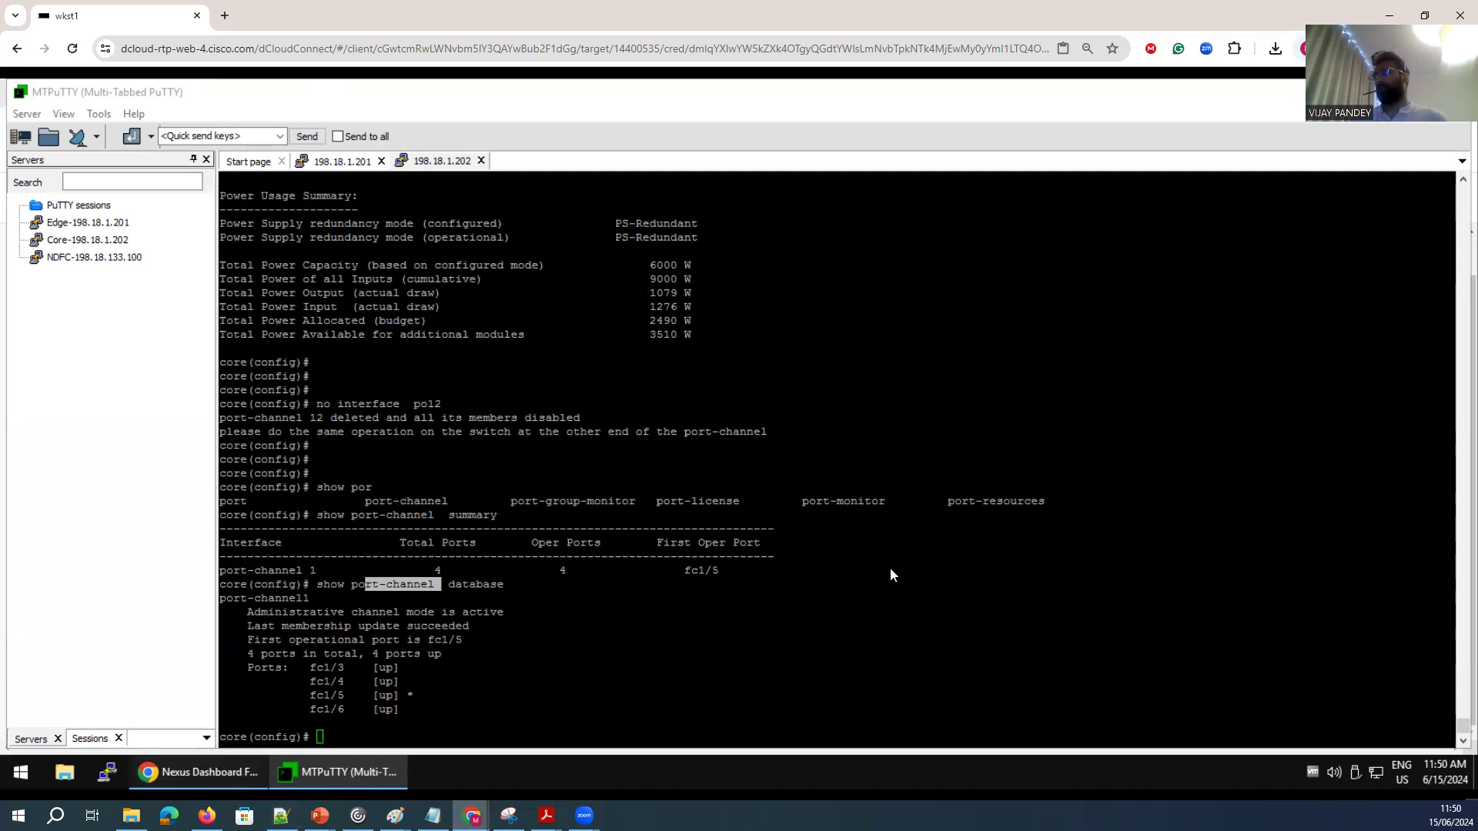
Close the new port channel wizard, open Edit port channel for mds-fabric, review its switch pairs, and close it.
key(alt+Tab)
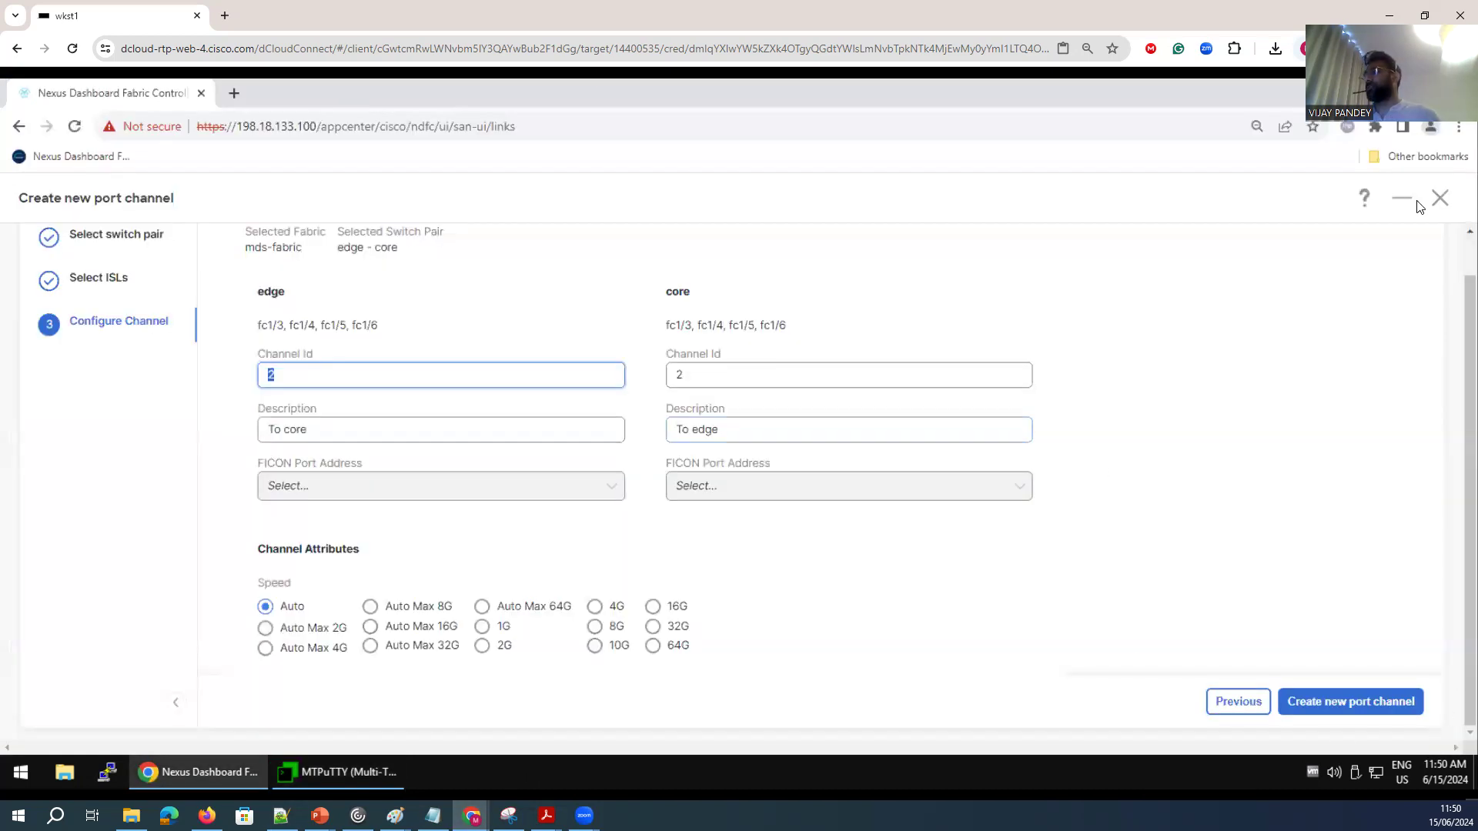
click(1439, 198)
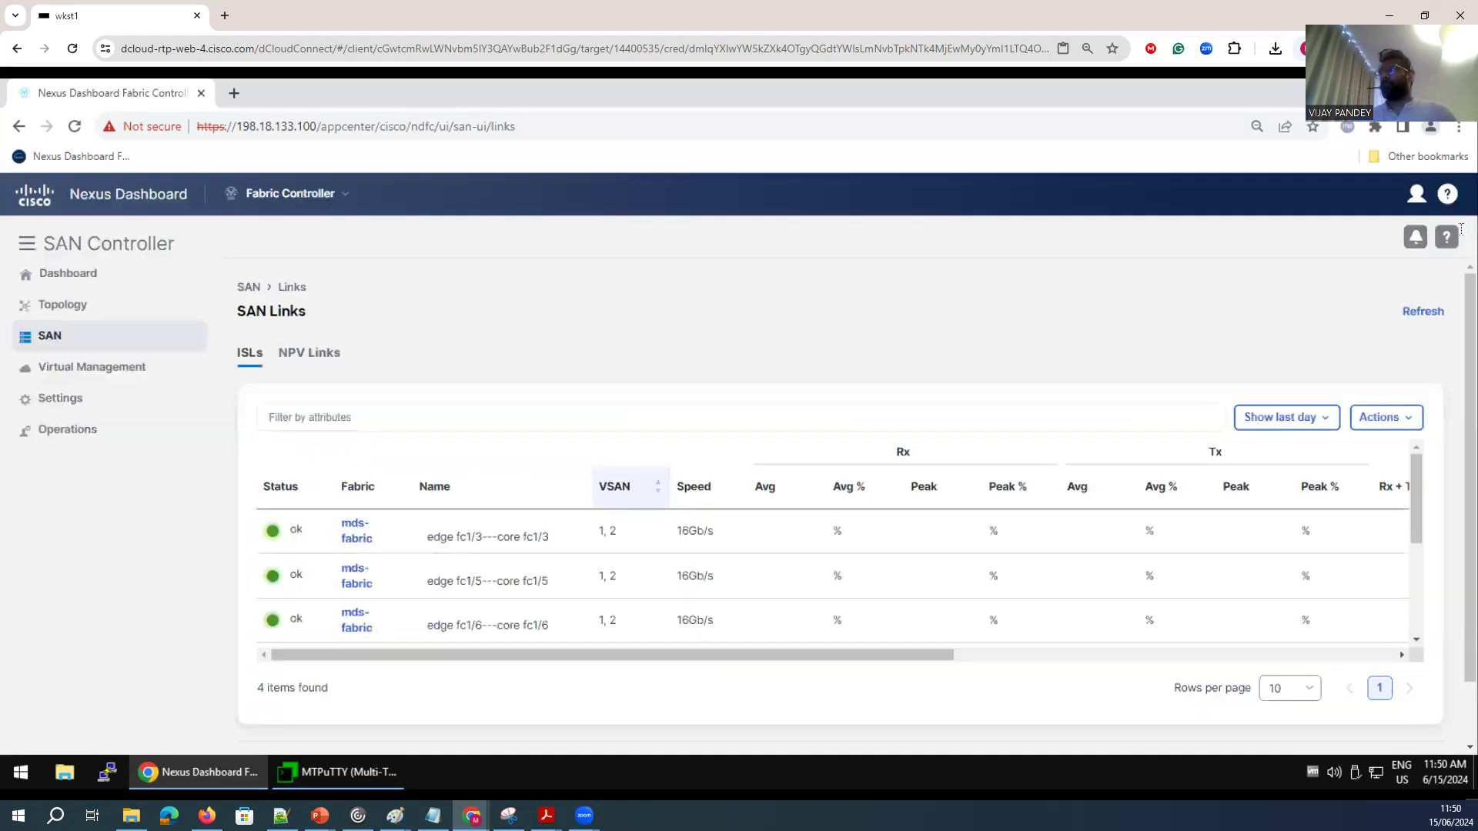
click(1368, 426)
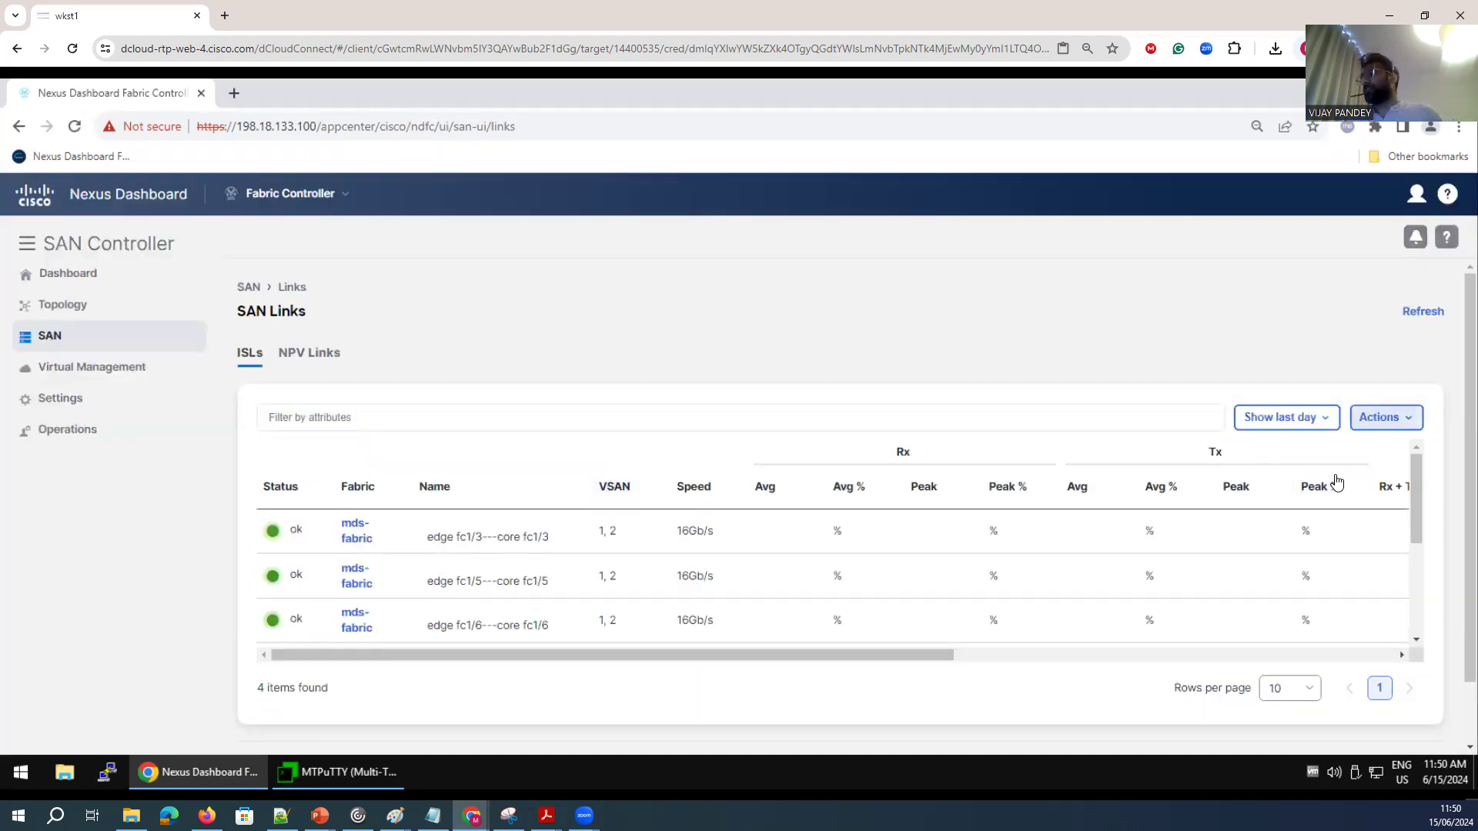
click(1330, 505)
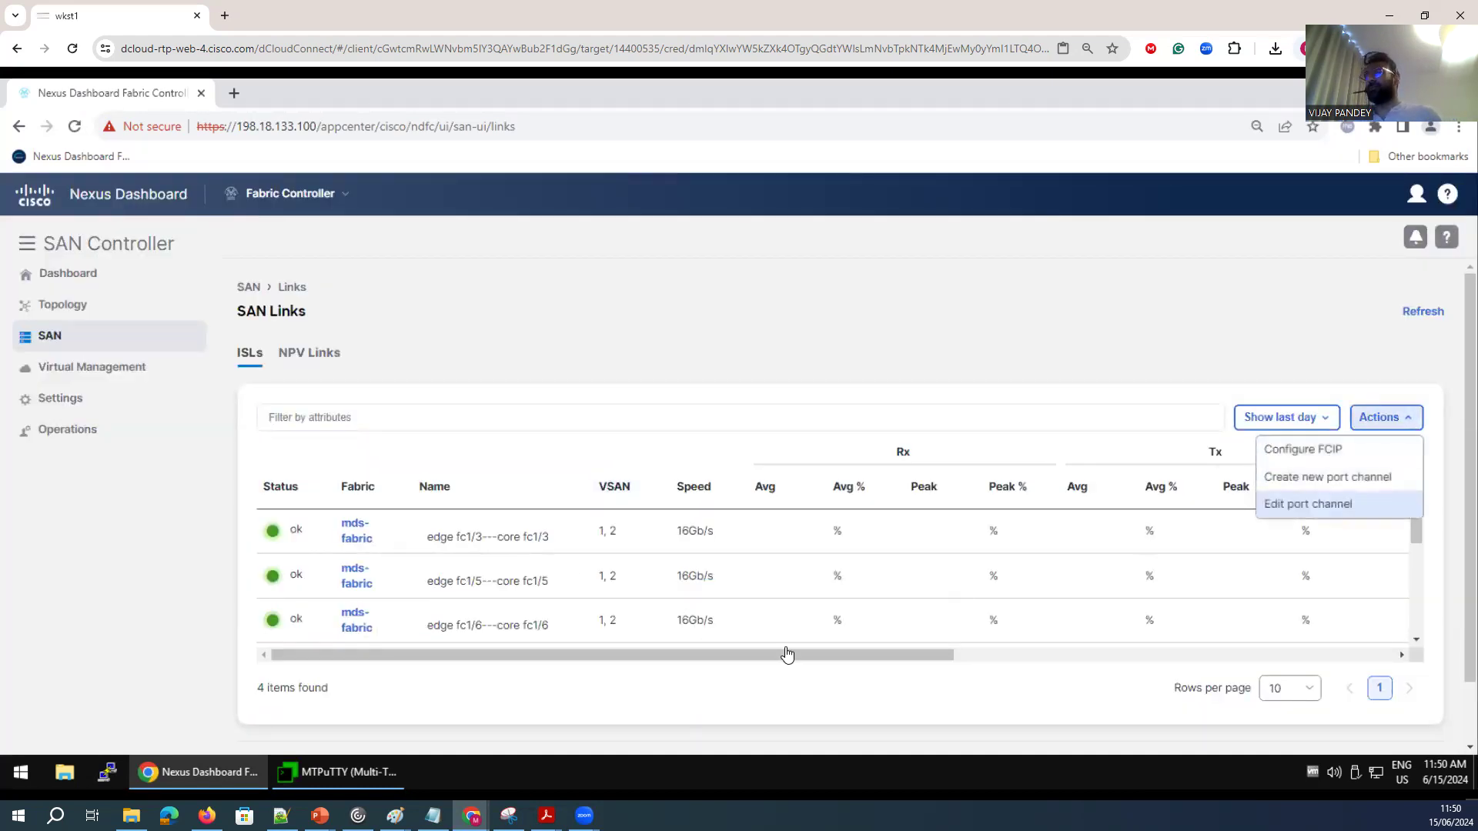
click(838, 326)
click(693, 357)
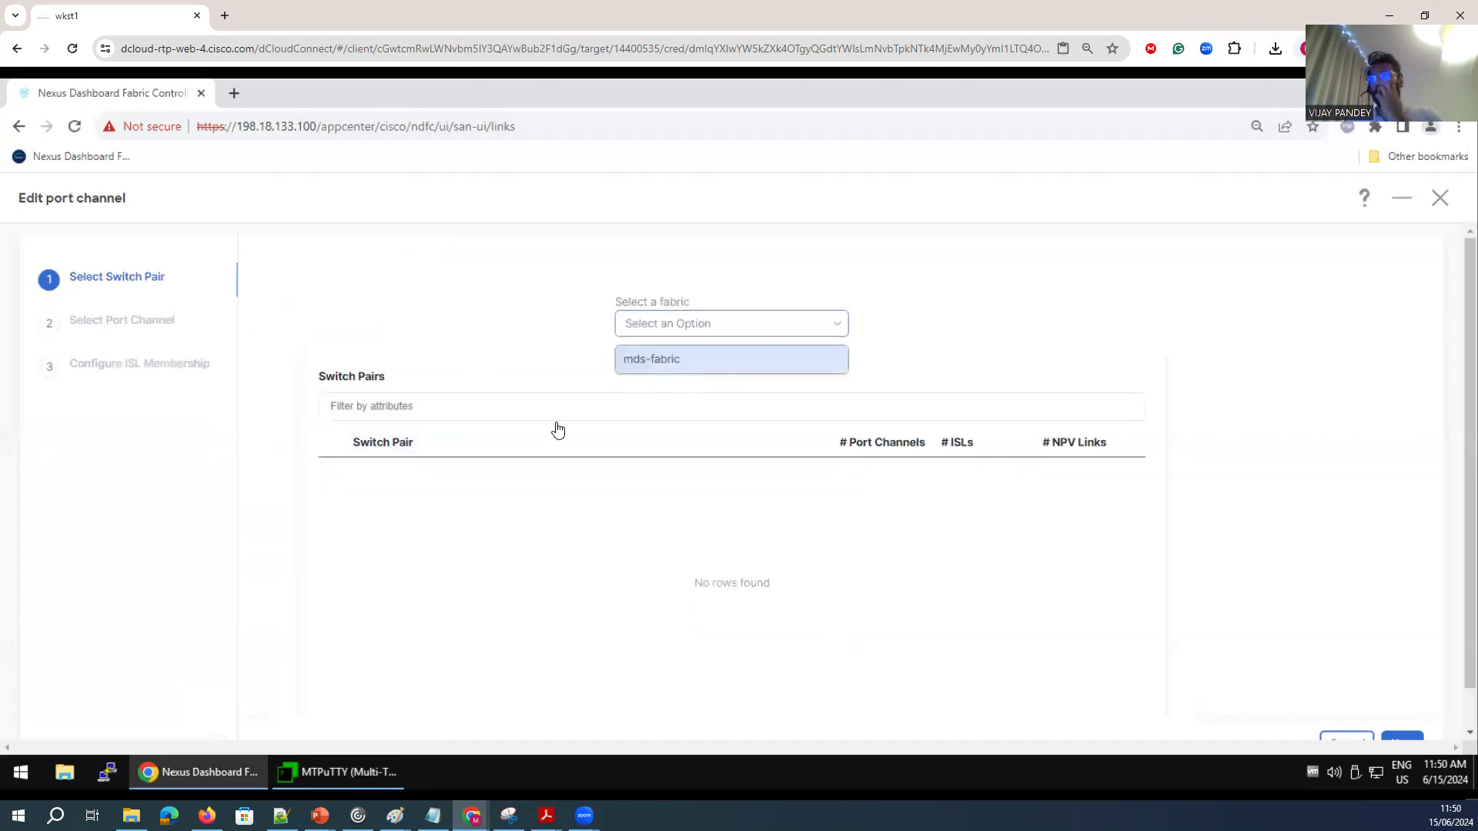
click(416, 408)
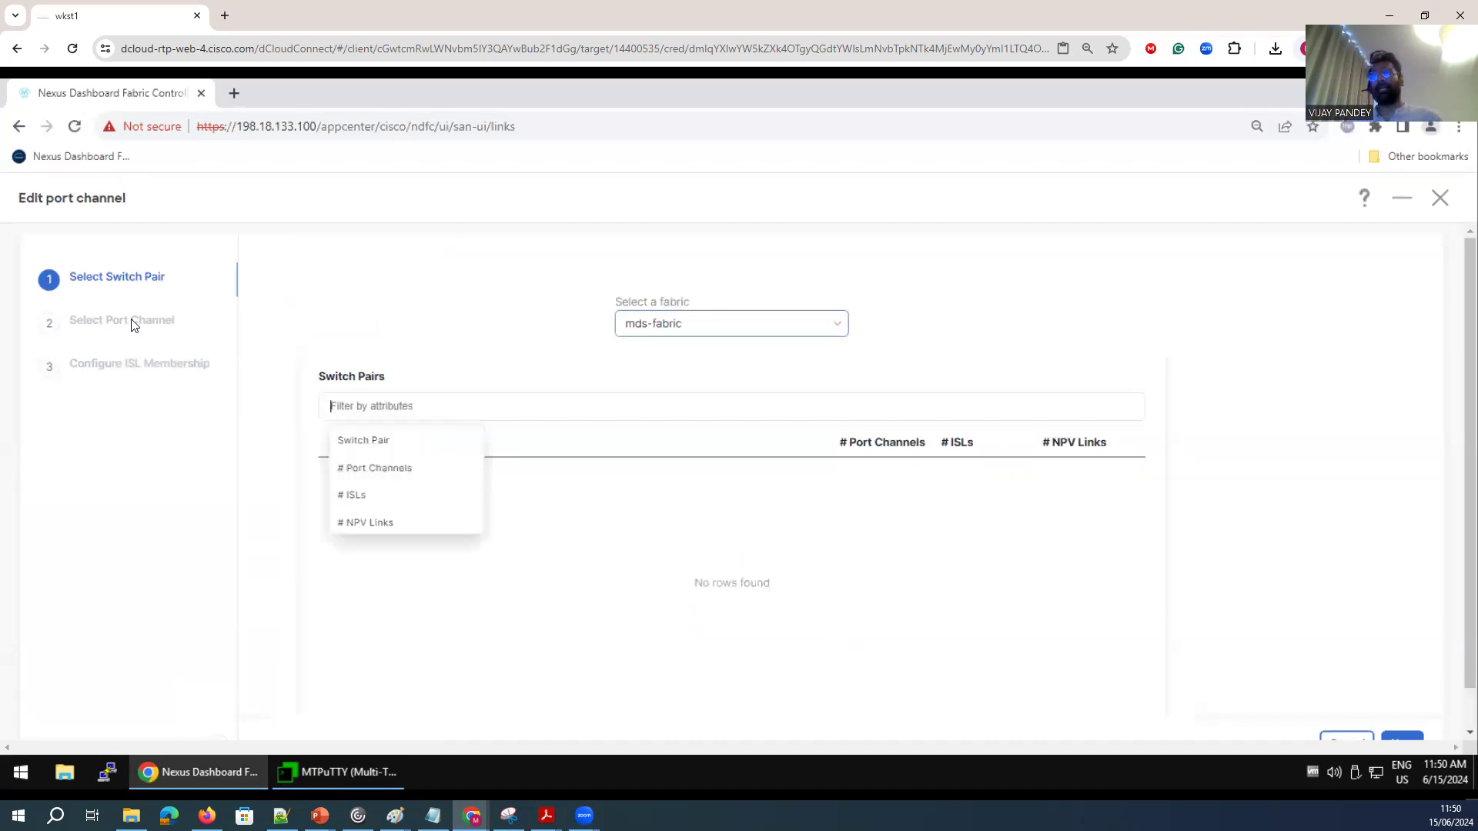
click(373, 470)
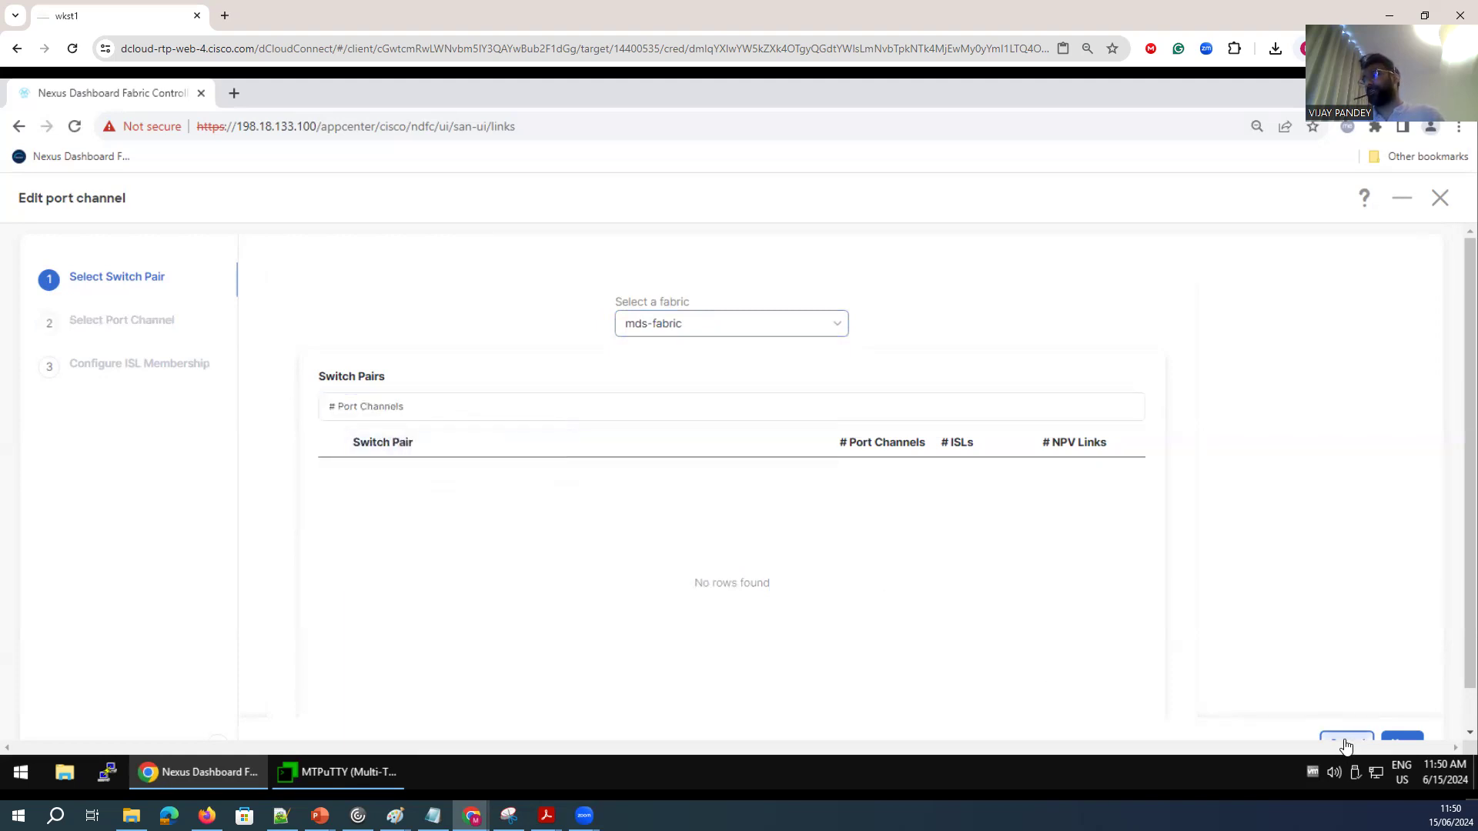
click(1440, 198)
click(1448, 196)
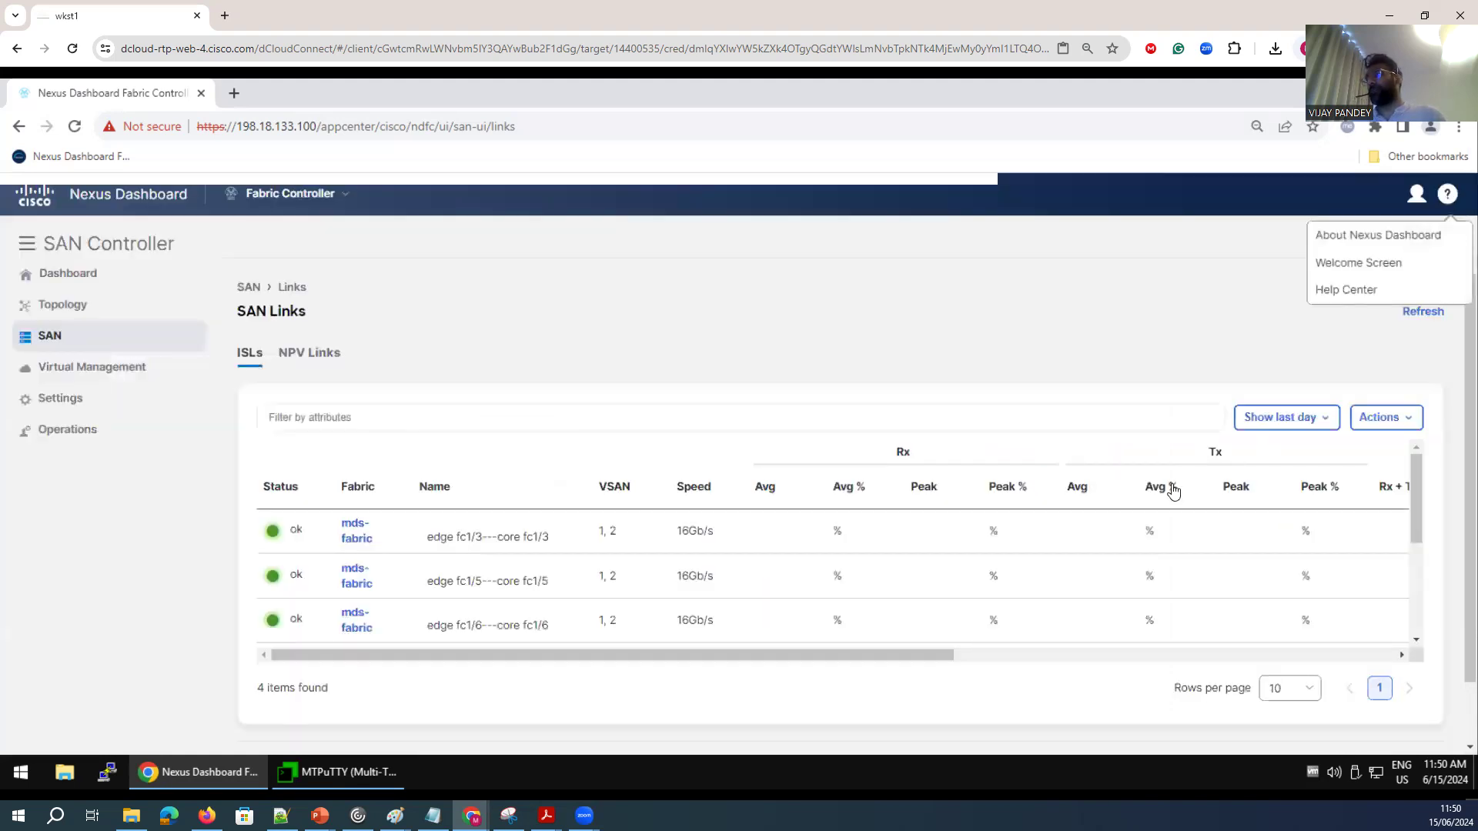
Review the VSAN values listed for the ISLs in the SAN links table.
triple_click(613, 531)
drag(617, 577, 598, 618)
scroll(433, 518, down, 3)
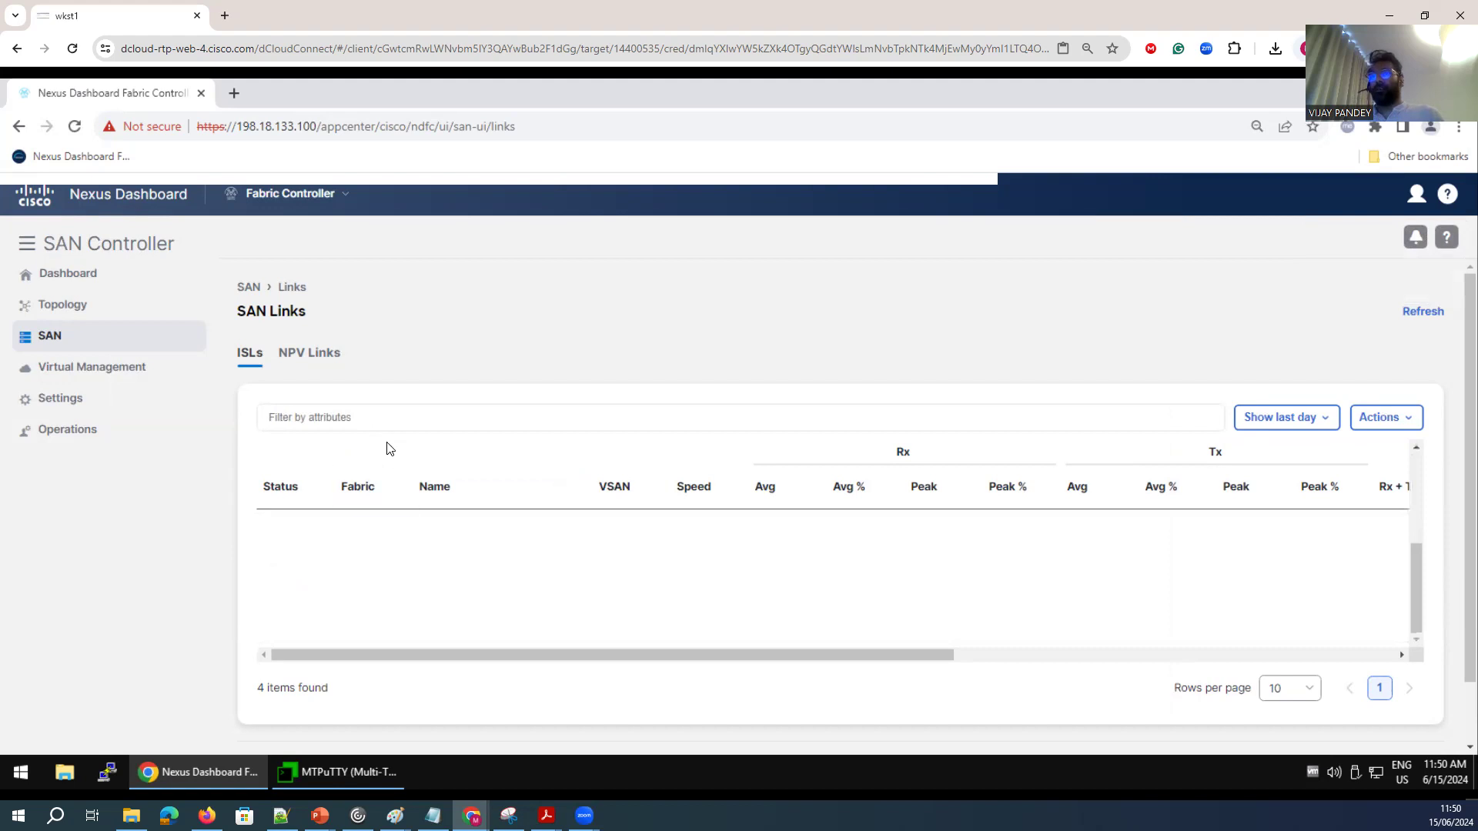
scroll(389, 449, up, 3)
mouse_move(61, 398)
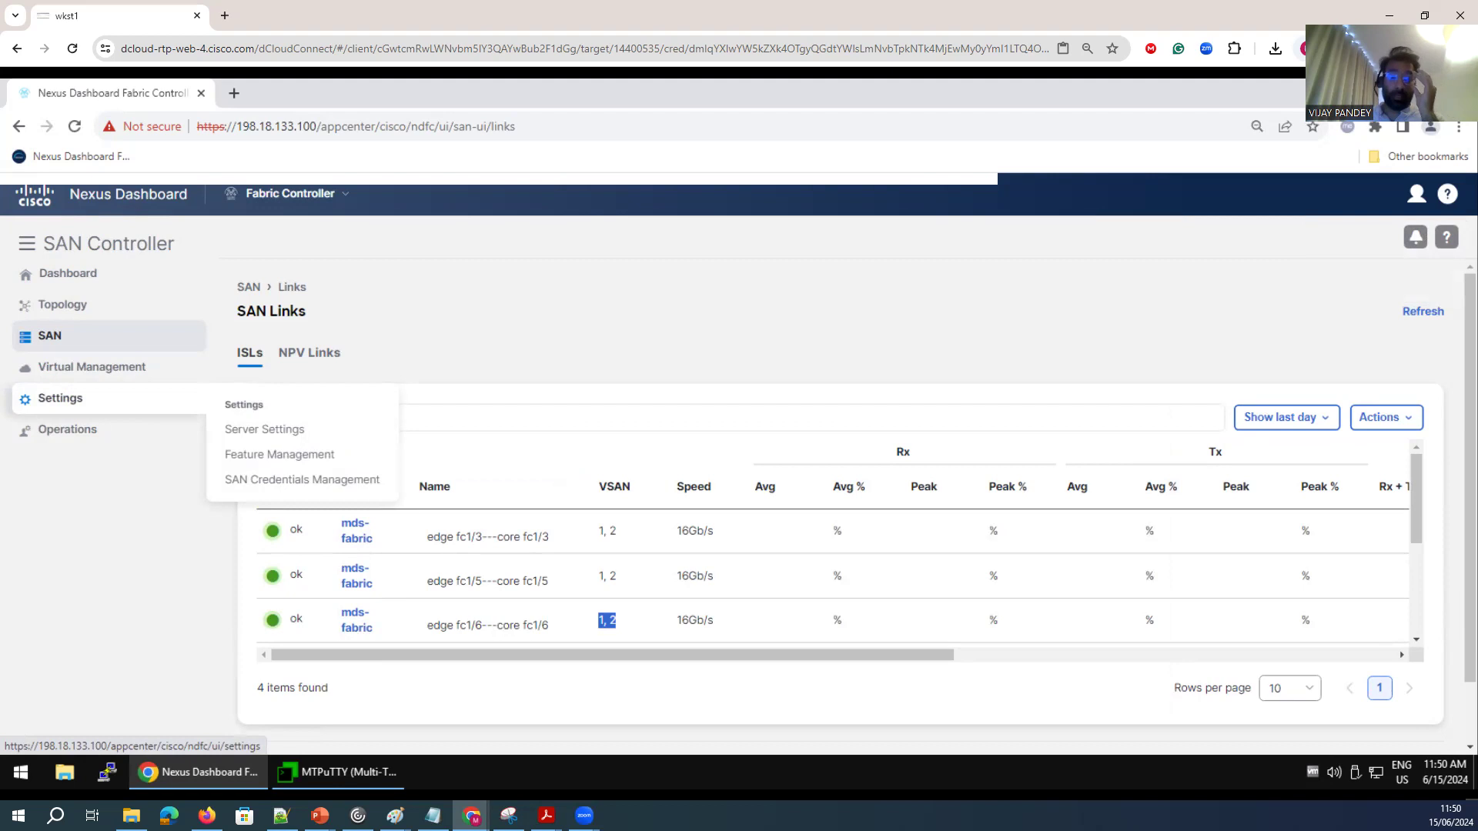
Return to the core switch terminal and show the brief interface summary.
click(350, 770)
key(Return)
key(Return)
key(Return)
text(show int brief)
key(Return)
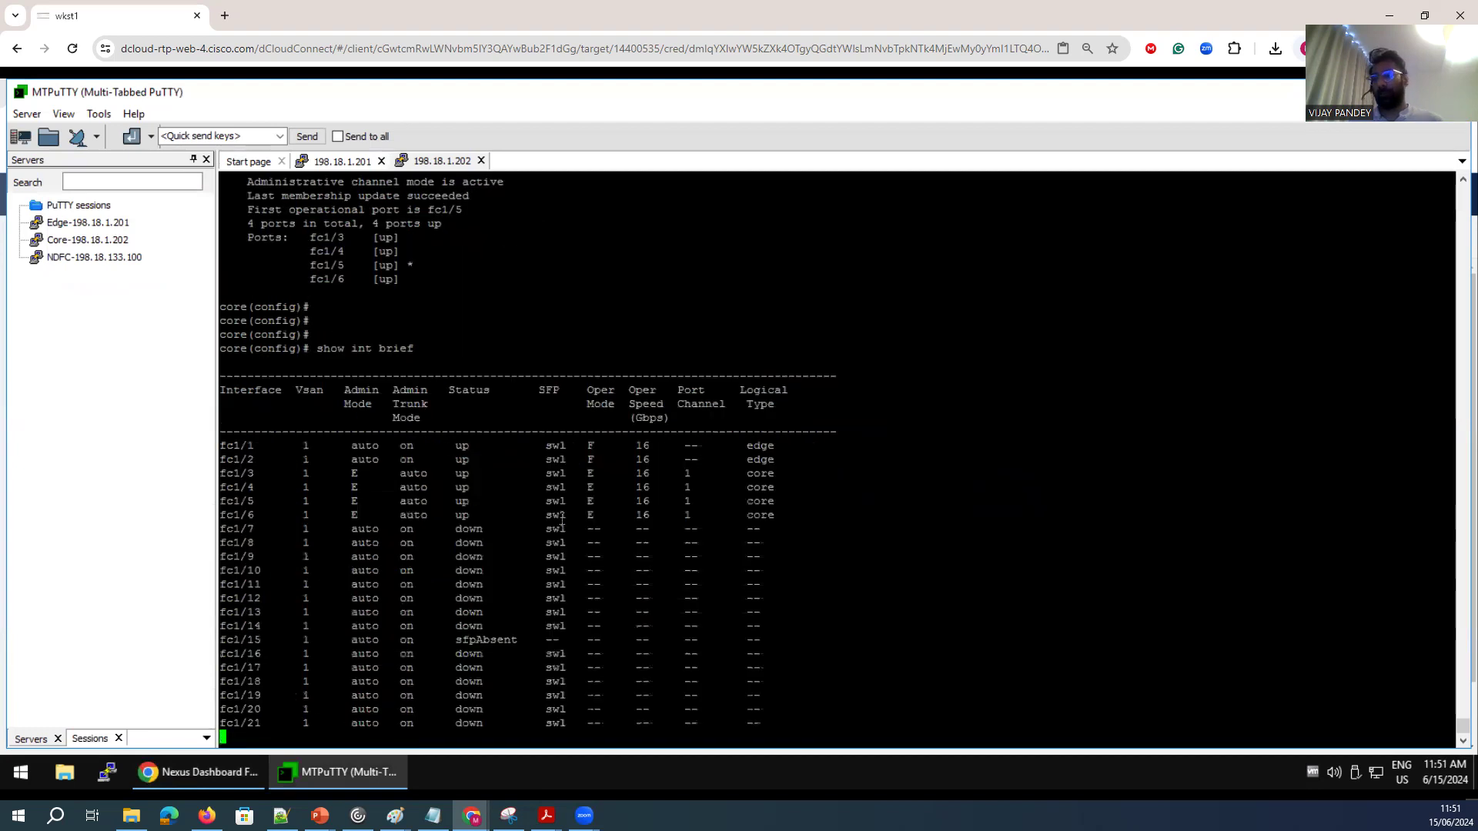
Examine the interface summary rows for the port-channel member ports and page through the rest of the output.
drag(696, 335, 680, 295)
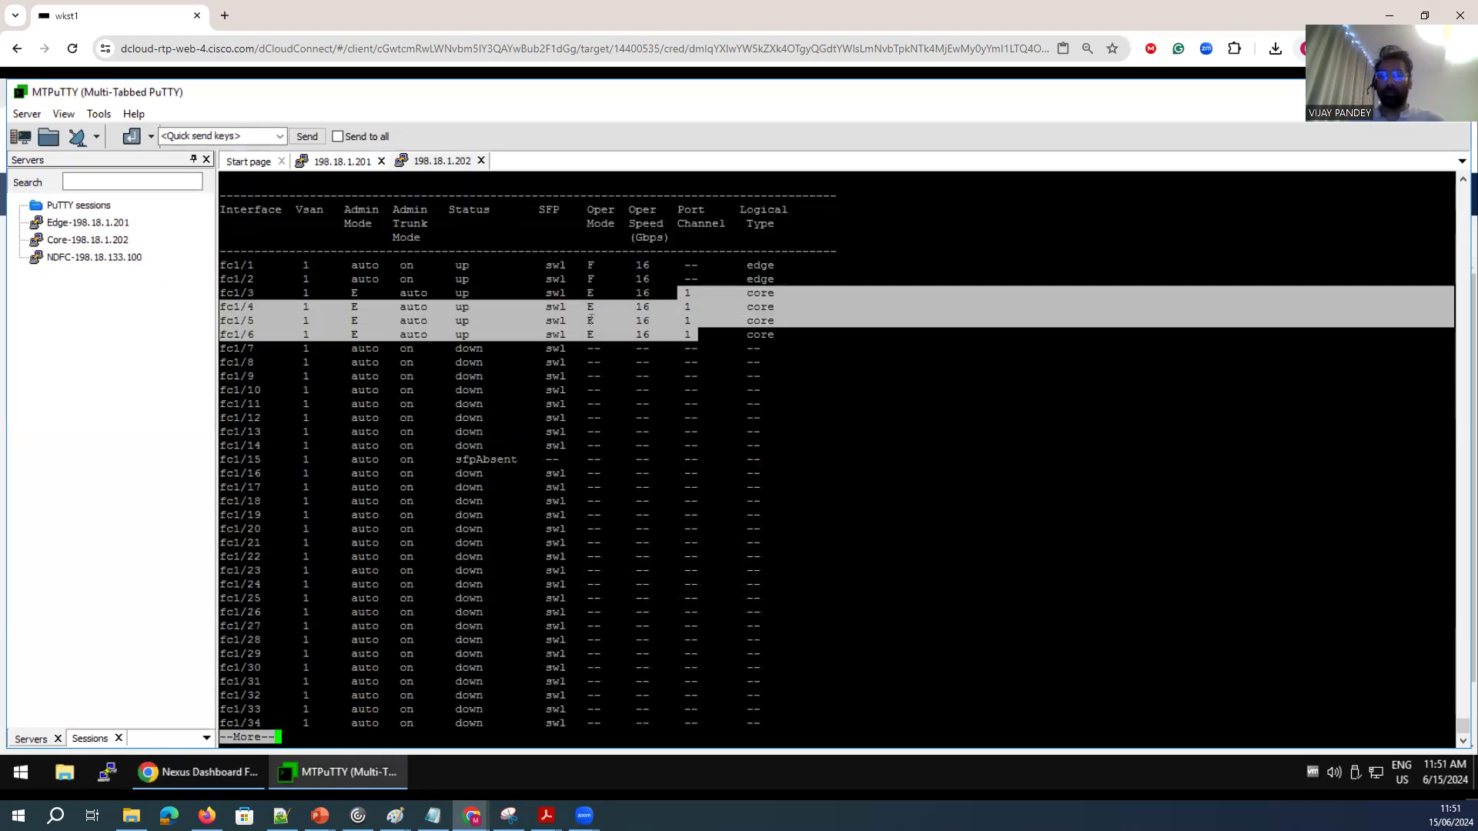
drag(587, 307, 605, 320)
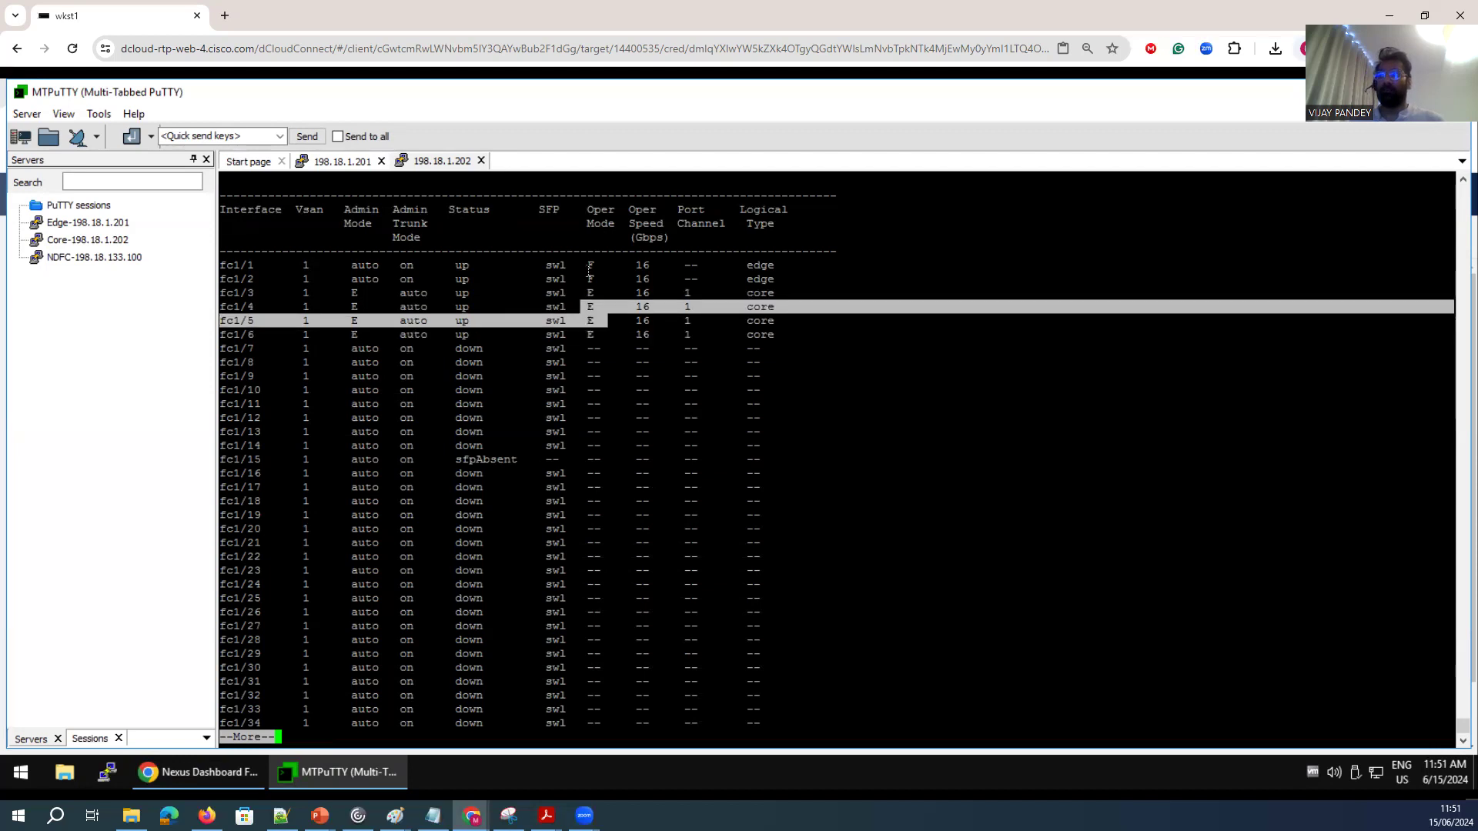
drag(601, 266, 568, 321)
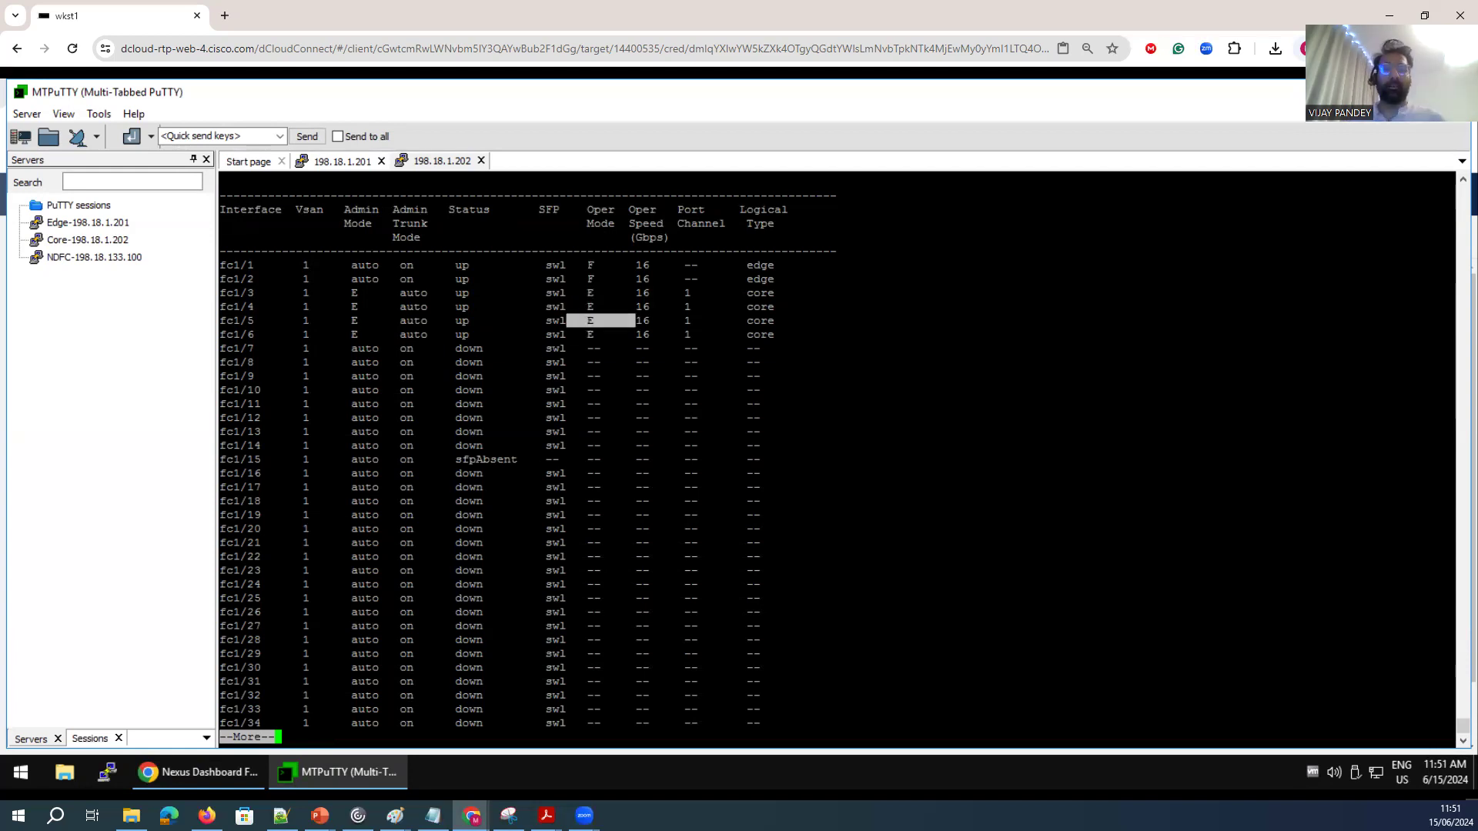
click(593, 327)
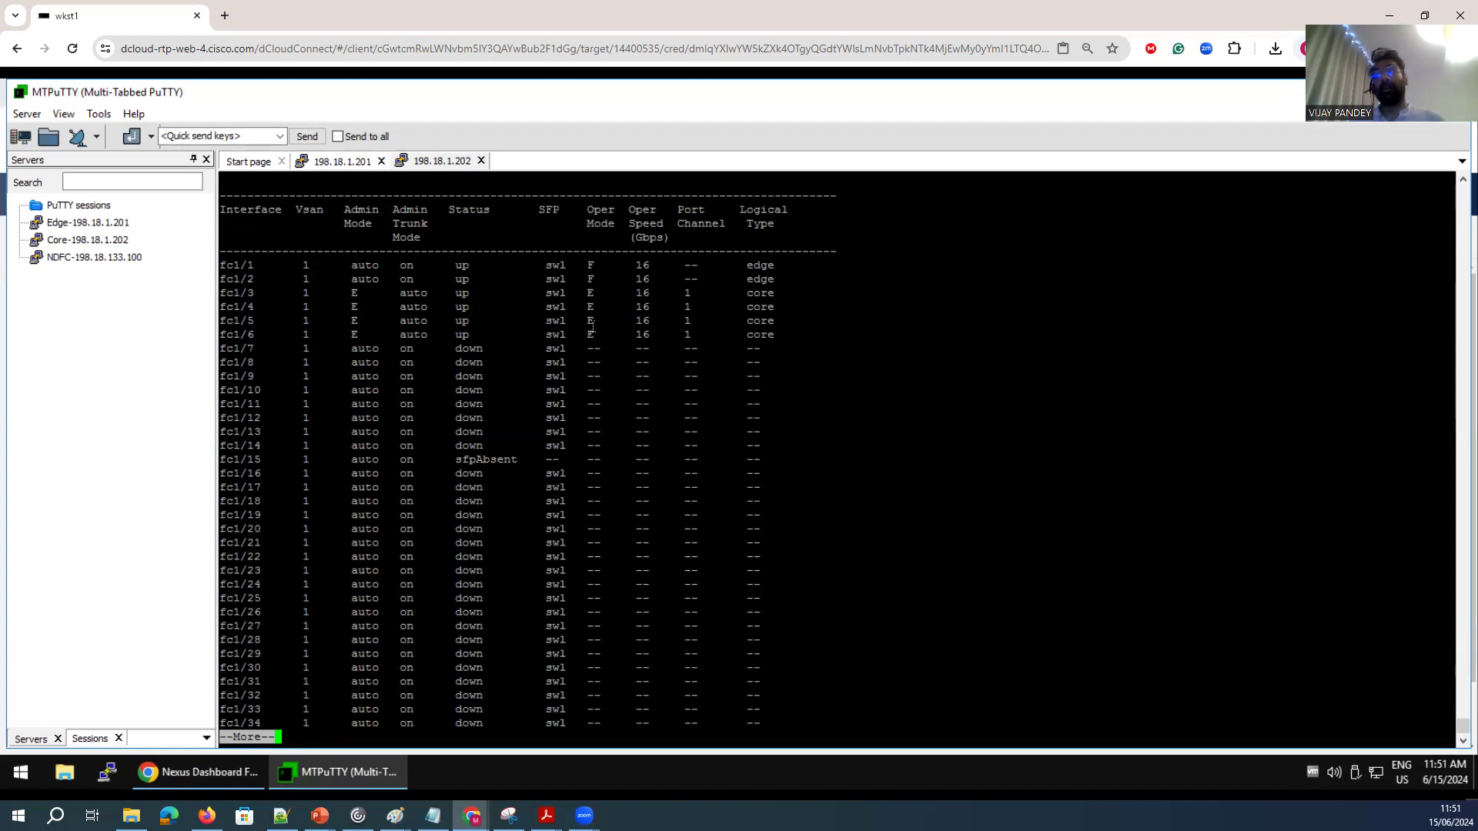
mouse_move(597, 322)
mouse_down()
mouse_move(577, 321)
mouse_move(597, 308)
mouse_move(582, 308)
mouse_up()
scroll(574, 477, up, 15)
scroll(539, 462, down, 15)
key(space)
key(space)
Try to rerun the interface brief command with a 'de' argument on the core switch.
key(Up)
text(de)
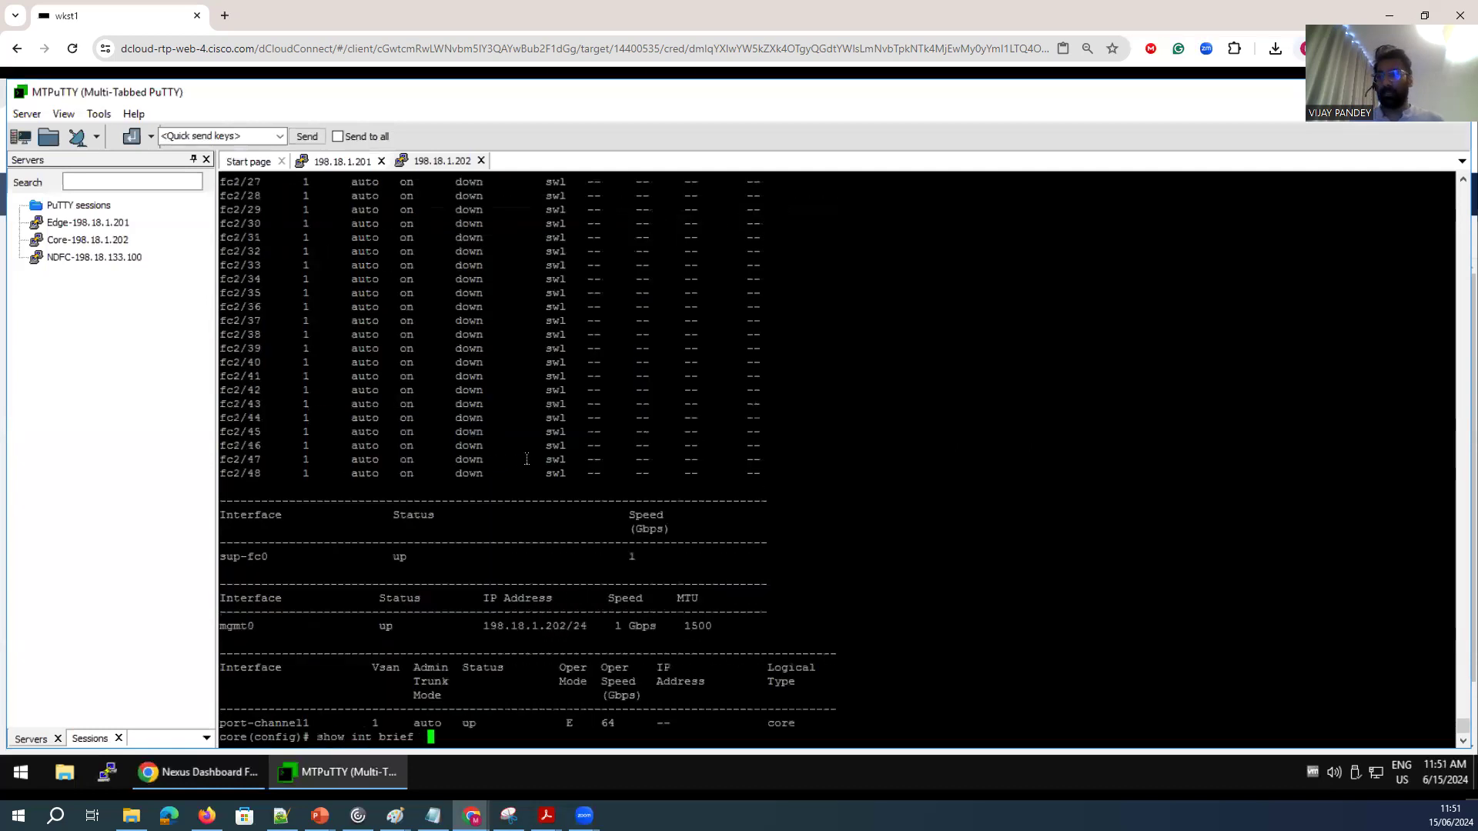
key(Return)
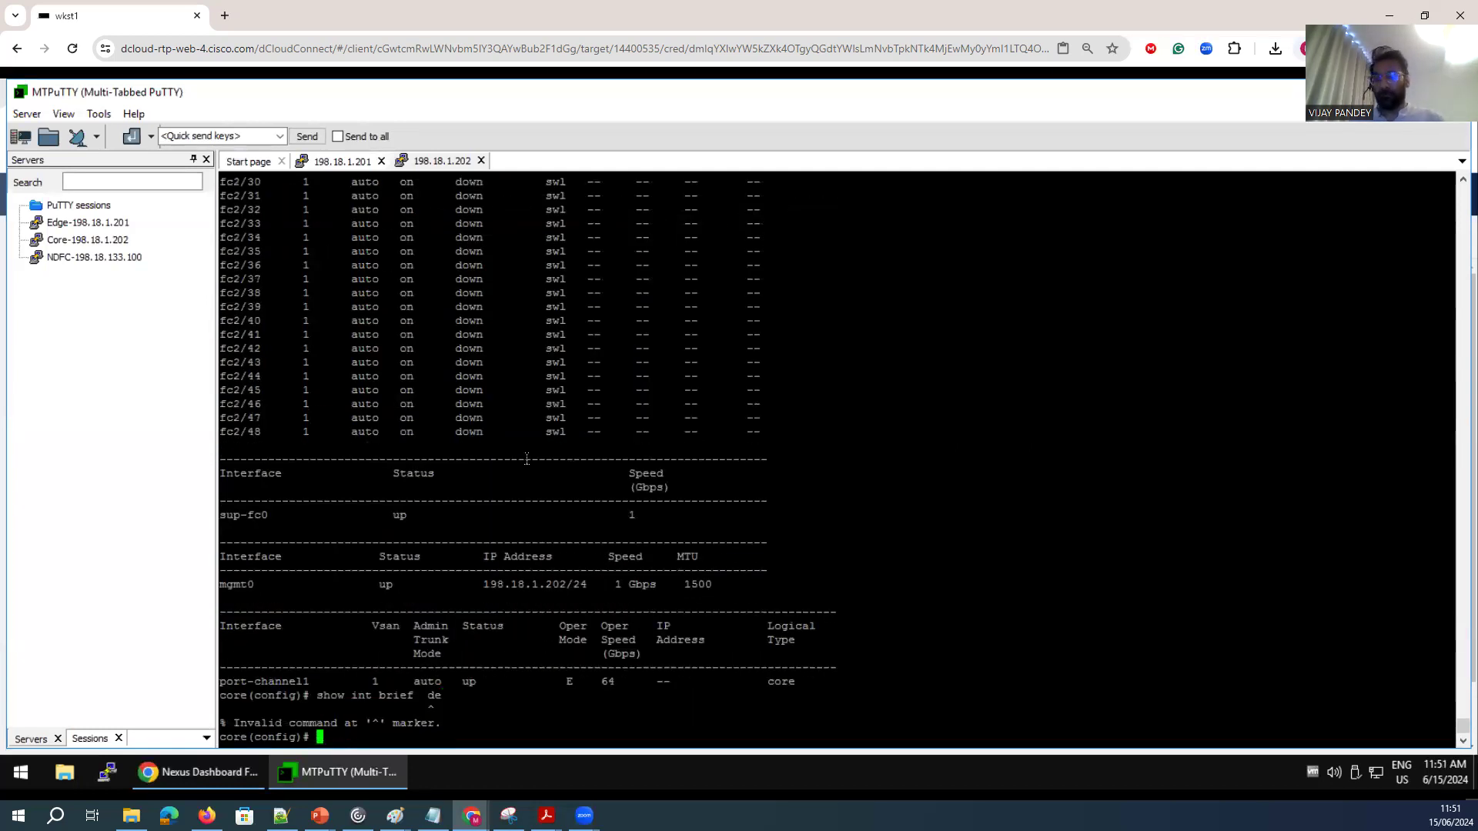
key(Return)
key(Return)
key(Return)
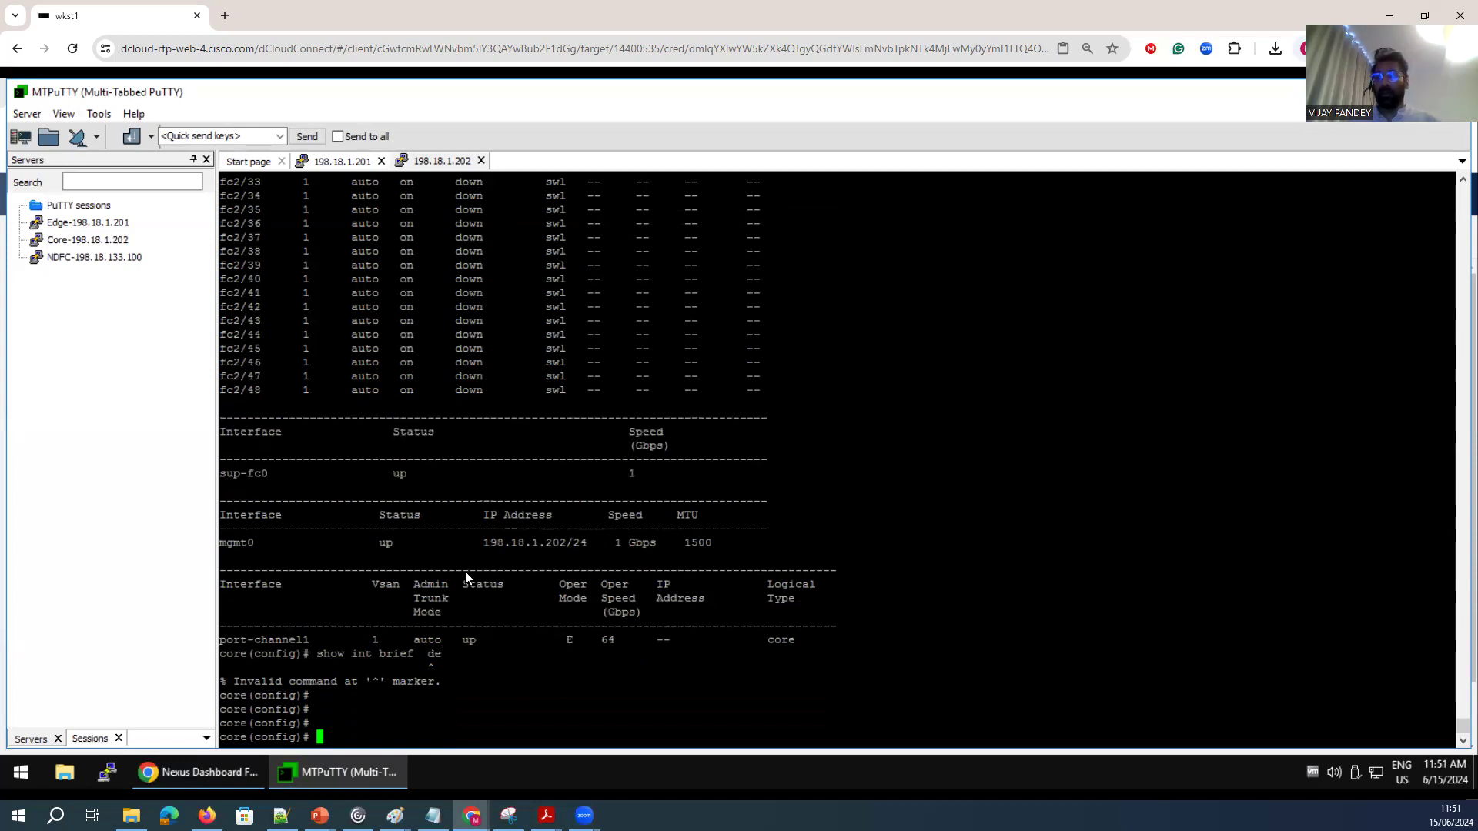
Examine the port-channel1 row of the interface output, then return to the browser.
drag(443, 607, 420, 584)
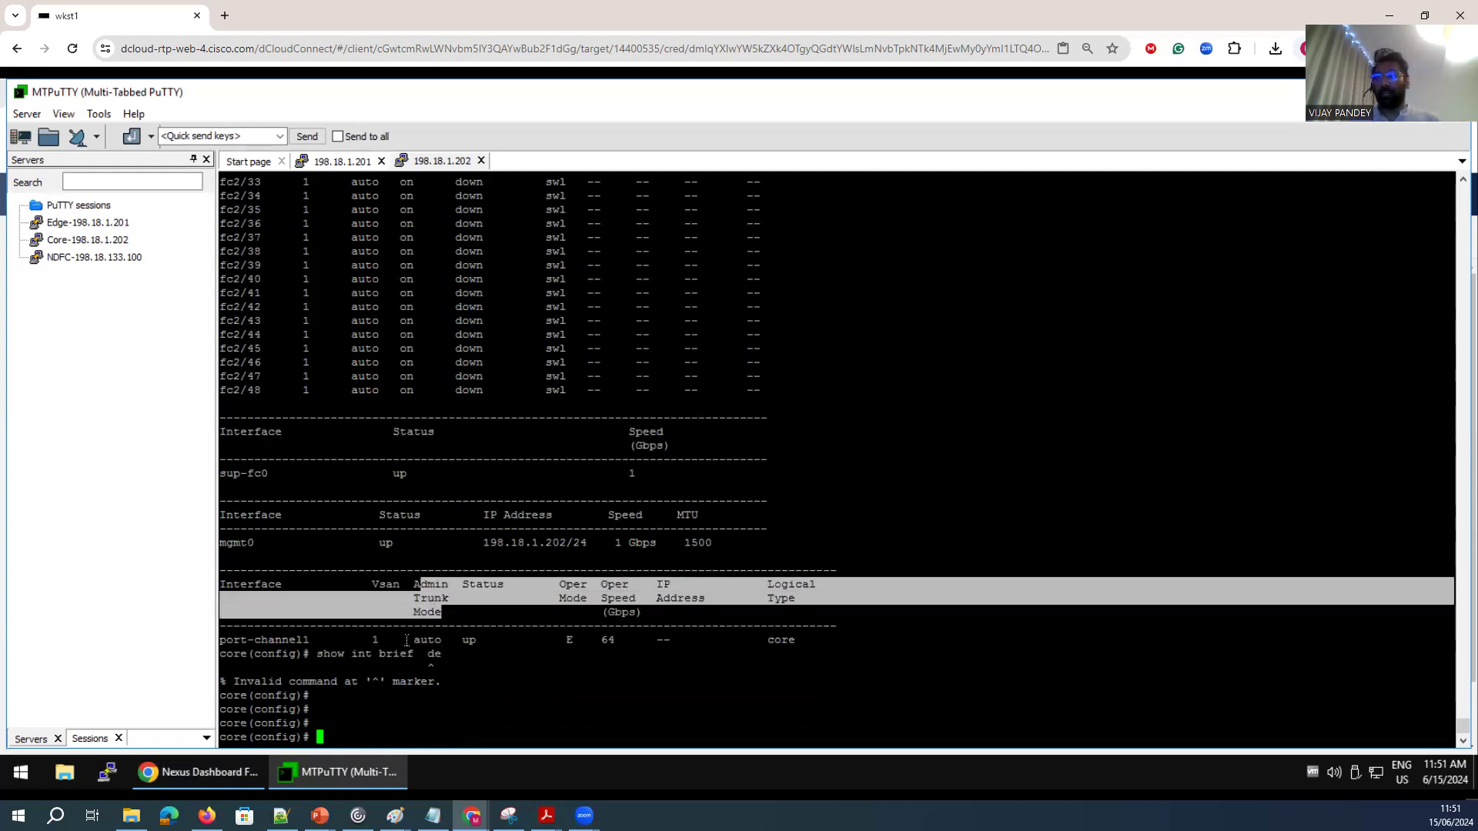
drag(403, 641, 446, 641)
drag(586, 640, 559, 638)
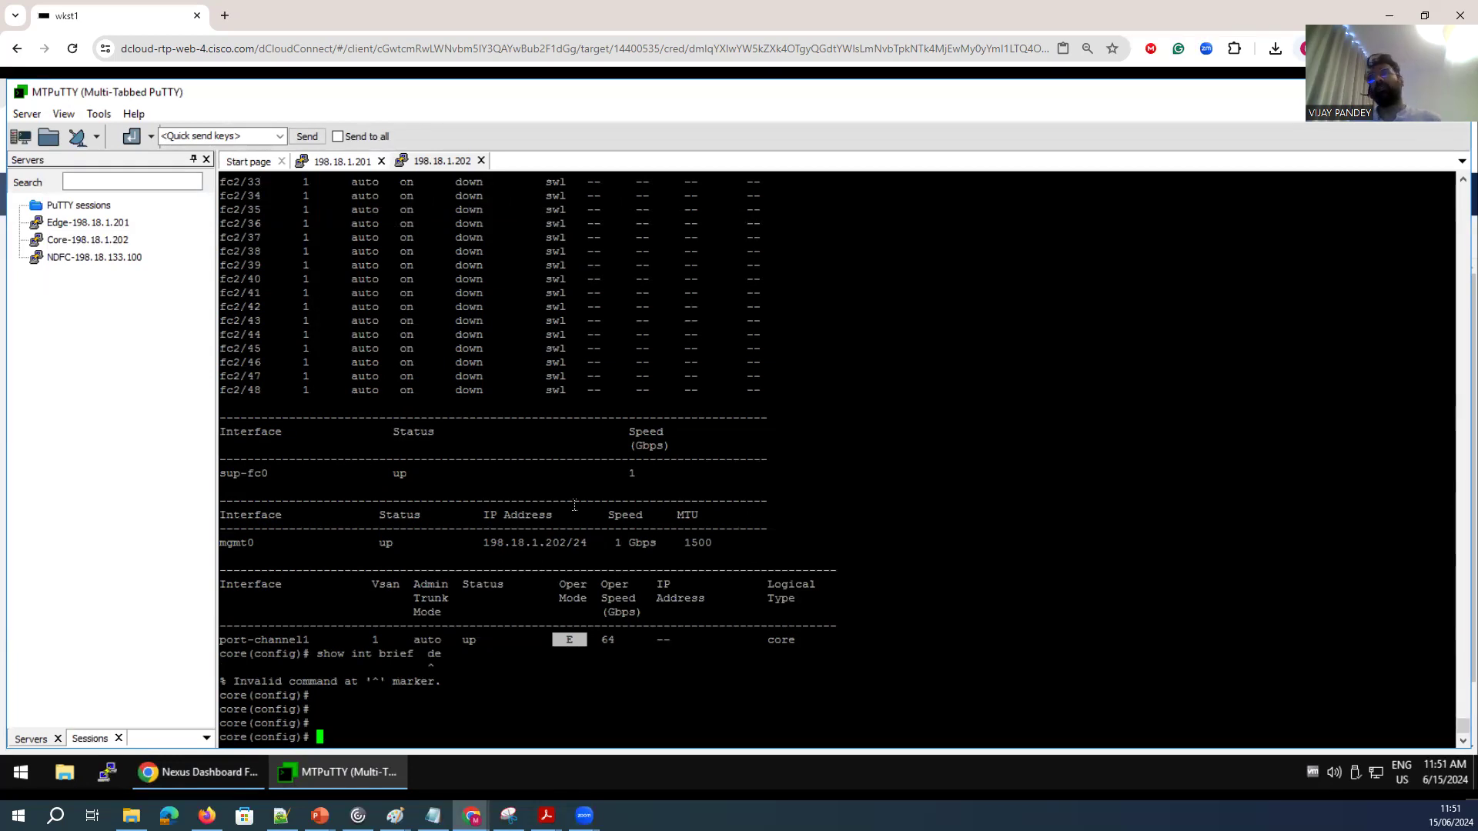
click(224, 773)
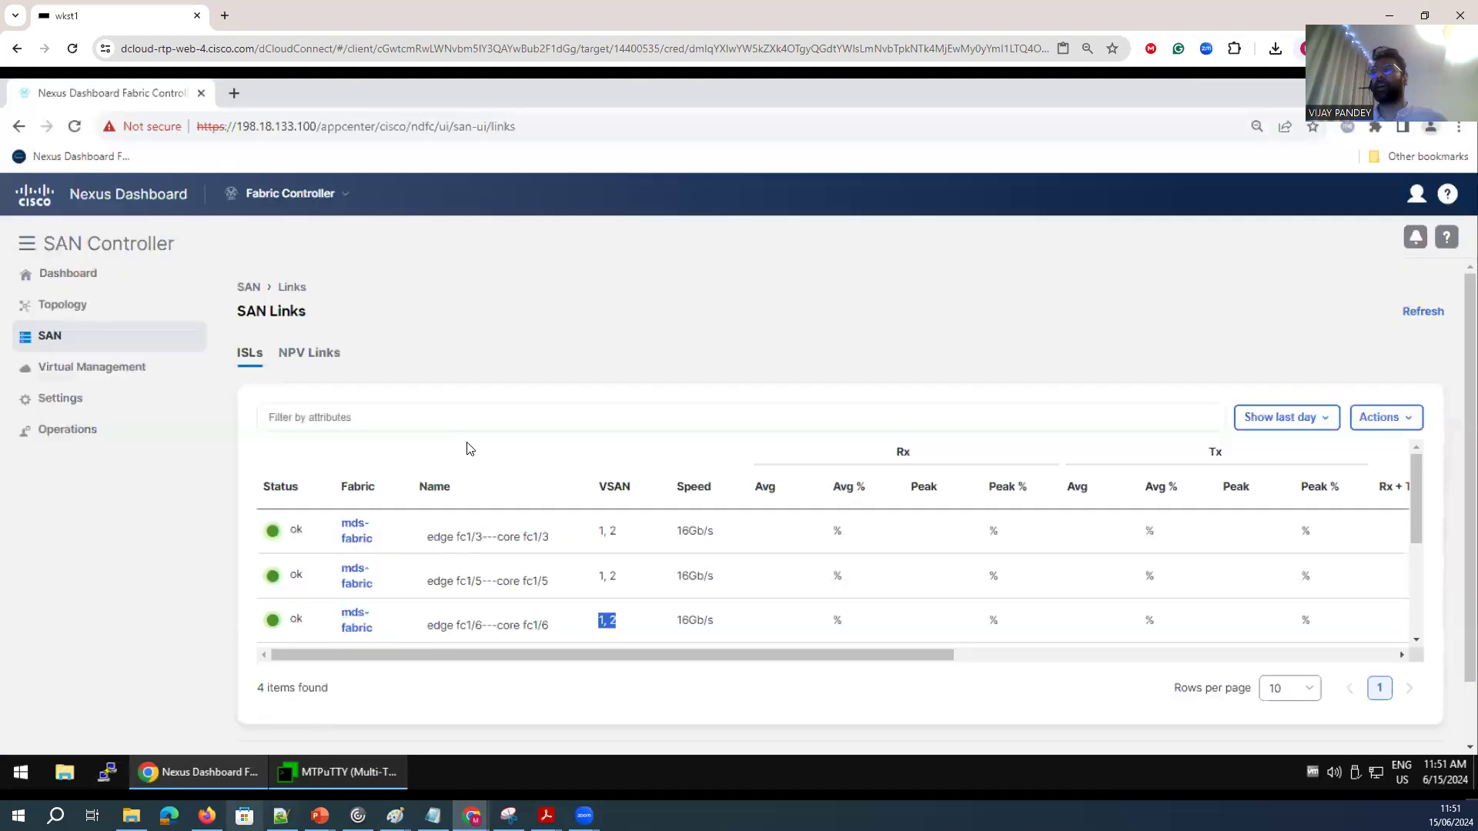
Open SAN Zoning and select the mds-fabric fabric.
mouse_move(67, 340)
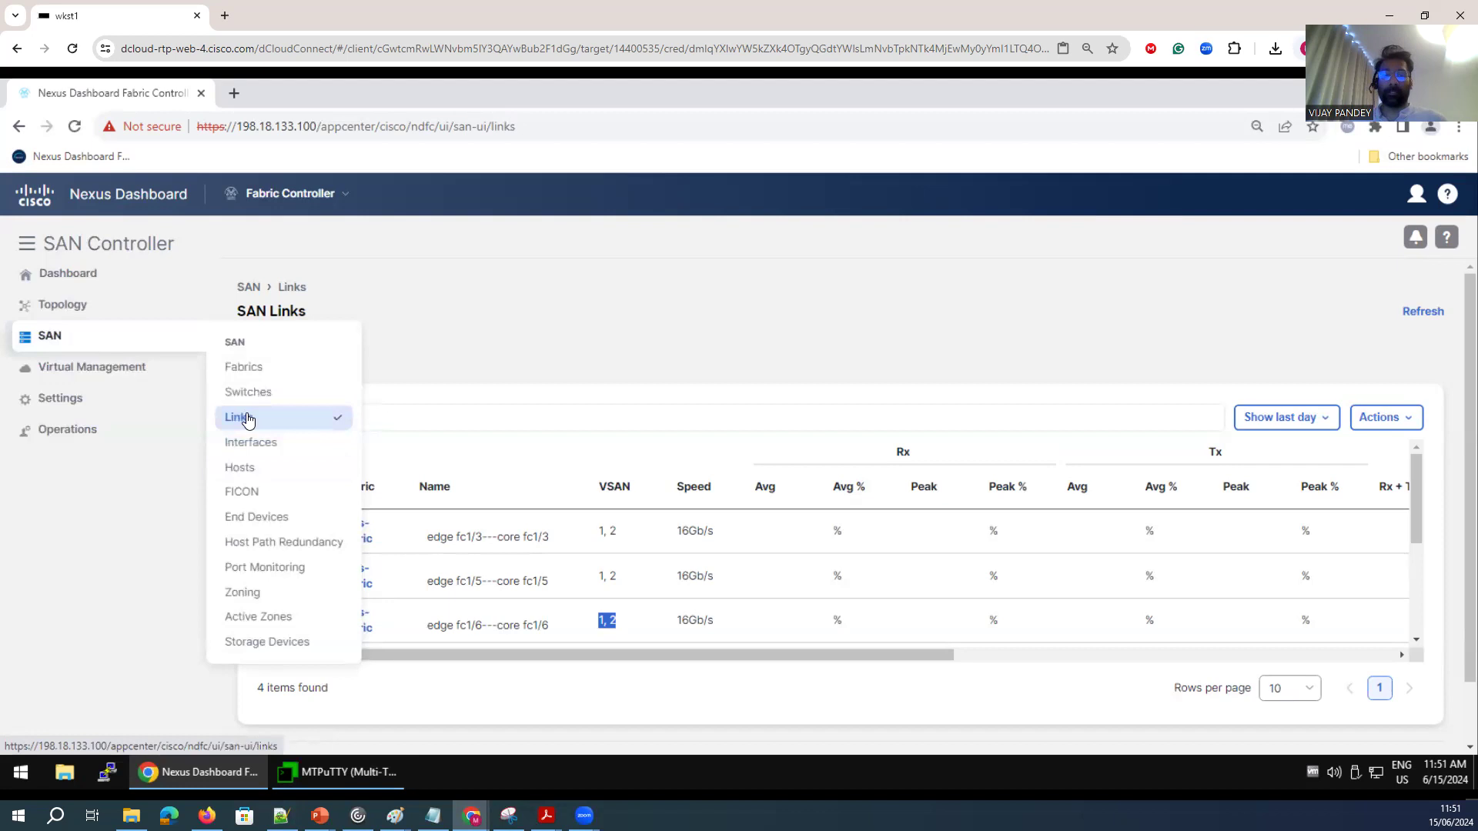
click(258, 594)
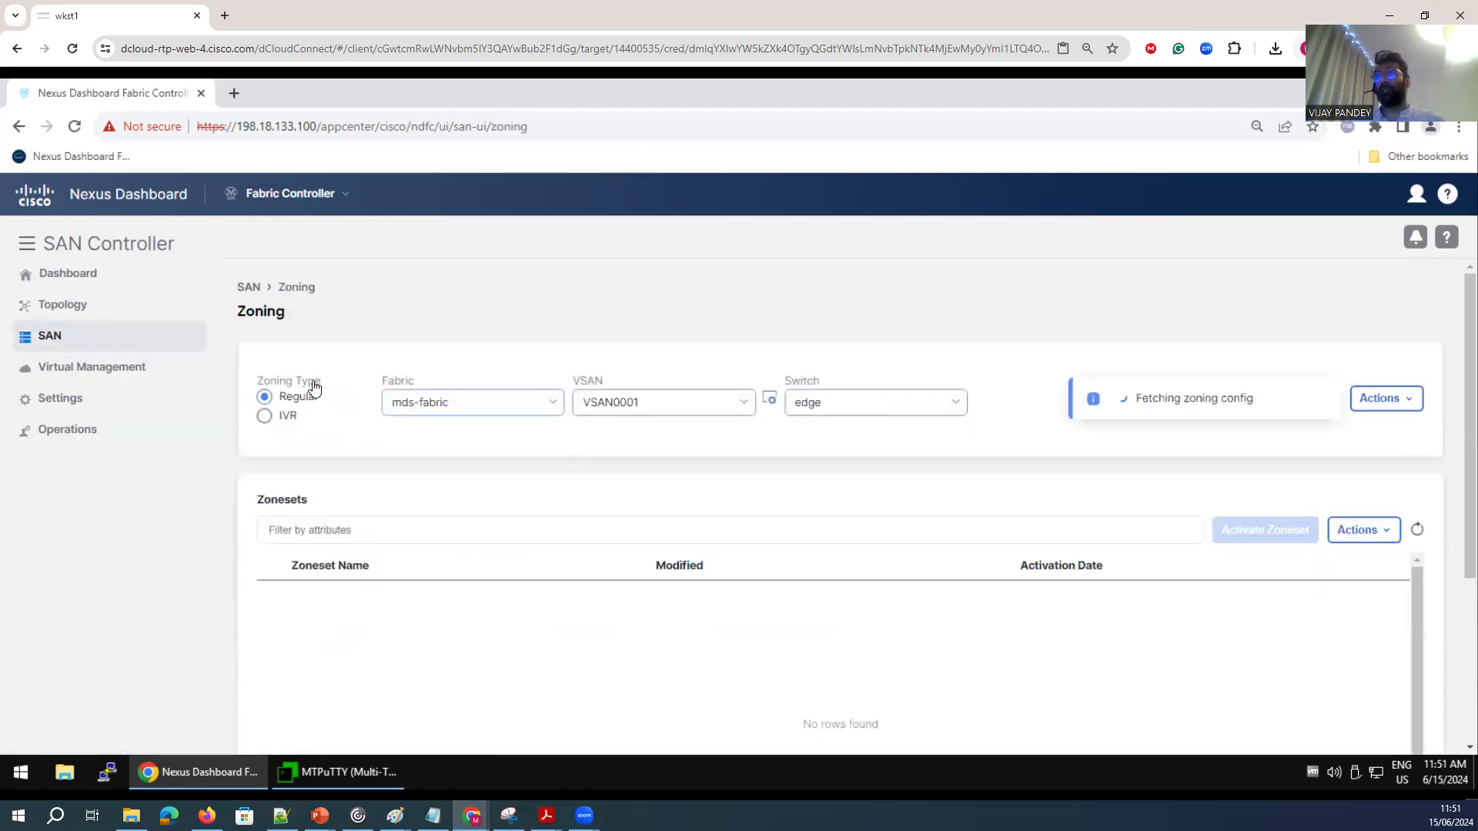
click(477, 408)
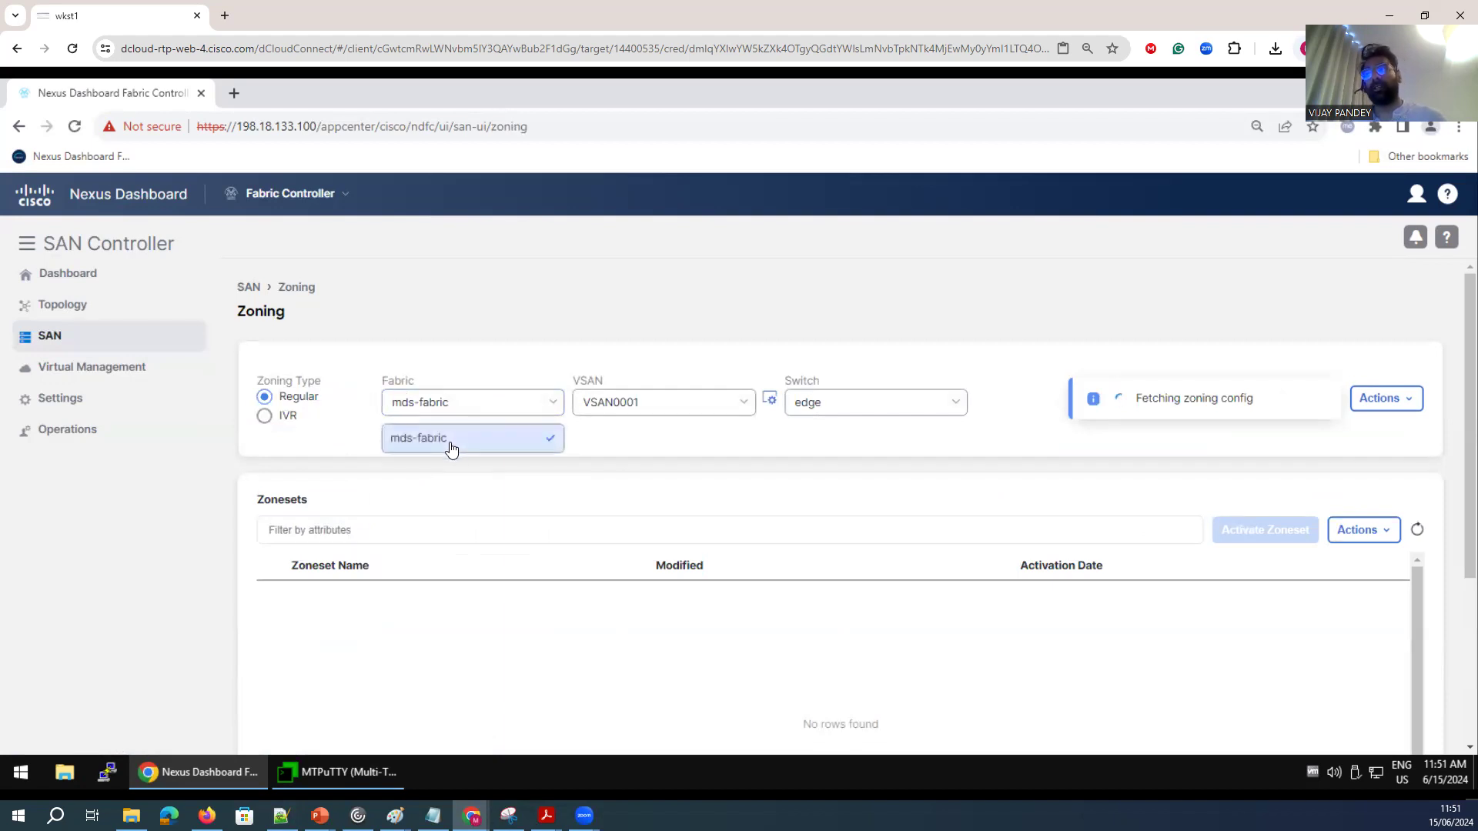
click(451, 449)
Review the available VSANs and the fabric-level zoning actions for the edge switch in VSAN0001.
click(745, 402)
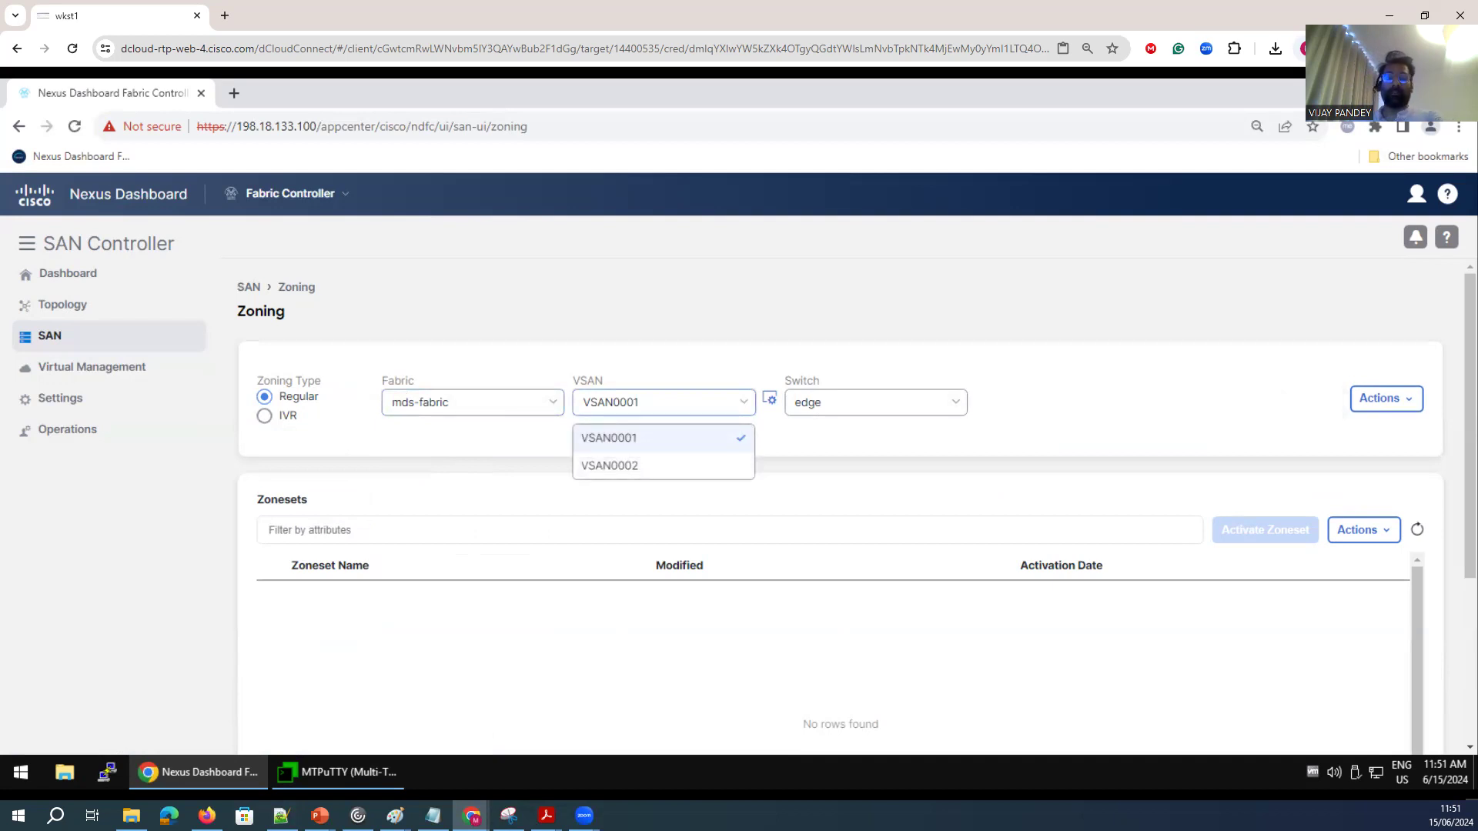
click(1172, 421)
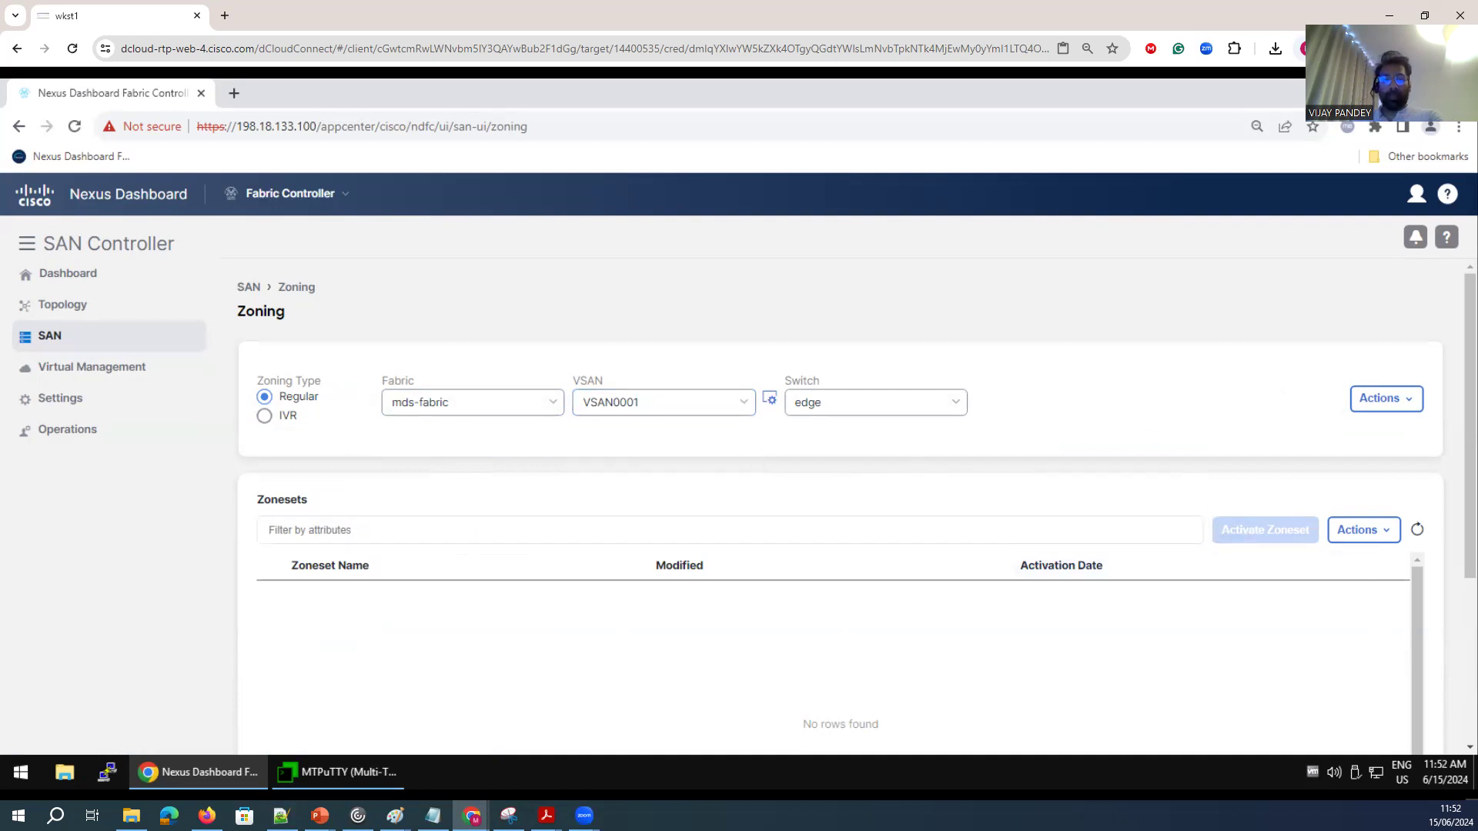
click(1366, 399)
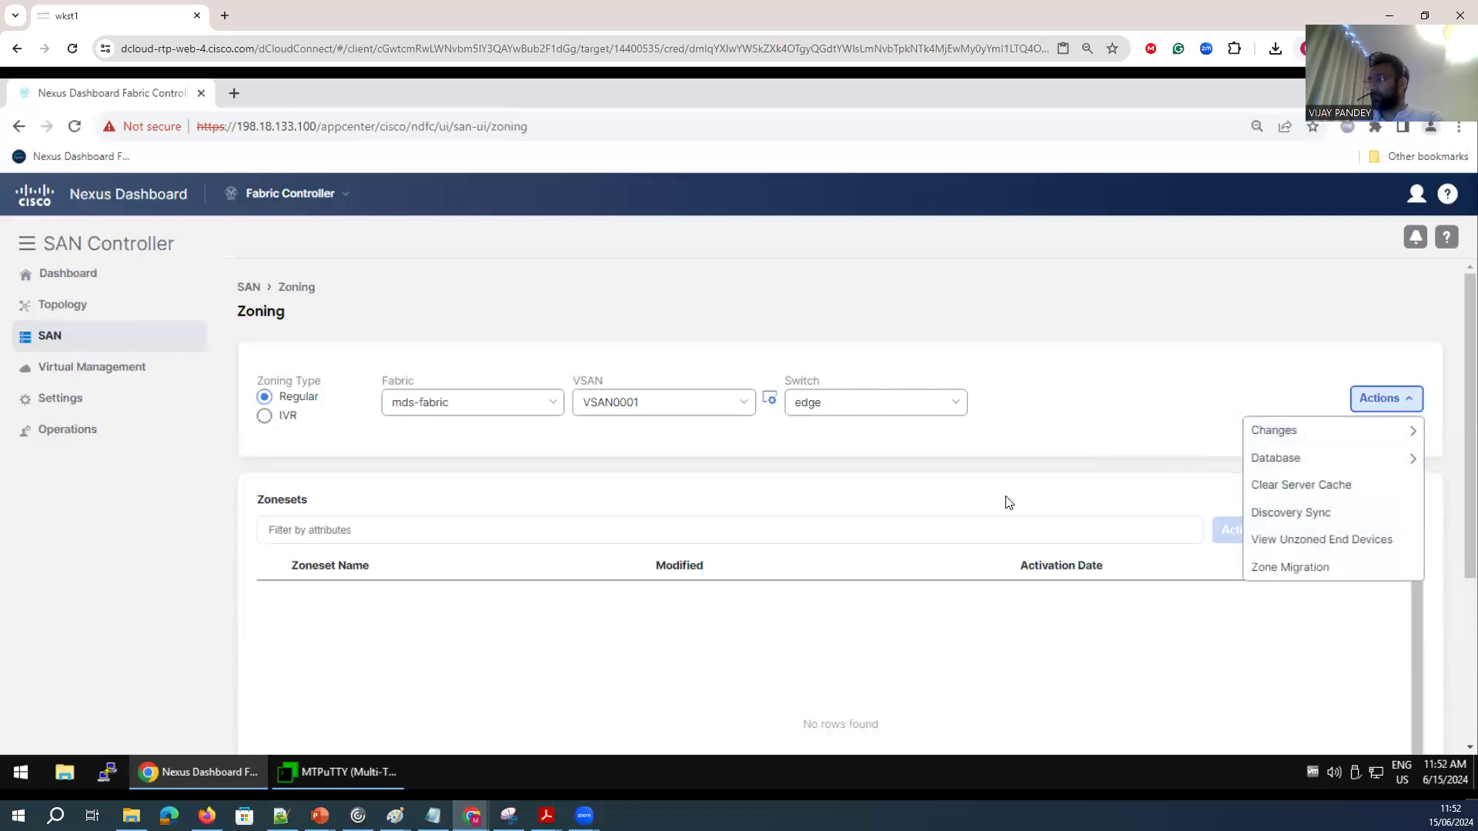
Create a new zoneset named Zoneset1.
click(1359, 531)
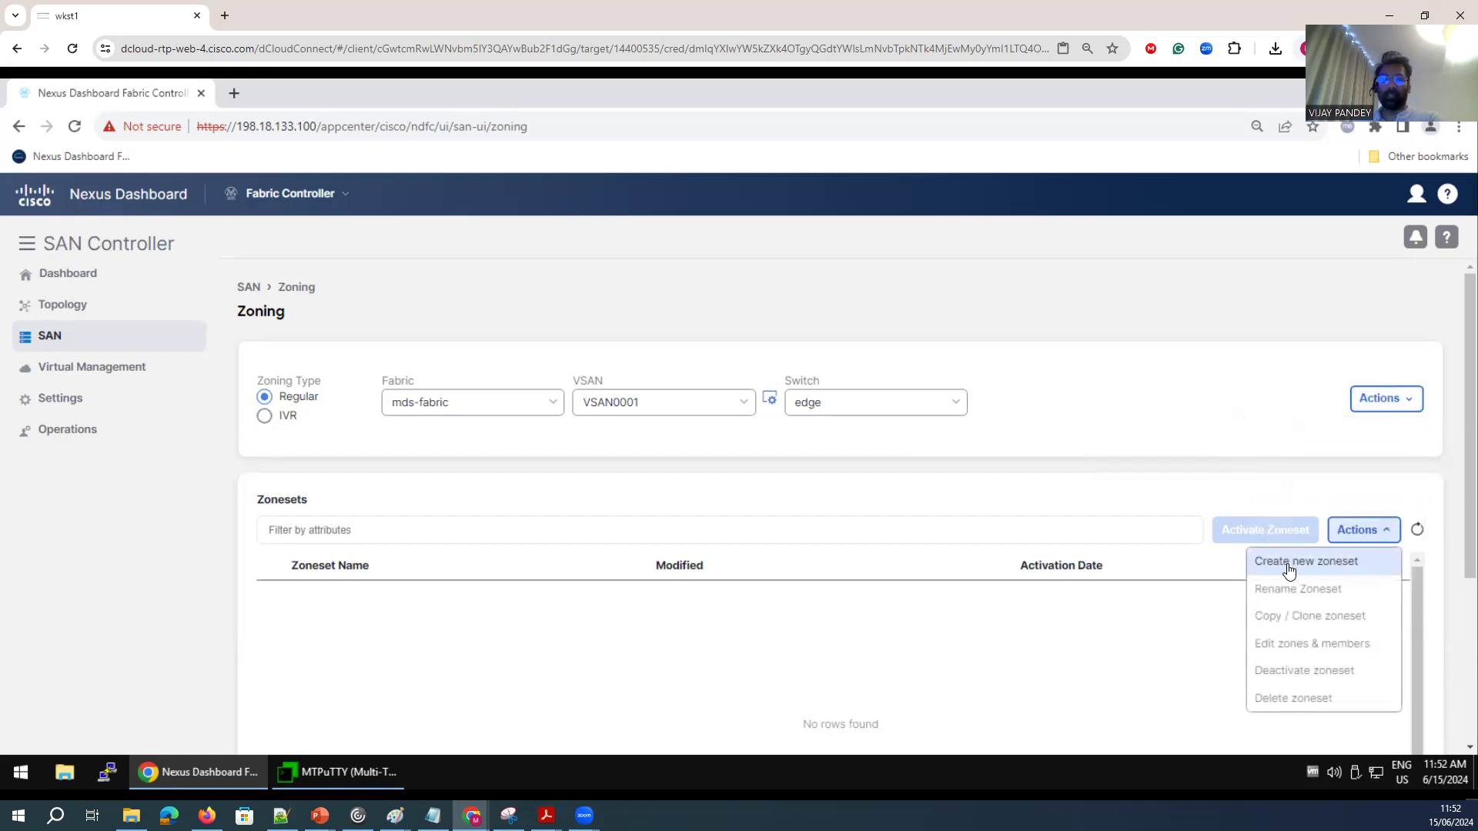
click(1289, 570)
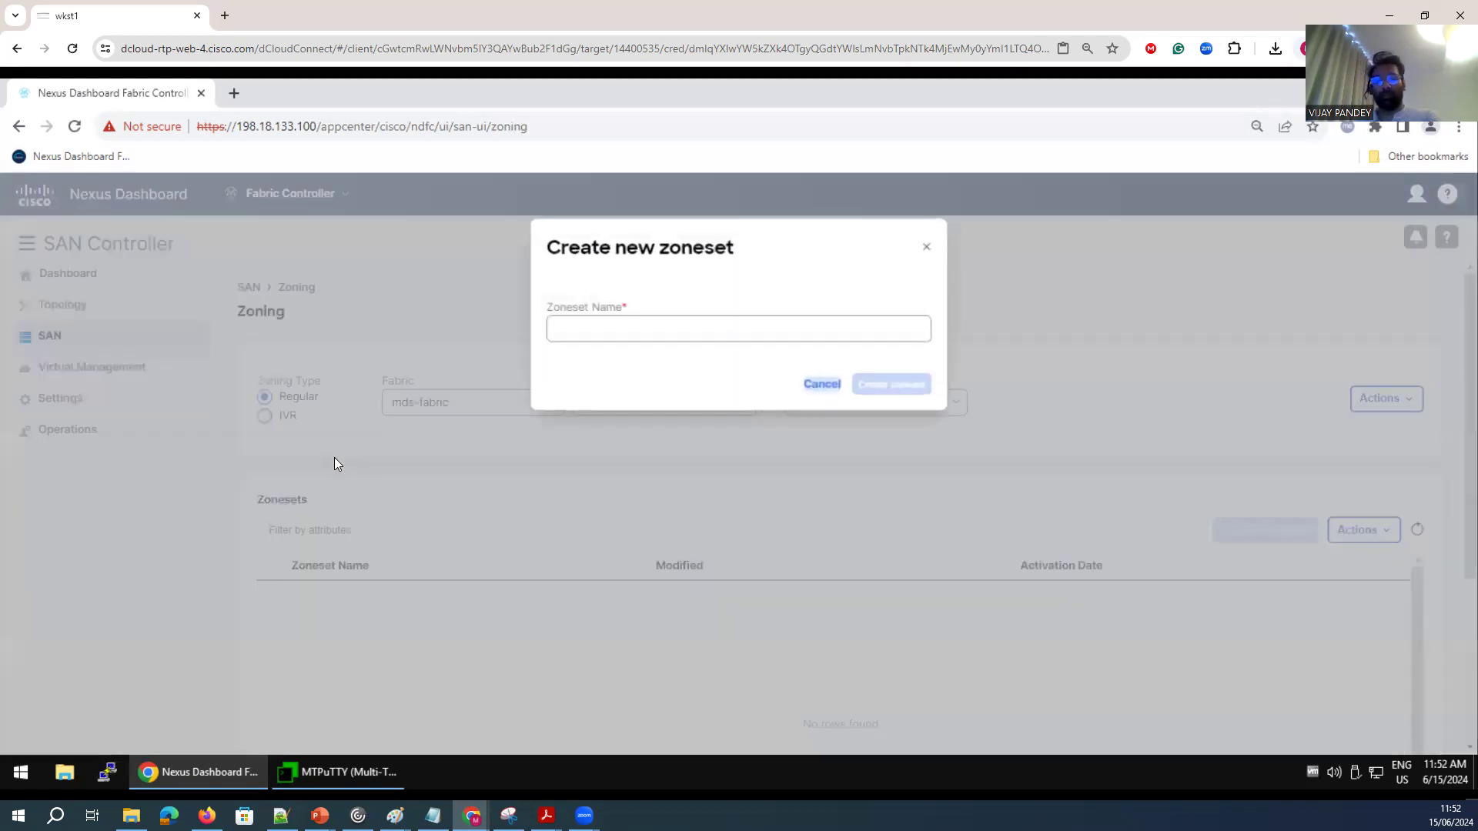
click(716, 328)
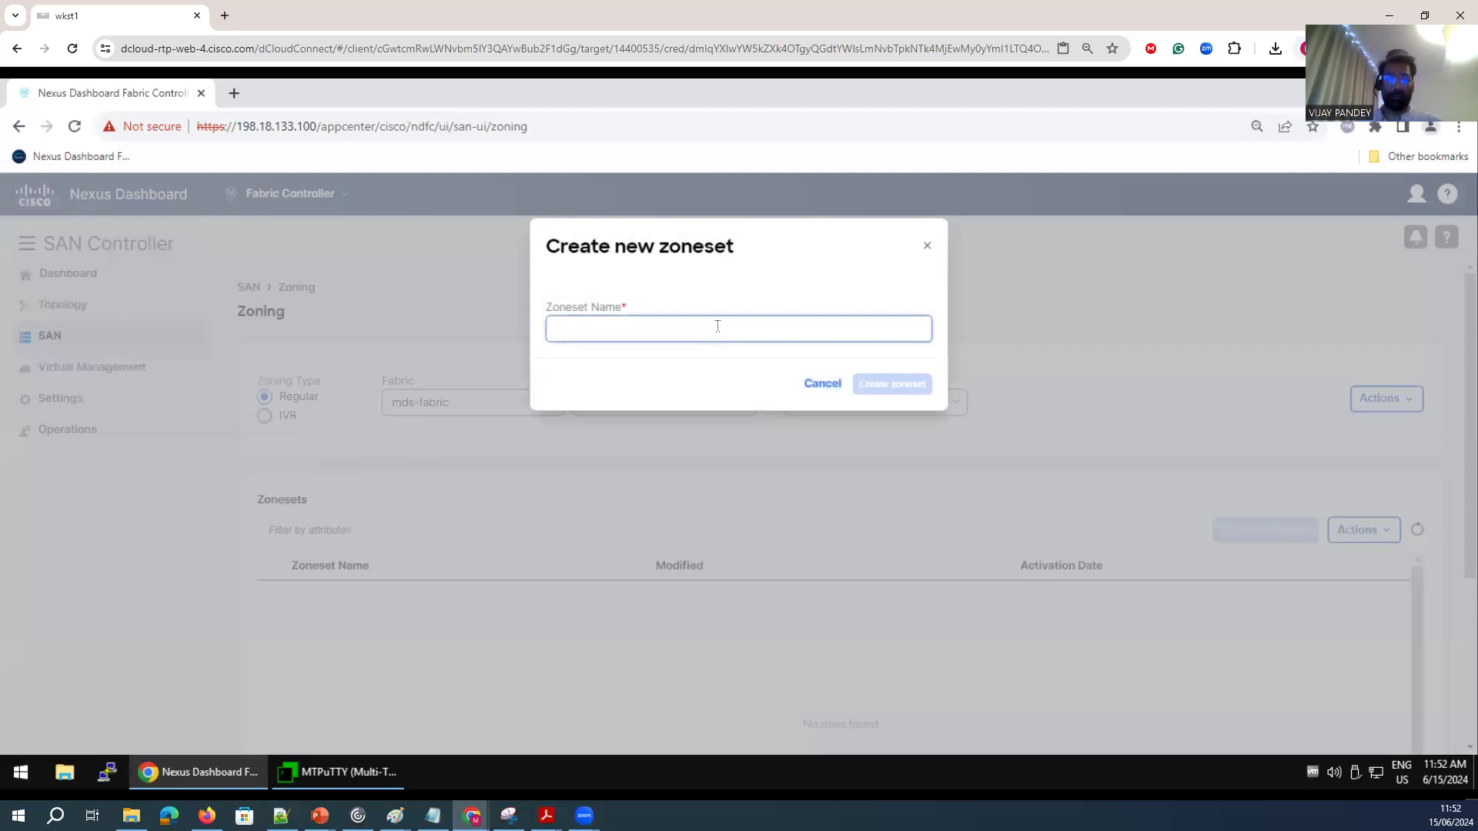
text(Zoneset1)
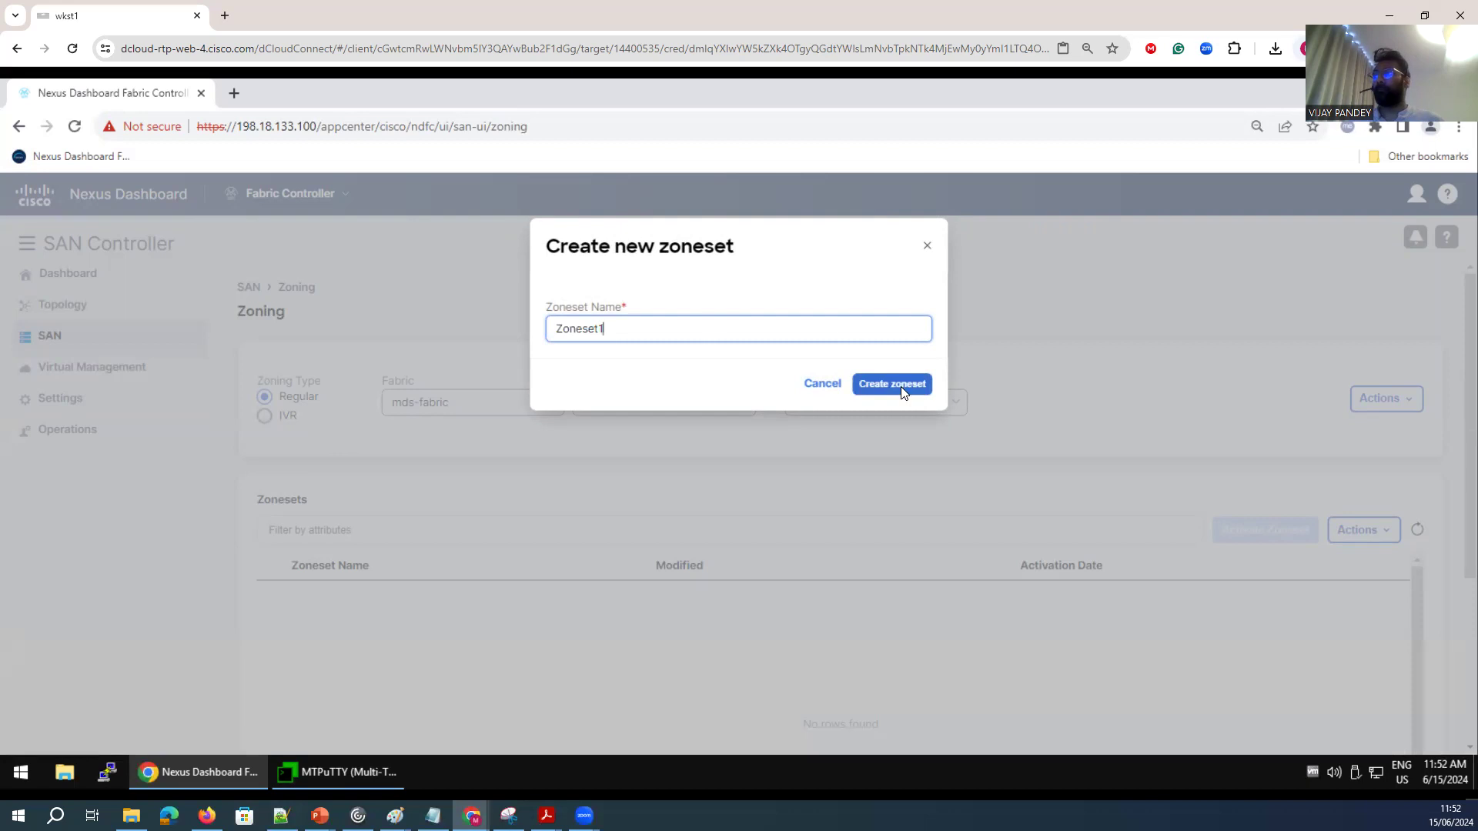
click(904, 391)
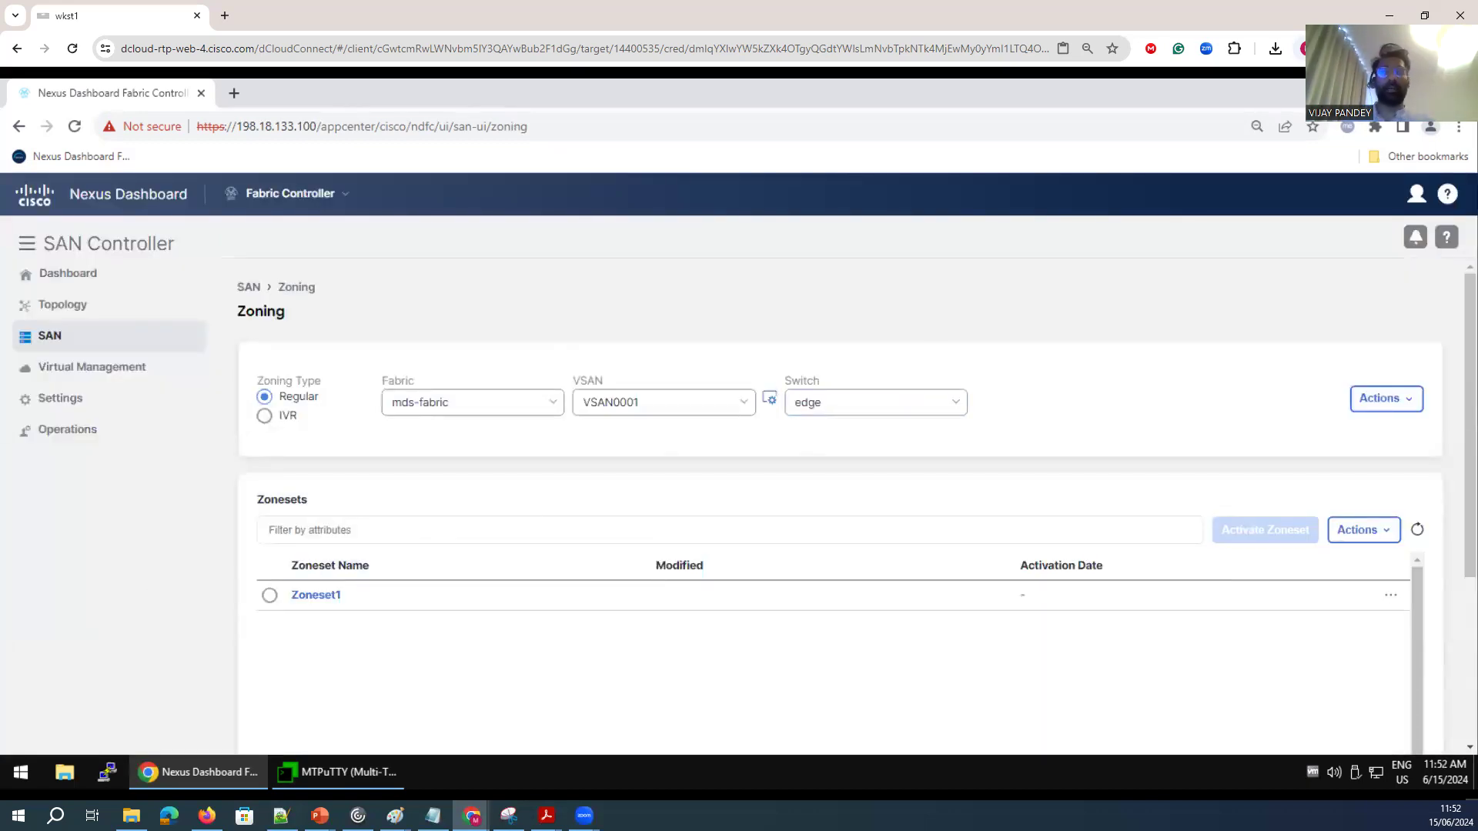
Select Zoneset1 and open its zones and members editor.
click(269, 597)
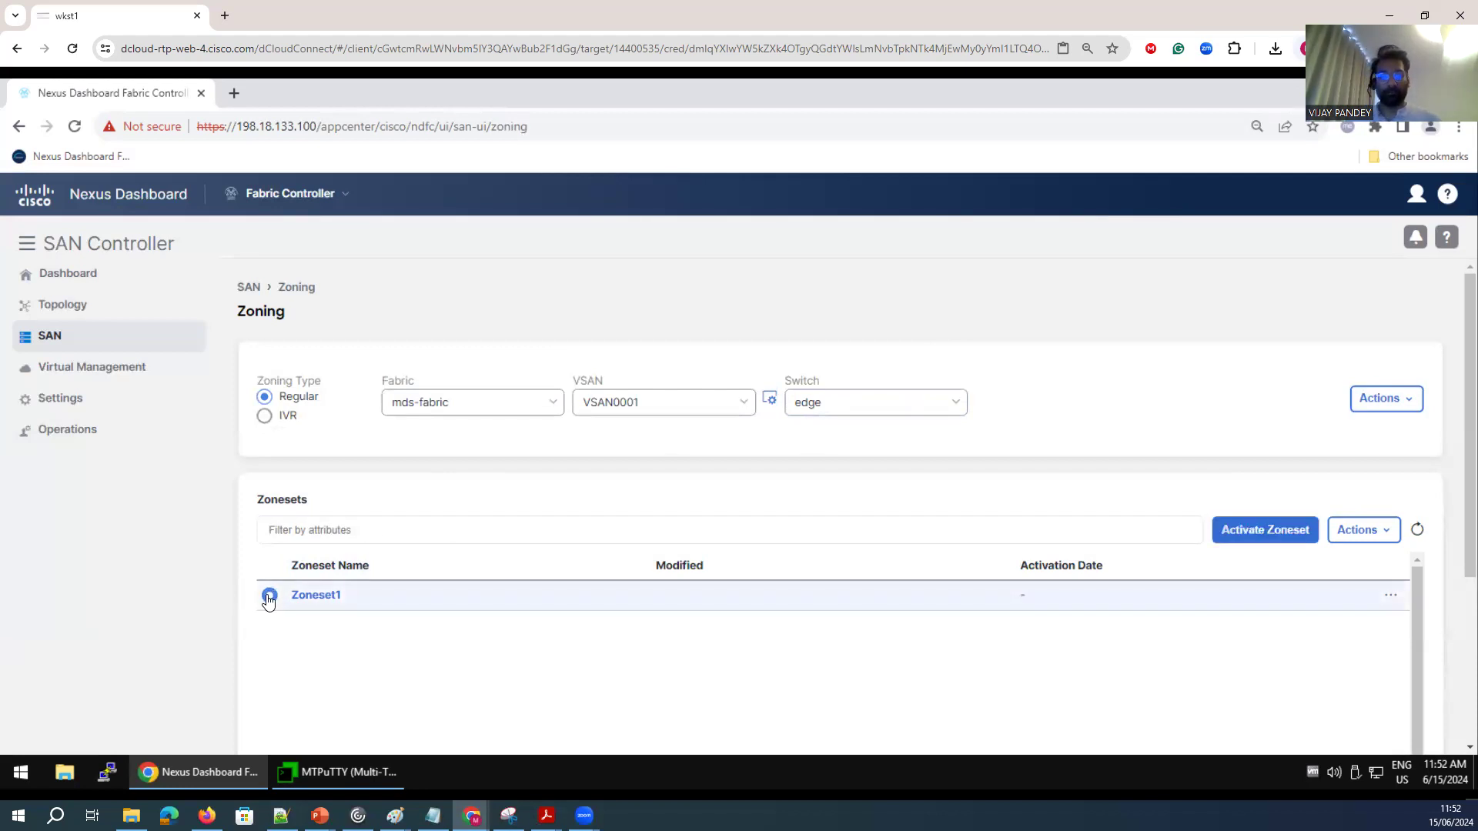
click(1383, 531)
click(1281, 645)
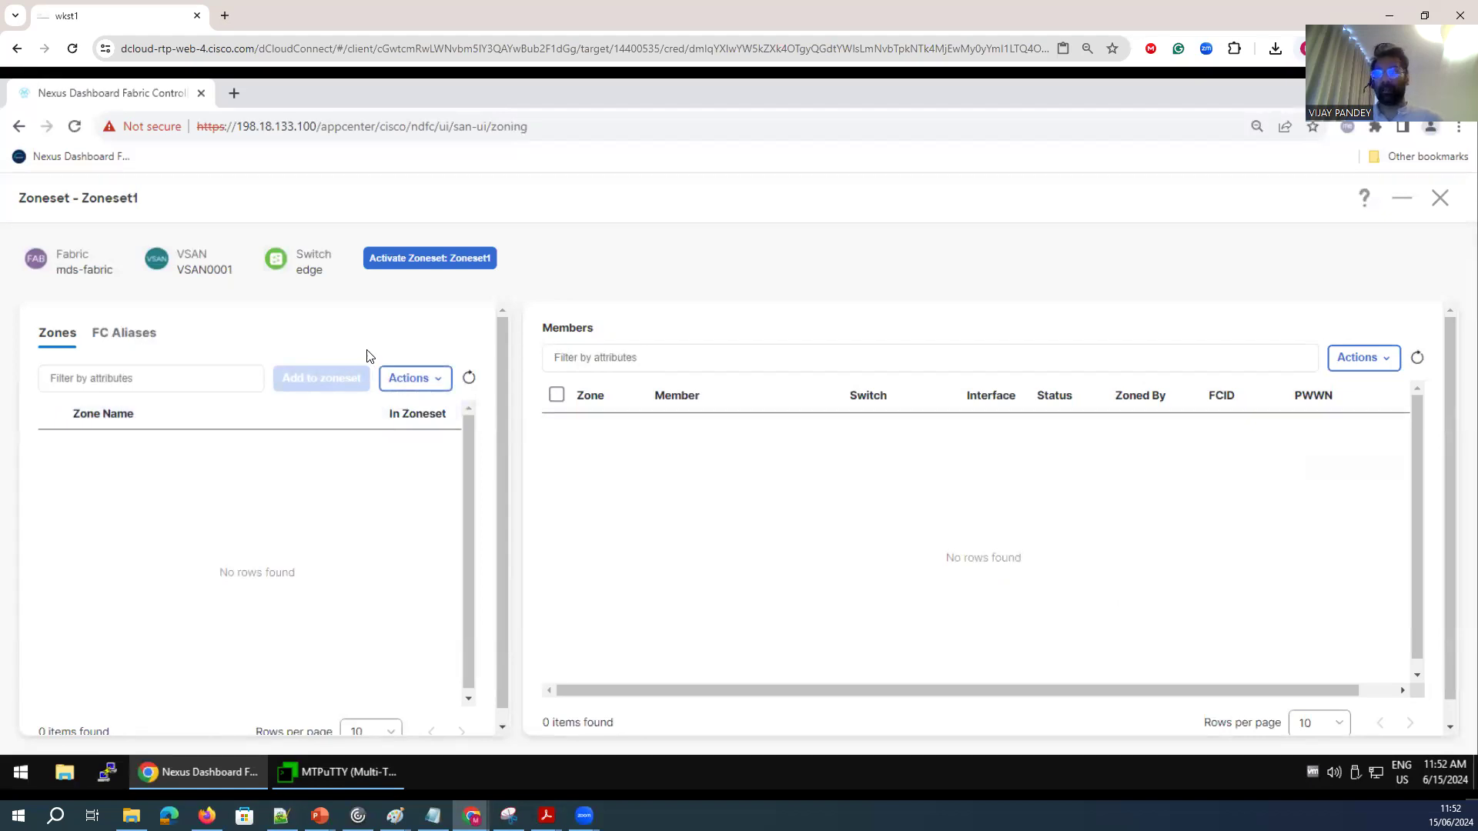
Create a new zone named Zone1.
click(409, 379)
click(363, 411)
click(662, 470)
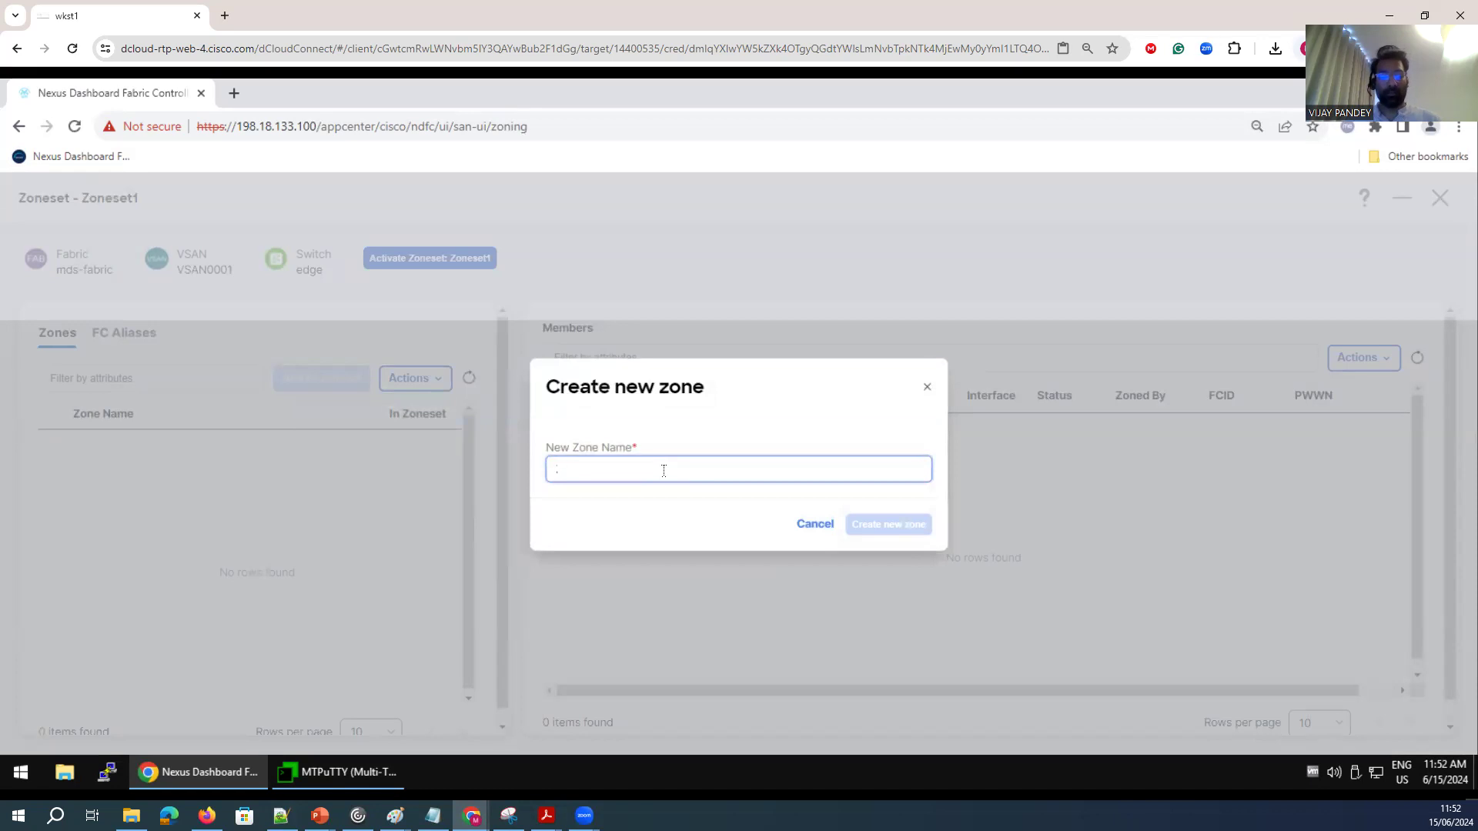
text(Zone1)
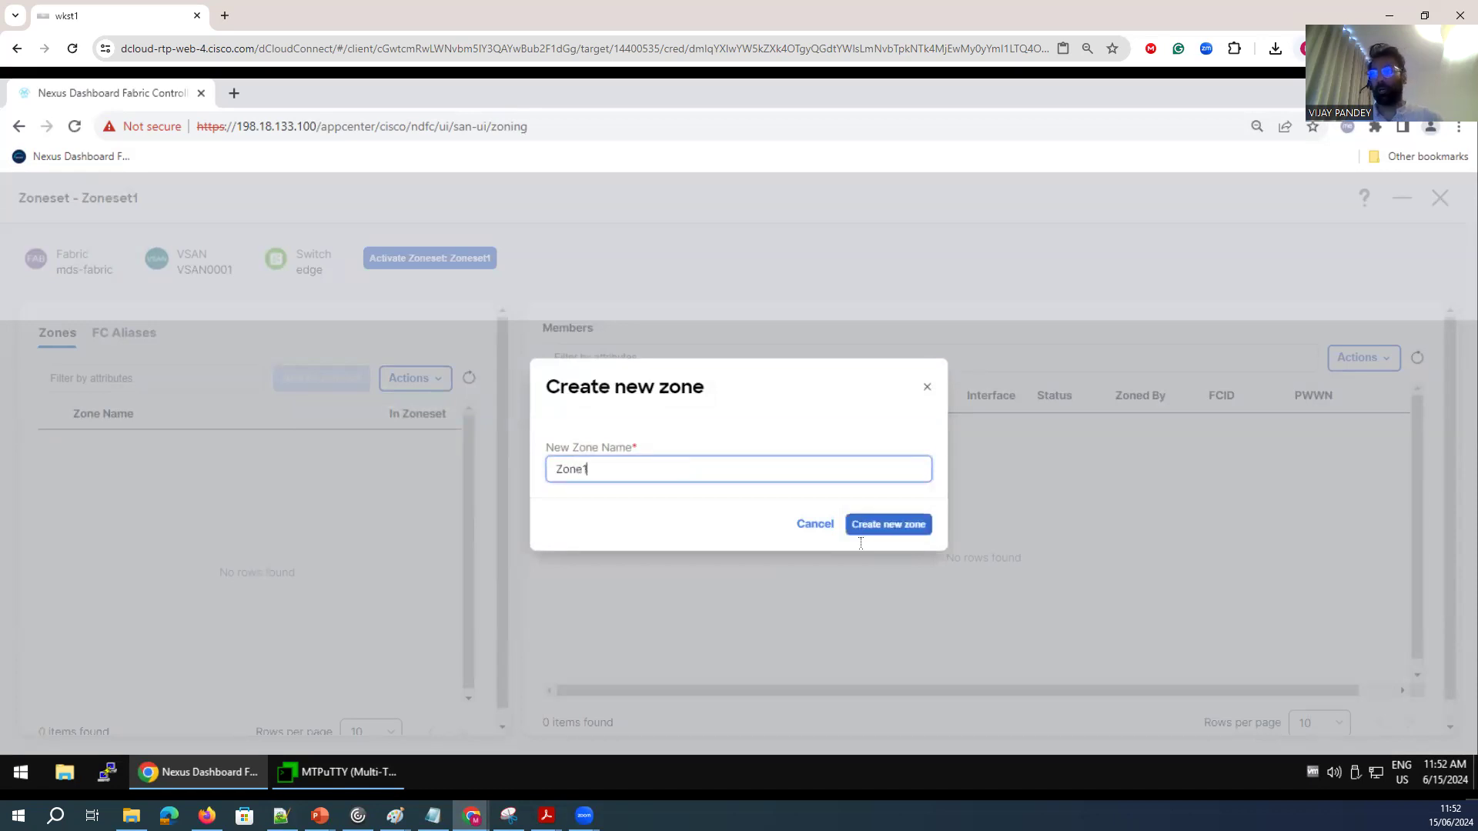
click(882, 531)
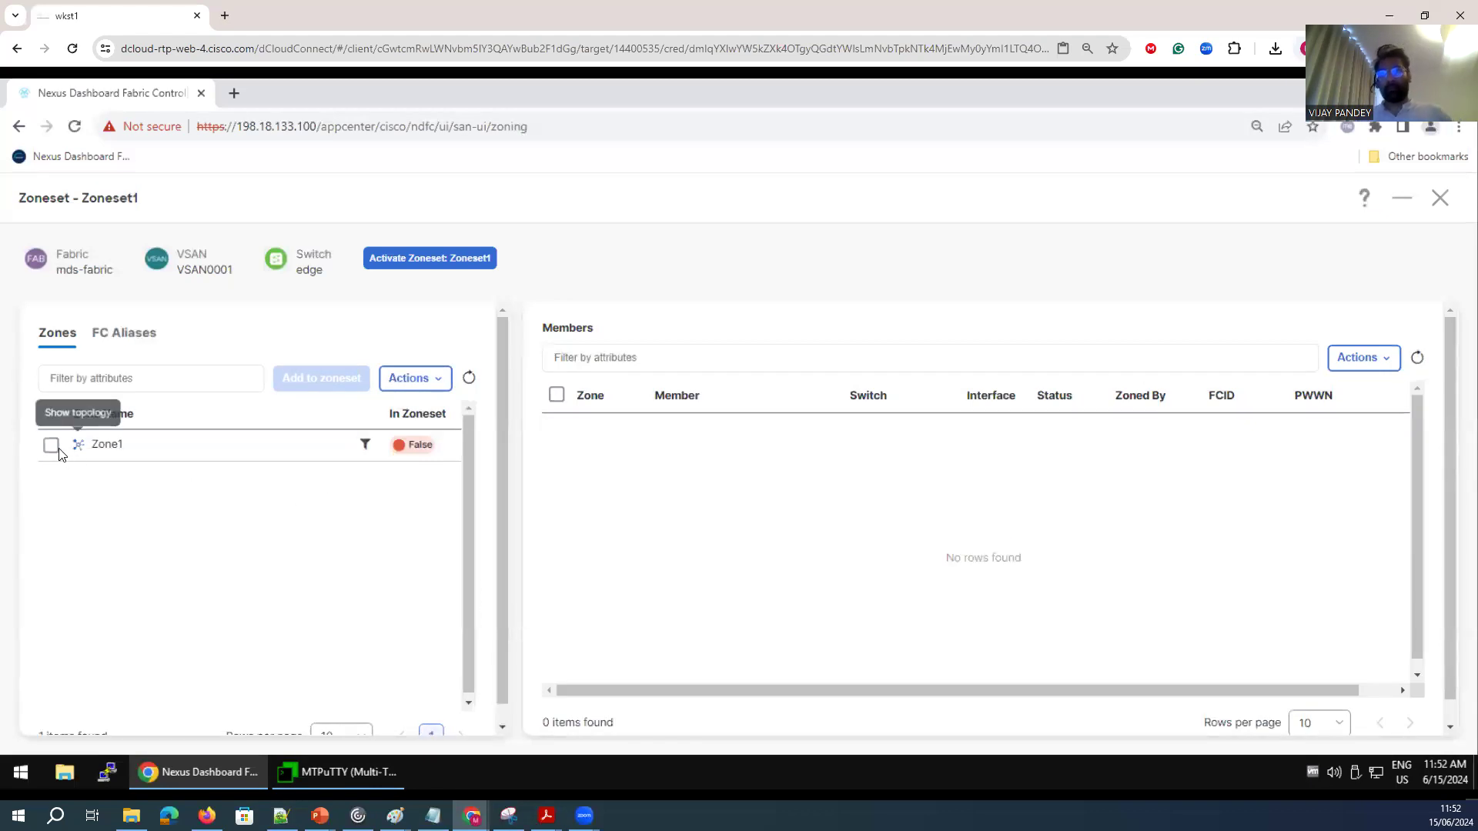
Delete the Zone1 zone.
click(51, 447)
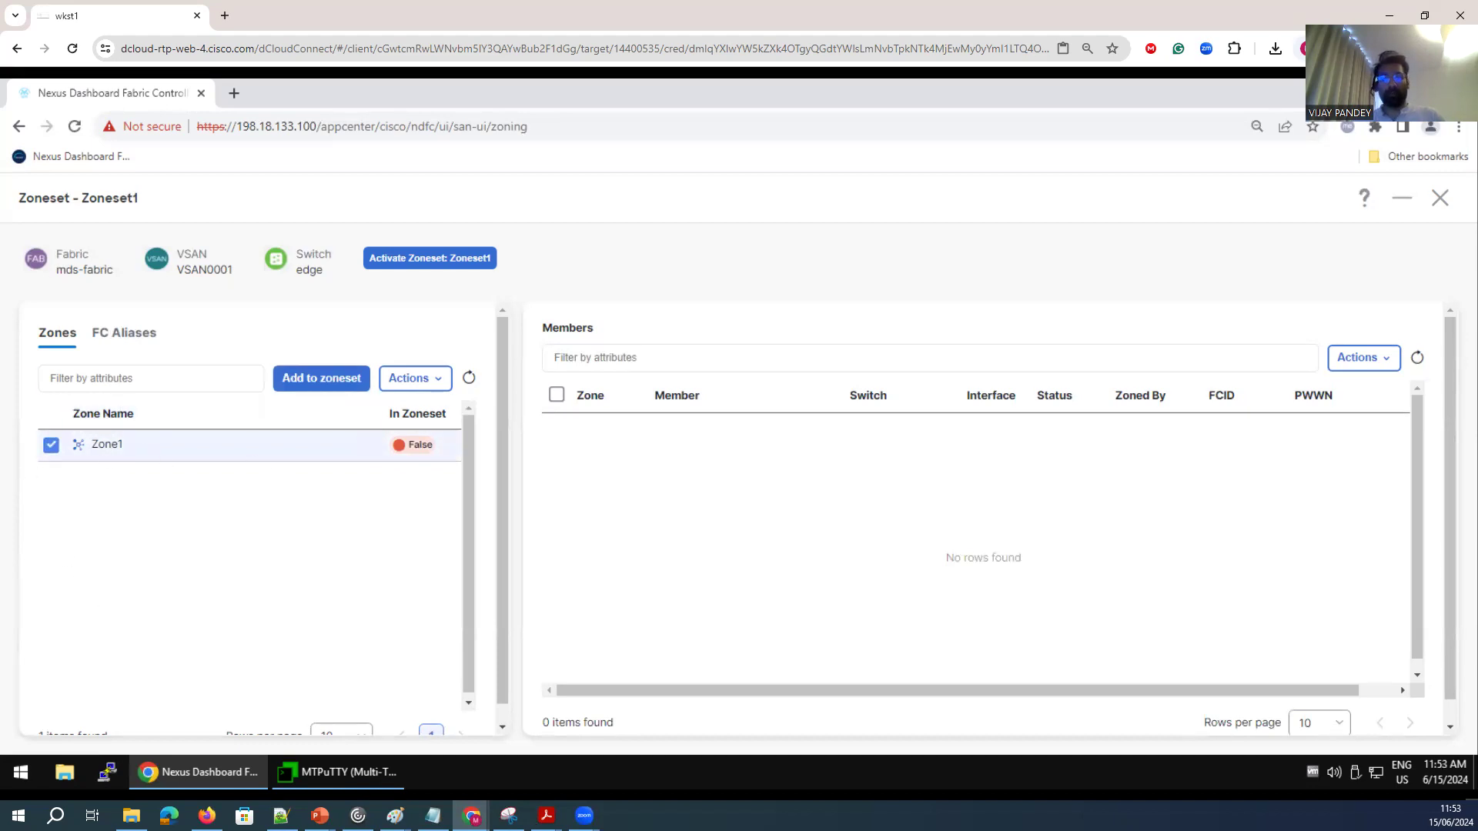
click(446, 380)
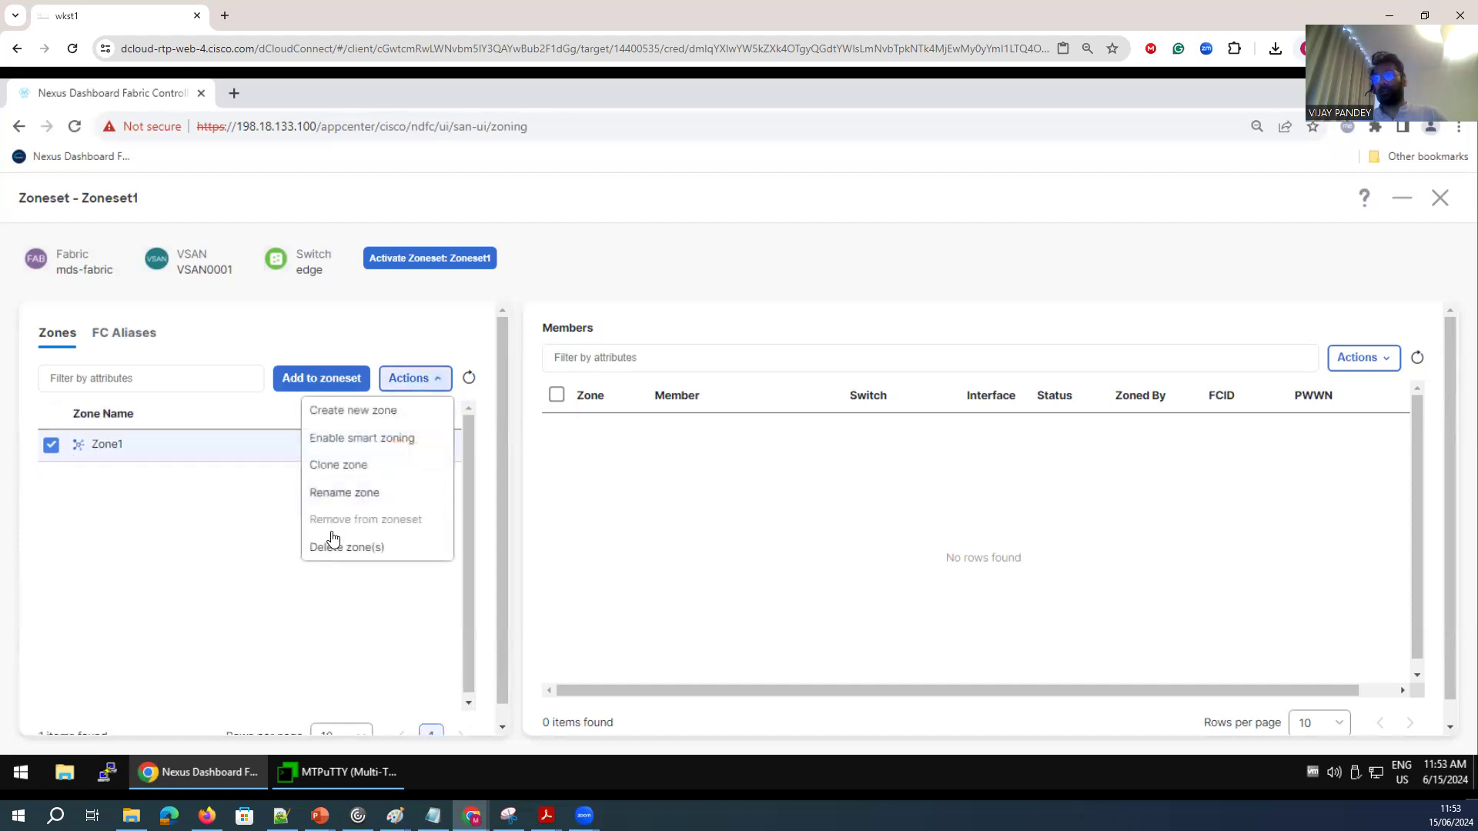
click(340, 549)
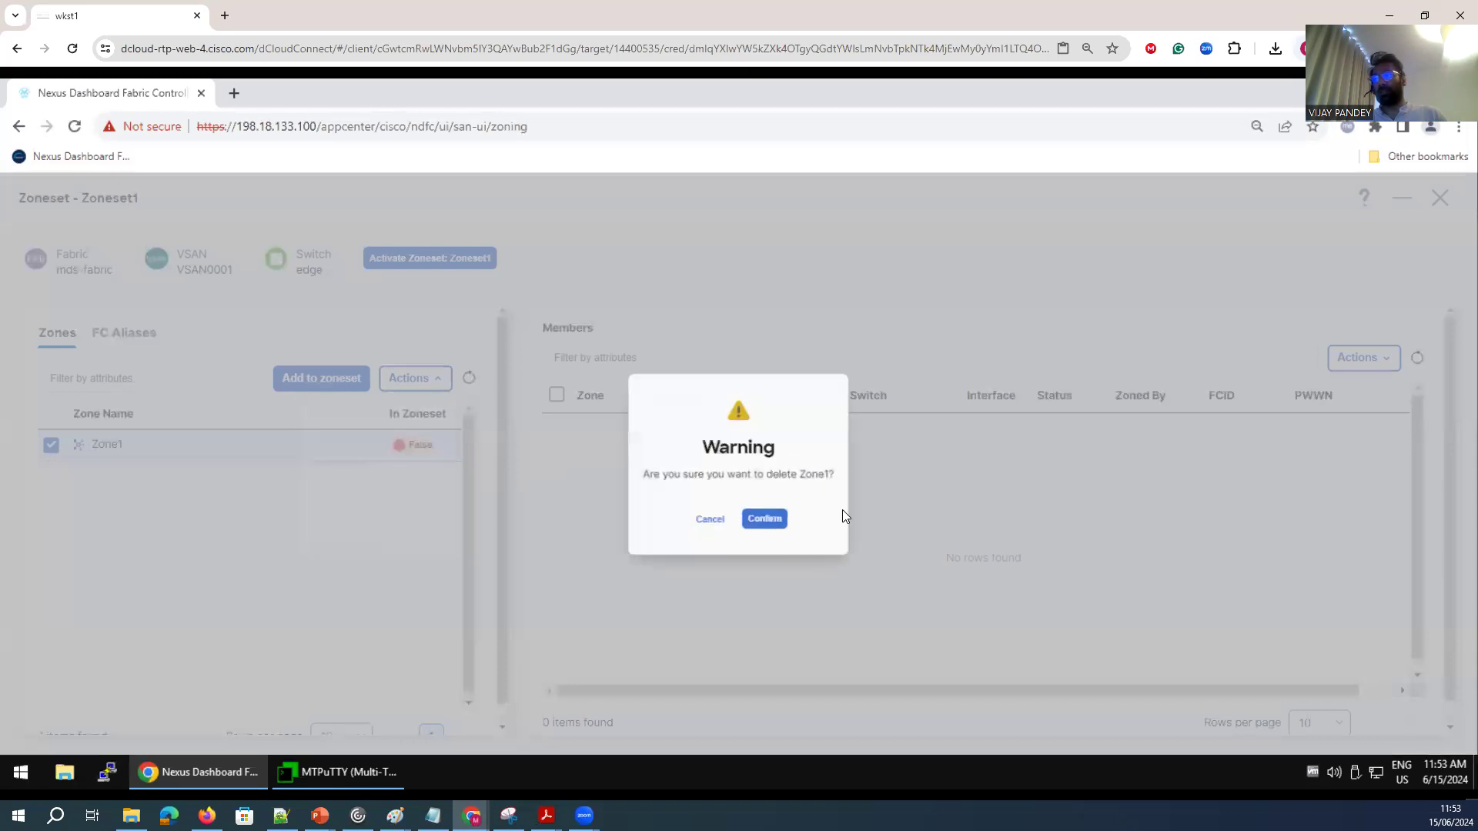
click(770, 526)
Create a new zone named zone1.
click(420, 379)
click(373, 411)
click(639, 471)
text(zone1)
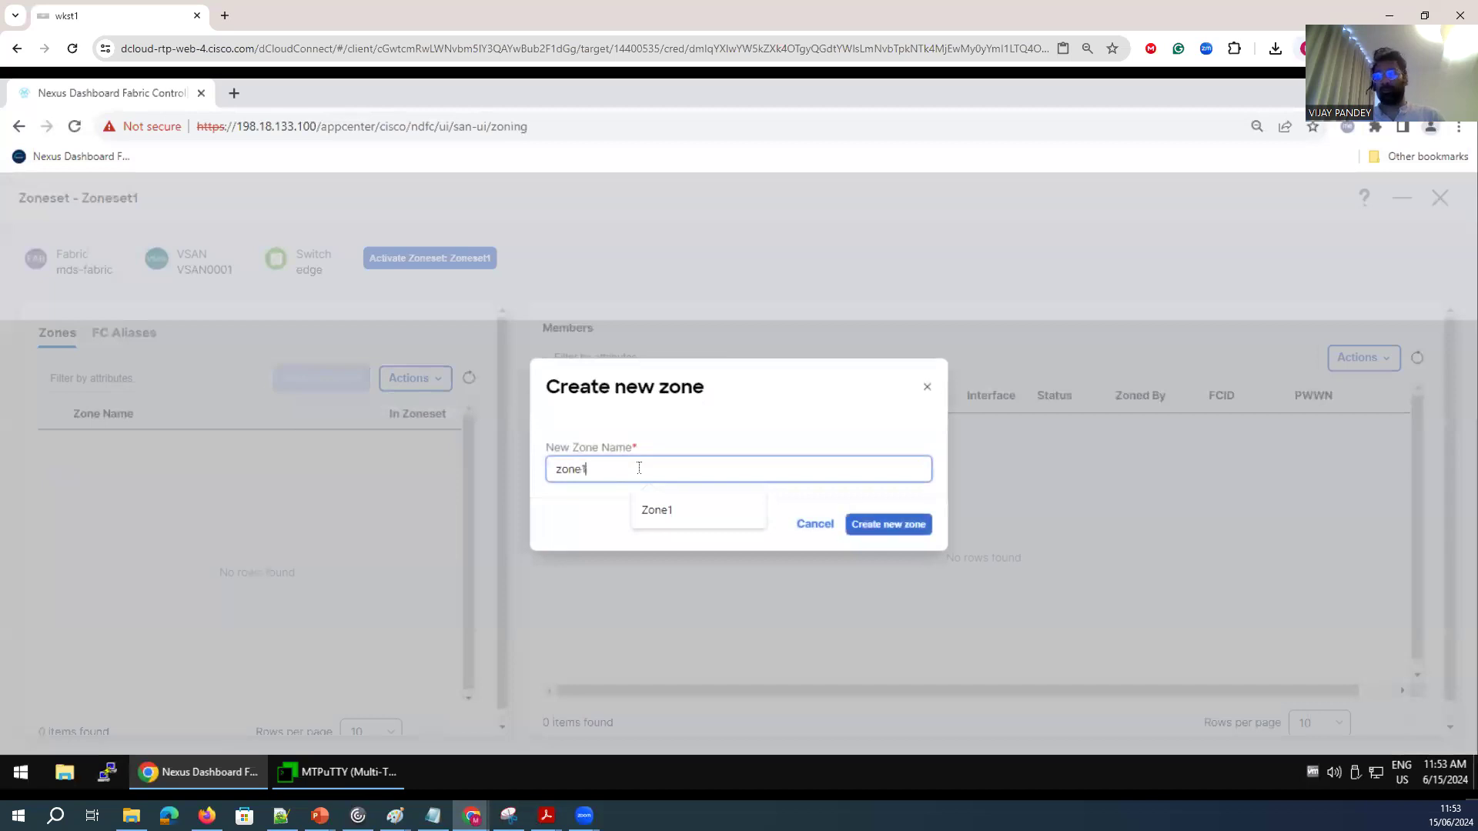
click(880, 526)
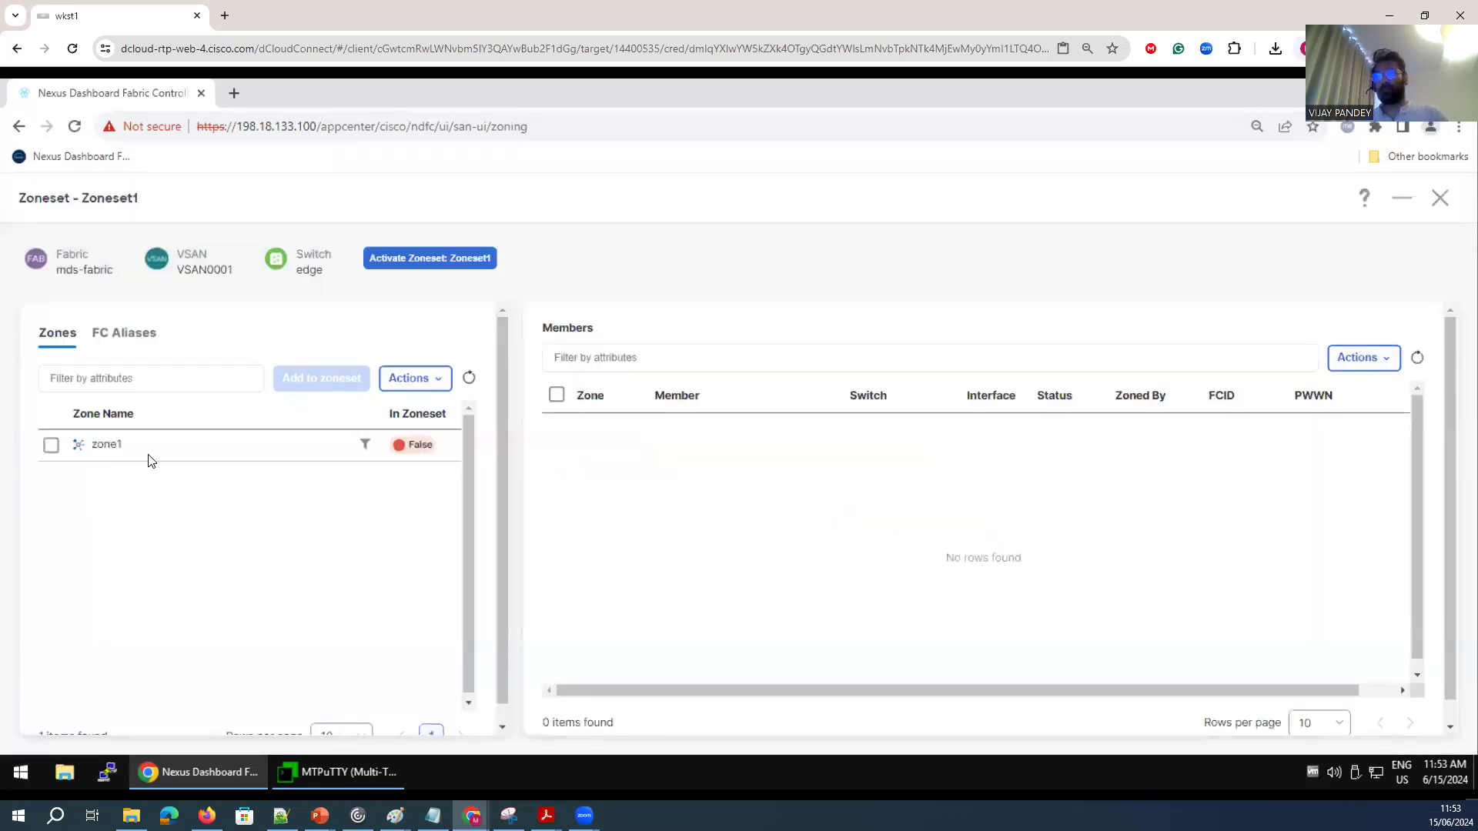
Add the Emulex host on edge fc1/1 and the PureStorage target on core fc1/1 as members of zone1.
click(50, 446)
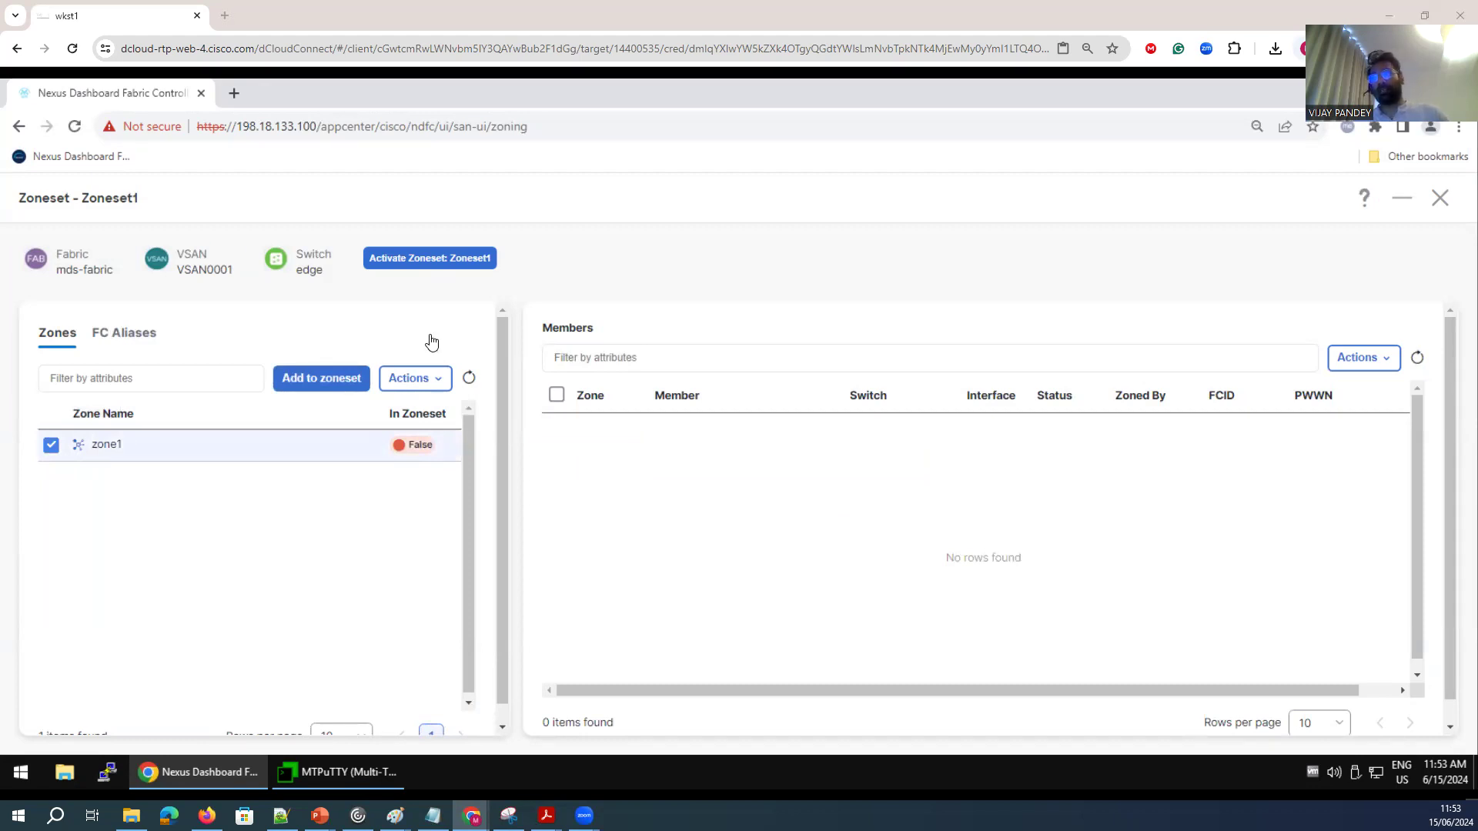
click(433, 380)
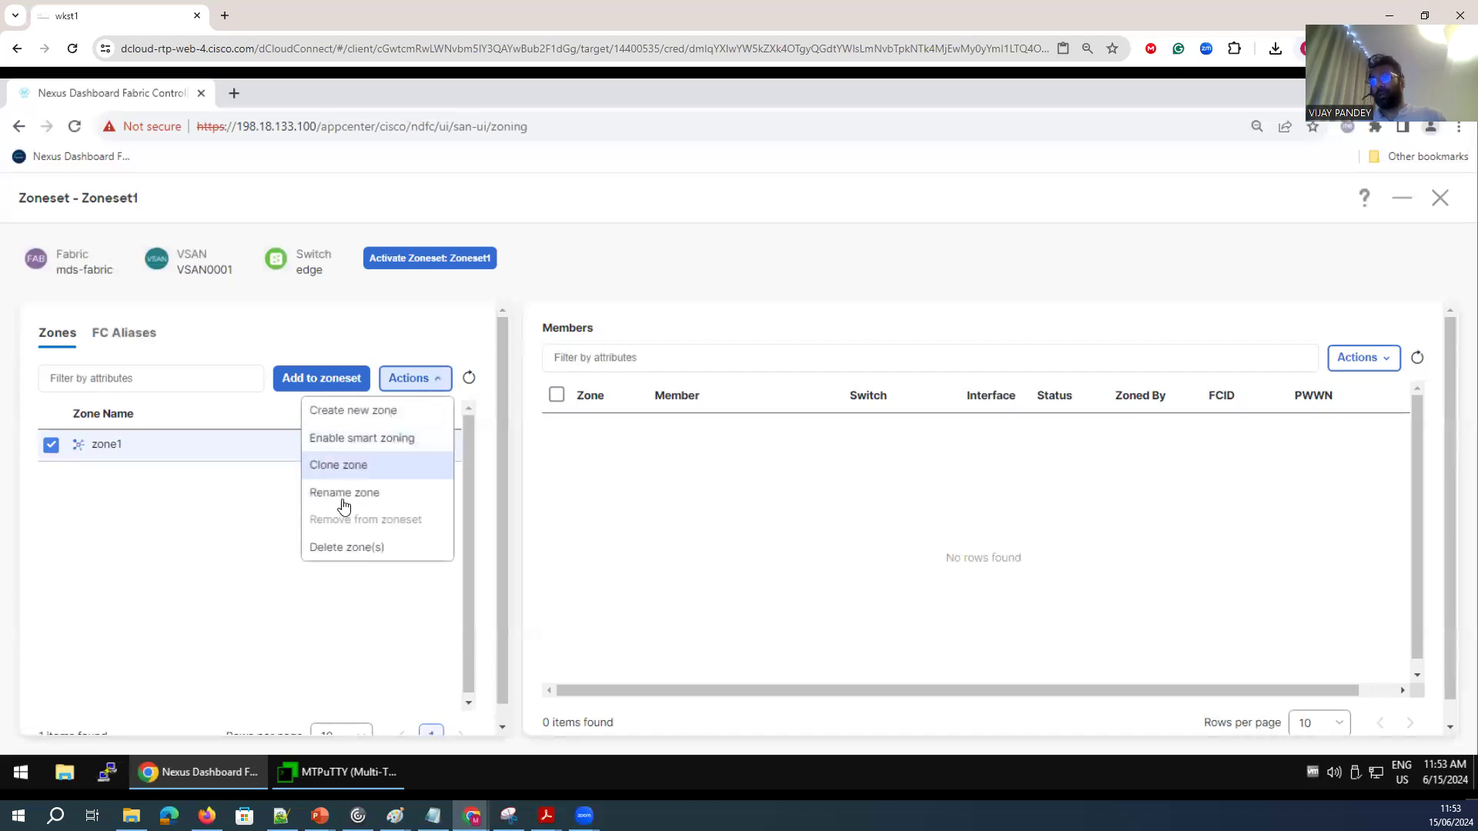
click(351, 642)
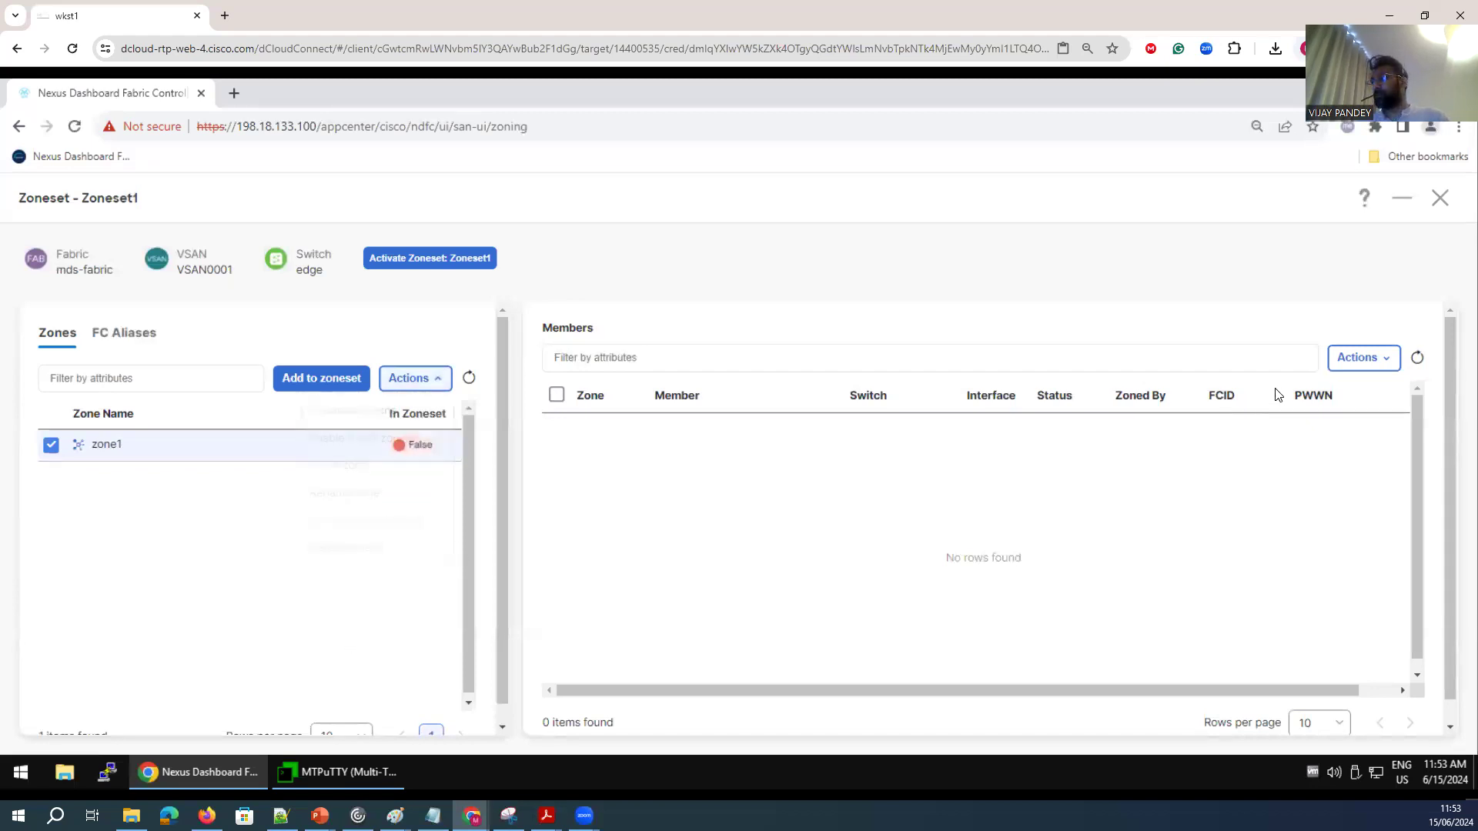
click(1356, 360)
click(1216, 391)
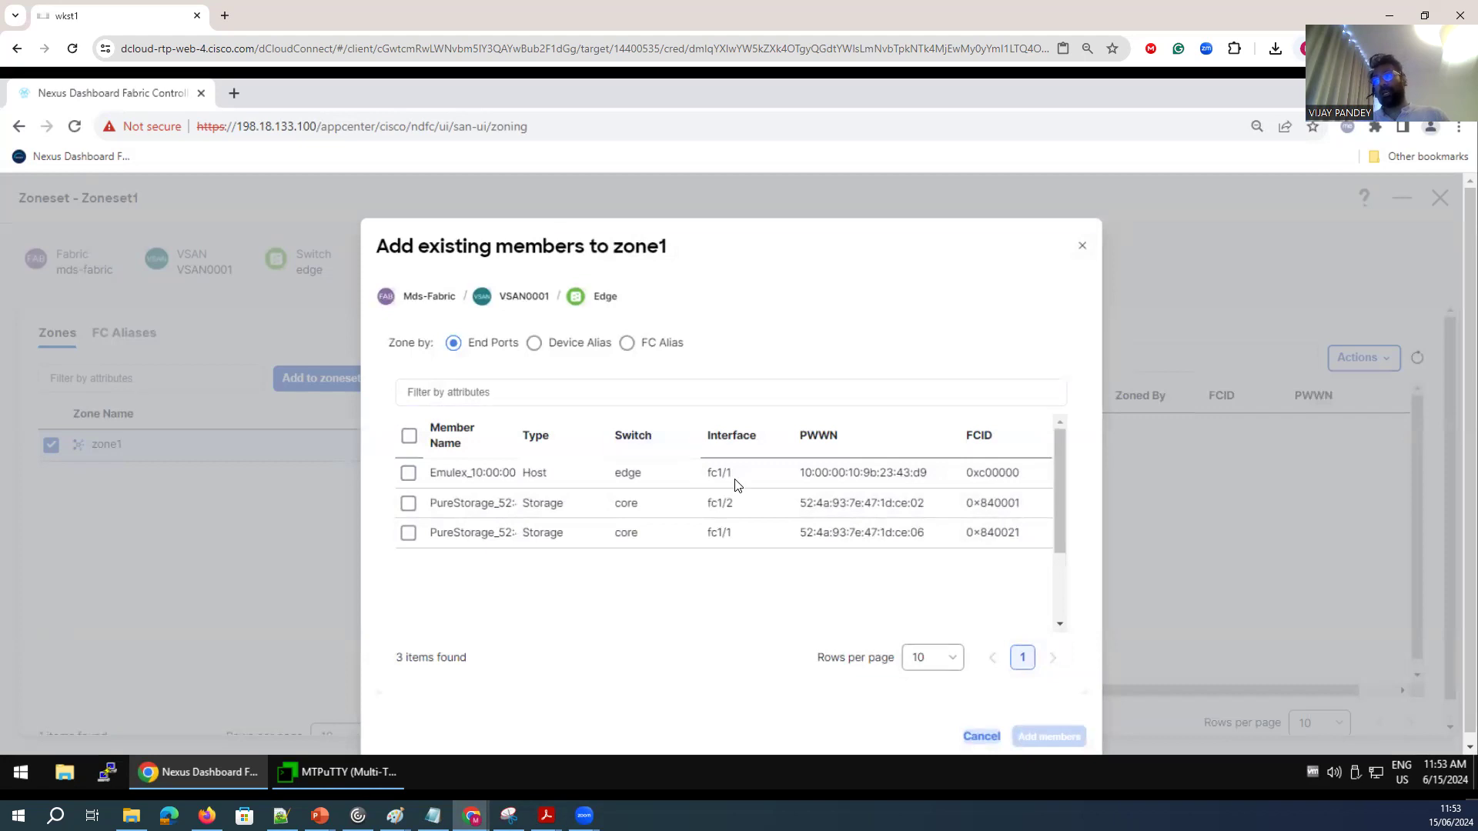
drag(732, 475, 710, 475)
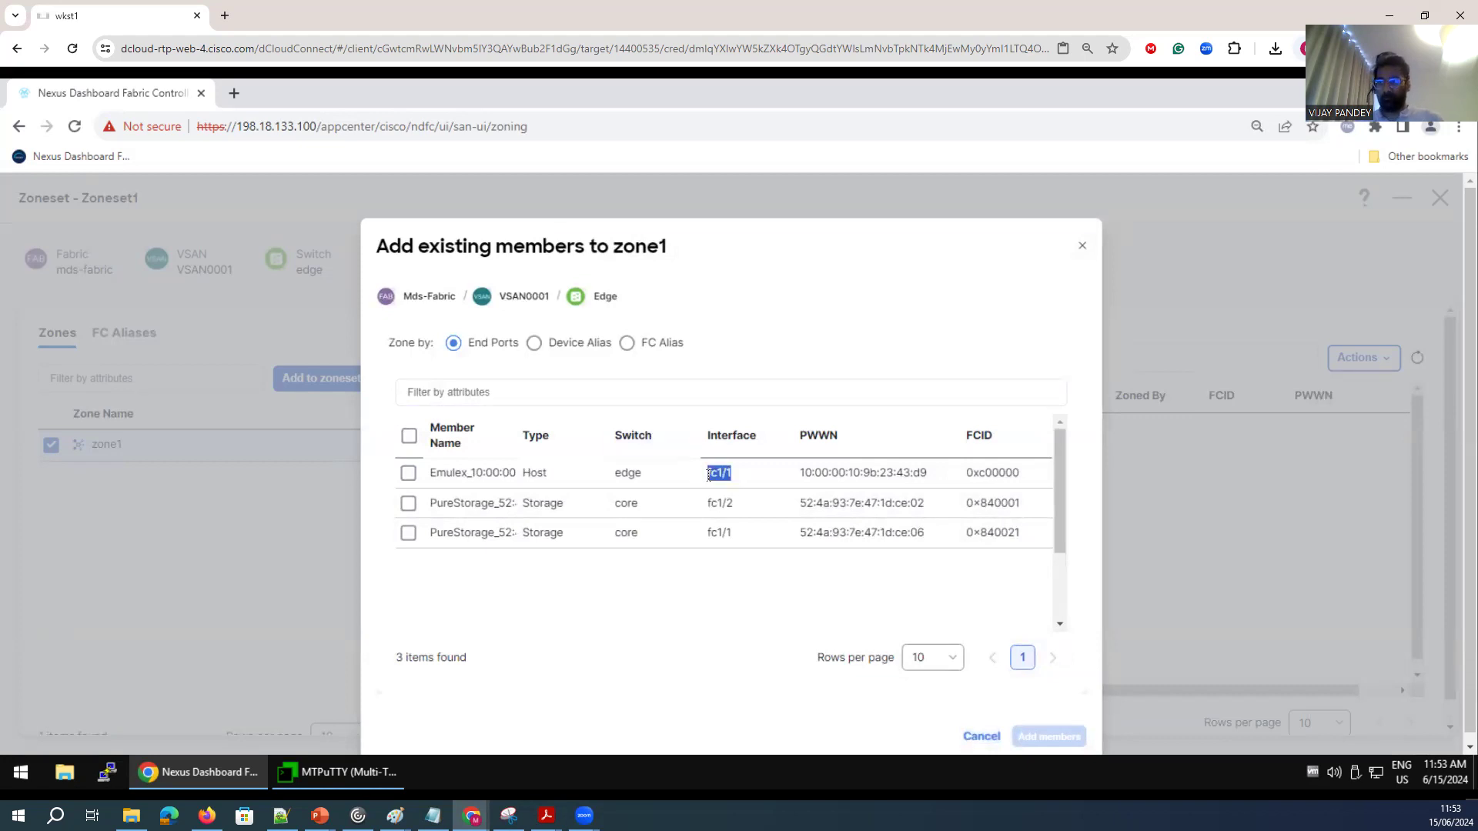
click(407, 534)
click(409, 474)
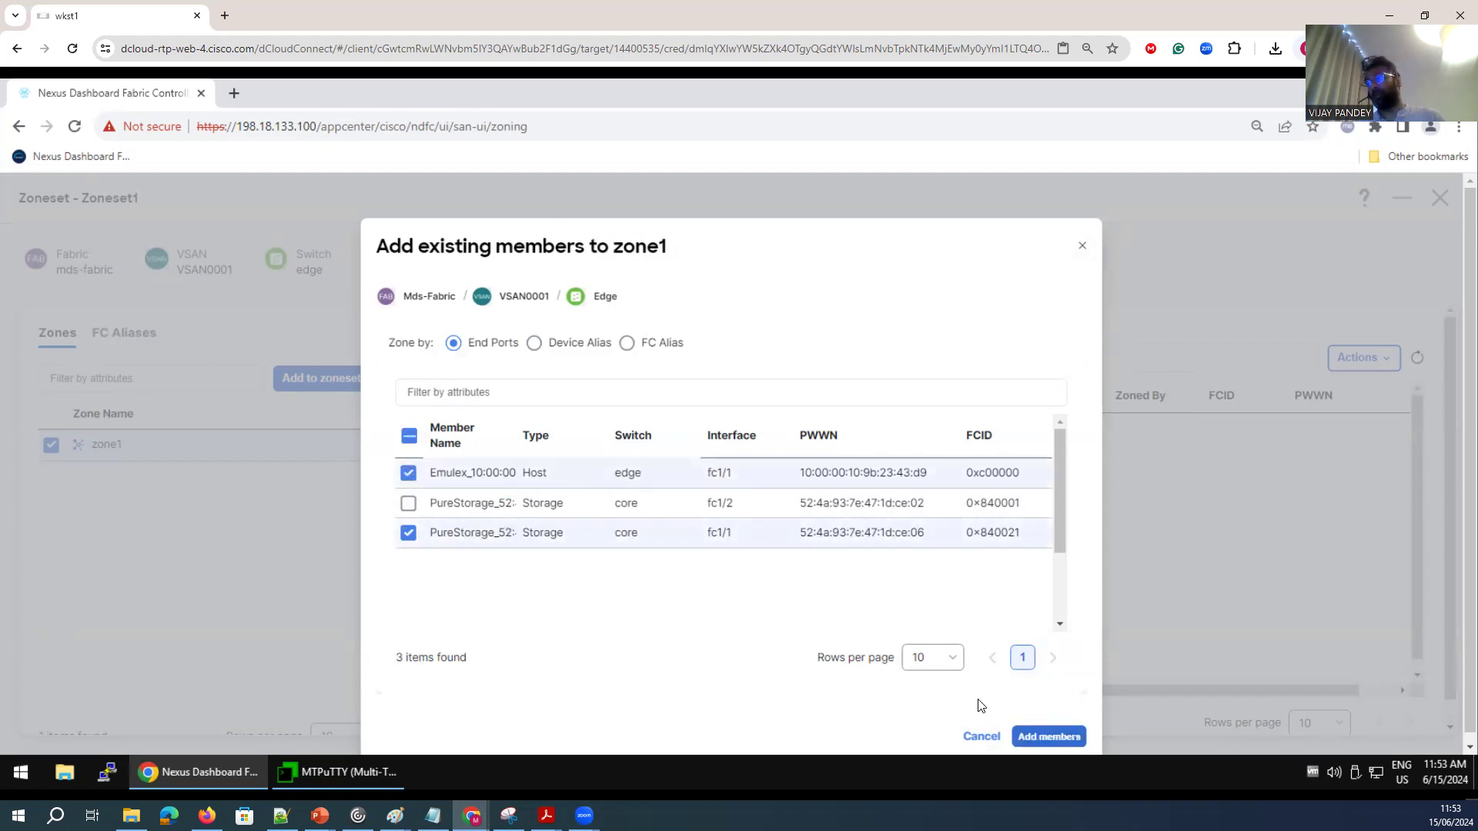
scroll(1001, 723, down, 1)
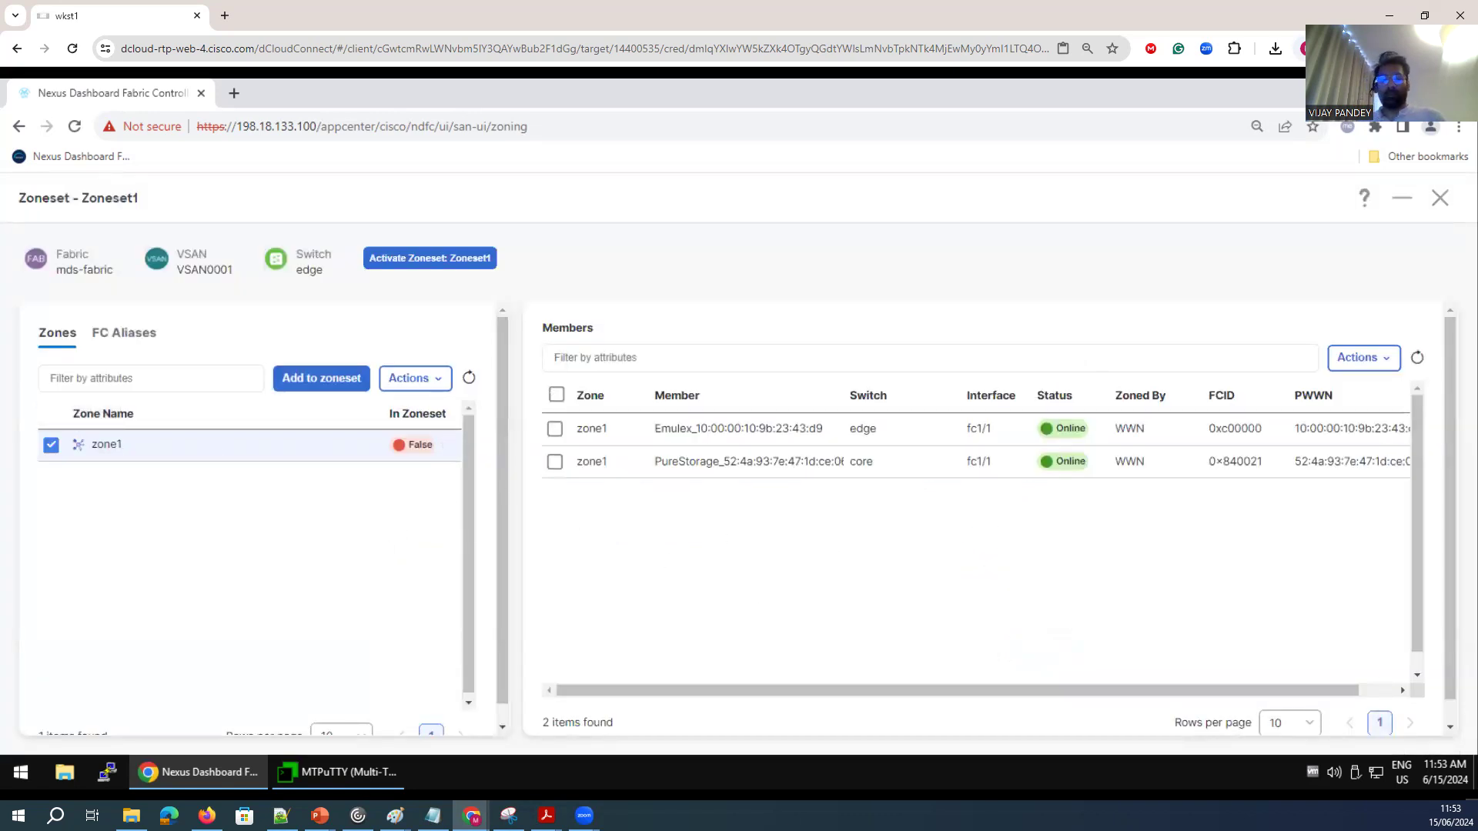
Add zone1 with its two members to the zoneset.
click(554, 429)
click(555, 462)
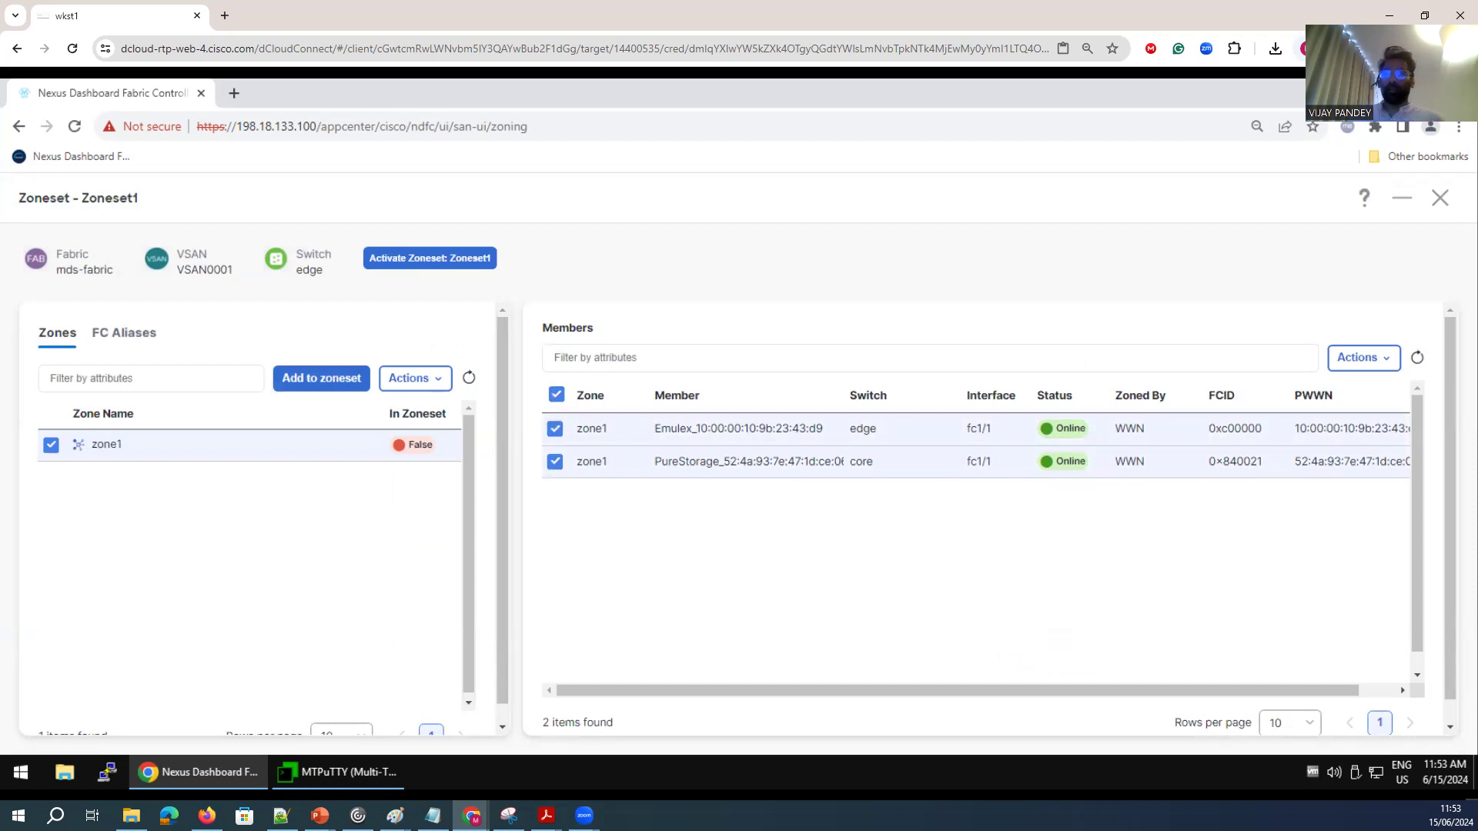
click(431, 380)
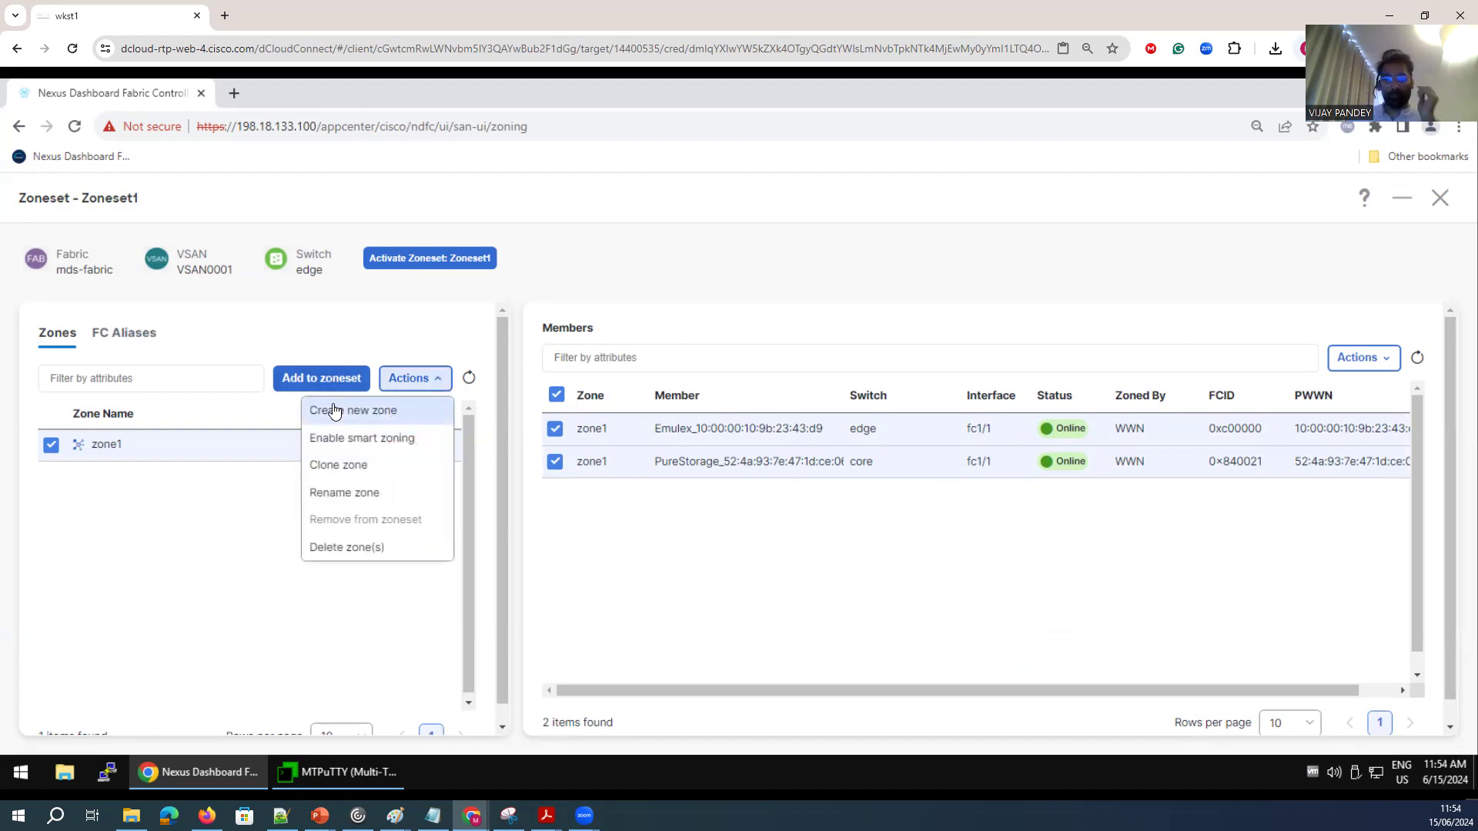
click(332, 377)
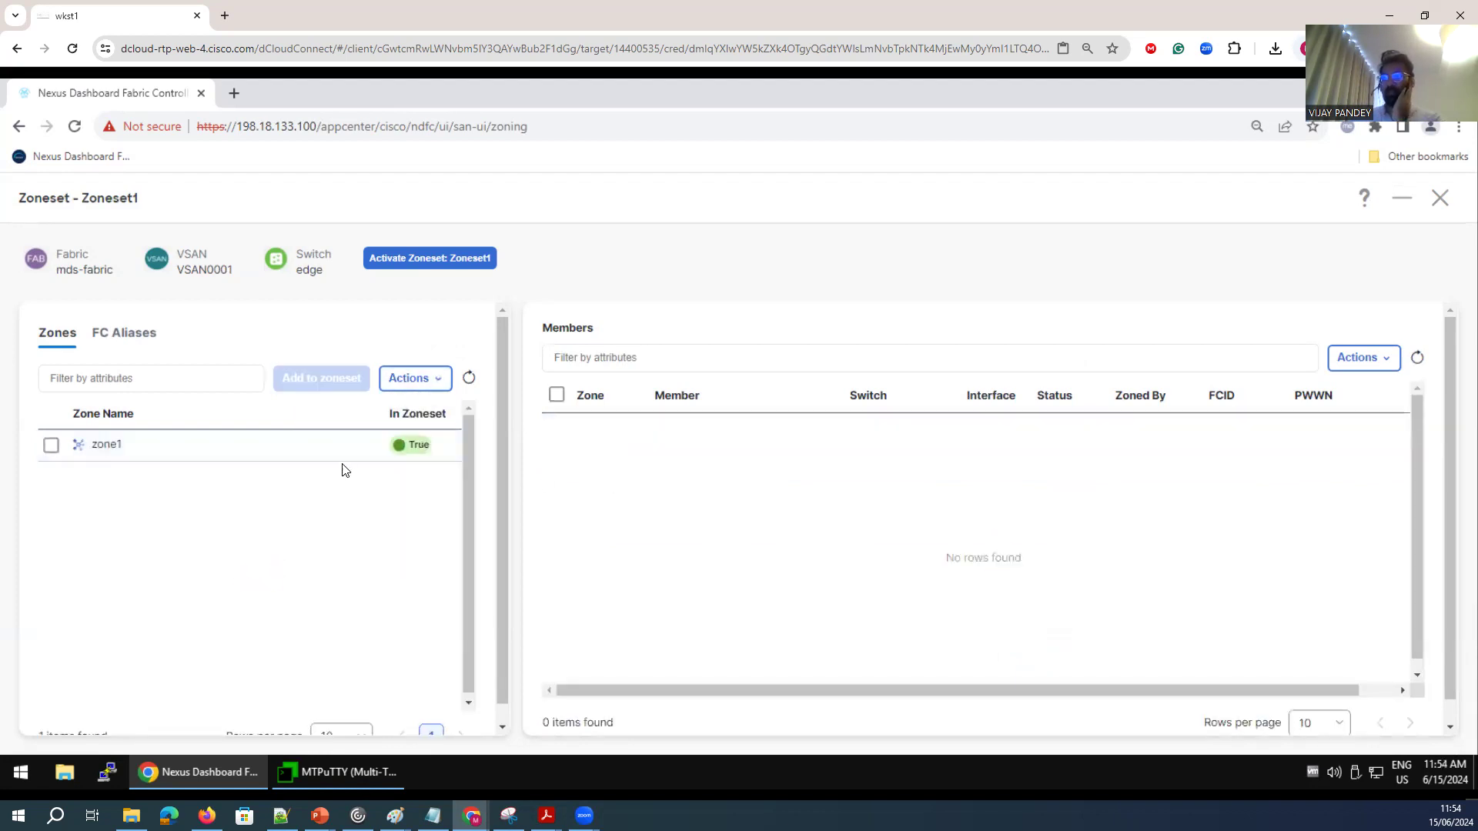
Activate Zoneset1 after reviewing the added members, confirming the save of running configuration to startup.
click(51, 446)
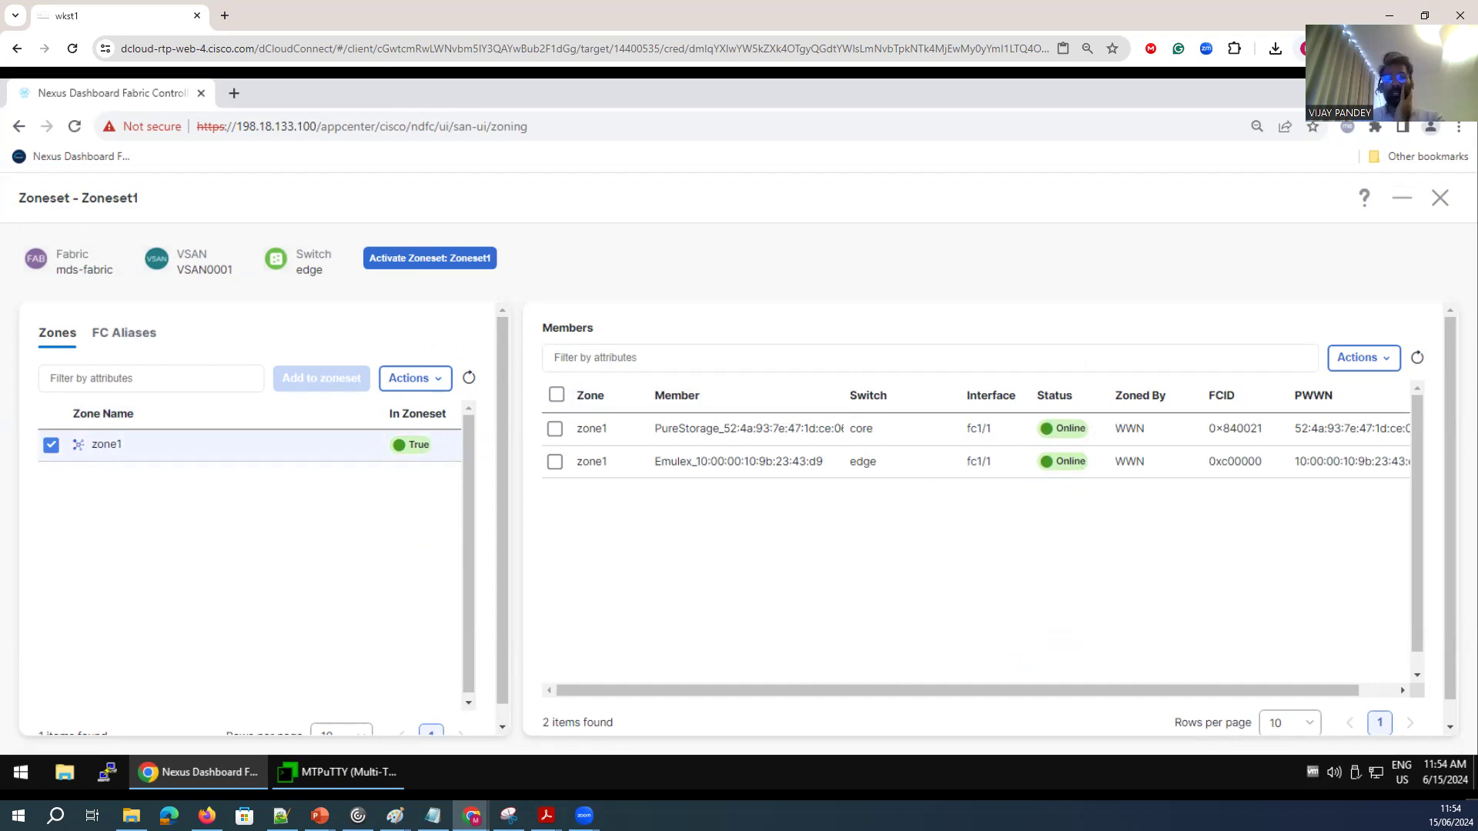
scroll(1232, 619, down, 1)
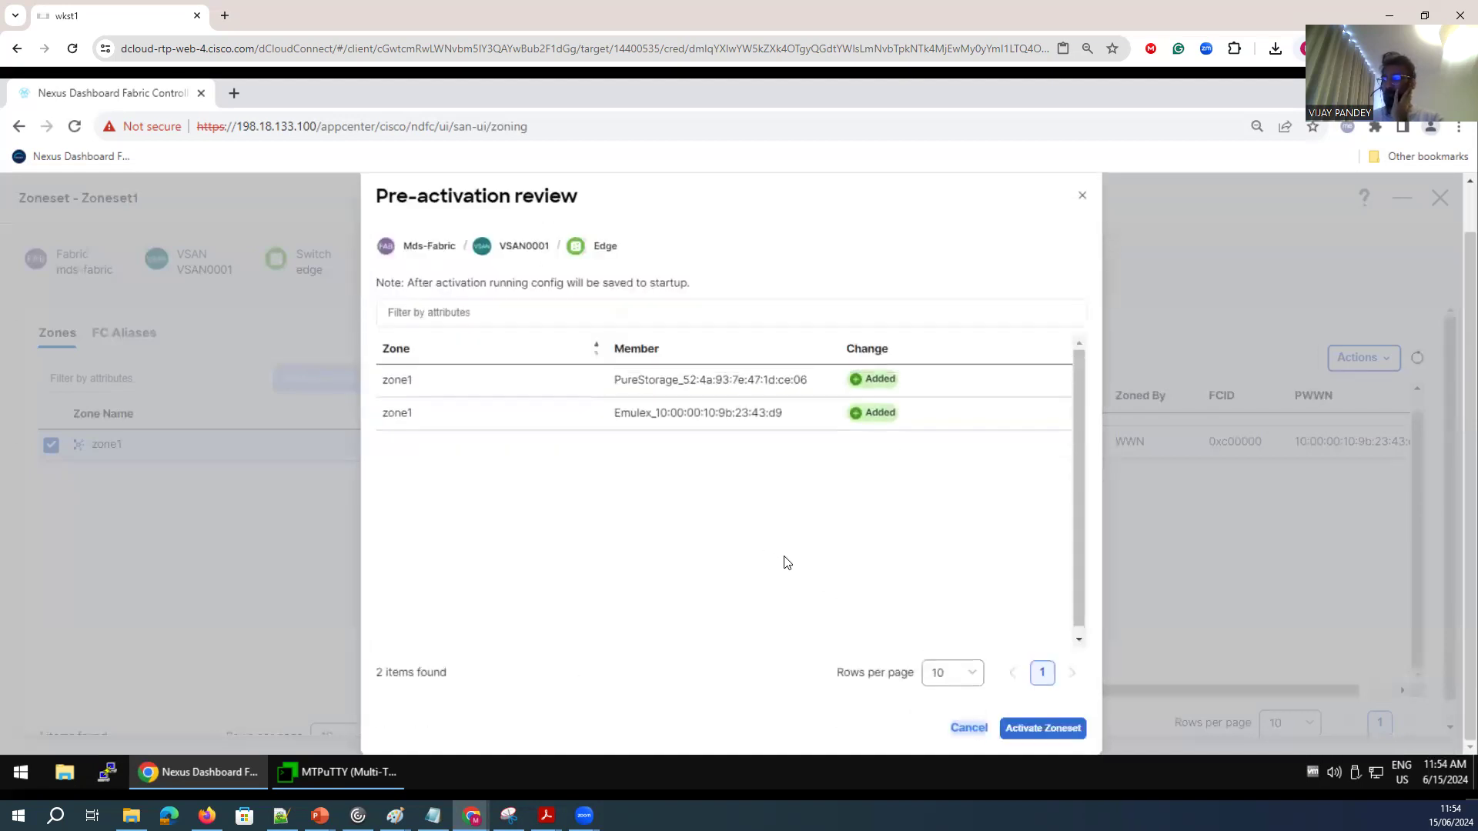
click(1039, 729)
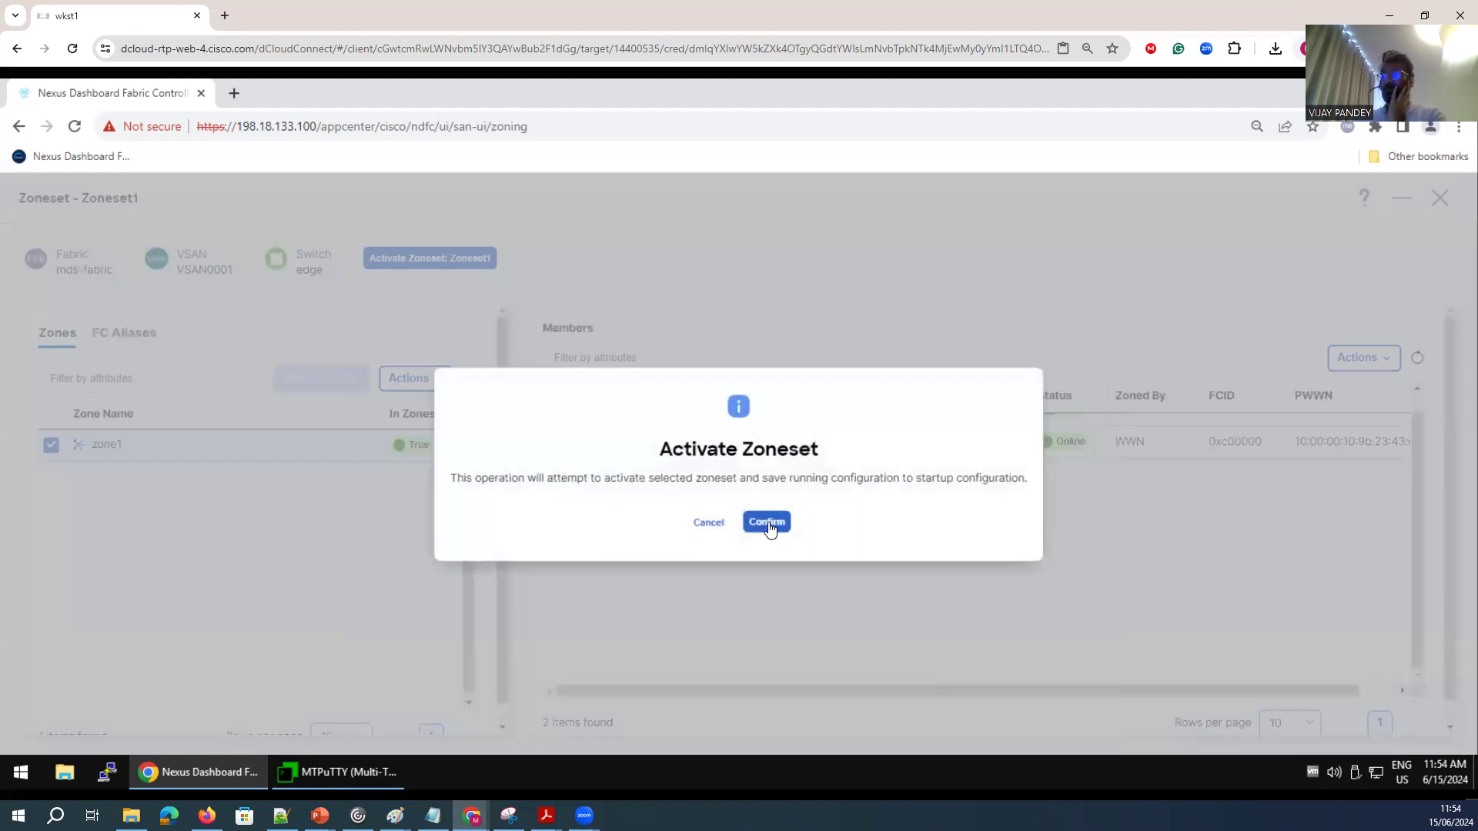
click(767, 523)
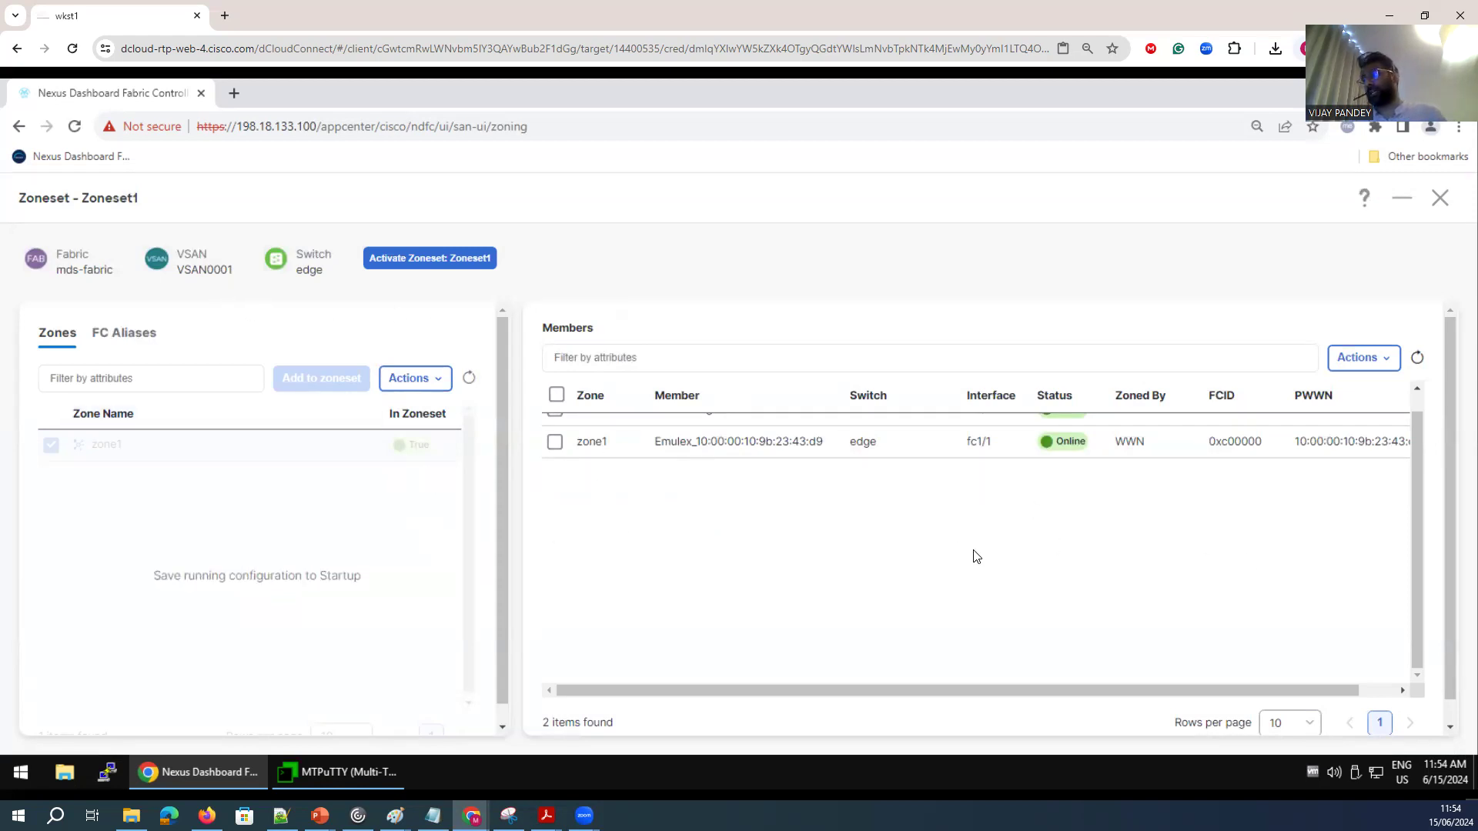
Switch to the core switch terminal session and display the zone status for VSAN 1.
click(360, 770)
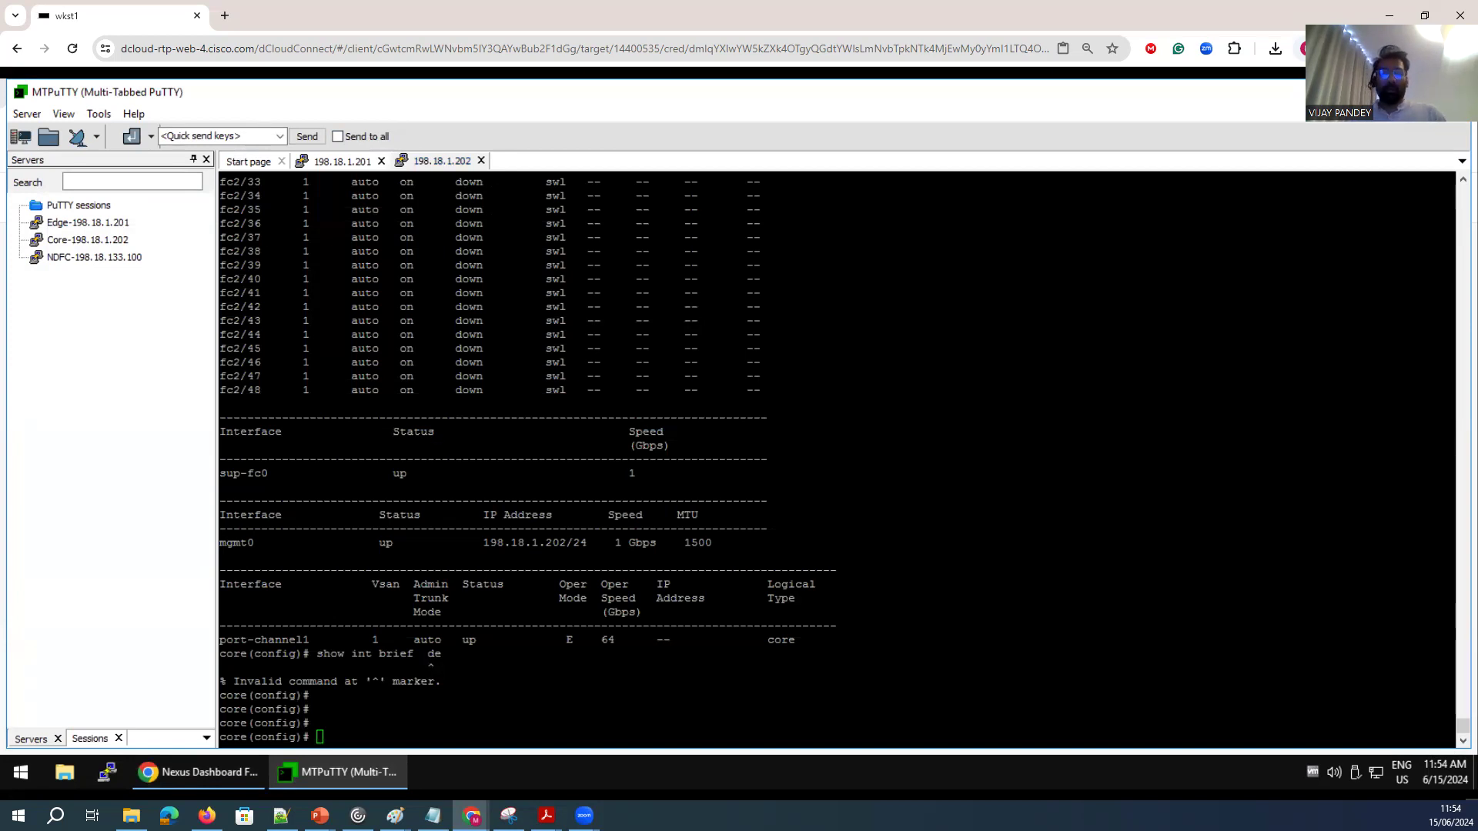
click(436, 648)
key(Return)
key(Return)
key(Return)
key(Return)
key(Return)
text(show zon)
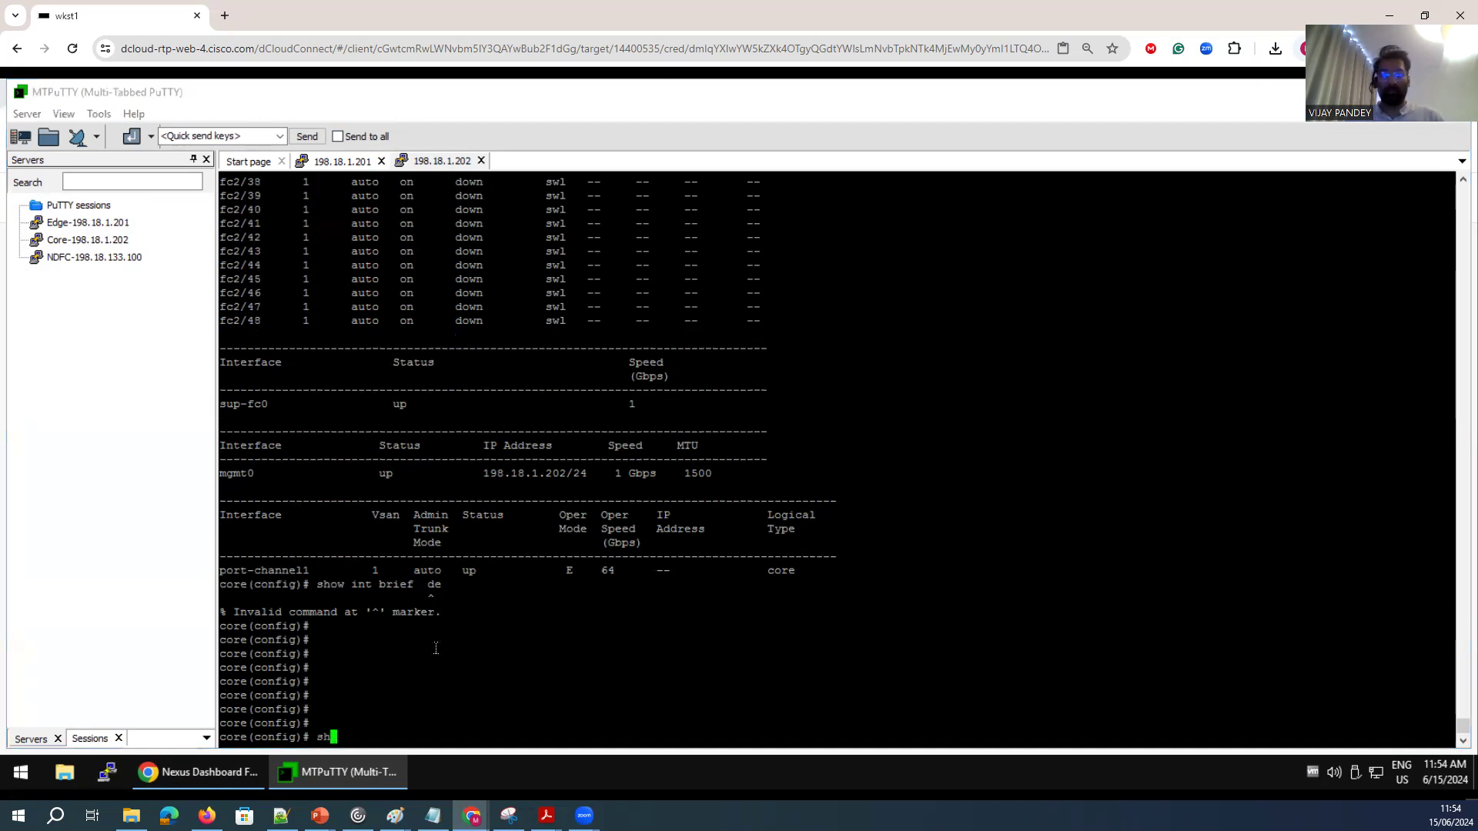
key(Tab)
text(sta)
key(Tab)
text(t )
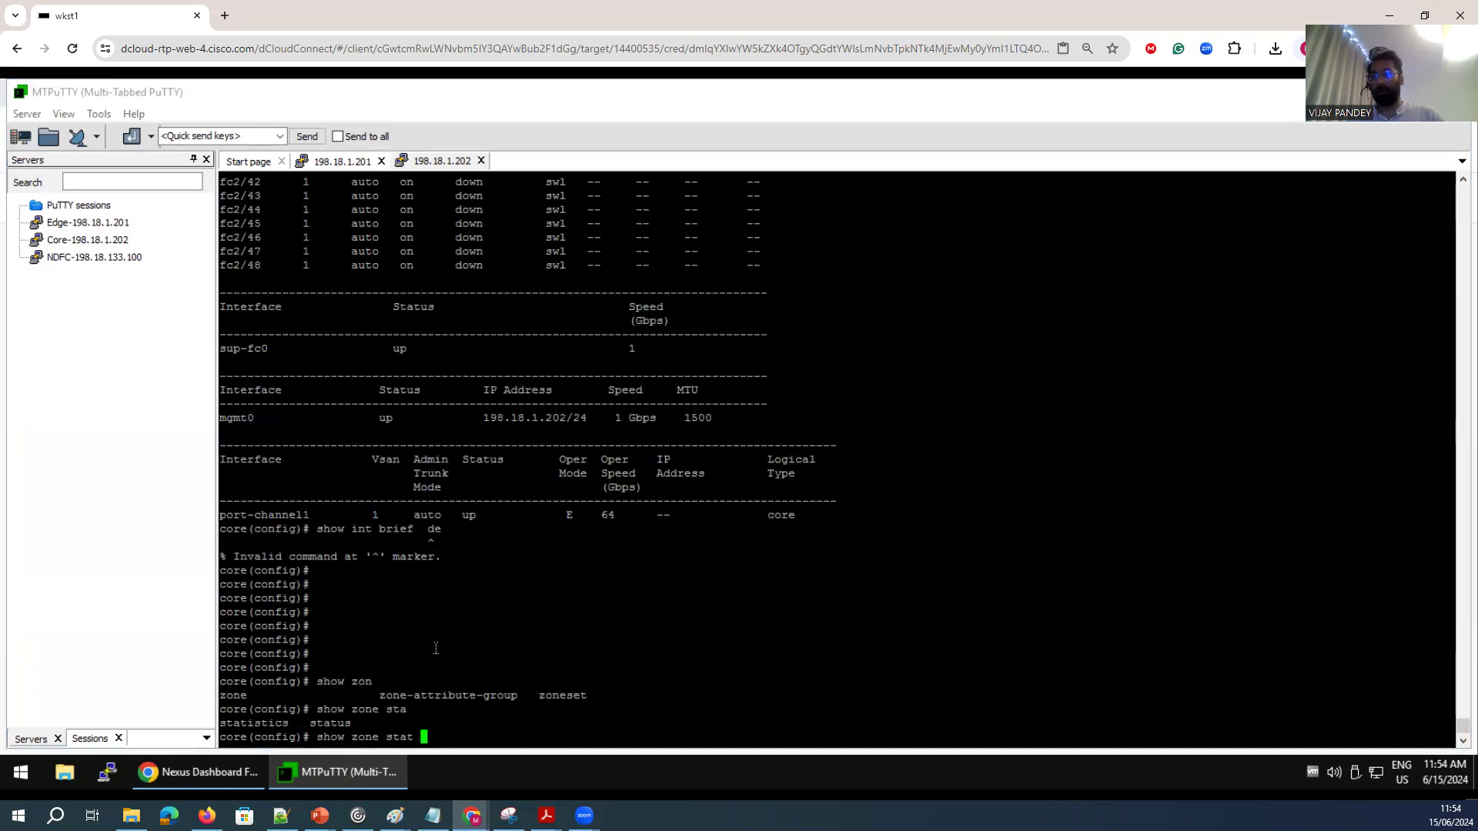
text(vs)
key(BackSpace)
key(BackSpace)
key(BackSpace)
key(BackSpace)
text(us vsan 1)
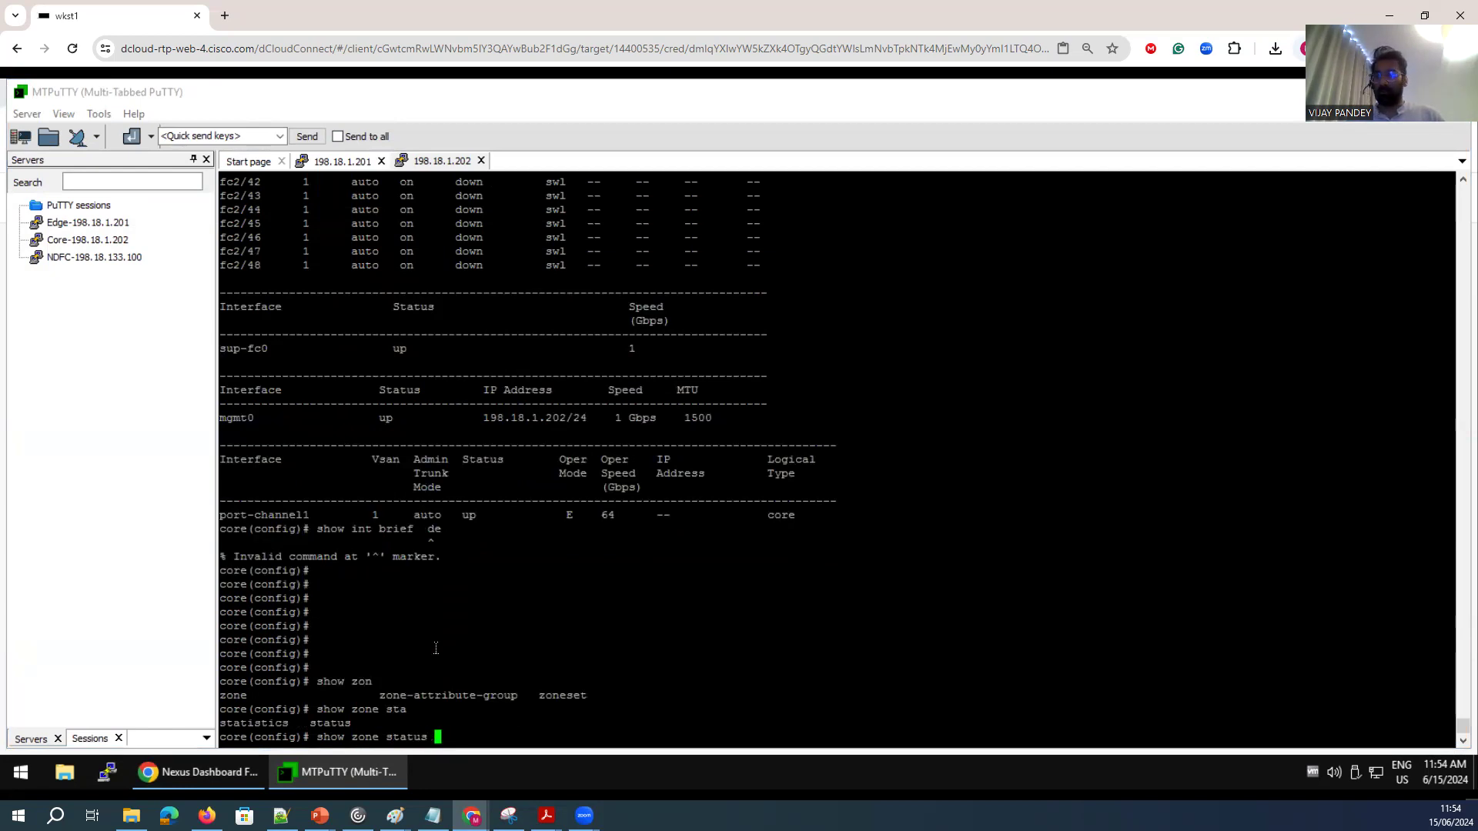
key(Return)
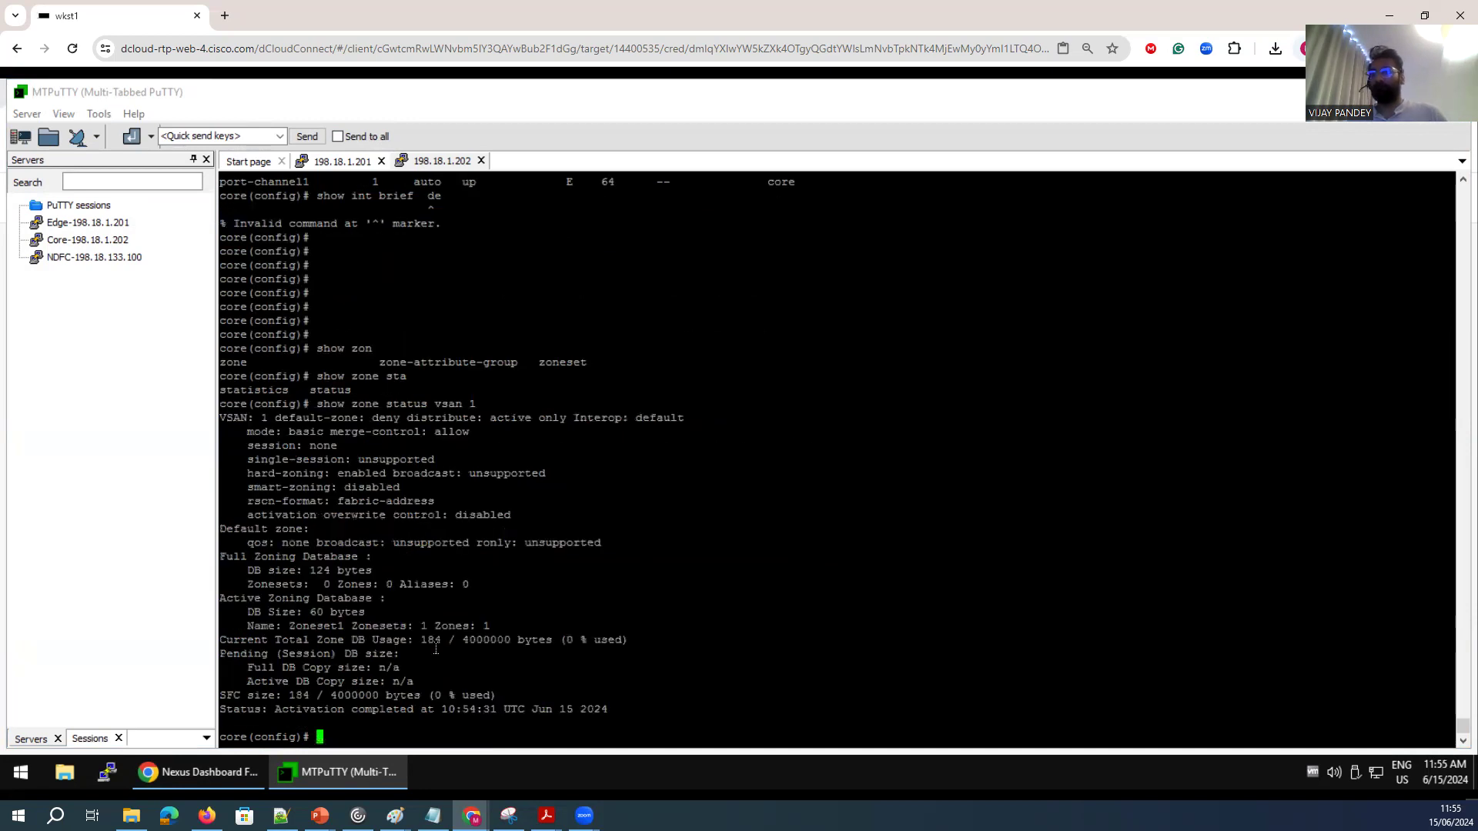
Review the default-zone setting, active zoning database and activation status lines in the zone status output.
drag(274, 418, 337, 417)
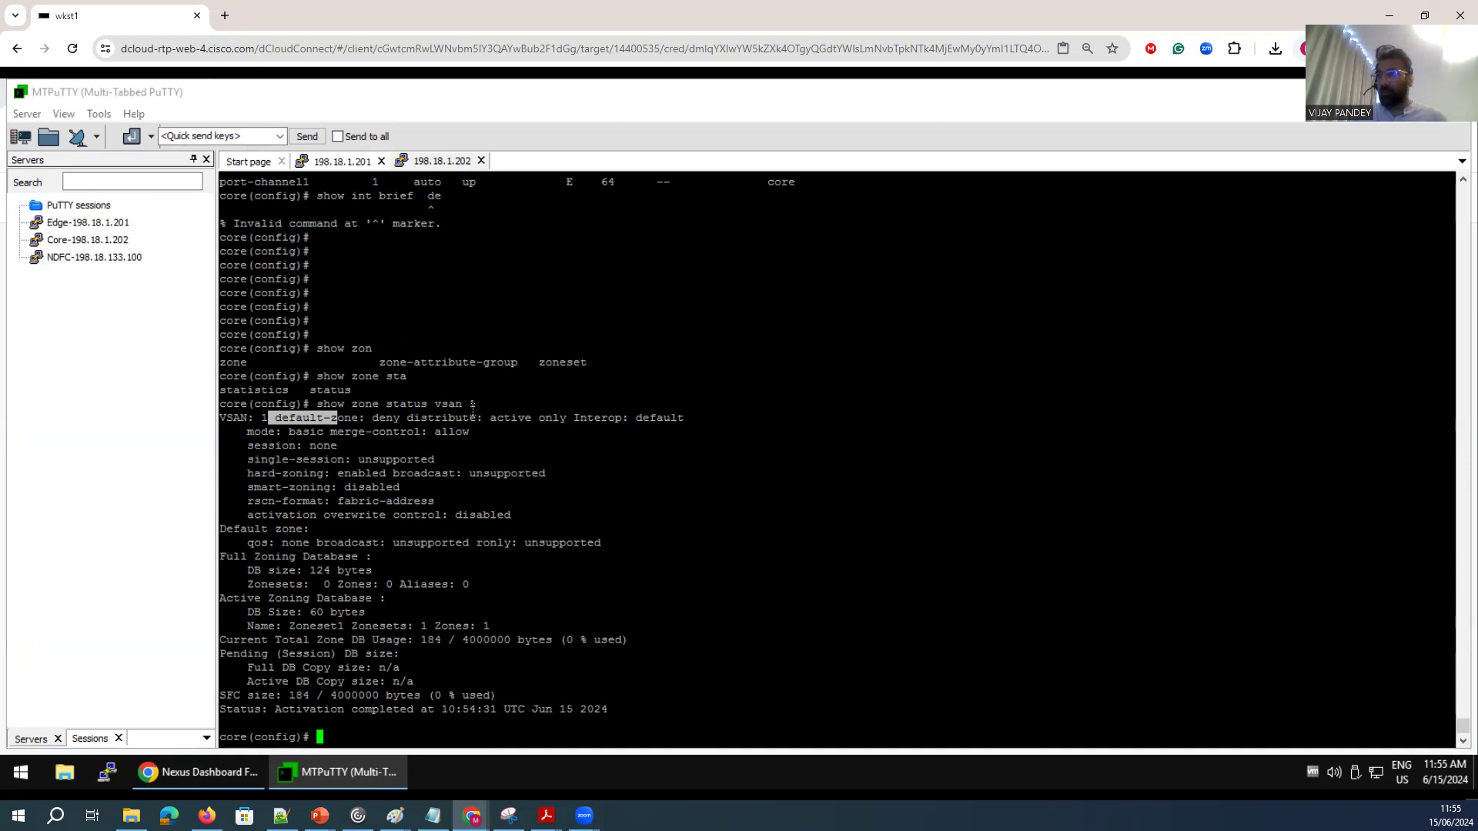
drag(363, 397, 214, 416)
drag(391, 601, 215, 599)
drag(303, 640, 338, 674)
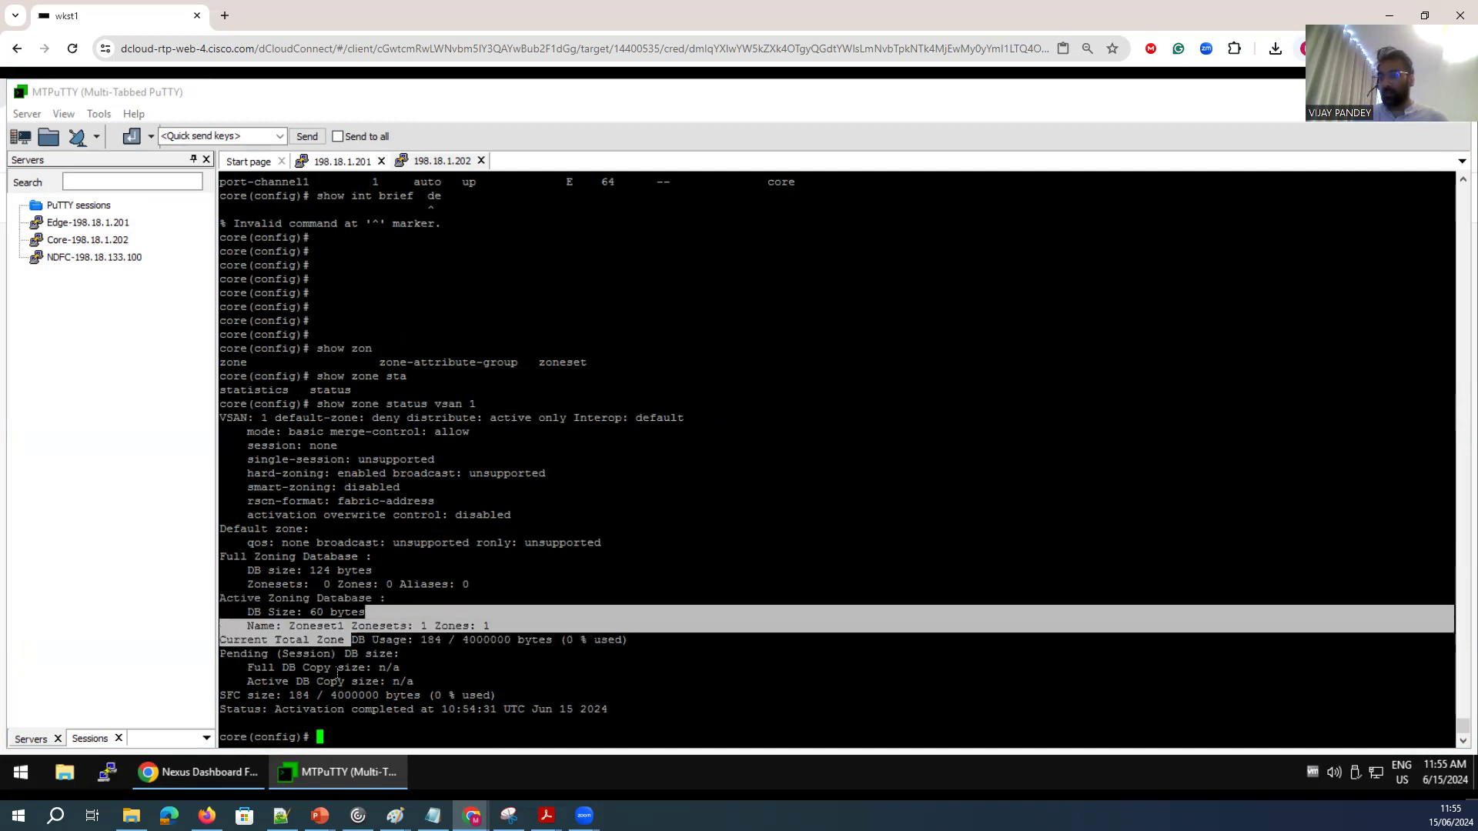
drag(428, 709, 388, 709)
click(294, 711)
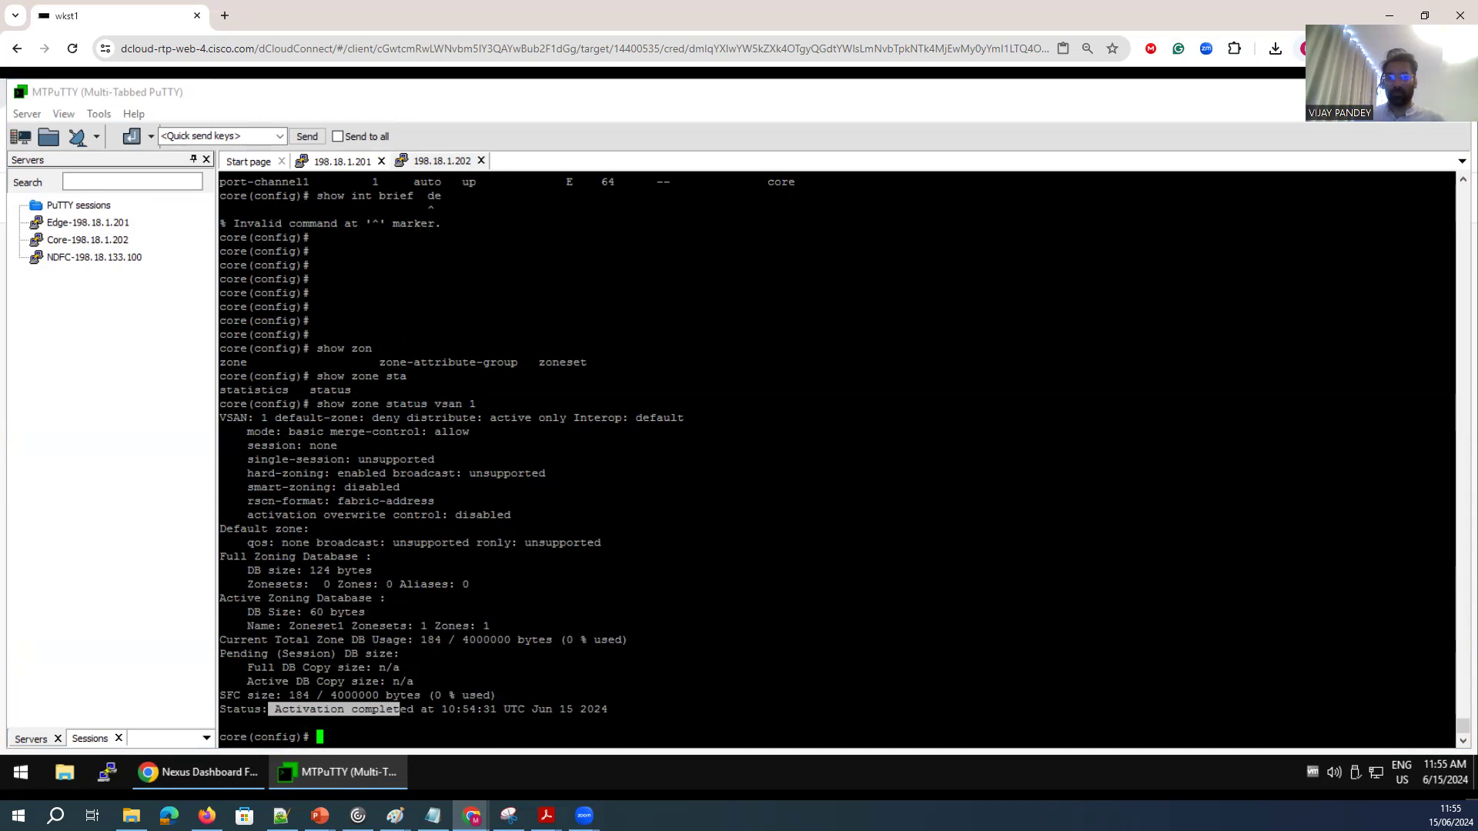
Display the active zoneset for VSAN 1 on the core switch and review its zone members.
key(Return)
key(Return)
key(Return)
text(show zon)
key(Tab)
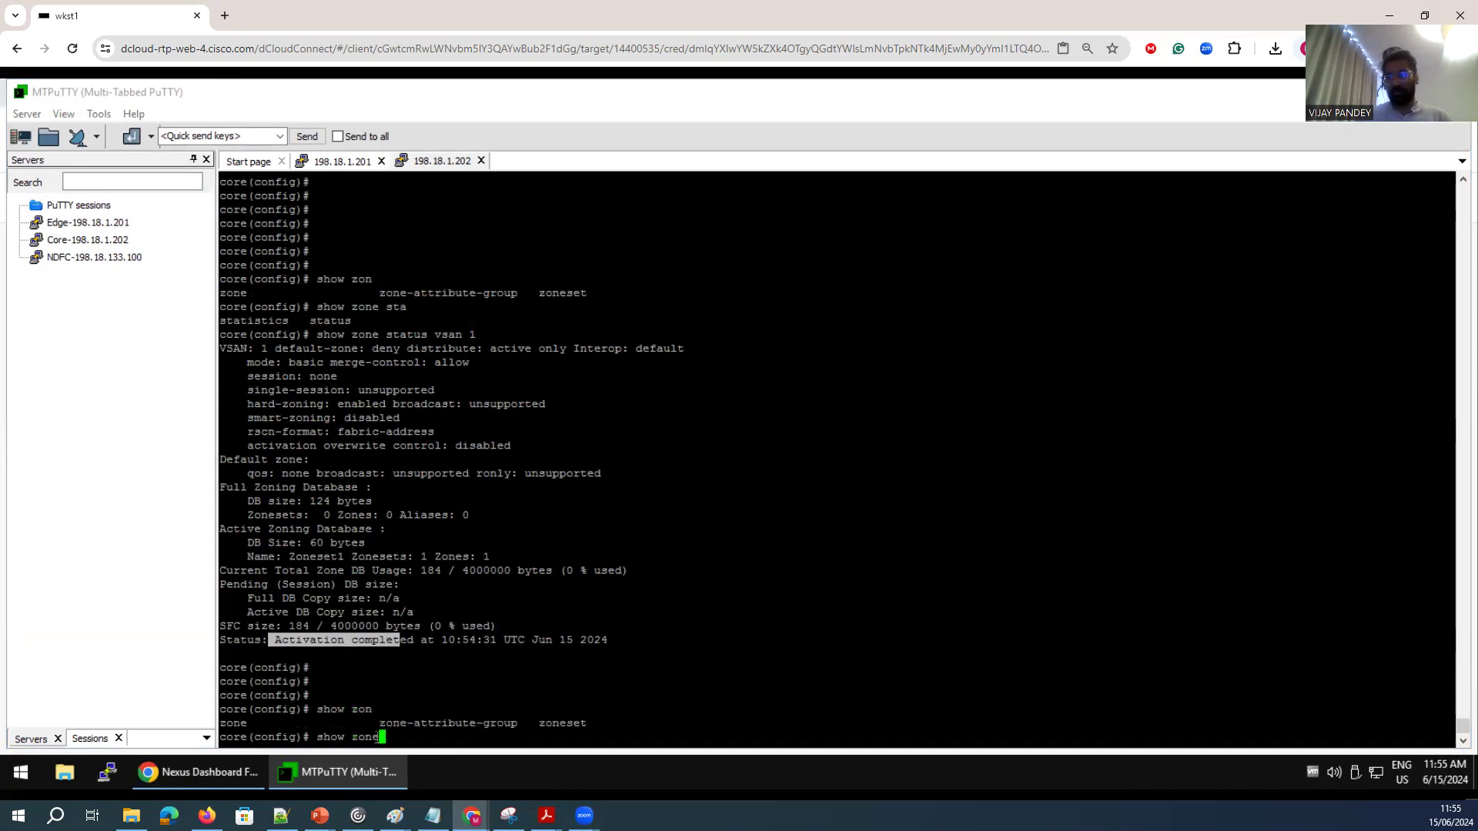
text(set ac)
key(Tab)
text(vsan1)
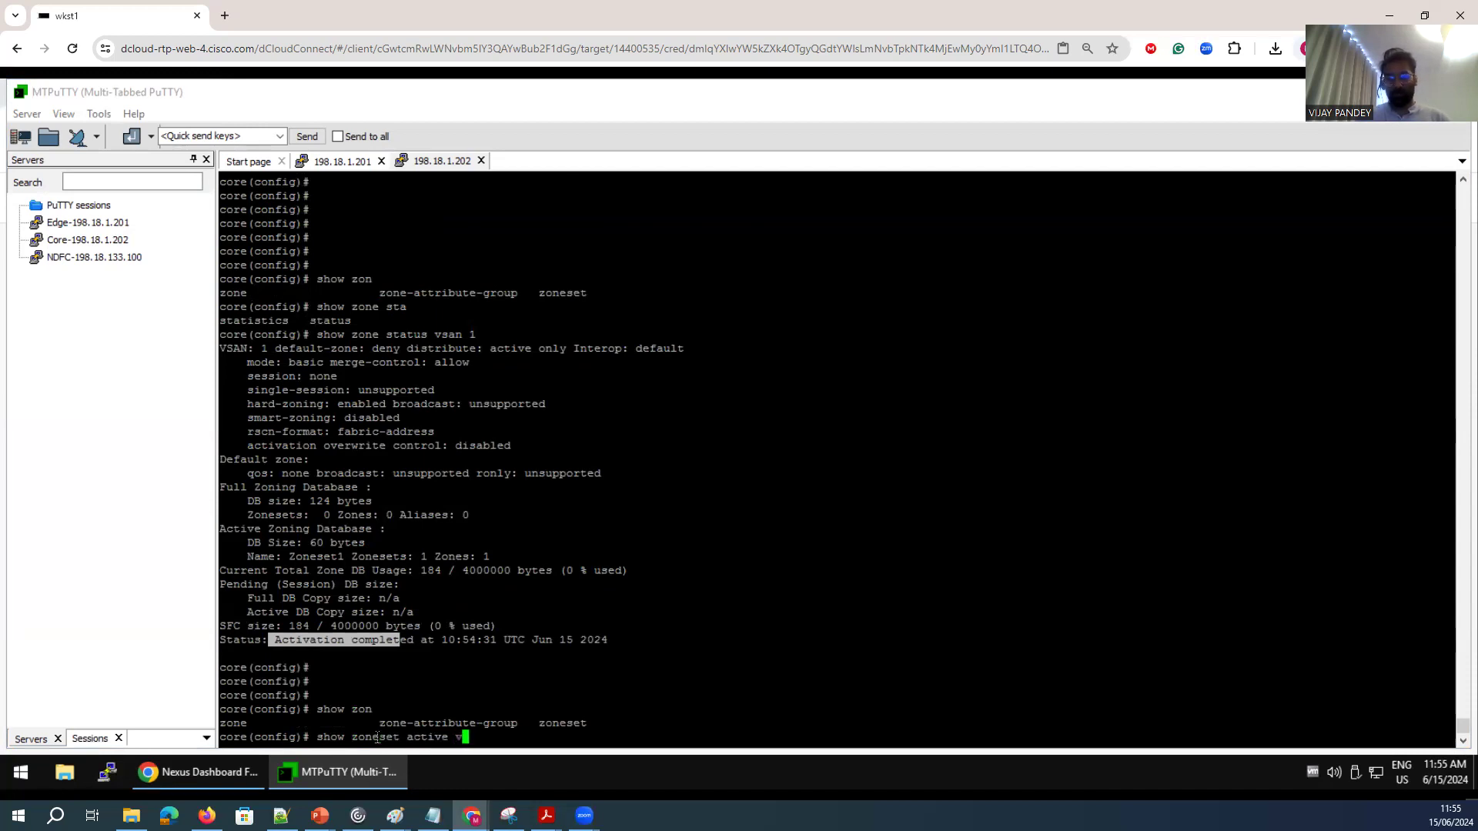
key(Return)
key(Up)
key(Left)
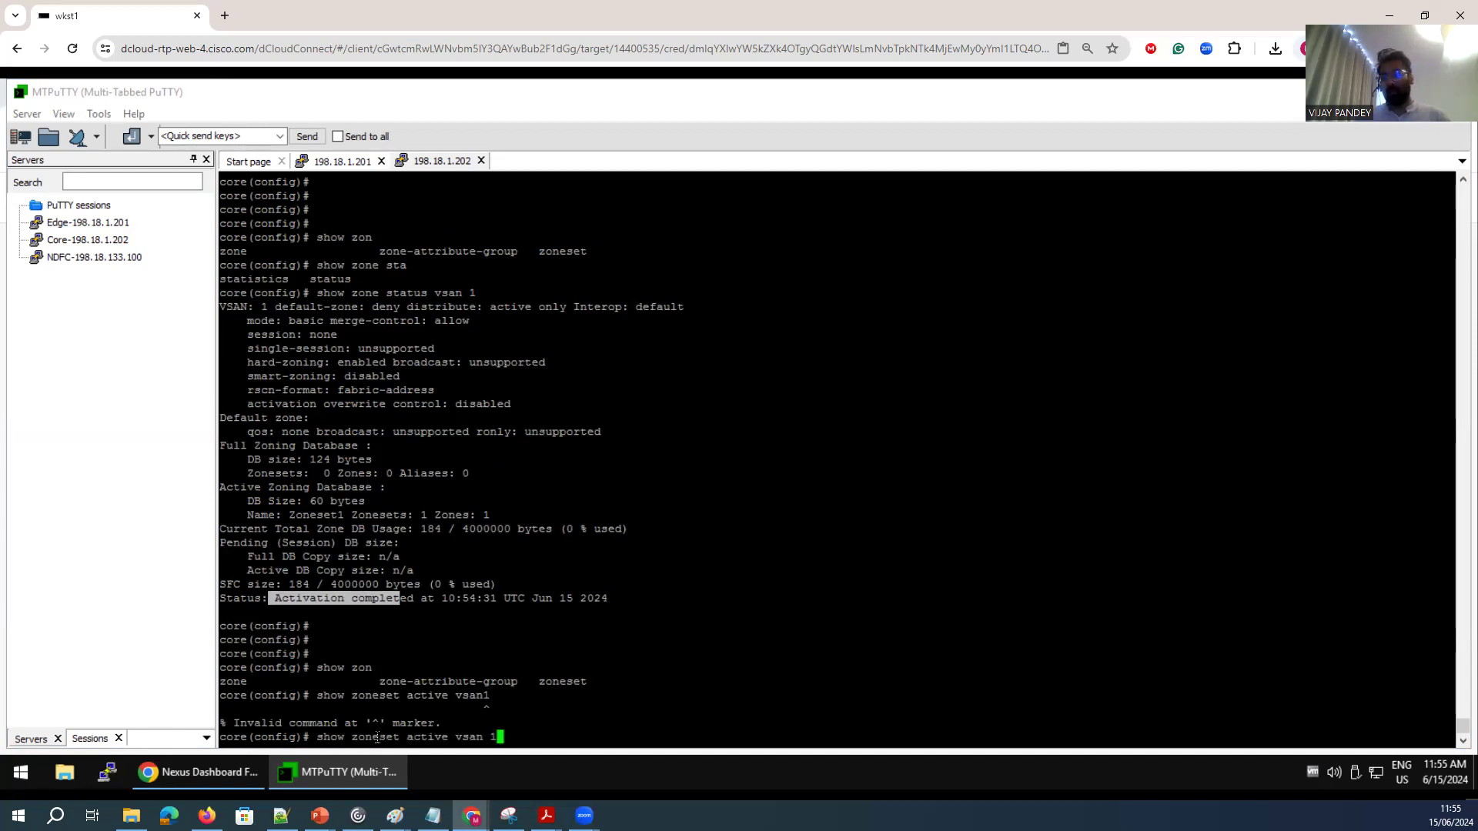
key(Return)
drag(555, 727, 222, 692)
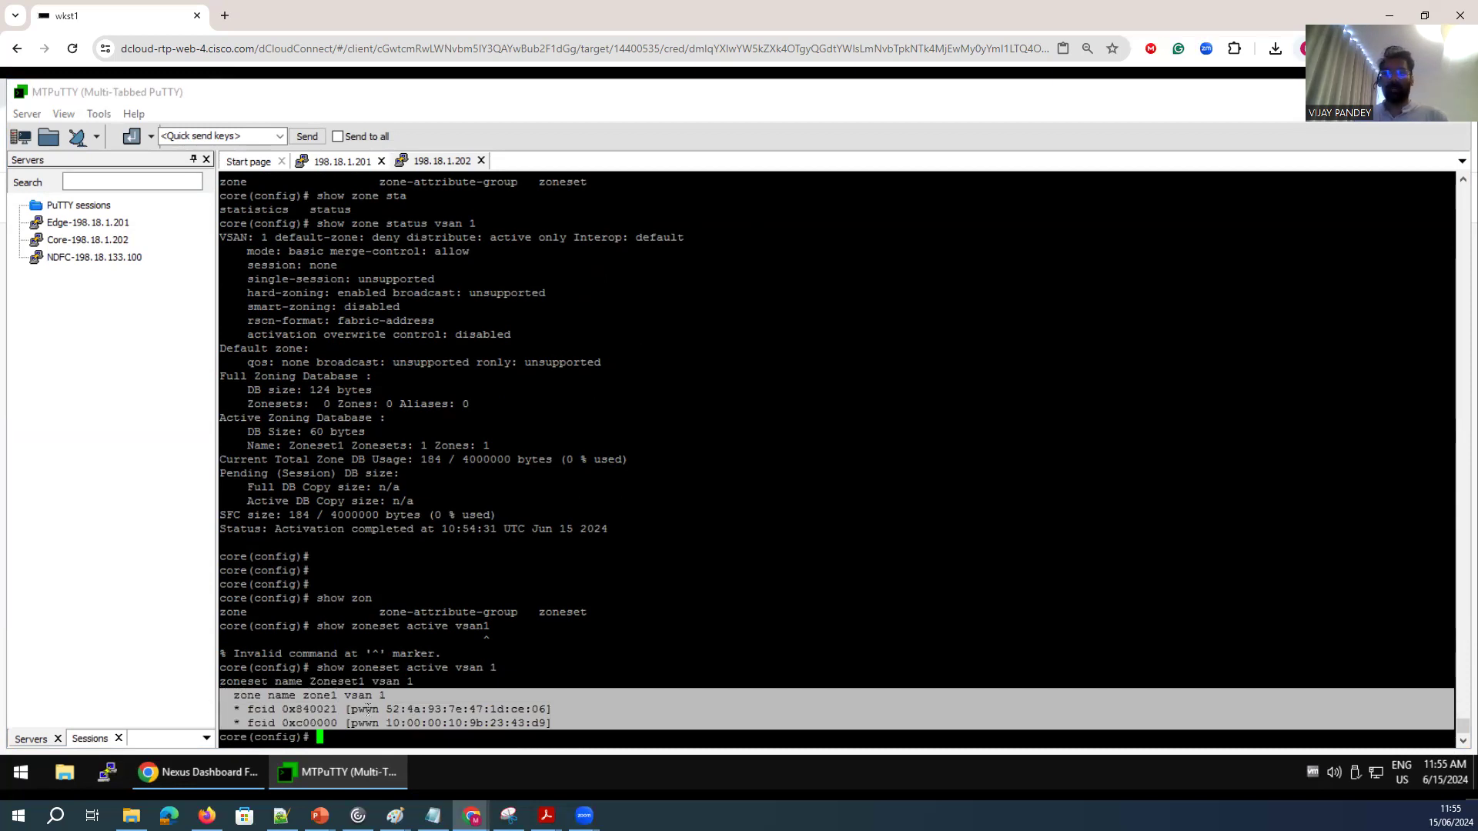
click(369, 710)
drag(543, 712, 389, 702)
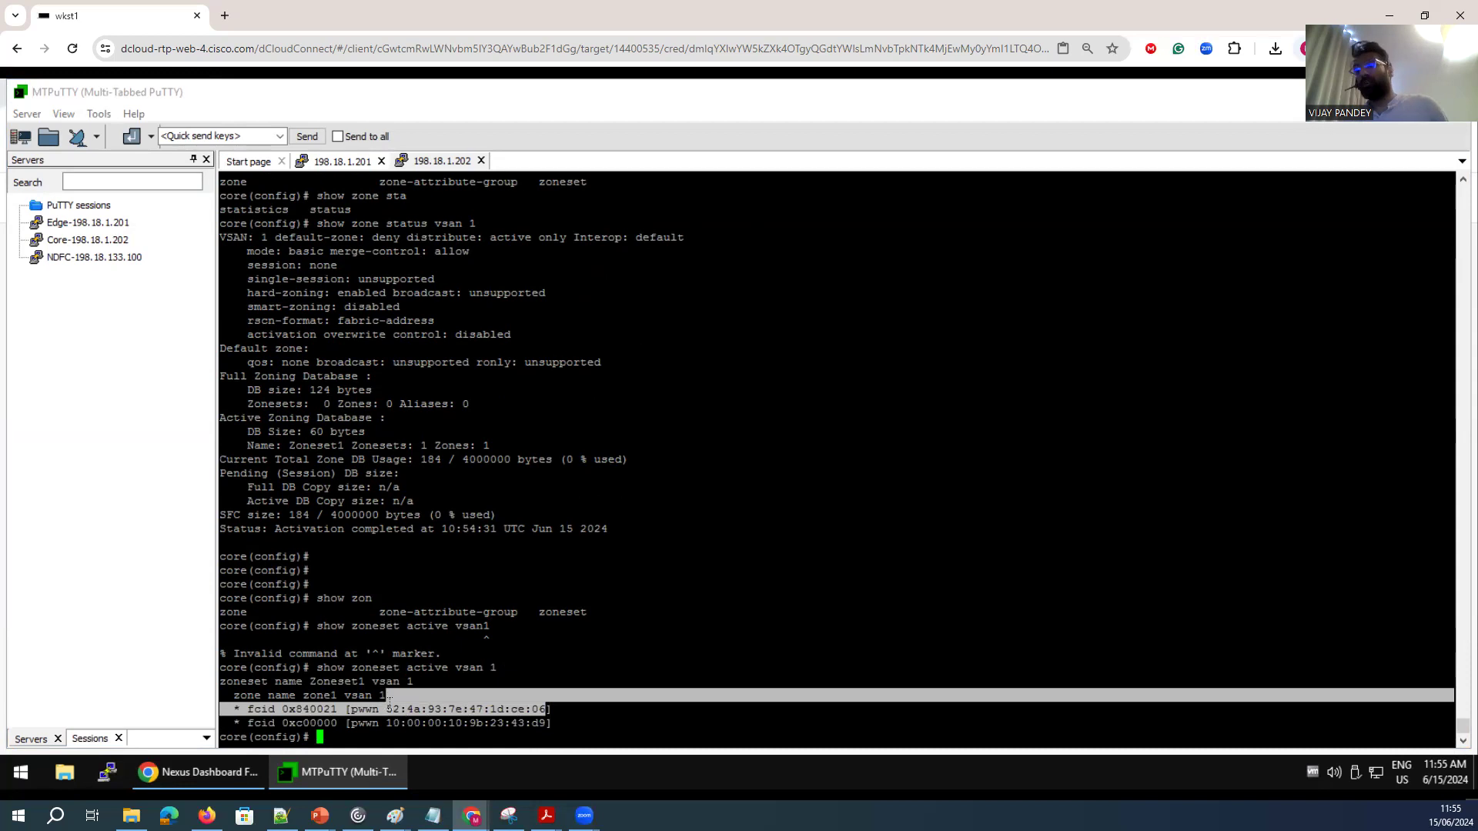
Switch to the Paint topology diagram and sketch the zoning path from compute through edge and core to the storage array.
click(508, 816)
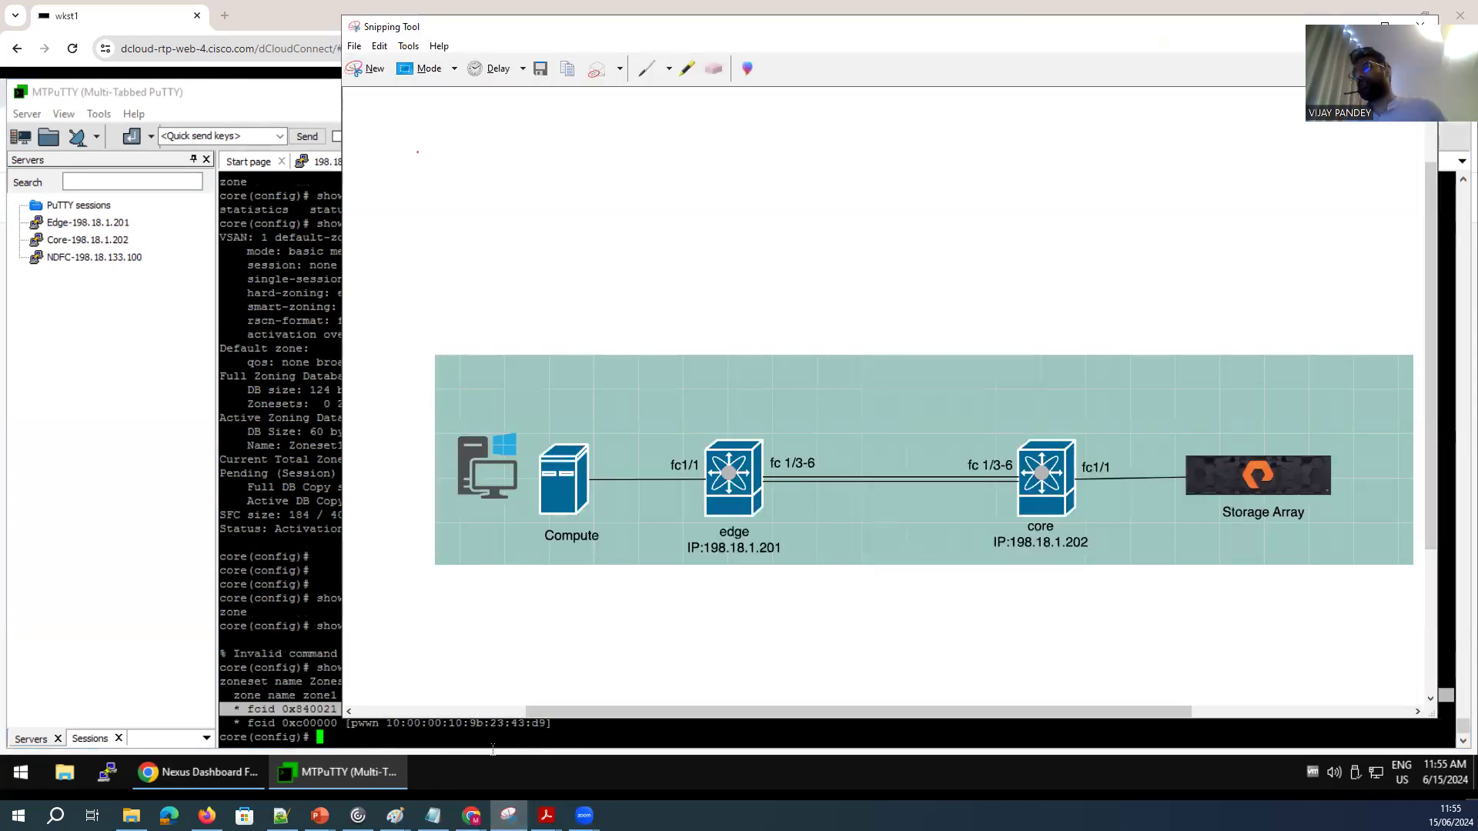
mouse_move(395, 816)
click(489, 750)
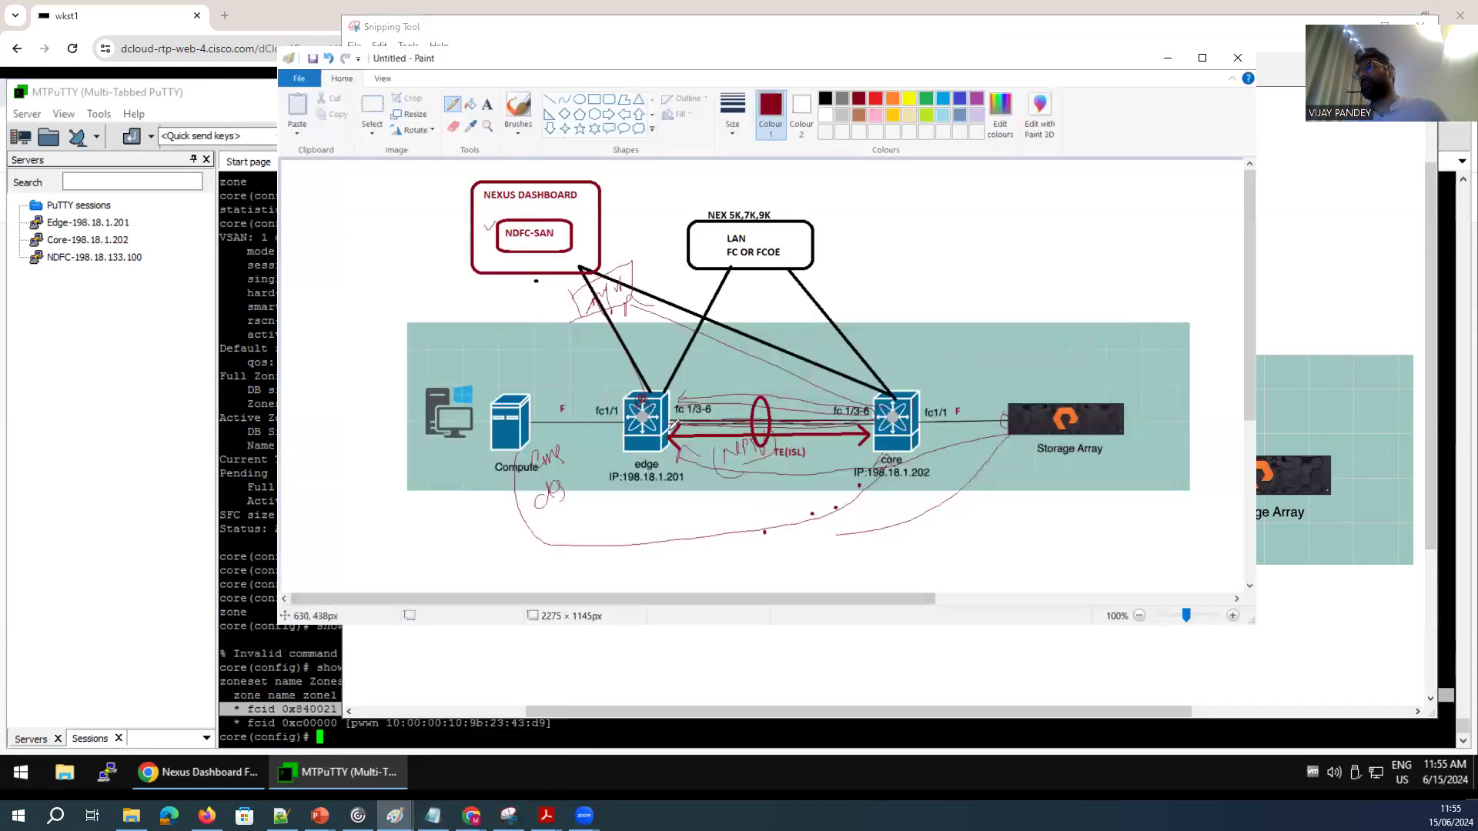
drag(658, 455, 649, 456)
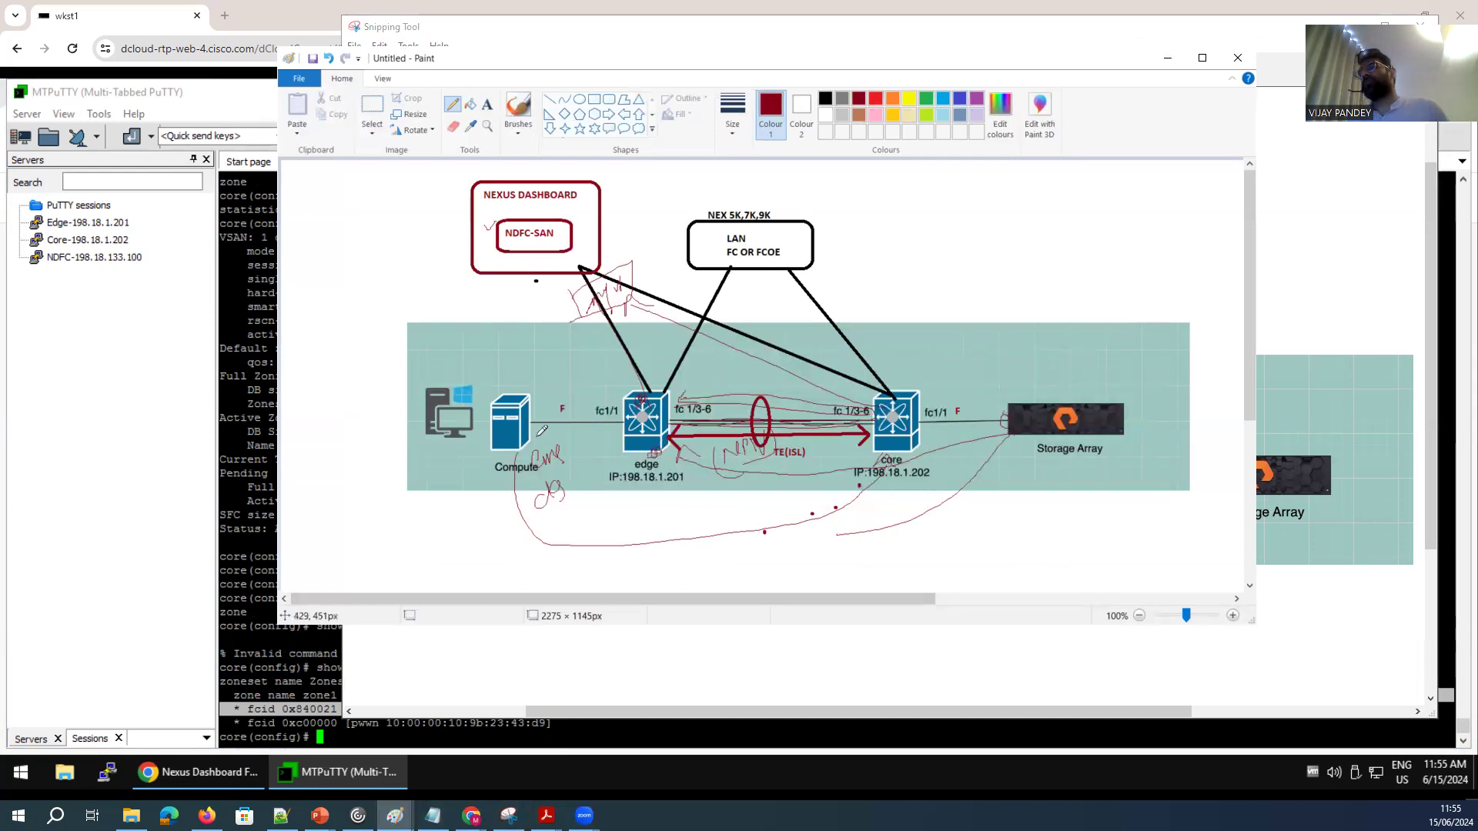
mouse_move(952, 472)
mouse_down()
mouse_move(681, 500)
mouse_move(652, 462)
mouse_up()
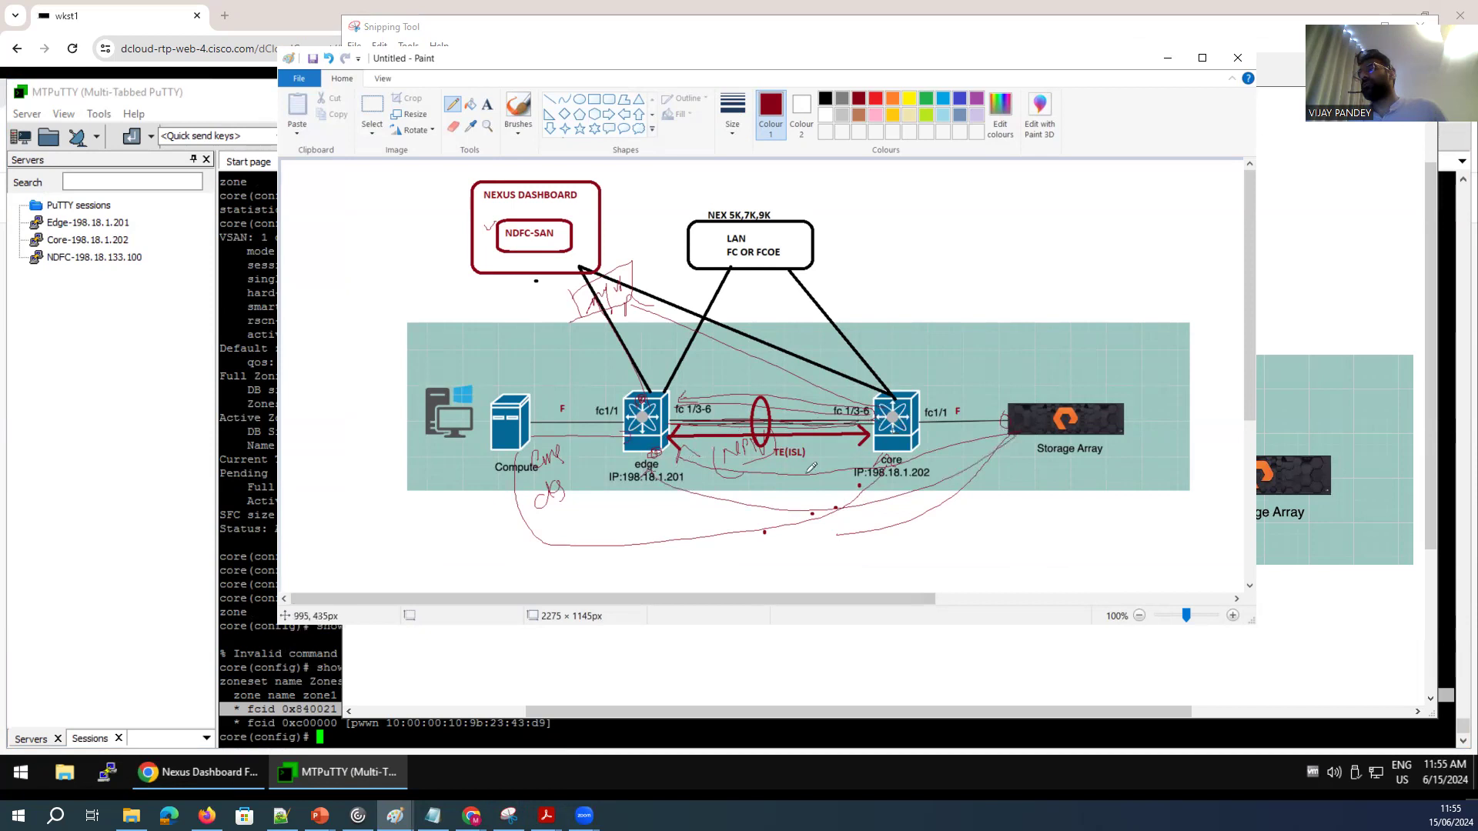
drag(531, 431, 854, 470)
drag(1006, 427, 931, 432)
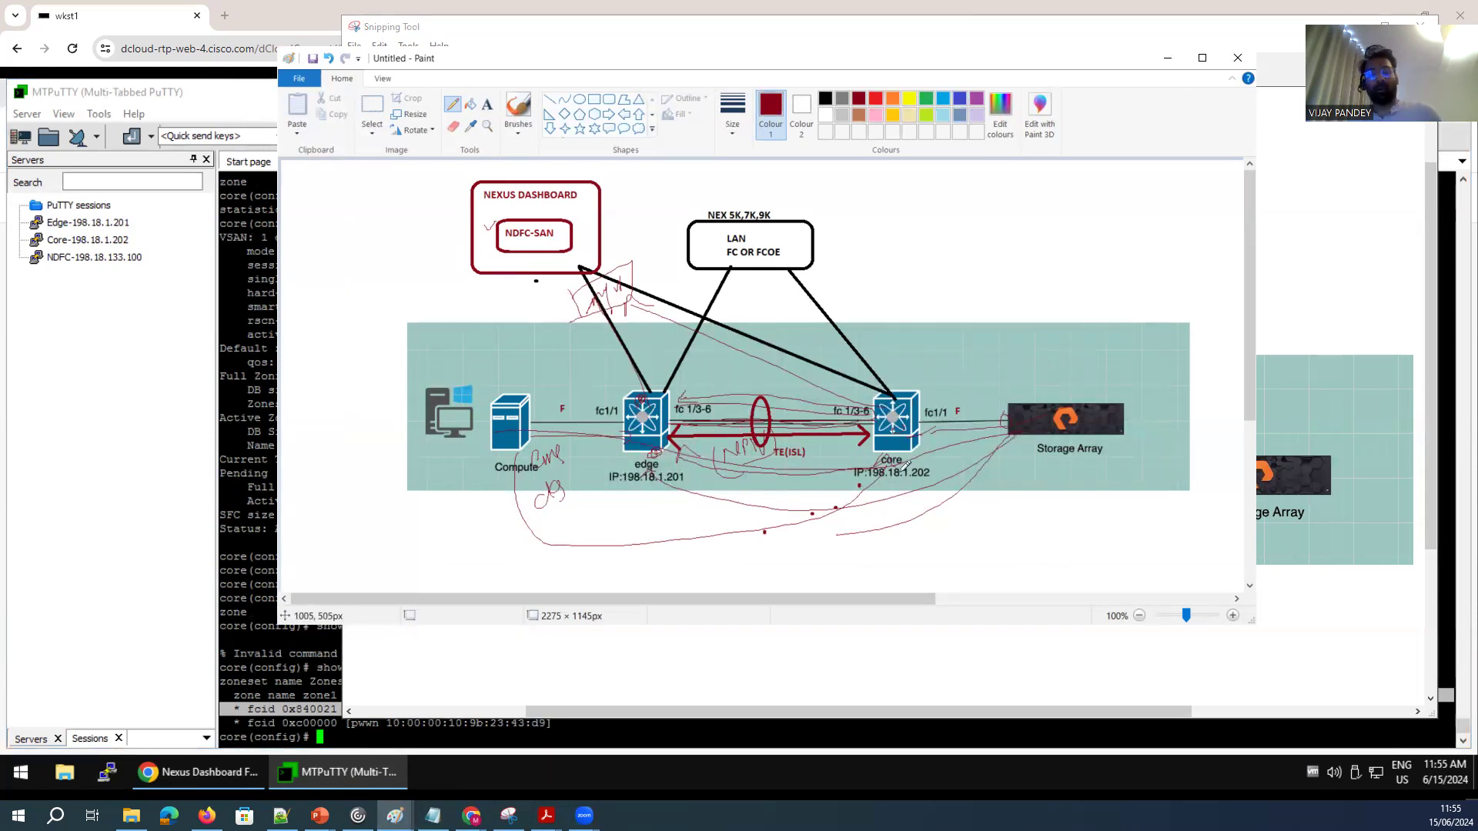
Undo the last six freehand annotations on the topology diagram.
key(ctrl+z)
key(ctrl+z)
key(ctrl+z)
key(ctrl+z)
key(ctrl+z)
key(ctrl+z)
key(ctrl+z)
key(ctrl+z)
key(ctrl+z)
key(ctrl+z)
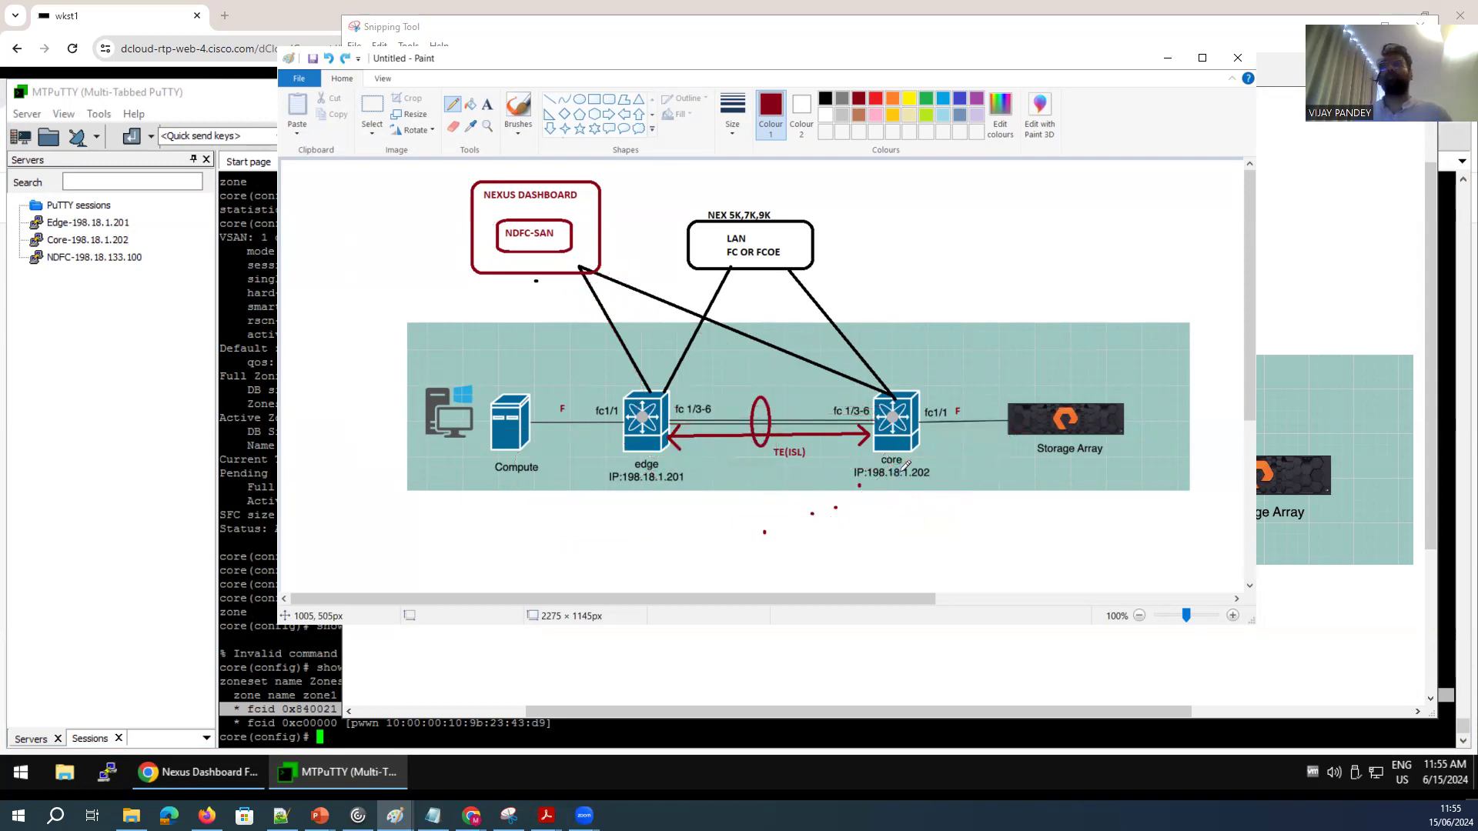
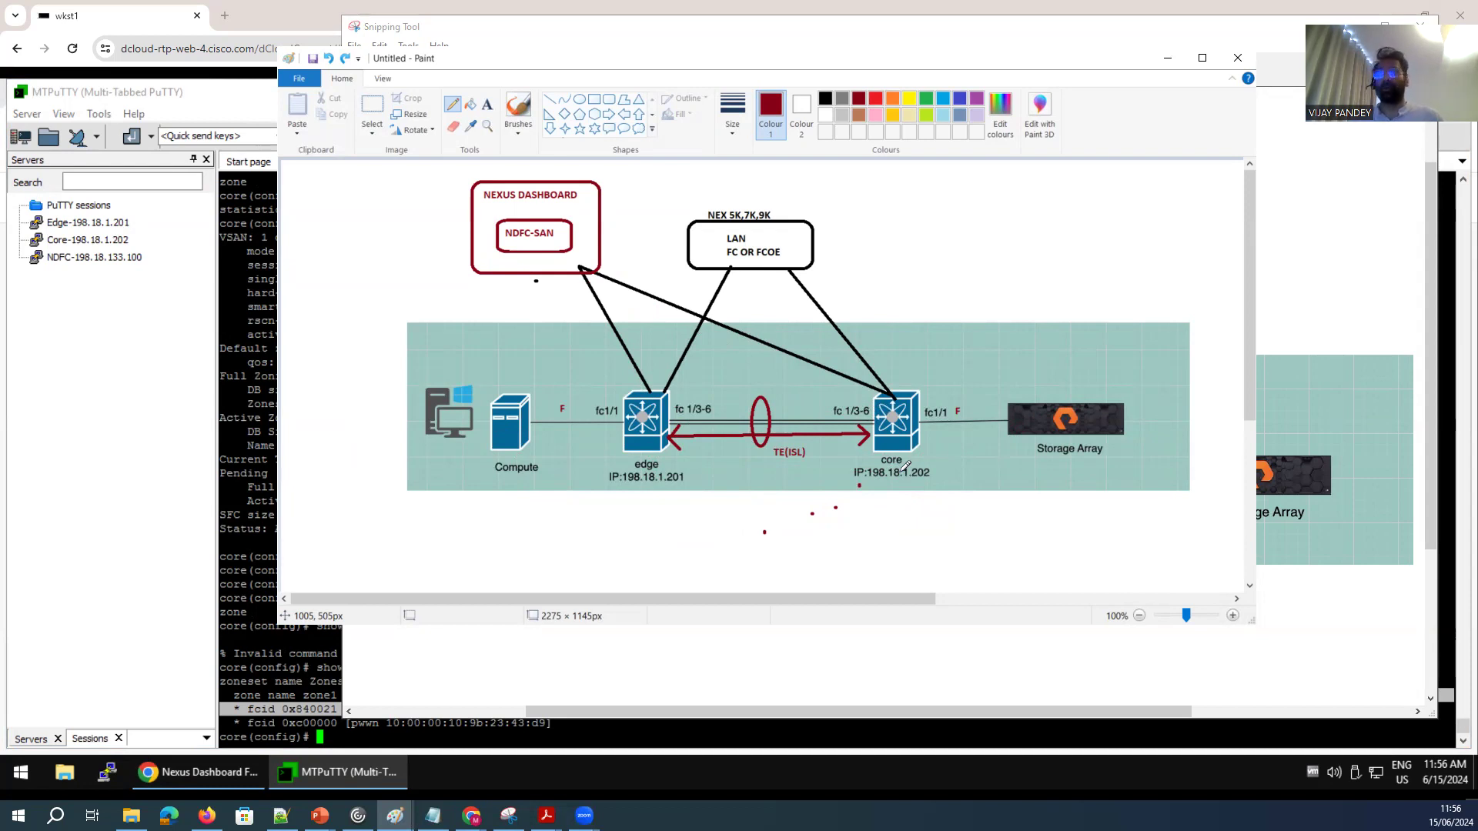
Switch to MTPuTTY and display the core switch's running zone configuration for VSAN 1, reviewing its zone and zoneset entries.
click(255, 485)
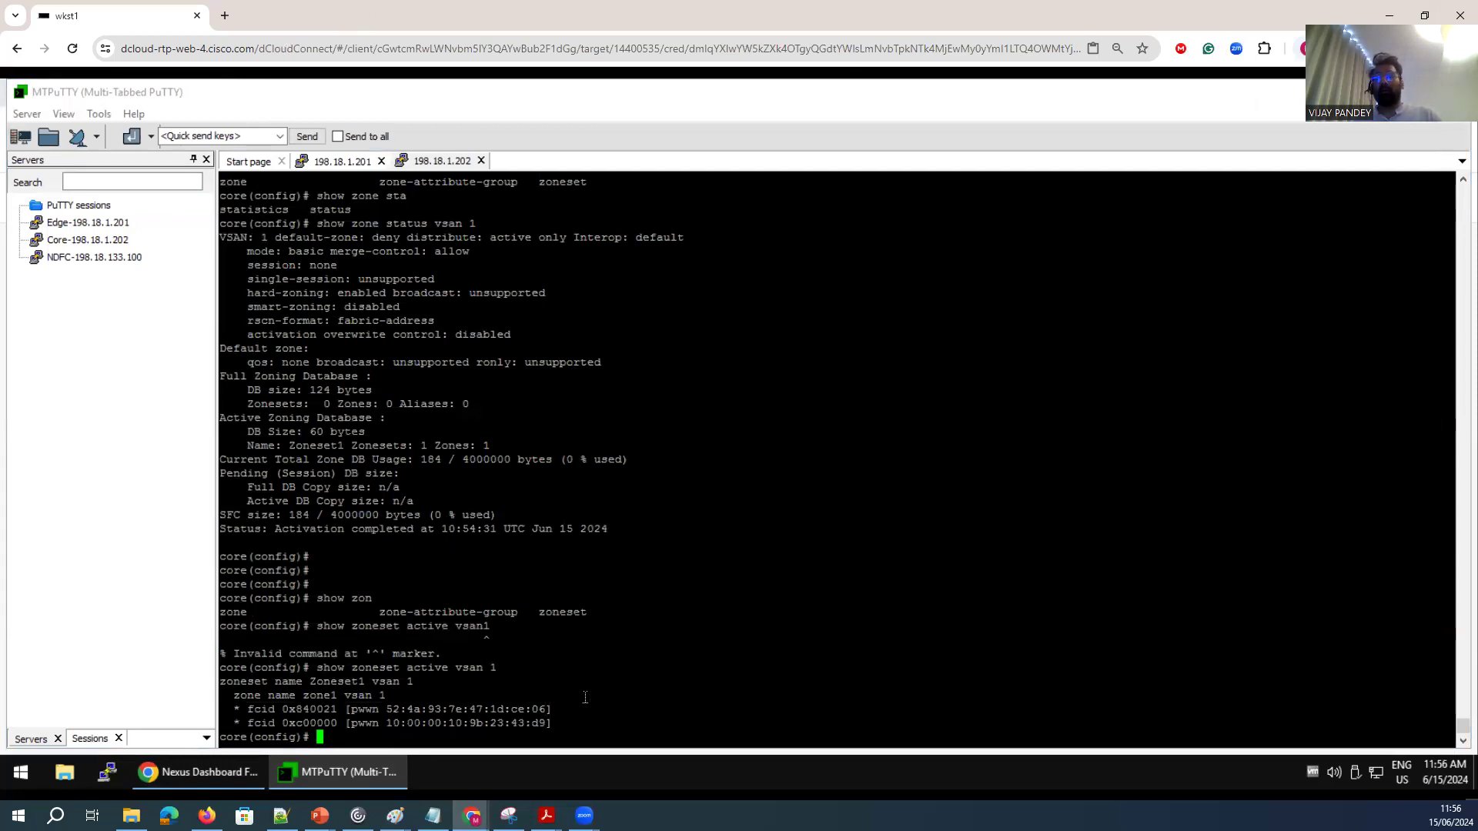
key(Return)
key(Return)
key(Return)
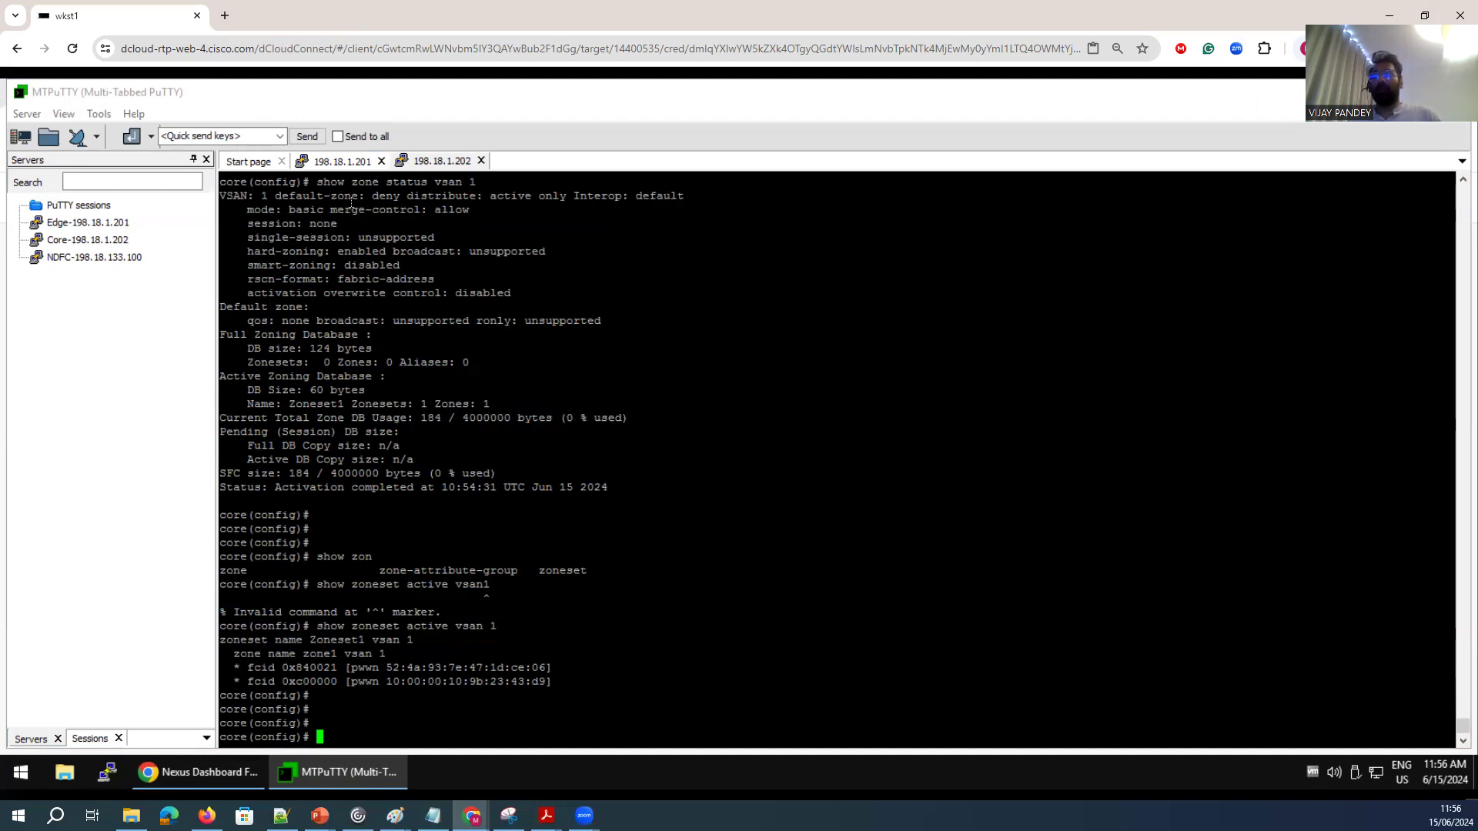
key(Return)
key(Return)
text(sh ru)
key(Tab)
text(zone)
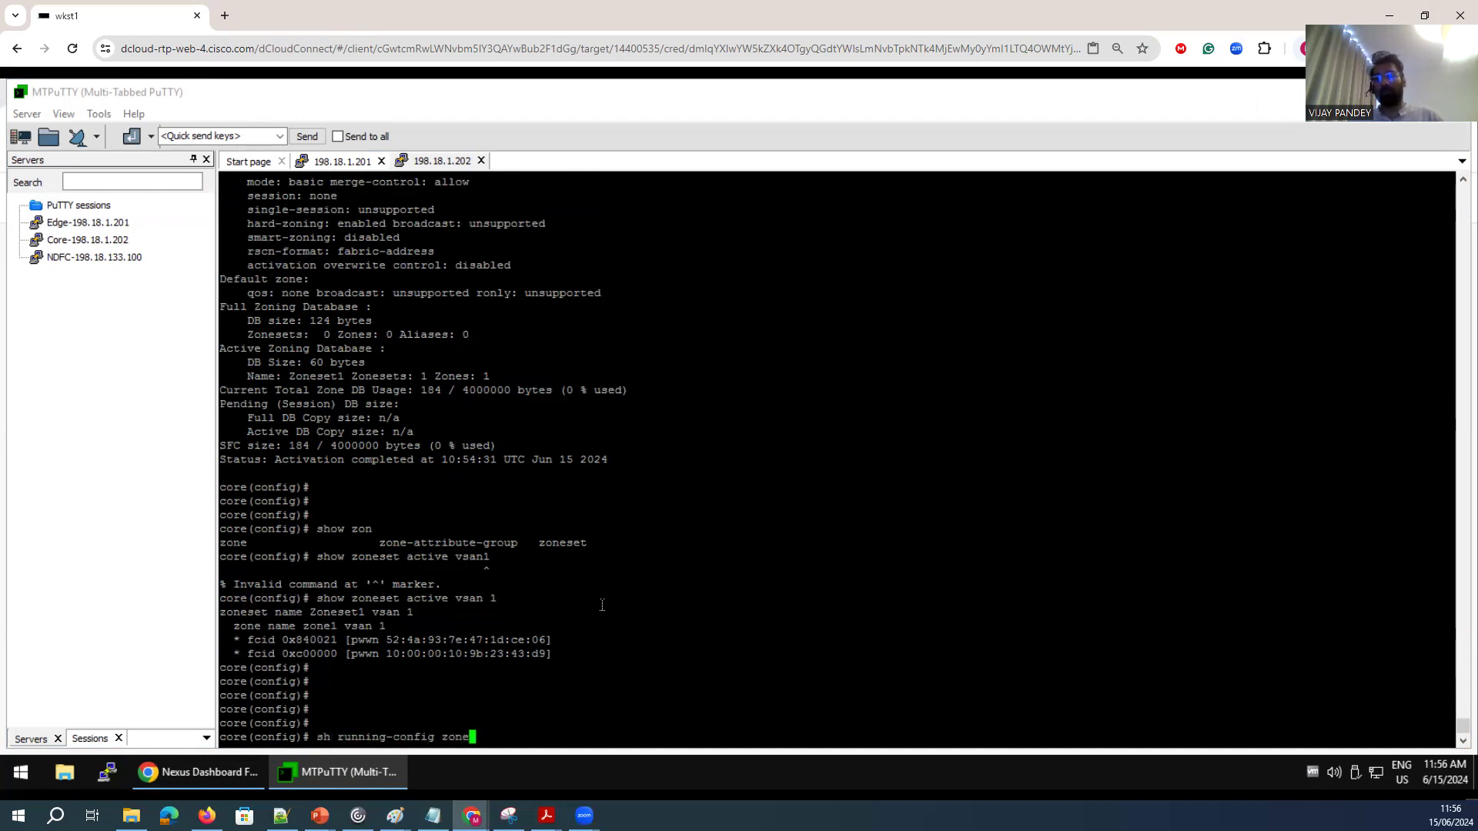
text( vsan 1)
key(Return)
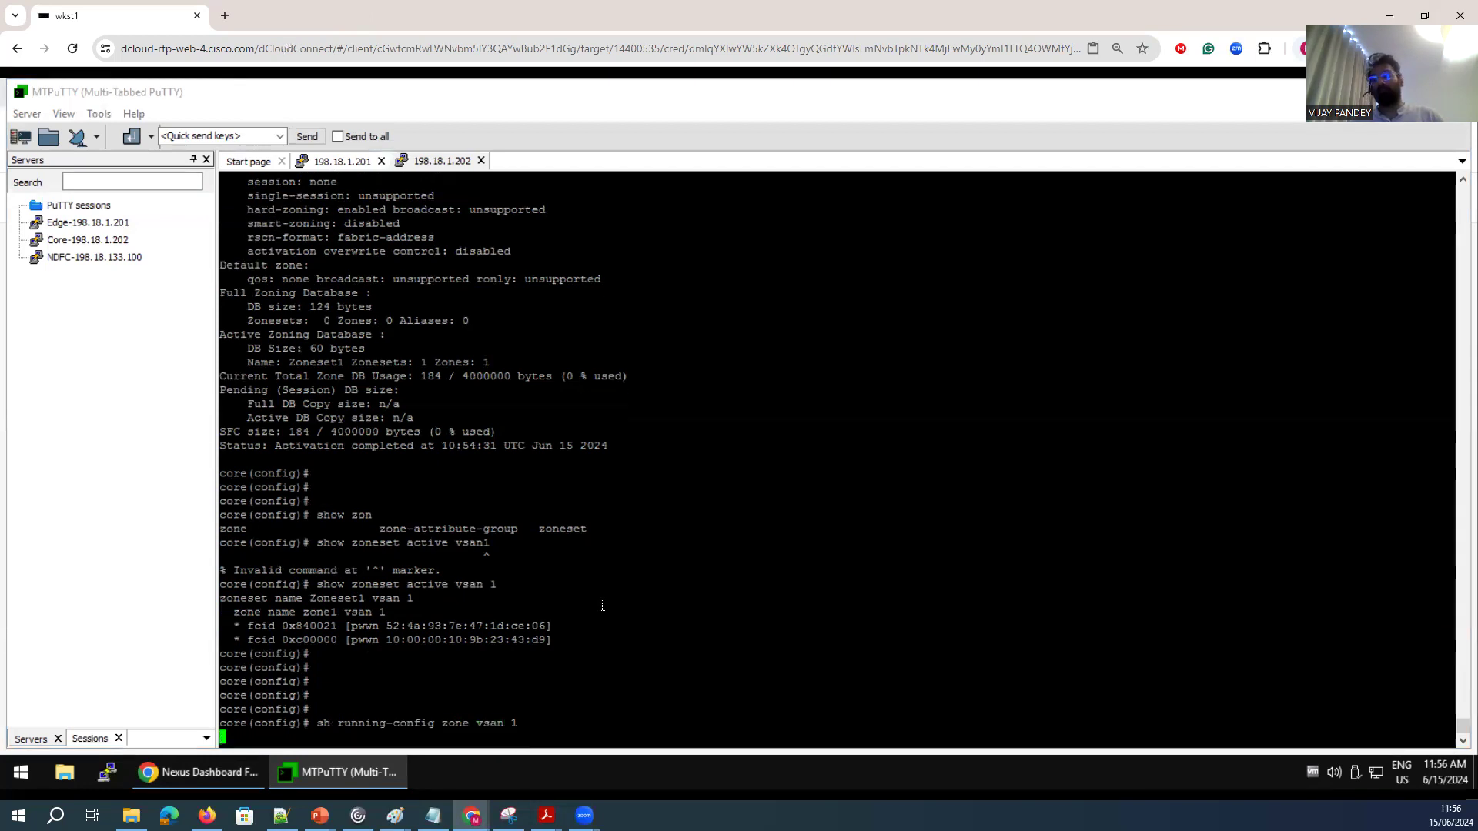
drag(522, 616, 222, 570)
drag(349, 659, 218, 670)
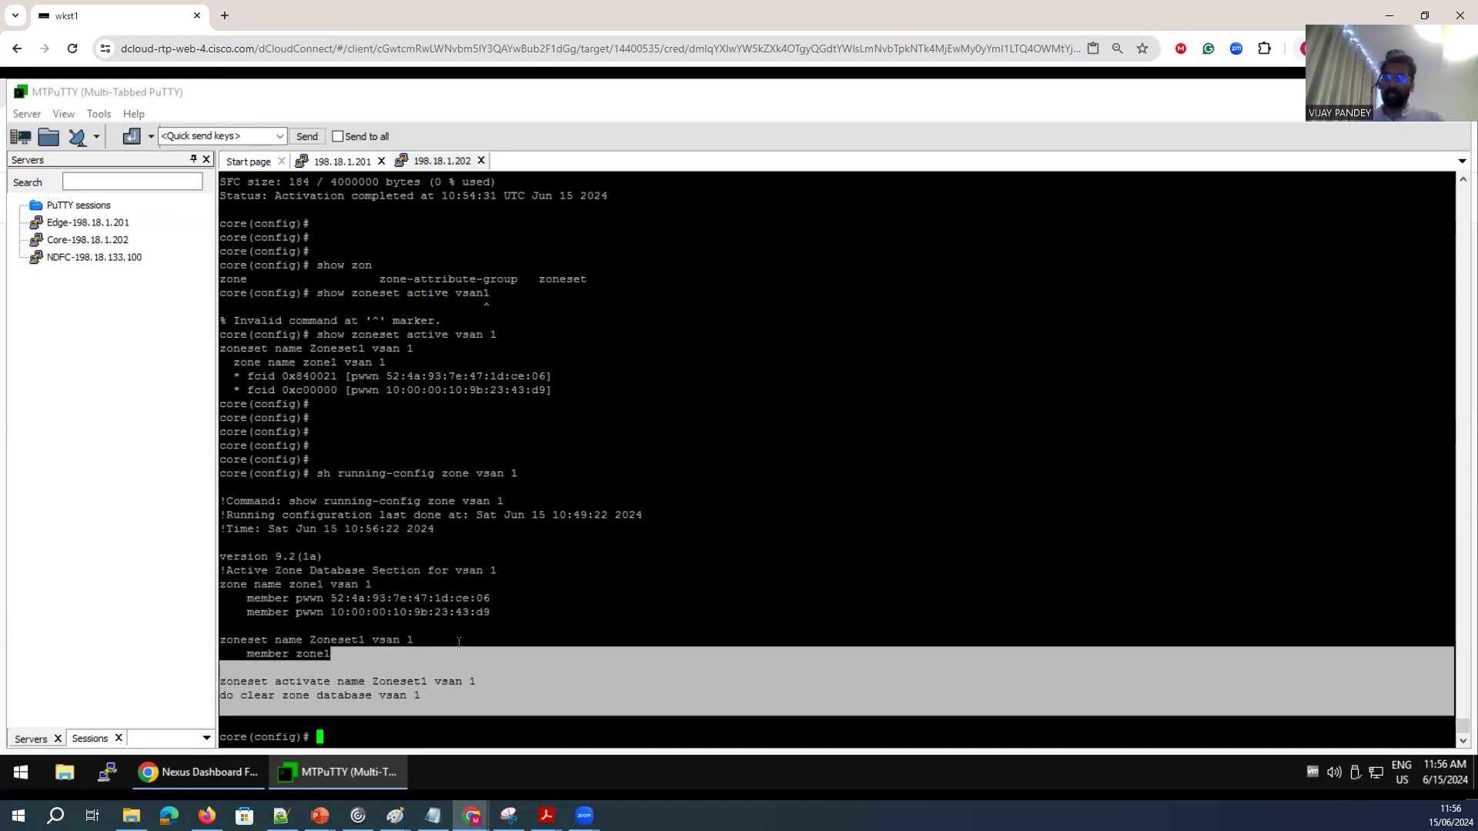
click(493, 651)
Display the internal zone information for VSAN 1 on the core switch.
key(Return)
key(Return)
key(Return)
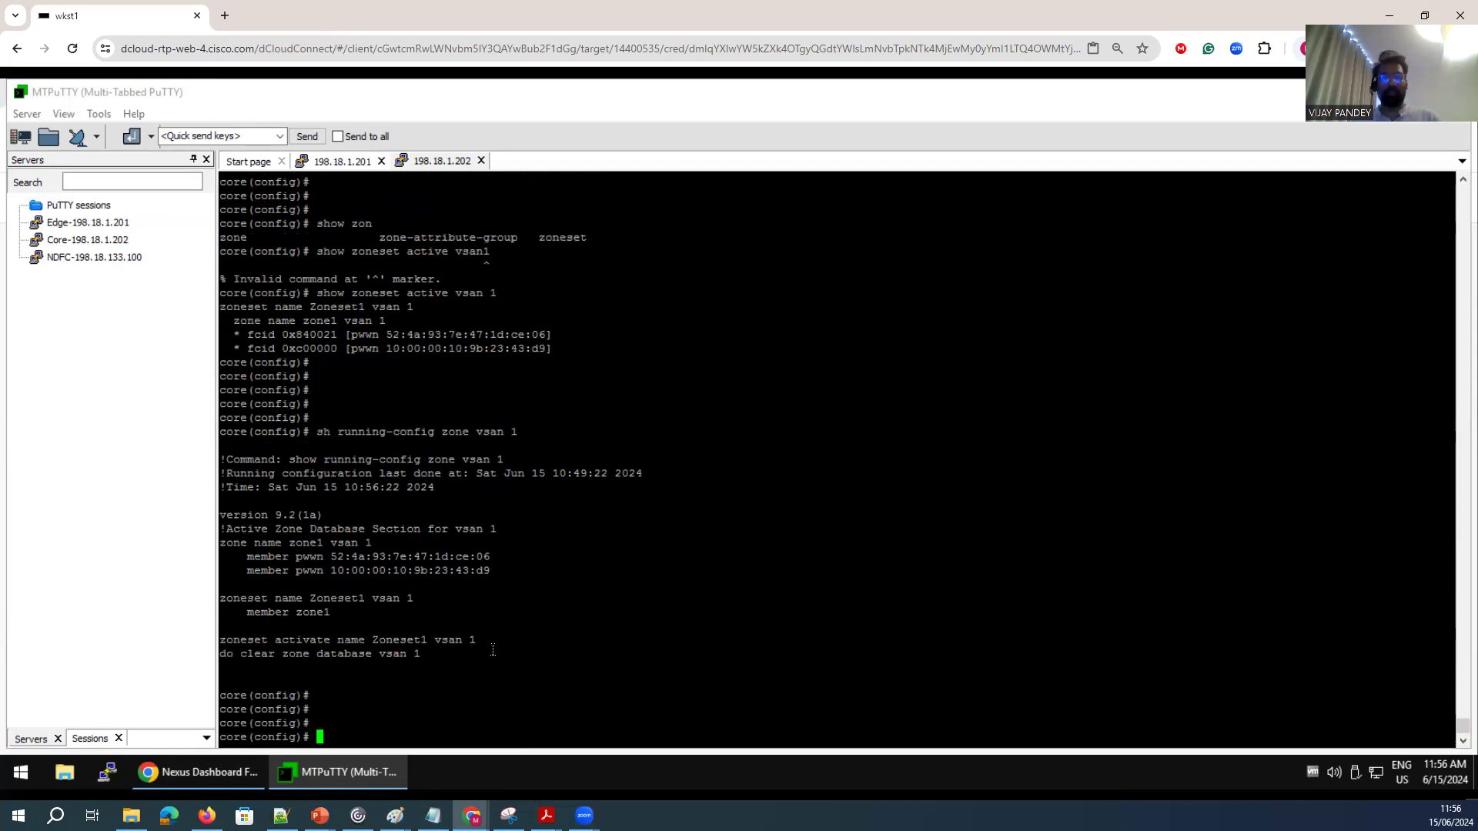
text(show zone i)
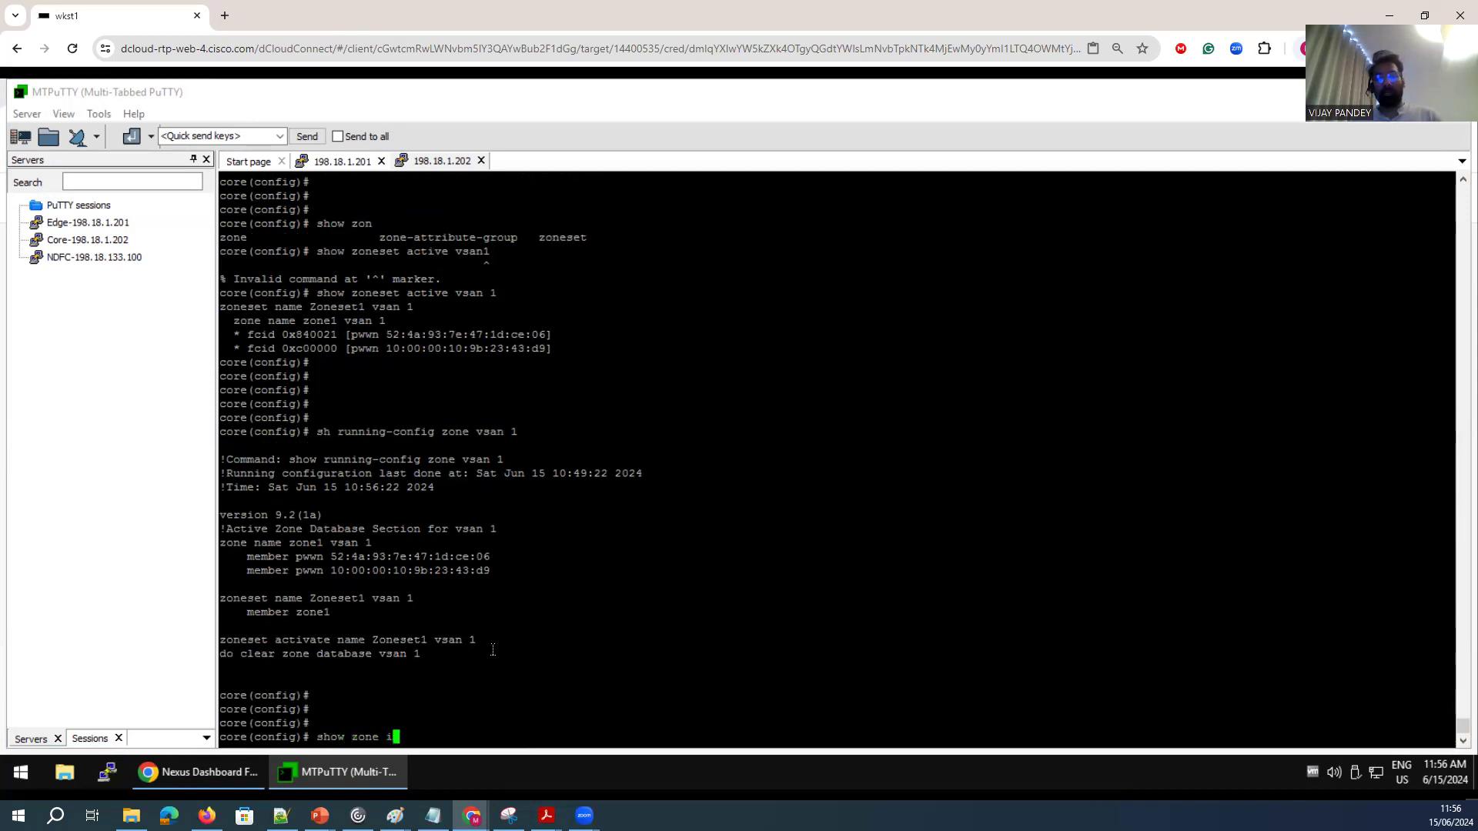
text(nternal vsan 1)
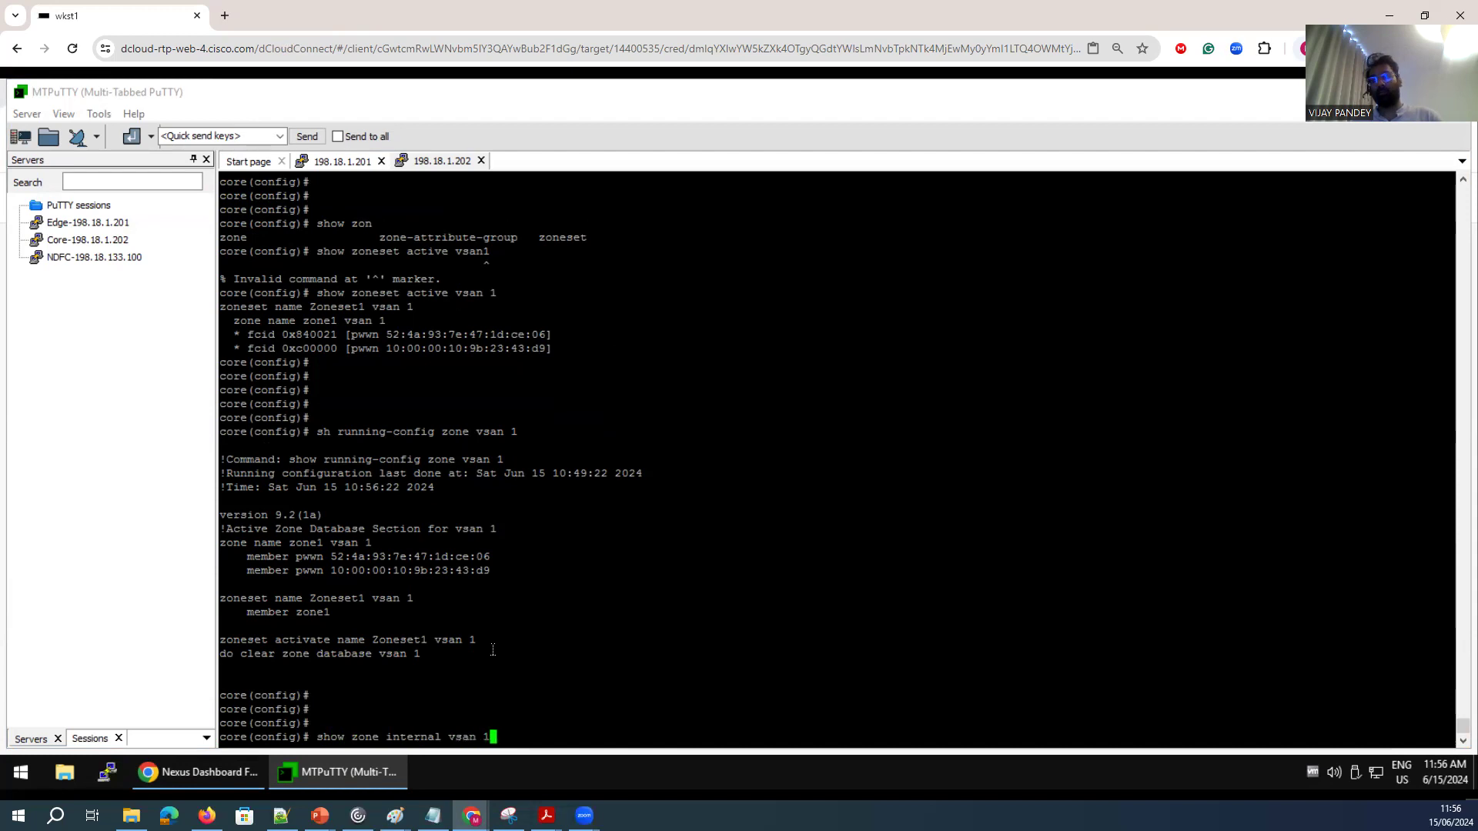
key(Return)
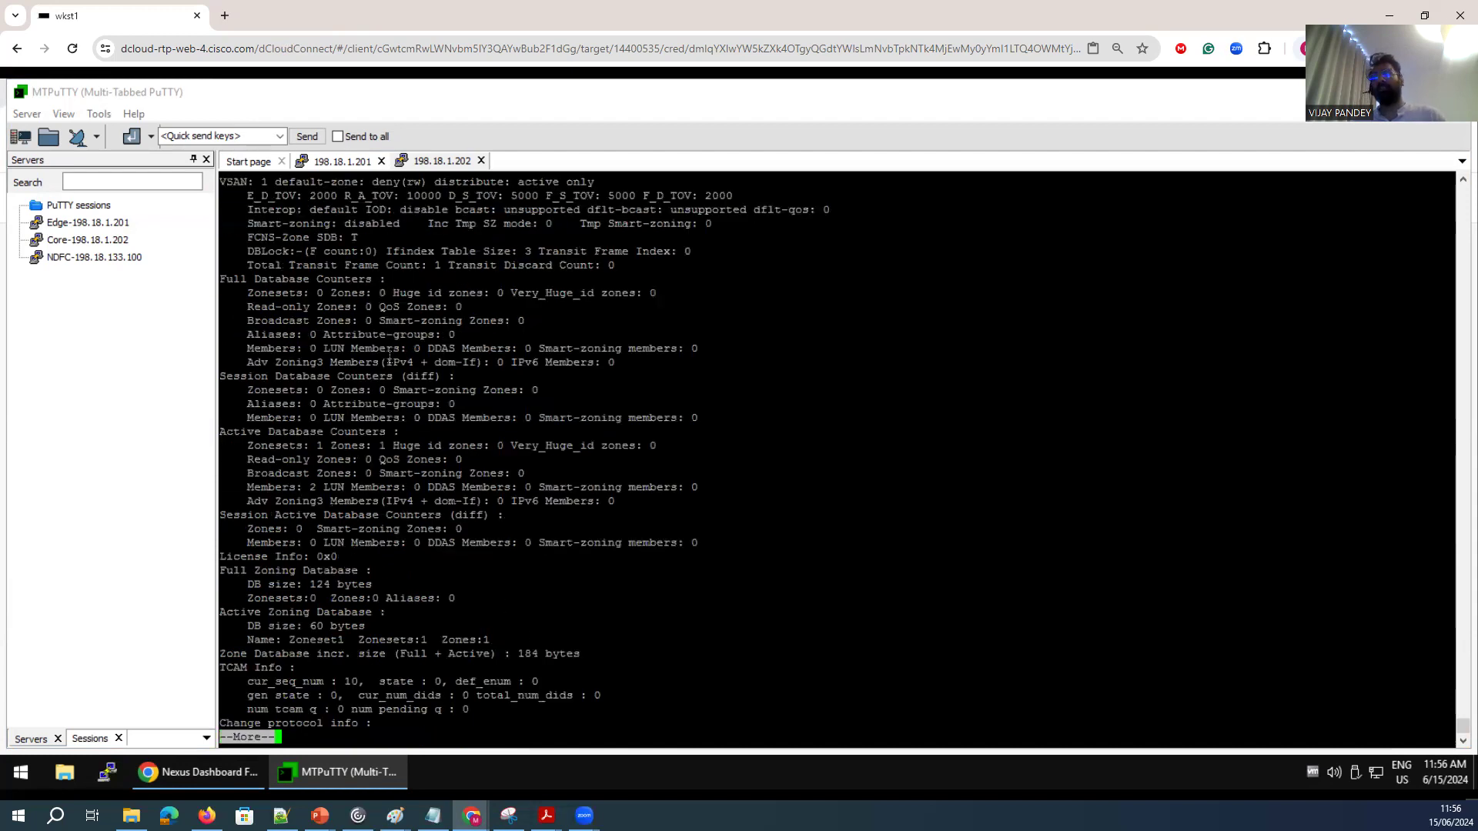
Review the zoning database counters and the merge protocol section through to the end of the internal zone output.
scroll(390, 418, up, 13)
scroll(277, 590, down, 13)
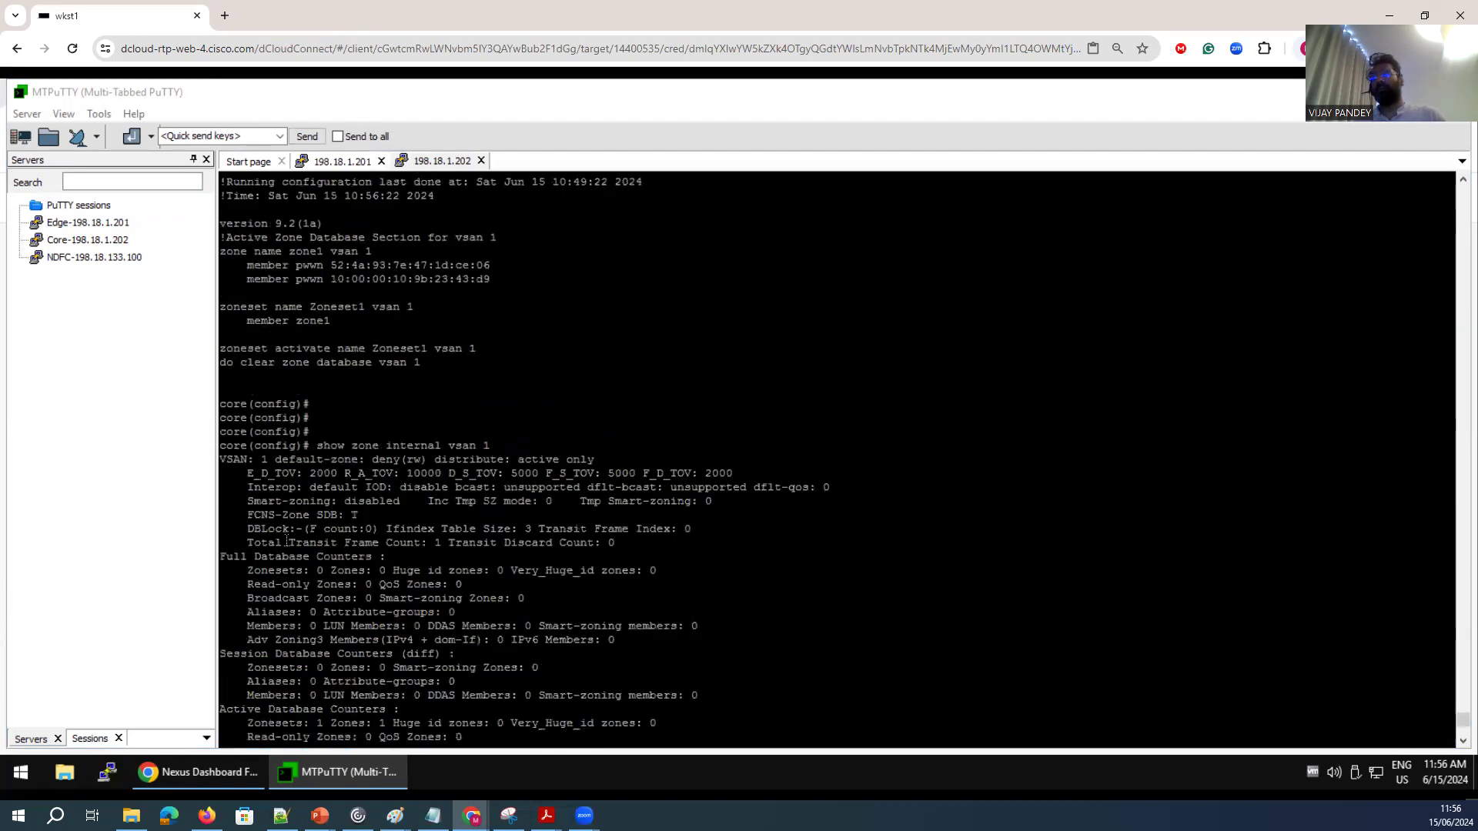
drag(247, 223, 498, 590)
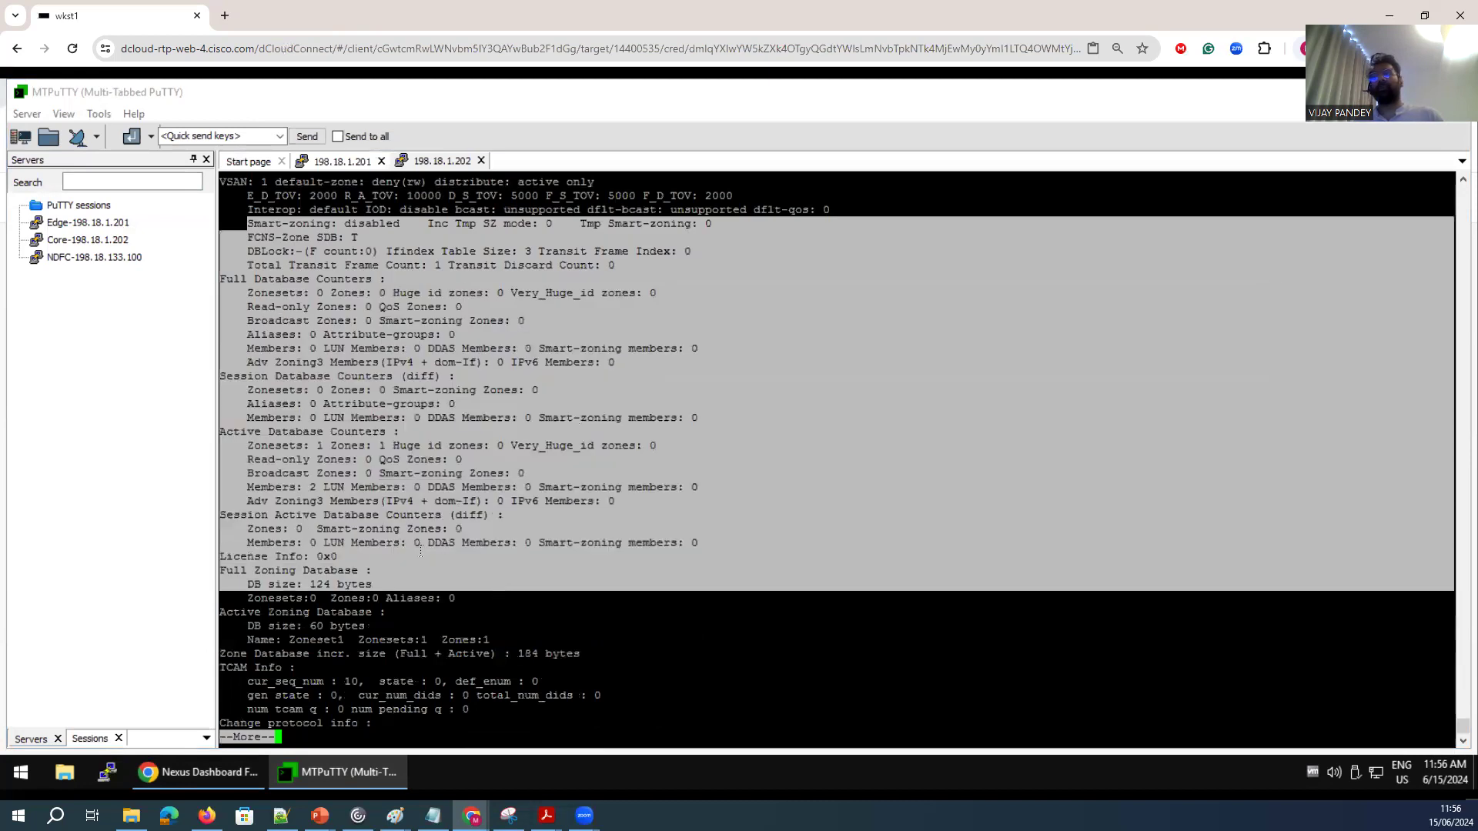
key(space)
drag(539, 727, 206, 553)
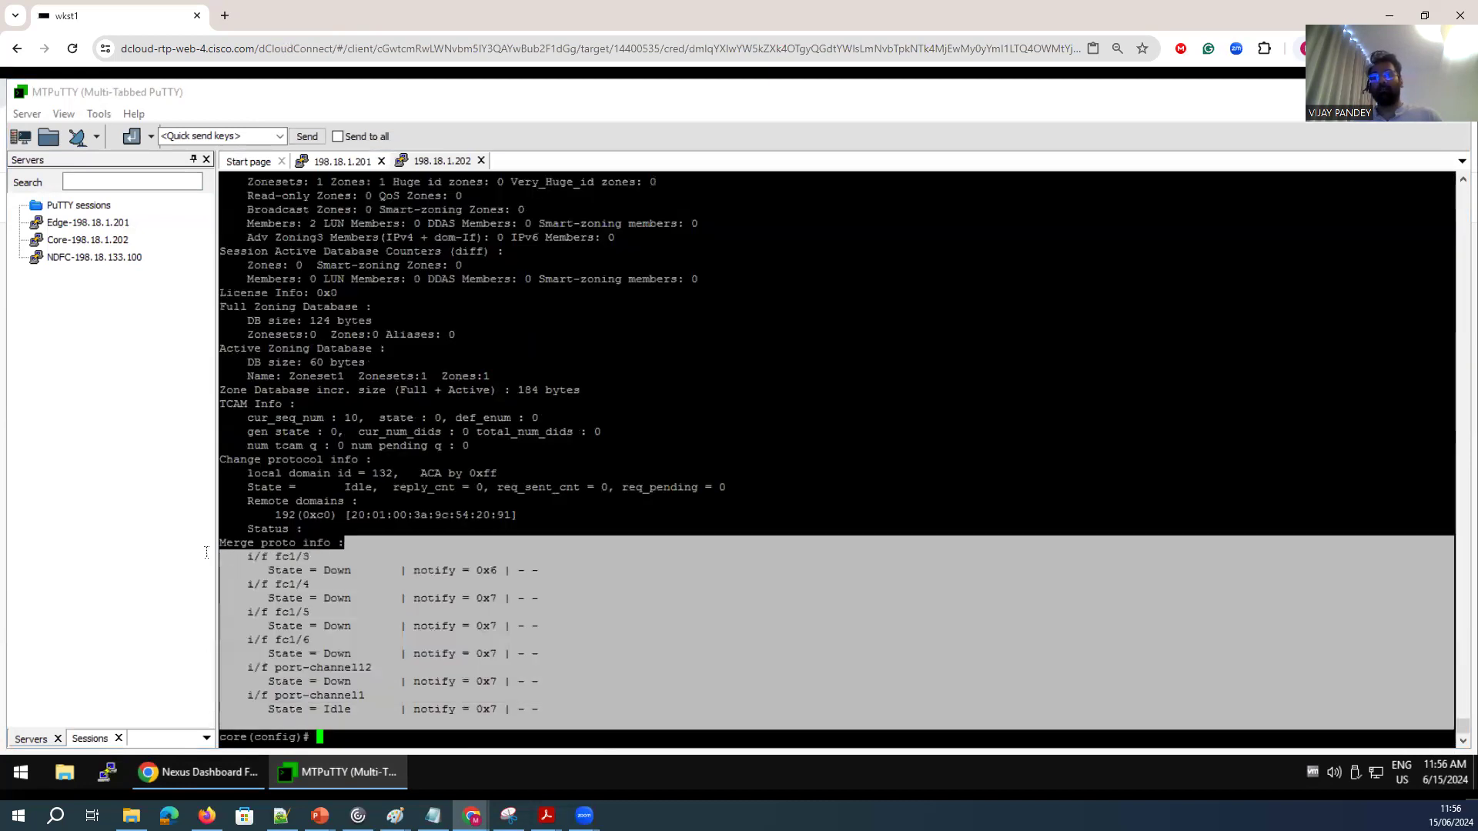
click(367, 625)
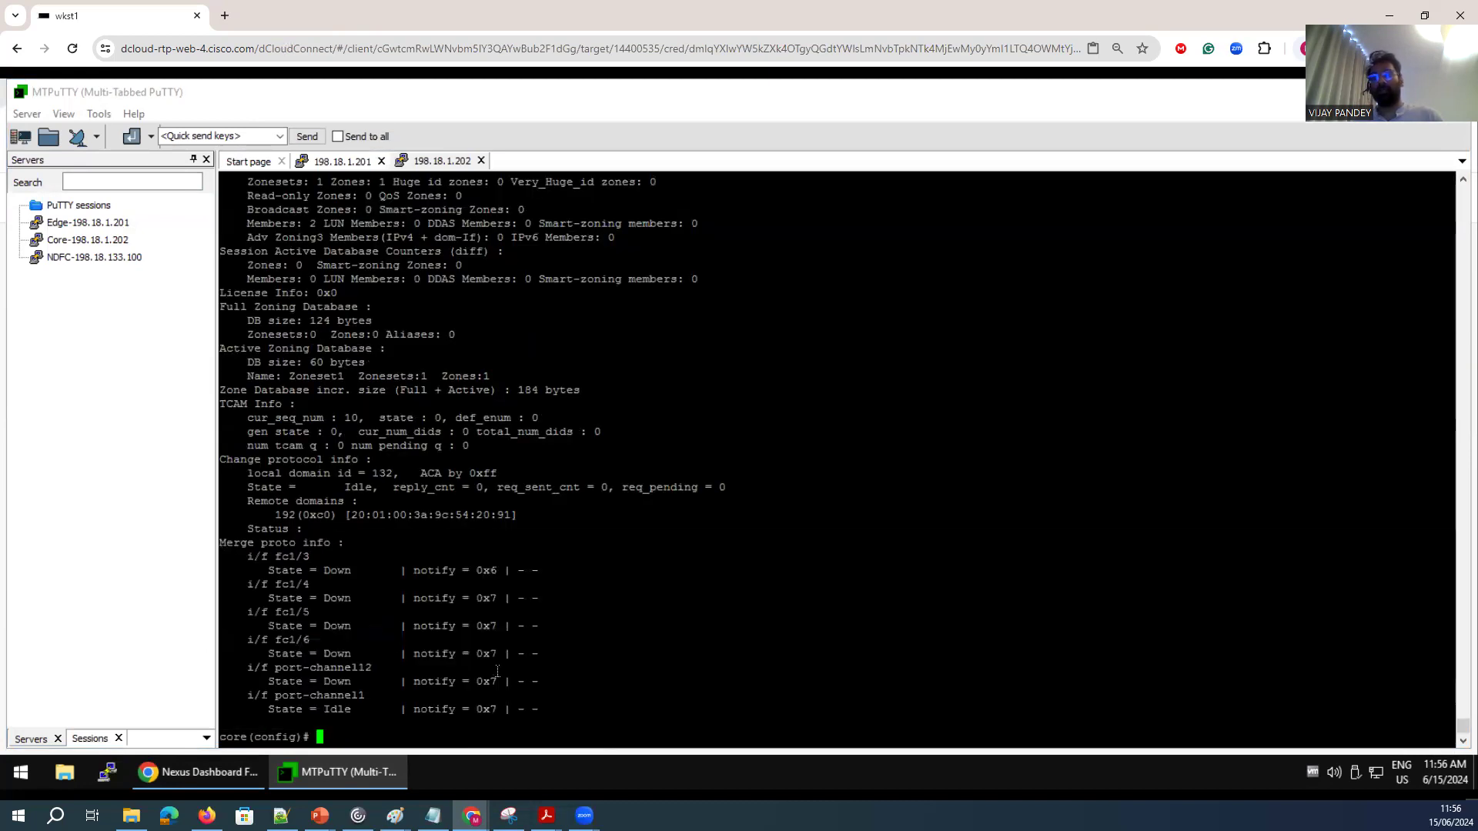
Display the interface details of port-channel 1 on the core switch and review its mode, VSAN, speed and member ports.
key(Return)
key(Return)
key(Return)
text(show in)
key(Tab)
text(terface port-channel)
key(Return)
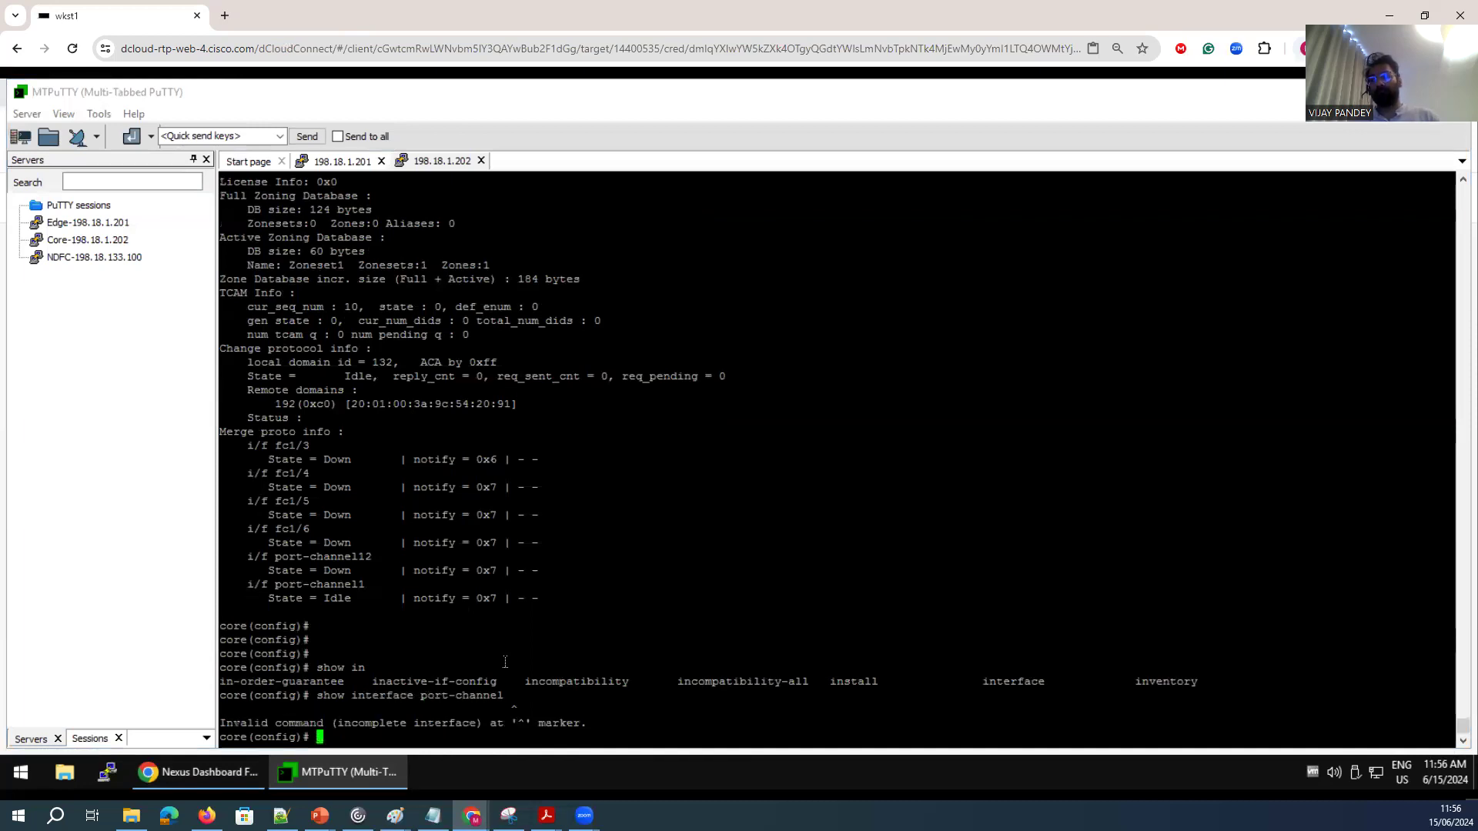
key(Up)
text(?)
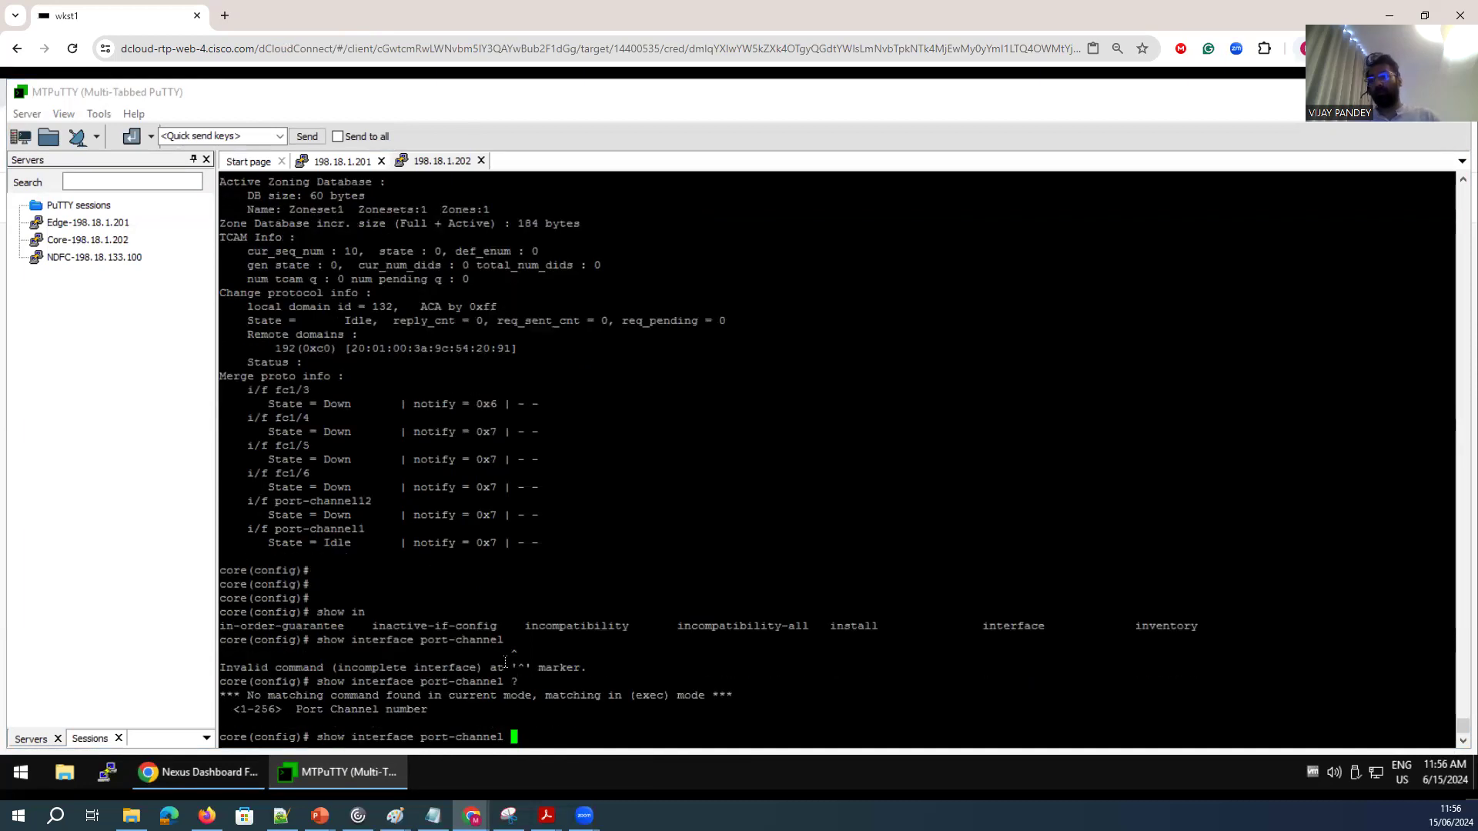
text(1)
key(Return)
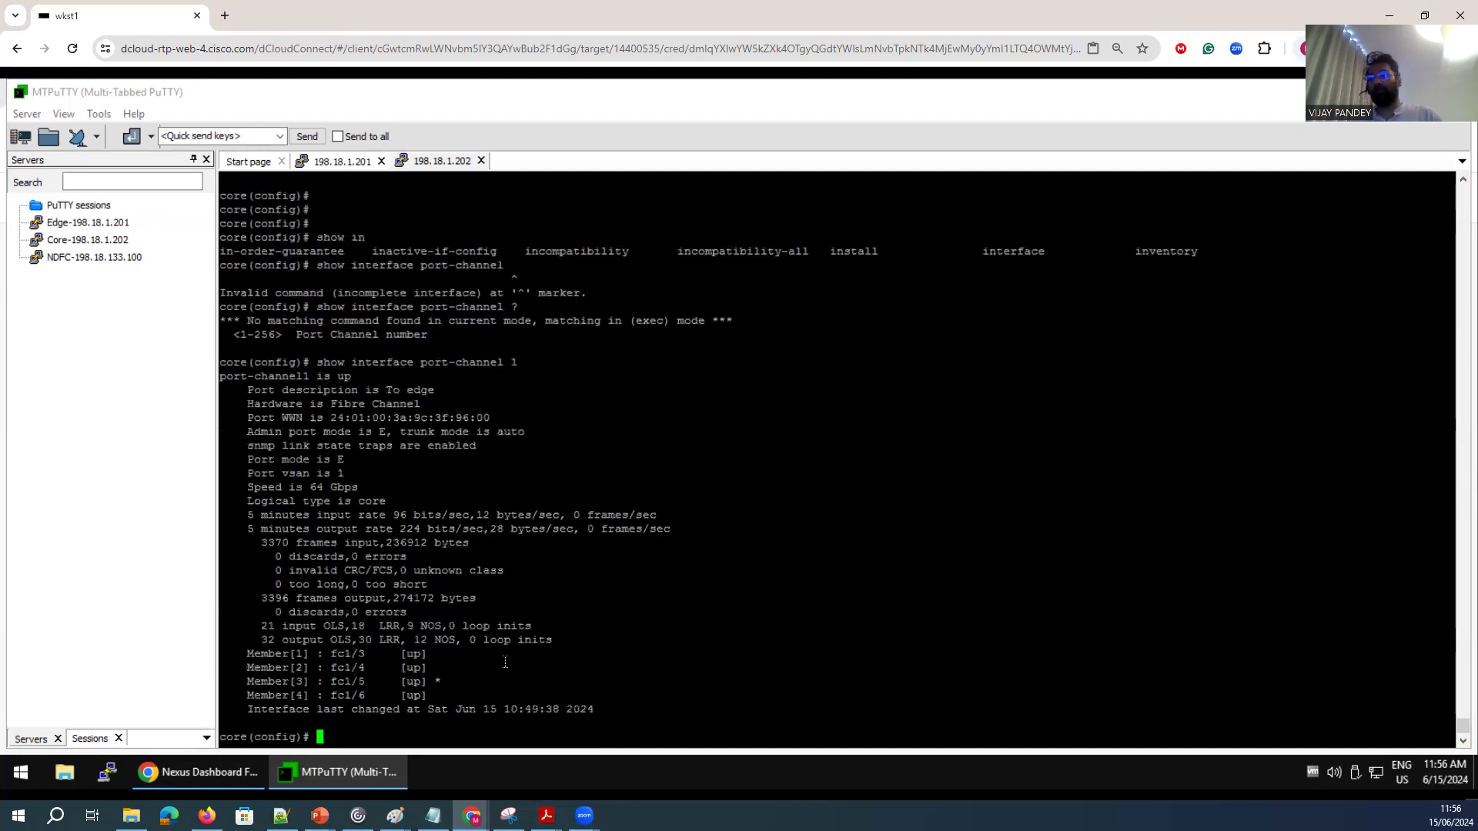
drag(467, 693, 334, 452)
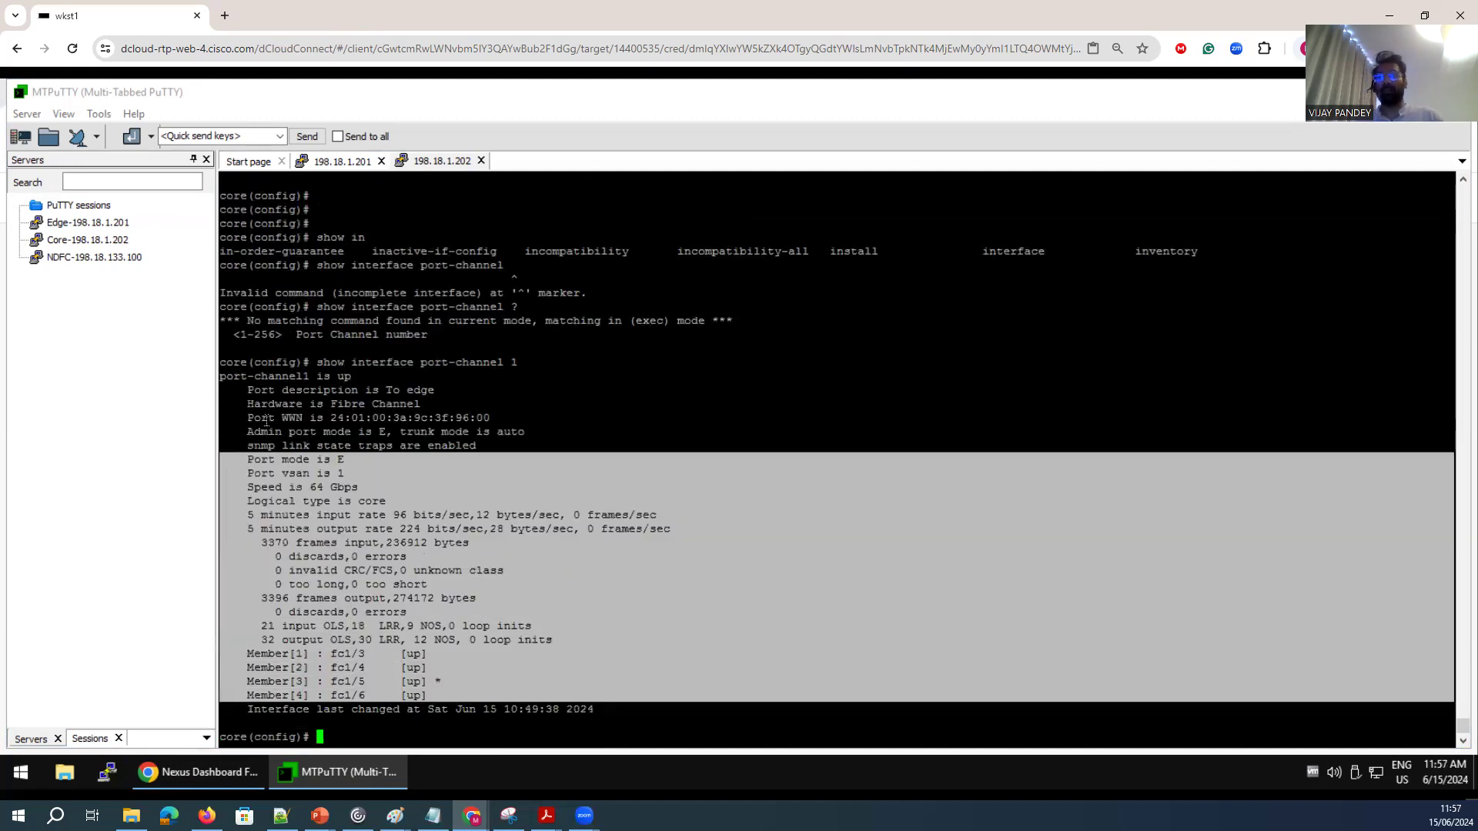
Examine the merge protocol states of port-channel12 and port-channel1 in the earlier internal zone output.
scroll(334, 453, up, 14)
scroll(335, 453, up, 2)
scroll(354, 497, down, 2)
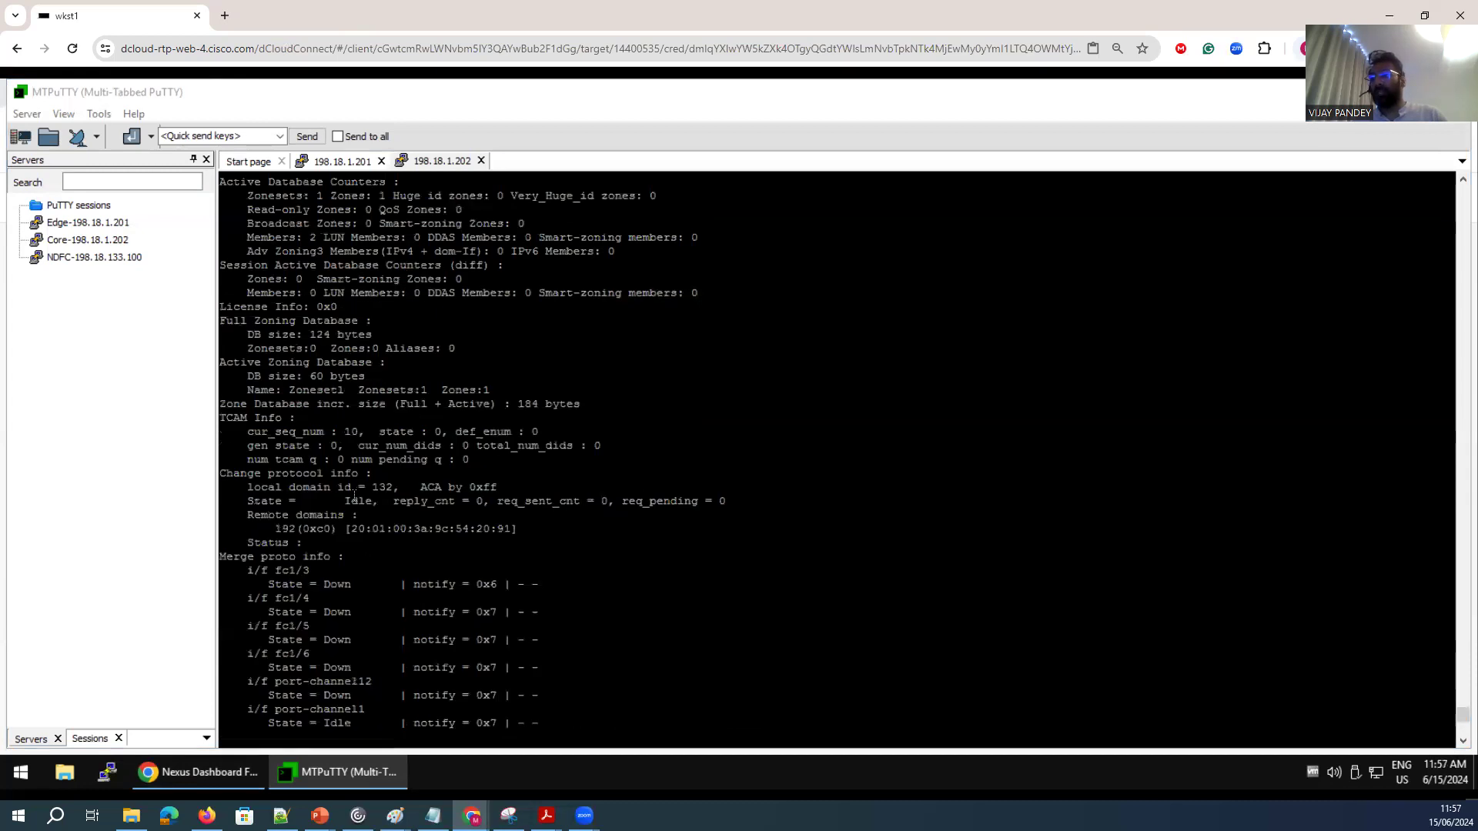
drag(365, 709, 277, 667)
drag(366, 697, 247, 681)
drag(371, 723, 242, 709)
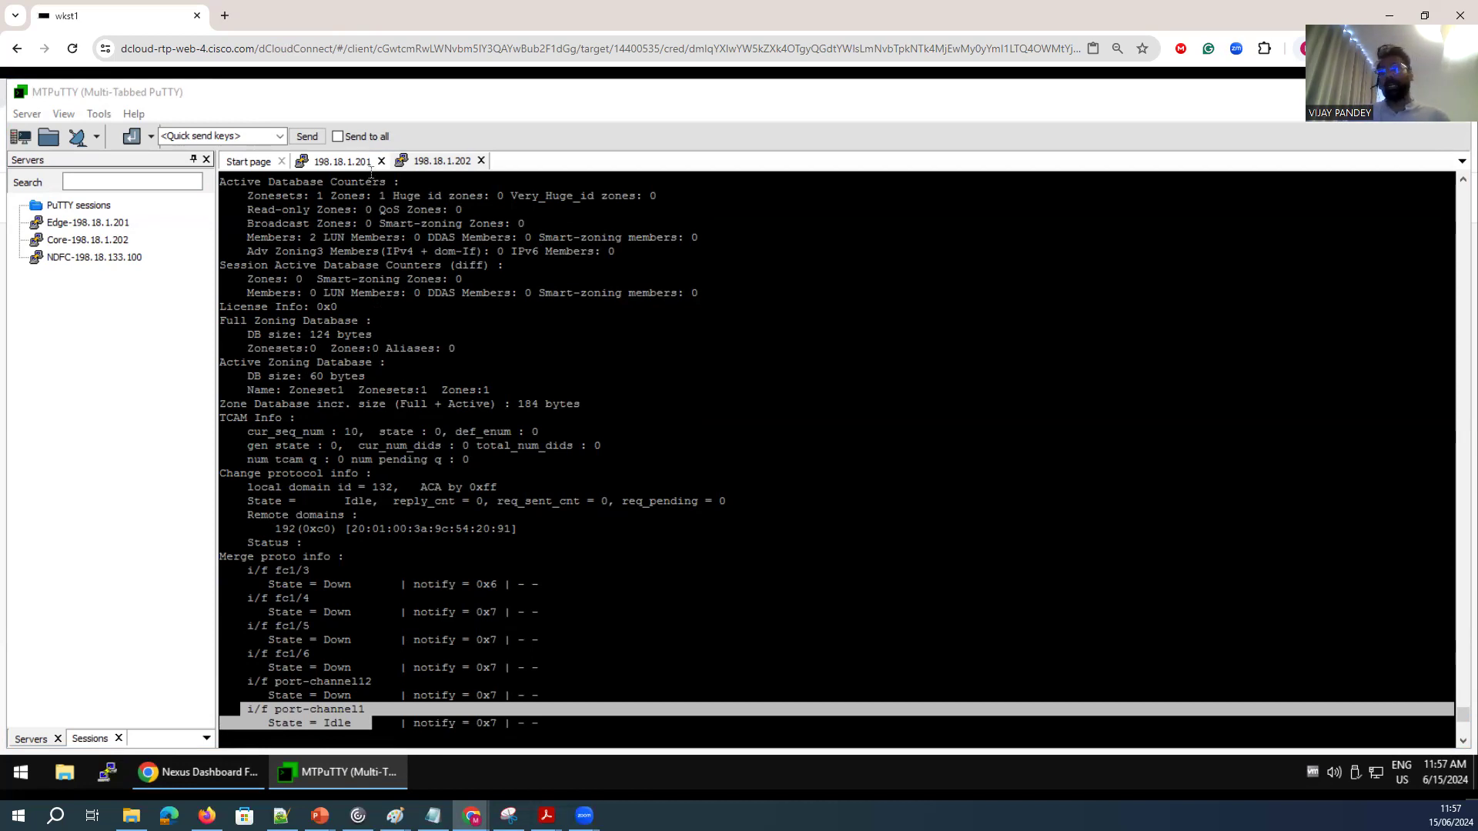
Display the zone status for VSAN 1 on the edge switch and review its merge-control mode and active zoning database.
click(331, 162)
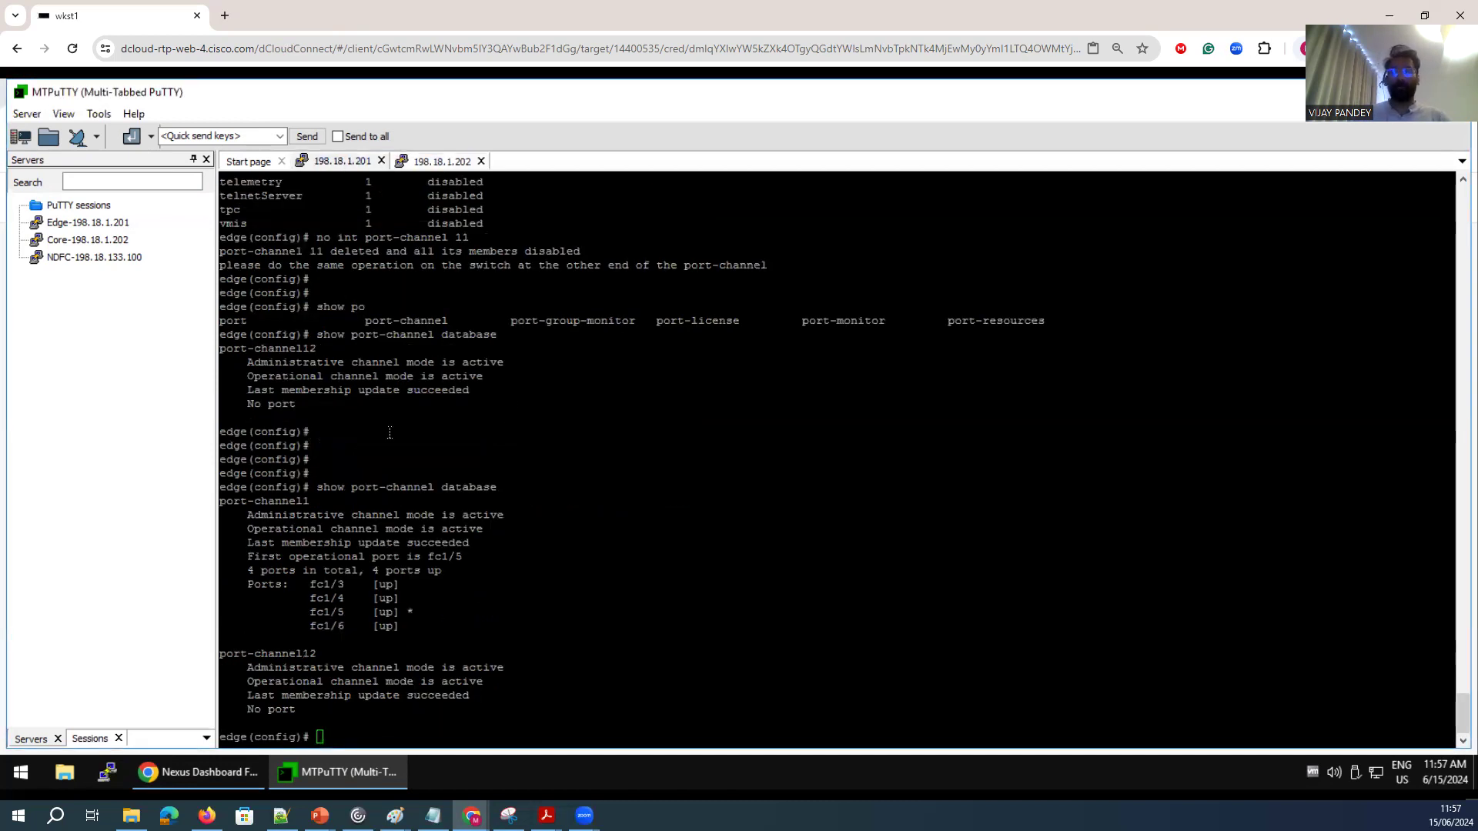
click(611, 620)
key(Return)
key(Return)
key(Return)
text(show)
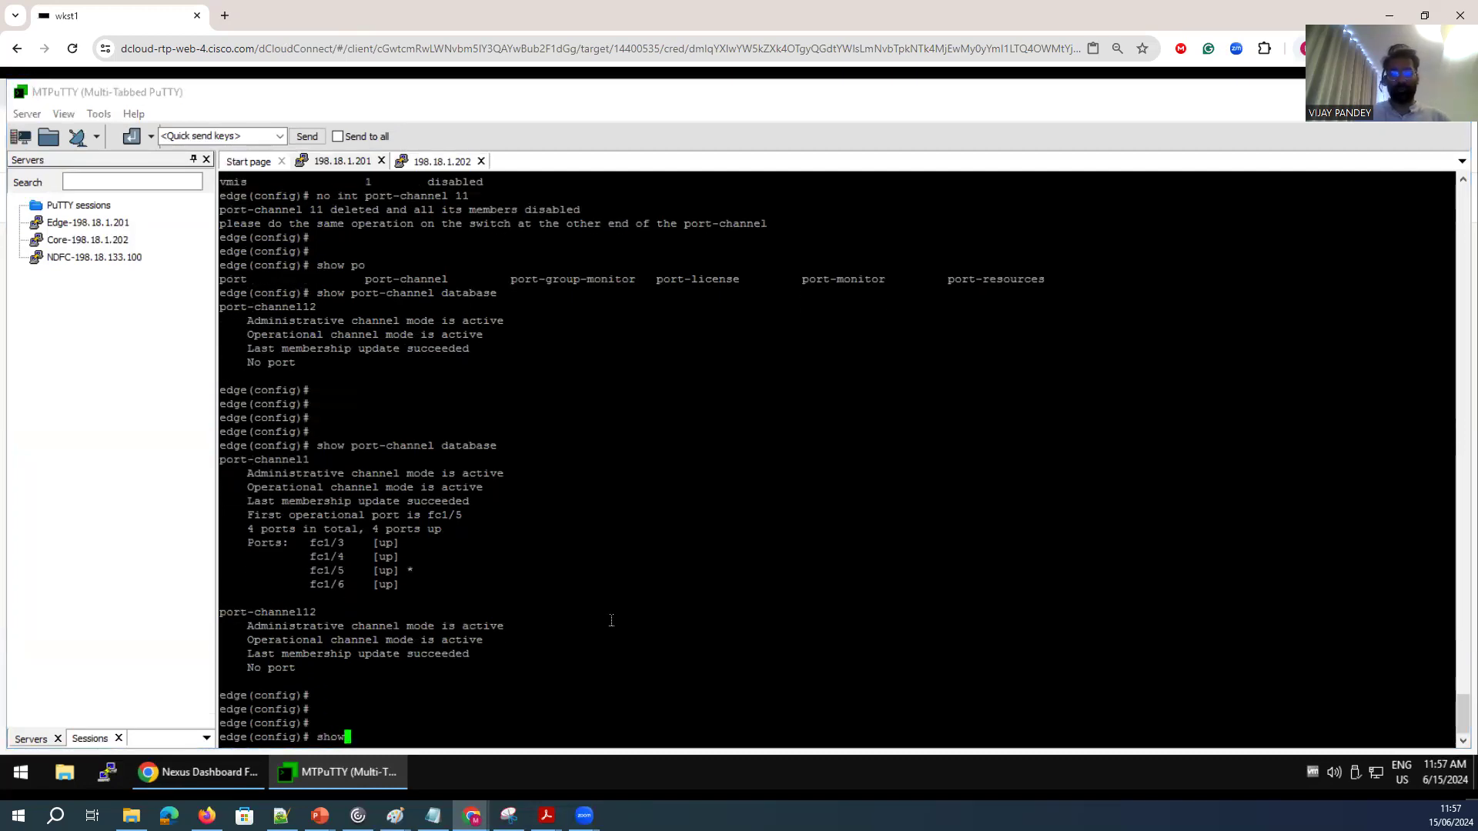
text( zone statu)
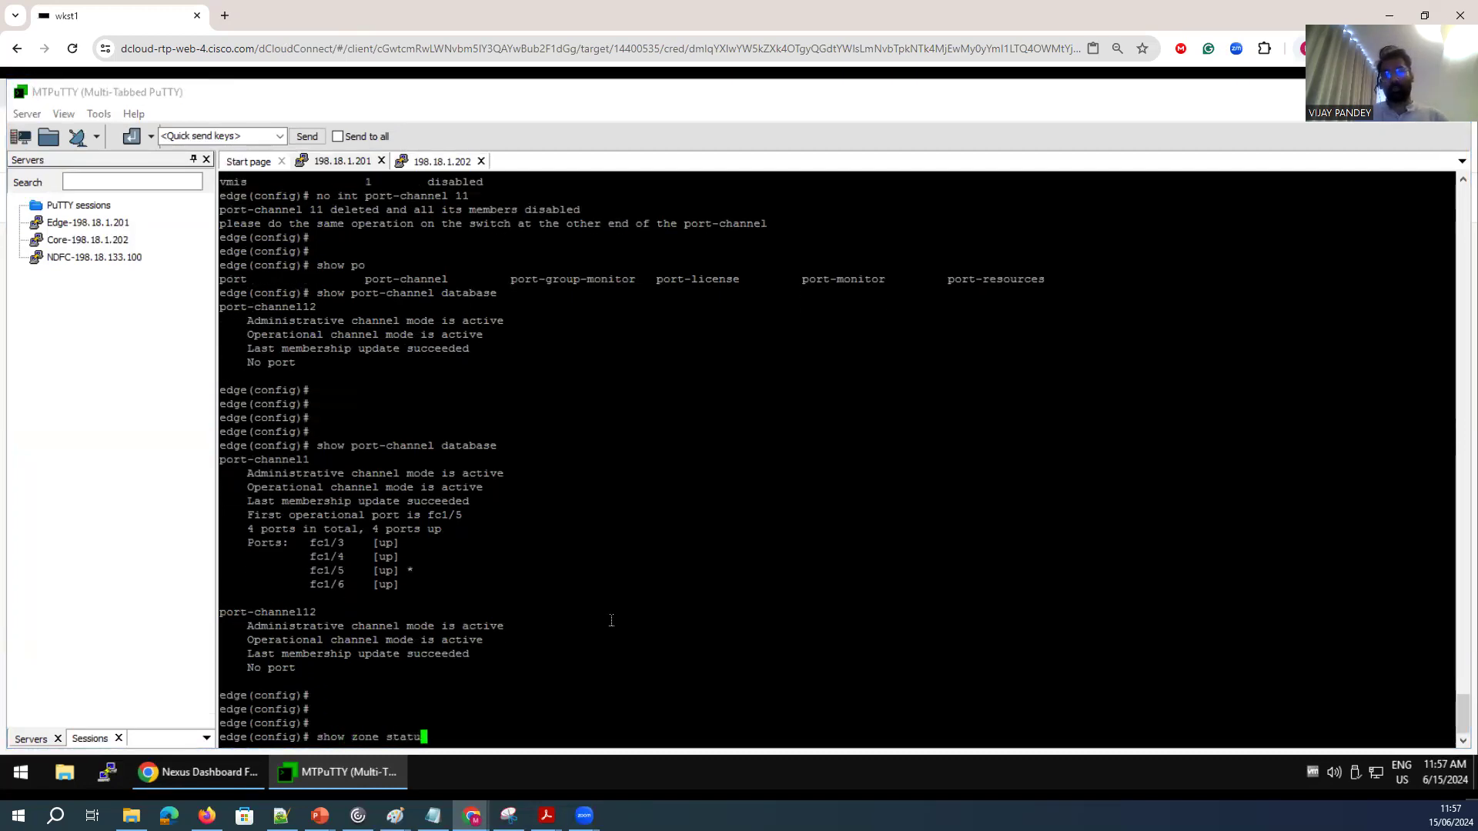
text(s vsan 1)
key(Return)
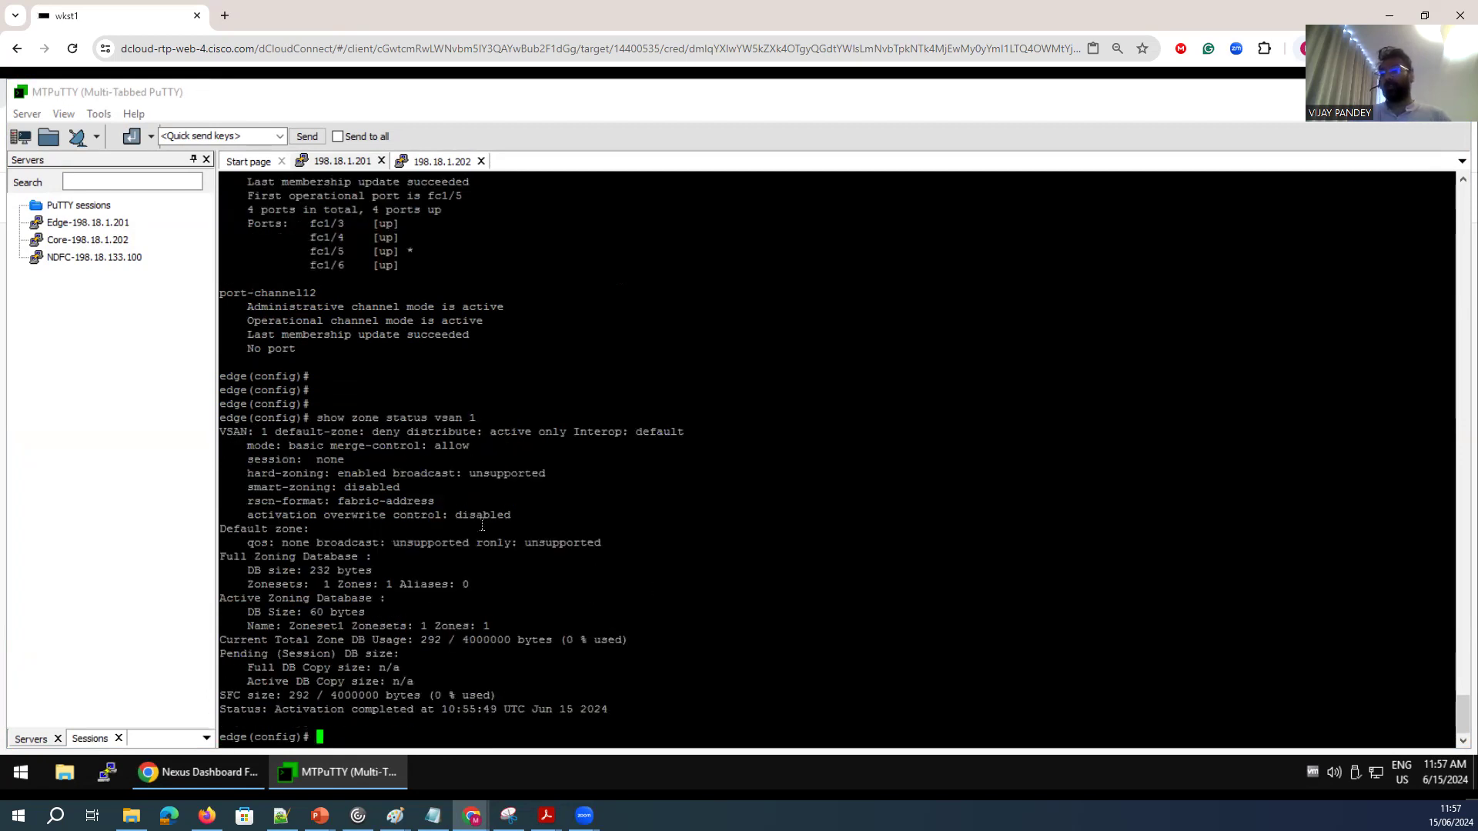
drag(488, 452, 305, 446)
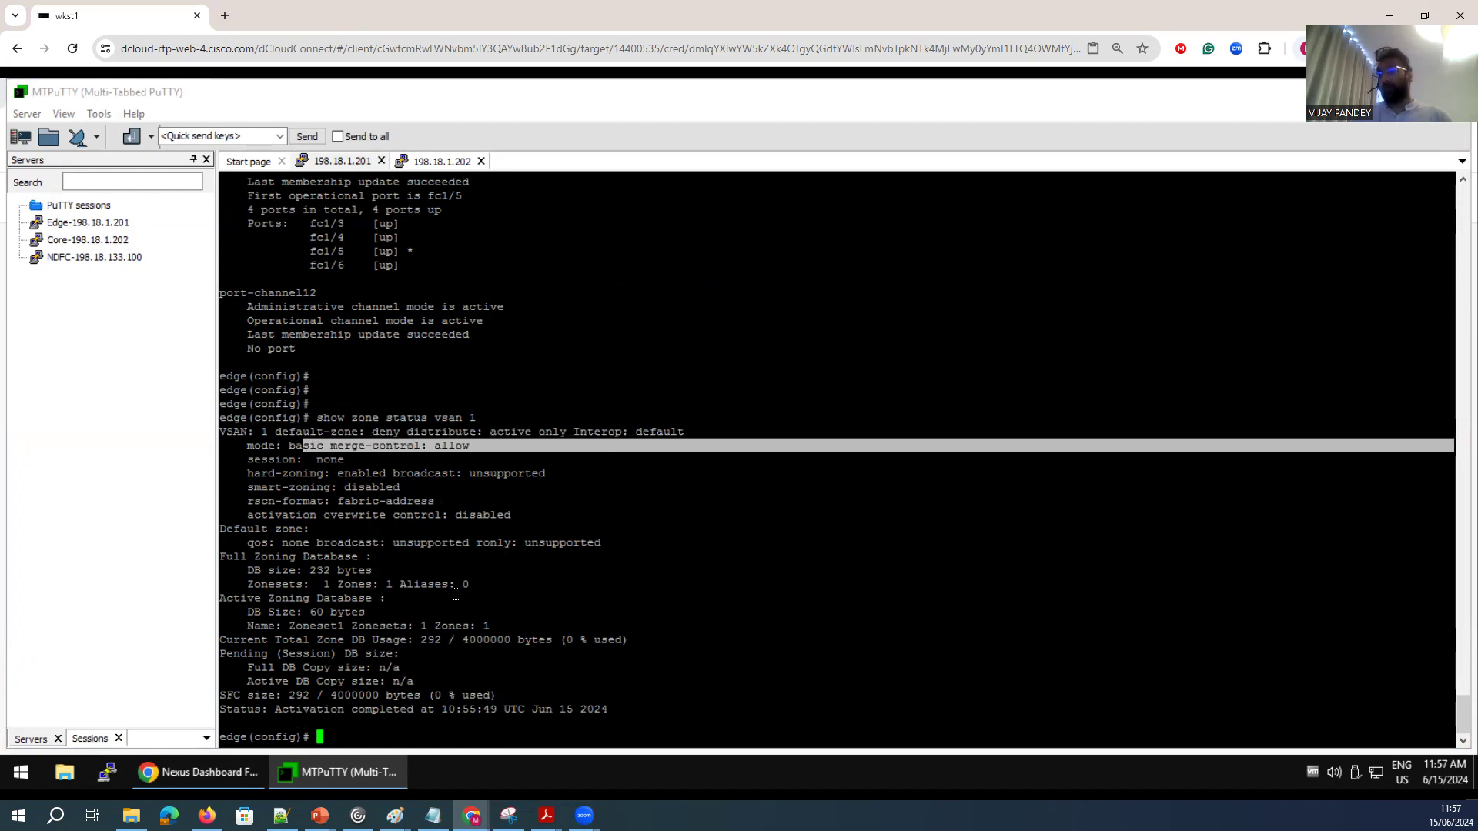
drag(594, 695, 315, 599)
click(465, 628)
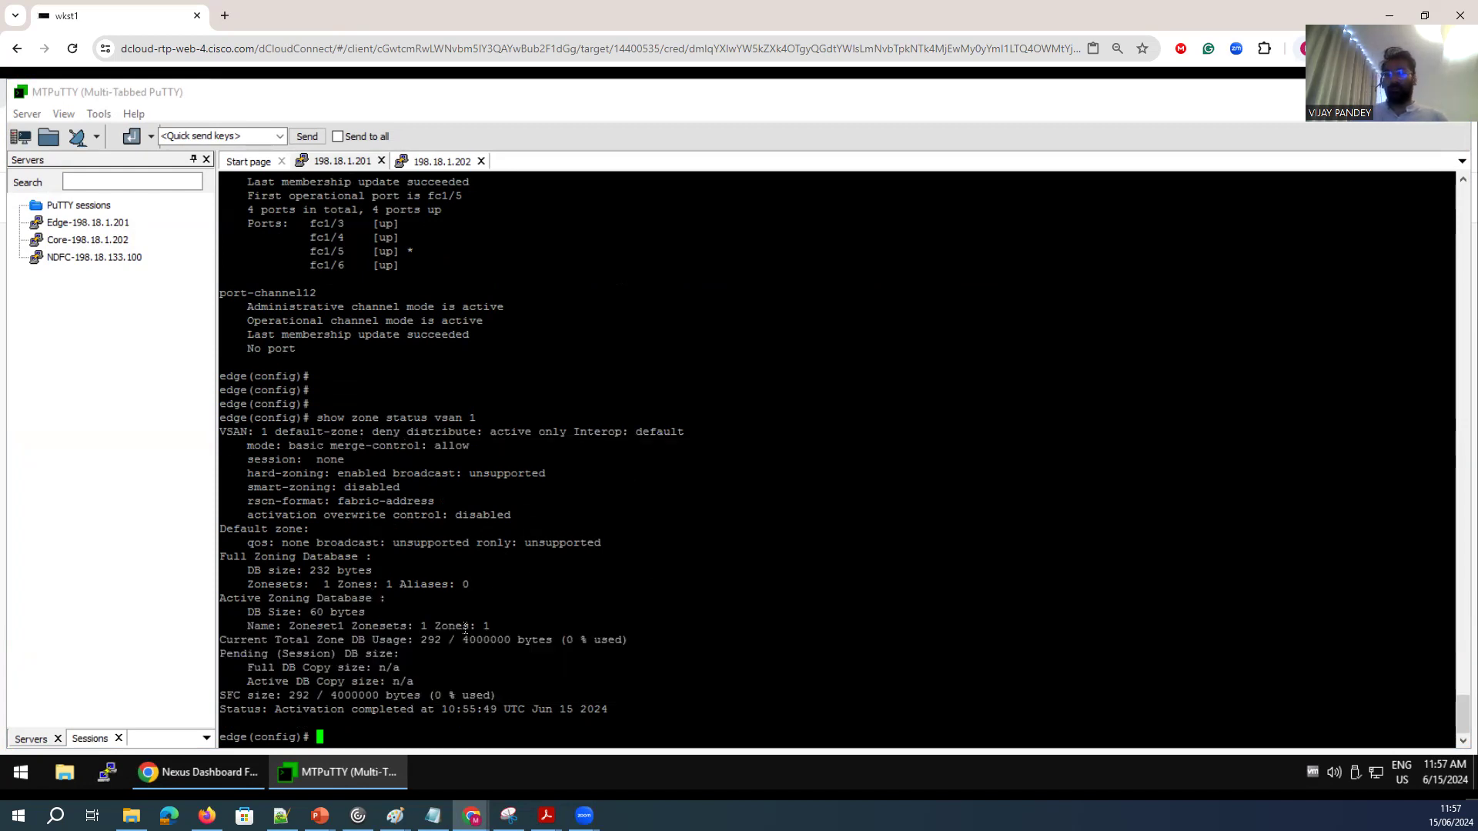
Display the active zoneset for VSAN 1 on the edge switch and review its zone members.
key(Return)
key(Return)
text(show z)
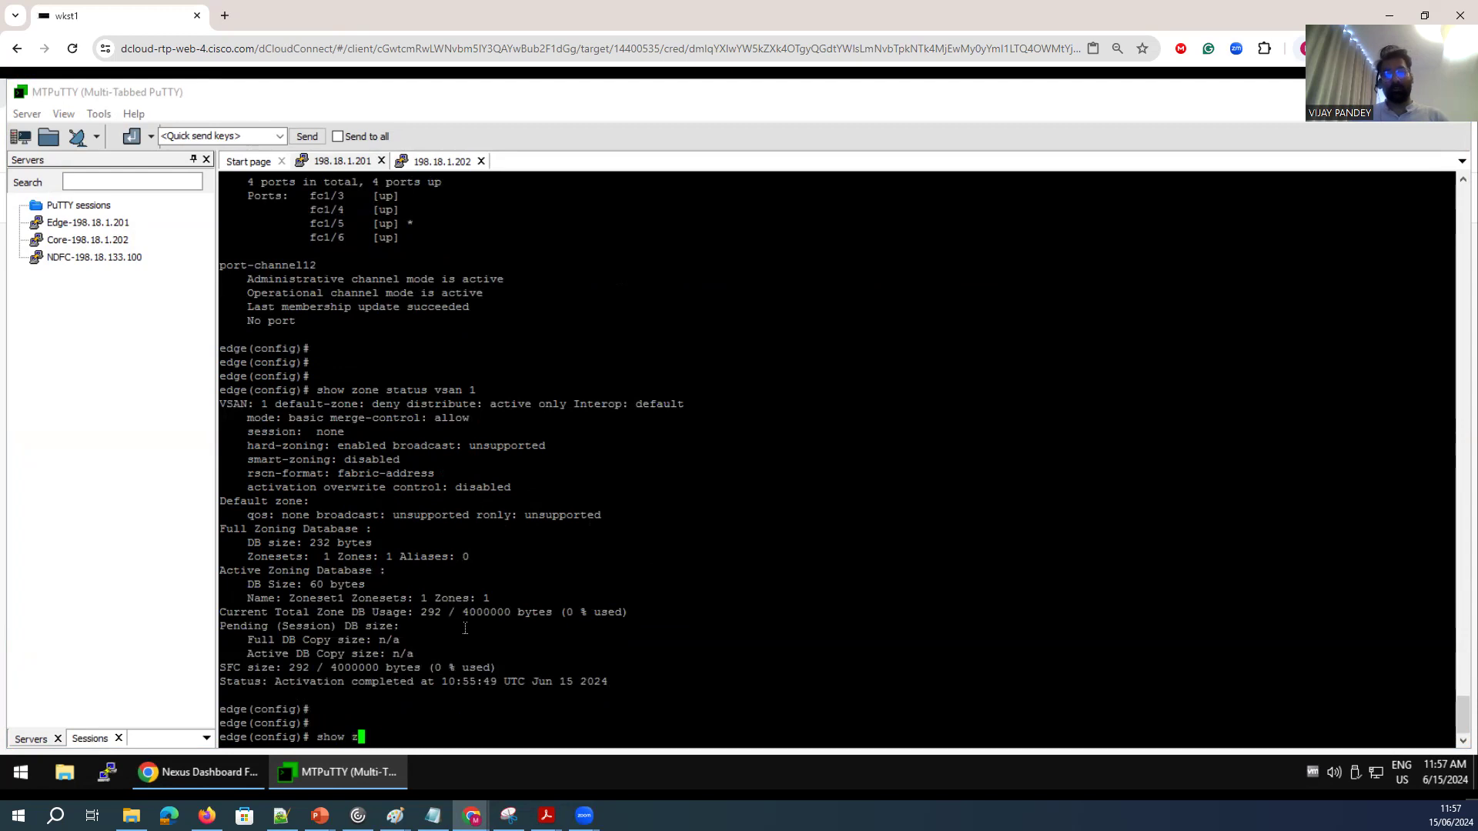
text(oneset a)
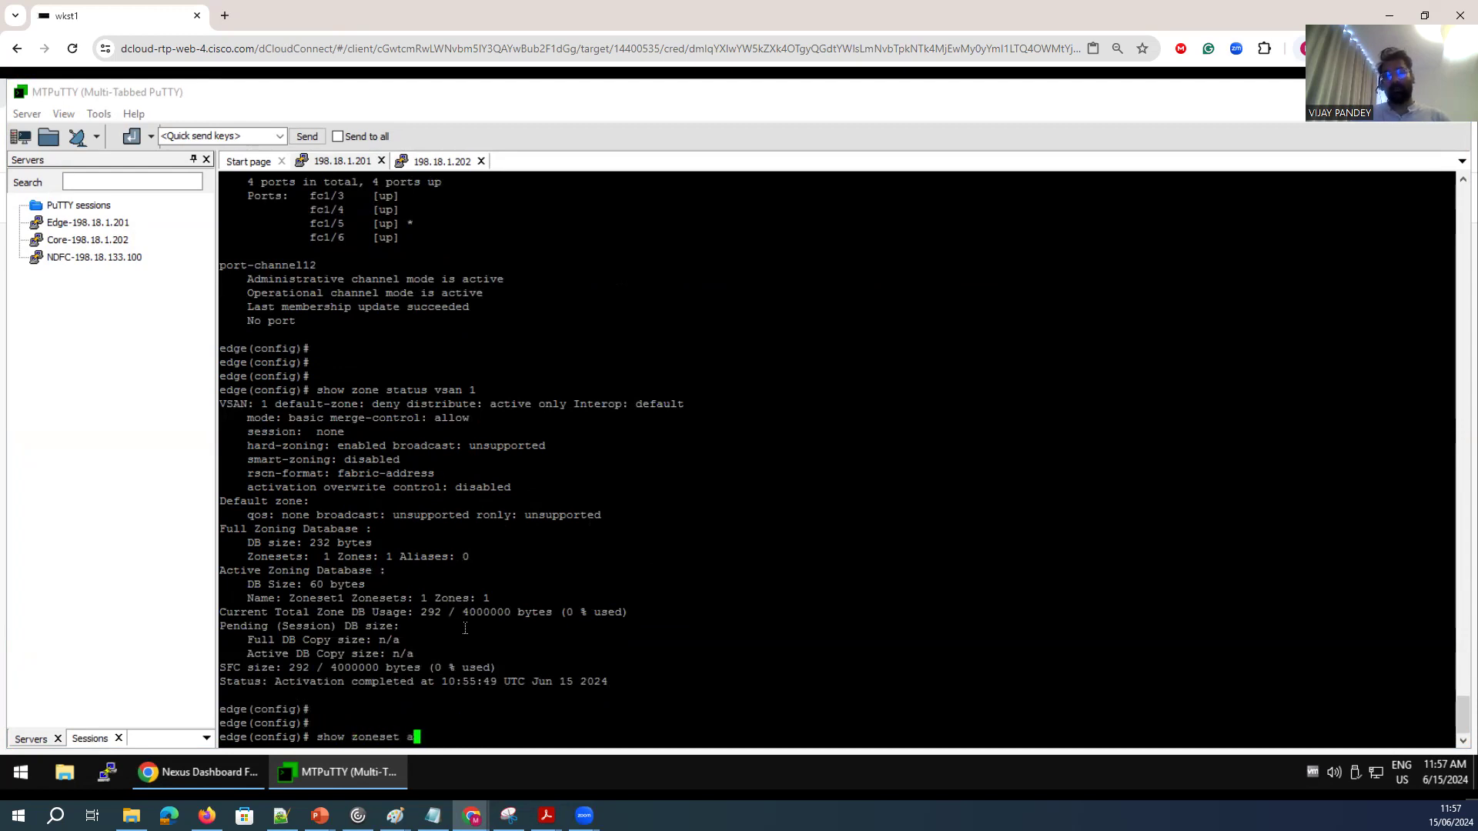
text(ctive vsan 1)
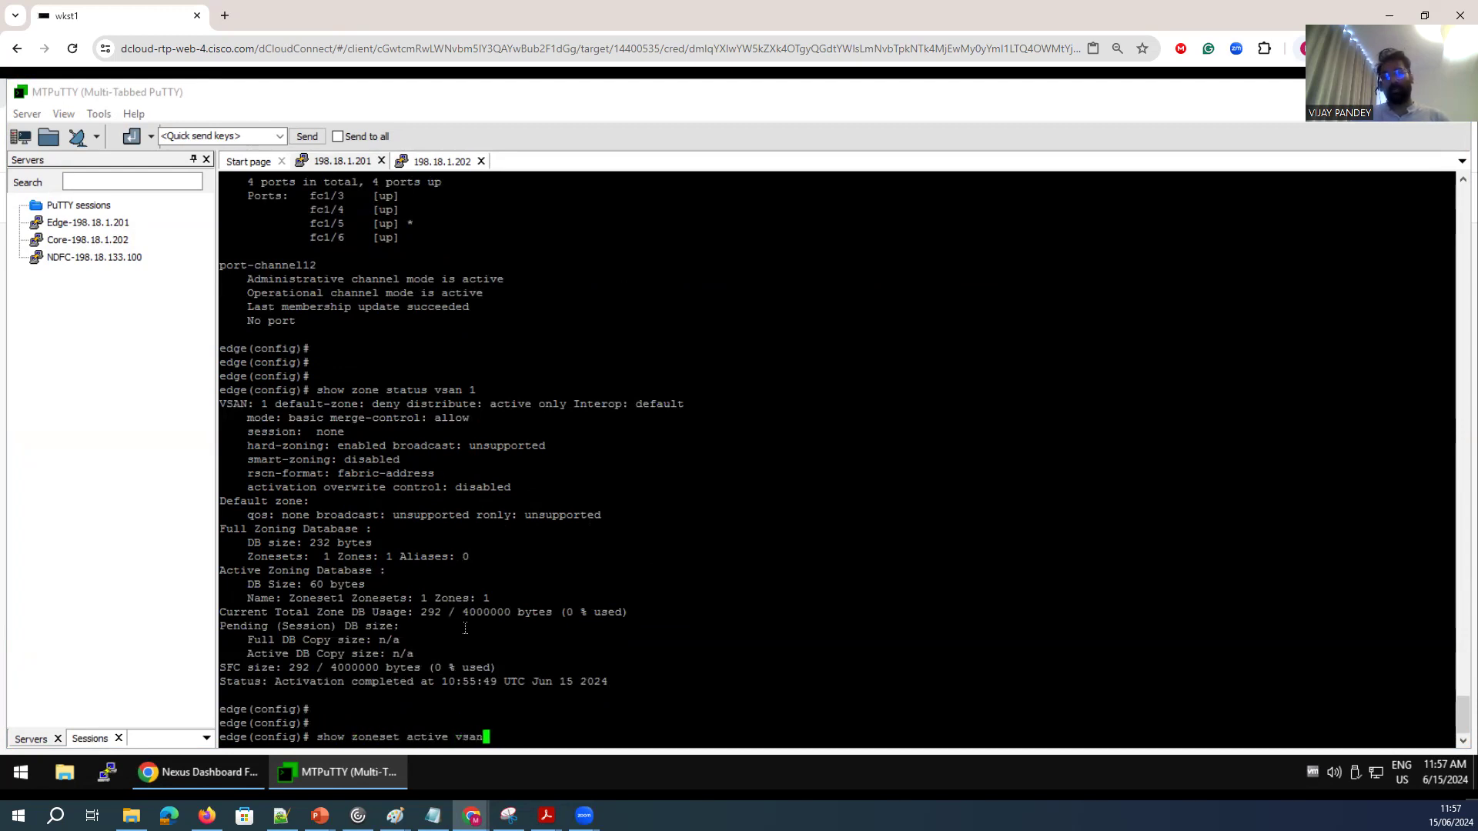
key(Return)
drag(526, 724, 231, 712)
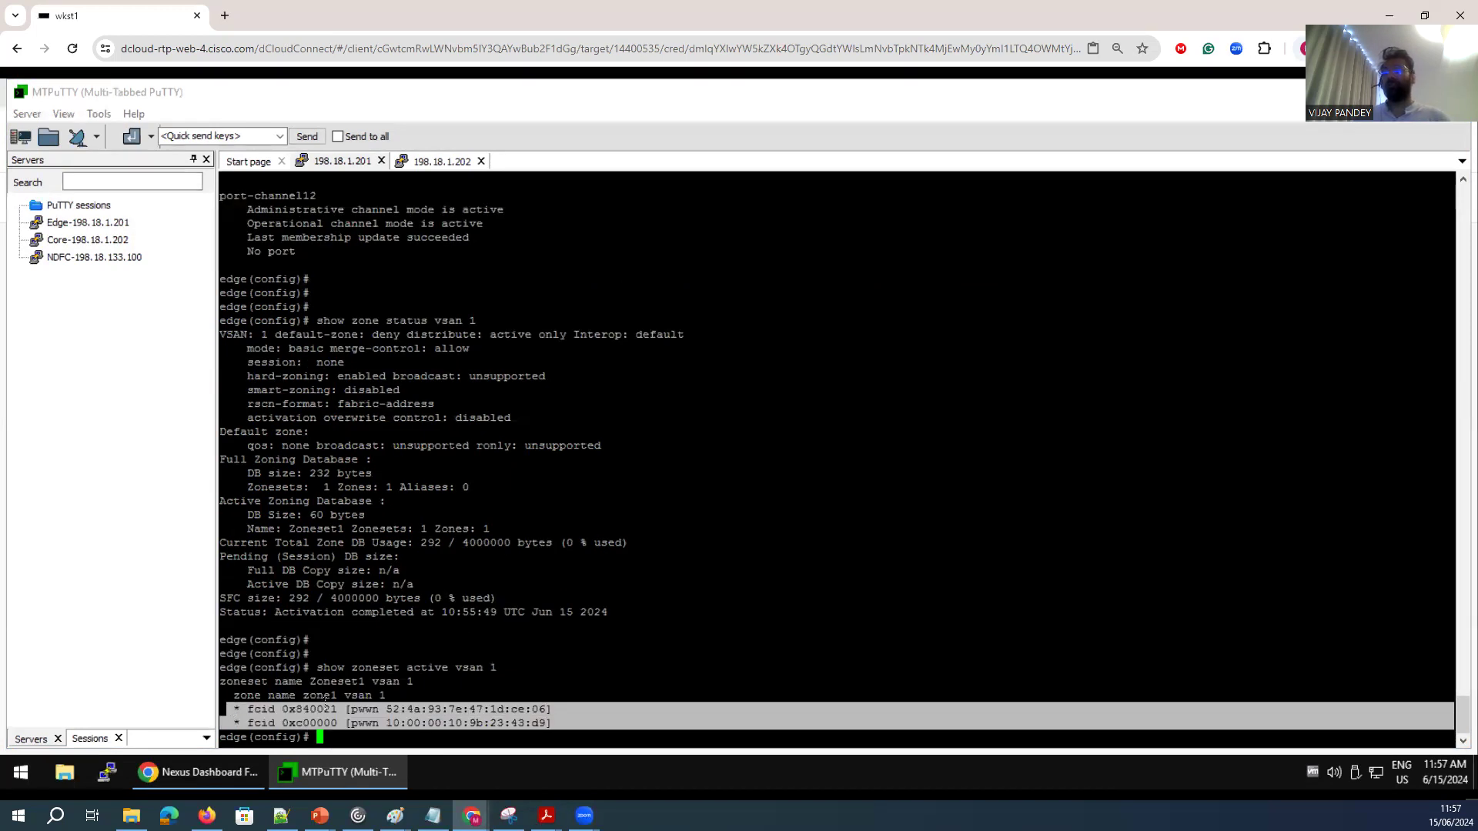
Display the edge switch's running zone configuration for VSAN 1 and review its full zone database section.
key(Return)
key(Return)
text(sh)
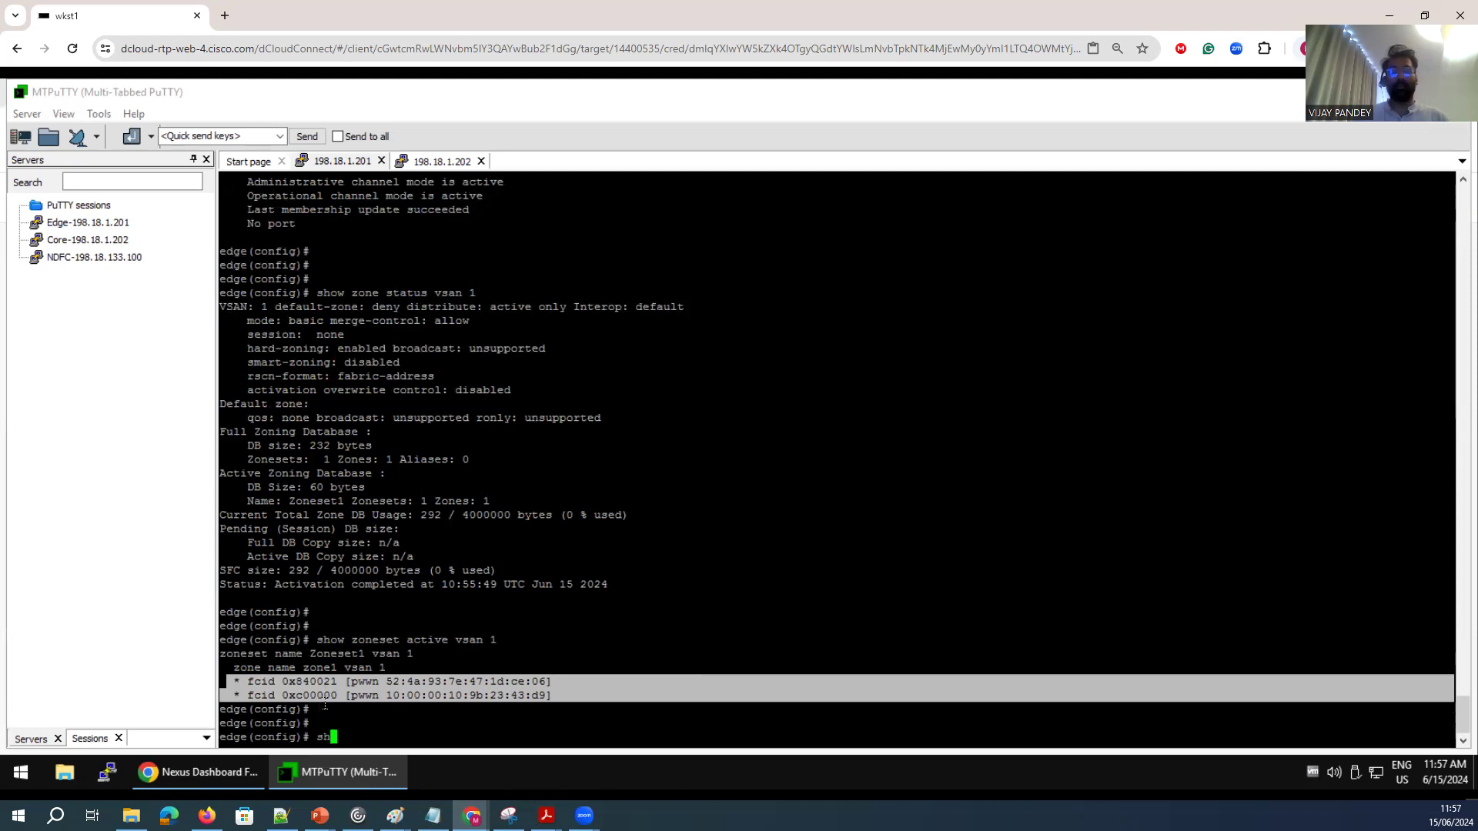
text(ow ru)
key(Tab)
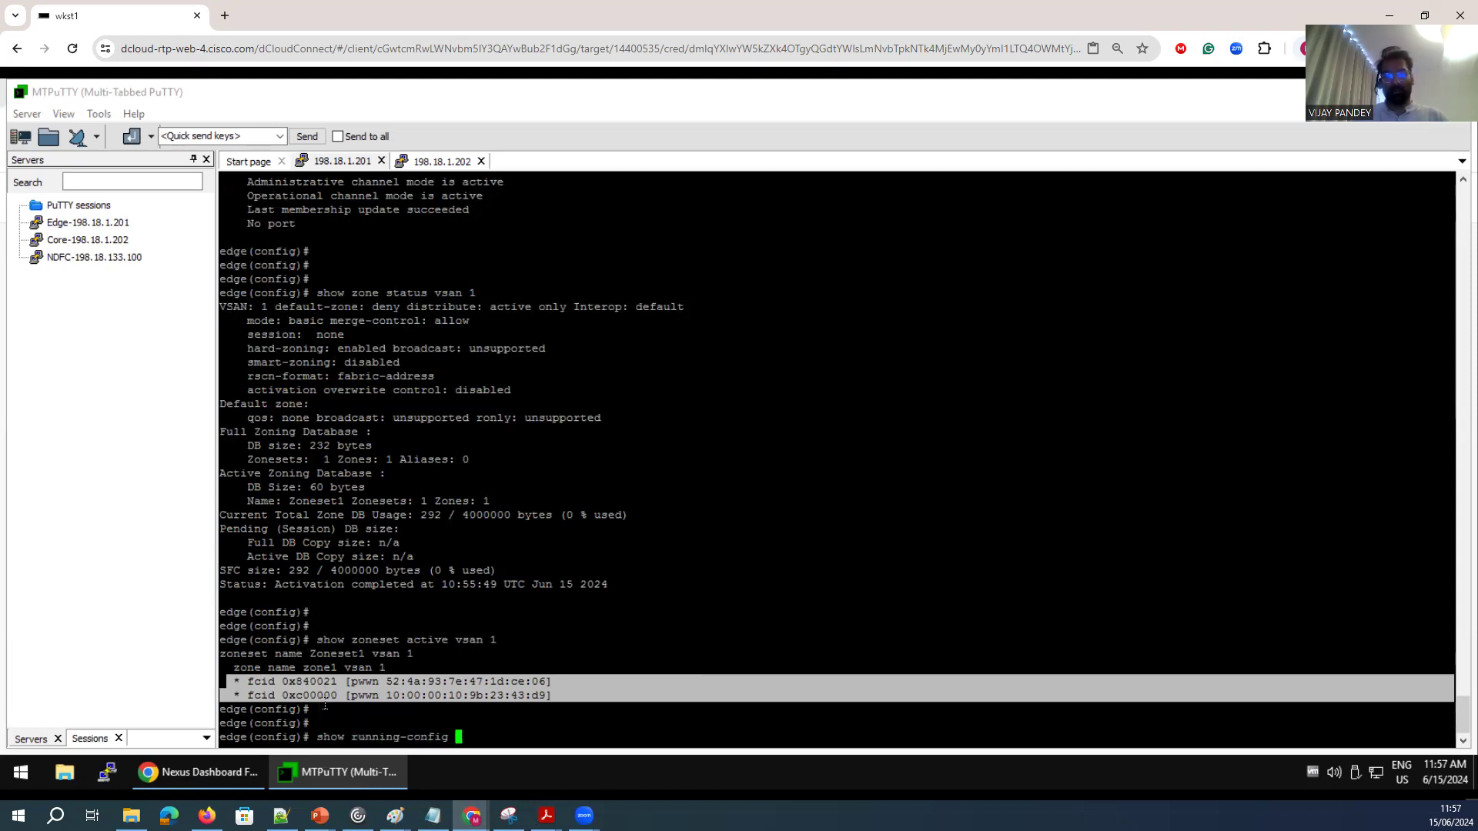
text(zone )
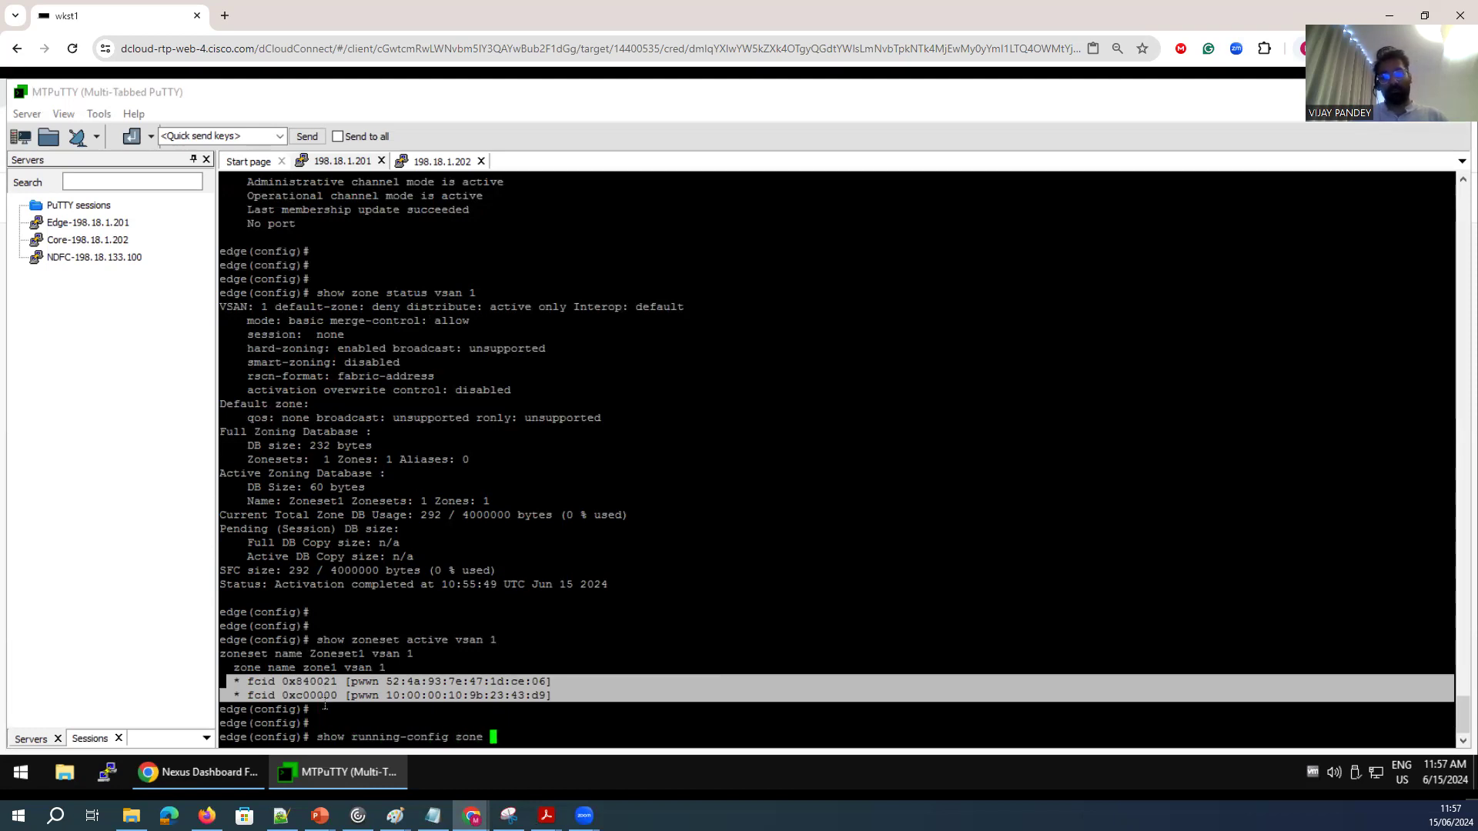
text(vsan 1)
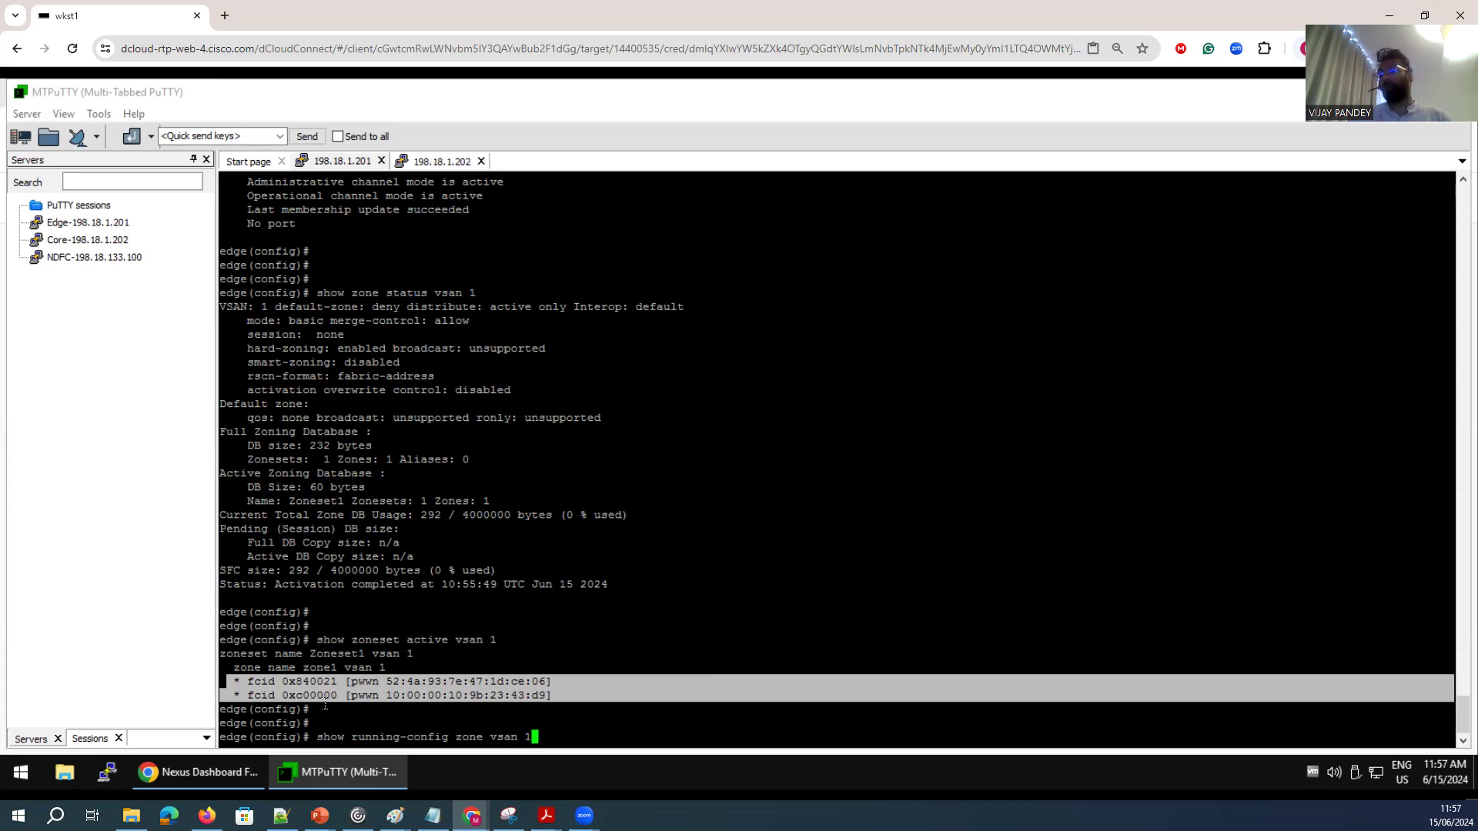
key(Return)
drag(368, 696, 229, 612)
click(349, 708)
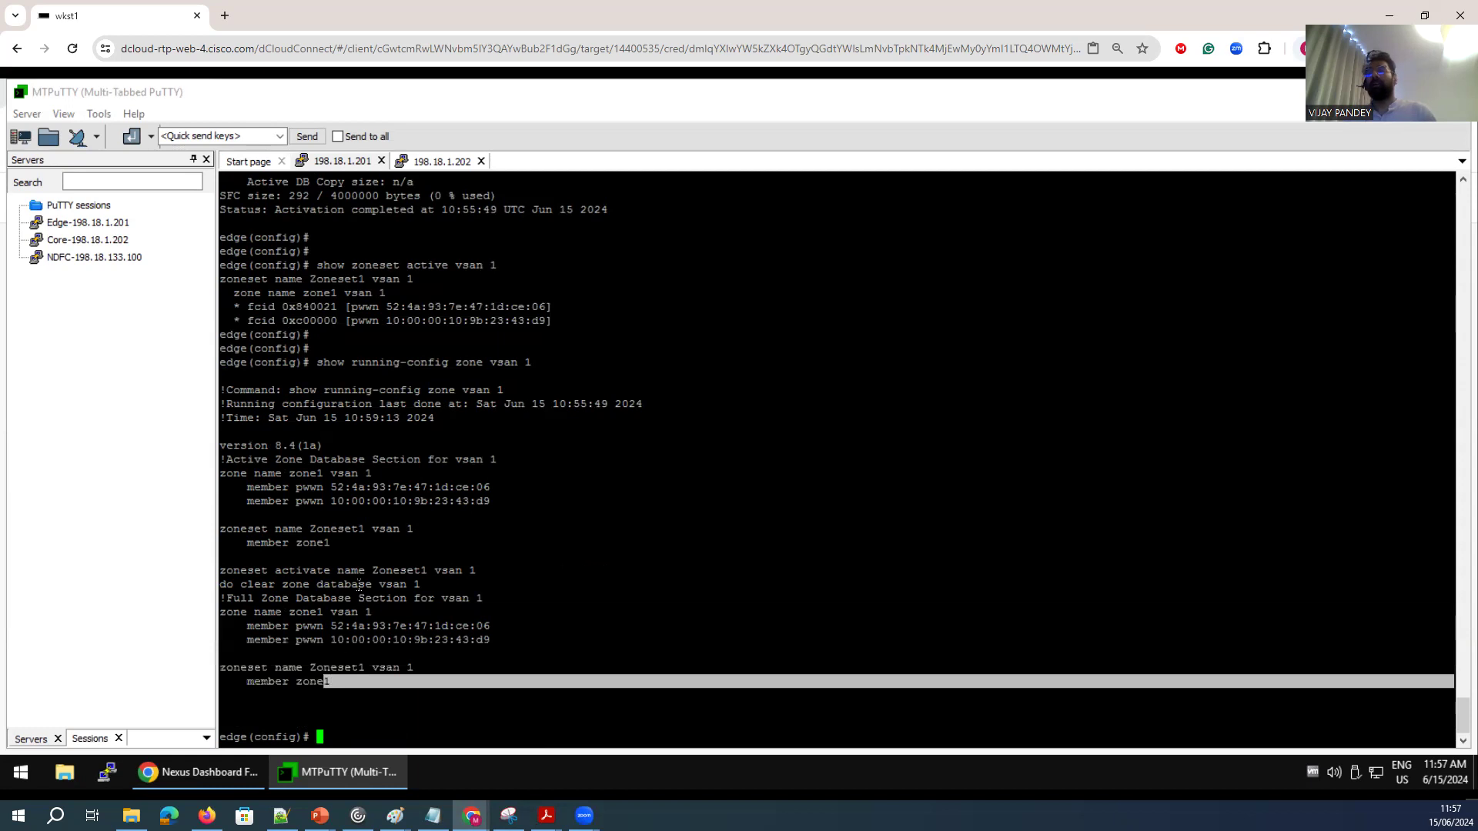
Display the complete running configuration of the edge switch.
key(Return)
key(Return)
text(shwo run)
key(Return)
text(show run)
key(Return)
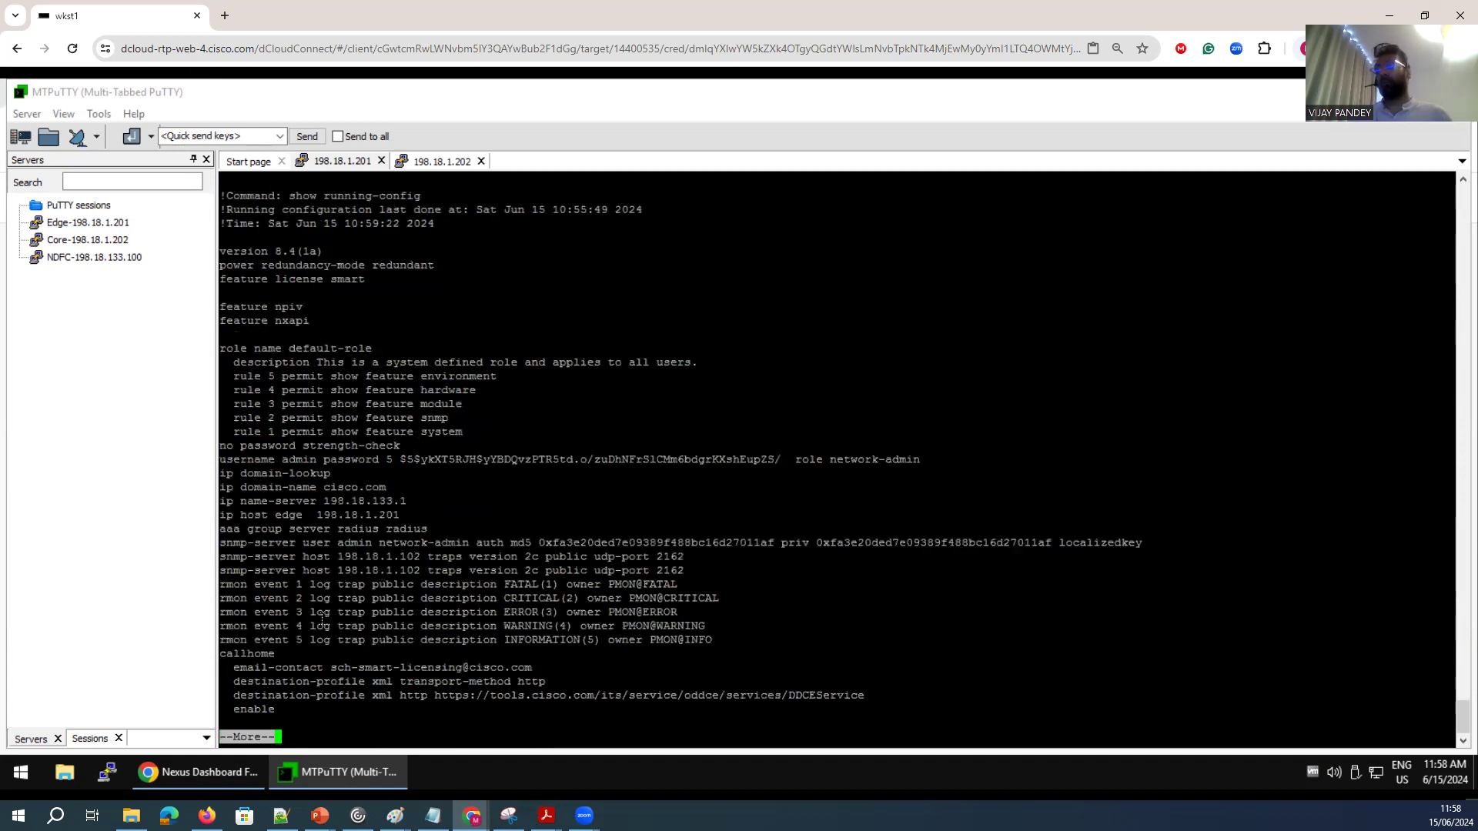
Page through the edge switch's running configuration and mark the zone1 members in the full zone database section for VSAN 1.
key(space)
drag(496, 484, 248, 459)
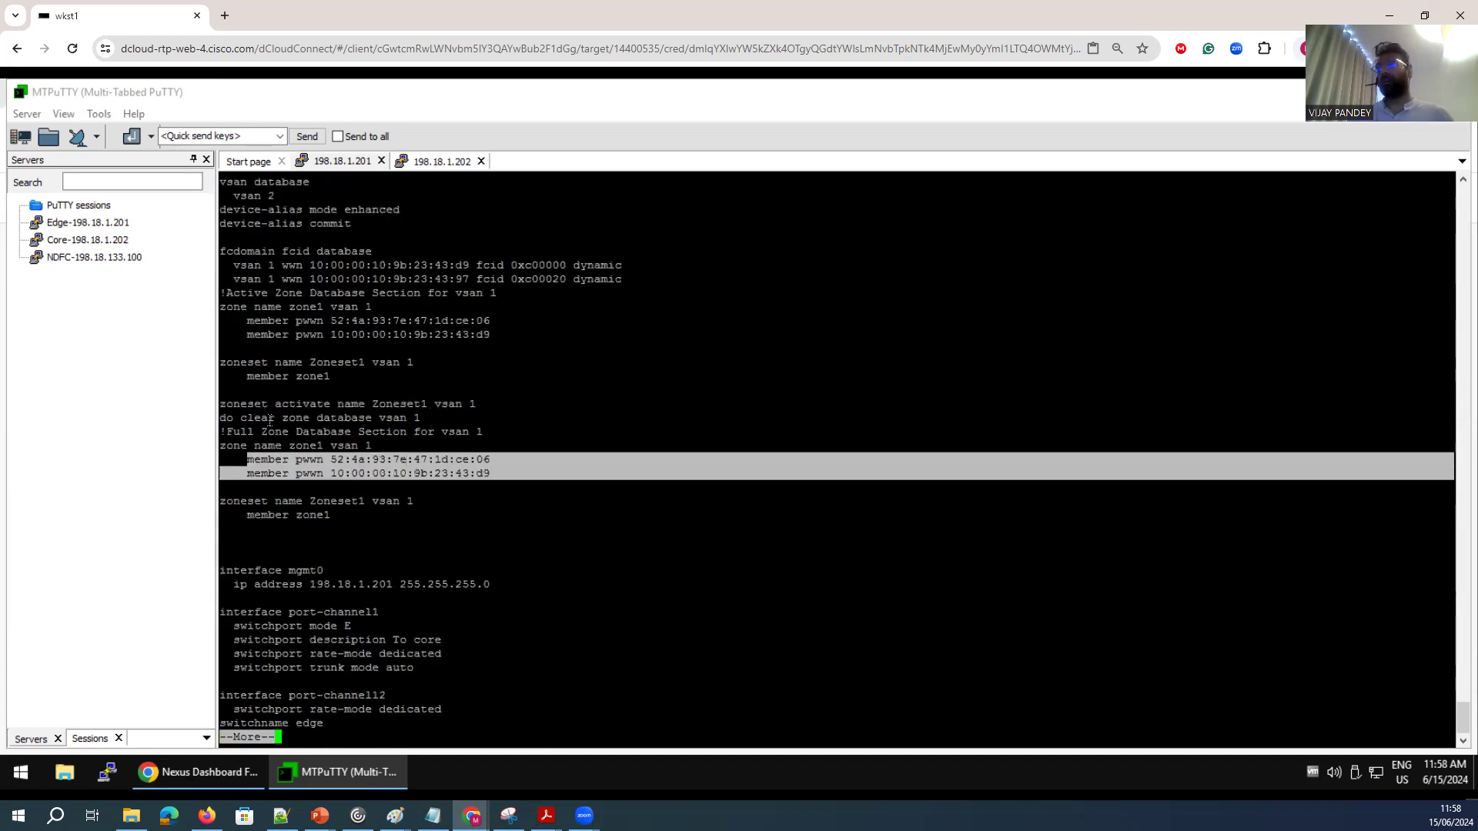
Display the core switch's running configuration and compare the active zone1 member ending in ce:06 with its fcdomain FCID database entry.
click(422, 164)
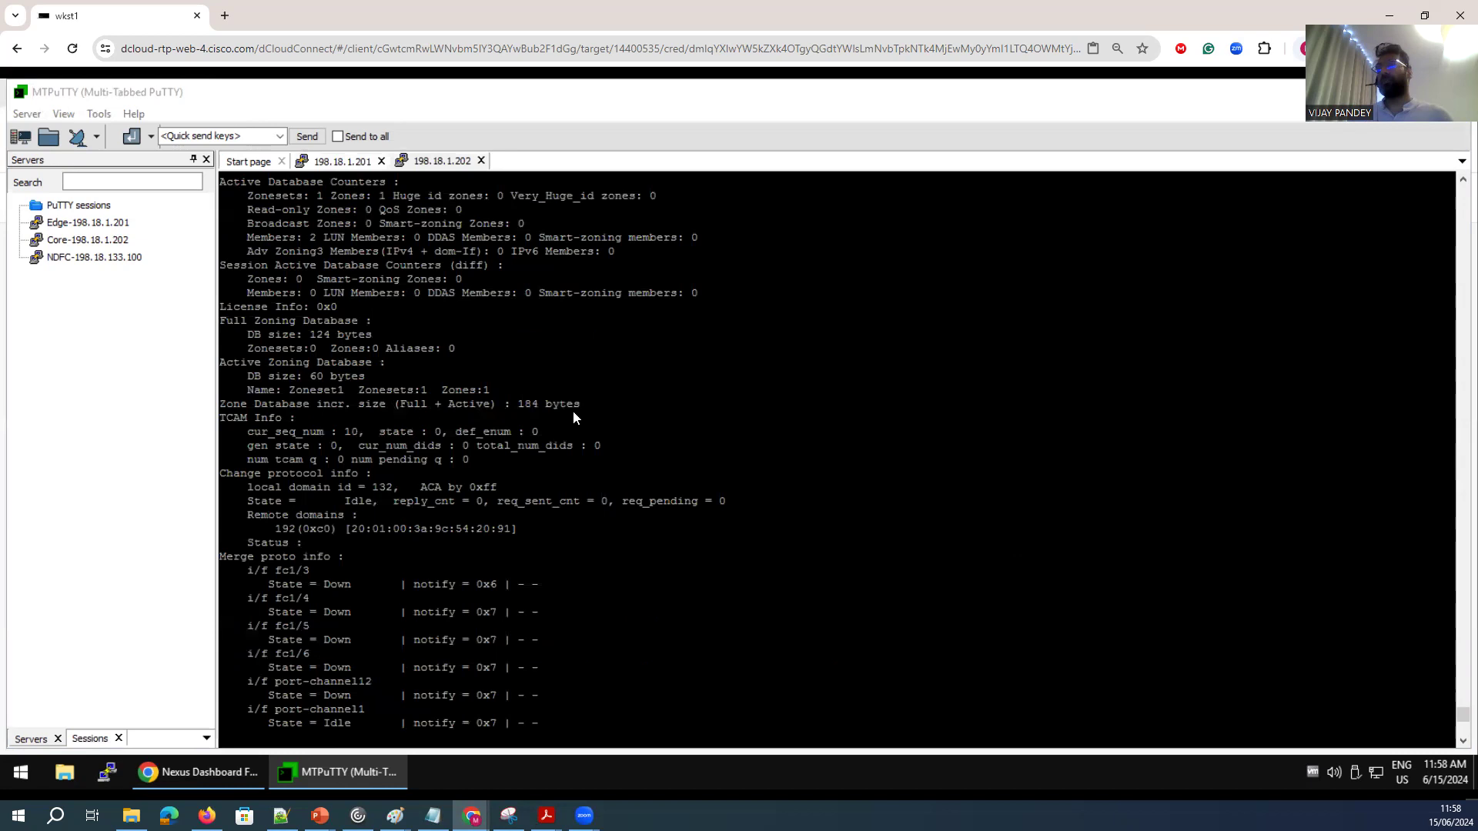
text(sh run)
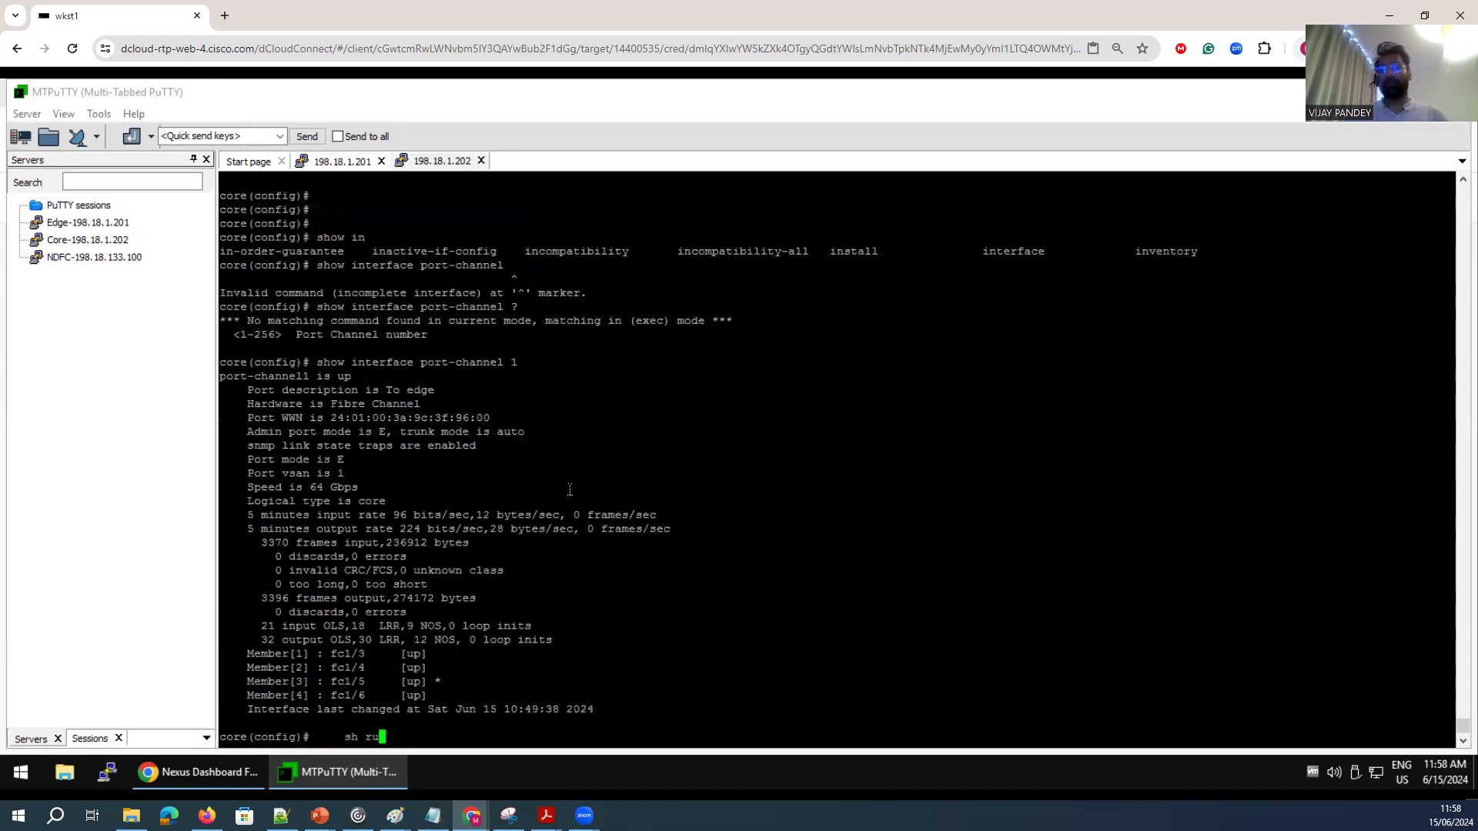
key(Return)
key(space)
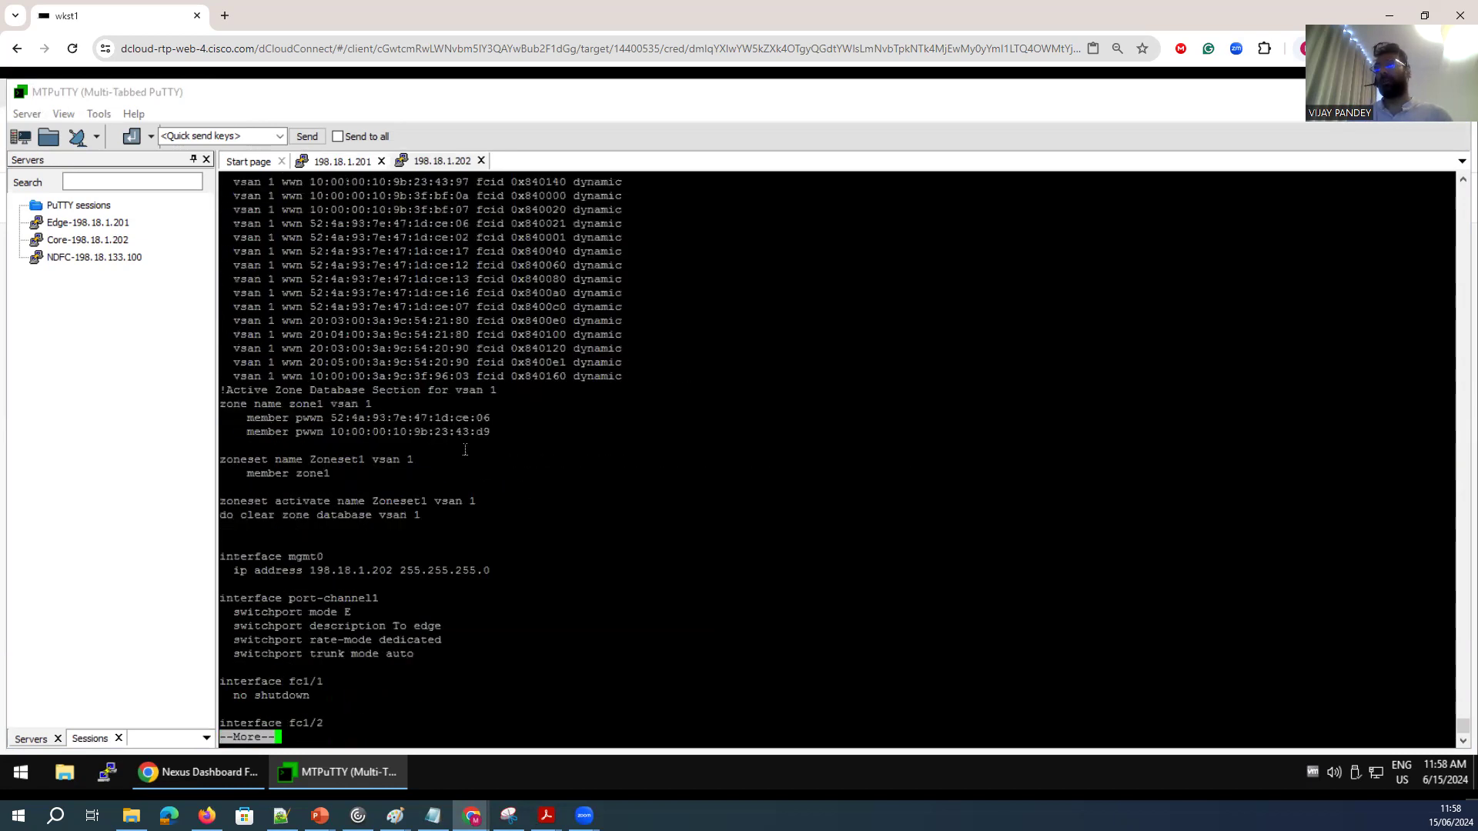
scroll(513, 408, up, 13)
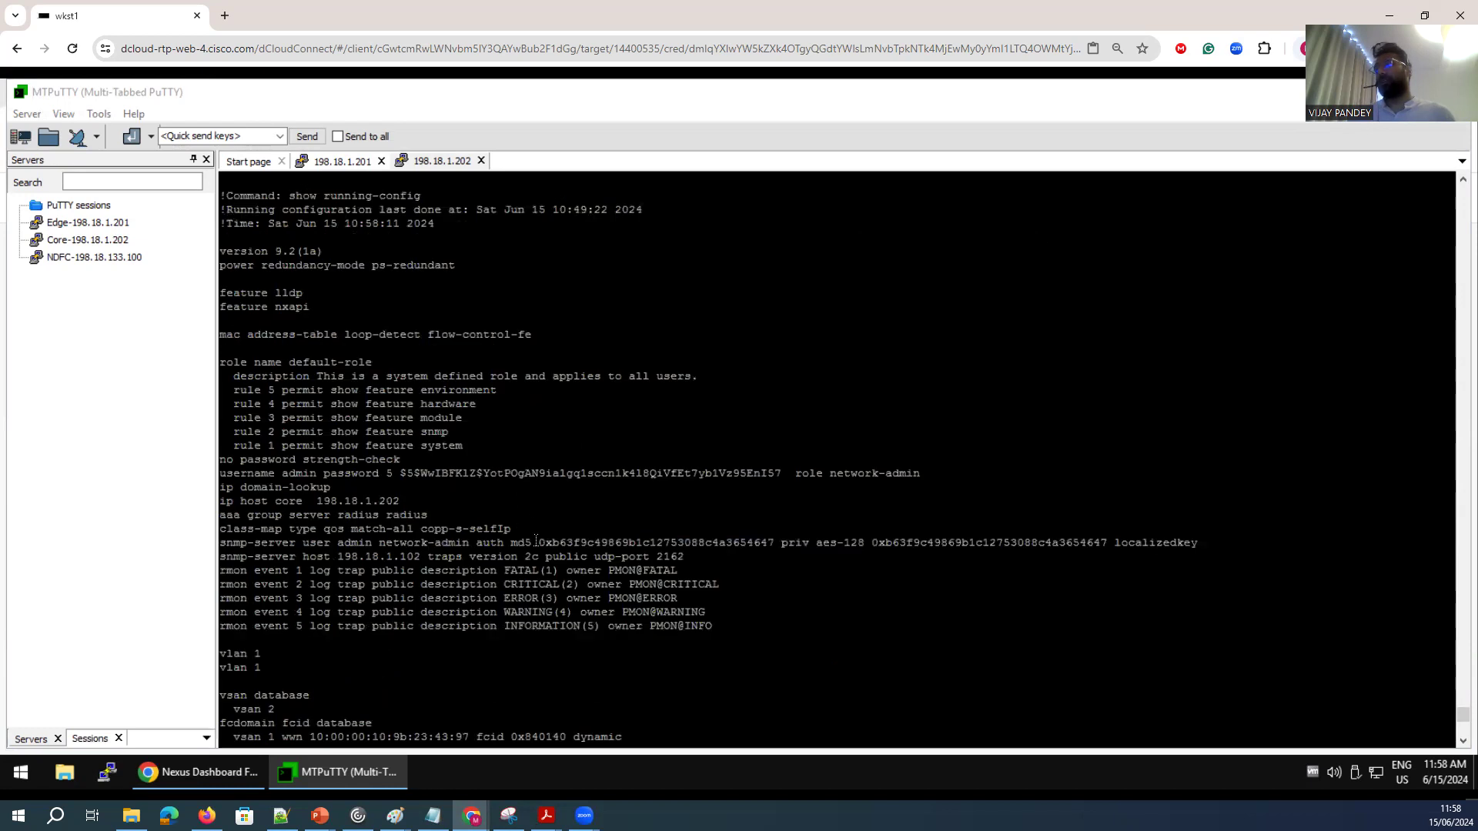
scroll(537, 542, down, 14)
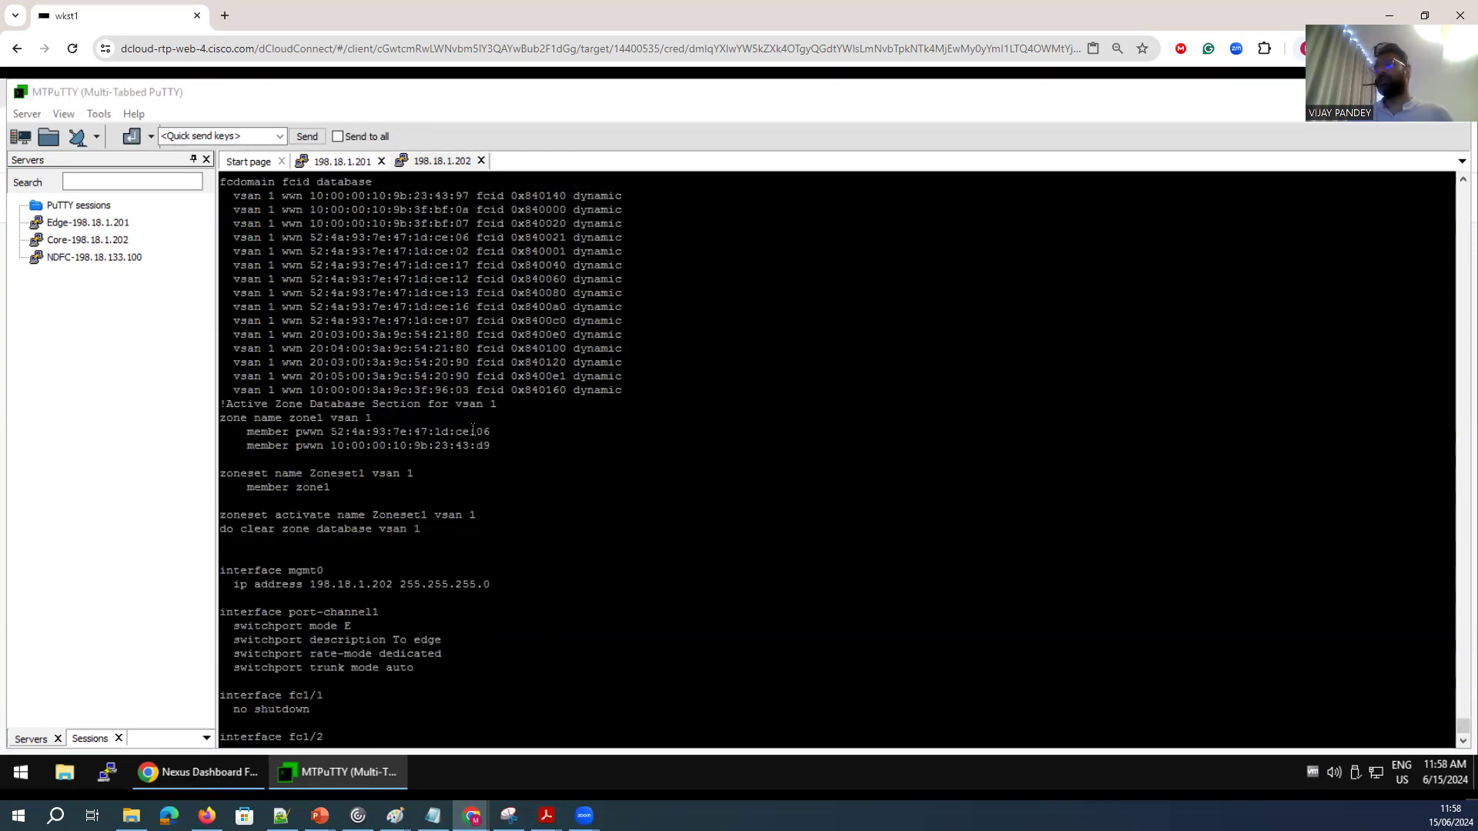
drag(493, 431, 464, 431)
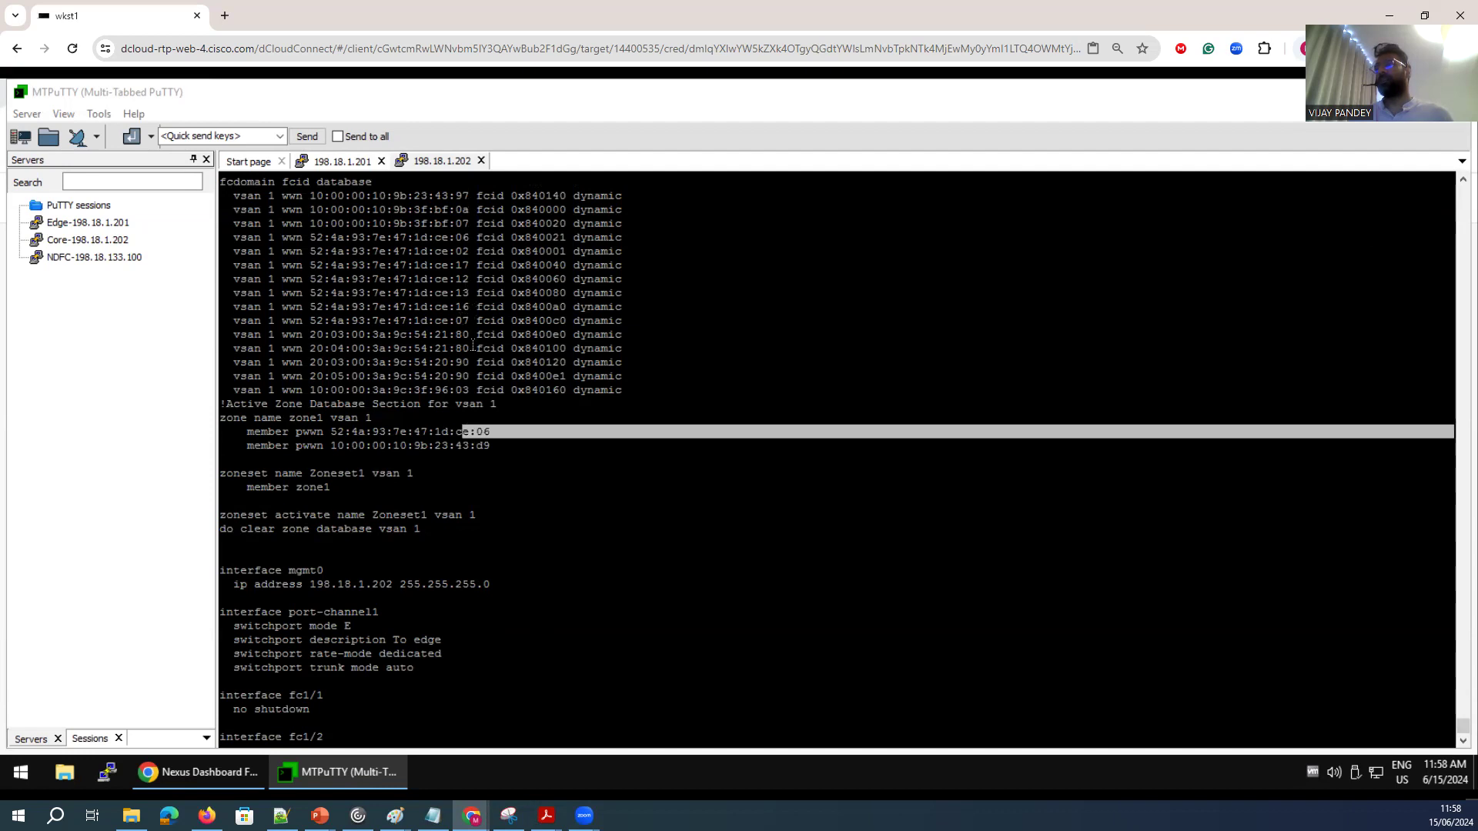
drag(482, 237, 234, 237)
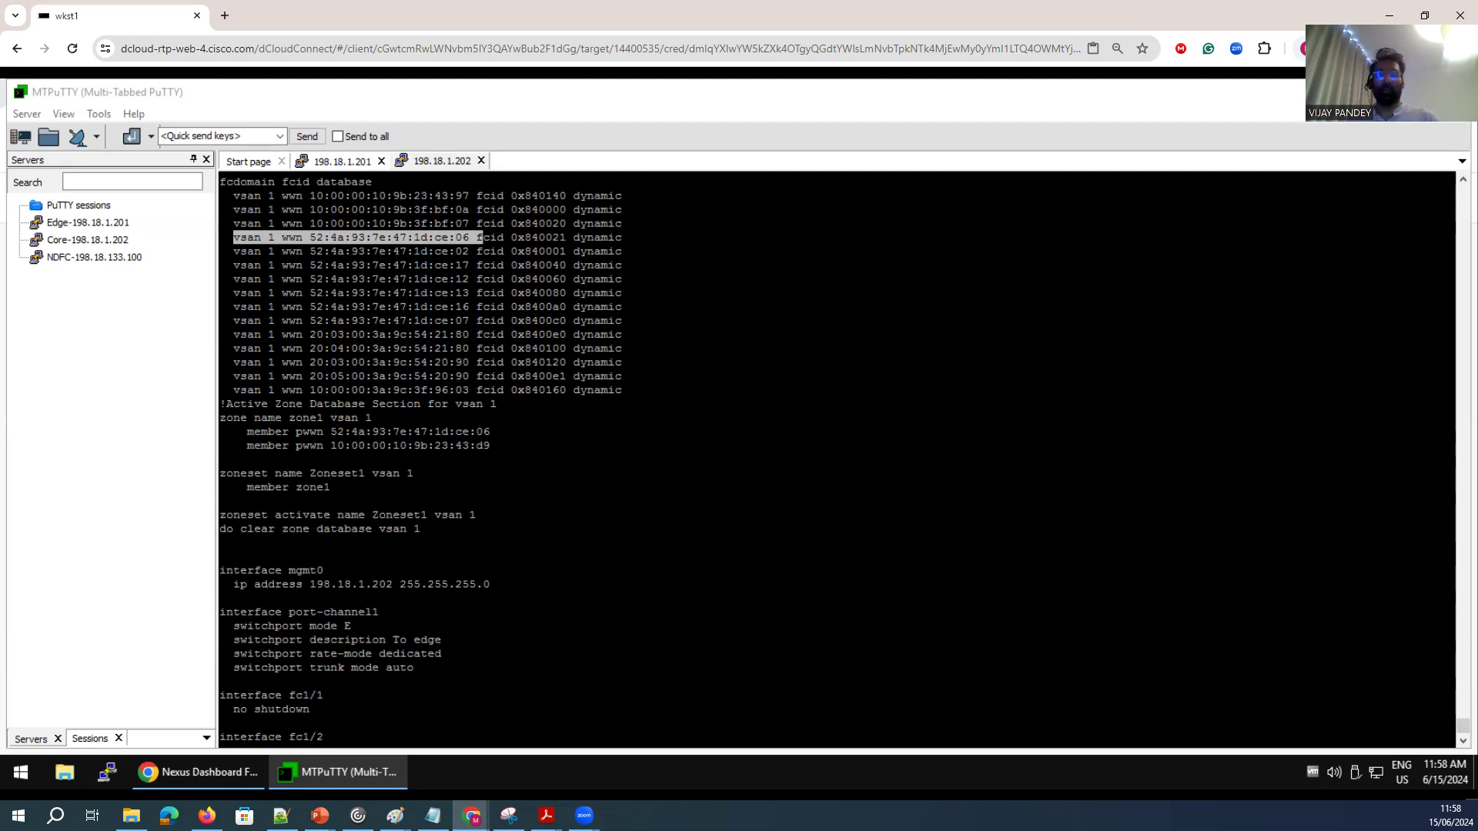
Switch to Nexus Dashboard Fabric Controller and close the Zoneset1 editor.
click(213, 776)
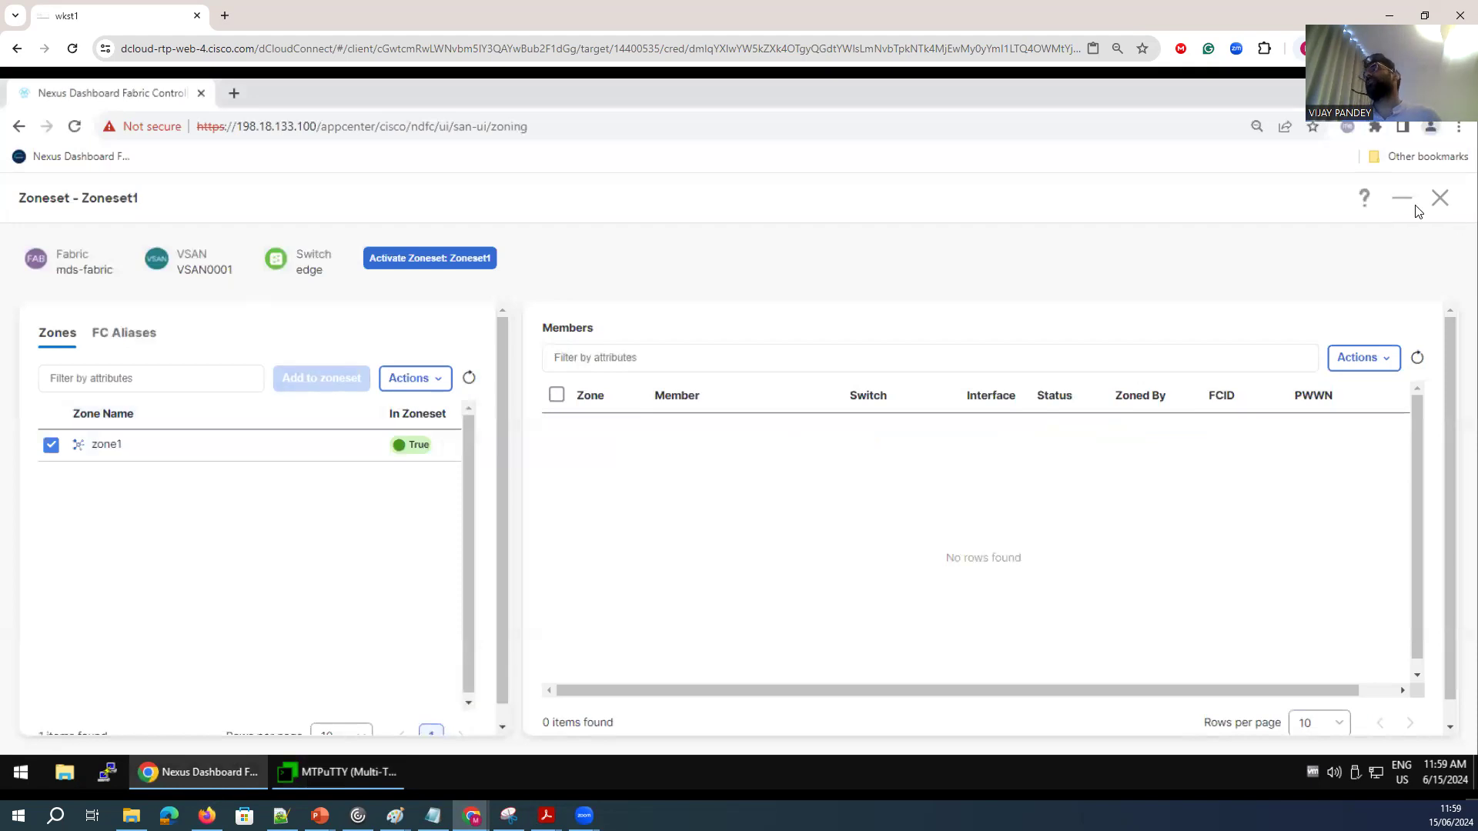
click(1440, 198)
mouse_move(108, 398)
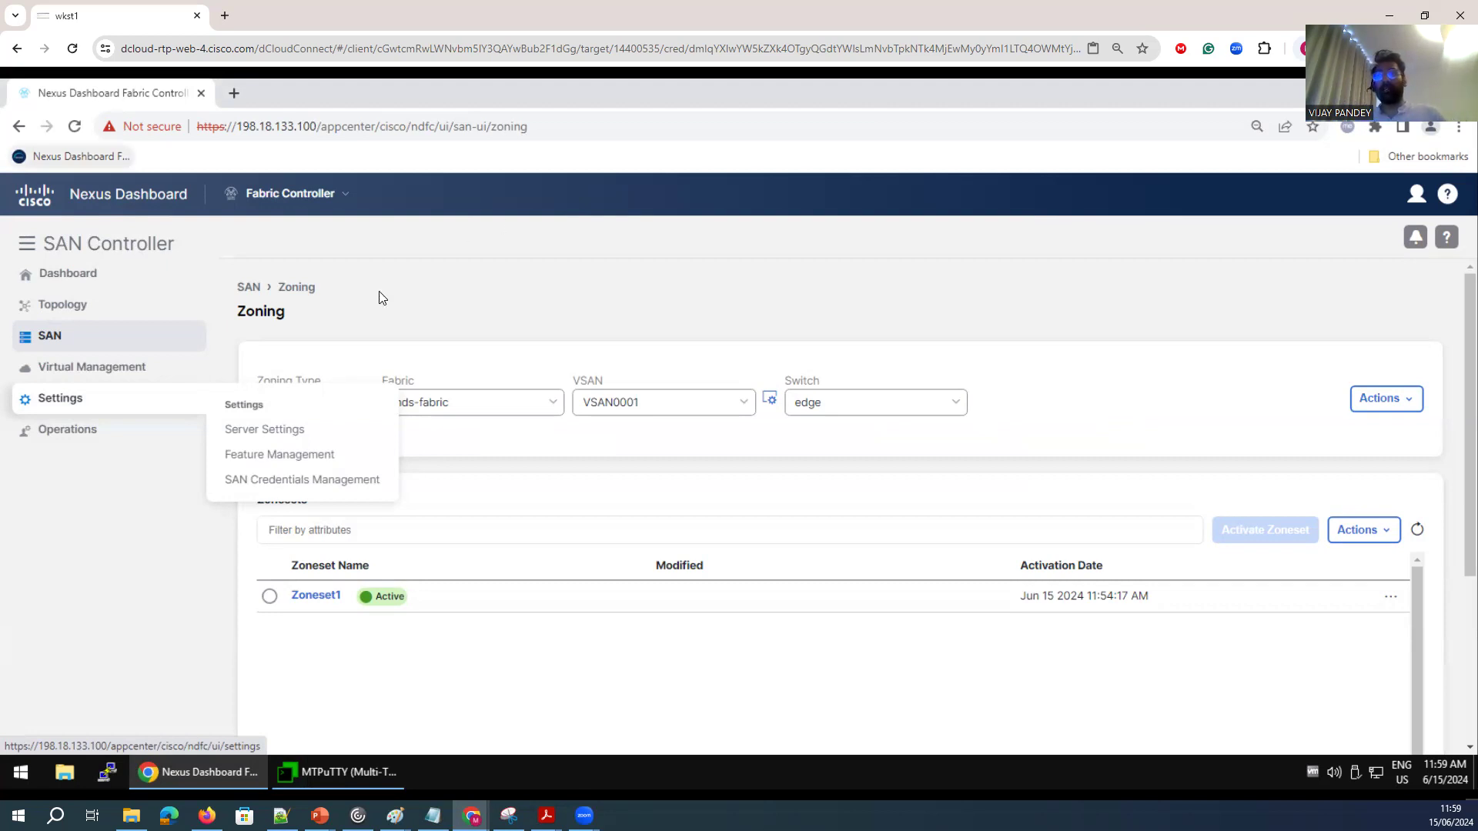
mouse_move(79, 339)
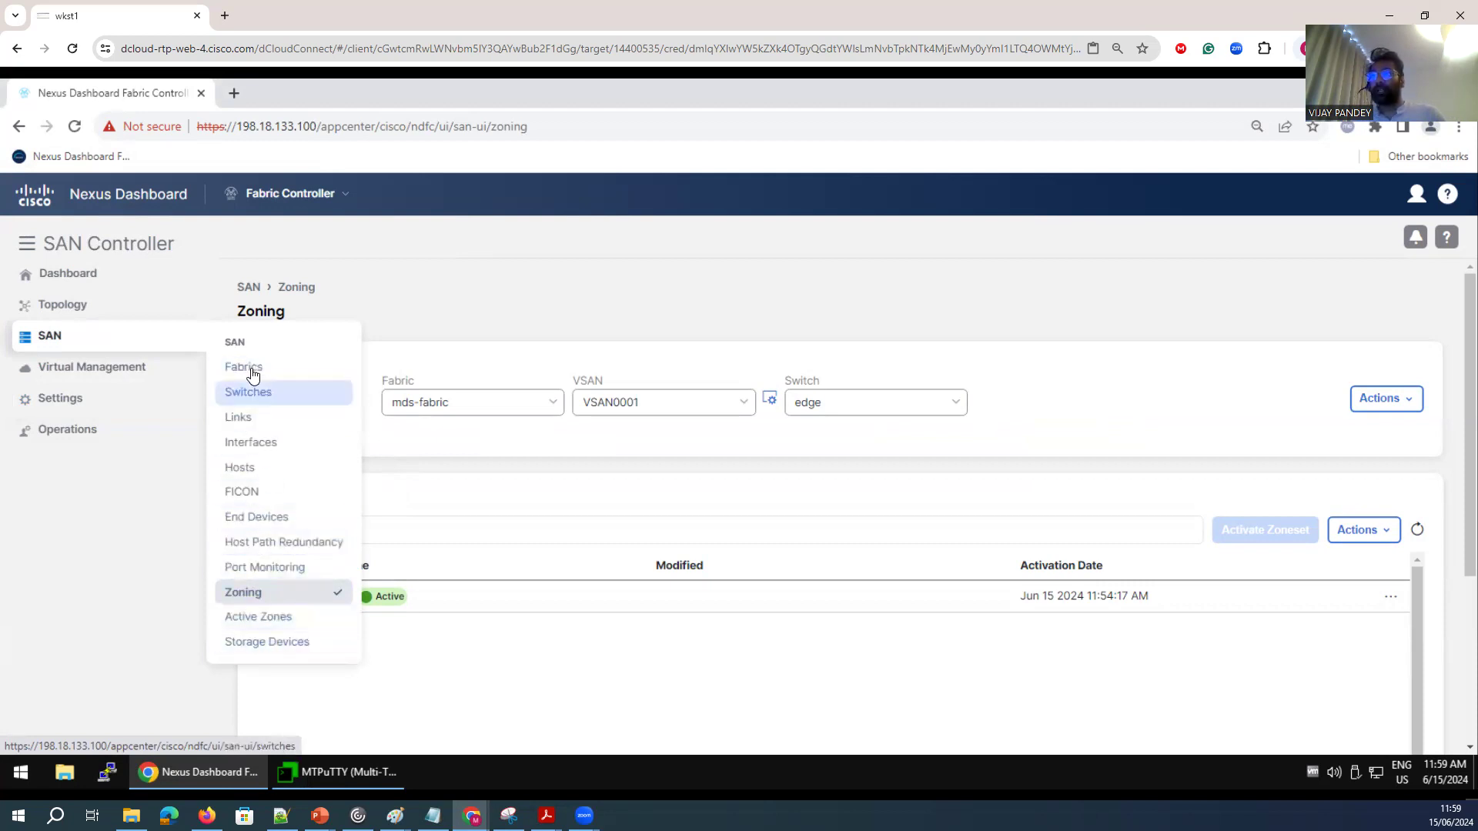
Open the topology, drill into mds-fabric and examine the host connection of the edge switch.
click(89, 308)
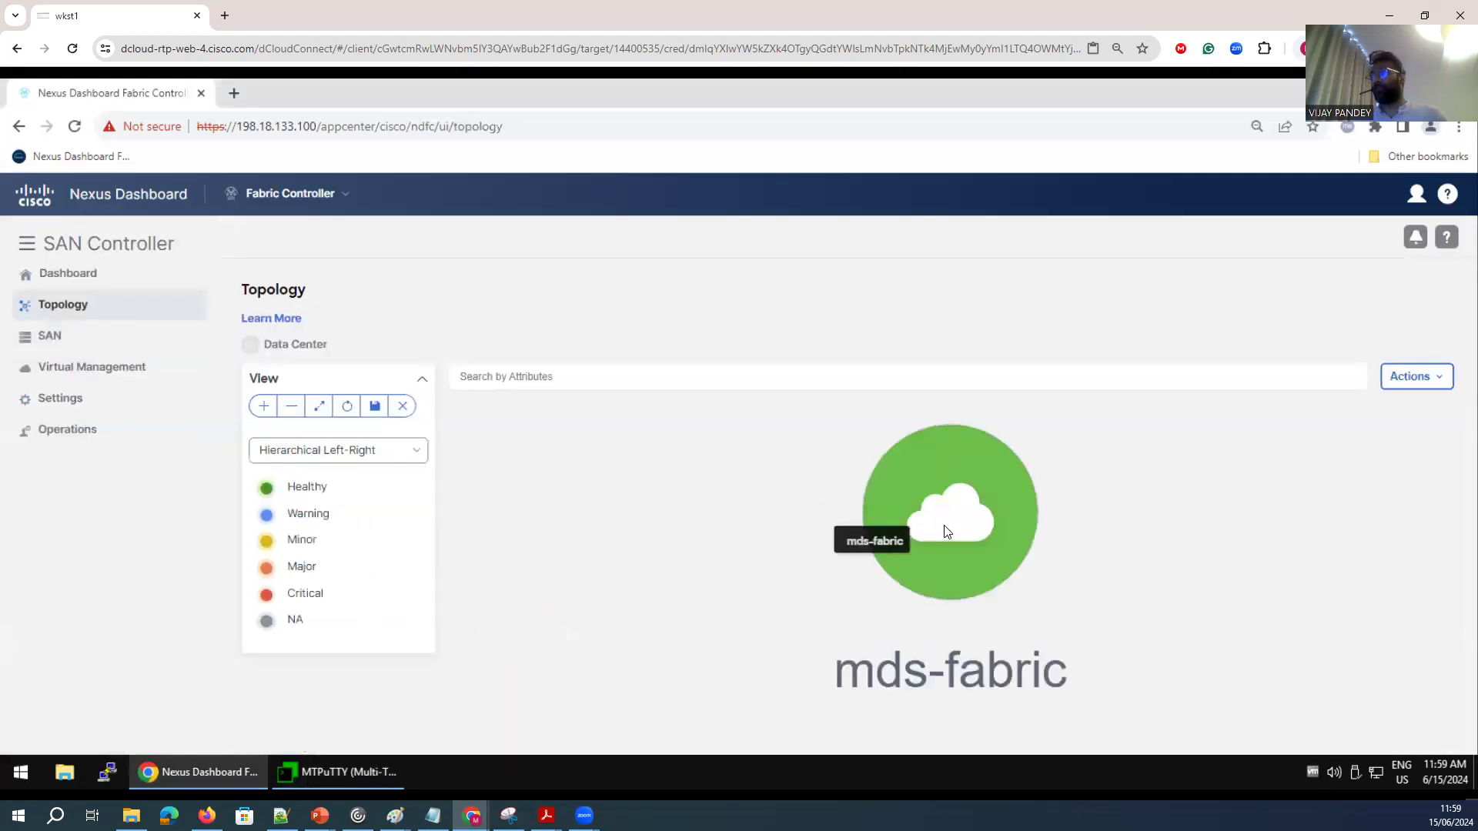
double_click(946, 531)
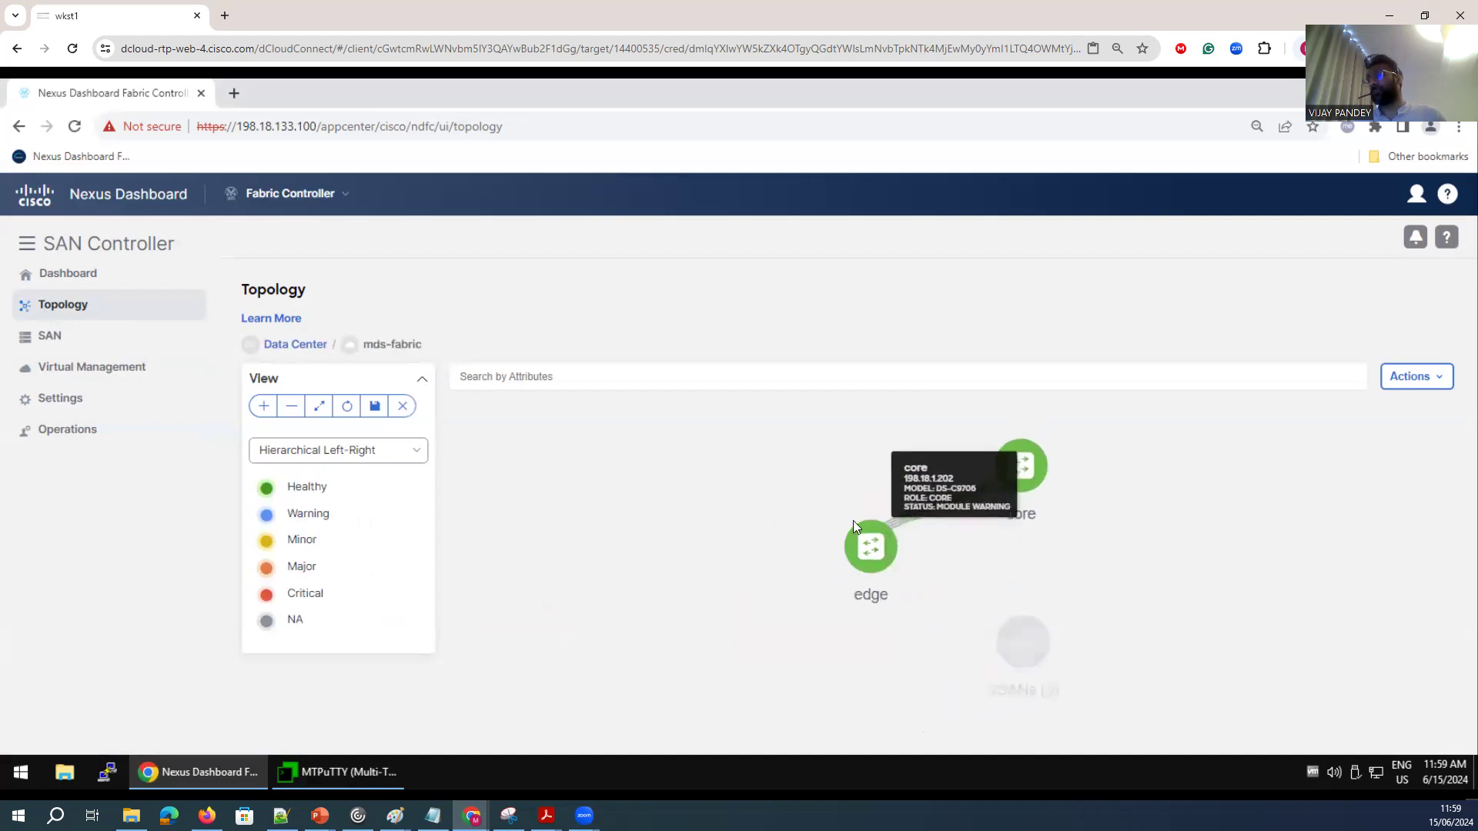
double_click(874, 552)
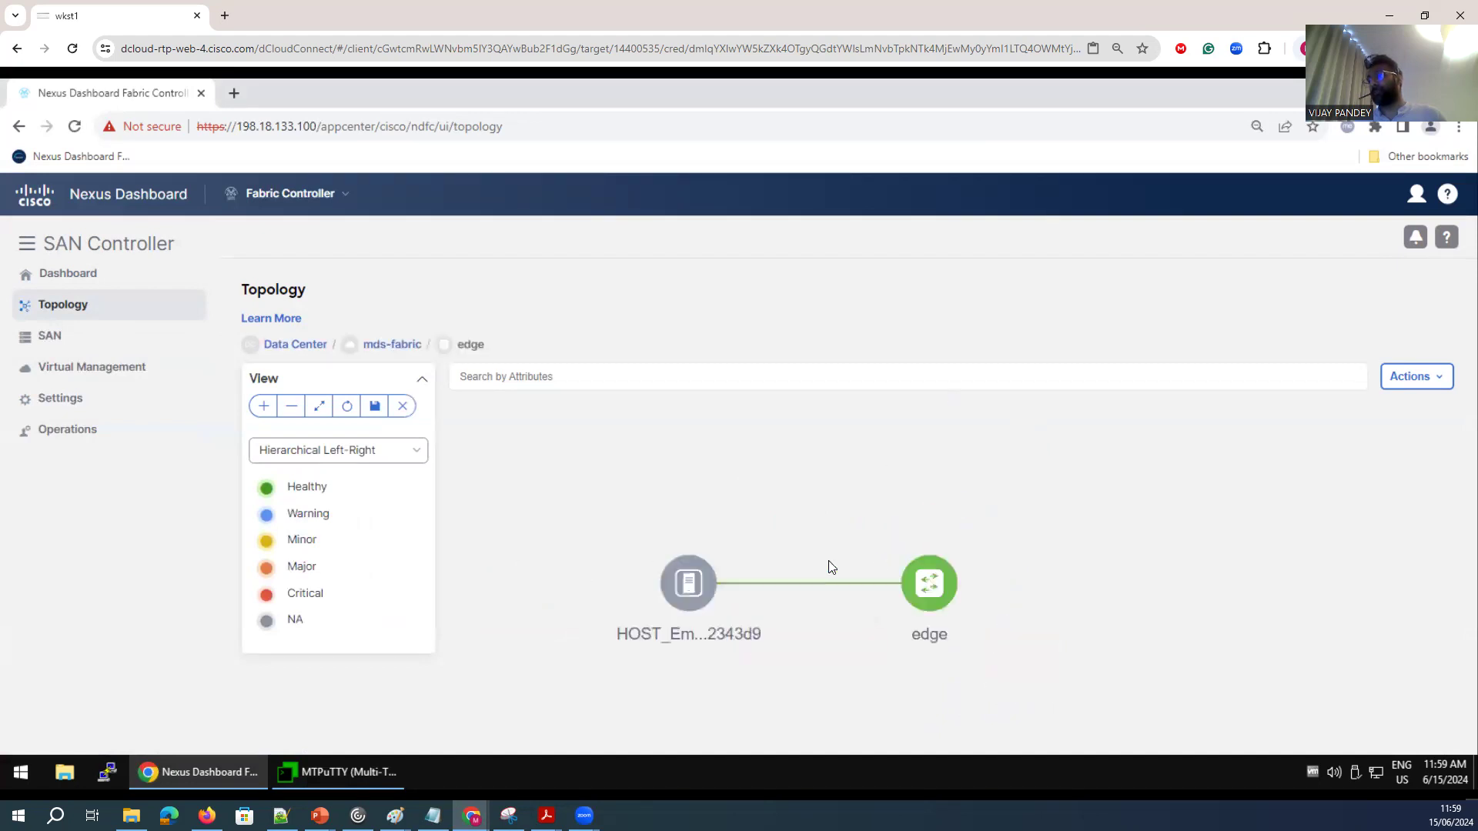
mouse_move(1276, 510)
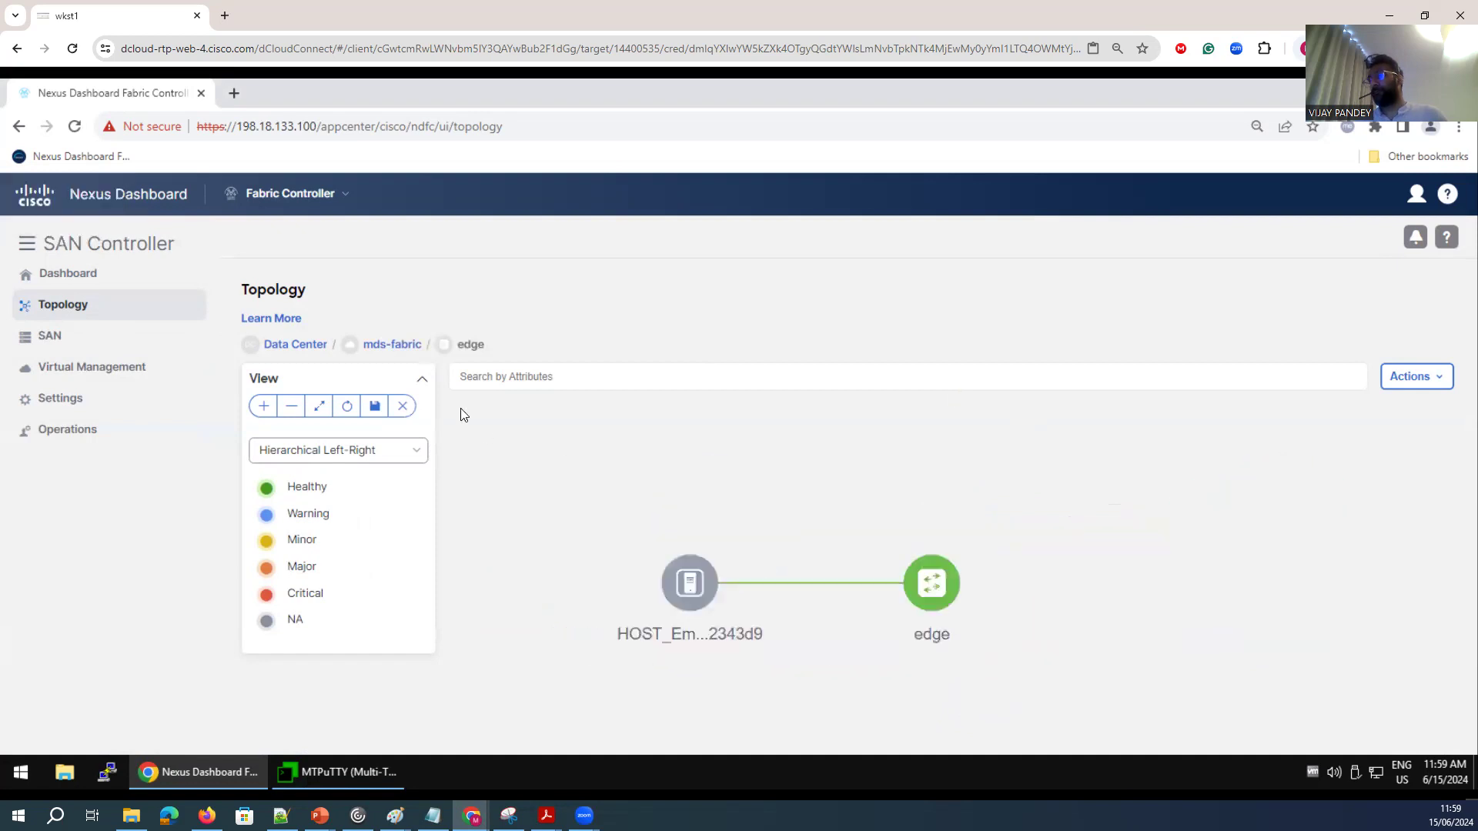
Return to the mds-fabric topology, move the core switch aside and open its VSANs group for review.
click(300, 344)
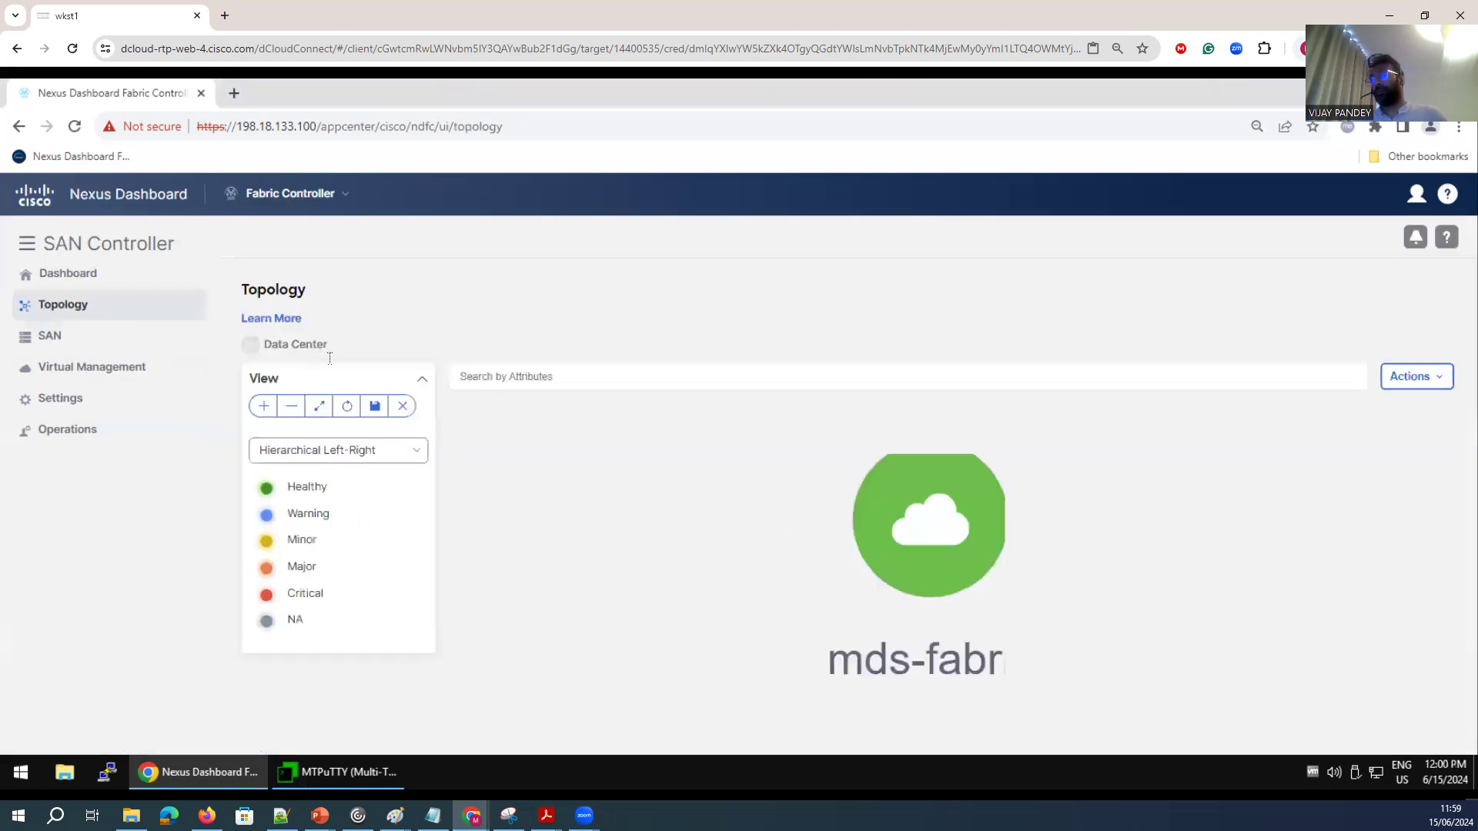
double_click(950, 524)
drag(1024, 455, 1088, 520)
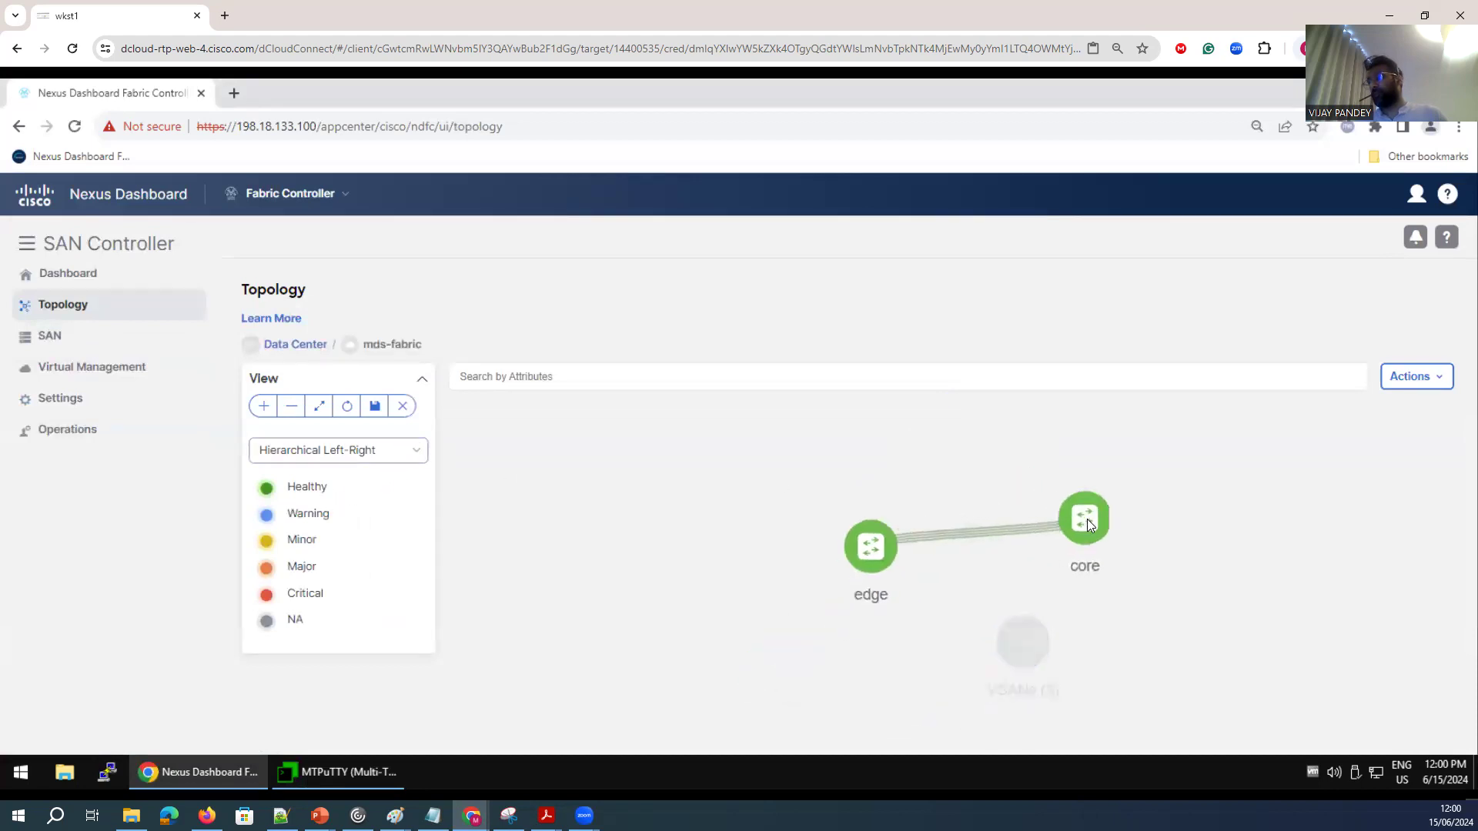
double_click(1026, 642)
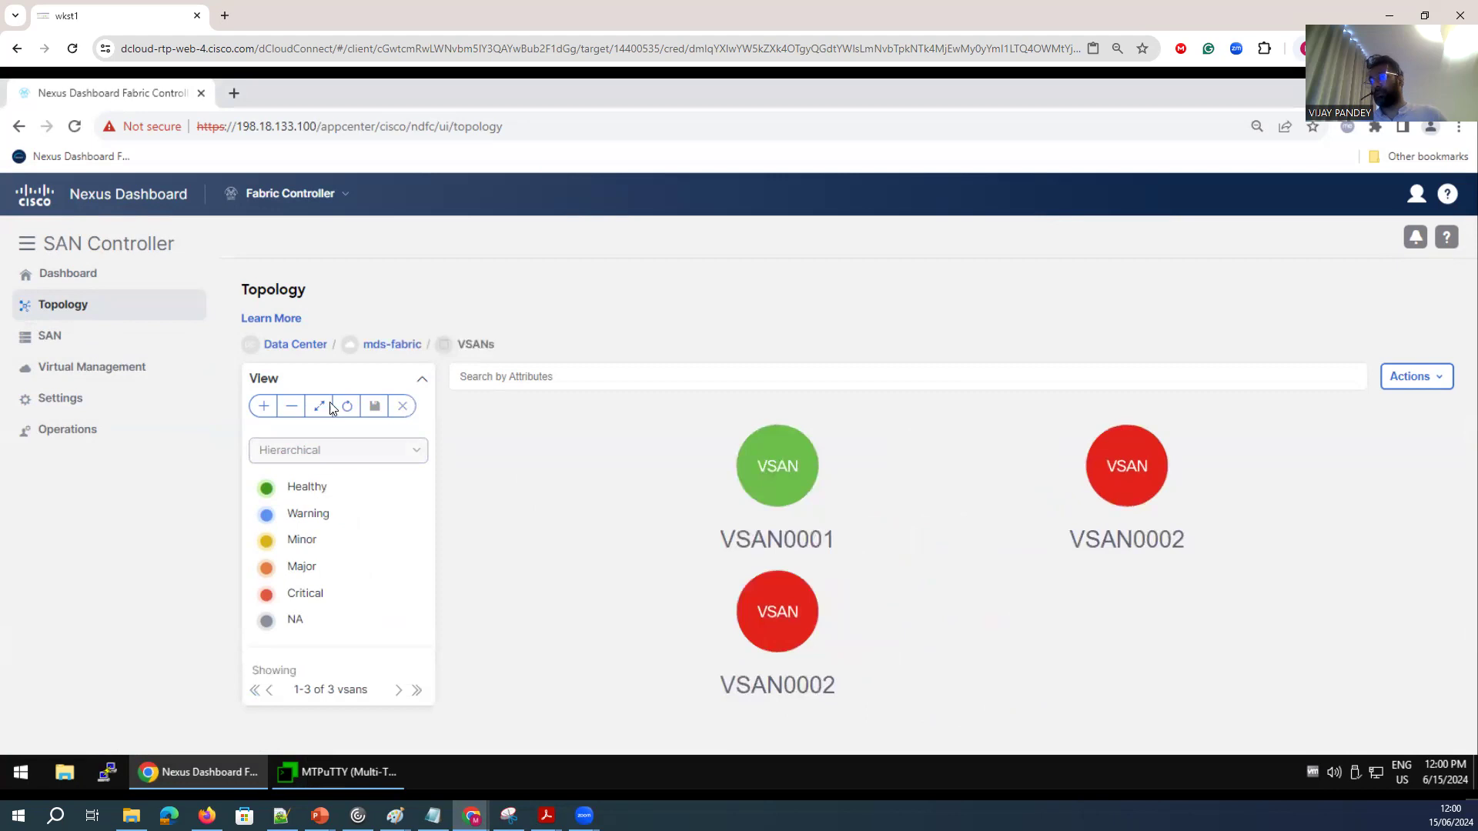
Go back to the mds-fabric topology, preview the Circular layout and set the layout to Custom Saved.
click(390, 344)
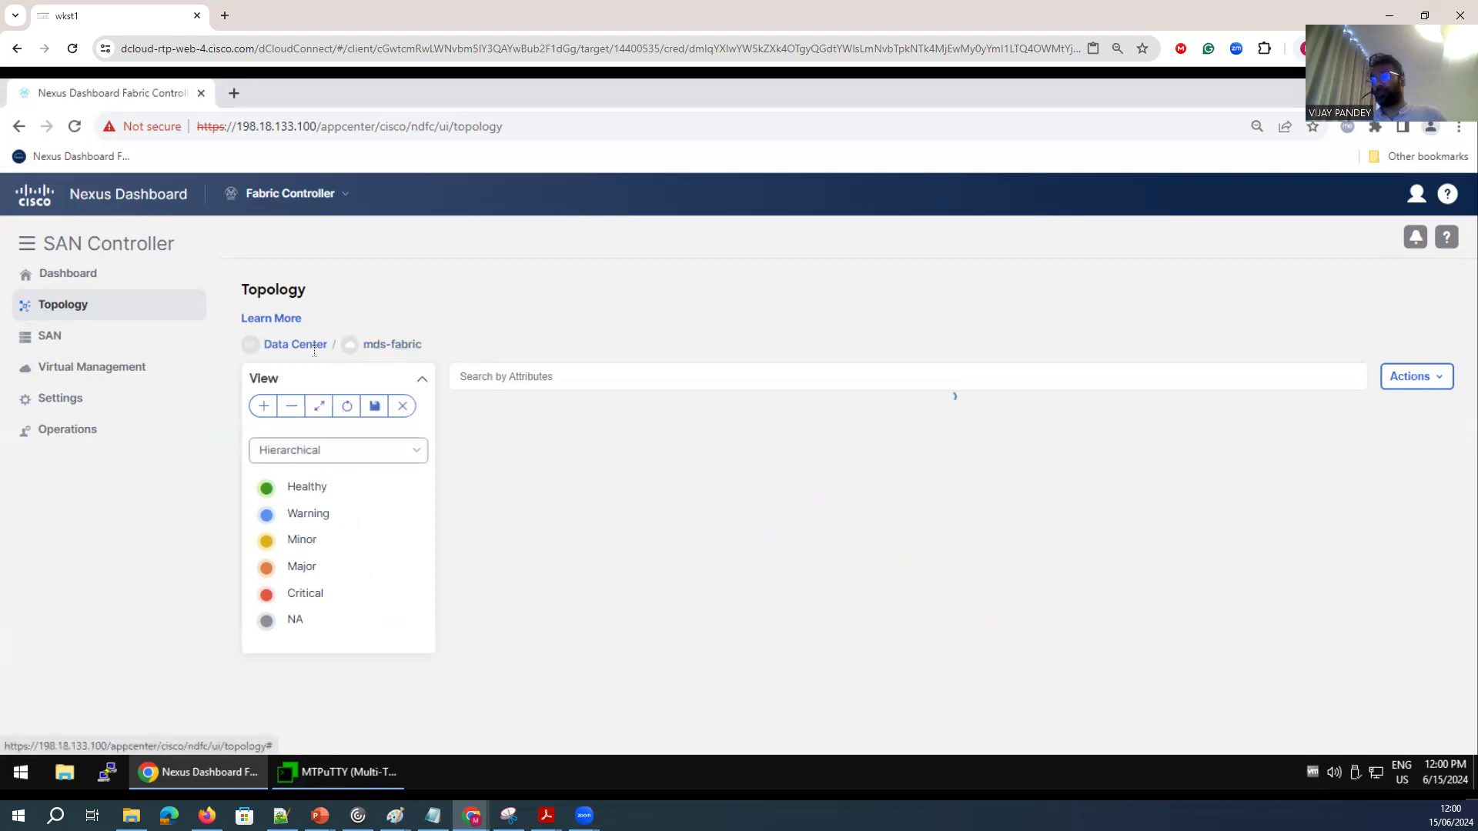
click(313, 451)
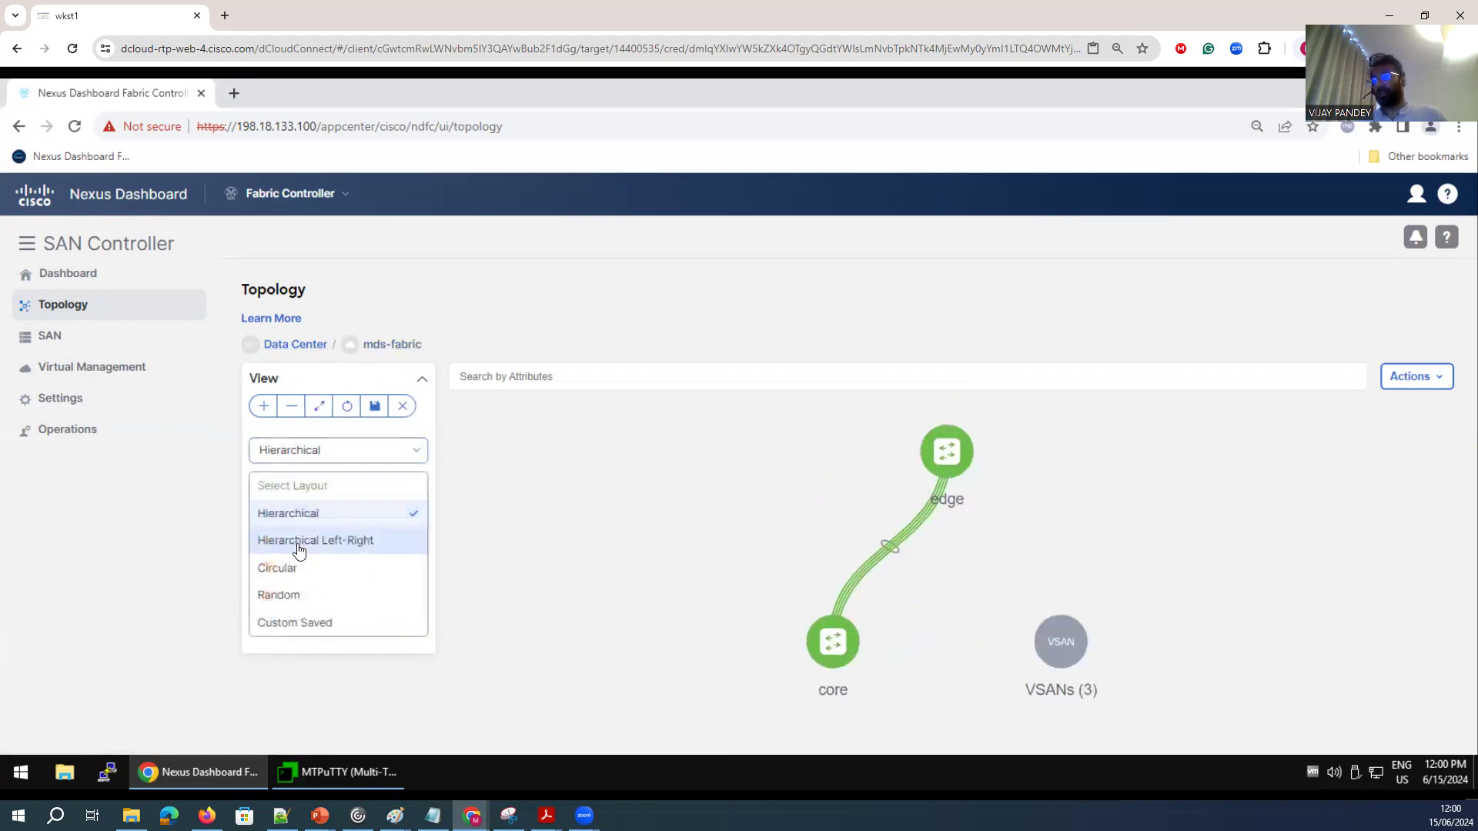
click(293, 580)
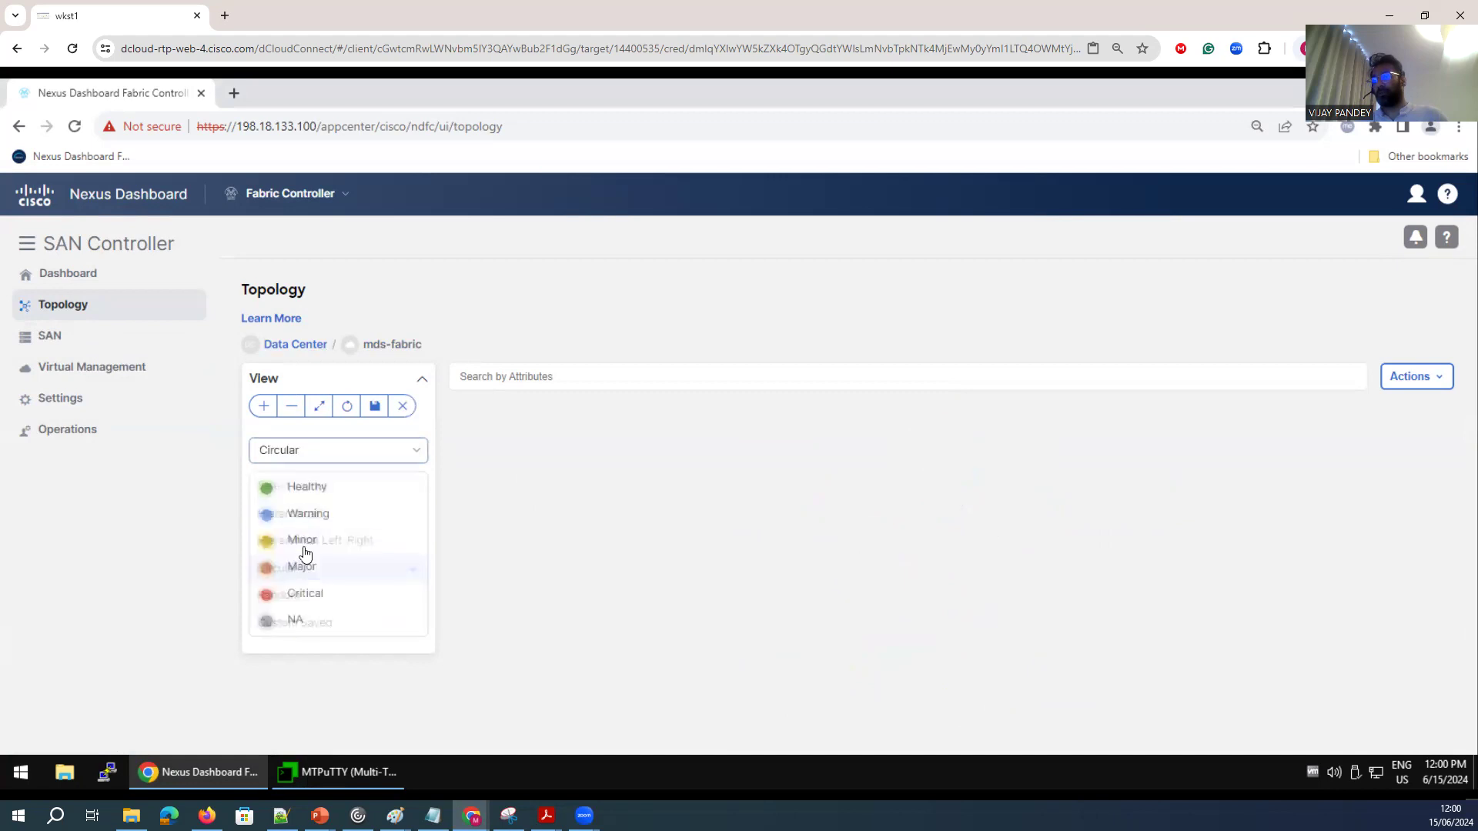
click(310, 455)
click(299, 621)
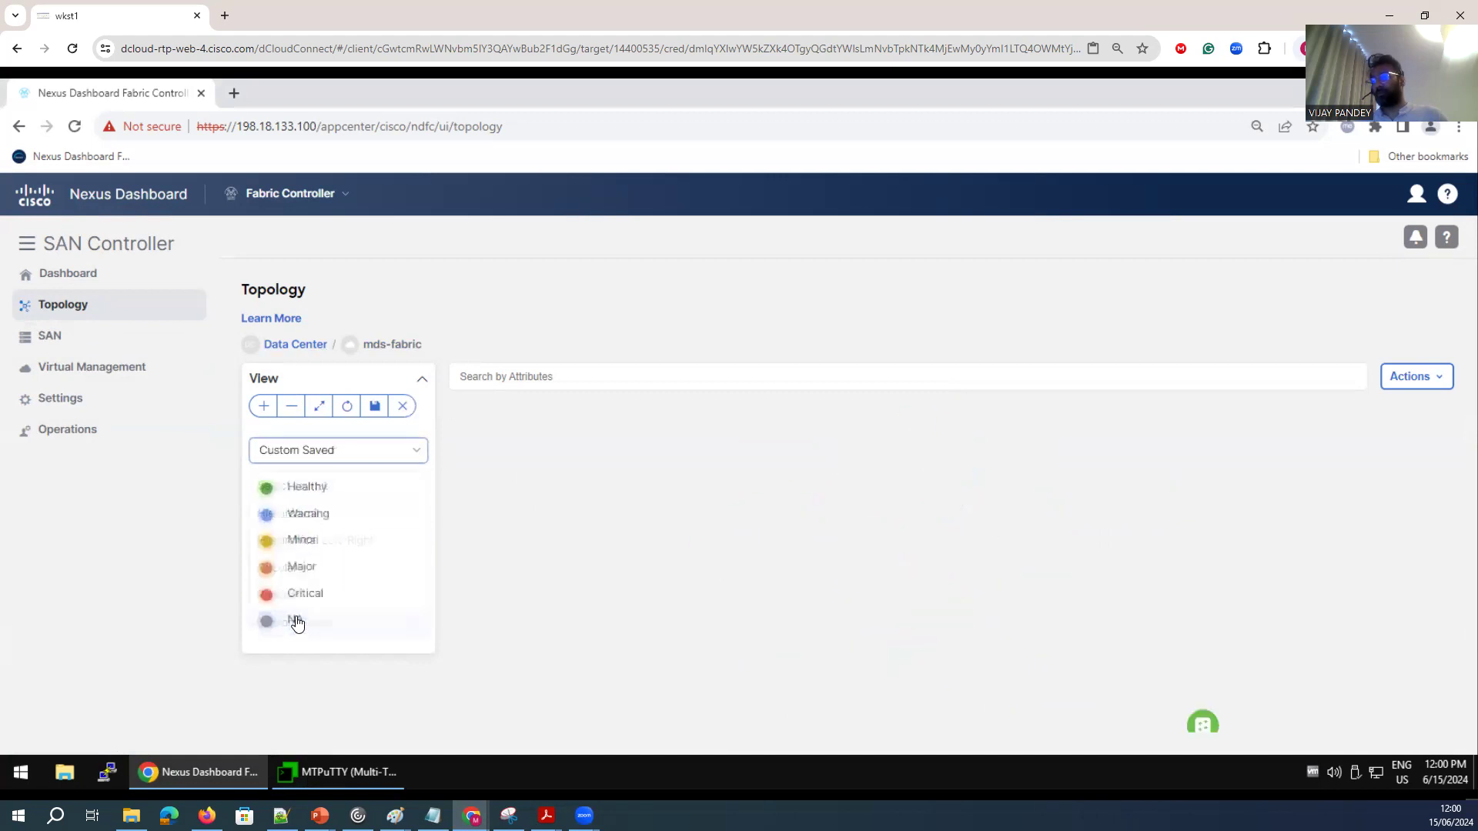
Reposition the edge and core switches roughly side by side in the topology and list the actions available for the fabric.
drag(946, 451, 1068, 560)
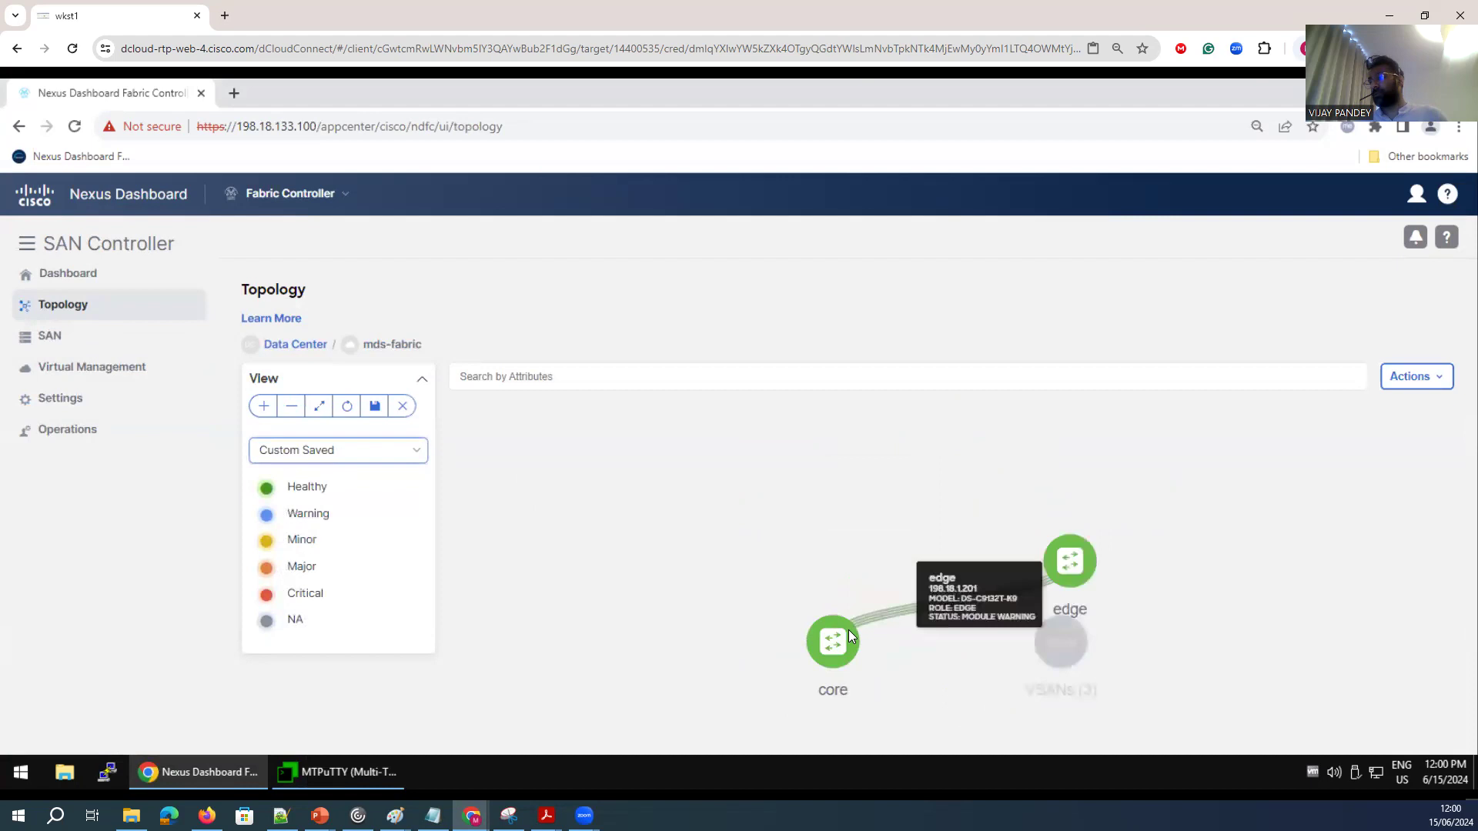
drag(800, 606, 800, 595)
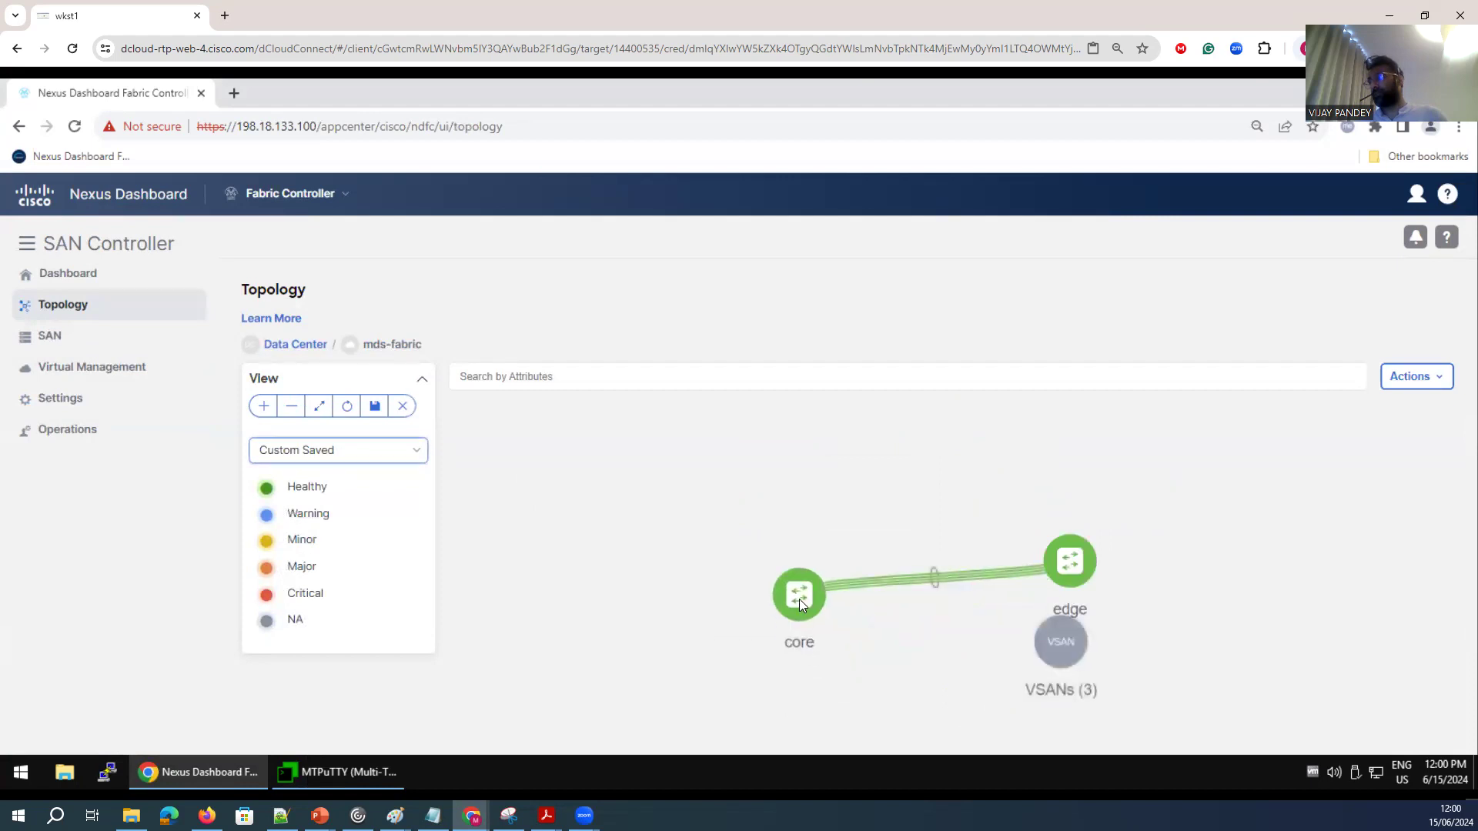
click(1404, 381)
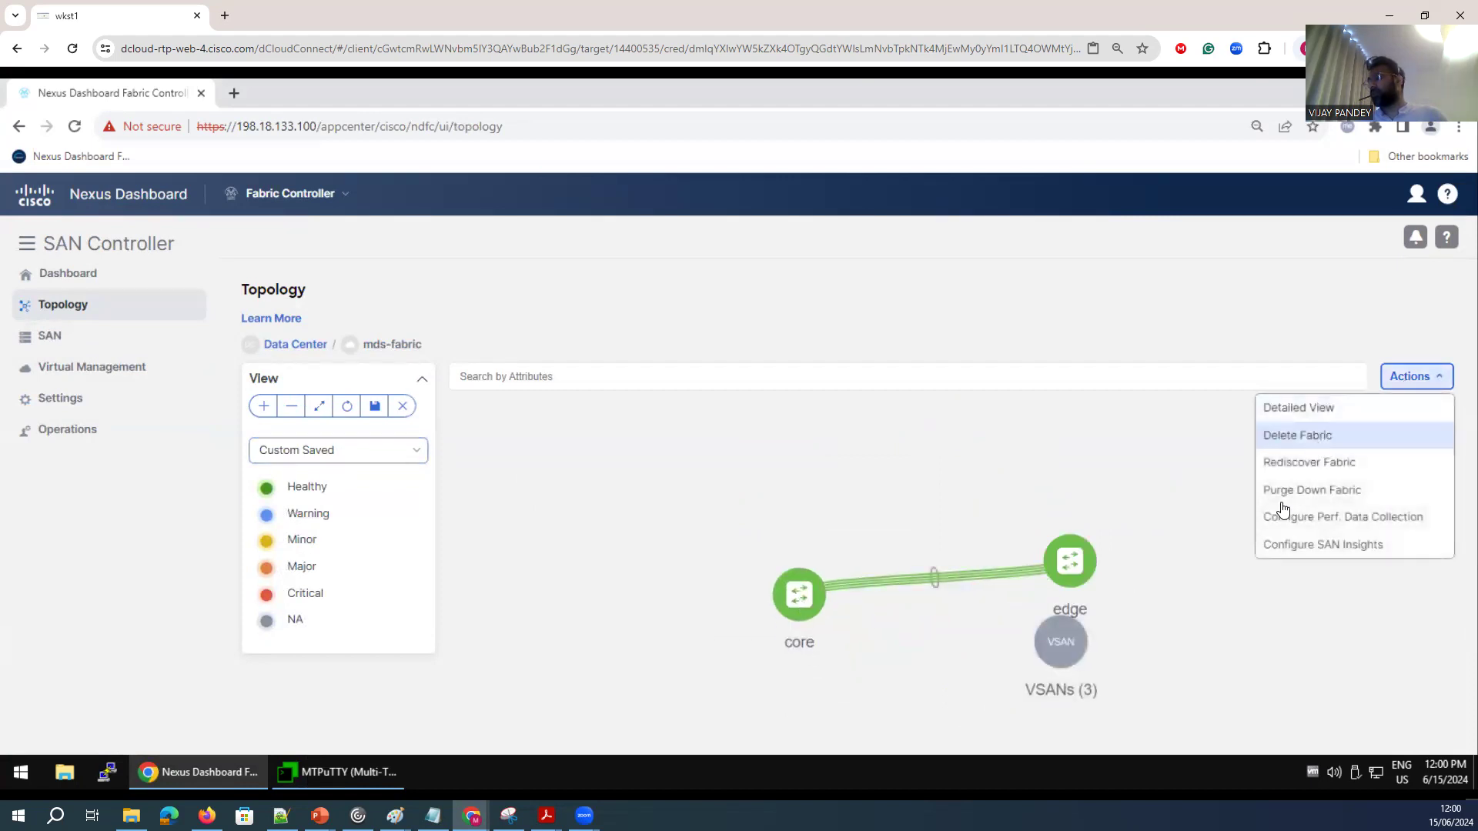
Open the SAN fabrics list, select mds-fabric and start its SAN Insights configuration.
click(58, 338)
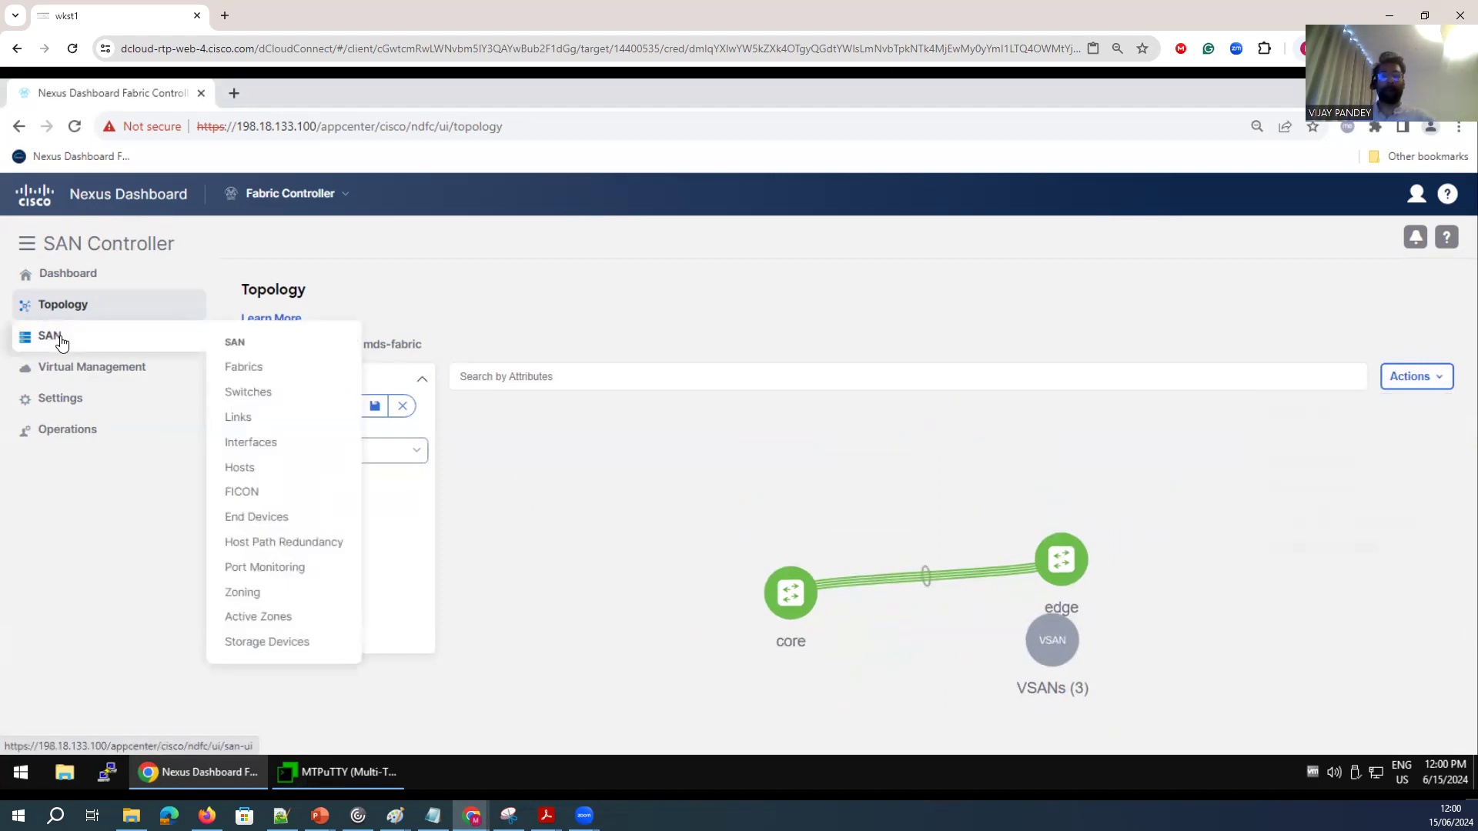
click(255, 373)
click(271, 480)
click(1395, 391)
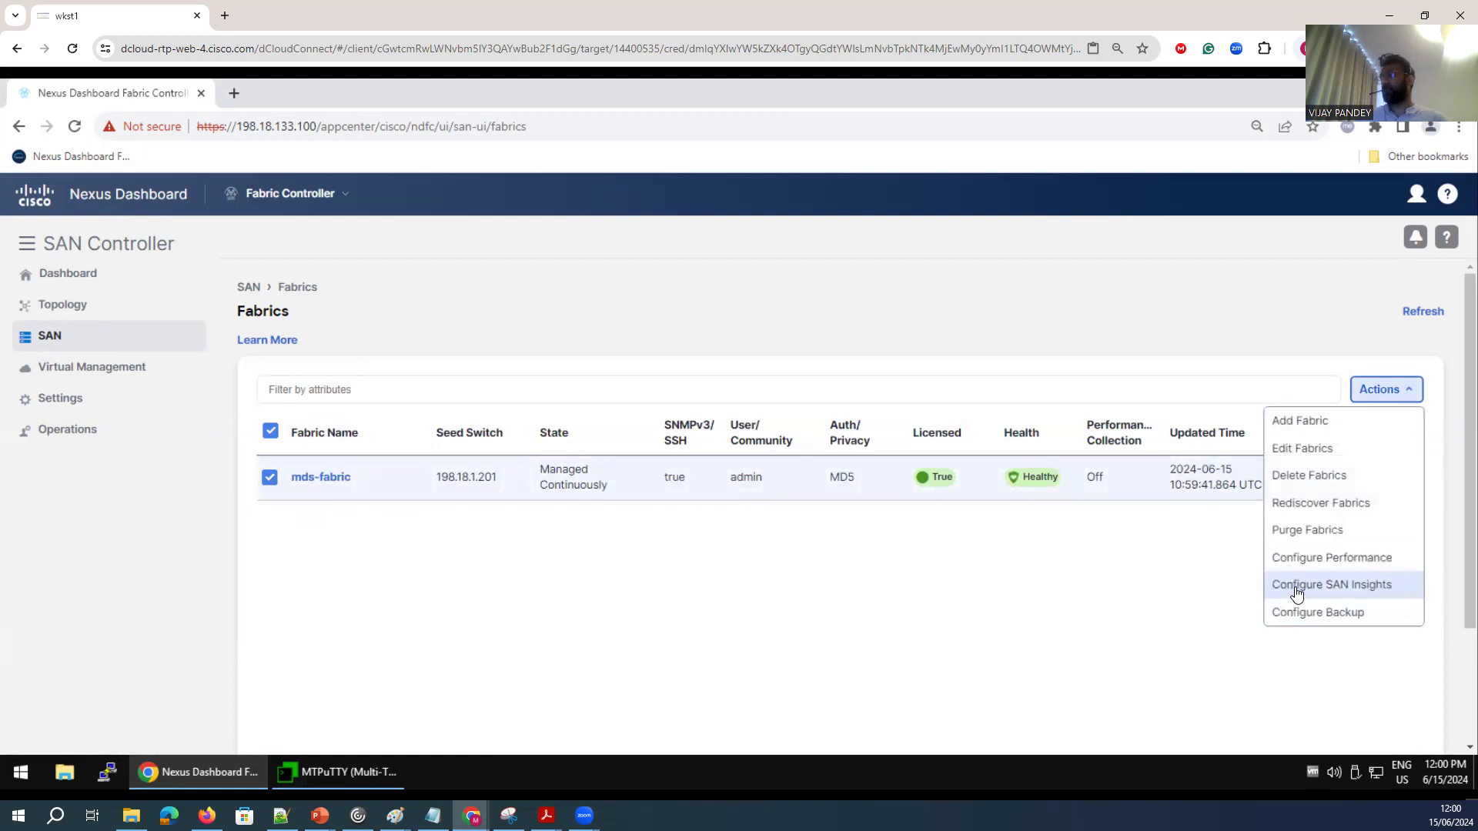
click(679, 606)
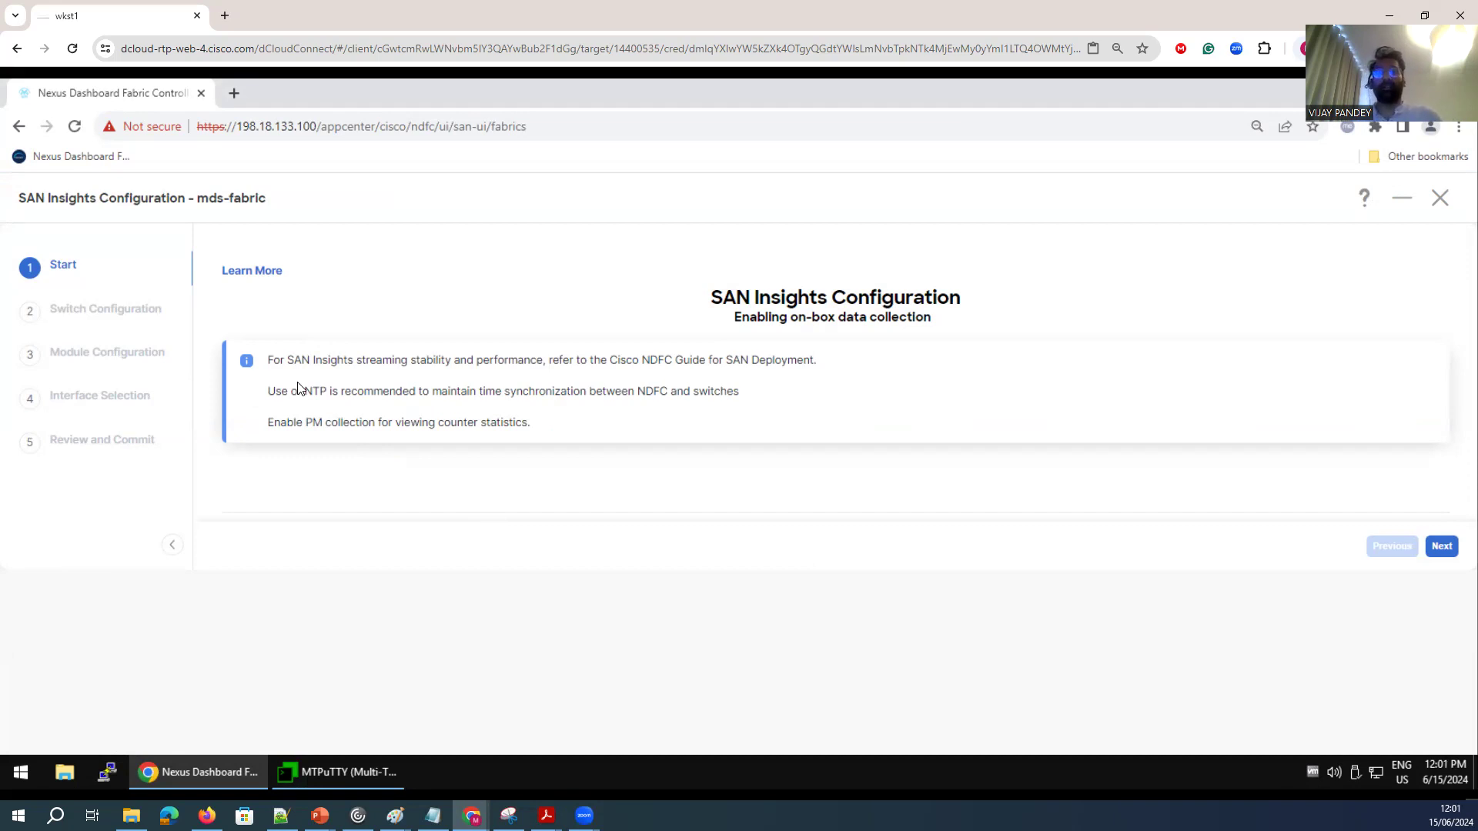
Review the NTP recommendation on the SAN Insights start page and continue to the switch configuration.
drag(715, 299, 822, 334)
drag(285, 394, 693, 394)
click(1439, 551)
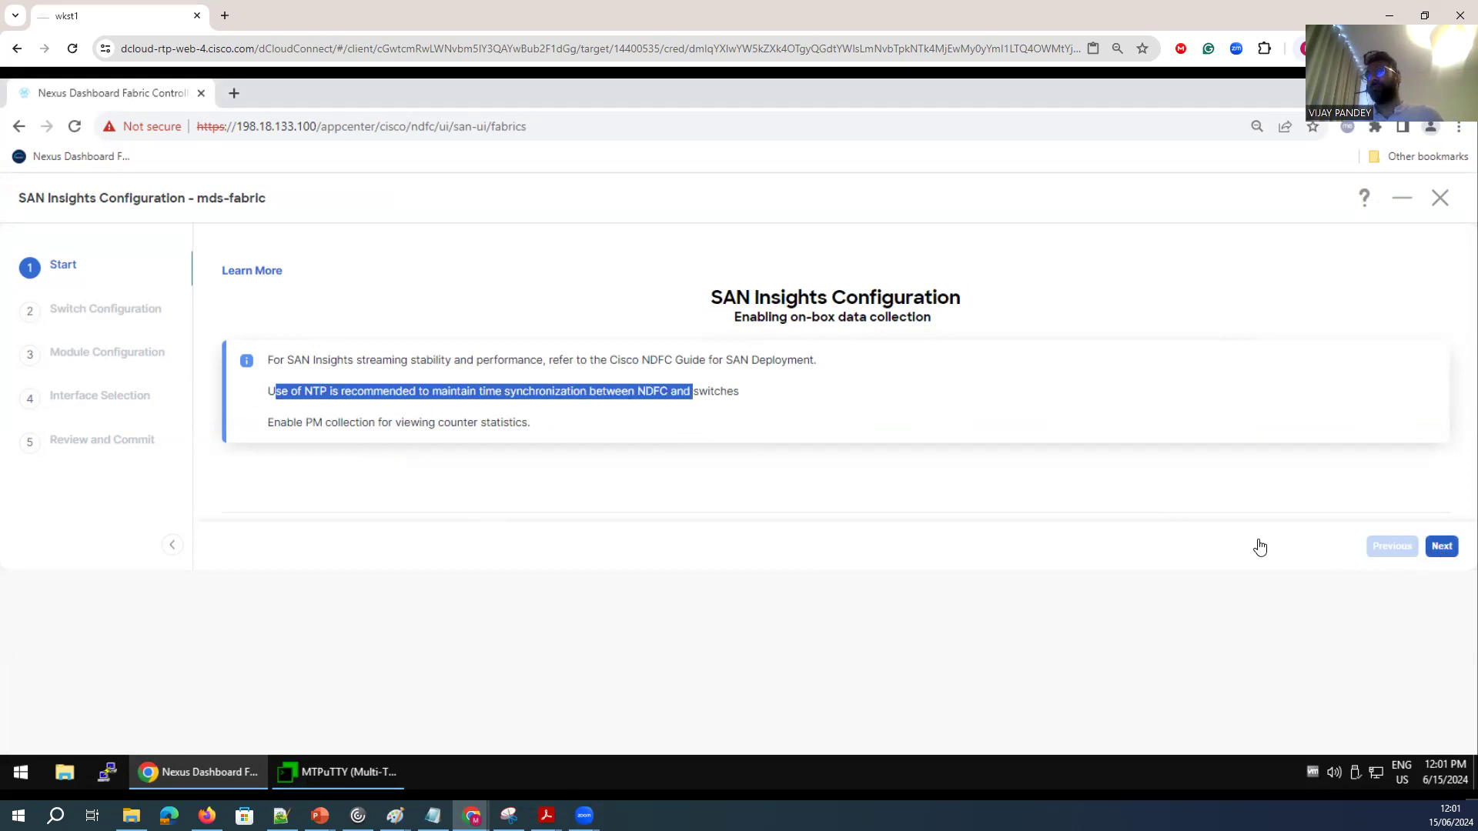
Select the edge and core switches for SAN Insights, dismiss the validation alerts and list the available switch actions.
click(267, 422)
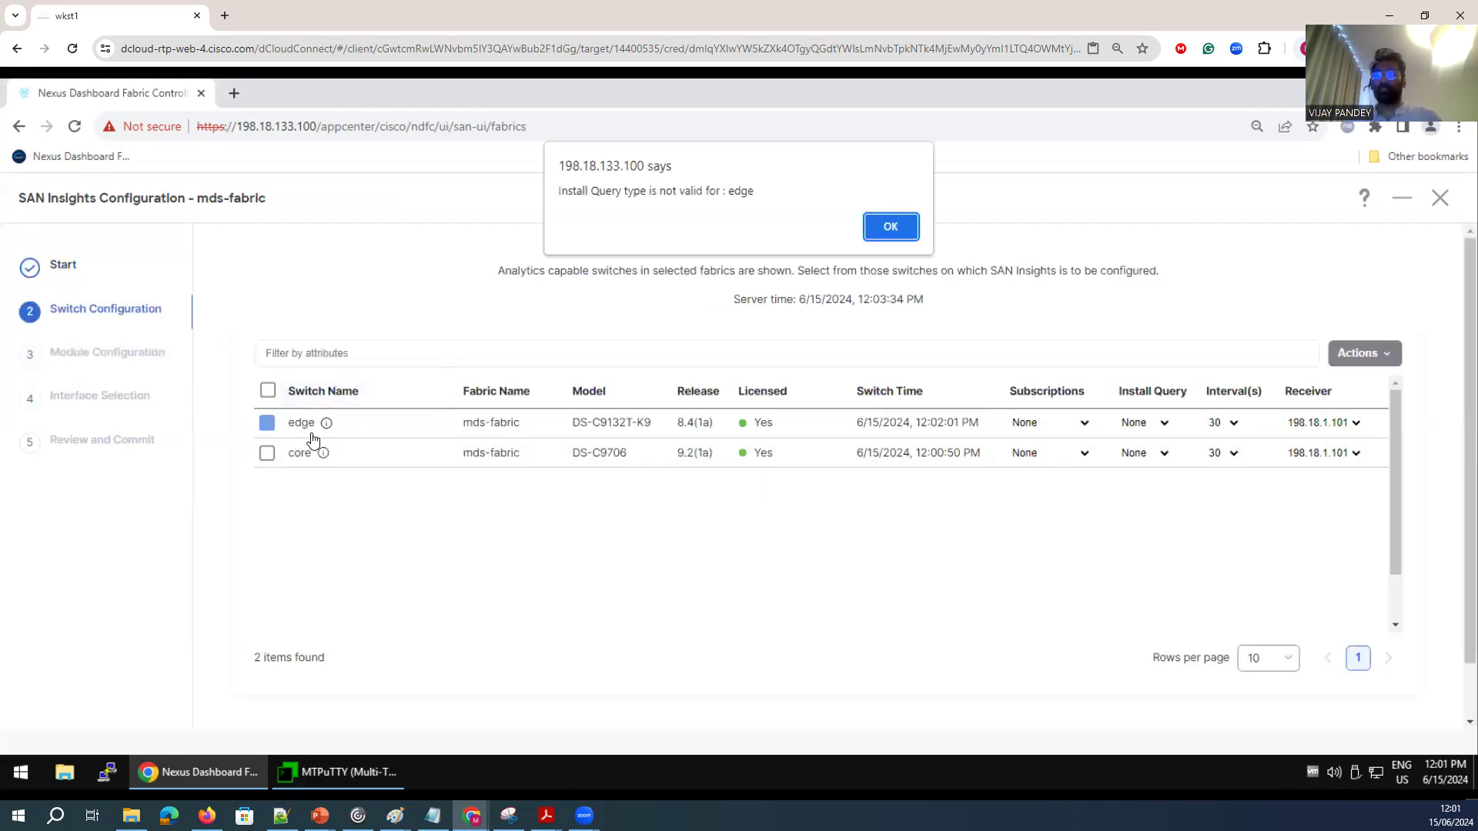
click(890, 239)
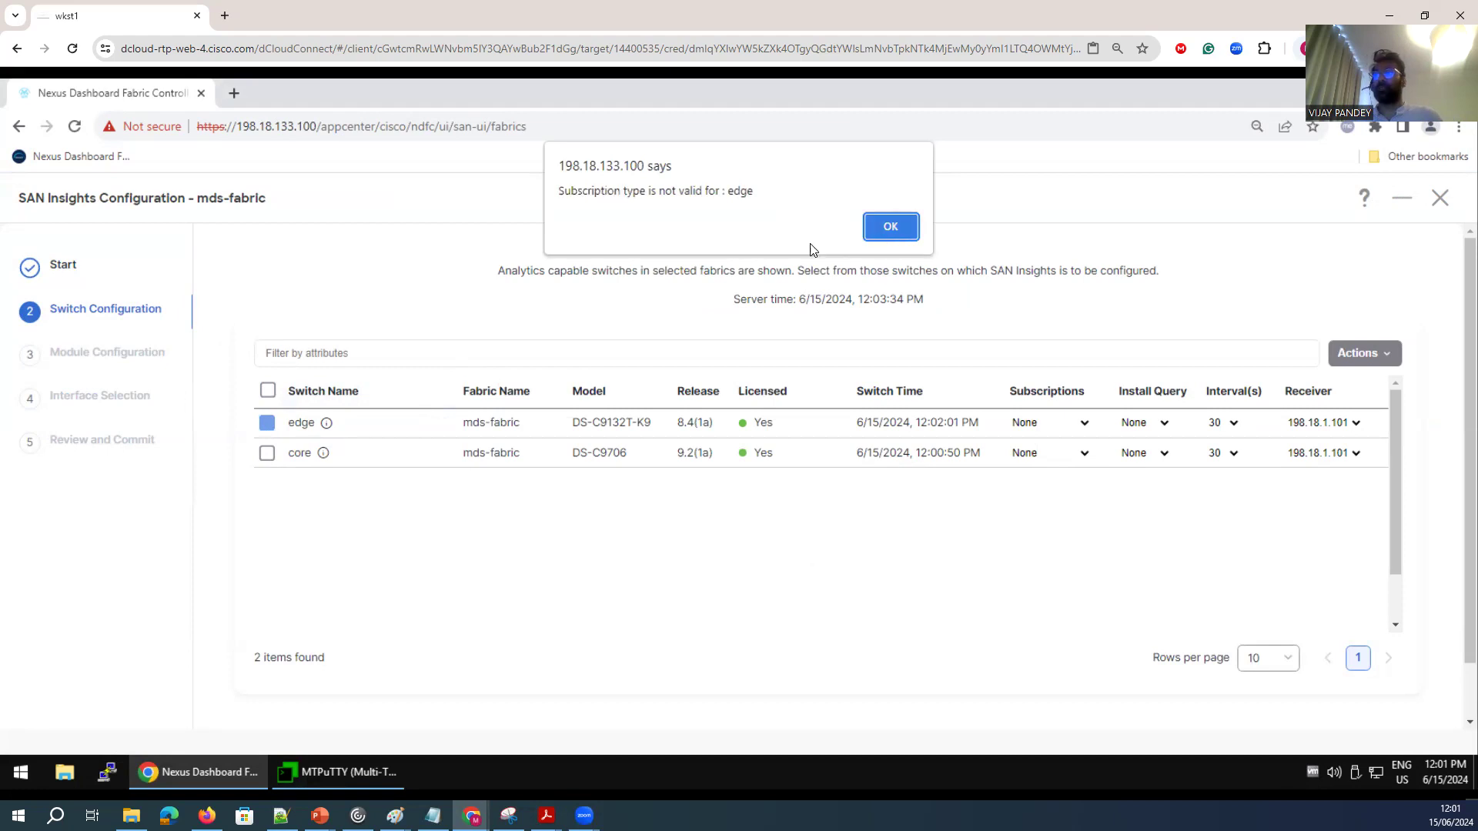
click(890, 226)
click(267, 456)
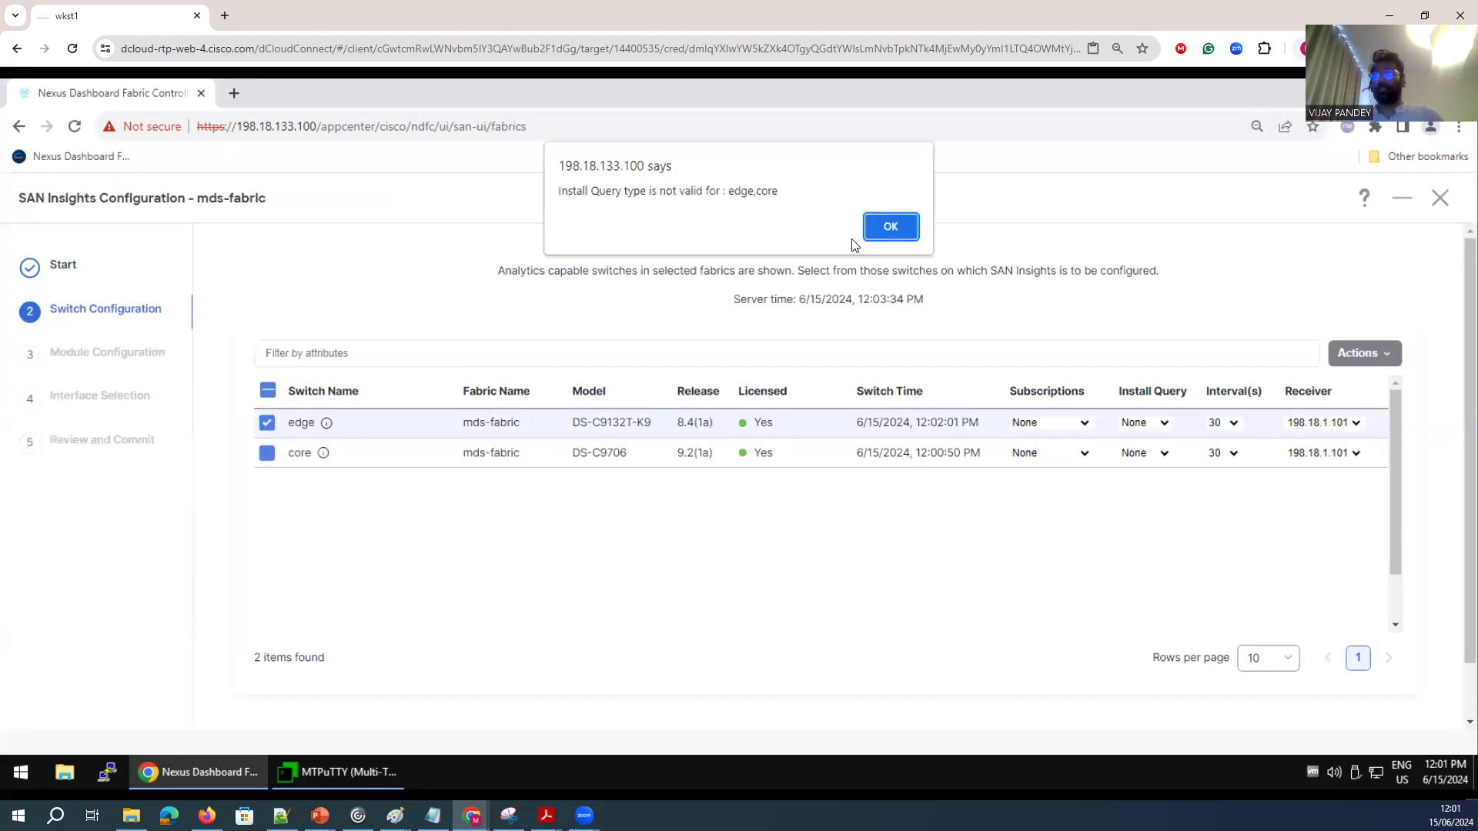
key(Return)
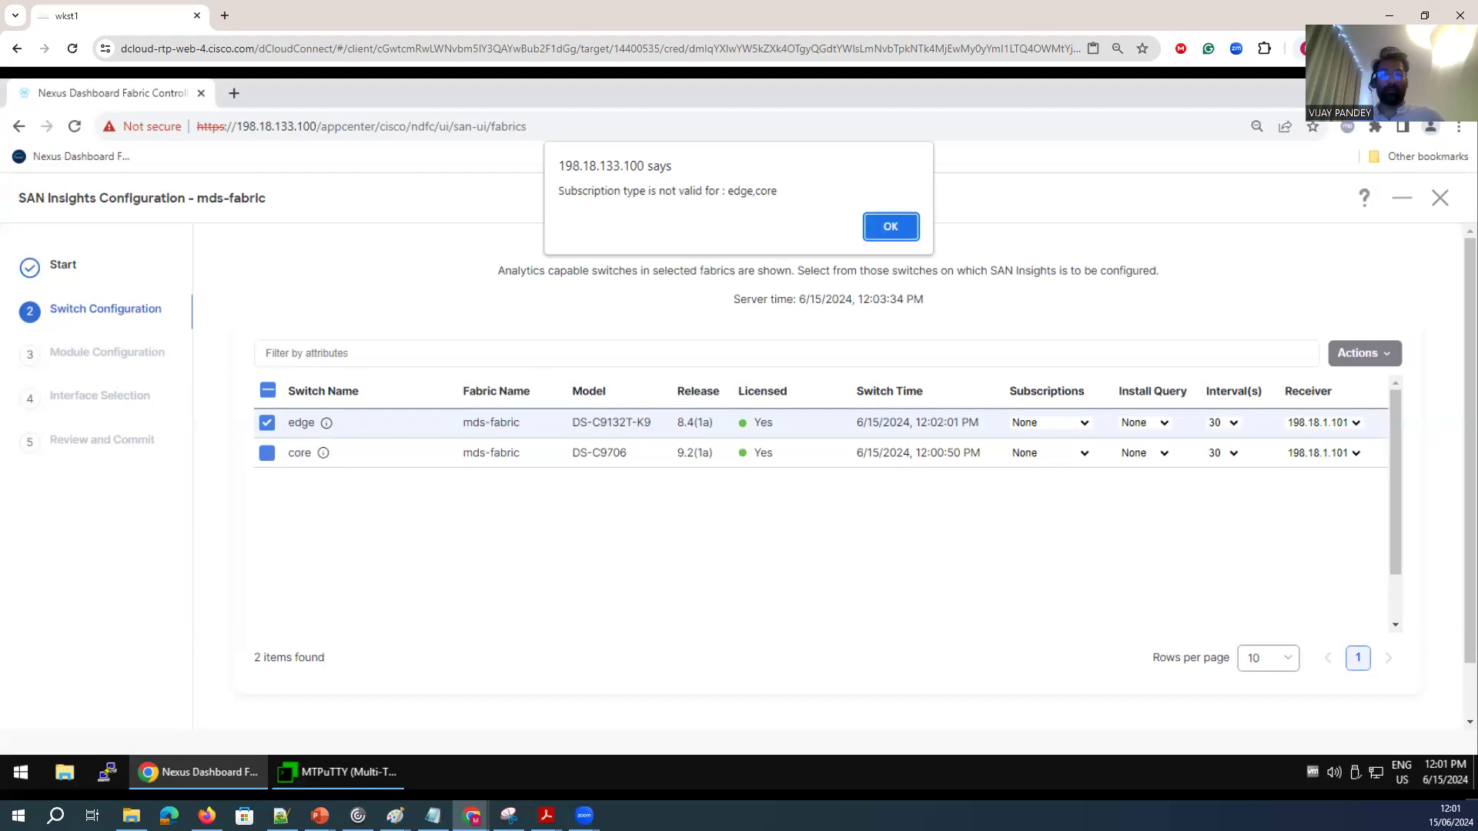
click(885, 228)
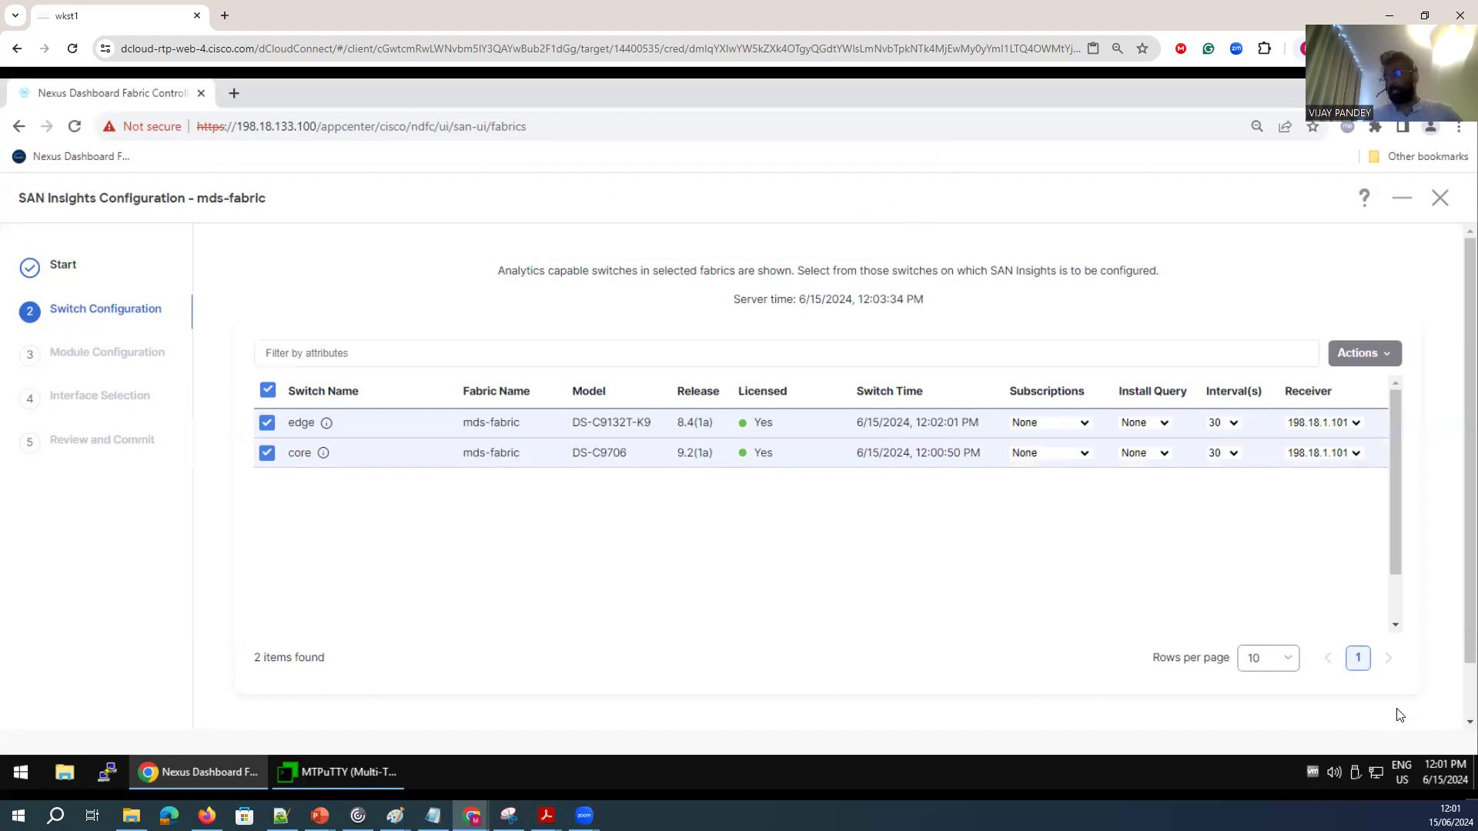
click(1368, 352)
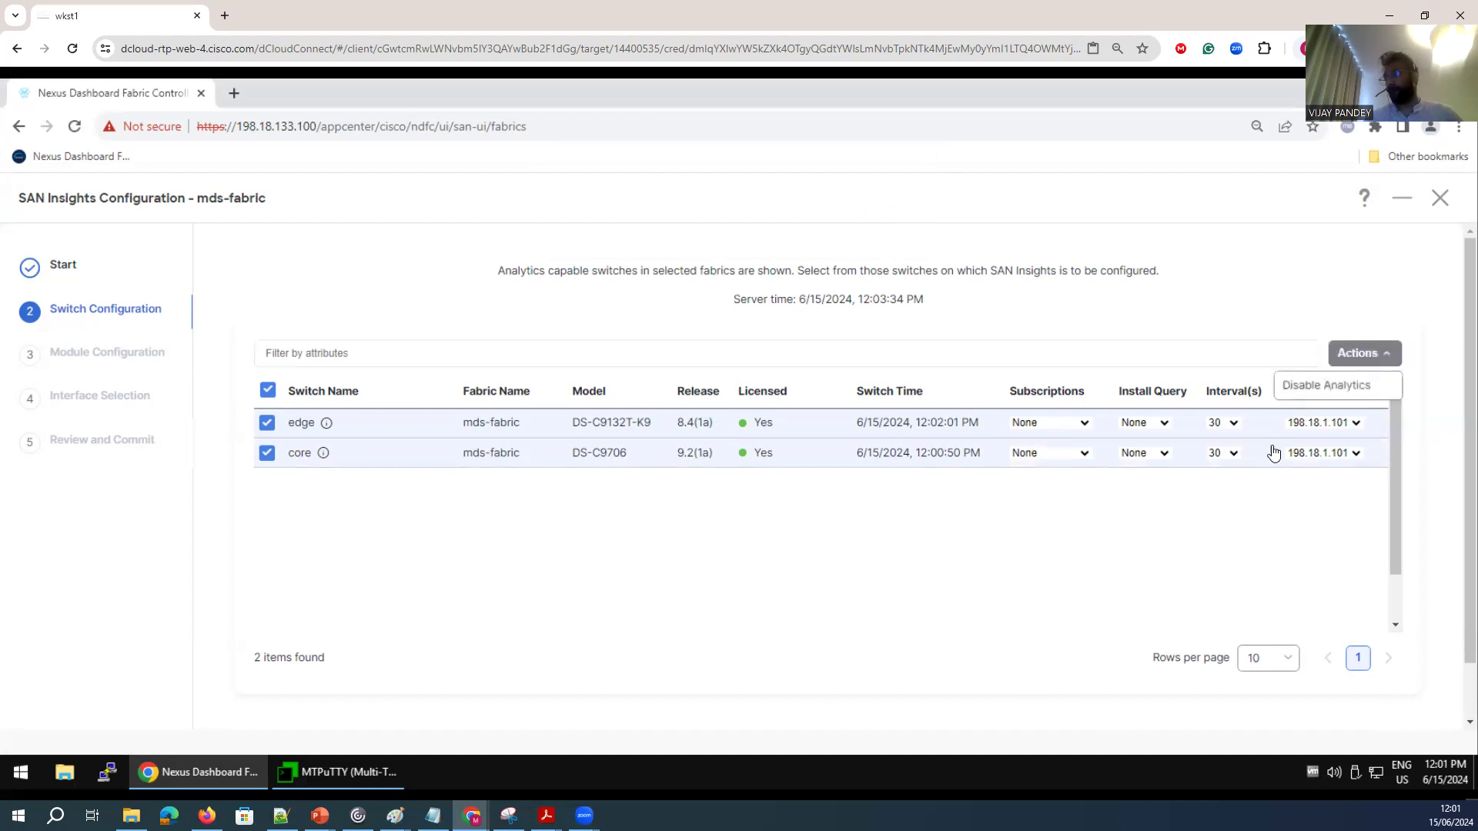
Check the actions offered for the selected edge and core switches and close the list without applying any.
click(1327, 385)
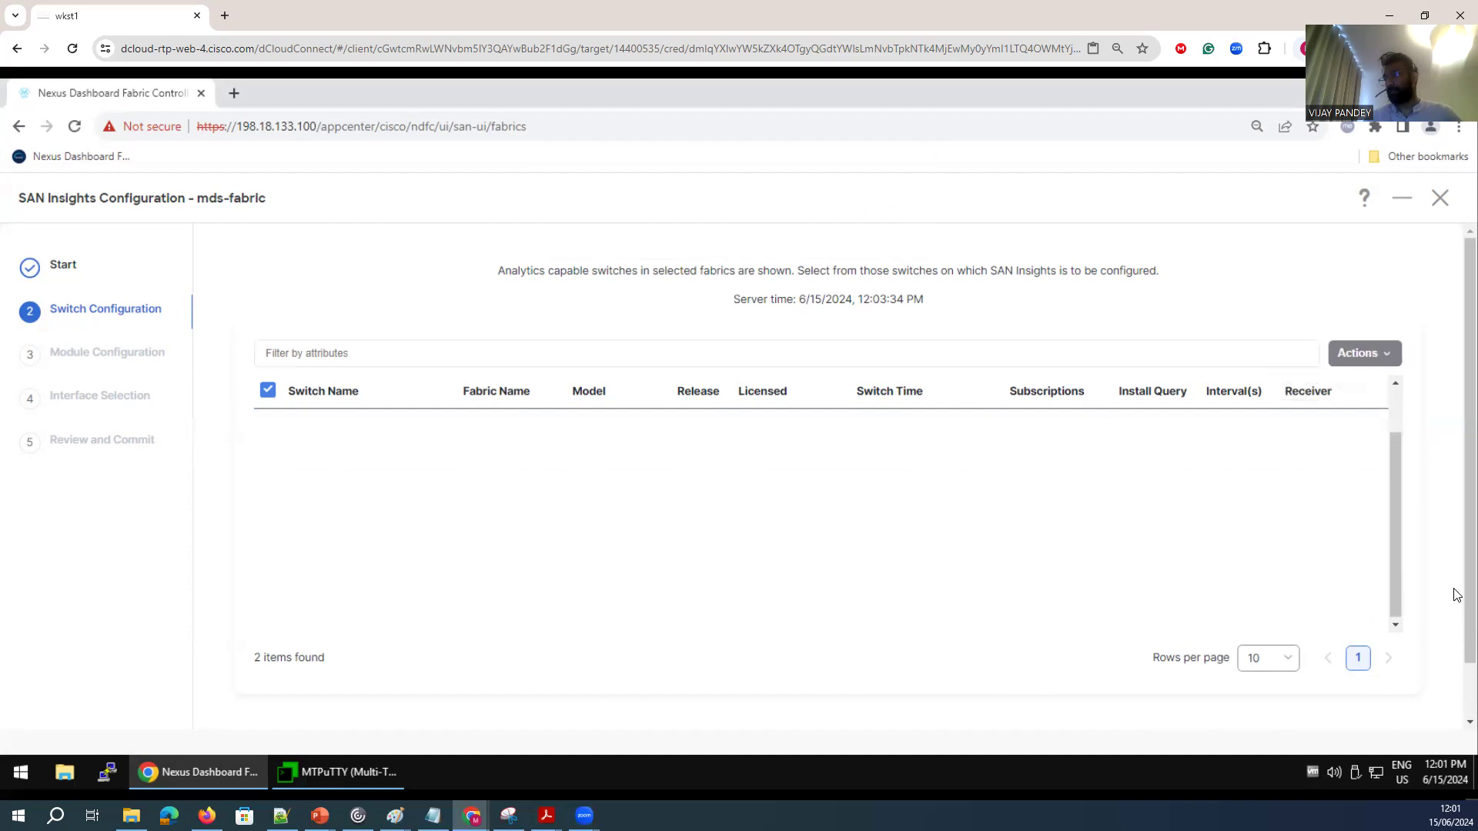
scroll(1457, 594, down, 1)
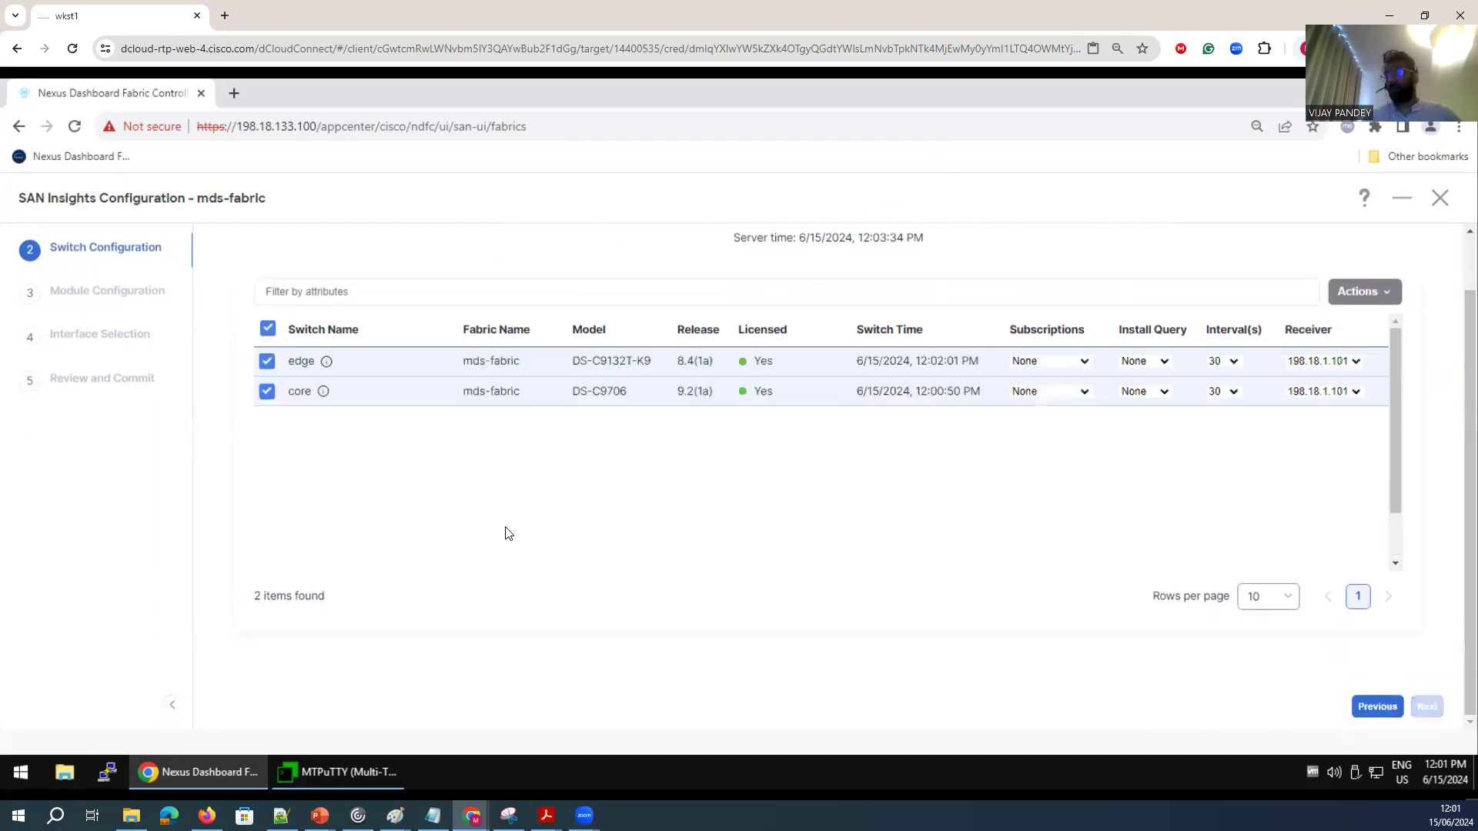
click(1361, 298)
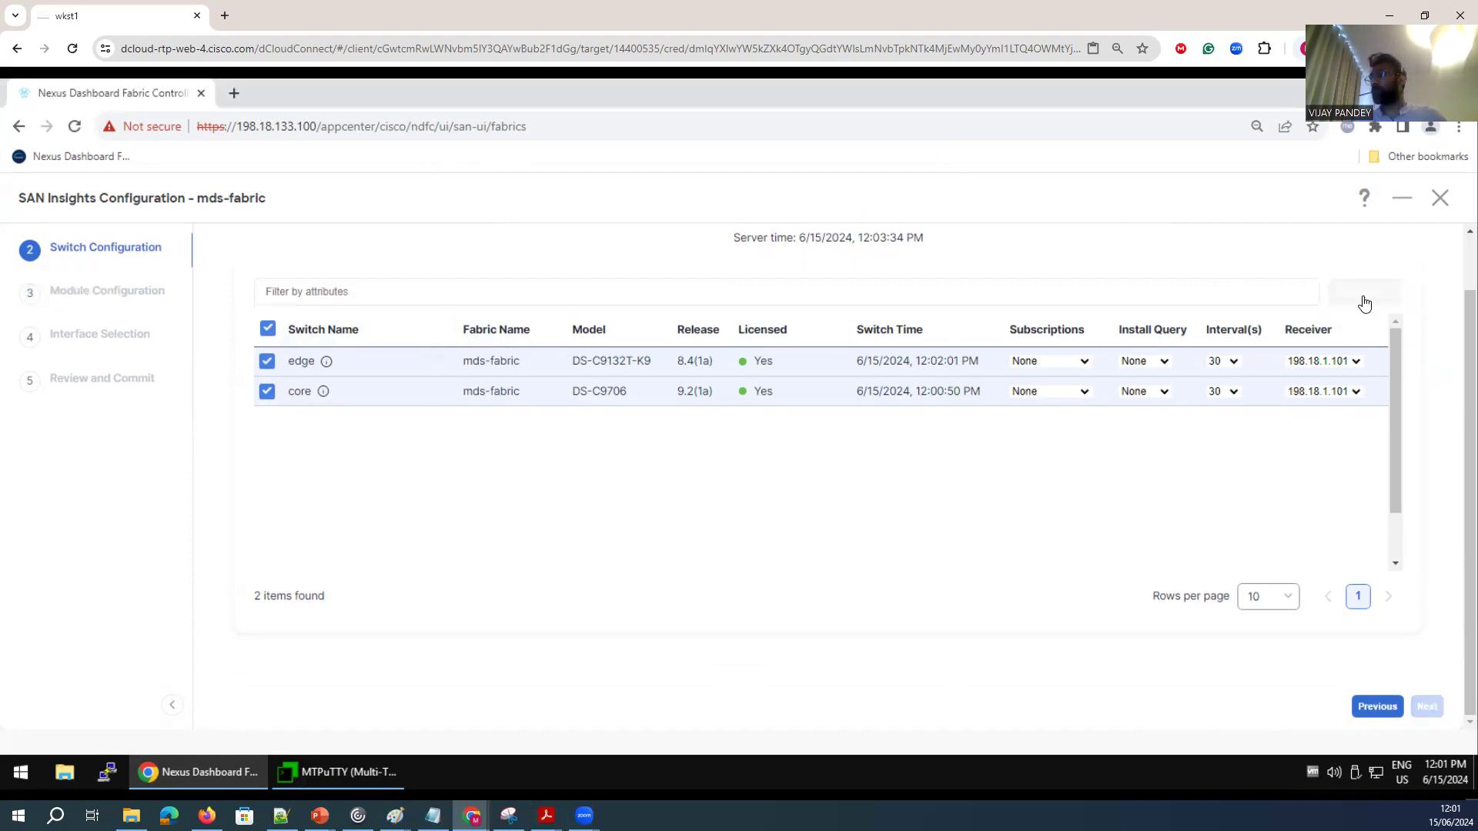
click(781, 557)
scroll(634, 463, up, 1)
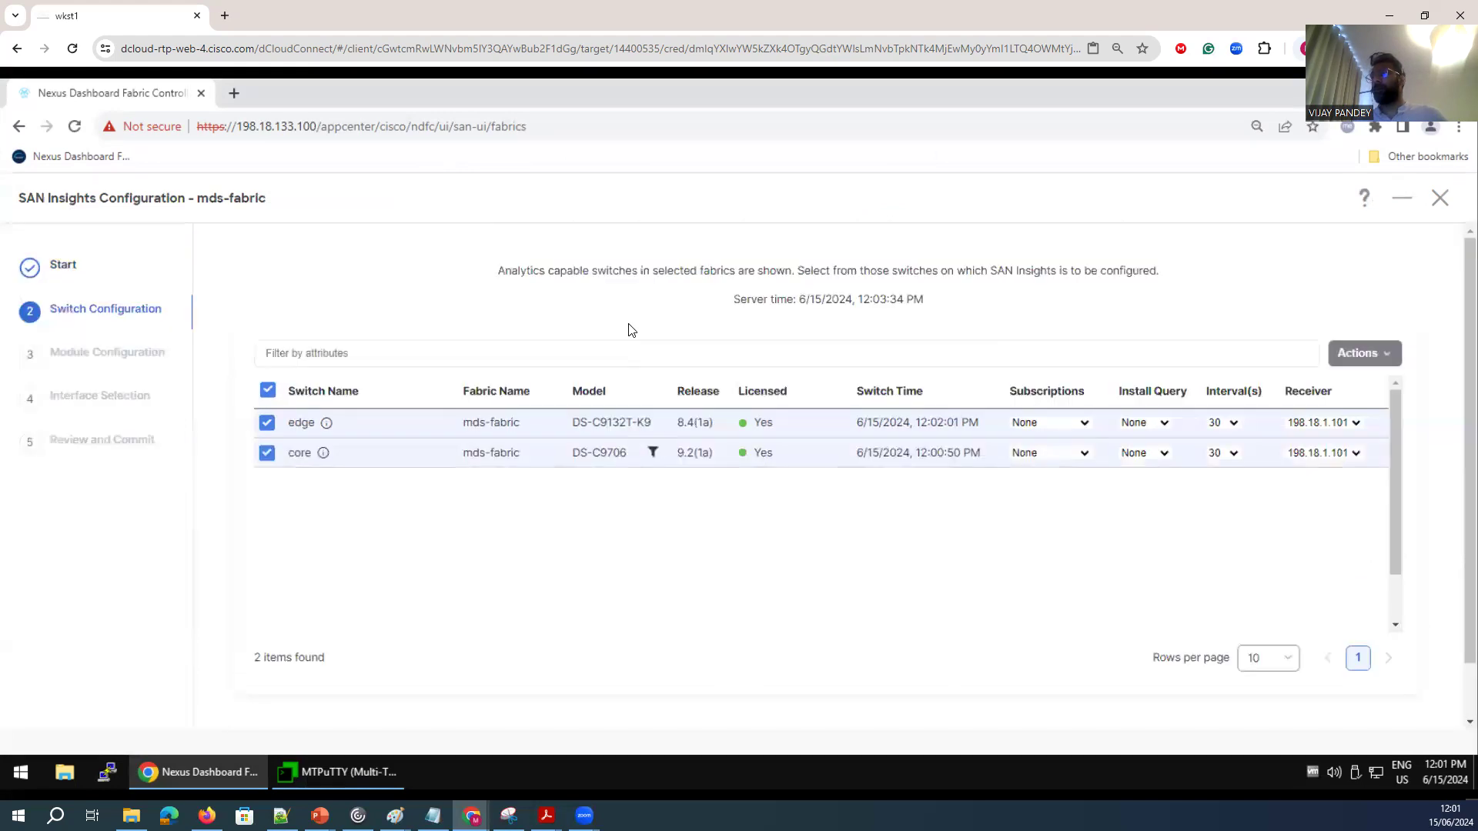
Deselect the edge and core switches in the switch configuration, dismissing the validation alerts.
click(267, 424)
drag(560, 192, 720, 192)
key(Return)
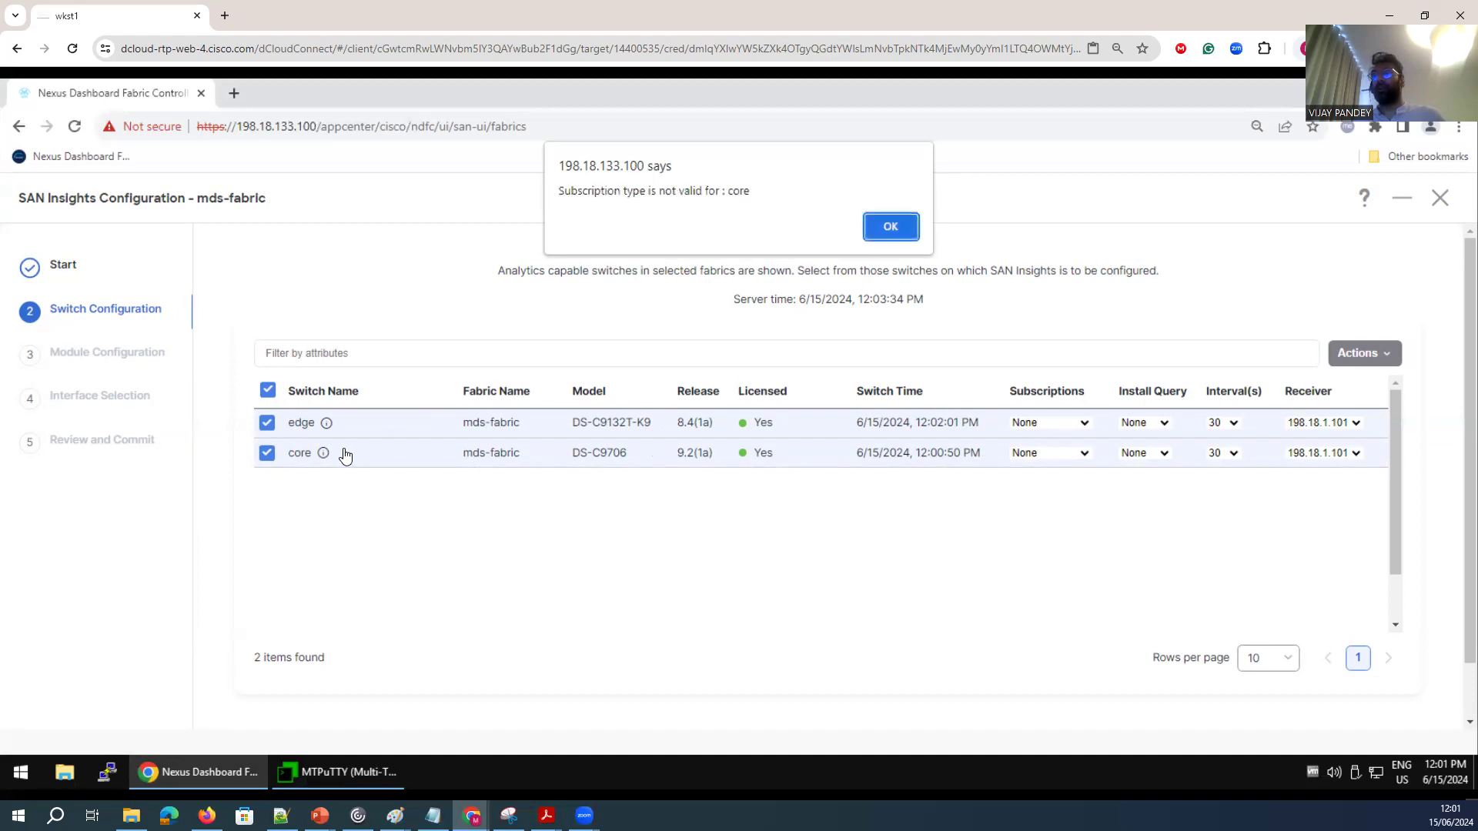
click(891, 227)
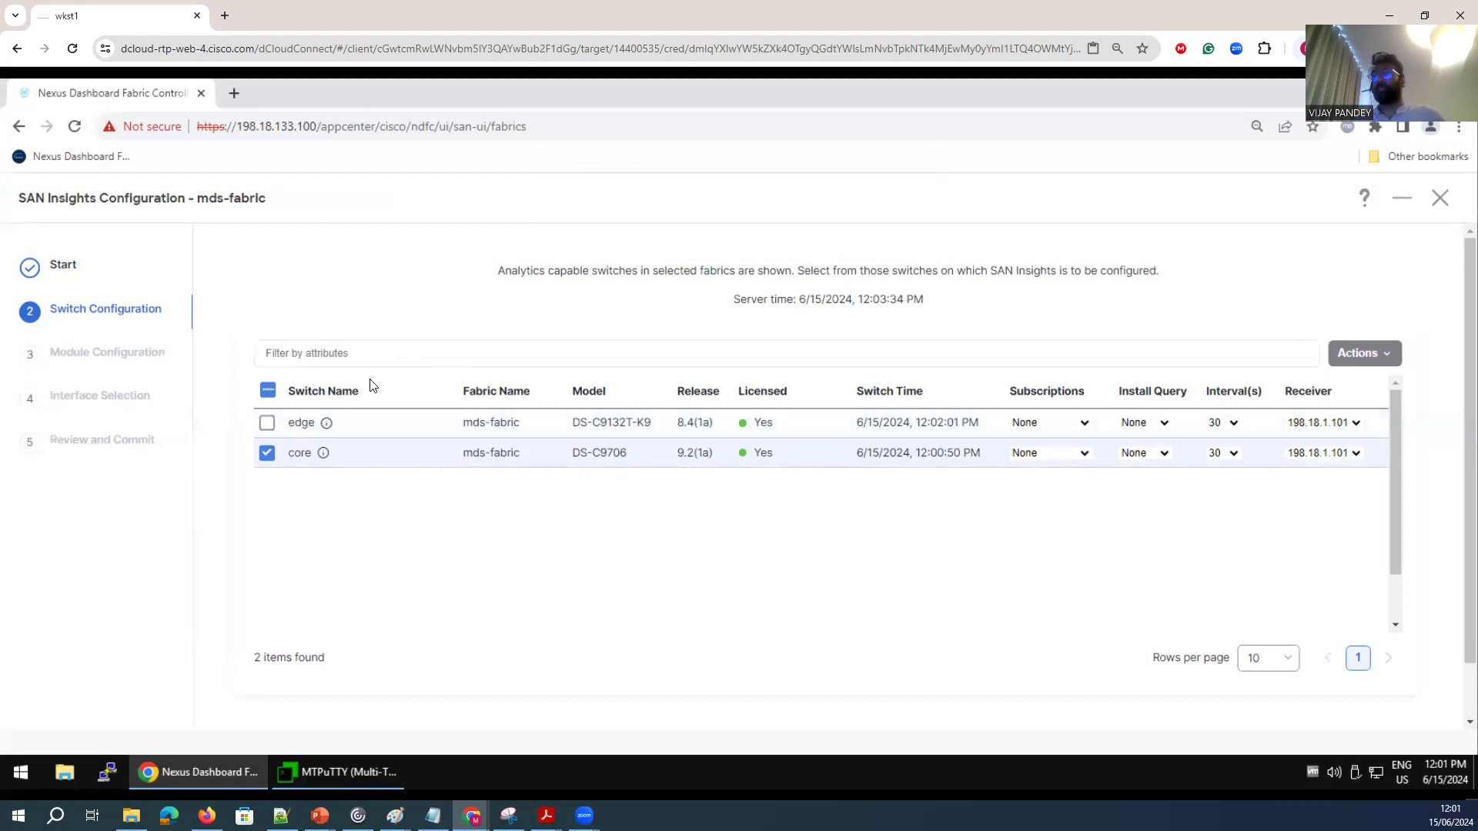
click(265, 458)
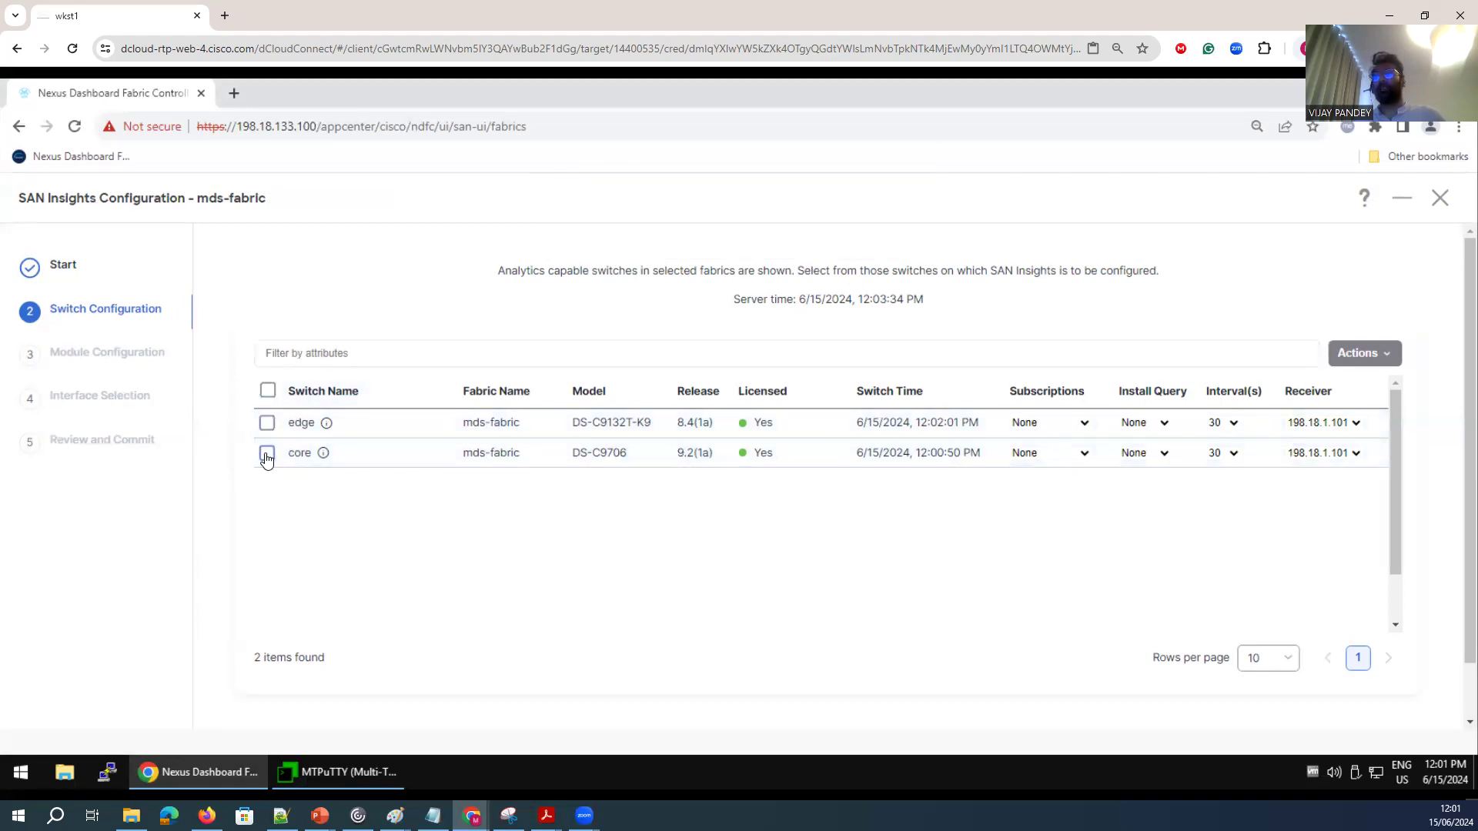
key(Return)
Reselect the core and edge switches for SAN Insights, acknowledging the validation alerts and checking the server time.
click(913, 234)
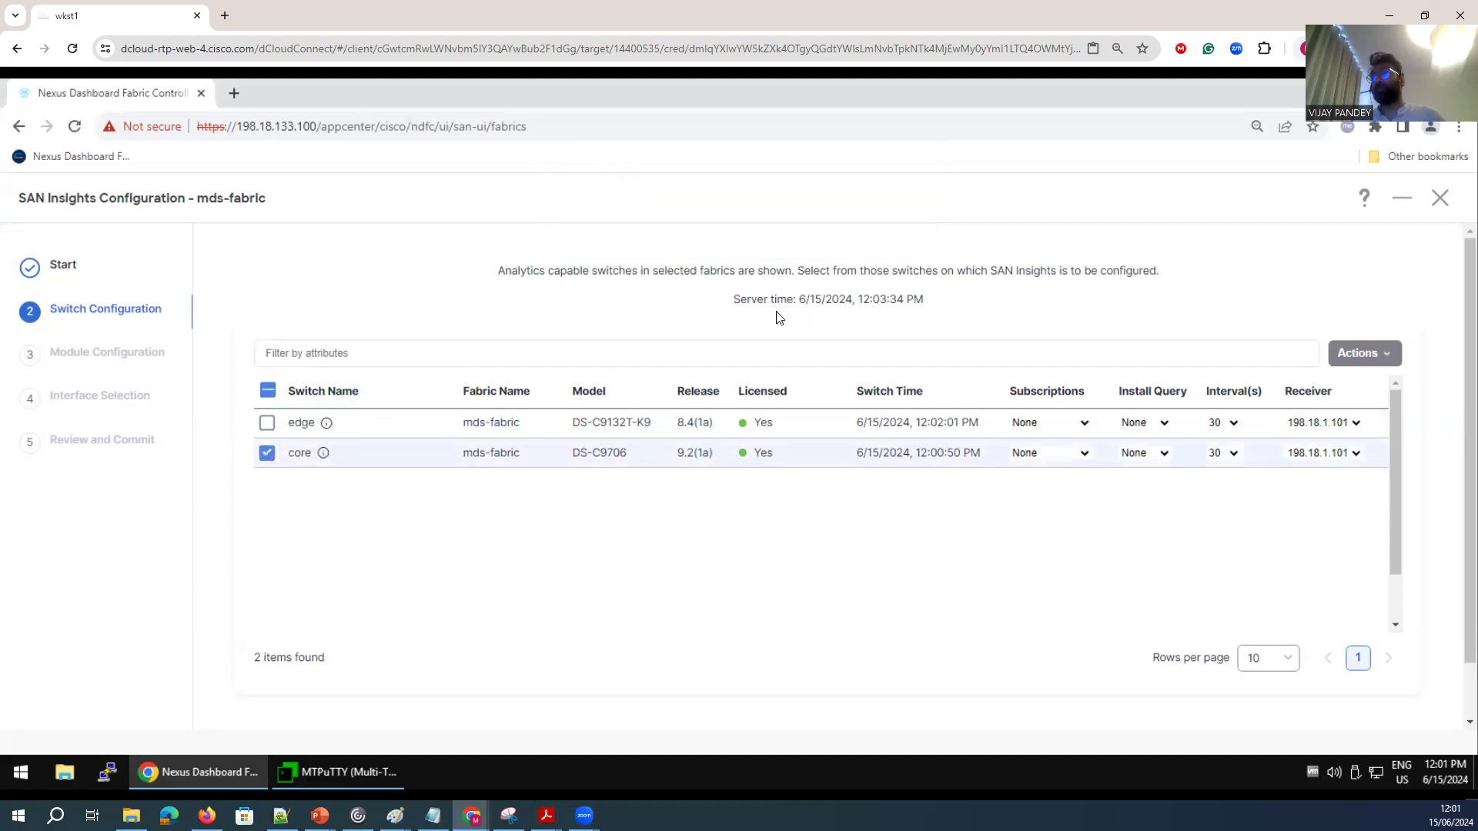
drag(734, 300, 890, 300)
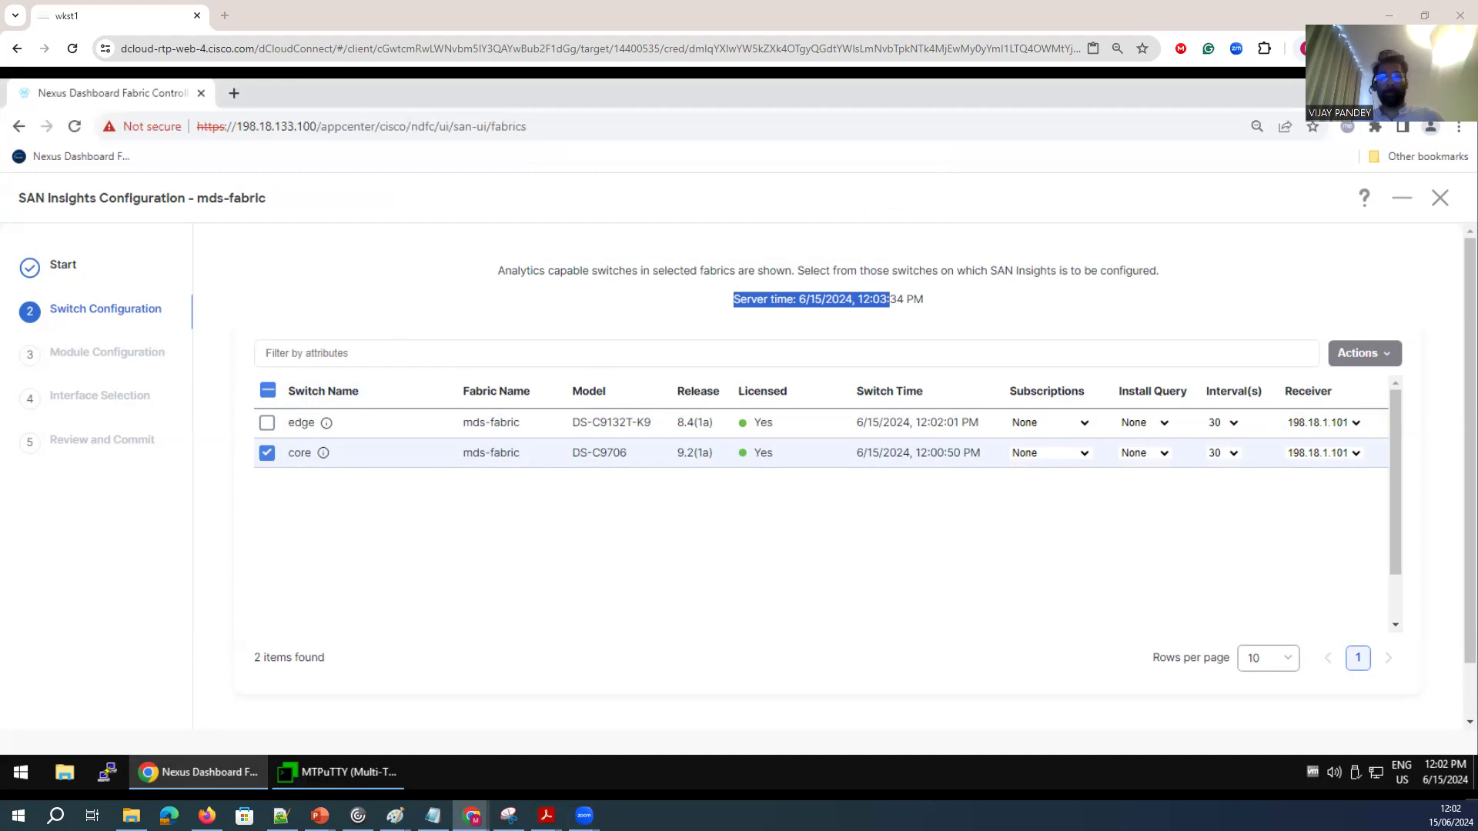
click(267, 425)
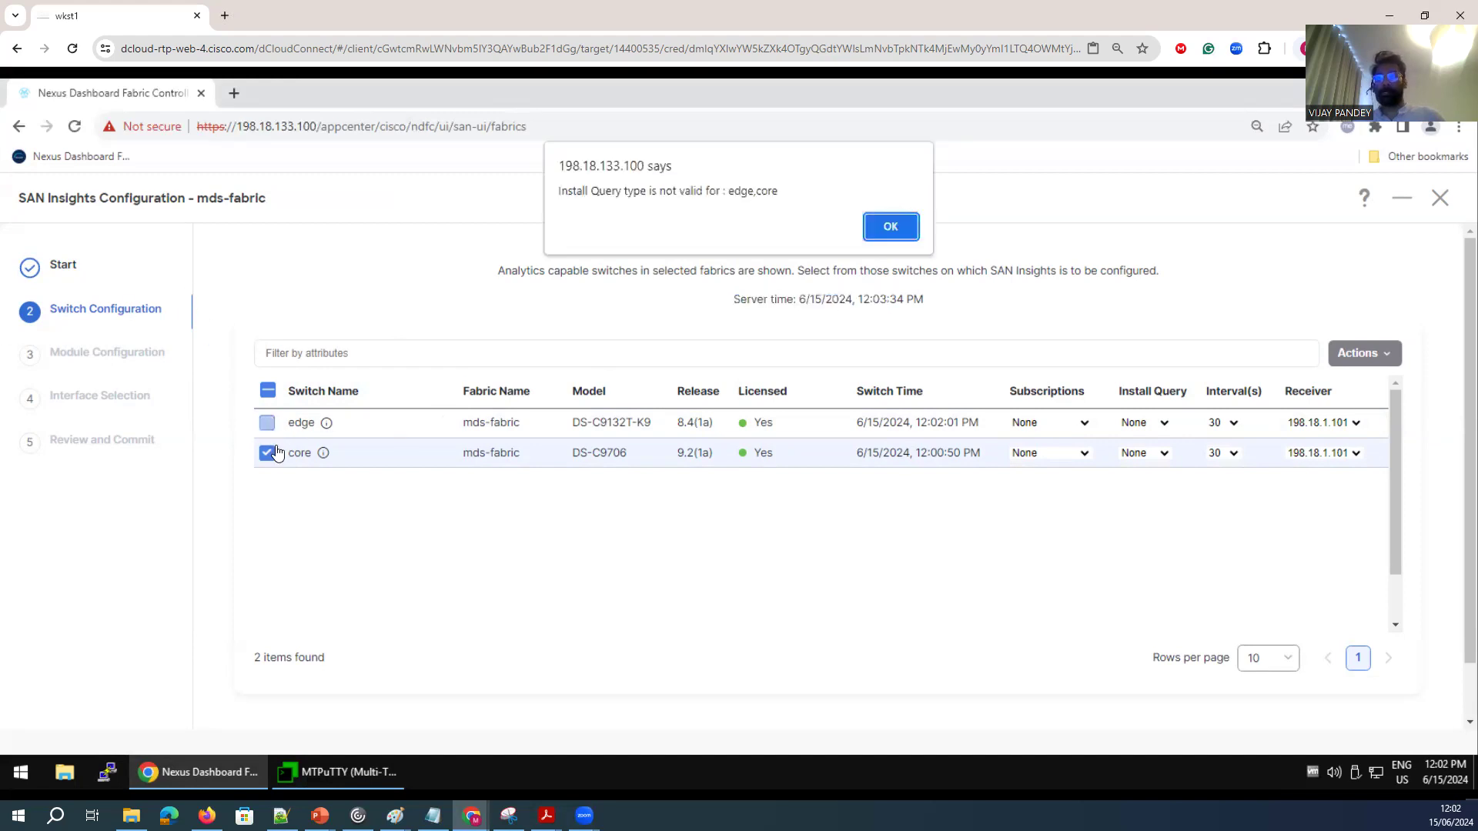
click(915, 240)
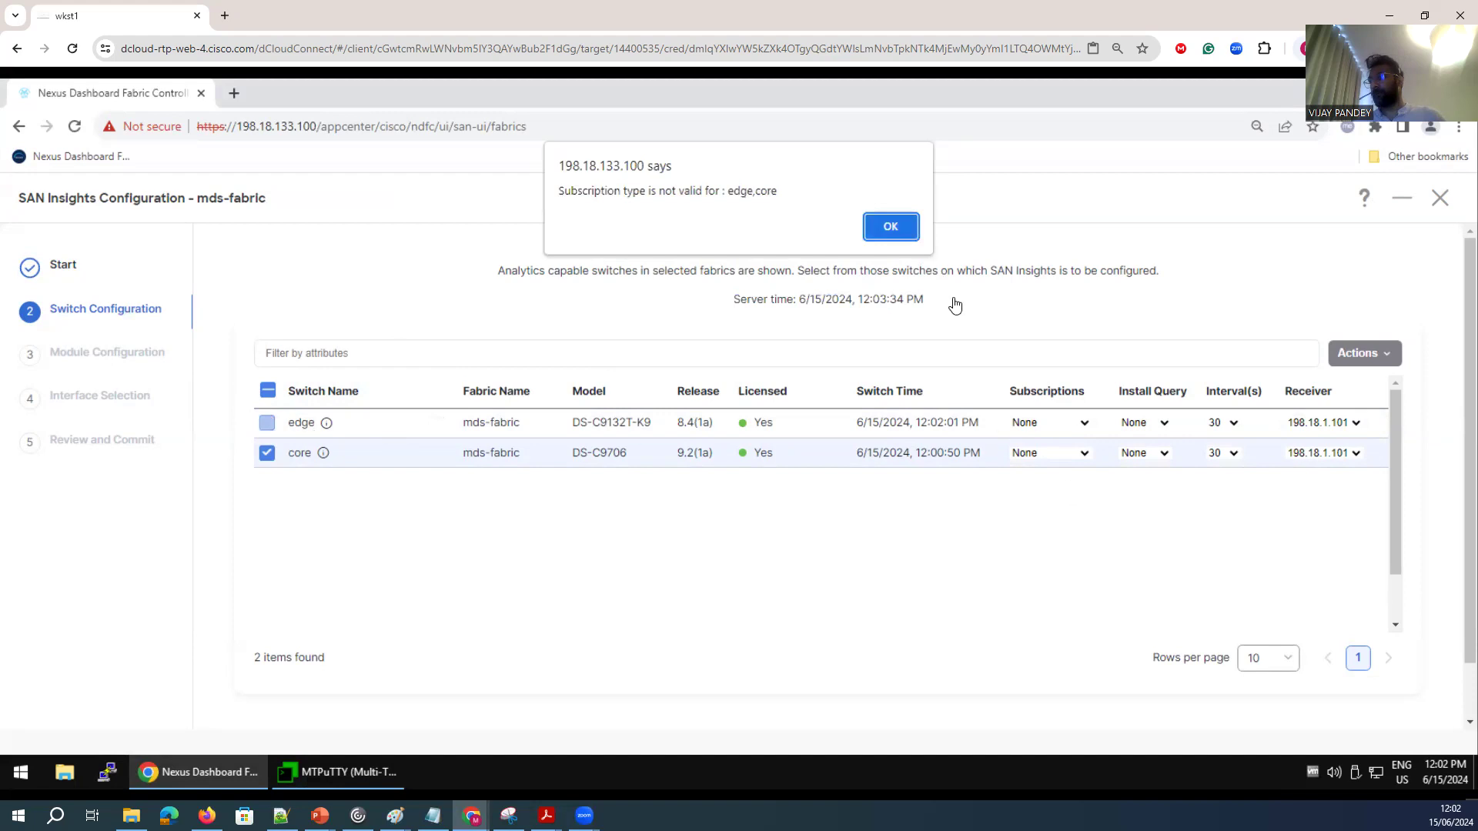
click(884, 224)
Step back in the SAN Insights wizard and proceed with both switches selected to the module configuration.
drag(1395, 491, 1405, 586)
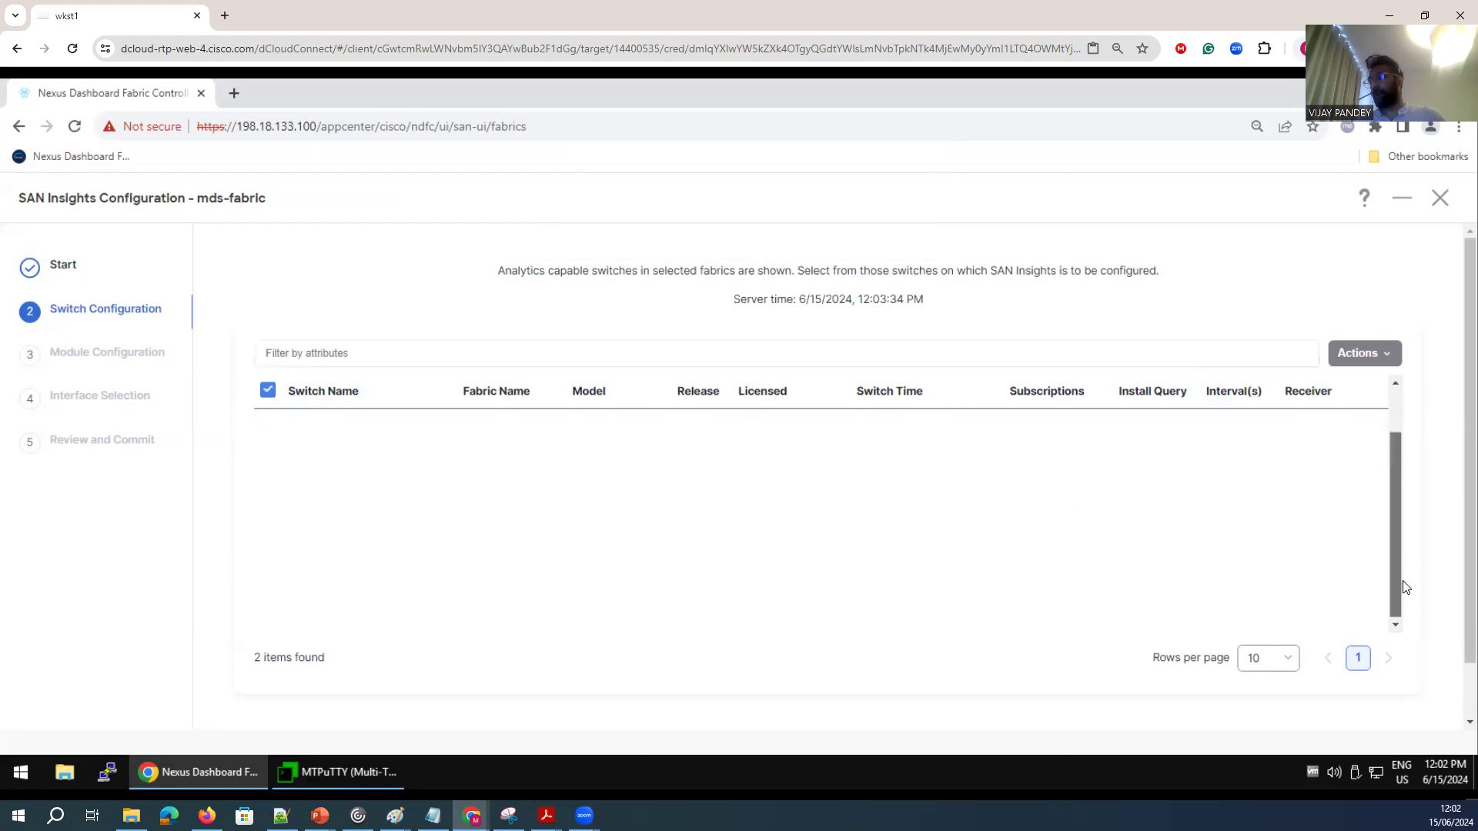
scroll(1454, 659, down, 1)
click(1378, 704)
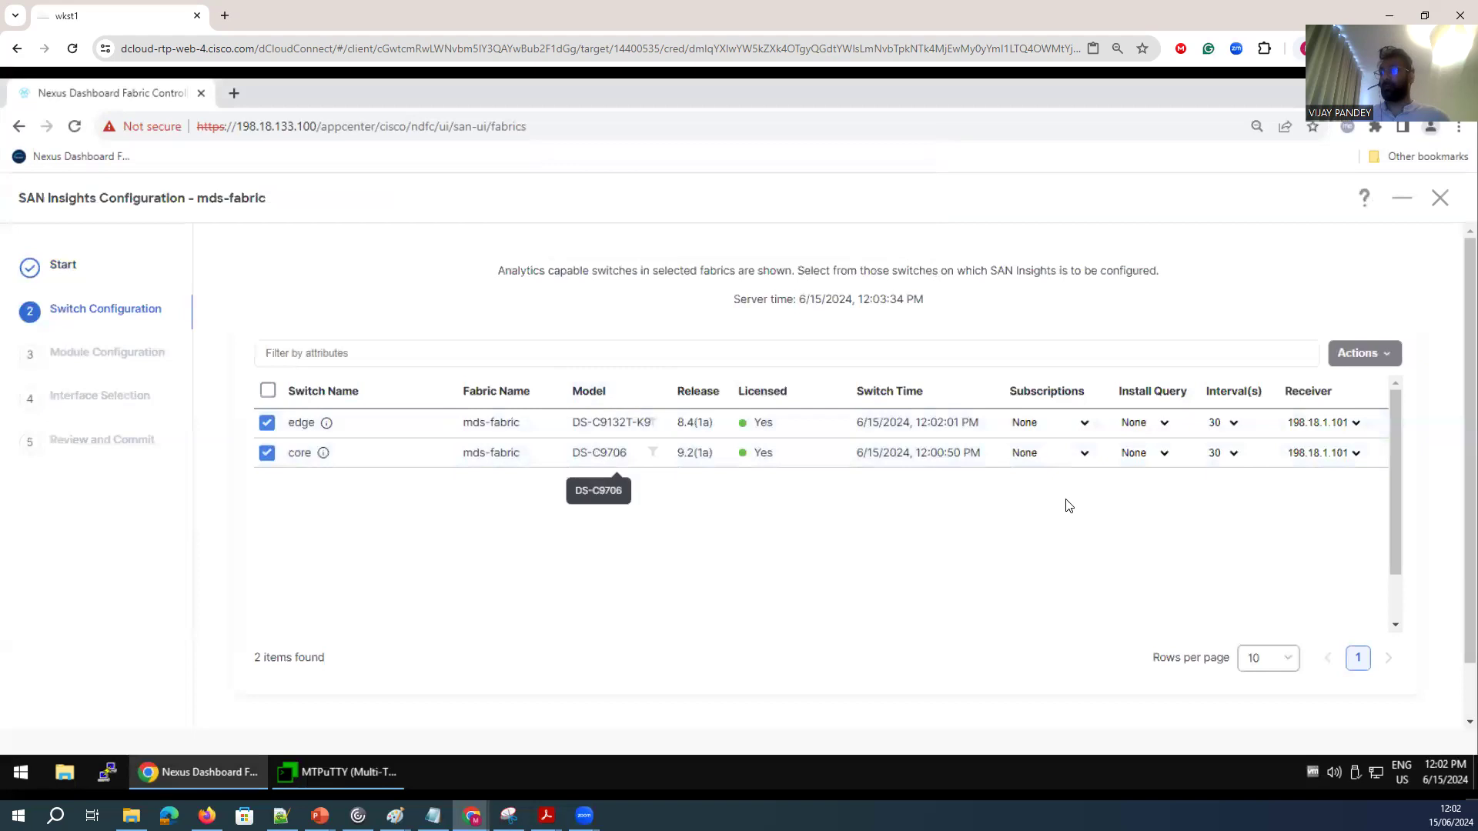
scroll(1438, 593, down, 1)
click(1430, 711)
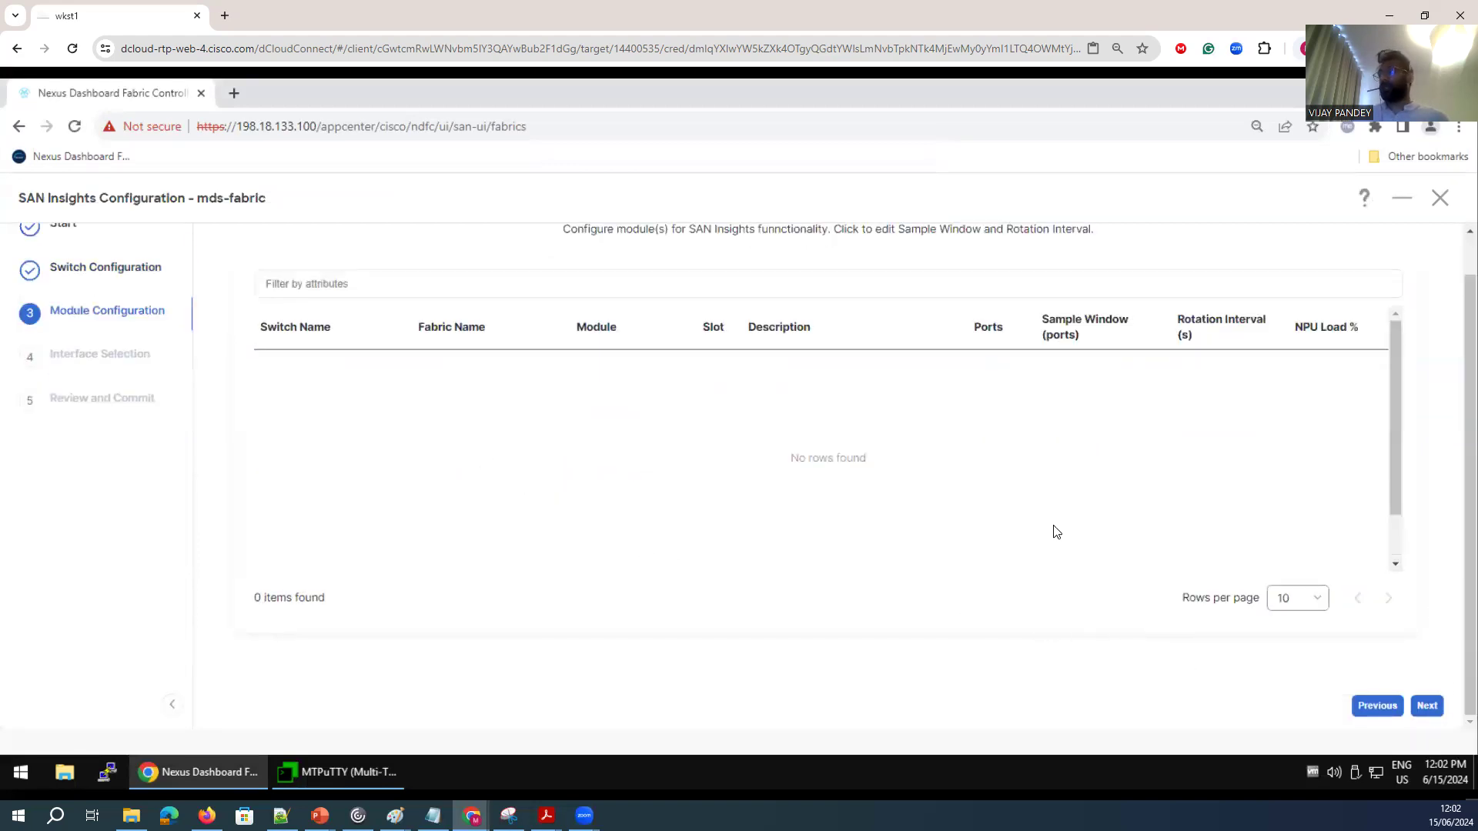
Review the module configuration page and continue to the interface selection.
scroll(1056, 531, up, 1)
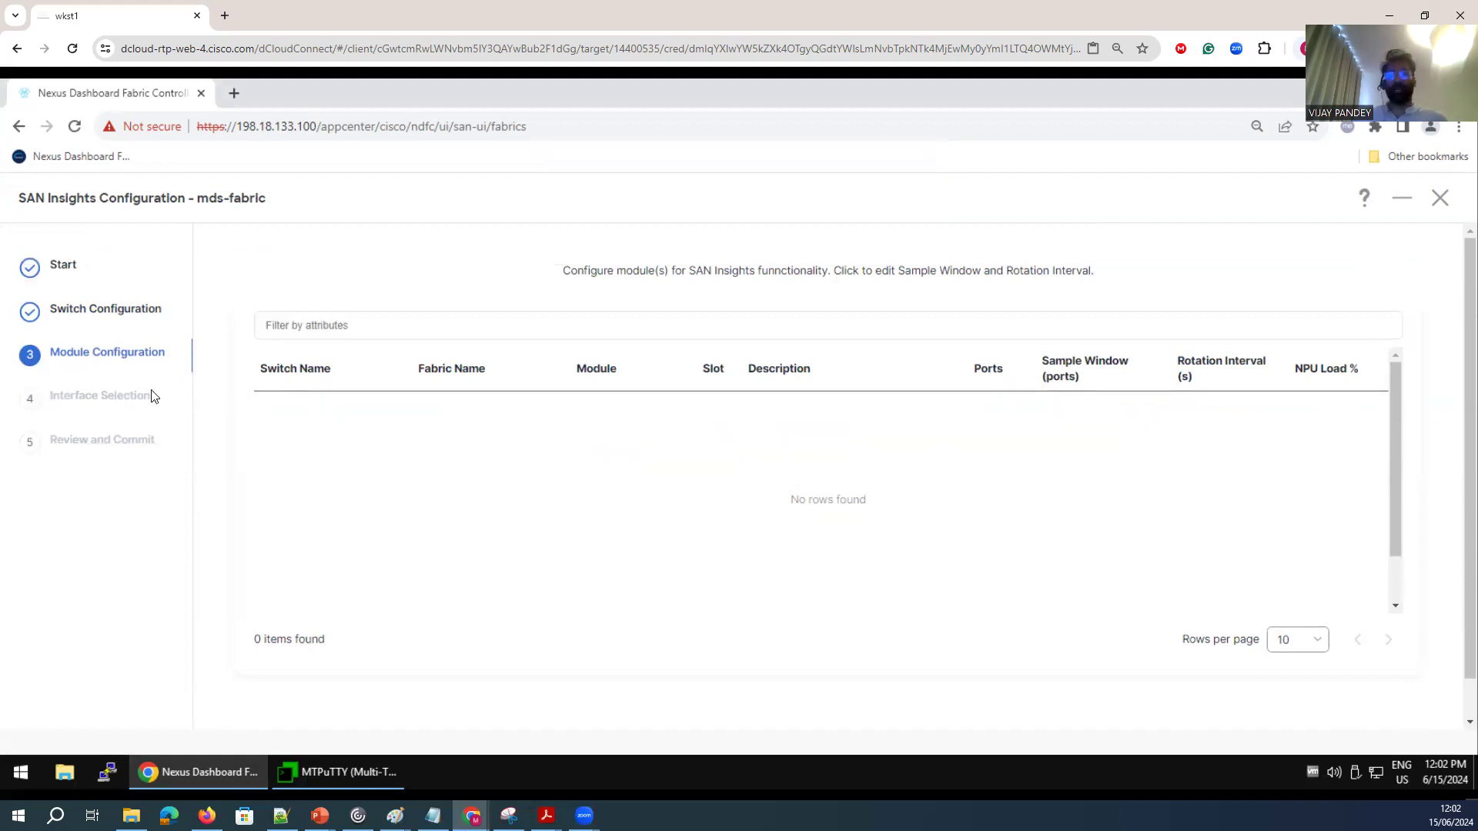
drag(50, 352, 140, 354)
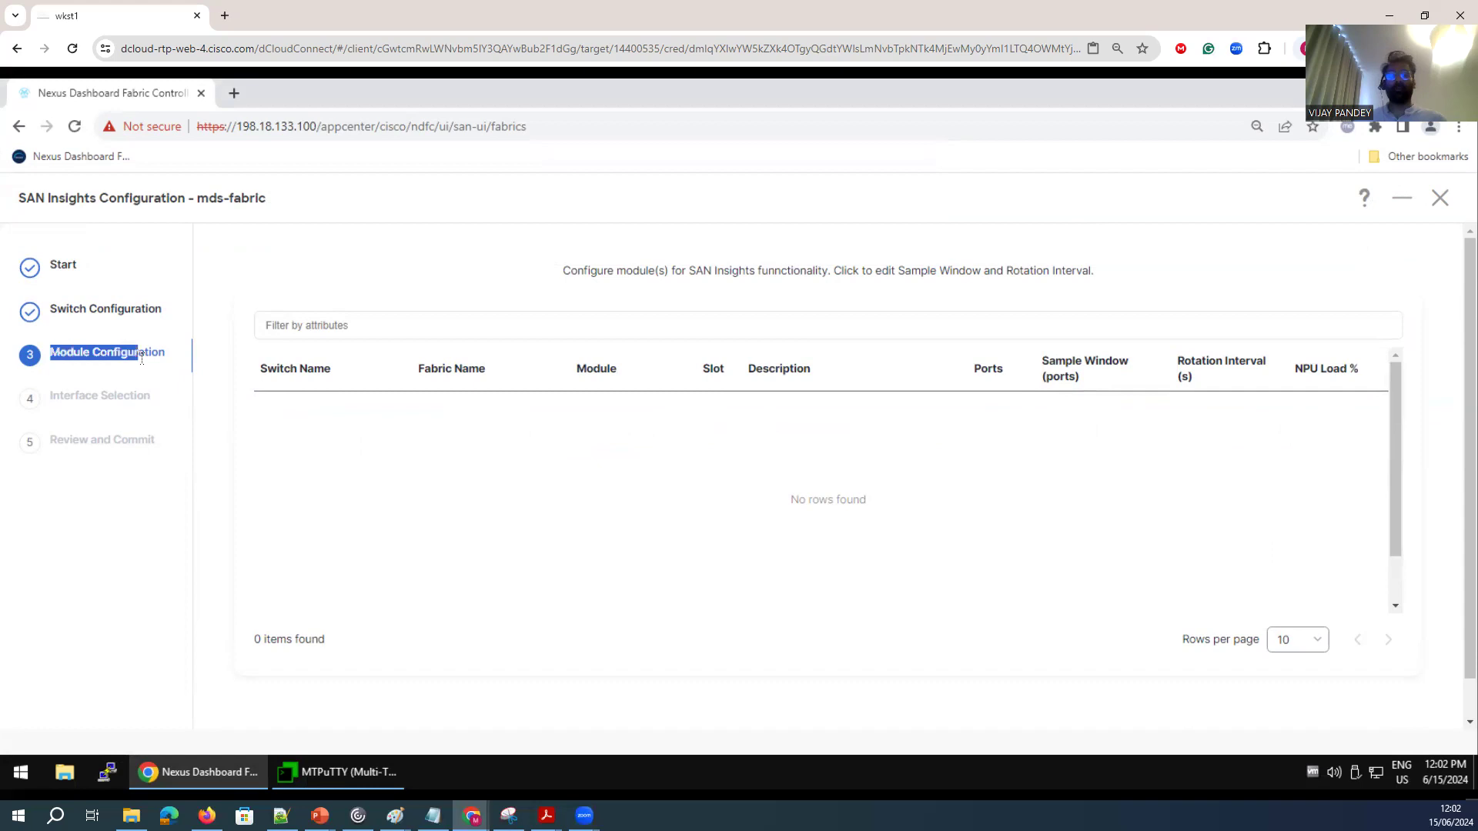
scroll(1199, 515, down, 2)
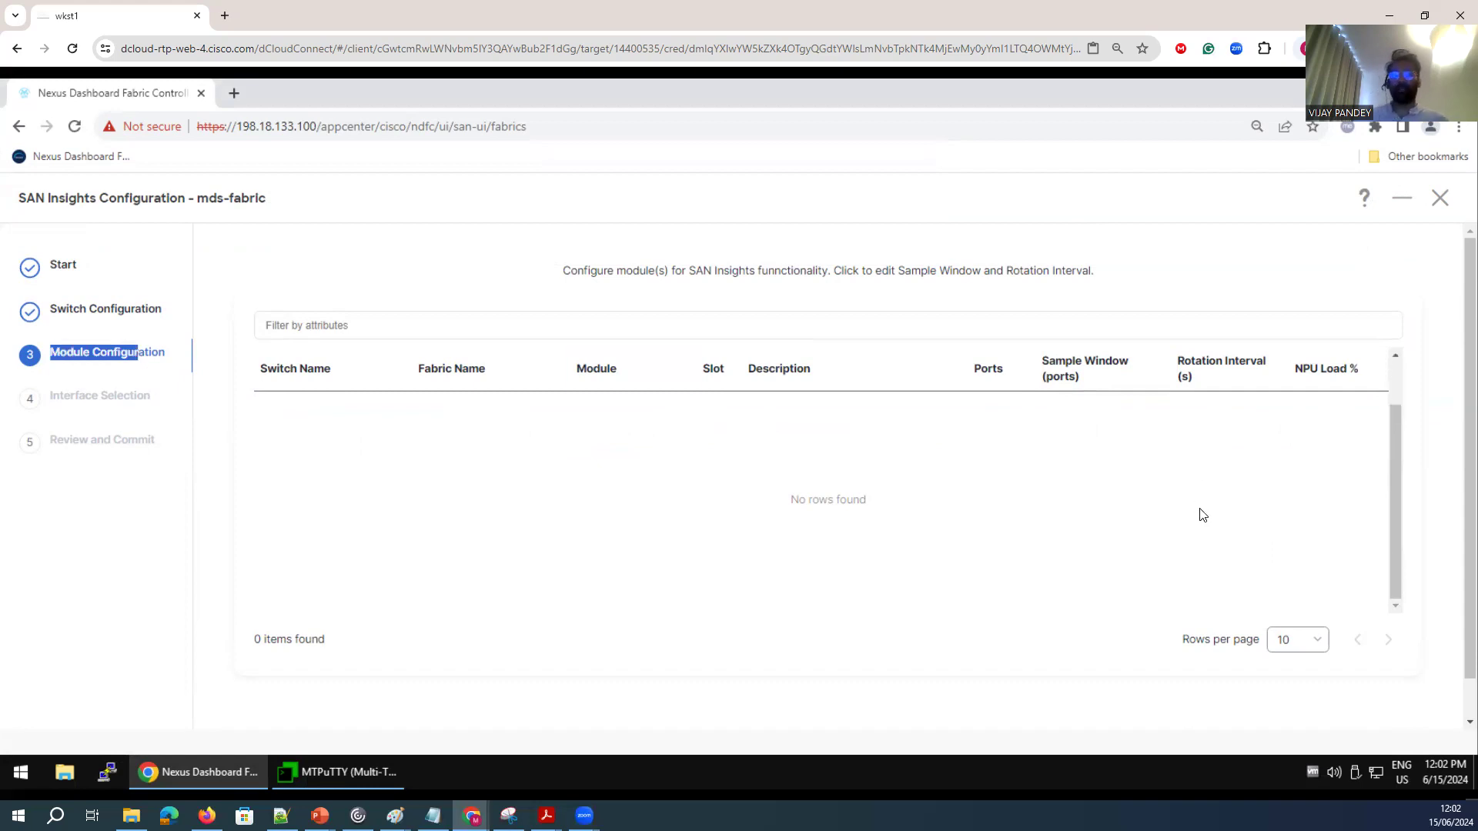
scroll(1455, 496, down, 1)
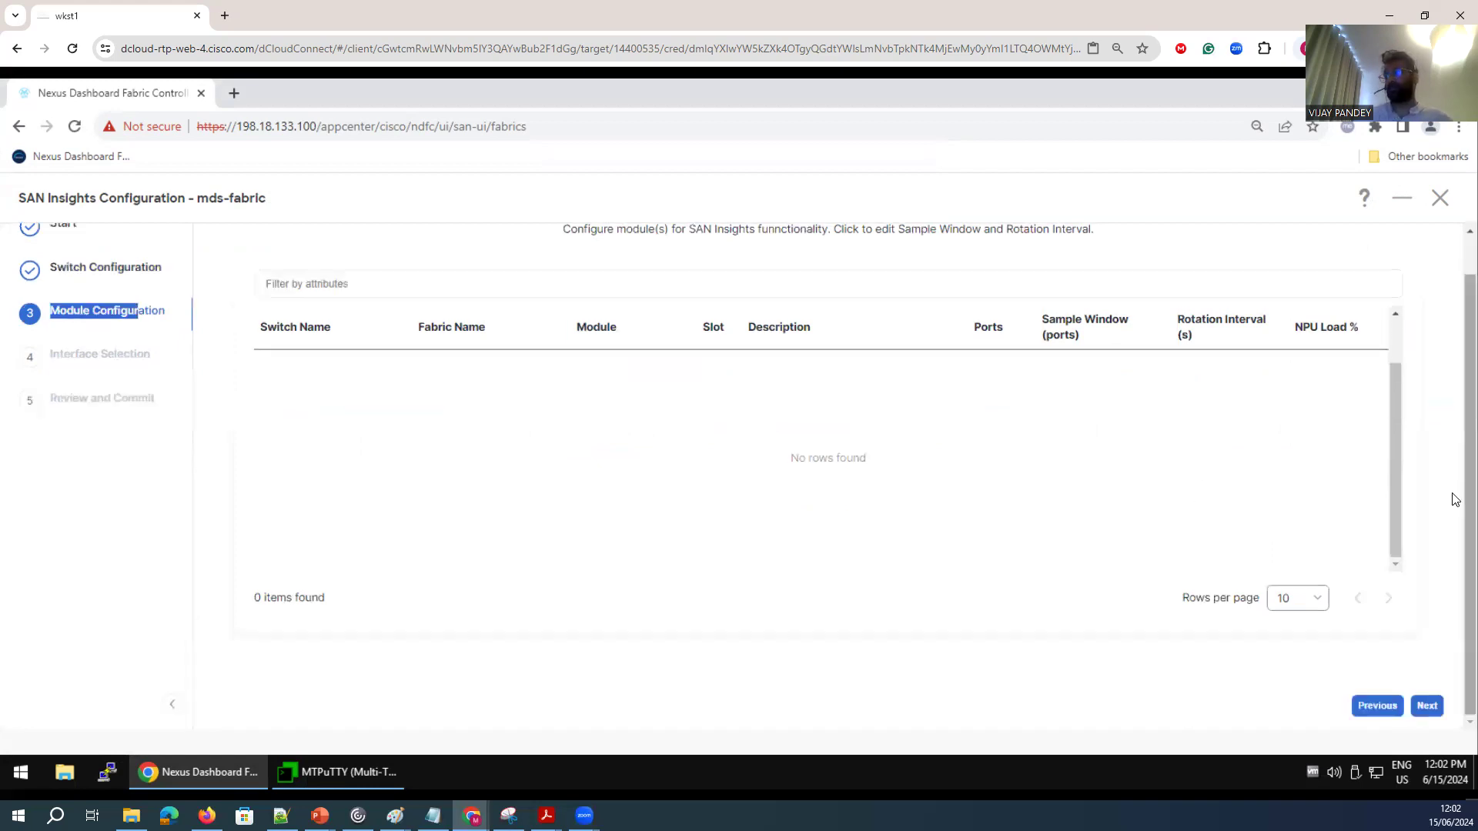
click(1425, 705)
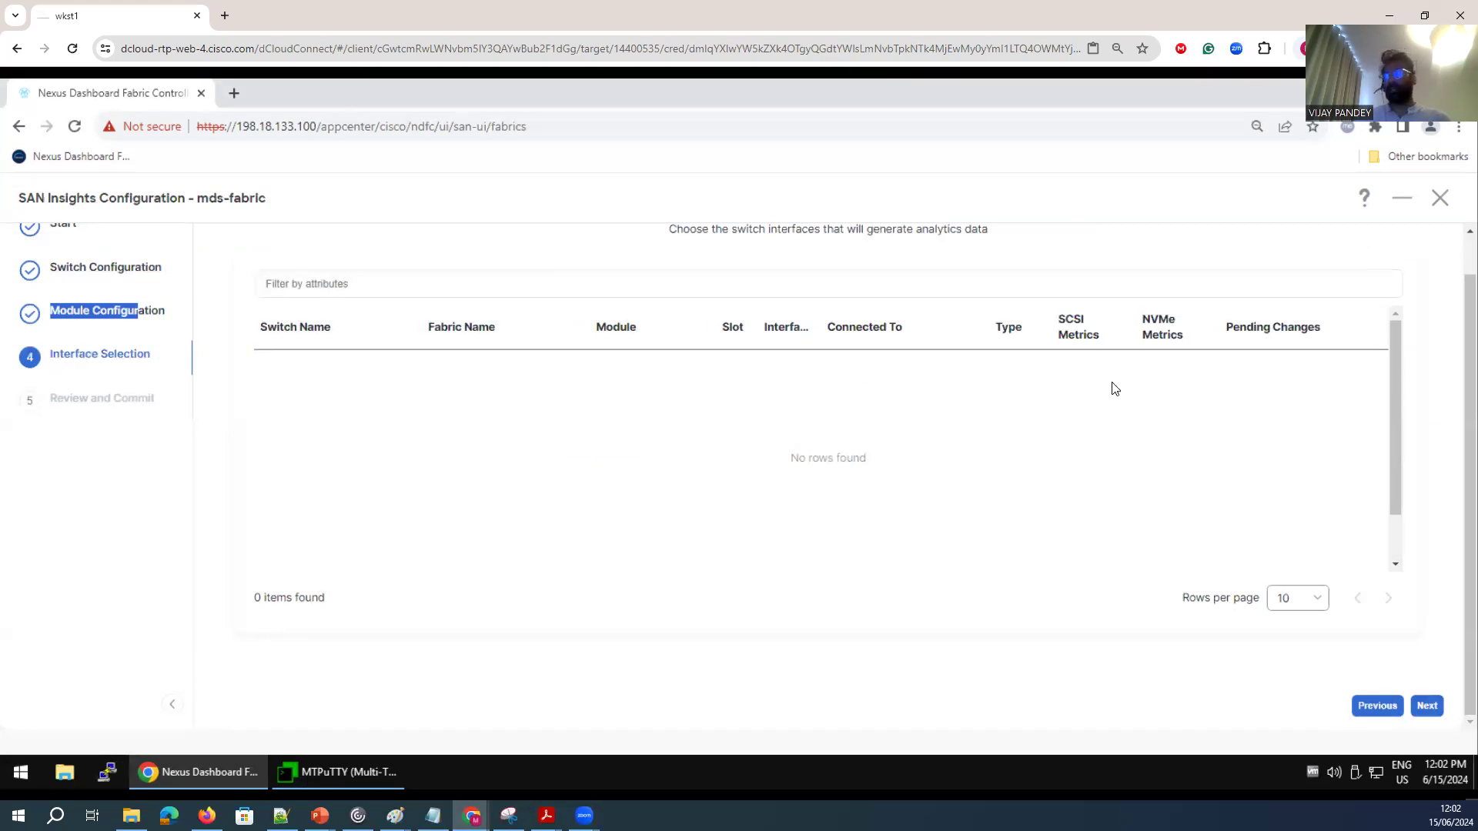
Examine the interface selection table's columns, sorting it by SCSI Metrics and by interface.
scroll(1336, 571, up, 1)
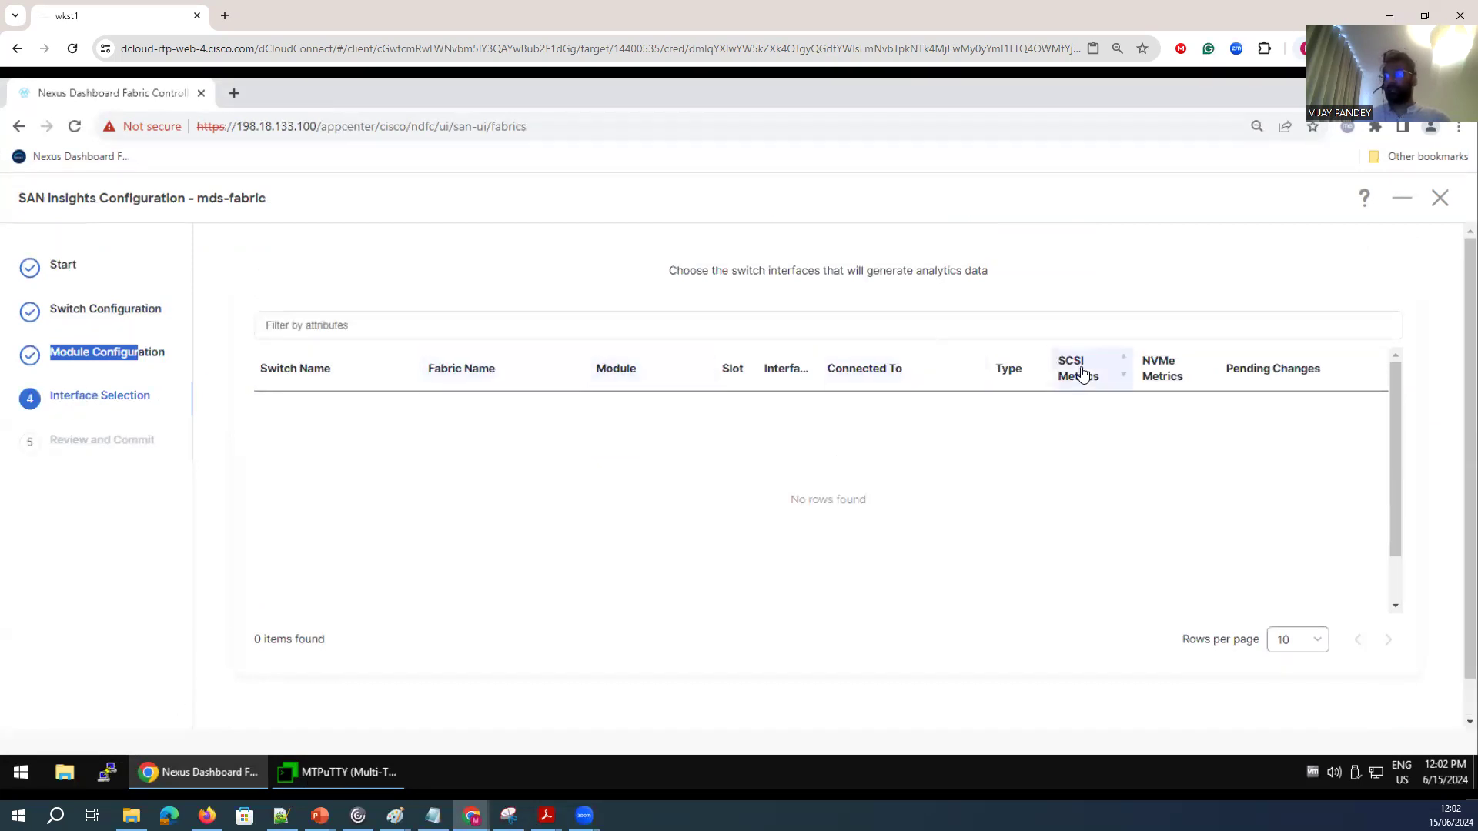
click(658, 329)
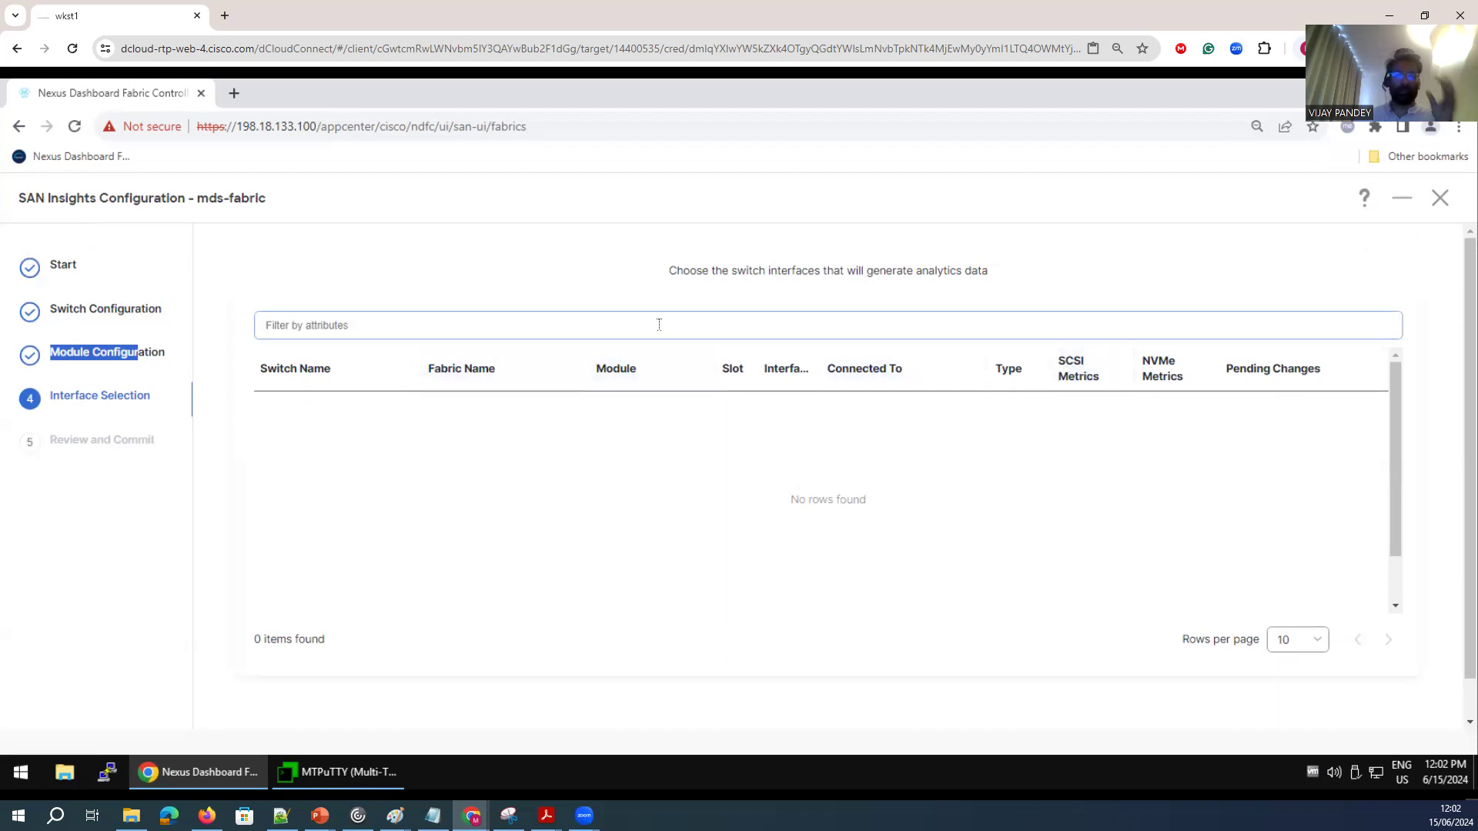
click(828, 525)
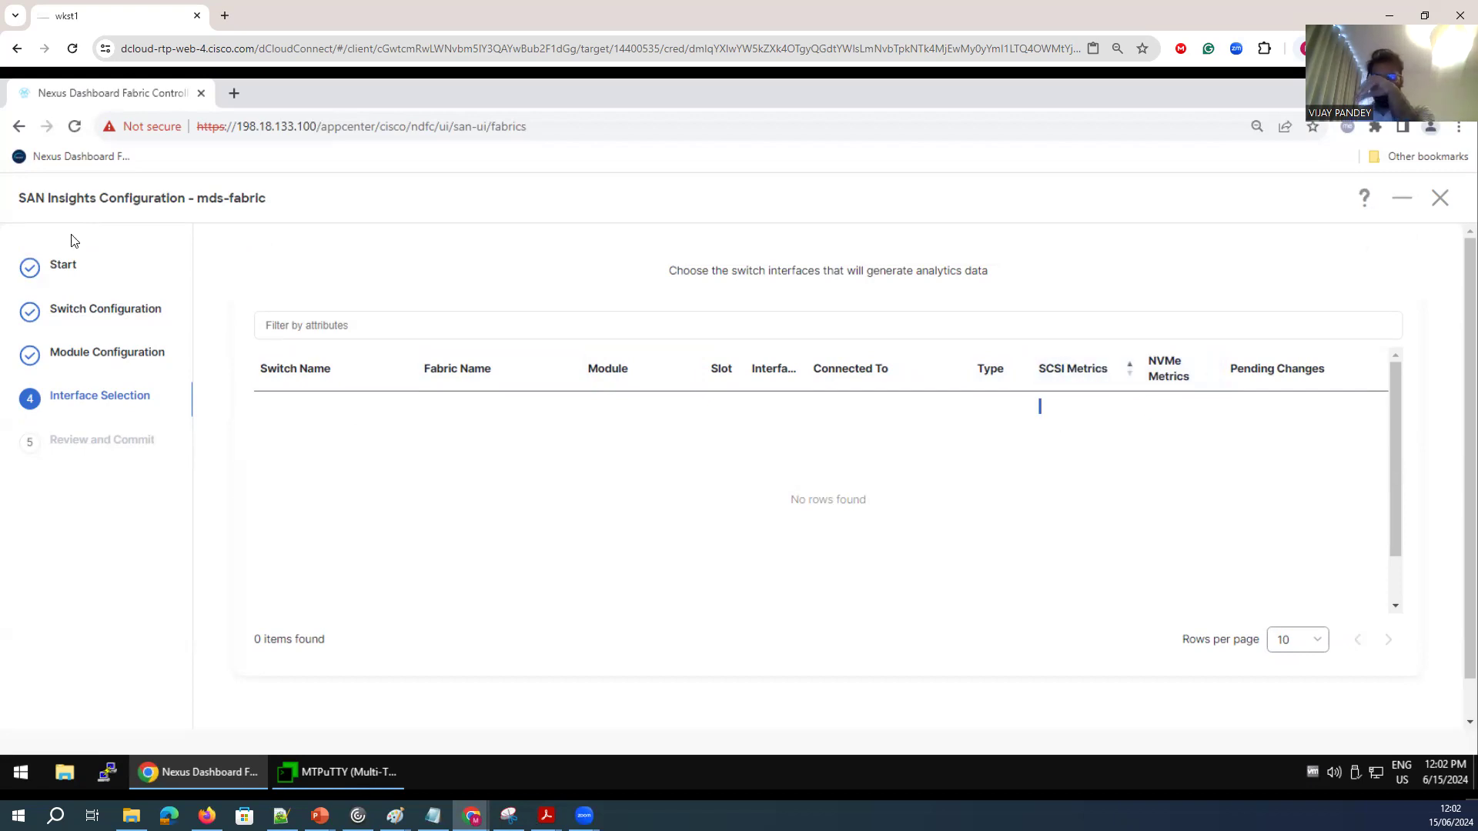
click(773, 371)
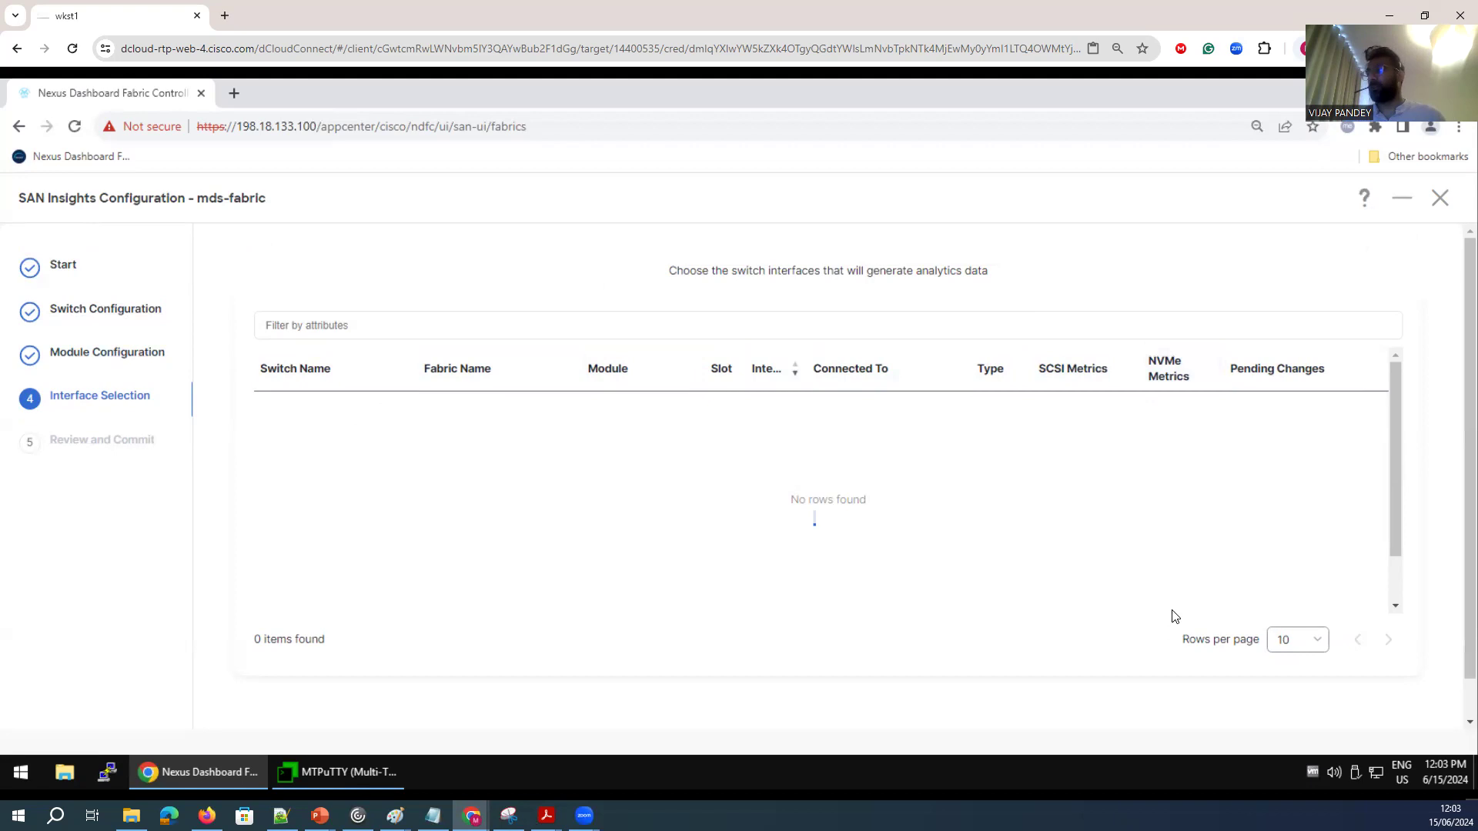
Revisit the module configuration page and return to the interface selection.
scroll(1457, 660, down, 1)
click(1376, 712)
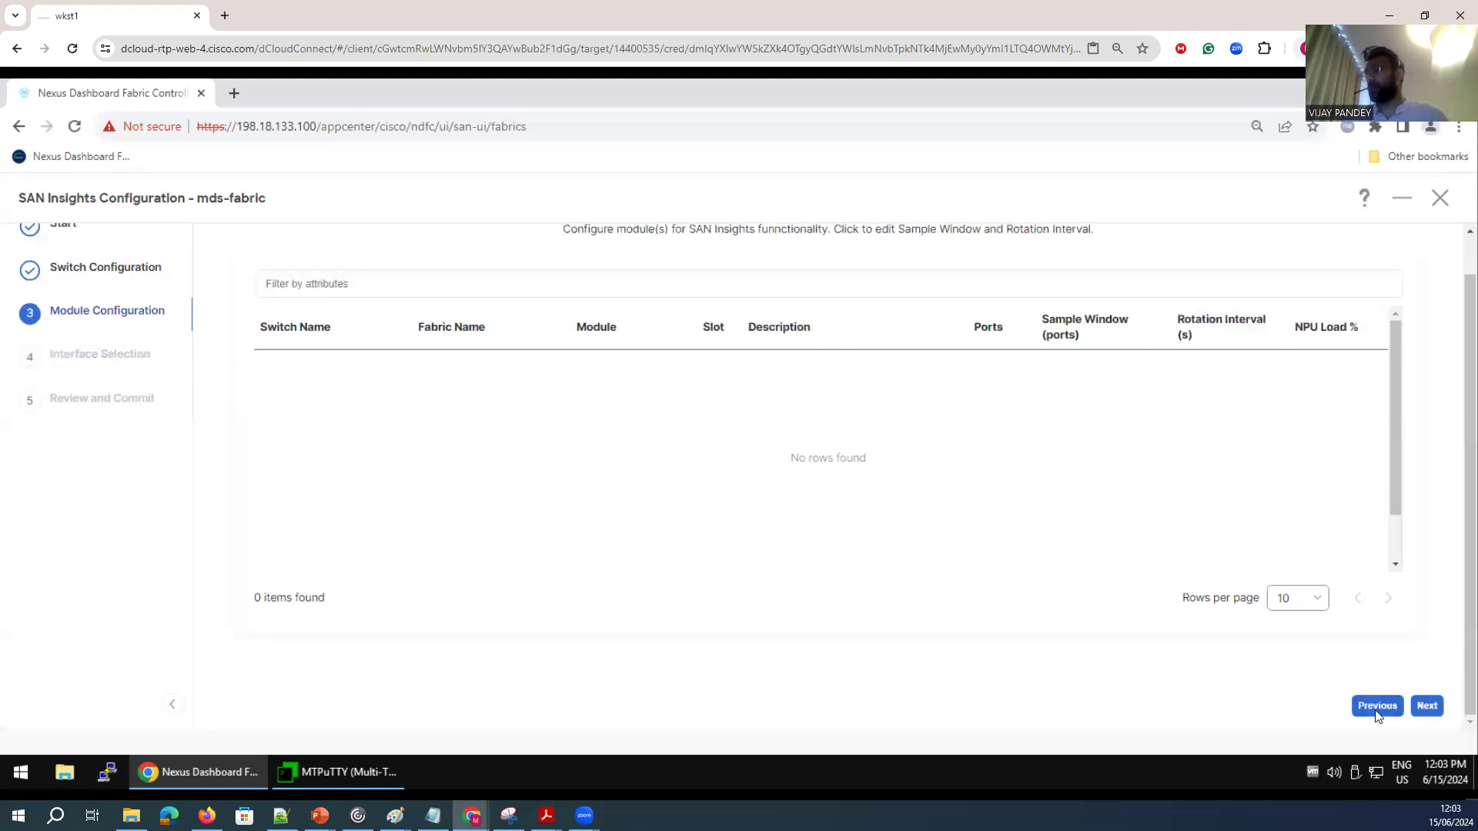
click(1420, 707)
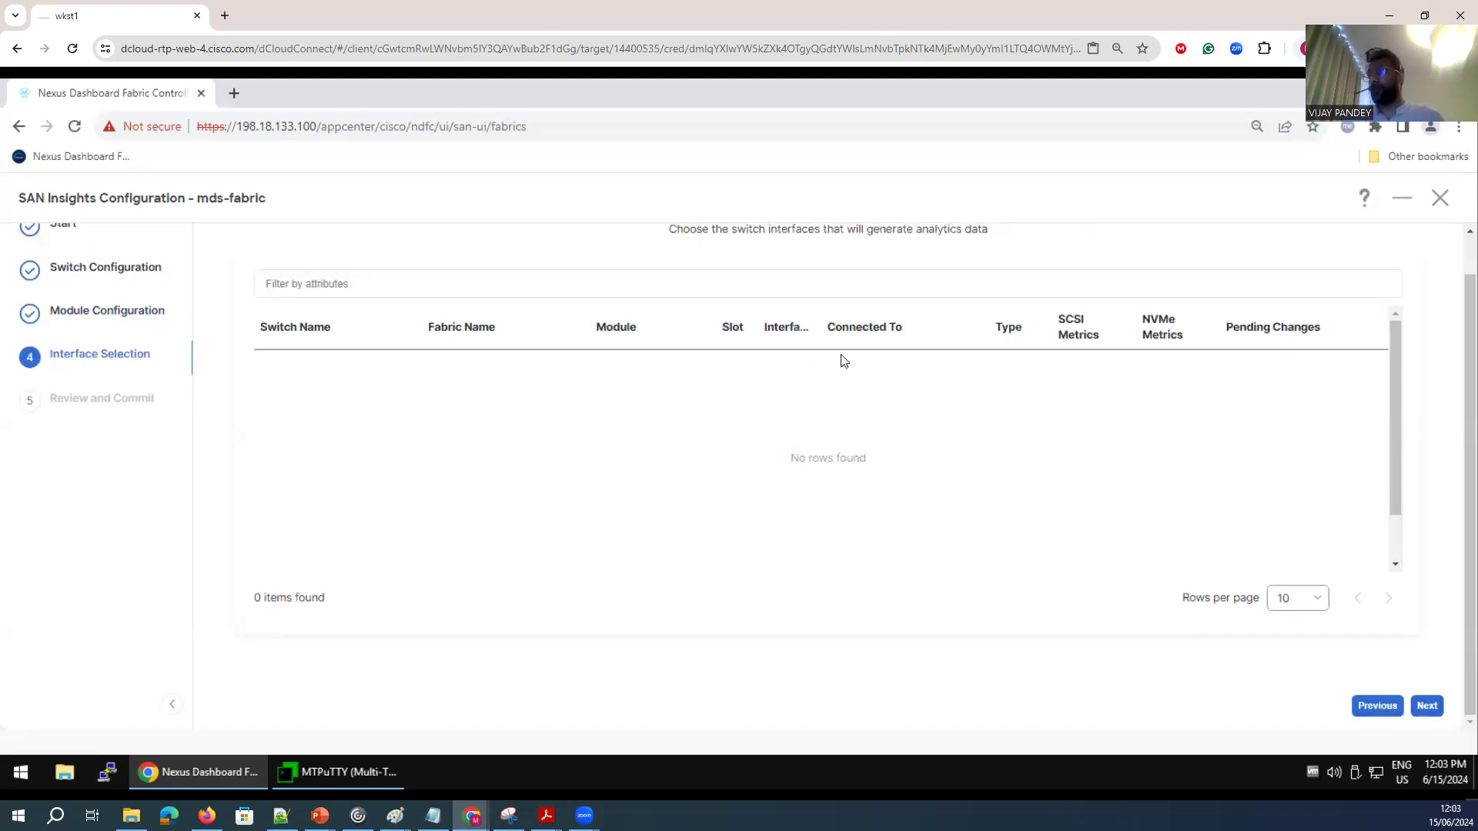
Browse the filter attributes for the interface list, choose SCSI Metrics and examine the SCSI and NVMe metrics columns.
click(576, 283)
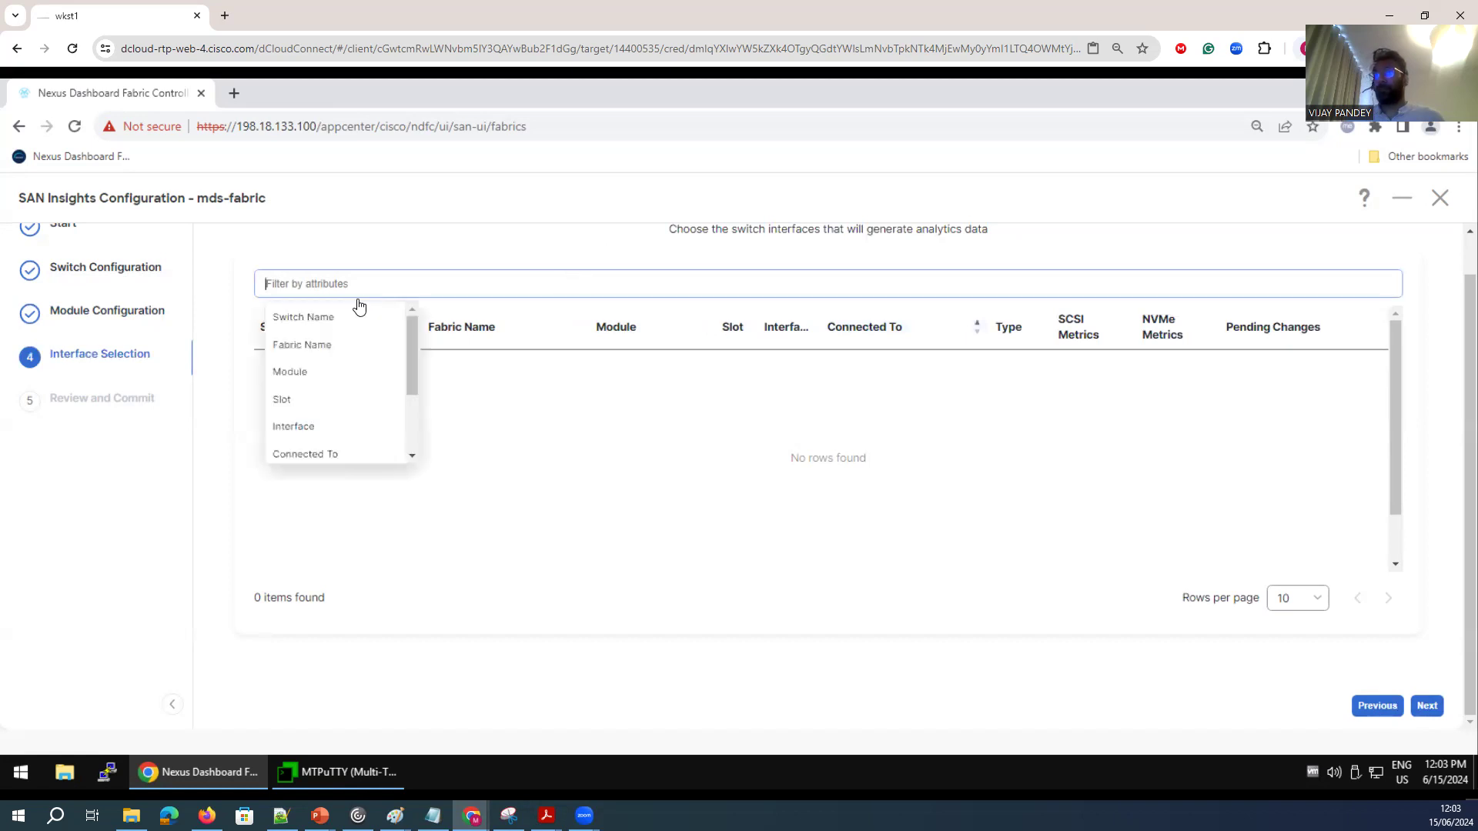
scroll(323, 406, down, 2)
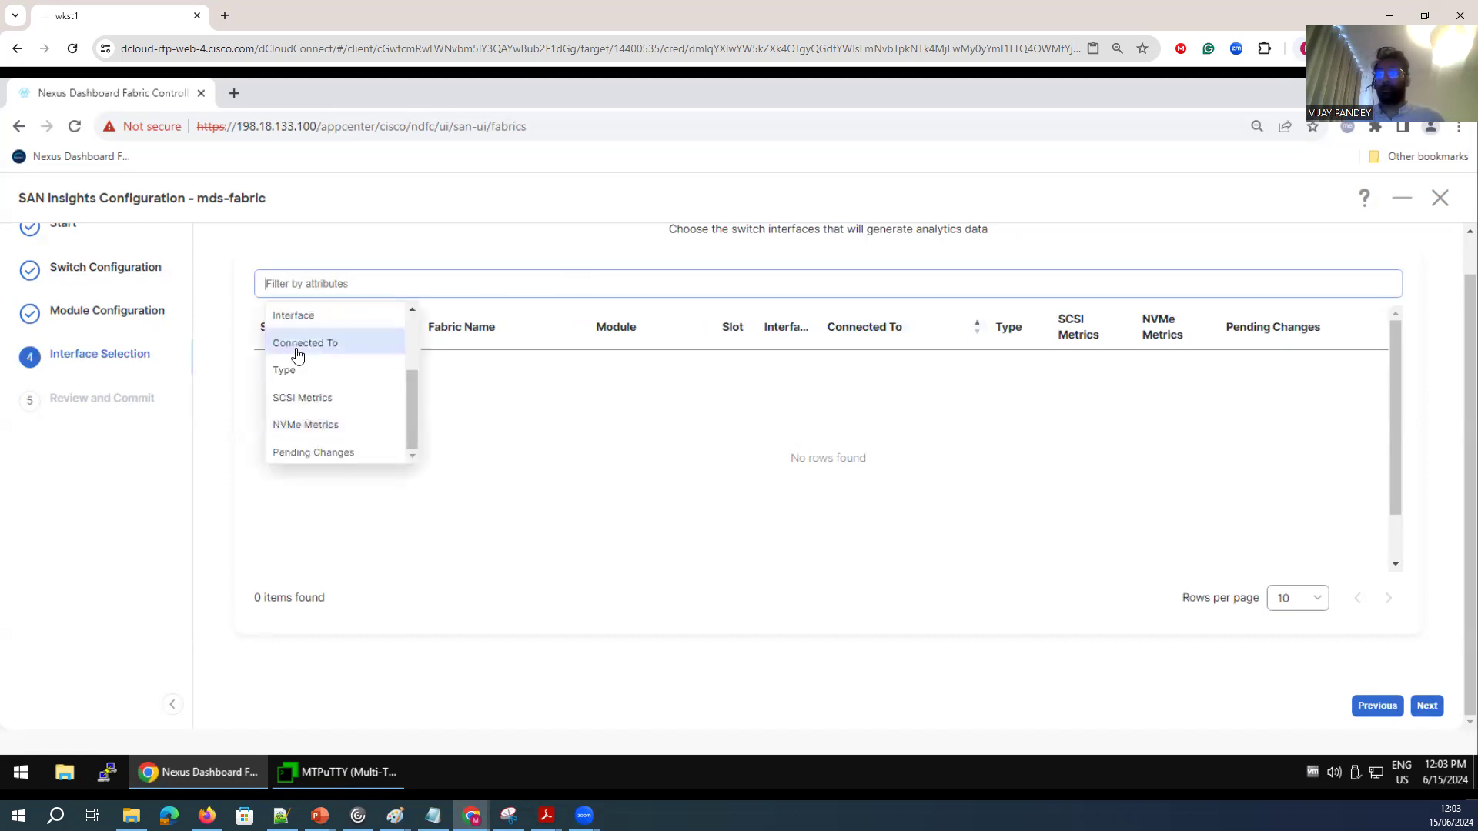
click(300, 398)
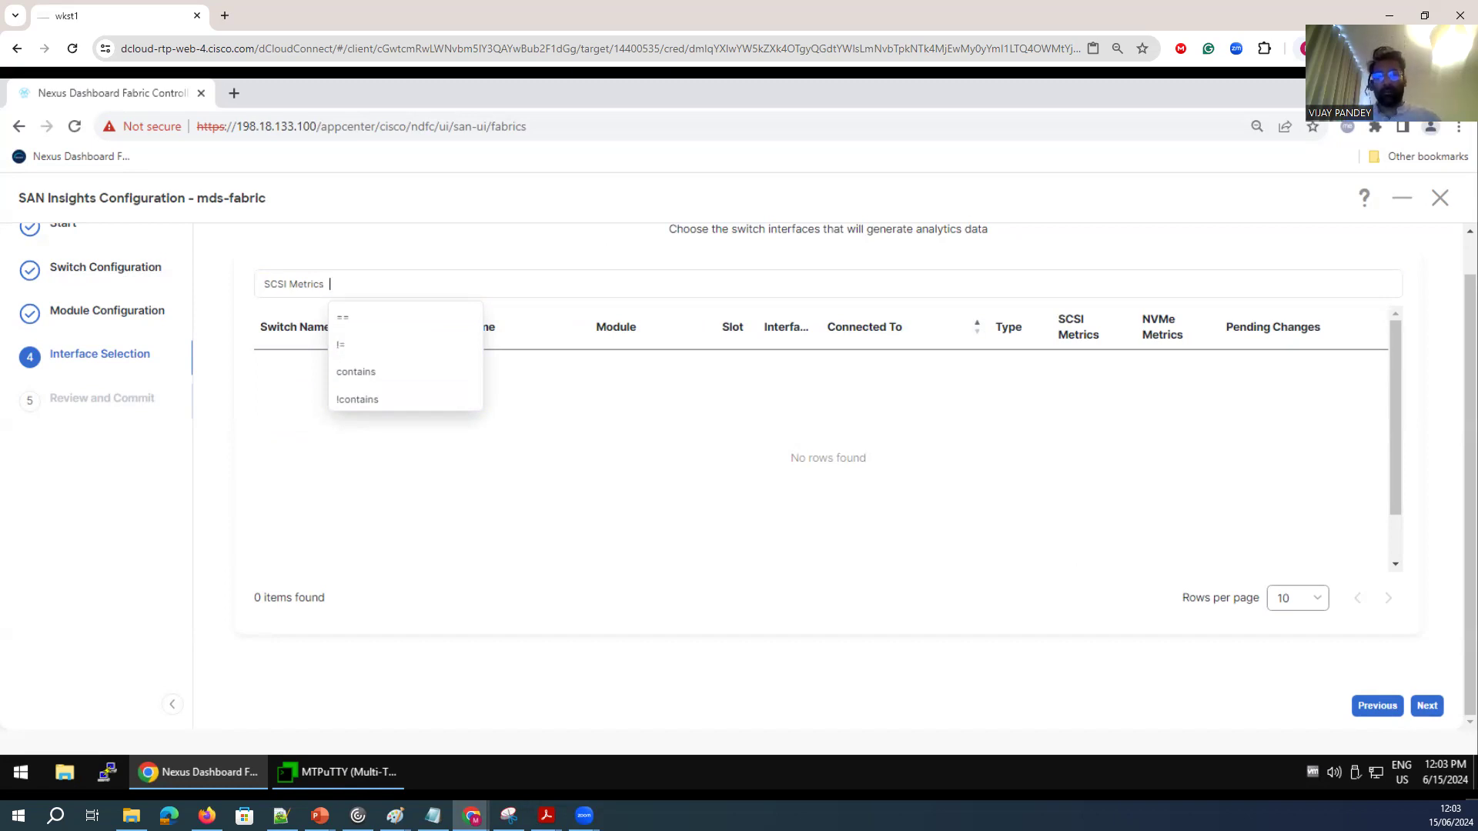
drag(1048, 317, 1125, 350)
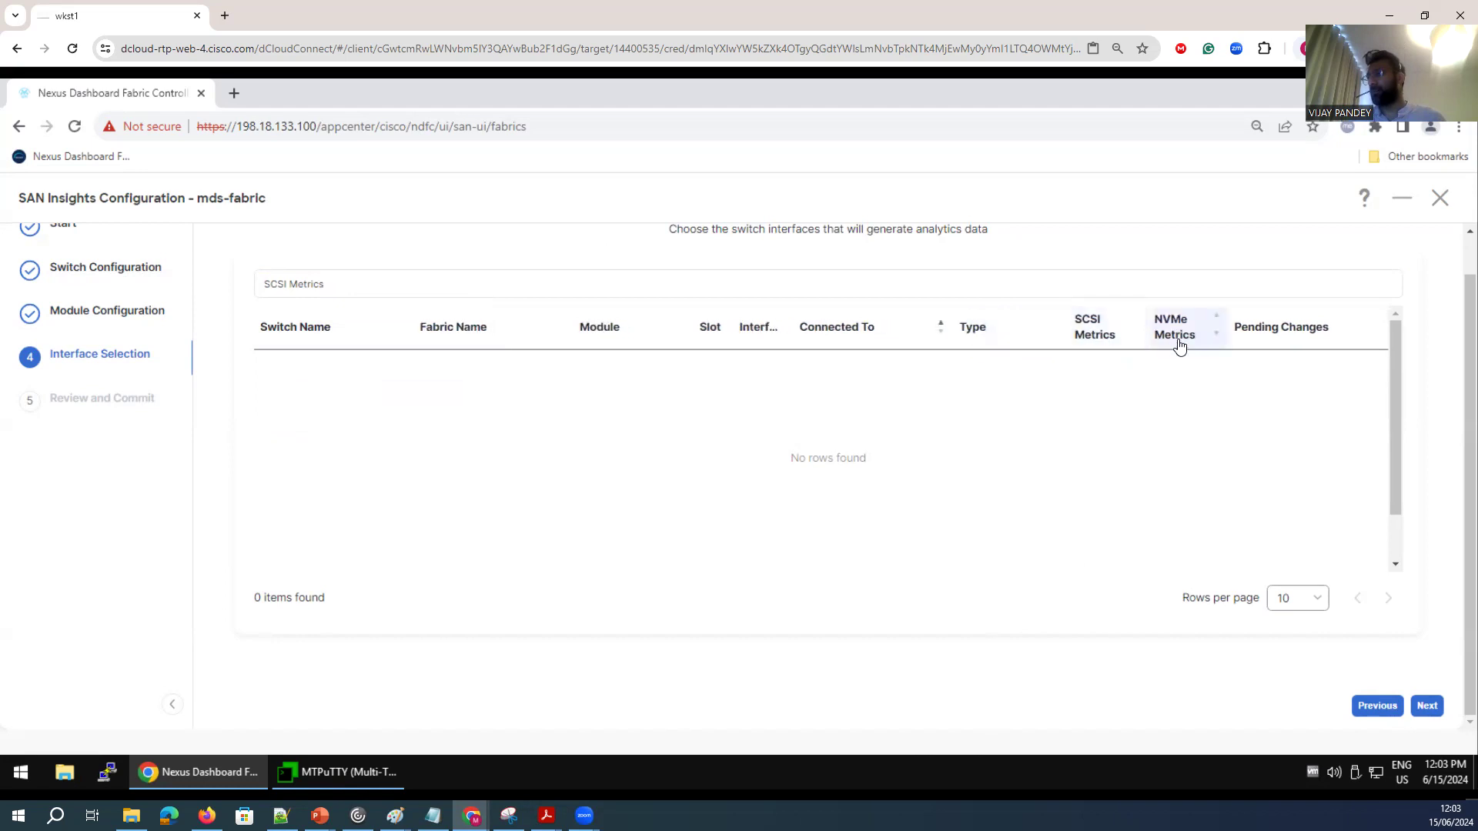
Close the SAN Insights wizard, restart it for mds-fabric and continue to the switch configuration.
click(1377, 707)
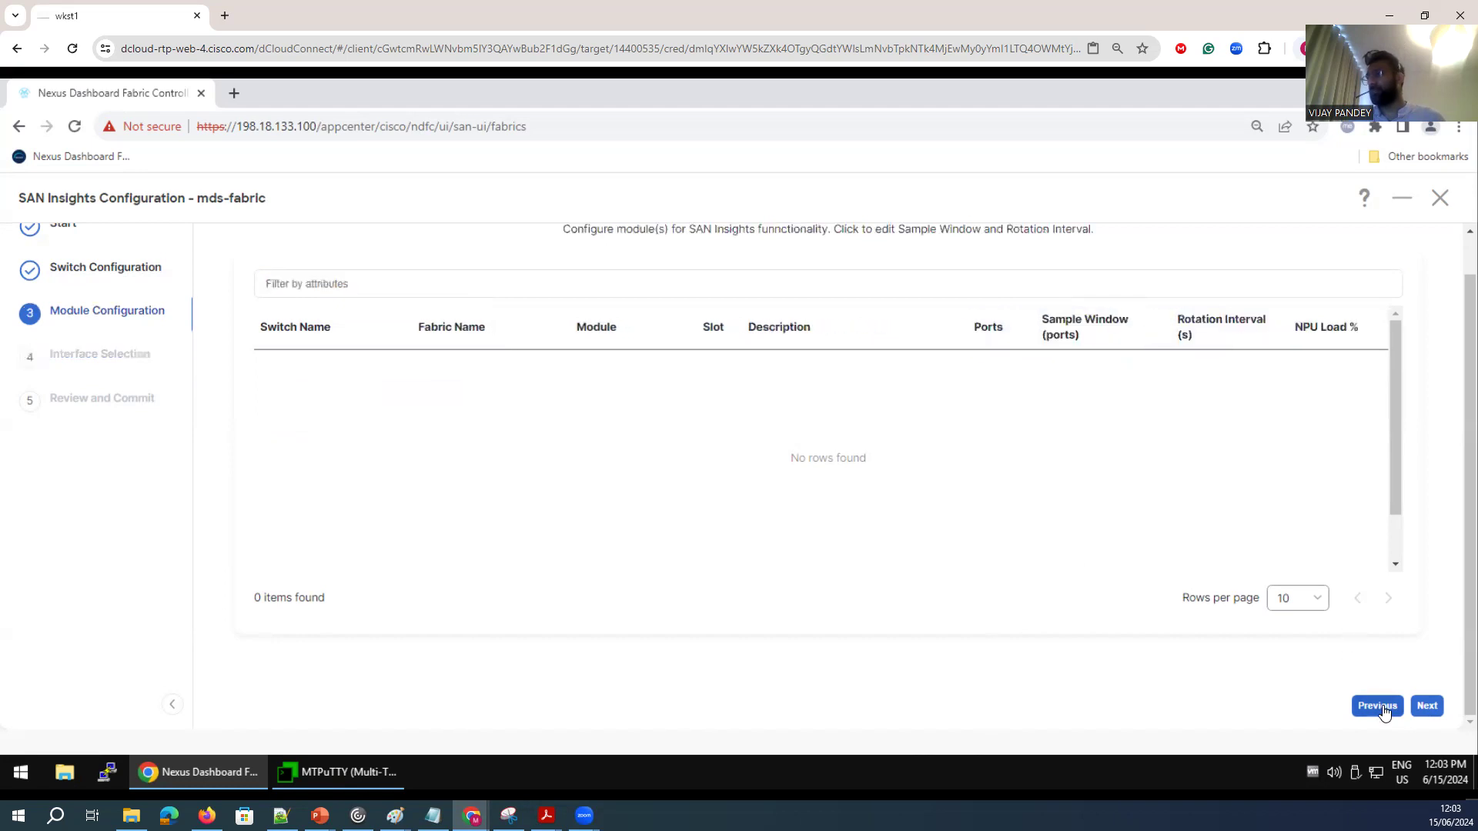
click(1444, 205)
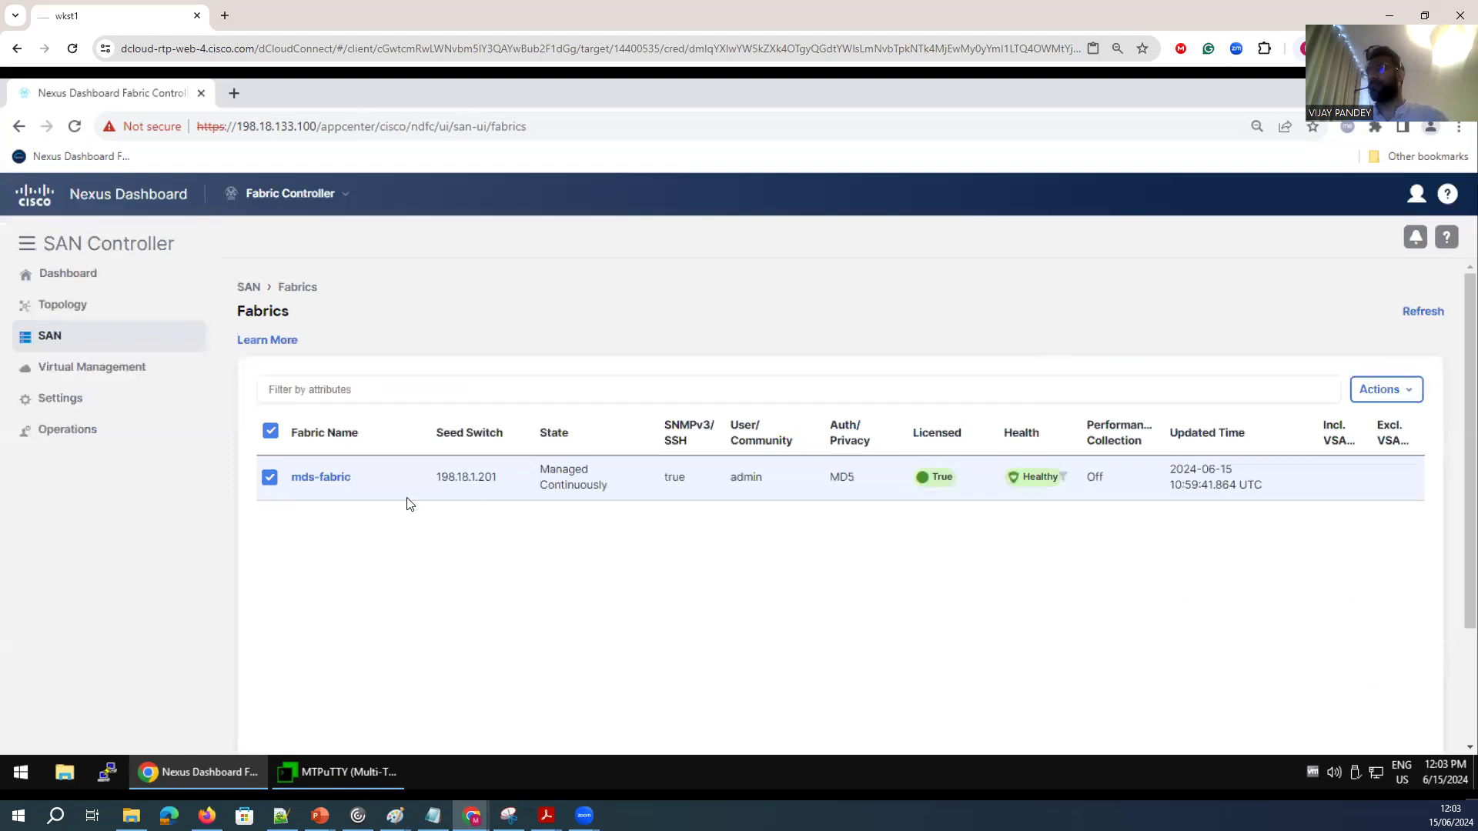
click(1394, 389)
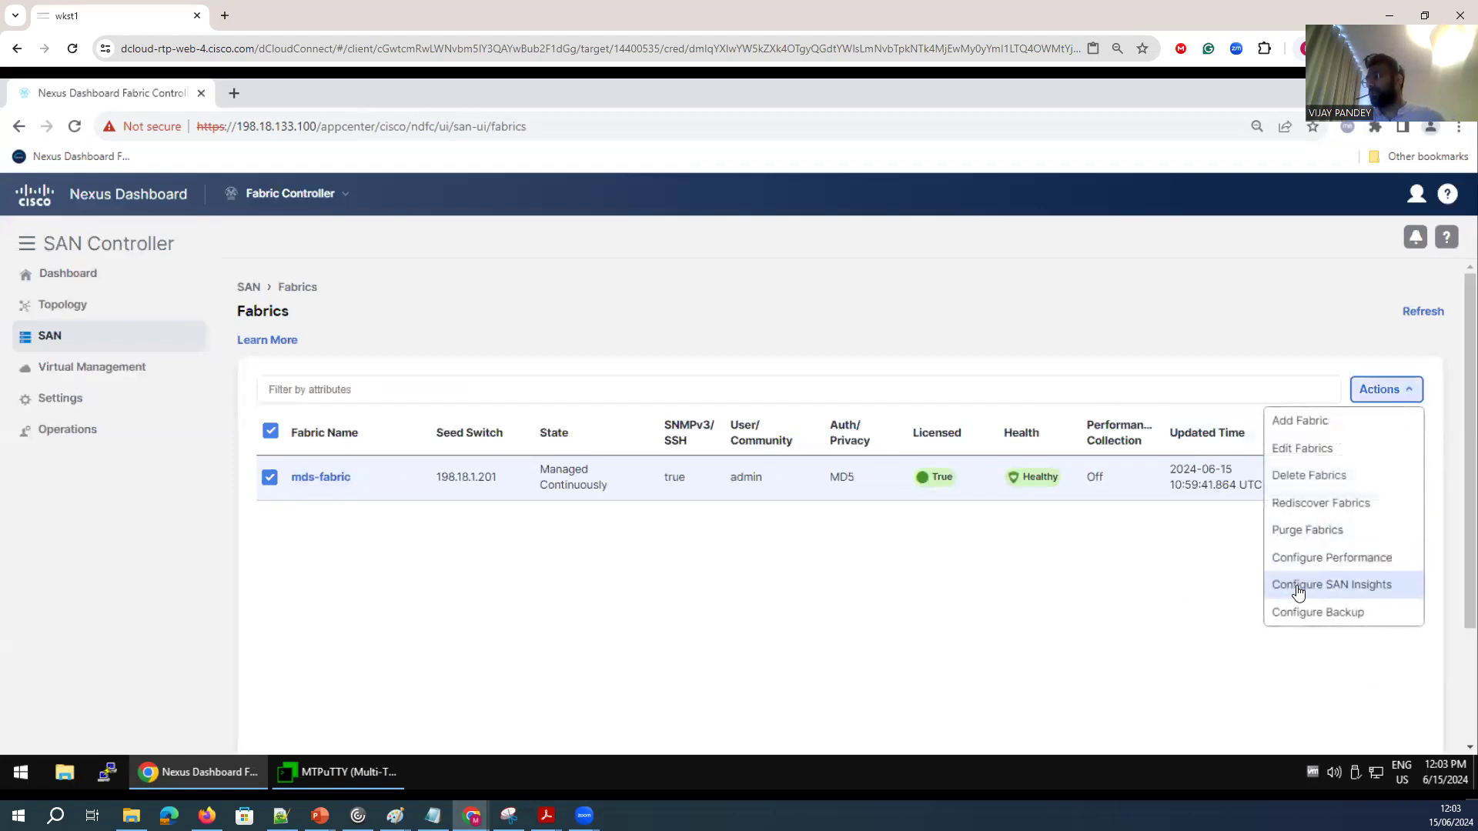
click(620, 556)
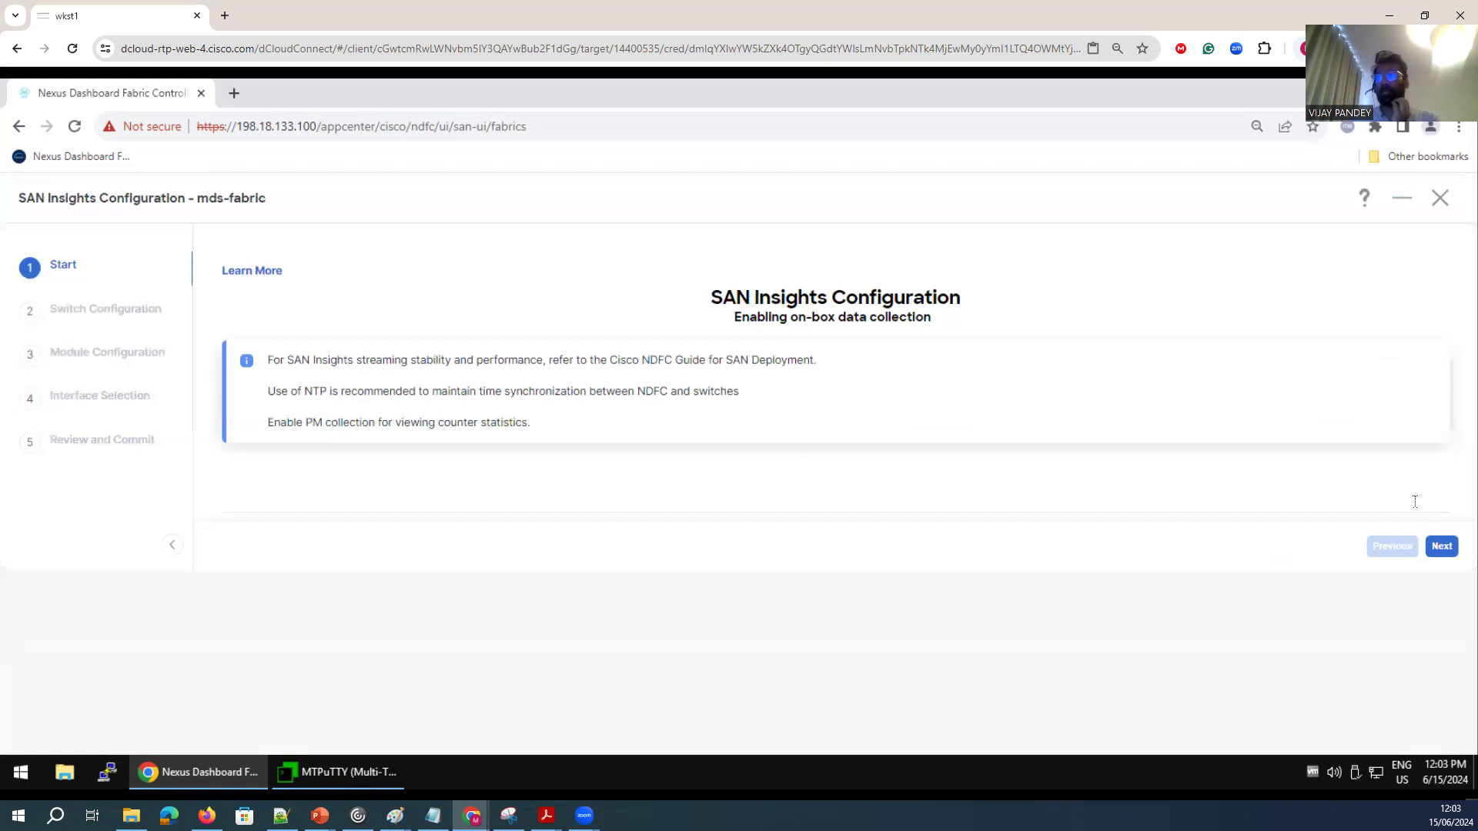
click(1442, 546)
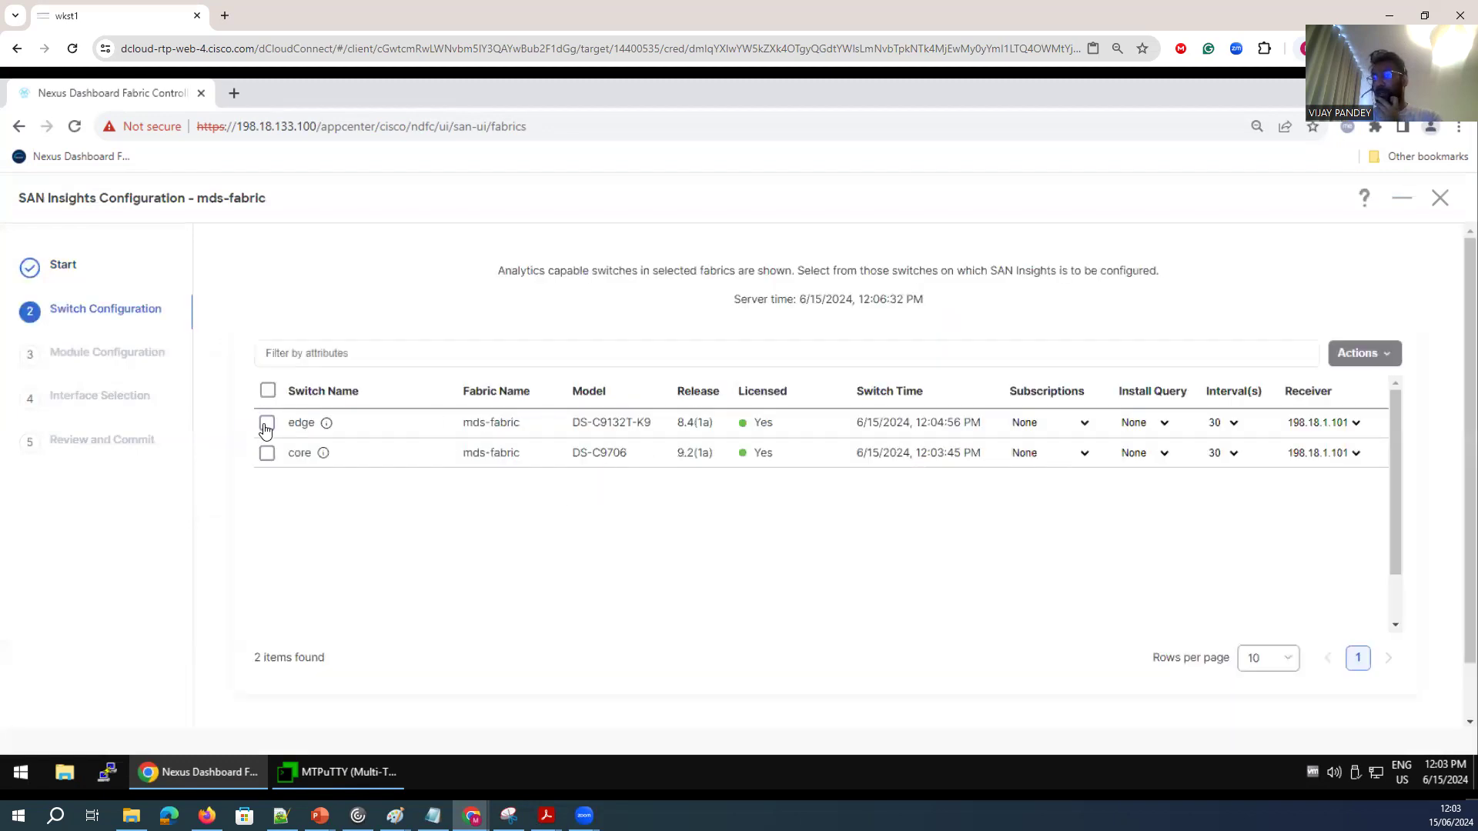
Select the edge and core switches for SAN Insights, dismissing the validation alerts, and continue to the module configuration.
click(266, 424)
click(887, 228)
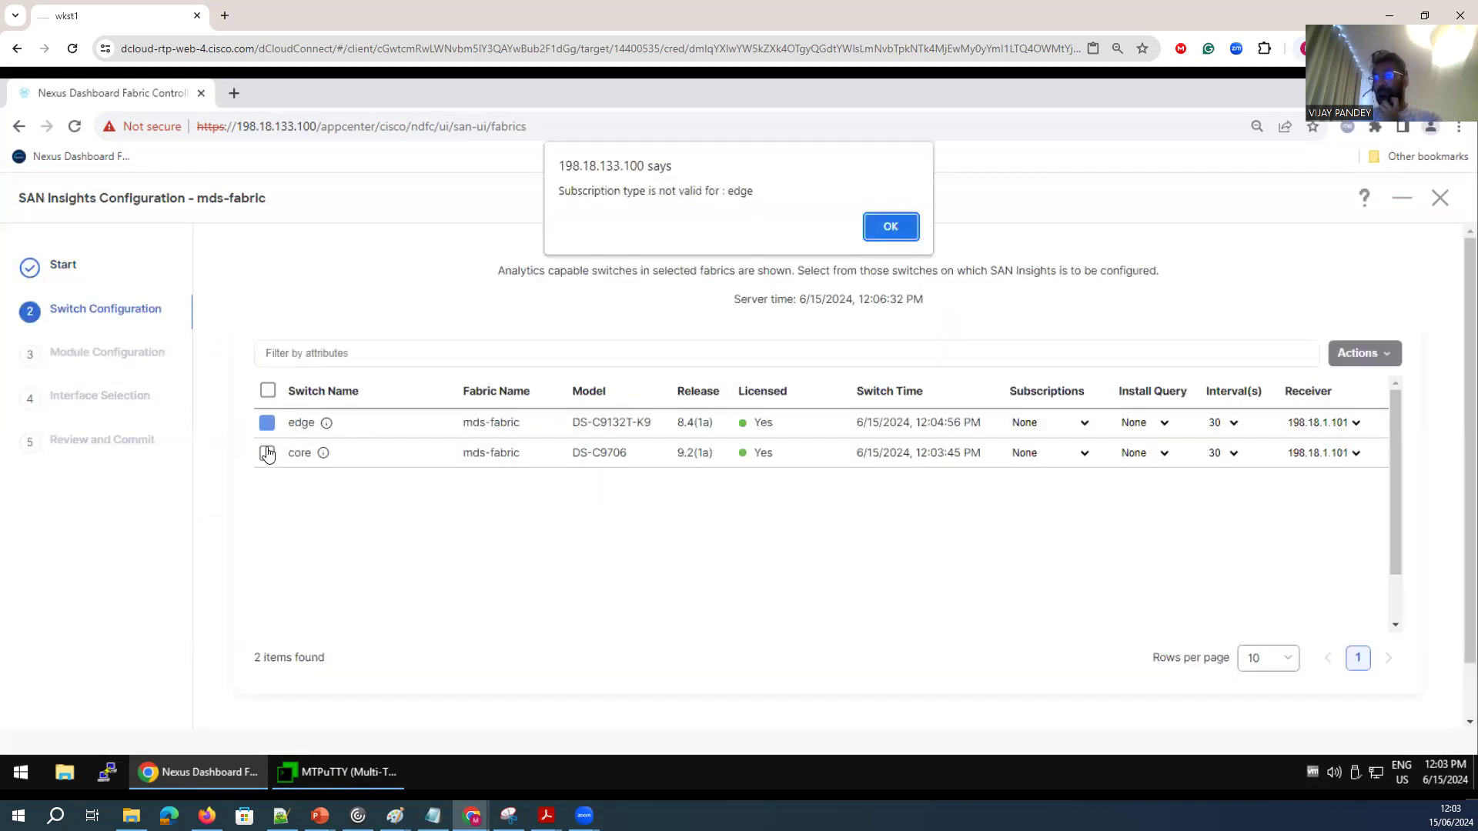
click(893, 228)
click(267, 454)
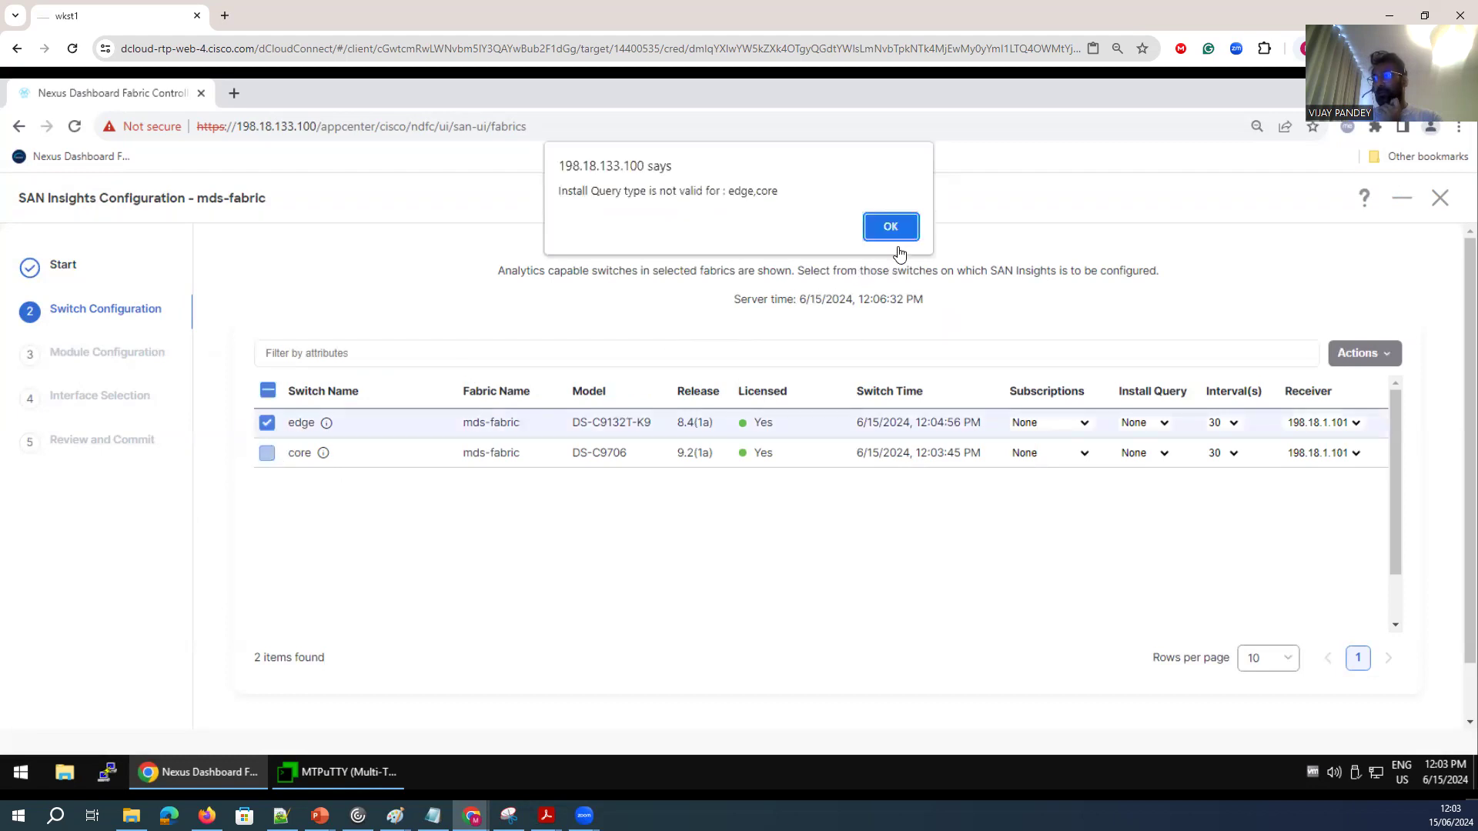
click(891, 226)
click(890, 228)
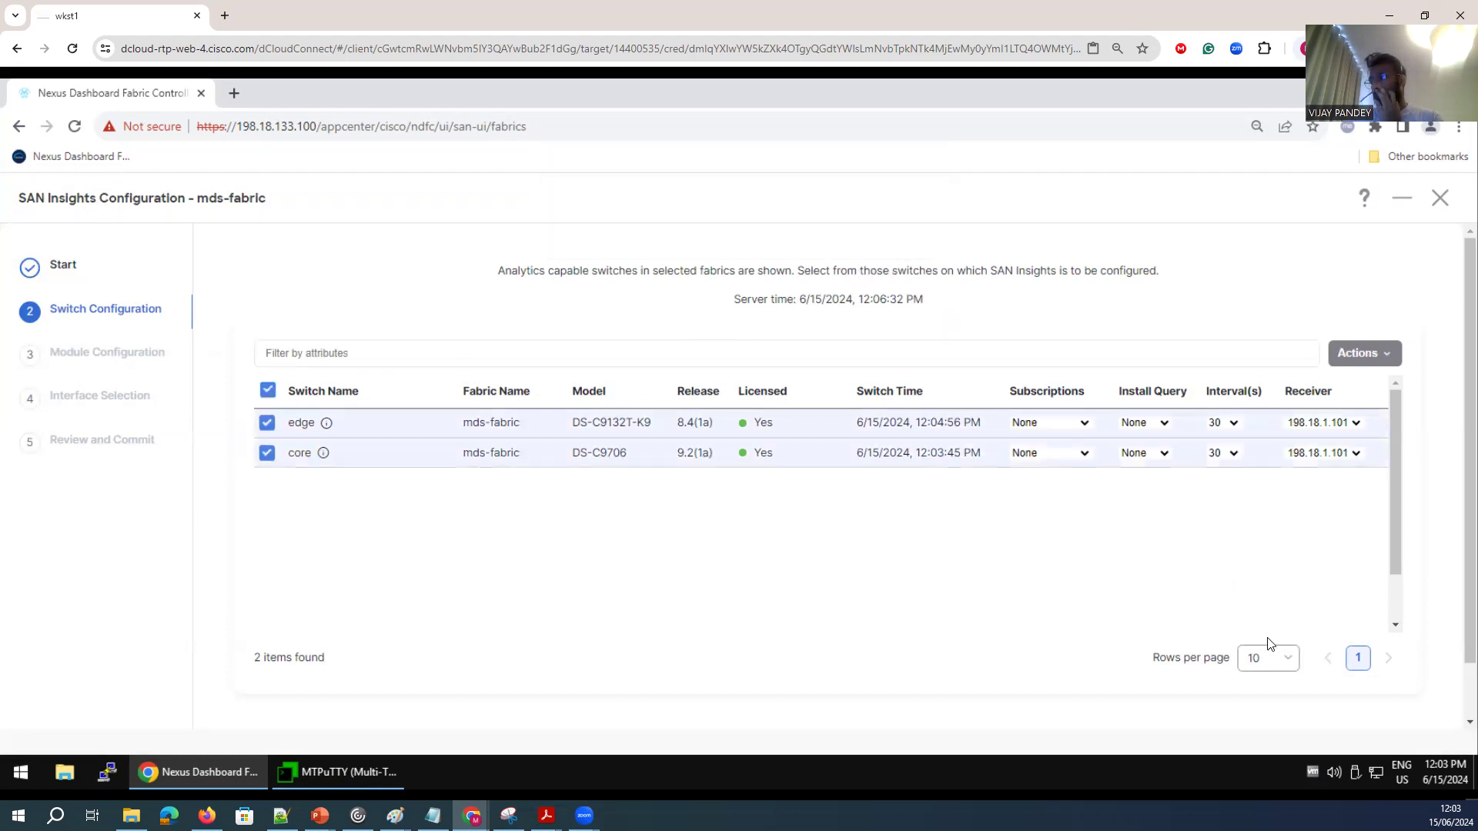
scroll(1457, 592, down, 1)
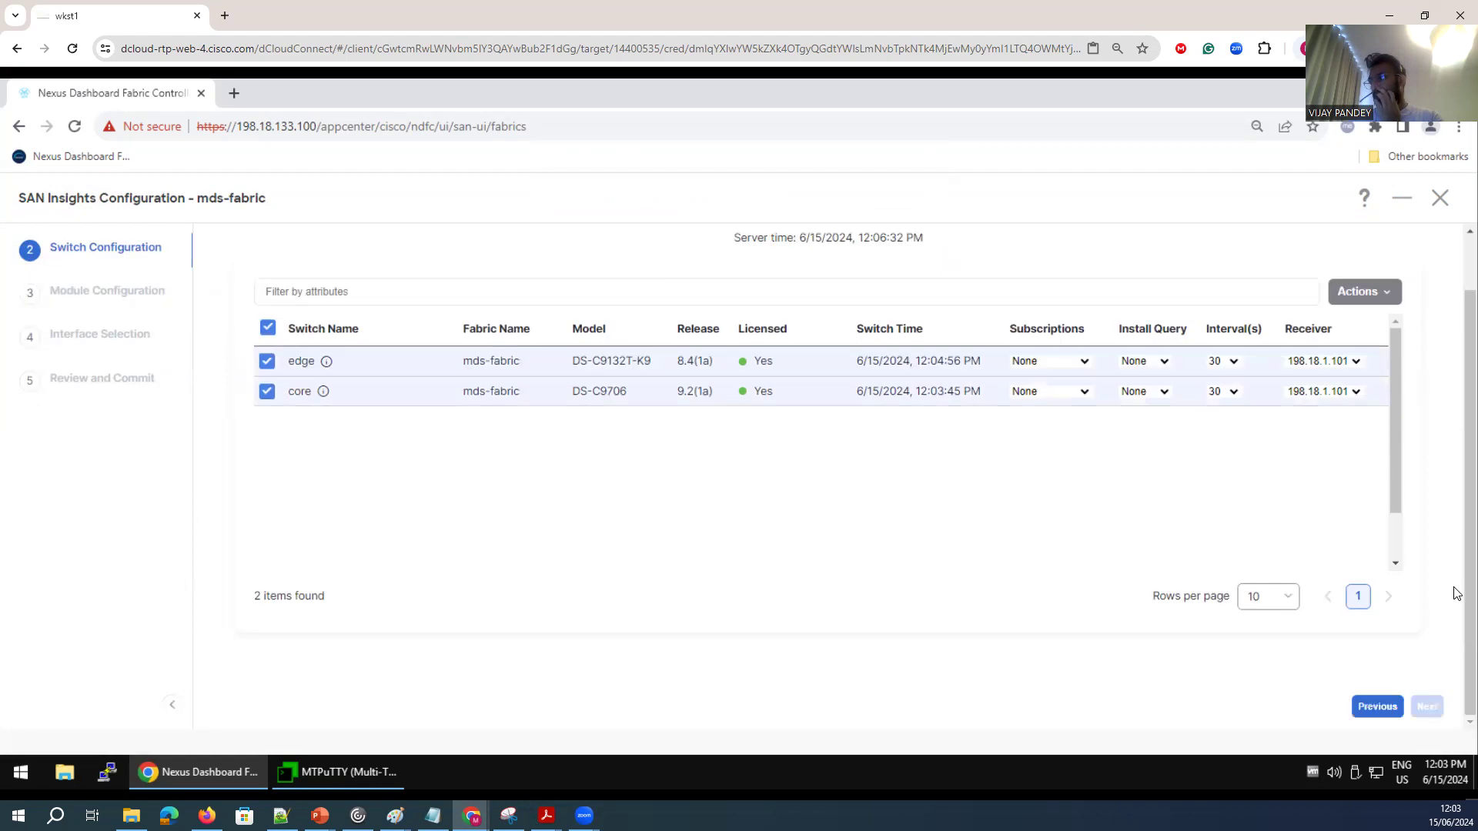
click(1387, 700)
click(1442, 548)
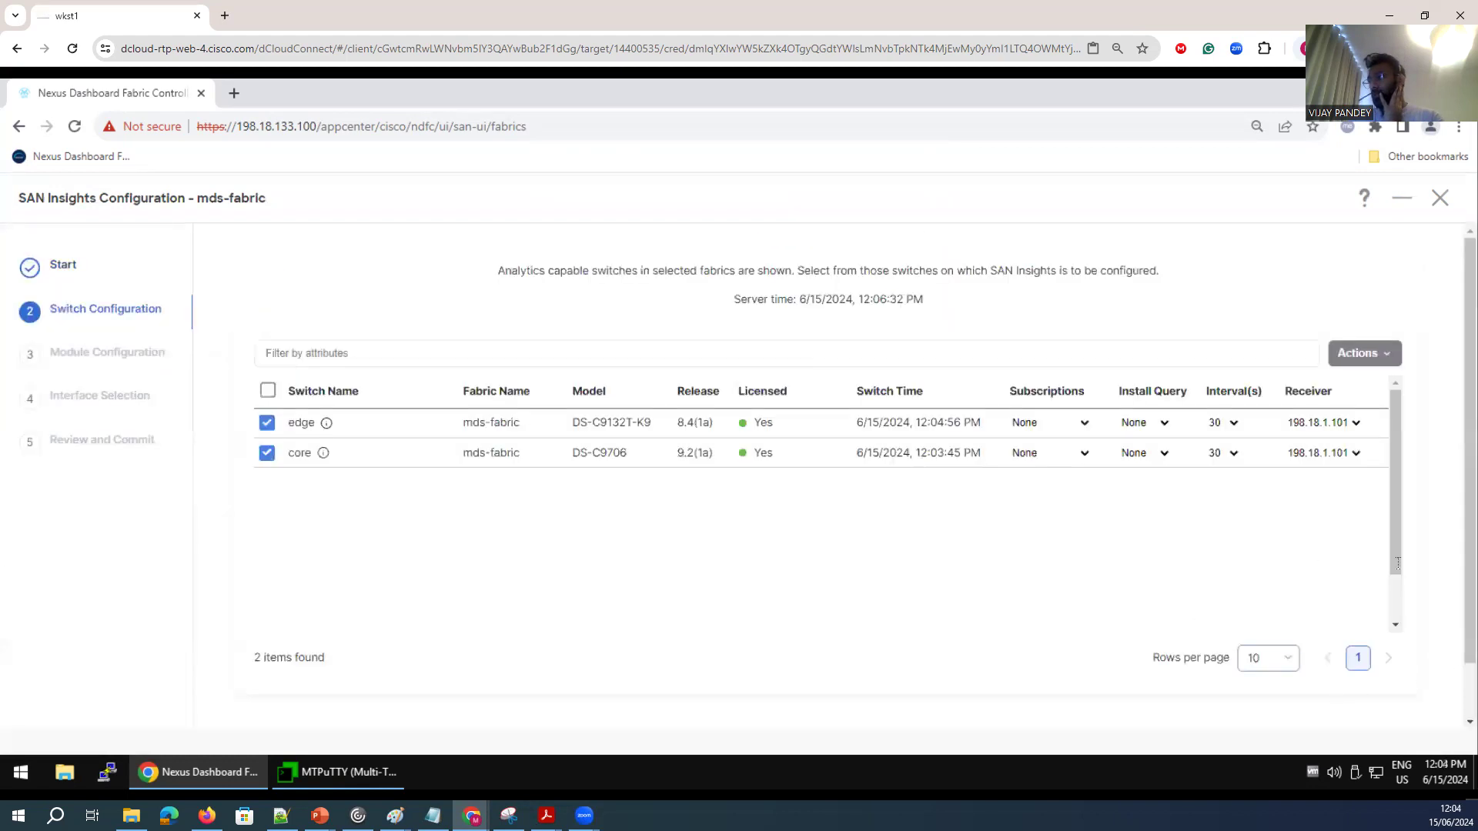
scroll(1438, 673, down, 1)
click(1423, 715)
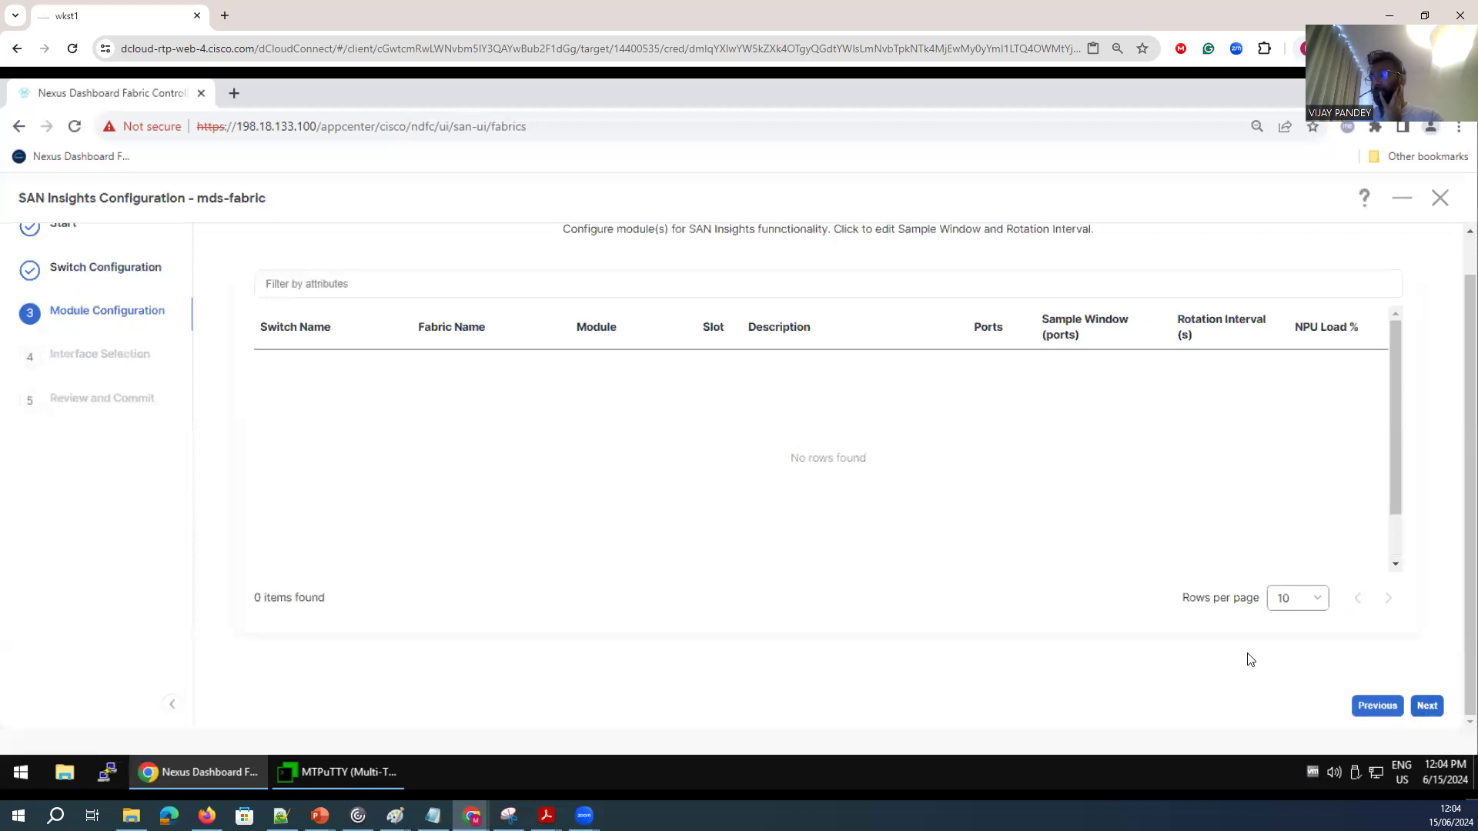
Revisit the switch configuration page and proceed through the module configuration to the interface selection.
click(1377, 710)
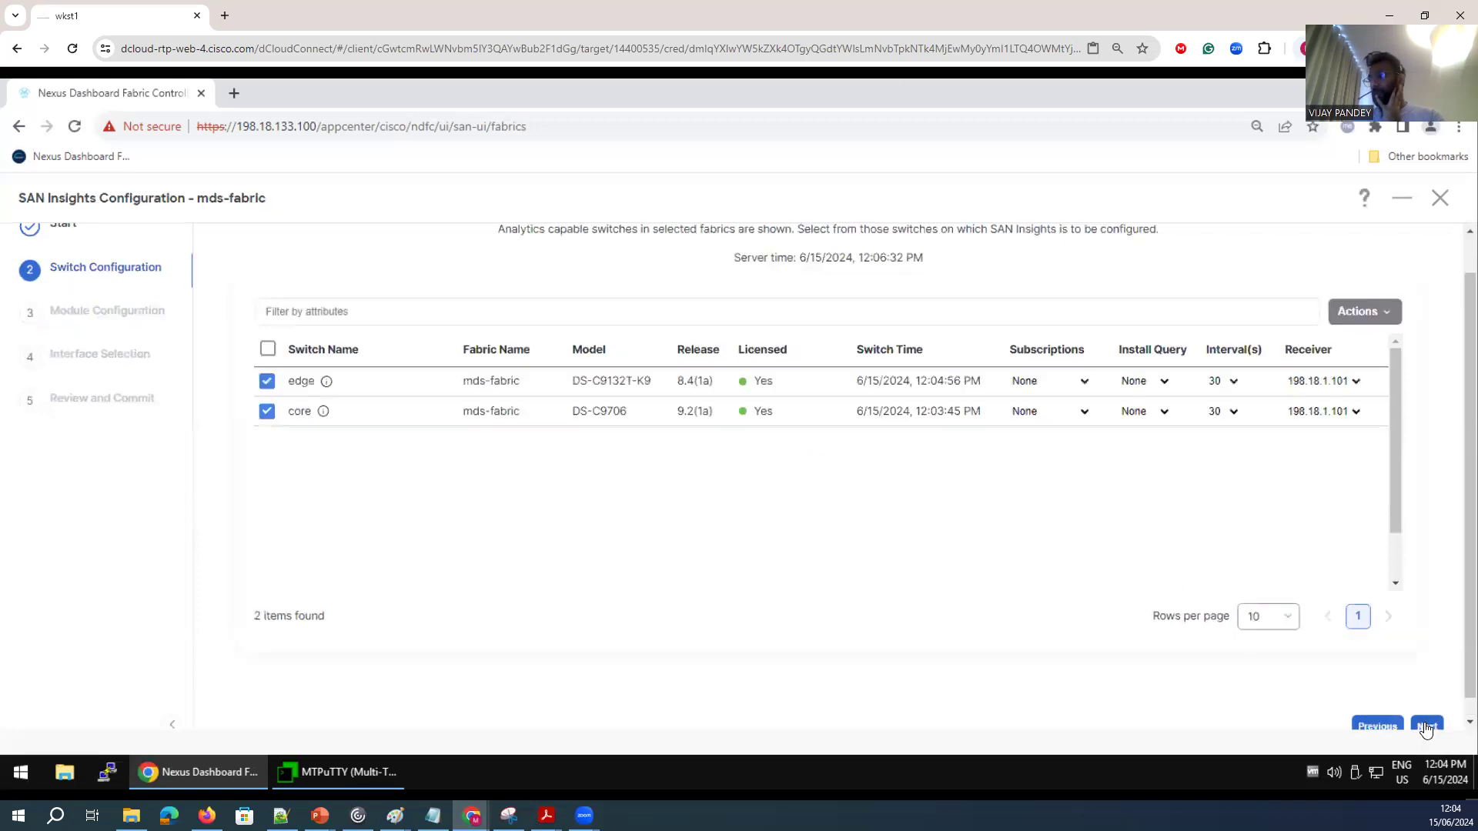
click(1425, 726)
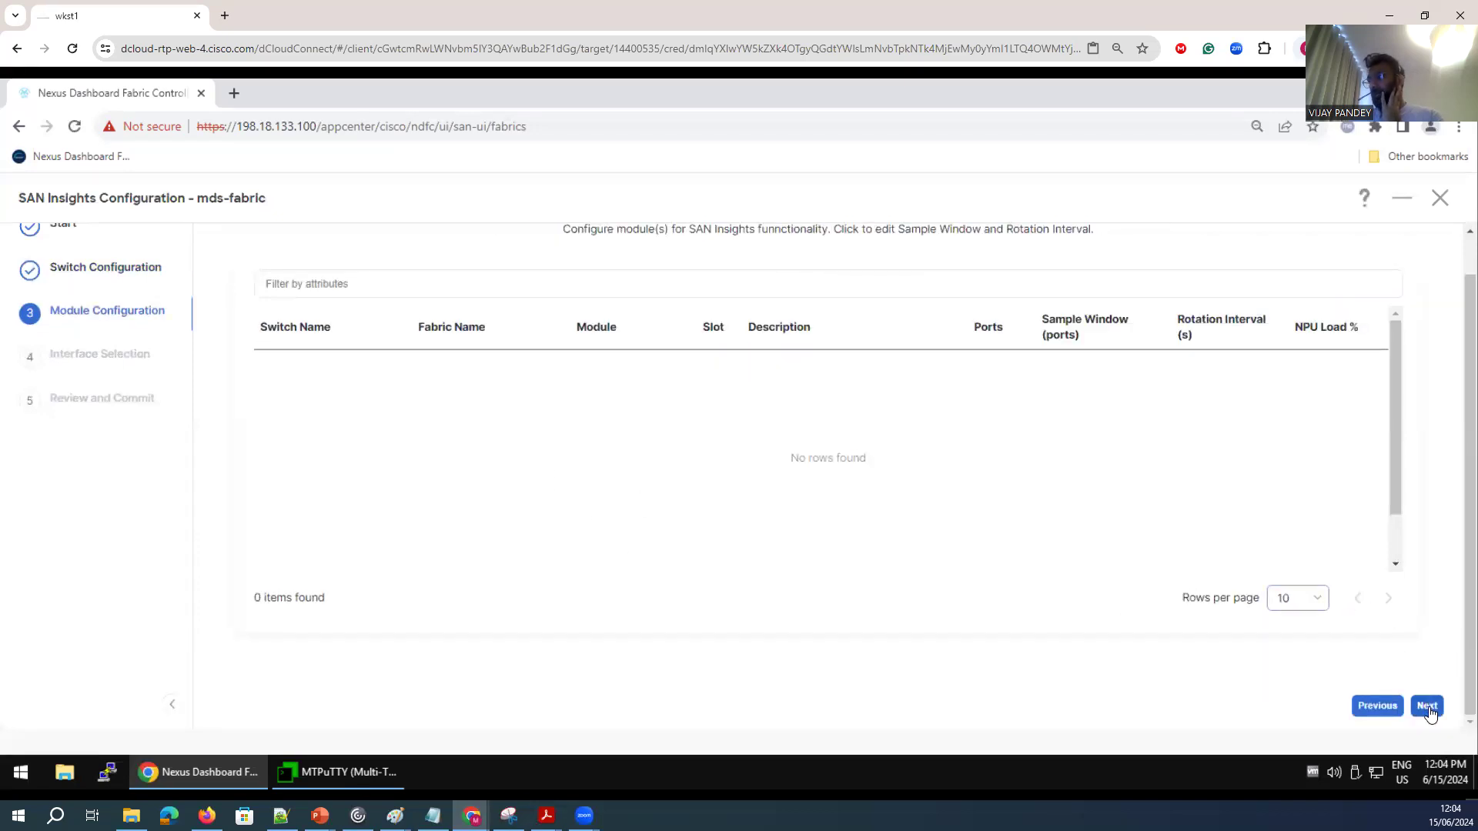
click(1428, 708)
click(1377, 705)
click(1428, 708)
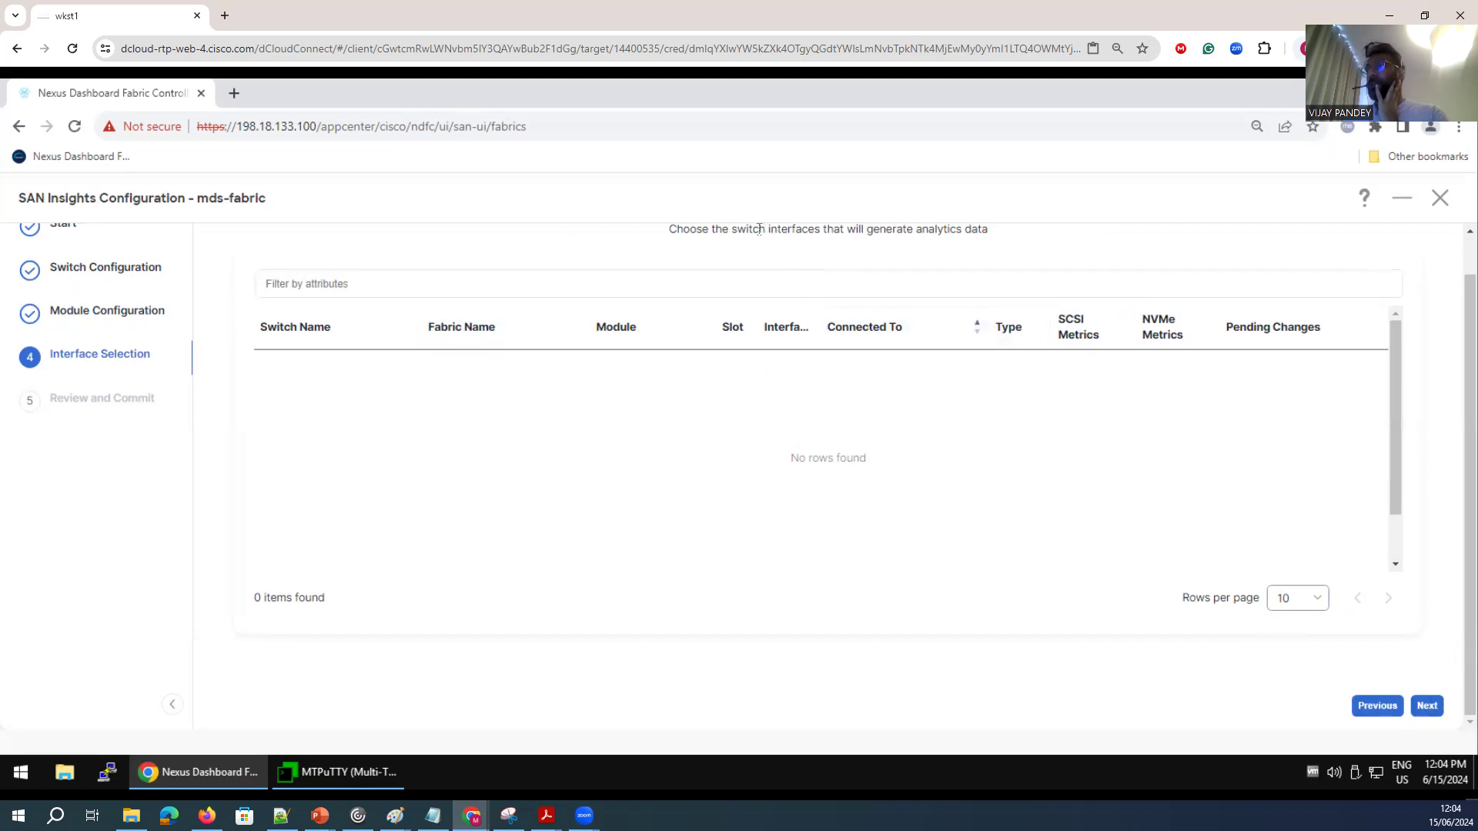
Review the interface selection instruction and filter the interface list by Interface == fc1/3.
scroll(758, 229, up, 1)
drag(690, 259, 1001, 258)
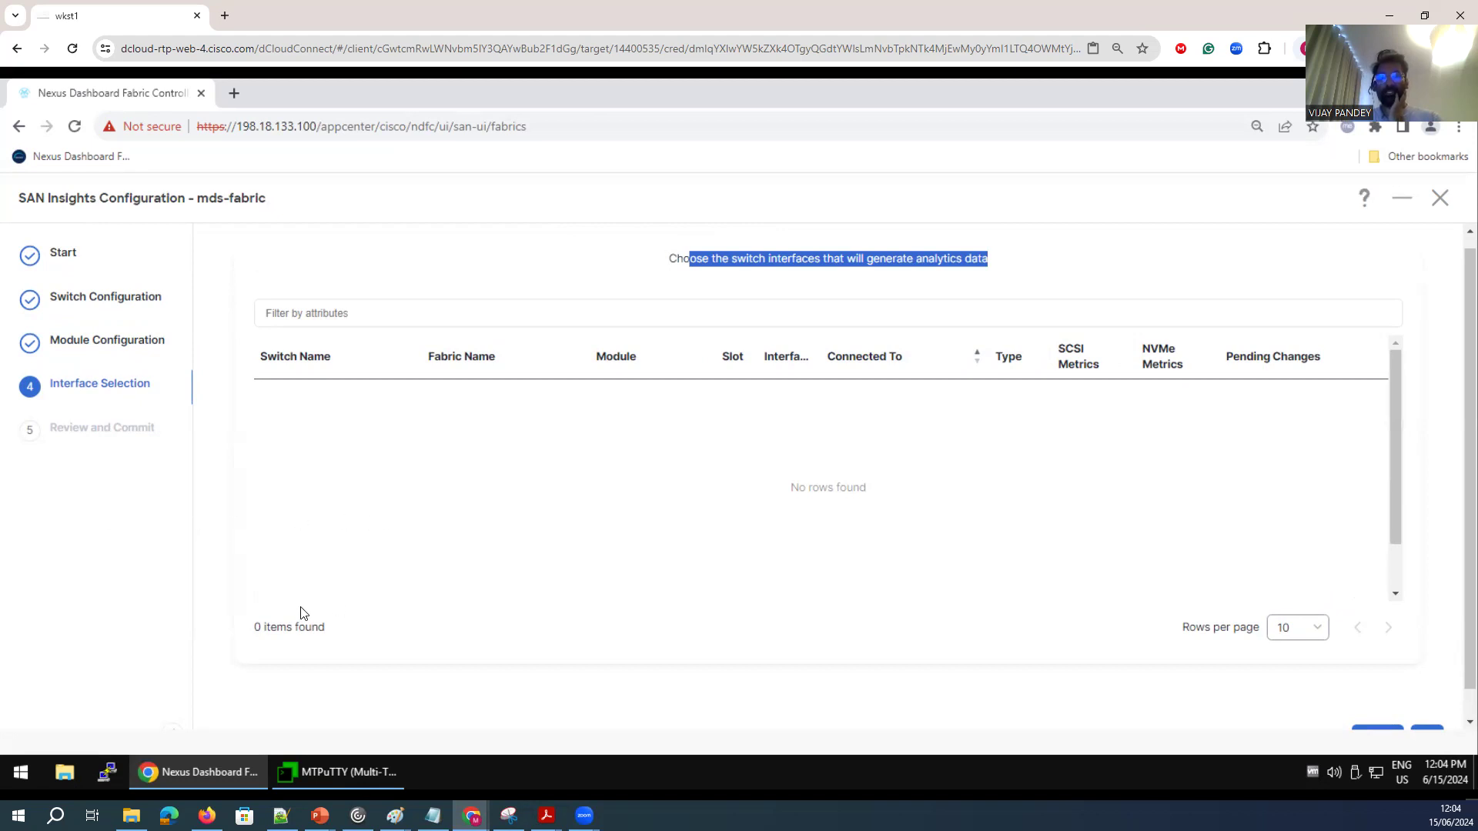
click(335, 315)
scroll(311, 431, down, 3)
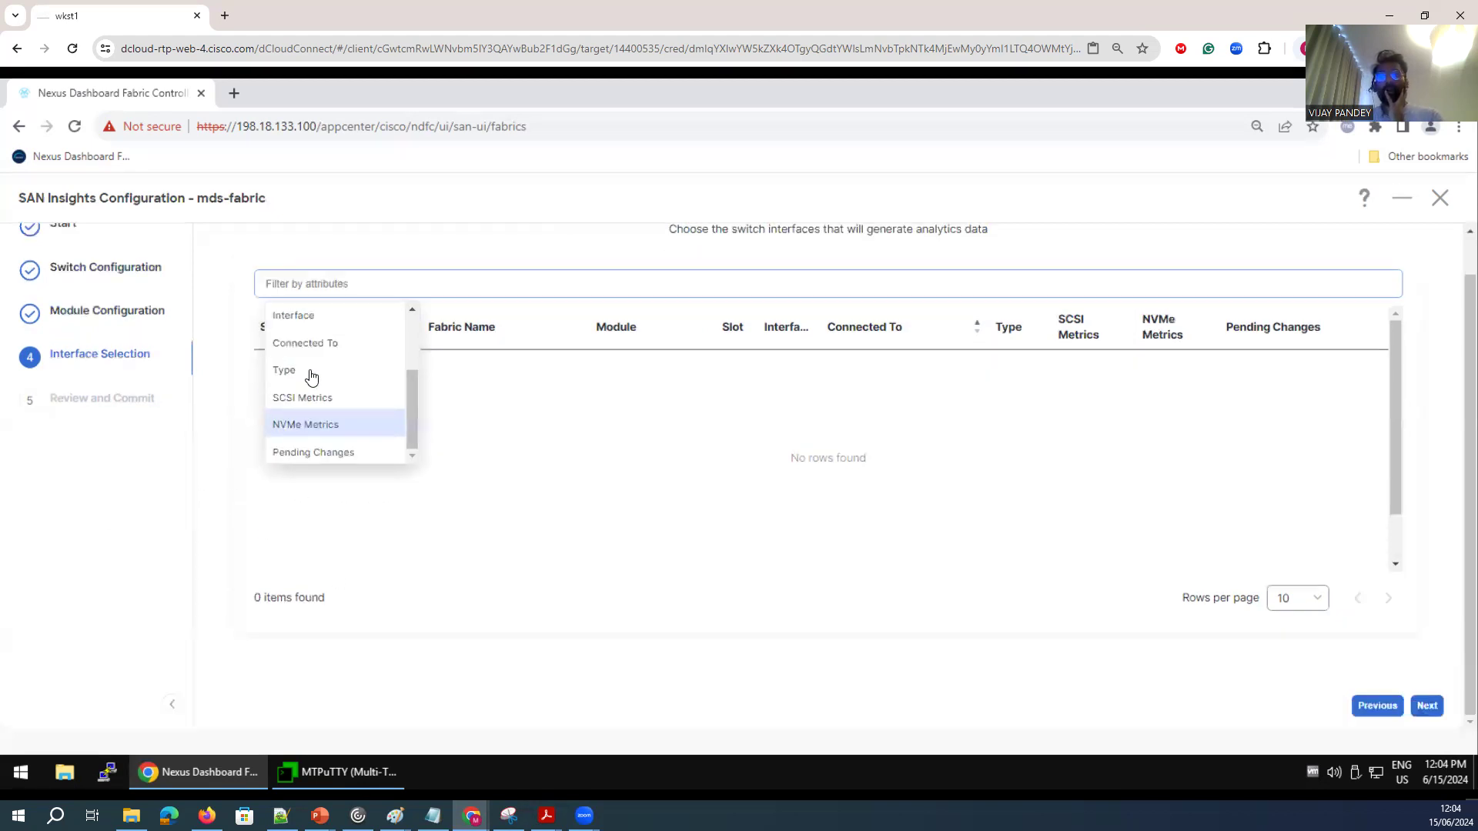
click(312, 316)
click(350, 320)
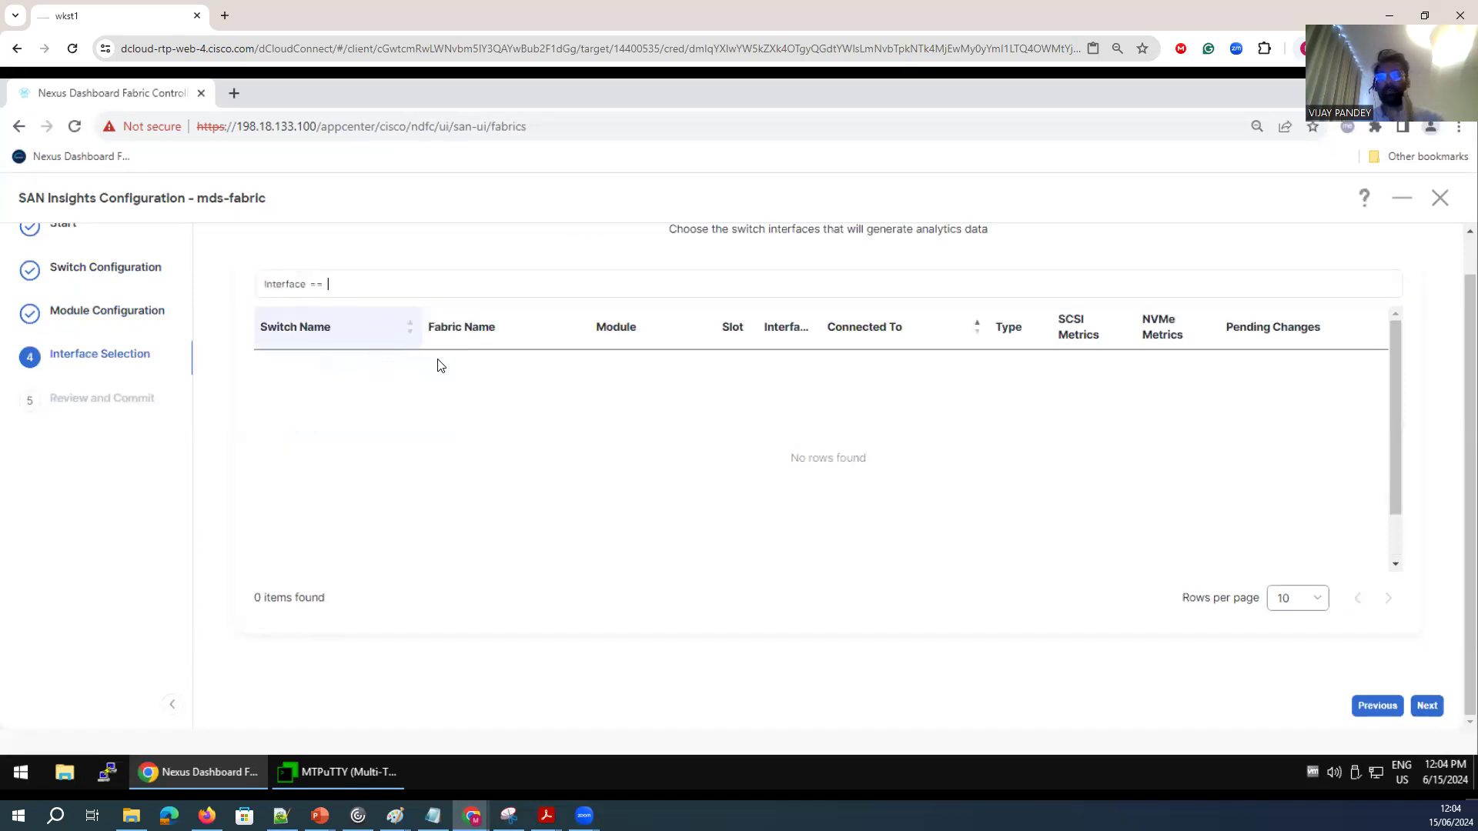
text(fc1/3)
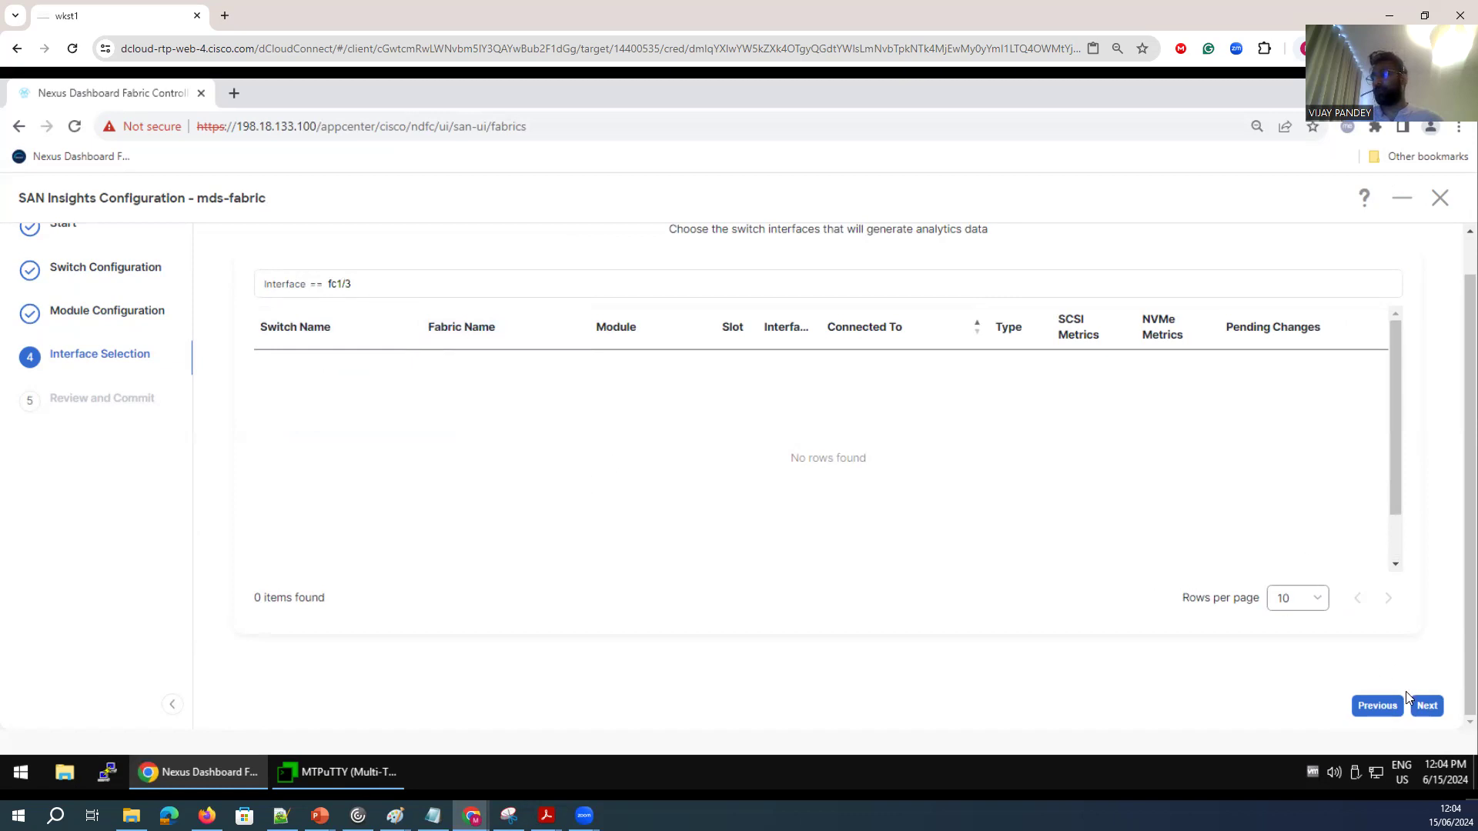
Review and commit the SAN Insights tasks for edge and core, check their status and close the wizard.
click(1428, 706)
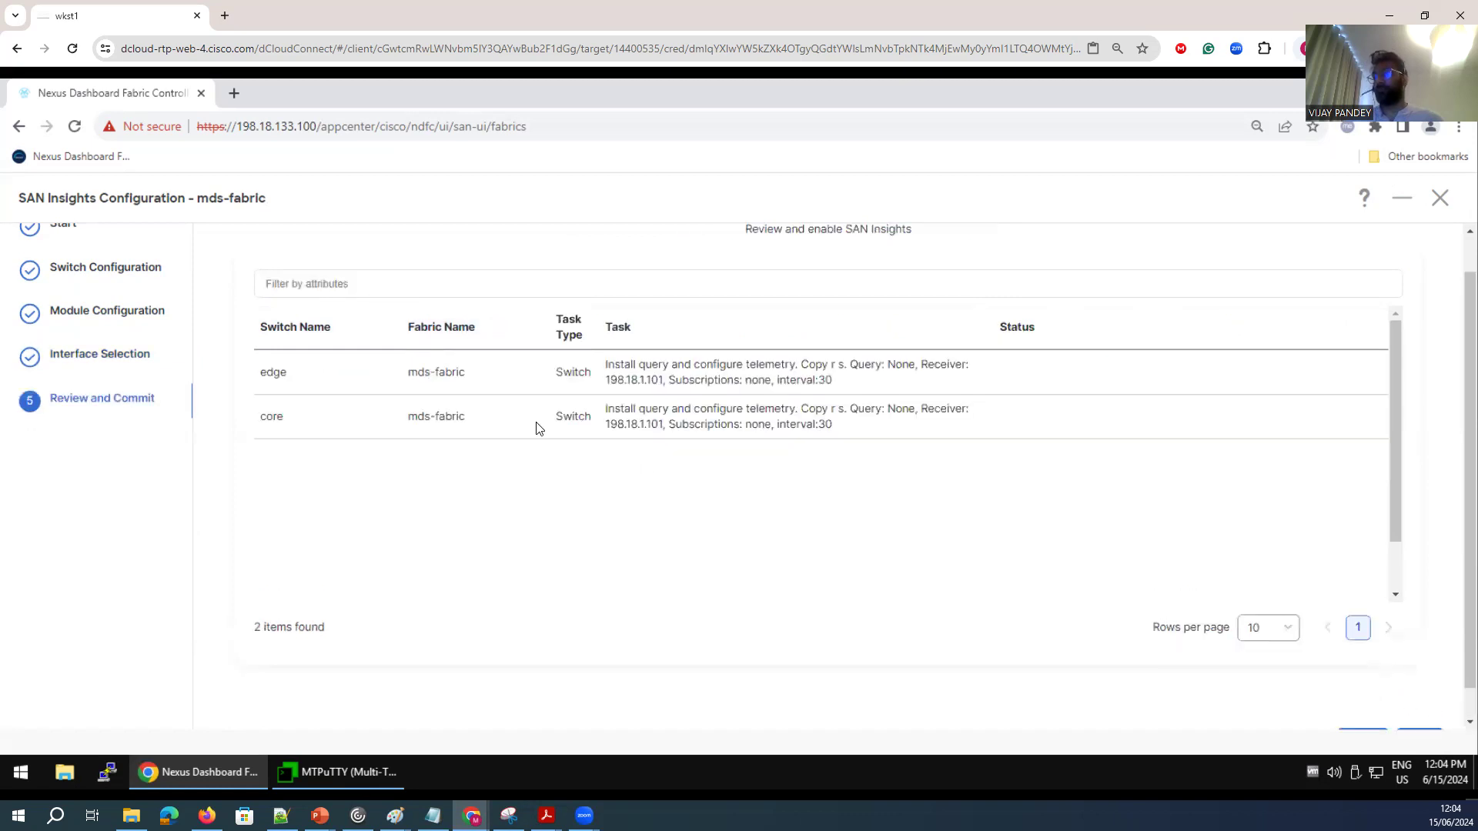
scroll(1378, 674, down, 1)
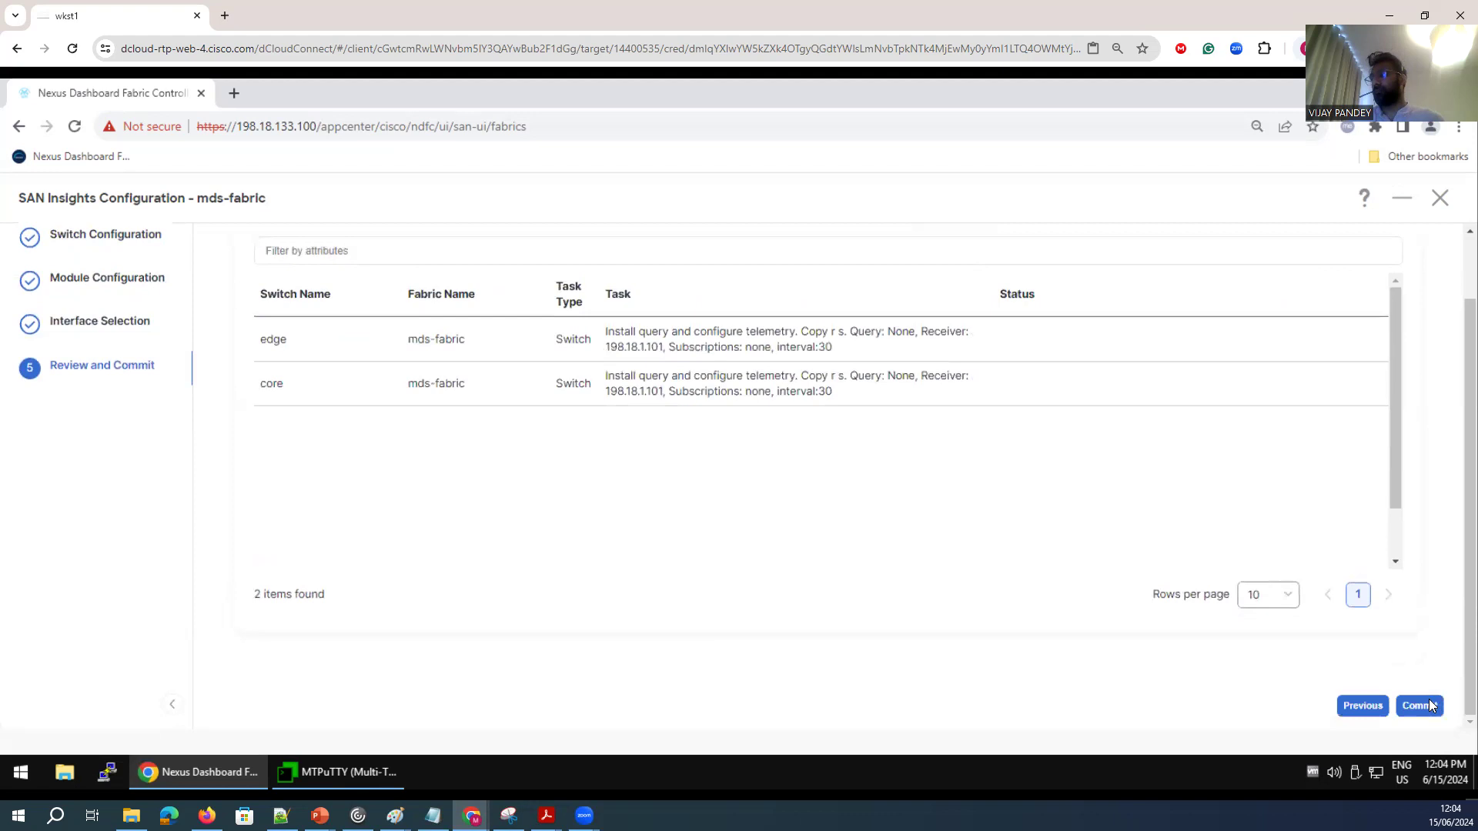
click(1421, 705)
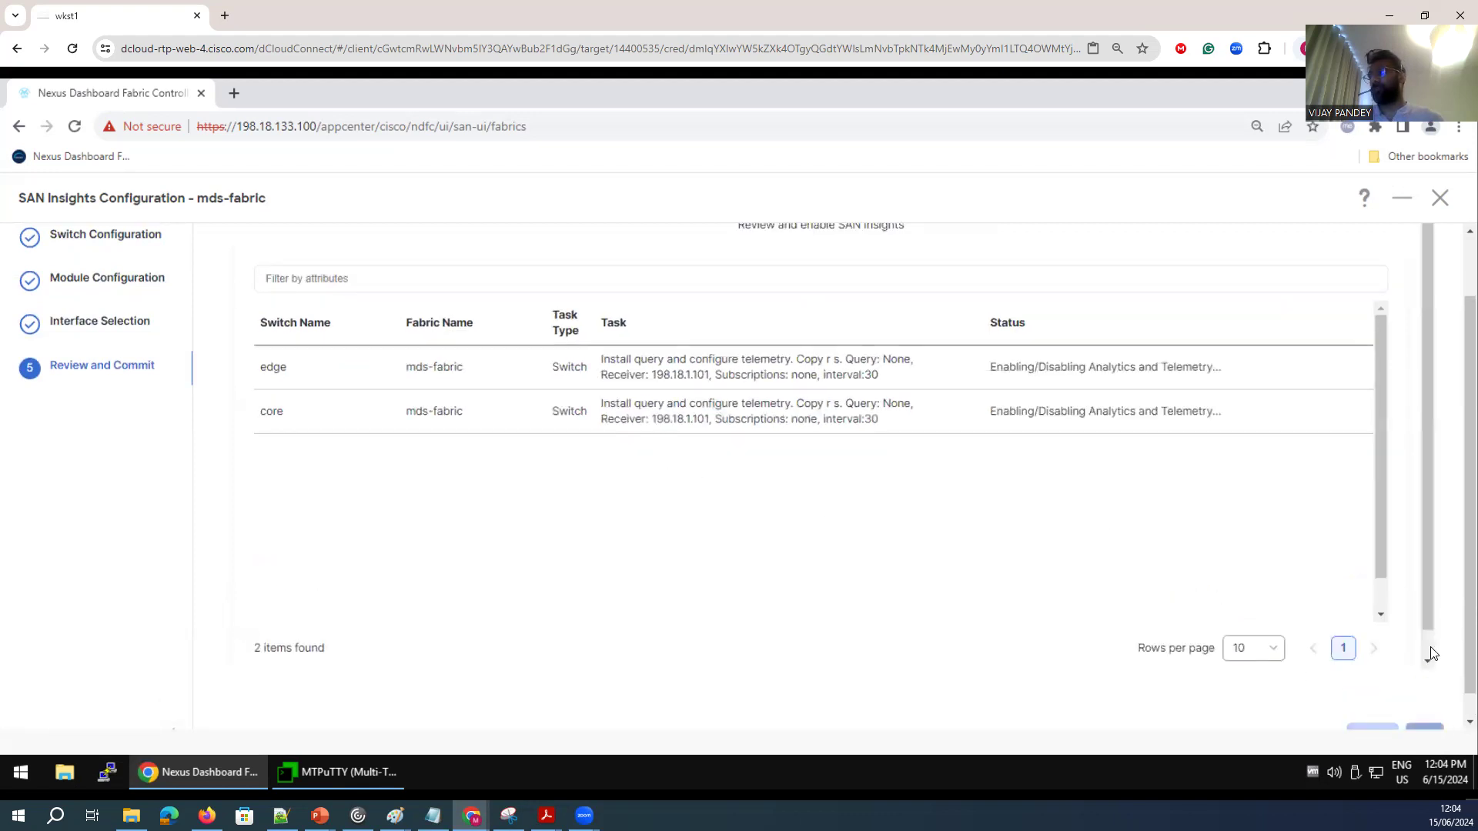
scroll(1441, 708, down, 1)
scroll(1456, 679, down, 1)
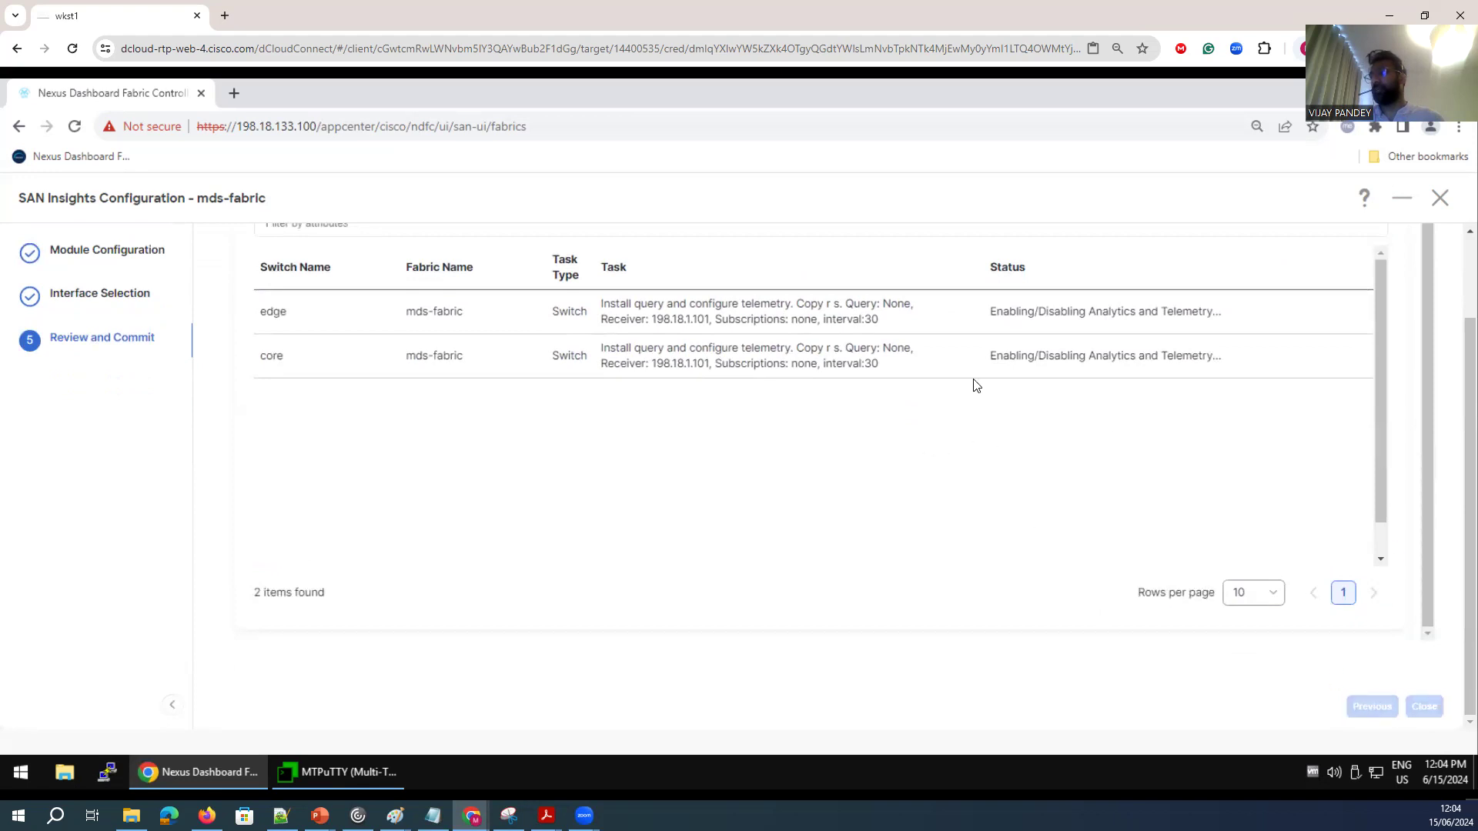
drag(1186, 362, 1326, 521)
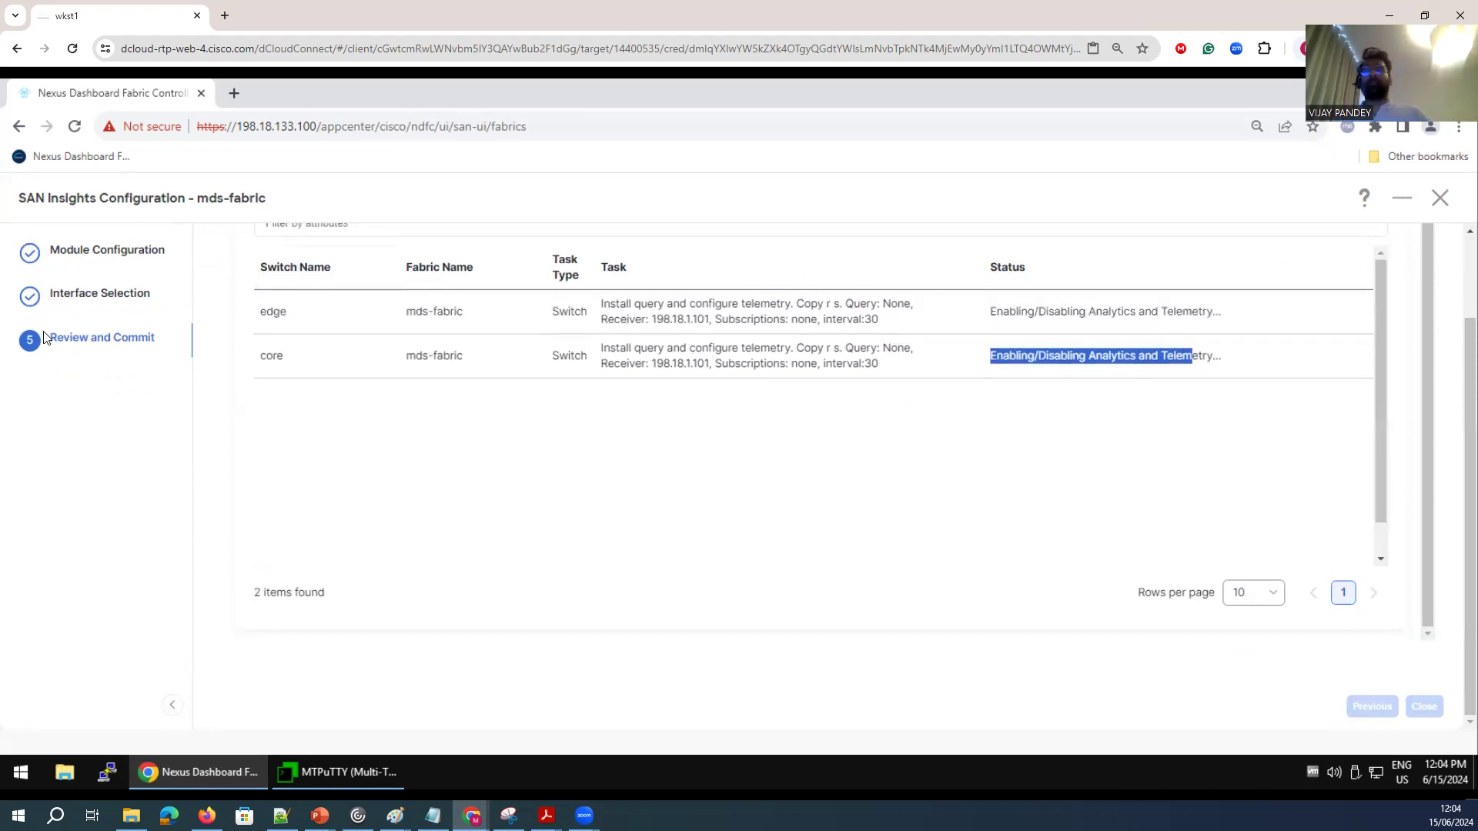
click(1422, 706)
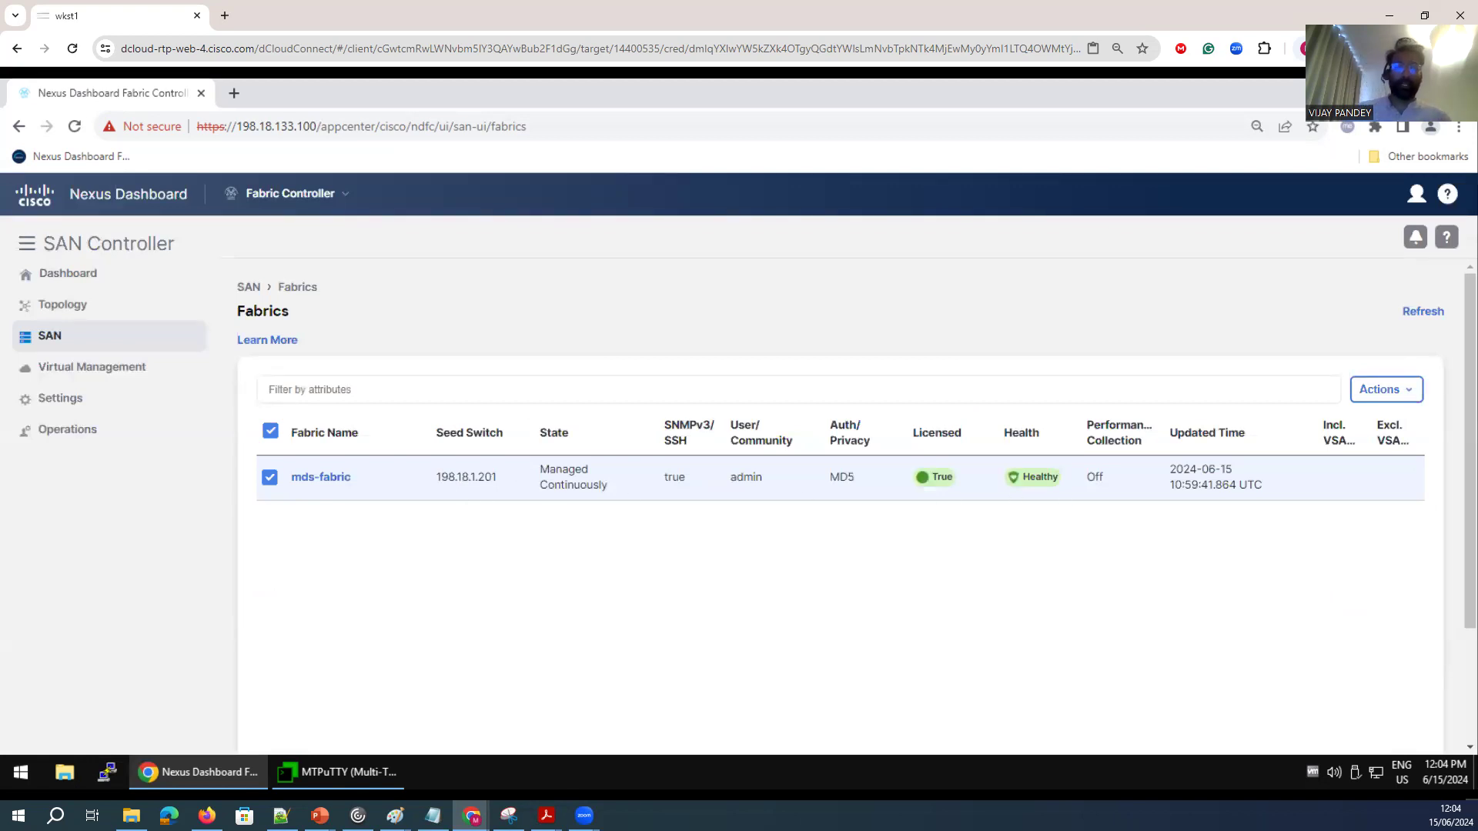
Examine the SAN Insights dashboard's flow, enclosure, host, storage, anomaly, throughput, IOPS and abort summaries, trying the NVMe protocol view.
click(77, 275)
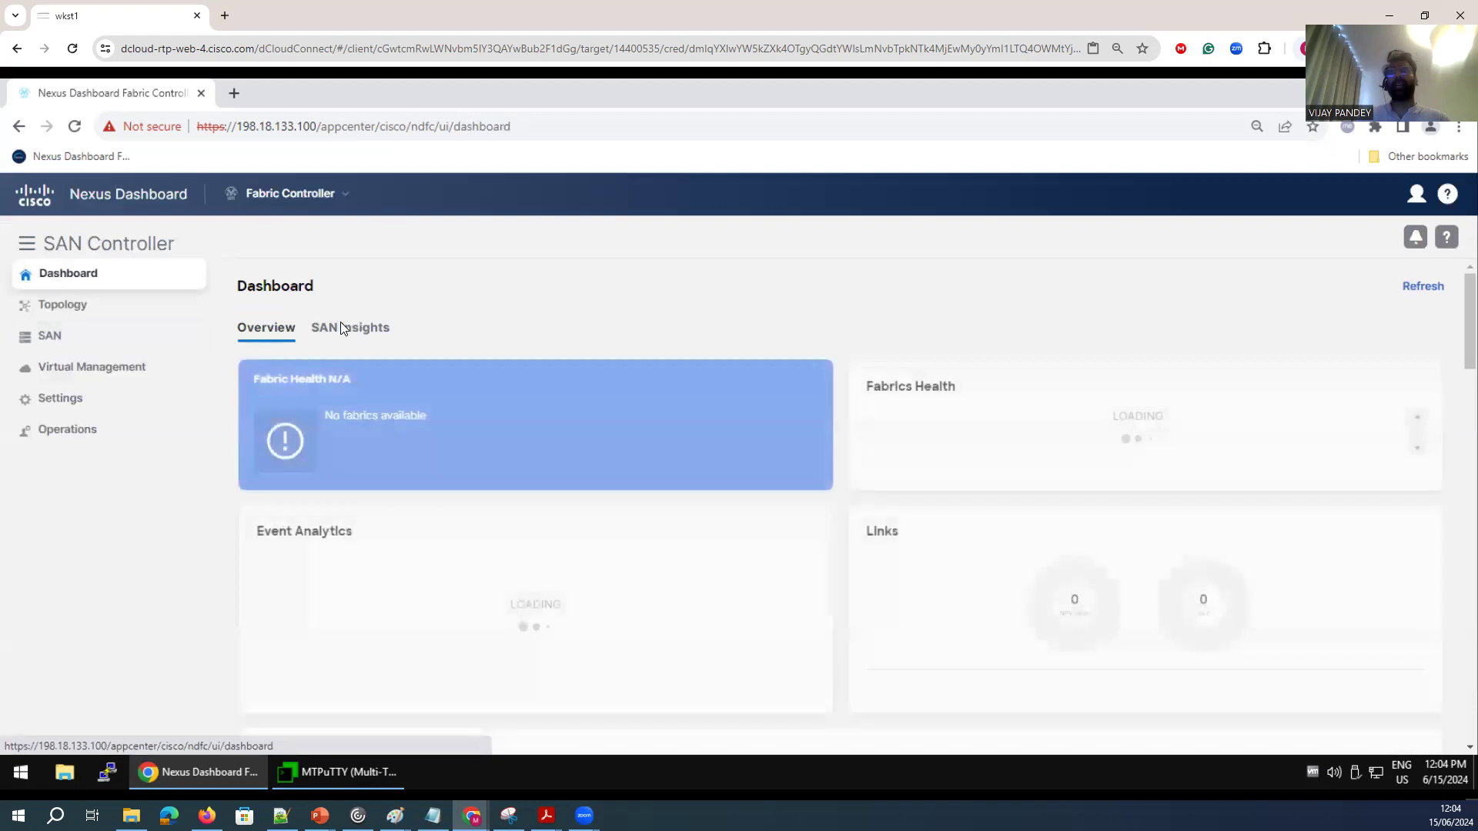
click(383, 343)
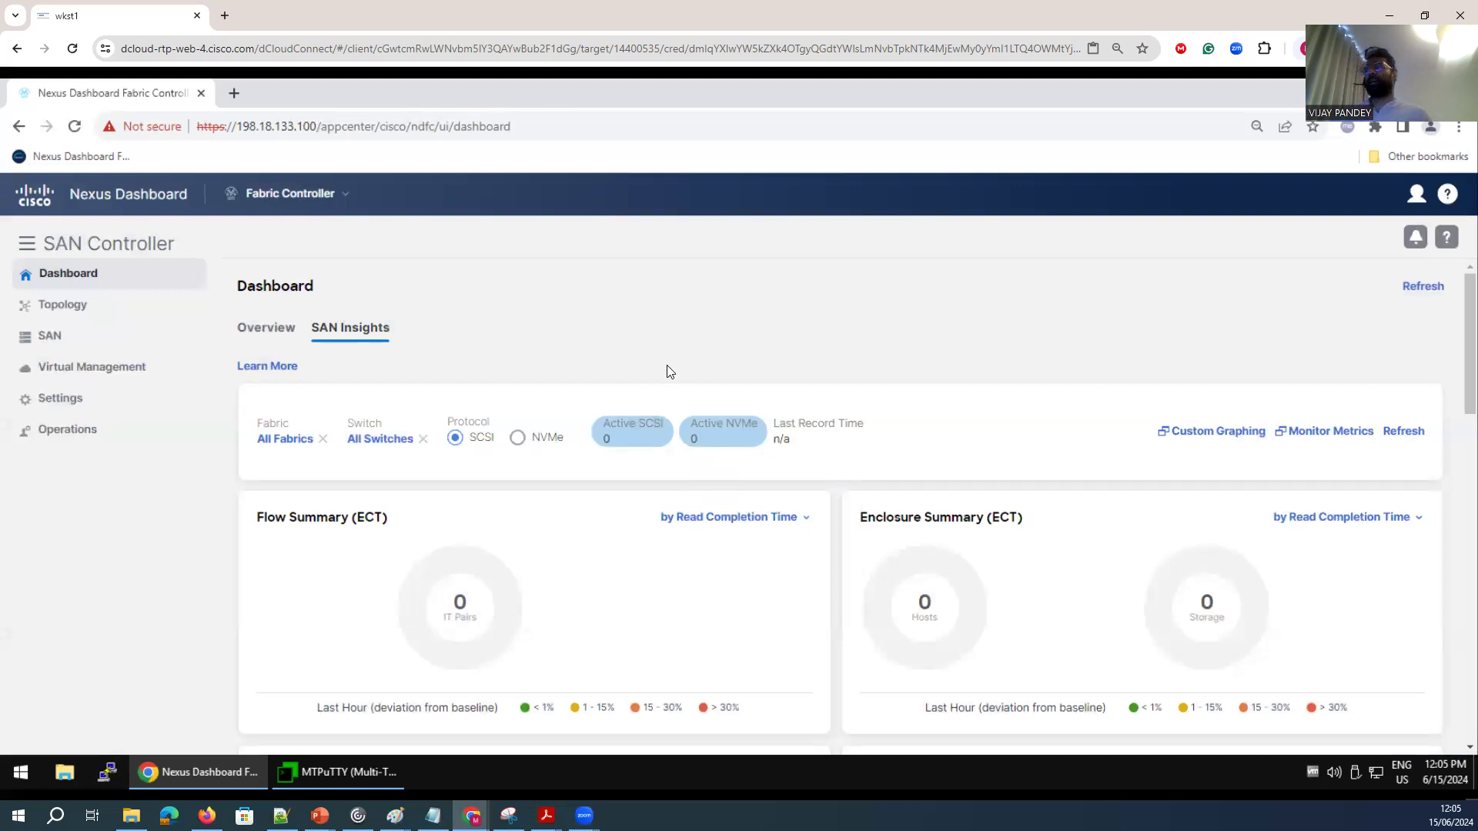
scroll(585, 403, down, 8)
scroll(521, 393, up, 6)
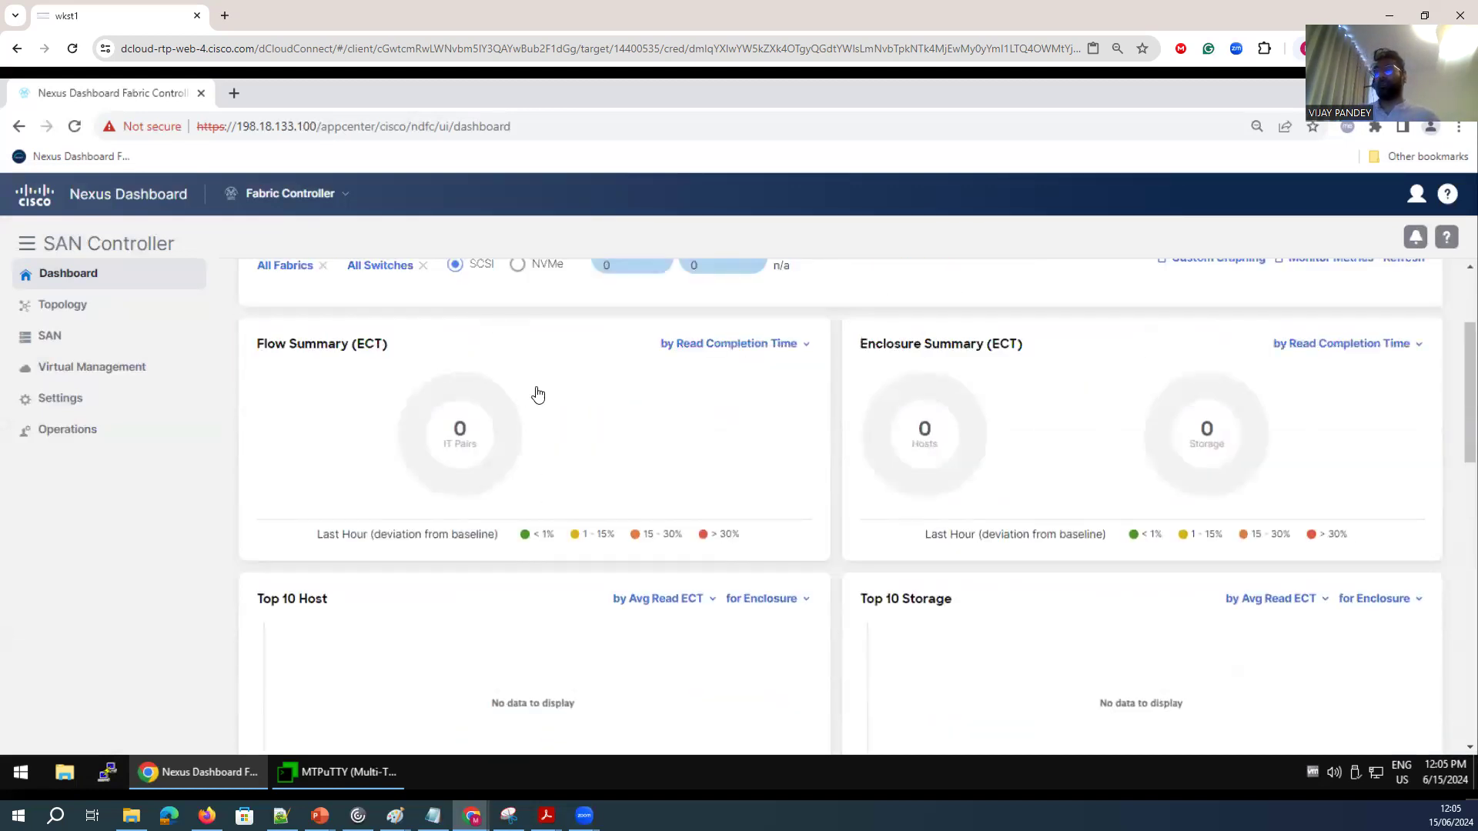
click(526, 267)
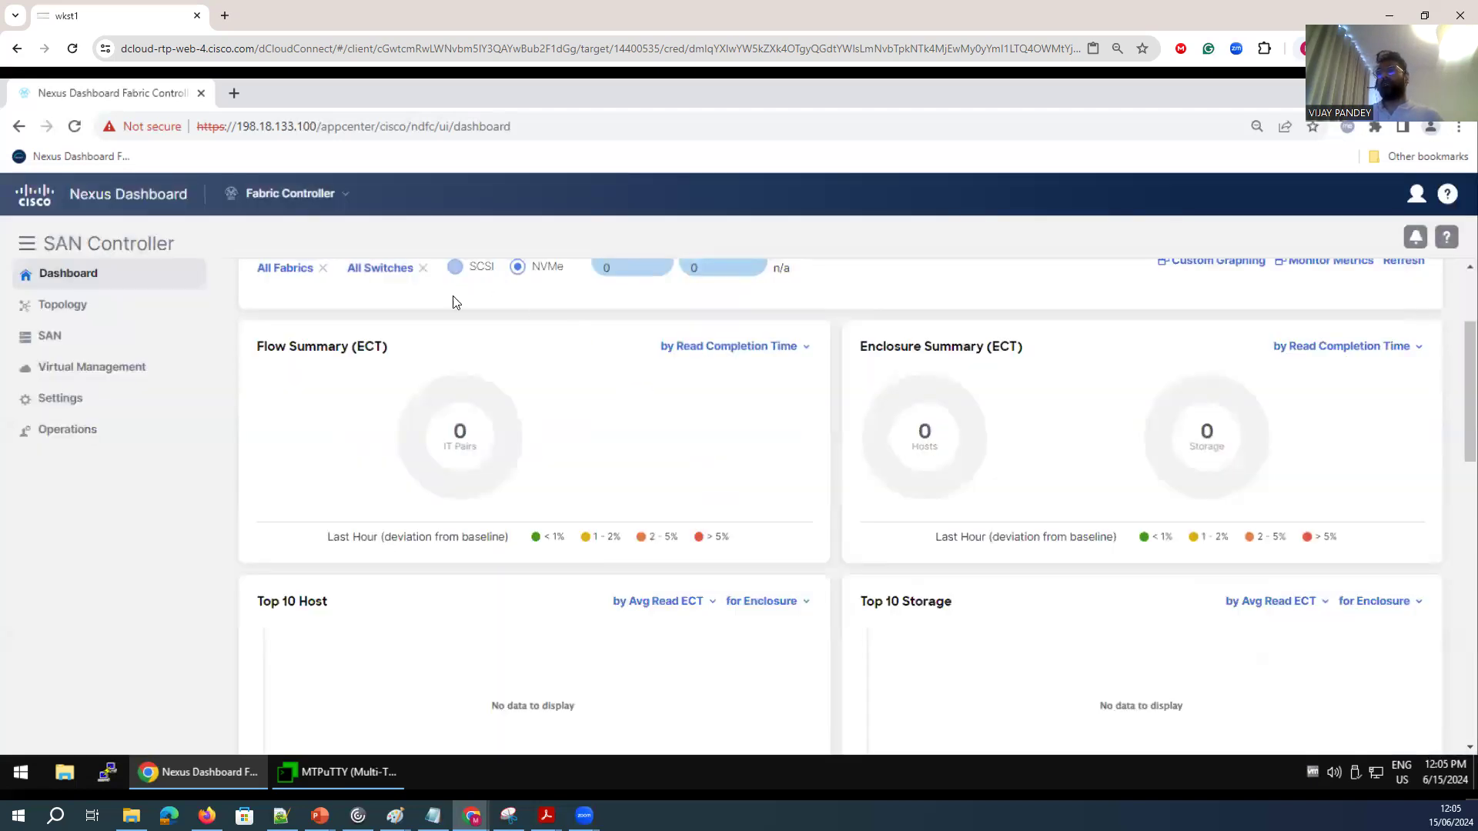
scroll(810, 565, down, 5)
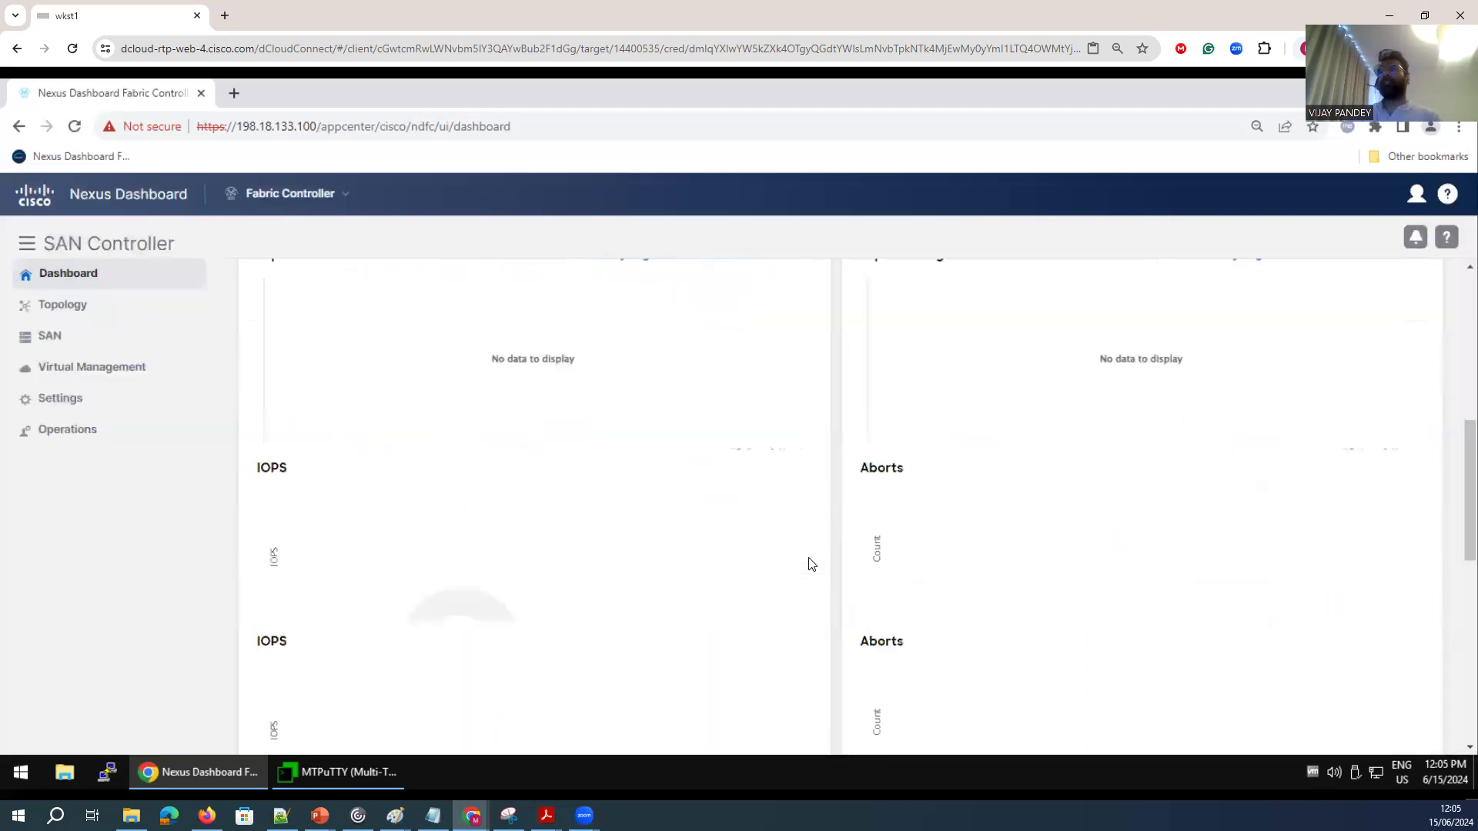
scroll(765, 544, down, 3)
scroll(465, 502, up, 2)
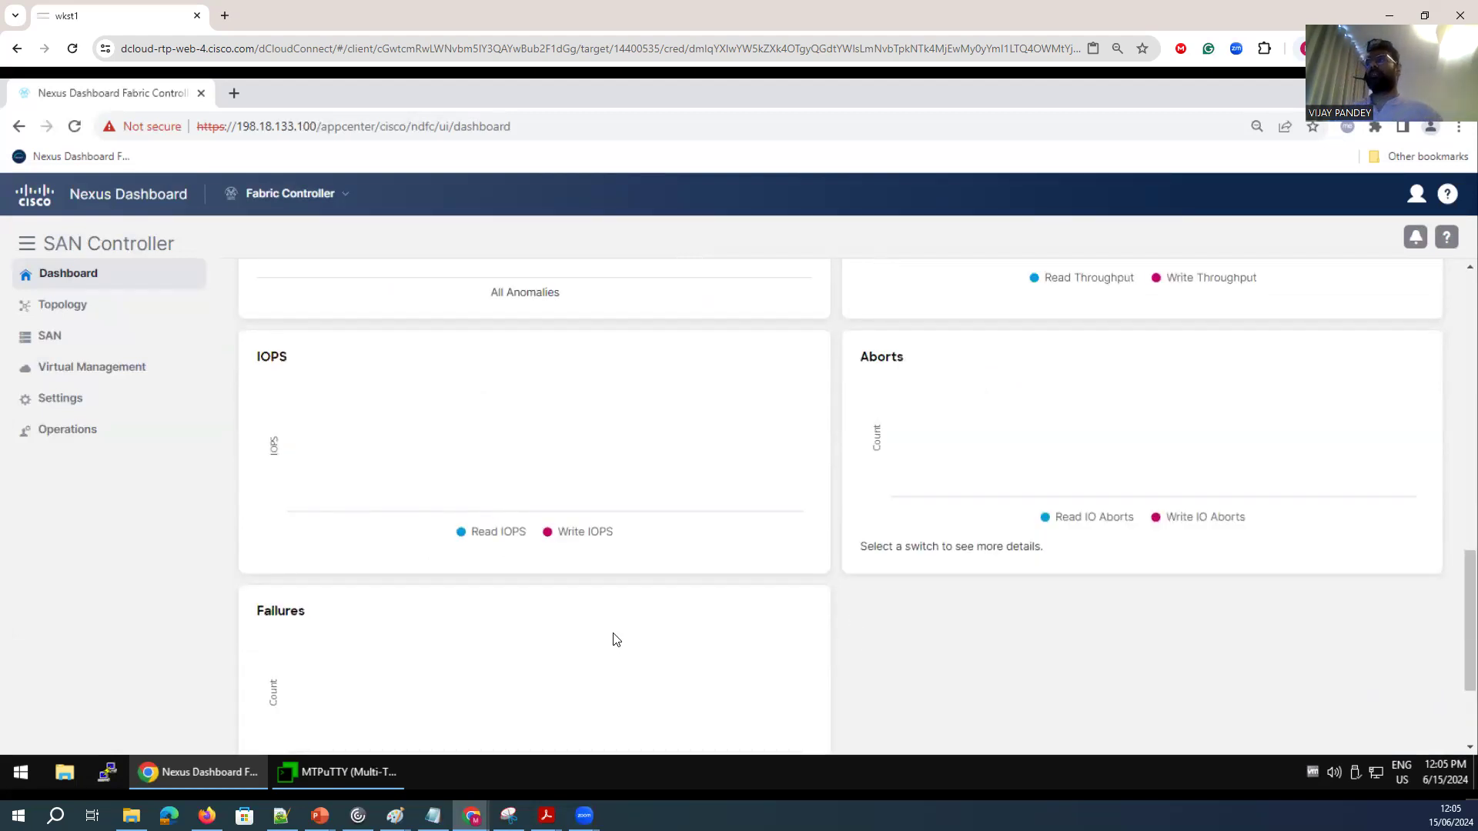
scroll(798, 631, up, 2)
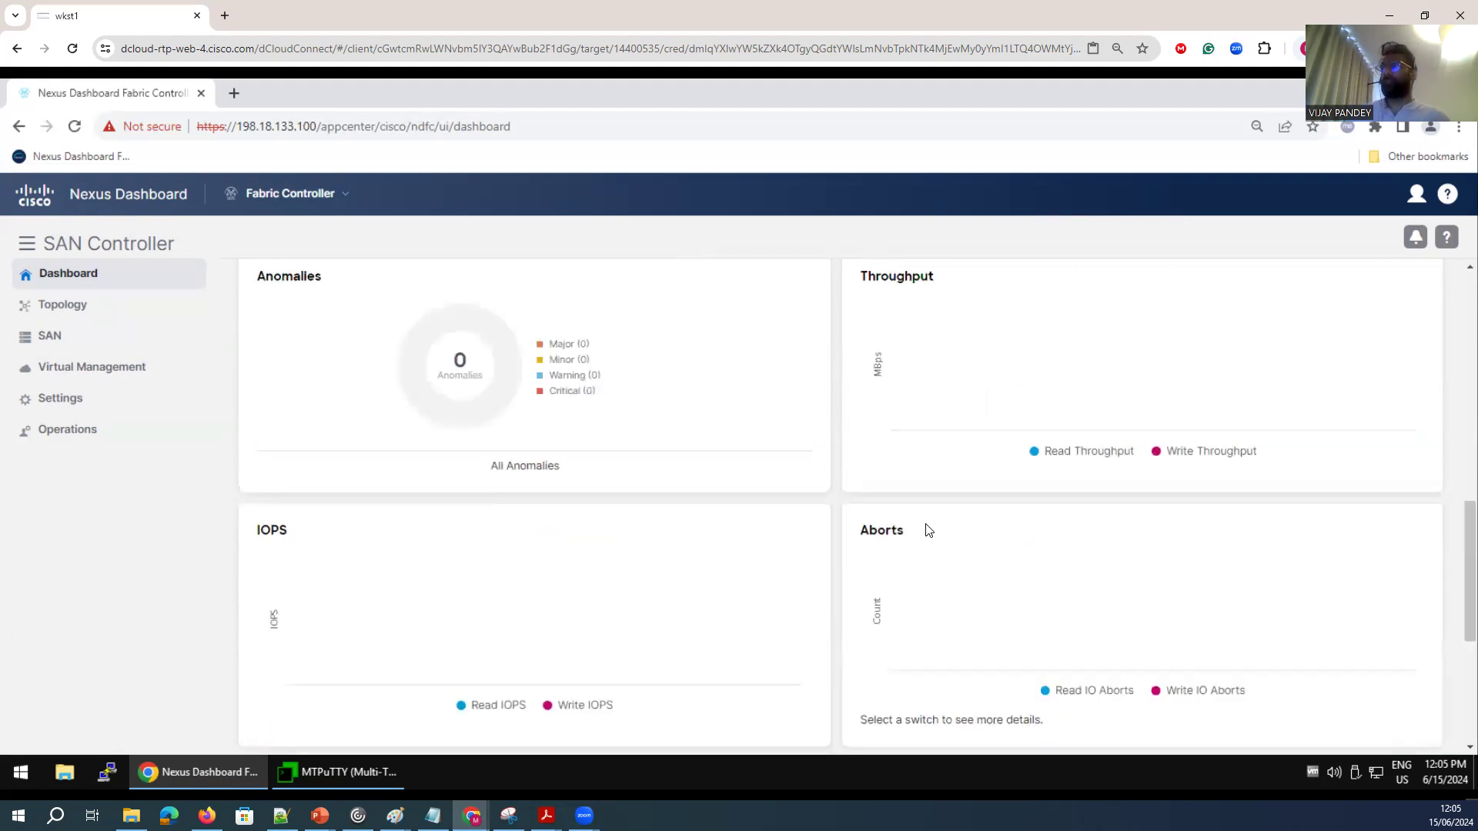
scroll(416, 531, up, 5)
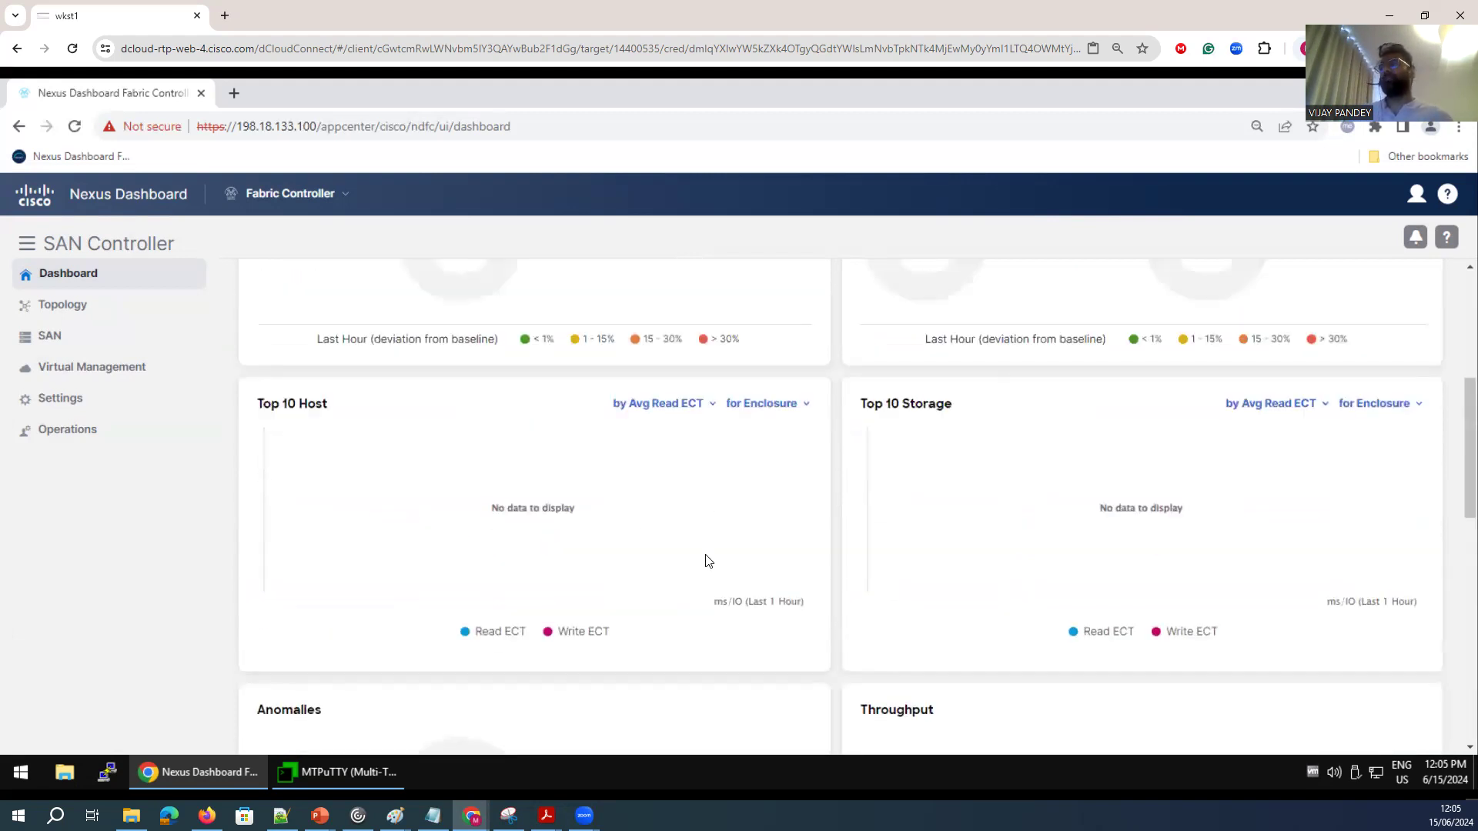
scroll(709, 561, up, 4)
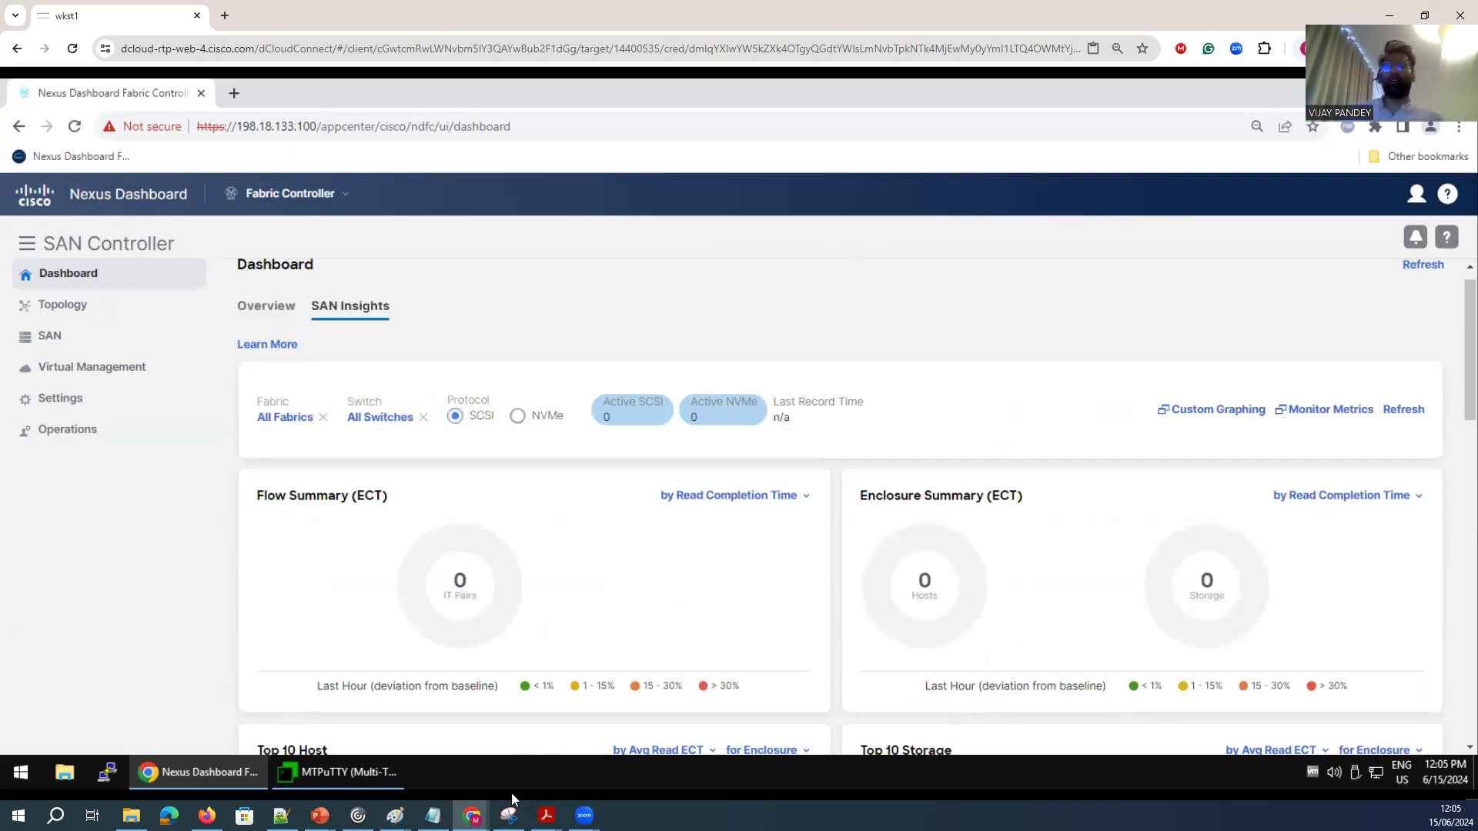
Switch to MTPuTTY and page through the rest of the core switch's running configuration to the prompt.
click(328, 772)
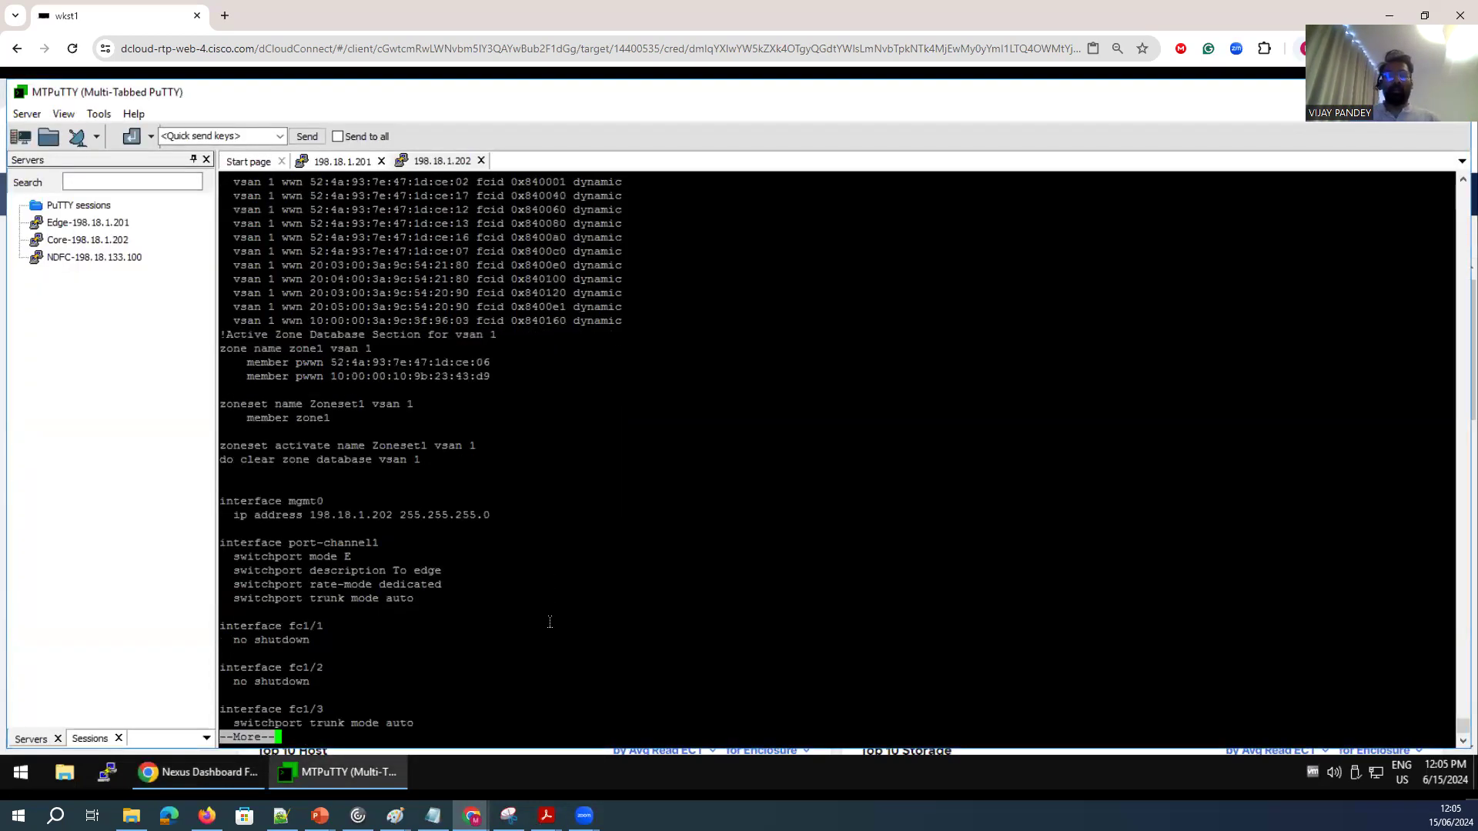
key(space)
key(space)
key(Return)
key(Return)
key(Return)
key(Return)
key(Return)
Try to display core's analytics configuration with show running-config ana and show running-config analy.
text(SHWO)
key(BackSpace)
key(BackSpace)
key(BackSpace)
key(BackSpace)
key(BackSpace)
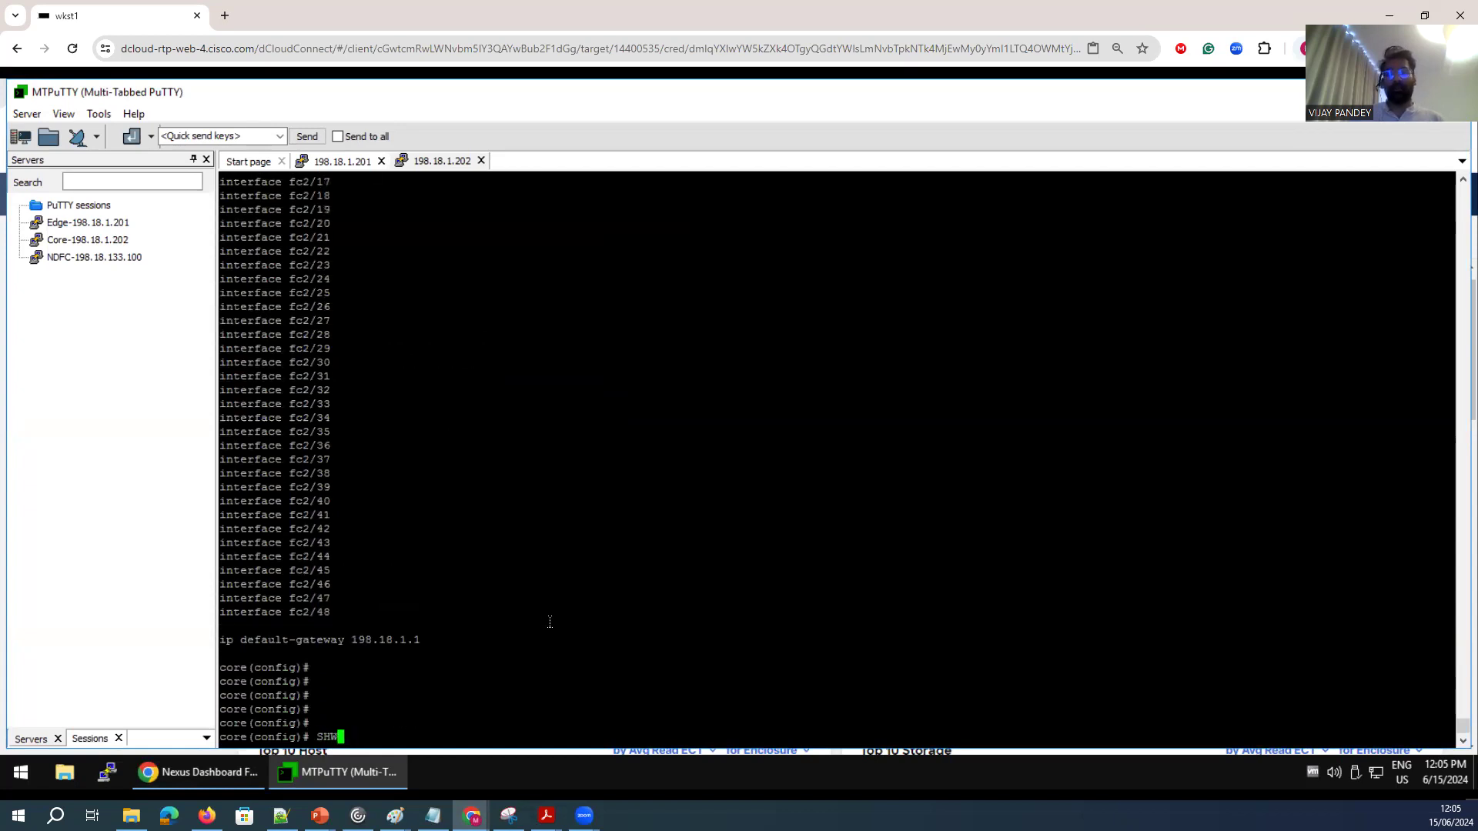
text(show running-config )
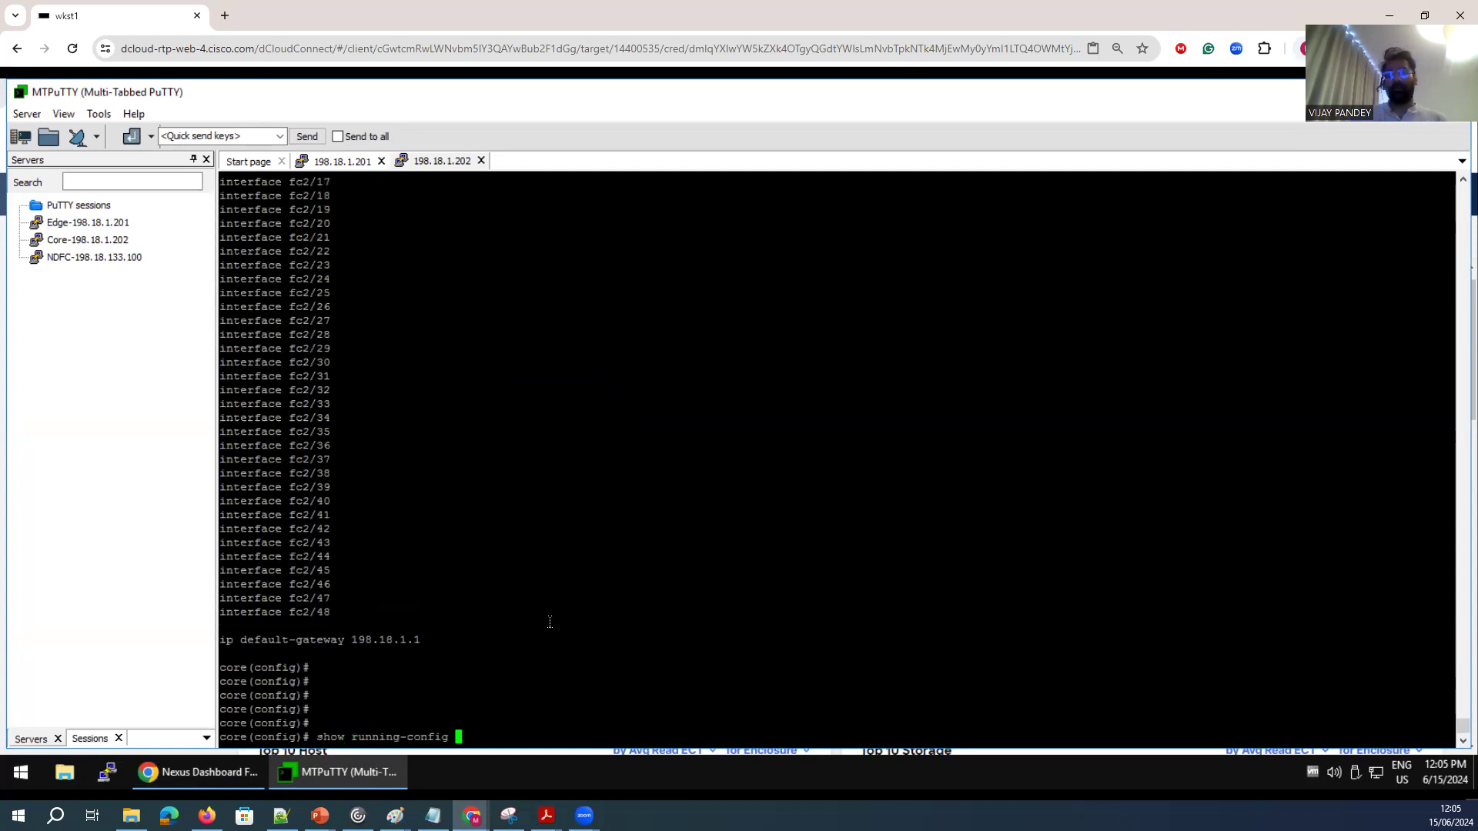
text(ana)
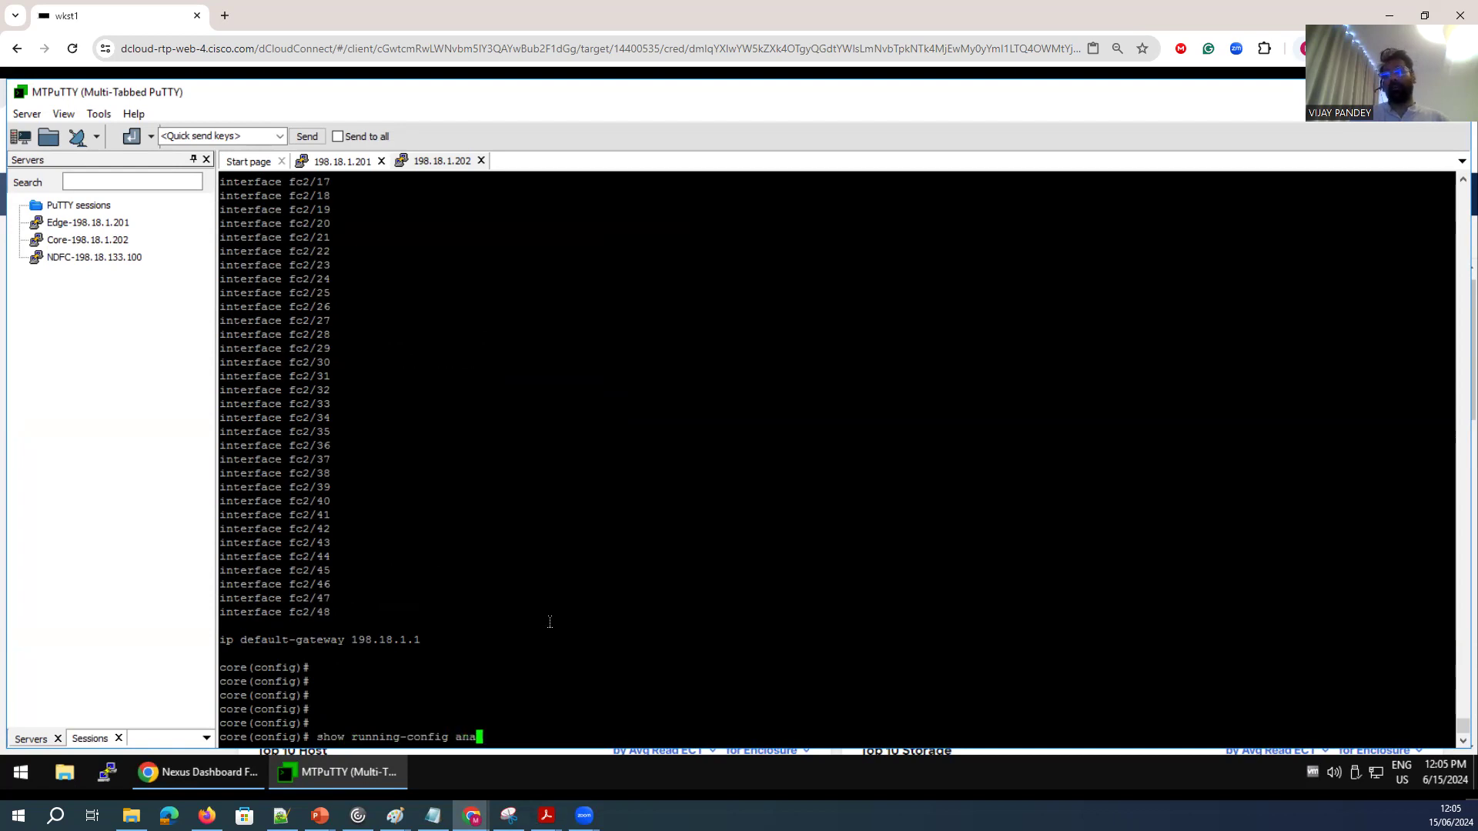
key(Return)
key(Up)
key(BackSpace)
text(aly)
key(Return)
key(Return)
key(Return)
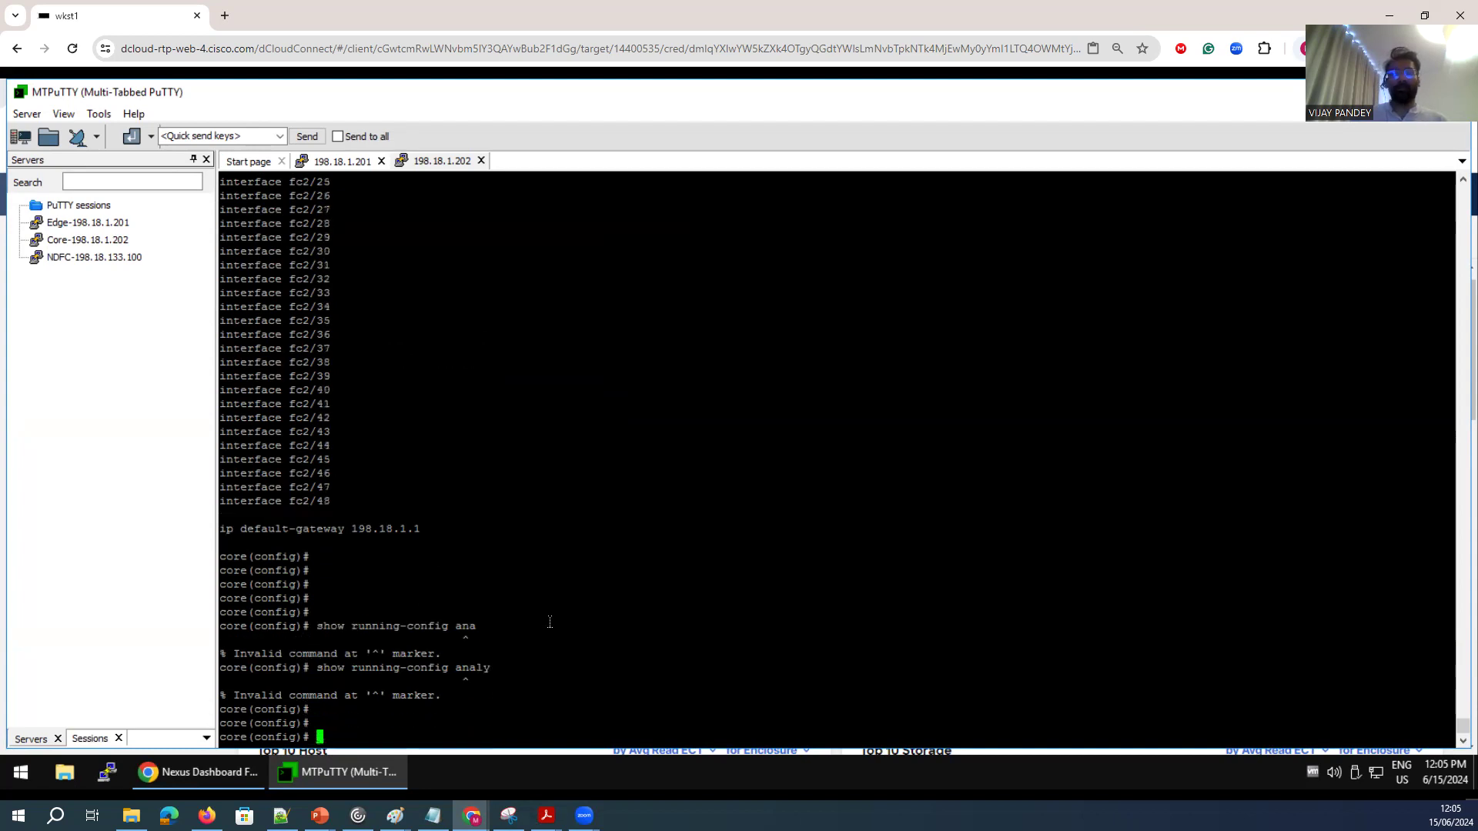
key(Return)
text(show)
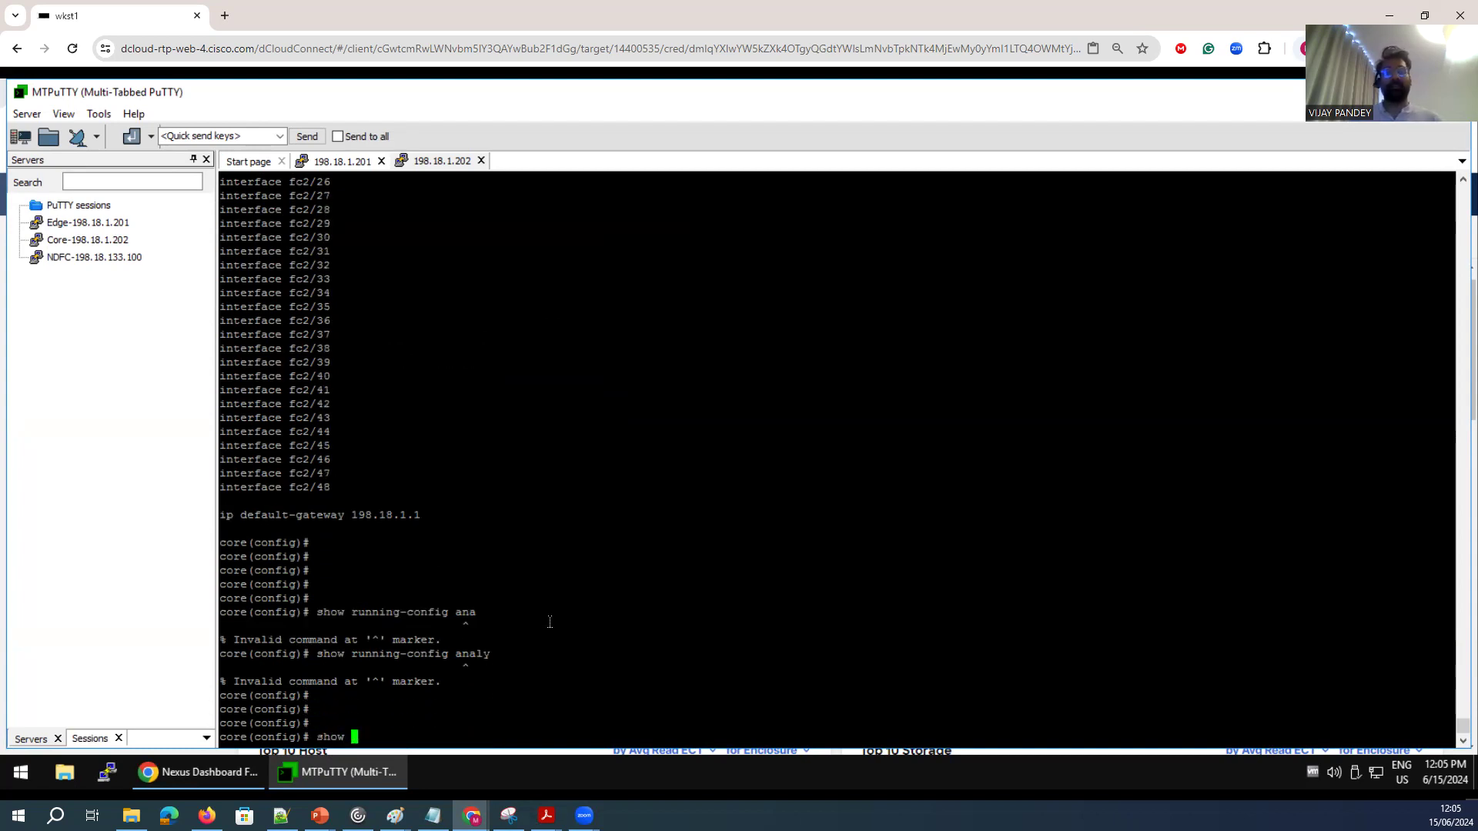
key(BackSpace)
key(BackSpace)
key(BackSpace)
key(BackSpace)
key(BackSpace)
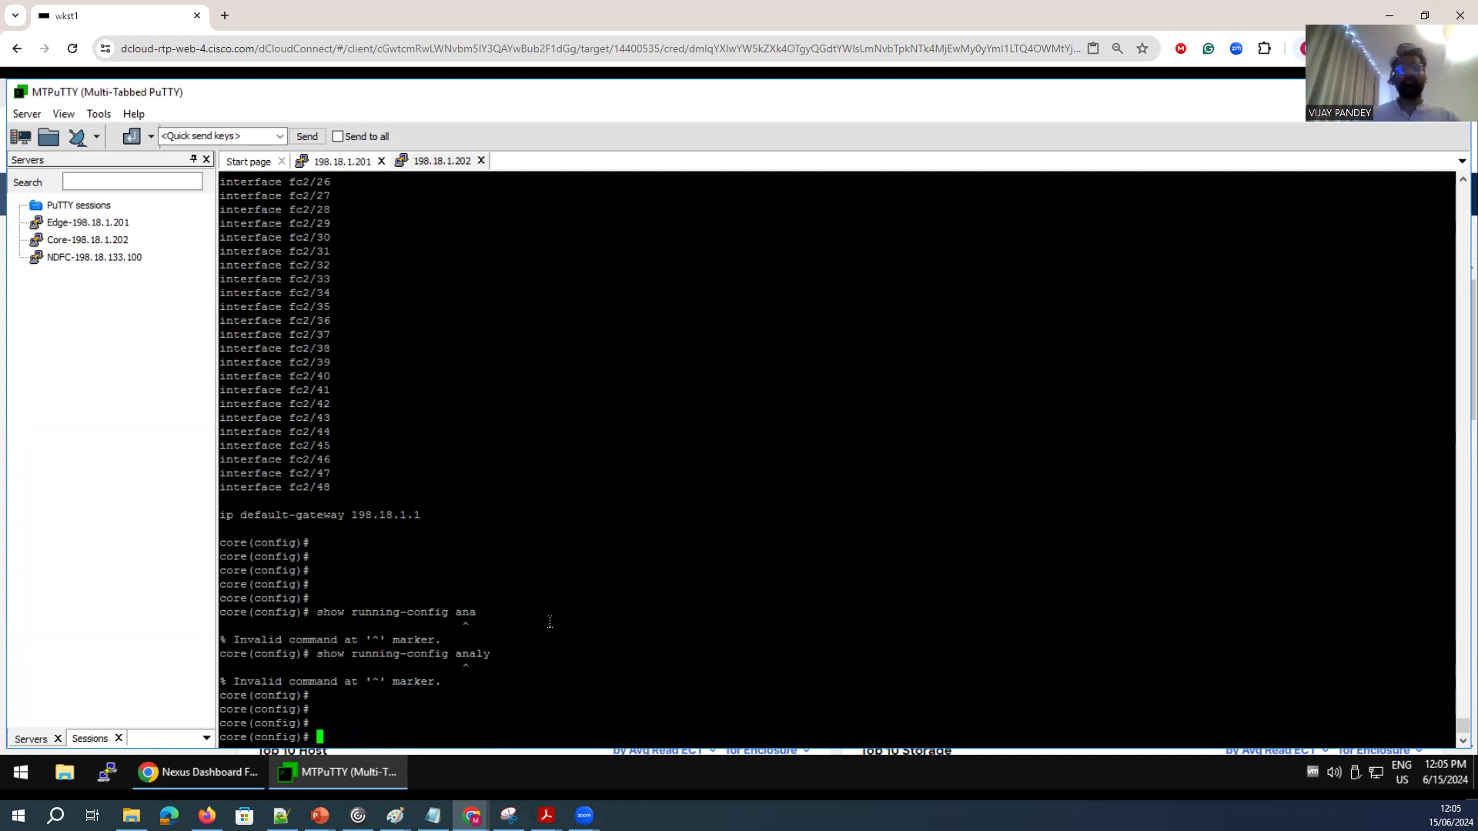
Try to display live analytics on the core switch with showanalytics --top.
text(showany)
key(BackSpace)
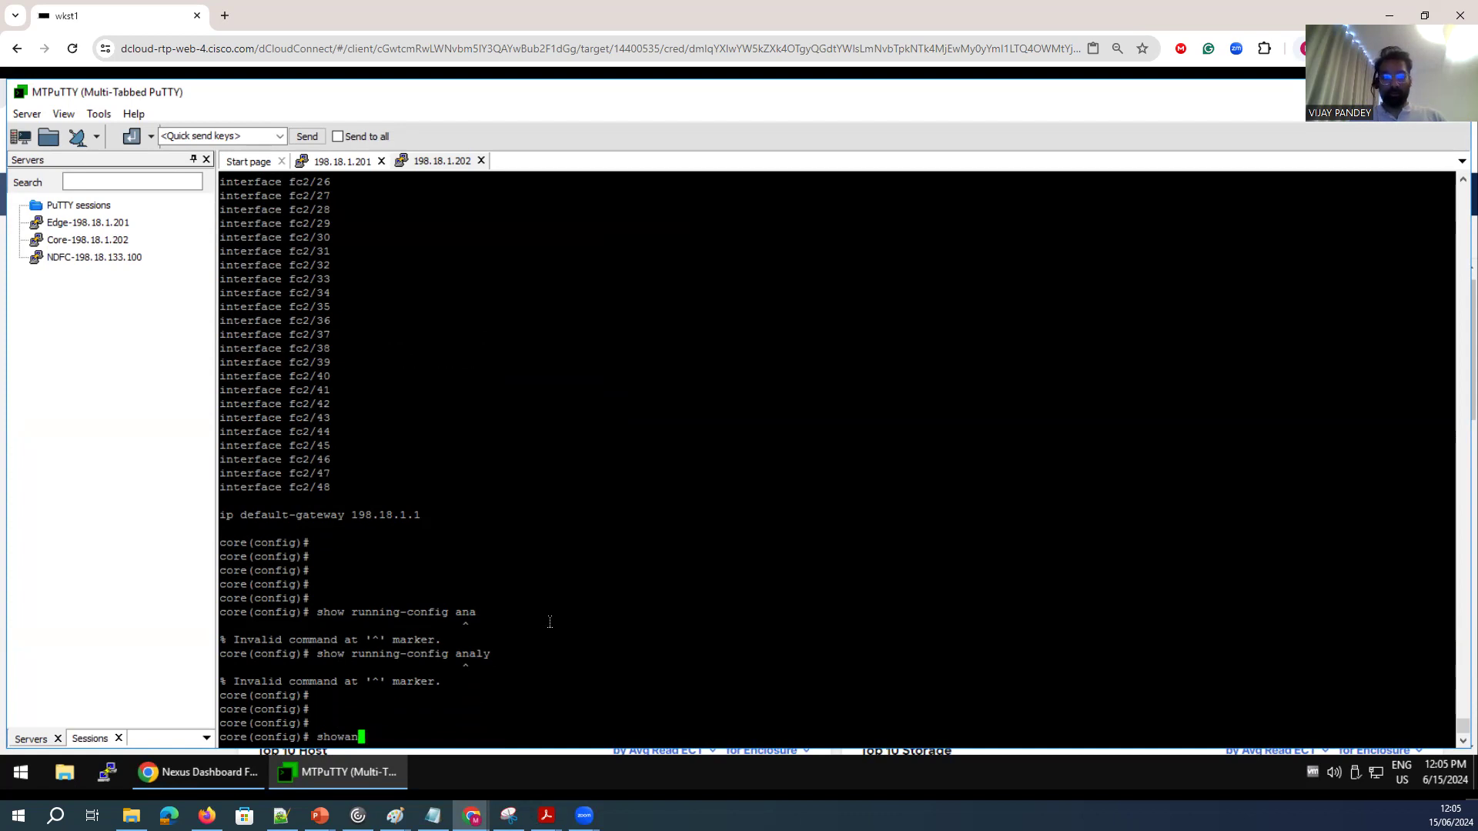
text(alytics --top)
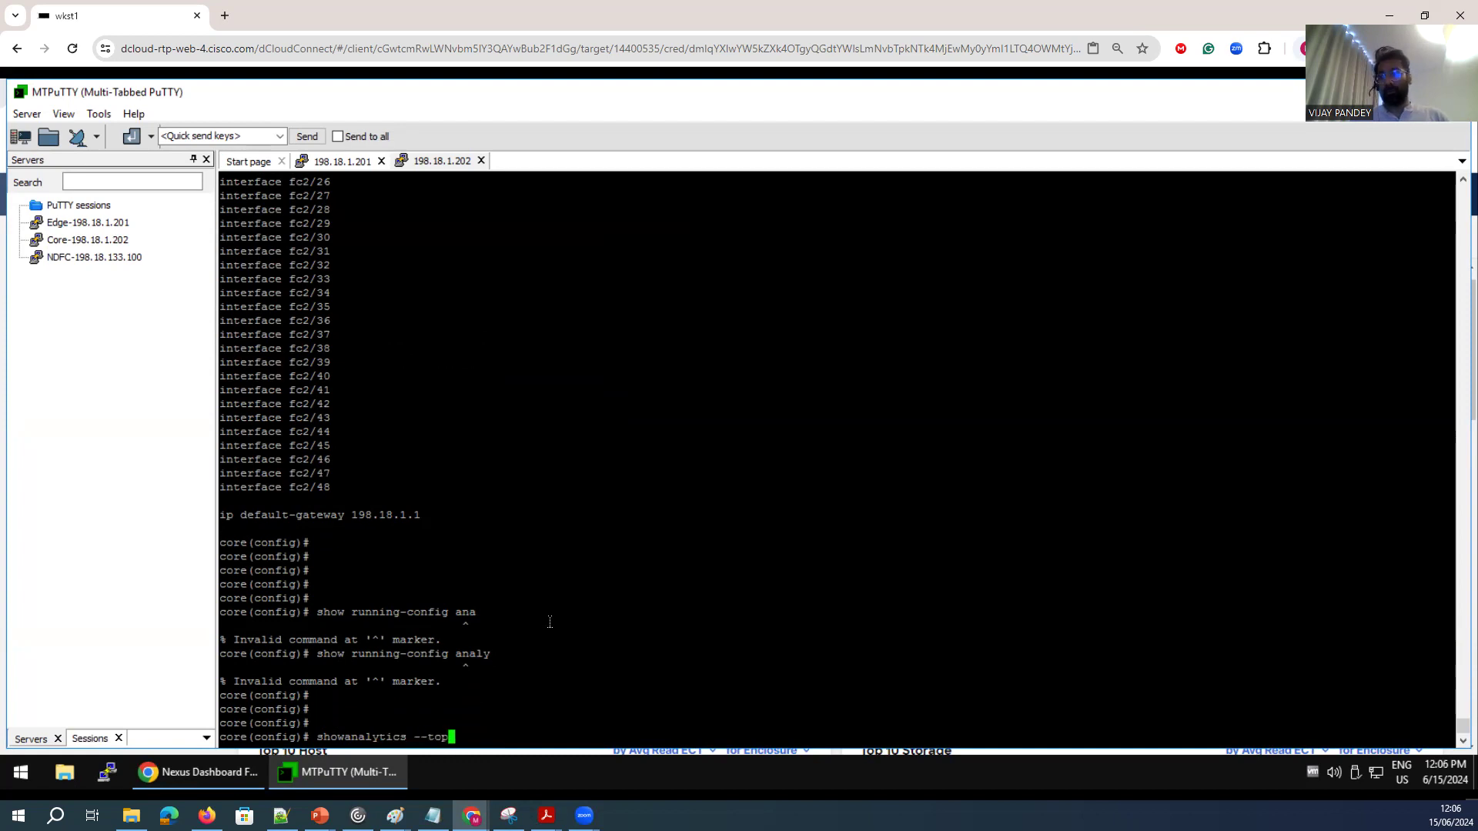
key(Return)
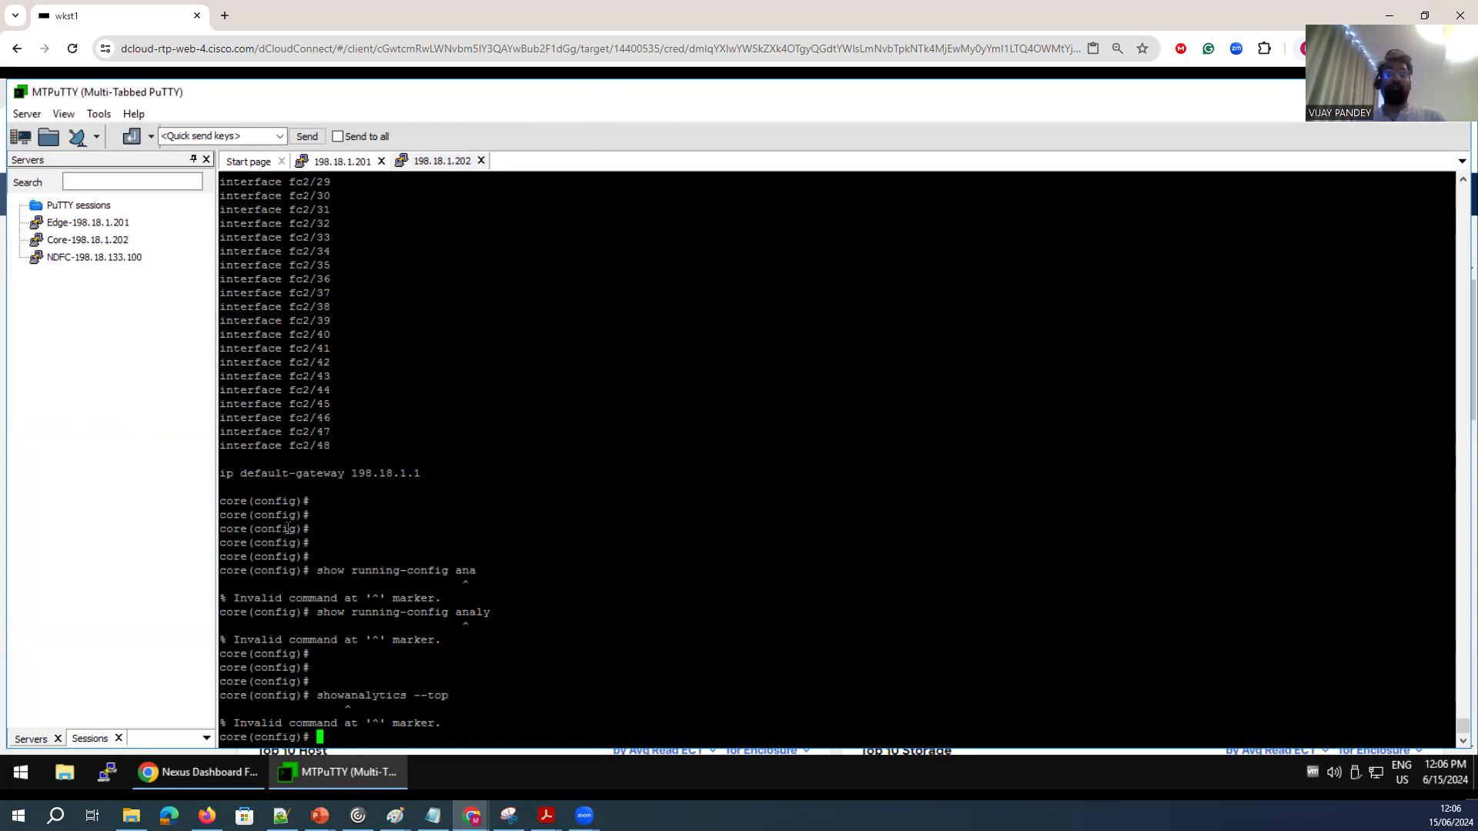
key(Return)
key(Return)
key(Return)
key(Return)
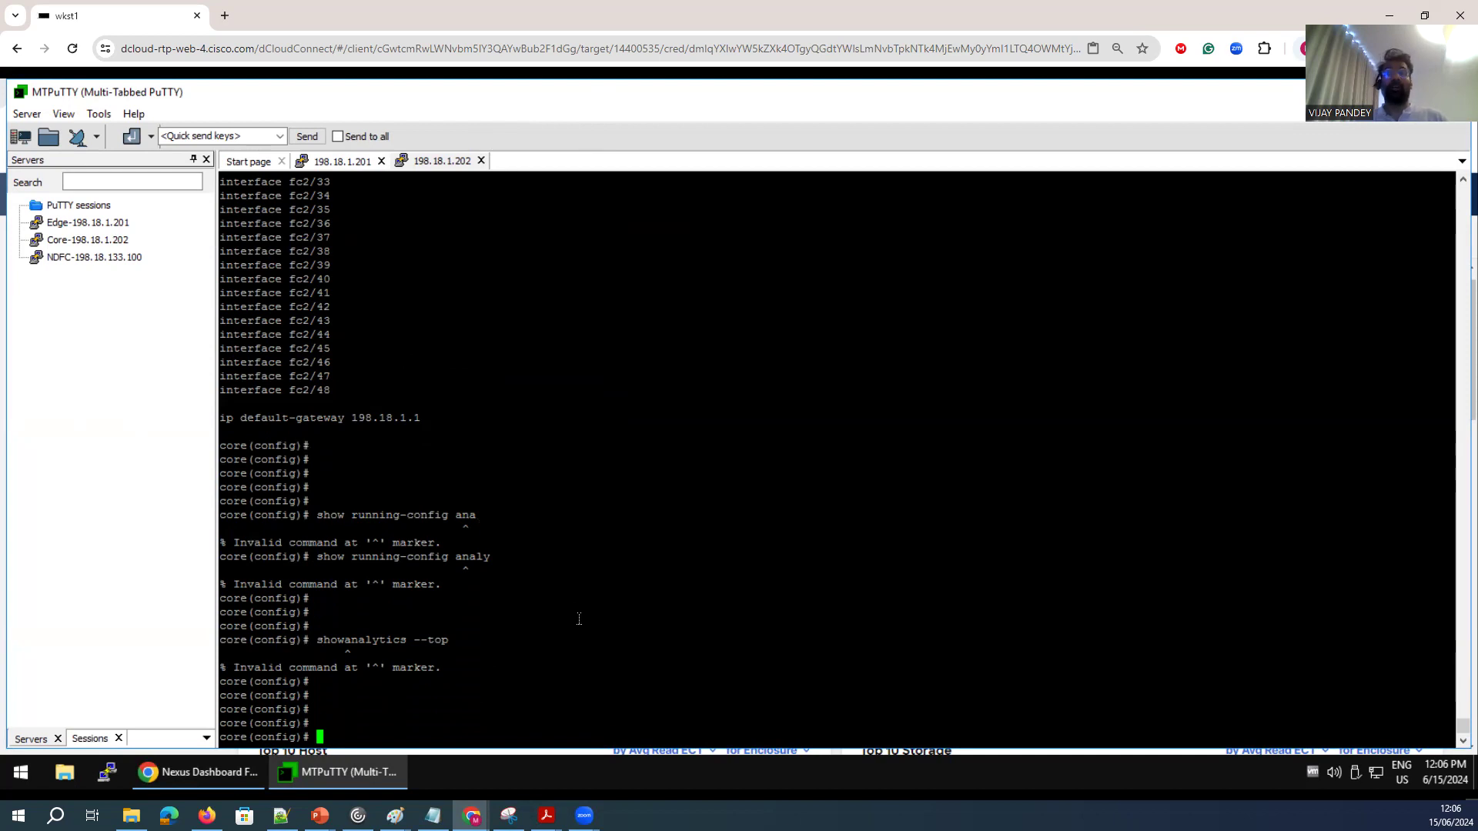
Enable the nxapi feature and the NX-API sandbox on the core switch.
text(feature  nxapi)
key(Return)
key(Return)
key(Return)
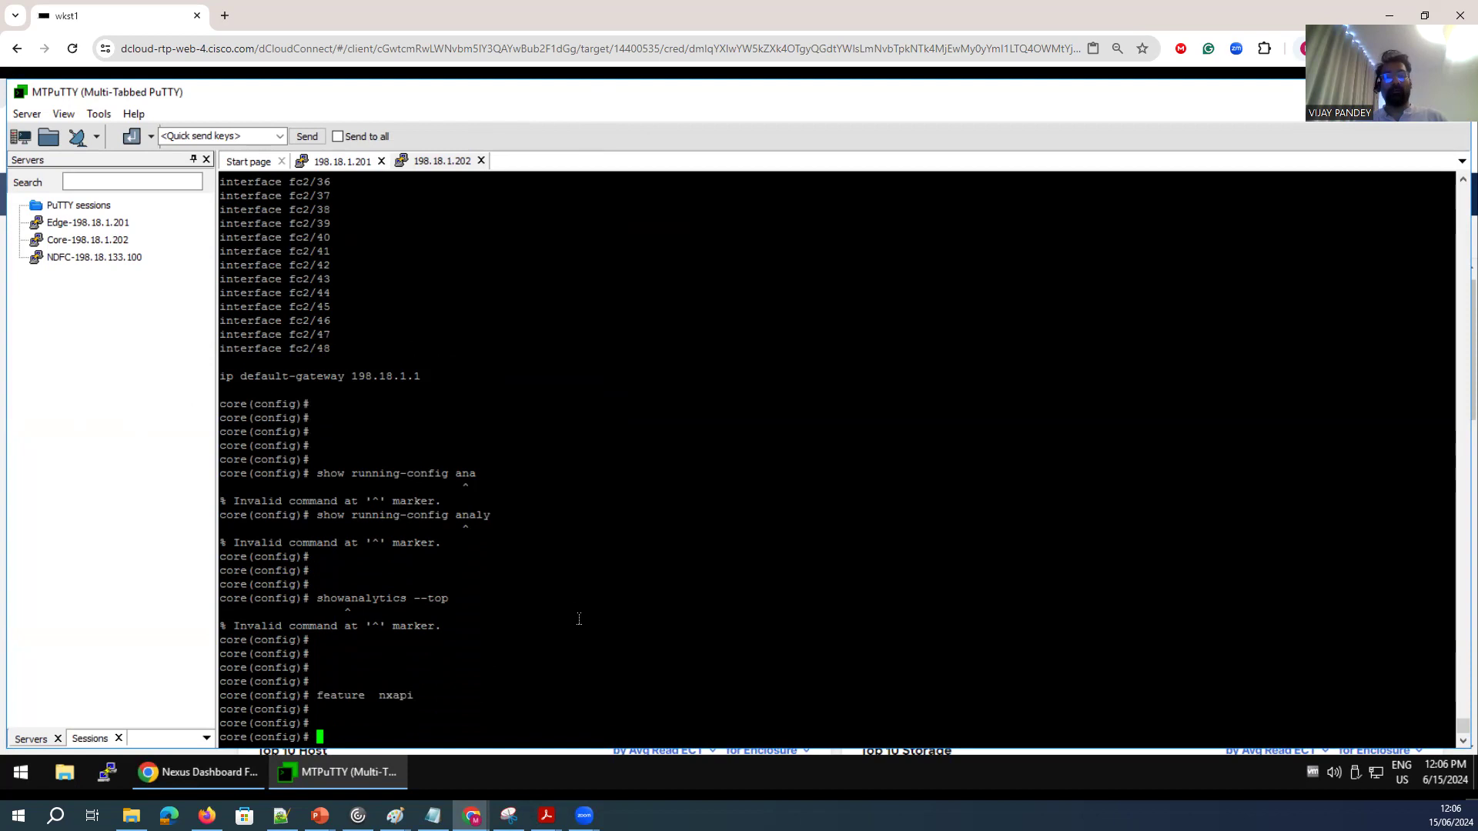
text(nxapi)
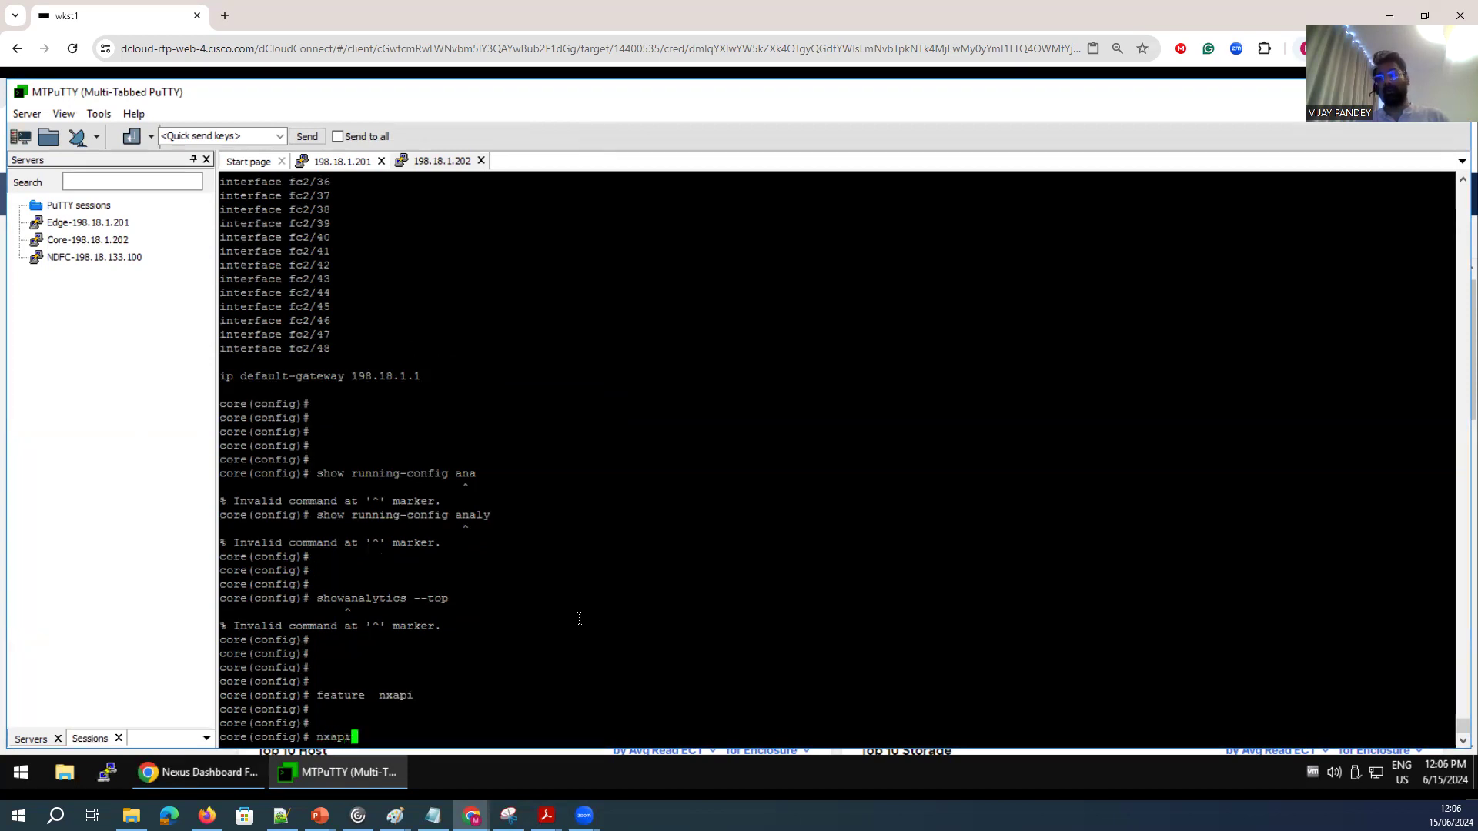
text( sandbox)
key(Return)
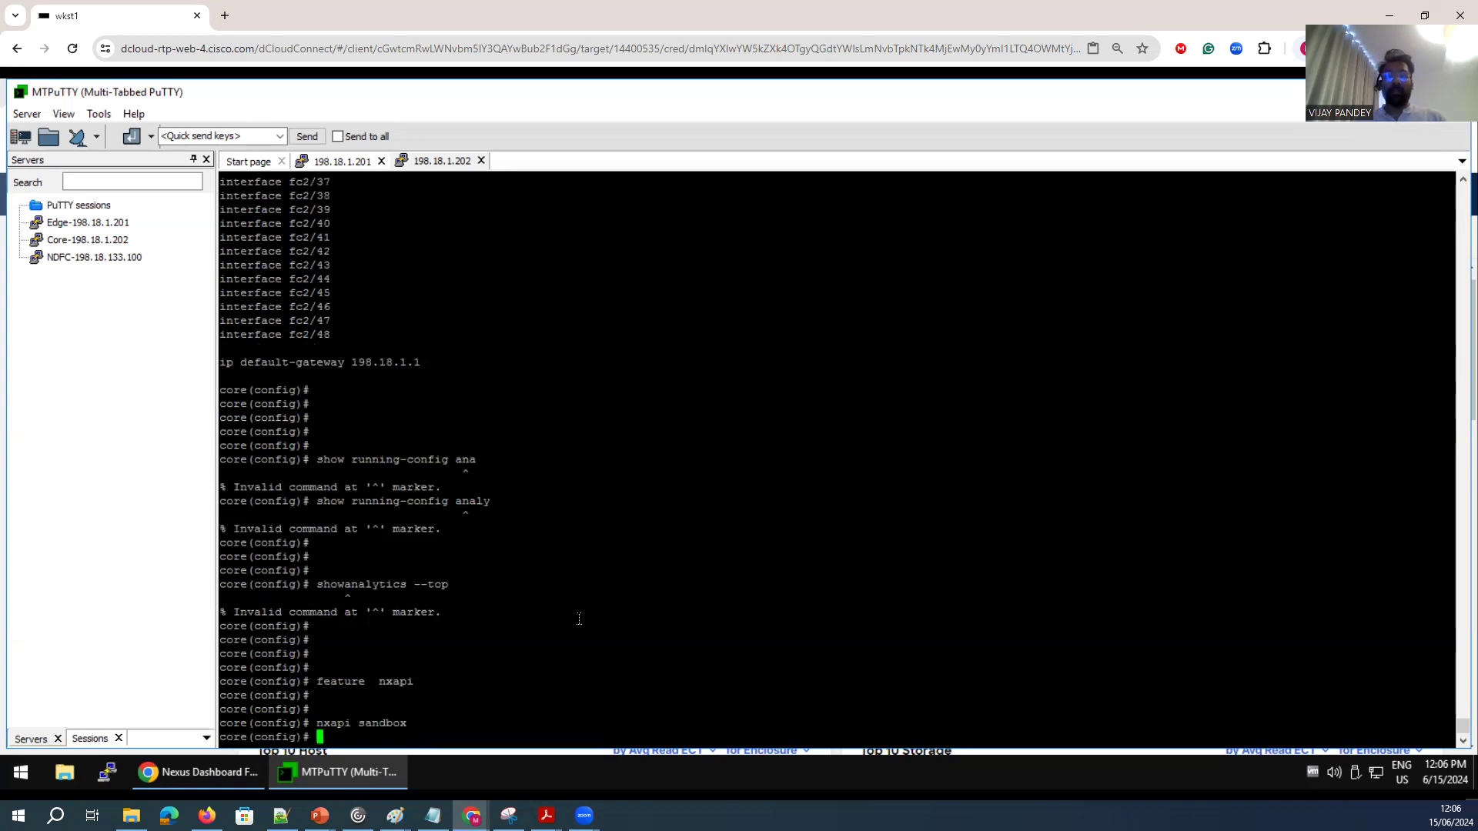
Set the NX-API HTTPS port on the core switch to 8443.
text(nxapi )
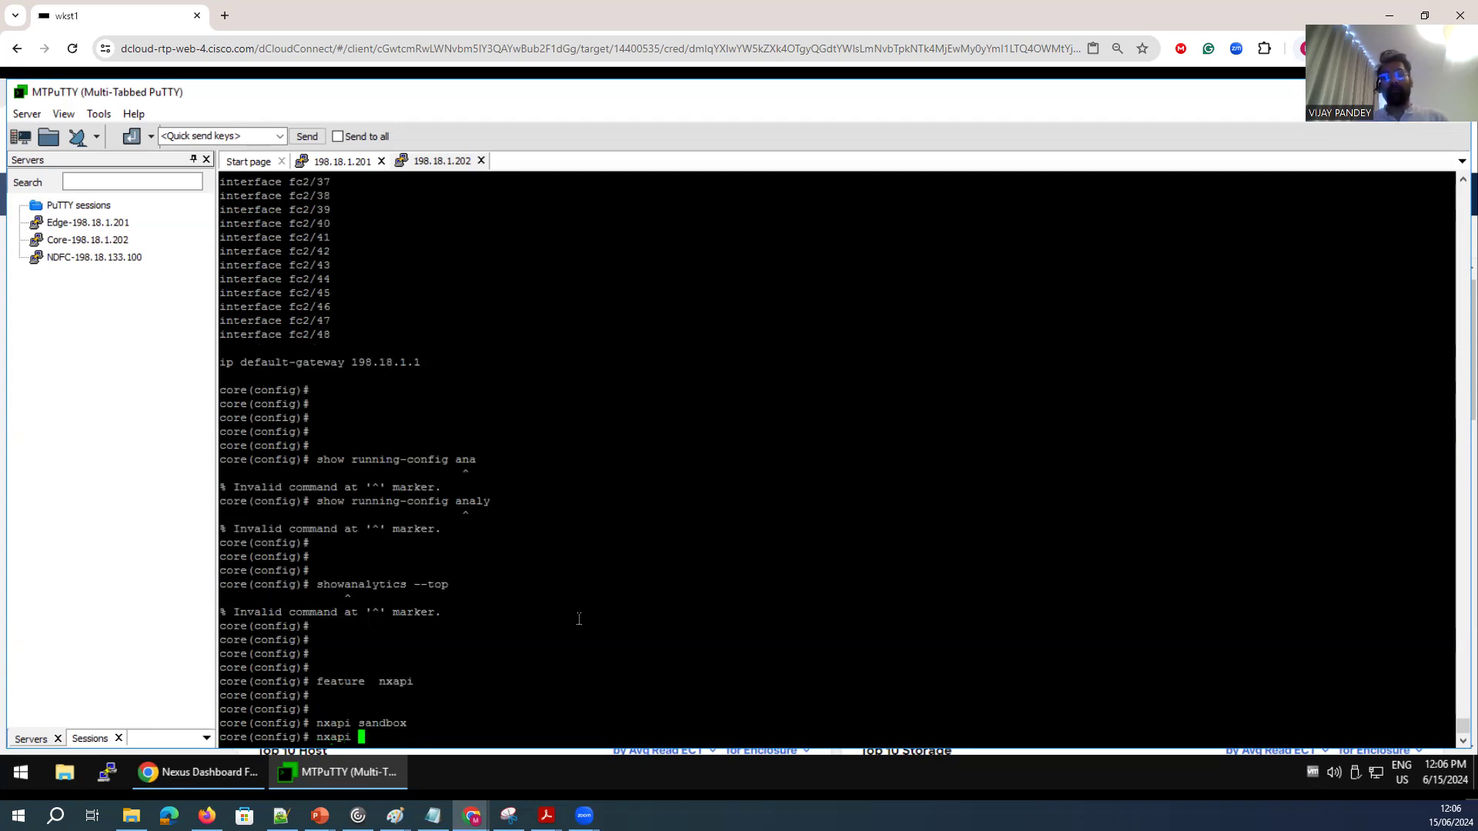
text(https port )
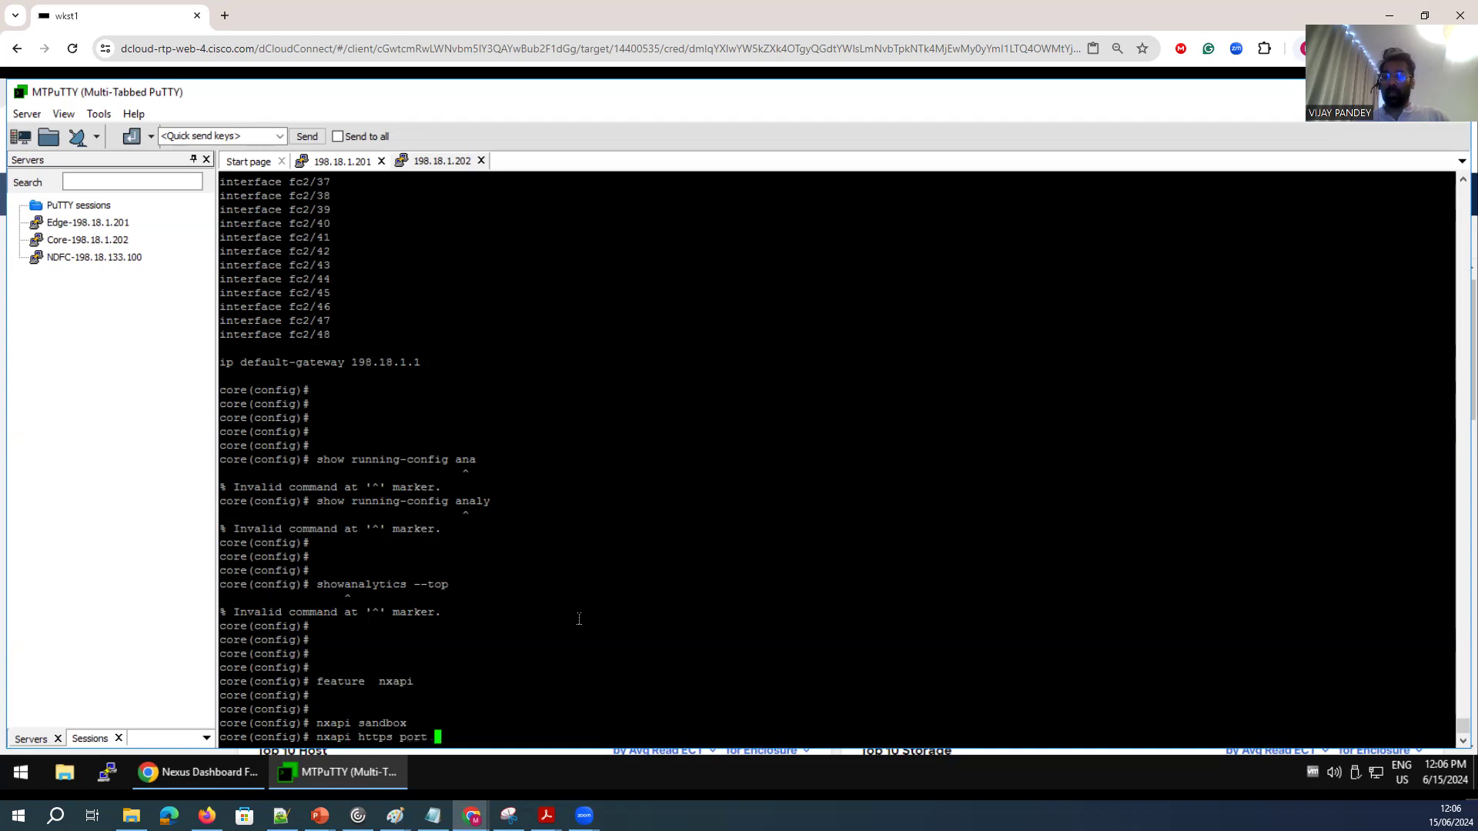
text(8443)
key(Return)
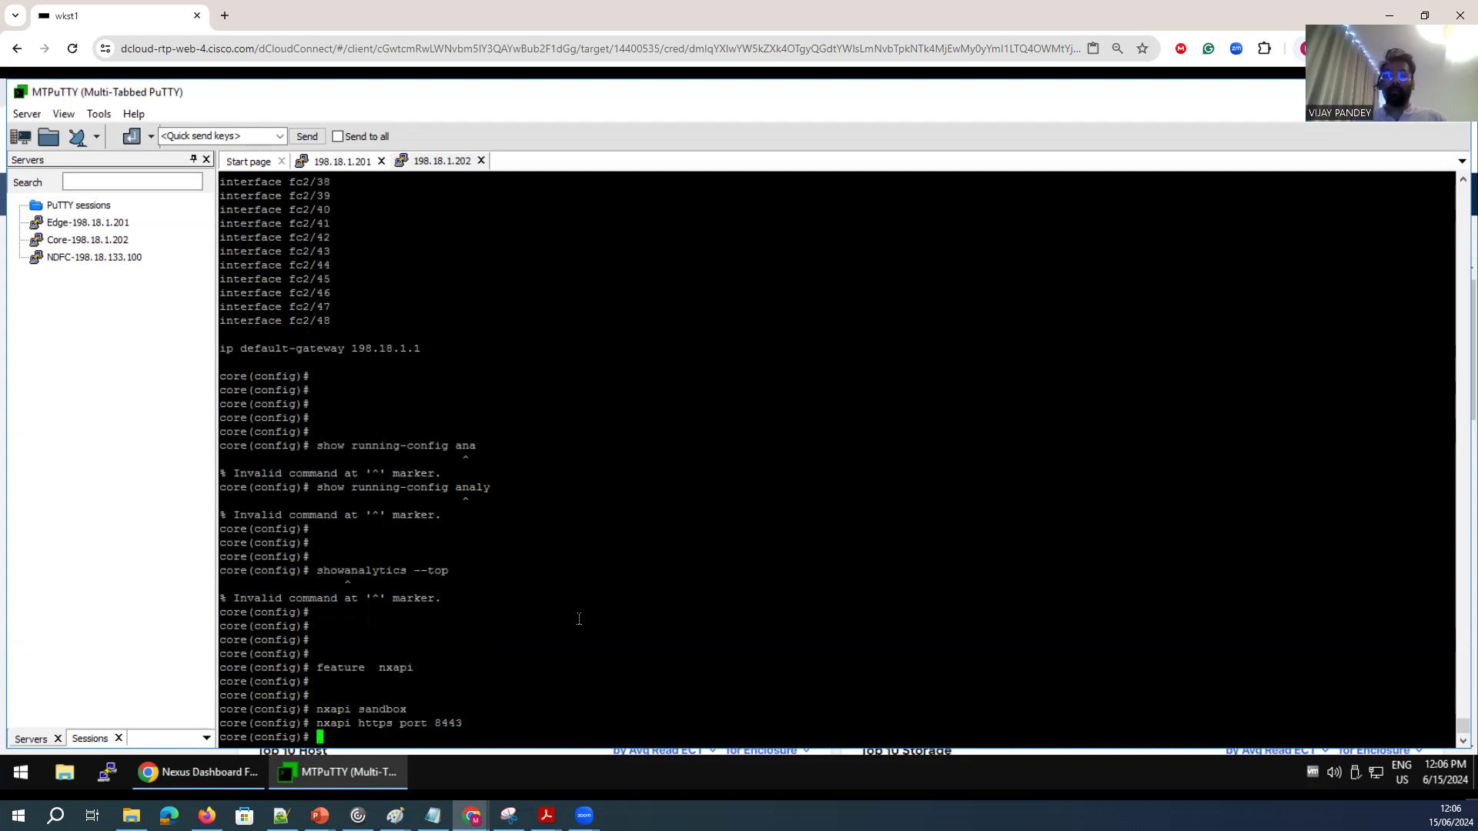
Set the NX-API HTTP port on the core switch to 8080.
text(n)
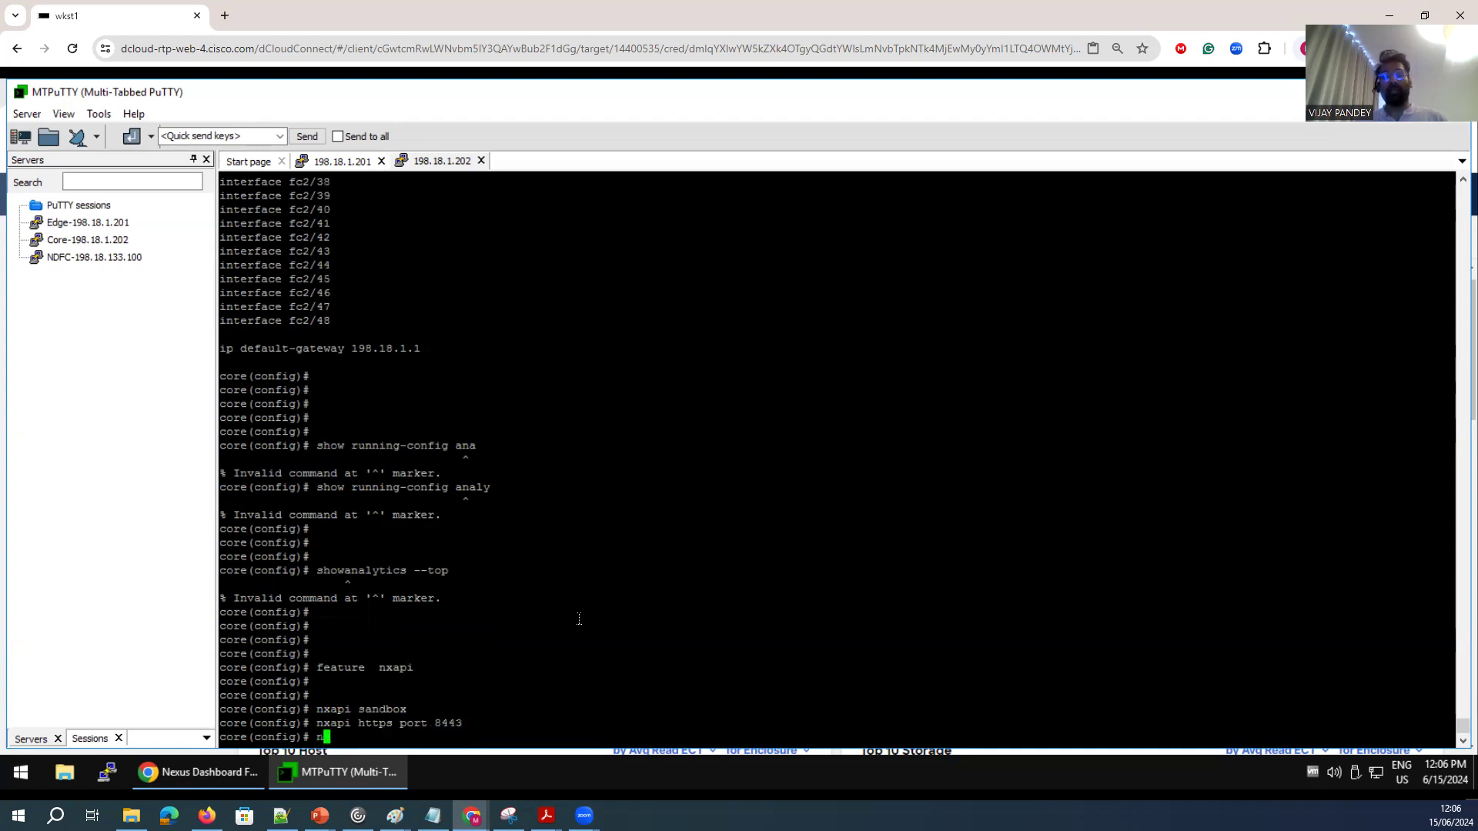
text(xapi http port 980)
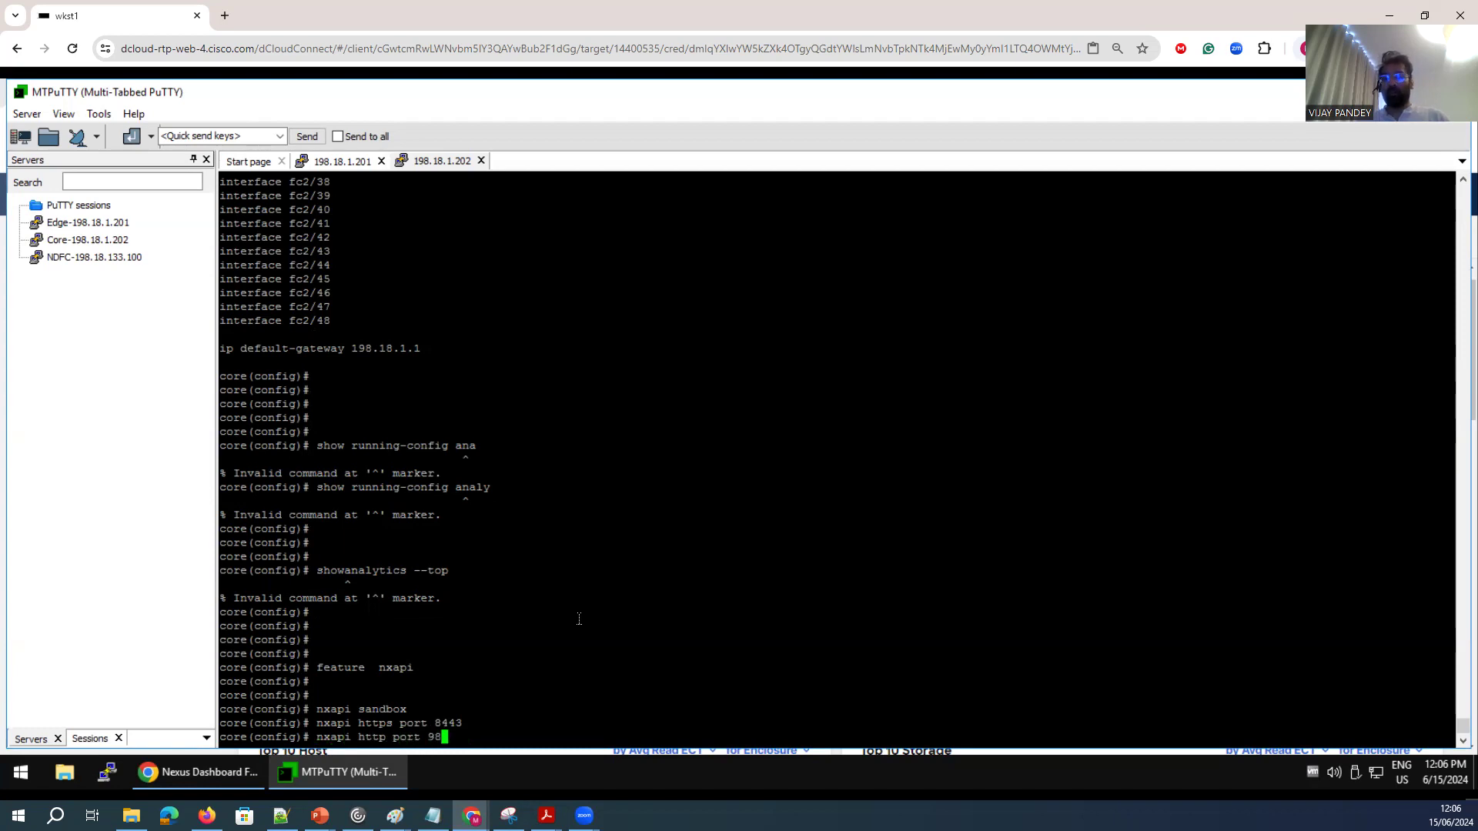
key(BackSpace)
key(BackSpace)
key(BackSpace)
text(8080)
key(Return)
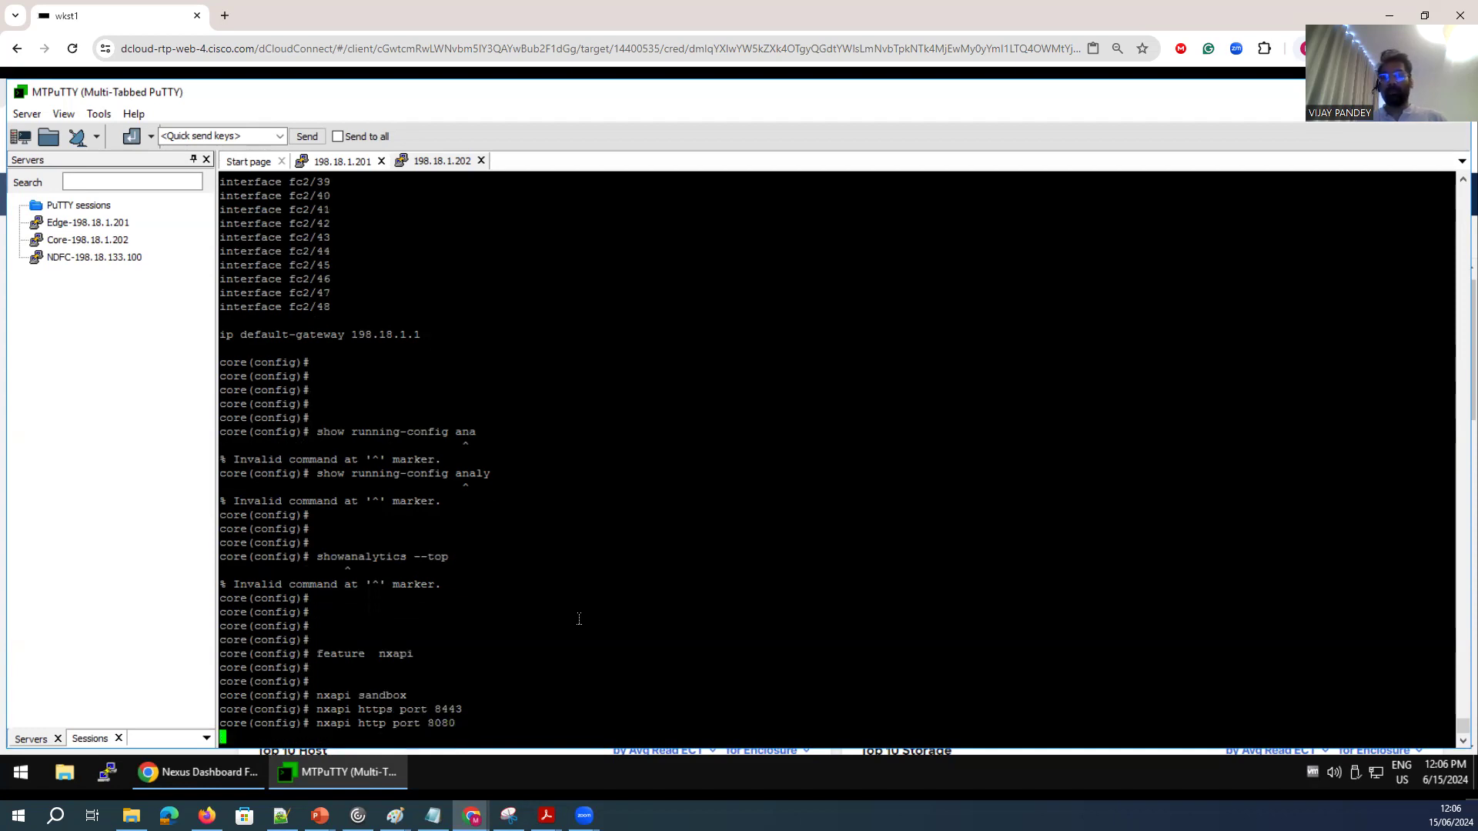
key(Return)
key(Return)
key(Return)
Run show nxapi on the core switch and examine the NX-API status, sandbox, ports and certificate.
text(sh)
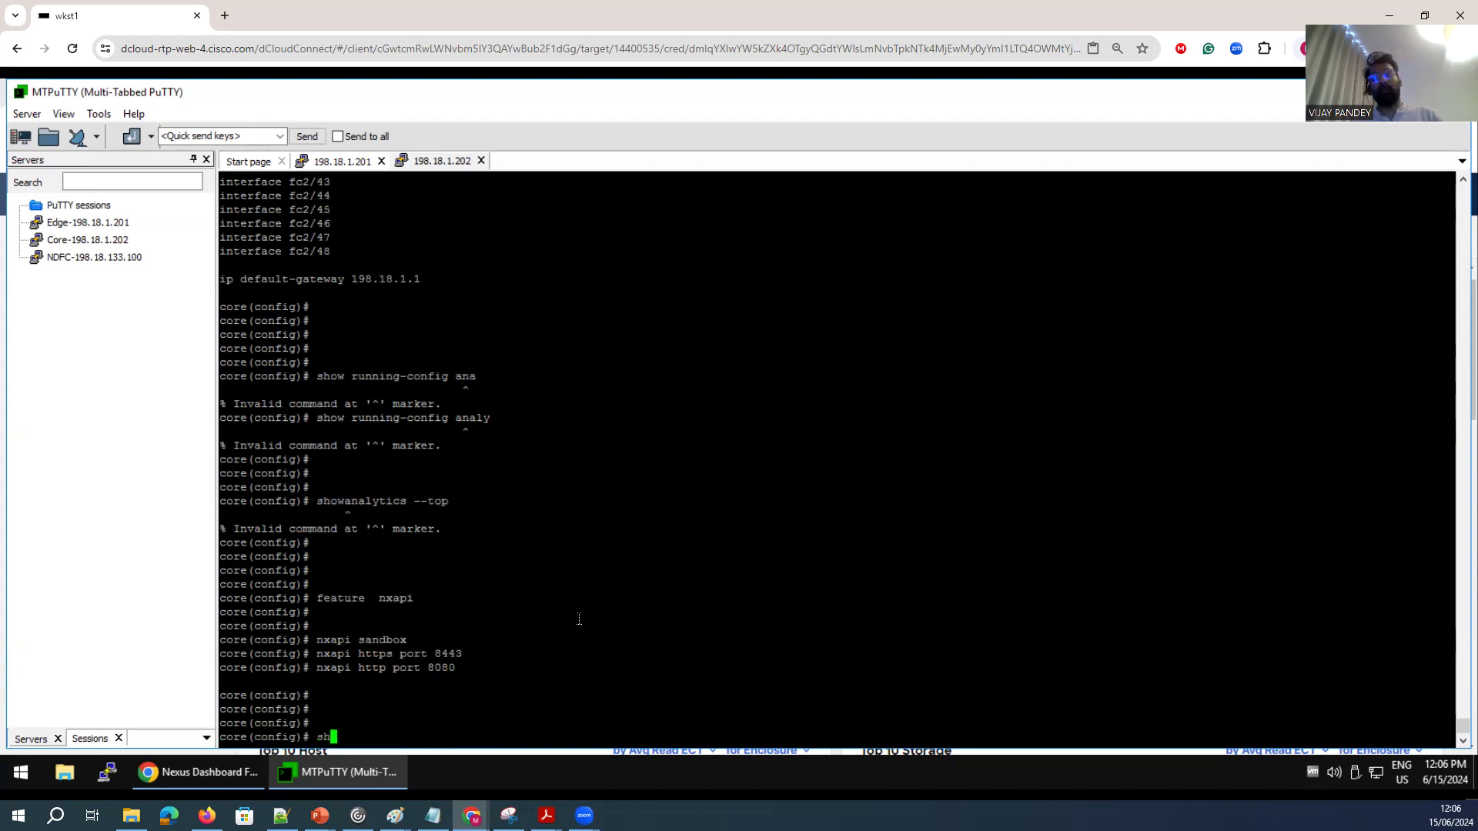
text(ow nx)
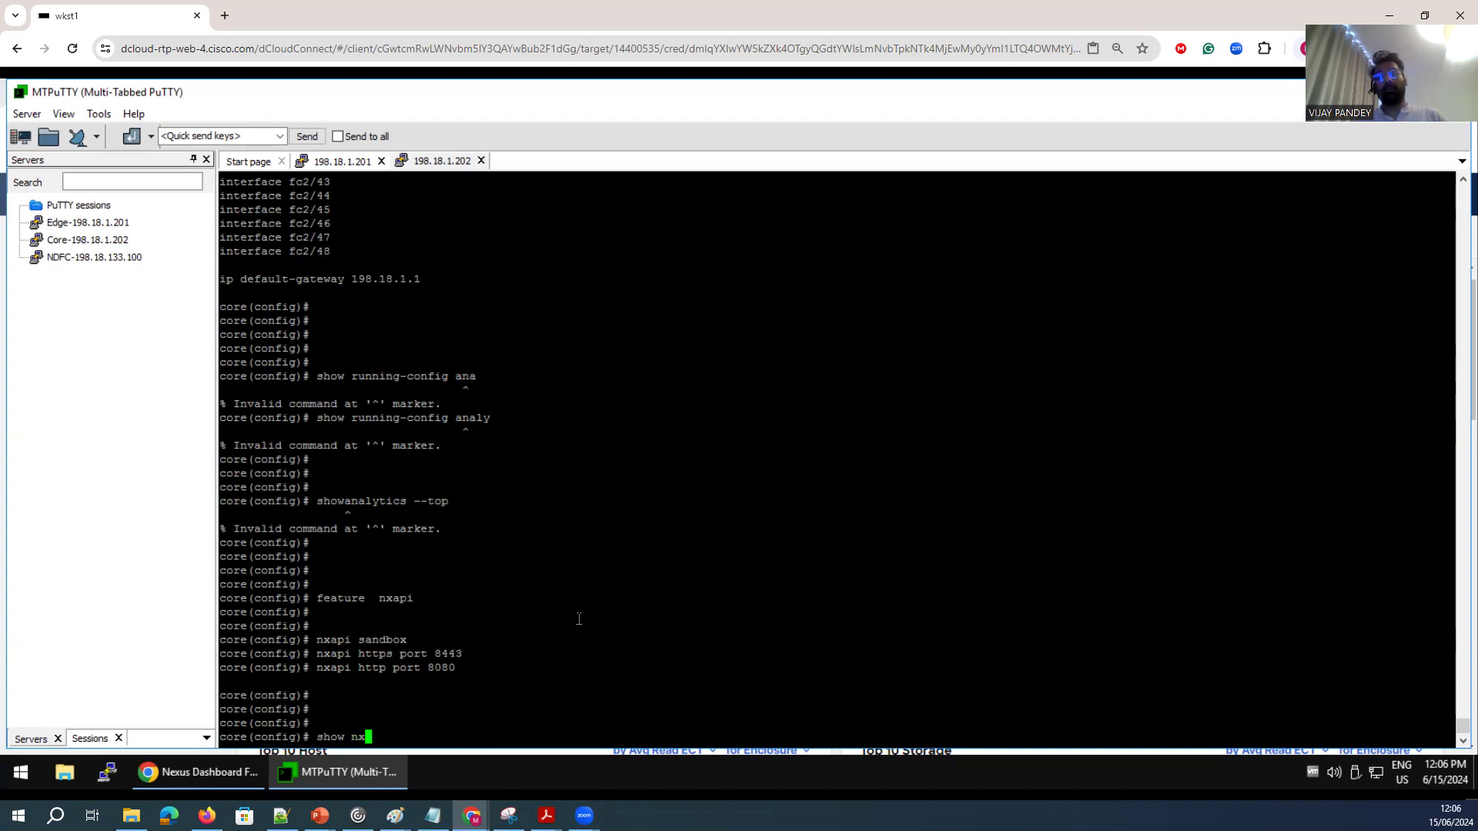
text(api)
key(Return)
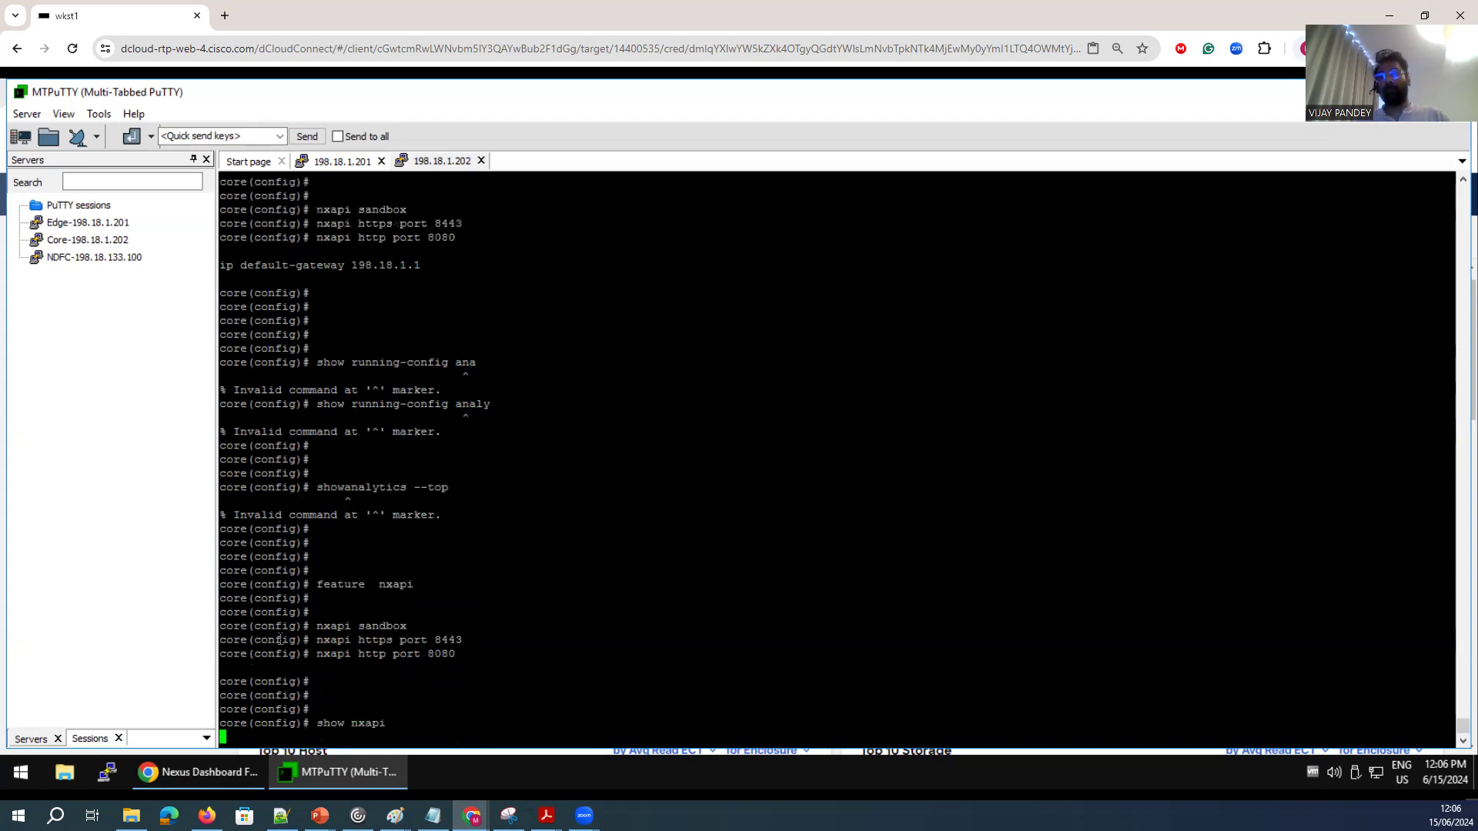
drag(426, 714, 257, 336)
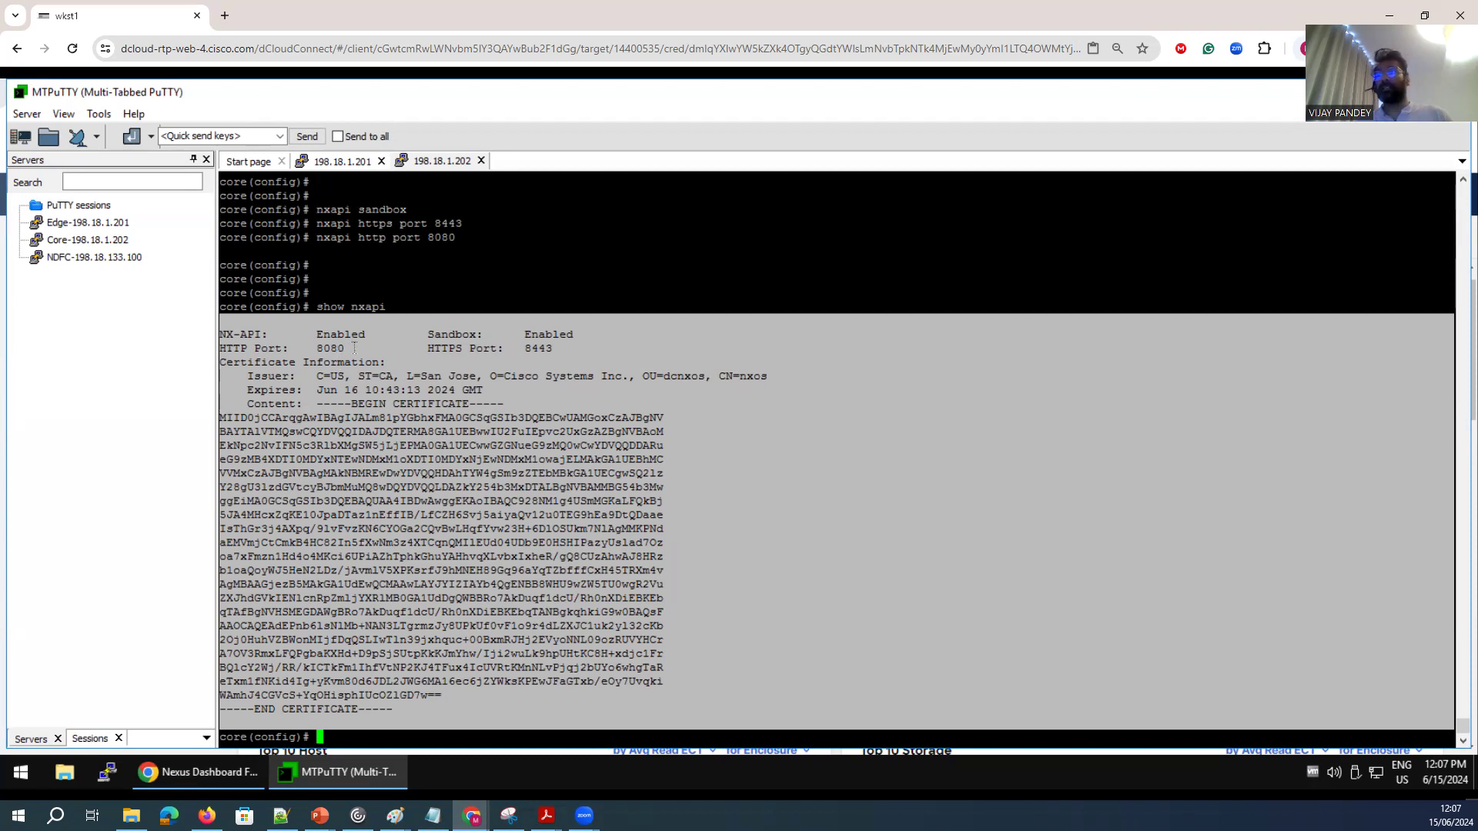
click(359, 207)
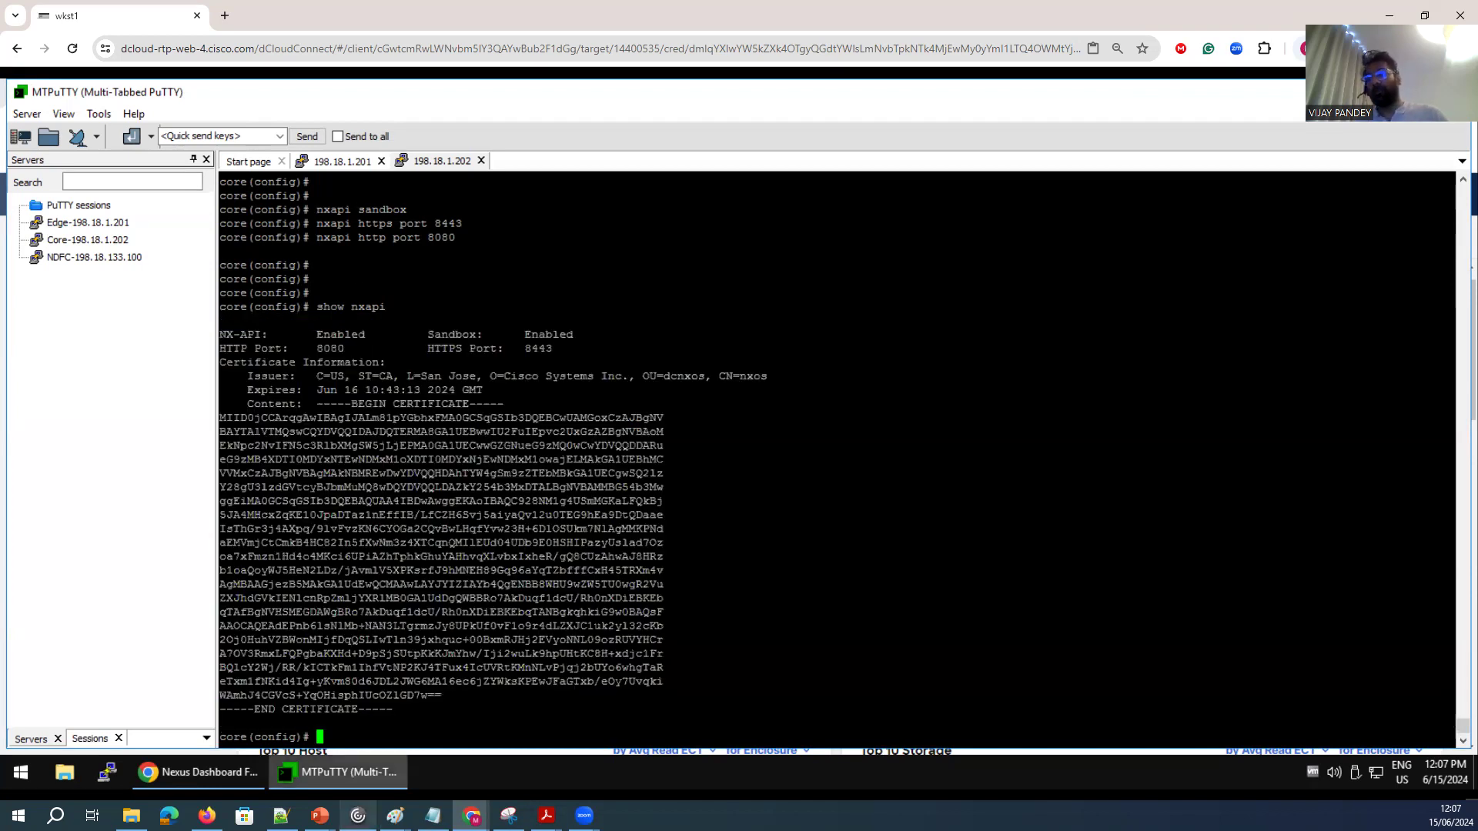
mouse_move(196, 772)
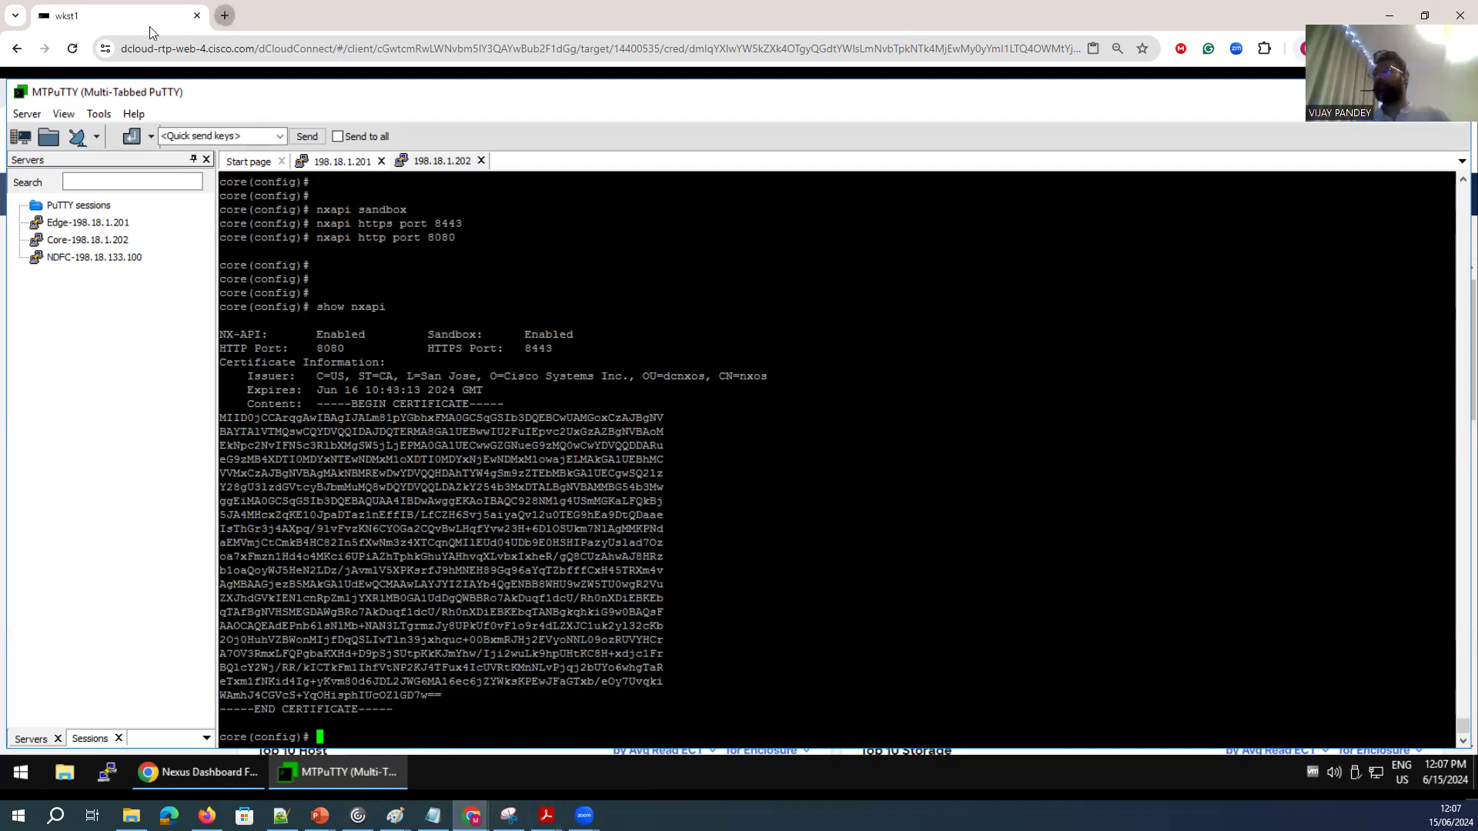
key(ctrl+t)
text(https)
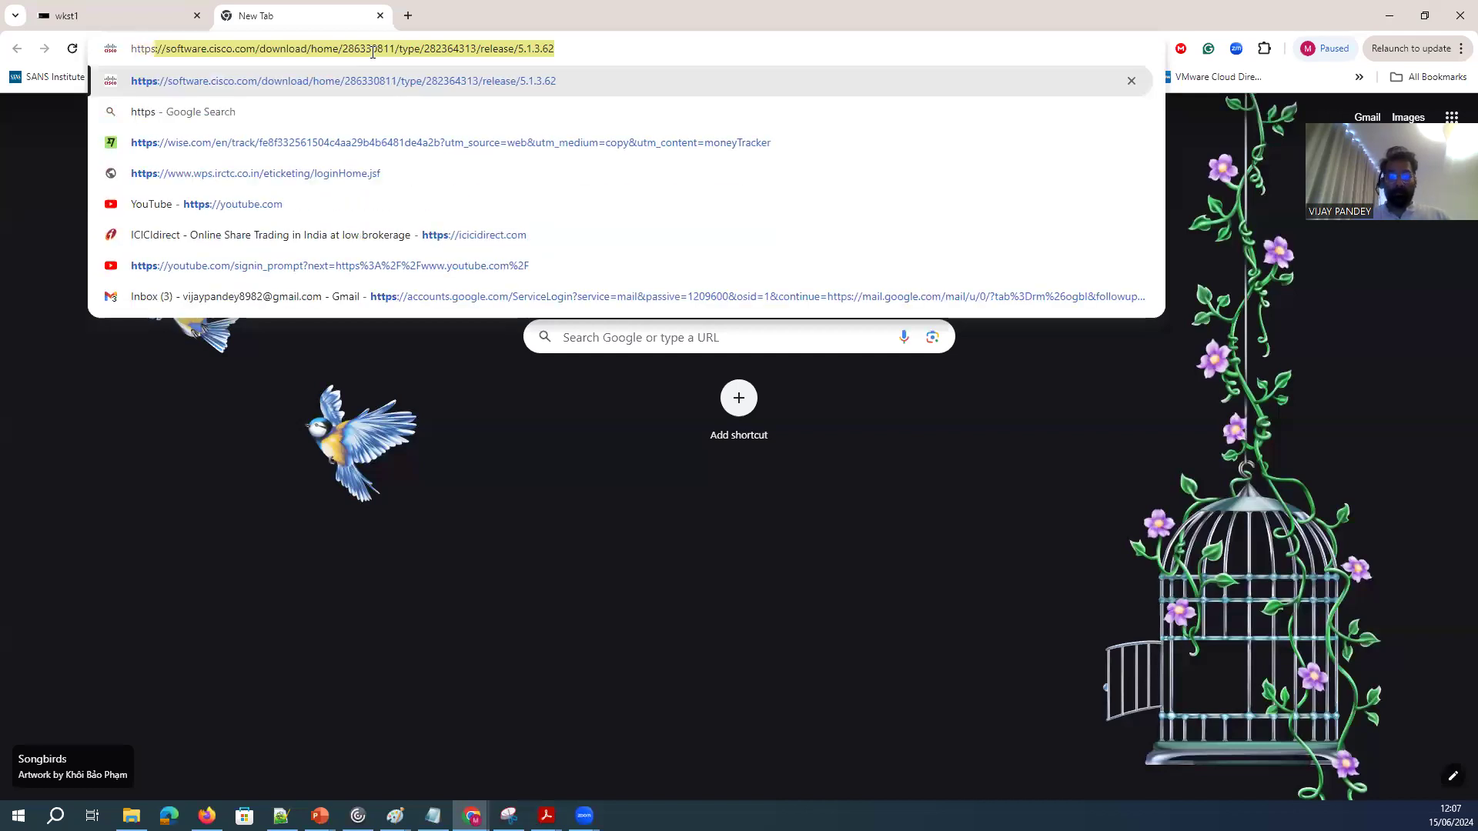
text(:/)
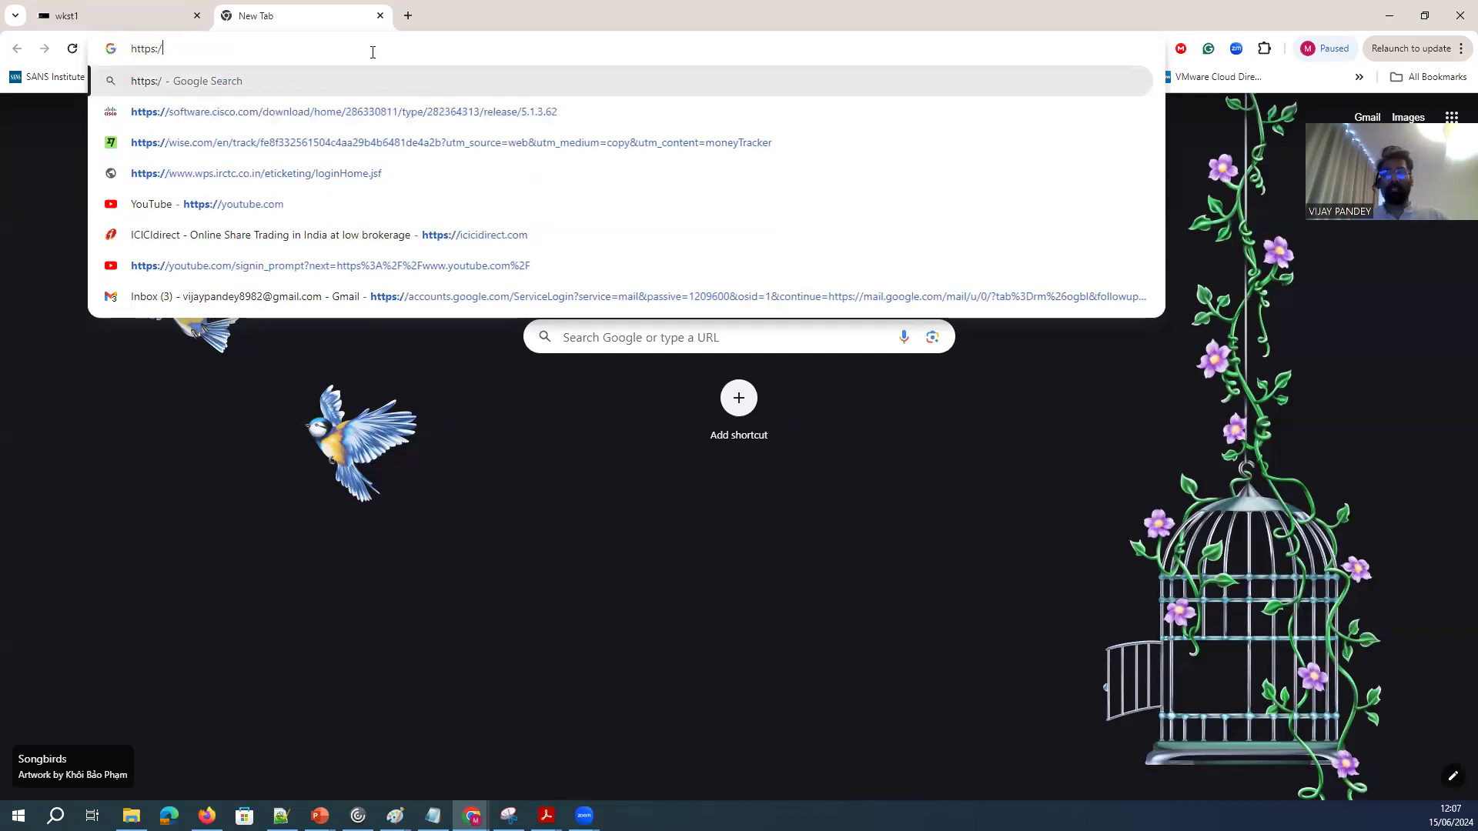
text(/)
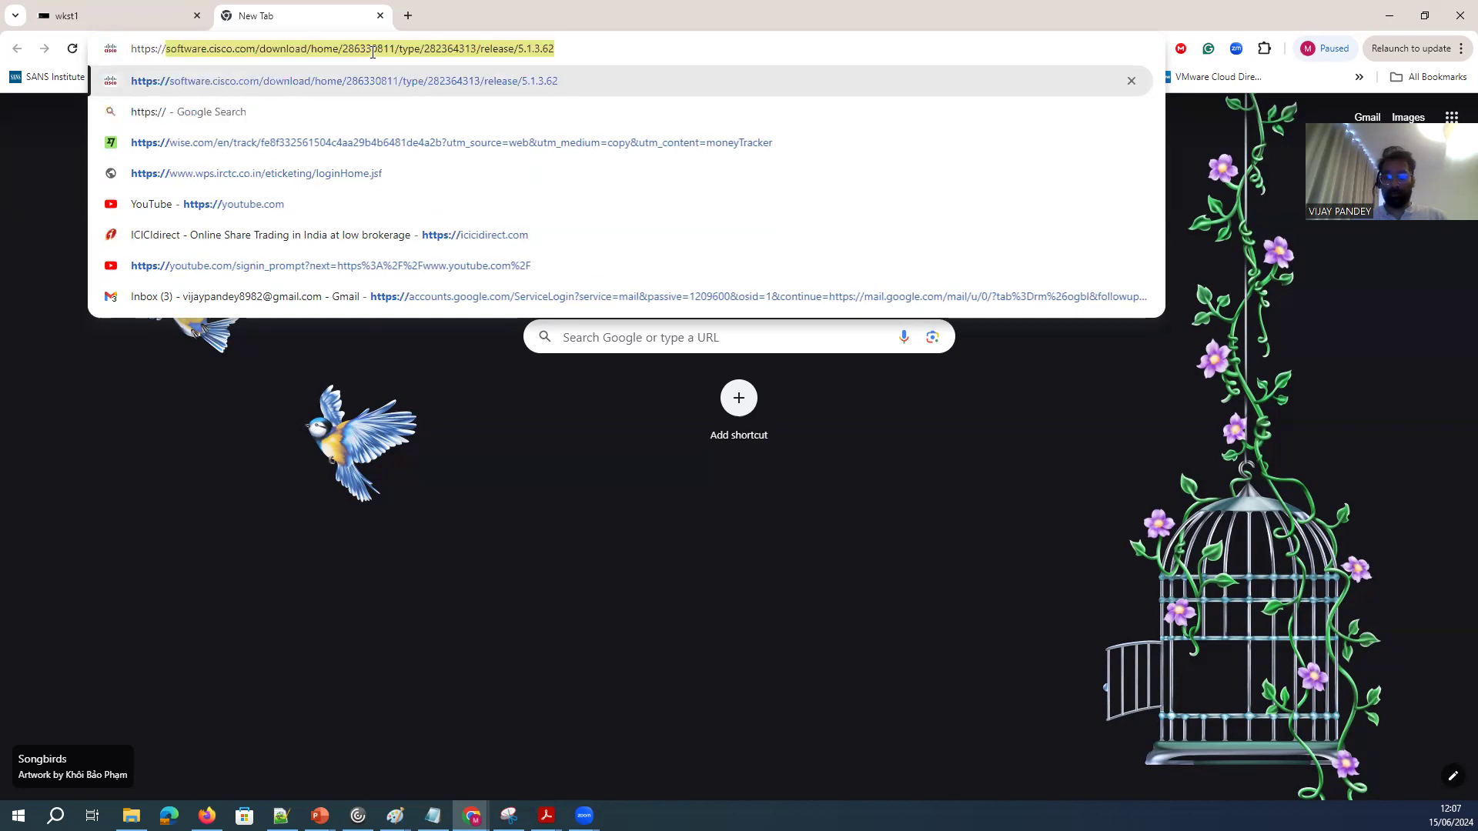
text(19)
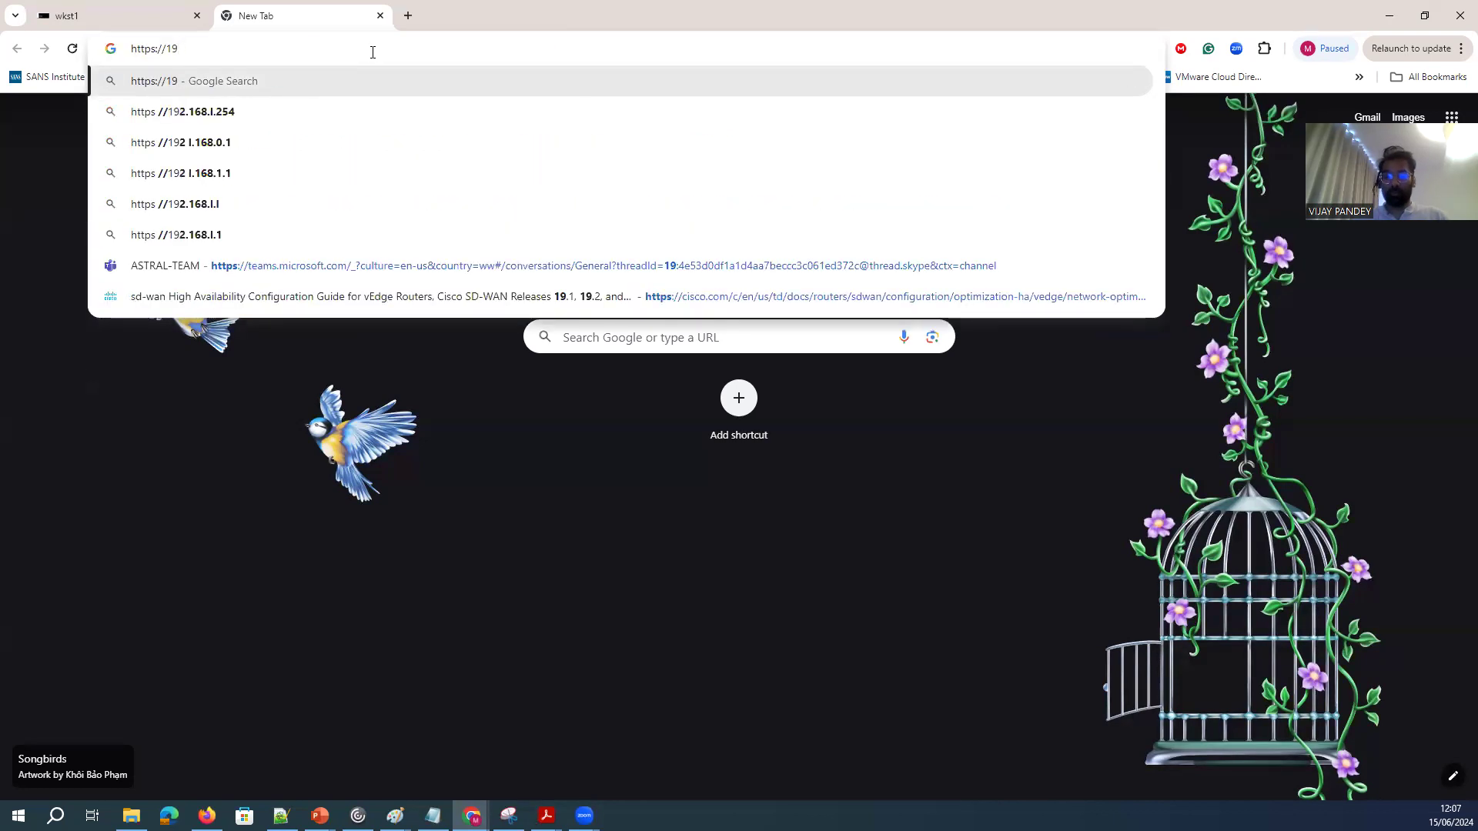
text(2)
key(BackSpace)
text(8.)
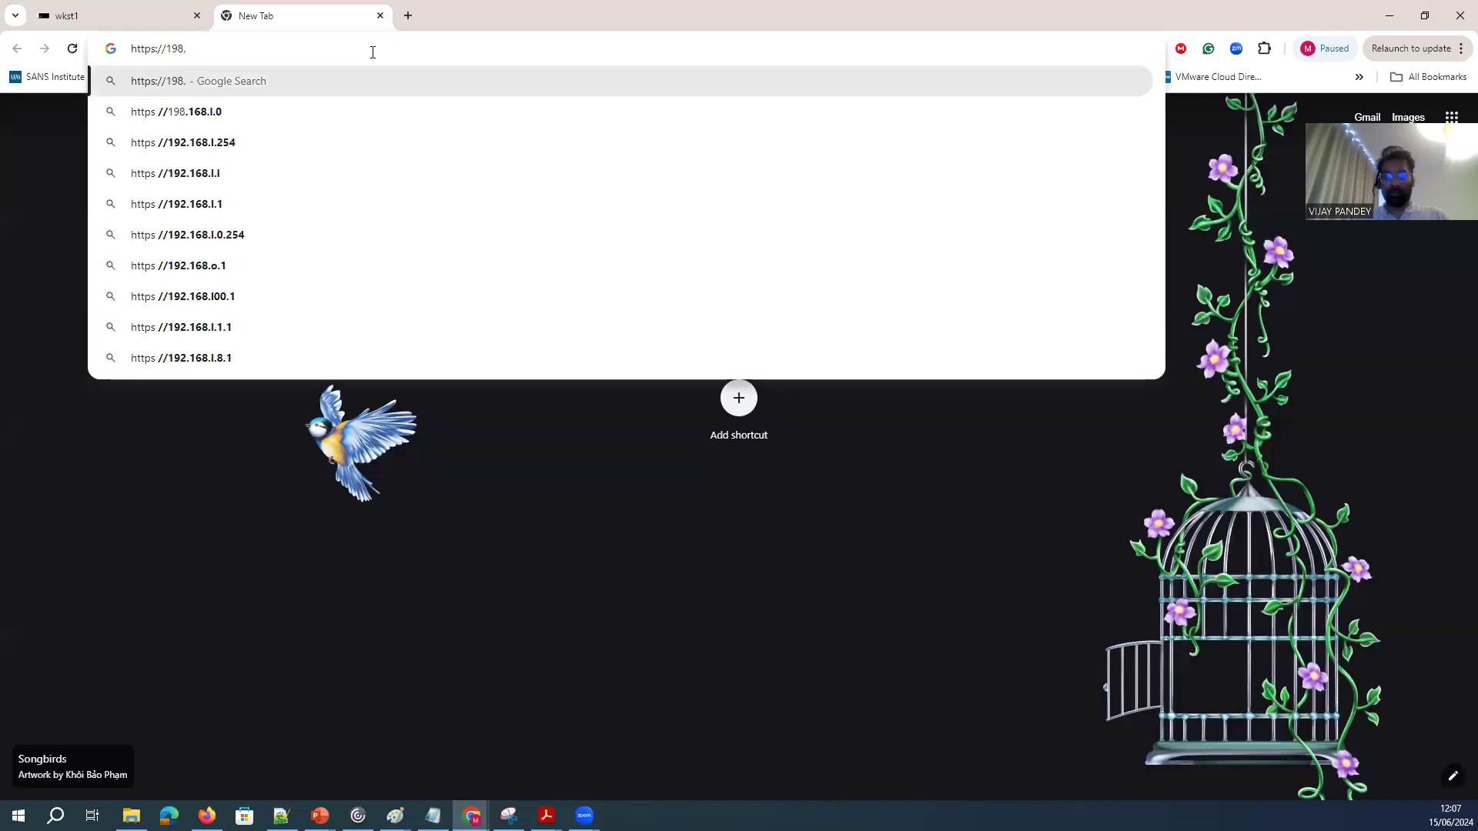
text(18.1.)
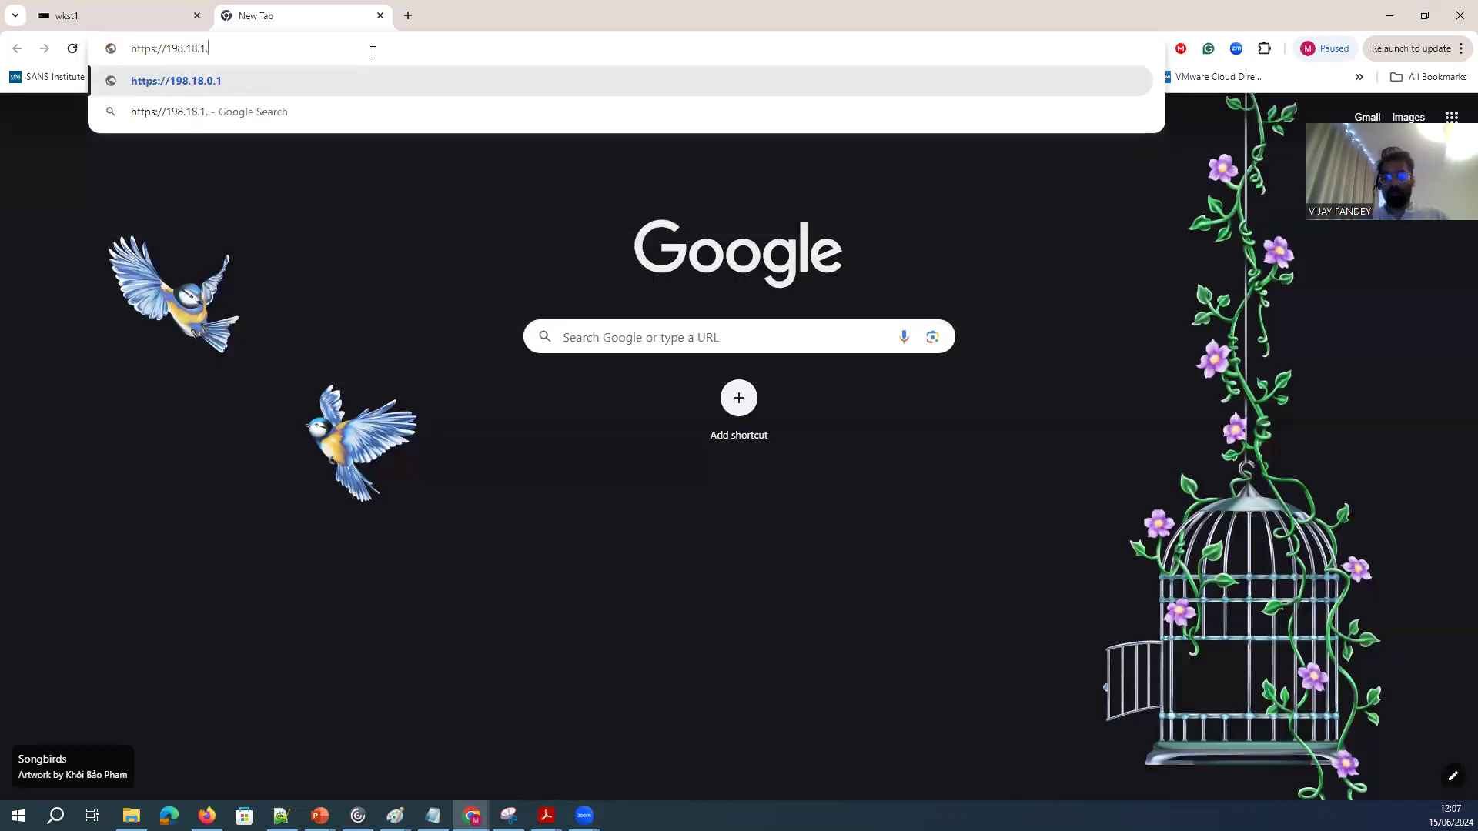
text(201)
key(Down)
key(Up)
text(:8443)
key(Return)
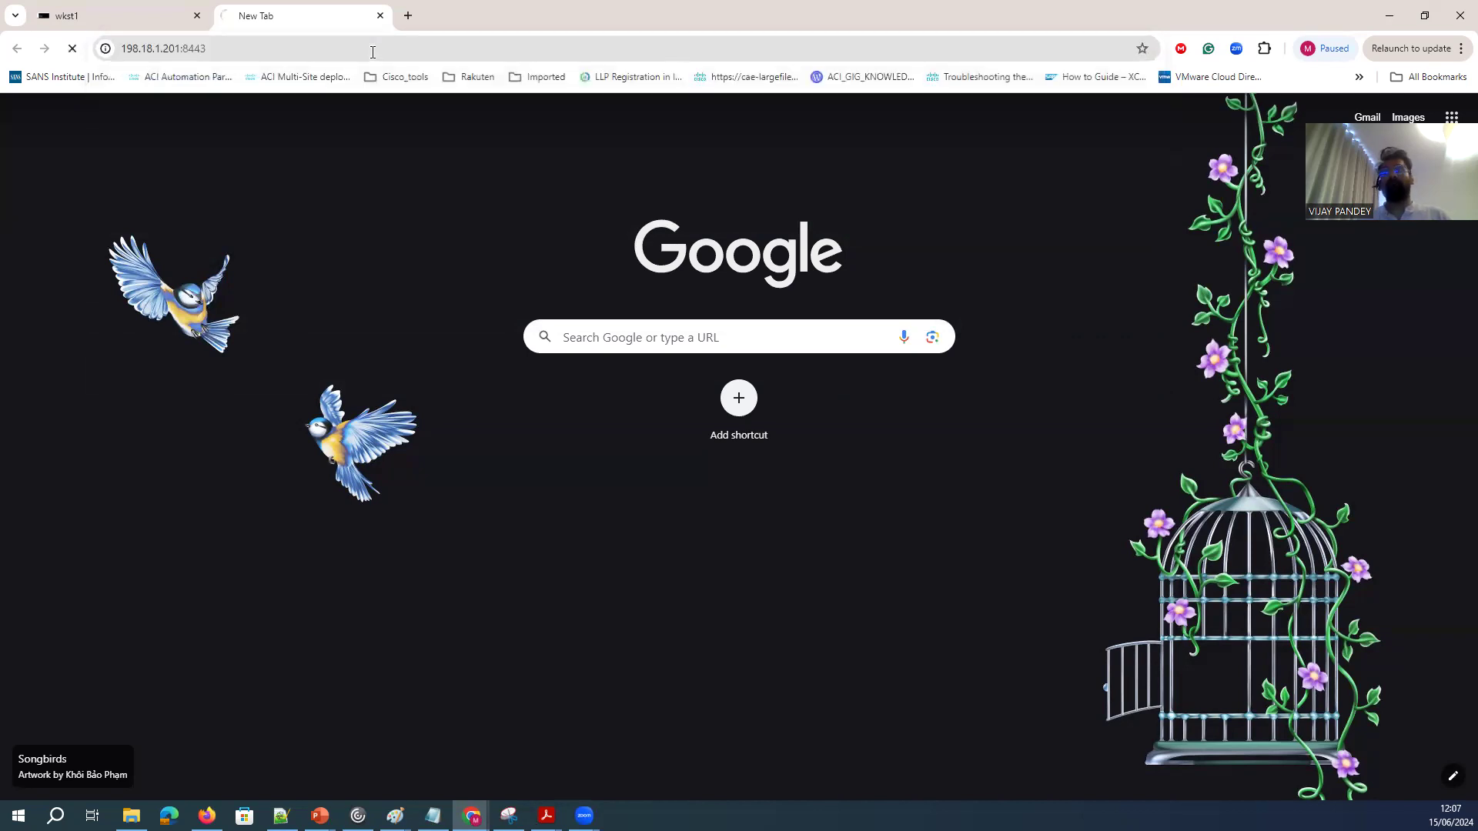
Return to the core switch's session in the wkst1 browser tab and display its running configuration with sh run.
click(133, 19)
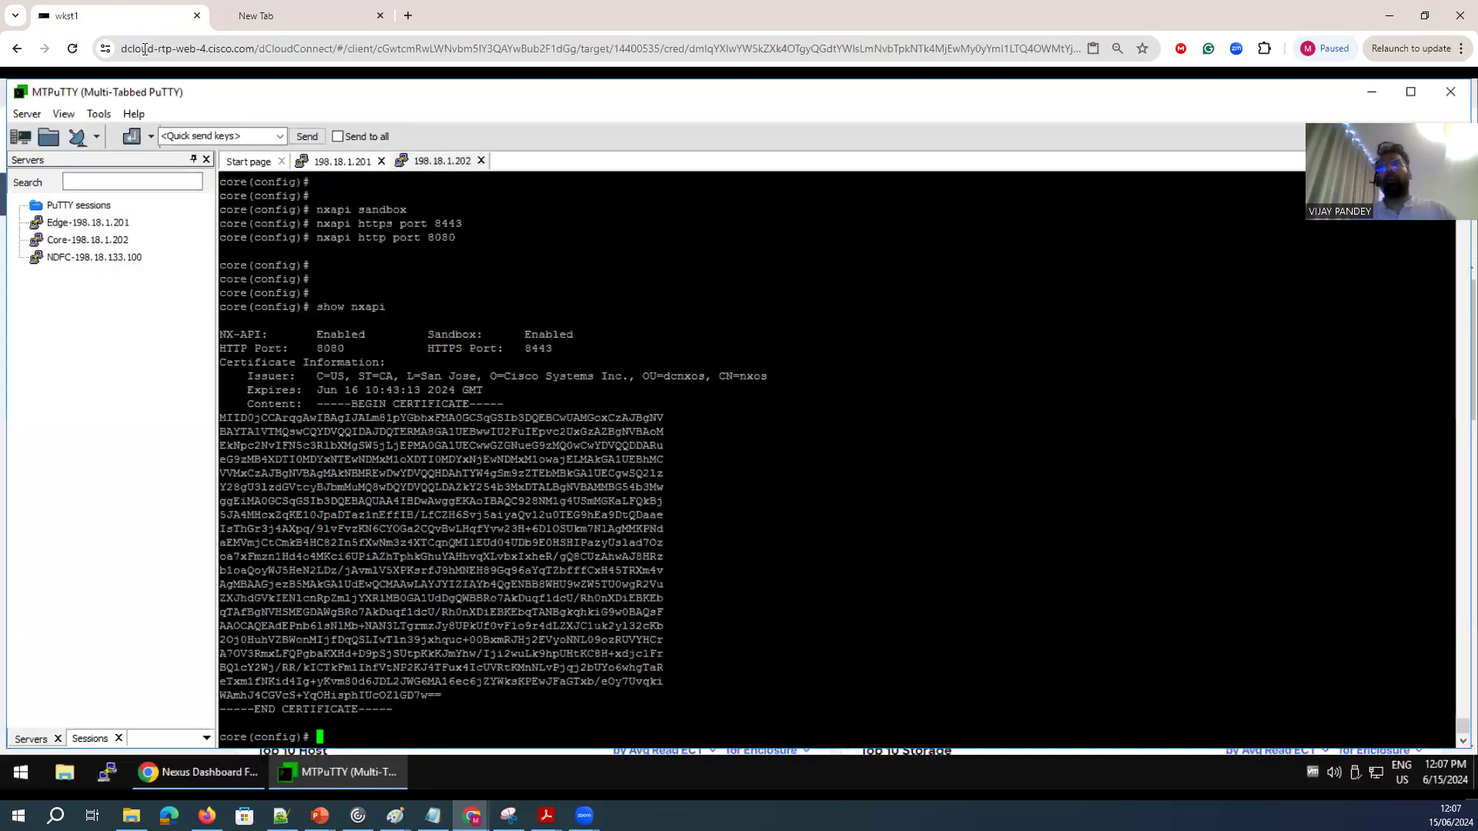
key(Return)
key(Return)
key(Return)
text(shw run)
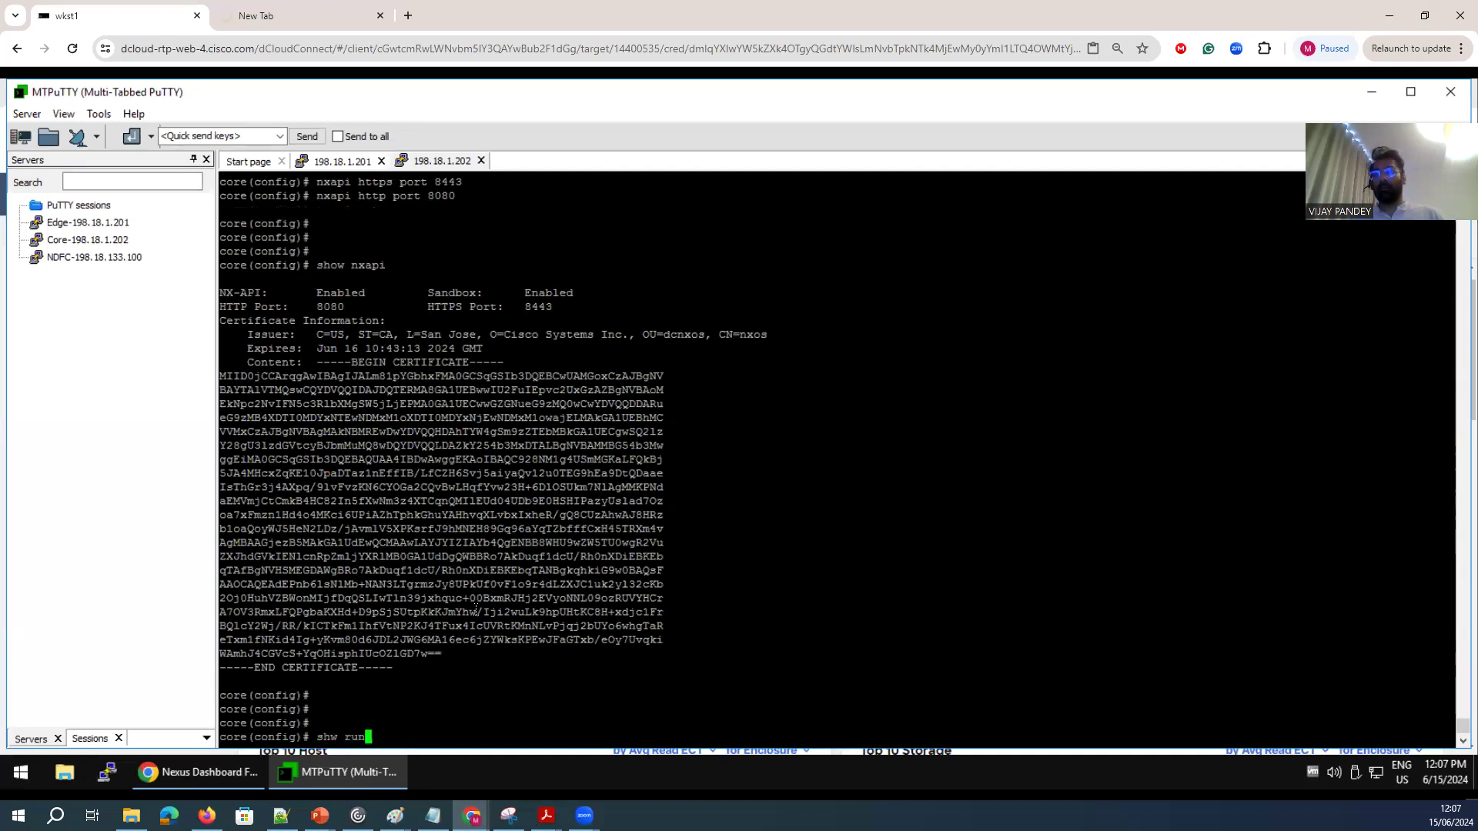
key(Return)
text(sh run)
key(Return)
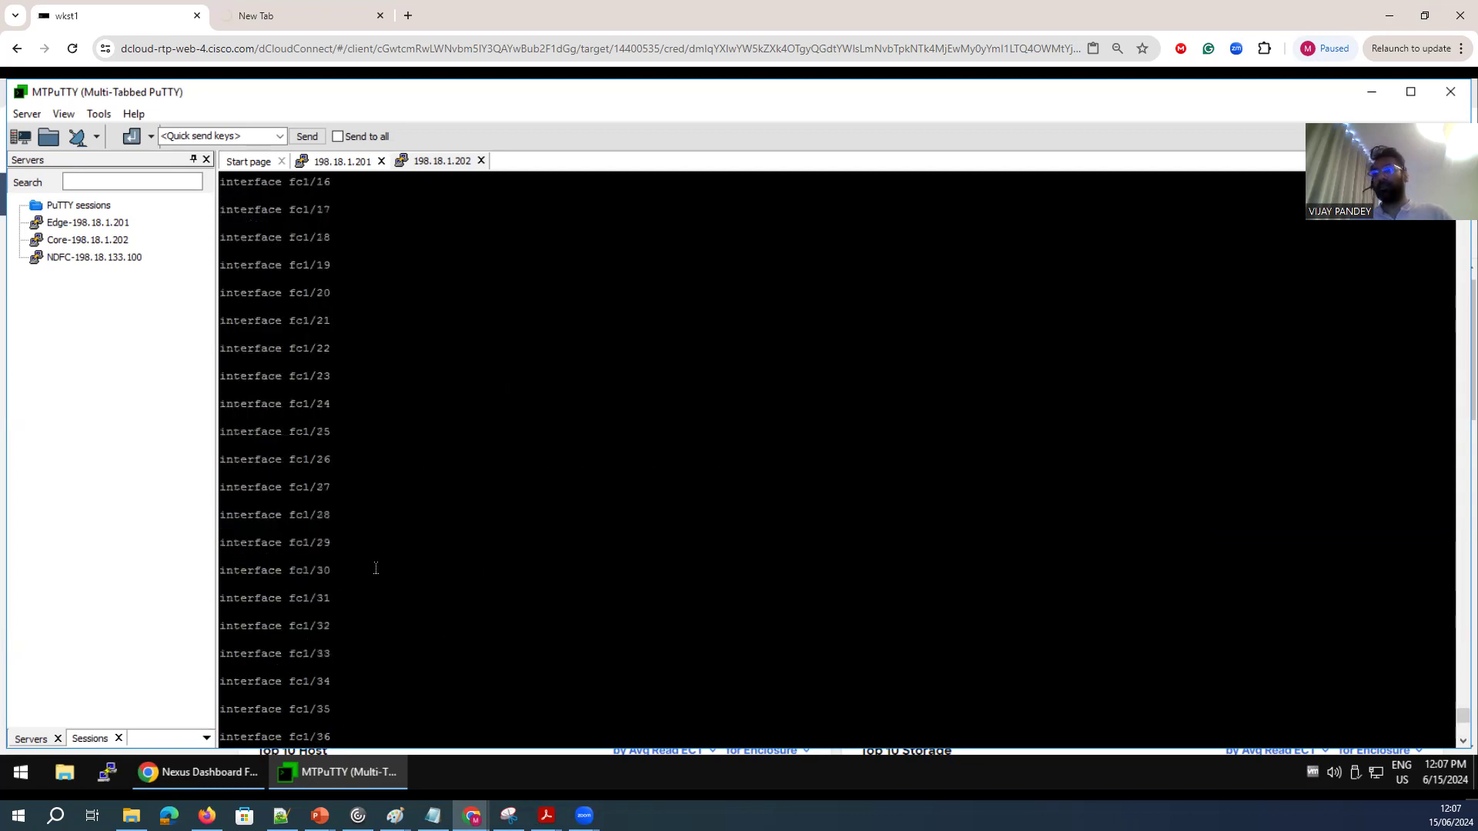
click(277, 16)
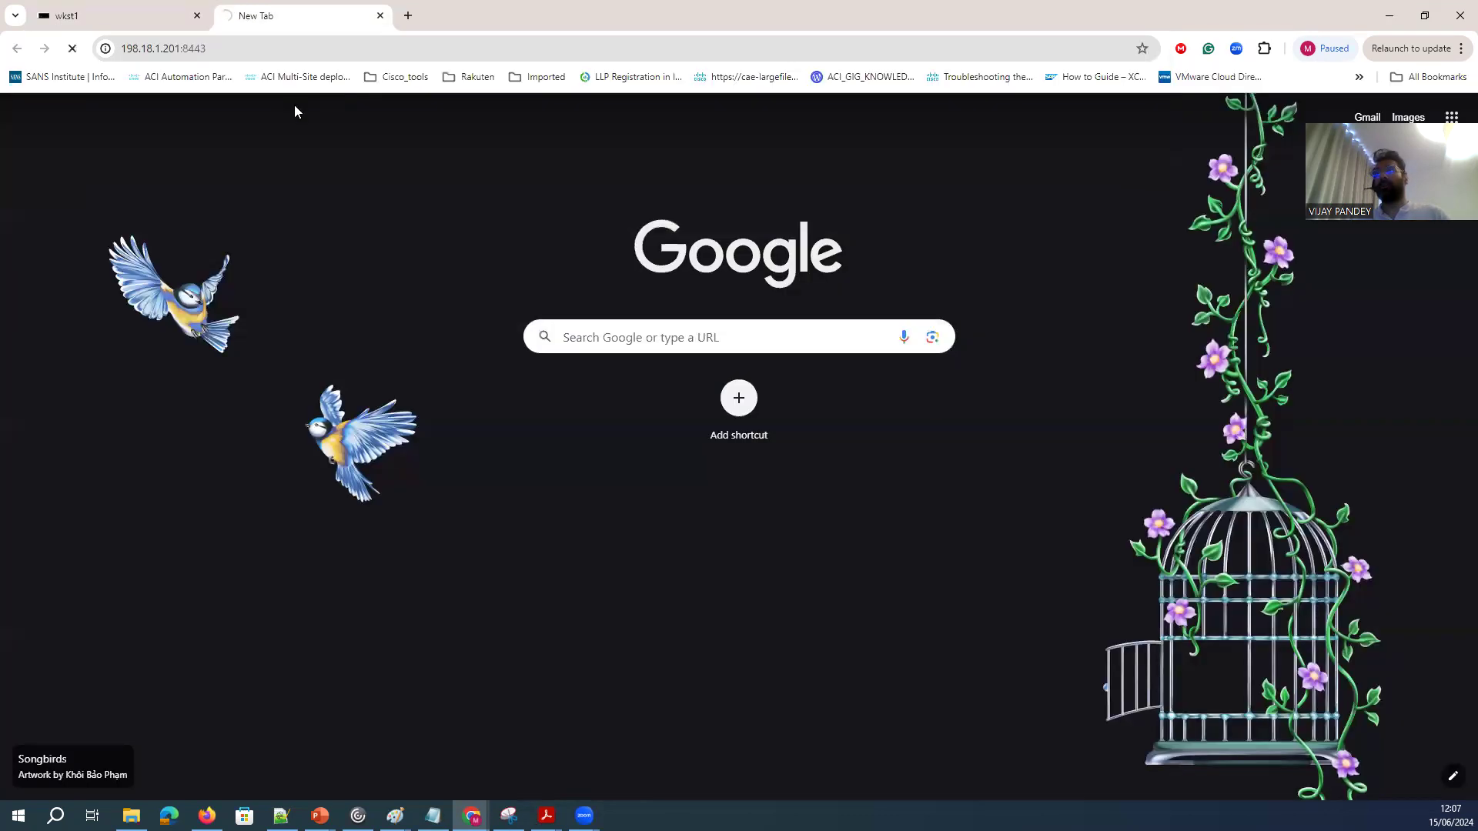
click(180, 48)
click(206, 55)
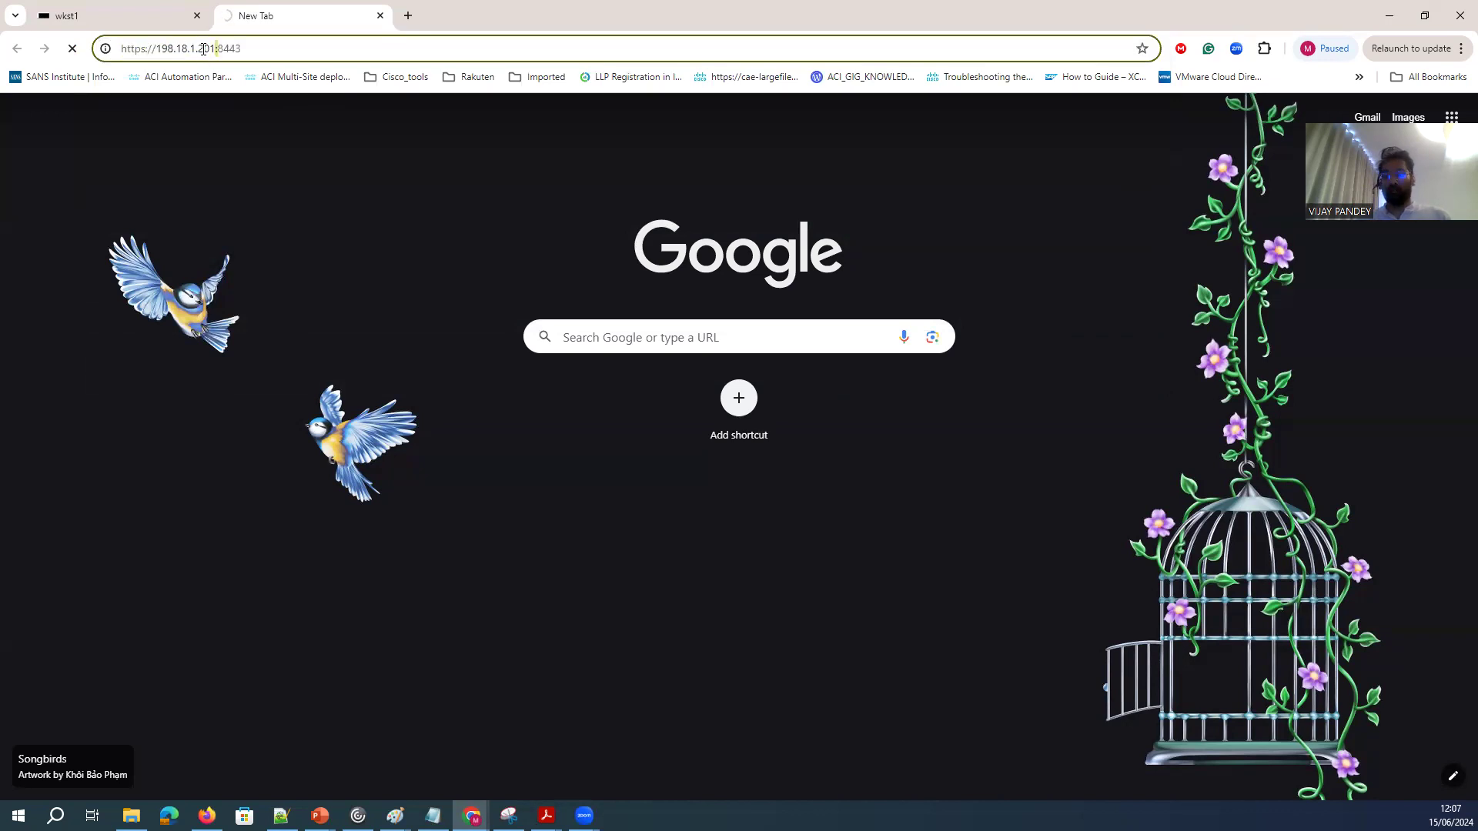
key(BackSpace)
text(2)
key(Return)
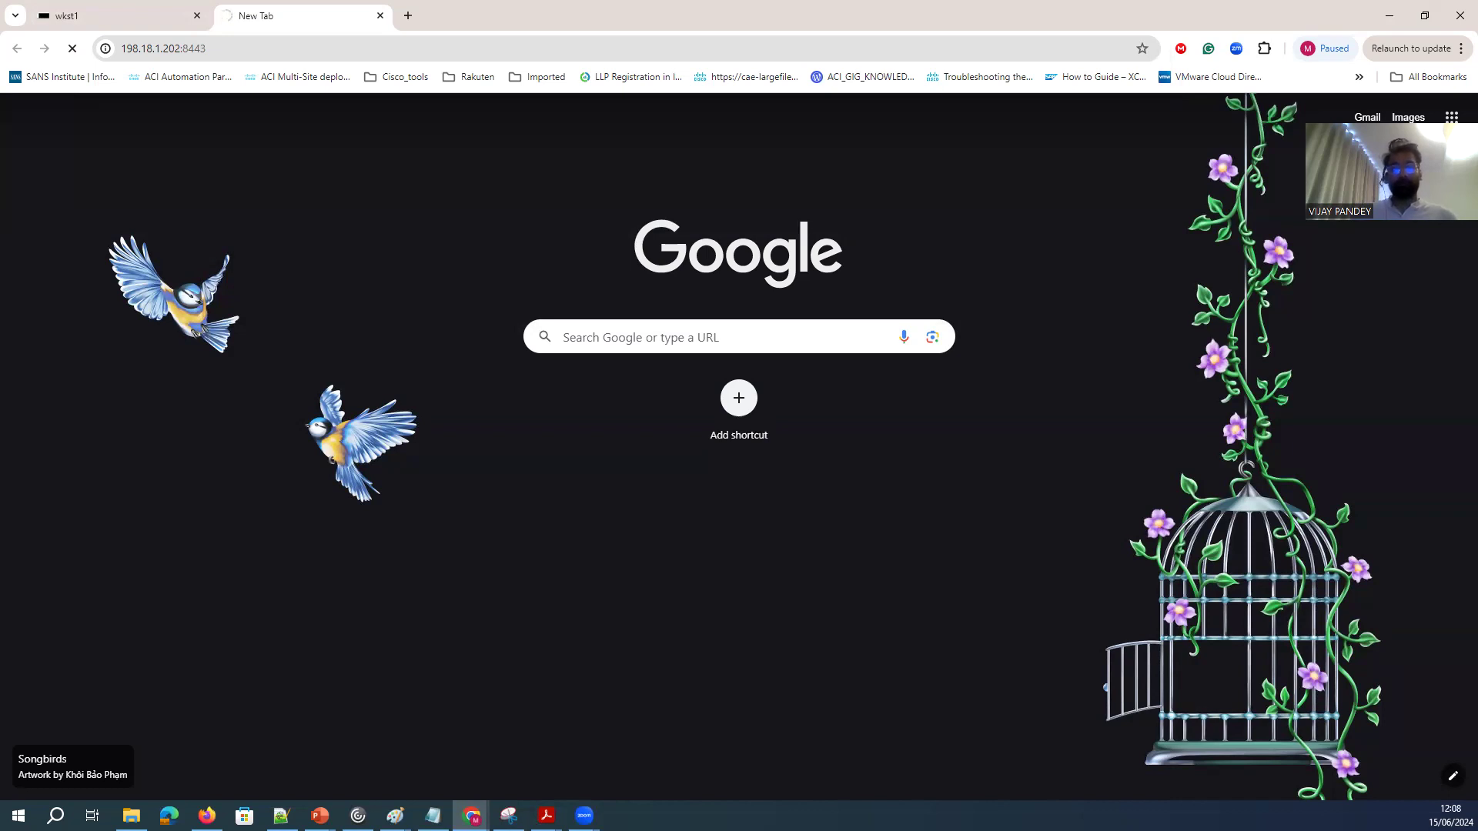
Switch back to MTPuTTY, open the edge switch's 198.18.1.201 session and page through the rest of its running configuration.
click(138, 17)
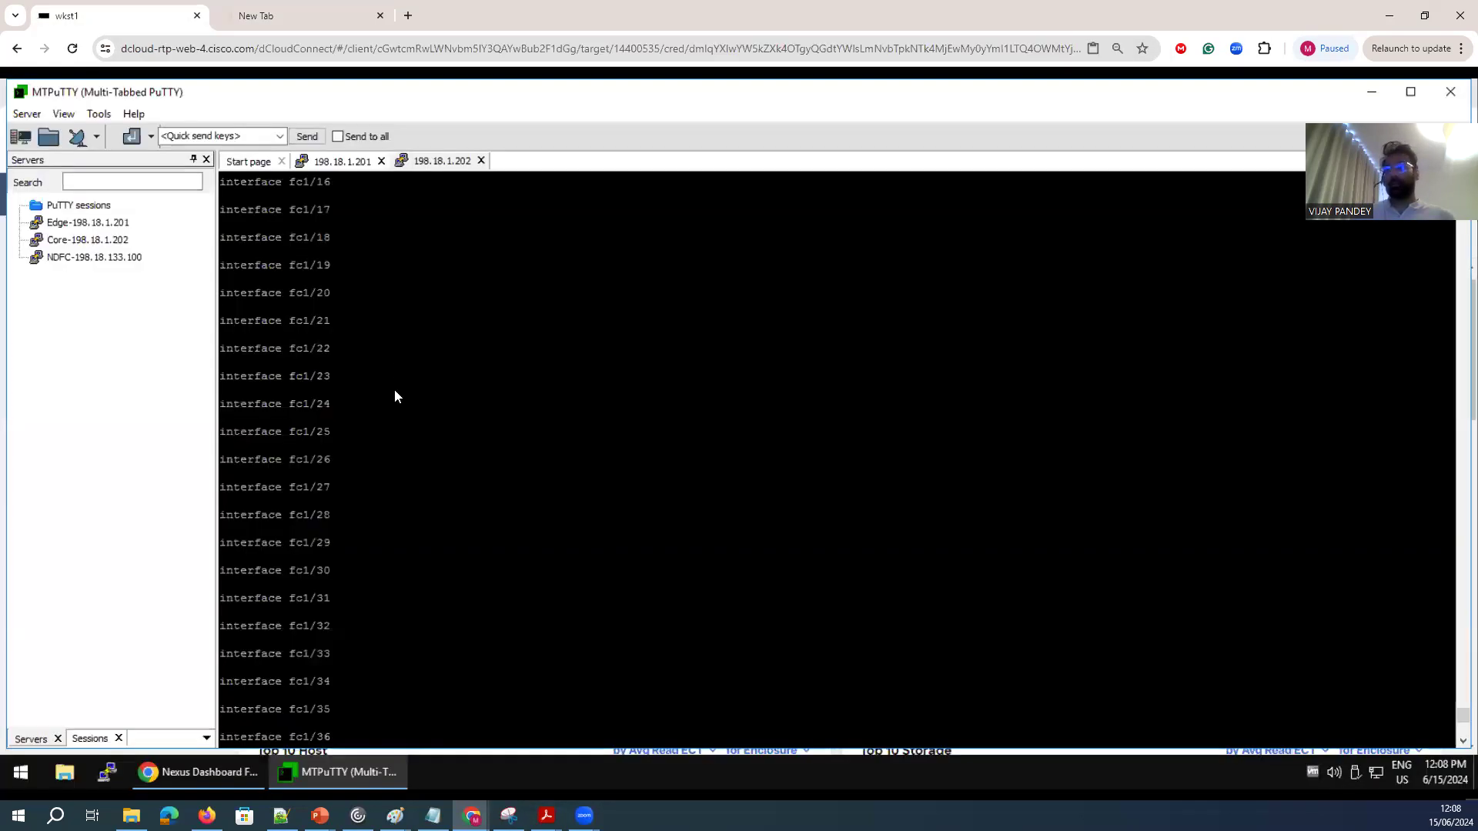
click(334, 166)
key(space)
key(space)
key(space)
key(space)
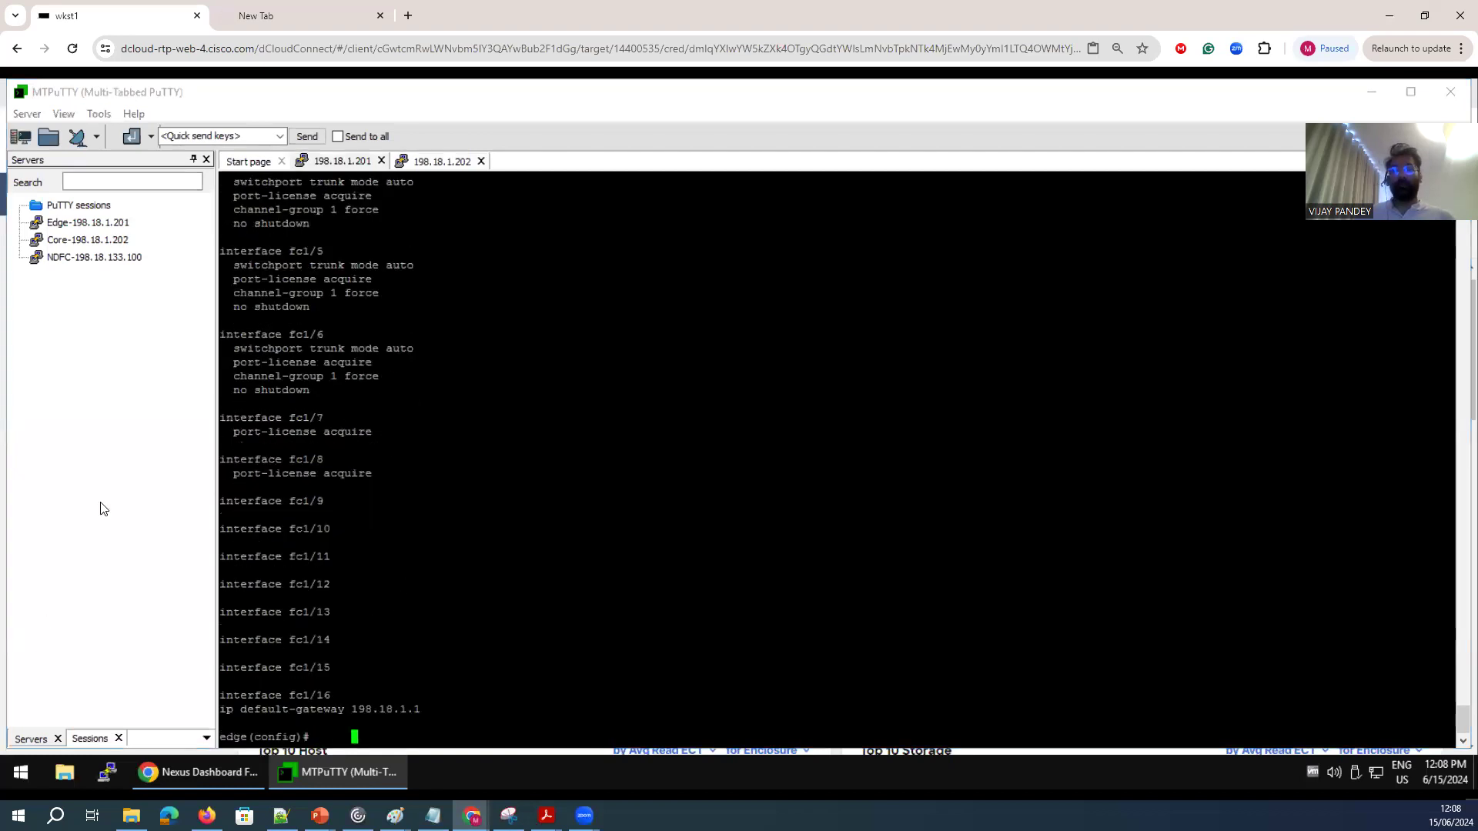
Enable the NX-API feature on the edge switch with feature nxapi.
key(Return)
key(Return)
text(feature )
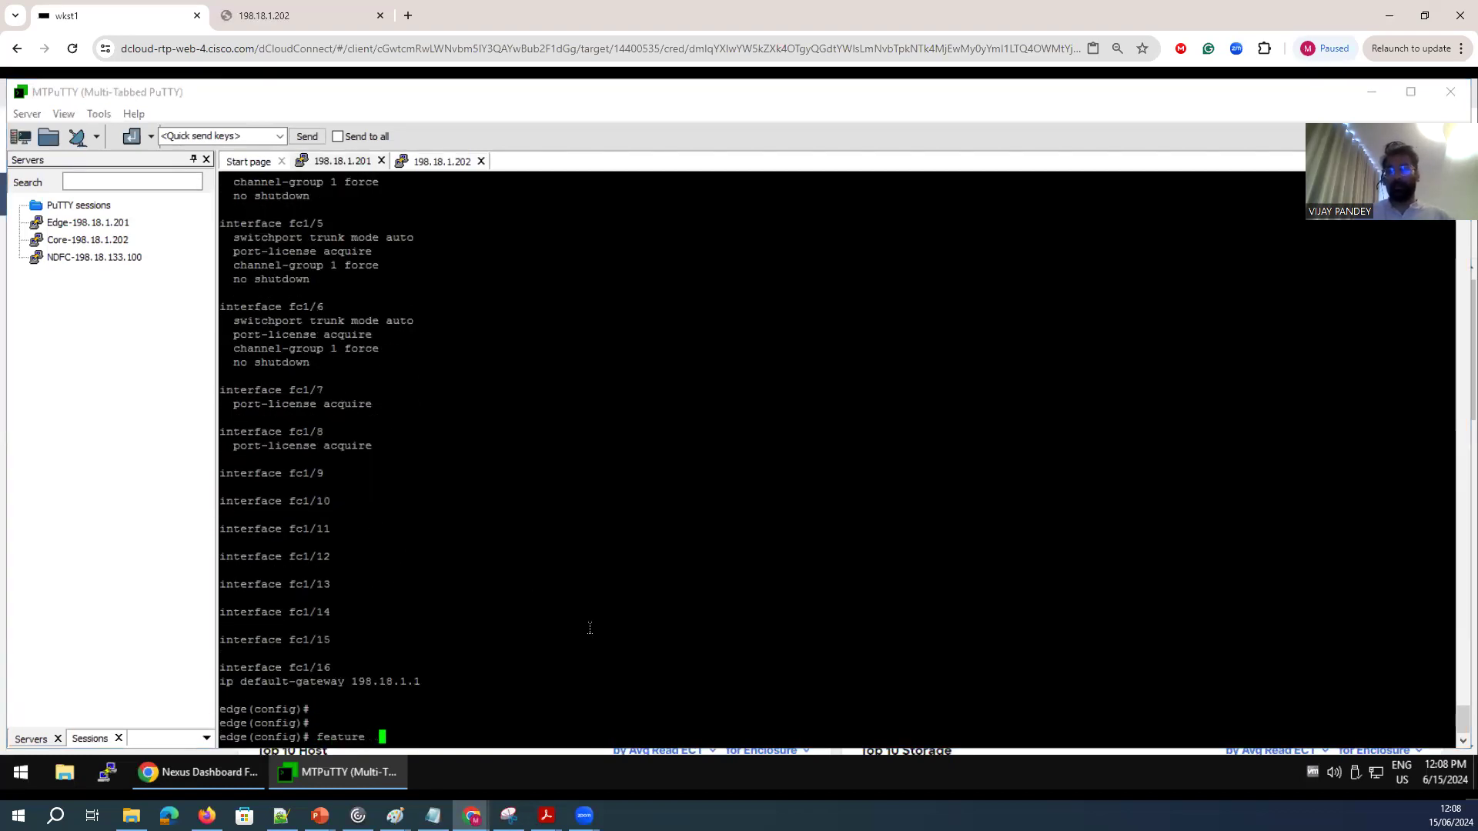
text(npiv)
key(BackSpace)
key(BackSpace)
key(BackSpace)
key(BackSpace)
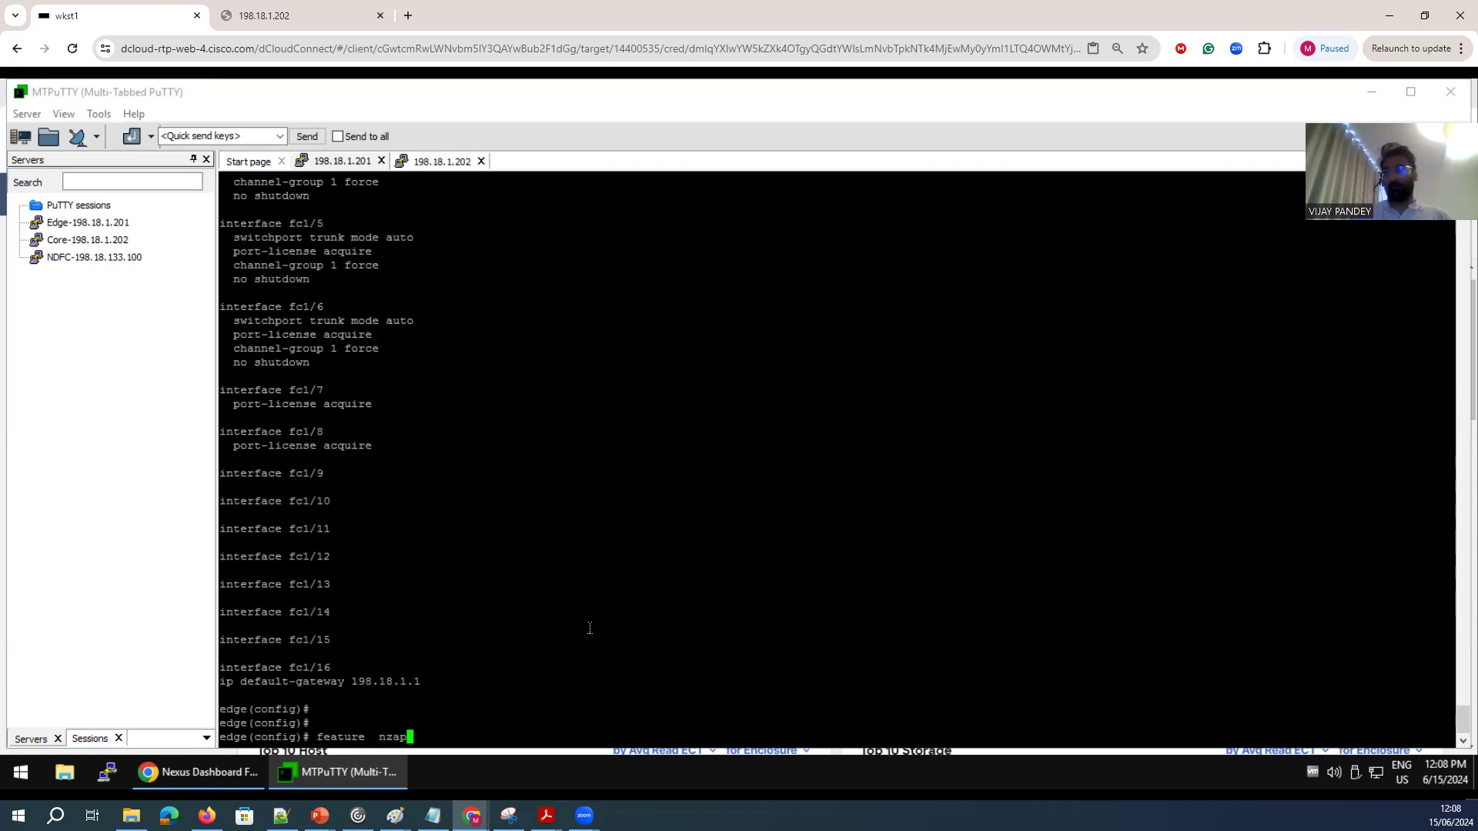
text(xapi)
key(Return)
Enable the NX-API sandbox on the edge switch and set its NX-API HTTPS port to 8443.
text(nxapi)
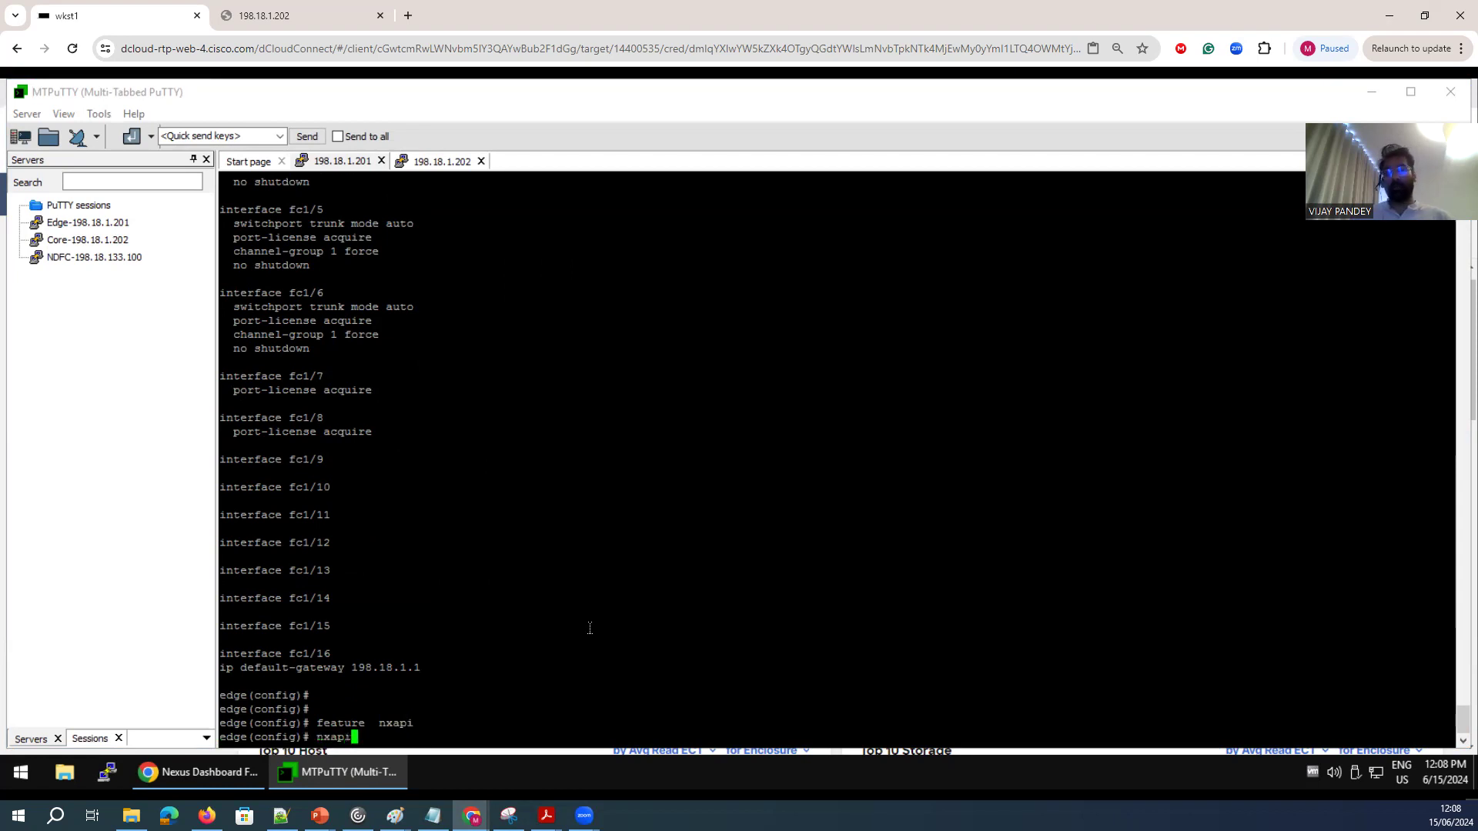
text( sandbox)
key(Return)
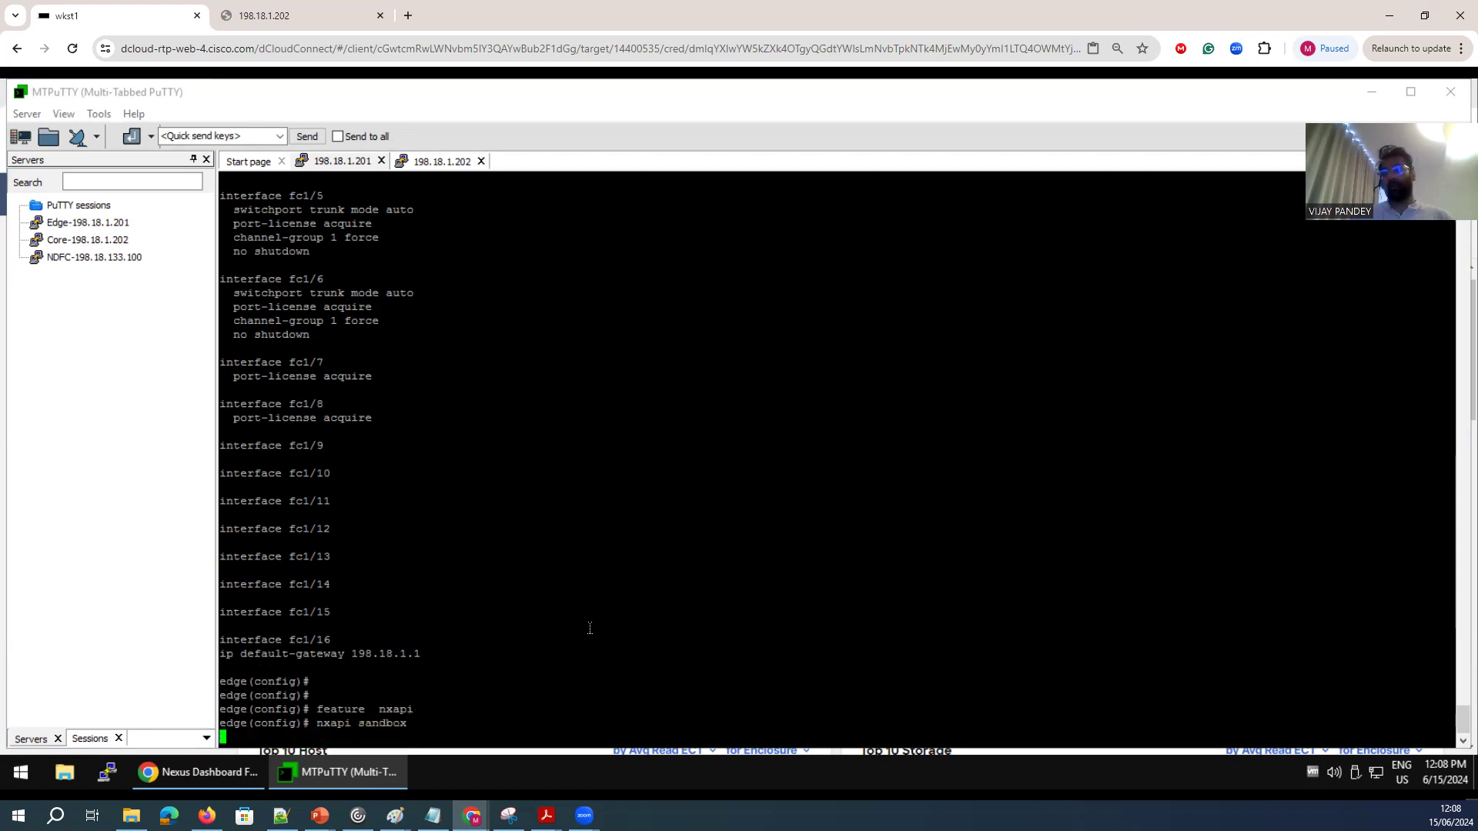
text(nx)
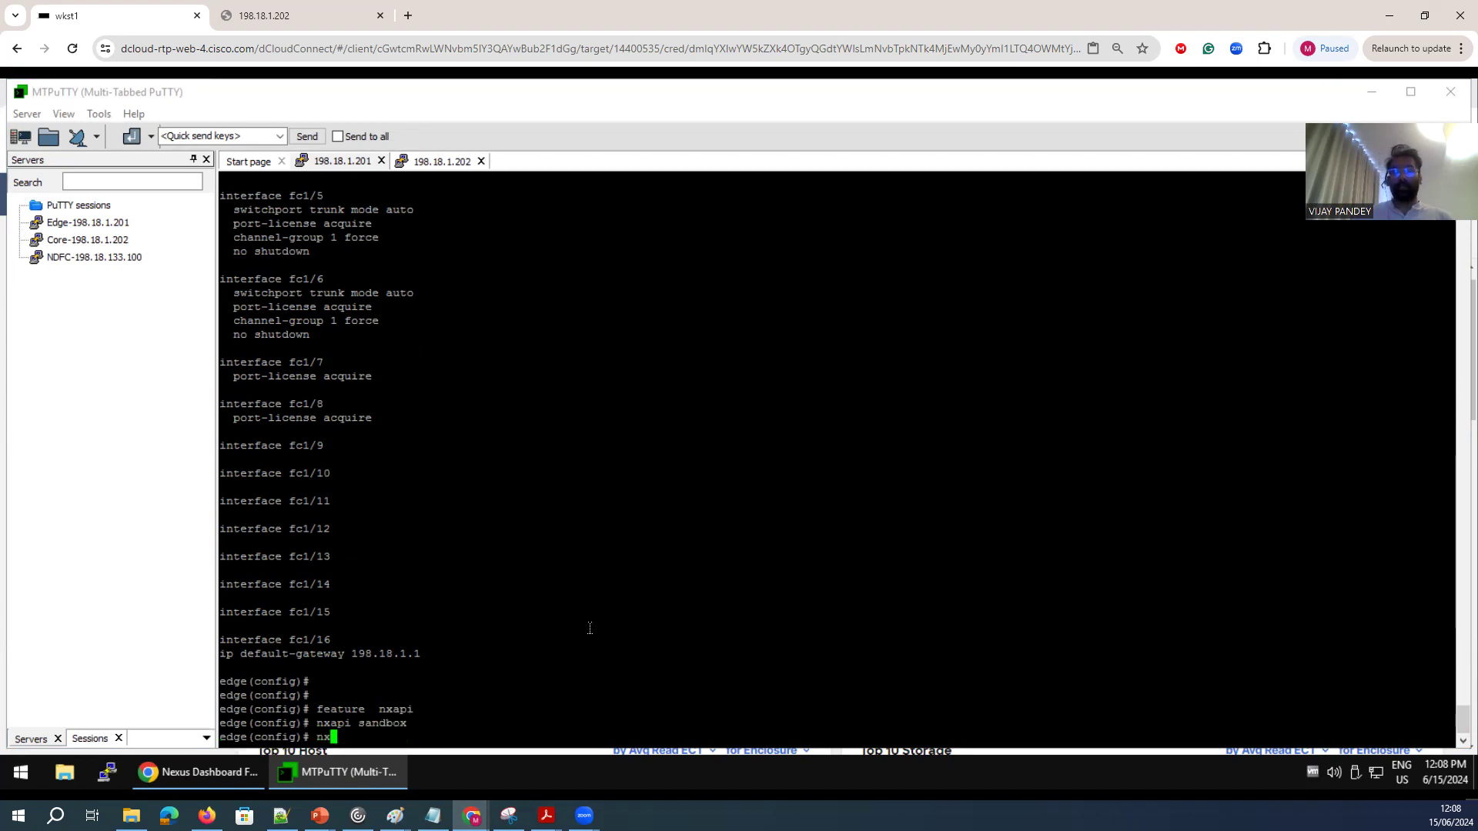
text(api https port 8443)
key(Return)
Run show nxapi on the edge switch and examine its HTTPS port, HTTP port and certificate details.
text(show nxapi)
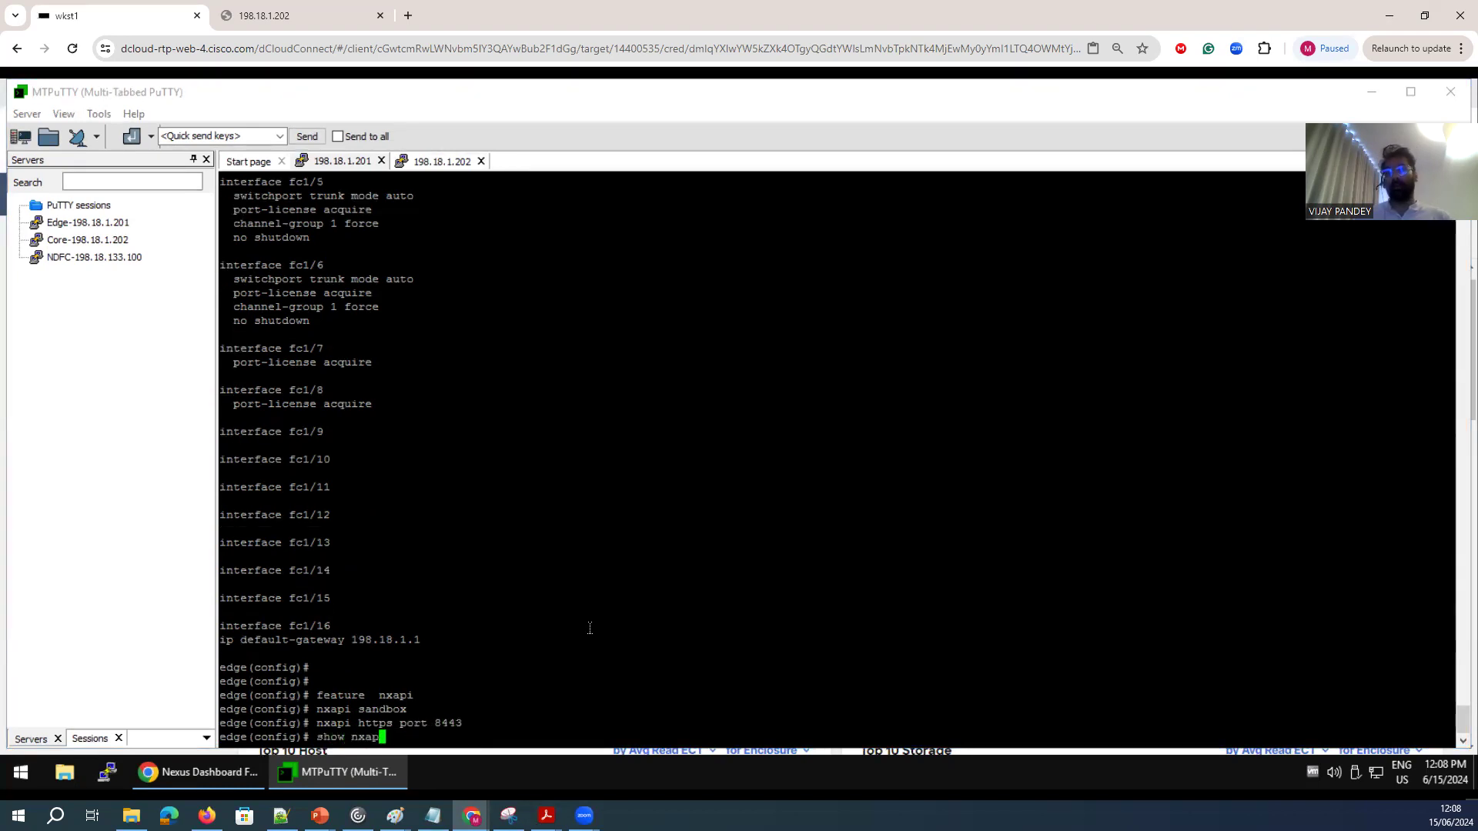
key(Return)
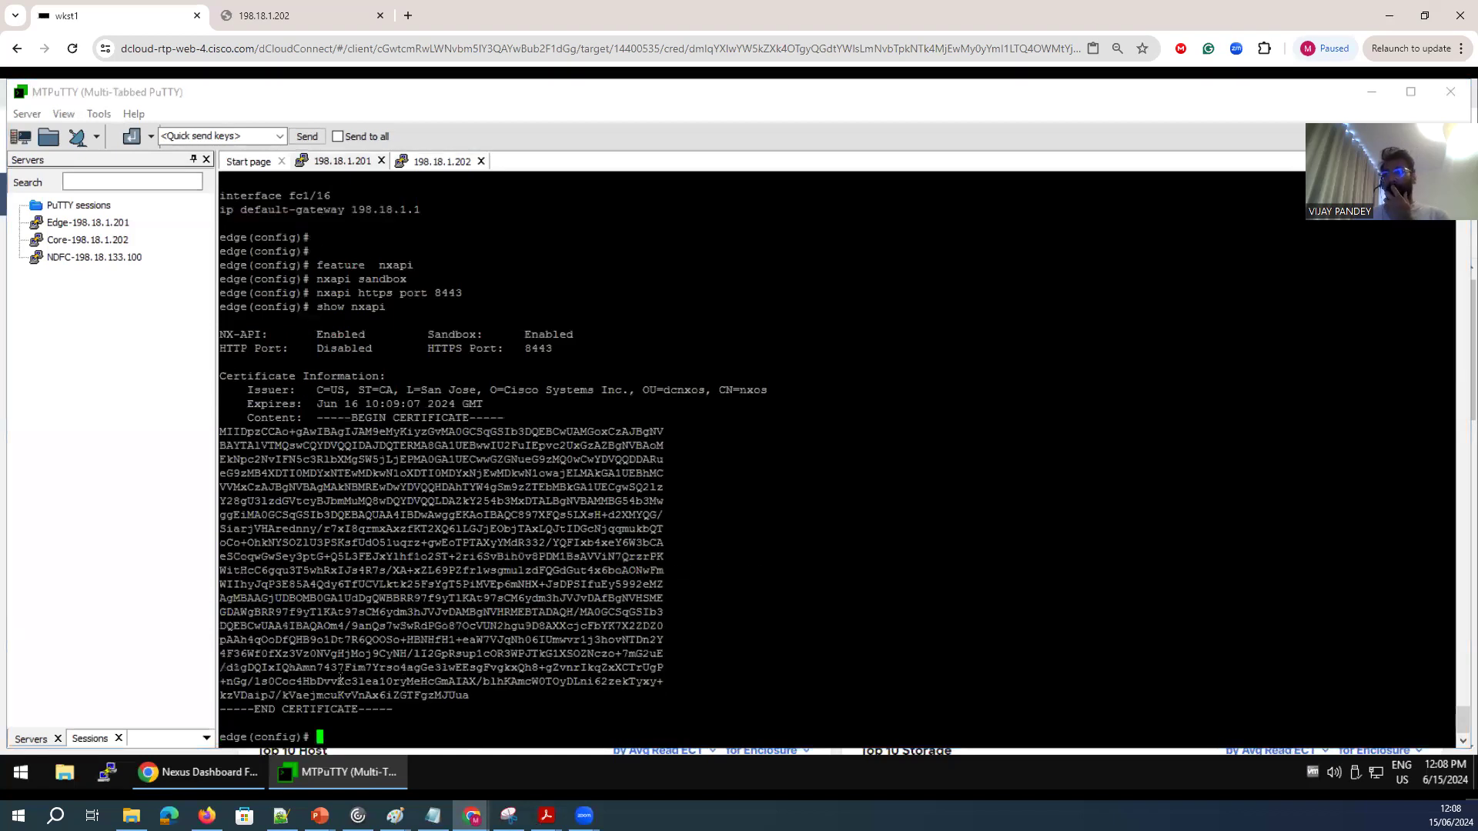
drag(397, 709, 255, 441)
drag(256, 442, 247, 431)
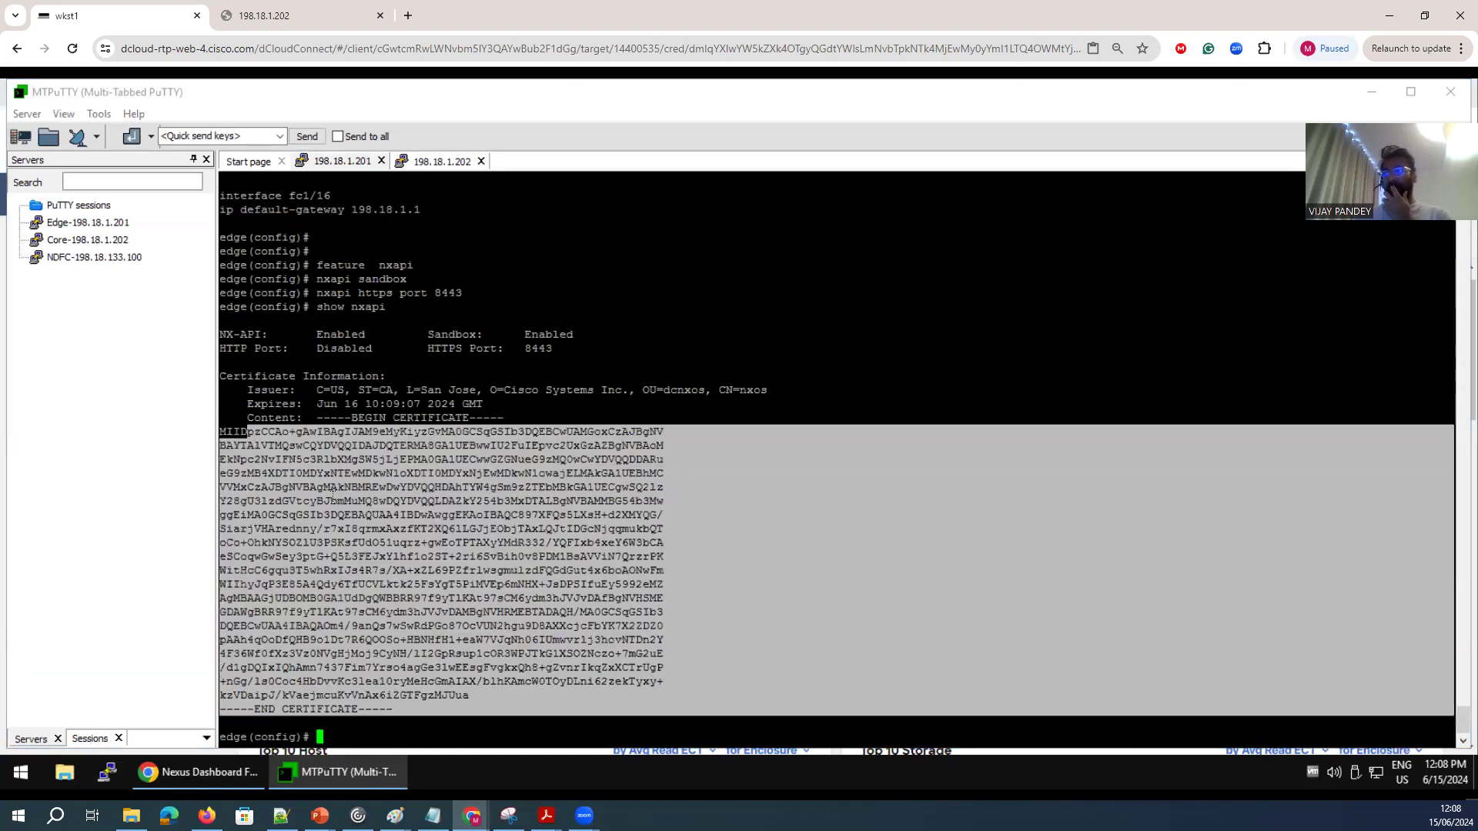
drag(562, 348, 429, 347)
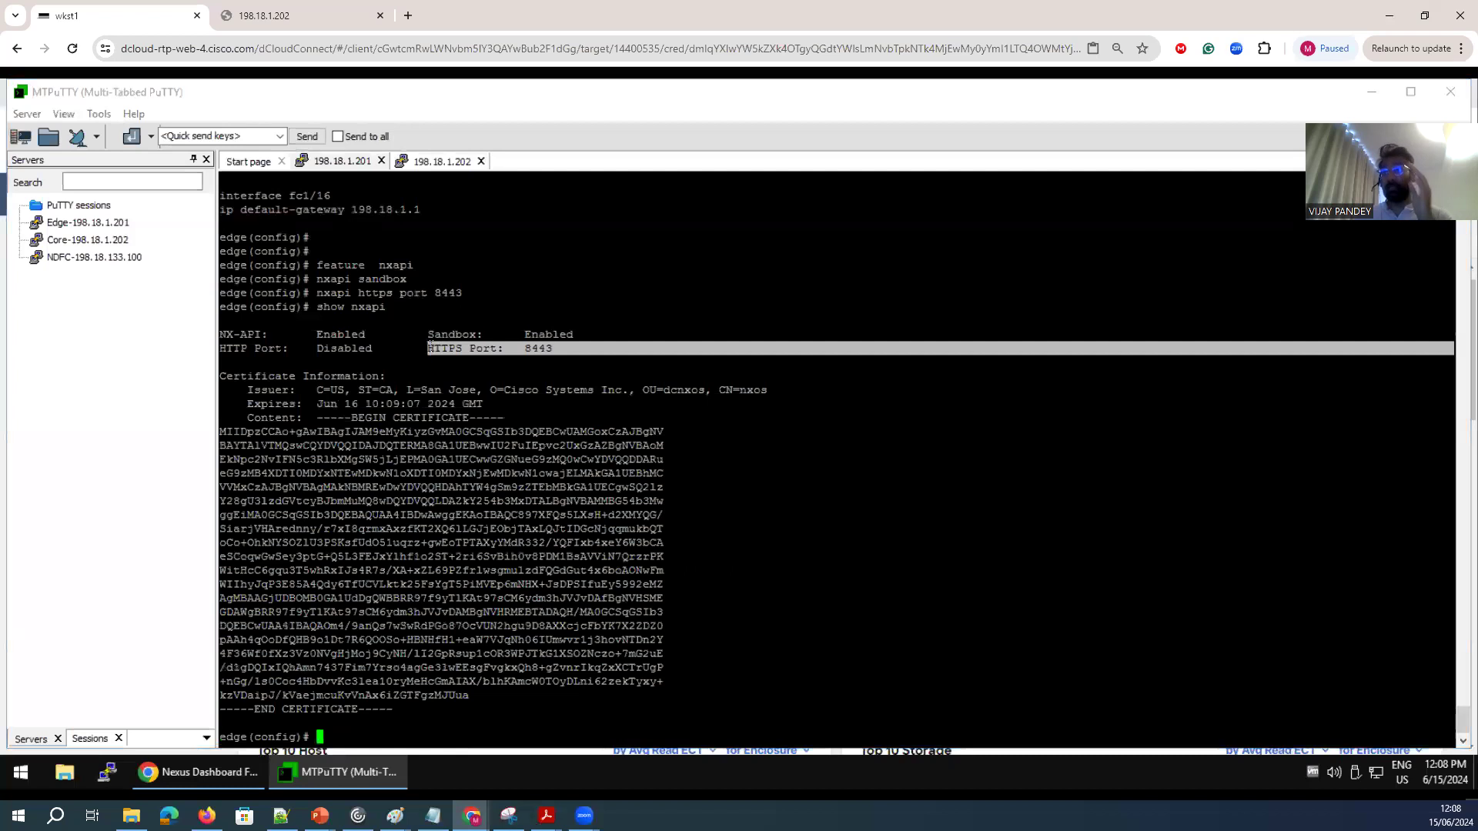
drag(295, 351, 229, 348)
click(250, 771)
click(297, 29)
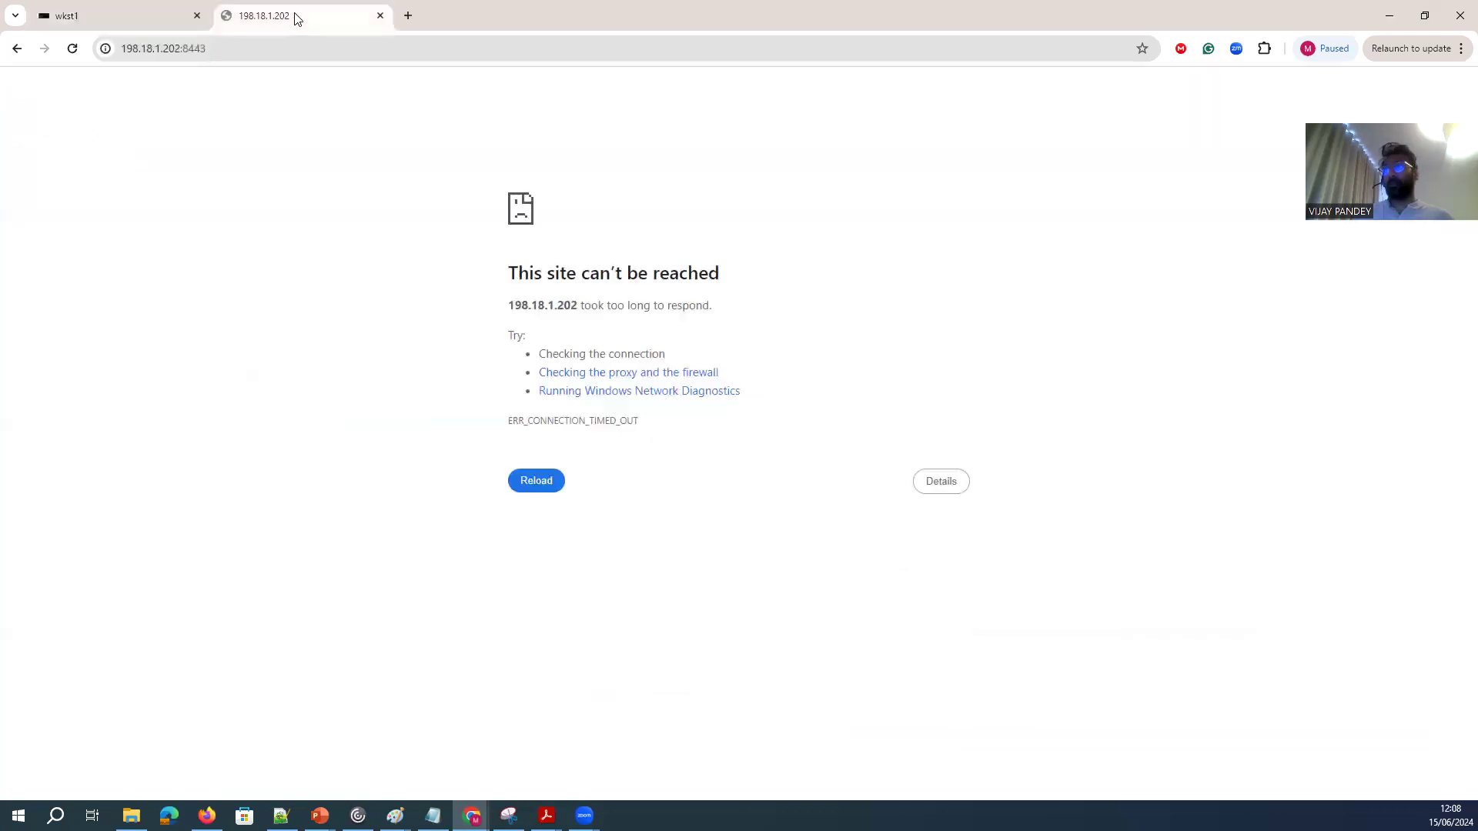
click(179, 48)
click(179, 48)
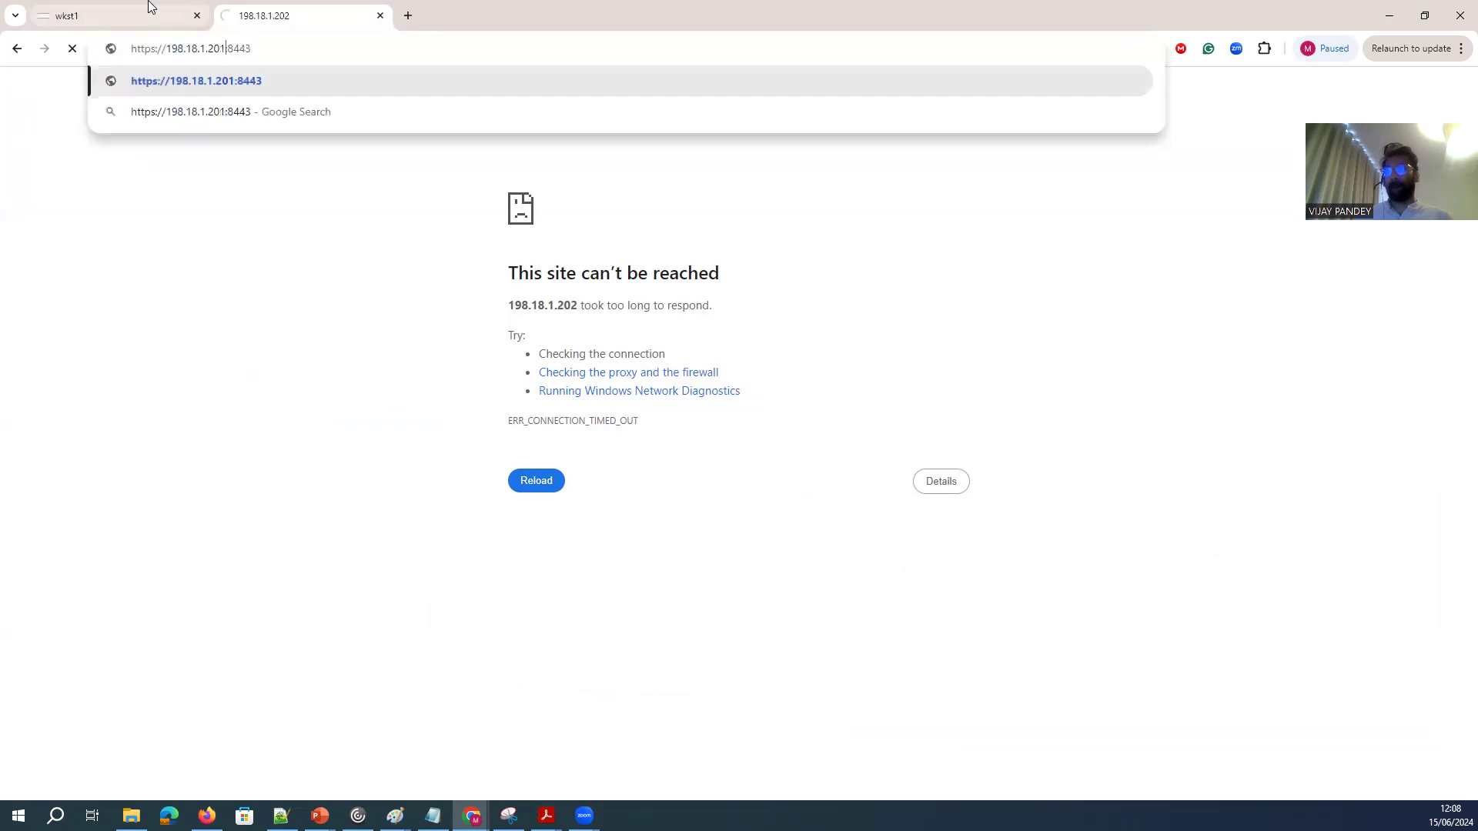
key(Return)
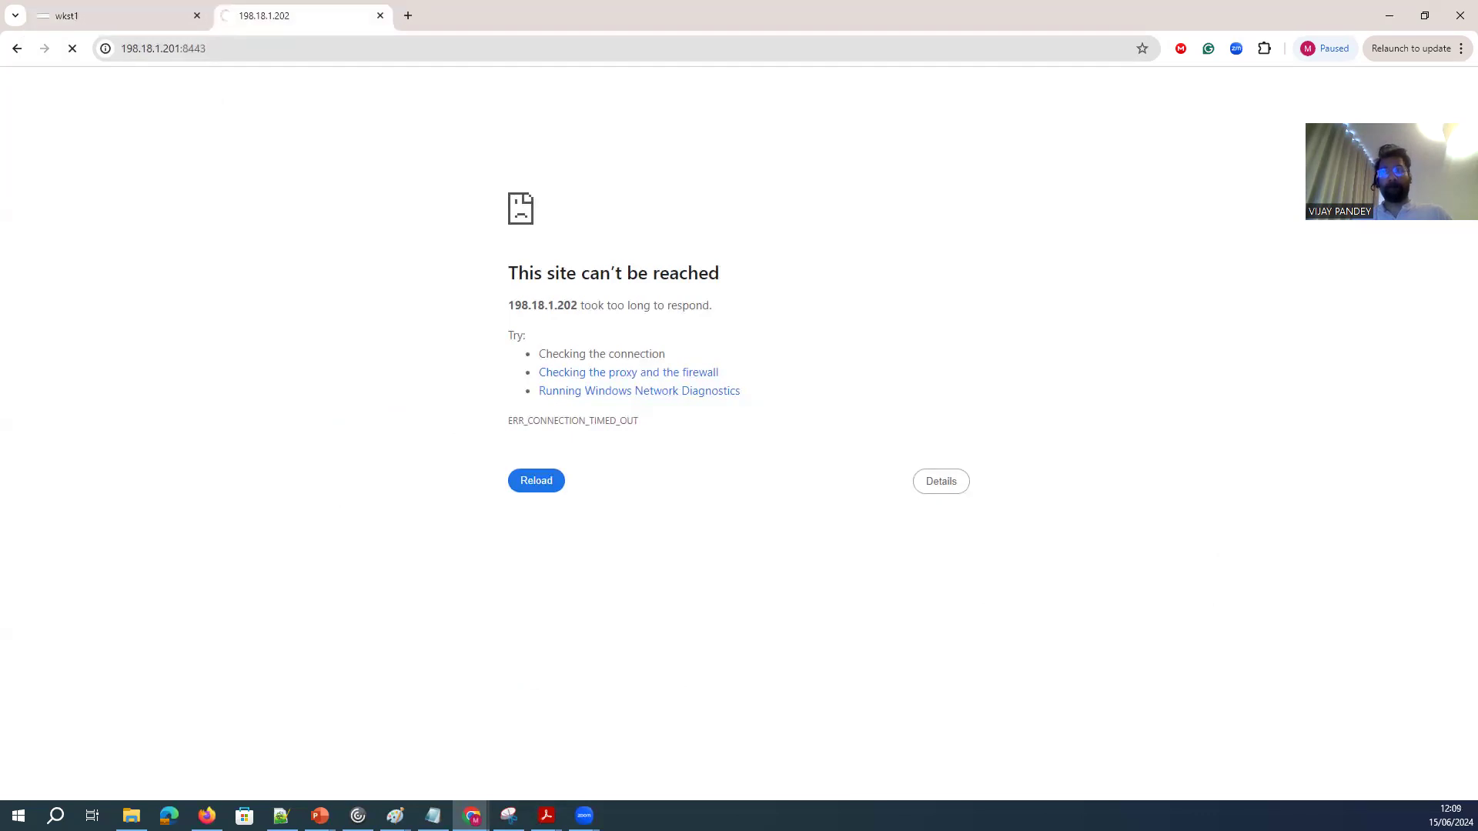
Return to MTPuTTY, finish paging the core switch's configuration in its 198.18.1.202 session, and check its NX-API settings with show nxapi.
click(126, 22)
click(311, 773)
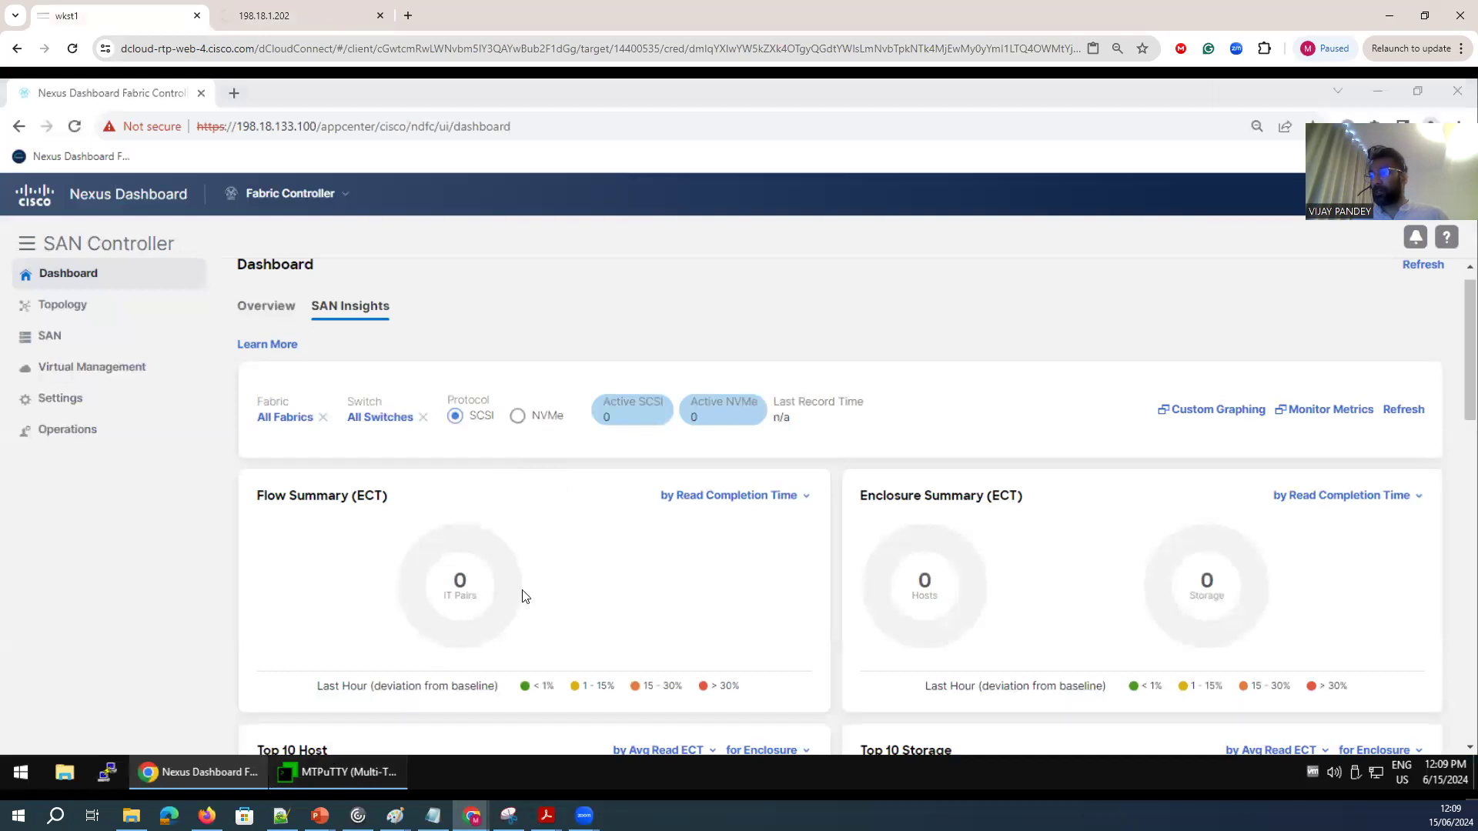
drag(560, 348, 527, 348)
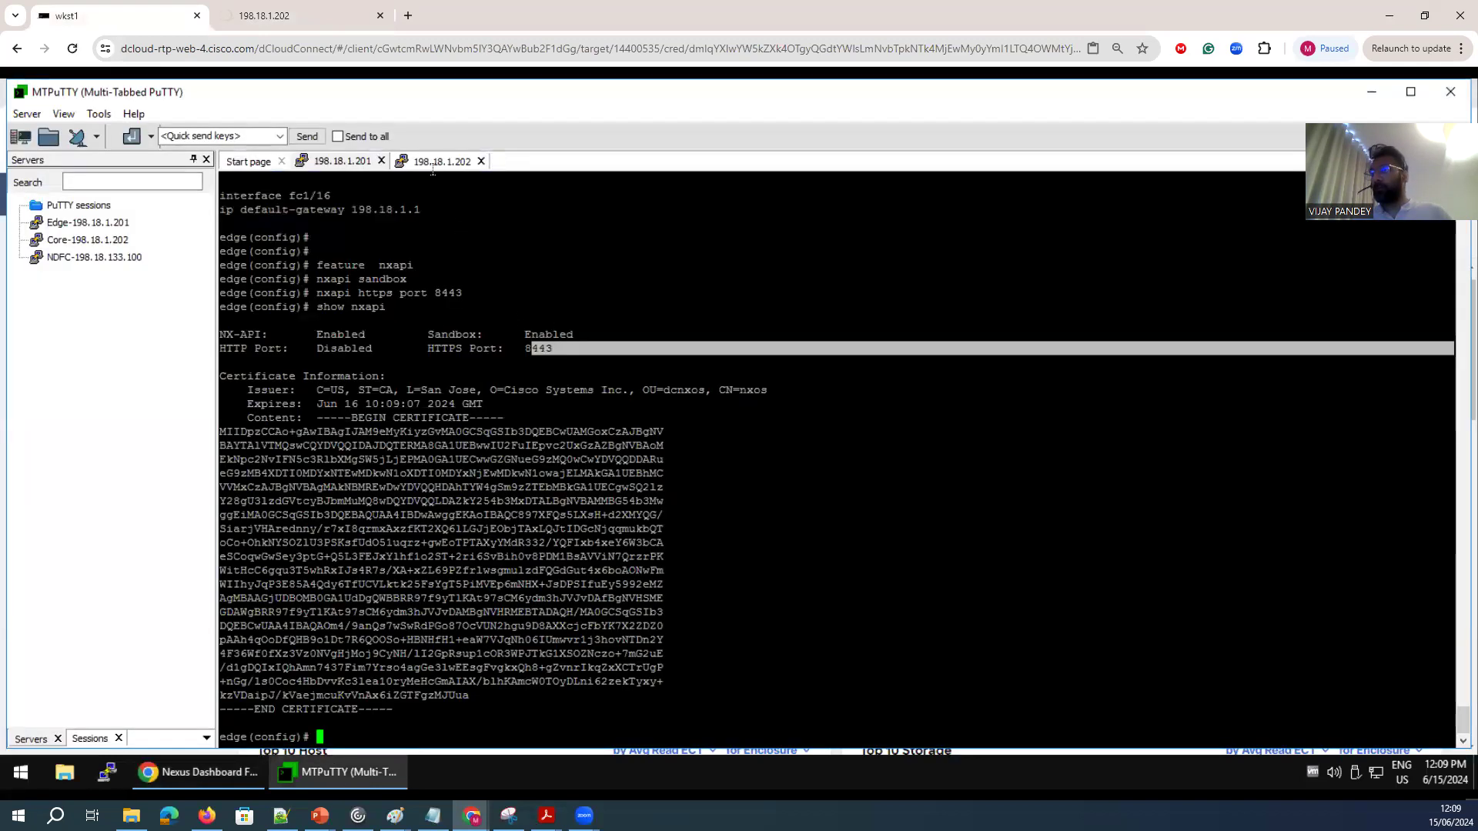
click(429, 162)
key(space)
key(space)
key(space)
key(space)
key(space)
key(space)
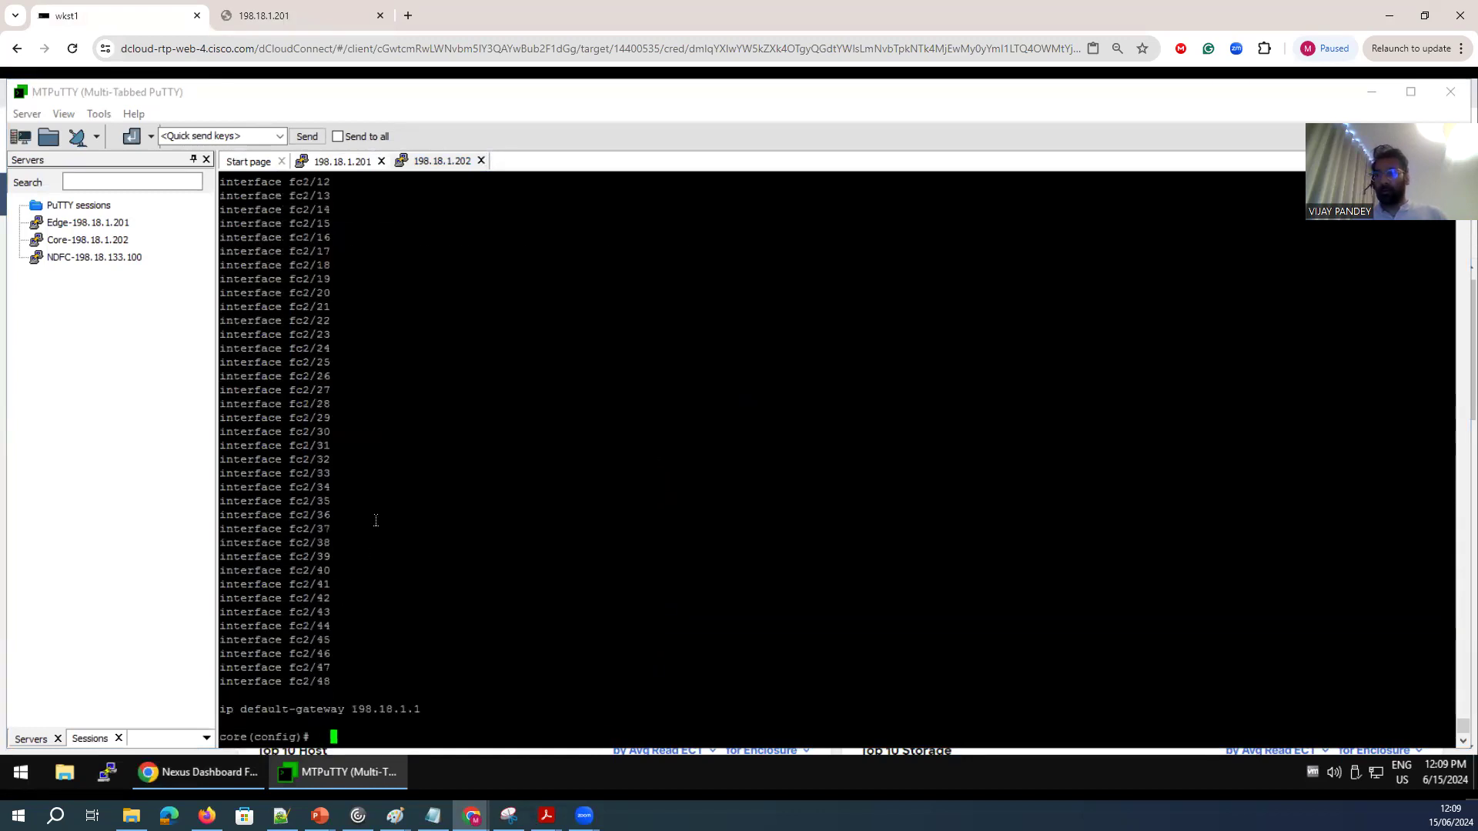
text(show nxapi)
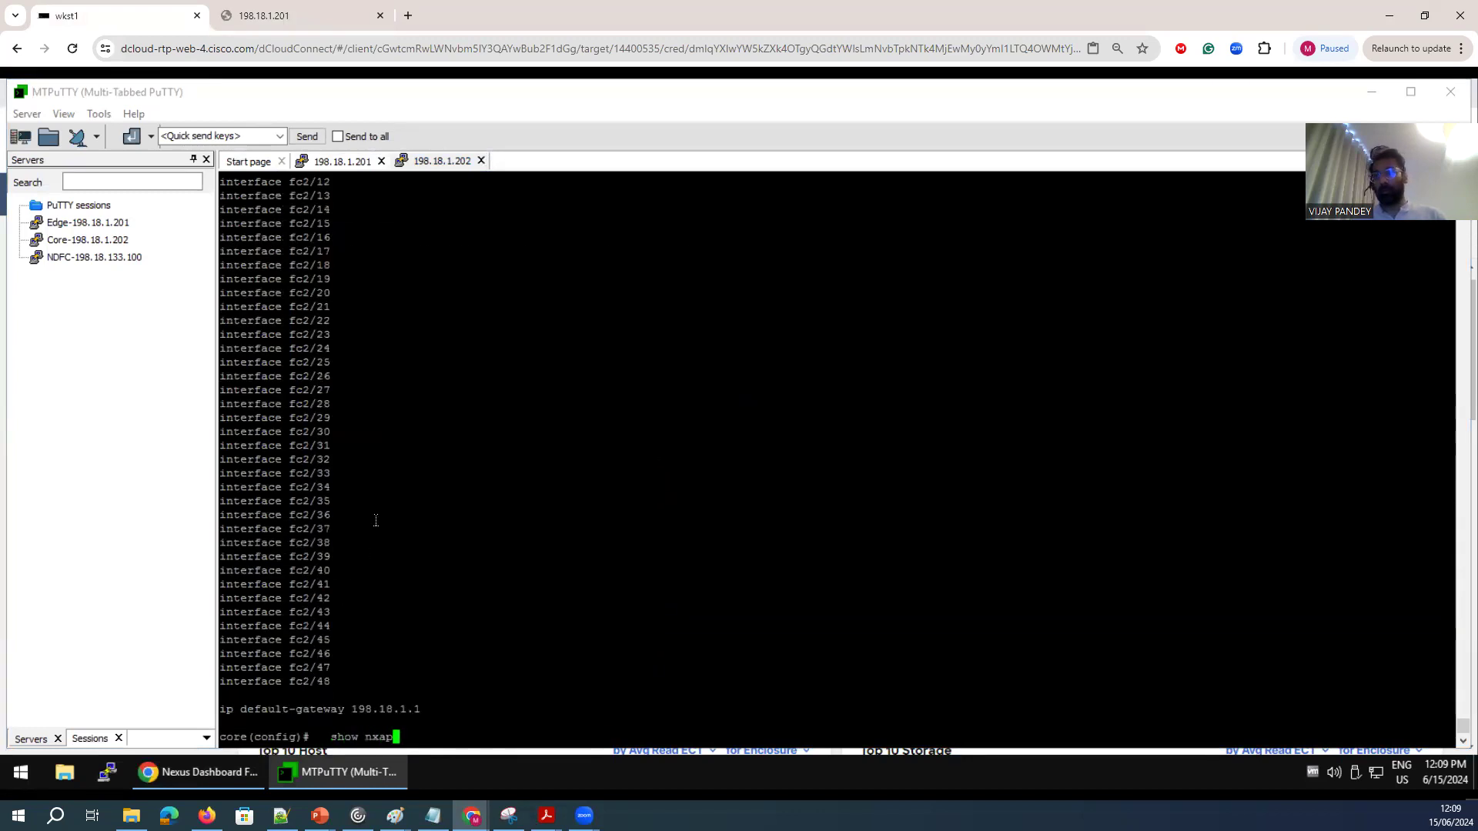
key(Return)
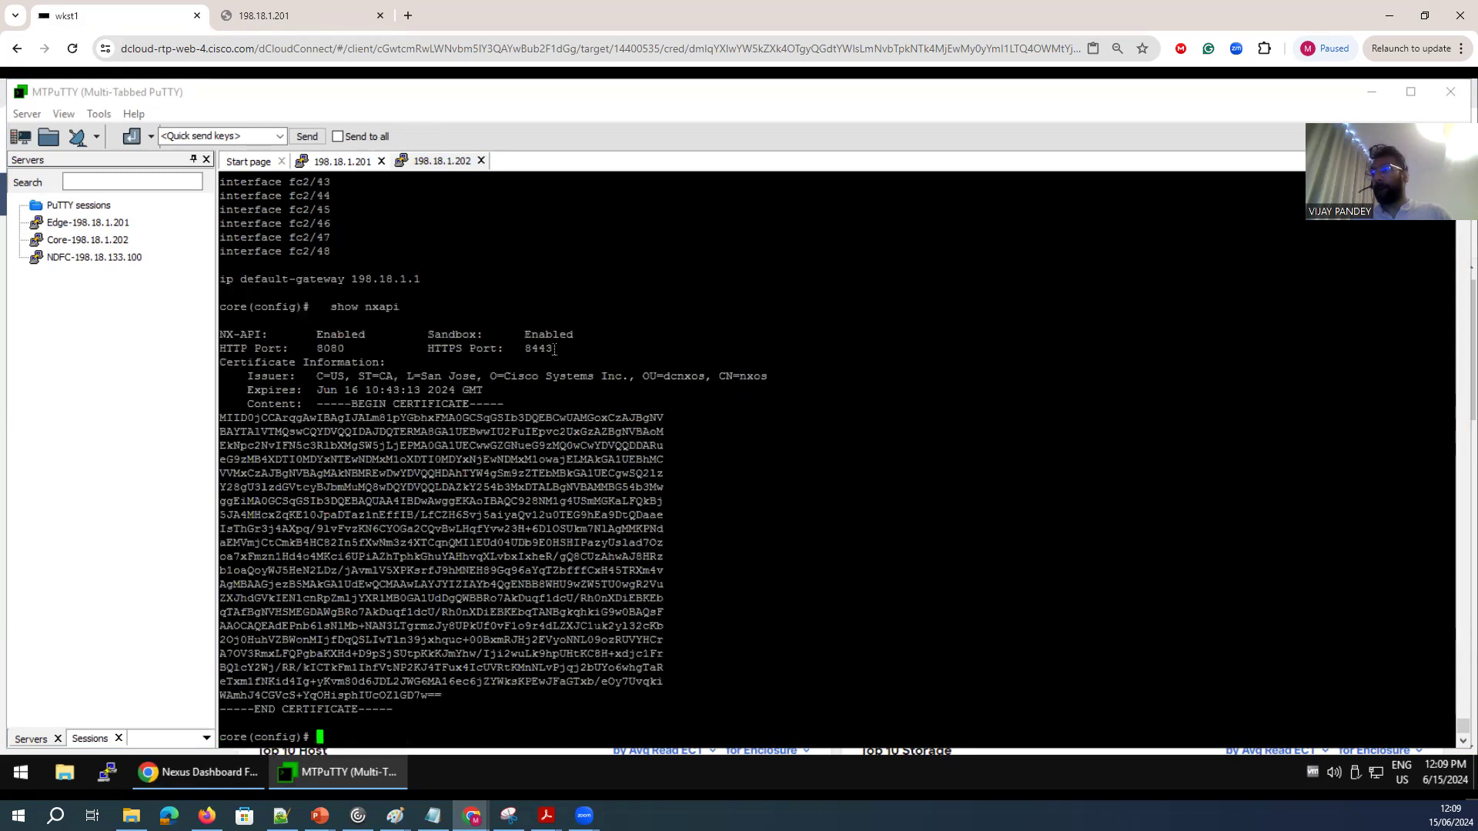
double_click(555, 349)
click(253, 15)
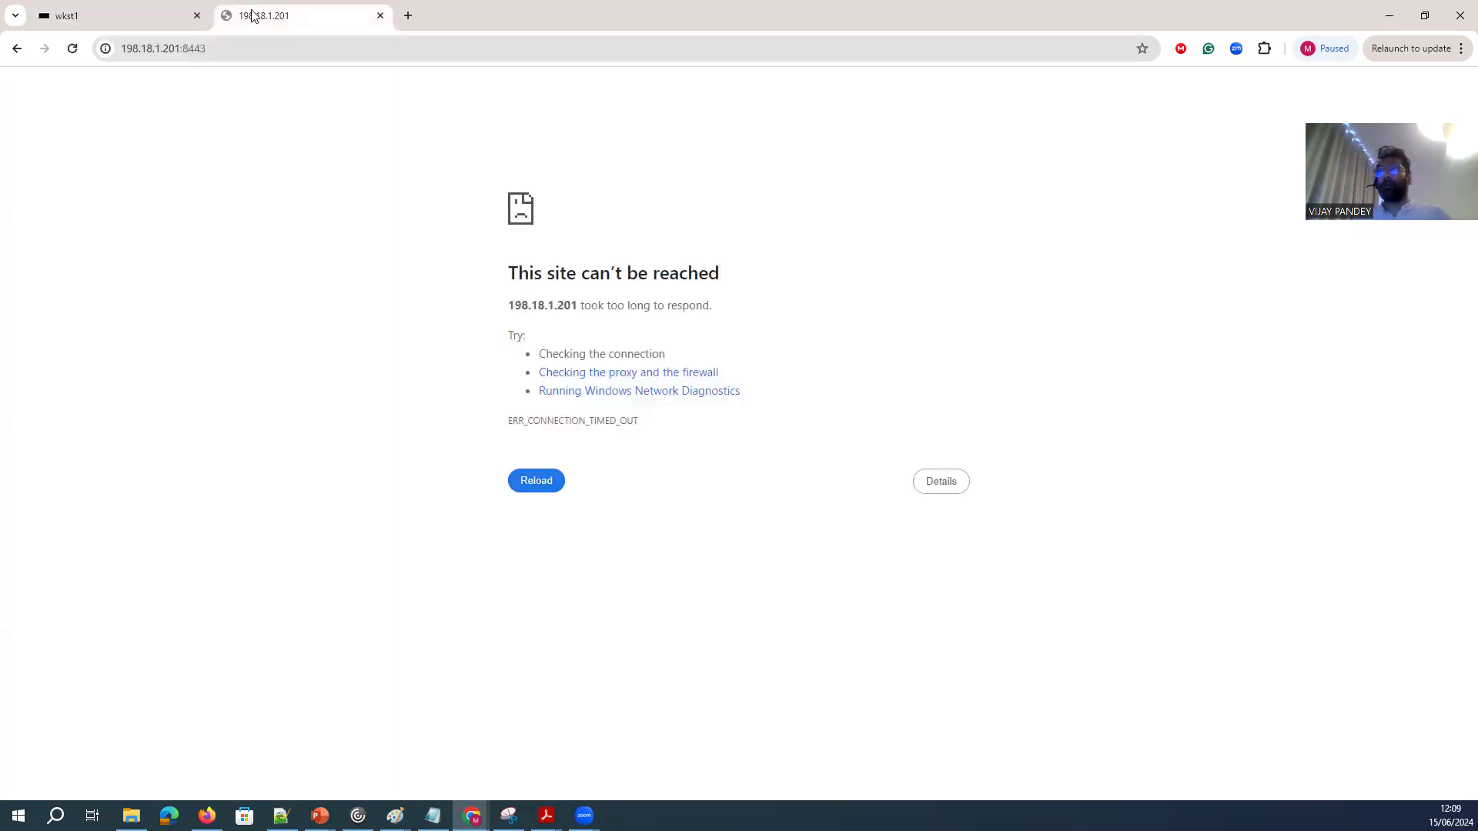
click(137, 51)
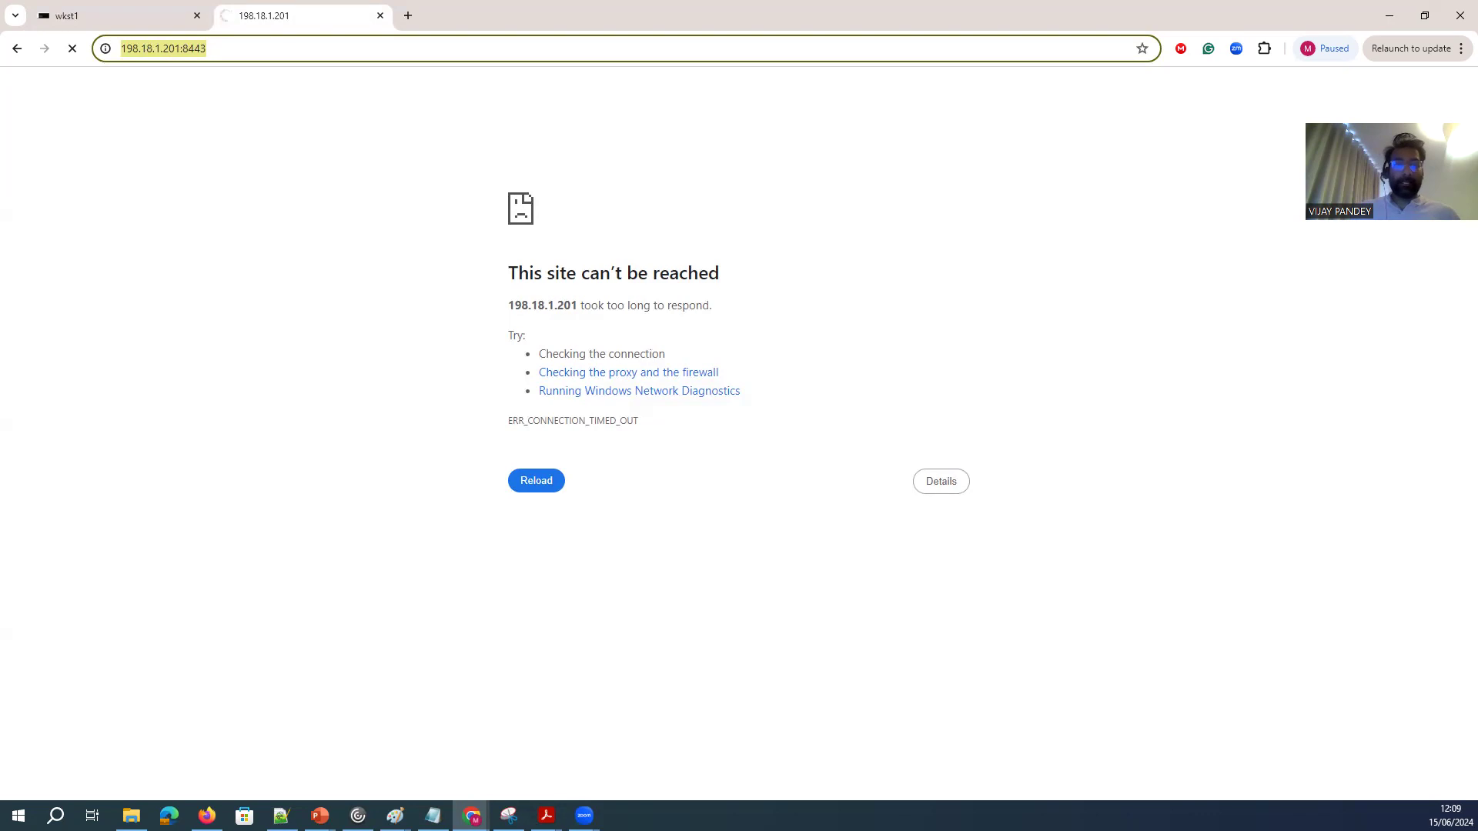
click(257, 48)
drag(247, 47, 123, 45)
key(ctrl+c)
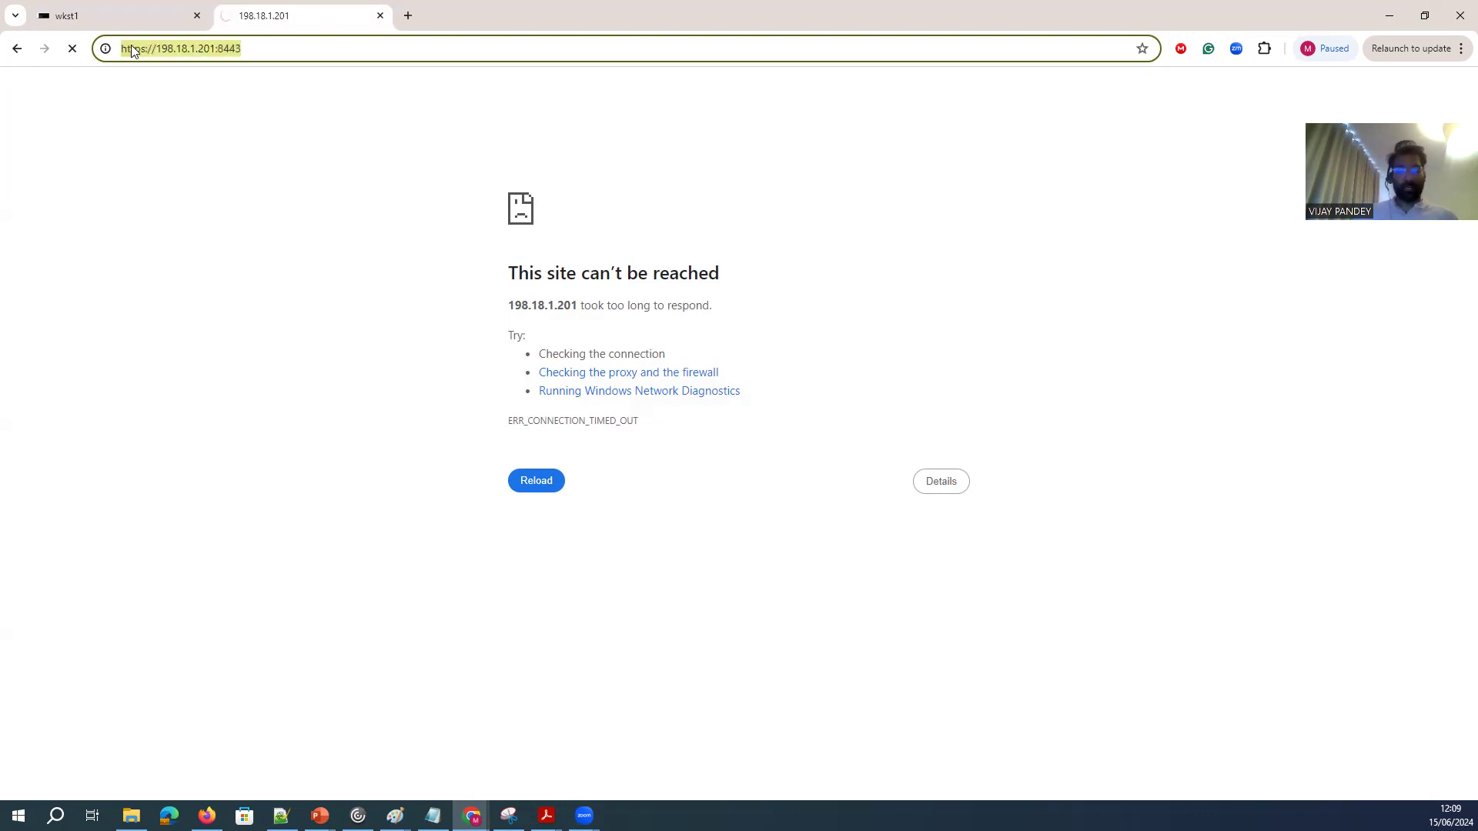
click(409, 15)
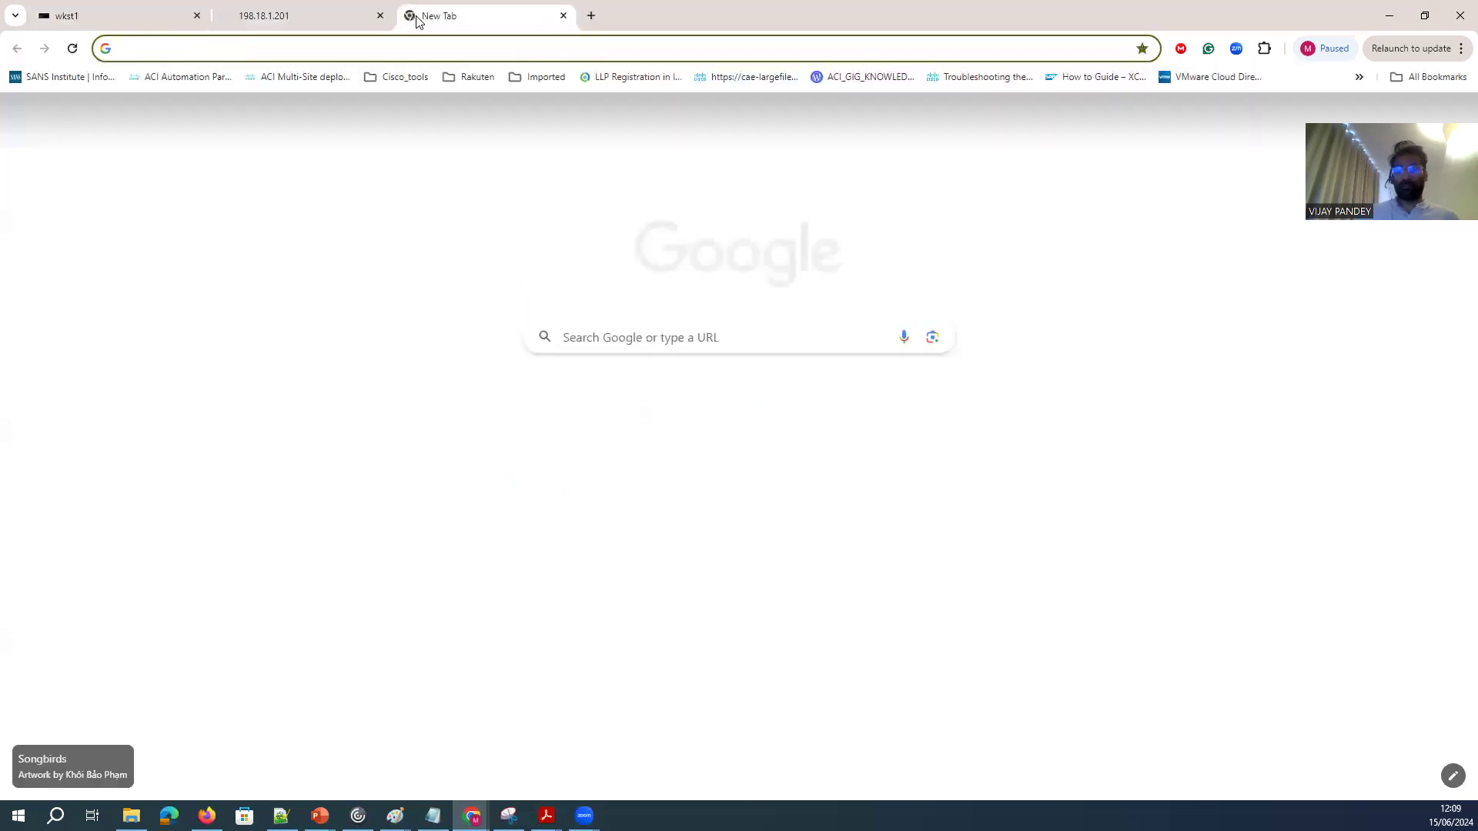
key(ctrl+v)
key(Return)
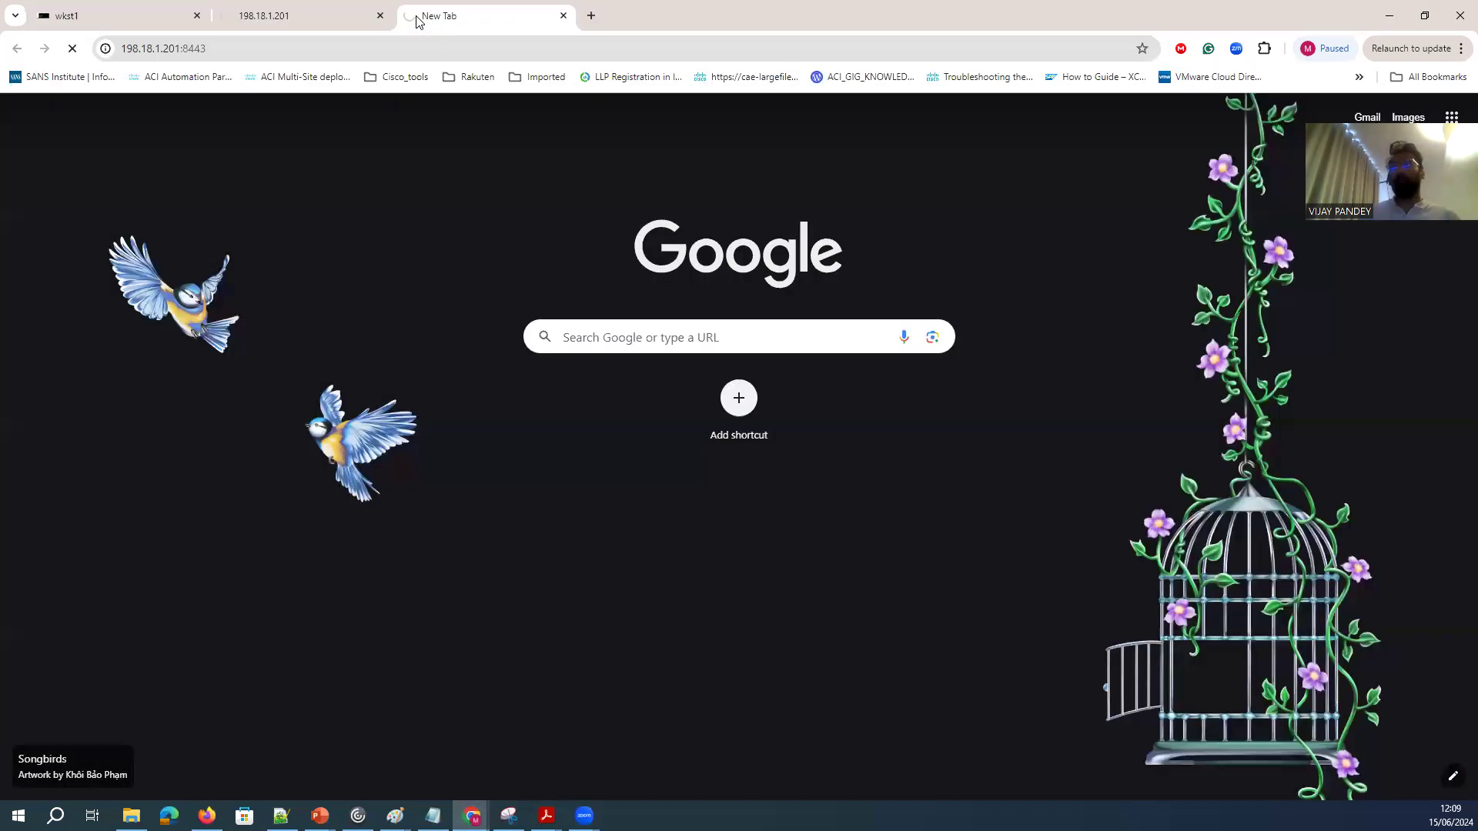
click(320, 16)
click(379, 16)
click(408, 15)
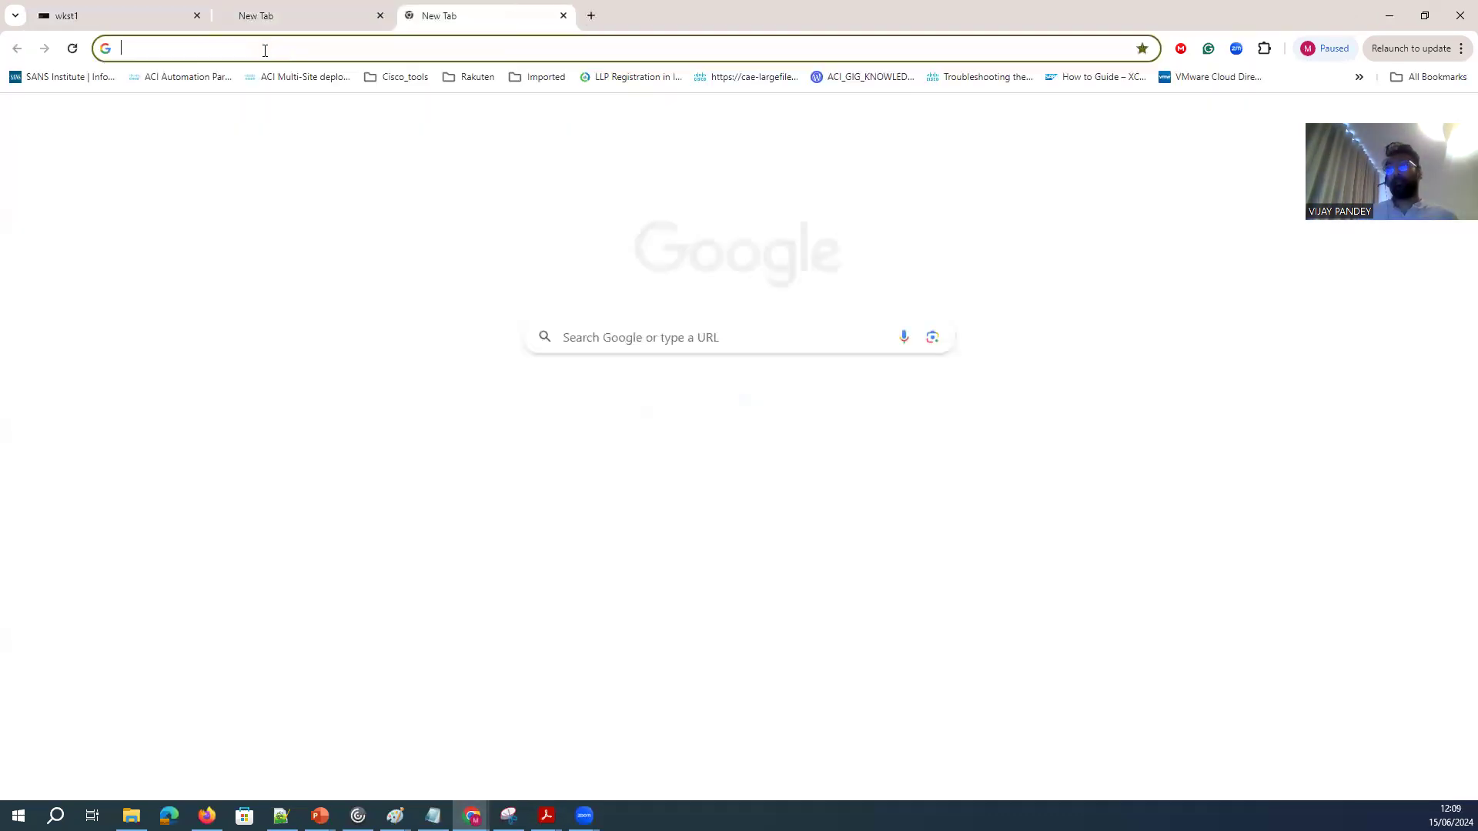
text(https://198.18.1.201:8443/)
click(231, 49)
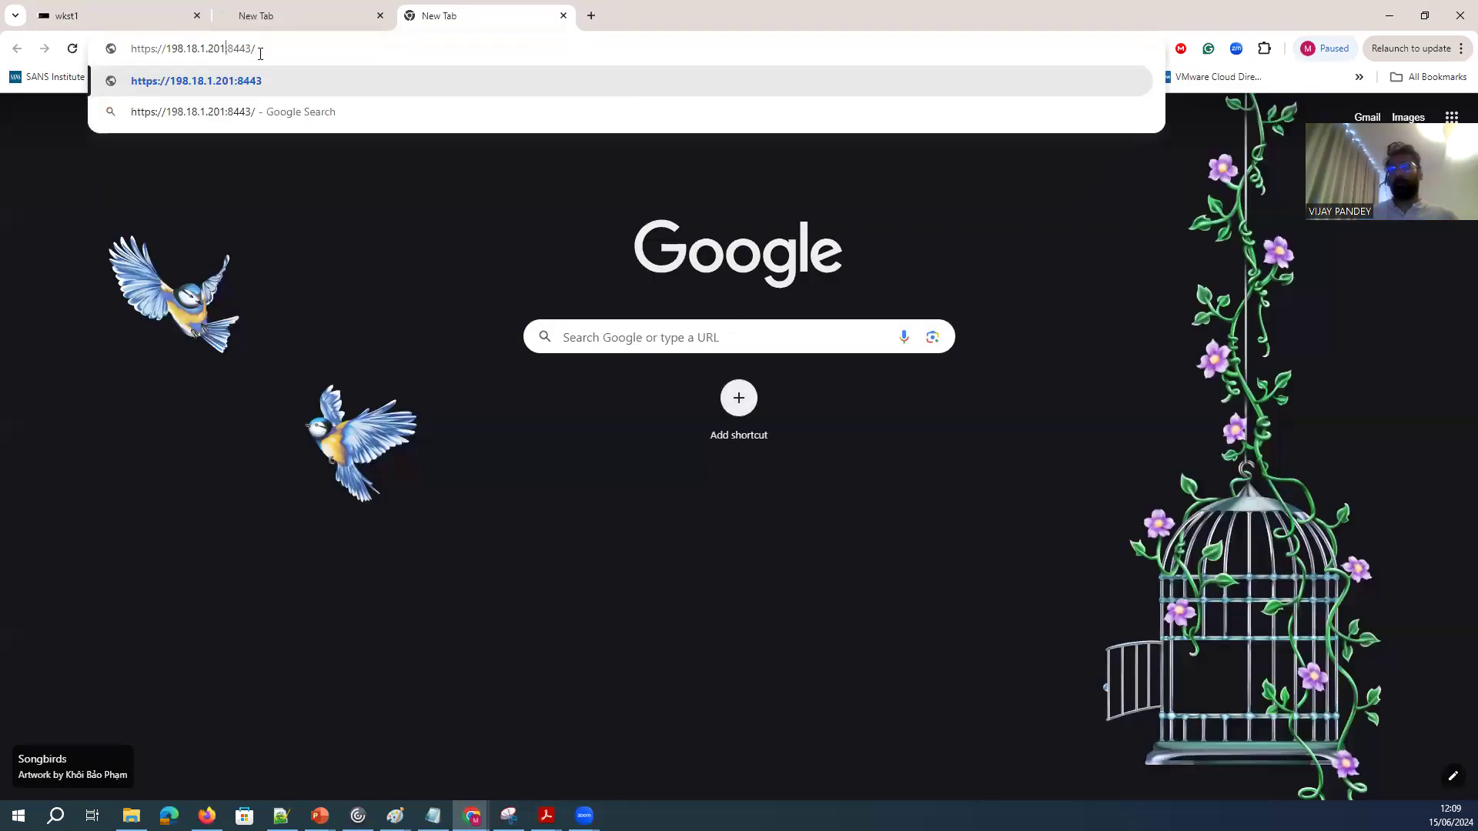
key(BackSpace)
text(2)
key(Return)
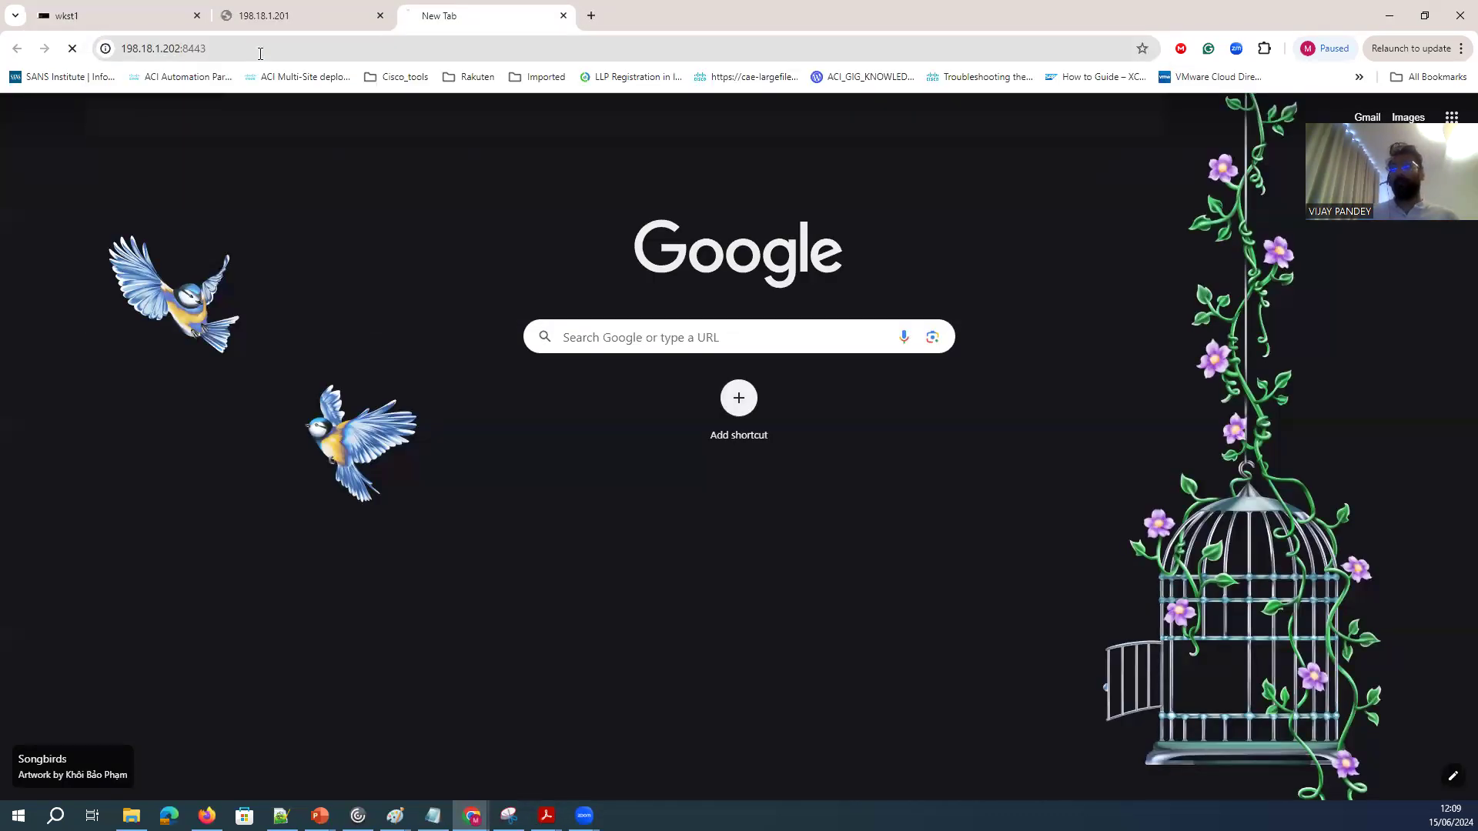
Retry edge's page at 198.18.1.201:8443 over http instead of https, continuing past the insecure-connection warning.
click(273, 19)
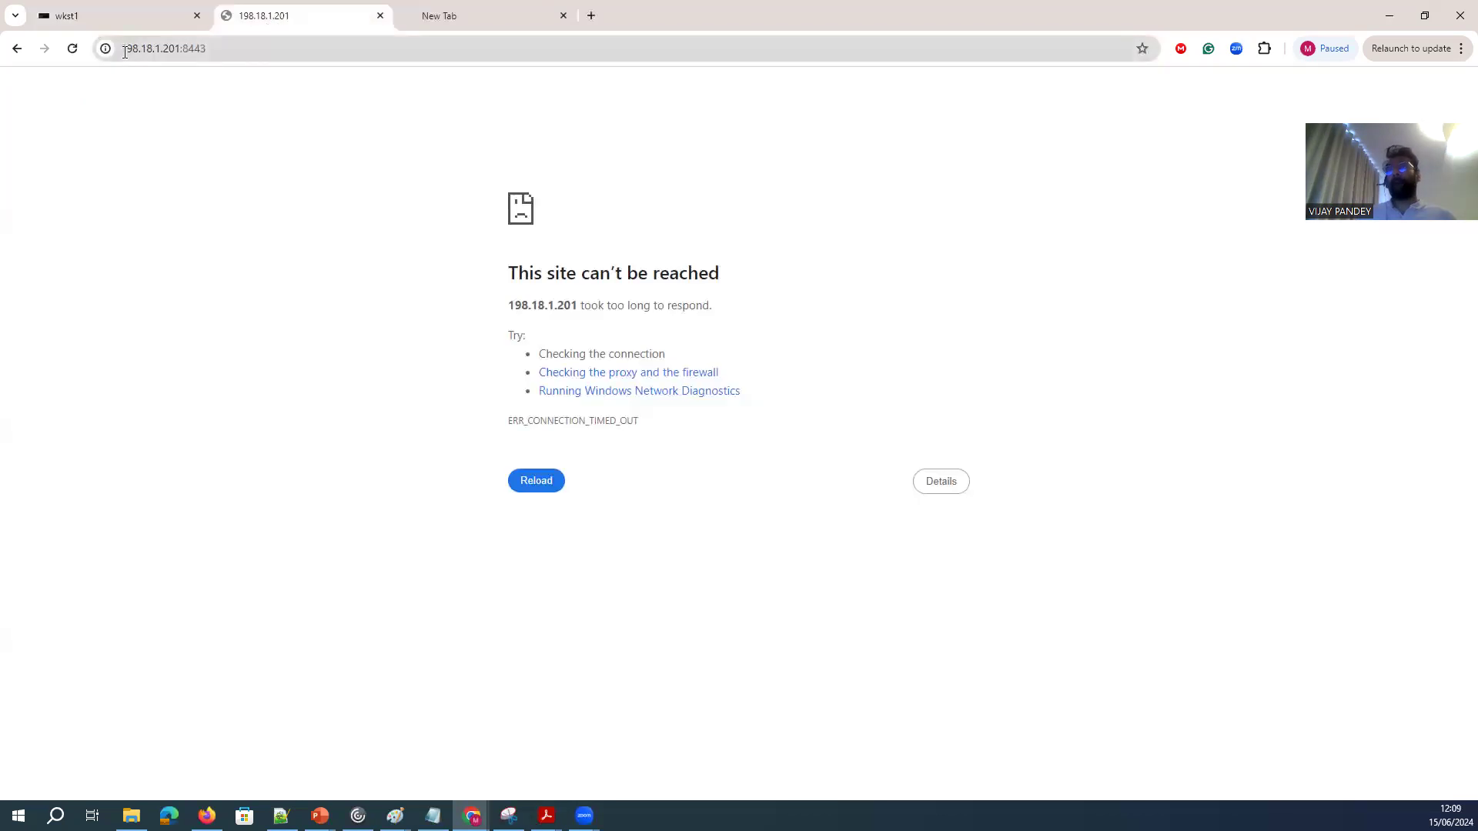
click(127, 53)
click(127, 53)
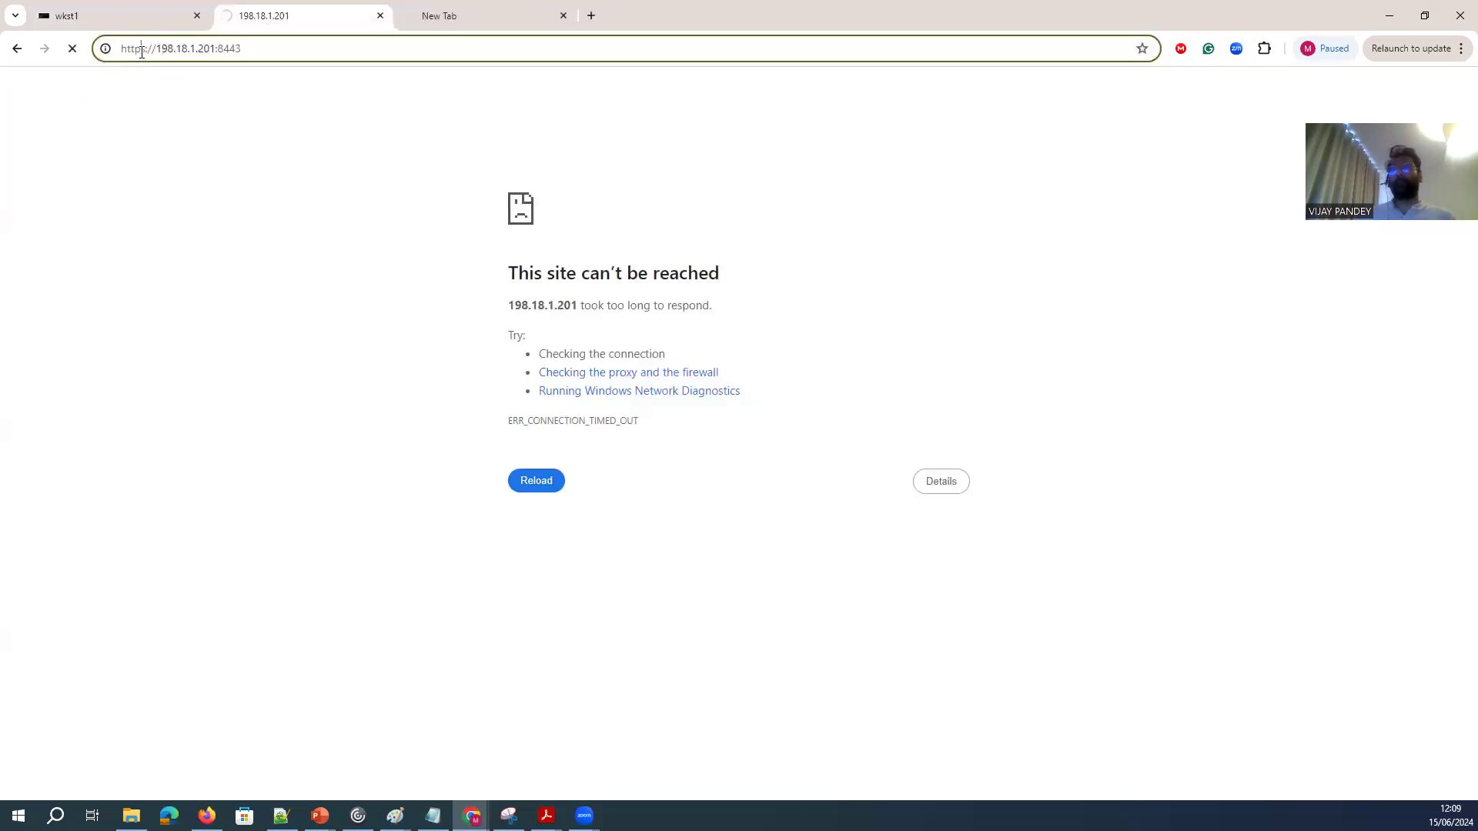
key(BackSpace)
key(Return)
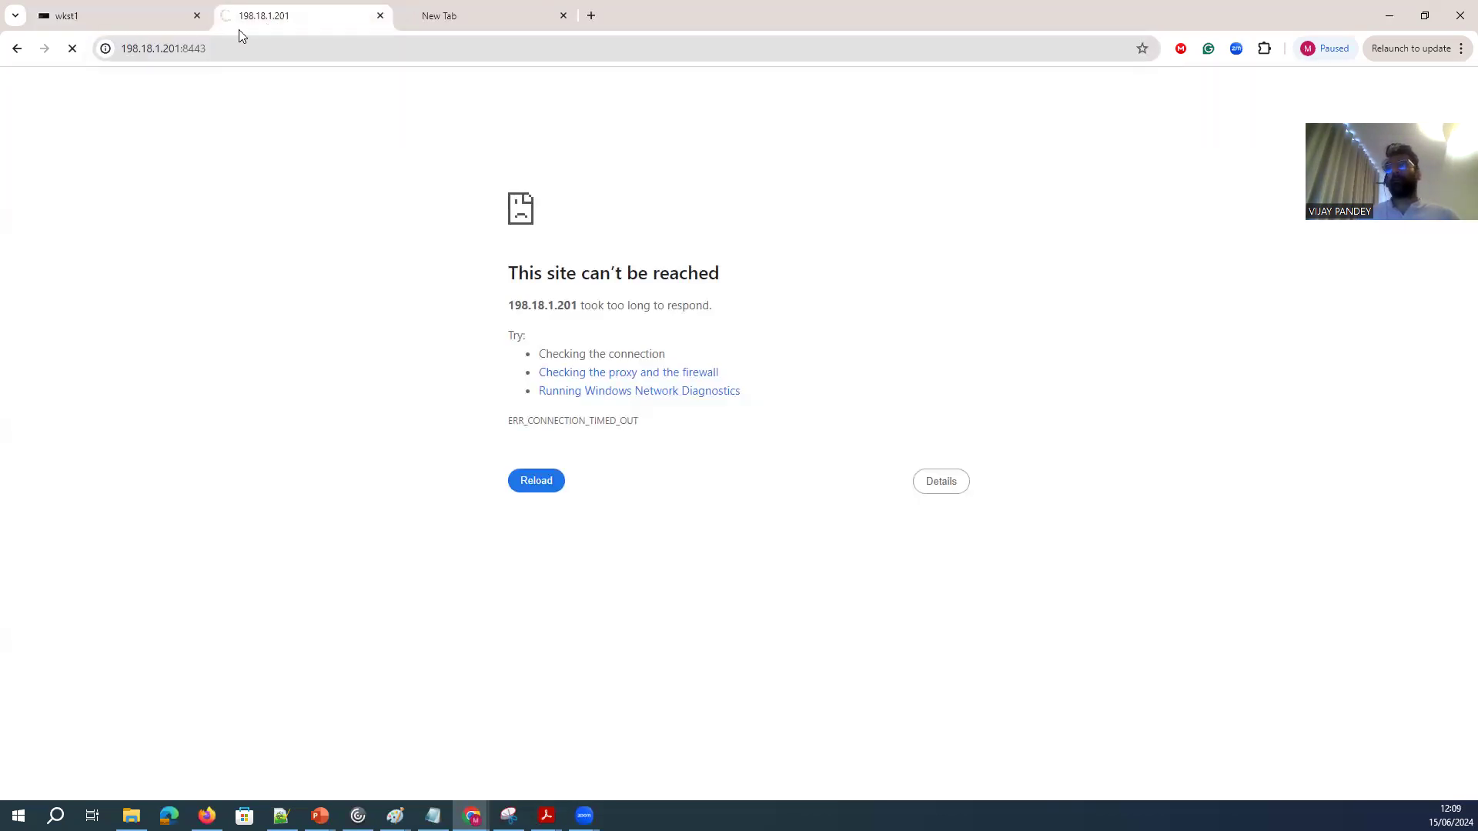
click(471, 16)
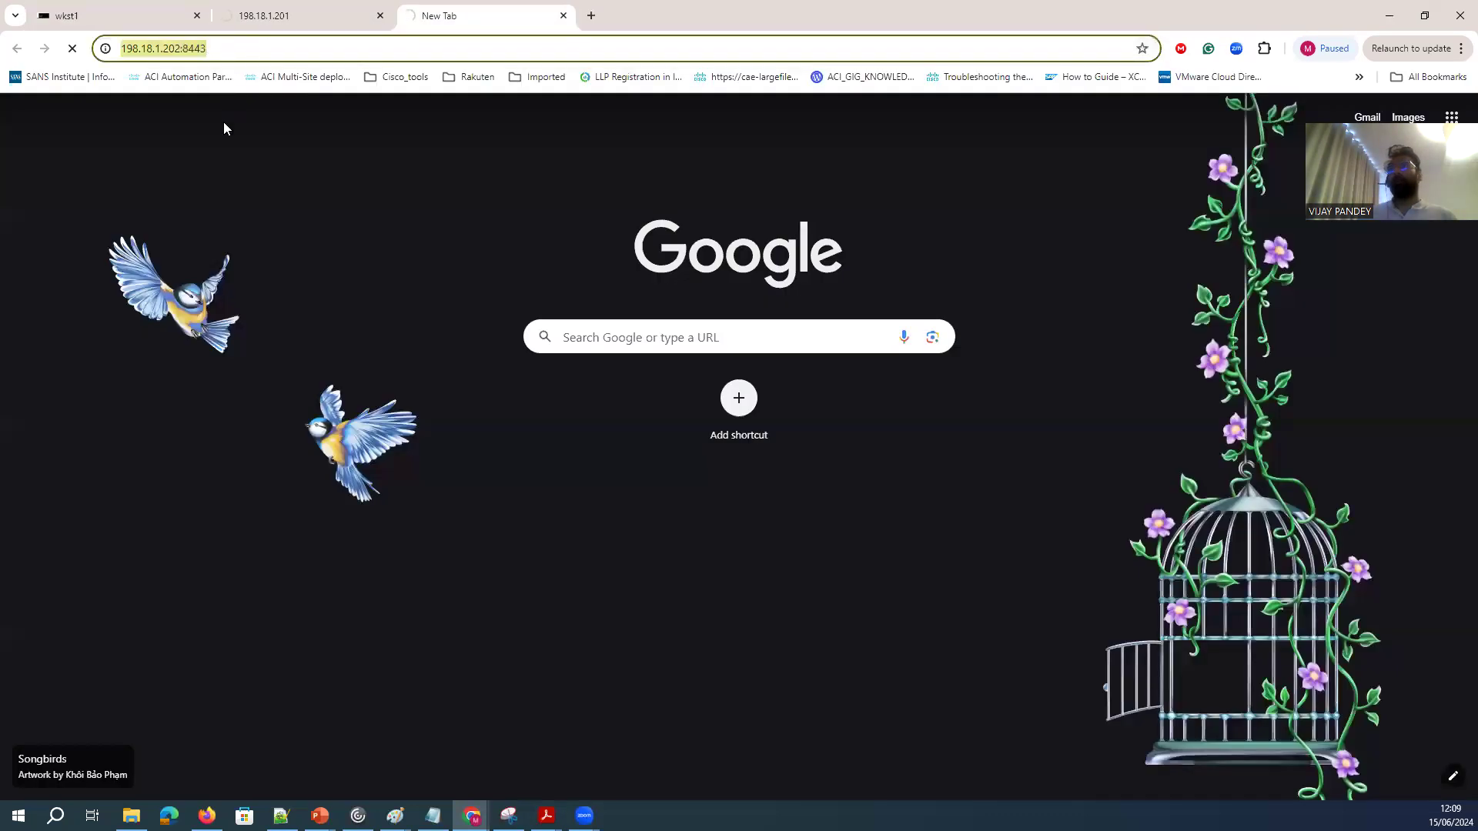
click(279, 26)
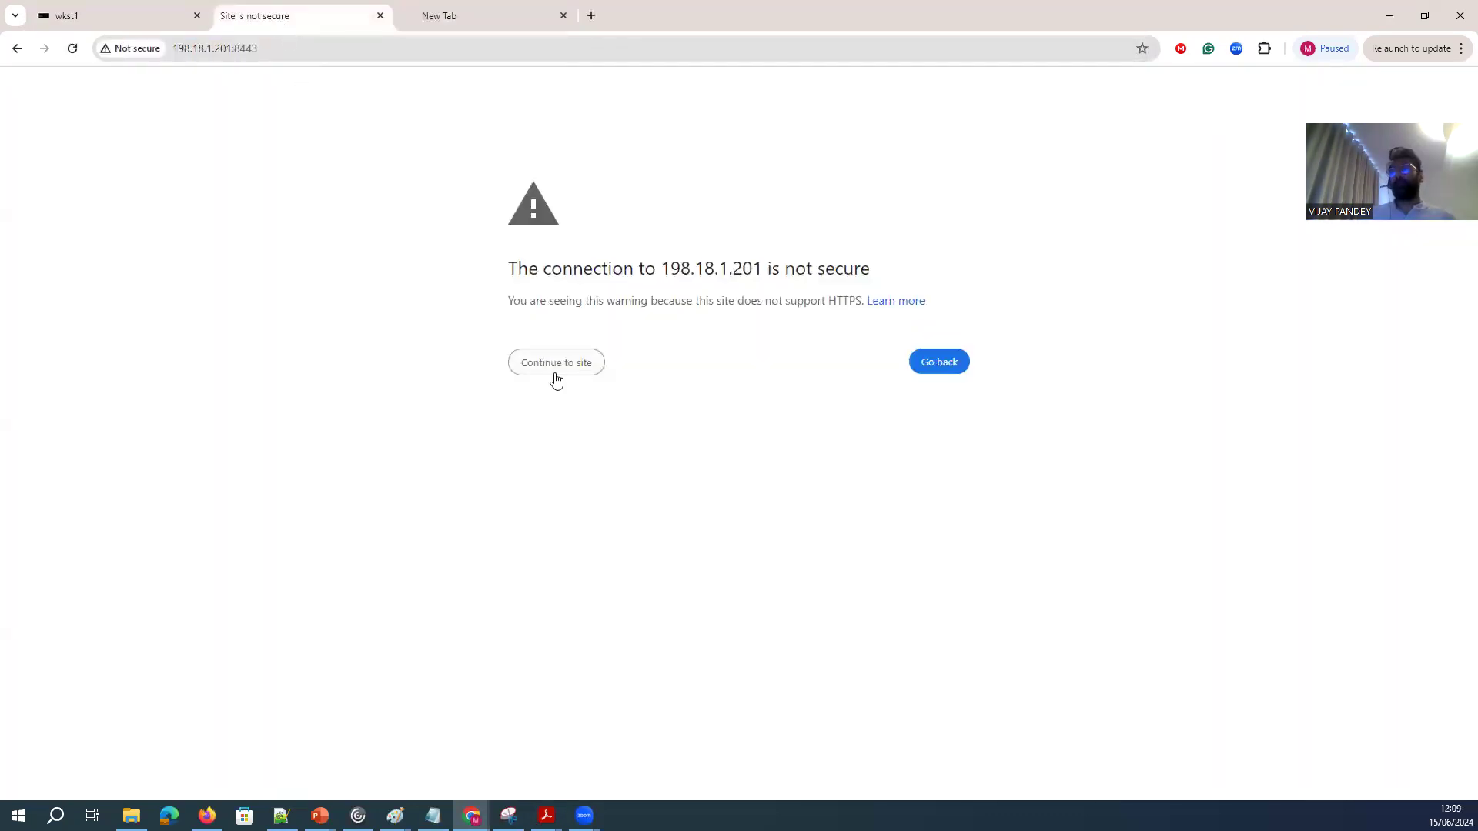
click(581, 372)
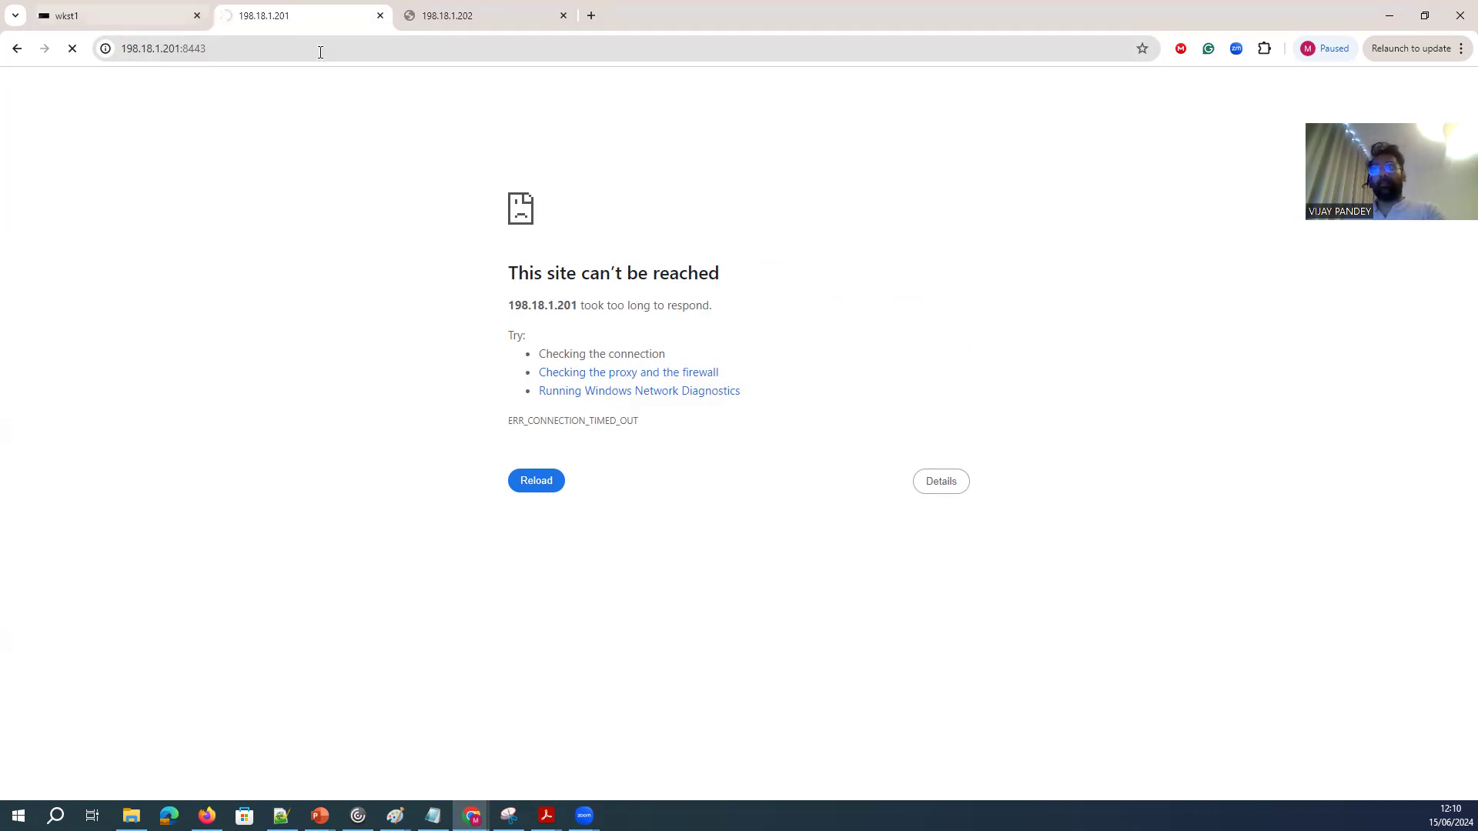
Return to the wkst1 workstation's Chrome window and open the Nexus Dashboard home page from the Fabric Controller.
click(259, 43)
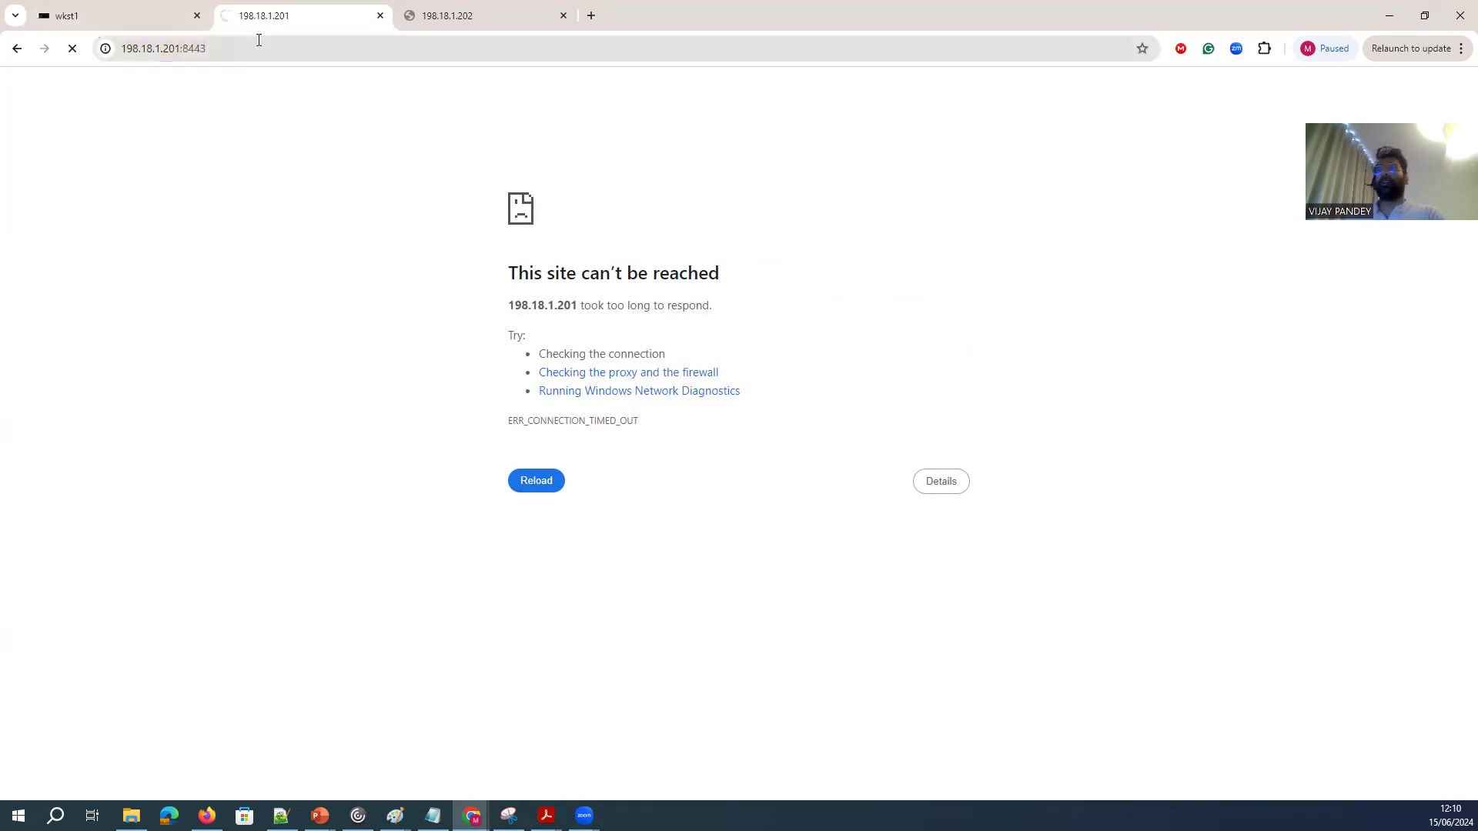
click(121, 9)
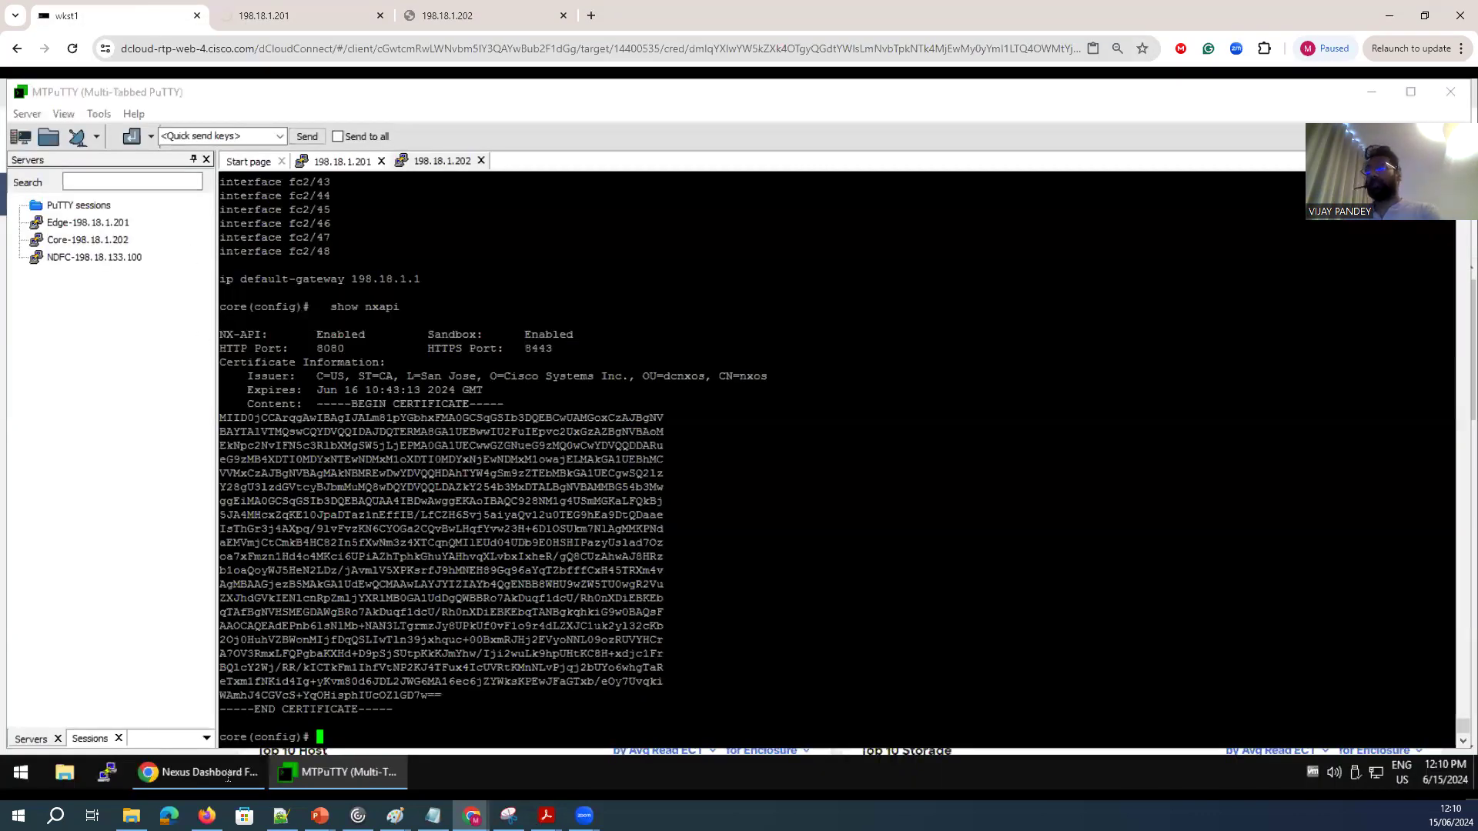
click(226, 774)
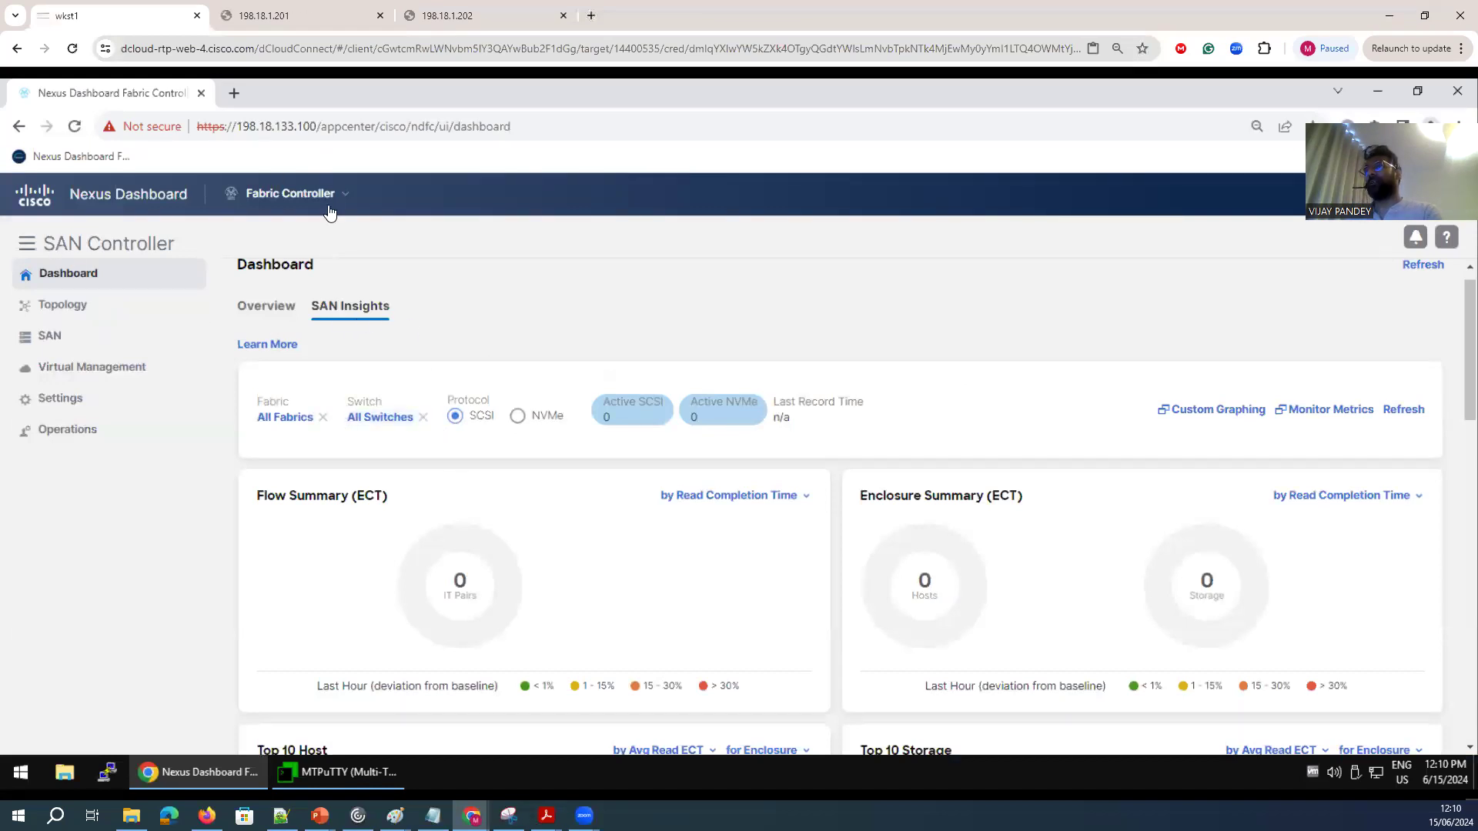
click(127, 200)
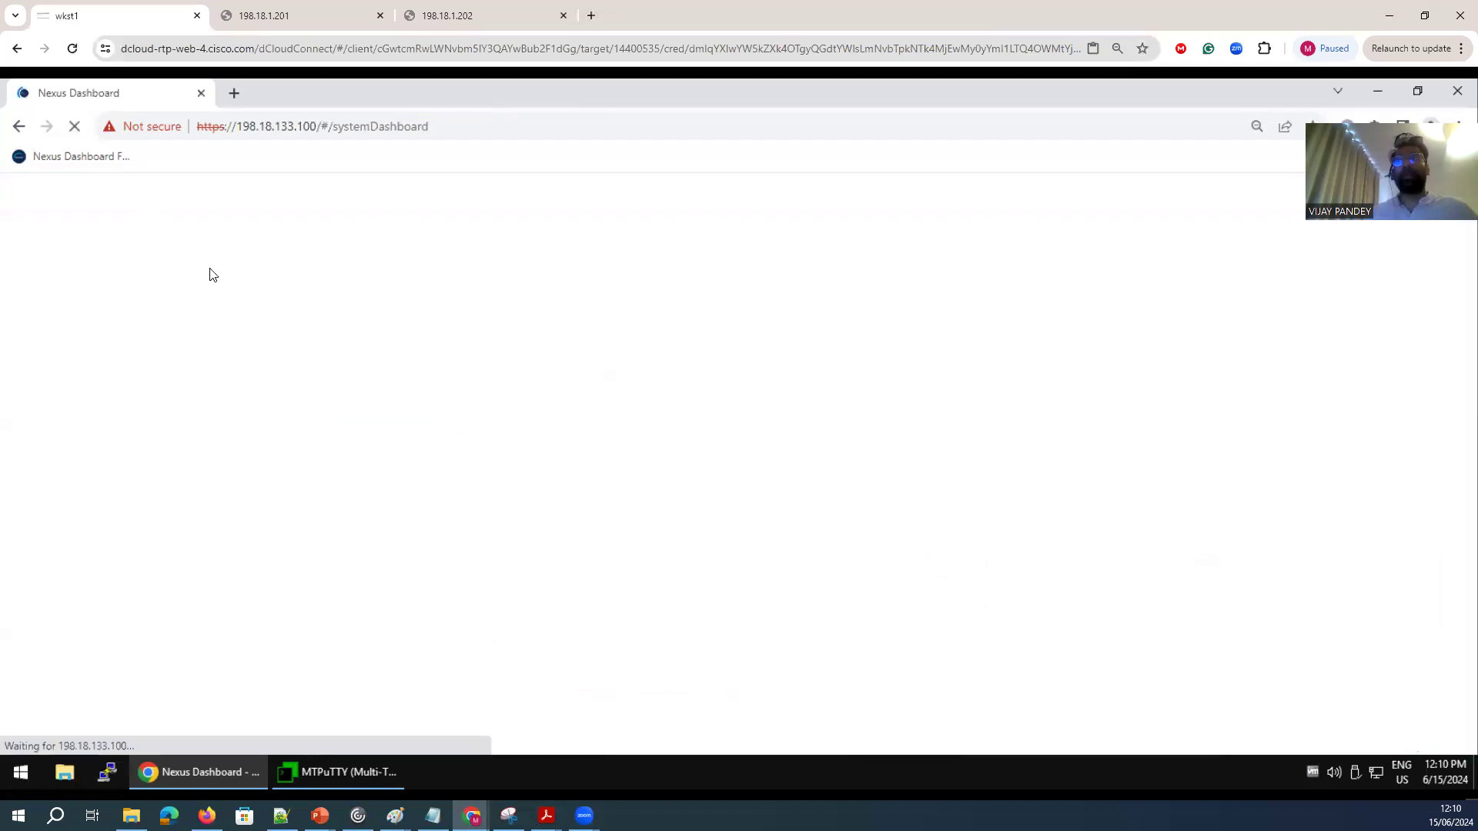
click(234, 94)
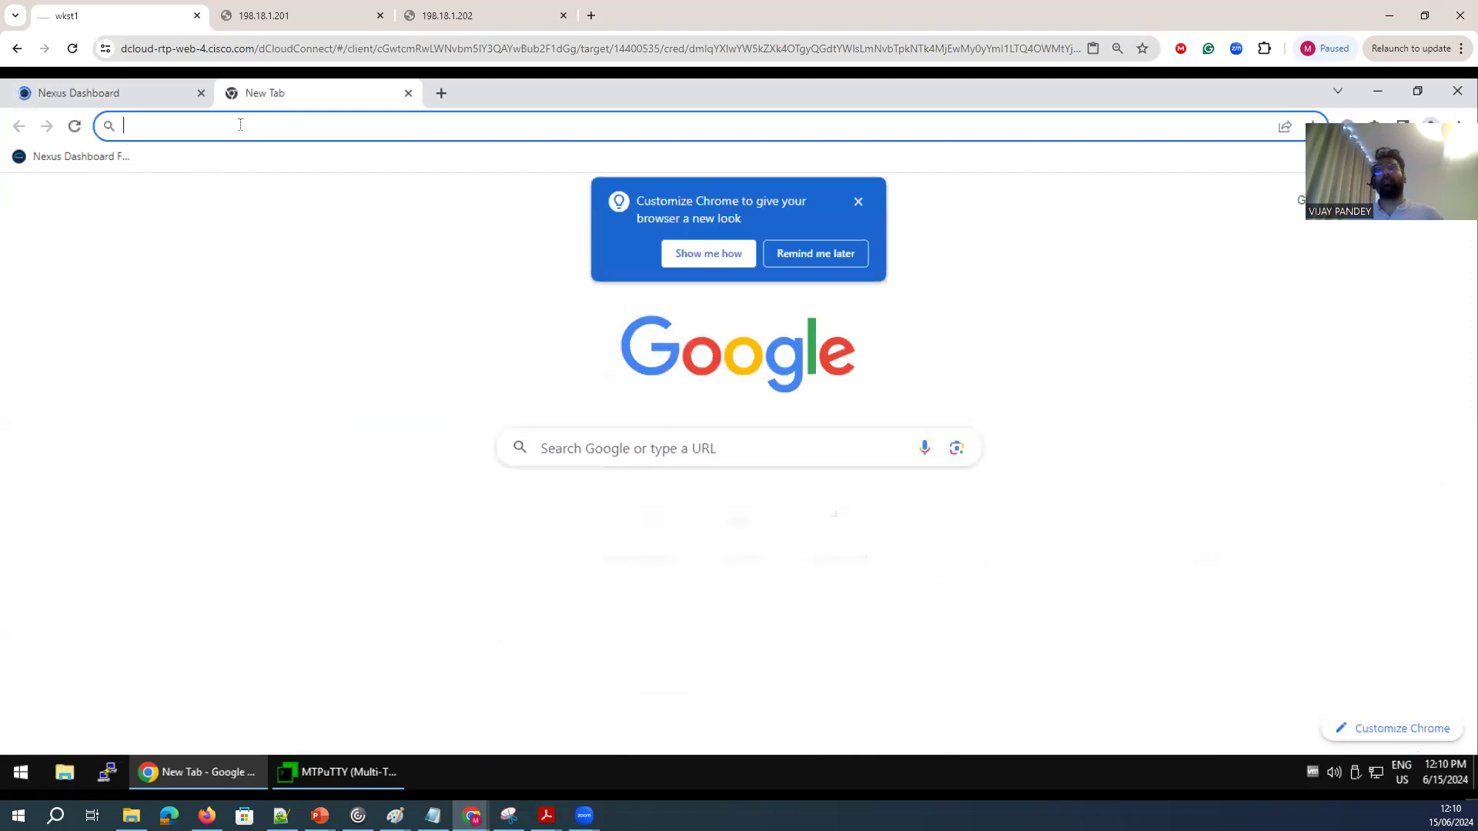
text(h)
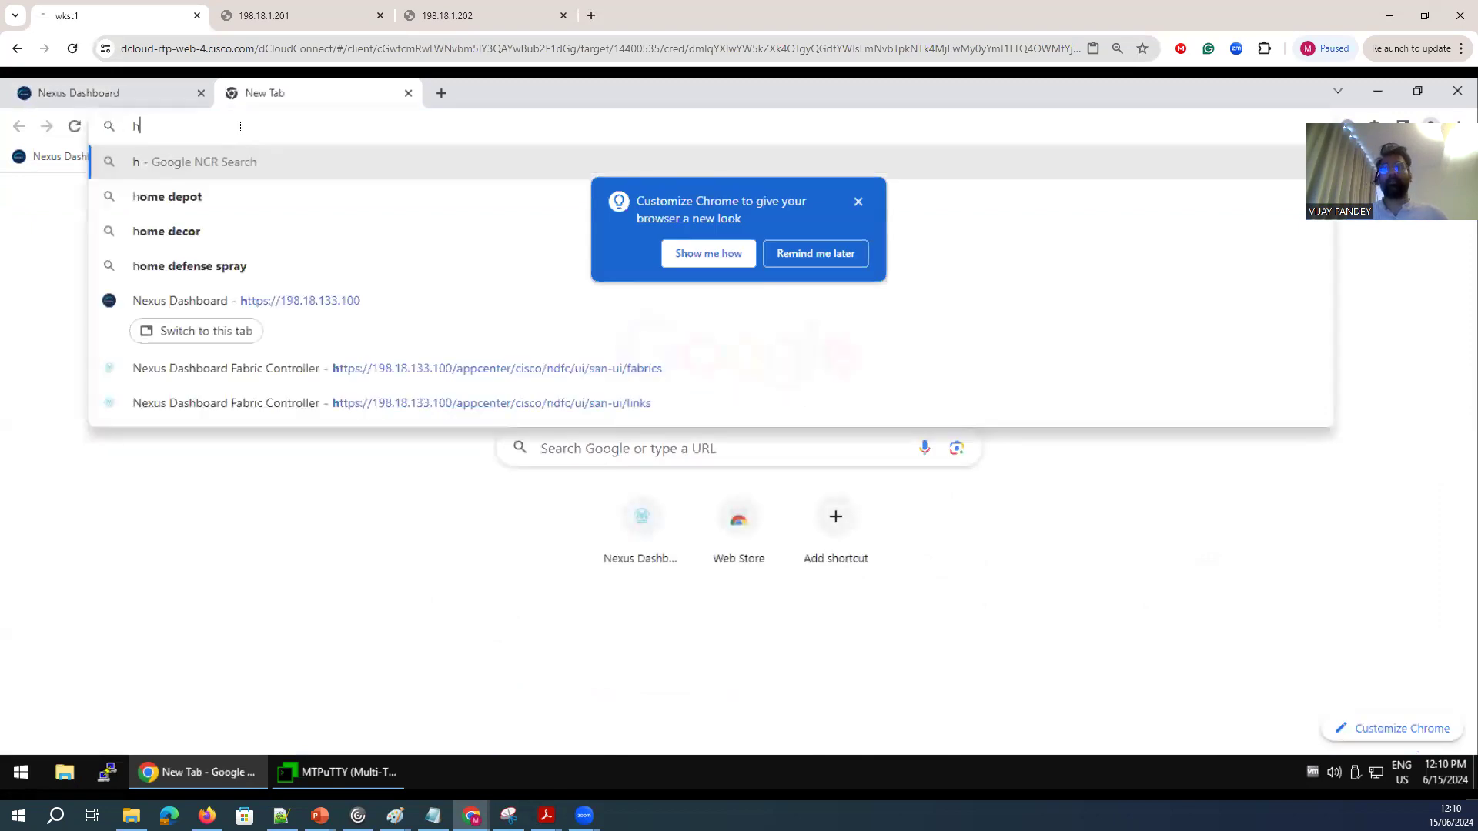
text(ttps://)
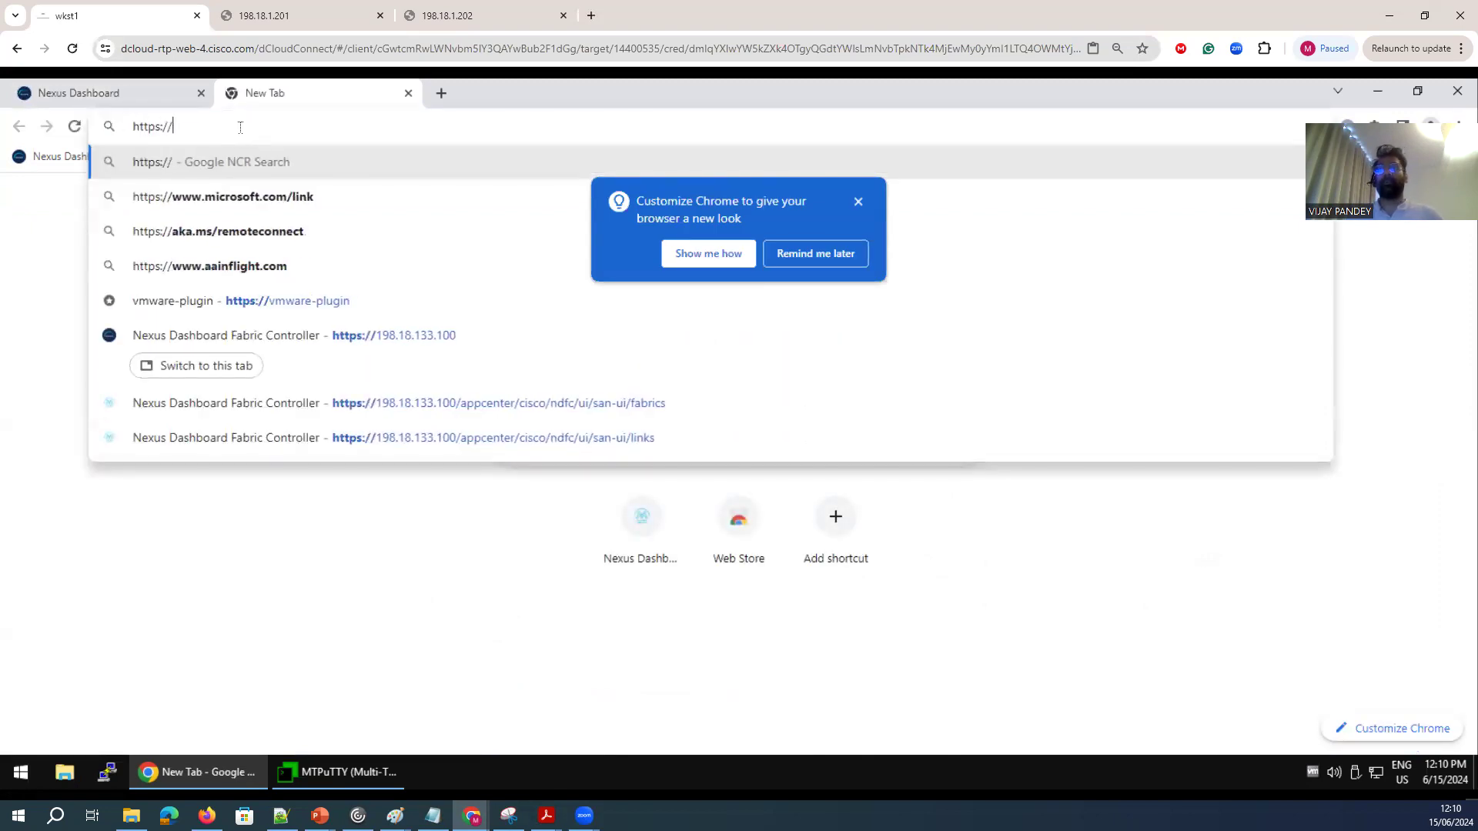
text(1)
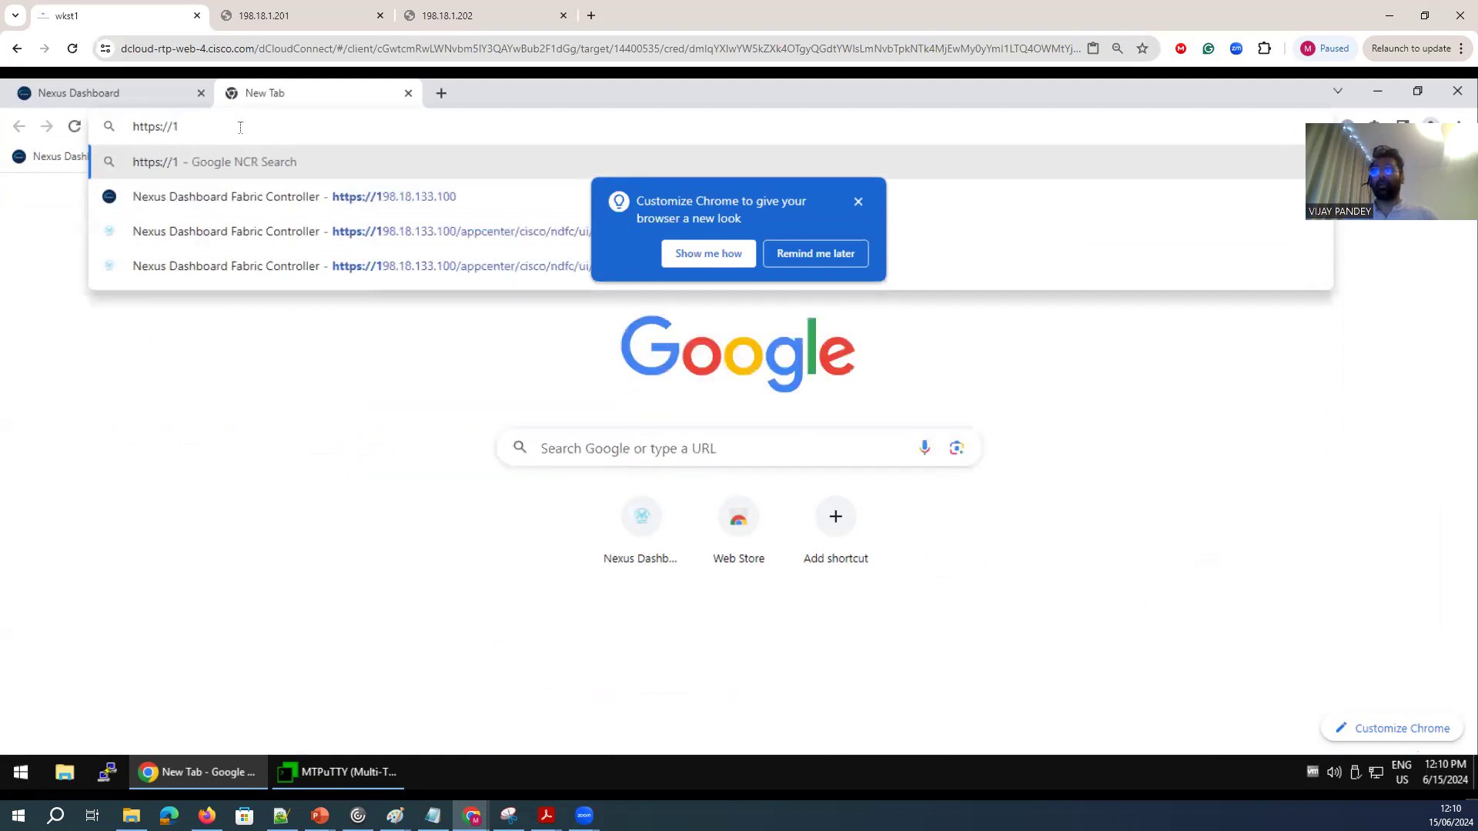
text(98.18.1)
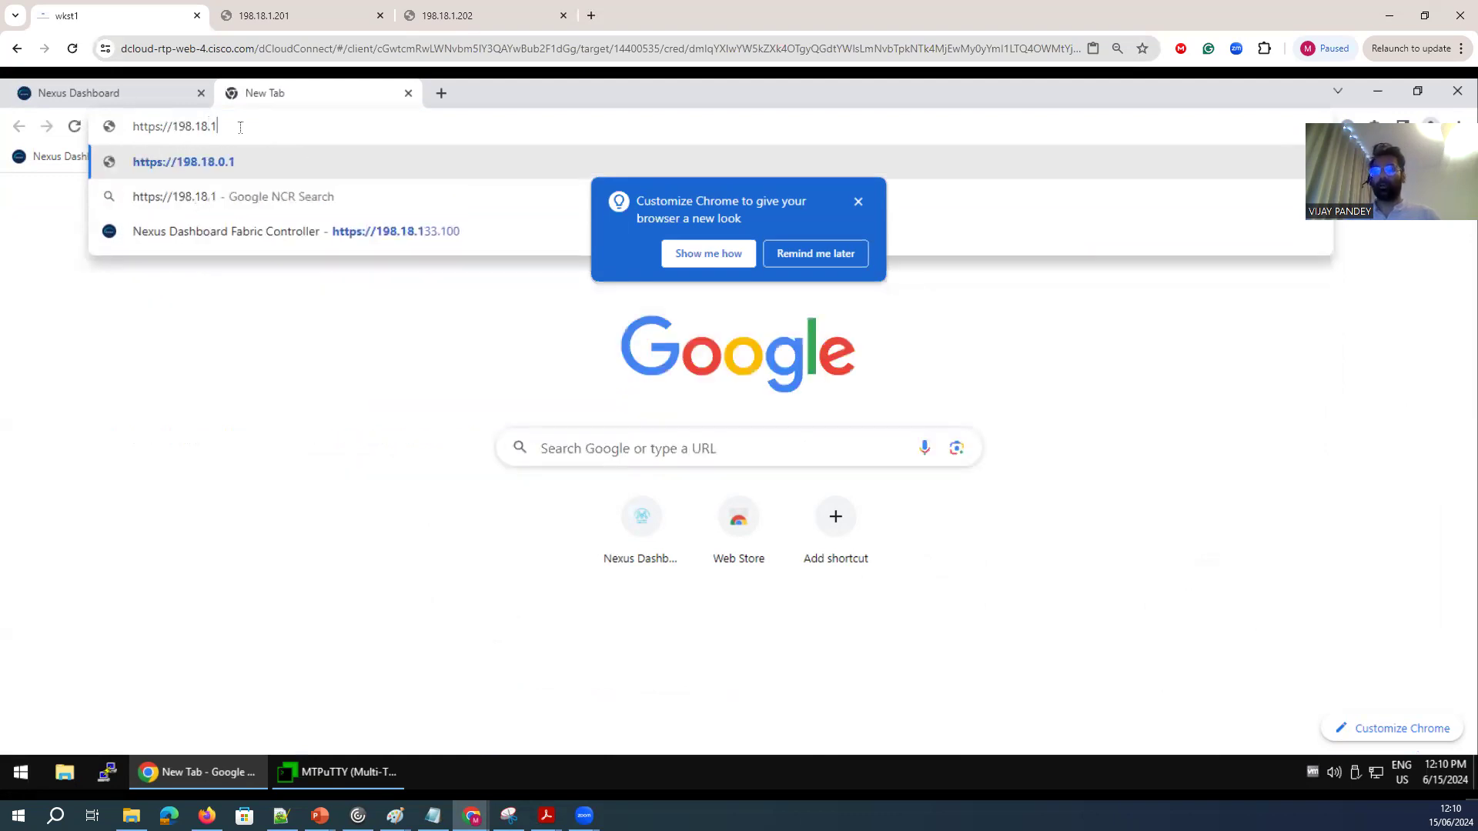
text(.201:8443)
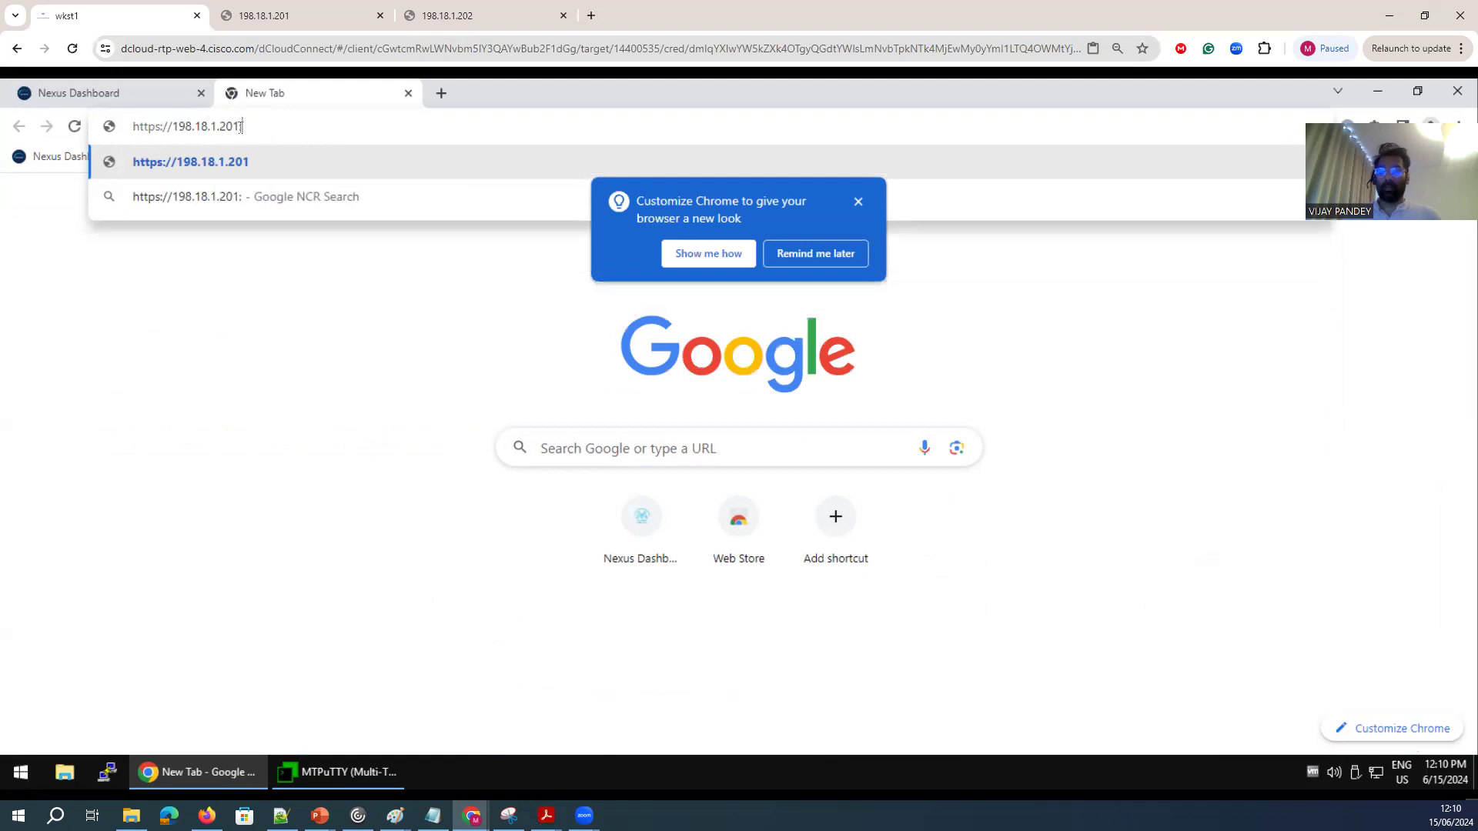
key(Return)
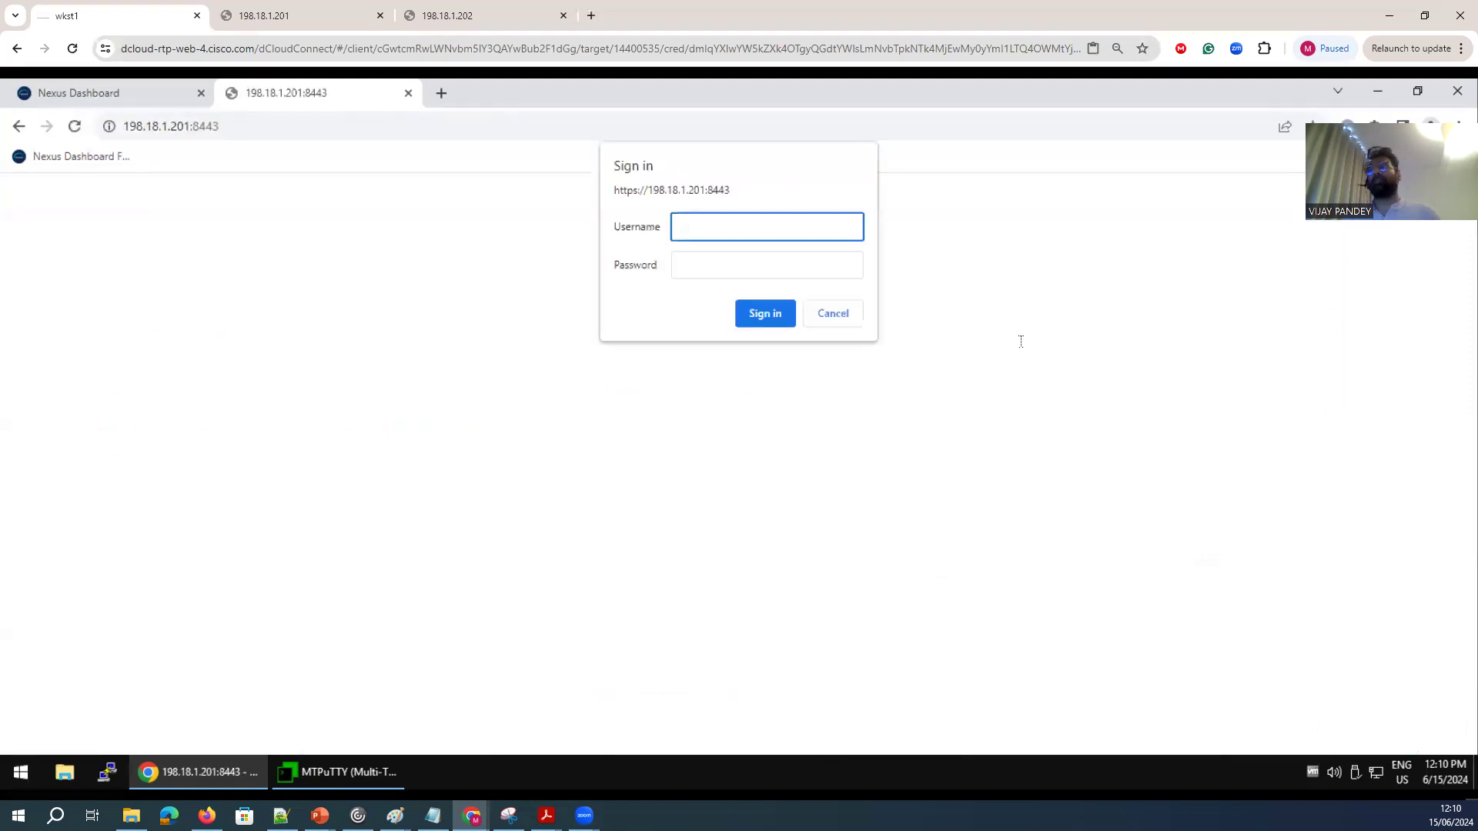
Sign in to edge's NX-API Sandbox as admin with the account password, and dismiss the Flash notices.
text(admin)
key(Tab)
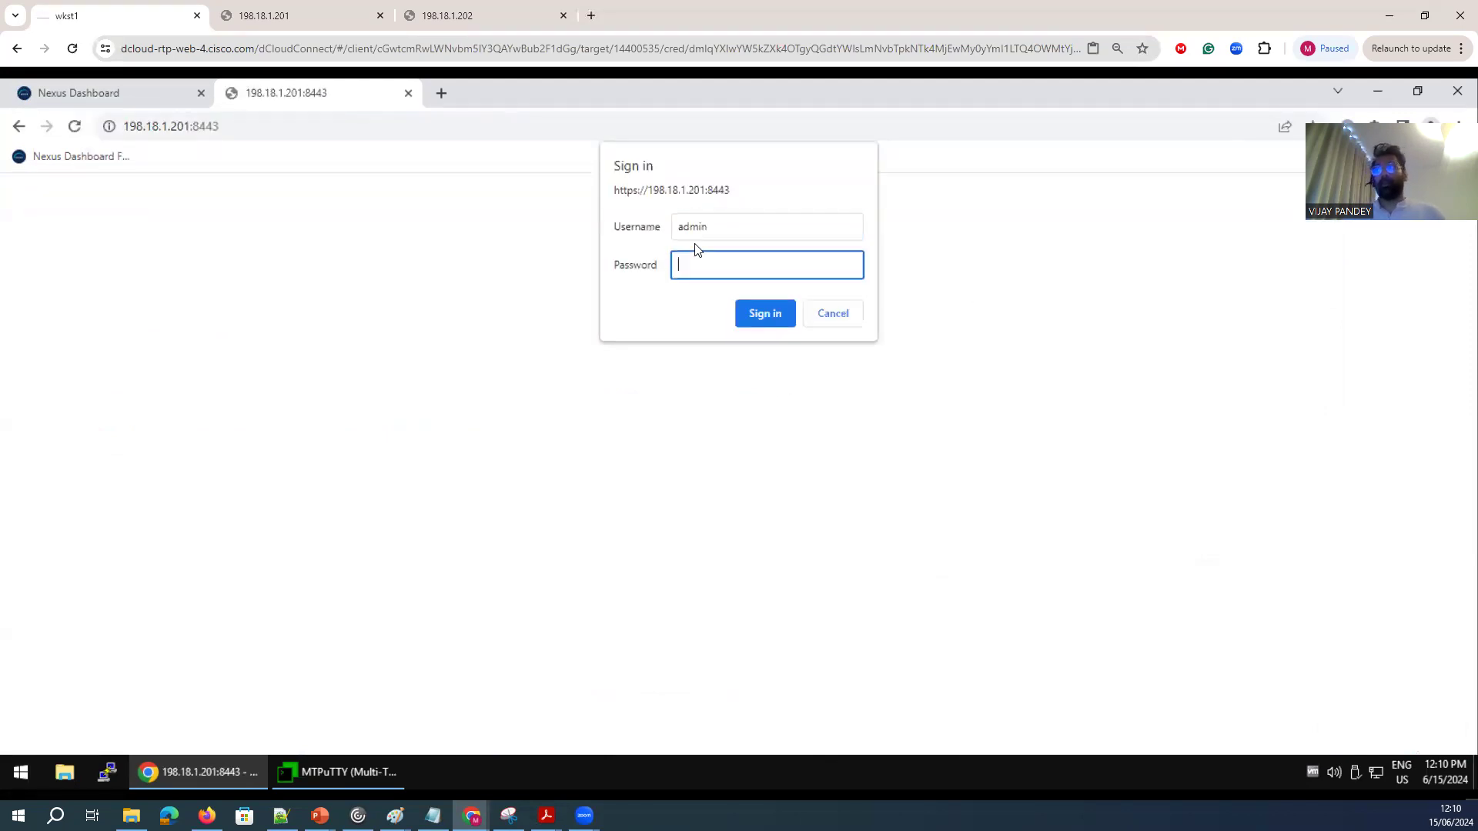
text(••••)
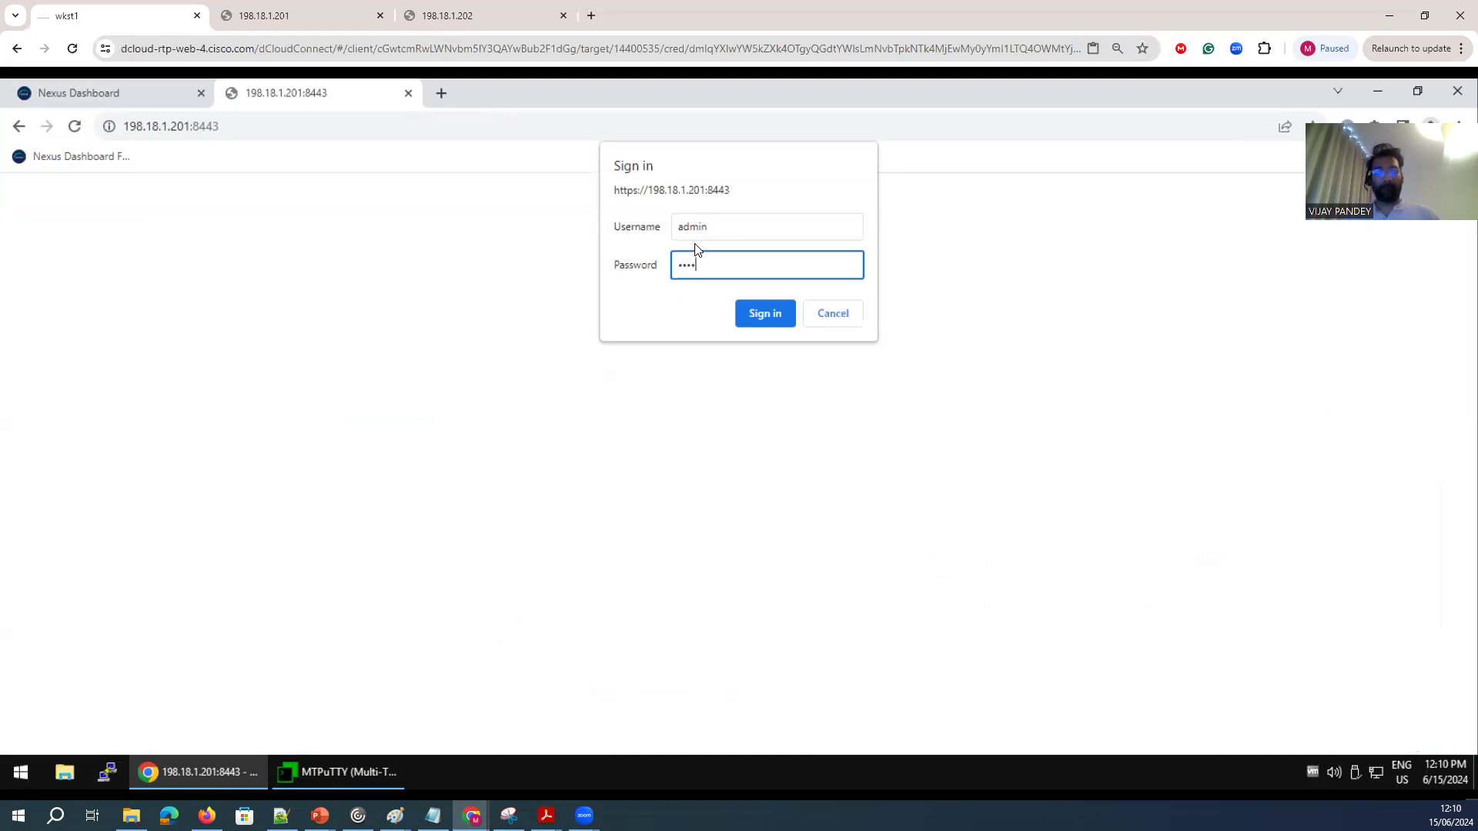
key(Return)
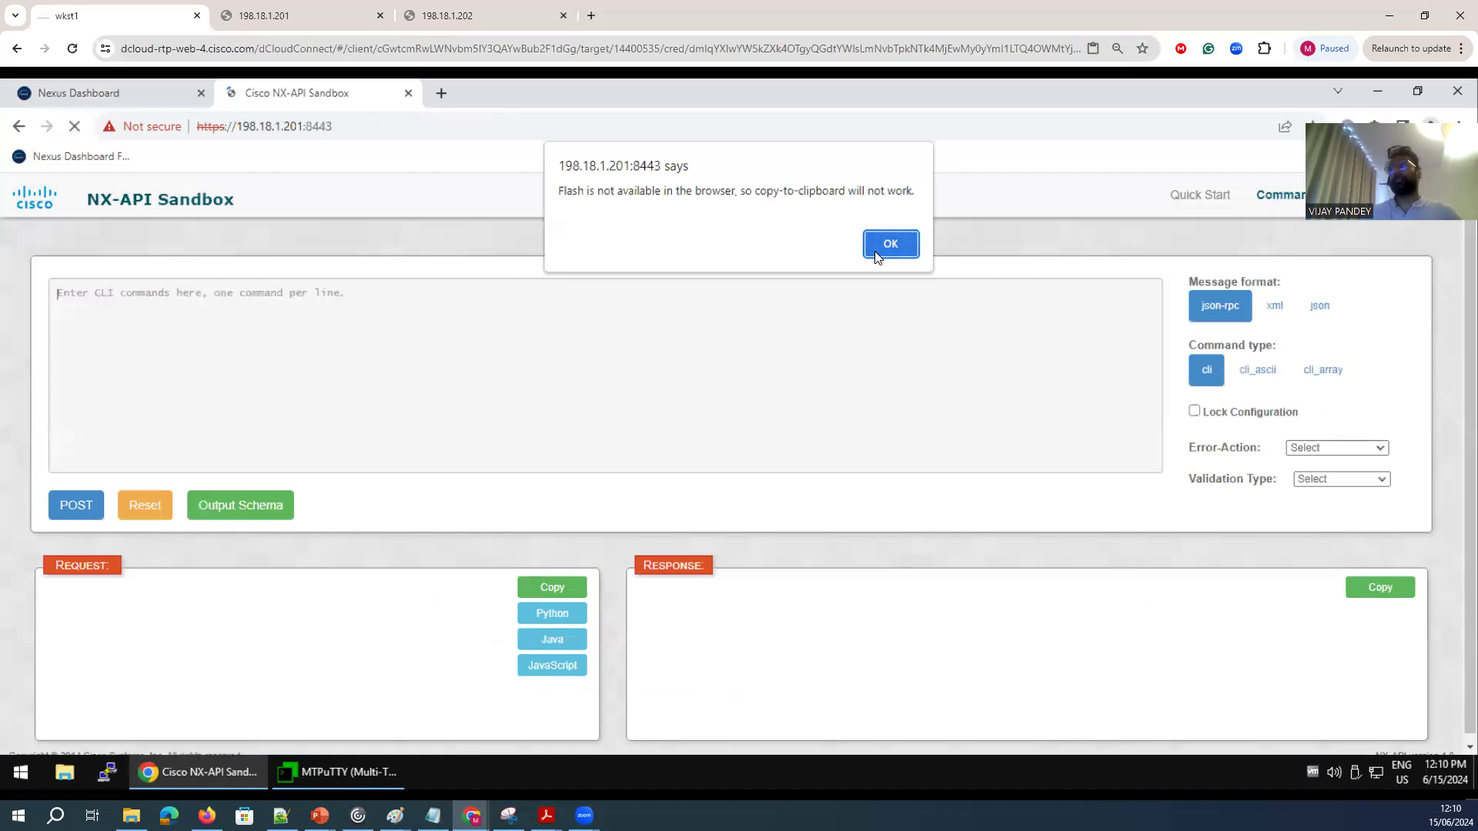
click(884, 244)
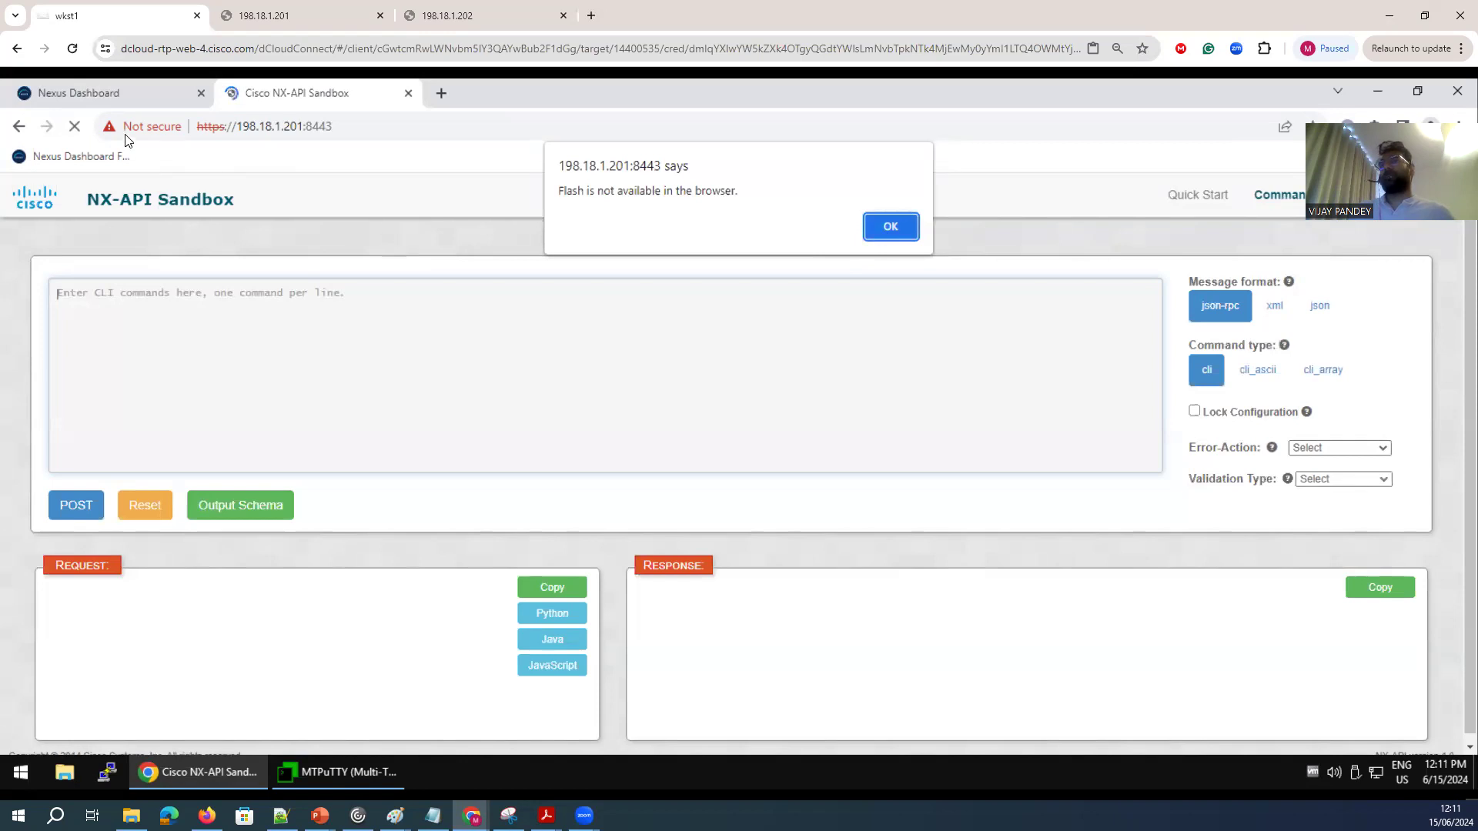
click(144, 126)
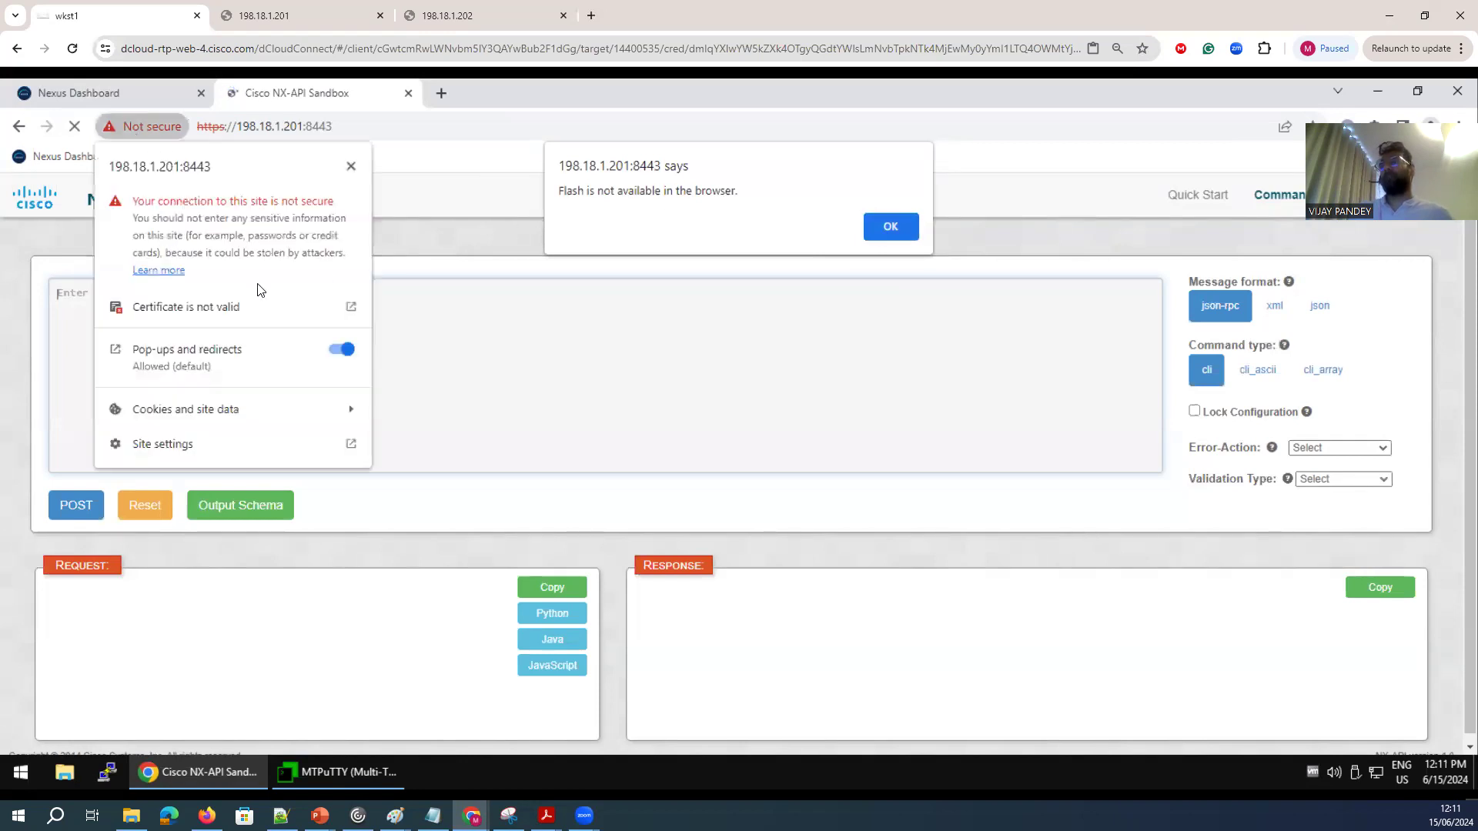
click(351, 166)
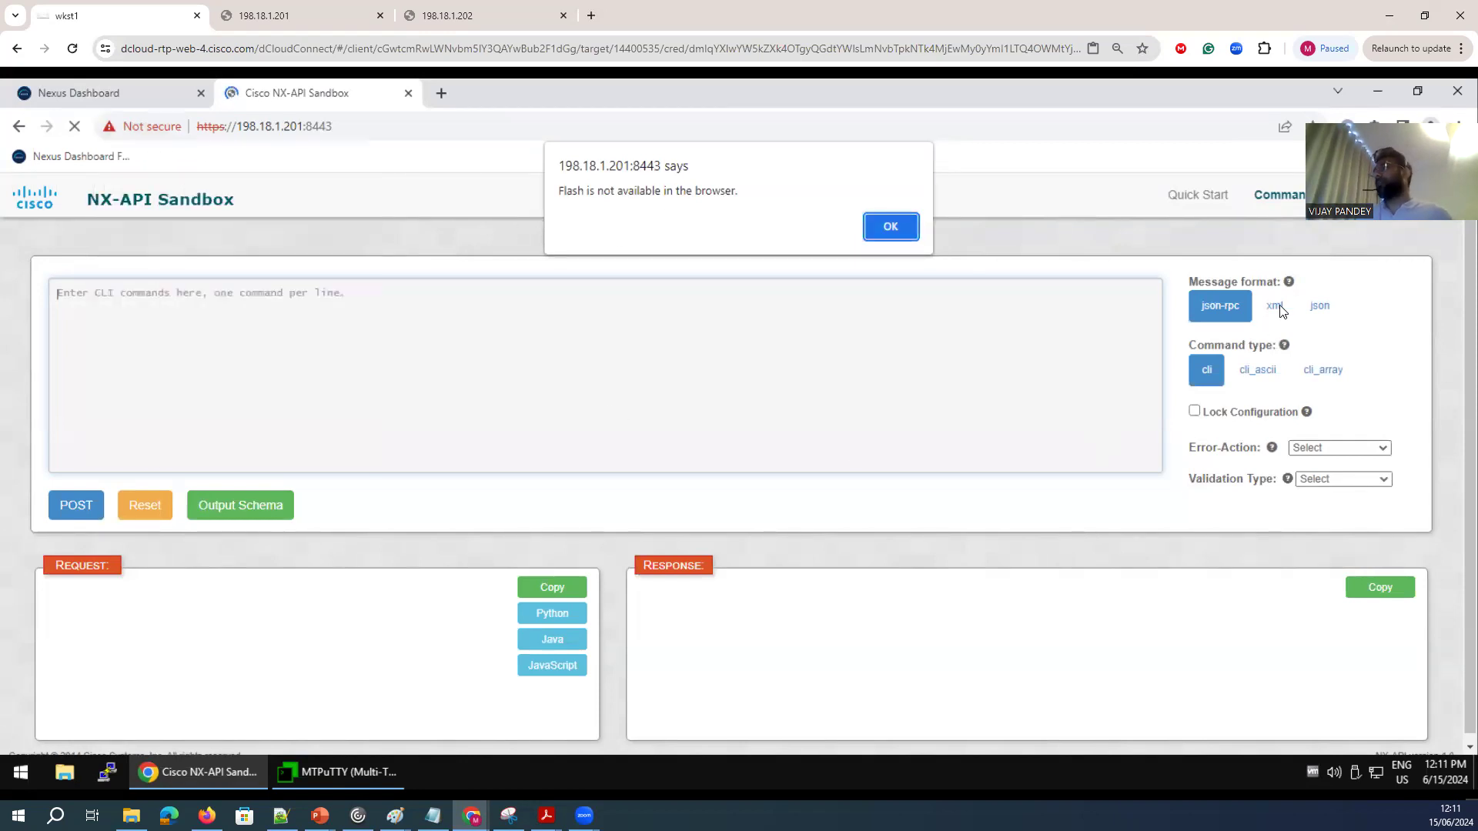
click(875, 231)
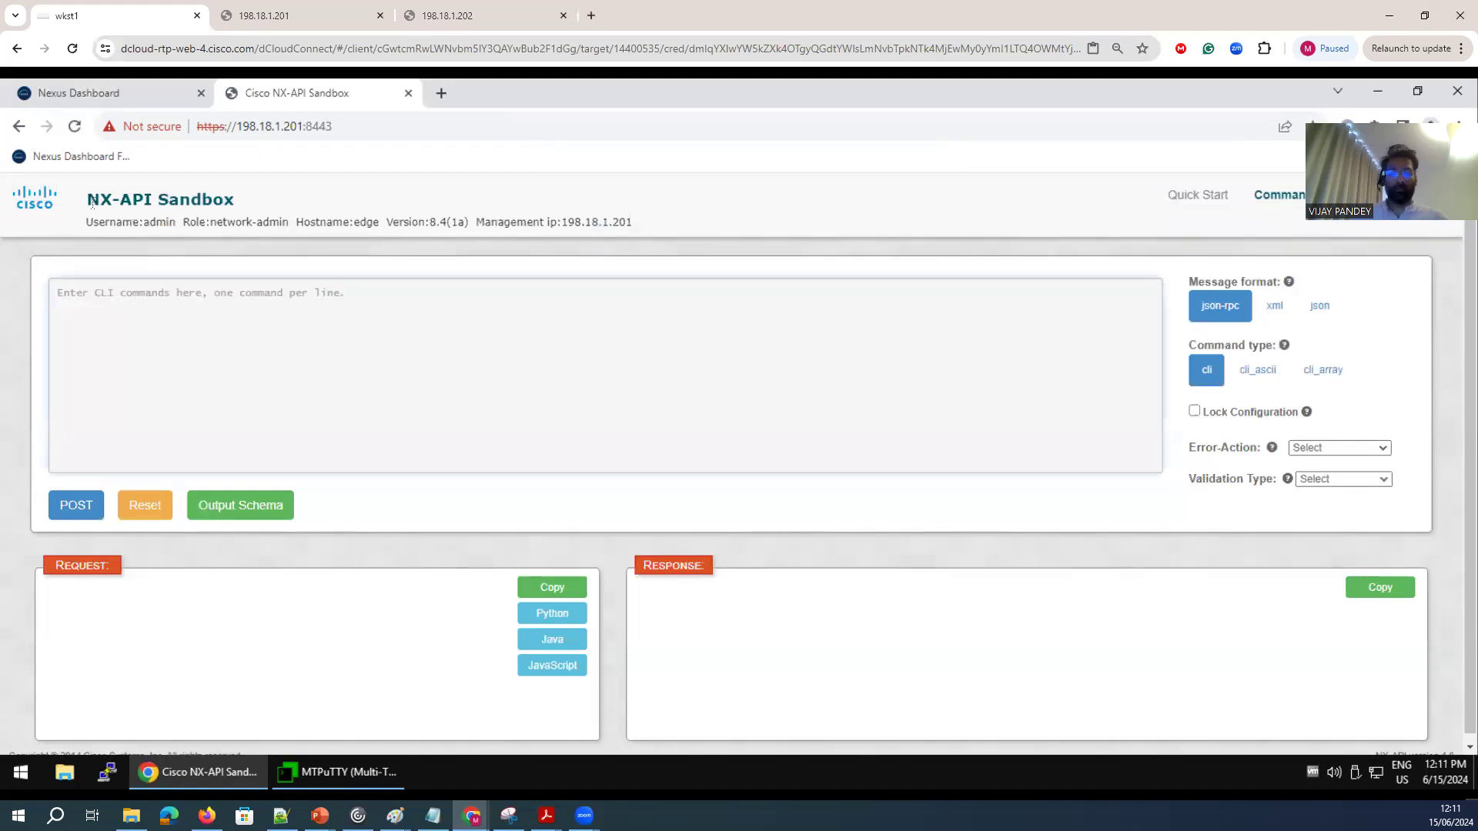
Post the CLI command "show zoneset active vsan 1" to the edge switch in json-rpc format.
text(show zonese)
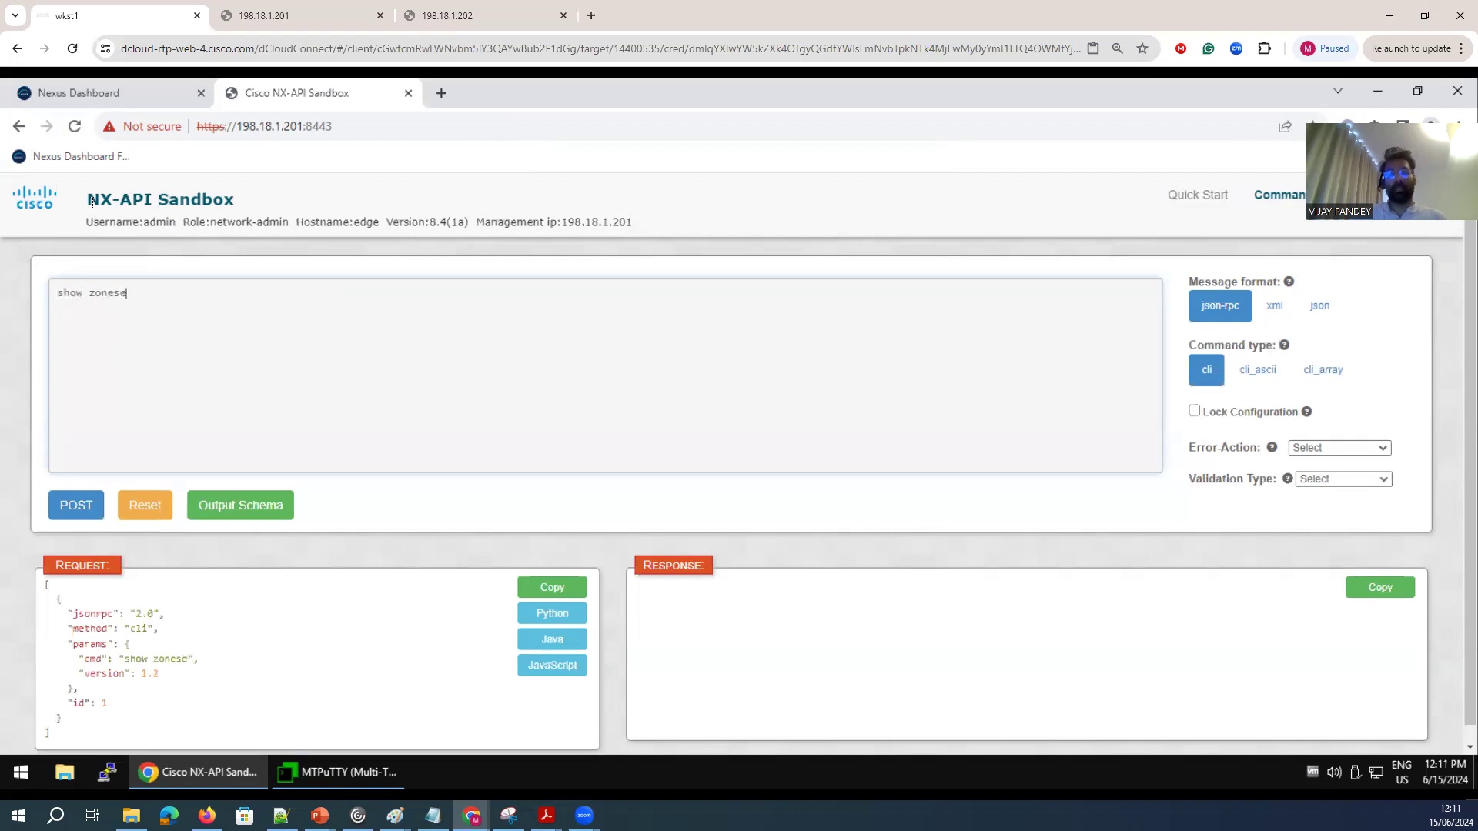
text(t act)
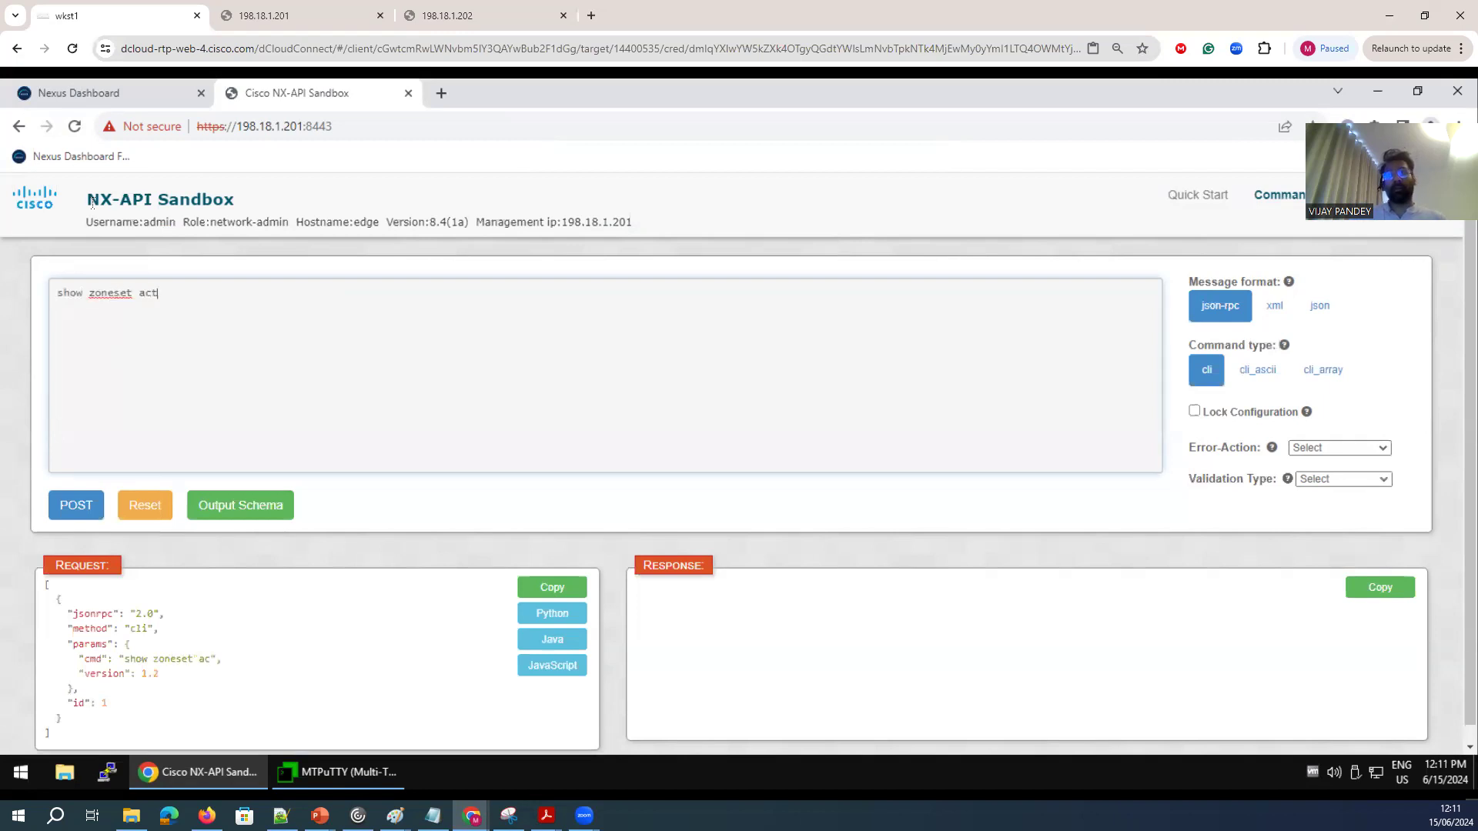
text(ive vsan 1)
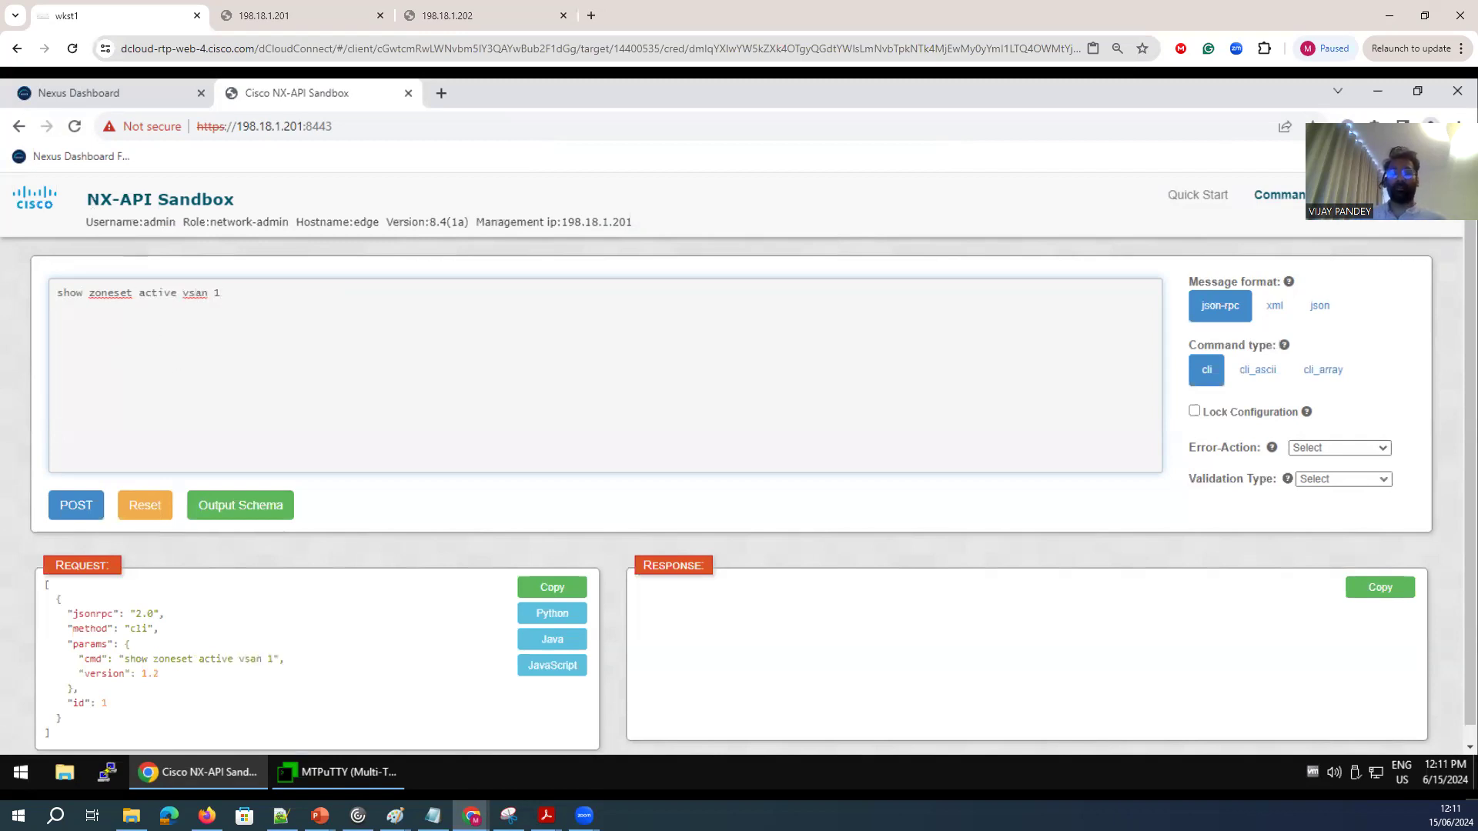
click(76, 505)
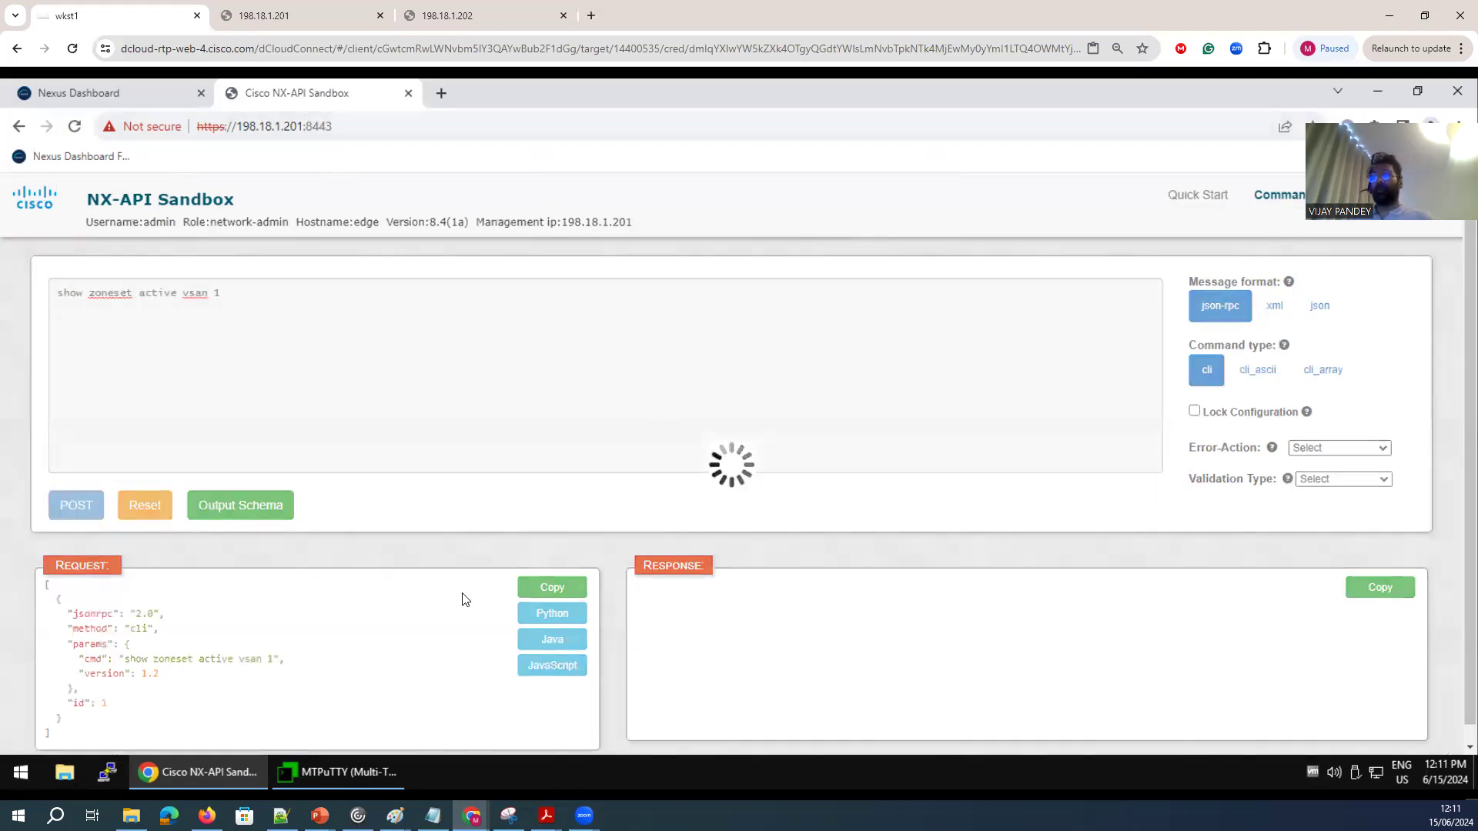
Examine the generated JSON request and the response's zoneset name, zone member FCIDs and WWNs.
scroll(501, 478, down, 3)
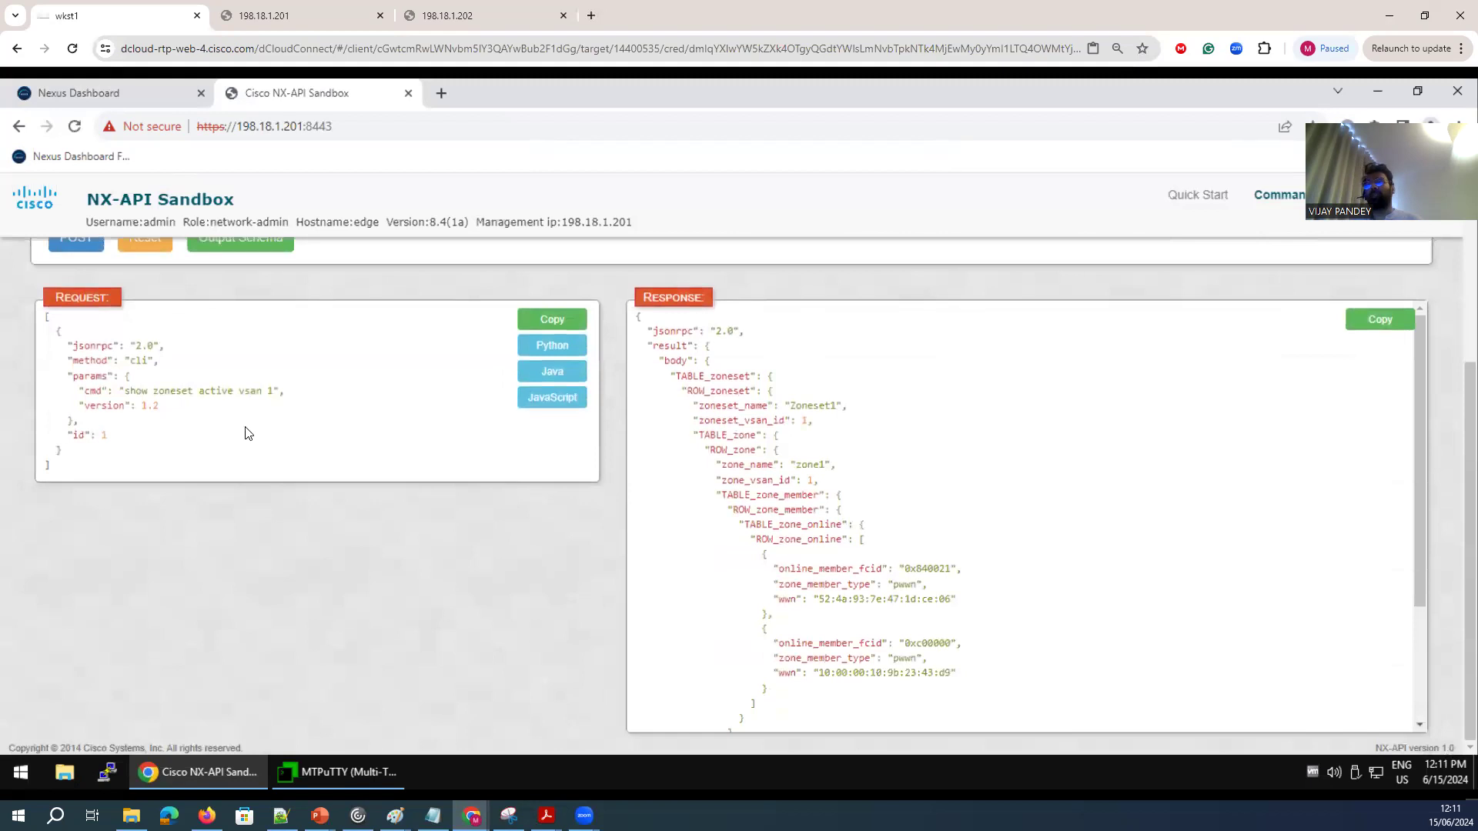
drag(61, 453, 40, 348)
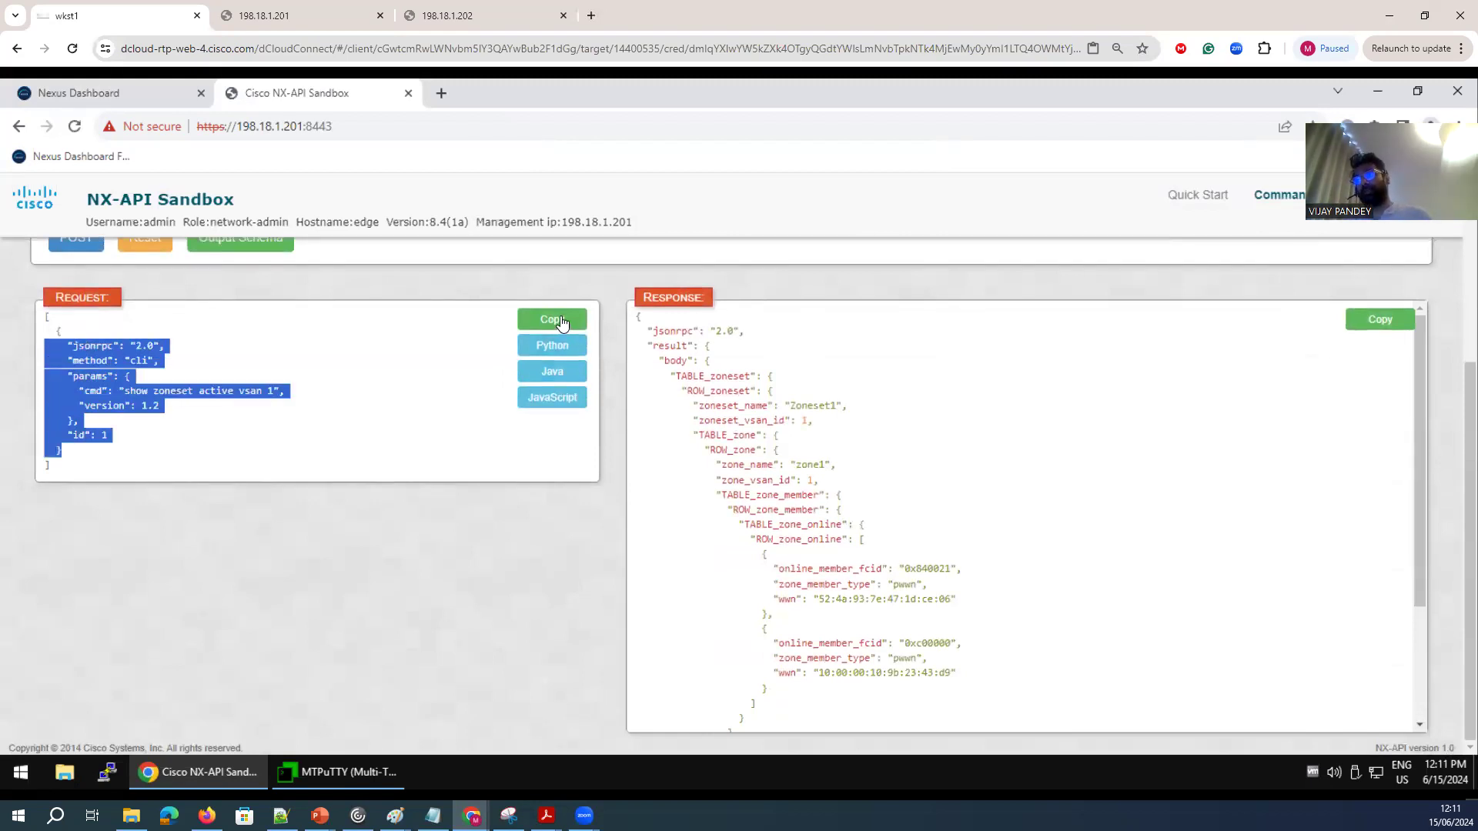
drag(651, 331, 877, 636)
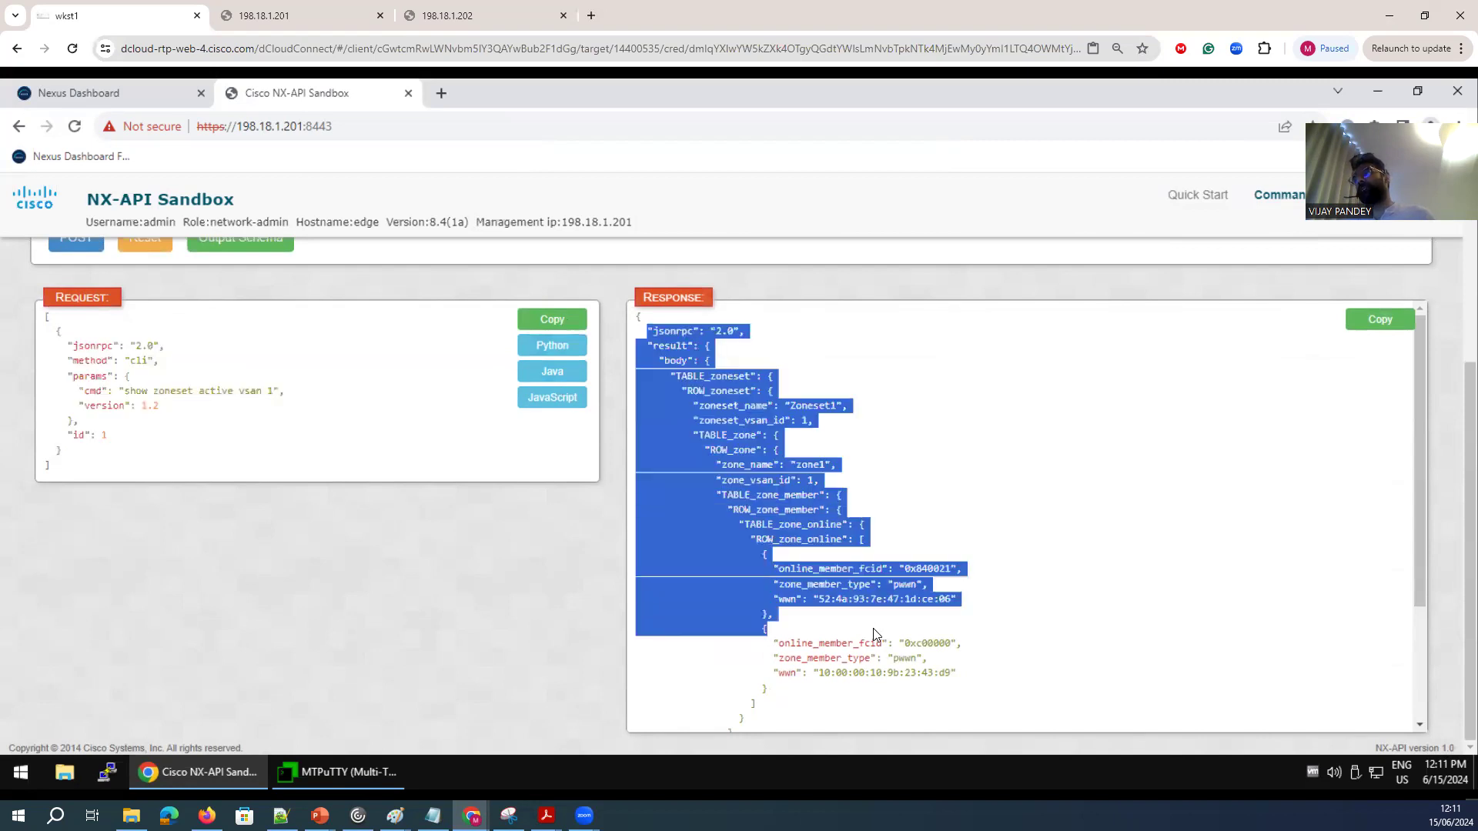
click(858, 608)
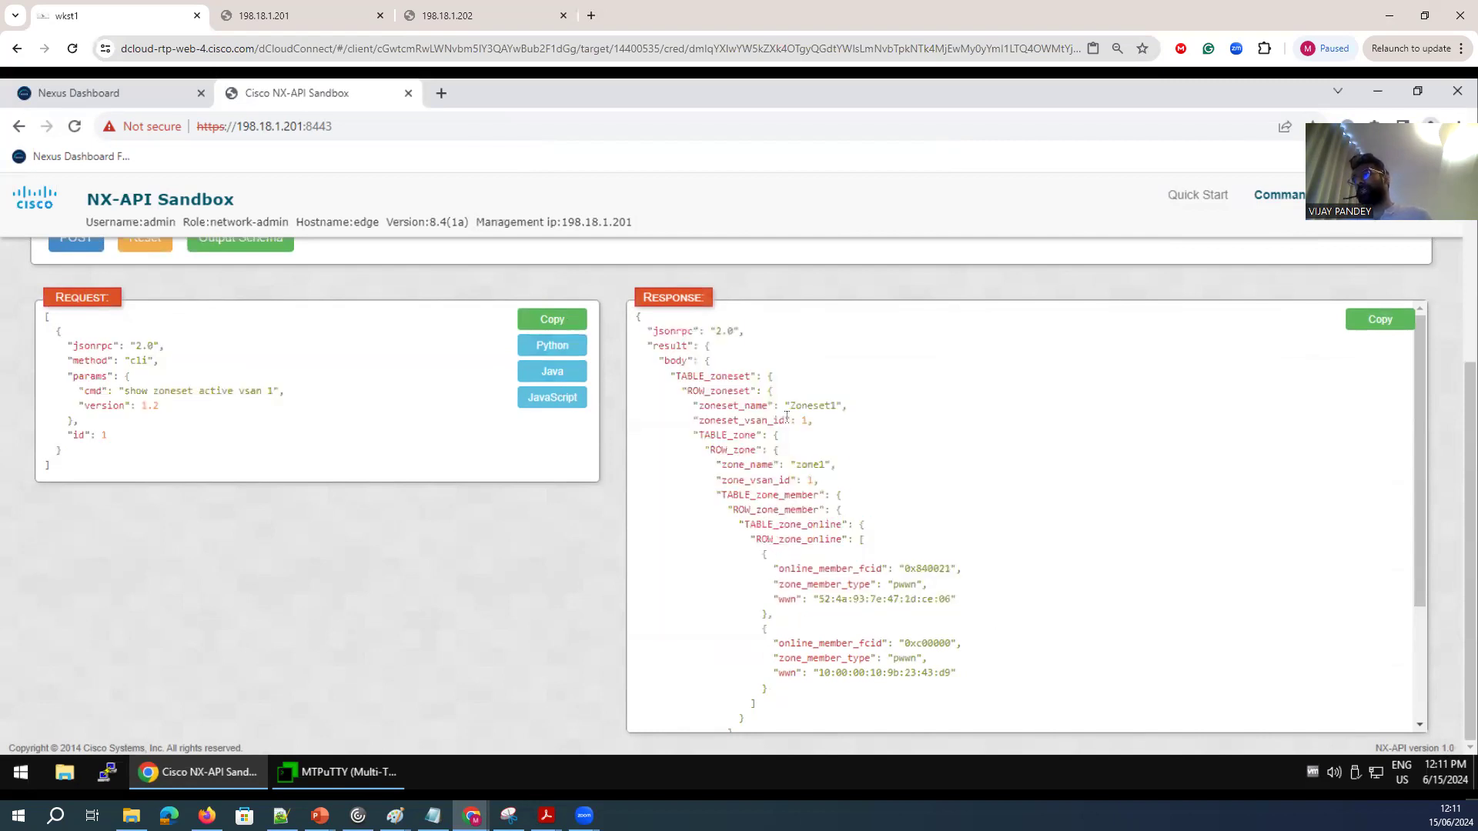
drag(844, 412, 790, 409)
drag(963, 609, 774, 567)
drag(961, 676, 776, 641)
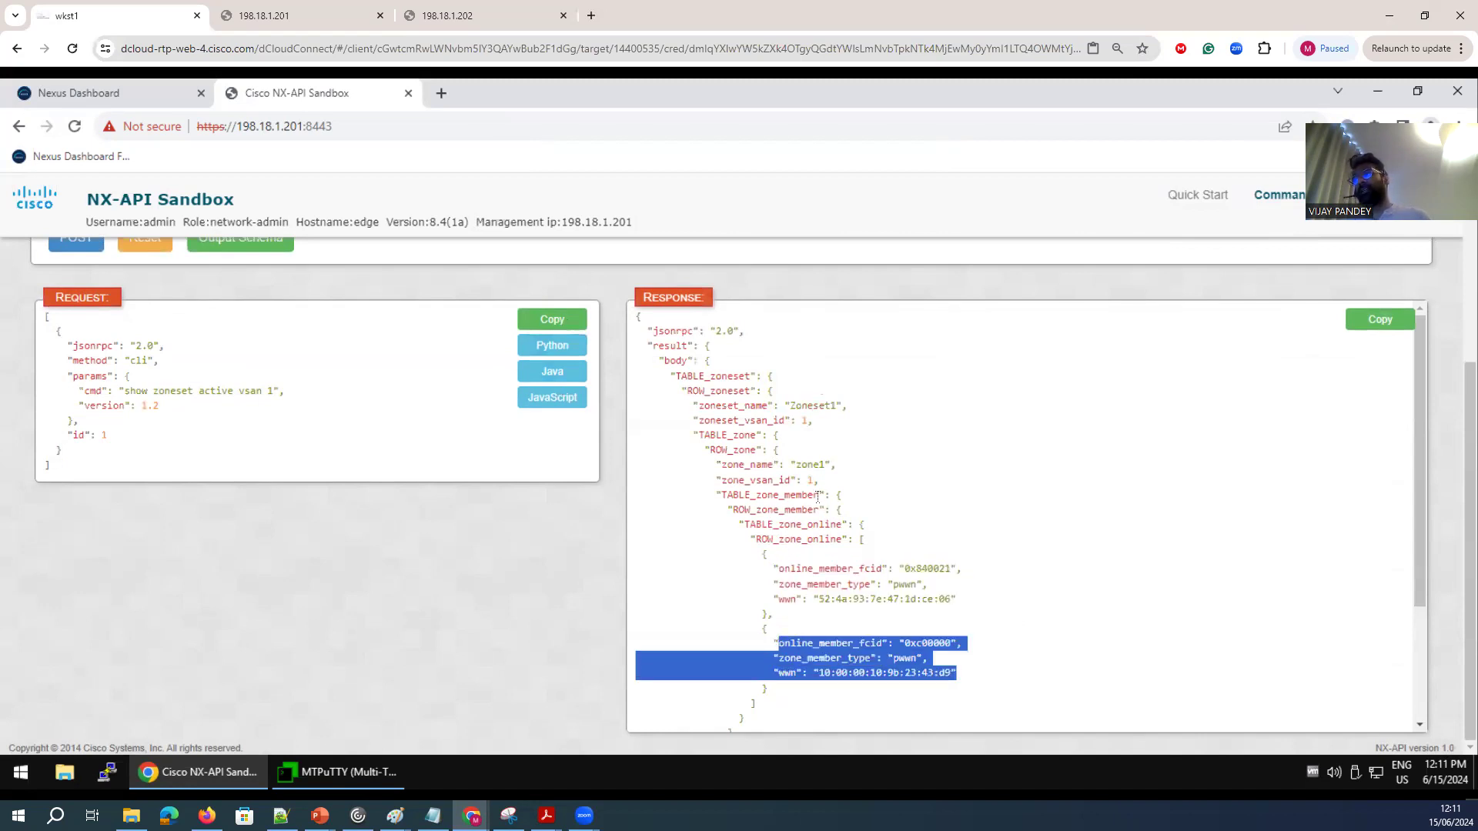
scroll(843, 520, down, 3)
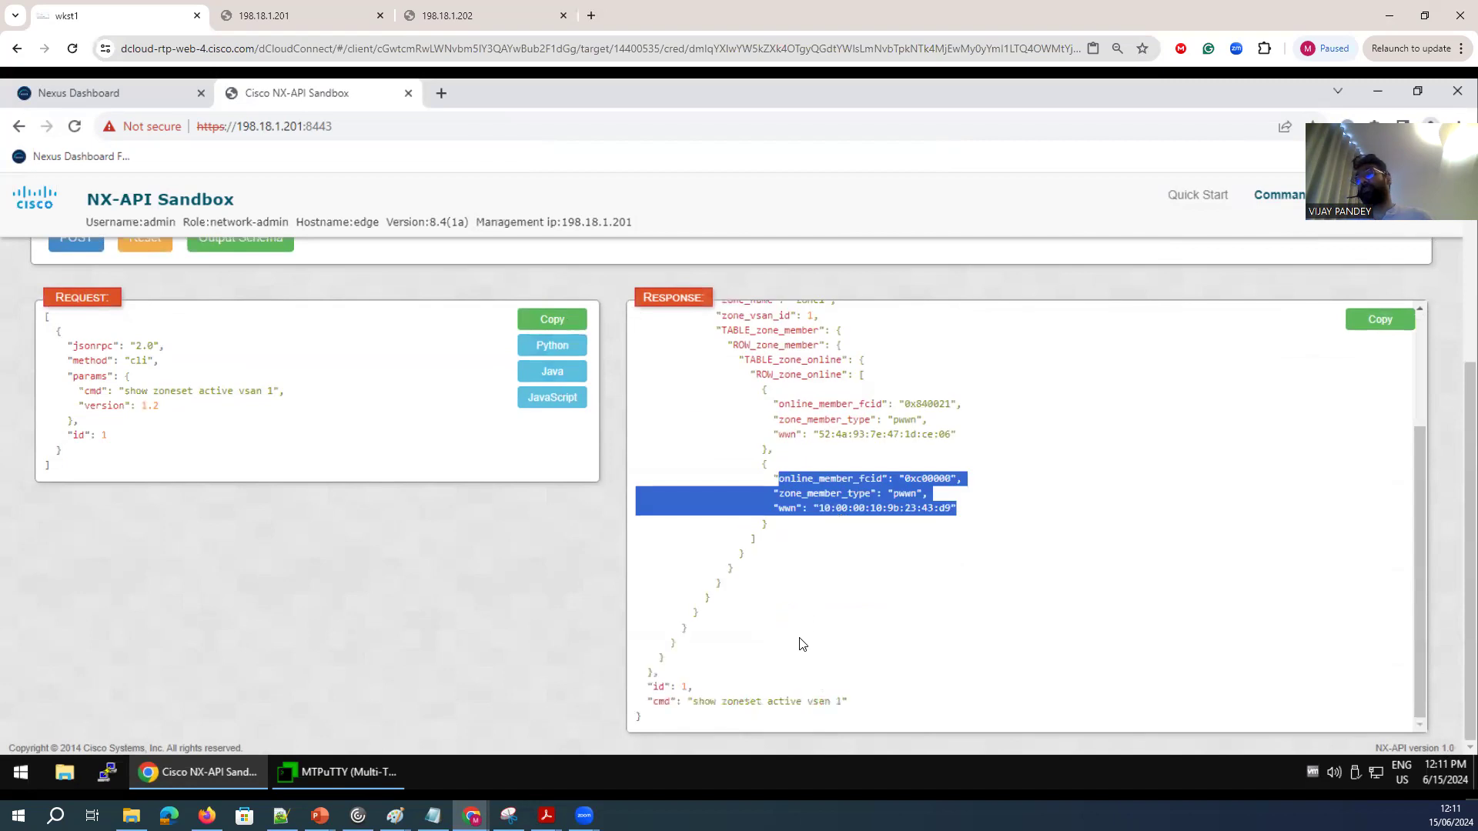
scroll(874, 631, up, 6)
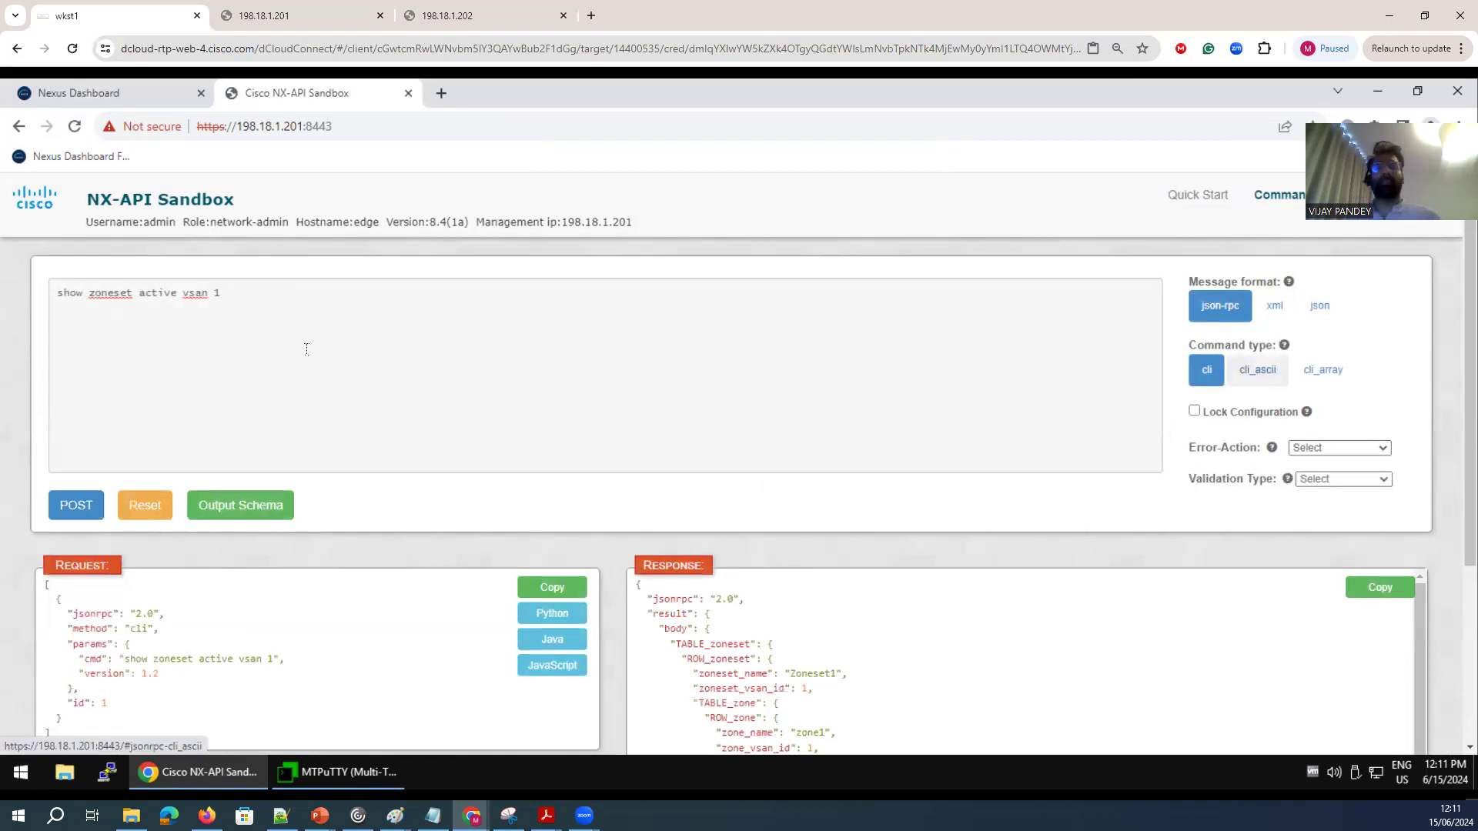
scroll(307, 347, down, 3)
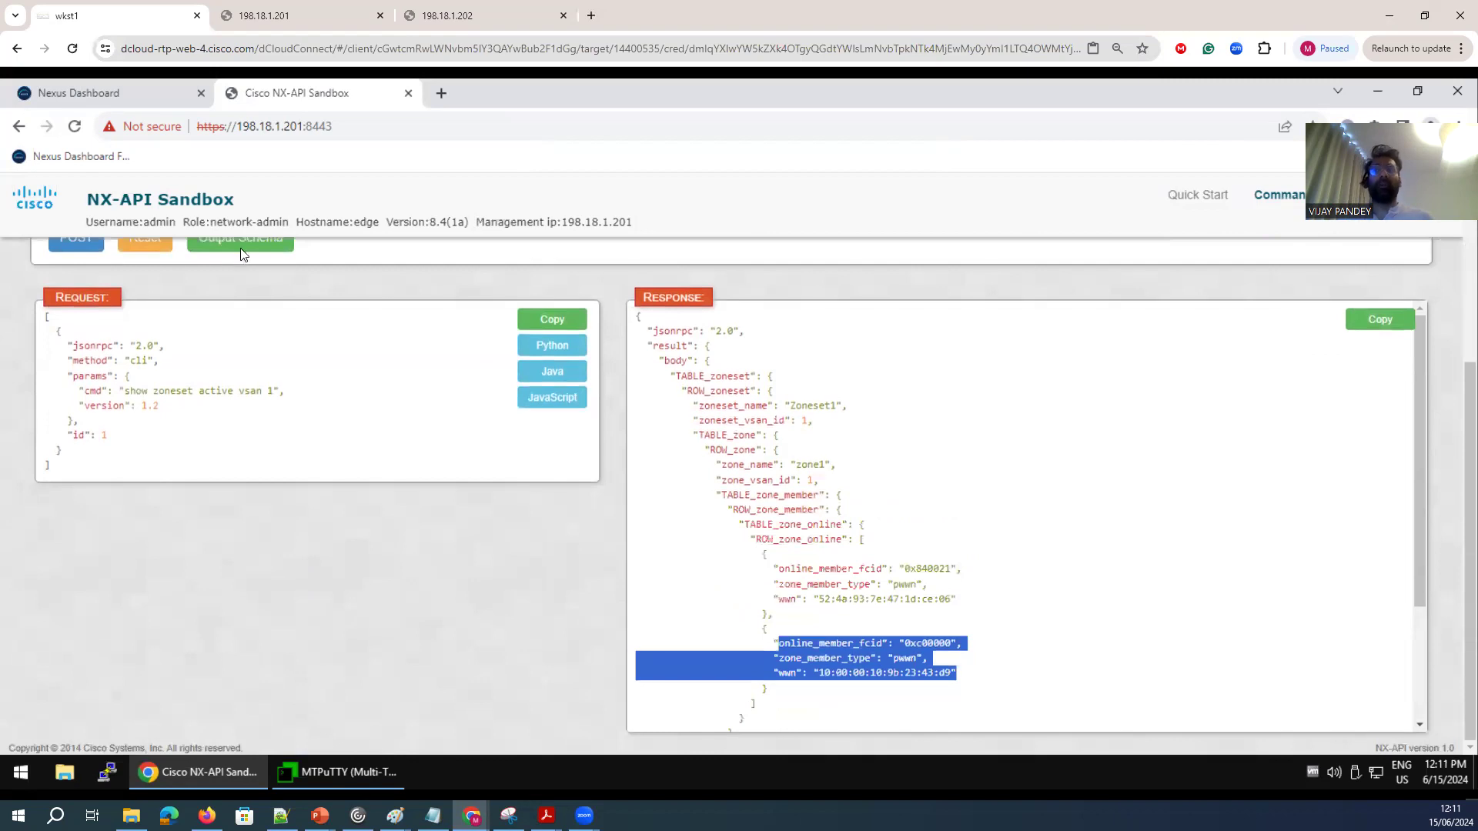
Replace the command with "vsan database" and "vsan 10" on separate lines, post them, and check the response.
scroll(242, 254, up, 3)
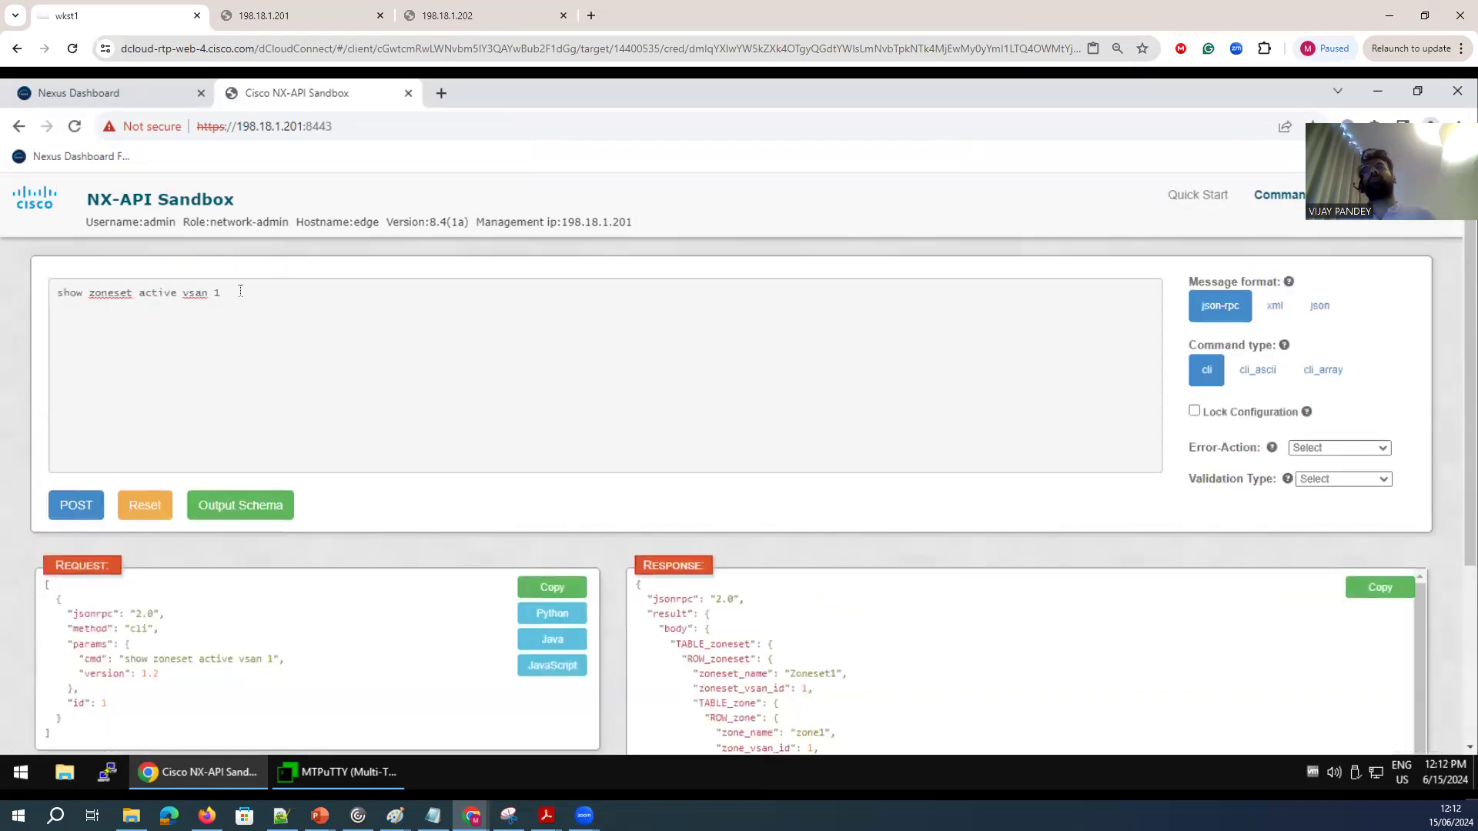
triple_click(240, 291)
key(BackSpace)
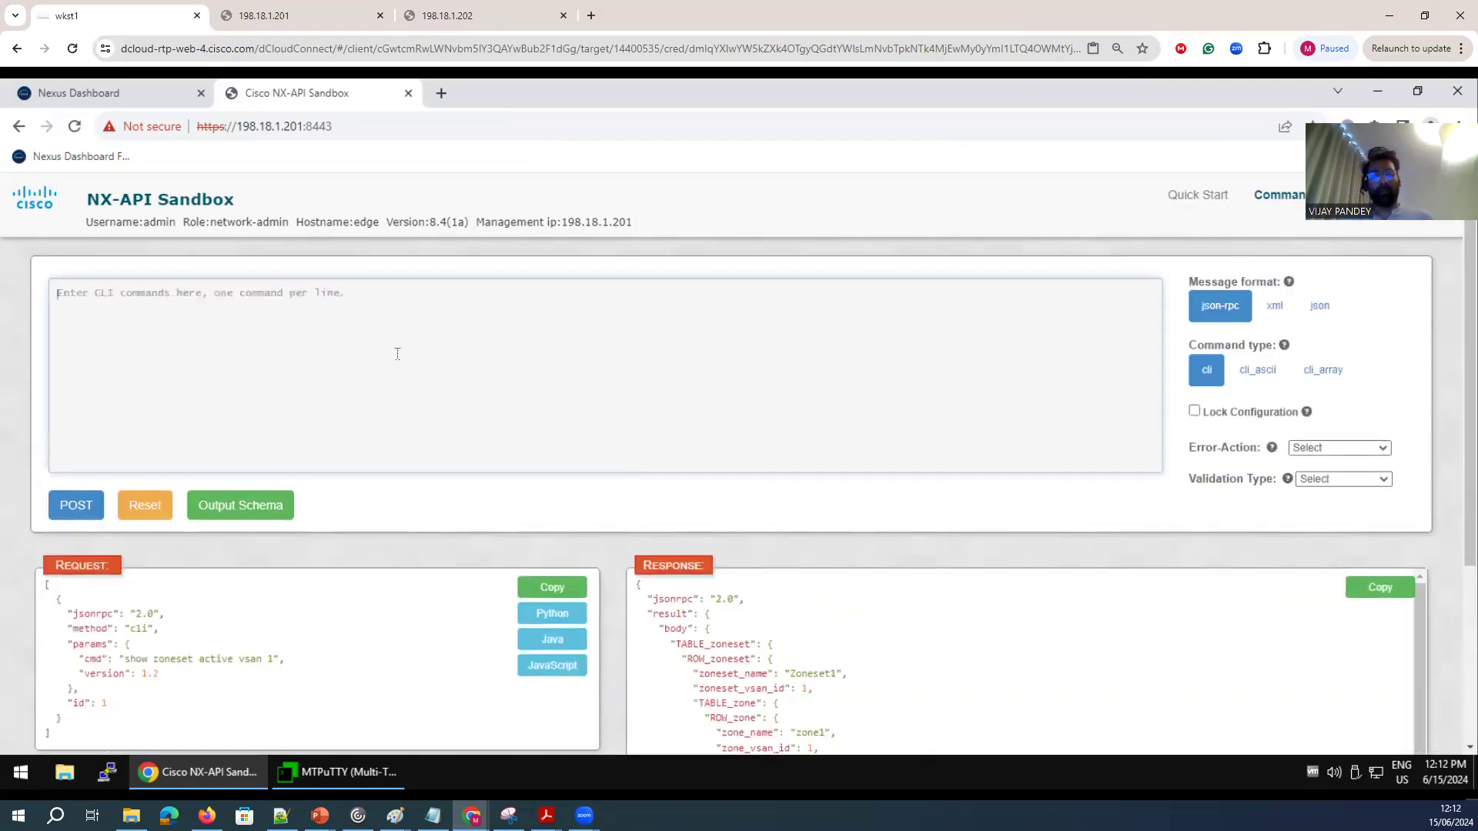
text(vsan )
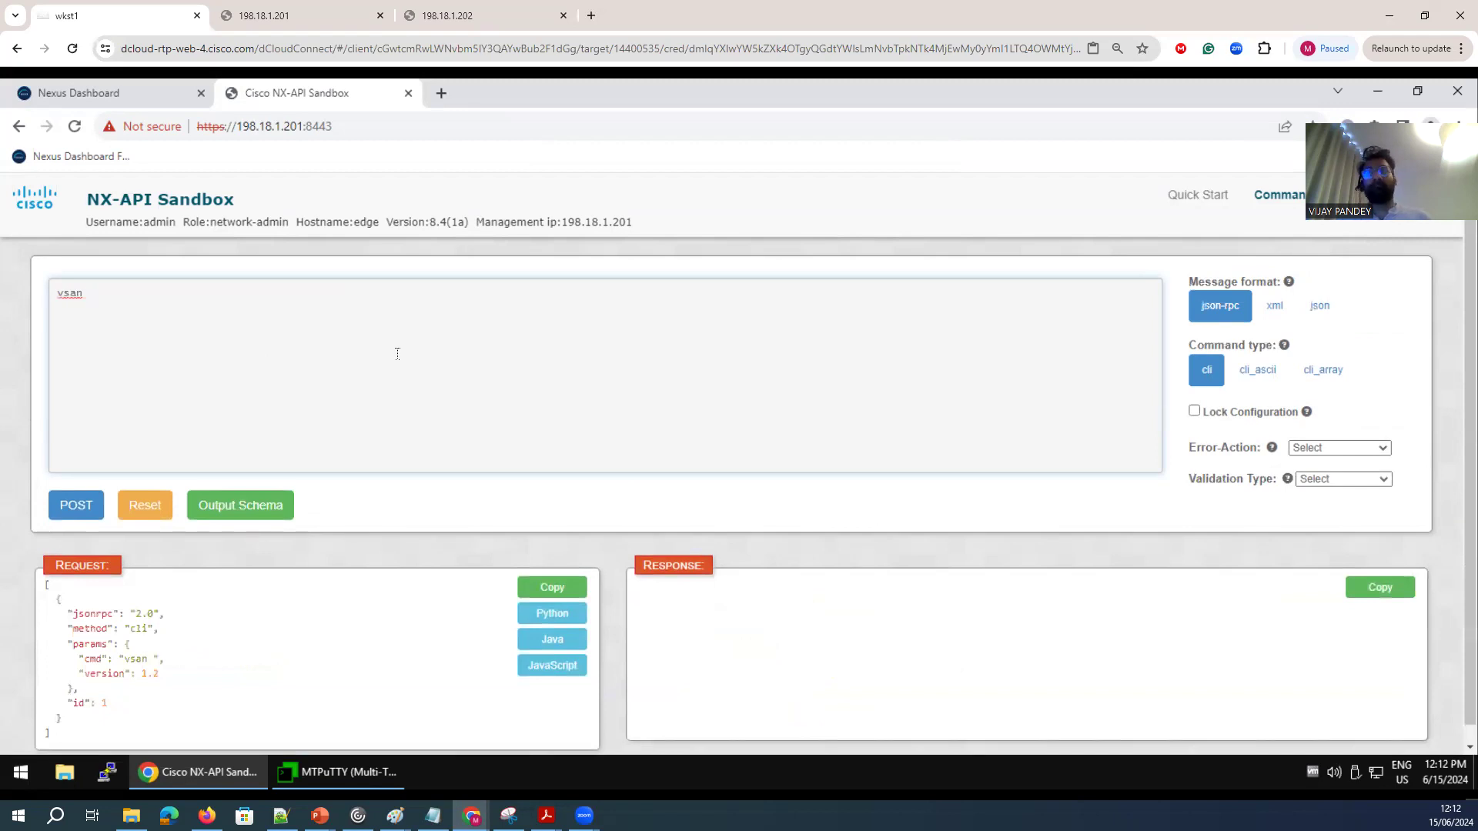
text(database )
text(v)
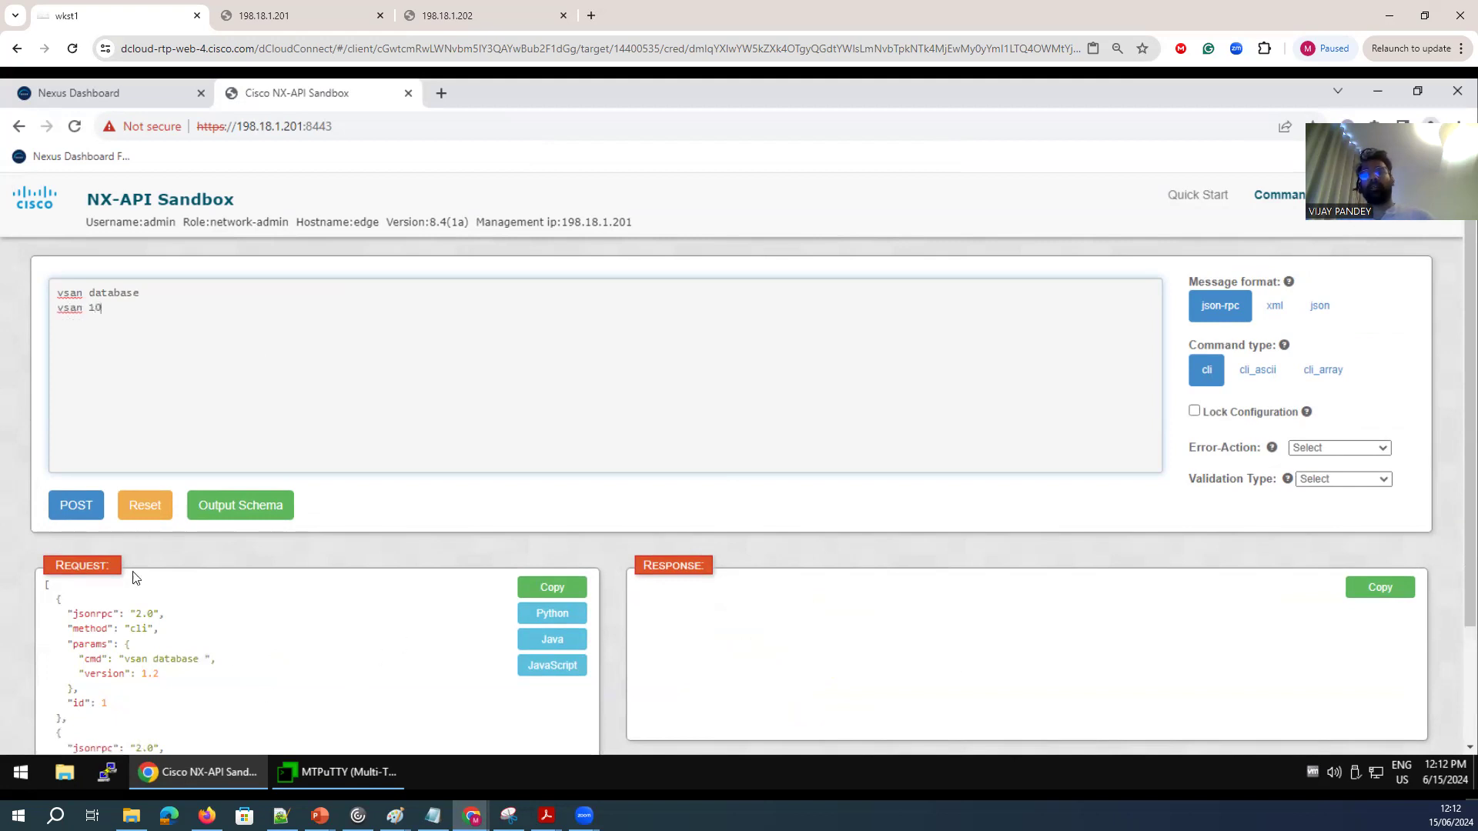
click(71, 508)
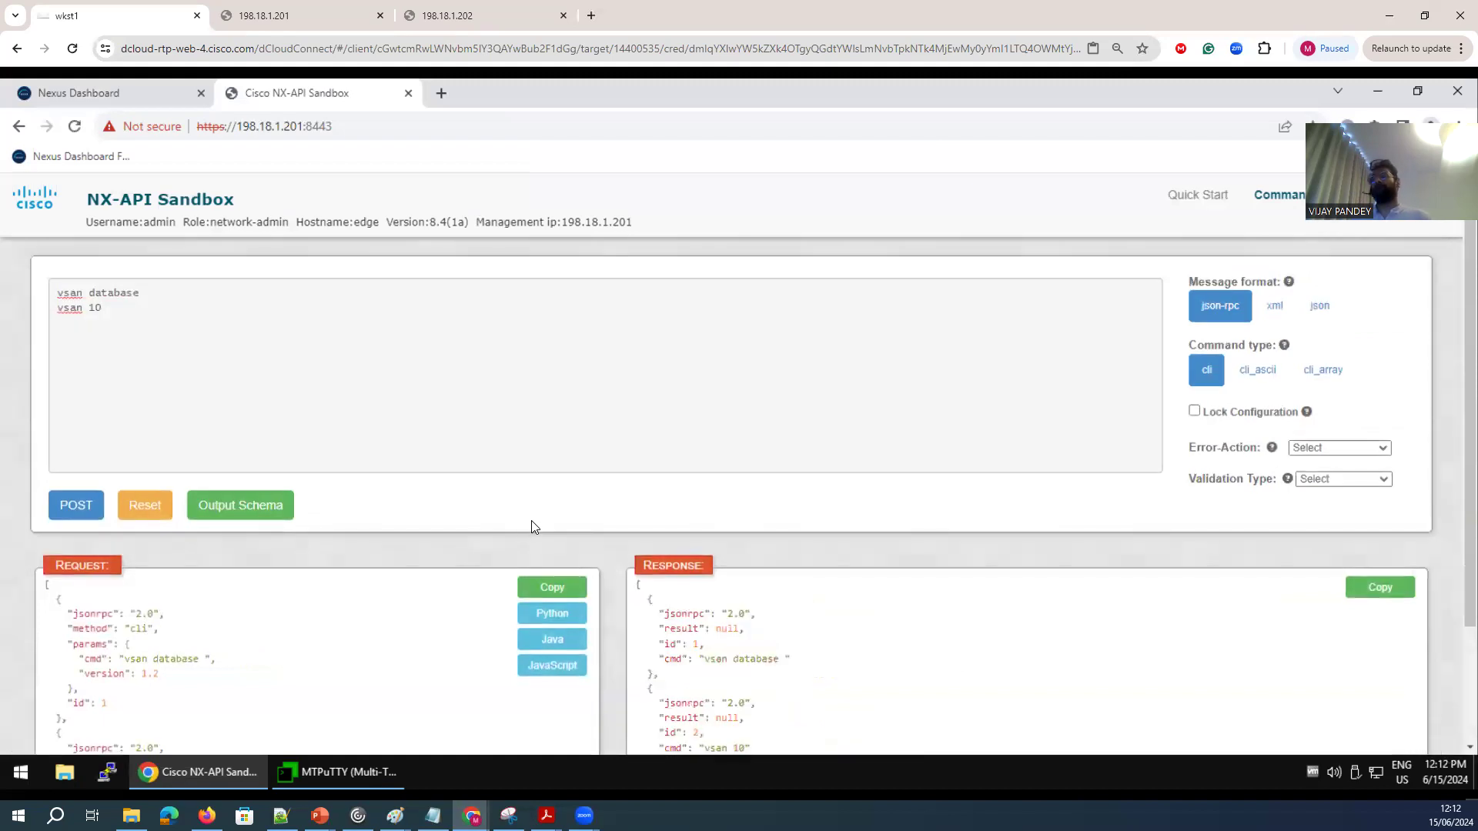
scroll(718, 584, down, 3)
drag(753, 612, 654, 552)
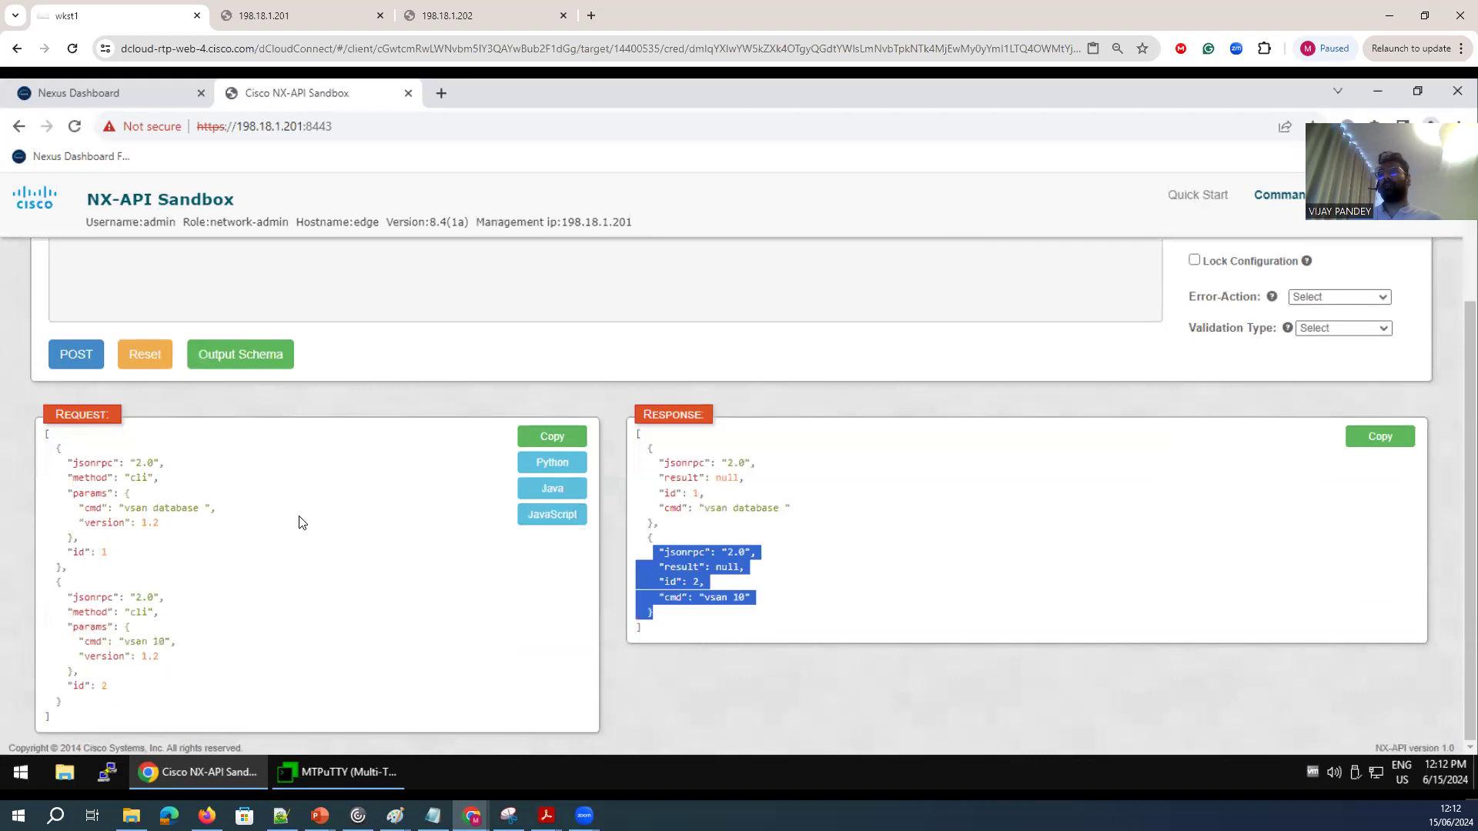
Try to generate the Python version of the VSAN 10 request and review the request code.
scroll(445, 544, up, 2)
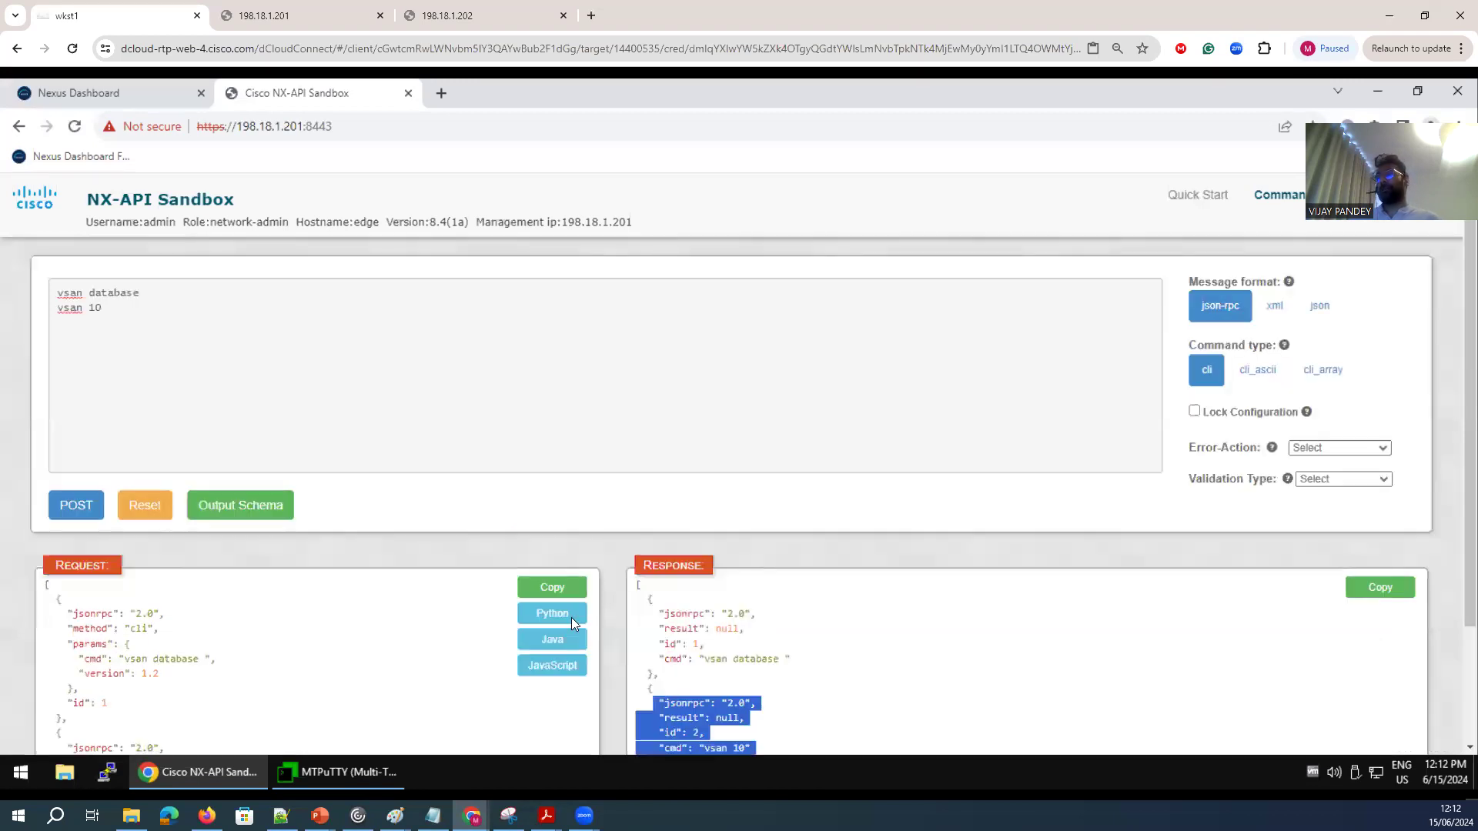
click(552, 612)
scroll(397, 548, down, 2)
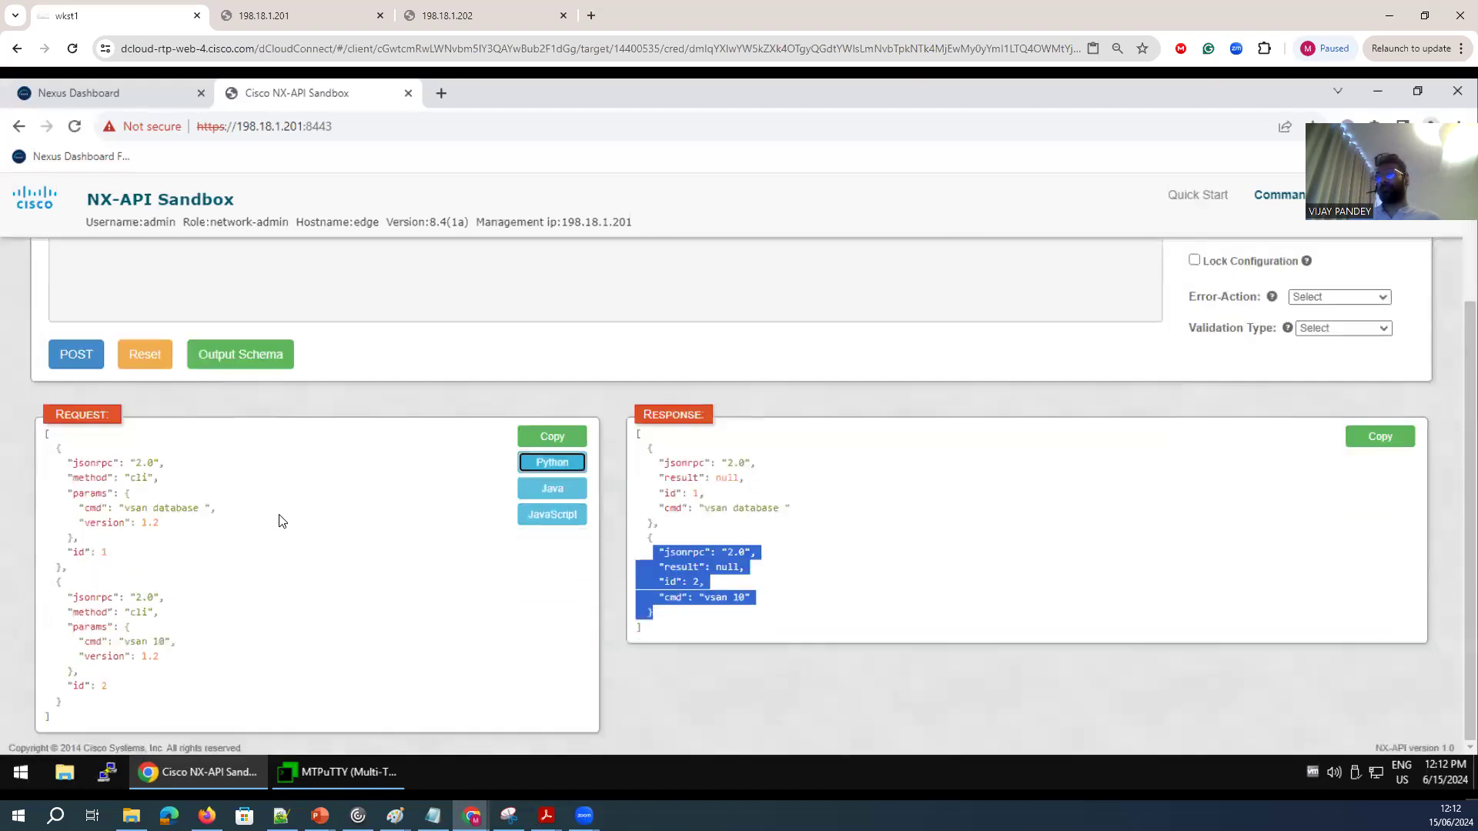
scroll(421, 582, up, 2)
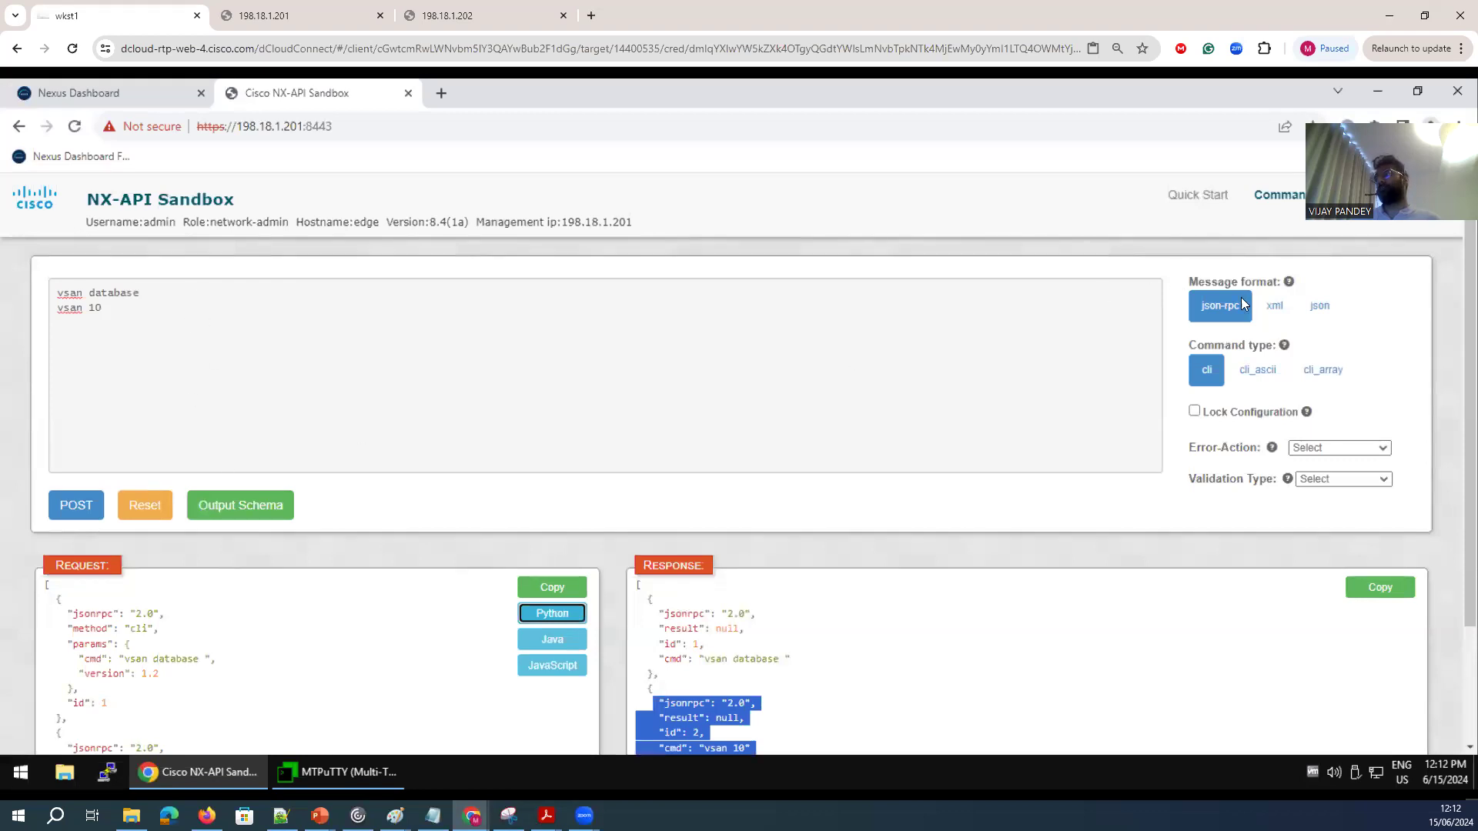
click(1319, 451)
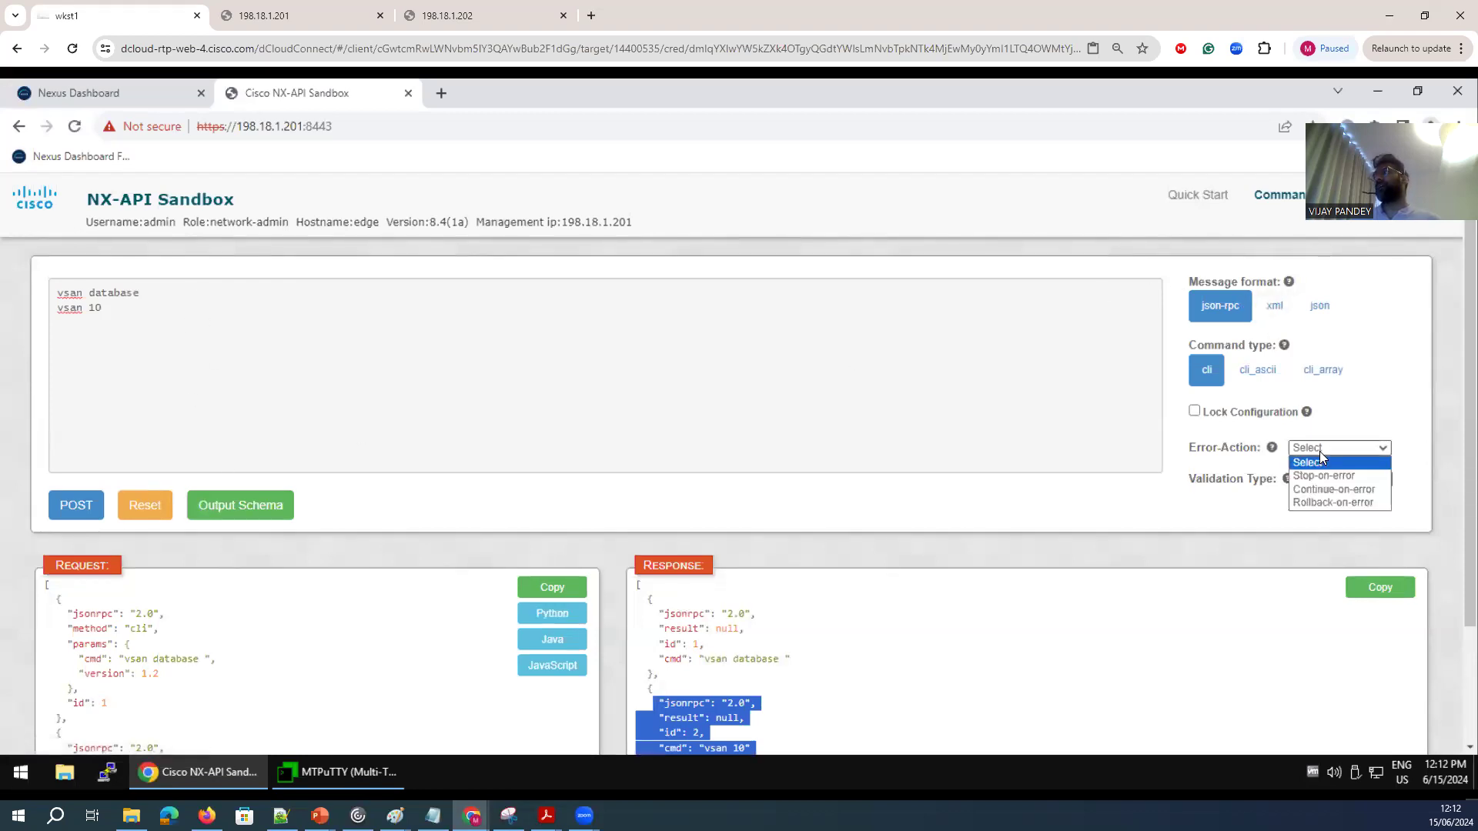
click(485, 653)
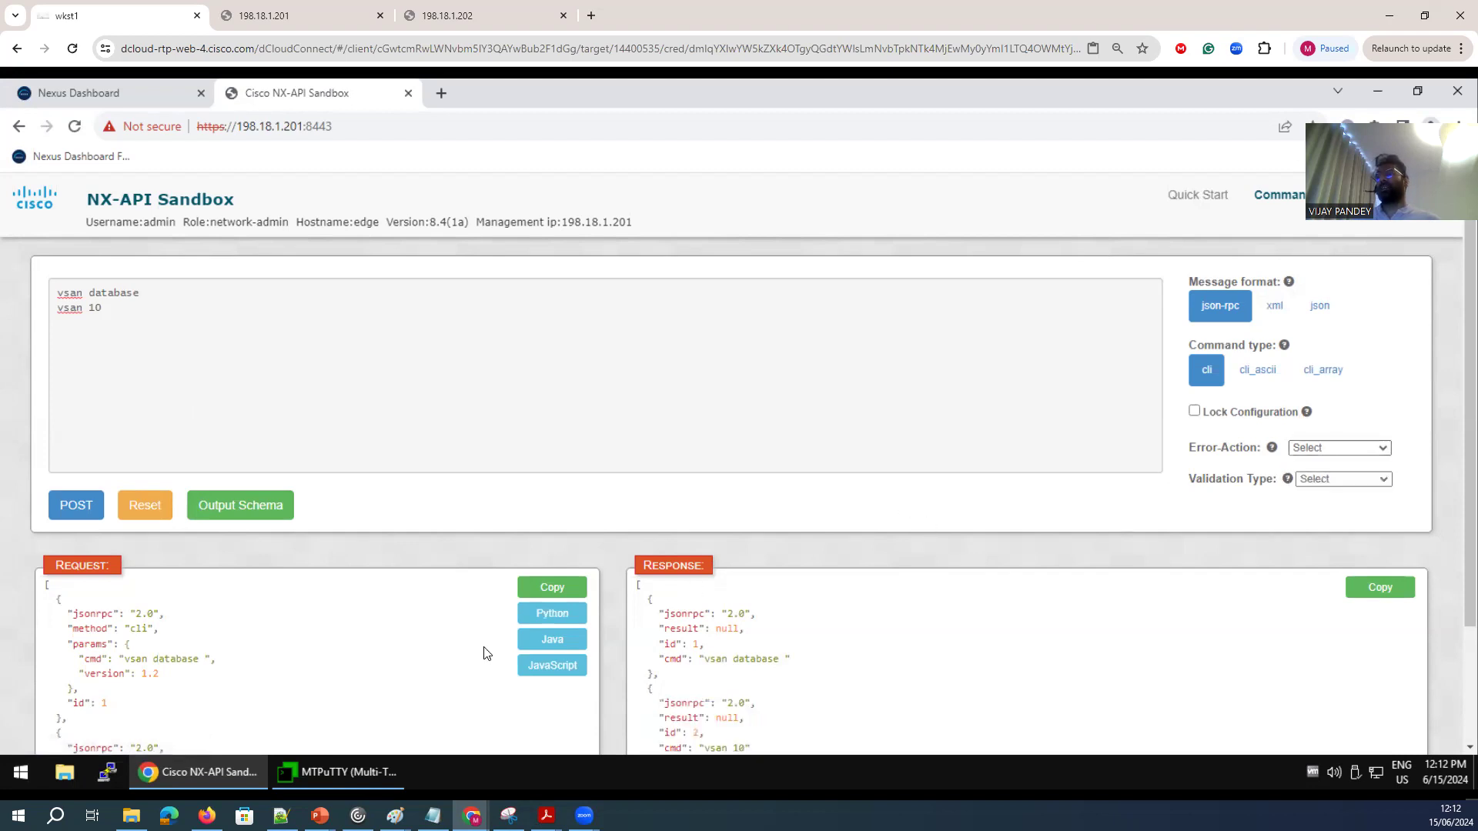
Switch to MTPuTTY and close the core switch session 198.18.1.202.
click(337, 772)
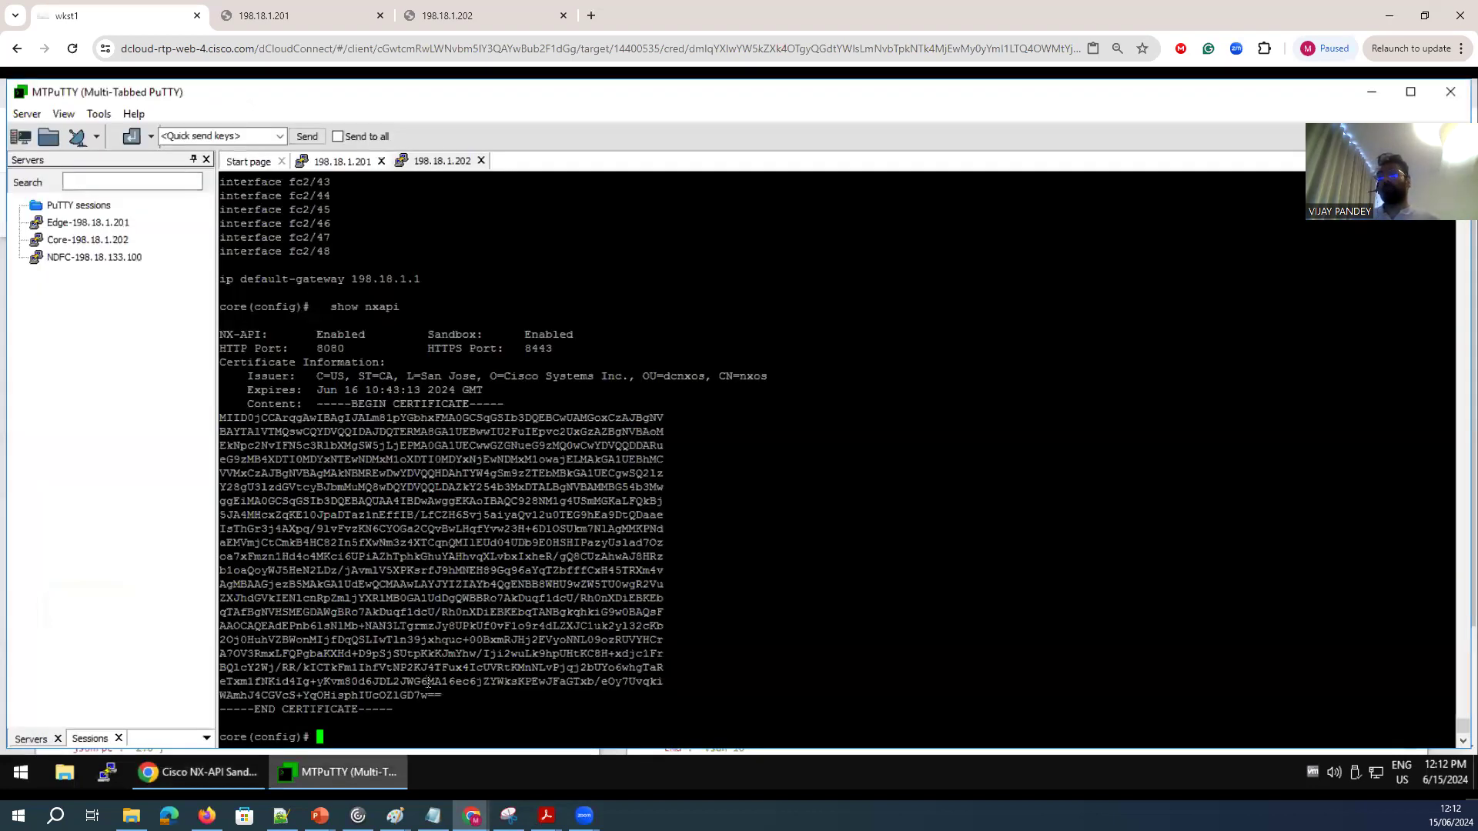
click(455, 163)
drag(455, 164, 426, 290)
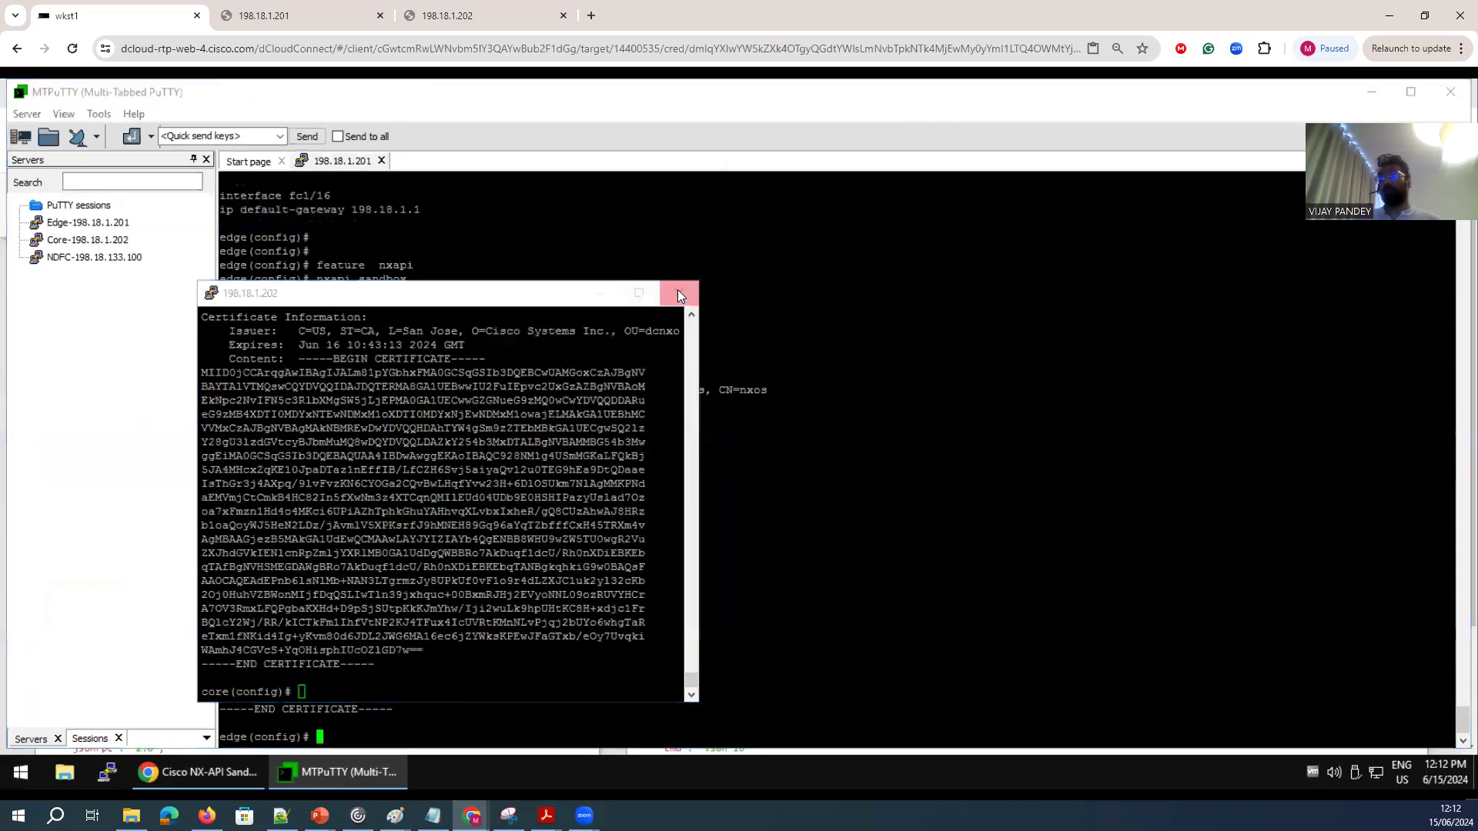
click(678, 292)
click(789, 428)
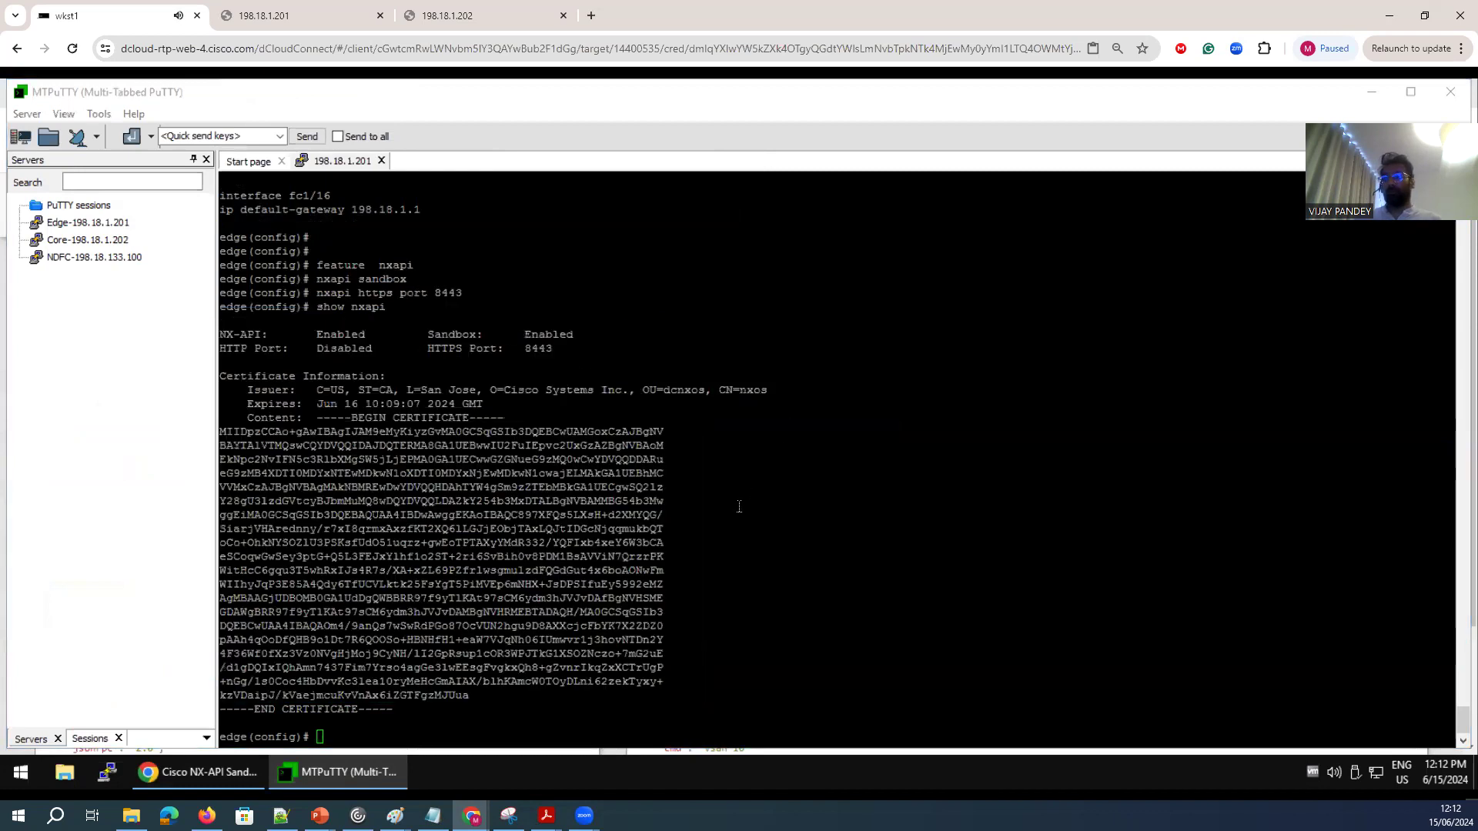
Try to display the edge switch's VSAN database with "show vsan data" and "show vsan database".
click(742, 502)
key(Return)
key(Return)
key(Return)
key(Return)
text(show)
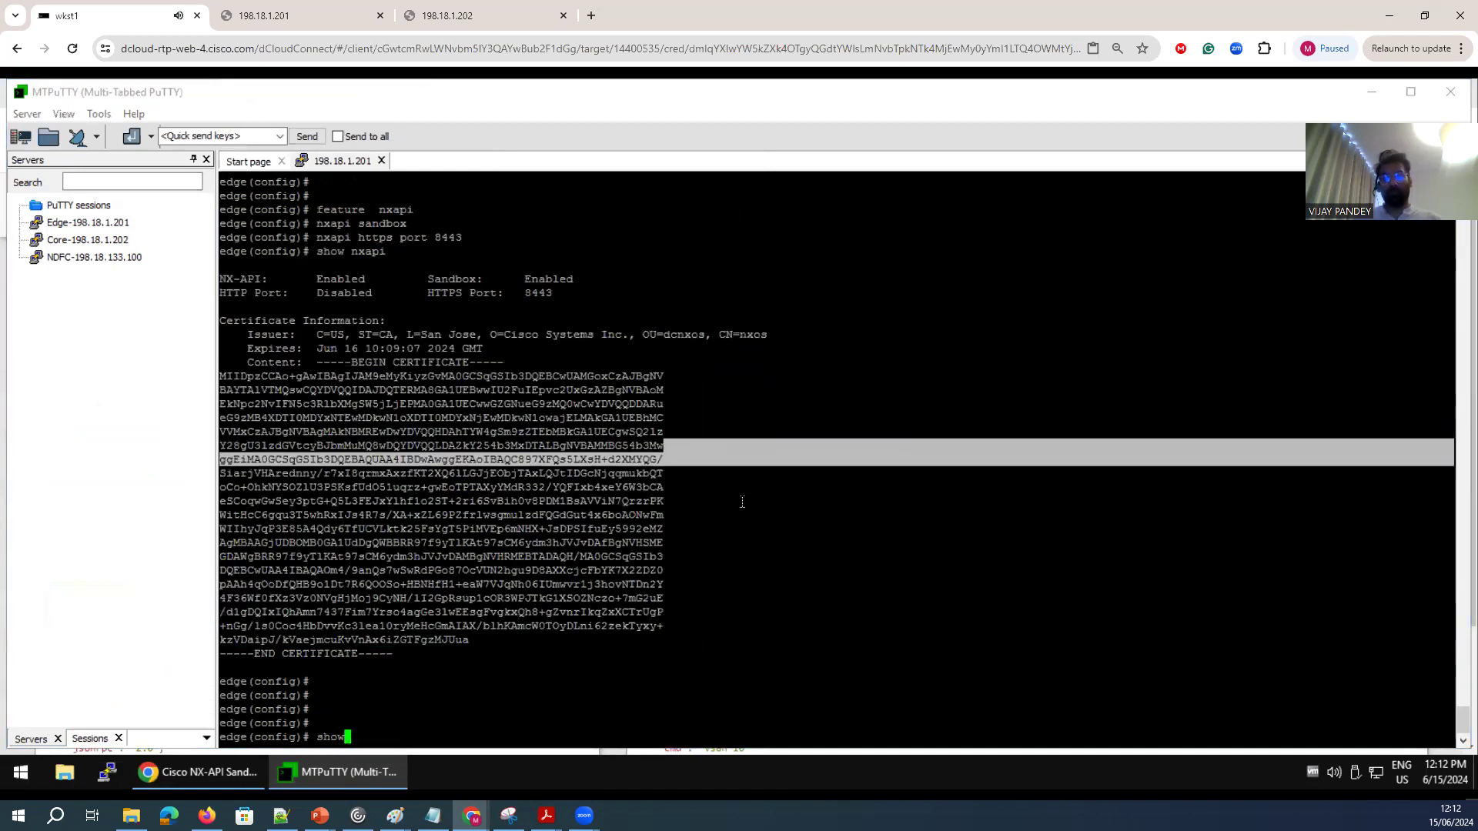
text( vsan data)
key(Return)
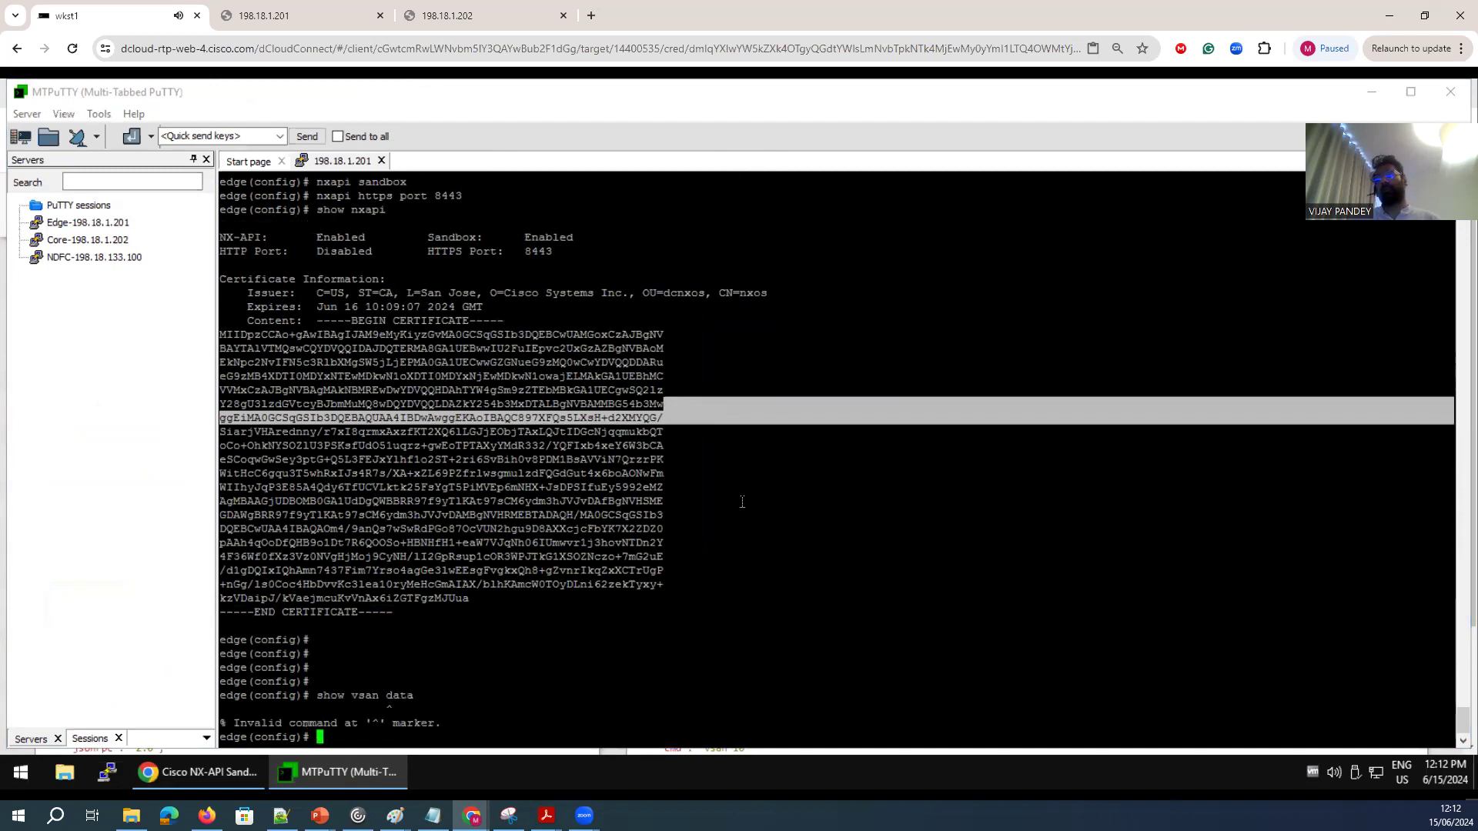
text(show )
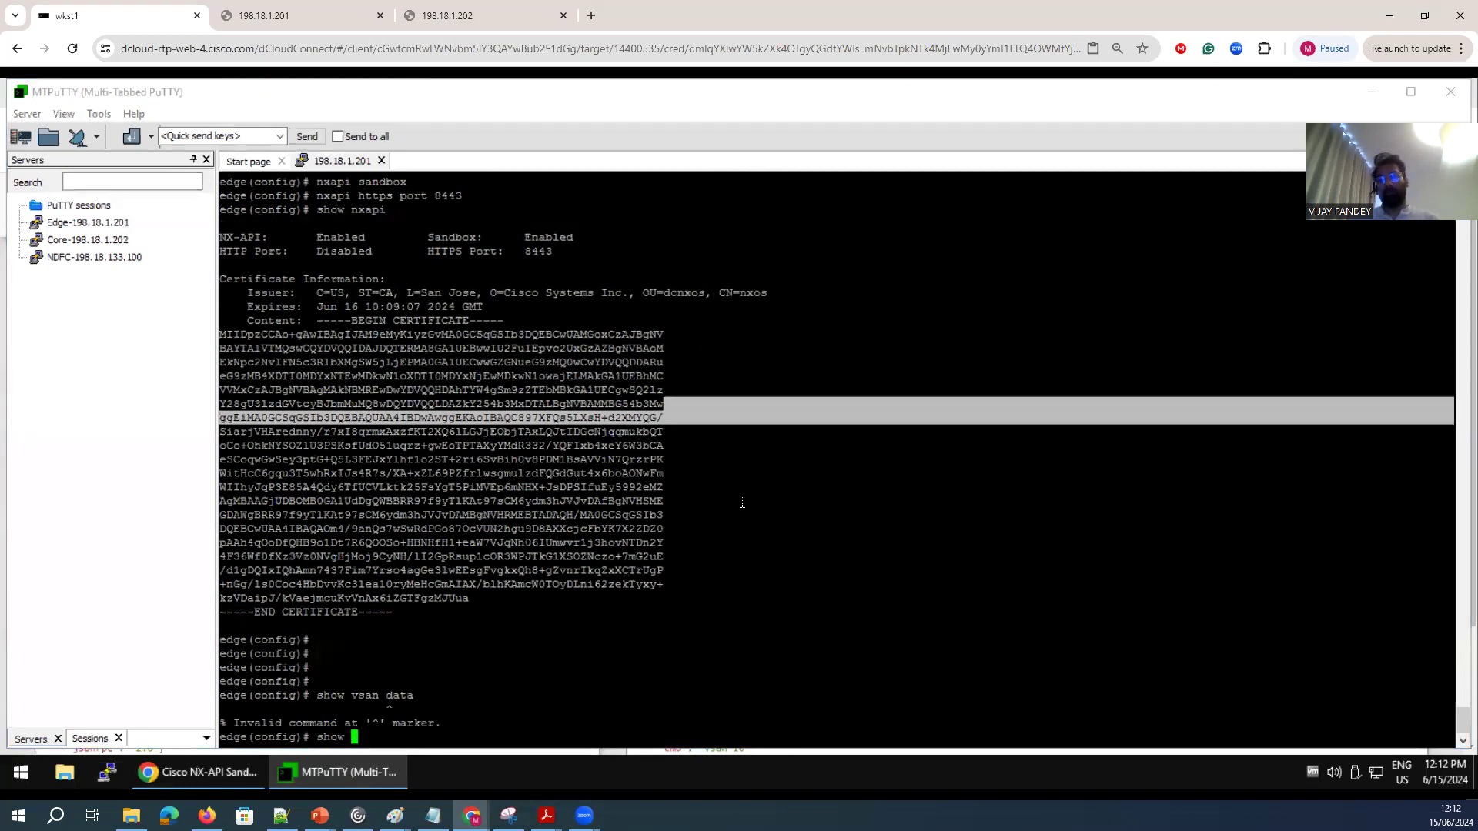
text(vsan database)
key(Return)
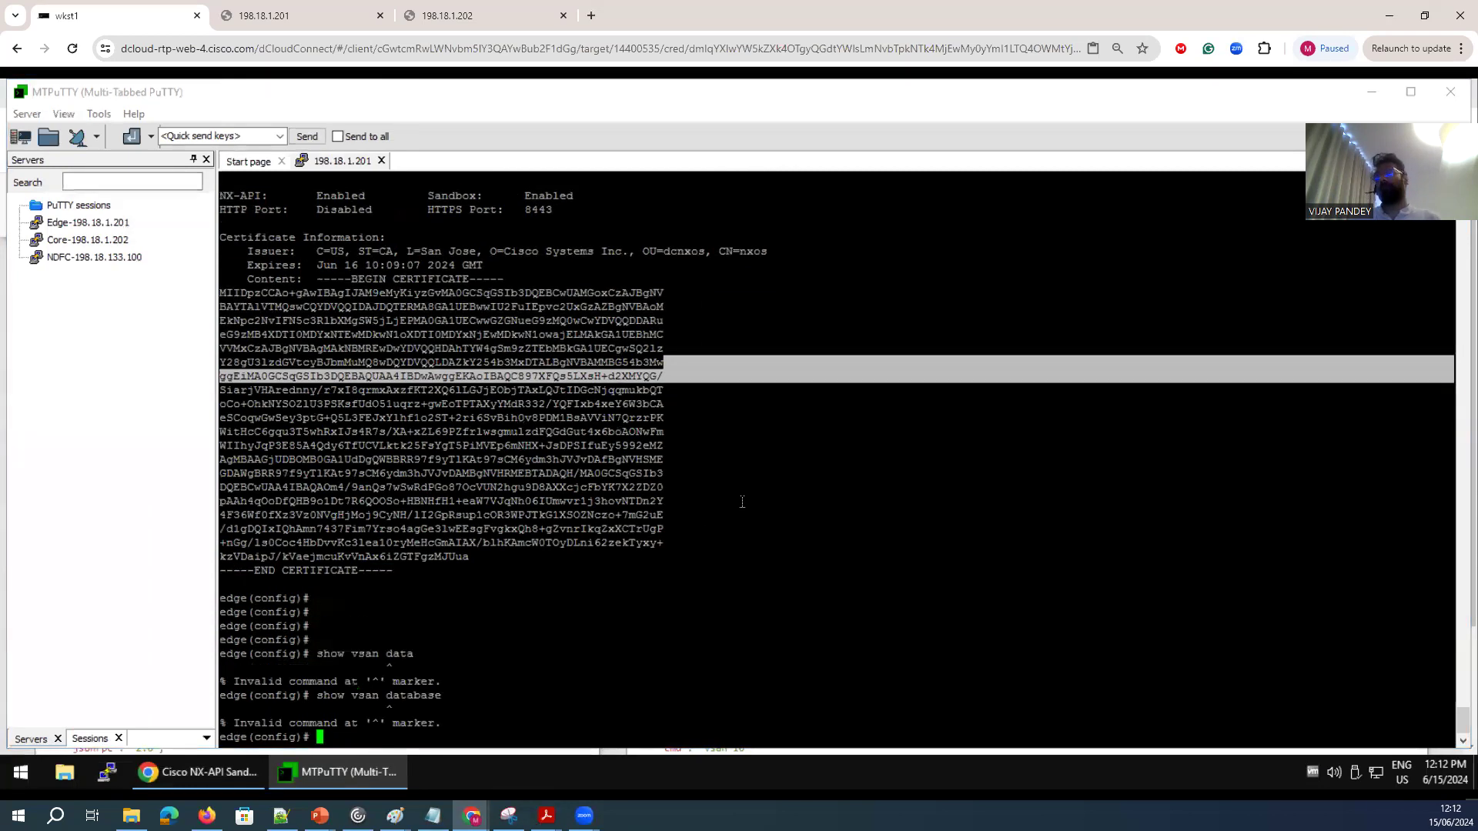
Run "show vsan" on the edge switch and check the VSAN 10 entry.
text(shwo vsa)
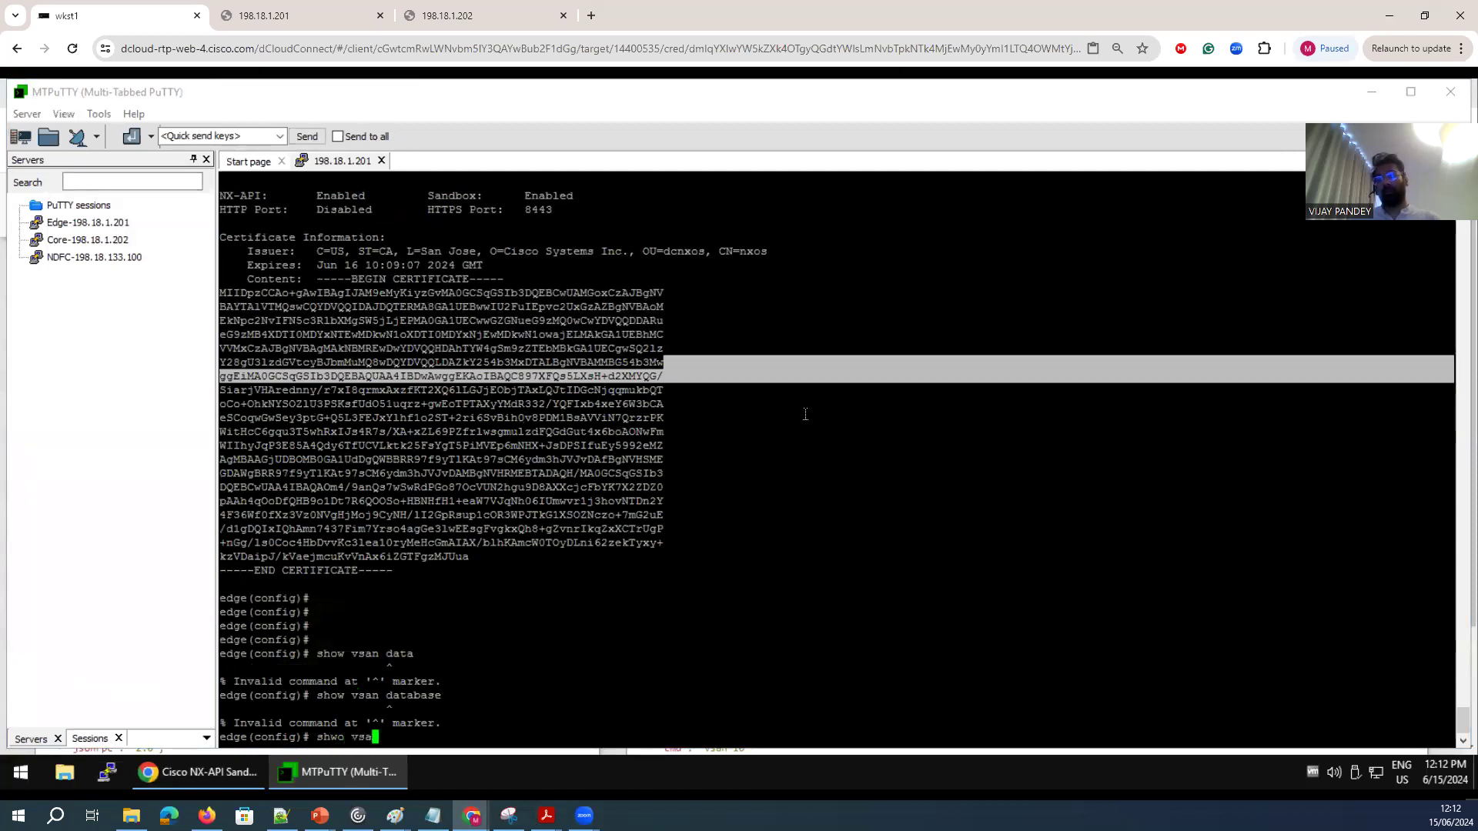
key(Return)
text(show vsan)
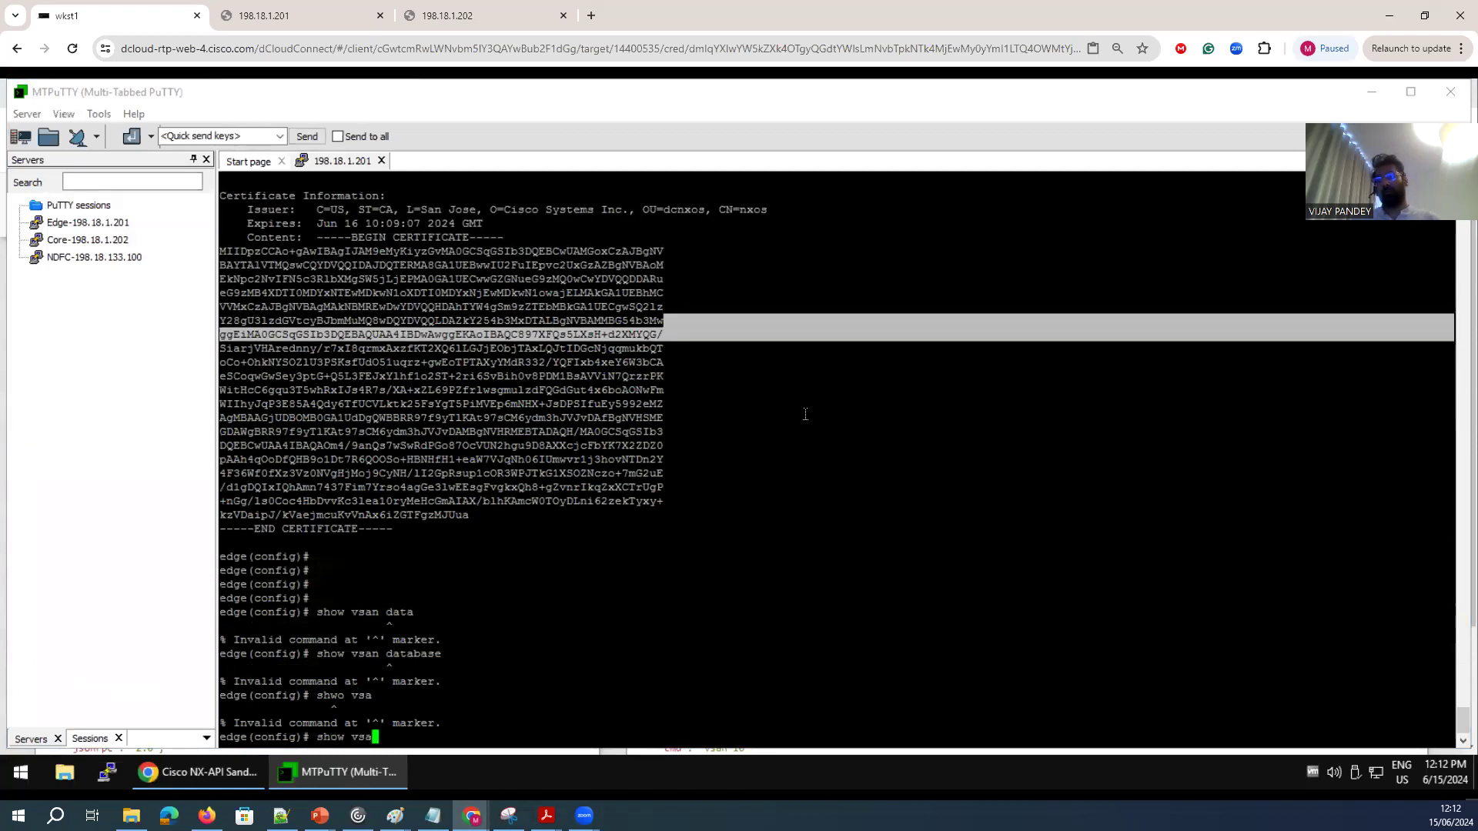
key(Return)
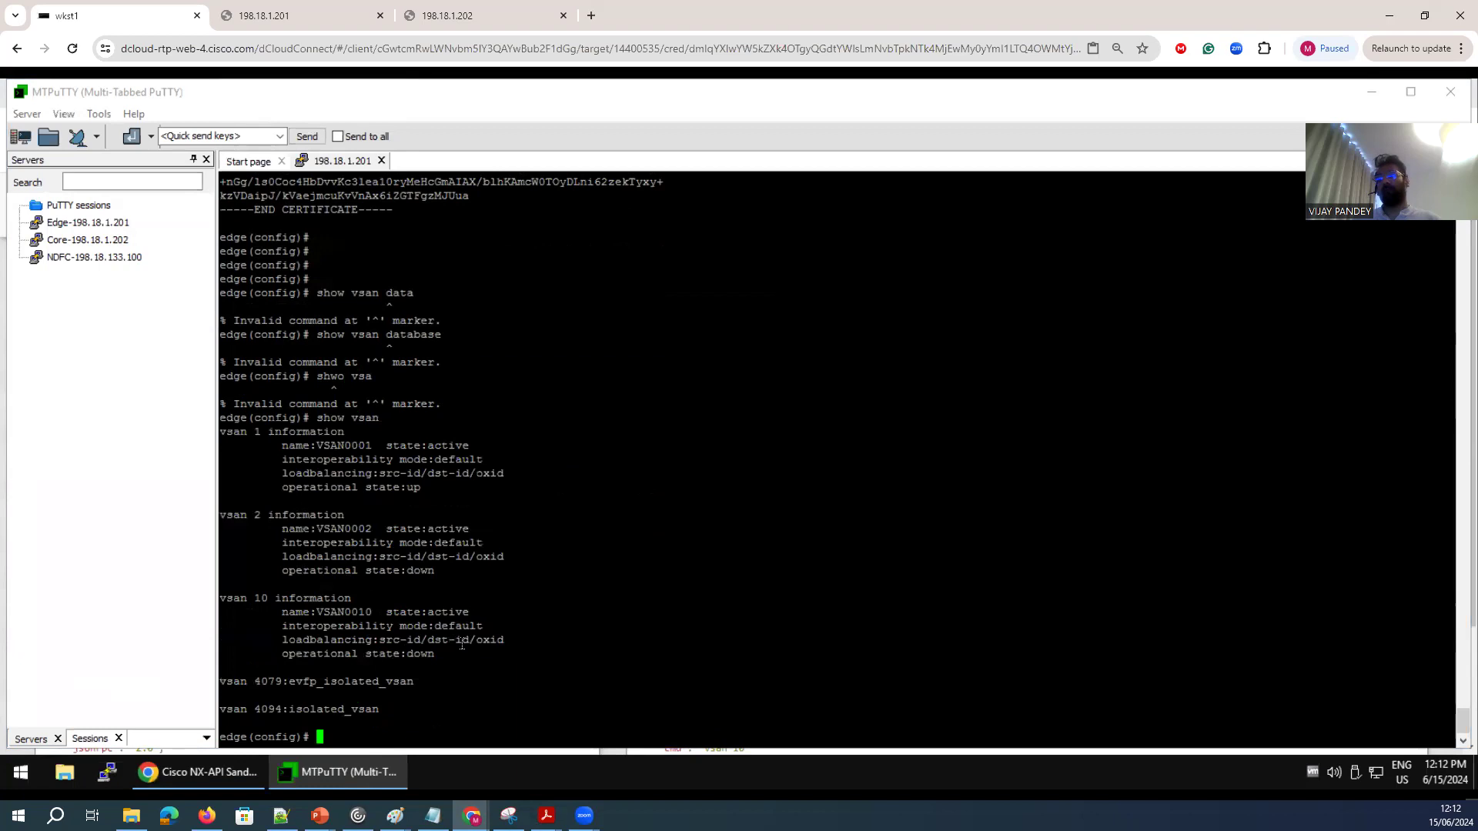
drag(289, 606, 215, 601)
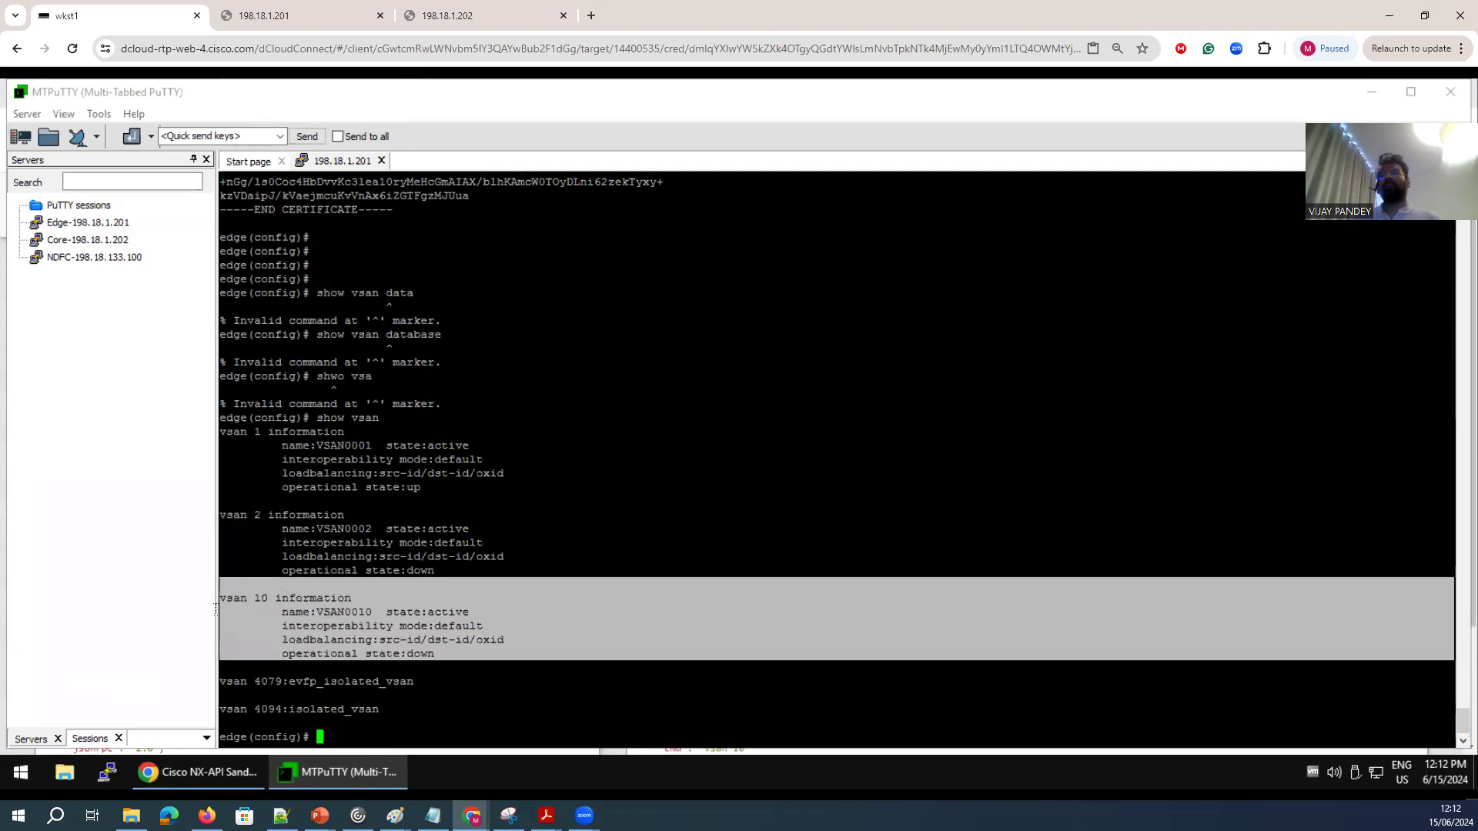
Switch back to the NX-API Sandbox, change the second command to "vsan 11-13" and post the request.
click(237, 780)
click(107, 304)
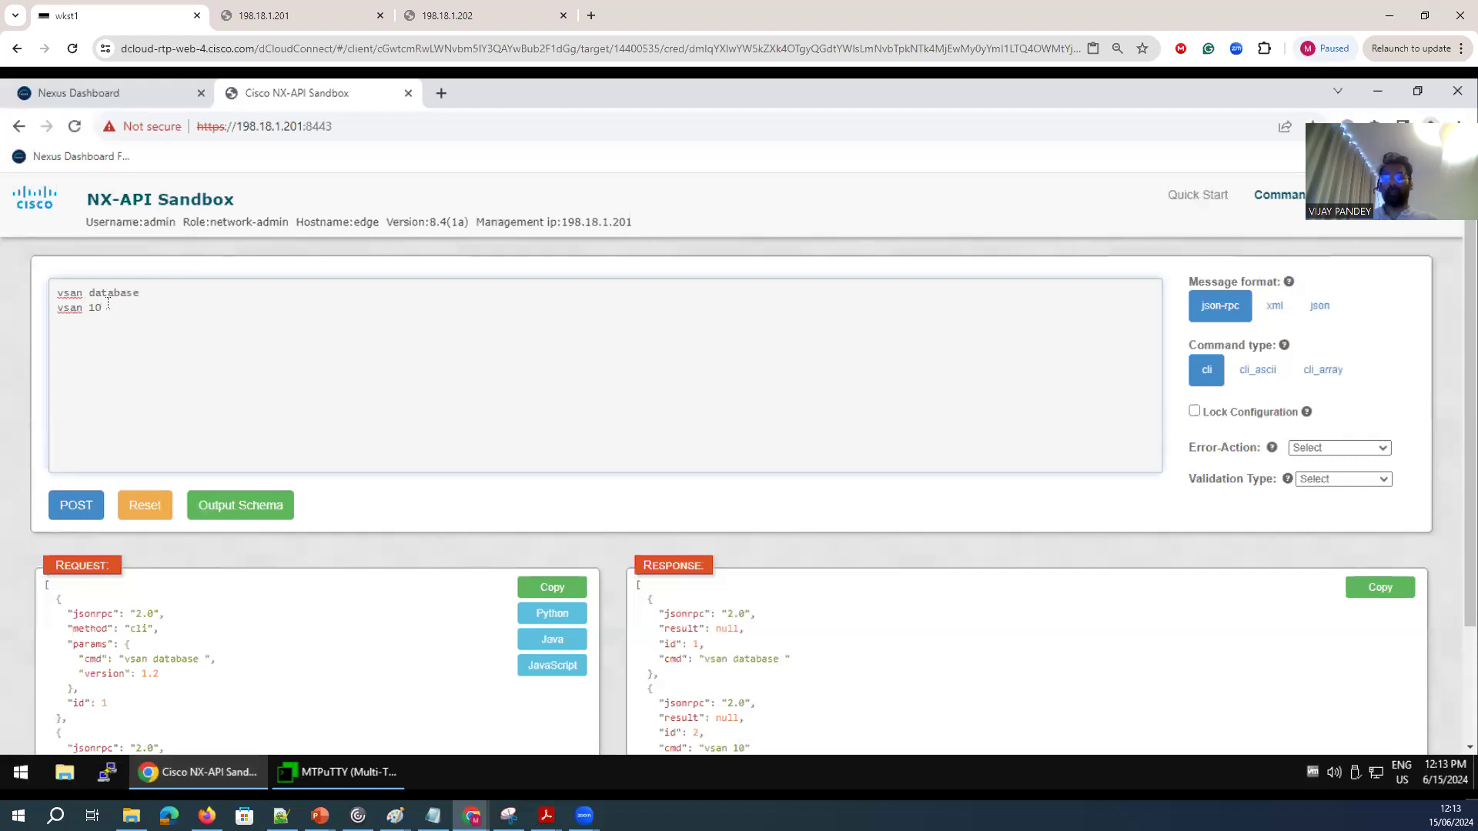
key(BackSpace)
text(1-12)
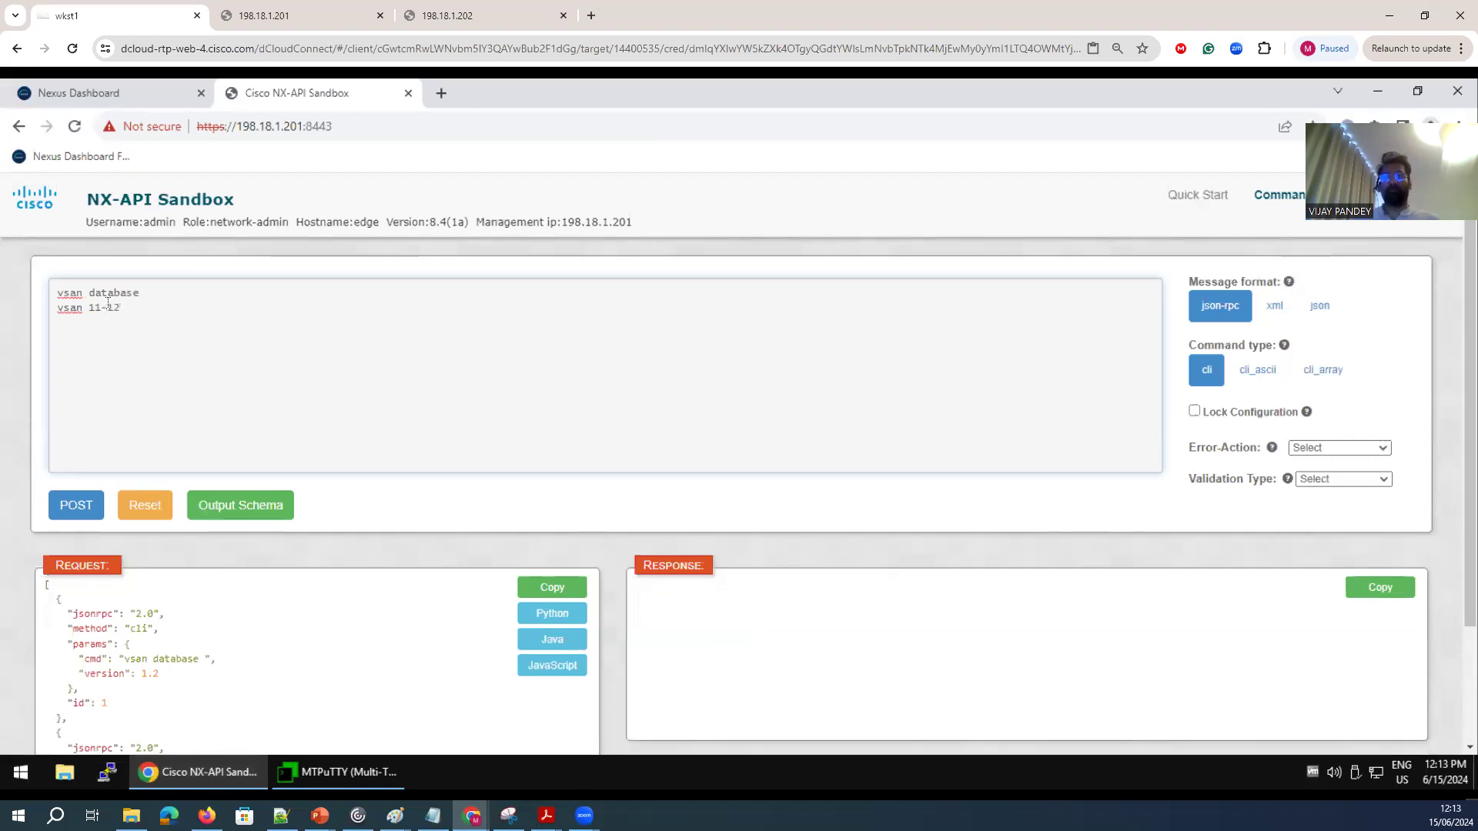
key(BackSpace)
text(3)
click(75, 505)
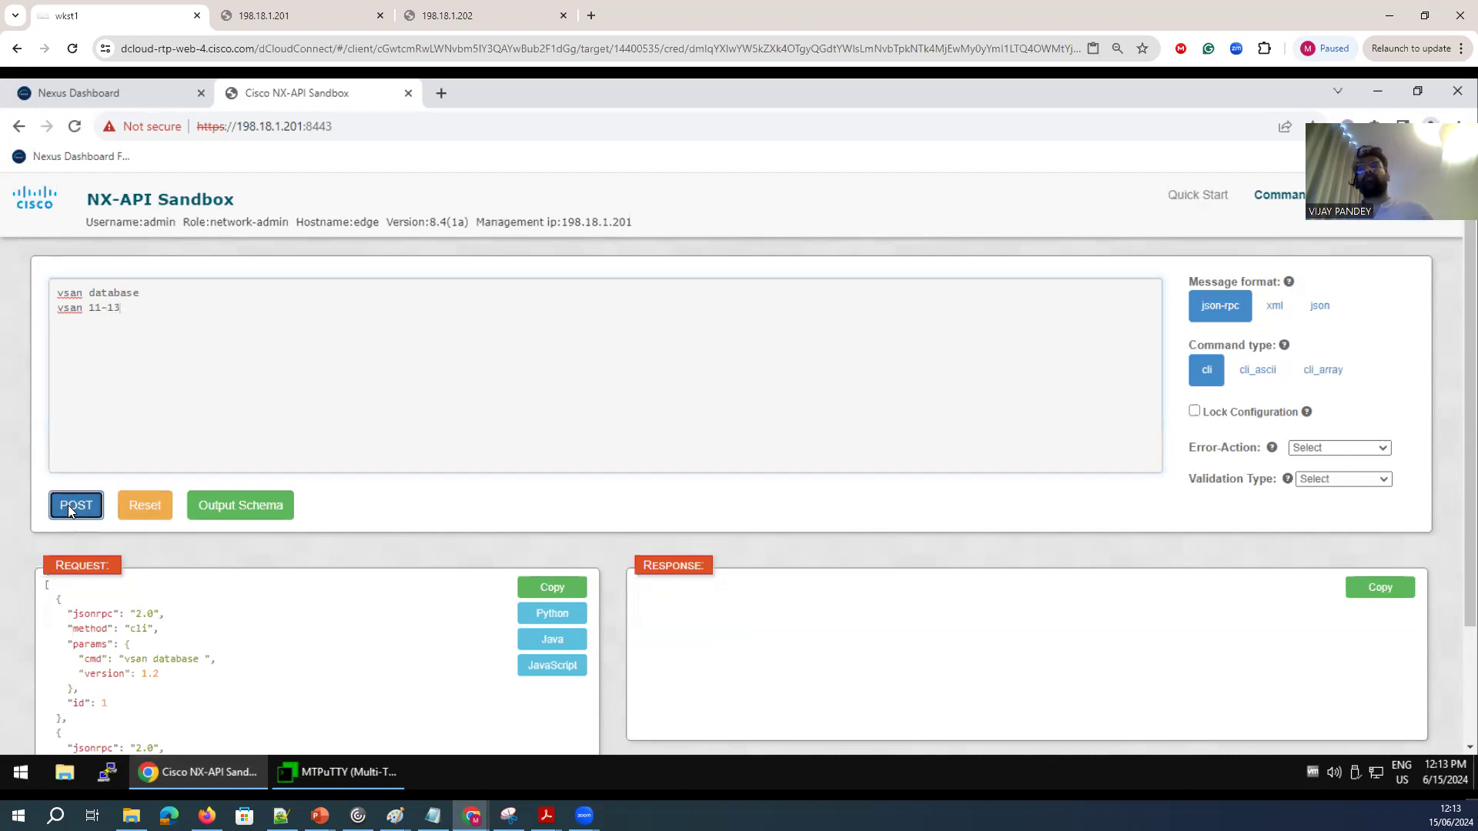
Rerun "show vsan" in the MTPuTTY edge session and check the entries for VSANs 10 to 13.
click(332, 775)
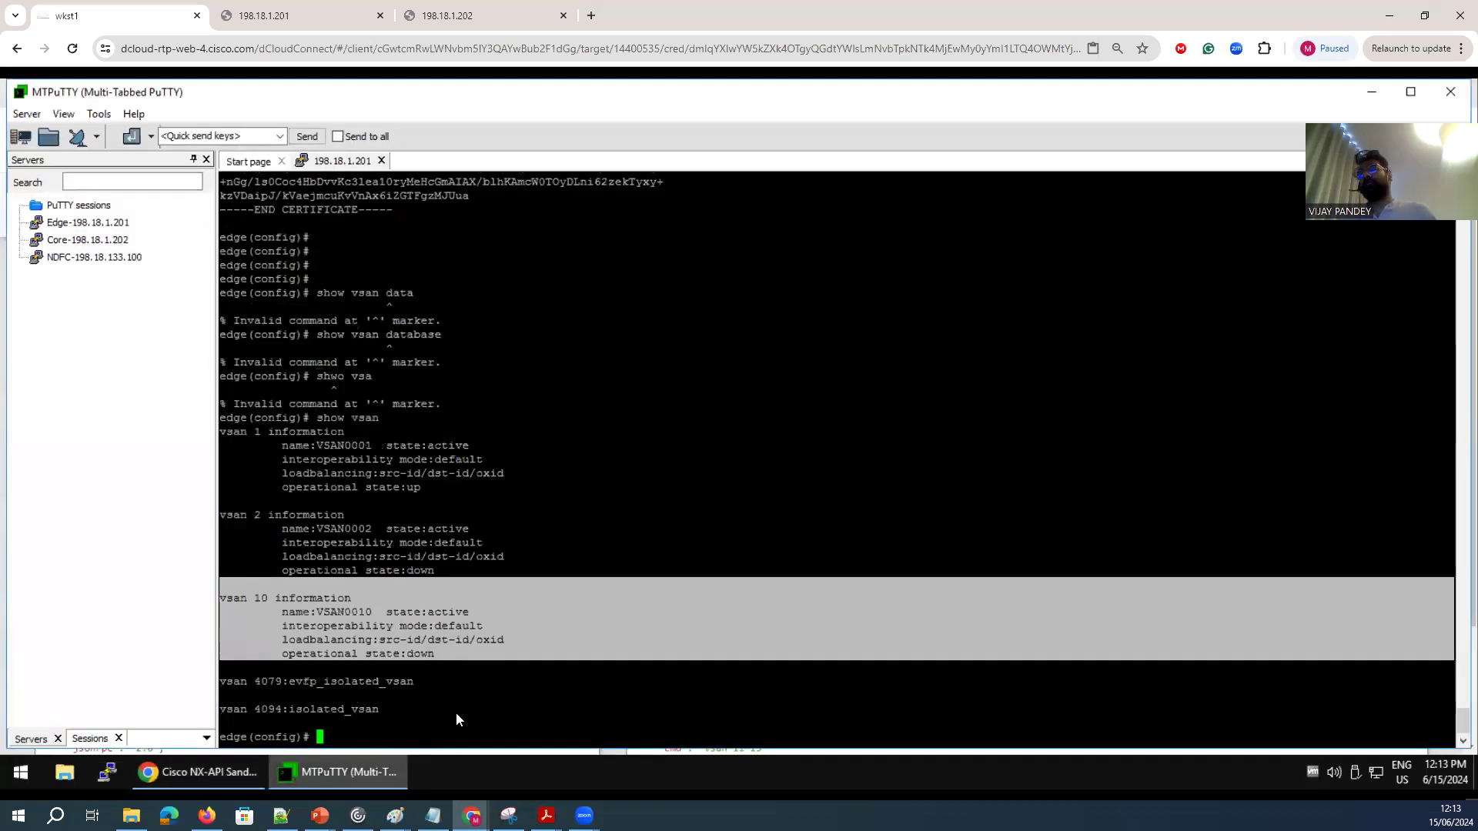
click(488, 625)
key(Up)
key(Return)
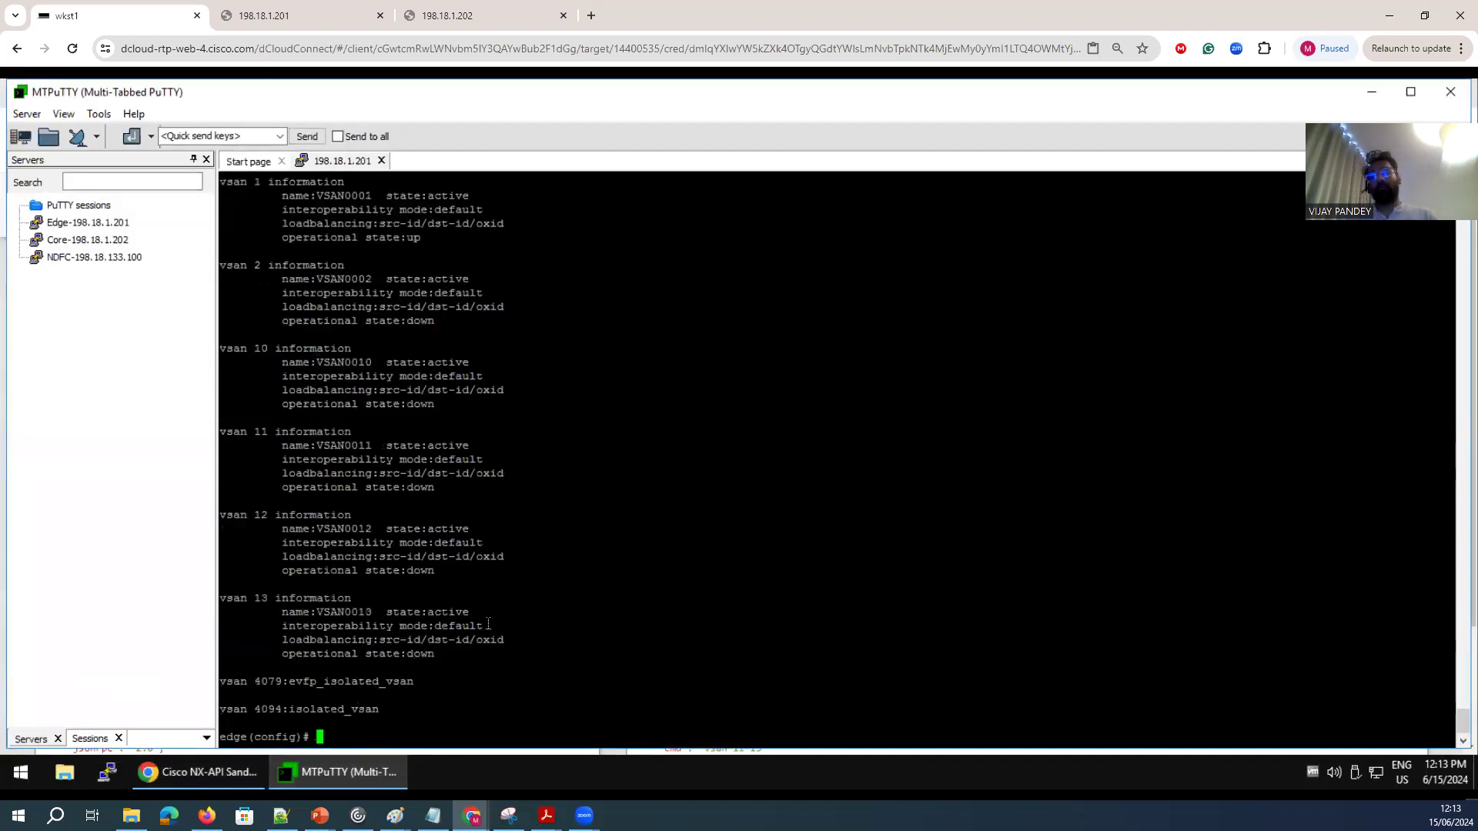
drag(456, 659, 189, 447)
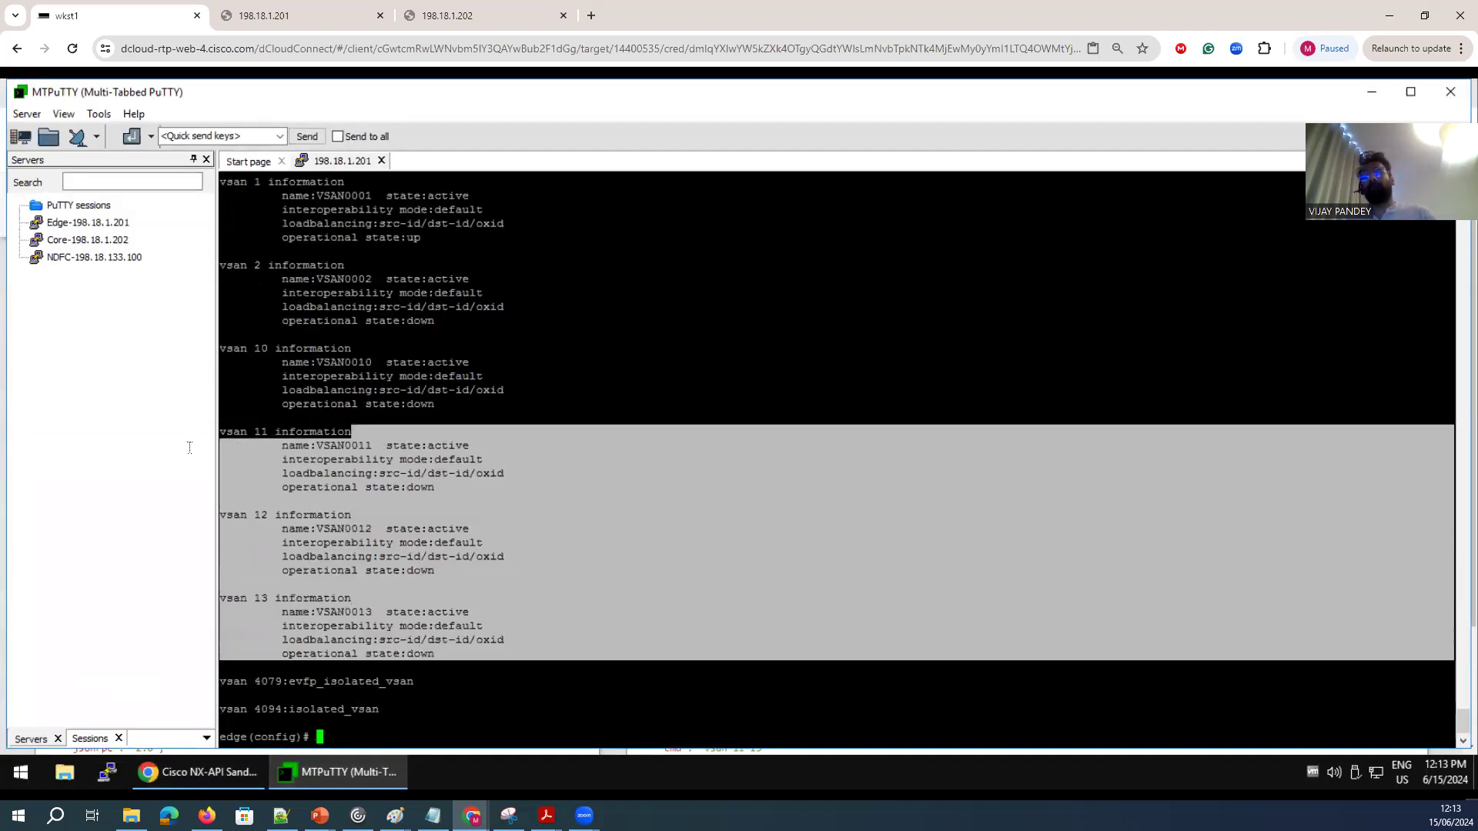
click(440, 664)
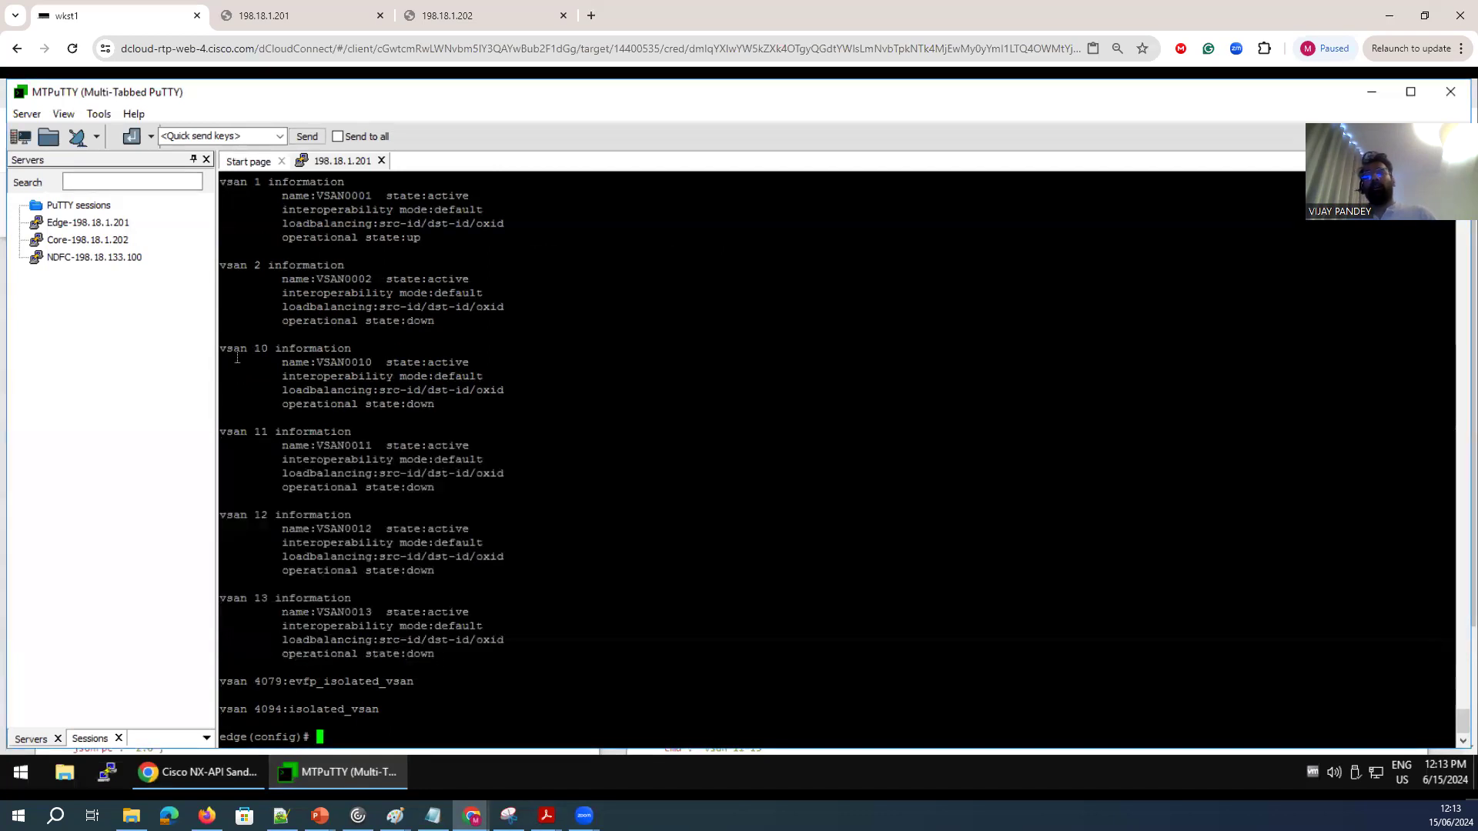
drag(440, 663, 225, 348)
Return to the NX-API Sandbox and examine the JSON request generated for "vsan 11-13".
click(236, 779)
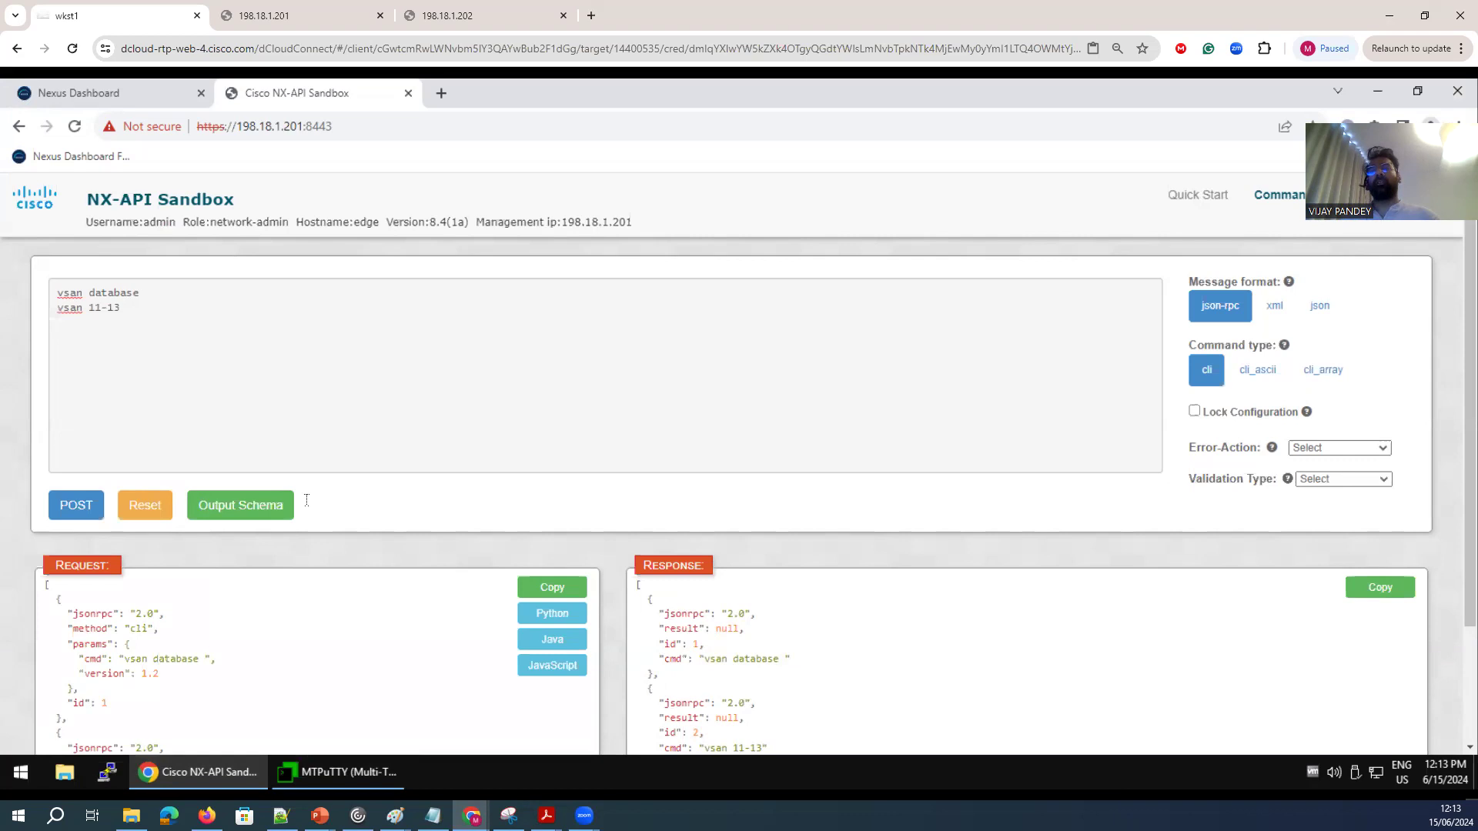
scroll(254, 620, down, 2)
drag(177, 665, 42, 466)
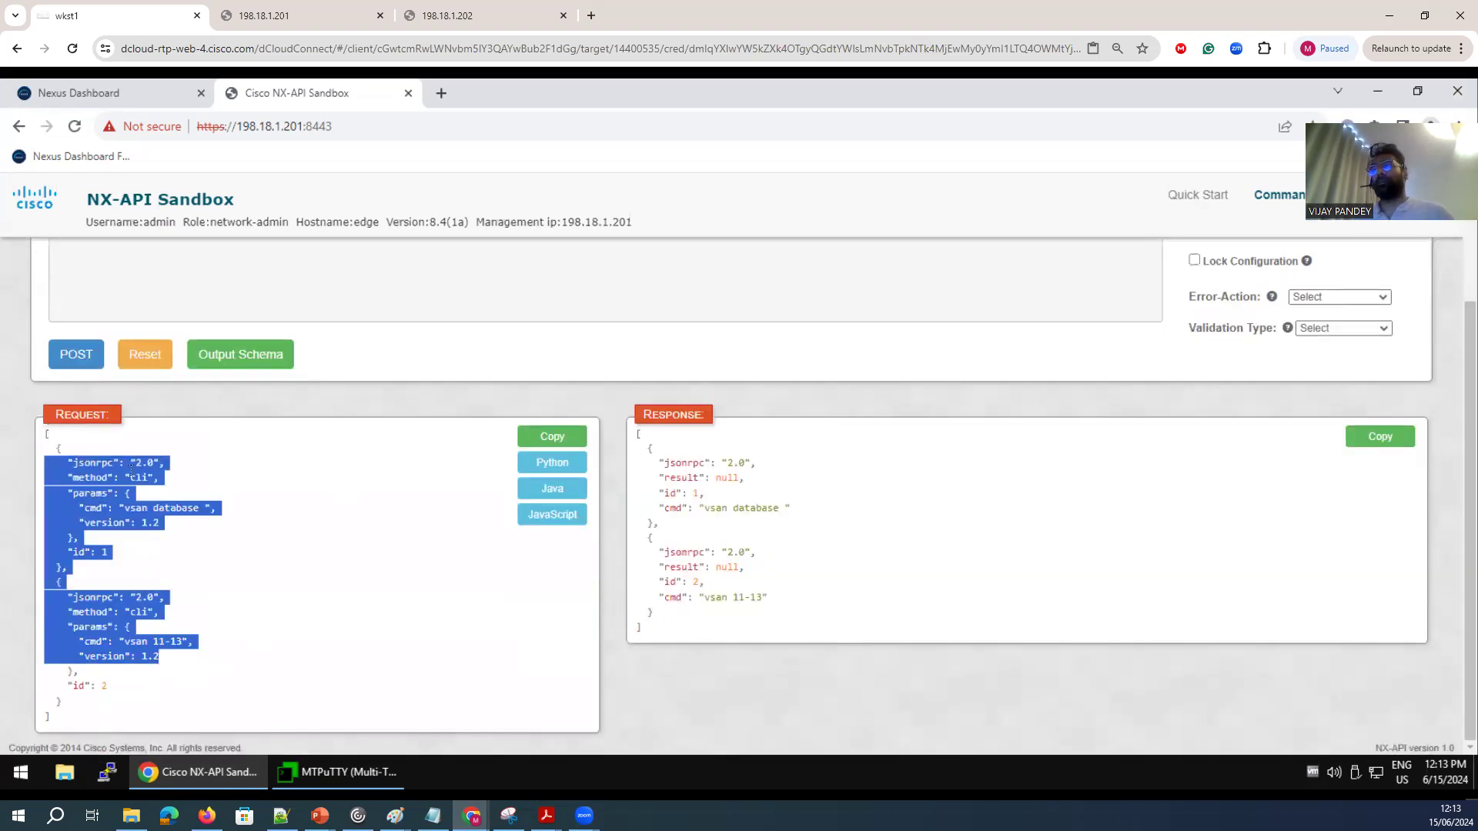
Try to generate the Python version of the VSAN 11-13 request and paste it into an untitled Notepad document.
click(542, 465)
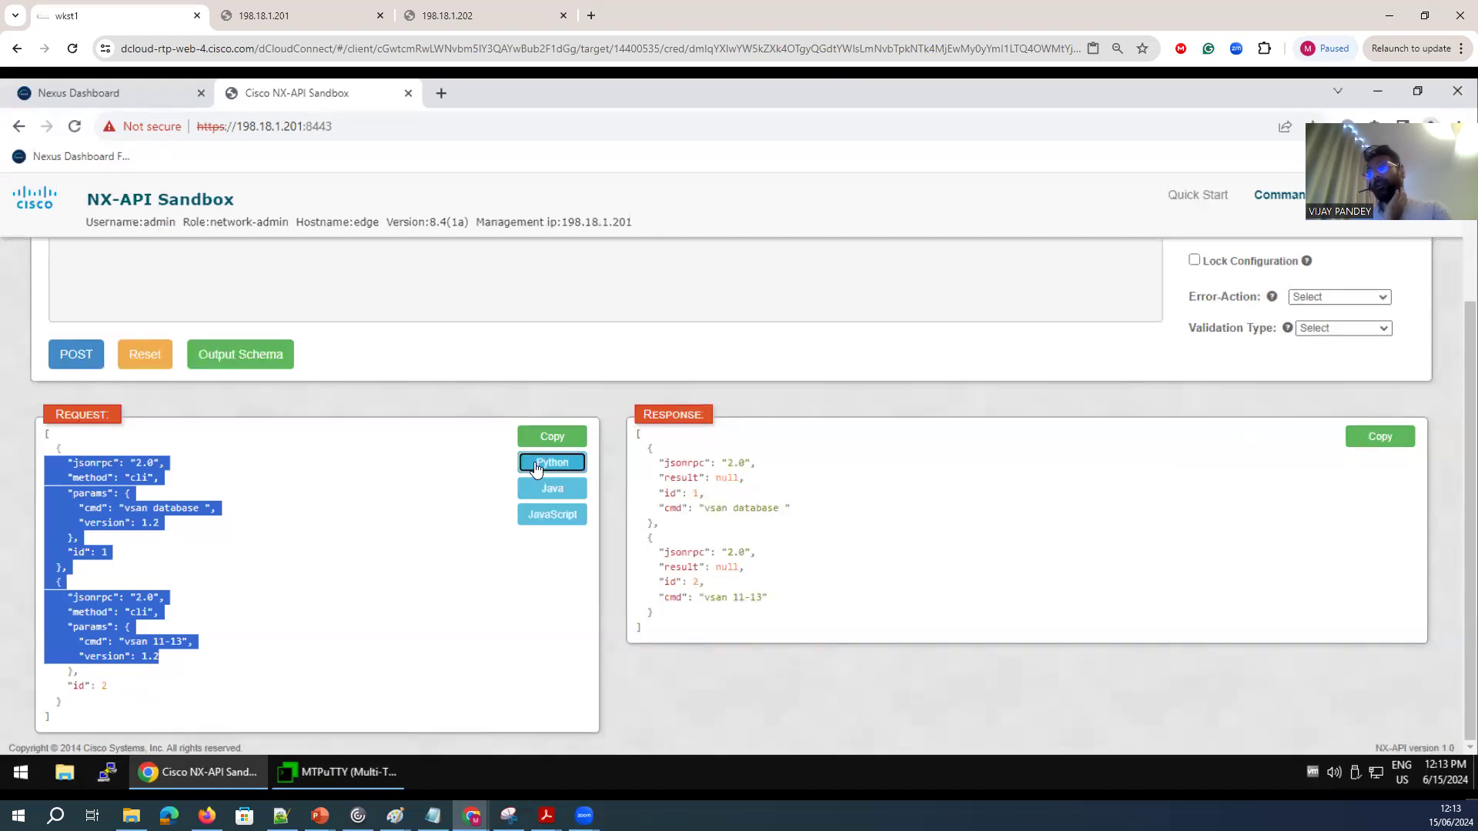
mouse_move(199, 772)
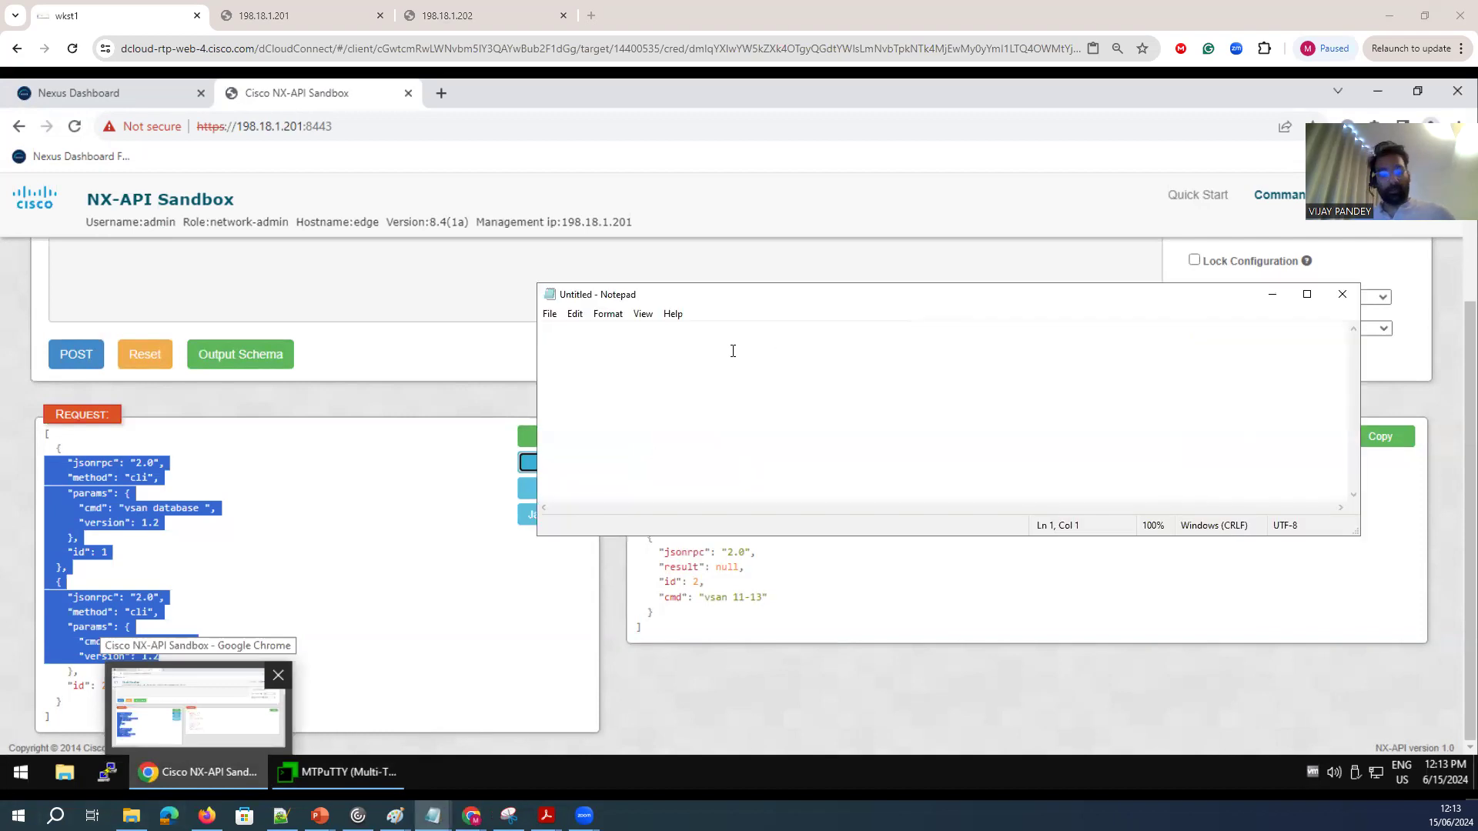
key(ctrl+v)
drag(736, 471, 513, 254)
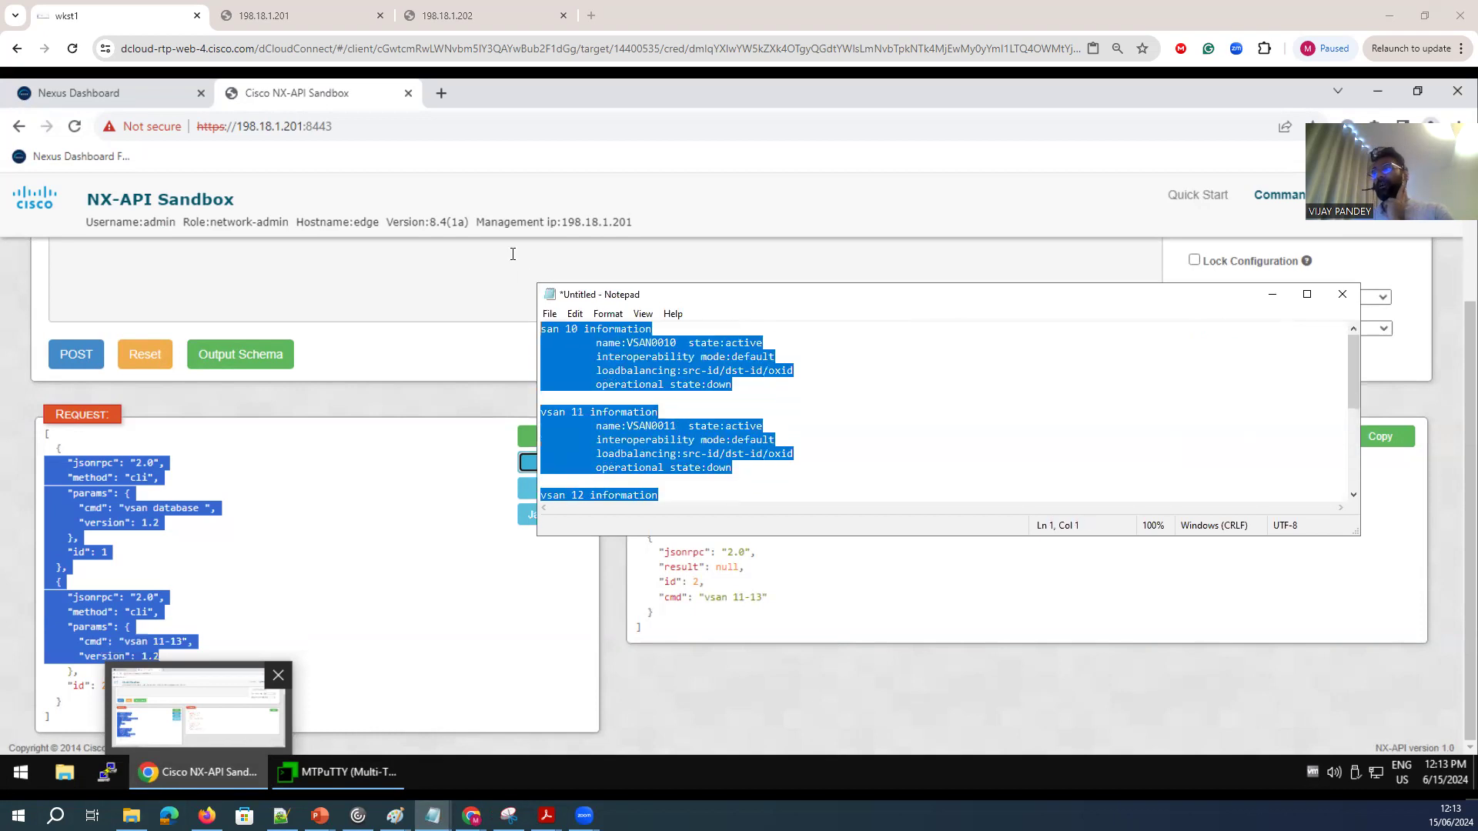
click(742, 472)
drag(747, 389, 547, 314)
click(722, 427)
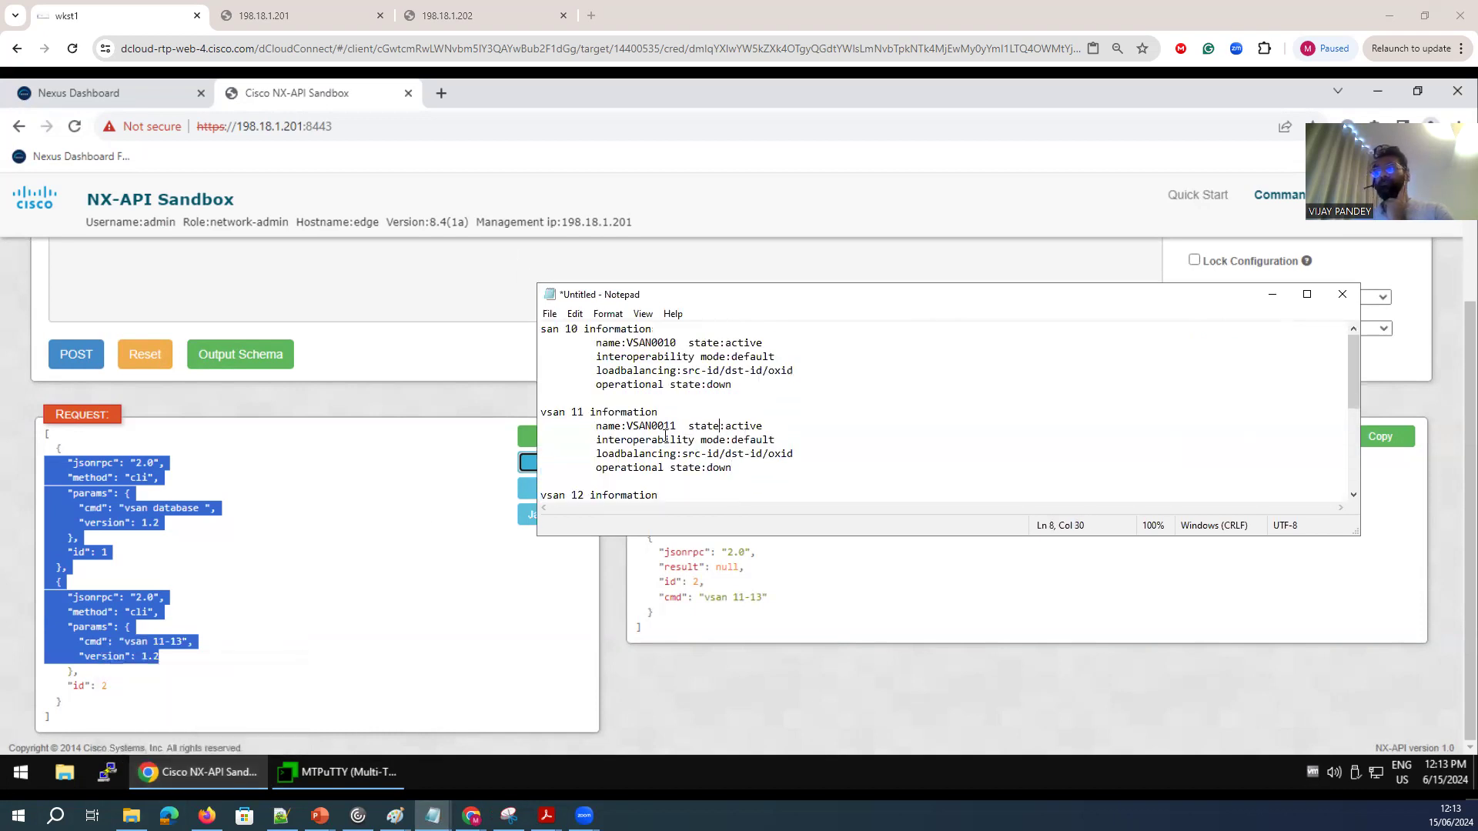
Try to generate the JavaScript version of the VSAN 11-13 request and paste it into the Notepad document.
click(382, 568)
click(551, 515)
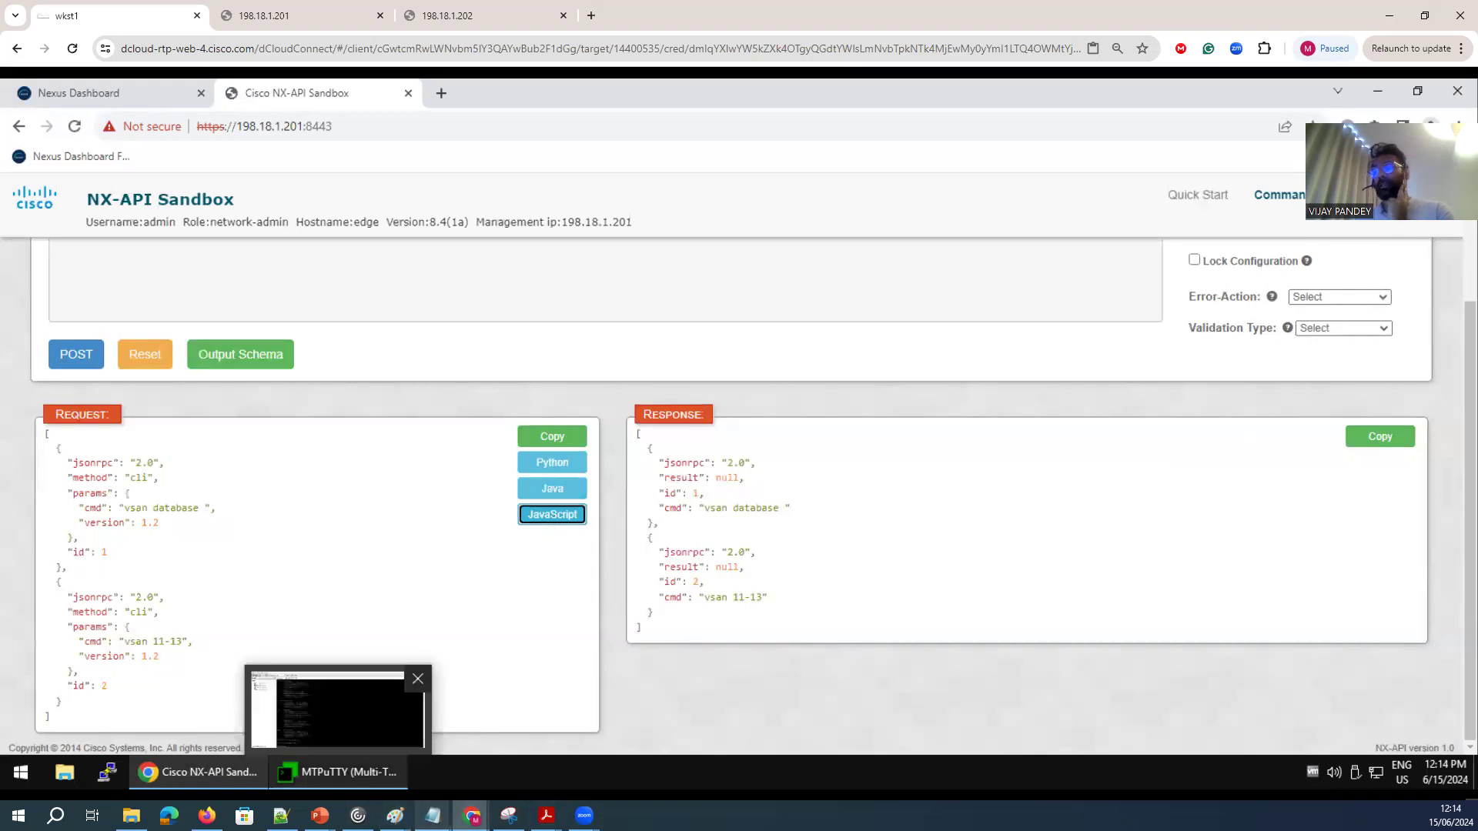
mouse_move(433, 815)
click(520, 753)
click(744, 460)
key(ctrl+v)
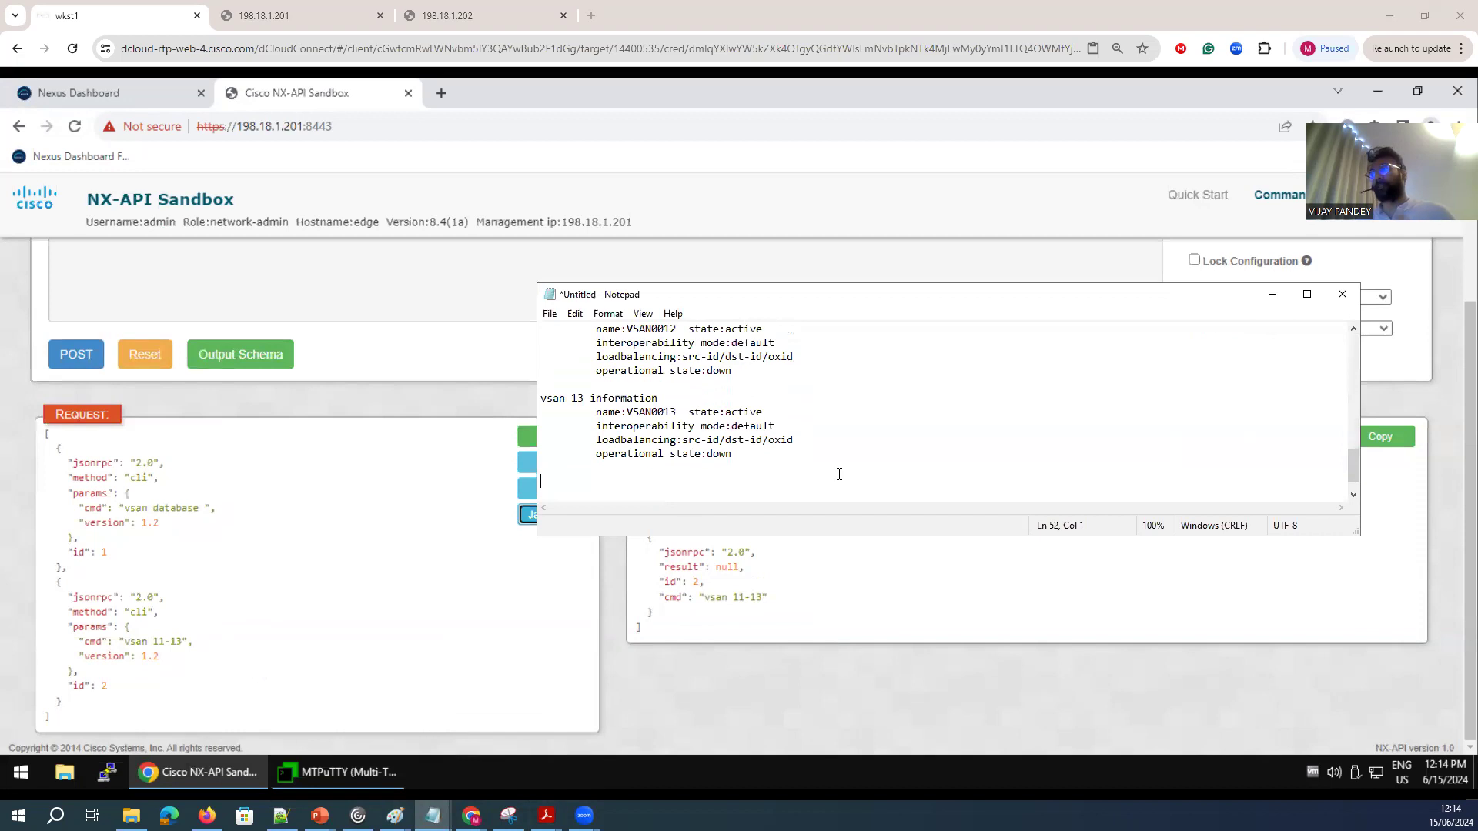
Try generating the Python request again, and copy and review the VSAN 11-13 response in the sandbox.
click(399, 622)
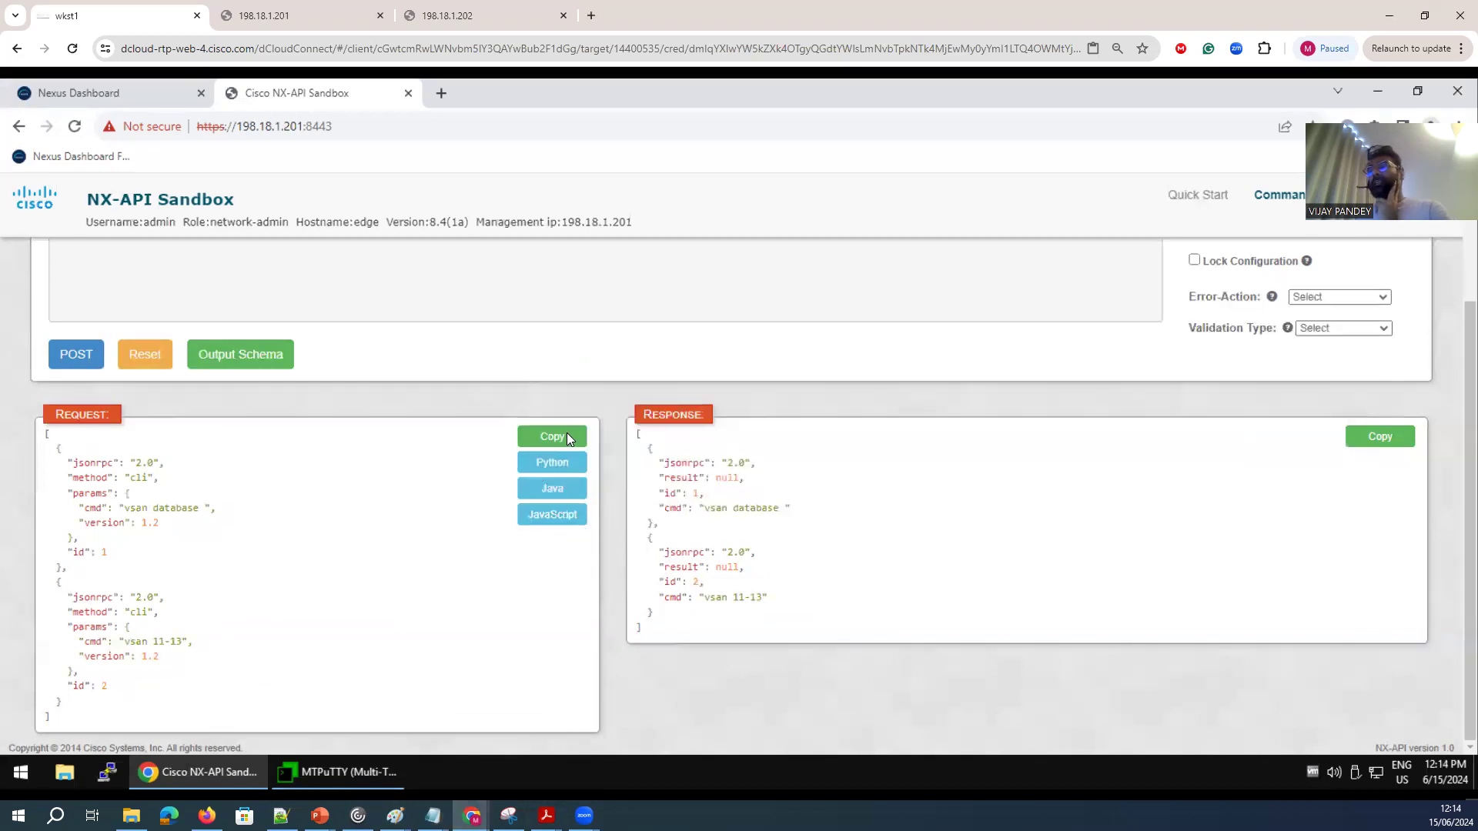
click(552, 464)
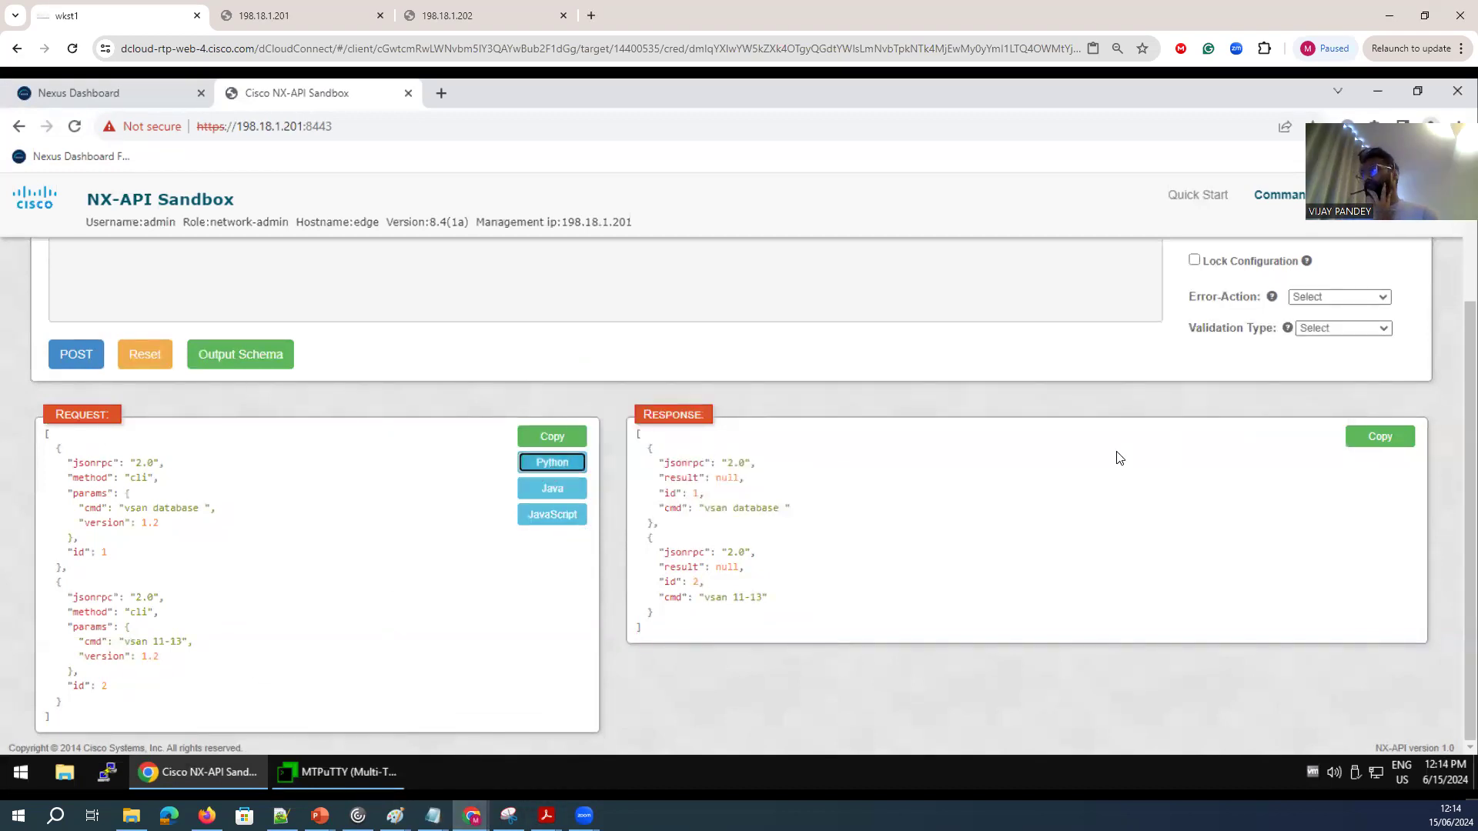
click(1397, 435)
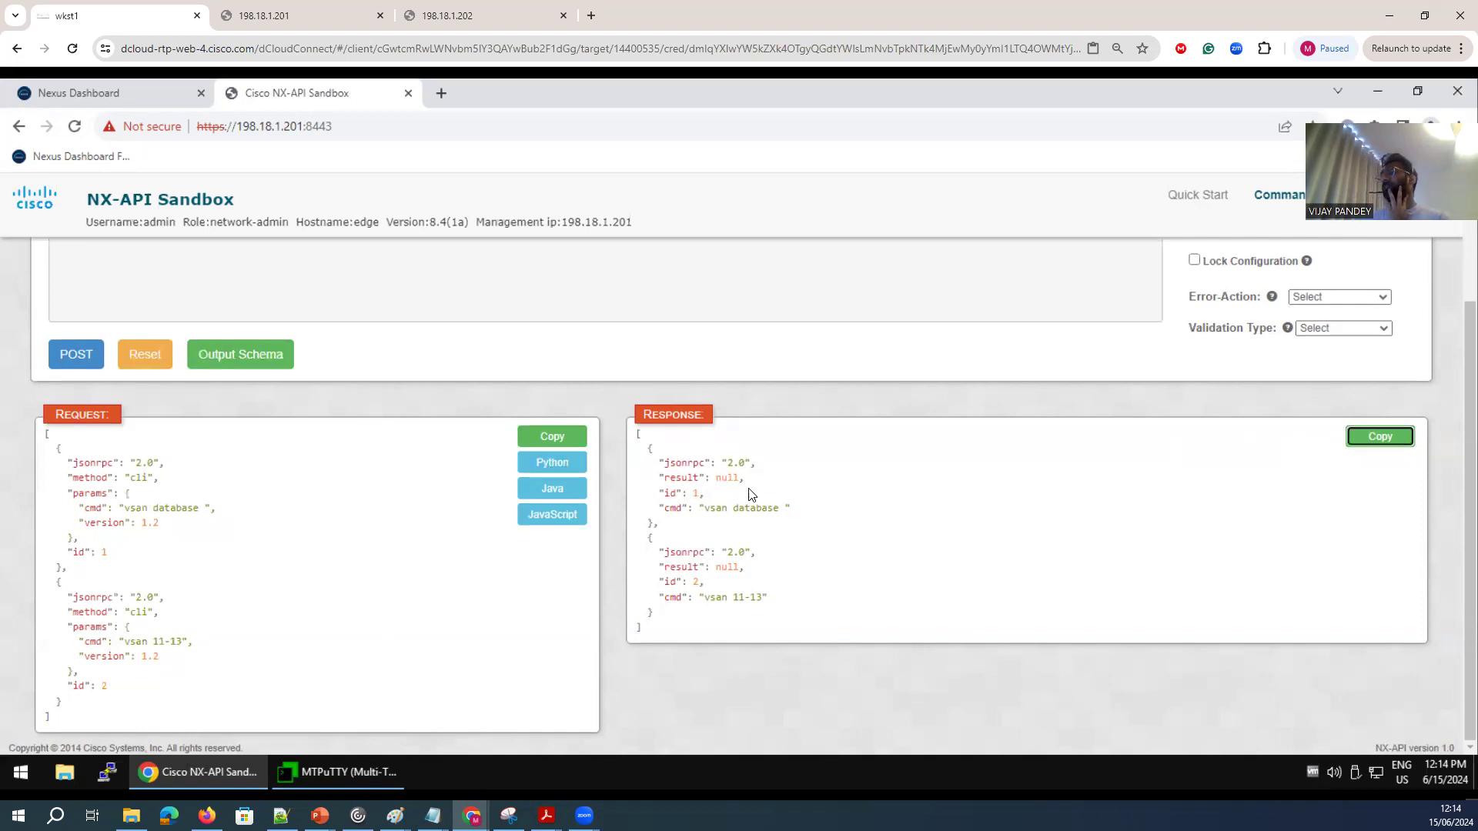
drag(666, 492, 980, 621)
Set the validation type to Validate Only, post the VSAN 11-13 commands and check the validation response.
scroll(1313, 518, up, 2)
click(1344, 478)
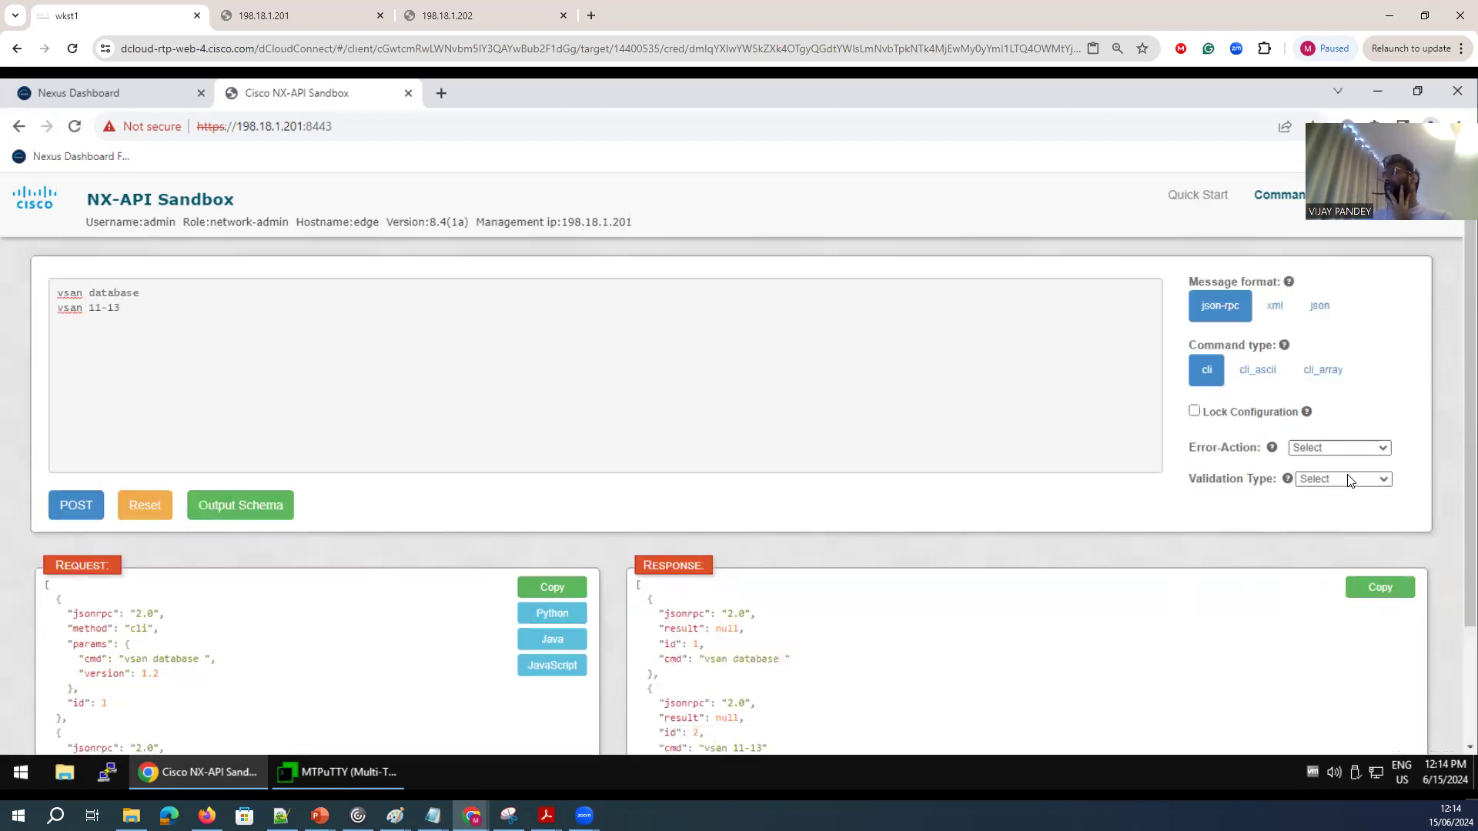
click(1328, 507)
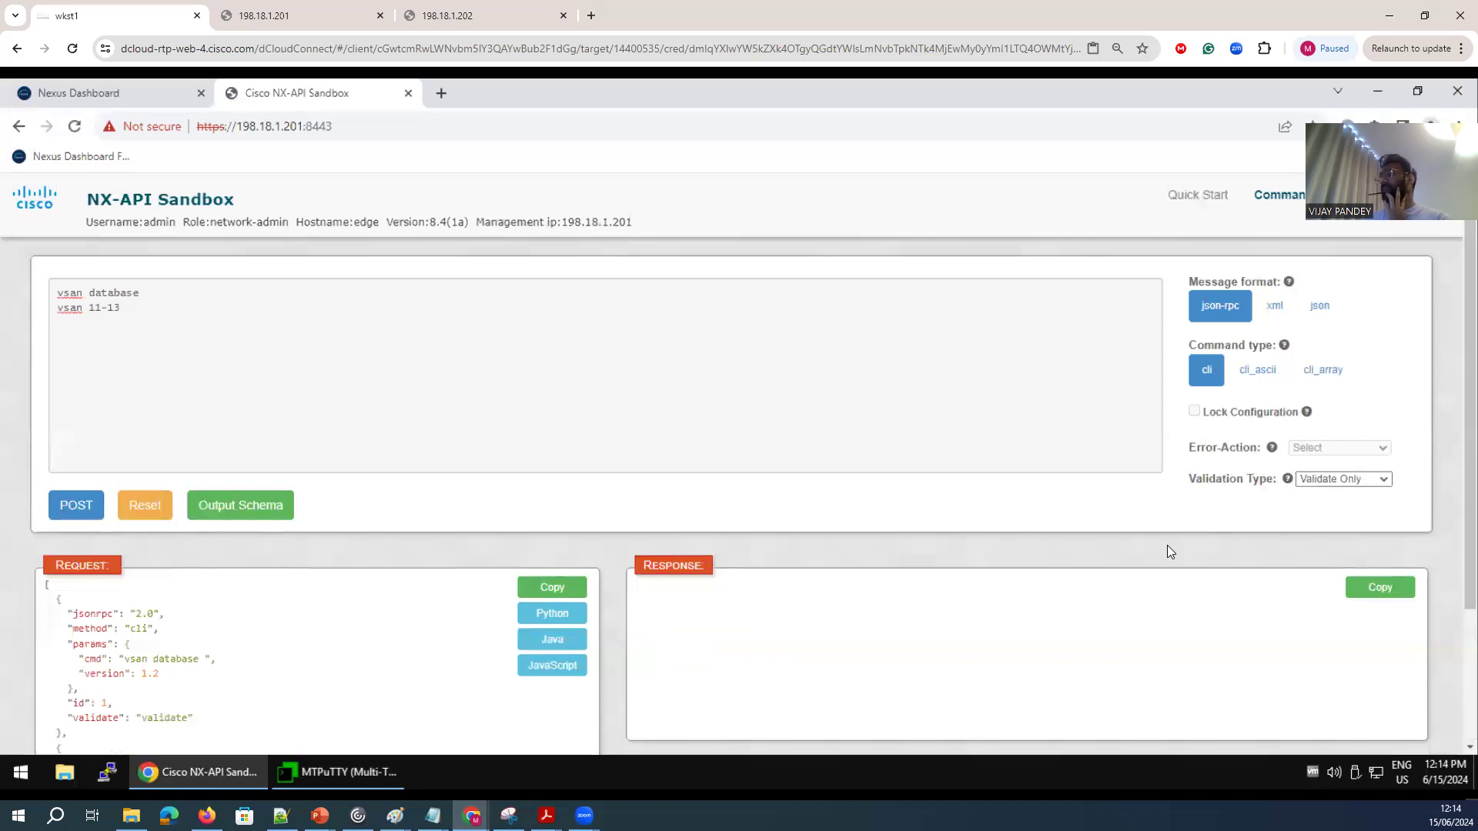
click(76, 505)
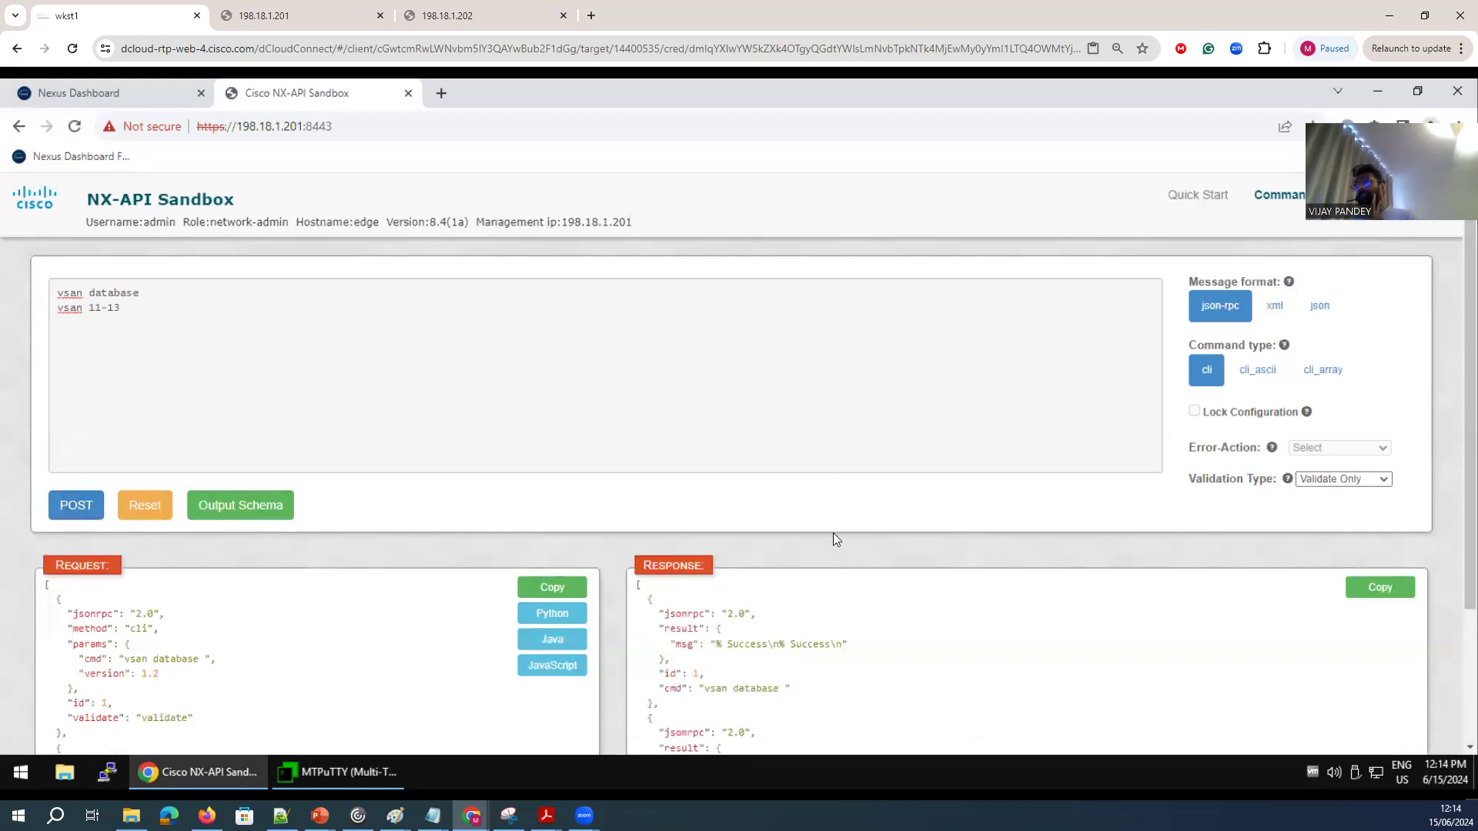
scroll(828, 558, down, 2)
drag(785, 633, 585, 496)
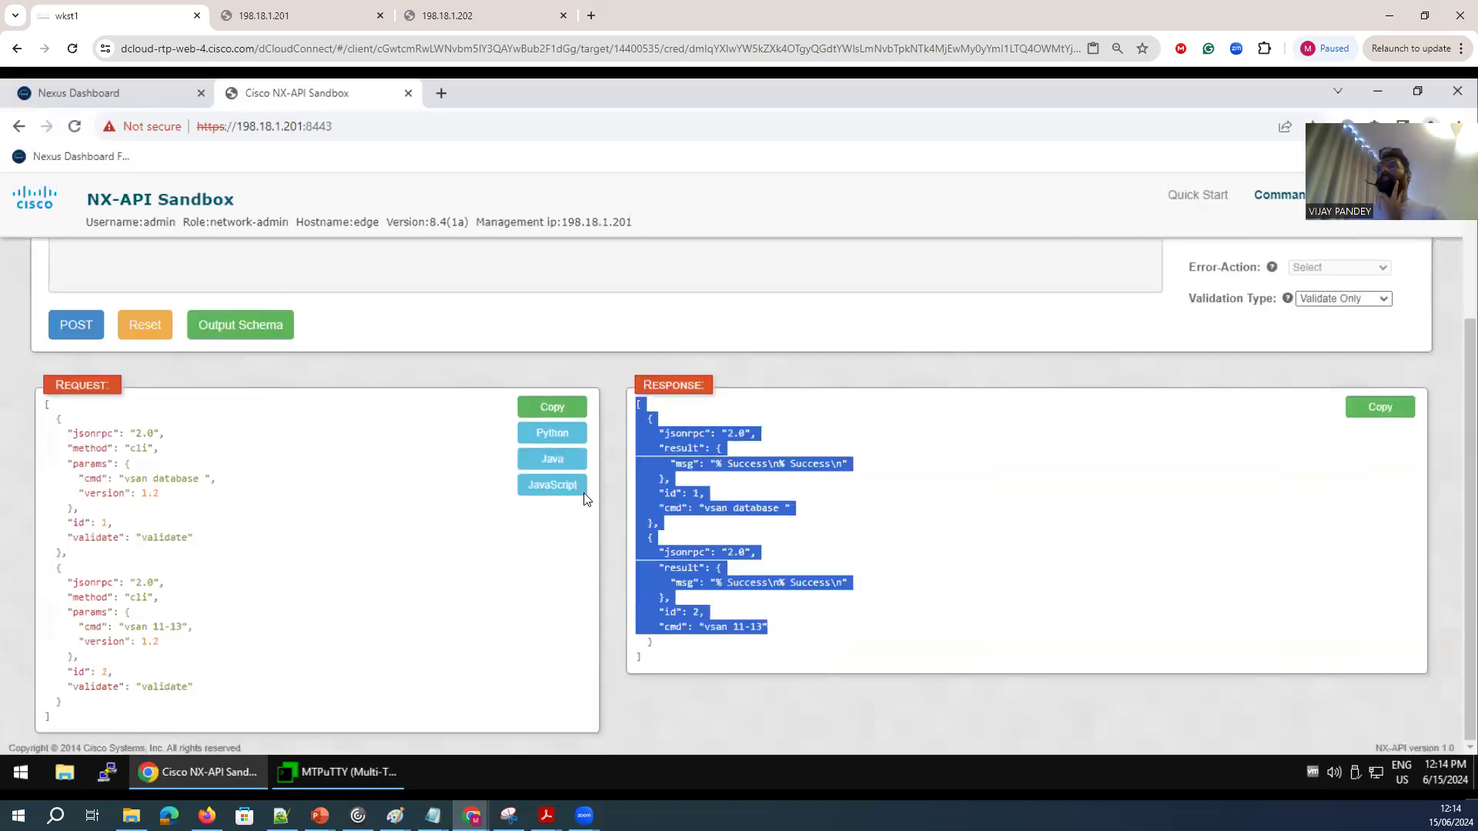
Leave the sandbox page and switch to the open Nexus Dashboard page.
scroll(516, 509, up, 2)
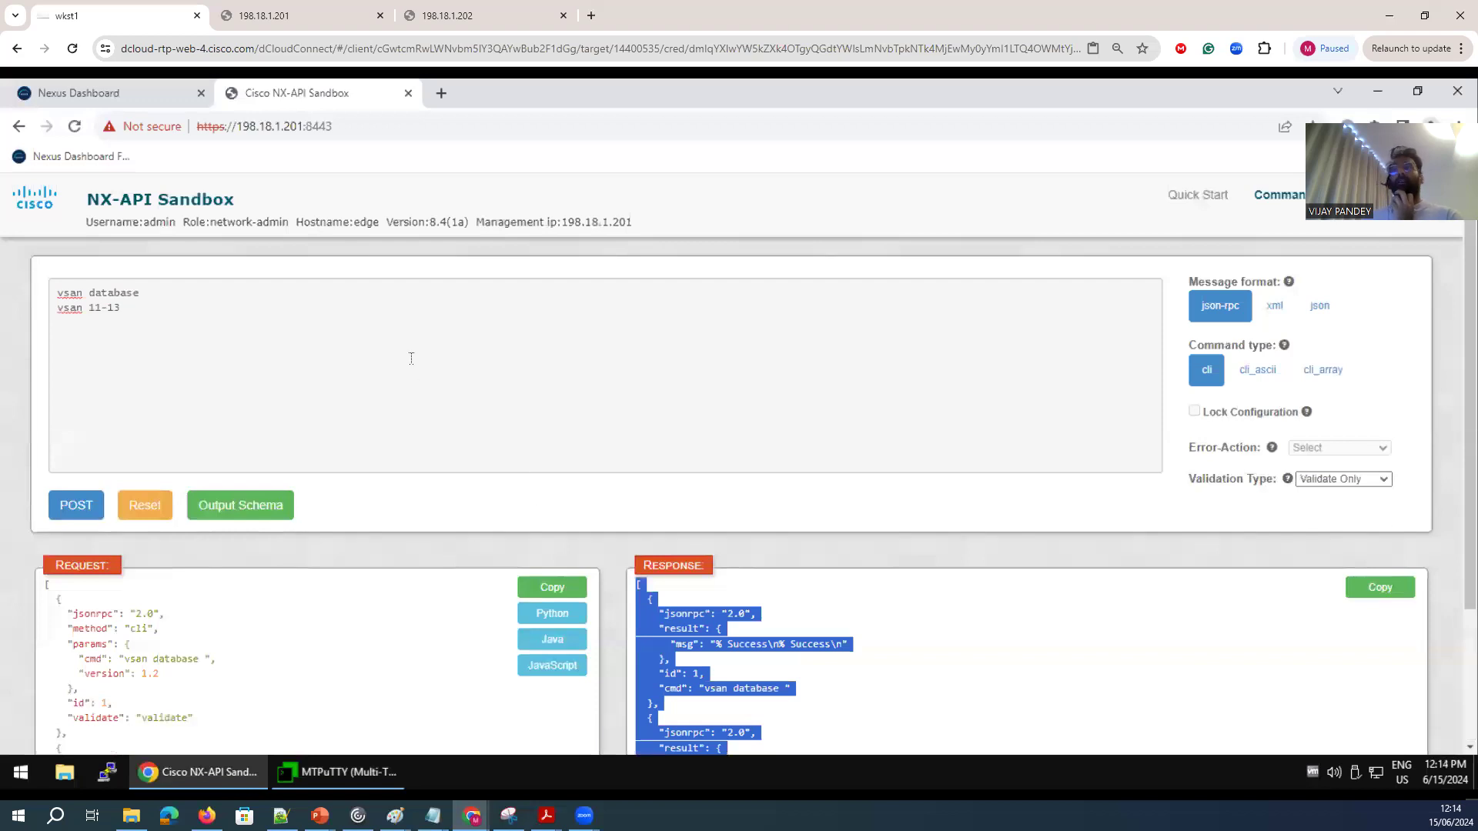
click(352, 126)
click(349, 126)
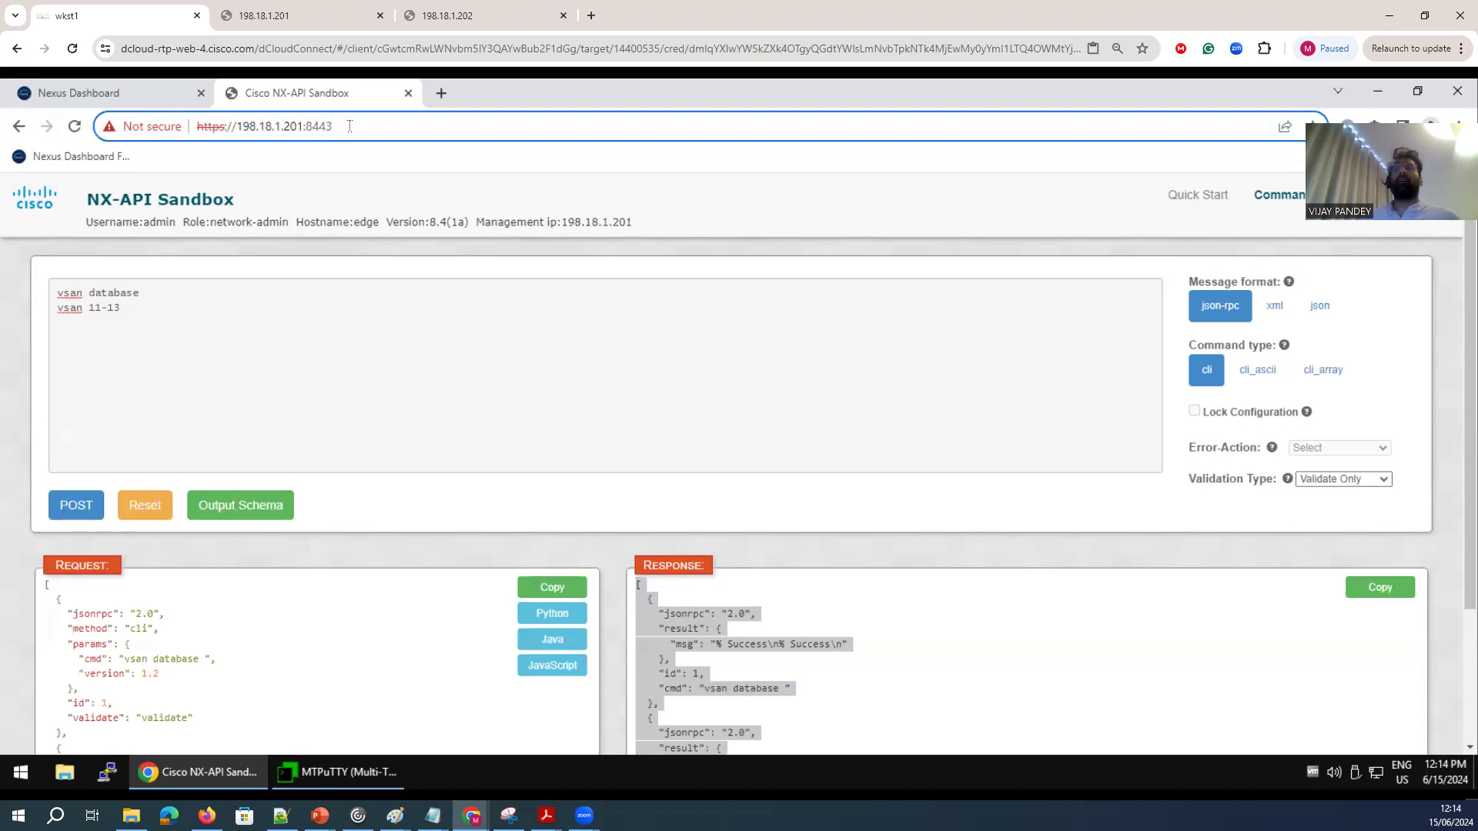
click(85, 96)
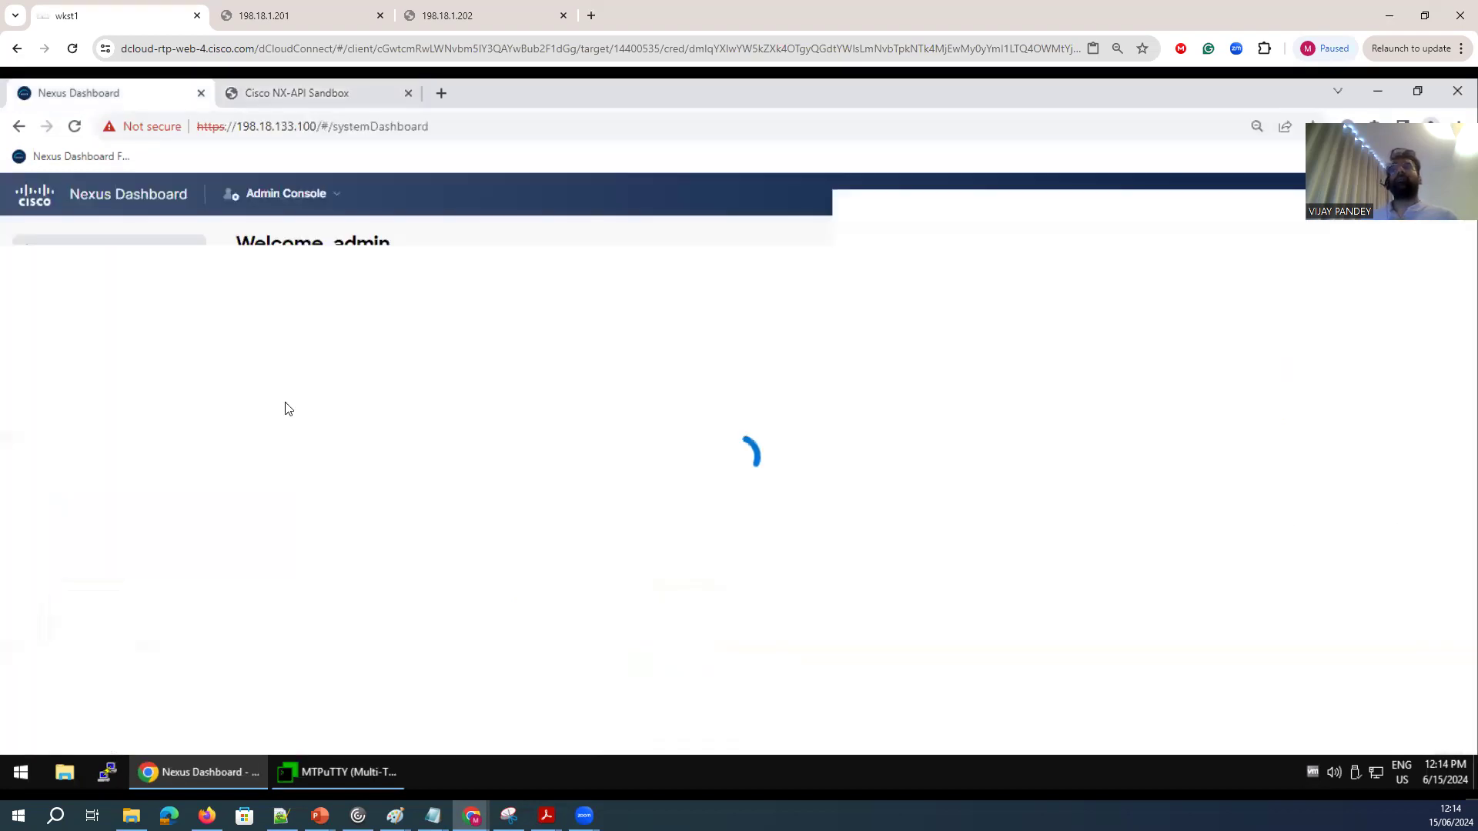